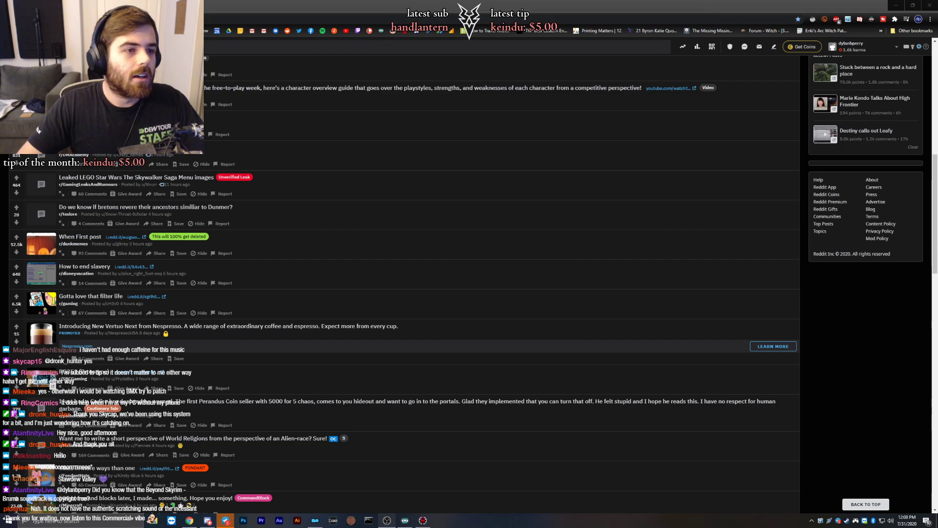
Clear the browser, Discord and Telegram windows away so that Mod Organizer is in view.
key(alt+Tab)
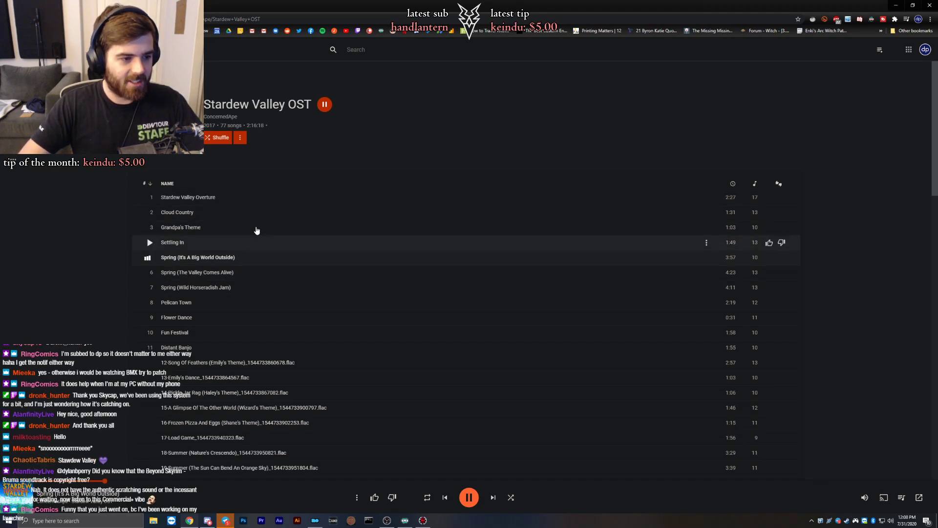
click(901, 5)
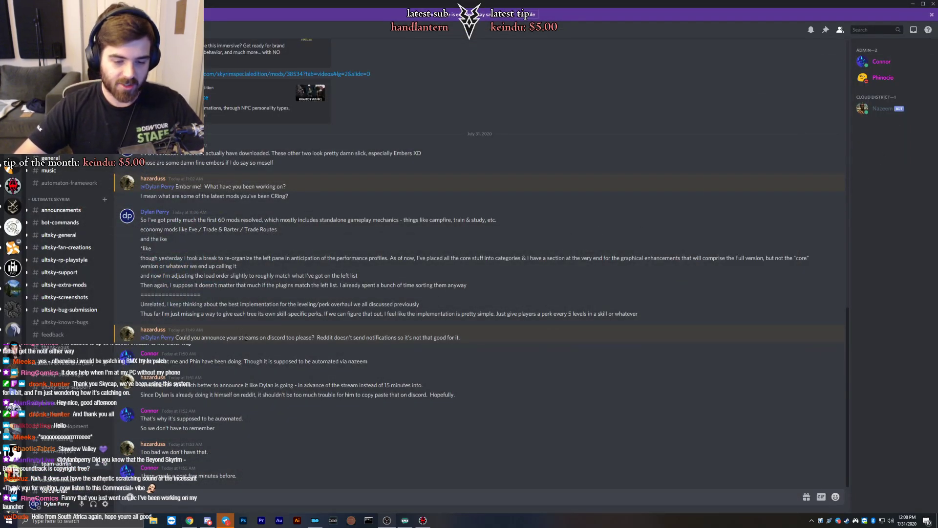
click(935, 4)
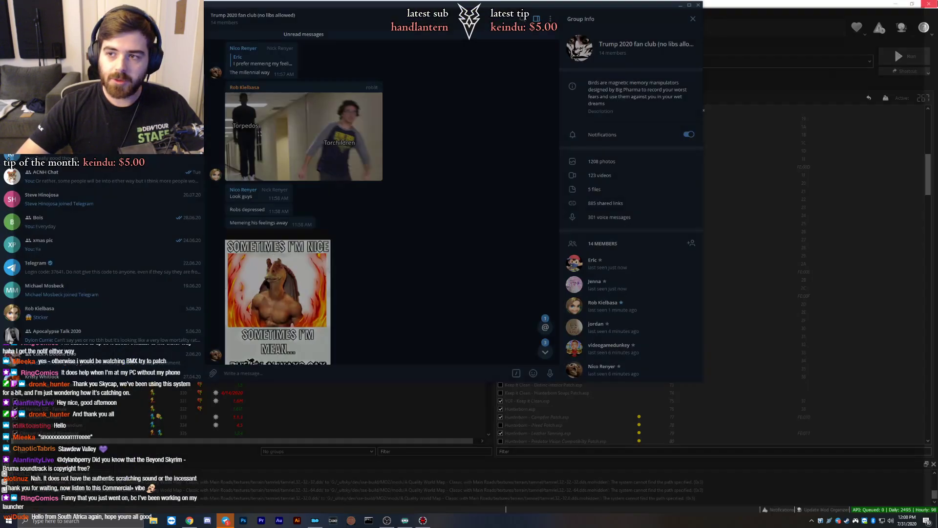
click(702, 6)
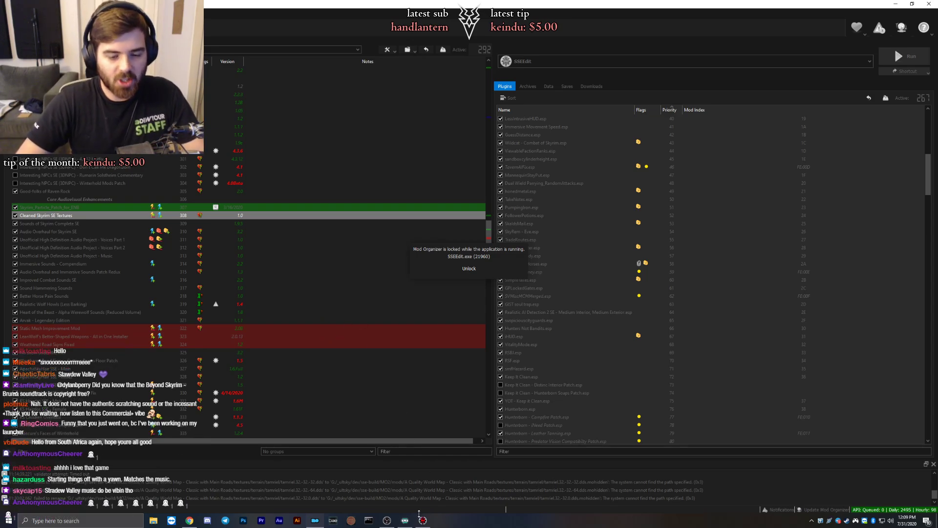
Switch to SSEEdit and collapse the Immersive Movement Speed.esp plugin in the plugin tree.
mouse_move(423, 521)
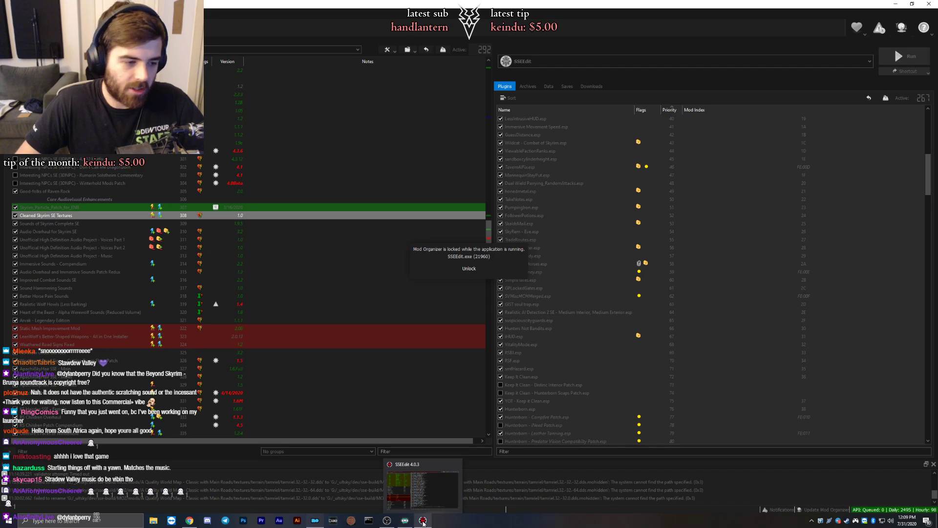
click(423, 521)
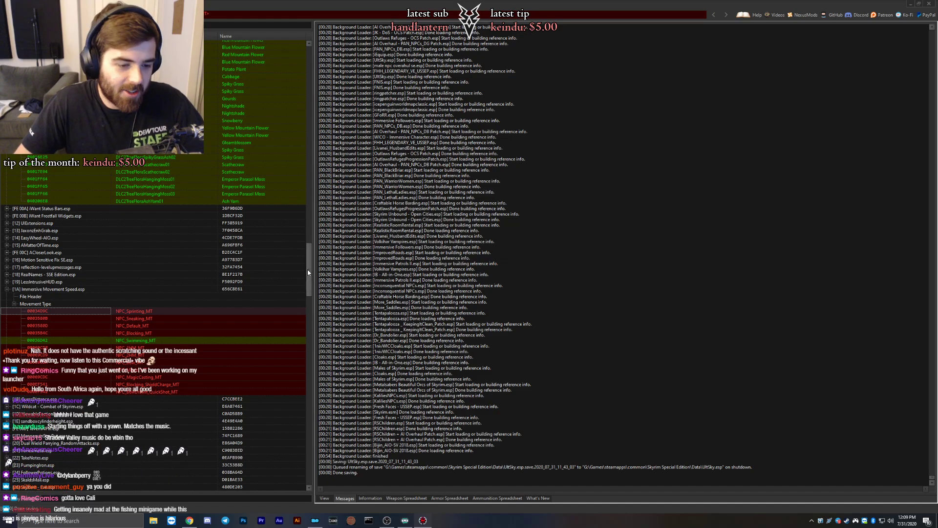
scroll(309, 271, down, 1)
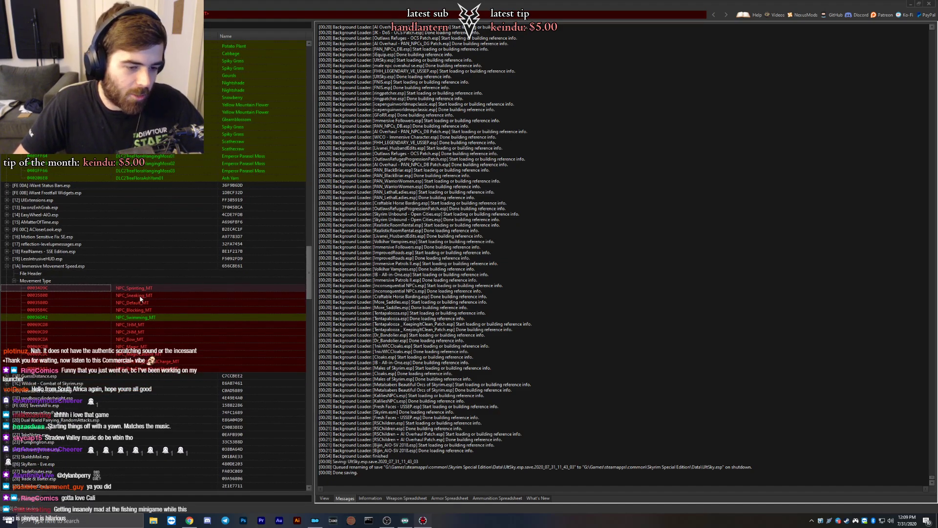
click(7, 267)
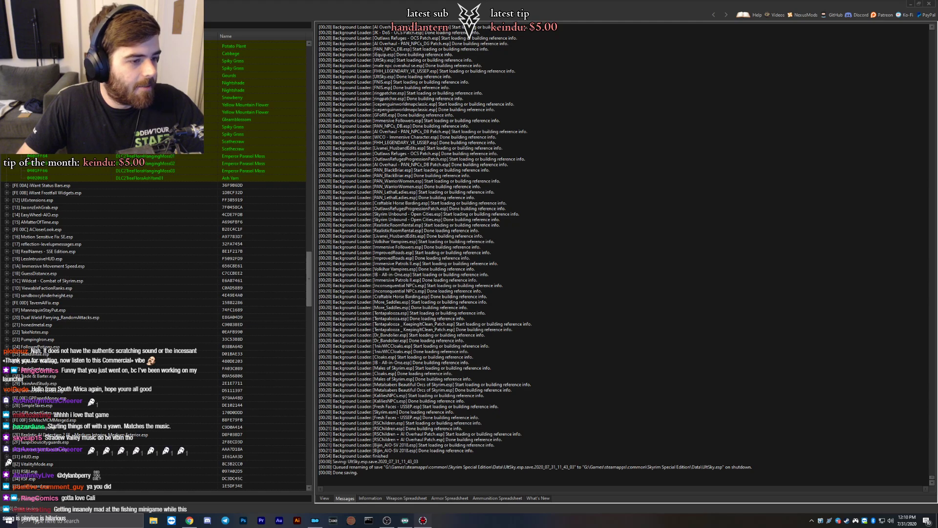
Collapse the expanded WM Flora Fixes.esp and tdgsseWadeInWater.esp plugins in the plugin tree.
scroll(289, 319, down, 1)
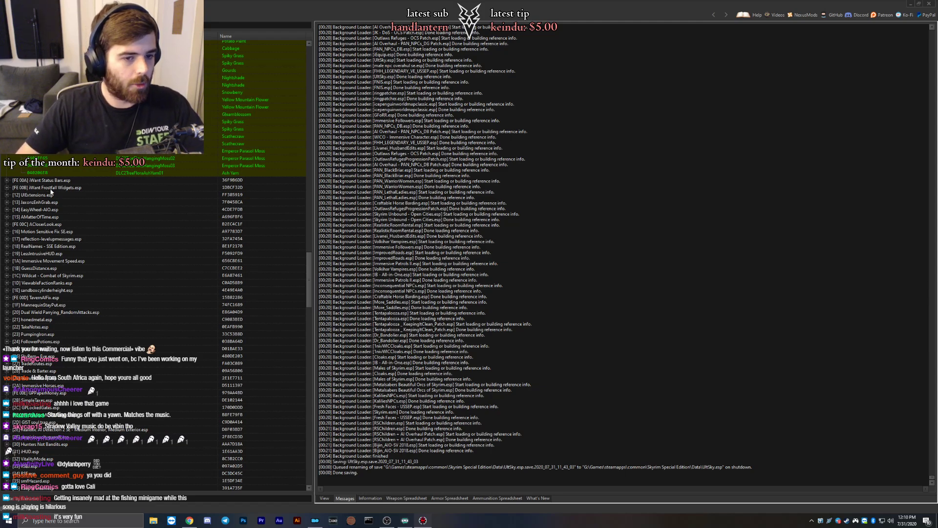
scroll(54, 204, up, 15)
scroll(48, 227, up, 5)
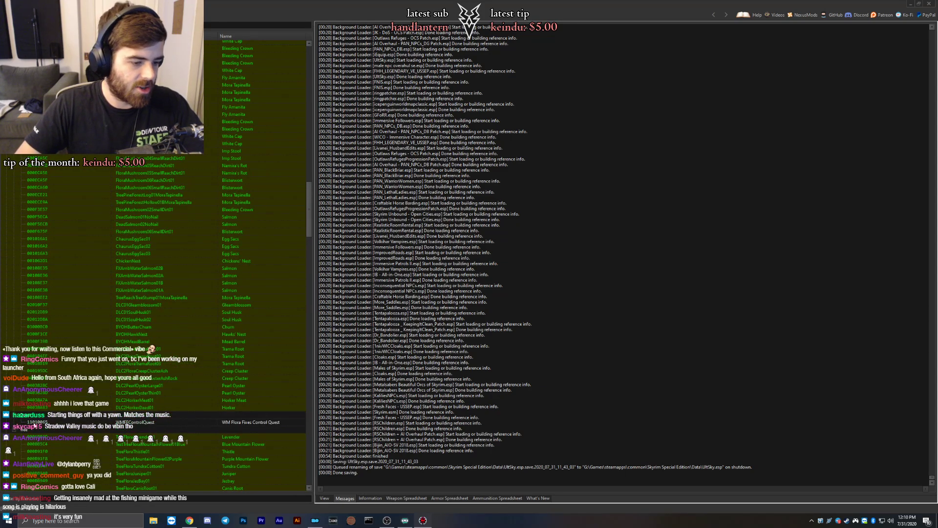
scroll(74, 253, up, 5)
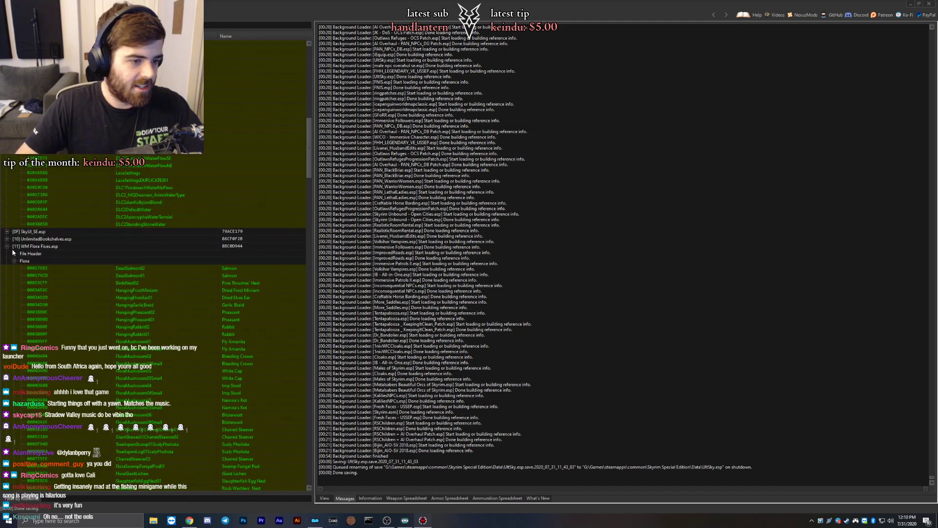
click(7, 247)
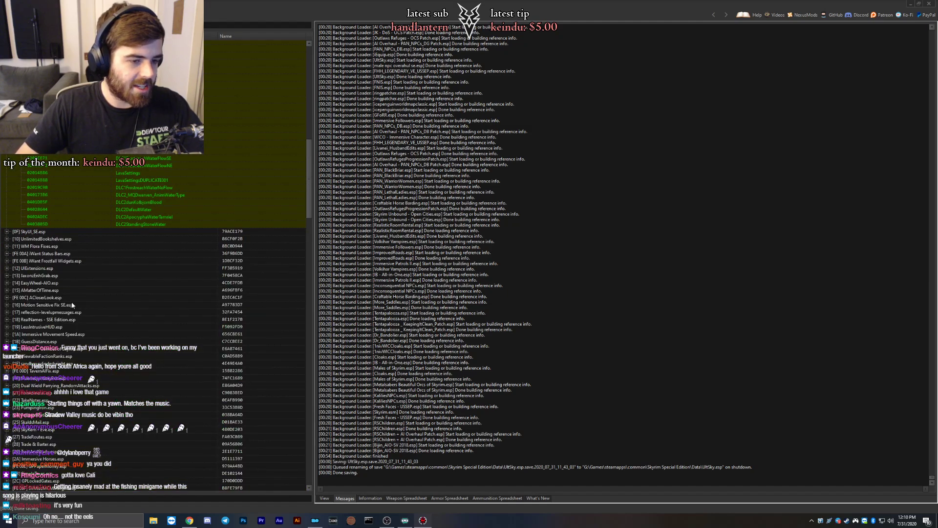
scroll(54, 302, up, 10)
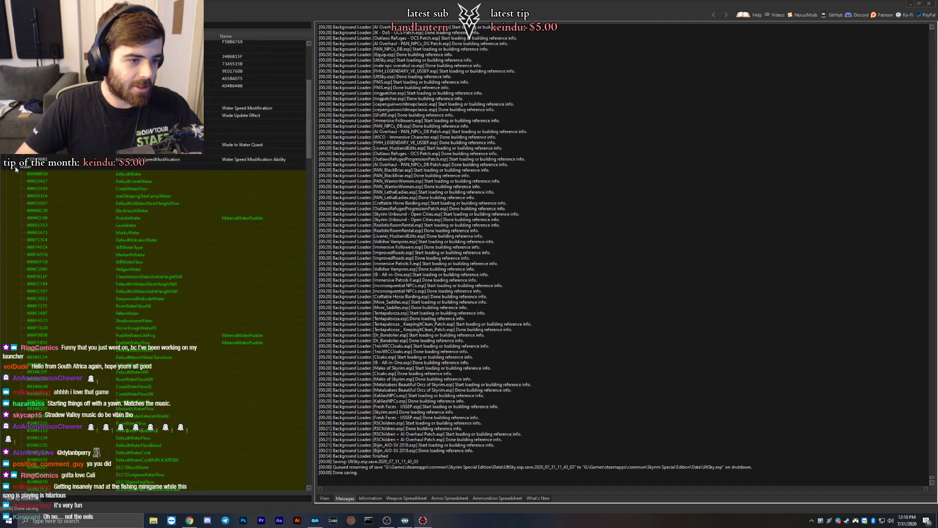
click(7, 85)
scroll(59, 218, up, 9)
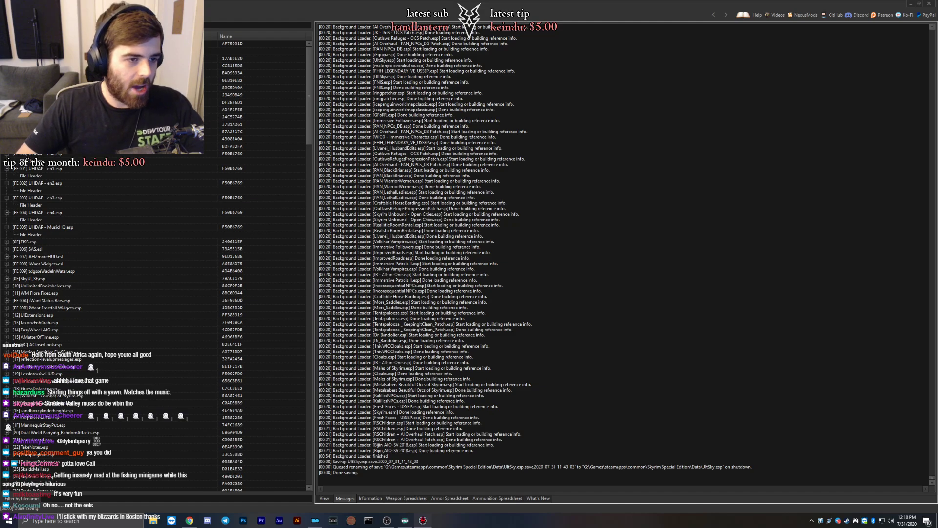
Examine the header records of Unofficial Skyrim Special Edition Patch.esp and Hunters Not Bandits.esp.
click(64, 87)
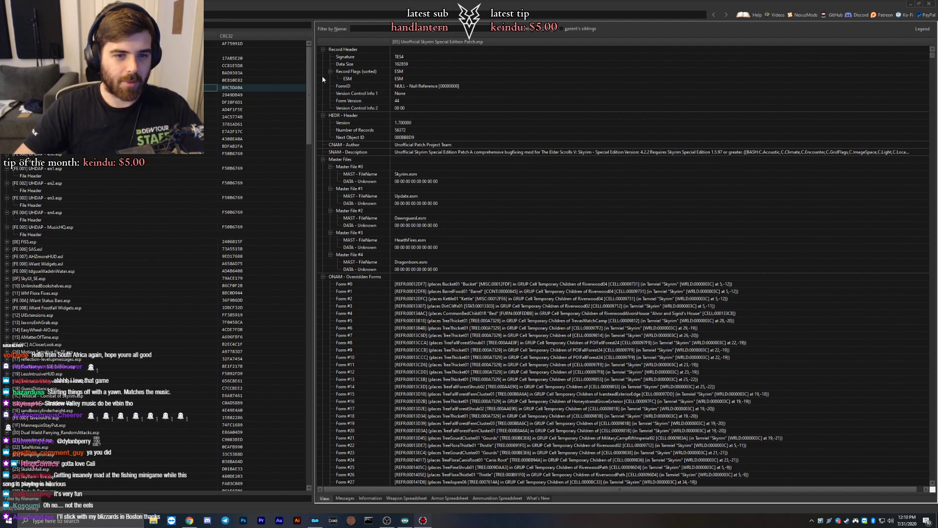
drag(311, 99, 309, 104)
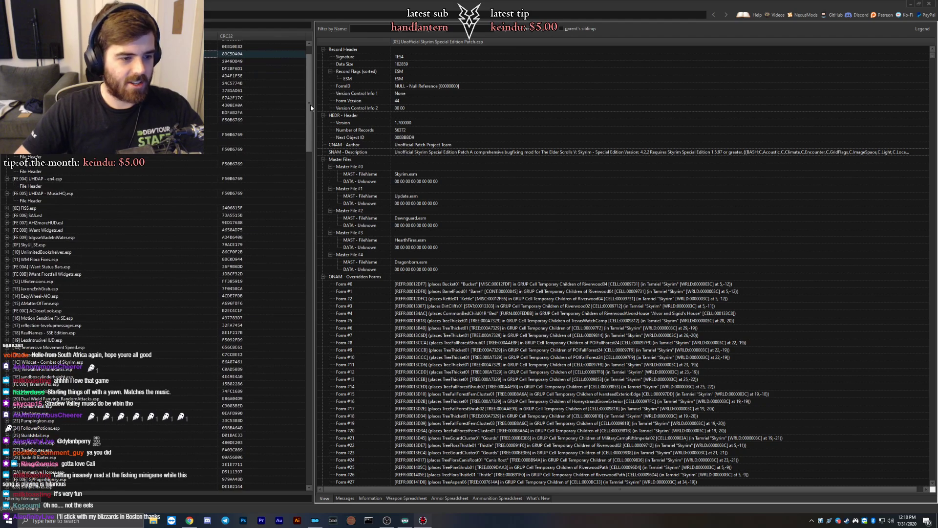
scroll(94, 195, down, 8)
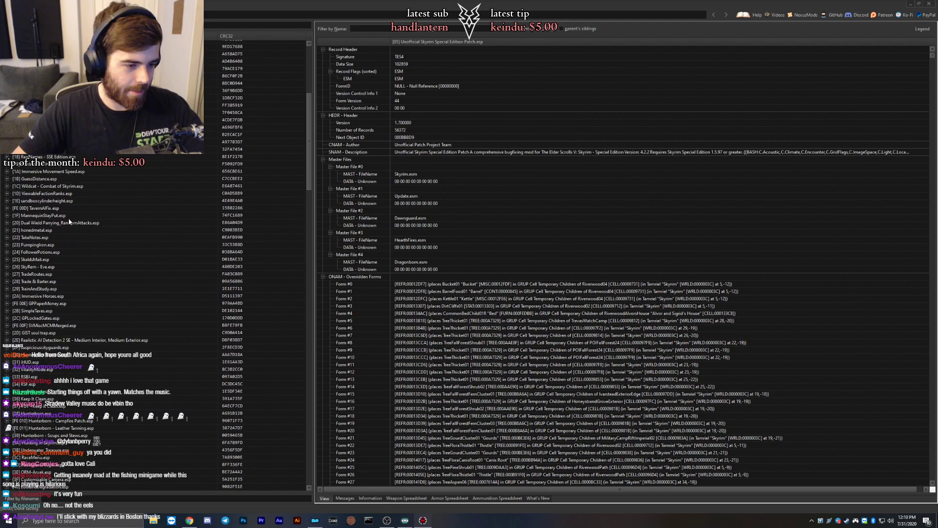
scroll(77, 239, down, 7)
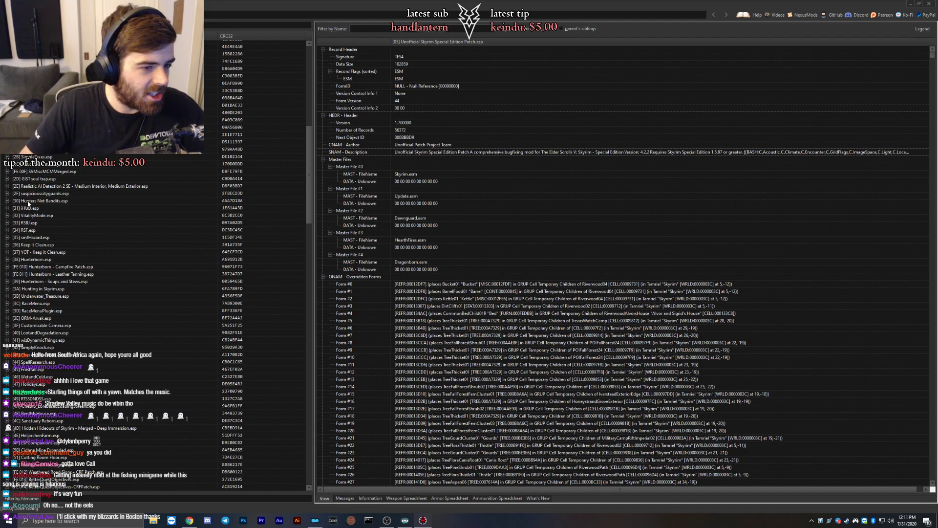
click(28, 201)
Look over the start of the plugin list once more and close SSEEdit.
scroll(108, 329, up, 15)
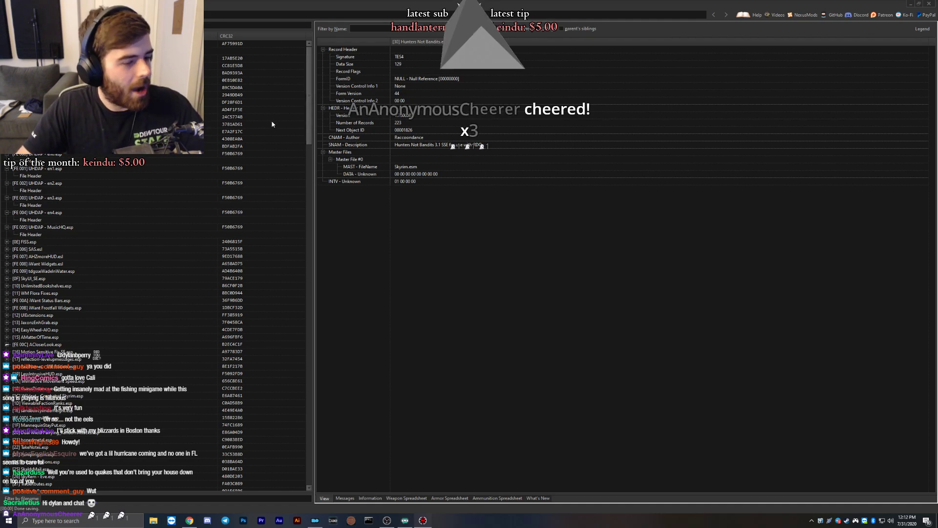
scroll(310, 100, down, 3)
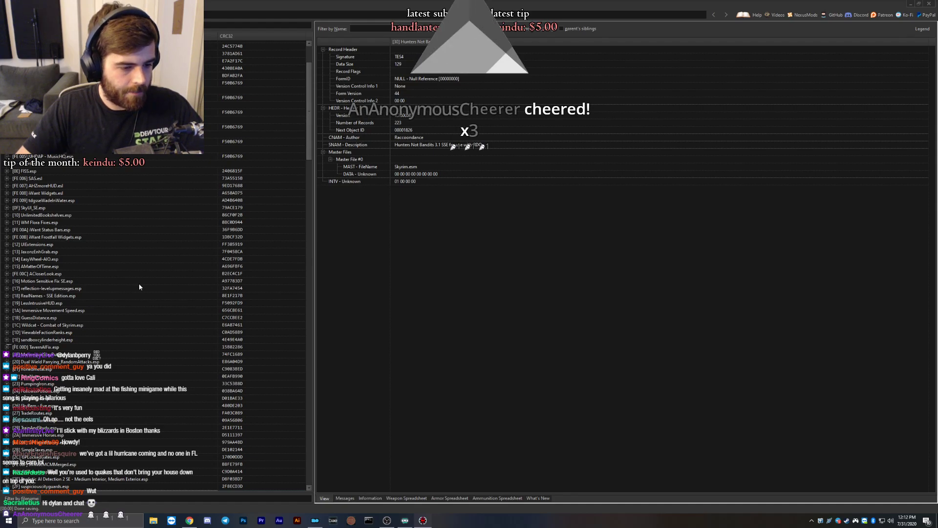
scroll(112, 206, up, 3)
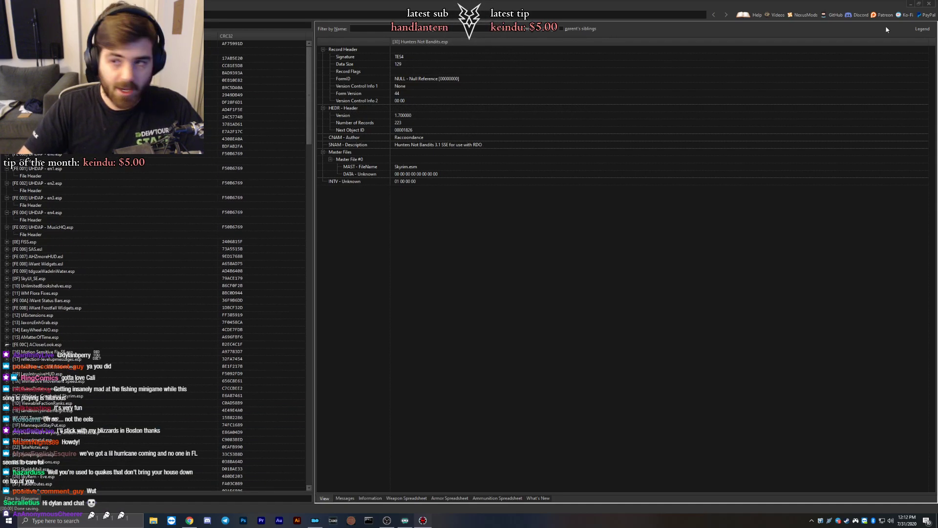
click(930, 4)
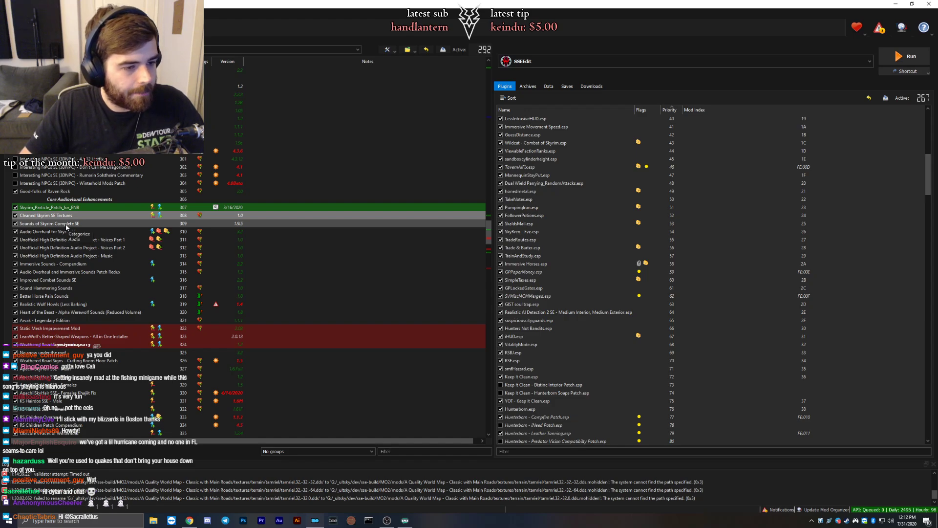
Open the conflicts of the aMidianBorn Book of Silence SE mod and examine which other mods override its files.
scroll(67, 227, up, 12)
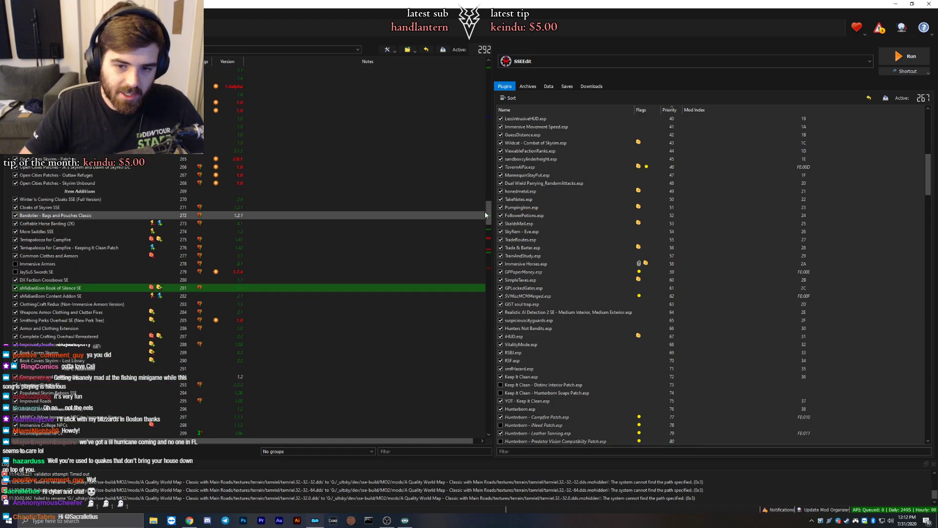
click(66, 289)
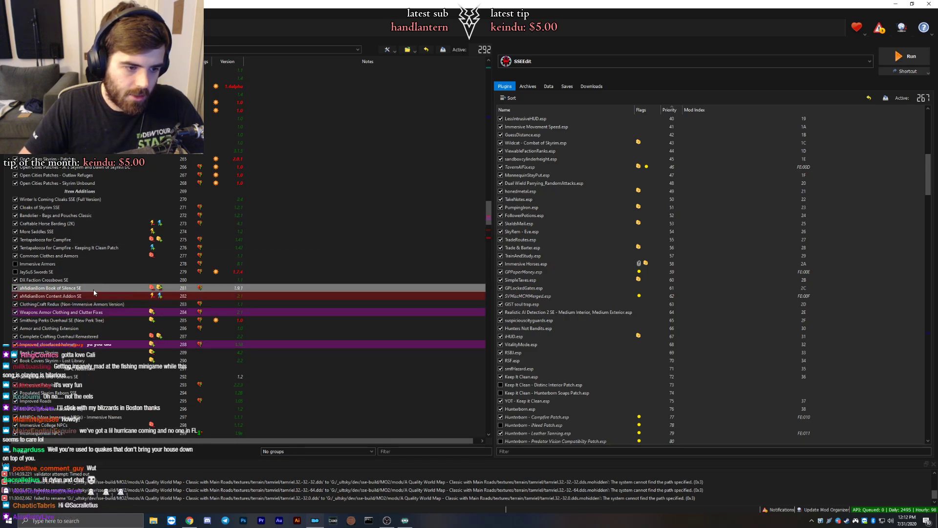
double_click(67, 292)
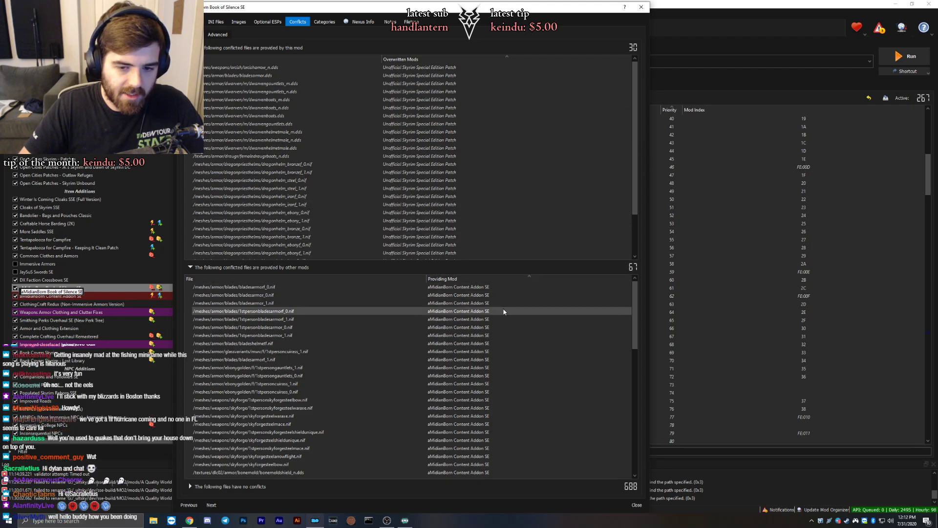
scroll(505, 315, down, 10)
scroll(505, 316, down, 3)
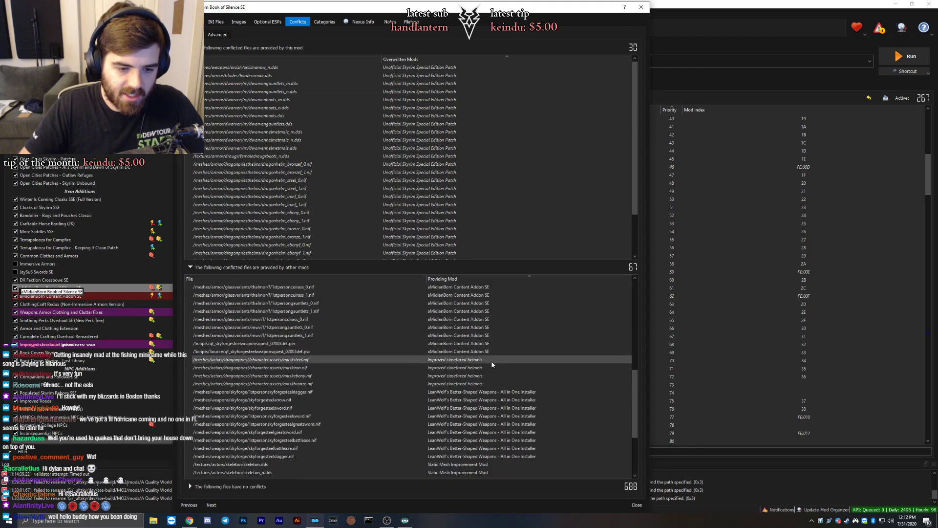
scroll(501, 368, down, 1)
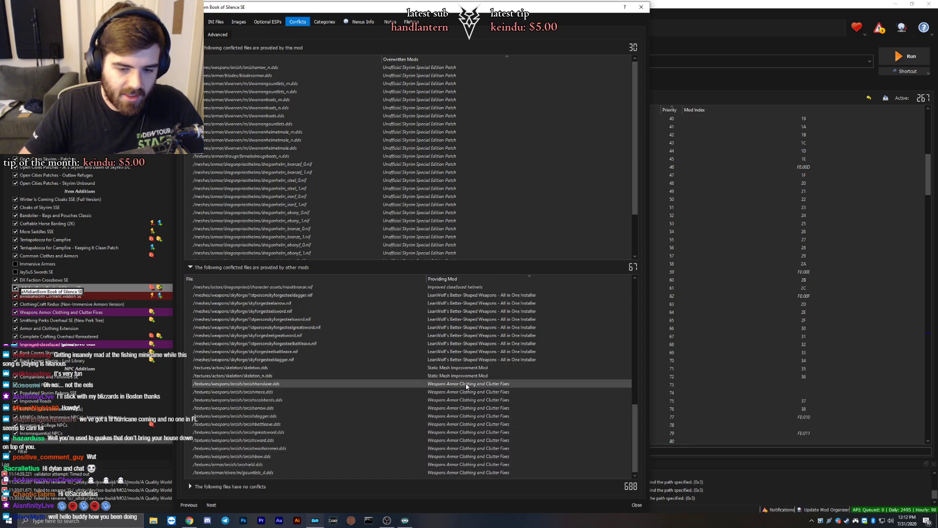
Check the orcish weapon textures provided by Weapons Armor Clothing and Clutter Fixes, and close the mod's details.
click(459, 399)
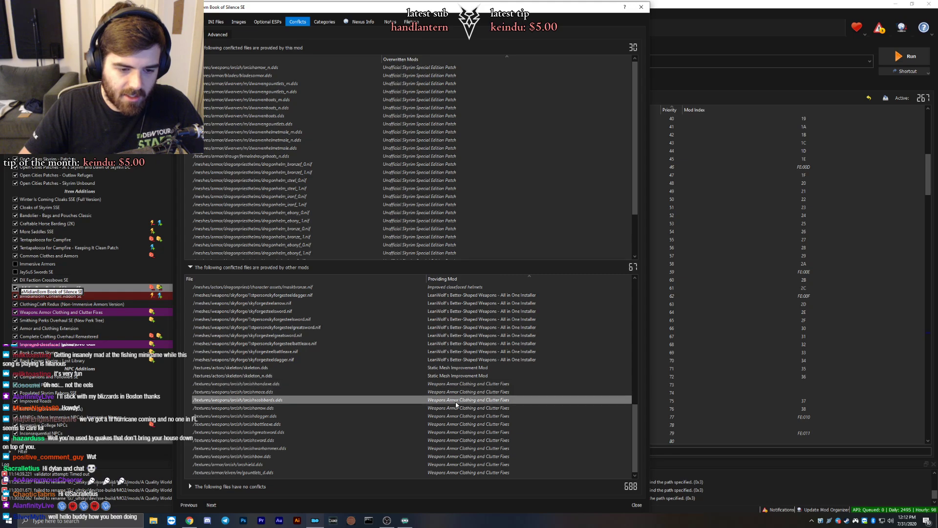
click(455, 415)
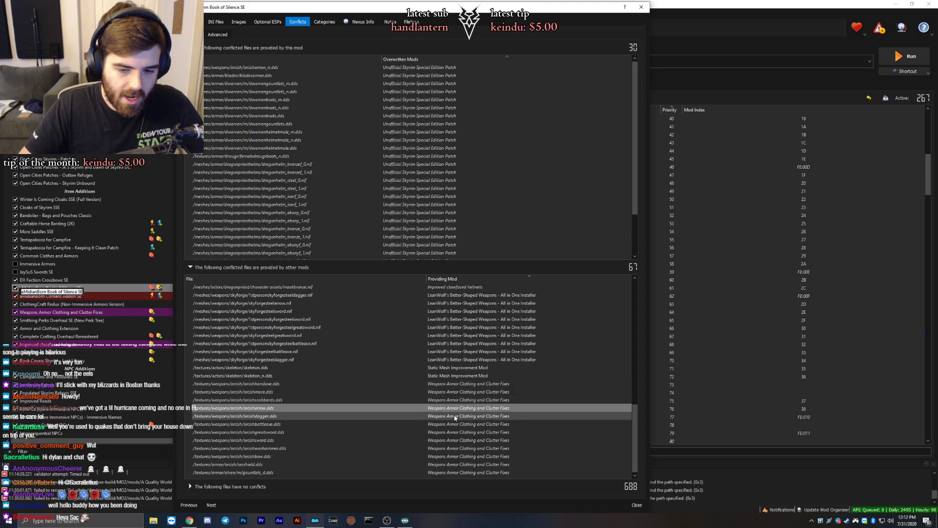
click(483, 384)
click(641, 7)
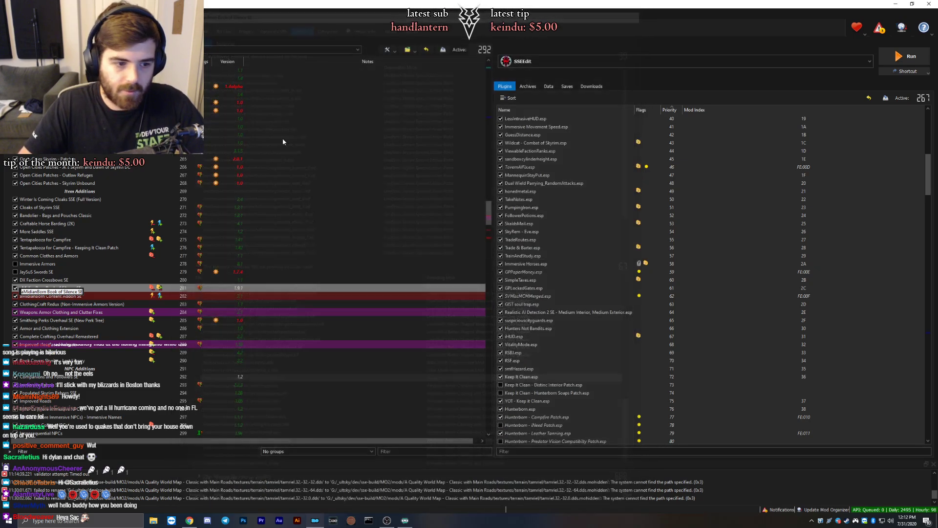
Find Weapons Armor Clothing and Clutter Fixes in the mod list and open its file conflicts.
click(71, 257)
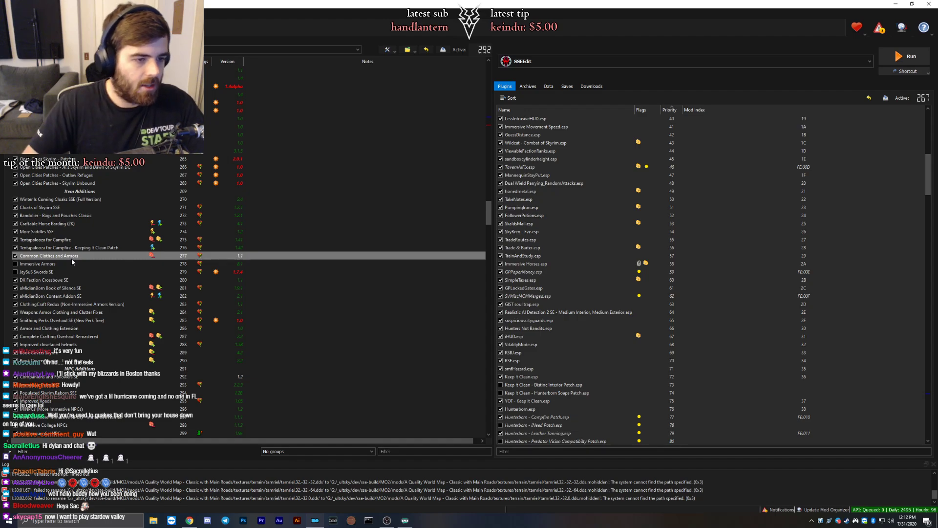
scroll(72, 262, down, 15)
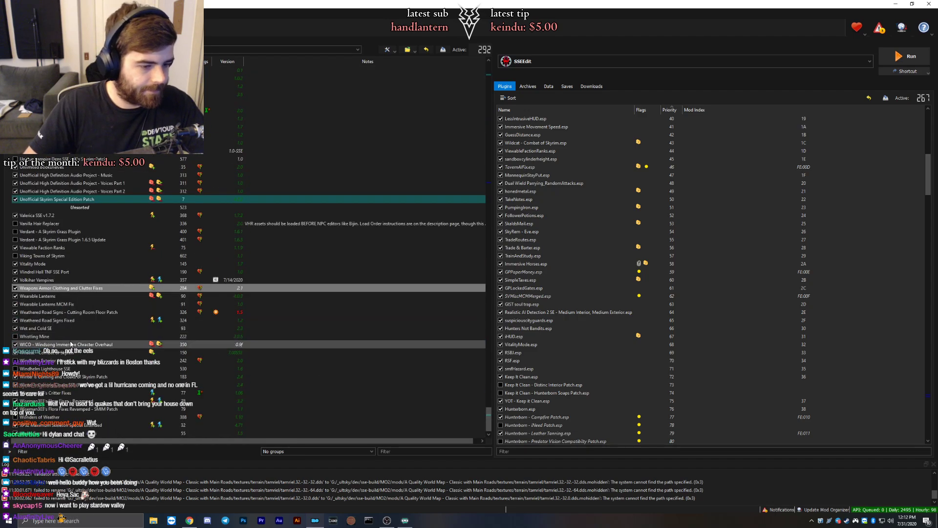
double_click(66, 292)
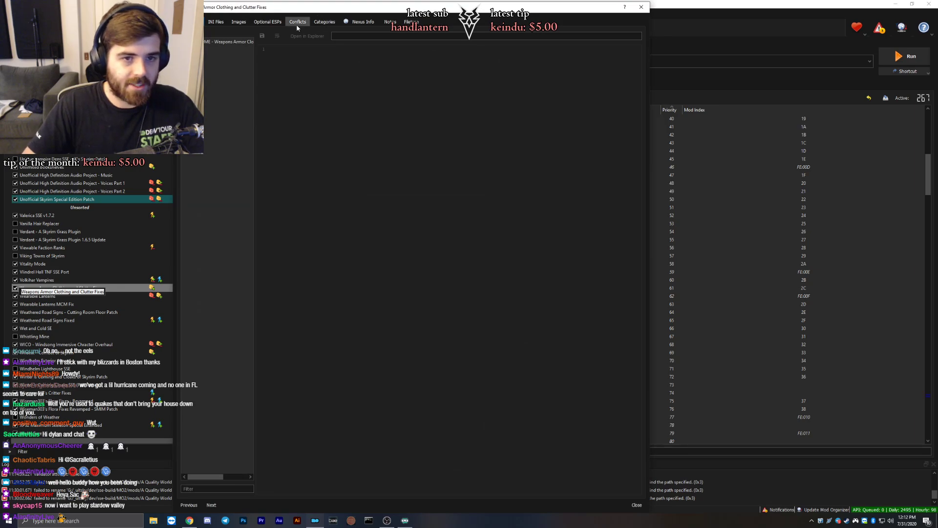
click(297, 24)
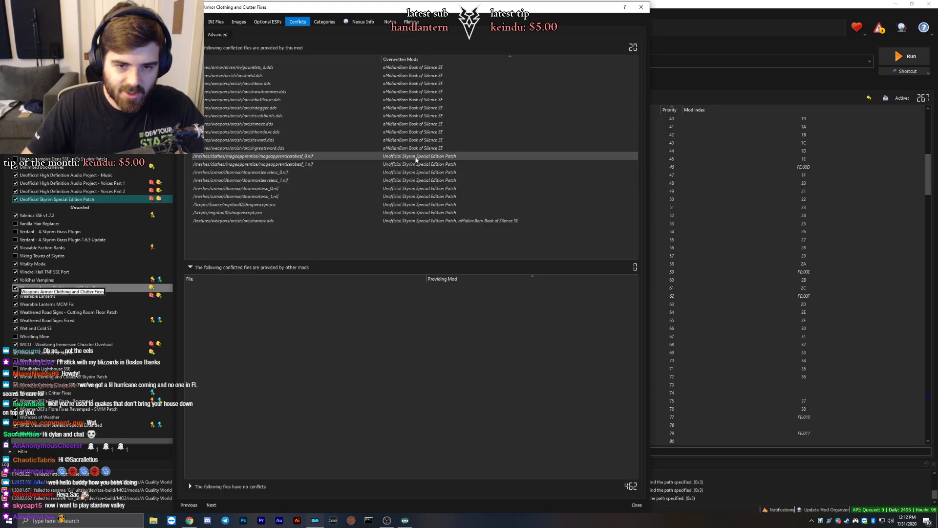
Check the files that override aMidianBorn Book of Silence SE by selecting them as a group, and close the mod's details.
click(421, 67)
shift+click(426, 148)
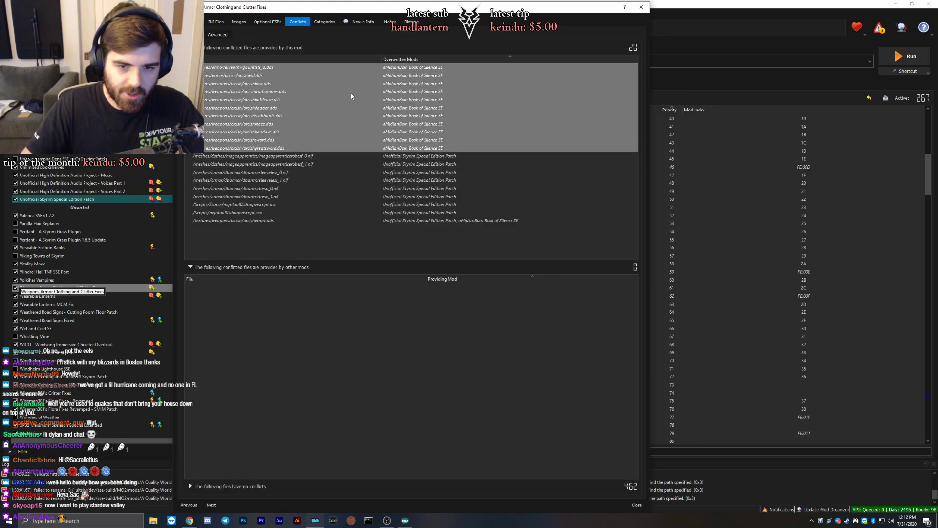
ctrl+click(425, 220)
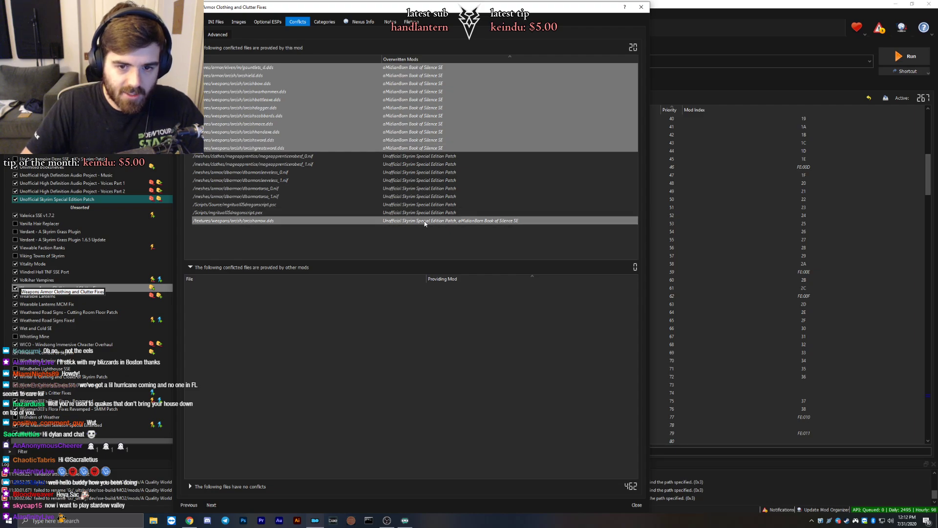
right_click(389, 101)
click(411, 143)
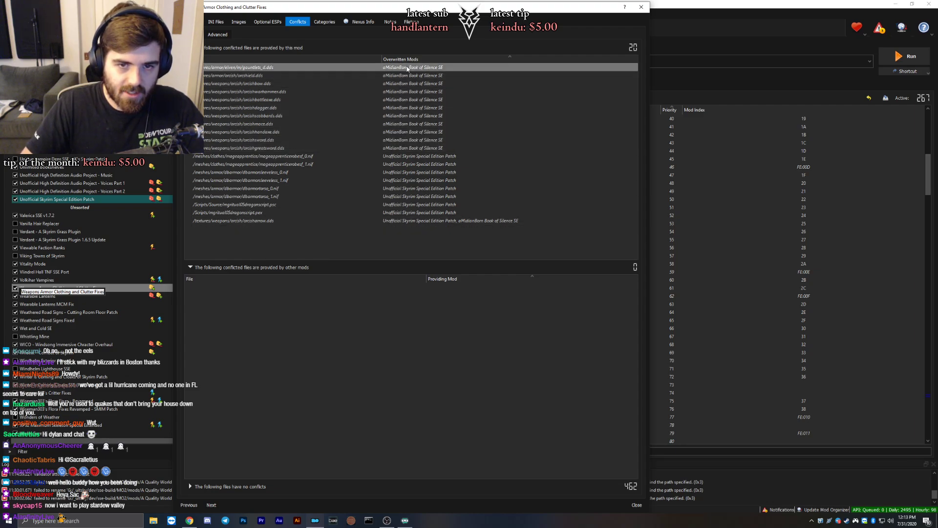
shift+click(398, 148)
right_click(409, 115)
click(394, 119)
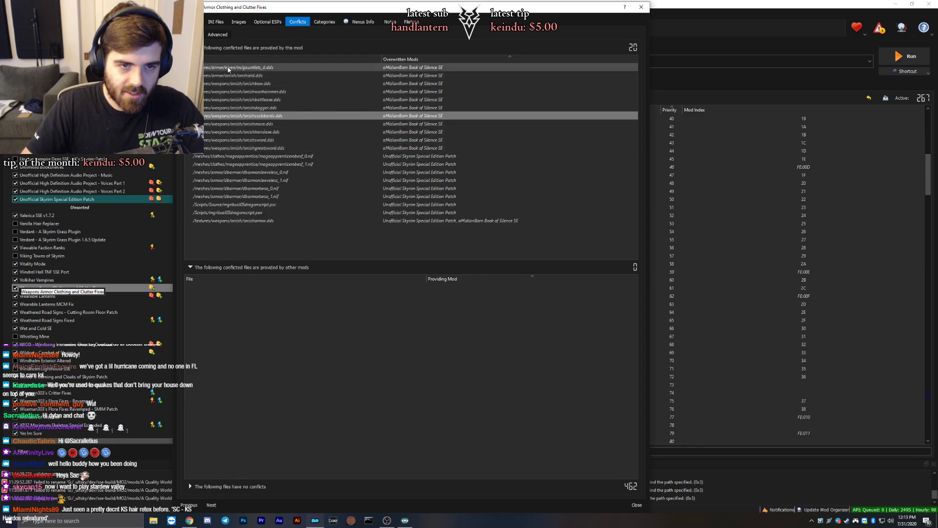
click(210, 148)
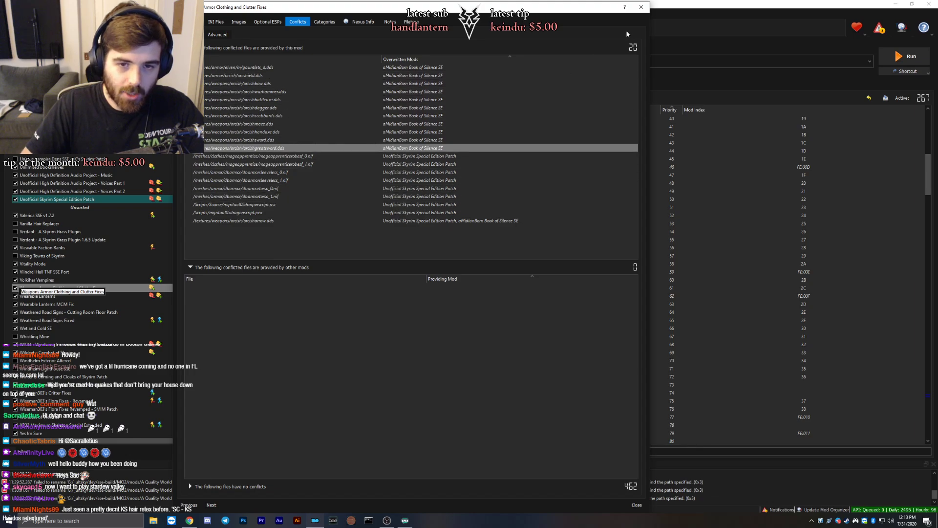
click(645, 6)
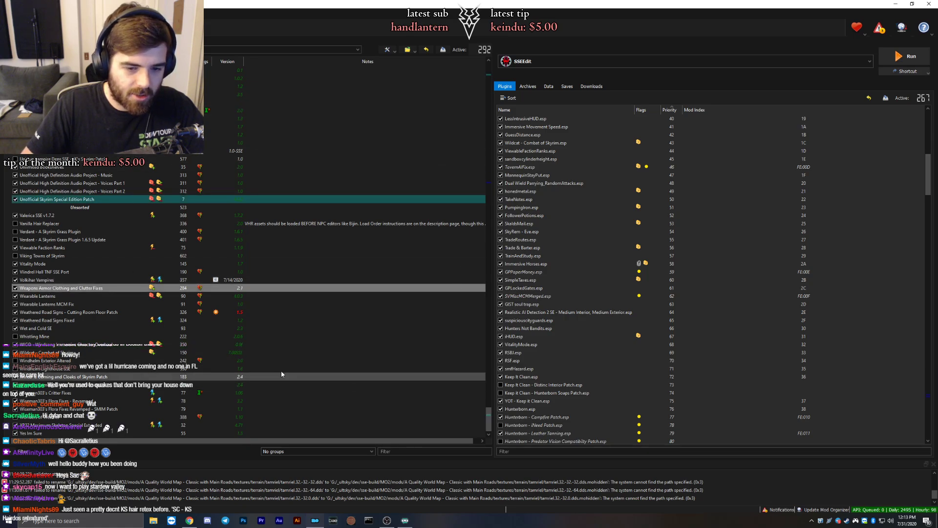
Find the two aMidianBorn mods in the name-sorted mod list and compare their conflict highlights.
click(73, 61)
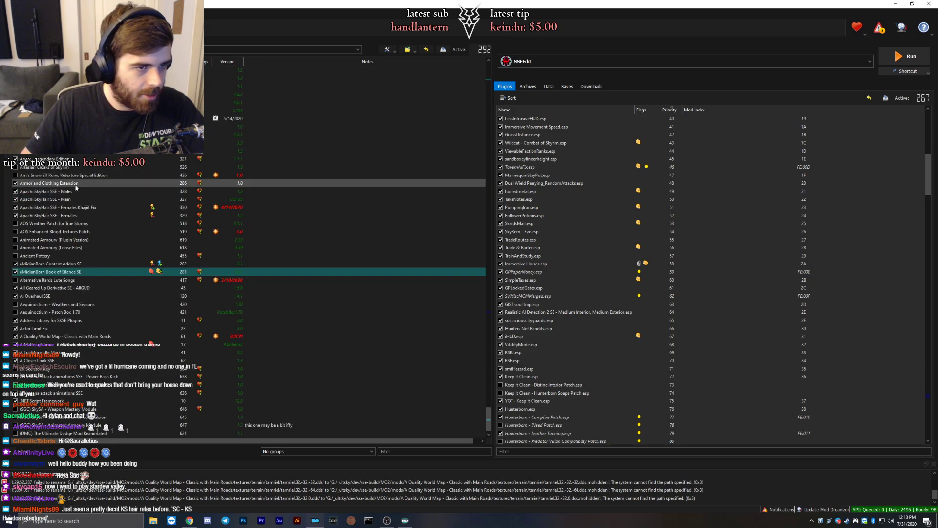
text(am)
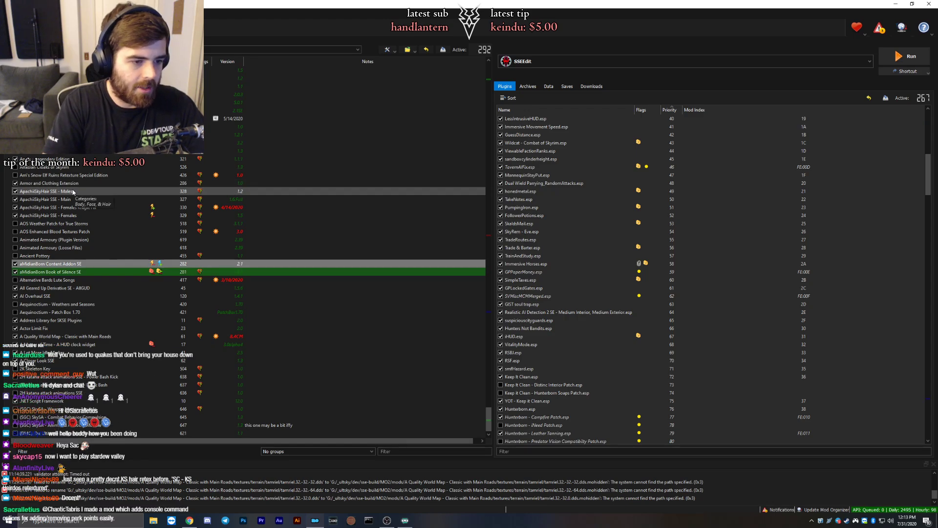
click(65, 271)
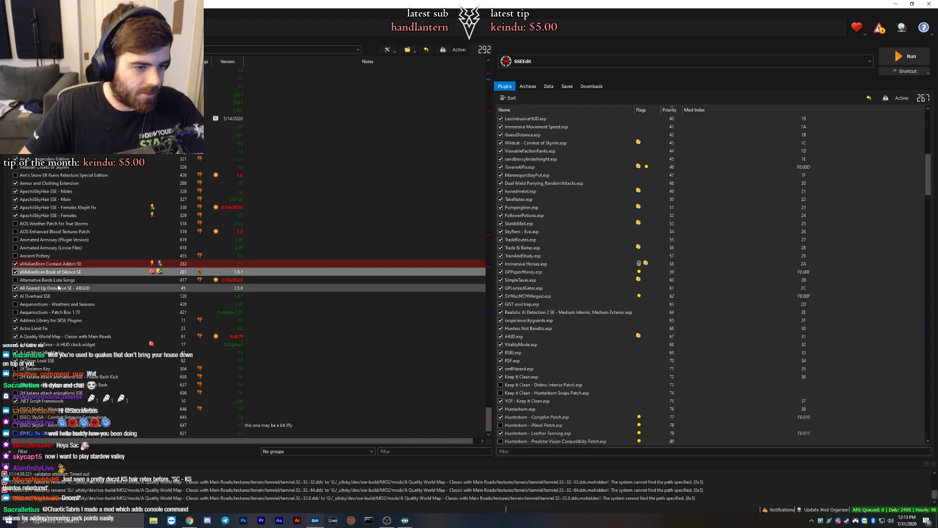
click(112, 266)
click(112, 272)
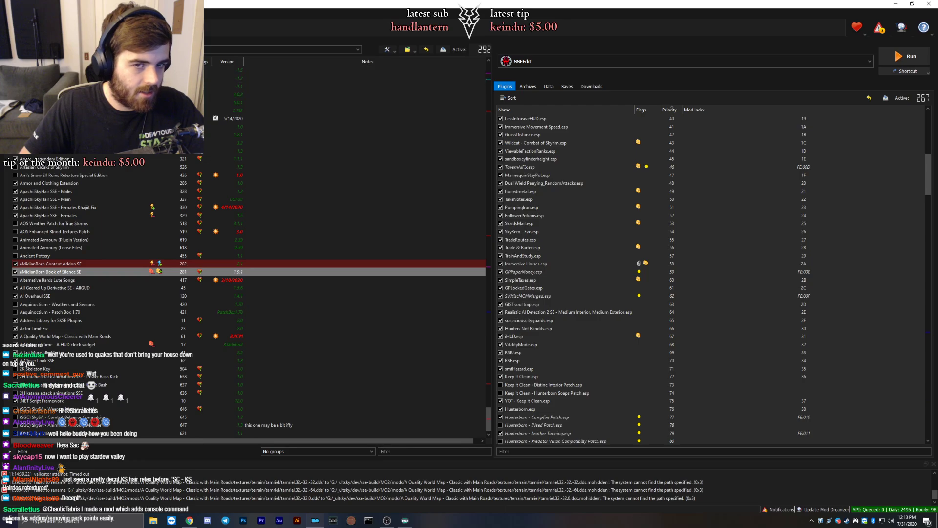
Sort the mod list by priority and locate Weapons Armor Clothing and Clutter Fixes within the Item Additions section.
click(183, 61)
scroll(193, 283, up, 6)
drag(489, 410, 523, 229)
scroll(126, 294, up, 4)
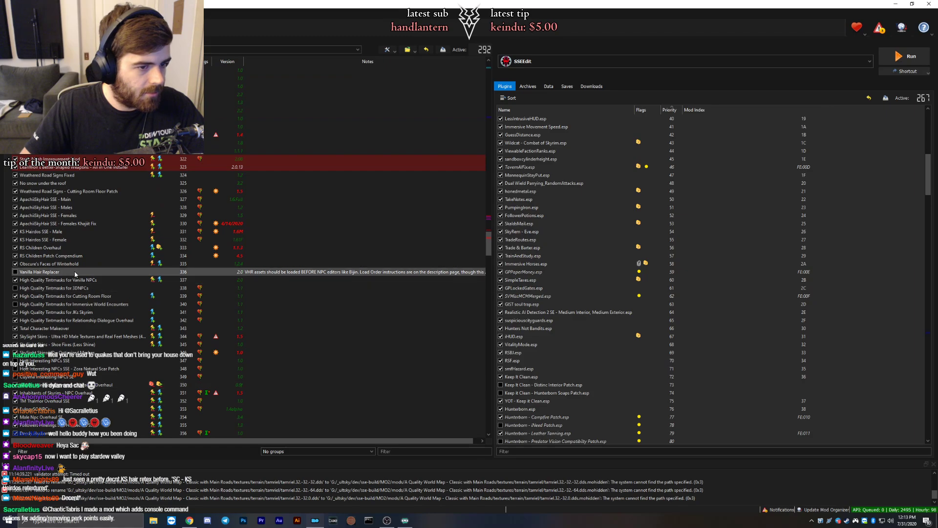
scroll(74, 273, up, 11)
scroll(69, 188, up, 3)
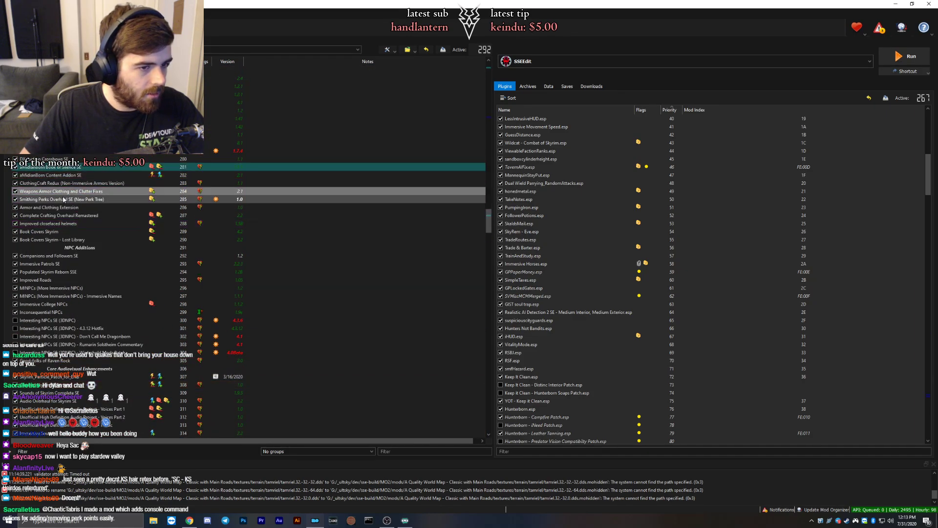
scroll(59, 203, up, 1)
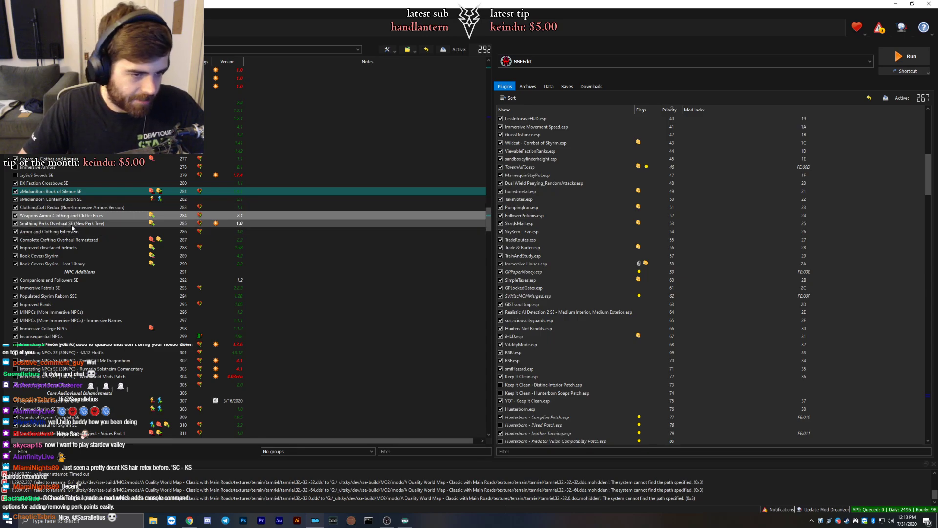
Move Weapons Armor Clothing and Clutter Fixes, Smithing Perks Overhaul SE, Armor and Clothing Extension and Complete Crafting Overhaul Remastered directly below AI Overhaul SSE.
click(45, 223)
click(45, 232)
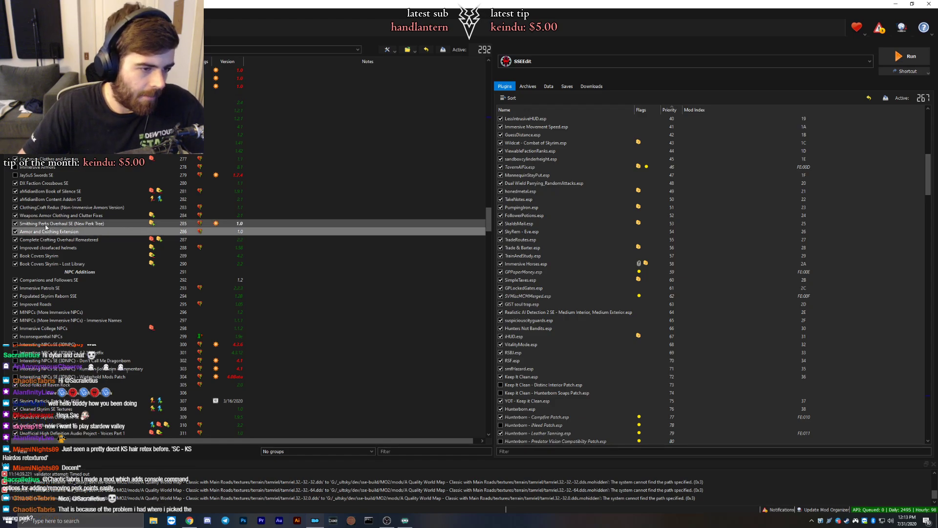
click(45, 225)
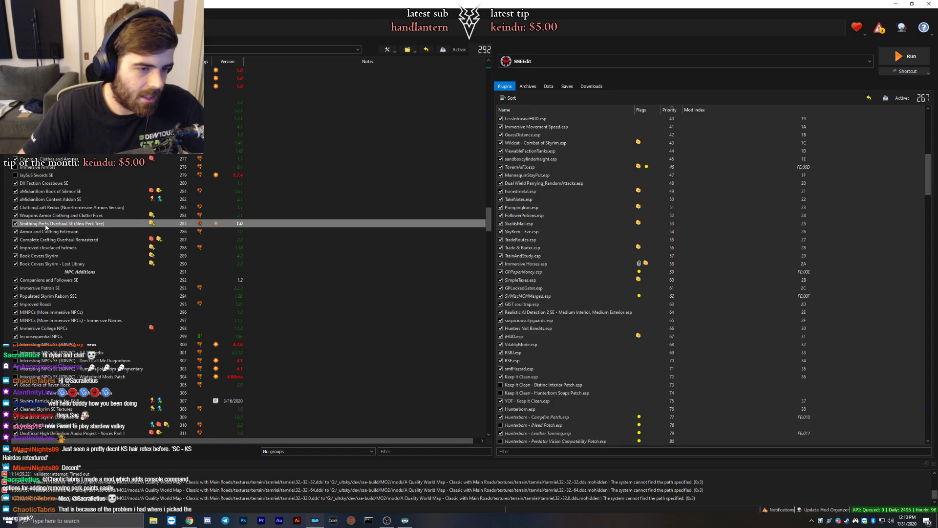
click(47, 217)
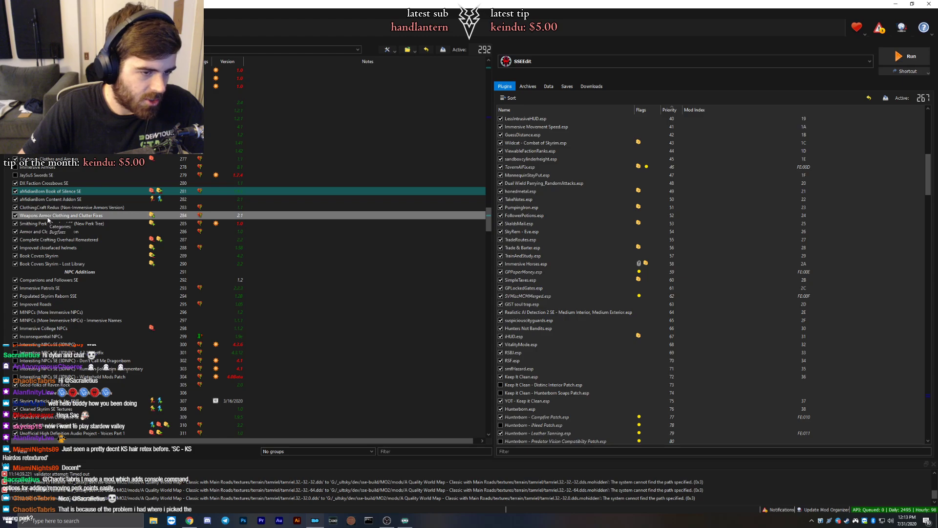
shift+click(49, 224)
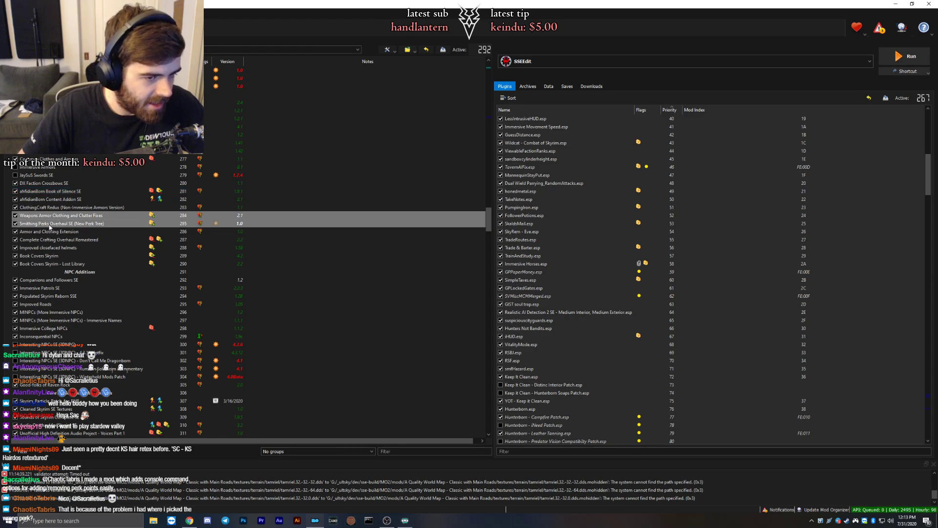
ctrl+click(52, 208)
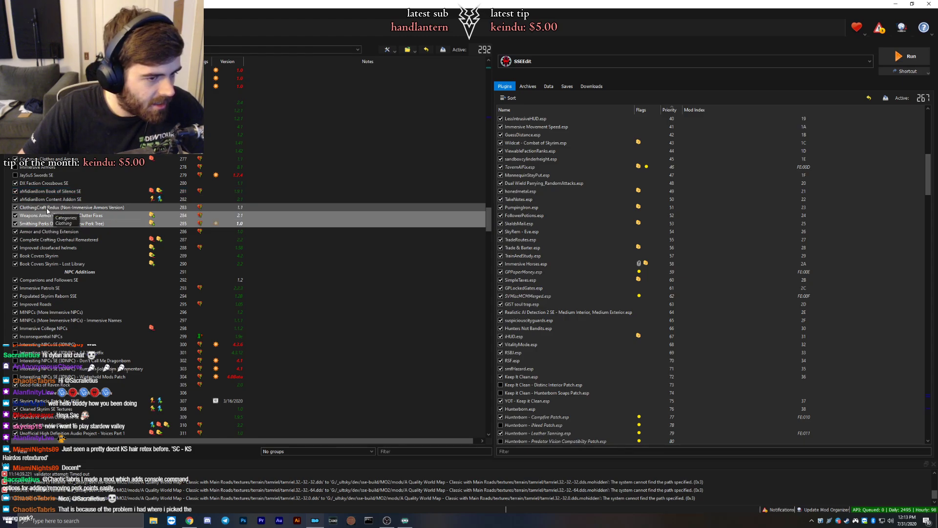
ctrl+click(48, 209)
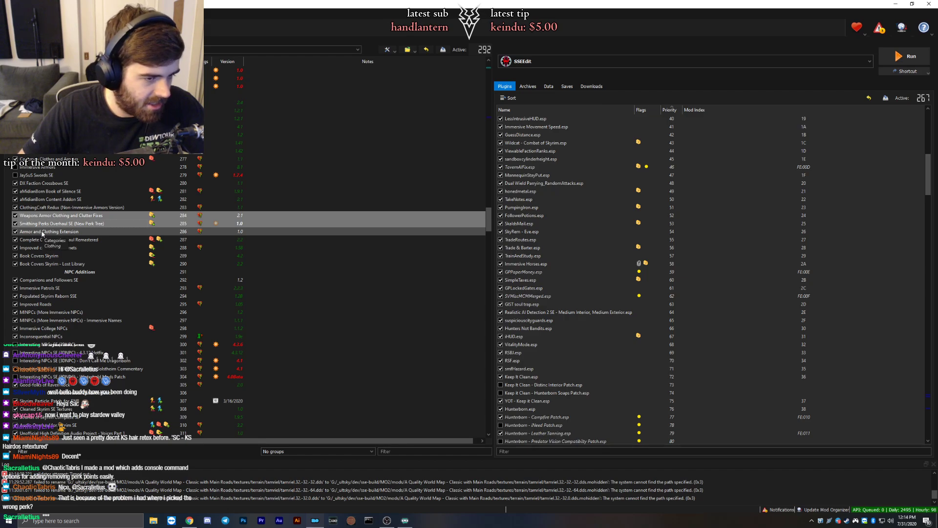
ctrl+click(42, 234)
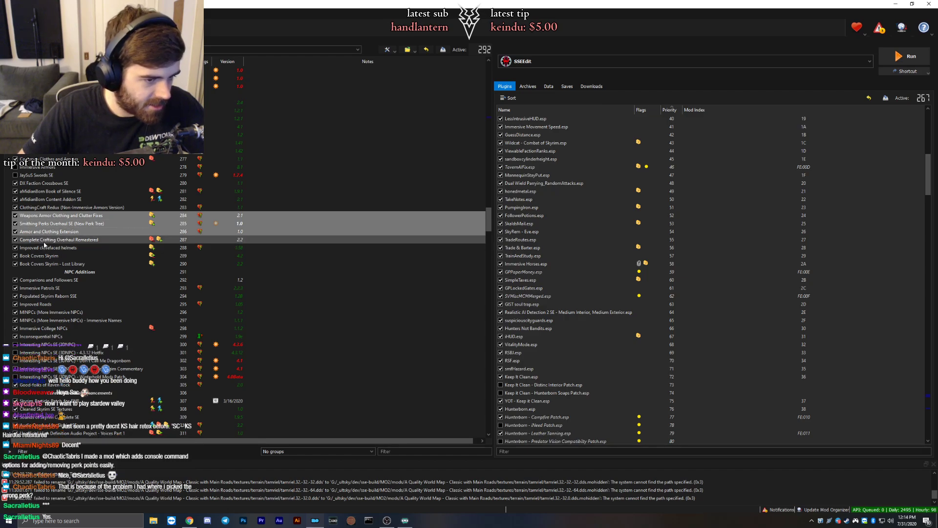
ctrl+click(44, 242)
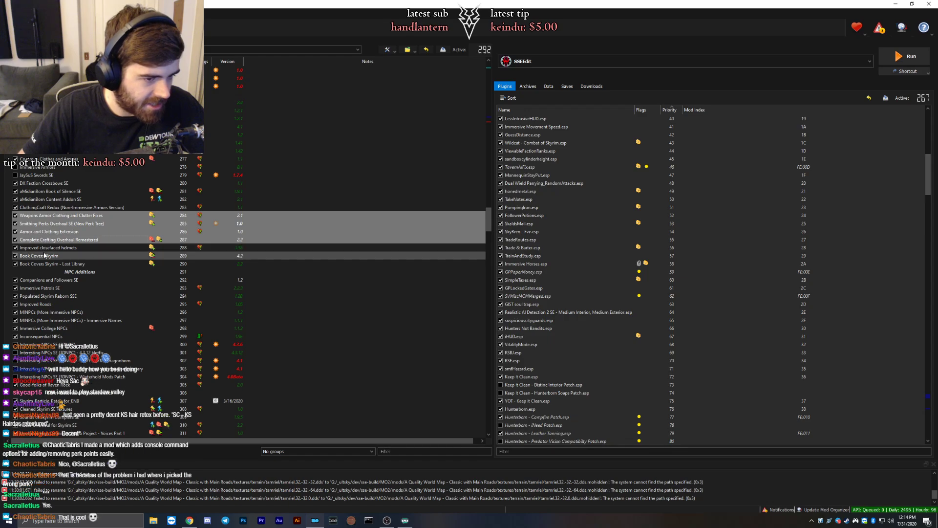
drag(49, 217, 129, 336)
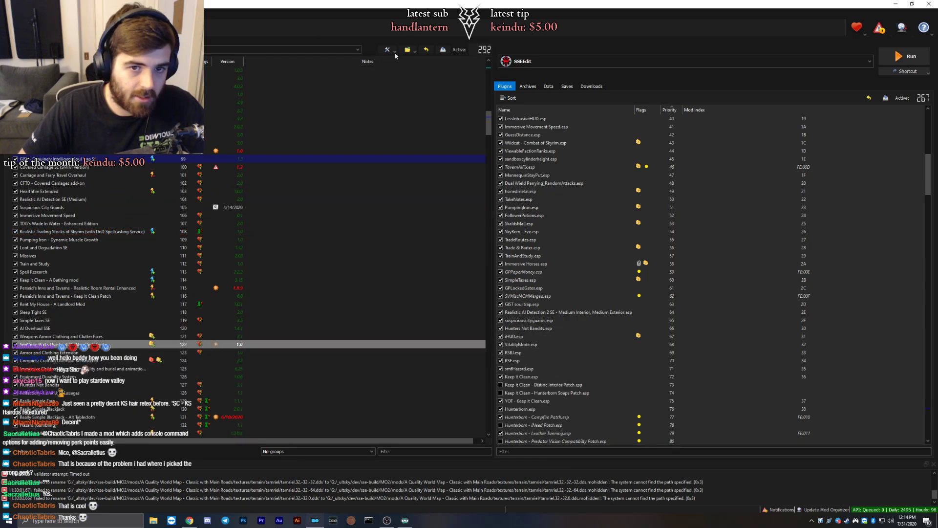
Move Immersive Children SE directly below AI Overhaul SSE, and check the conflict highlights of the crafting mods beneath it.
click(393, 119)
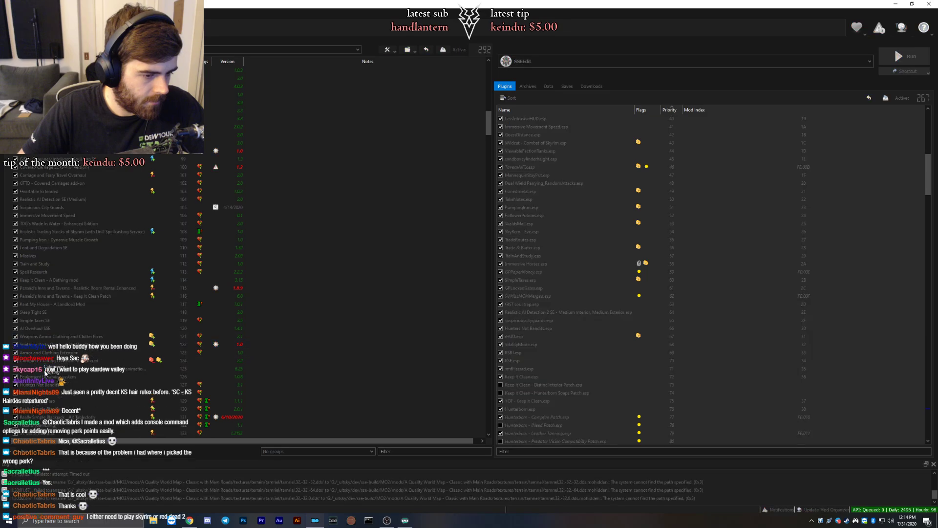
drag(39, 370, 48, 334)
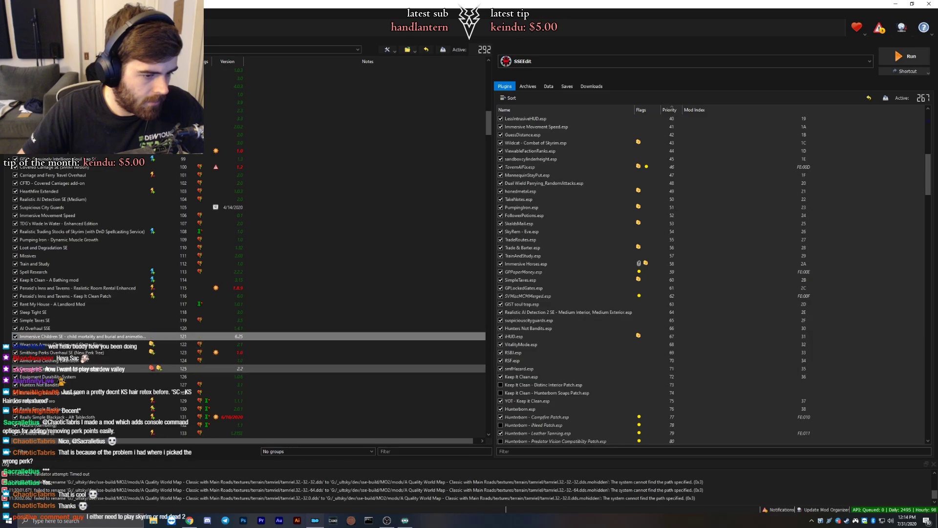
click(49, 346)
click(50, 354)
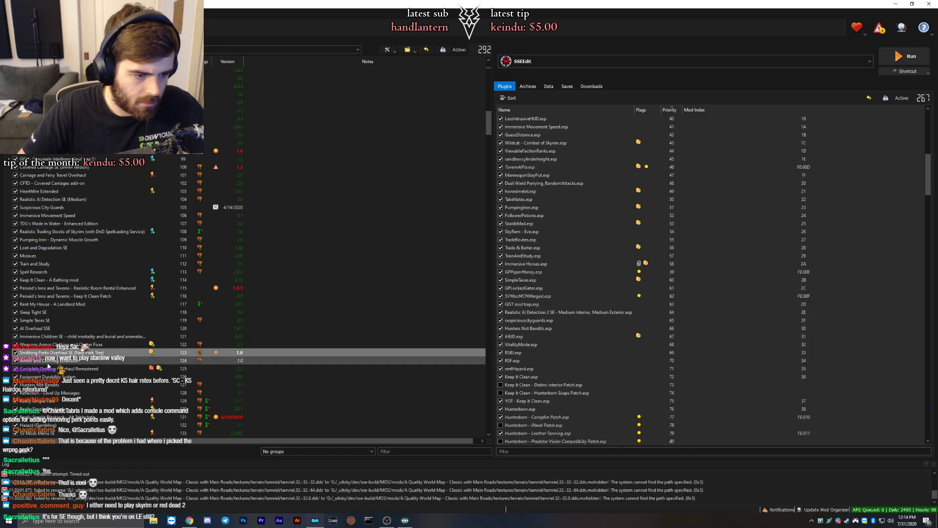
click(48, 369)
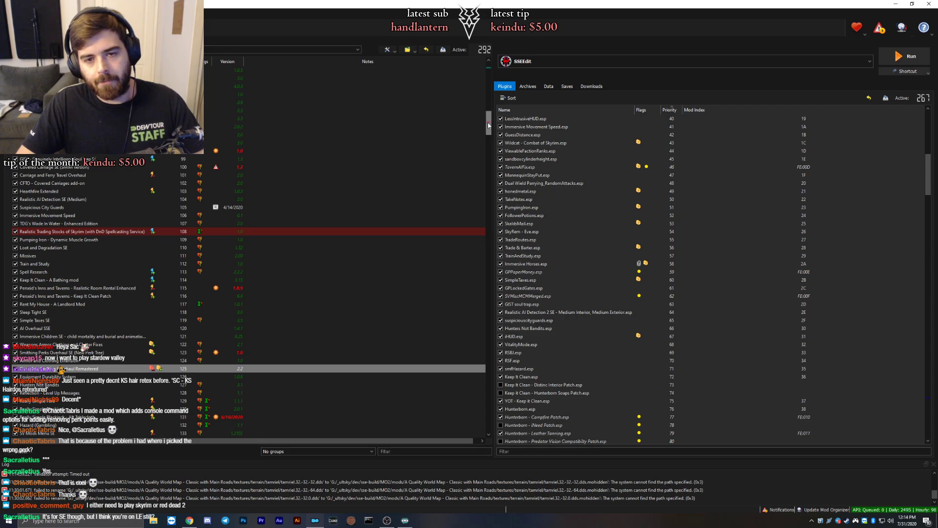
Look through the mod order from the early interface mods down to the Location Expansions section.
drag(487, 125, 487, 84)
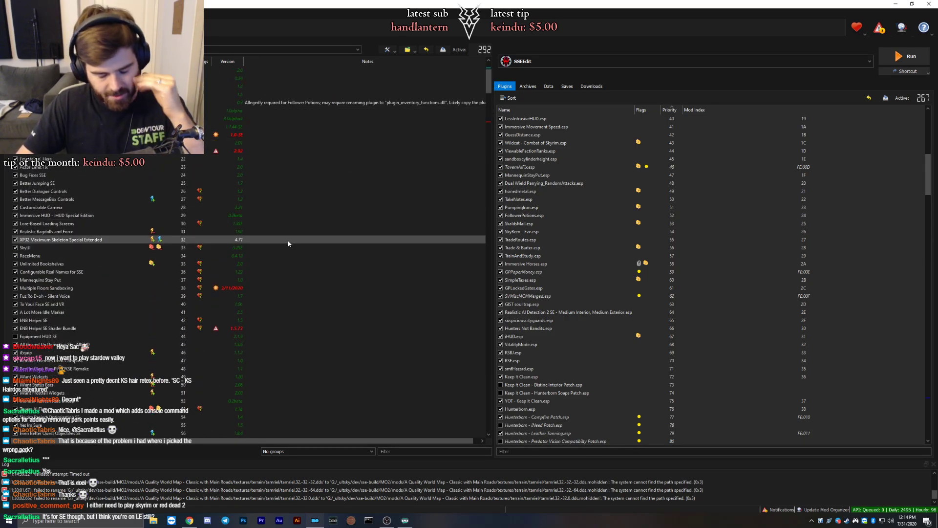
scroll(220, 215, down, 2)
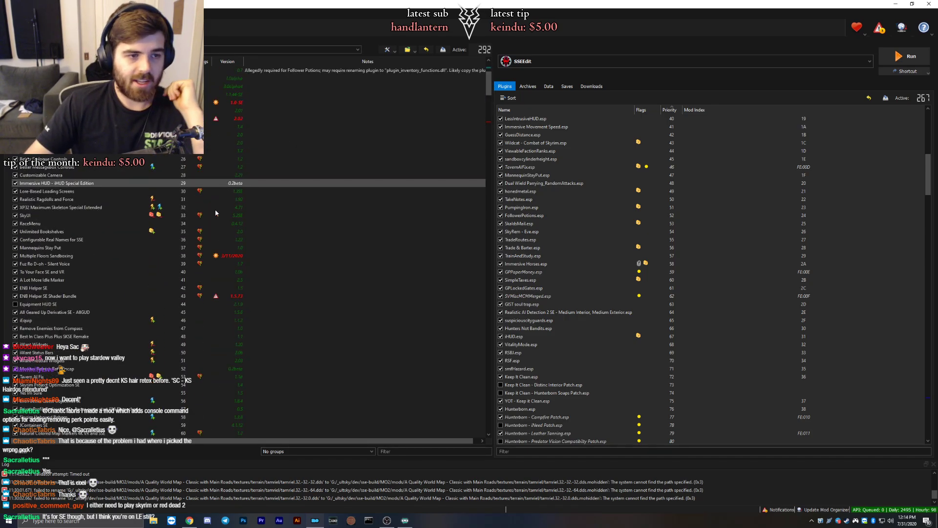
scroll(215, 212, down, 19)
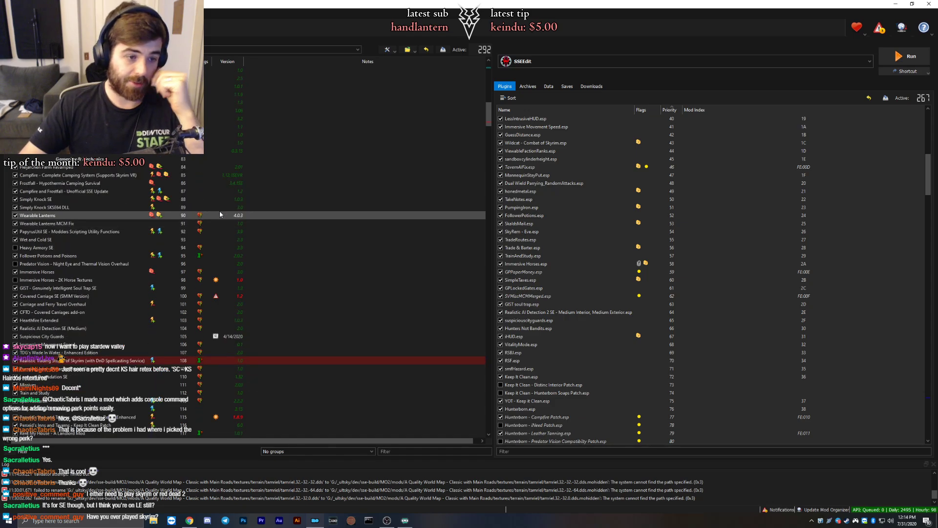
scroll(220, 214, down, 19)
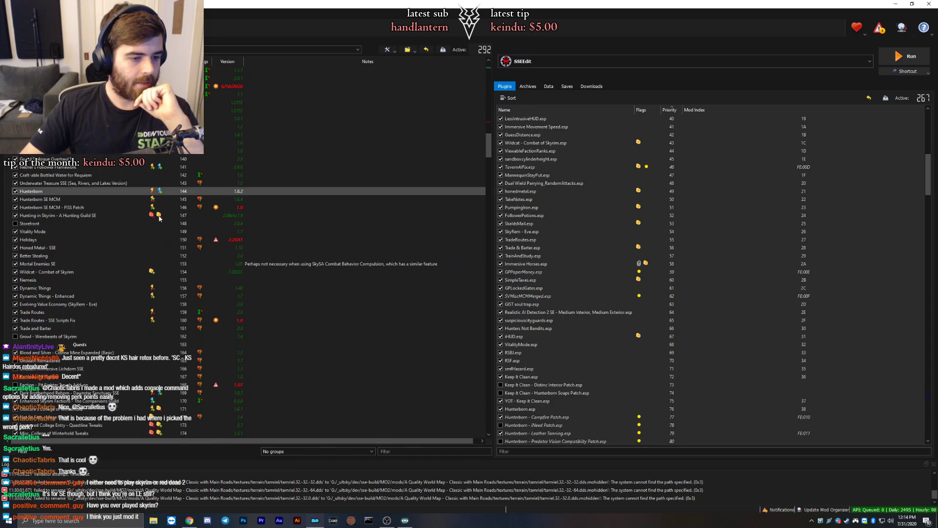
scroll(127, 210, down, 13)
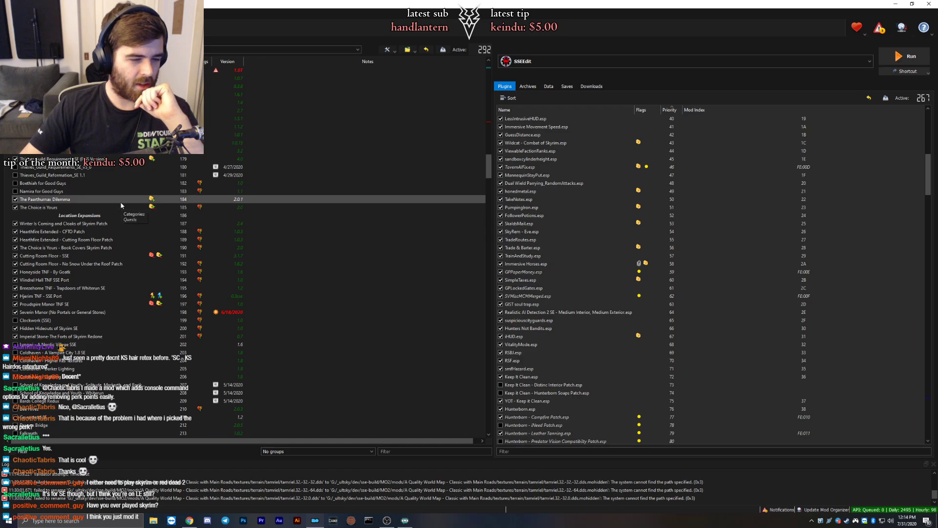
Look through the mod order from the Location Expansions section down to the Full Version section and back to Core Audiovisual Enhancements.
scroll(121, 206, down, 20)
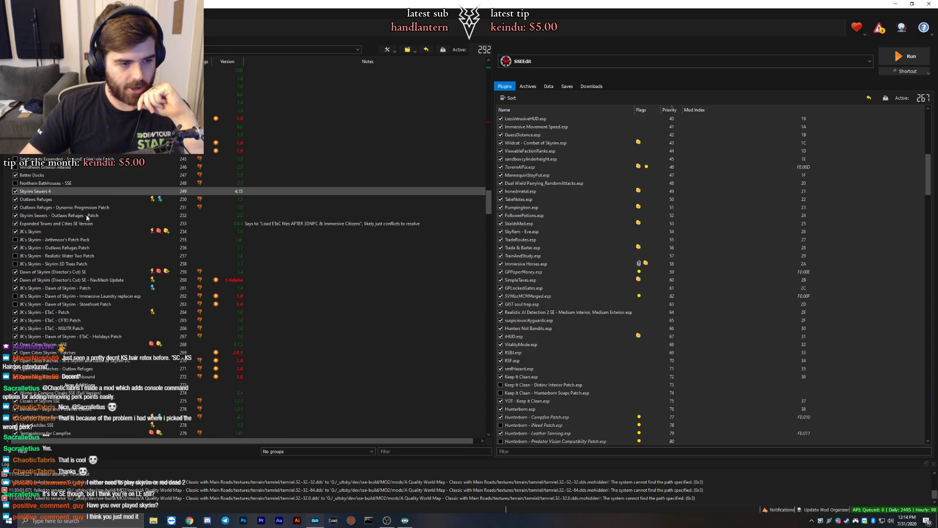
scroll(84, 219, down, 13)
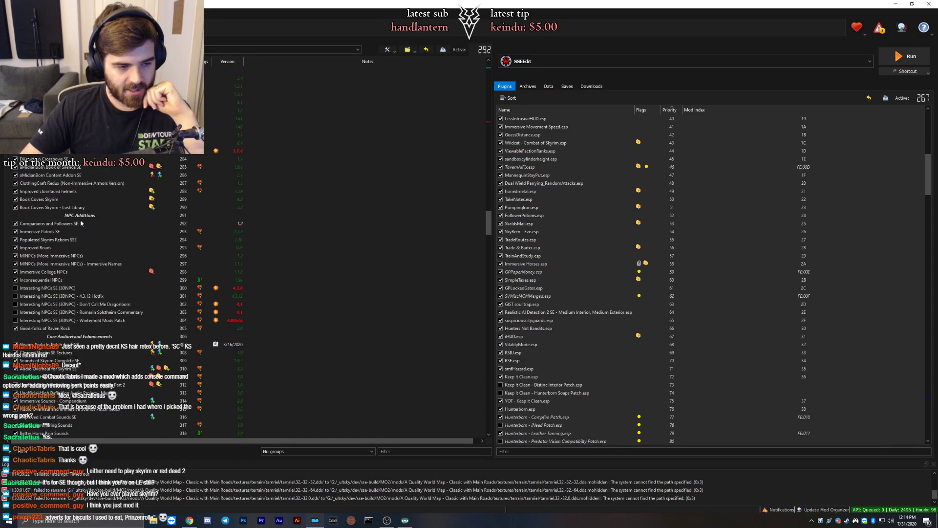
click(71, 231)
scroll(67, 237, down, 1)
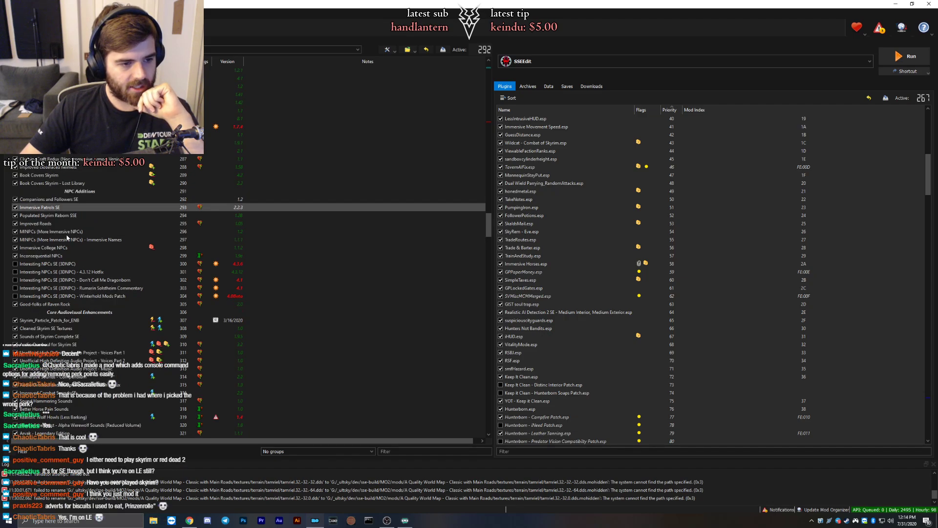
scroll(67, 237, down, 11)
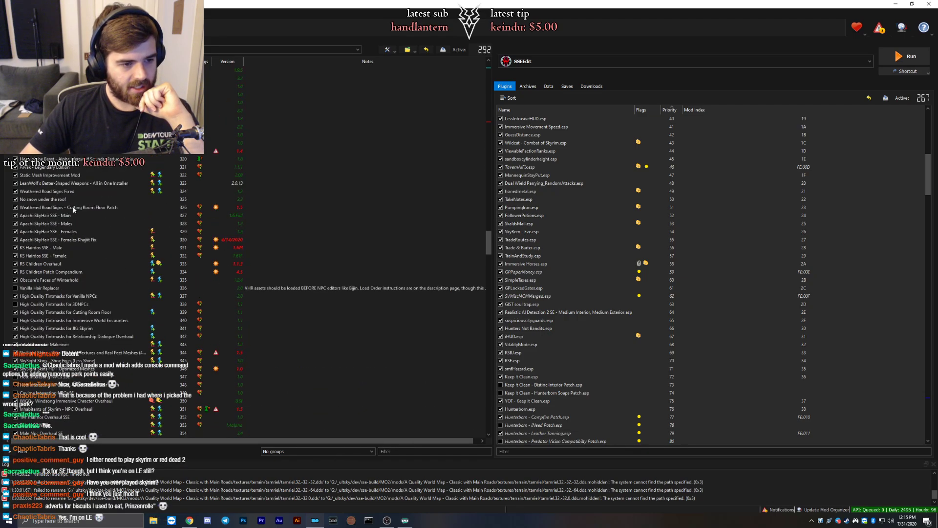
scroll(75, 209, down, 14)
click(90, 233)
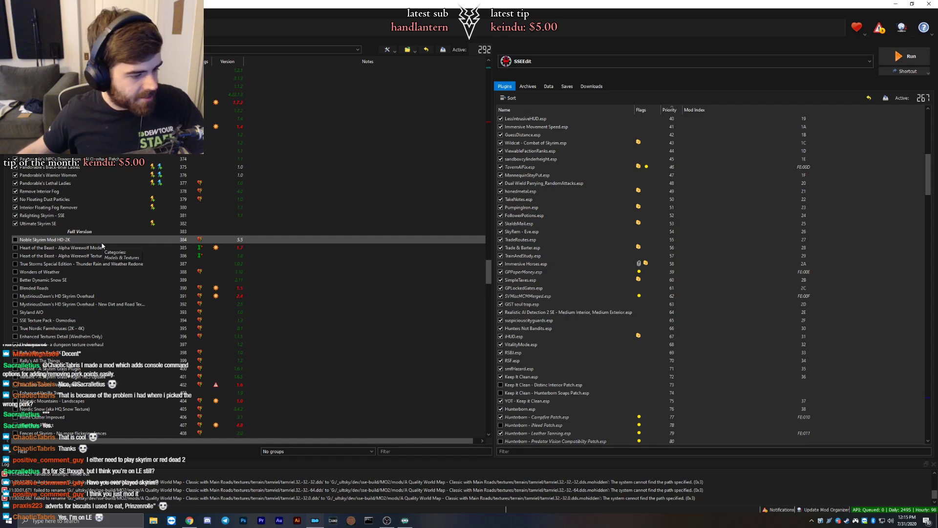
scroll(103, 245, up, 5)
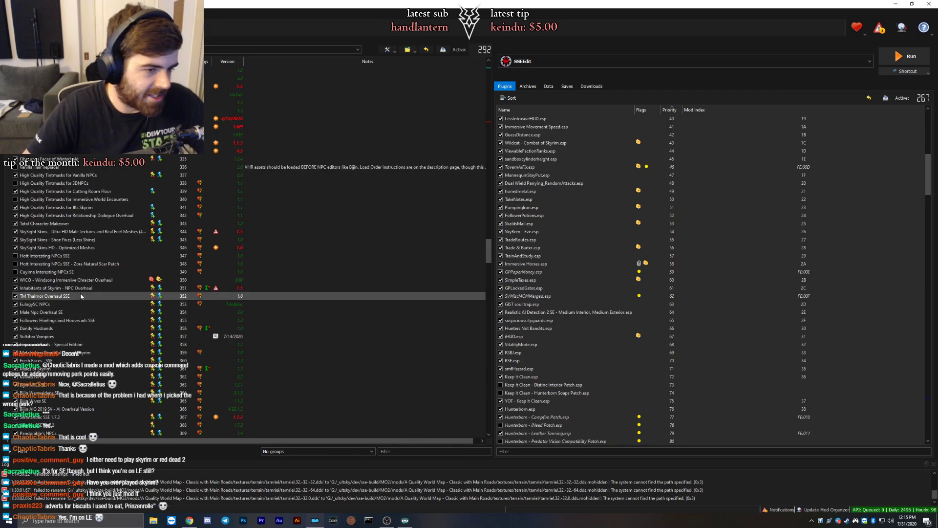
scroll(88, 330, down, 1)
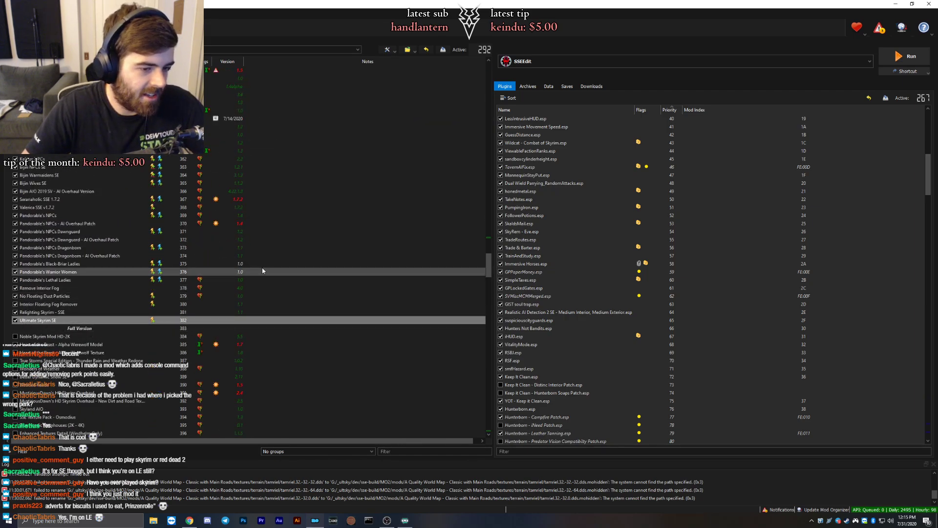
scroll(342, 278, up, 5)
scroll(487, 256, up, 19)
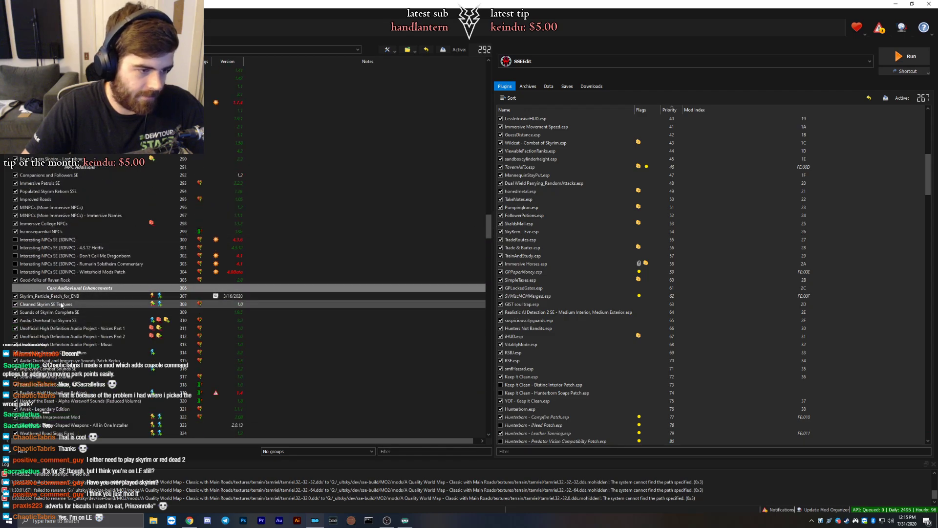
Check the conflict highlights of Cleaned Skyrim SE Textures across the mods down to the Full Version section.
click(66, 304)
scroll(66, 325, down, 7)
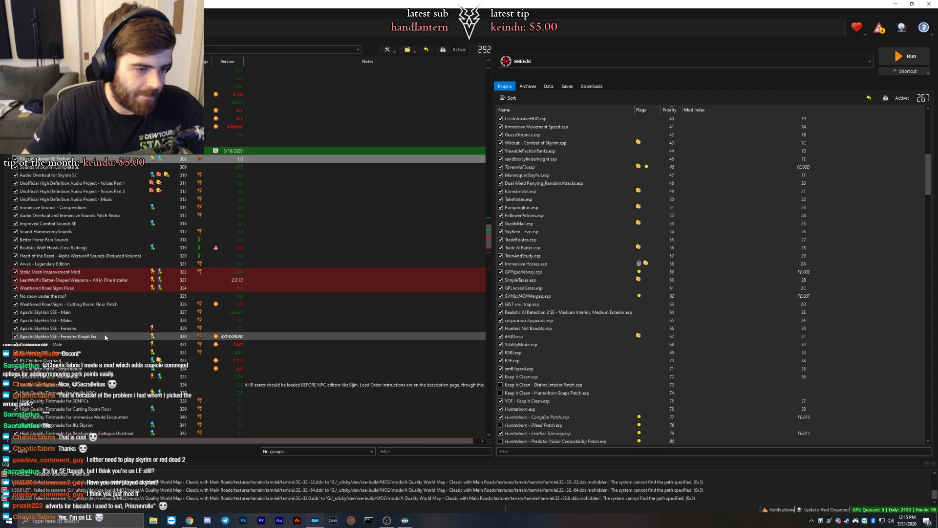
click(66, 340)
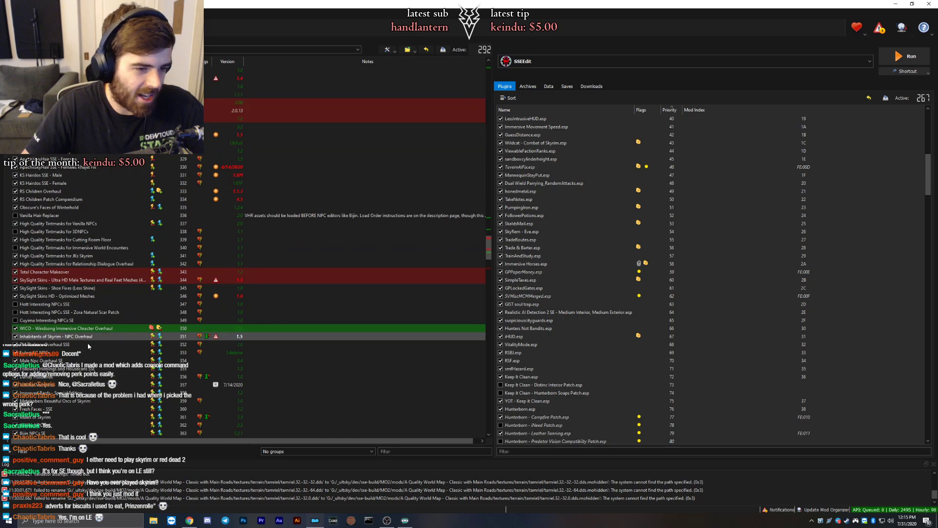
scroll(78, 356, down, 14)
click(87, 372)
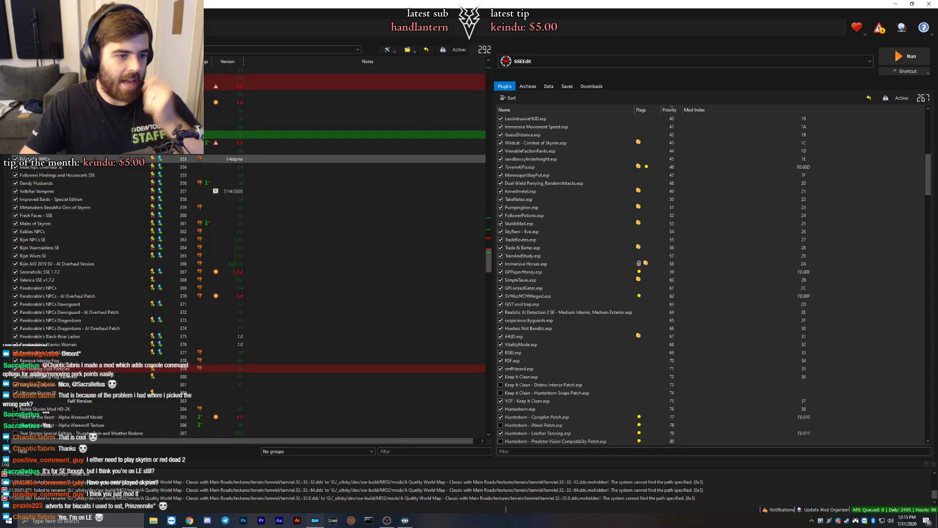
scroll(68, 357, up, 10)
click(52, 339)
scroll(53, 338, up, 3)
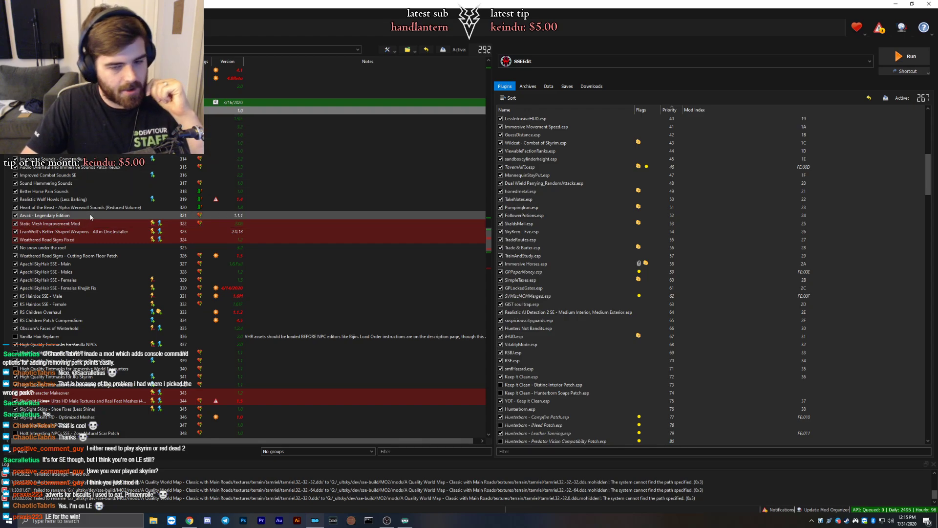
scroll(491, 243, down, 20)
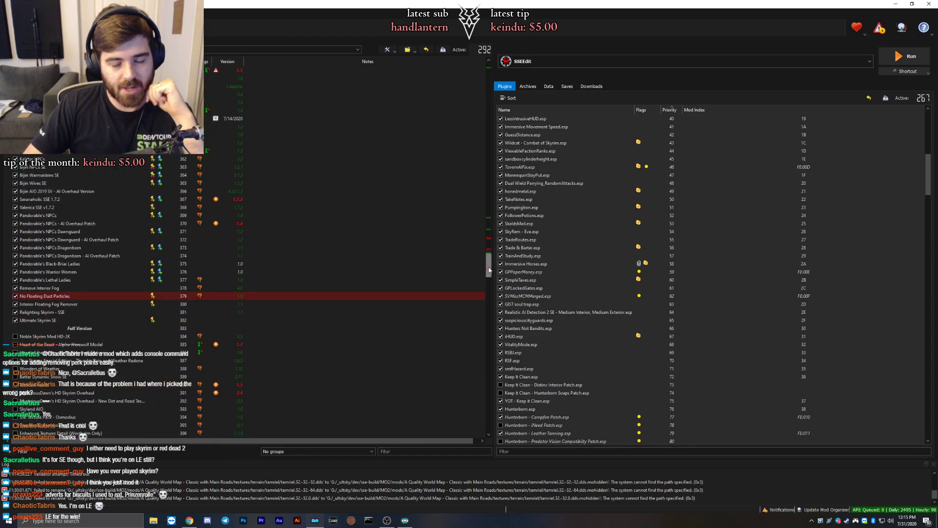
scroll(76, 211, down, 5)
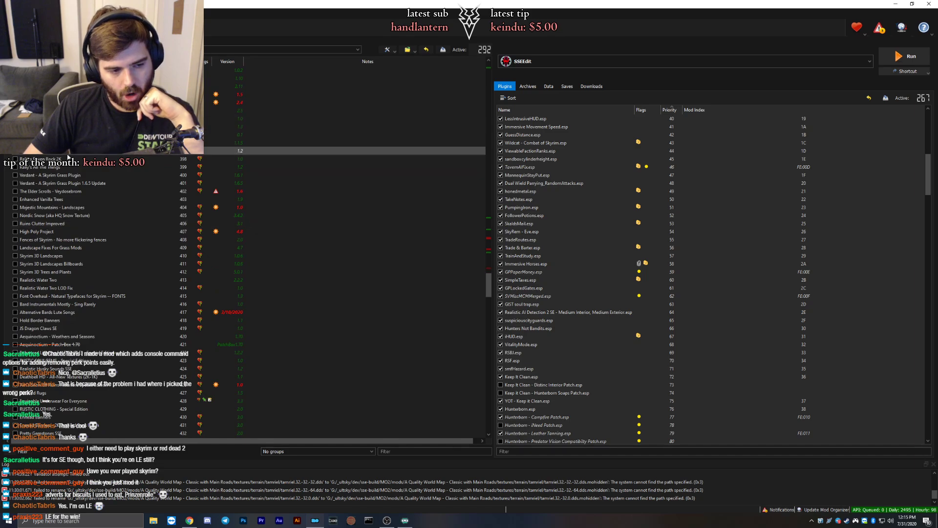
Select Ultimate Skyrim SE in the mod list and locate its highlighted plugins at the end of the plugin load order.
drag(488, 282, 490, 261)
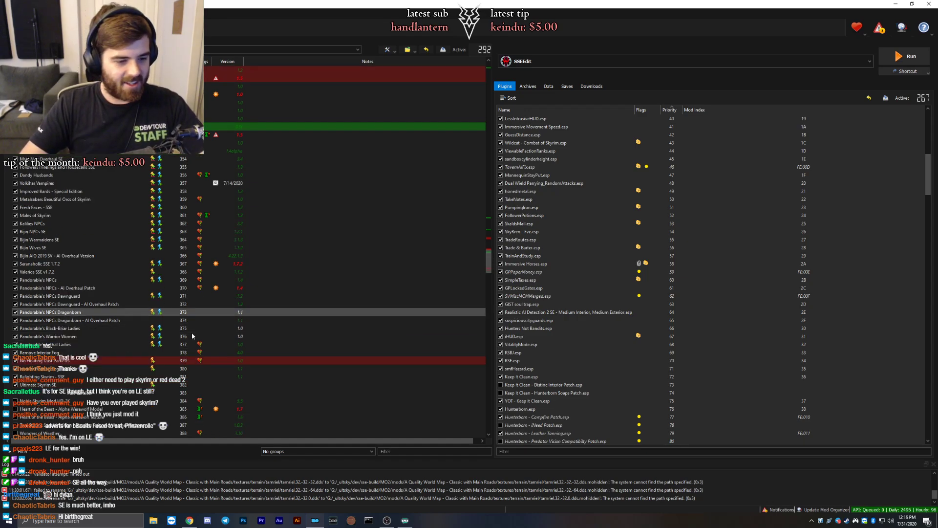
scroll(30, 315, down, 4)
click(30, 315)
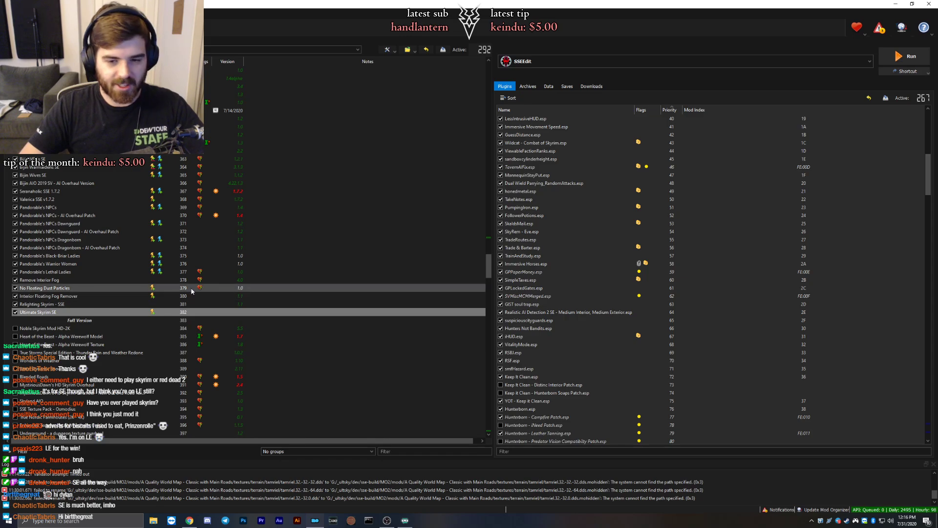
scroll(573, 269, down, 6)
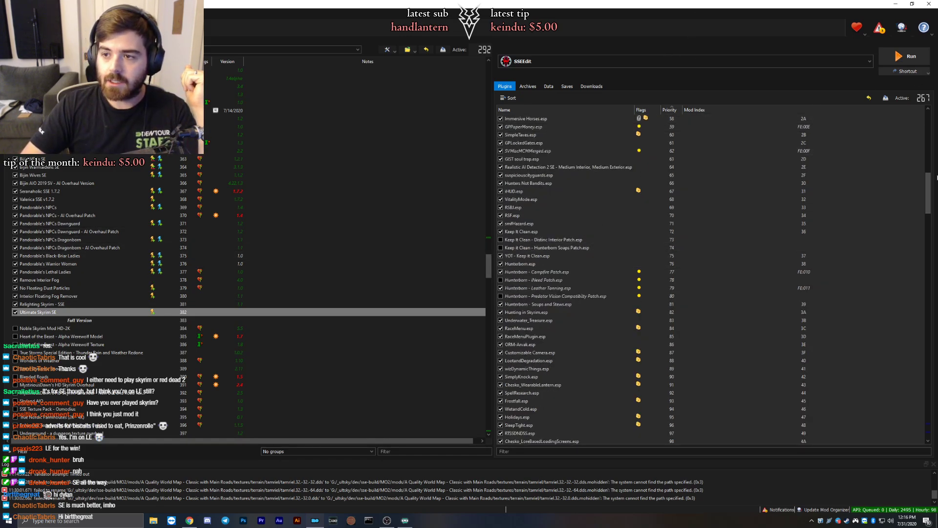
drag(928, 193, 927, 418)
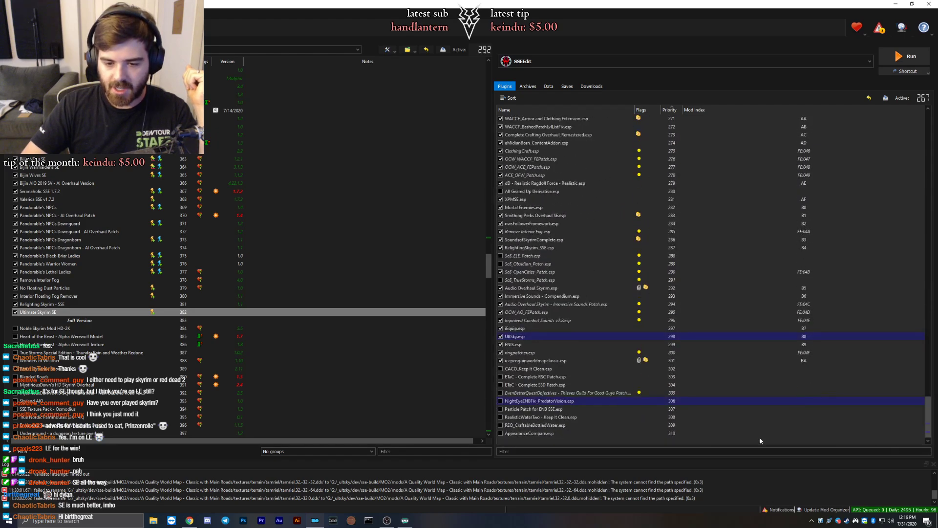
Launch SSEEdit and load the active plugins with the default module selection.
click(907, 57)
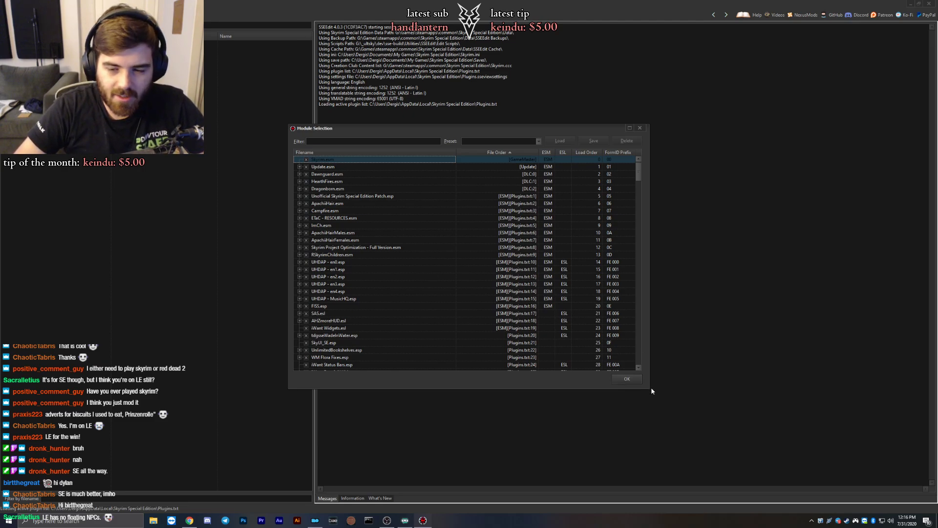
click(626, 379)
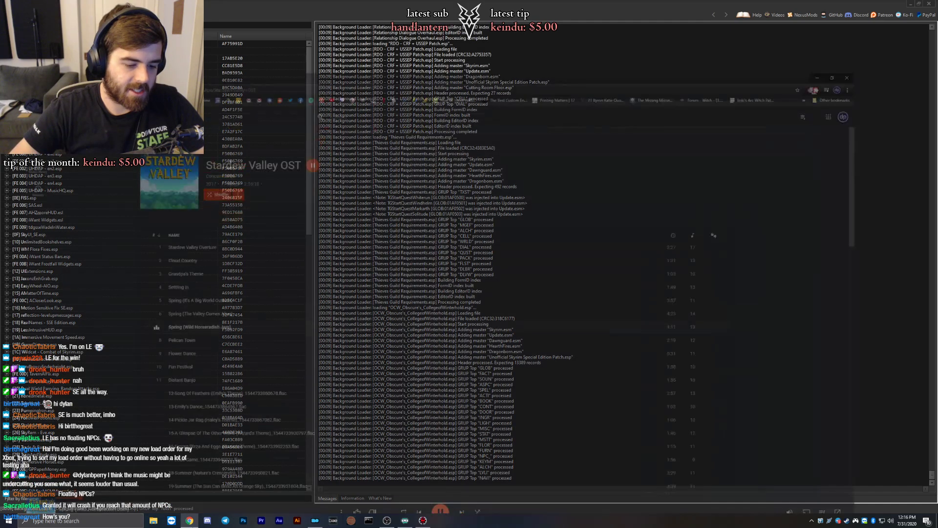
Switch to Chrome, lower the playback volume of the Stardew Valley OST slightly, and minimize the browser.
click(189, 520)
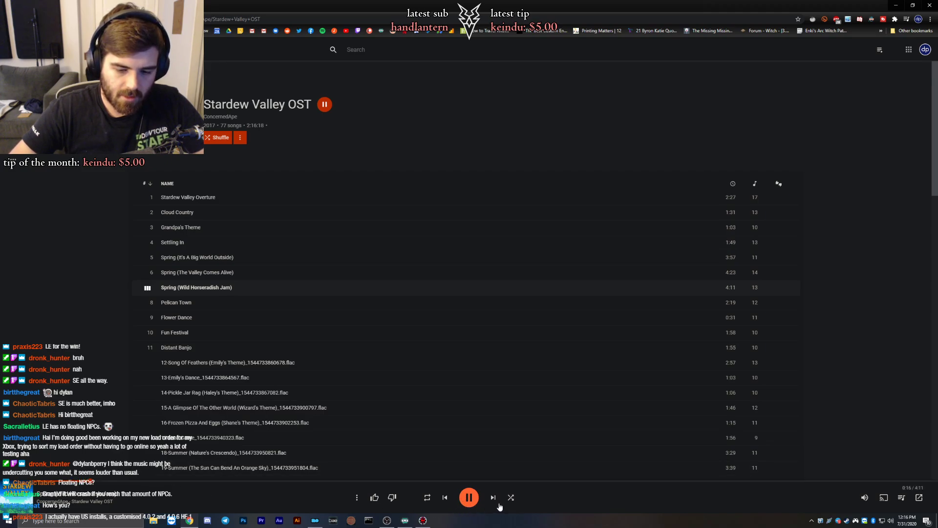
mouse_move(866, 498)
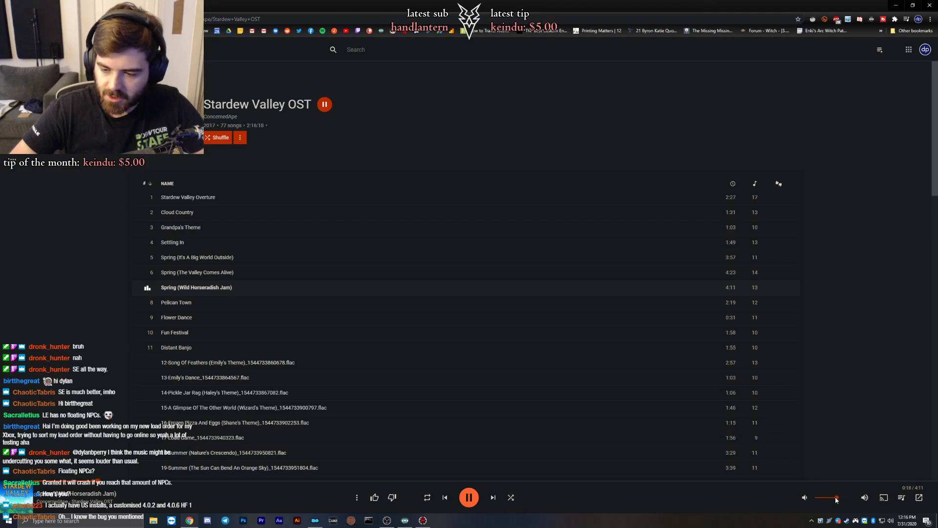
drag(836, 499, 828, 500)
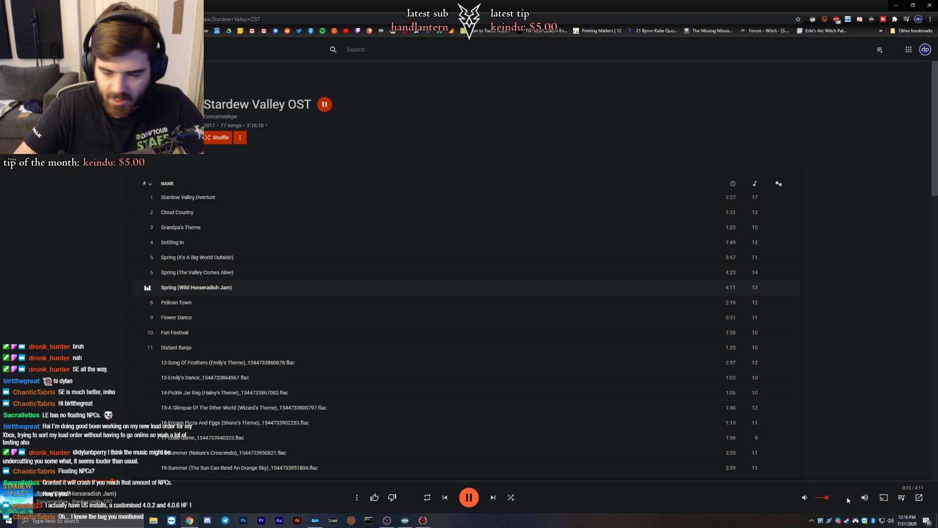
drag(829, 500, 832, 502)
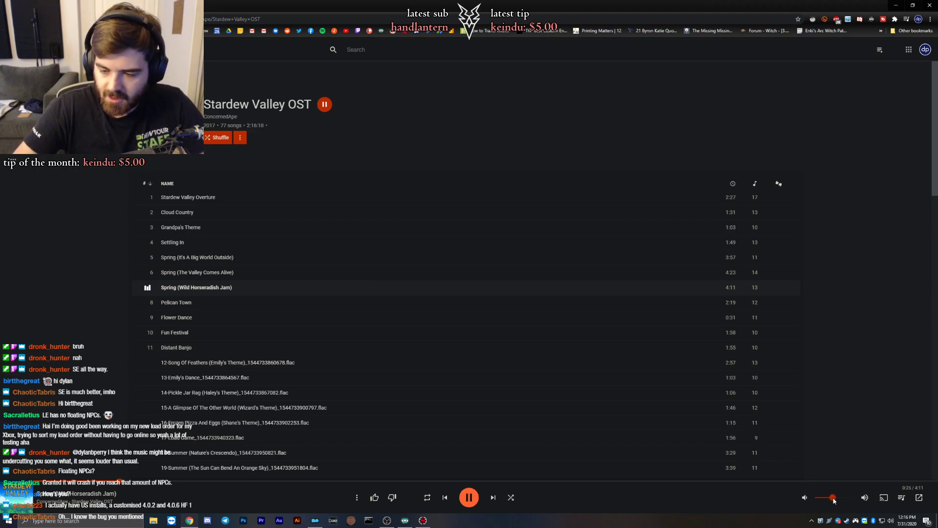
click(896, 8)
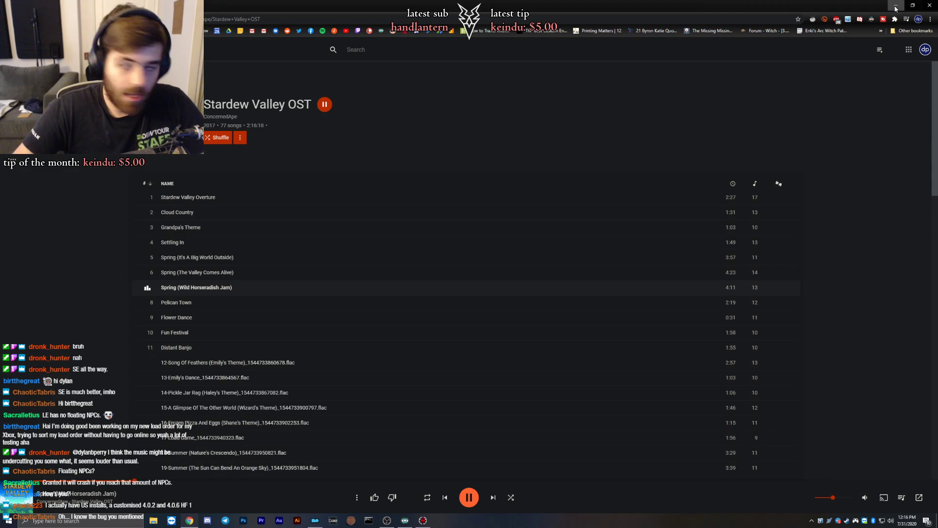
Accept the ModGroups selection and bring the SSEEdit window to the front.
click(626, 380)
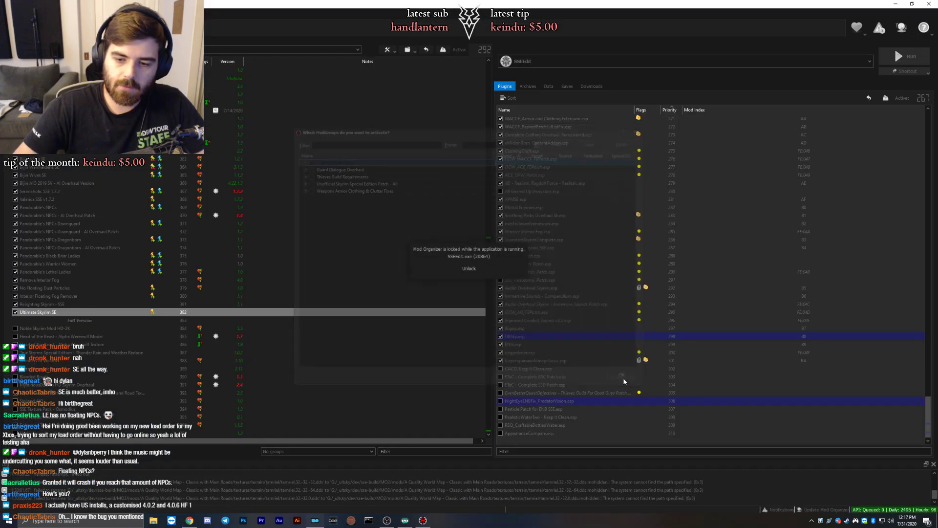
click(423, 520)
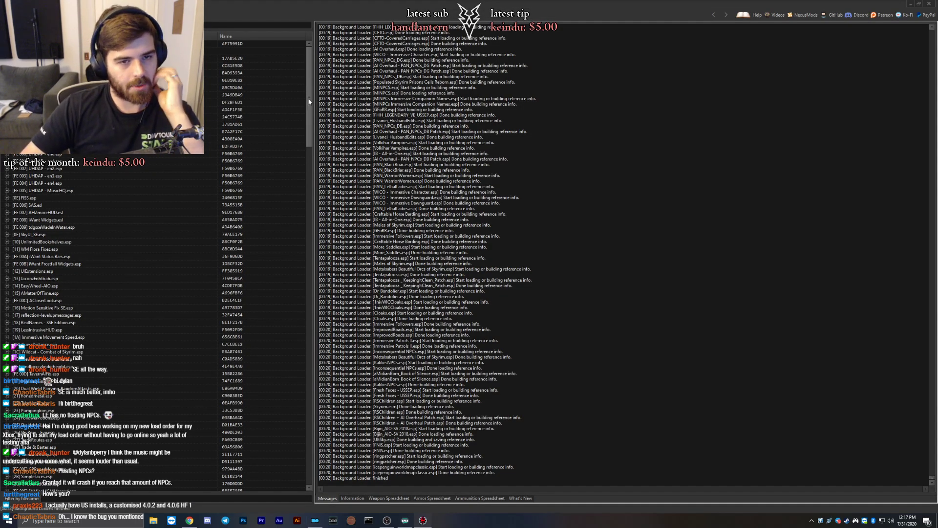
Examine the loaded plugin list, including the file headers of WM Flora Fixes.esp and iWant Status Bars.esp.
scroll(310, 100, down, 3)
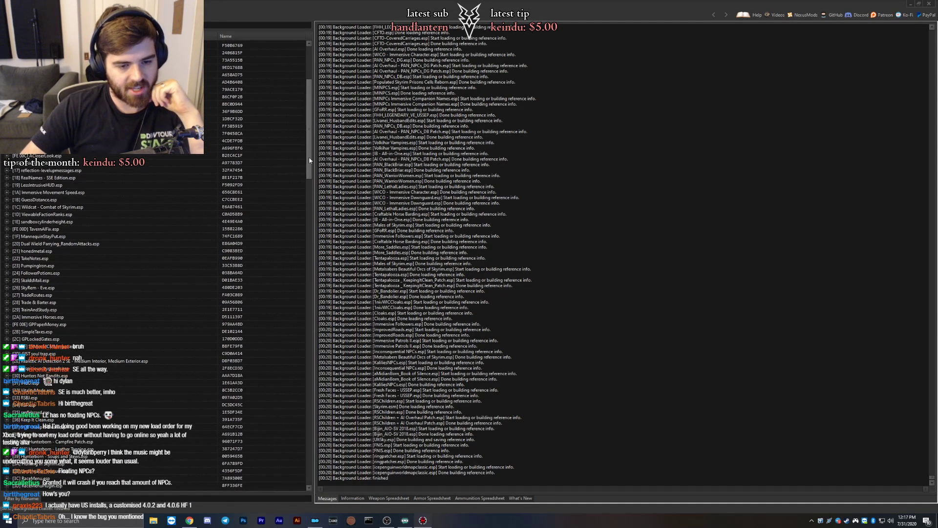
scroll(37, 317, up, 3)
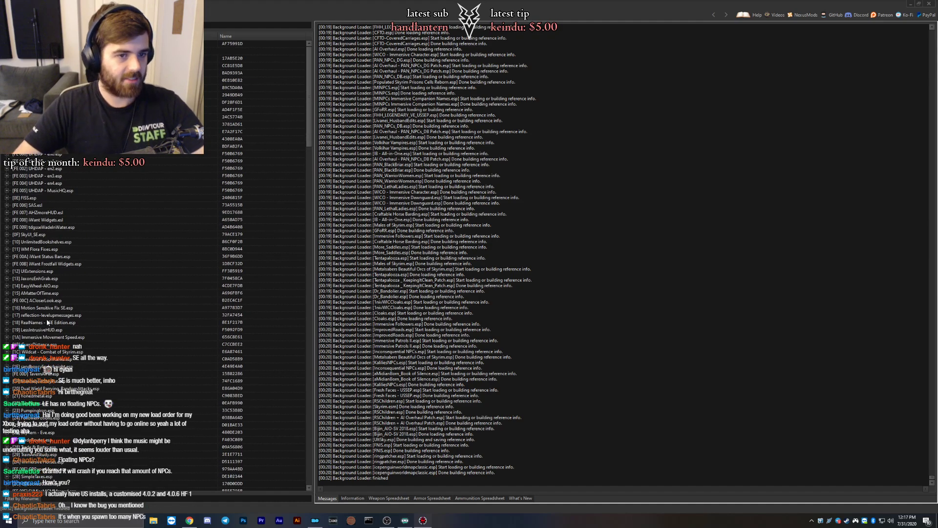
scroll(68, 280, down, 2)
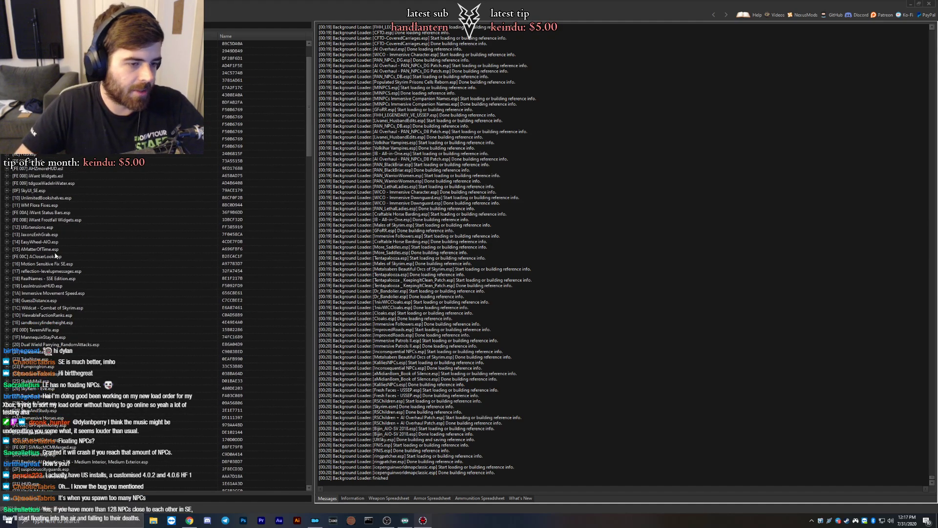
click(34, 211)
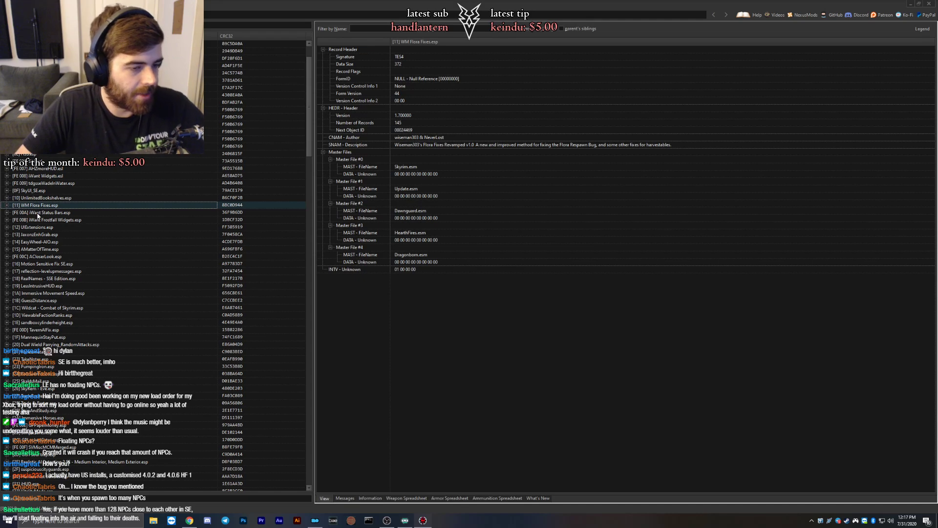
scroll(38, 224, down, 3)
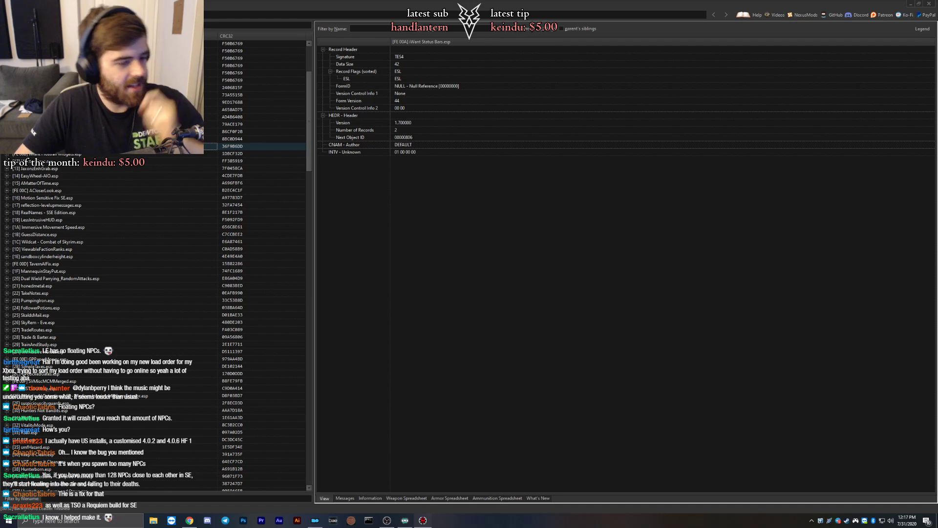
scroll(44, 193, down, 1)
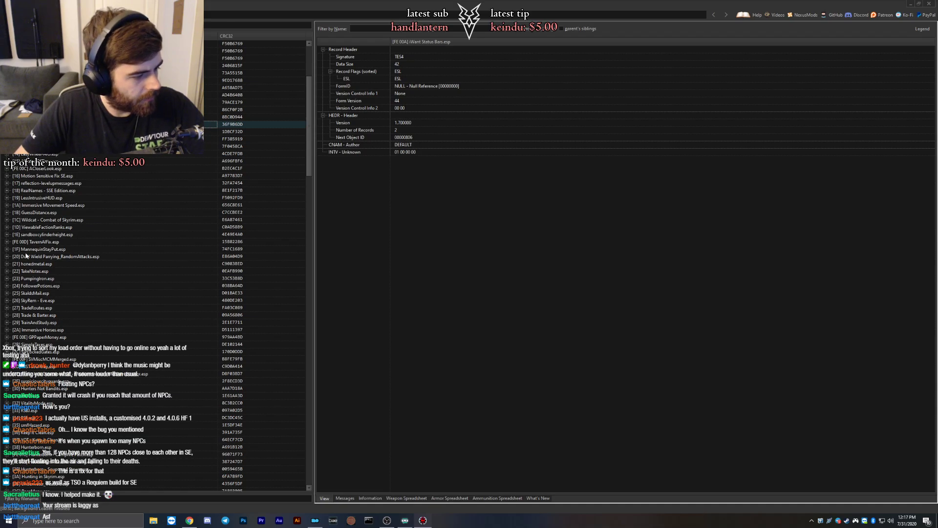
scroll(26, 255, down, 6)
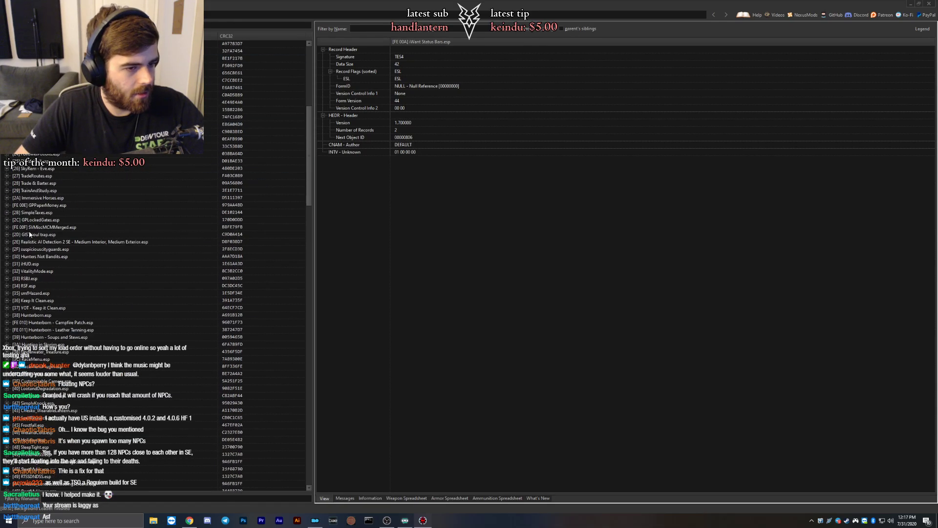
scroll(29, 235, up, 4)
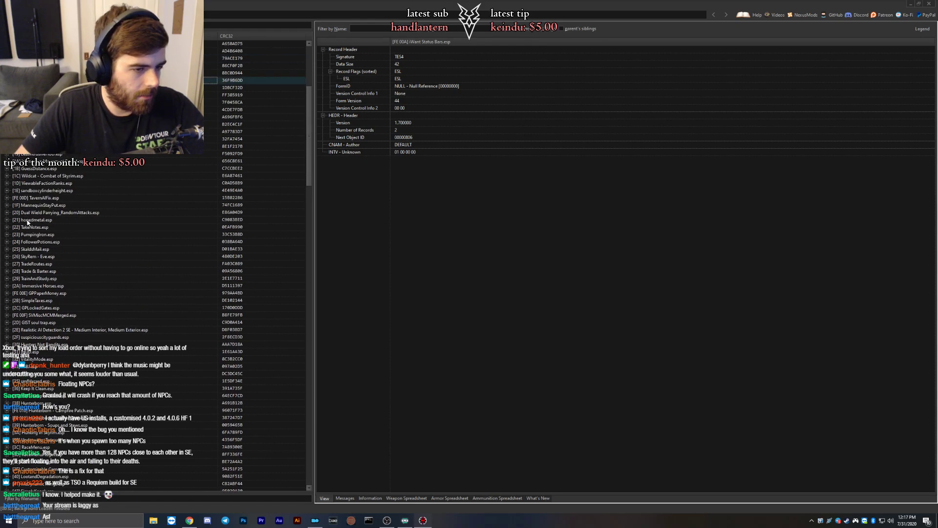
Examine the file headers of GuessDistance.esp and suspiciouscityguards.esp in the plugin list.
click(33, 169)
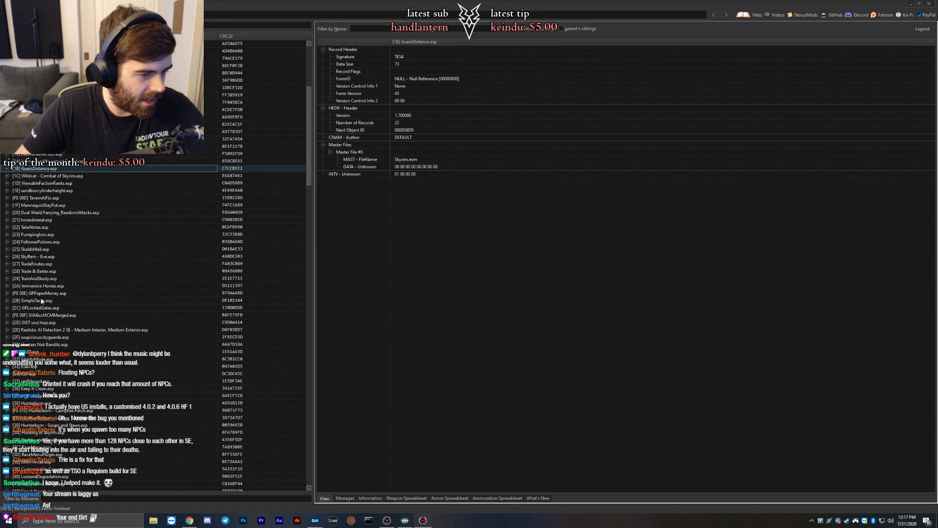
scroll(38, 277, down, 1)
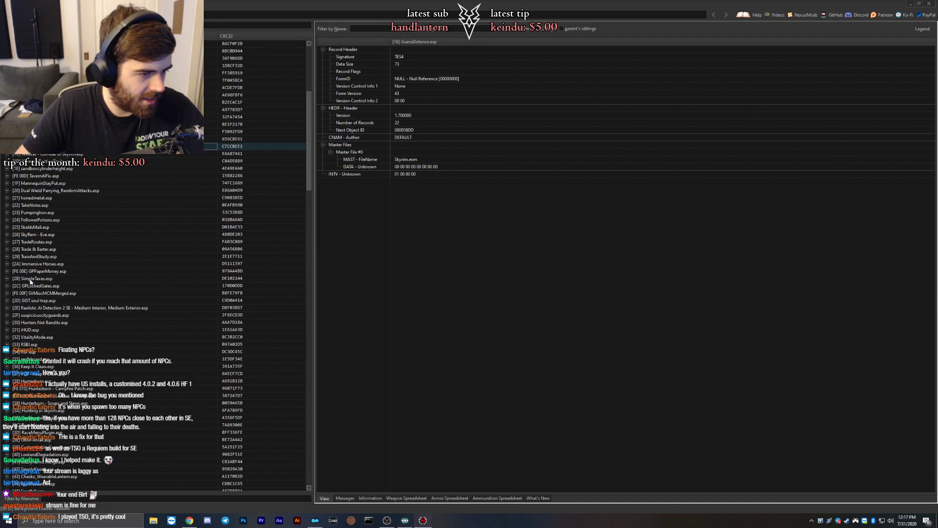
click(35, 315)
click(34, 323)
click(31, 315)
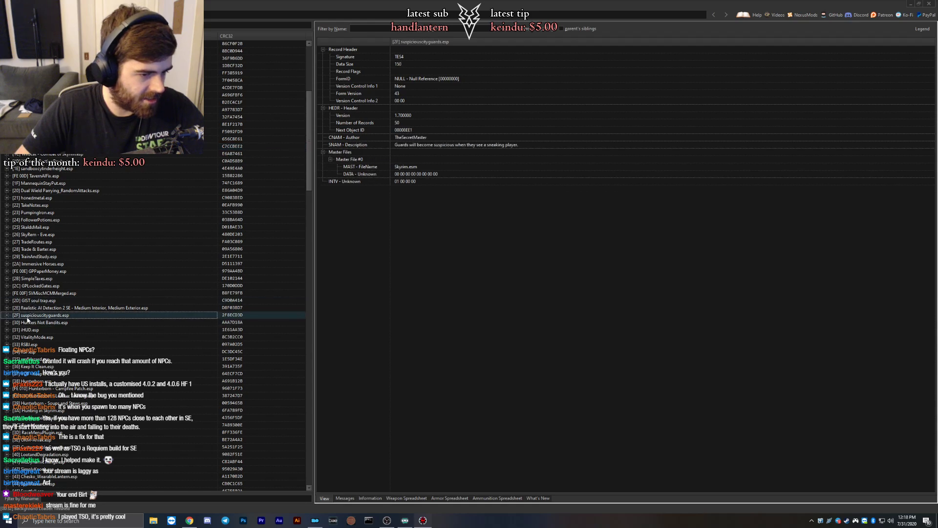
Expand the Dialog Topic records of Hunters Not Bandits.esp and open the "That's... all you've got?" response record.
click(7, 323)
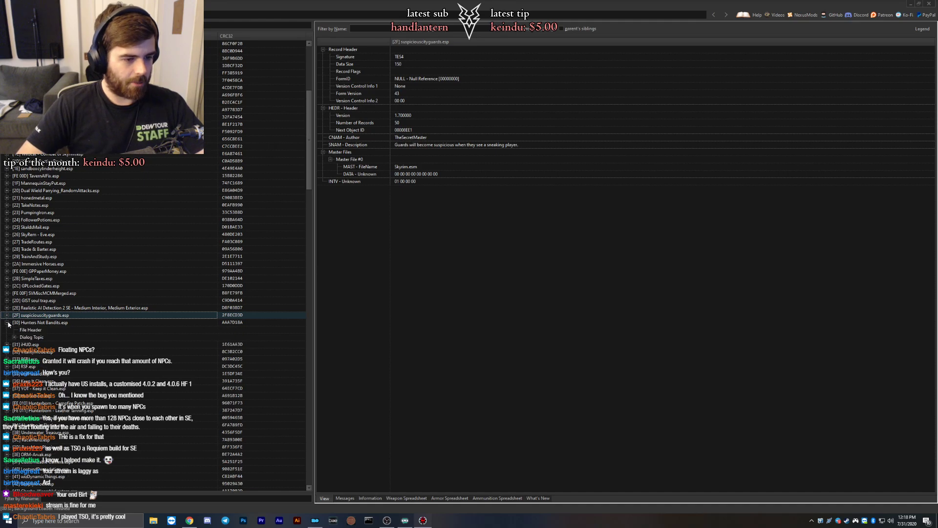
click(14, 337)
scroll(22, 293, down, 5)
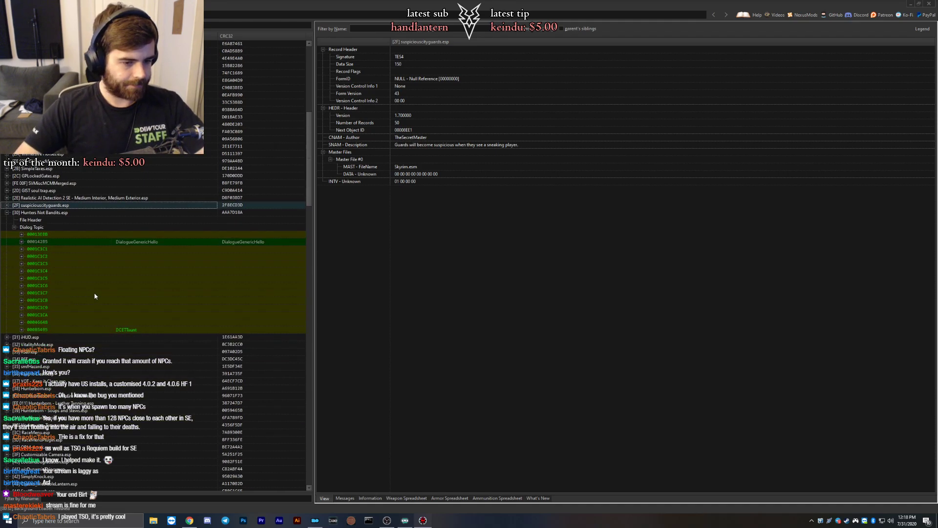
click(21, 235)
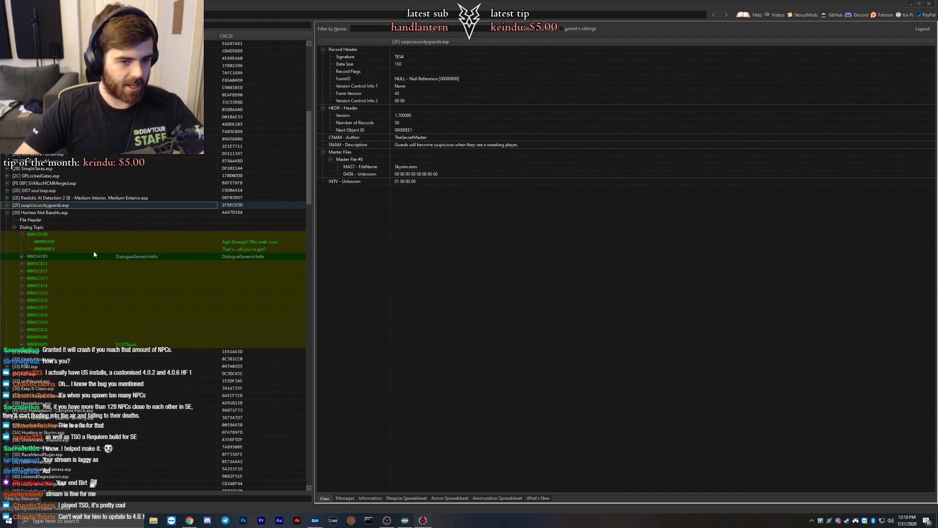
click(214, 250)
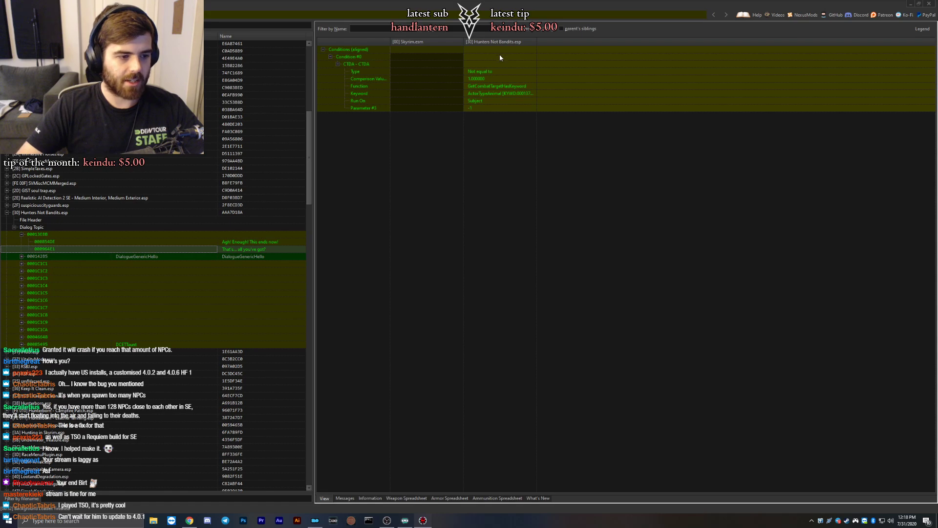
right_click(493, 41)
click(517, 55)
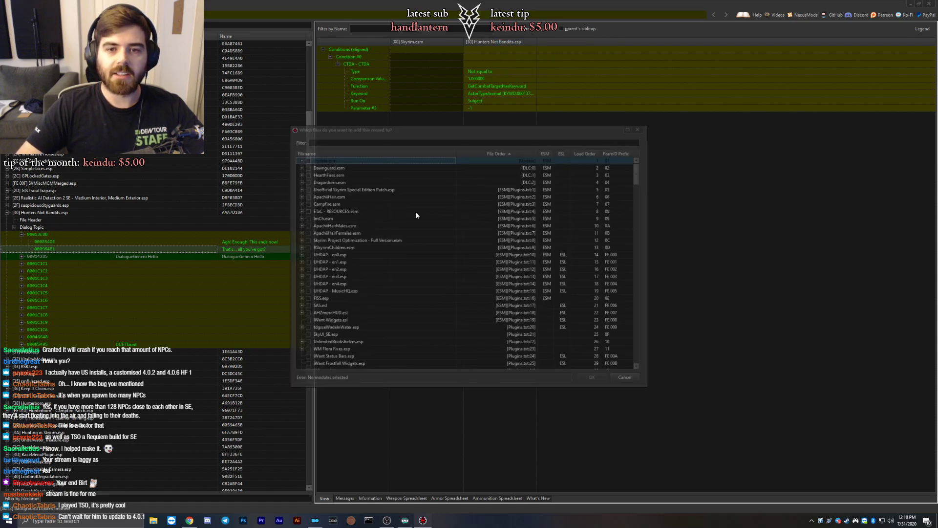
key(End)
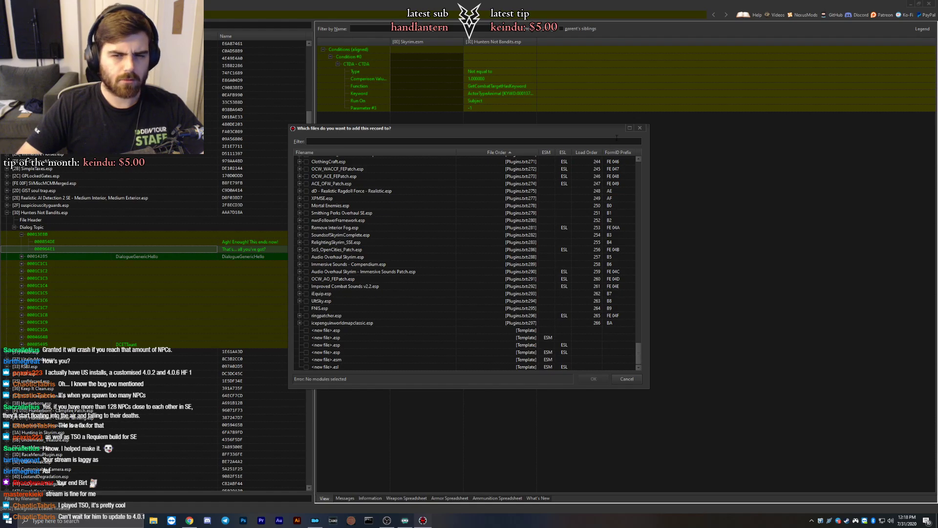
click(637, 129)
Show the no-conflict and empty rows in the record comparison of the "That's... all you've got?" response.
right_click(549, 214)
click(543, 232)
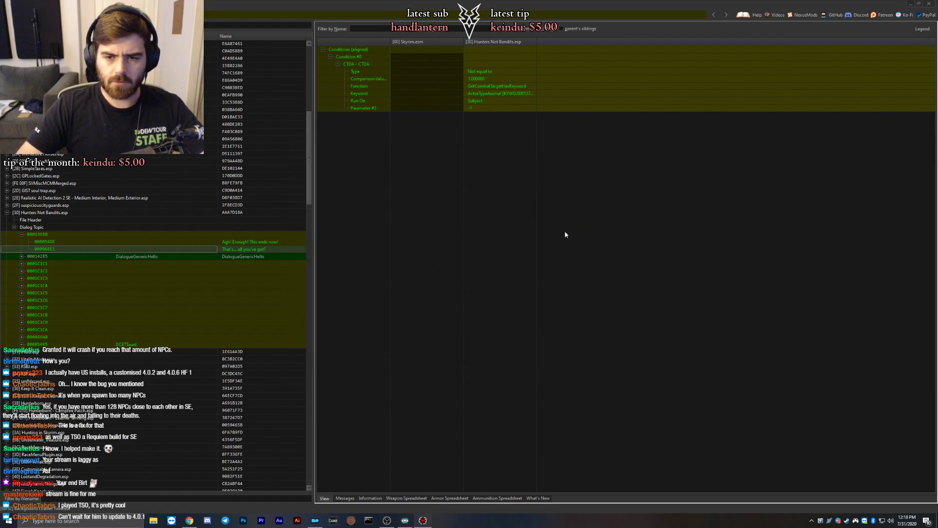
right_click(565, 232)
click(582, 255)
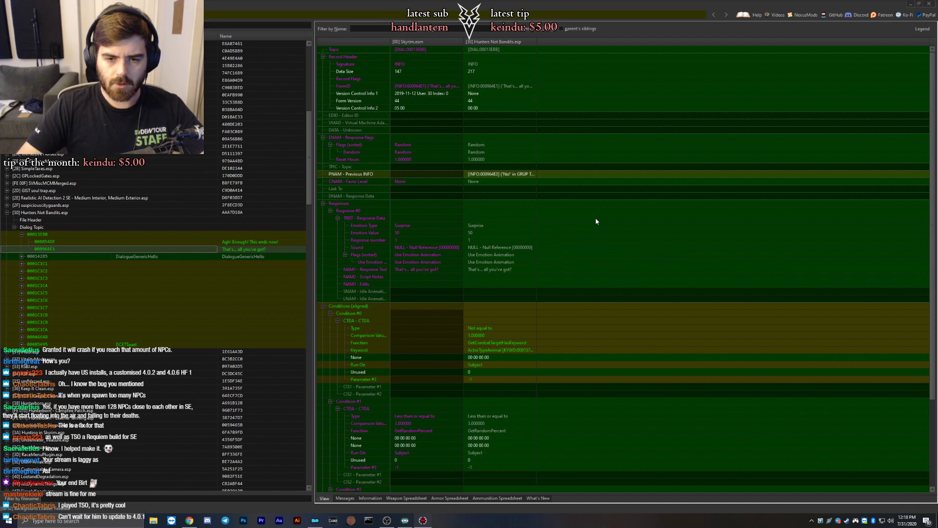
scroll(570, 245, down, 2)
scroll(569, 244, up, 2)
Copy the Hunters Not Bandits.esp version of the response record as an override into UltSky.esp.
right_click(493, 49)
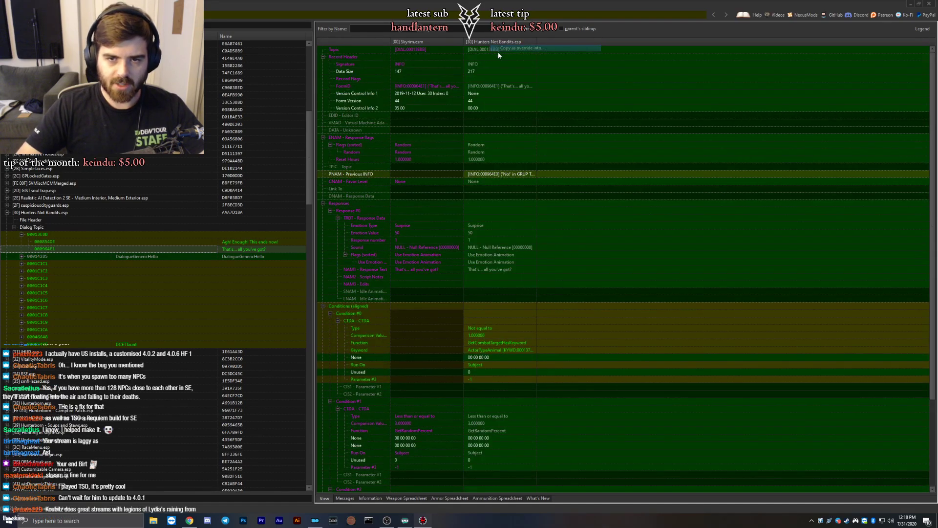
click(498, 52)
scroll(338, 309, down, 10)
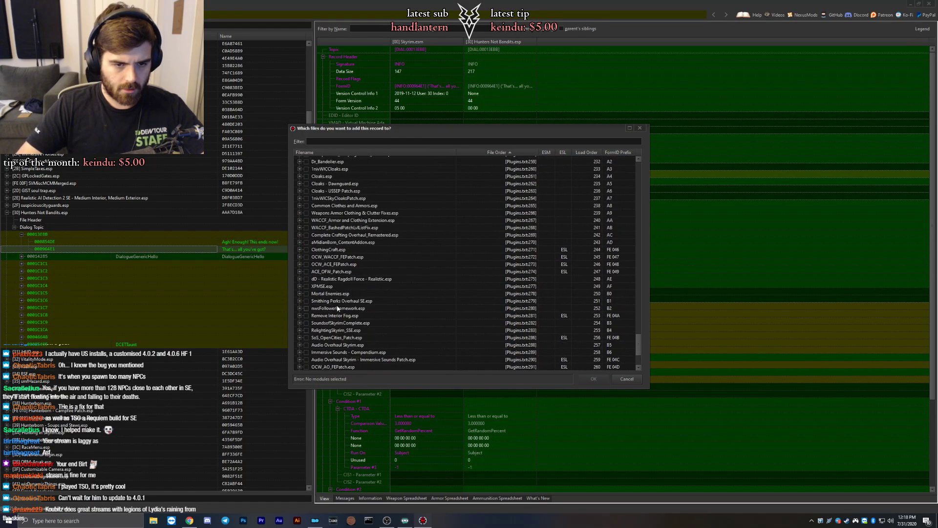
scroll(322, 274, down, 3)
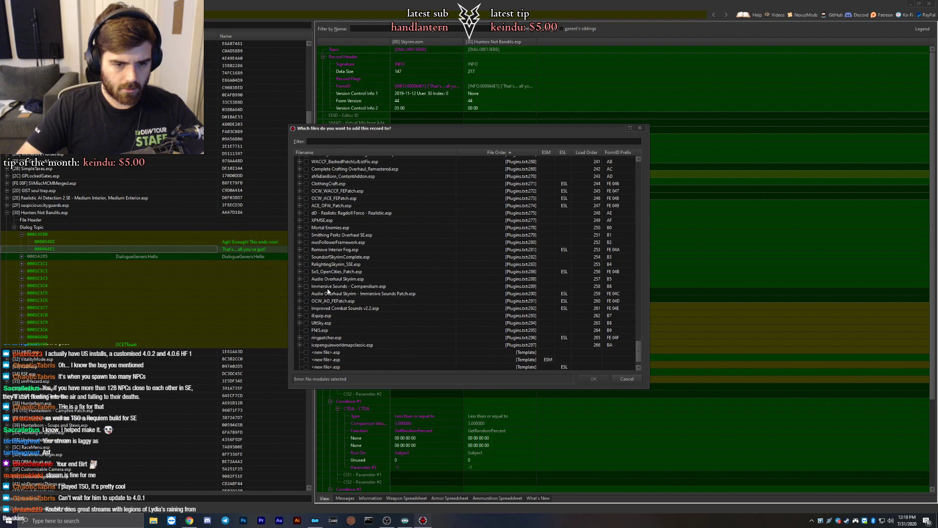
double_click(322, 322)
scroll(620, 299, down, 5)
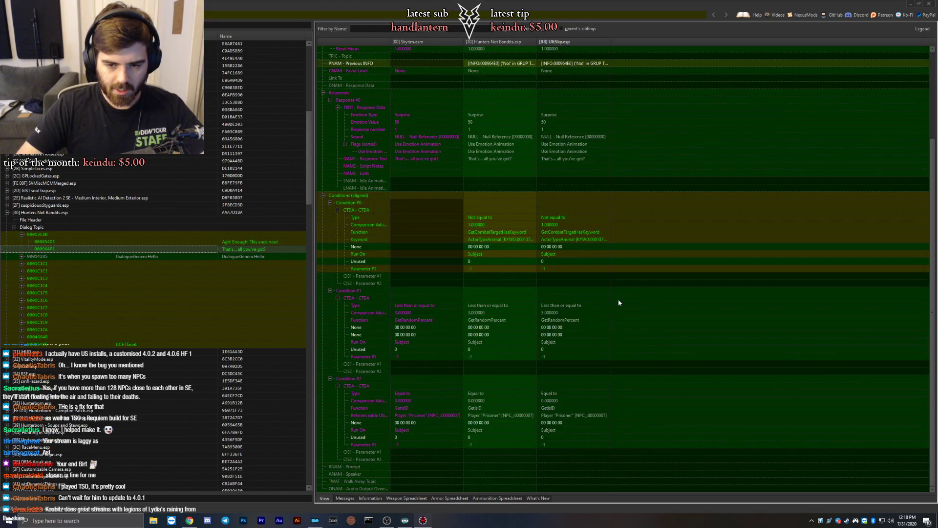
scroll(561, 359, up, 5)
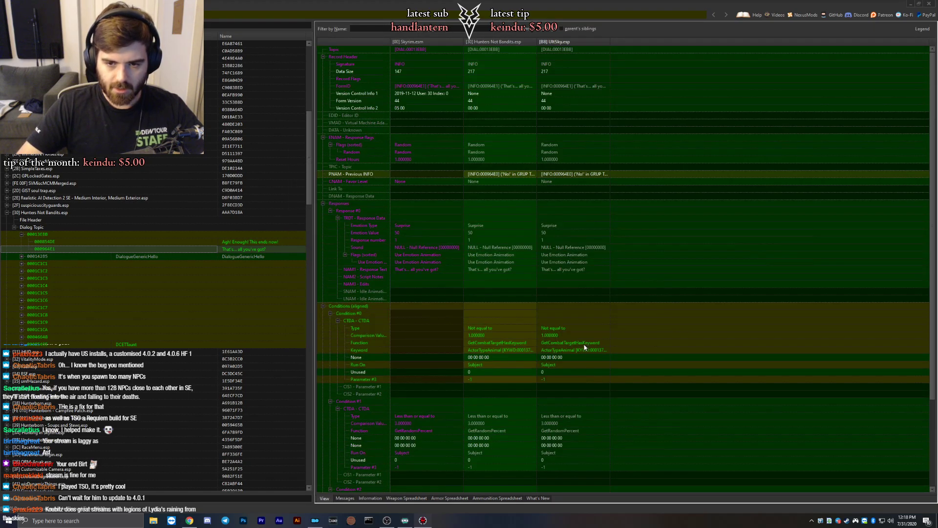
Set the Response Text of the UltSky.esp override to "That's all you've got?".
click(567, 122)
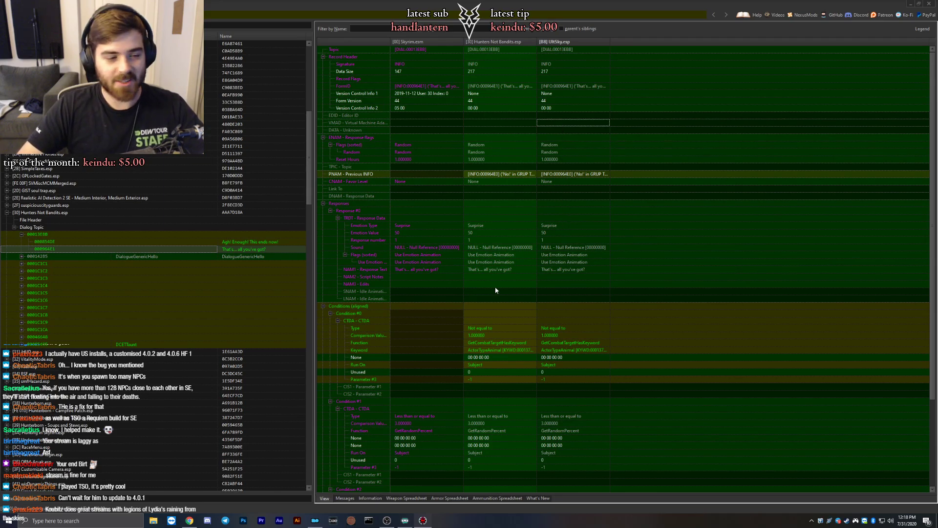
scroll(510, 318, down, 3)
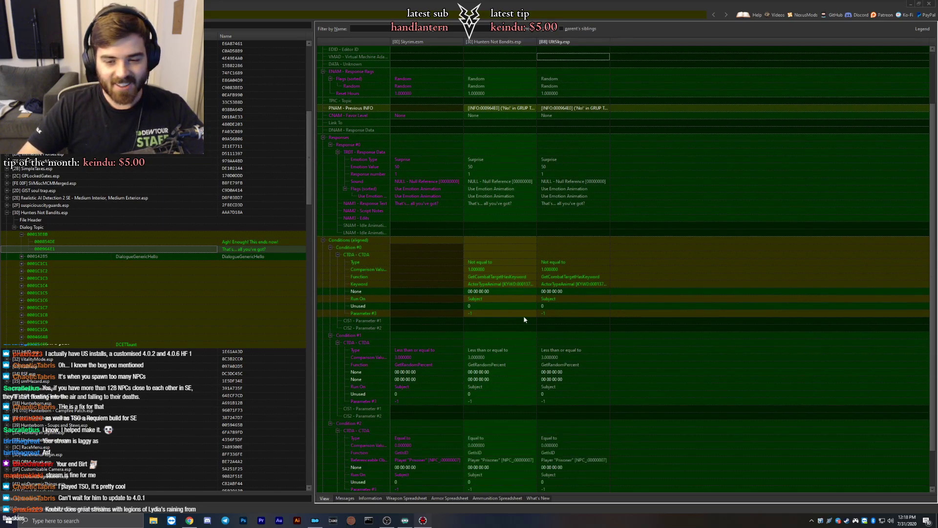
click(578, 297)
scroll(567, 252, down, 2)
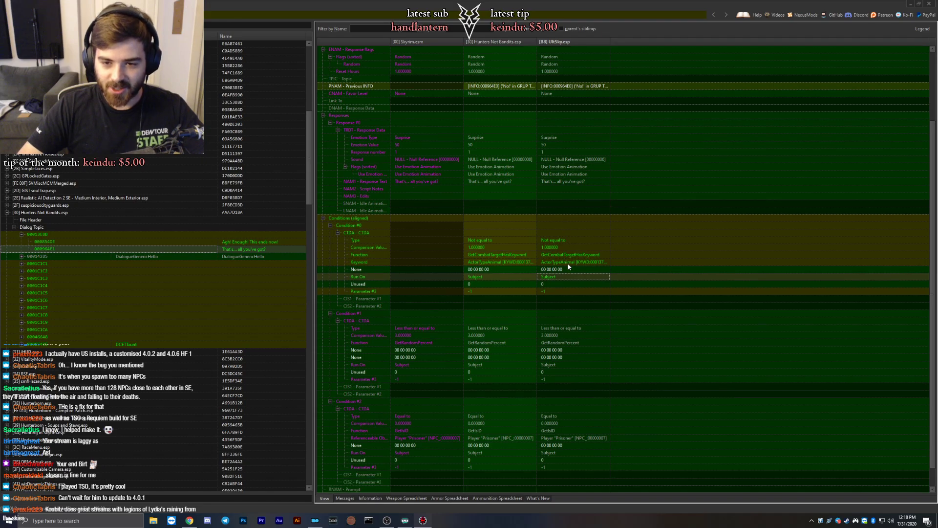
click(551, 161)
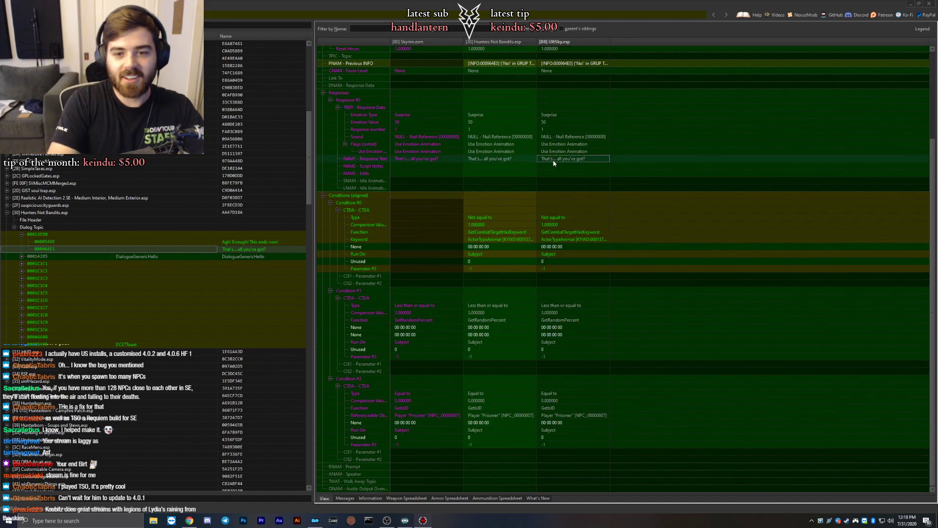
key(F2)
text(That's all you've got?)
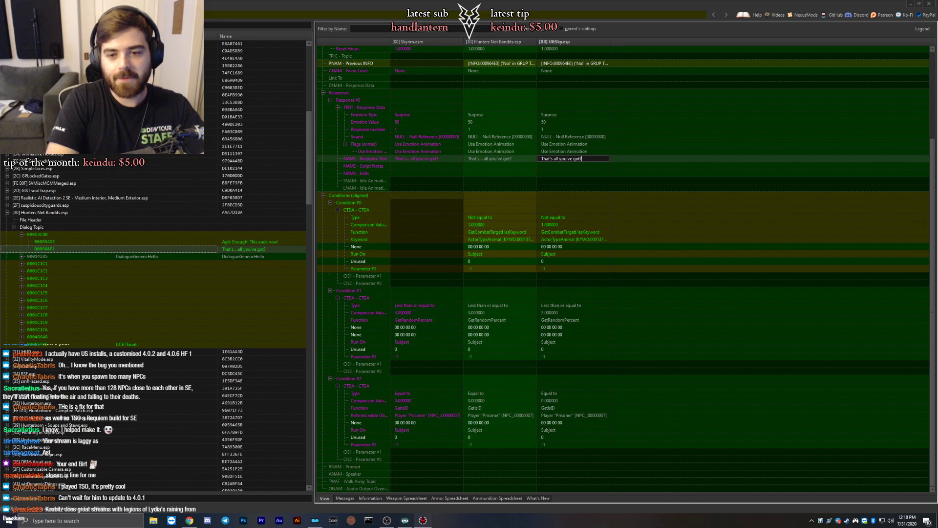
key(Return)
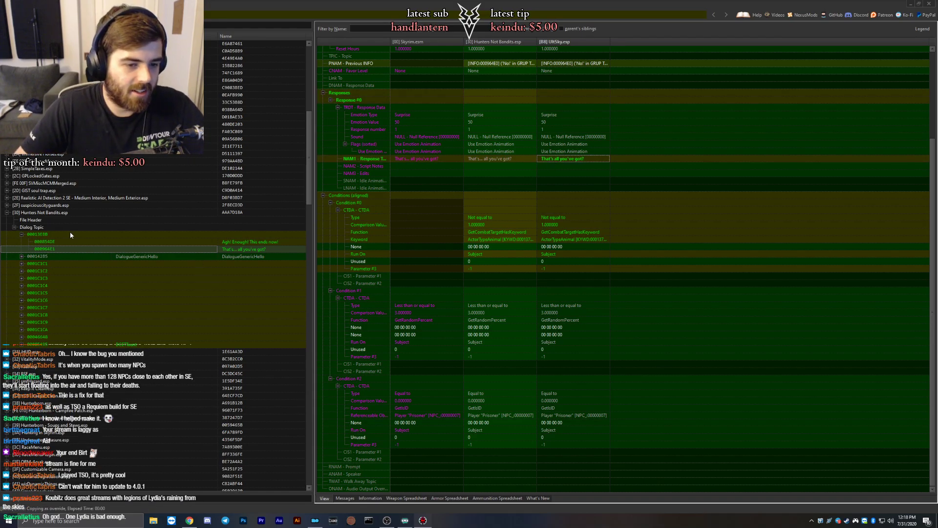
Examine the "Agh! Enough! This ends now!" response in Hunters Not Bandits.esp, including its conditions and response text.
click(220, 242)
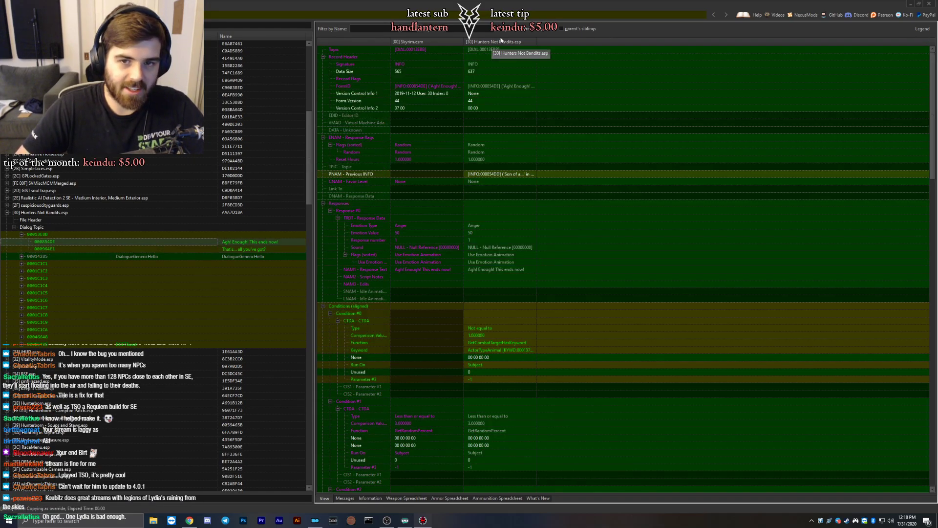
scroll(628, 236, down, 20)
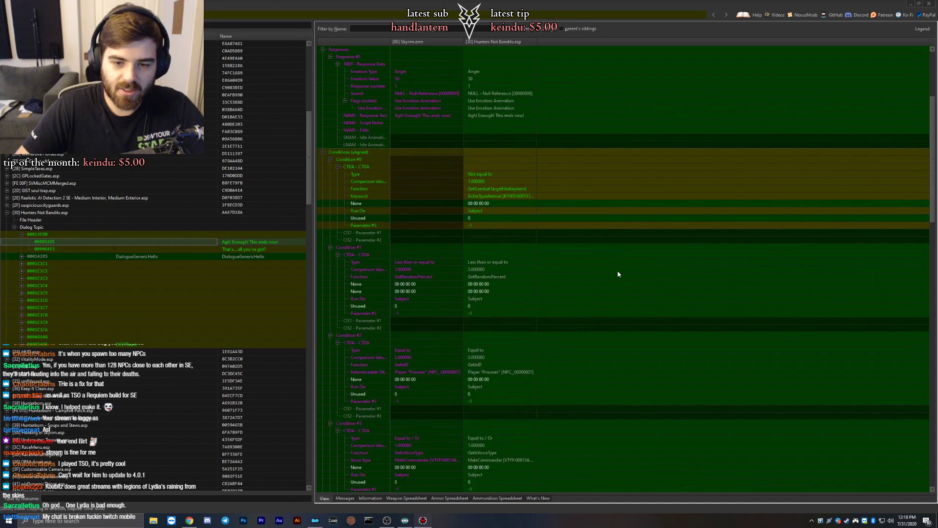
scroll(608, 307, down, 20)
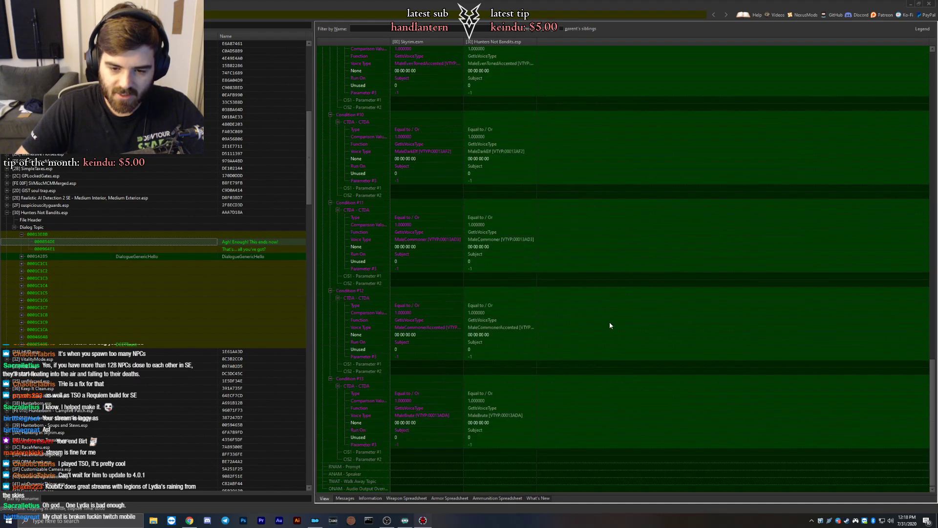
scroll(611, 321, up, 20)
scroll(604, 313, up, 20)
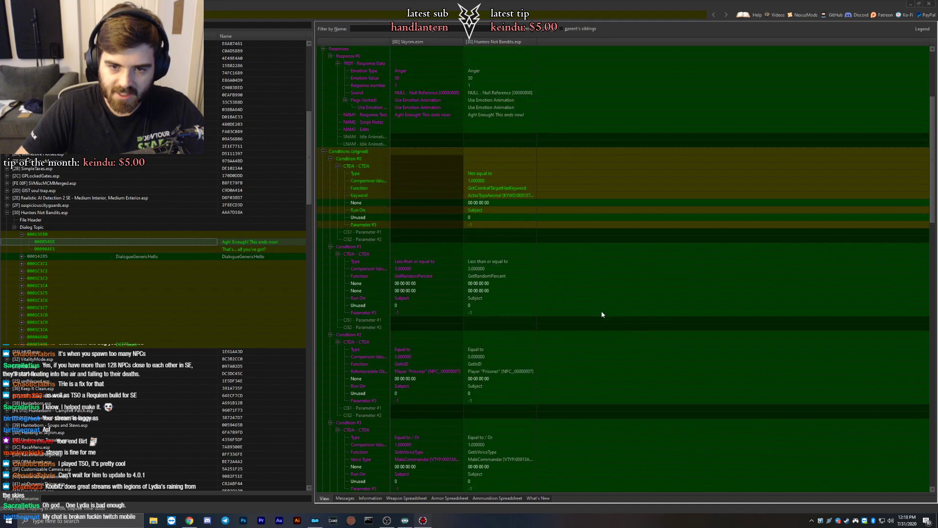
click(486, 116)
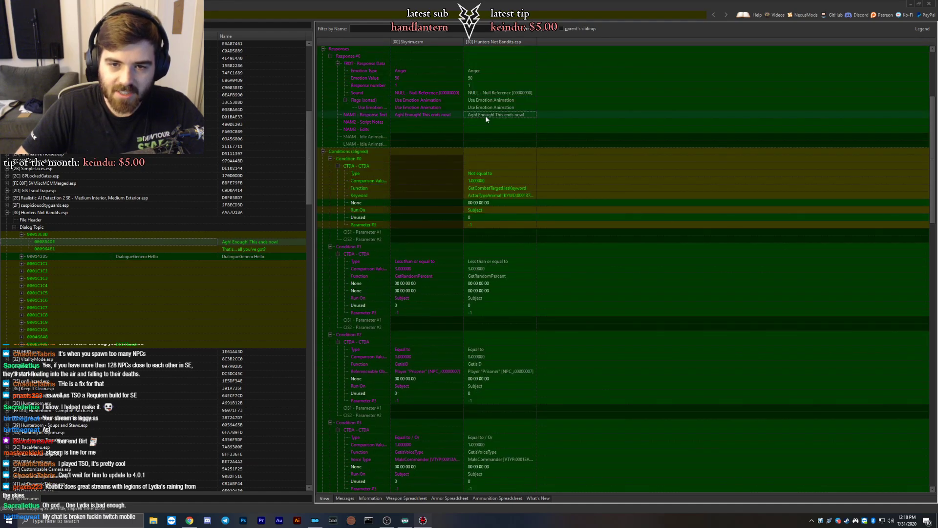
Expand the DialogueGenericHello topic and compare the "What do you want, little elf?" record across the plugins that edit it.
click(22, 256)
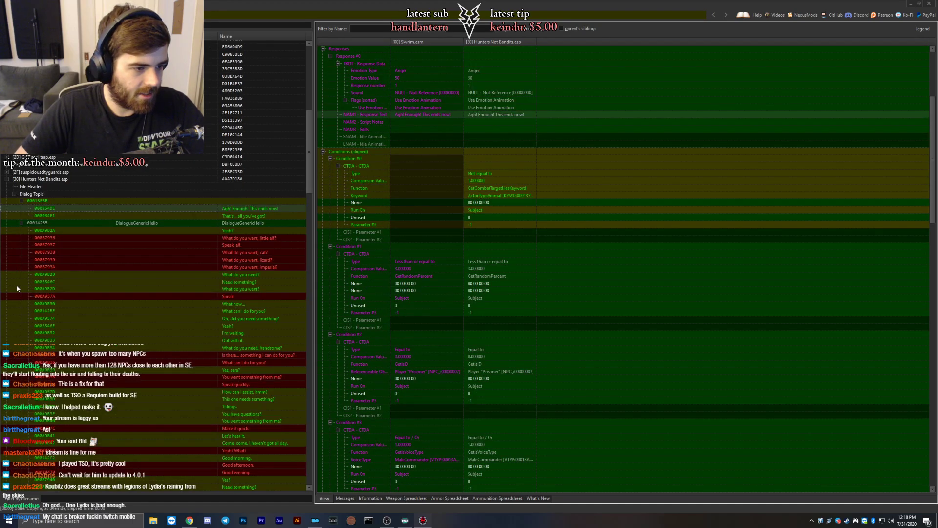
click(49, 238)
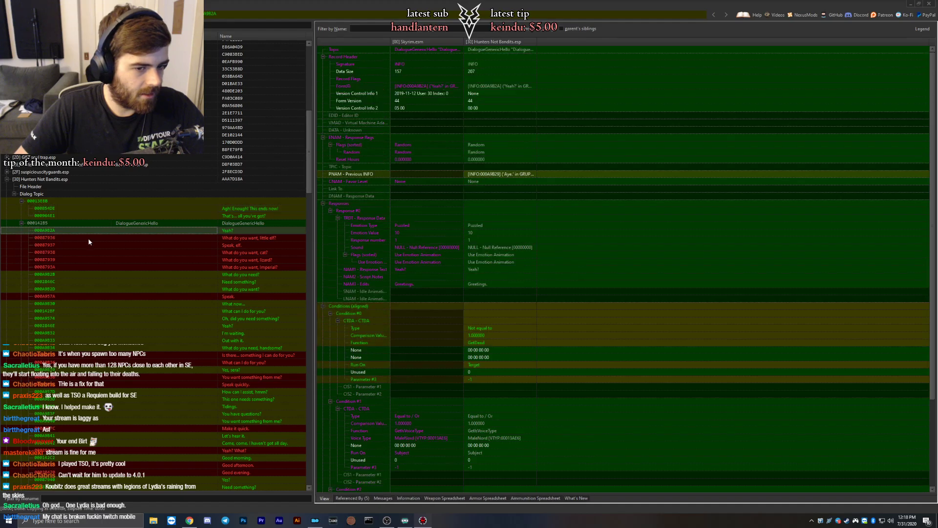
click(669, 371)
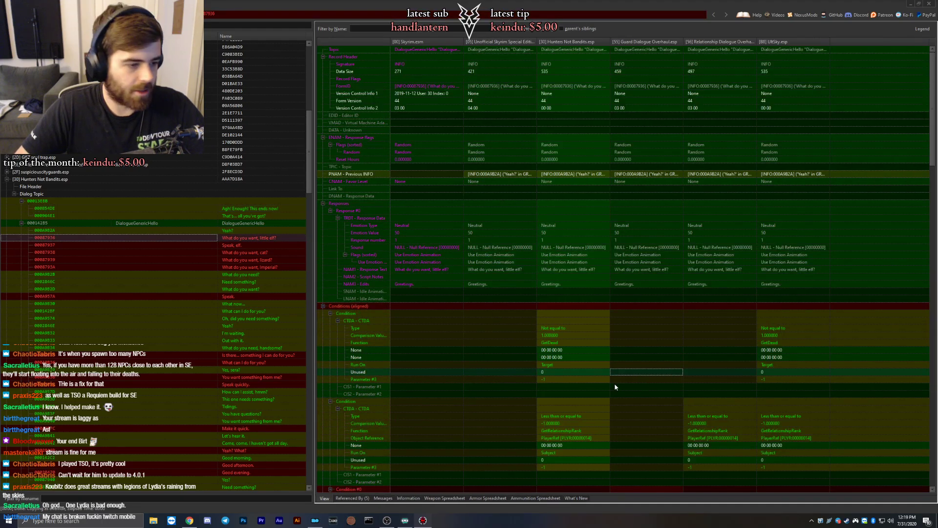
click(440, 349)
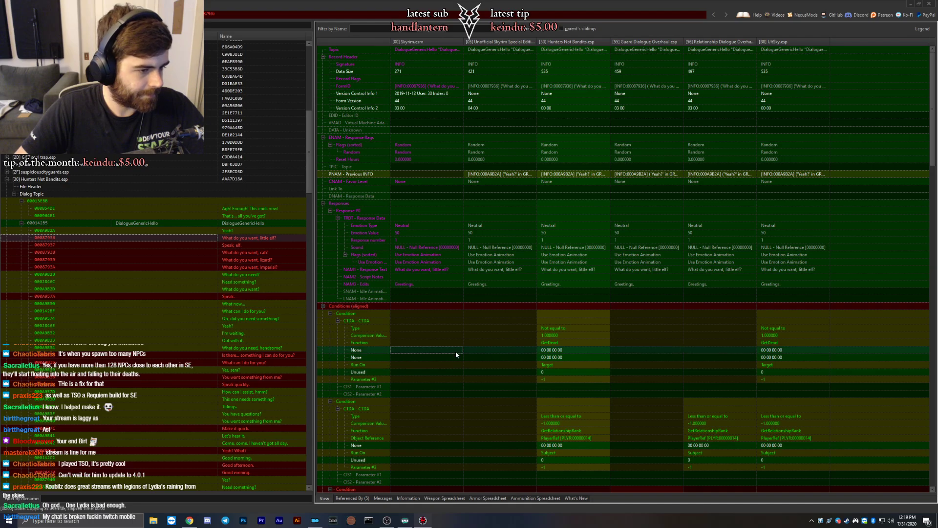
scroll(457, 351, down, 1)
scroll(456, 352, up, 1)
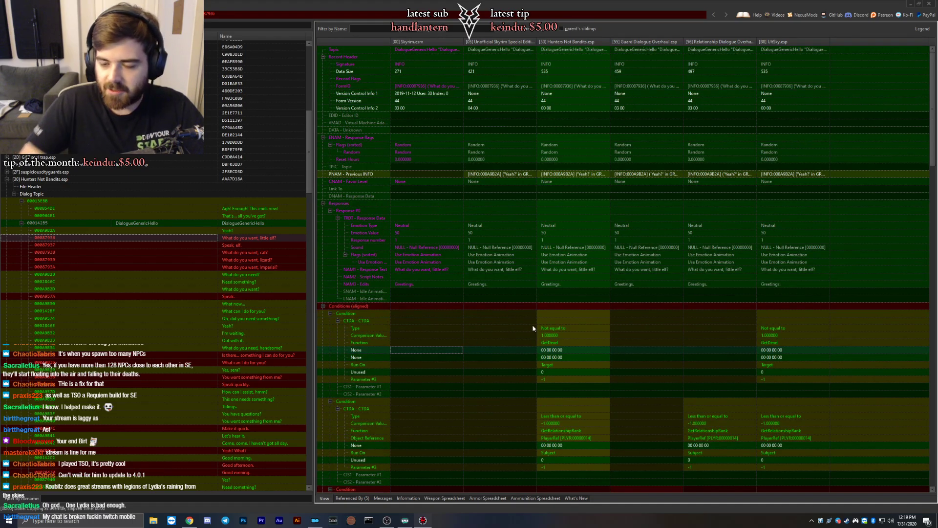
scroll(574, 314, down, 1)
scroll(605, 317, up, 1)
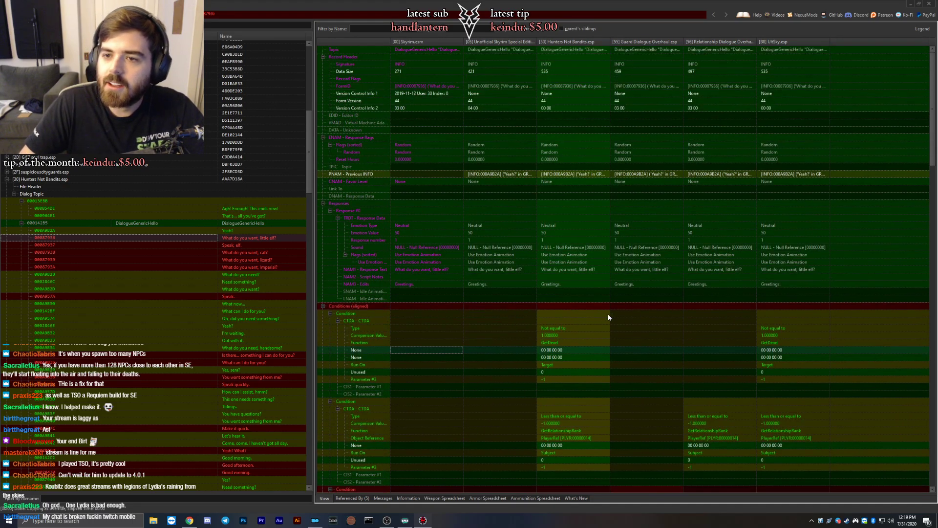
Hide the no-conflict and empty rows and inspect the conflicting conditions of the "What do you want, little elf?" record.
scroll(615, 314, down, 4)
right_click(635, 284)
click(669, 300)
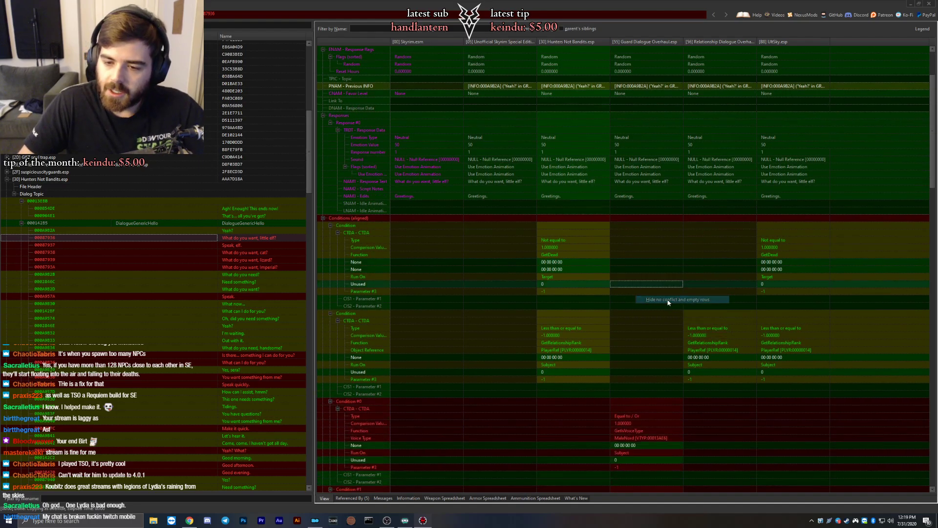
scroll(665, 303, down, 2)
click(711, 248)
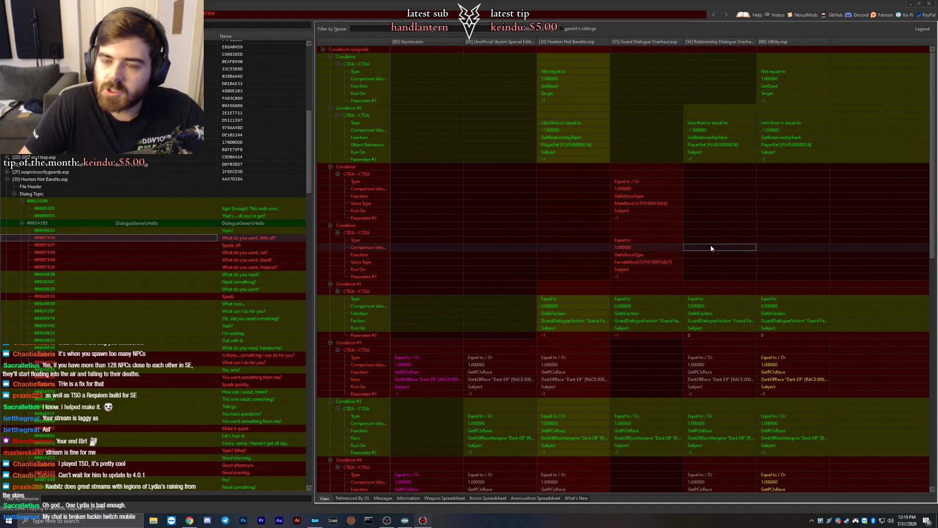
Compare the conditions of the "What do you want, little elf?" record in Relationship Dialogue Overhaul with those in Guard Dialogue Overhaul.esp.
click(725, 240)
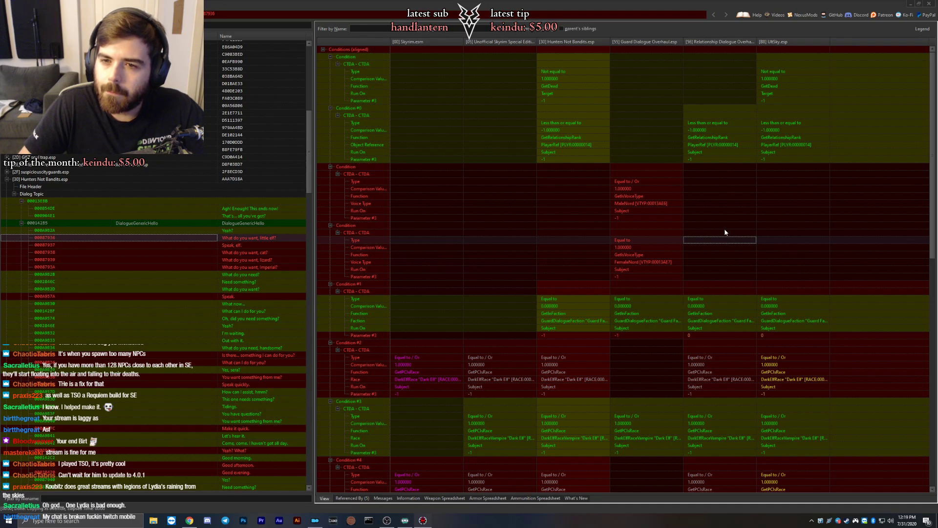
scroll(725, 231, down, 5)
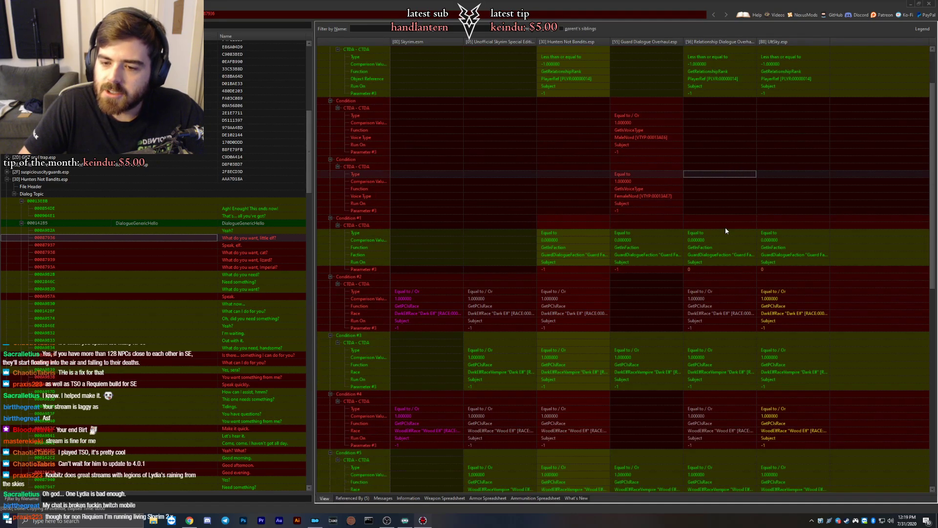
scroll(725, 226, down, 17)
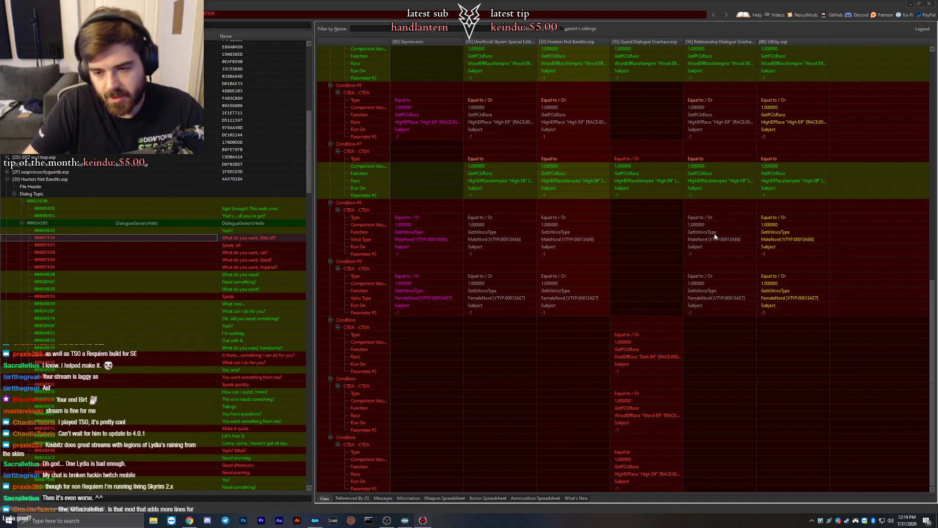
scroll(721, 240, up, 15)
scroll(721, 318, up, 7)
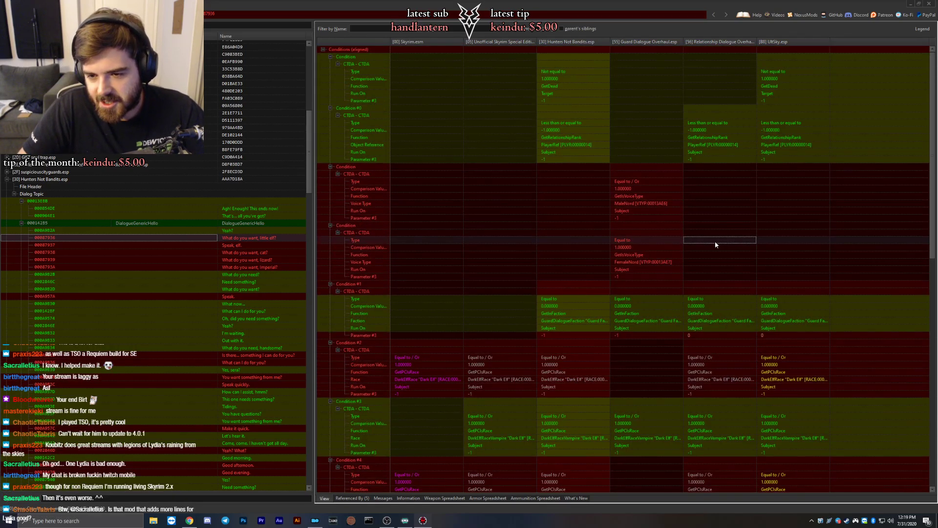
click(716, 233)
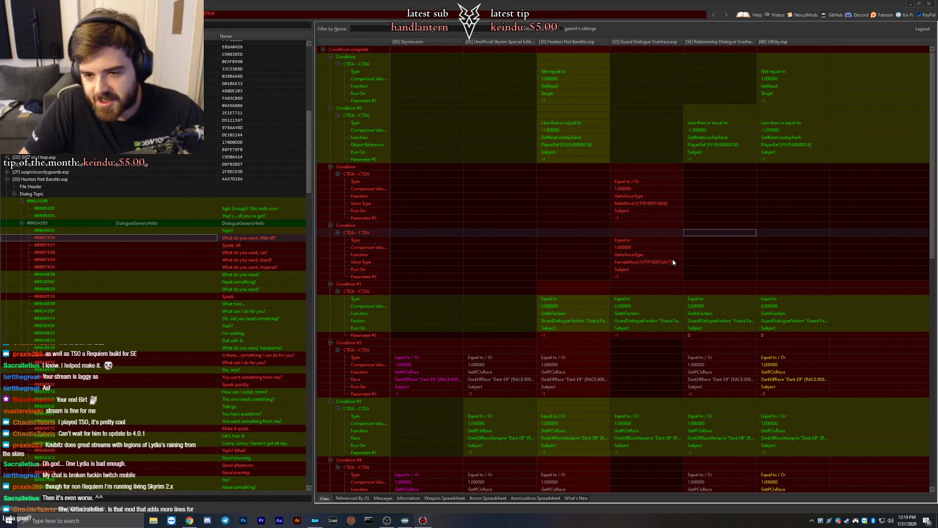
click(702, 211)
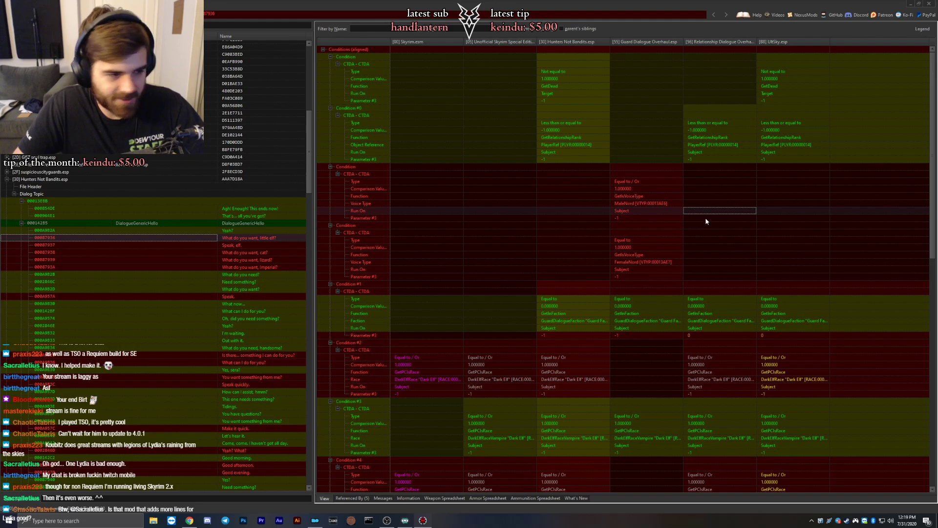
click(710, 219)
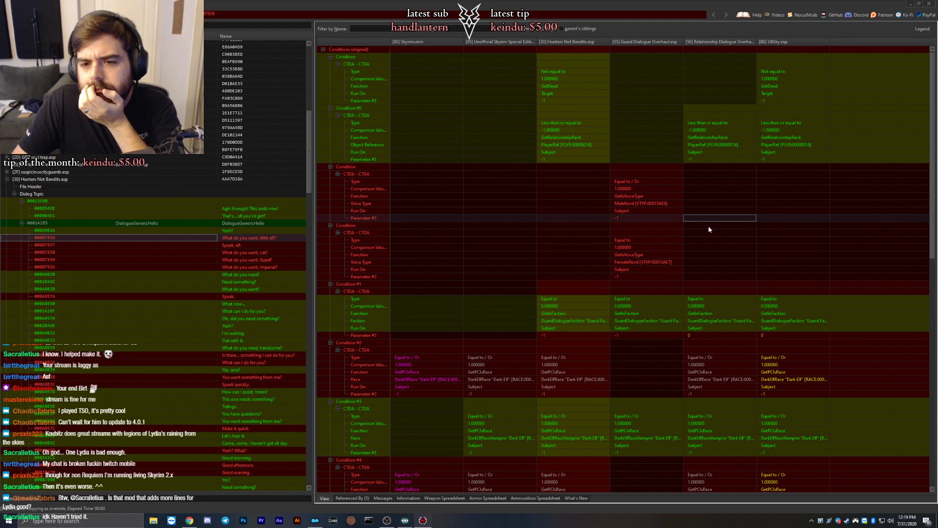
scroll(708, 228, down, 2)
scroll(708, 228, down, 3)
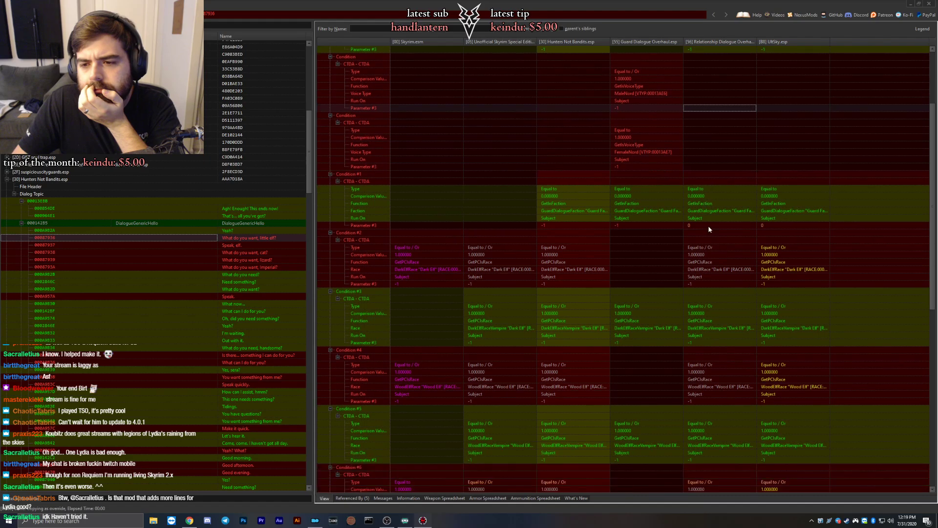
scroll(708, 228, down, 4)
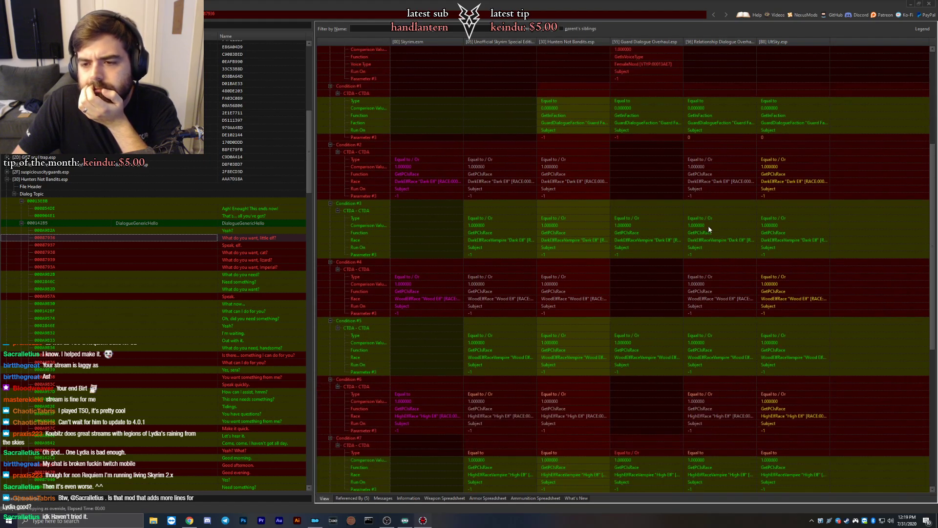
scroll(709, 229, up, 9)
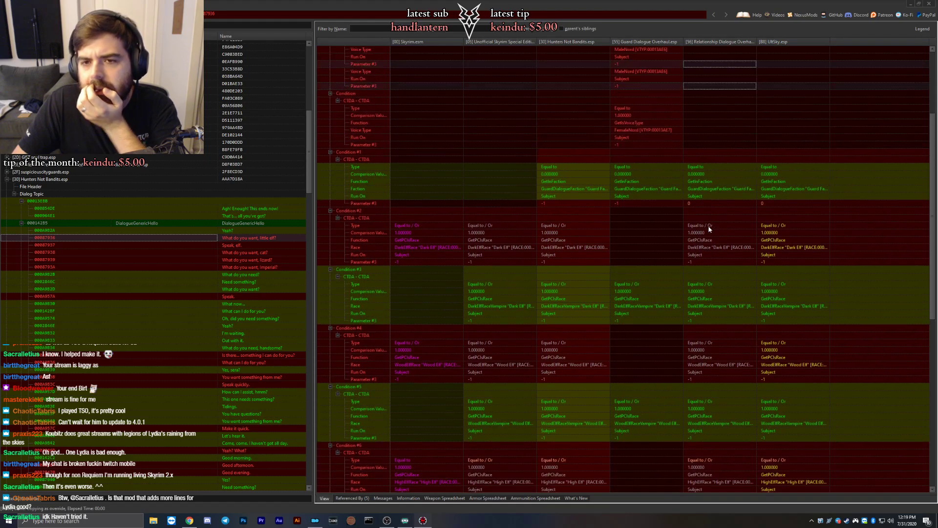
scroll(708, 230, down, 20)
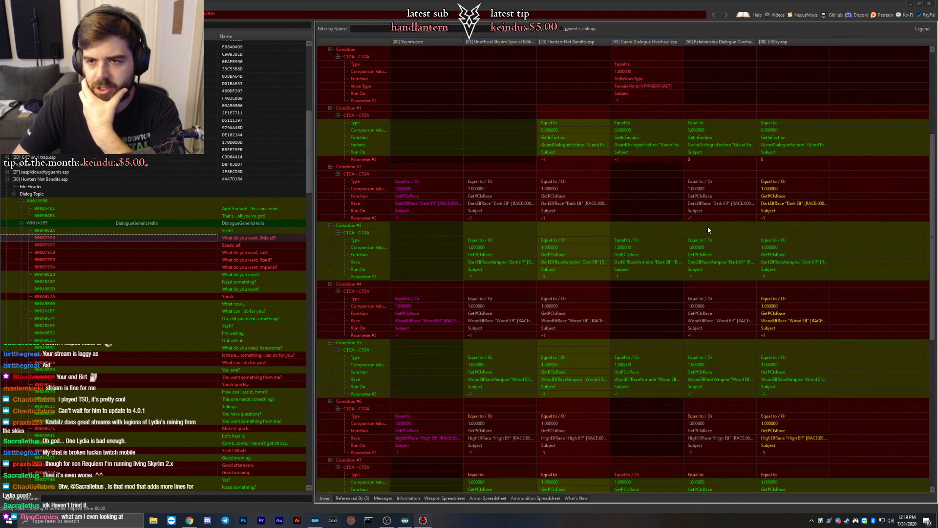
scroll(708, 229, down, 1)
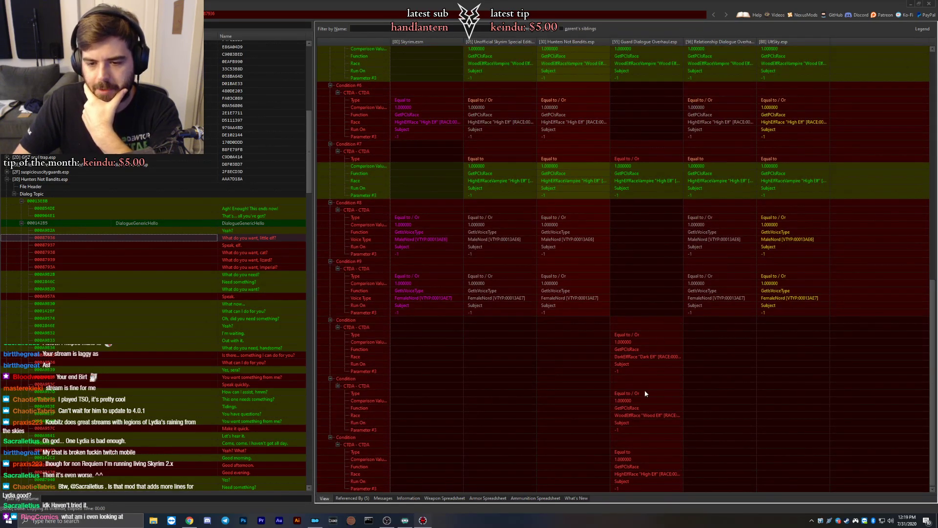
Examine how Guard Dialogue Overhaul.esp arranges the GetPCIsRace and GetIsVoiceType conditions of the little elf greeting relative to the other plugins.
click(664, 434)
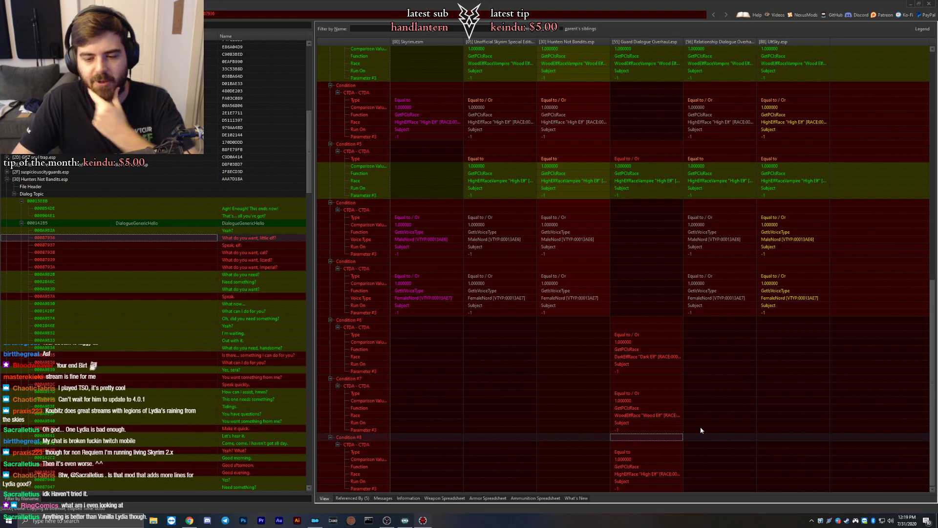
scroll(700, 426, up, 12)
scroll(668, 401, up, 6)
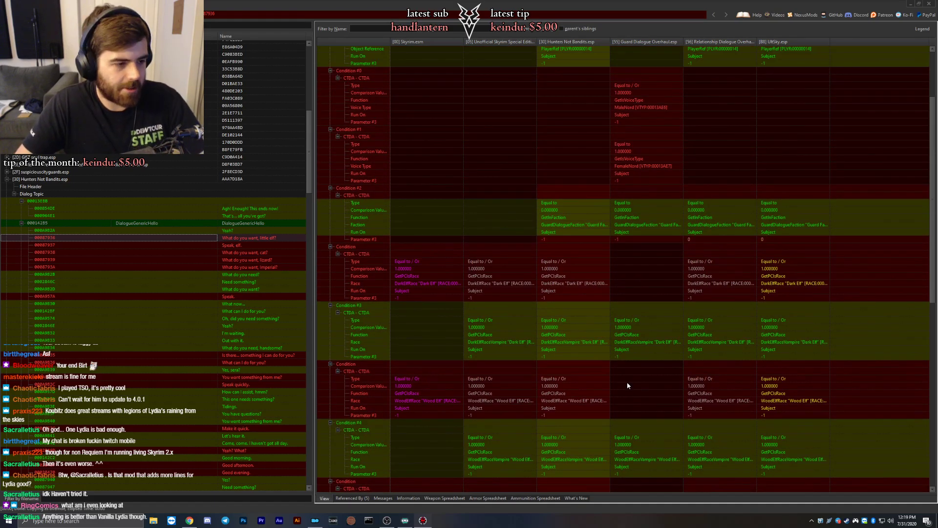
scroll(644, 344, up, 5)
click(712, 203)
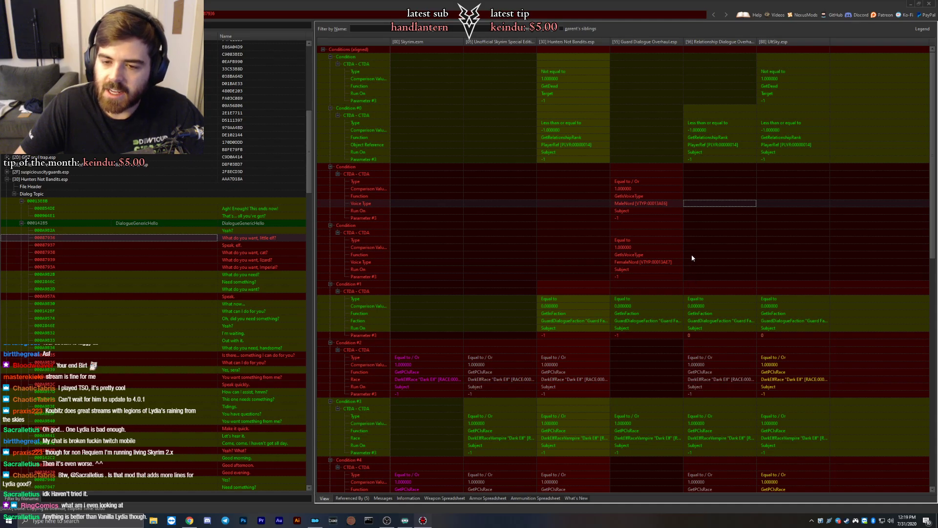
click(724, 242)
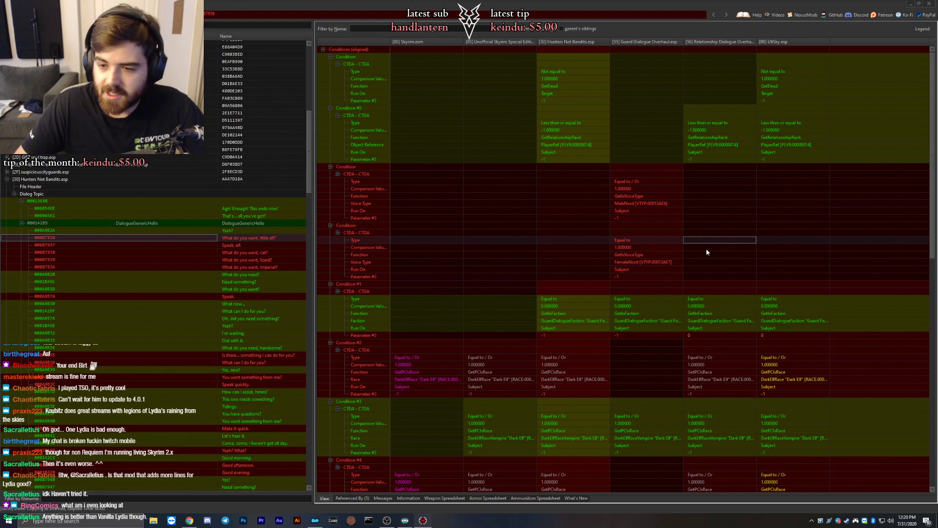
click(705, 248)
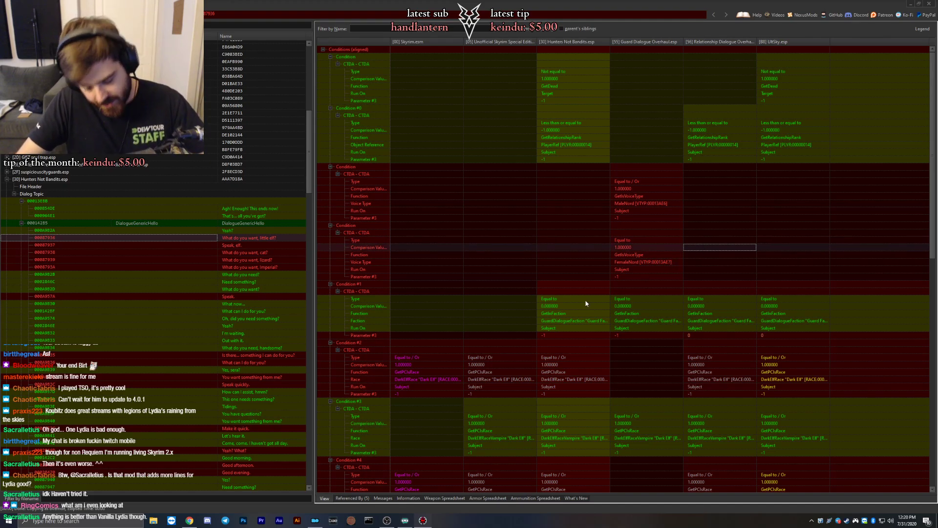
click(560, 196)
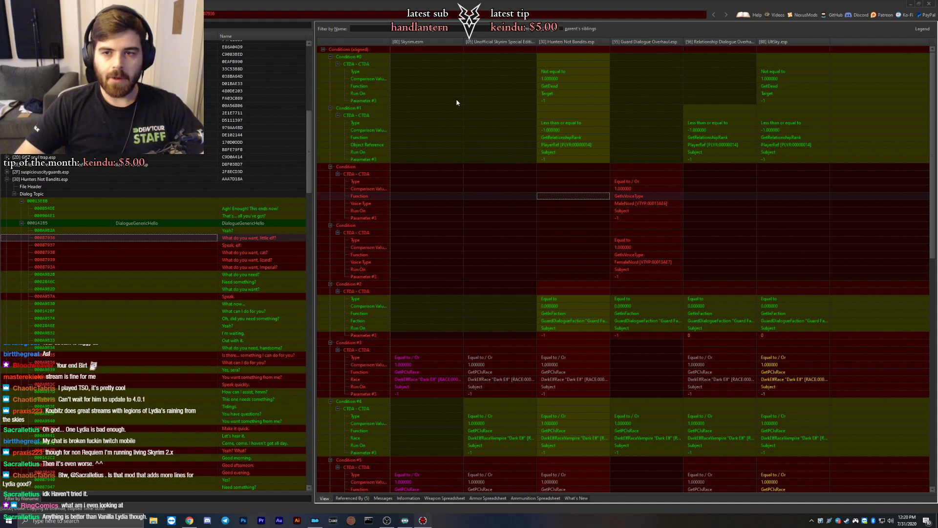
Check the little elf greeting's conditions in Skyrim.esm, the unofficial patch, Hunters Not Bandits.esp and UltSky.esp against Guard Dialogue Overhaul.esp.
click(58, 237)
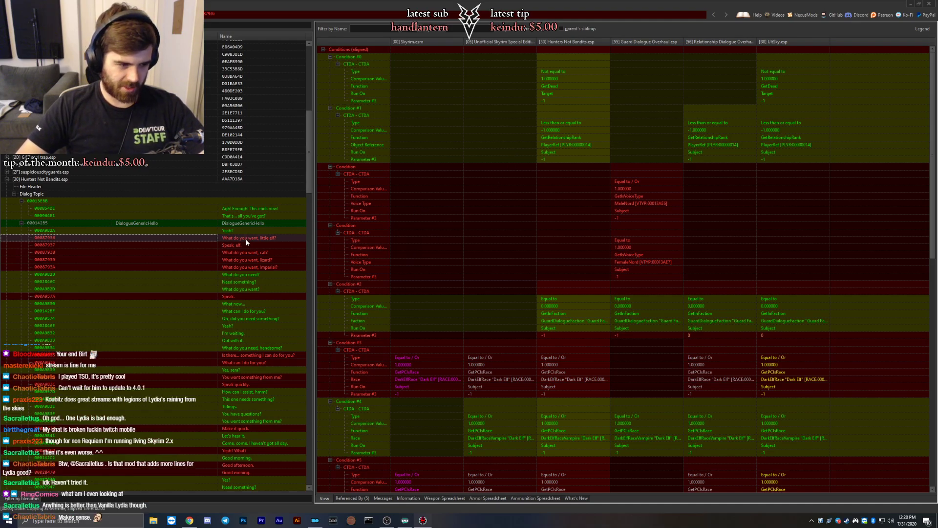
right_click(462, 204)
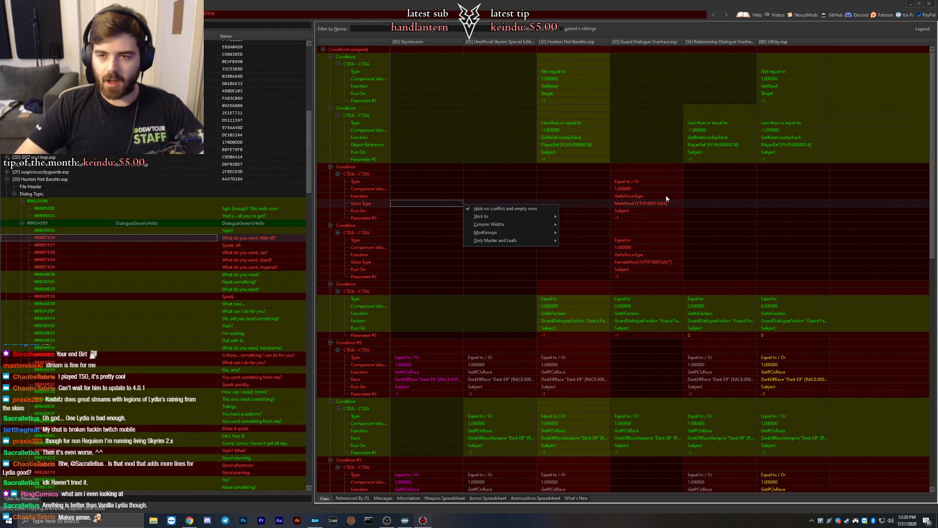
click(805, 203)
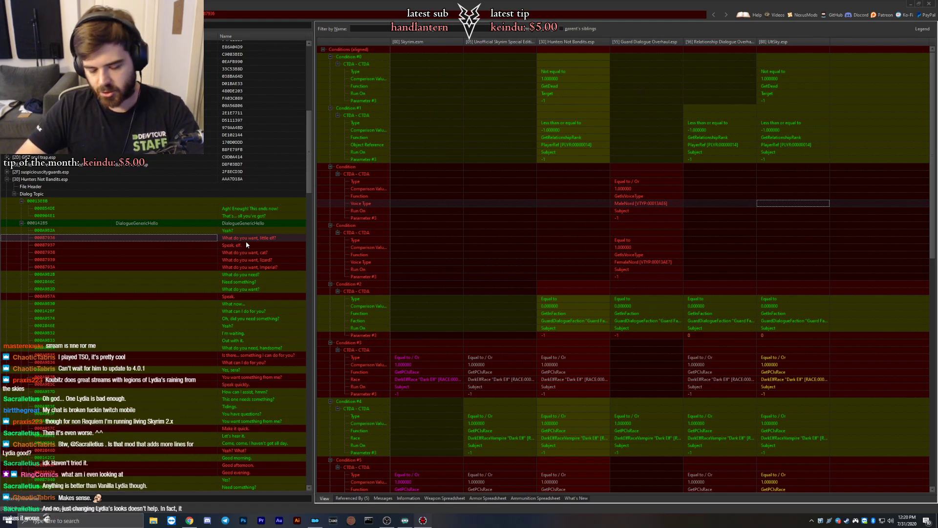
click(821, 241)
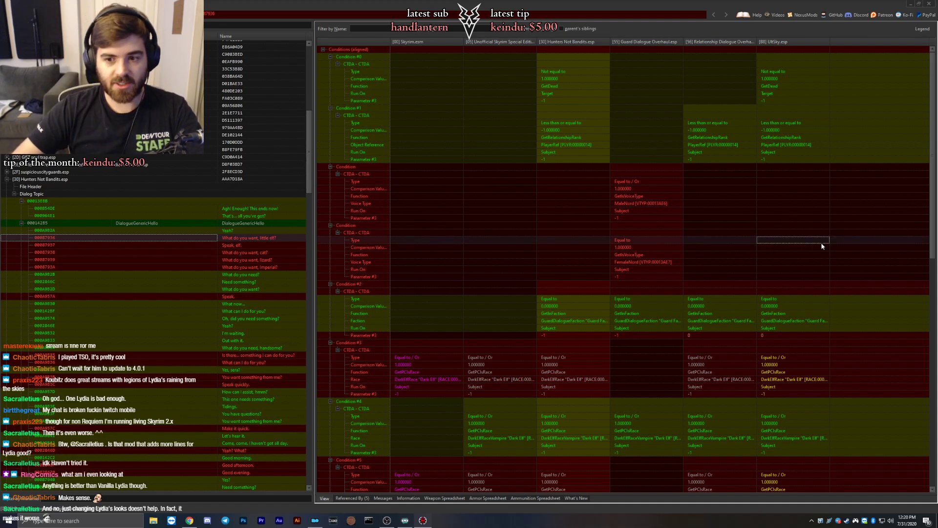
click(505, 228)
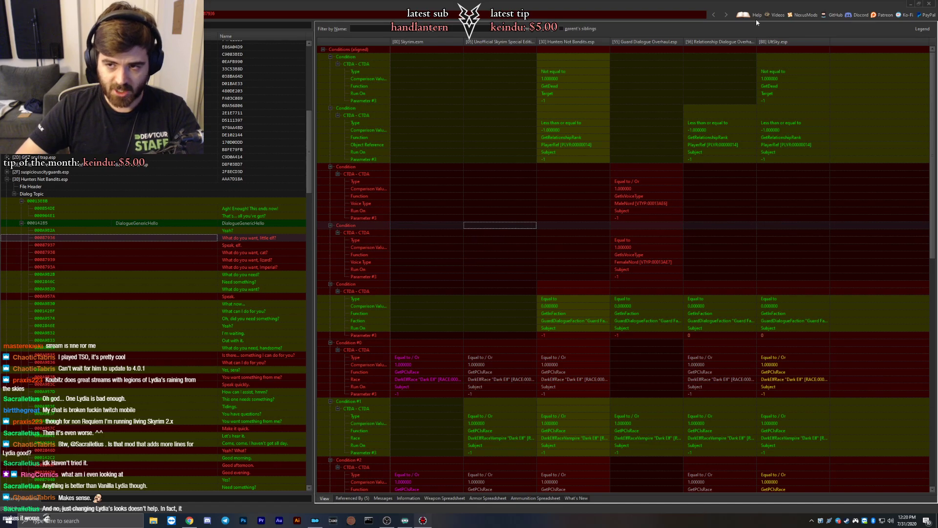
scroll(667, 299, down, 3)
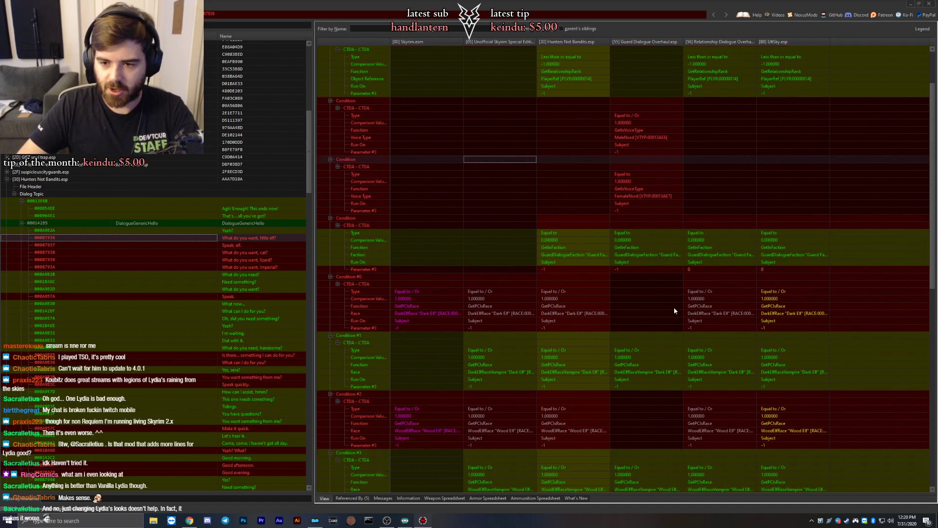
scroll(660, 303, up, 3)
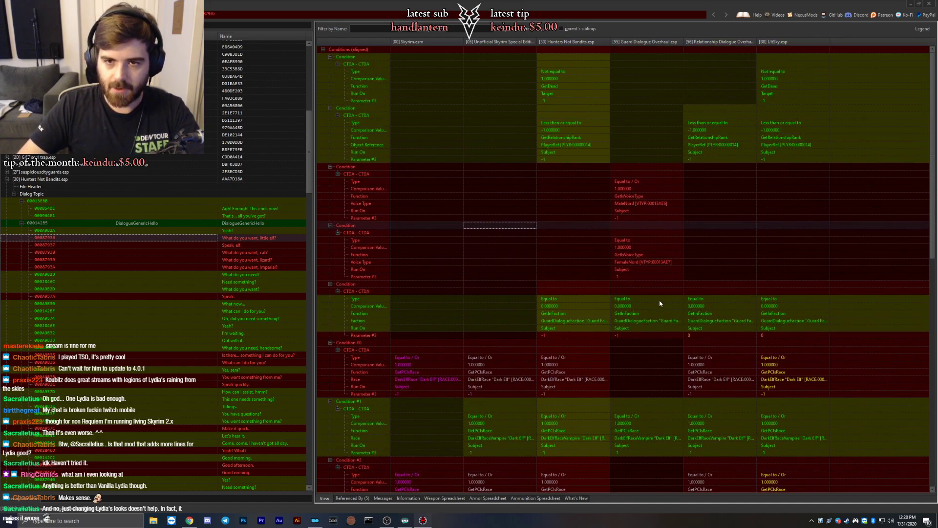
click(574, 211)
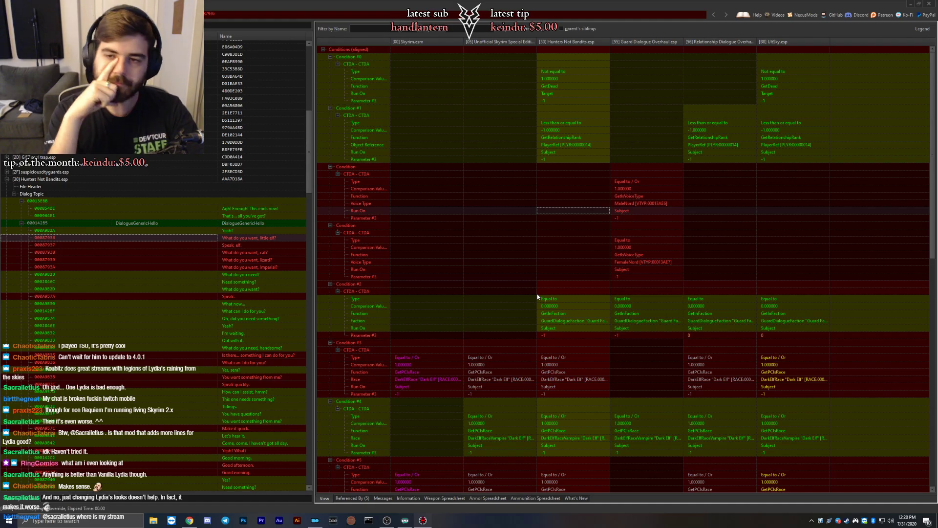
click(628, 119)
scroll(633, 115, down, 3)
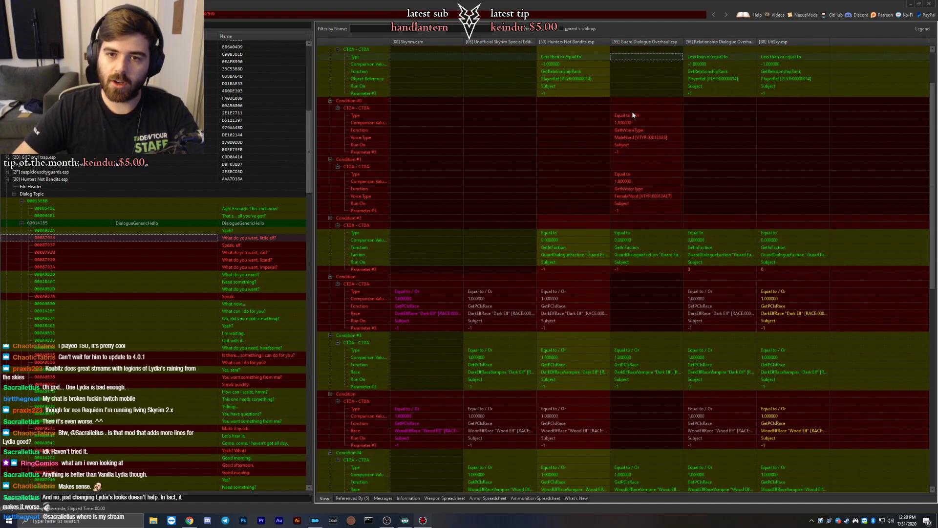
scroll(635, 116, up, 3)
scroll(792, 181, down, 20)
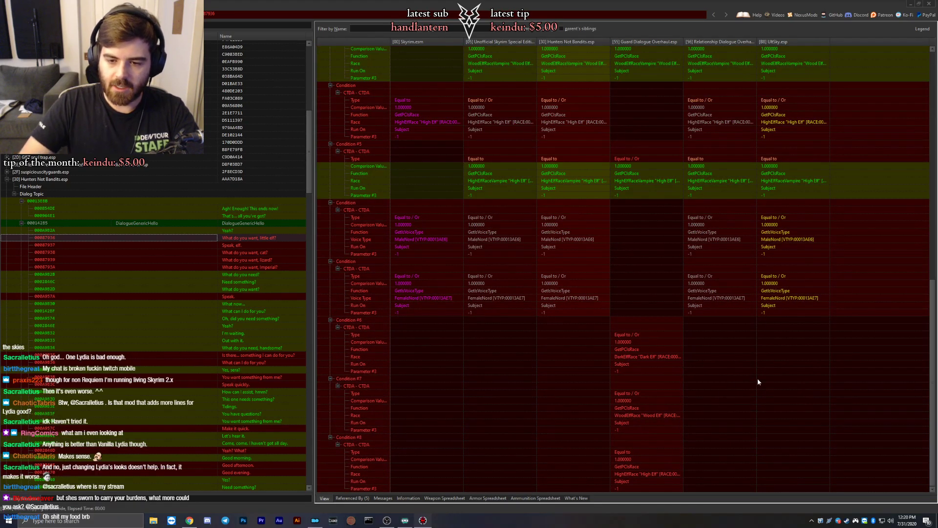
click(723, 377)
Review the conflicting conditions of the neighbouring greetings for elf, cat, lizard and Imperial in the DialogueGenericHello topic.
click(232, 246)
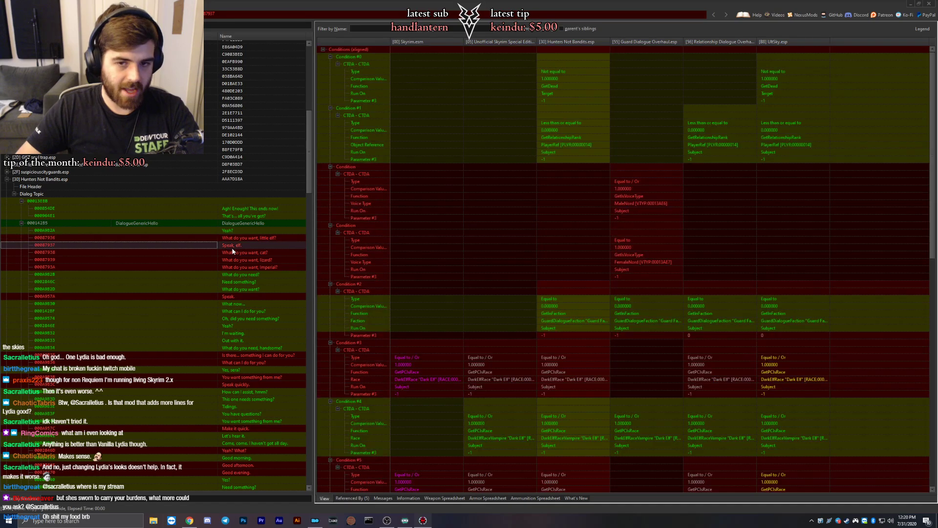
click(233, 251)
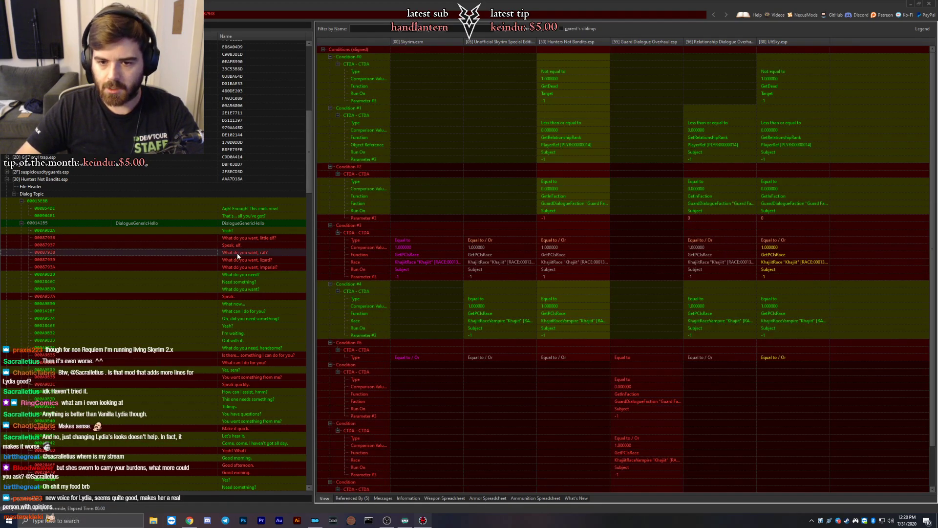
key(Down)
key(Down)
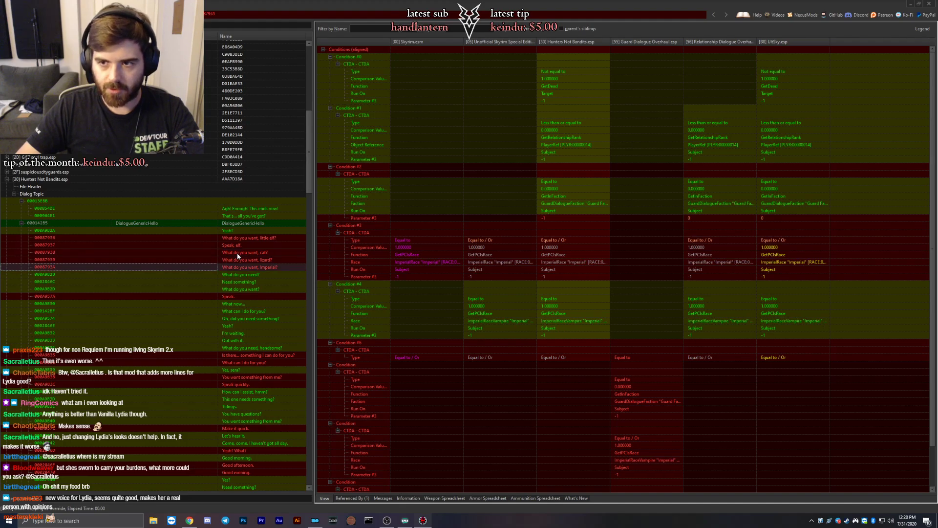
key(Down)
Copy the Relationship Dialogue Overhaul version of the "Speak." record as an override into UltSky.esp.
scroll(238, 256, down, 4)
click(233, 209)
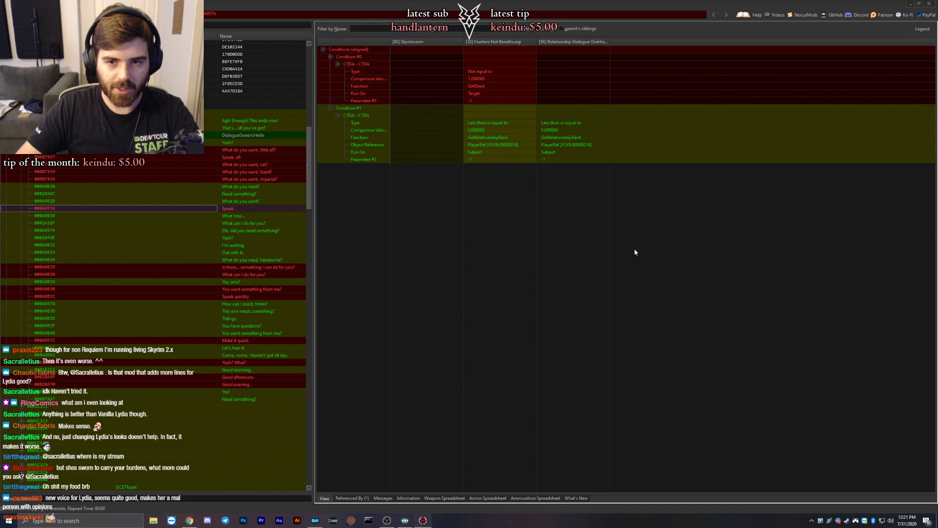
right_click(574, 48)
click(591, 86)
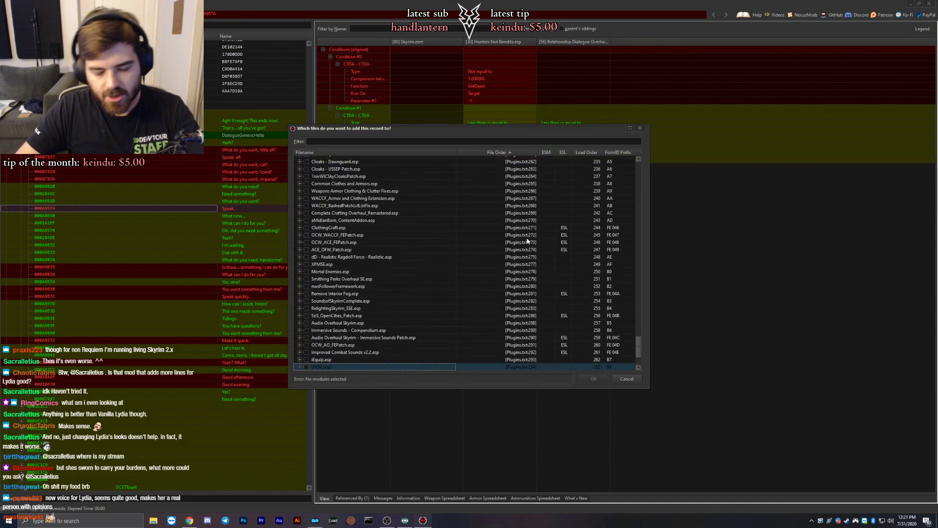
key(Return)
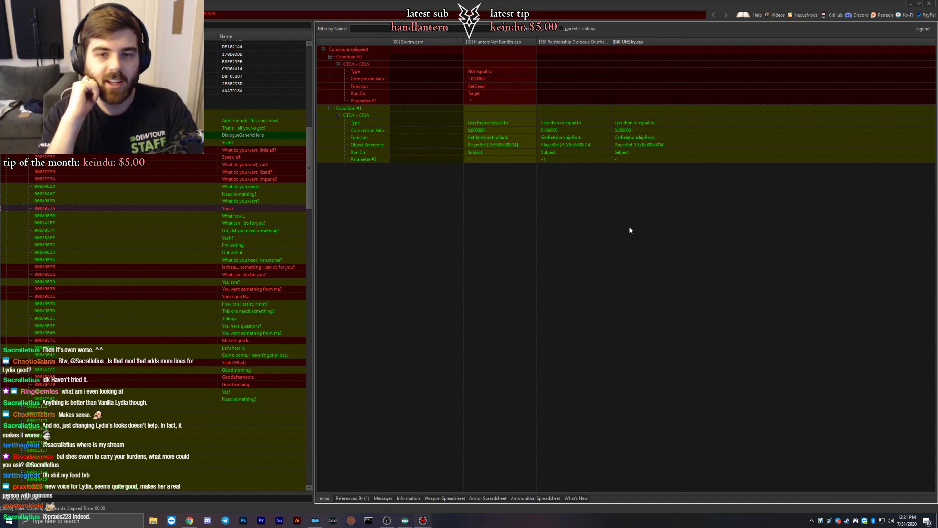
Compare the "Speak." record's conditions across the plugins and copy the GetDead condition from Hunters Not Bandits.esp into UltSky.esp.
click(517, 86)
click(573, 72)
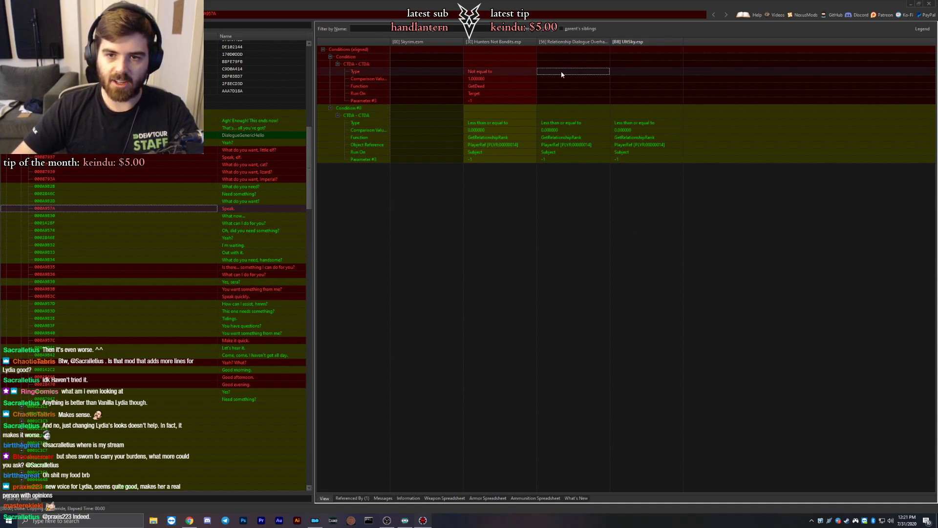
click(563, 87)
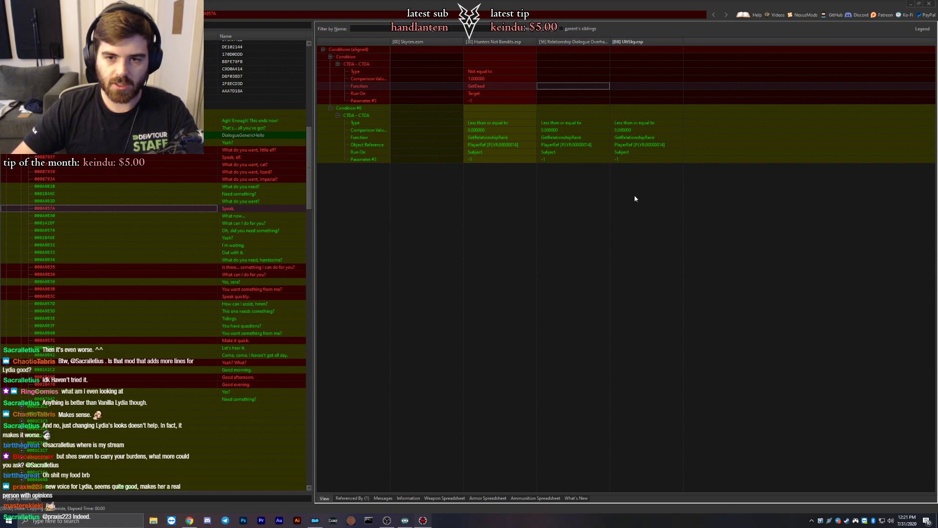
click(635, 80)
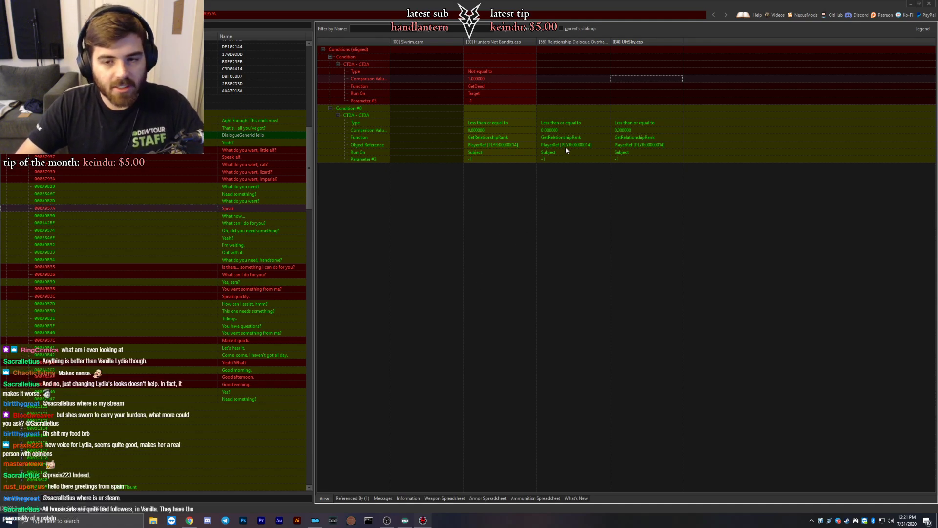
click(568, 131)
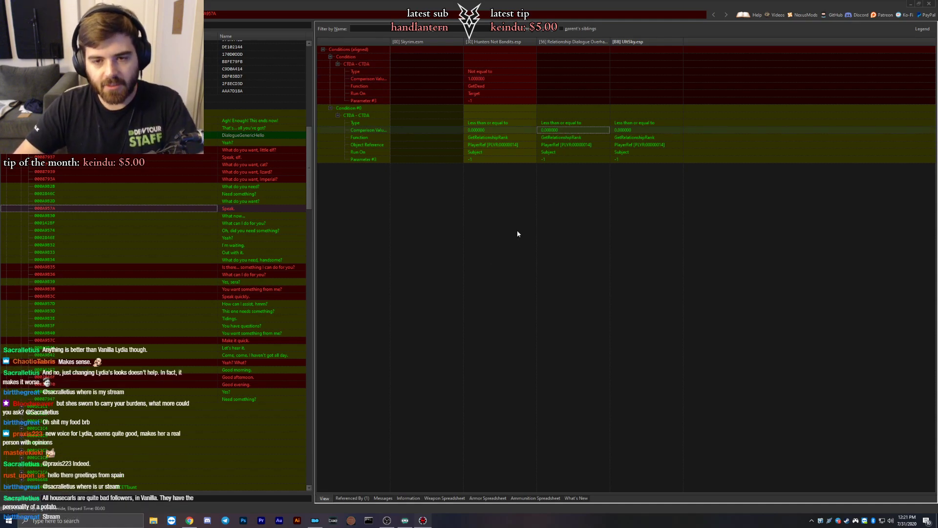
click(632, 137)
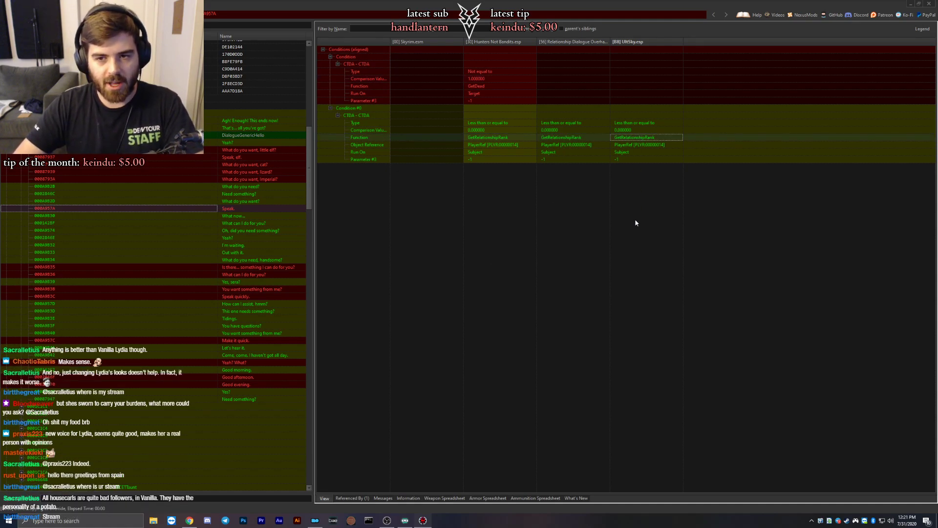
click(481, 58)
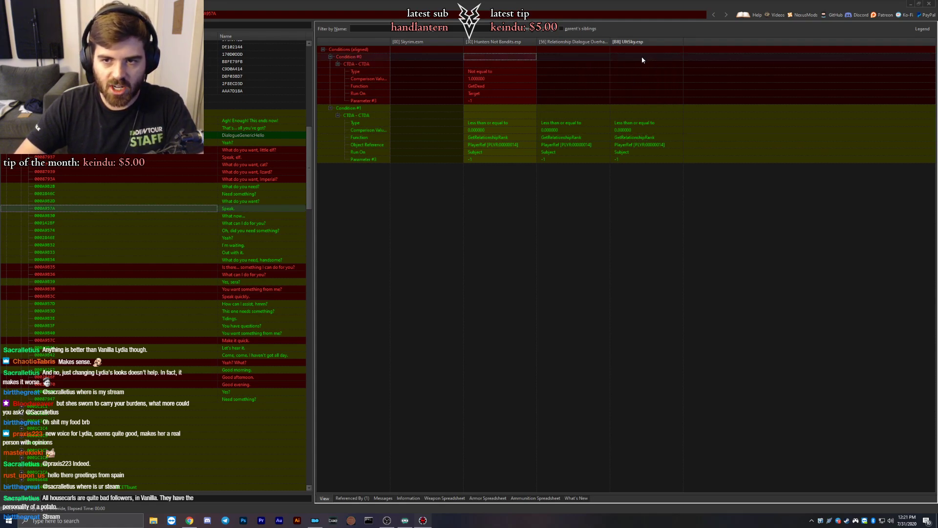
drag(482, 57, 641, 56)
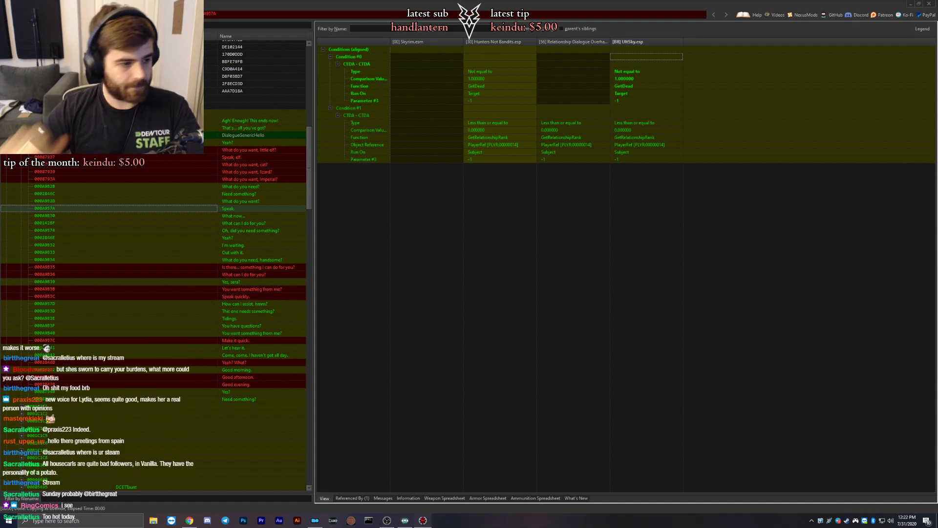
Override the Relationship Dialogue Overhaul version of "Is there... something I can do for you?" in UltSky.esp and add the GetDead condition from Hunters Not Bandits.esp.
click(235, 216)
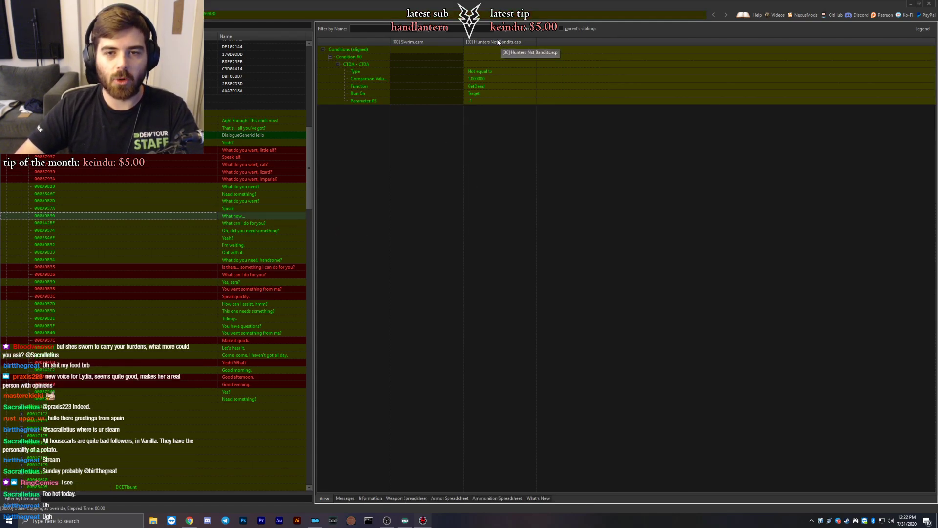
click(232, 267)
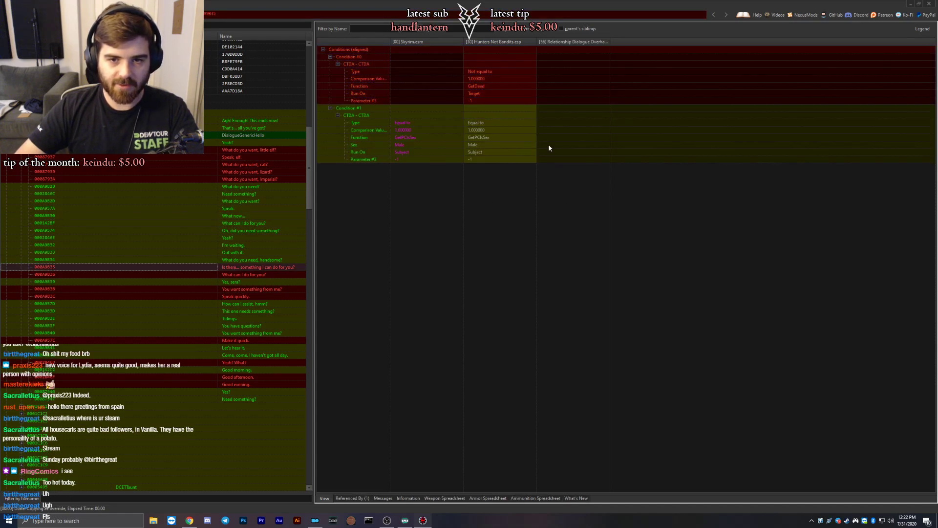
right_click(563, 41)
click(574, 48)
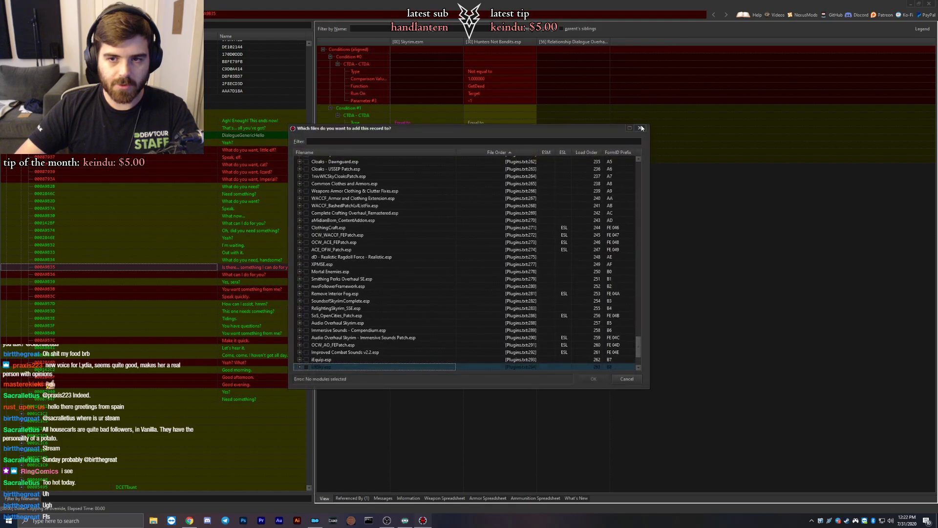
key(Escape)
right_click(573, 41)
click(580, 45)
double_click(500, 247)
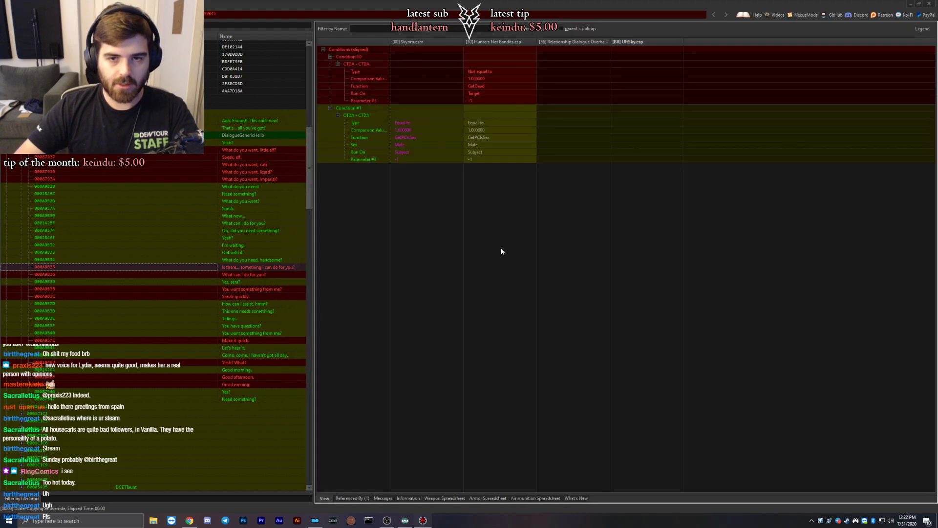
click(483, 58)
drag(483, 58, 646, 57)
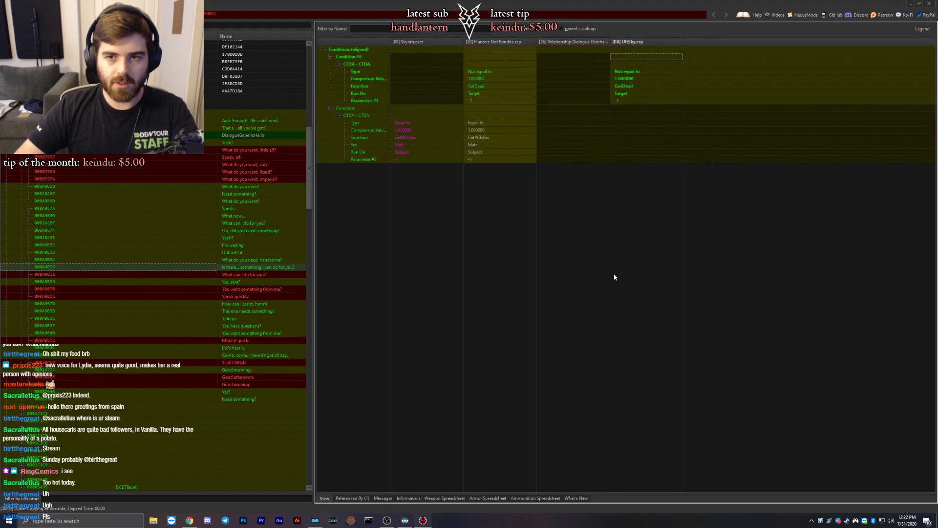
Copy the Relationship Dialogue Overhaul version of "What can I do for you?" into UltSky.esp as an override and add Hunters Not Bandits.esp's GetDead condition.
click(234, 273)
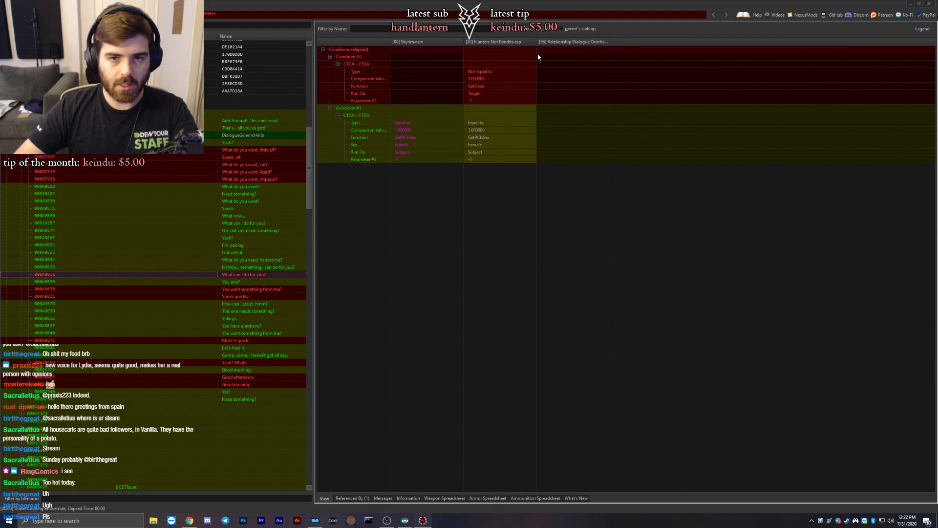
right_click(570, 42)
click(575, 43)
double_click(500, 229)
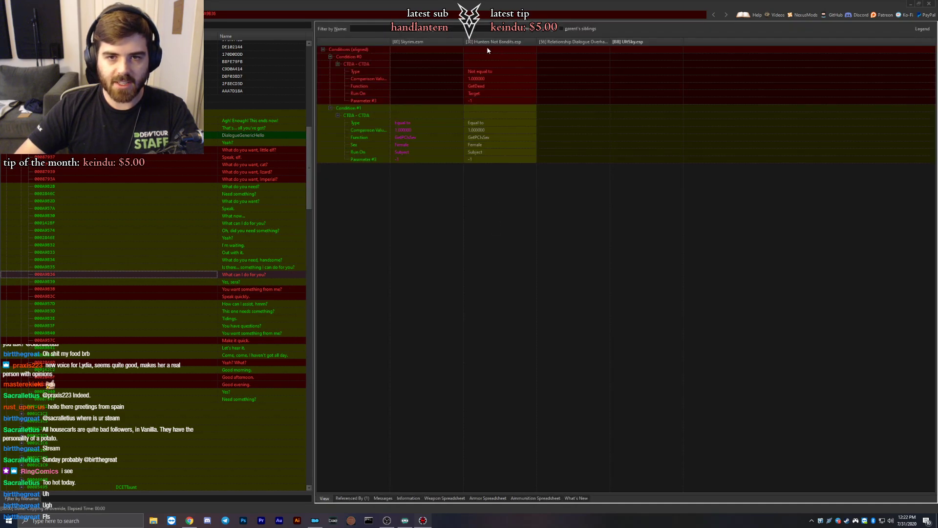
drag(488, 49, 611, 57)
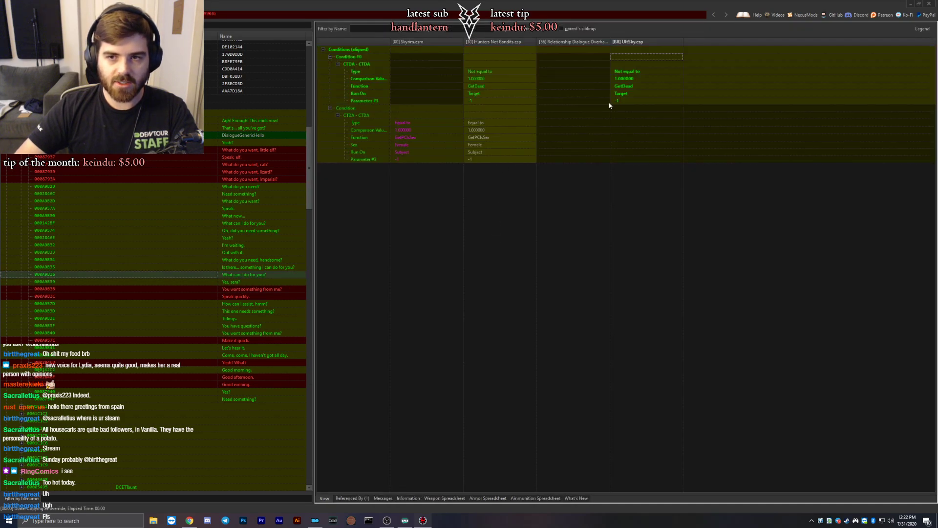
Override the conflicting "You want something from me?" record from Relationship Dialogue Overhaul in UltSky.esp and carry over Hunters Not Bandits.esp's GetDead condition.
click(235, 282)
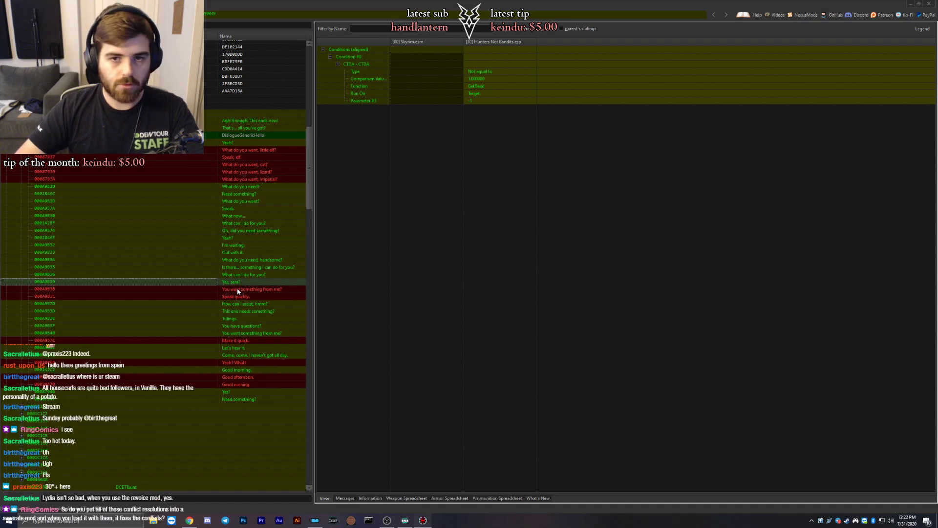
click(238, 290)
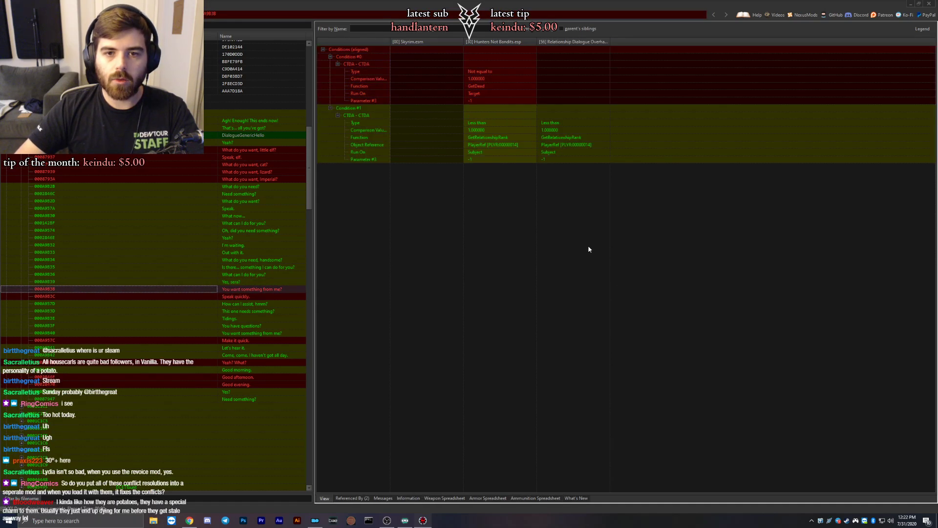
right_click(569, 41)
click(596, 45)
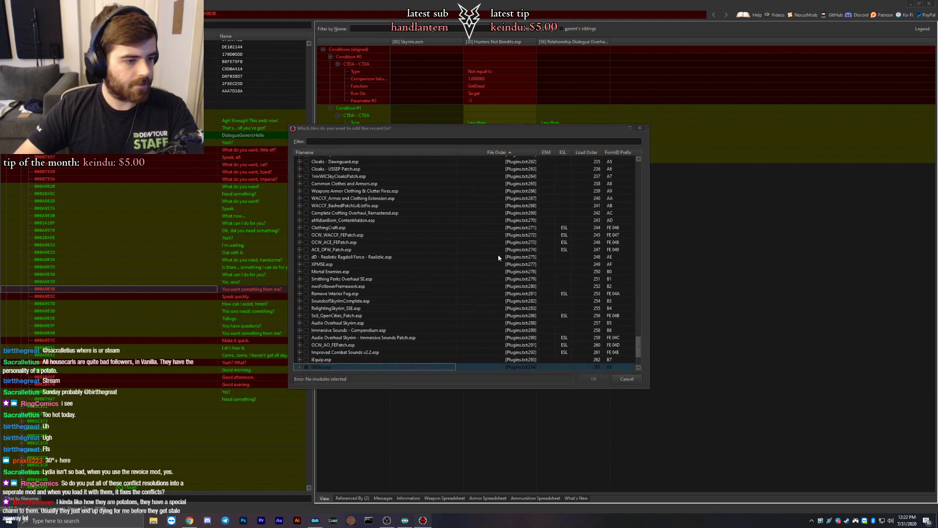
key(space)
key(Return)
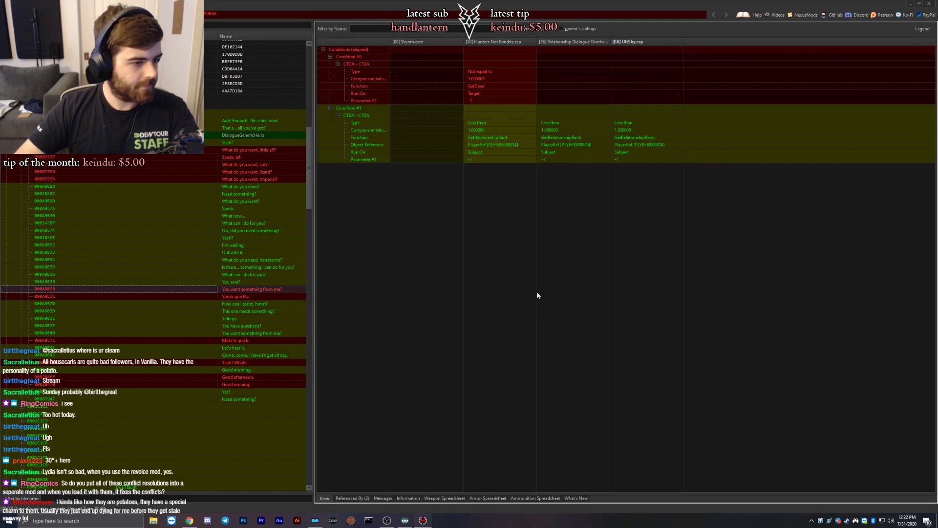
drag(478, 57, 664, 57)
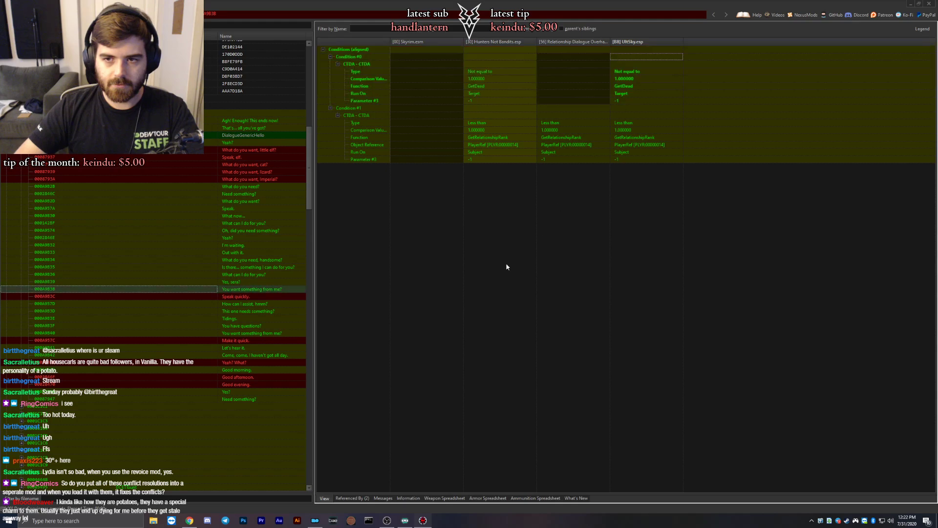
Copy Relationship Dialogue Overhaul's "Speak quickly." record as an override into UltSky.esp and add the GetDead condition from Hunters Not Bandits.esp.
click(226, 297)
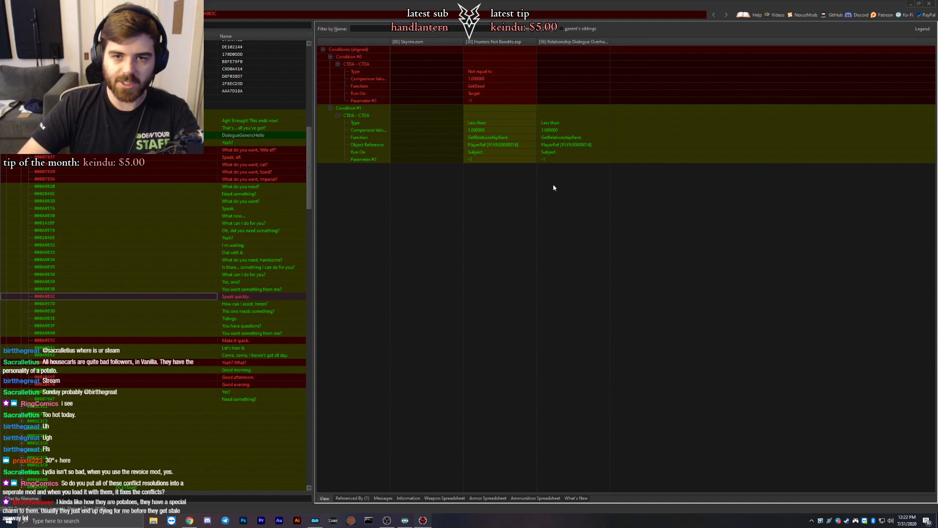
right_click(556, 44)
click(568, 42)
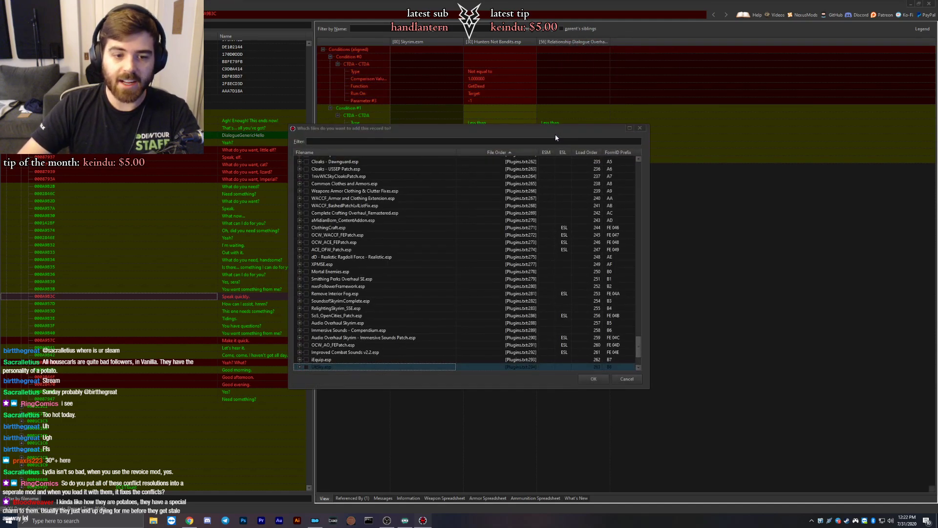
double_click(555, 134)
click(492, 58)
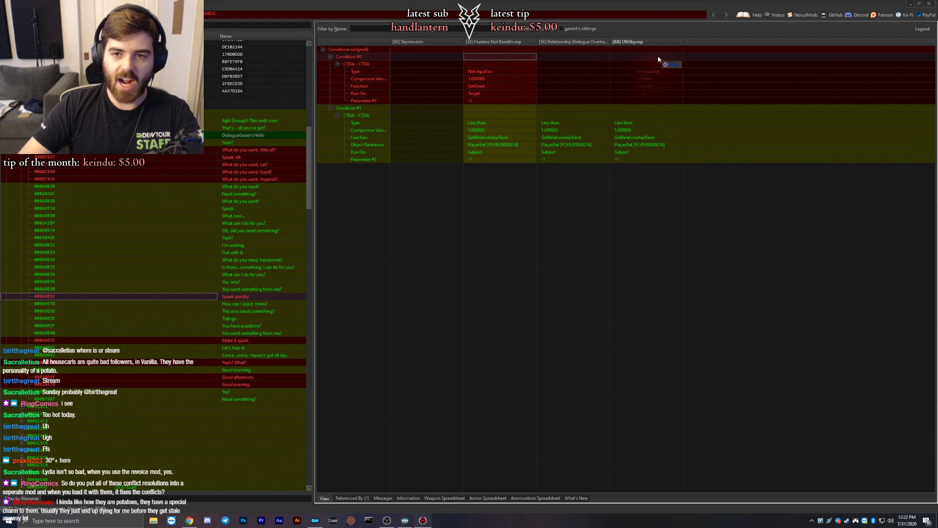
drag(658, 57, 655, 58)
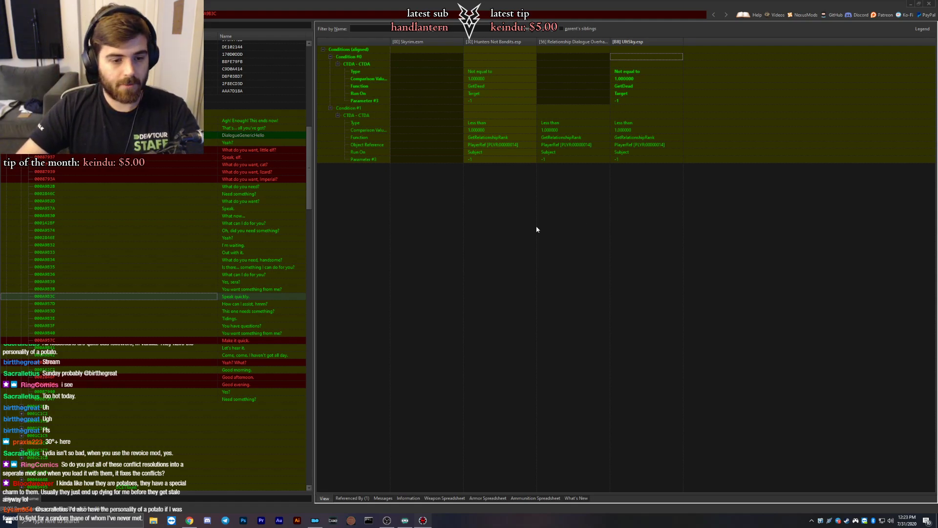
Copy Relationship Dialogue Overhaul's "Make it quick." record as an override into UltSky.esp and add the GetDead condition from Hunters Not Bandits.esp.
click(229, 304)
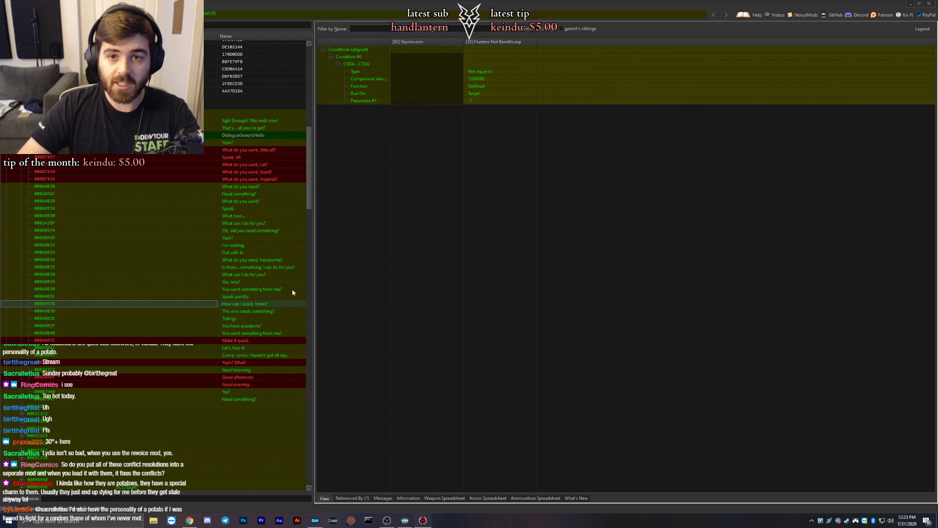
click(235, 342)
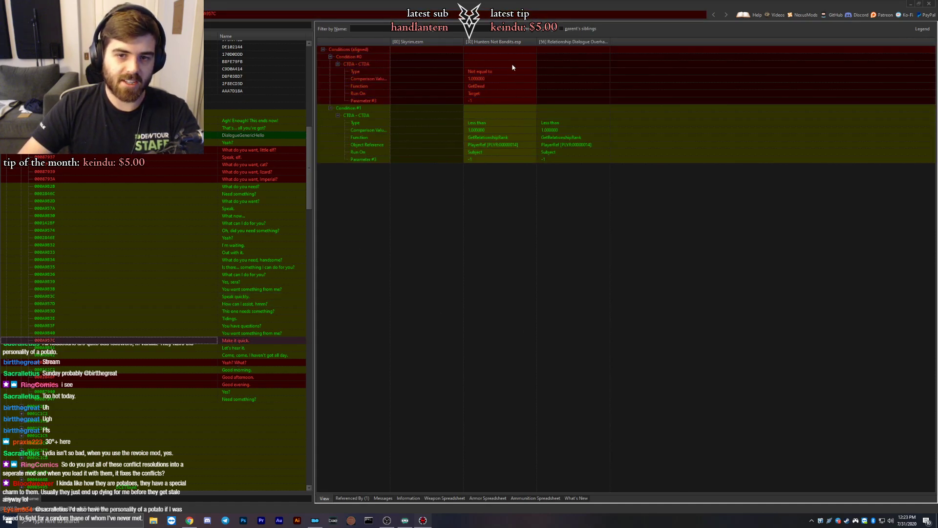
right_click(570, 41)
click(584, 51)
double_click(553, 240)
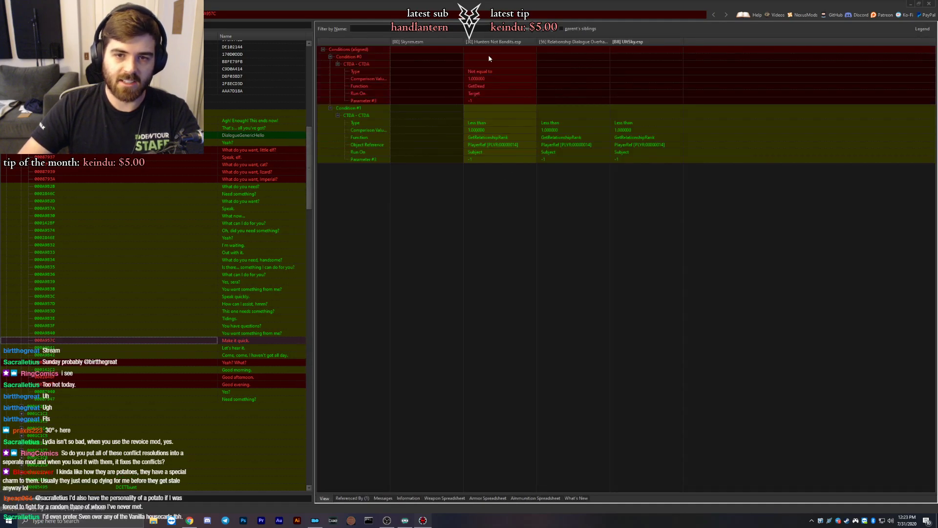
drag(490, 59, 650, 58)
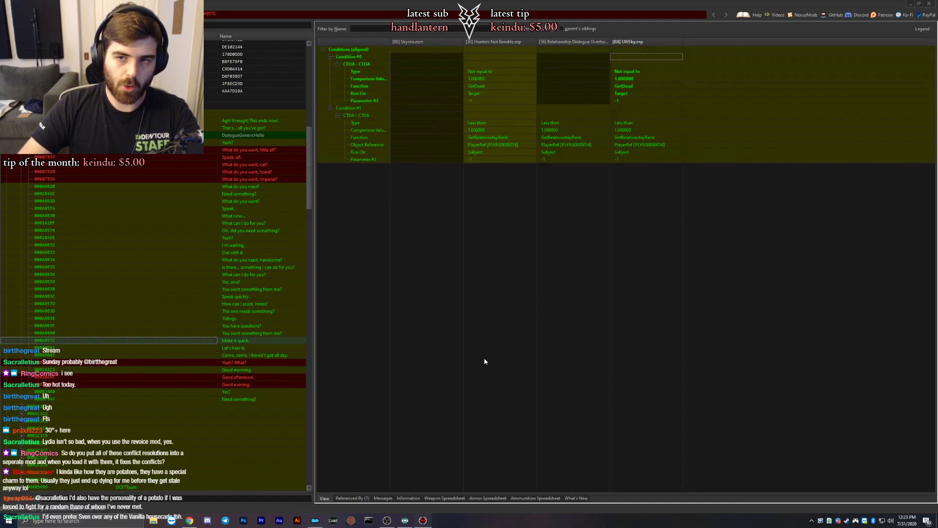
Copy Relationship Dialogue Overhaul's "Yeah? What?" record as an override into UltSky.esp and add the GetDead condition from Hunters Not Bandits.esp.
click(236, 348)
key(Down)
key(Down)
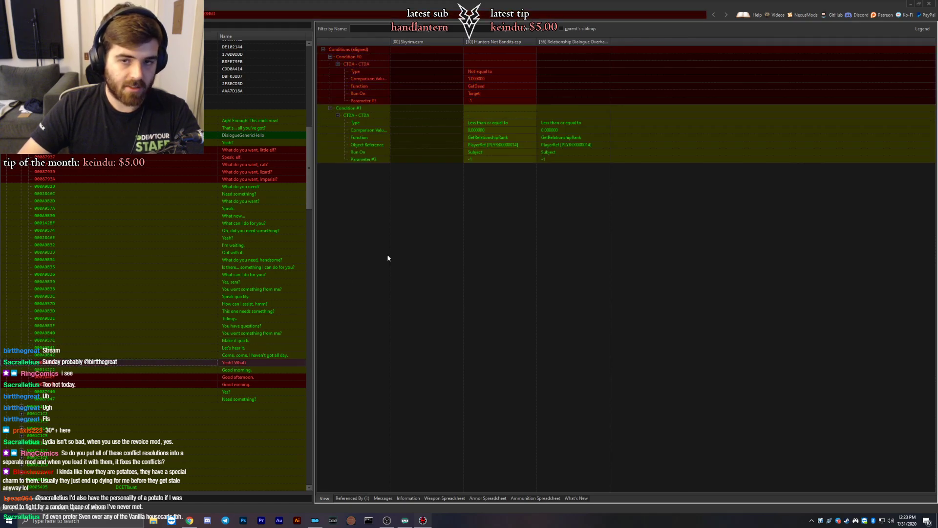
right_click(570, 41)
click(584, 49)
double_click(498, 216)
drag(501, 61, 651, 58)
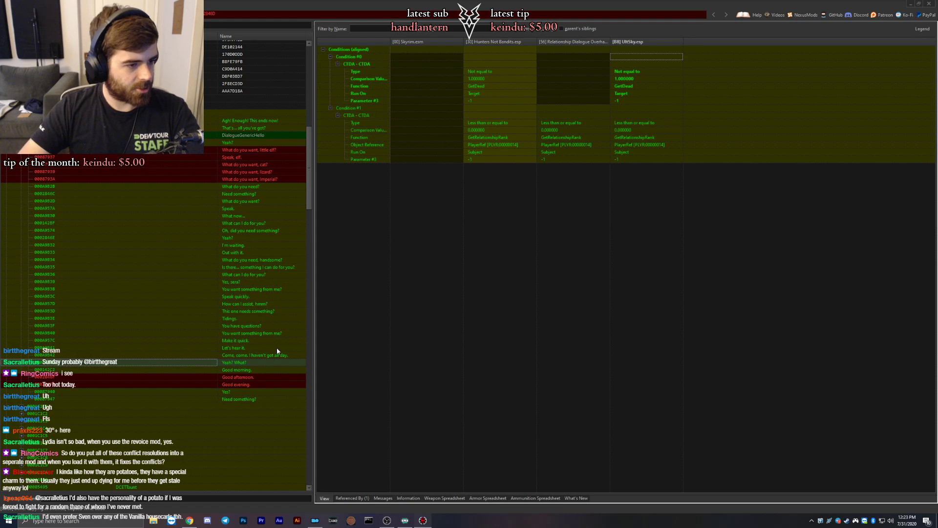
Copy Relationship Dialogue Overhaul's "Good afternoon." record as an override into UltSky.esp and add the GetDead condition from Hunters Not Bandits.esp.
click(233, 377)
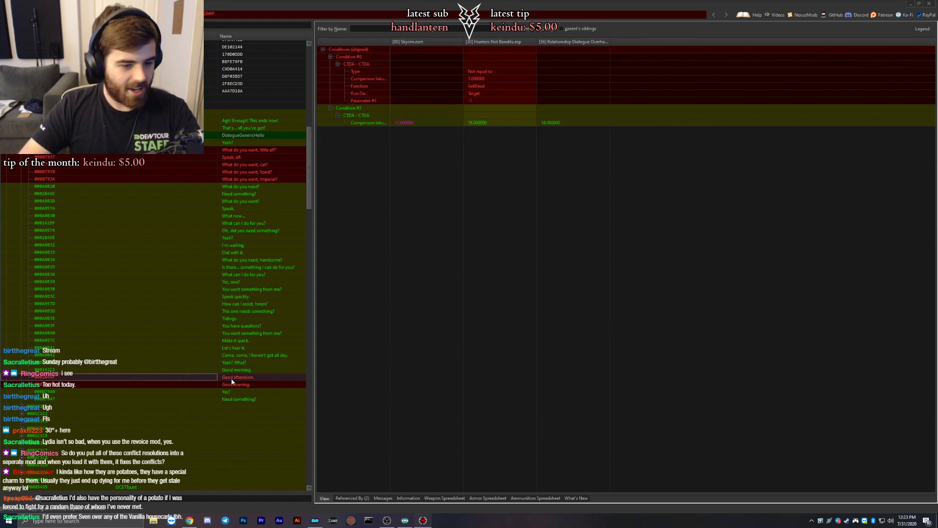
right_click(568, 44)
click(572, 50)
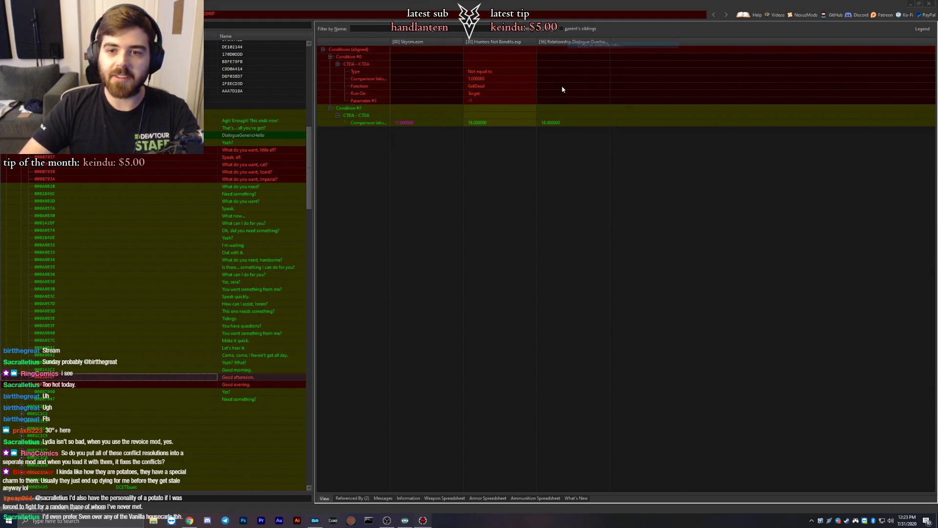
key(Return)
drag(503, 57, 645, 57)
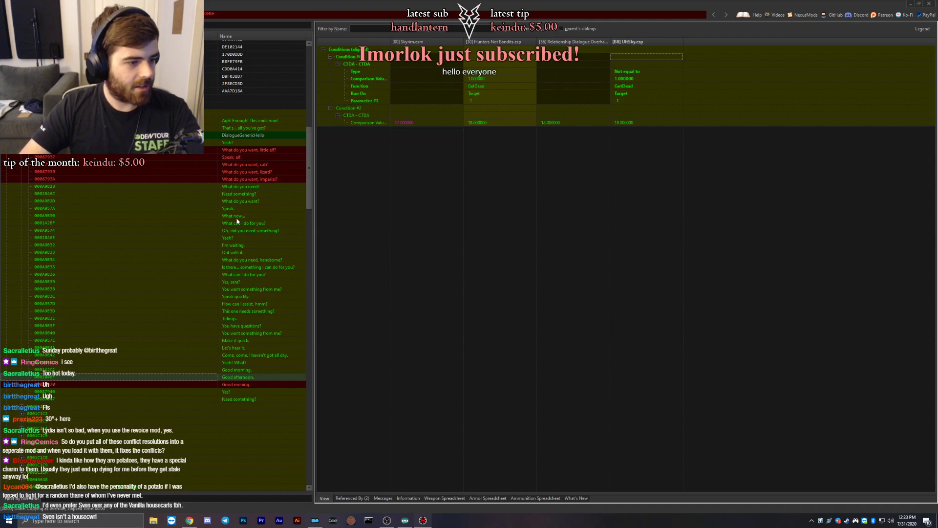
Copy Relationship Dialogue Overhaul's "Good evening." record as an override into UltSky.esp.
click(234, 385)
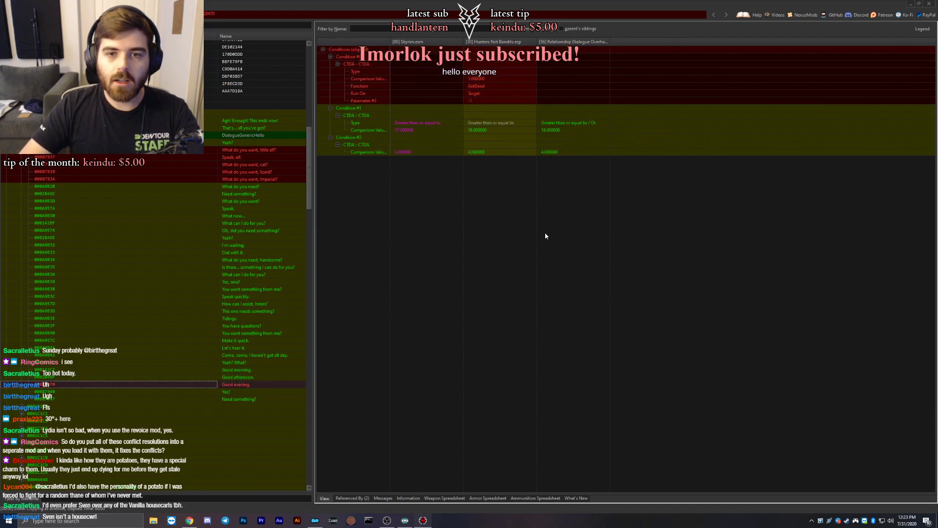
right_click(558, 43)
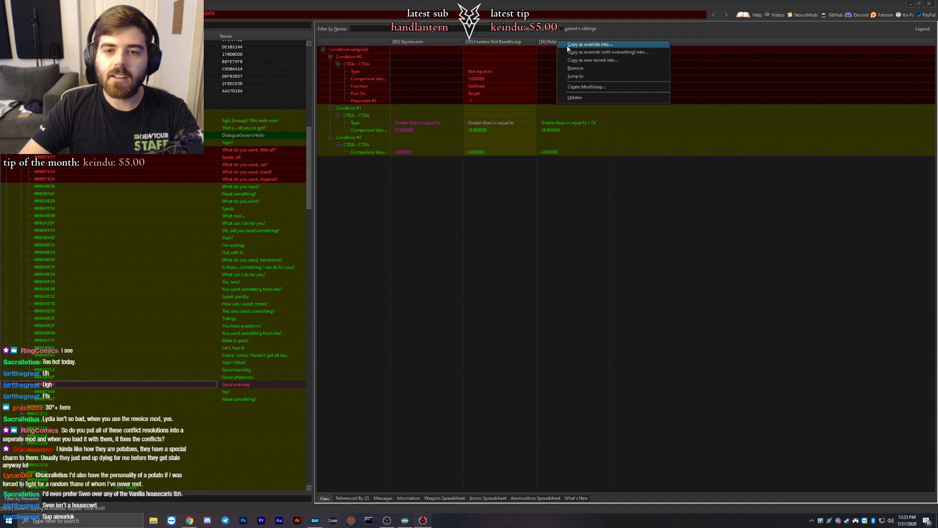
click(589, 45)
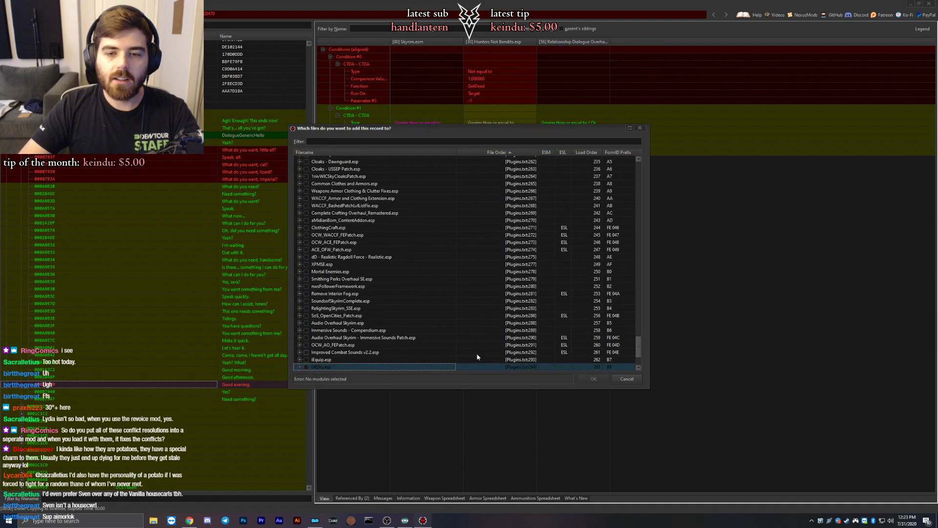
double_click(476, 353)
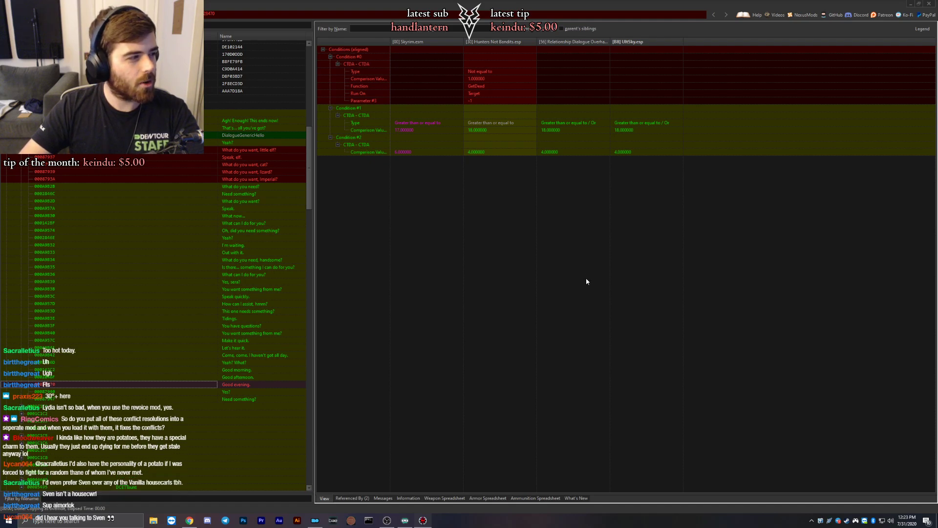
Switch to the music player in Chrome and play the Oblivion OST from the recent activity on its home page.
click(189, 520)
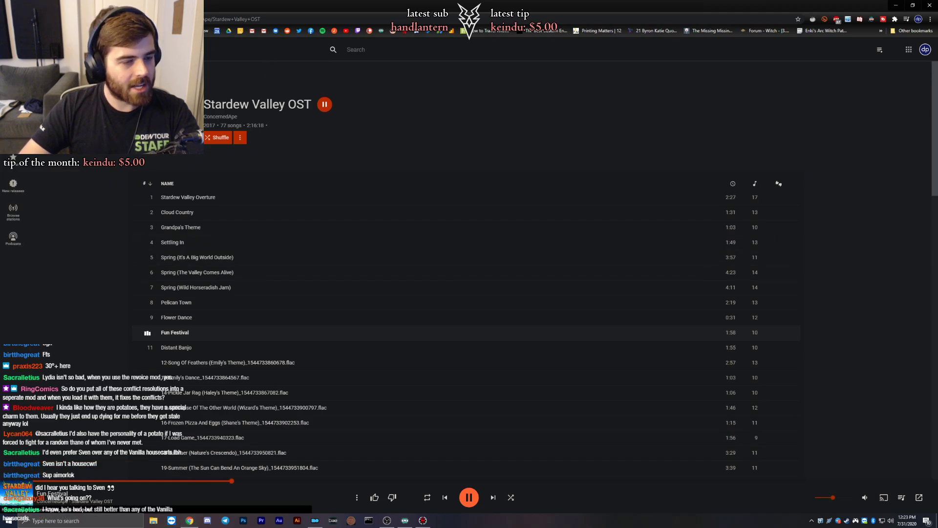
click(14, 78)
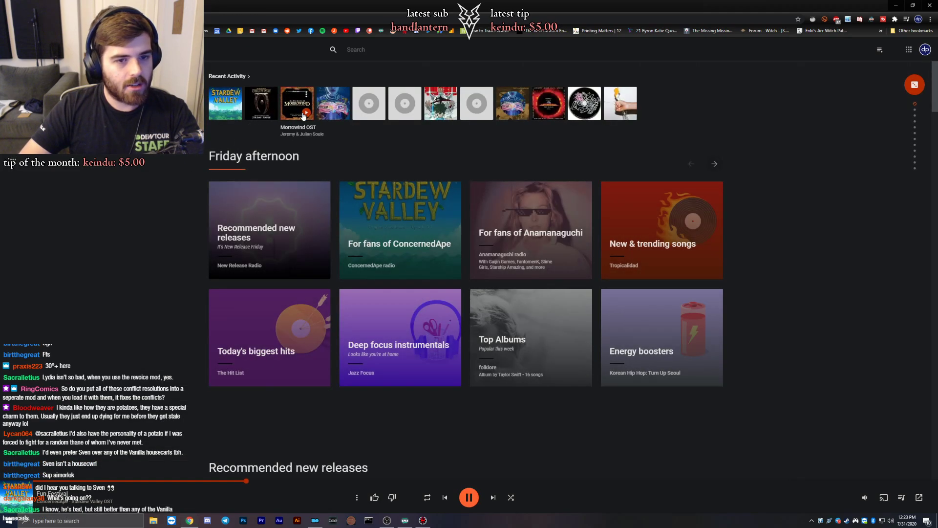
click(270, 113)
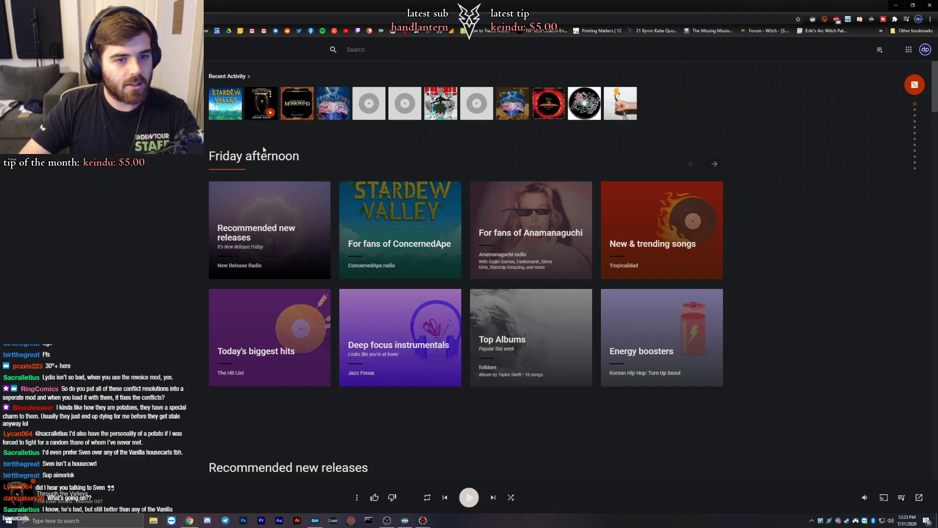
Return to SSEEdit and add the GetDead condition from Hunters Not Bandits.esp to UltSky.esp's "Good evening." record.
click(898, 6)
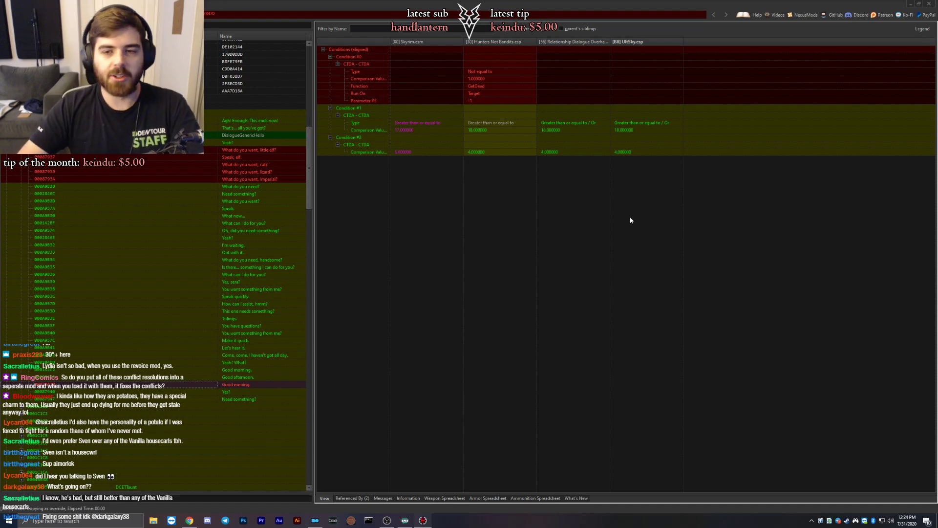
click(496, 56)
drag(497, 57, 639, 58)
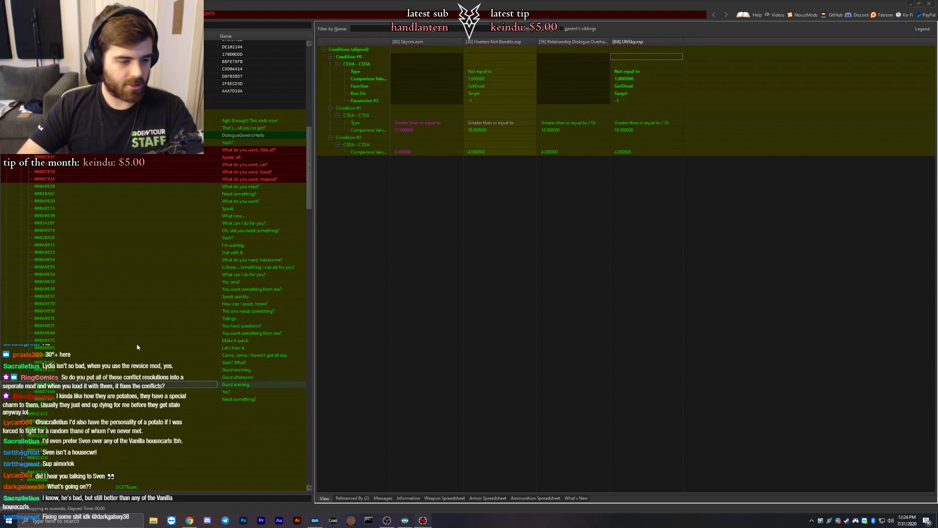
Expand the first five dialogue topics after the greetings in Hunters Not Bandits.esp and examine their responses for conflicts.
scroll(118, 338, down, 4)
click(21, 319)
scroll(36, 327, down, 4)
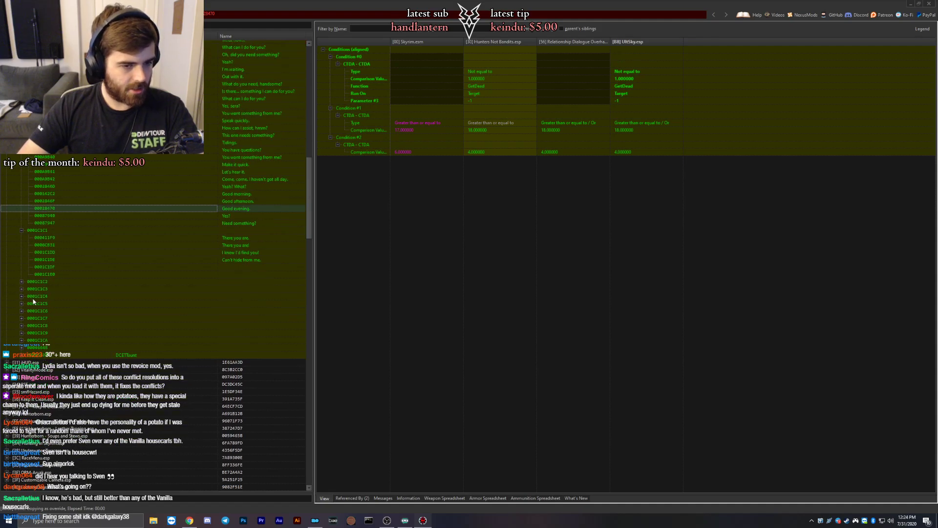
click(22, 281)
scroll(32, 311, down, 3)
scroll(18, 313, down, 1)
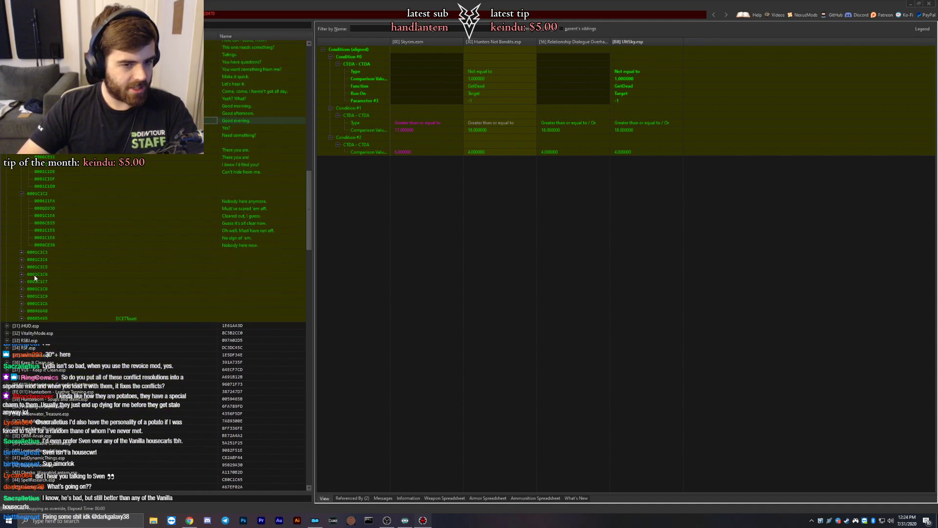
click(22, 252)
scroll(38, 275, down, 2)
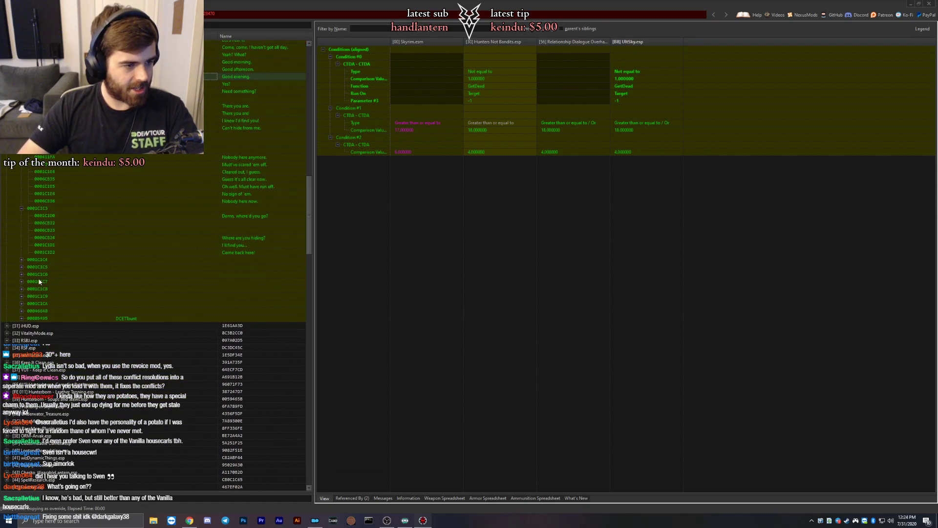
click(21, 260)
scroll(24, 307, down, 1)
scroll(23, 306, down, 2)
click(22, 245)
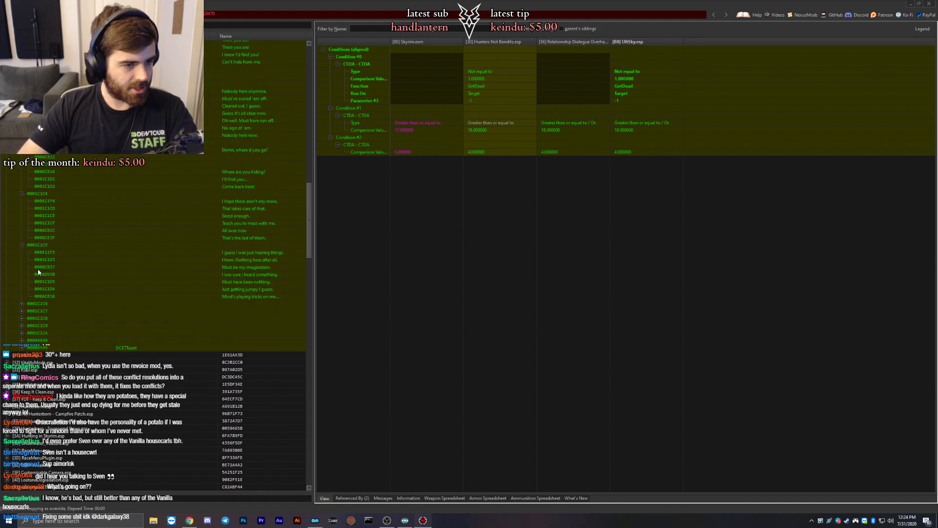
Expand the following Hunters Not Bandits.esp topics, up to the long list of combat taunts before DCETTaunt, and examine them for conflicts.
scroll(38, 269, down, 3)
click(22, 237)
scroll(28, 256, down, 5)
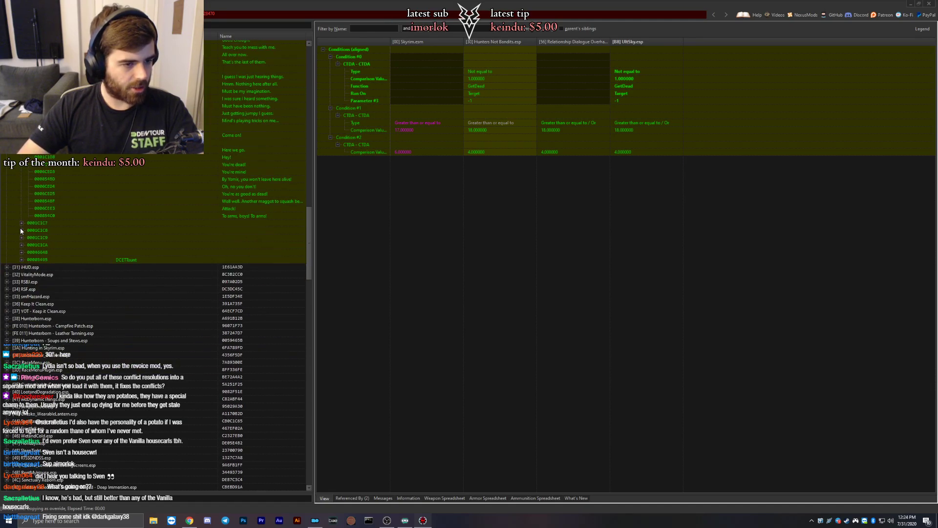
click(22, 228)
scroll(27, 227, down, 3)
click(21, 215)
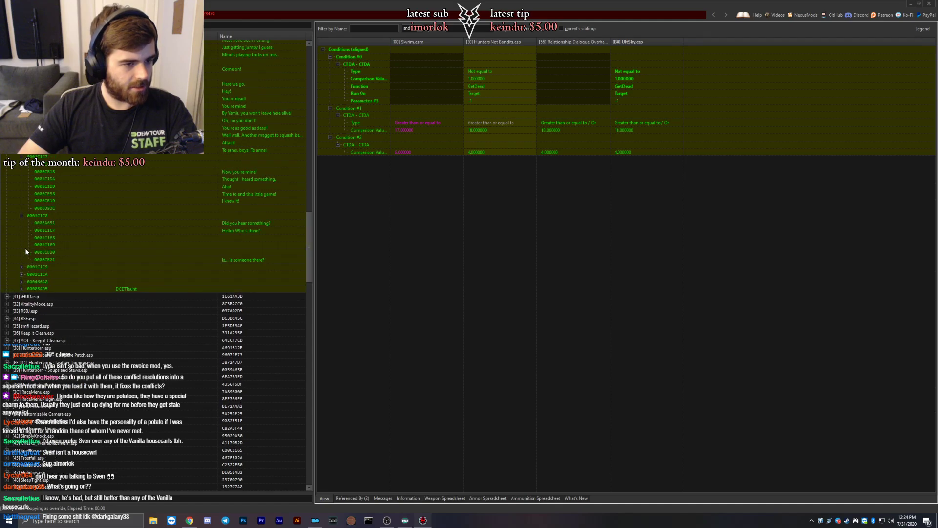
click(21, 267)
click(21, 311)
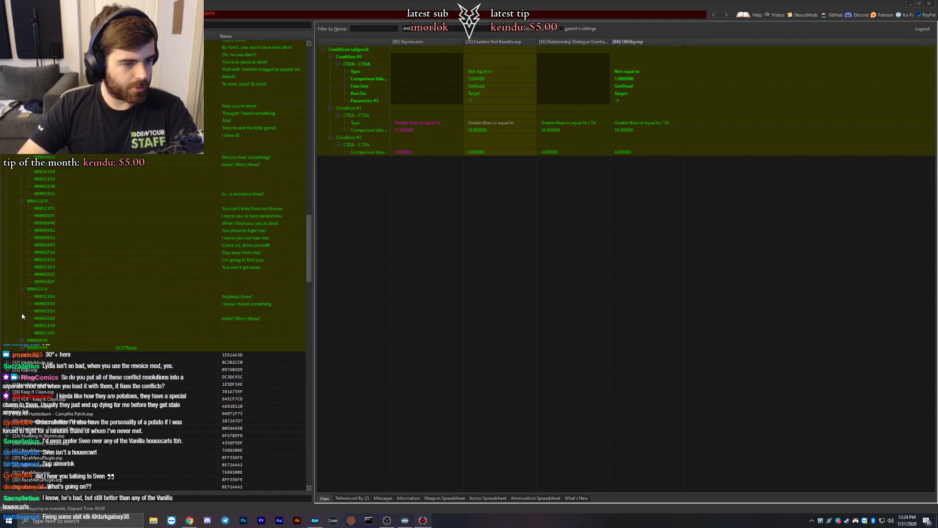
scroll(22, 280, down, 4)
click(22, 275)
scroll(27, 244, down, 5)
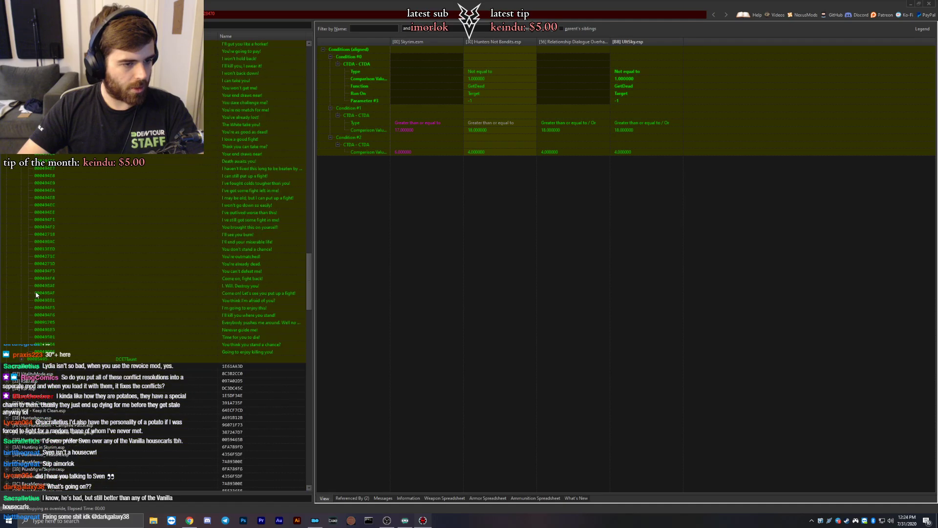
Switch to the music player in Chrome, raise the volume slightly and turn on shuffle.
click(189, 520)
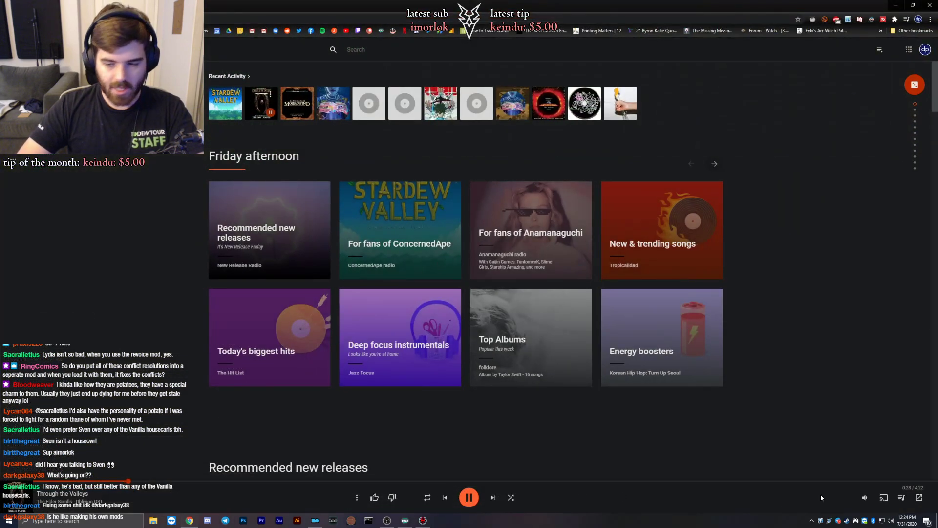
mouse_move(865, 499)
drag(834, 497, 841, 498)
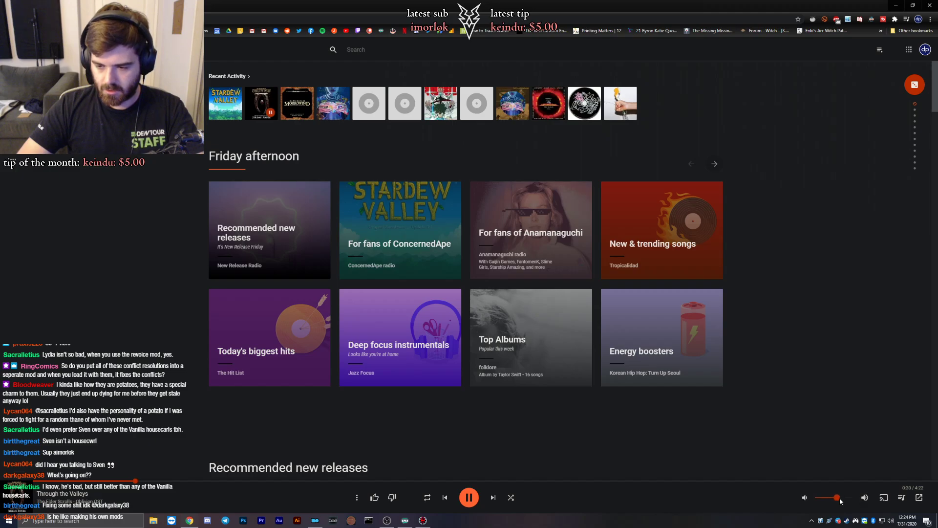
click(510, 497)
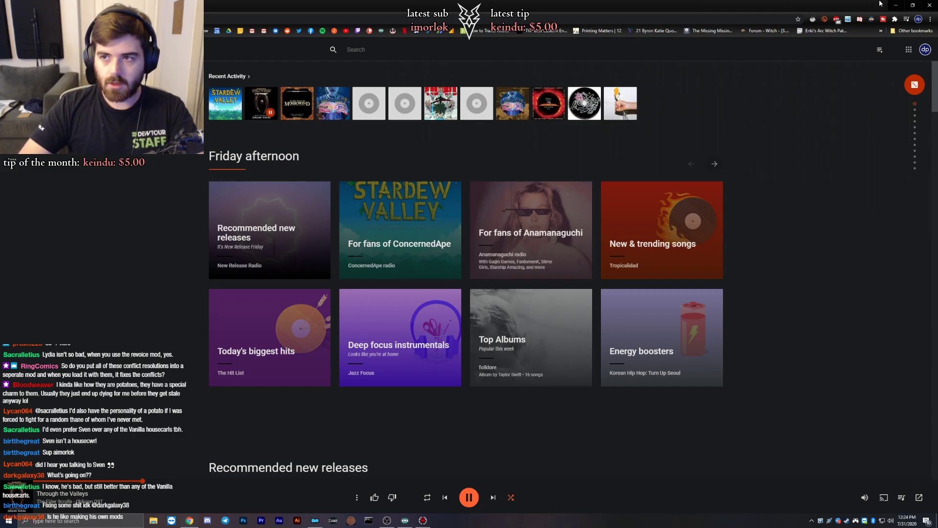
Return to SSEEdit and check the DCETTaunt topic and iHUD.esp's Global and Quest records for conflicts.
click(895, 5)
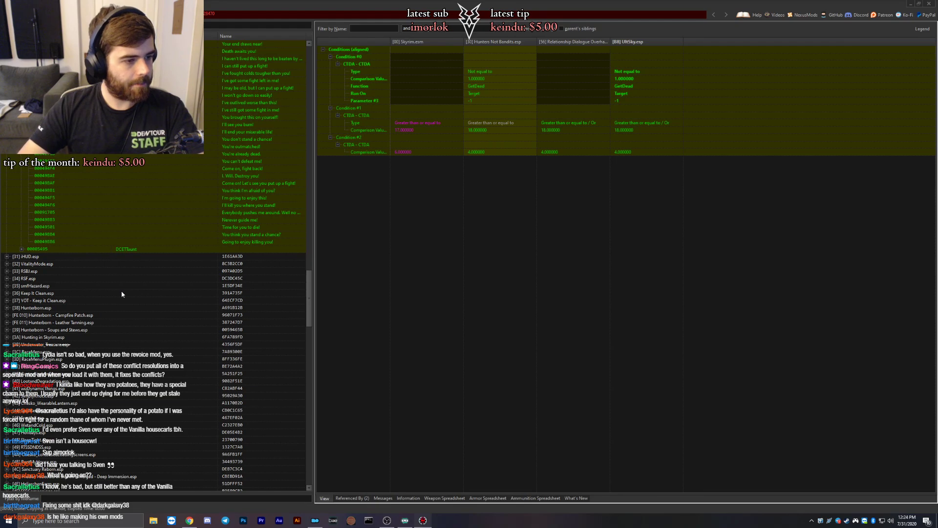
click(22, 248)
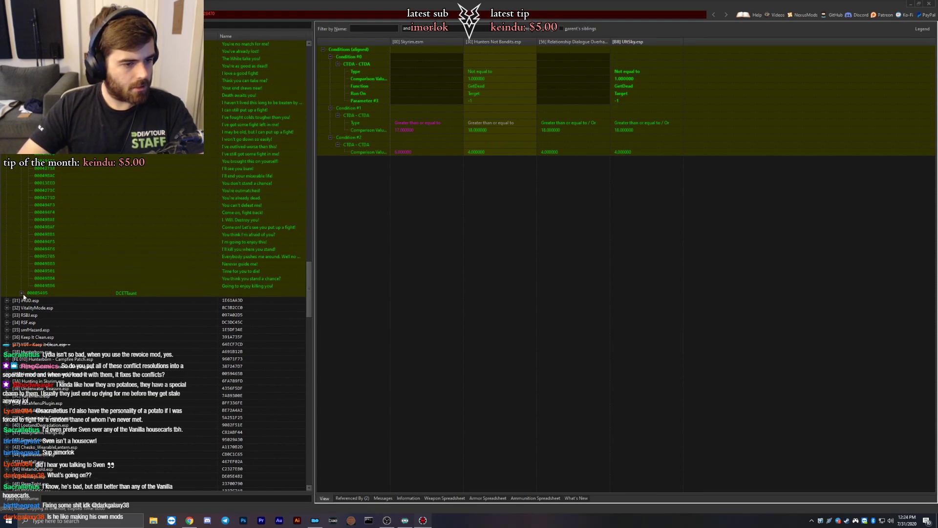
click(38, 309)
click(7, 309)
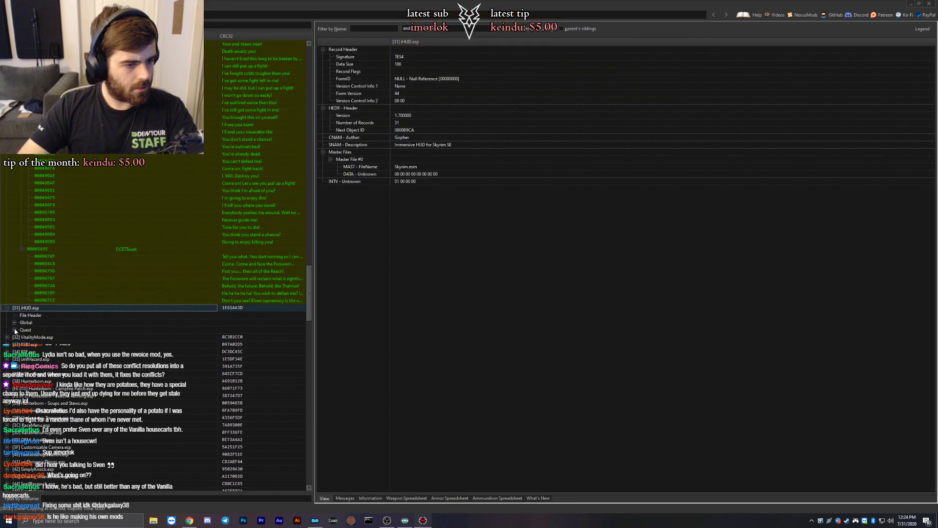
click(14, 323)
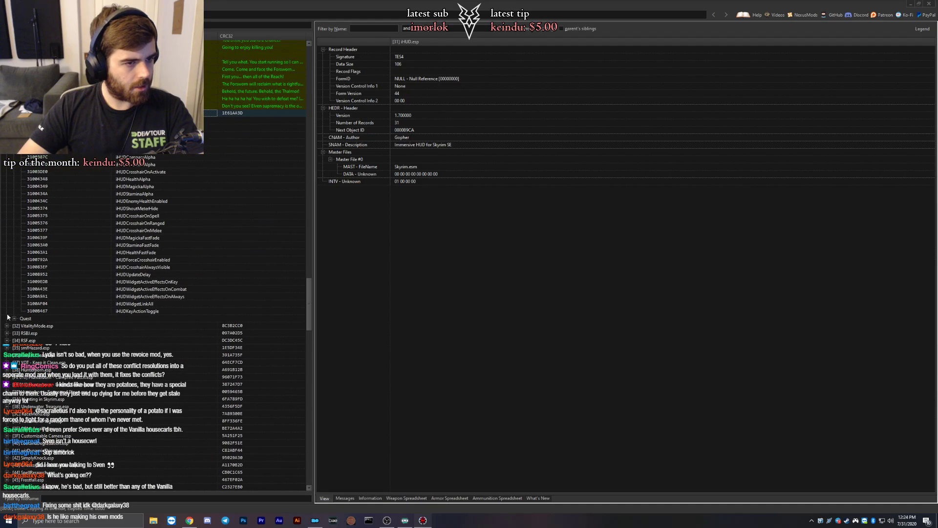
click(14, 318)
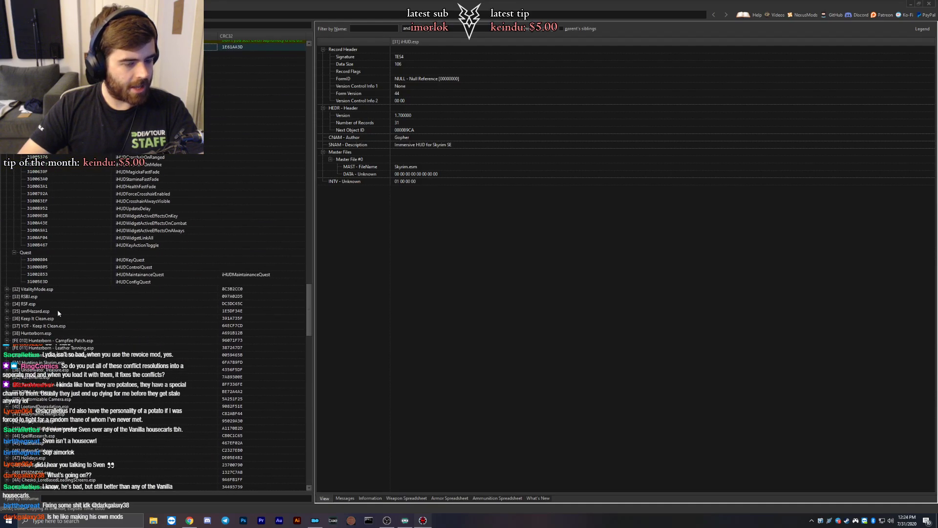
Check VitalityMode.esp's Ingestible, Constructible Object, FormID List and Global records for conflicts.
click(30, 289)
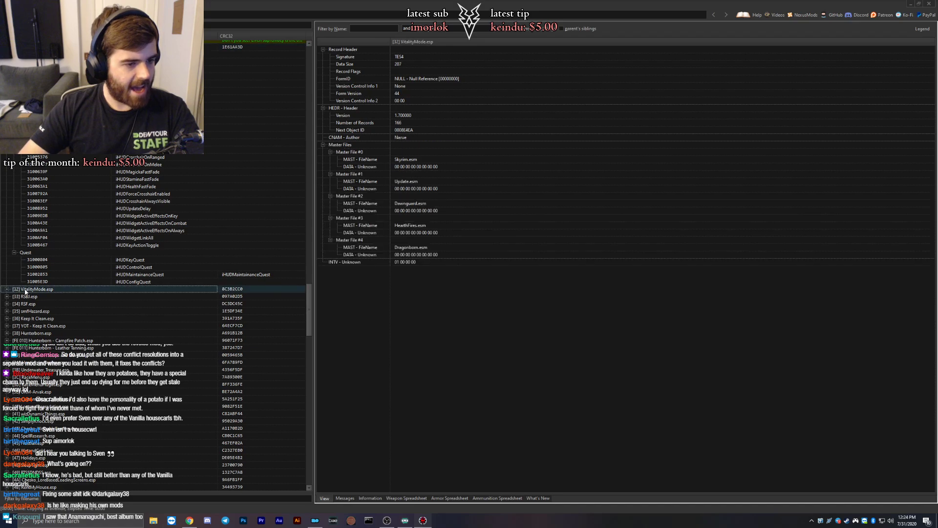
click(7, 289)
click(22, 304)
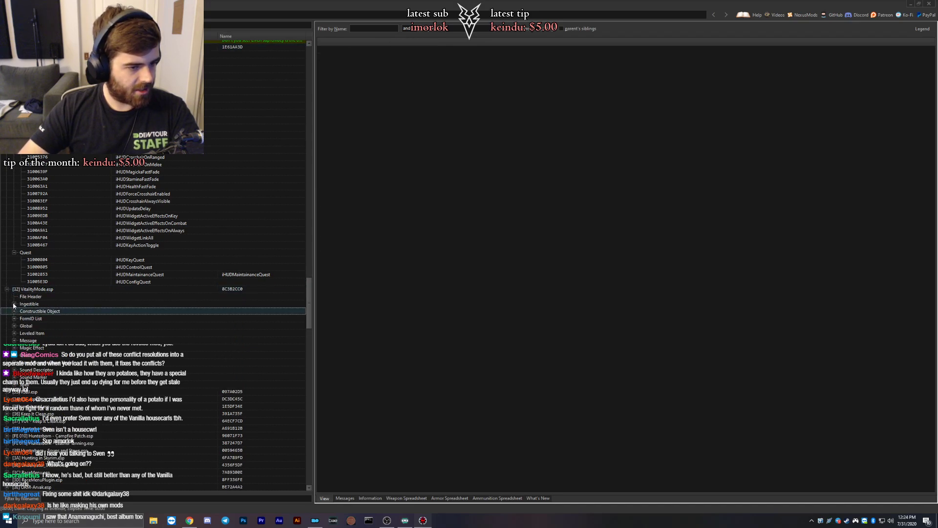
click(14, 303)
scroll(62, 338, down, 5)
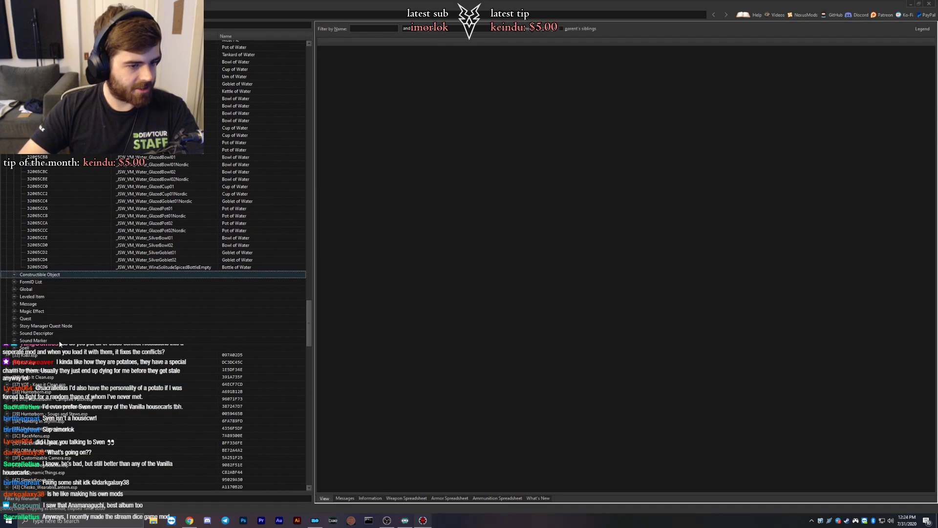
click(14, 275)
scroll(40, 299, down, 6)
click(14, 326)
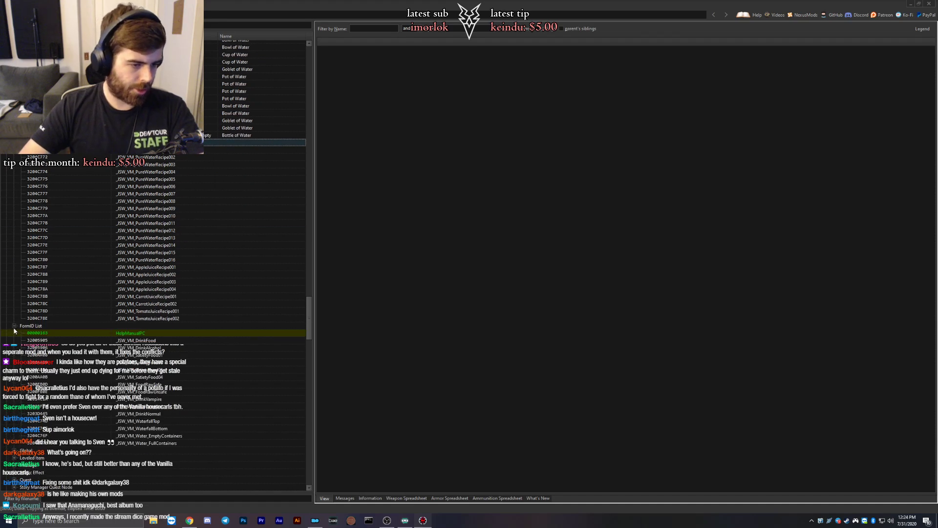
scroll(37, 342, down, 5)
click(15, 340)
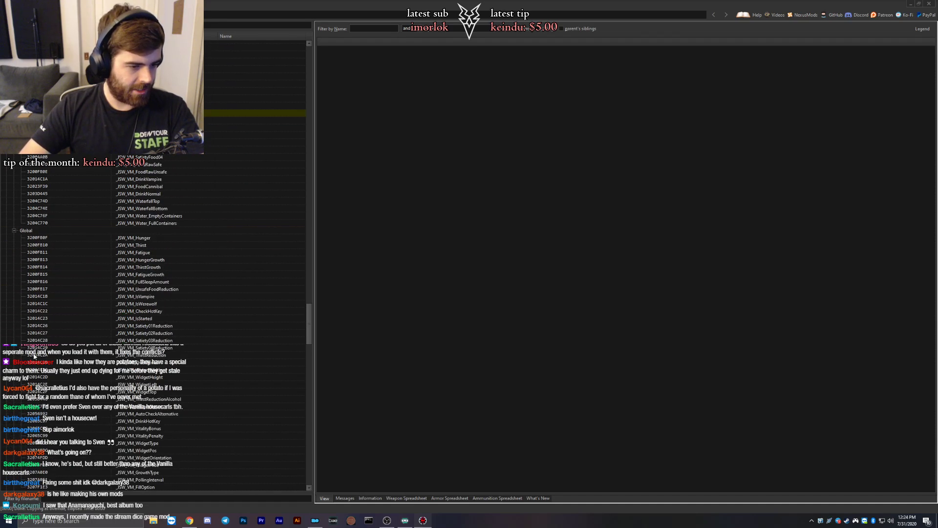
Expand VitalityMode.esp's Leveled Item group and compare its two LItemFoodInnCommon records with UltSky.esp.
scroll(28, 341, down, 7)
click(15, 318)
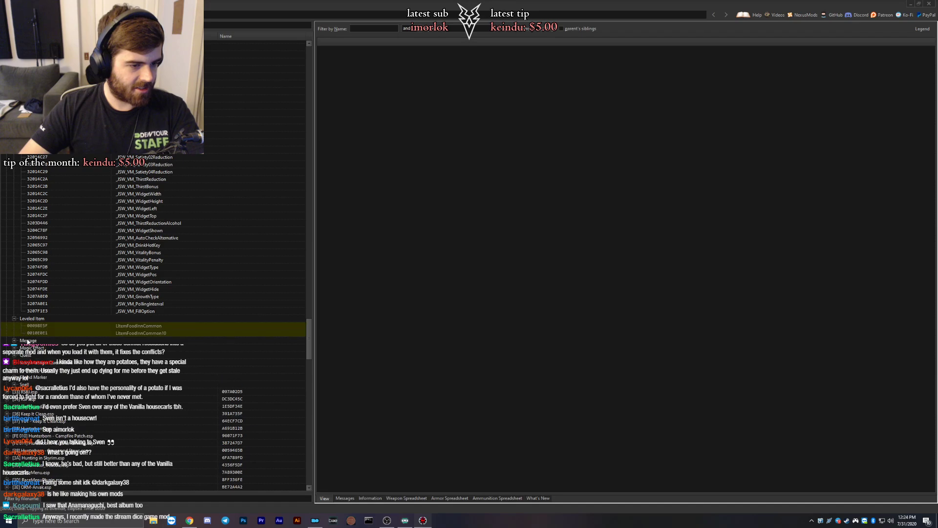
scroll(73, 313, down, 1)
click(102, 302)
click(53, 311)
scroll(49, 293, down, 3)
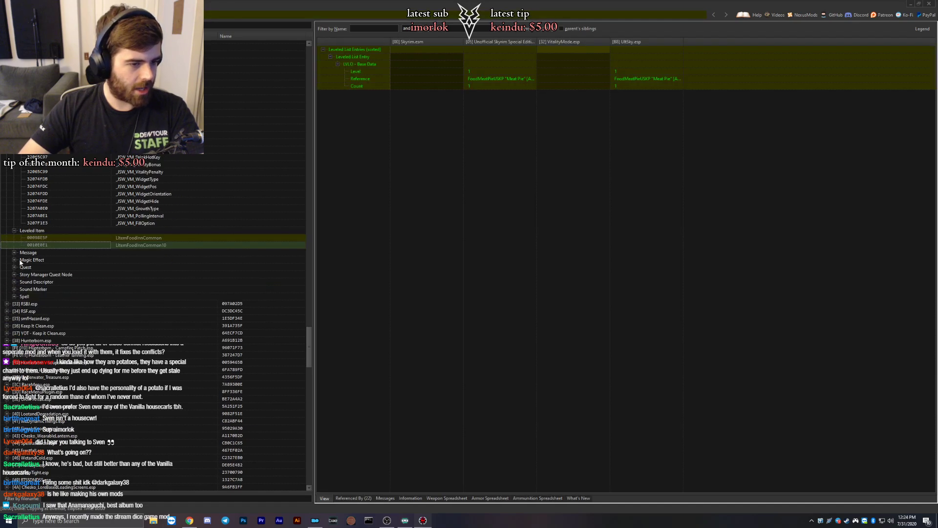
Expand VitalityMode.esp's Message, Magic Effect and Quest groups and check their records for conflicts.
click(14, 252)
scroll(28, 264, down, 2)
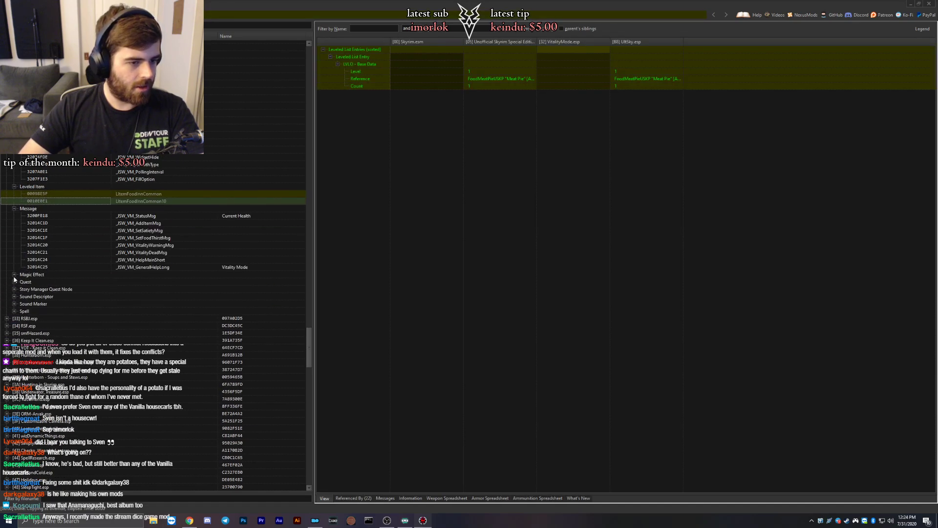
click(14, 275)
scroll(30, 280, down, 3)
click(14, 274)
scroll(20, 276, down, 2)
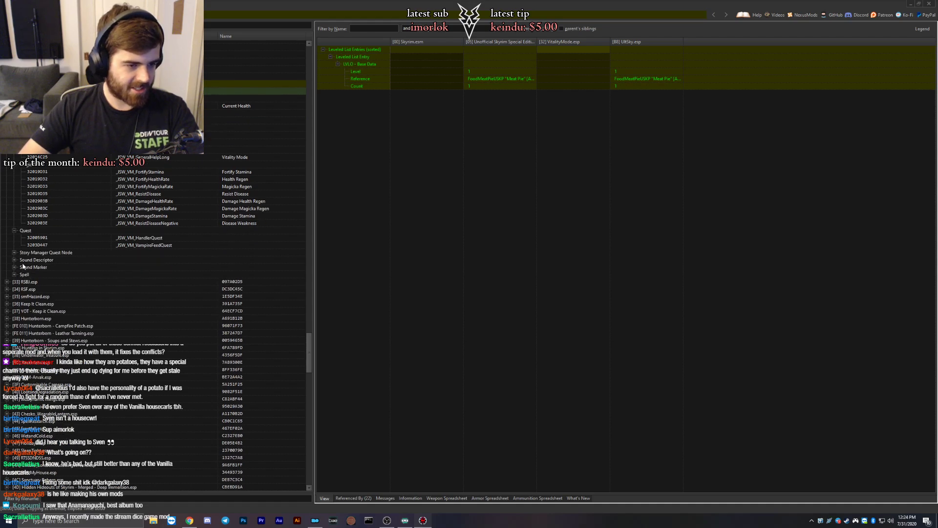
Check VitalityMode.esp's Story Manager Quest Node, Sound Descriptor, Sound Marker and Spell records for conflicts.
click(15, 253)
click(14, 267)
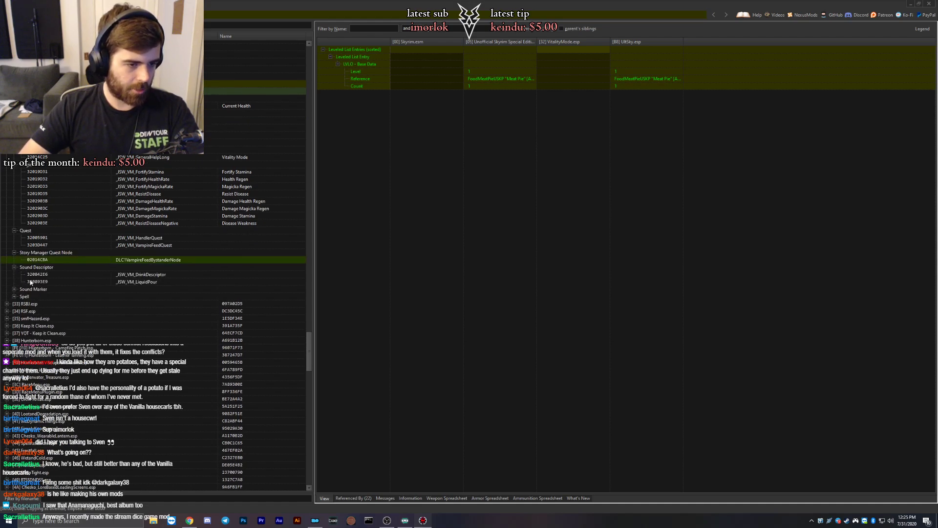
click(14, 289)
scroll(17, 292, down, 3)
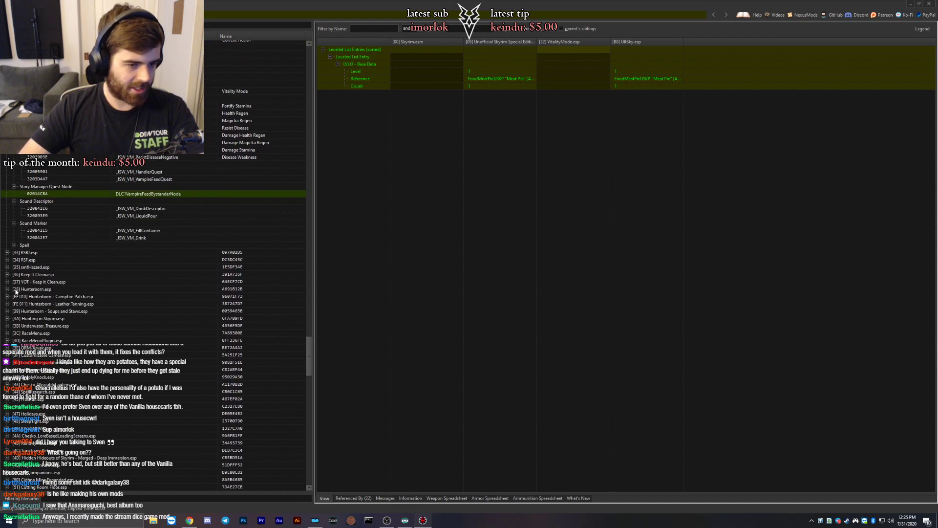
click(14, 245)
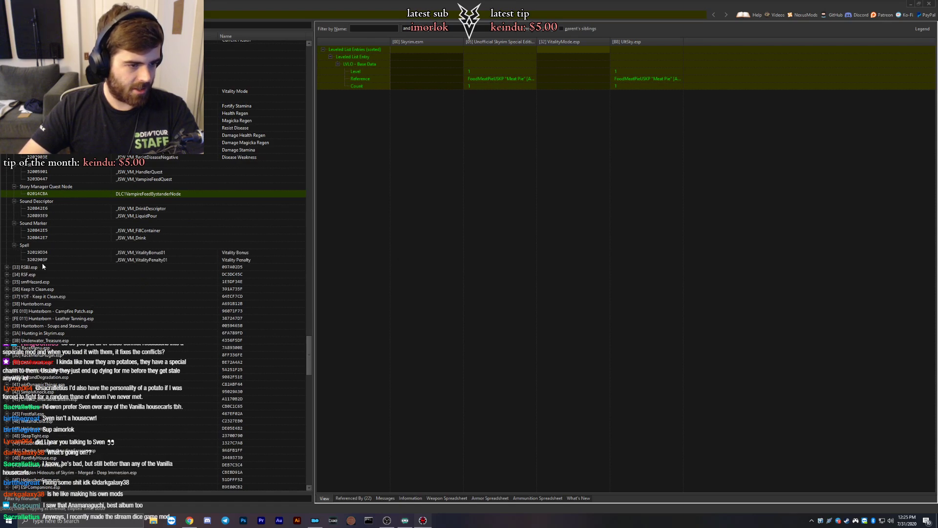
Open RSBJ.esp and check the Blackjack Table cell's Persistent and Temporary records for conflicts.
click(7, 267)
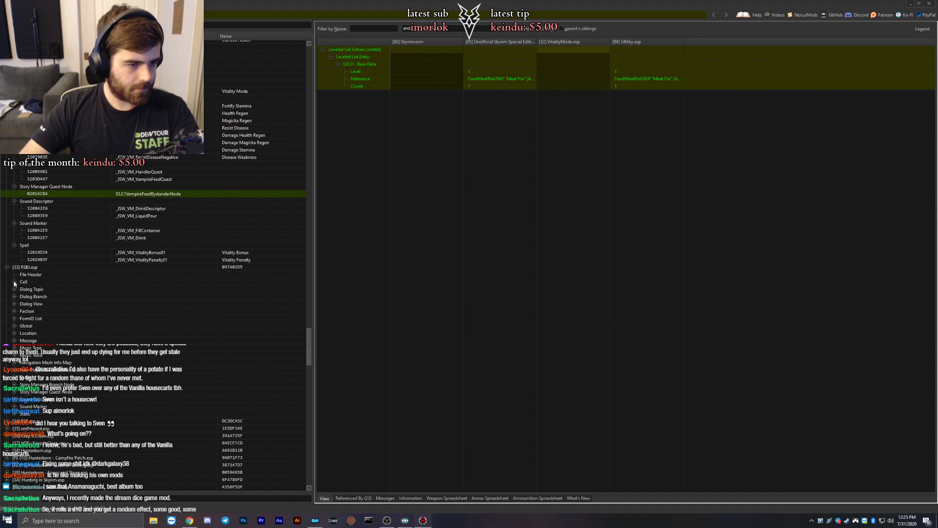
scroll(15, 282, down, 1)
click(14, 260)
click(22, 267)
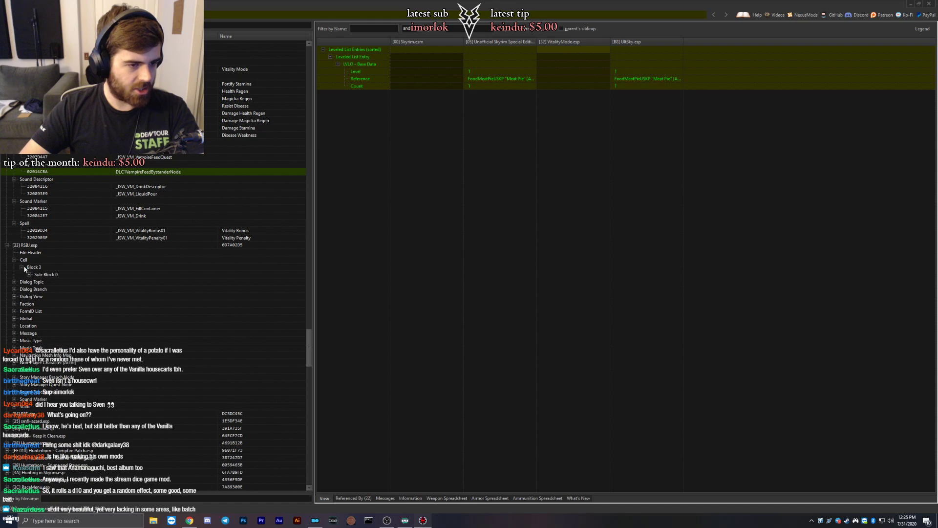
scroll(24, 269, down, 1)
click(29, 252)
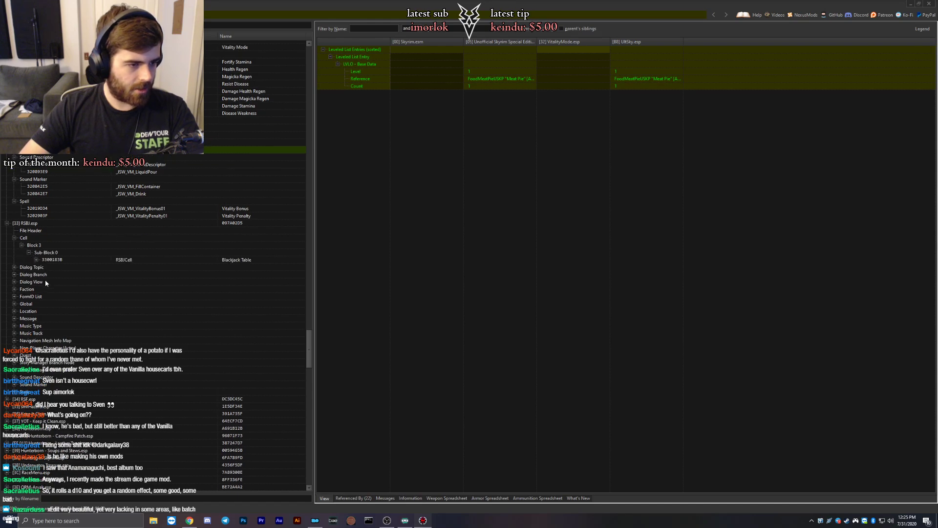
click(36, 259)
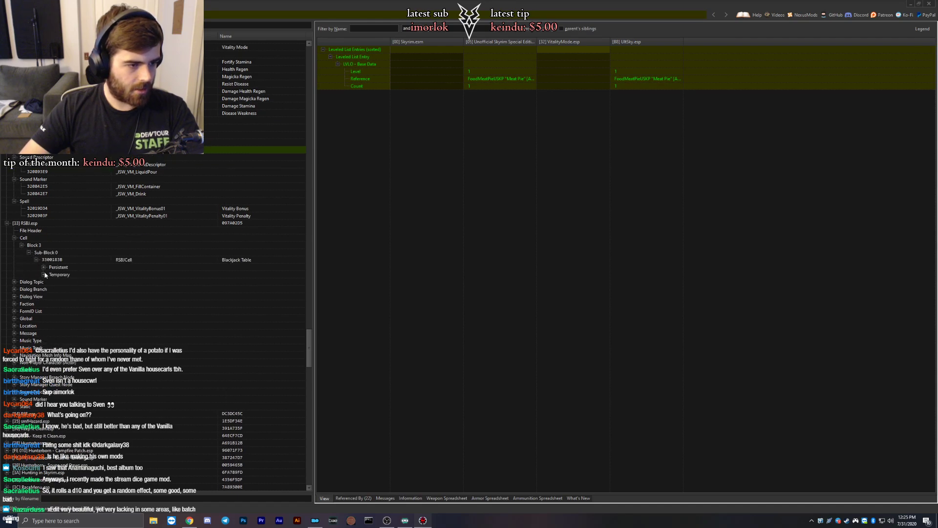
click(44, 266)
scroll(48, 271, down, 4)
click(44, 282)
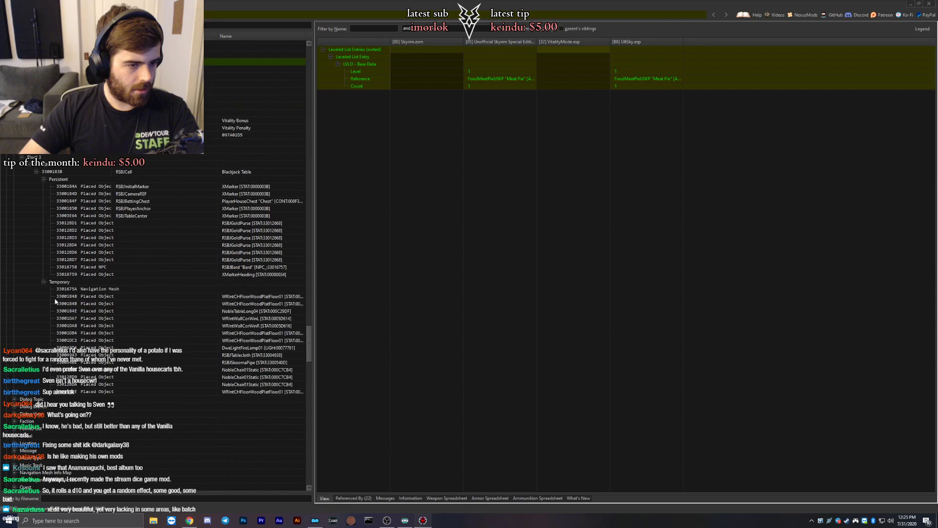
Expand RSBJ.esp's Dialog Topic group and all five topics to check their responses for conflicts.
scroll(24, 287, down, 6)
click(14, 267)
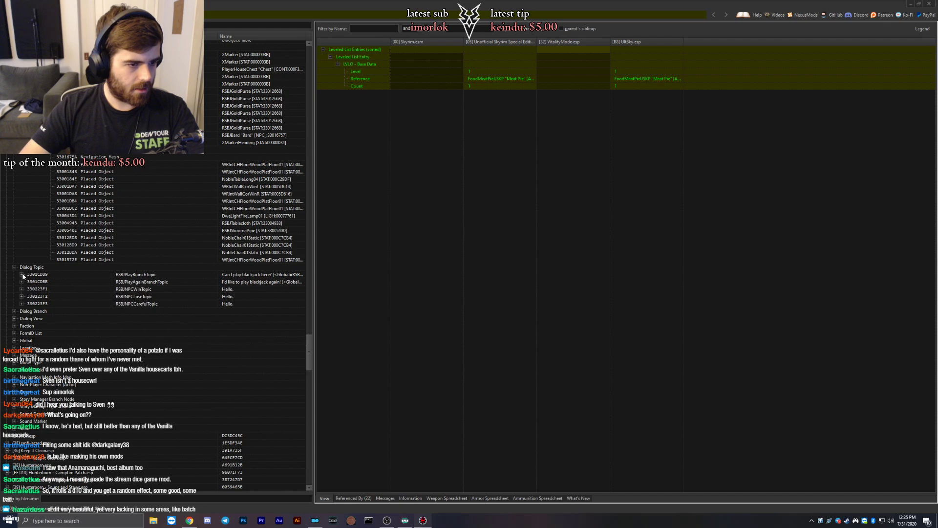
click(21, 275)
click(22, 296)
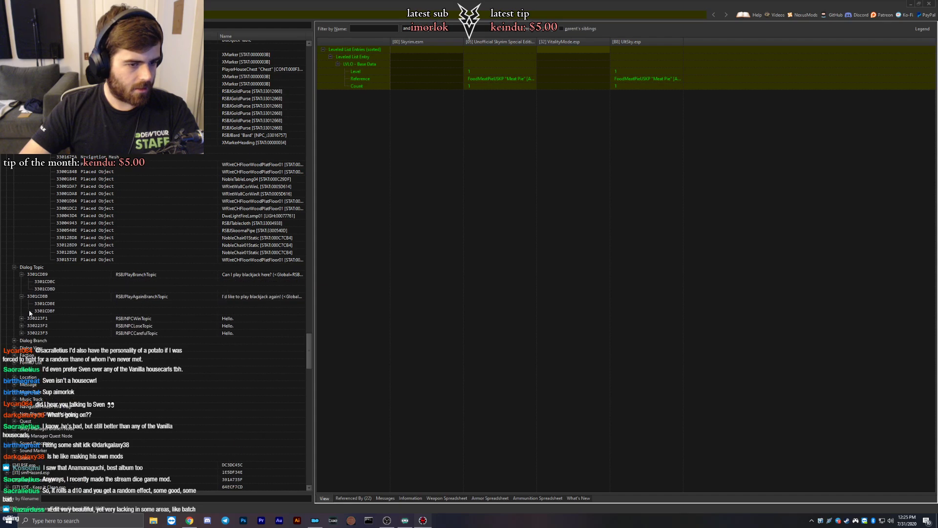
click(22, 319)
scroll(8, 327, down, 4)
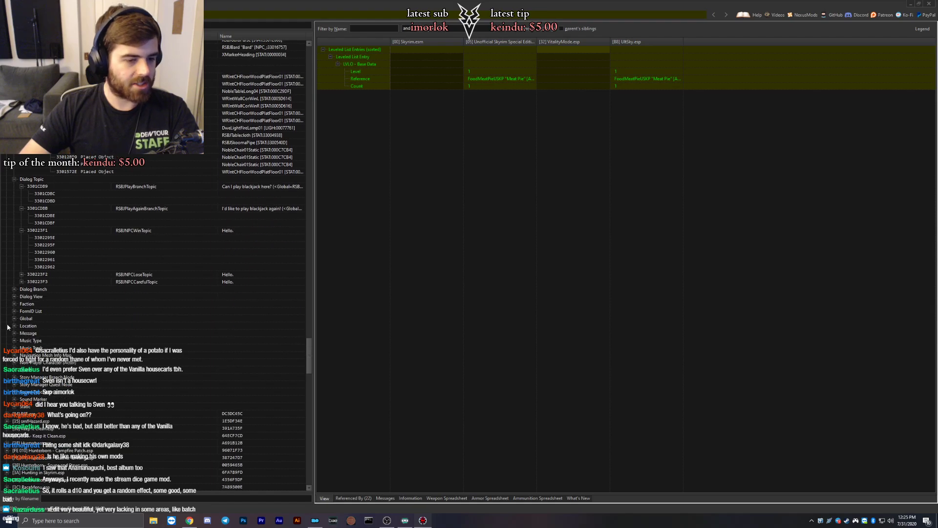
click(22, 274)
click(21, 318)
scroll(22, 317, down, 4)
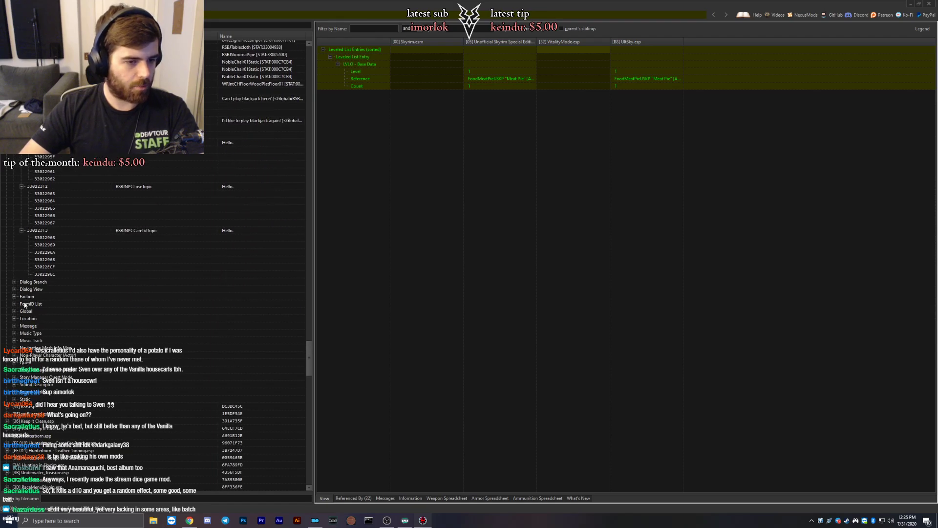
Inspect the RSBJPlayBranchTopic record and go through RSBJ.esp's Dialog Branch records from RSBJPlayBranch to RSBJNPCCareful.
scroll(100, 174, up, 11)
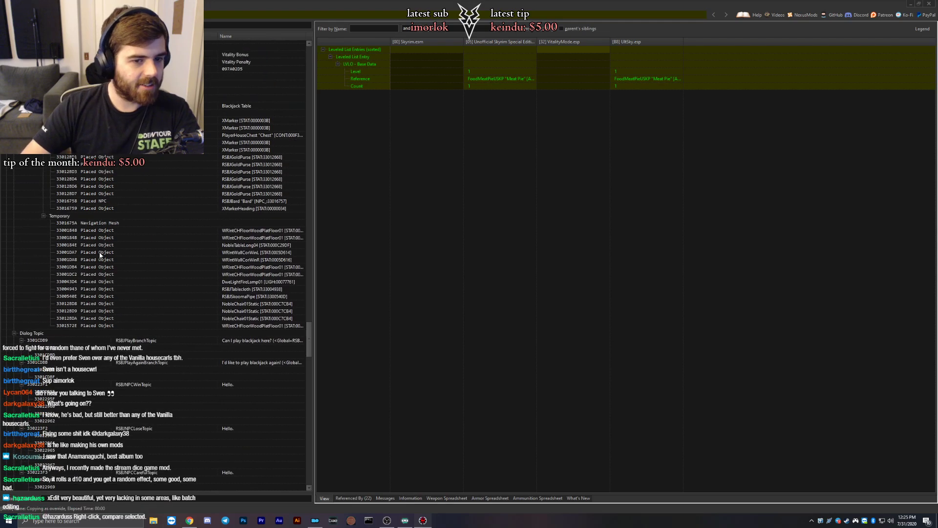
scroll(145, 312, down, 2)
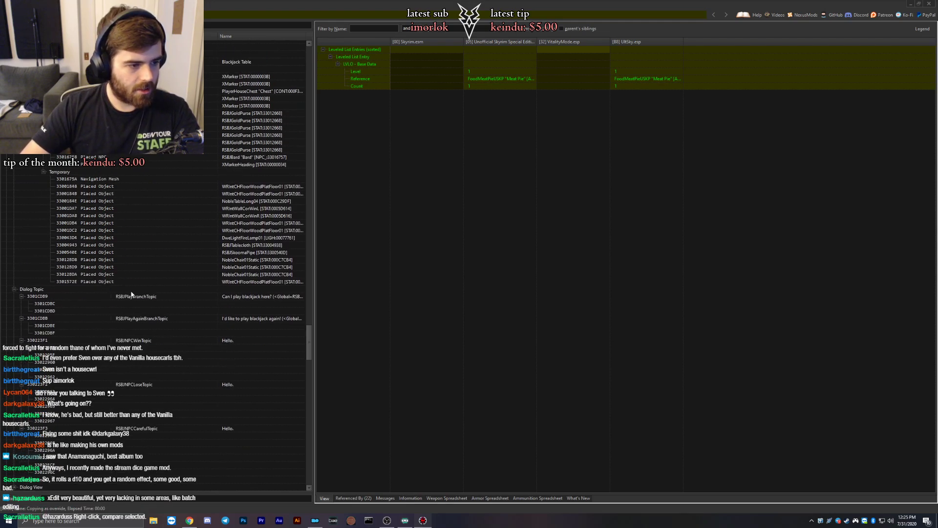
click(116, 296)
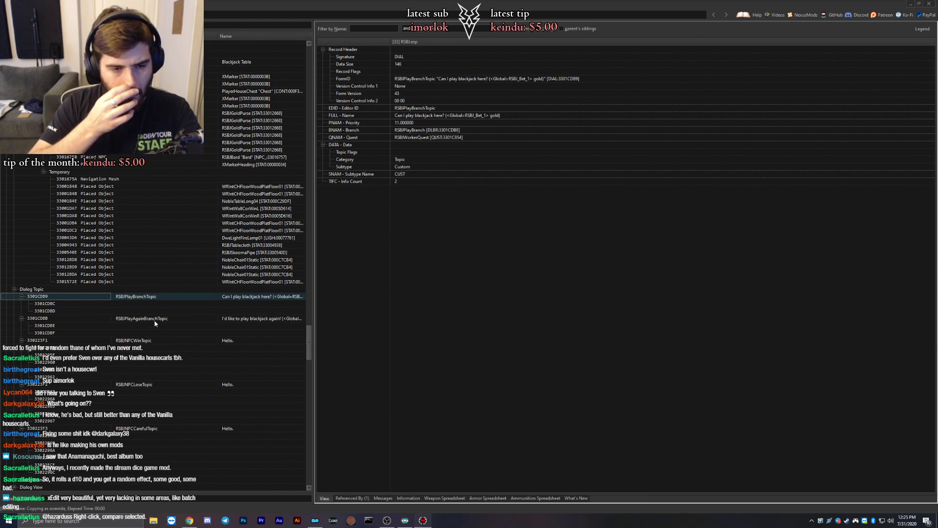
scroll(155, 323, down, 8)
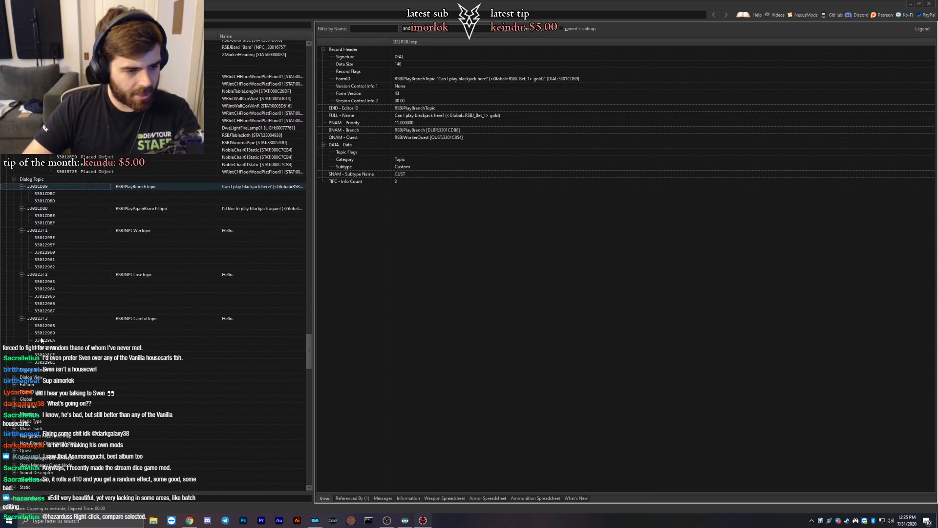
click(131, 313)
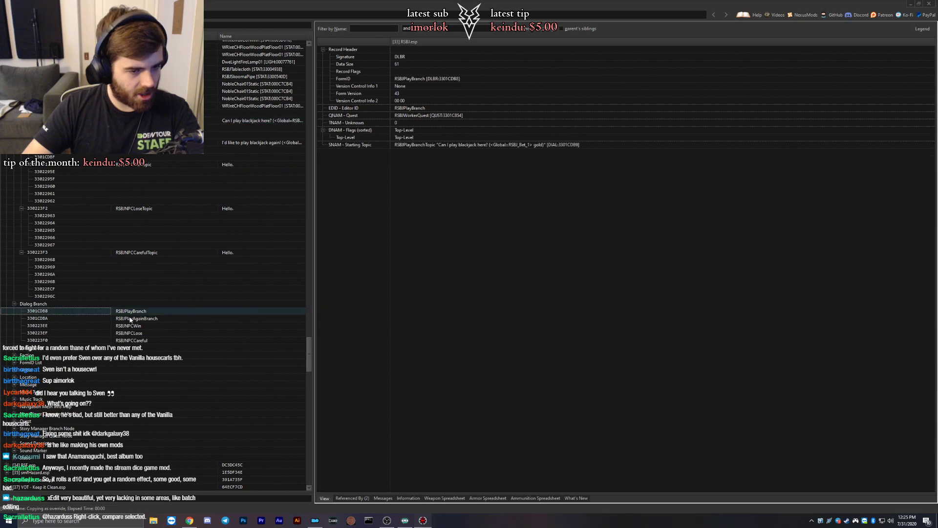
key(Down)
key(Down)
key(Down)
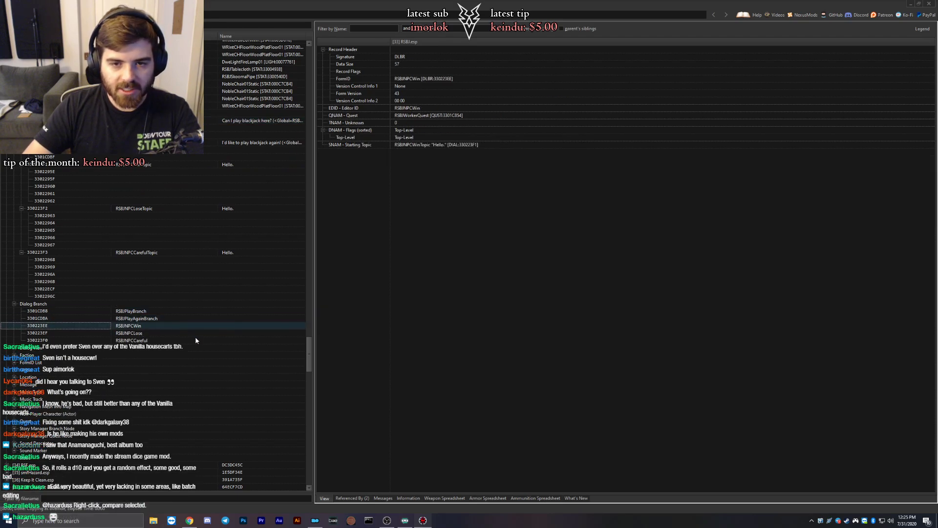
key(Down)
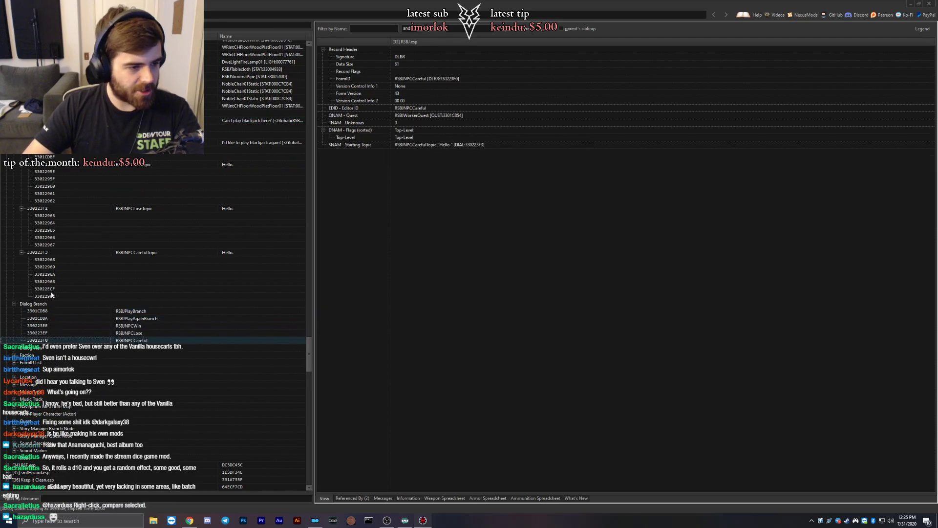
Check RSBJ.esp's Dialog View, Faction, FormID List and Global records for conflicts.
scroll(98, 303, down, 2)
click(14, 304)
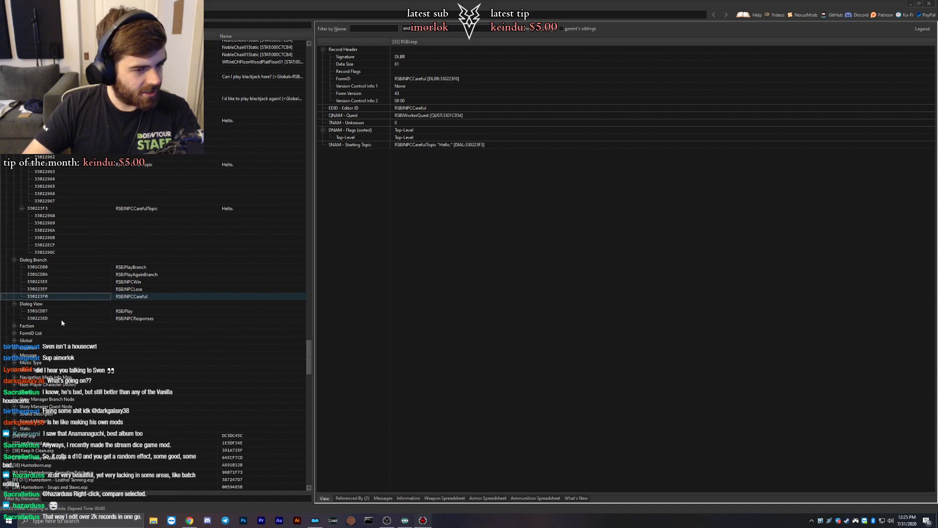
click(15, 325)
scroll(15, 326, down, 3)
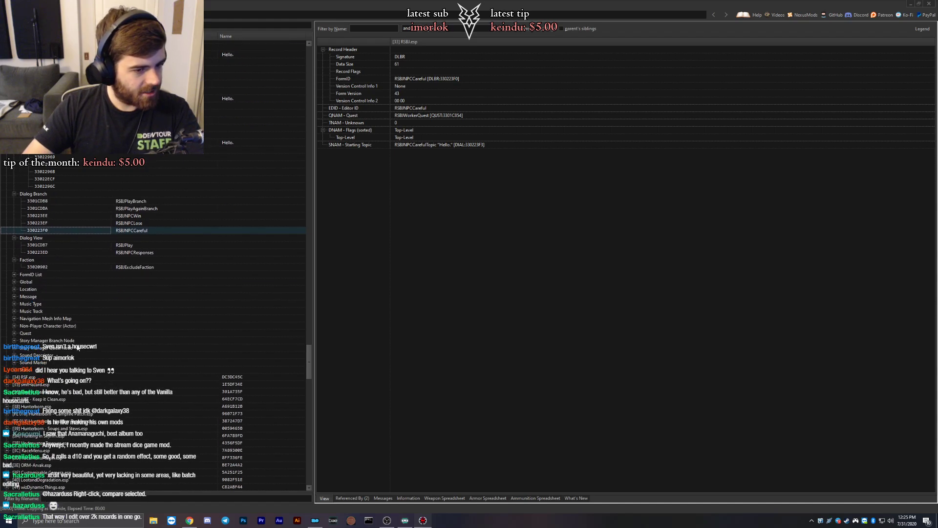
click(14, 275)
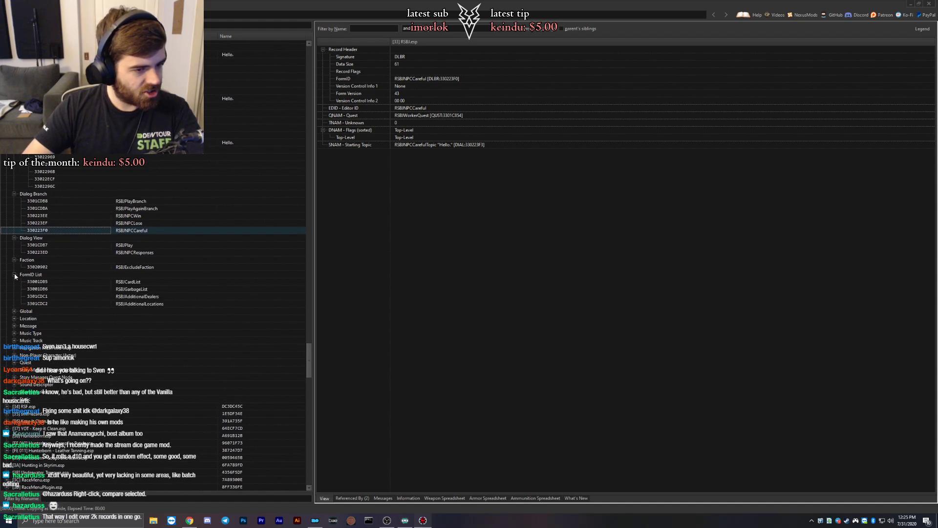
click(14, 311)
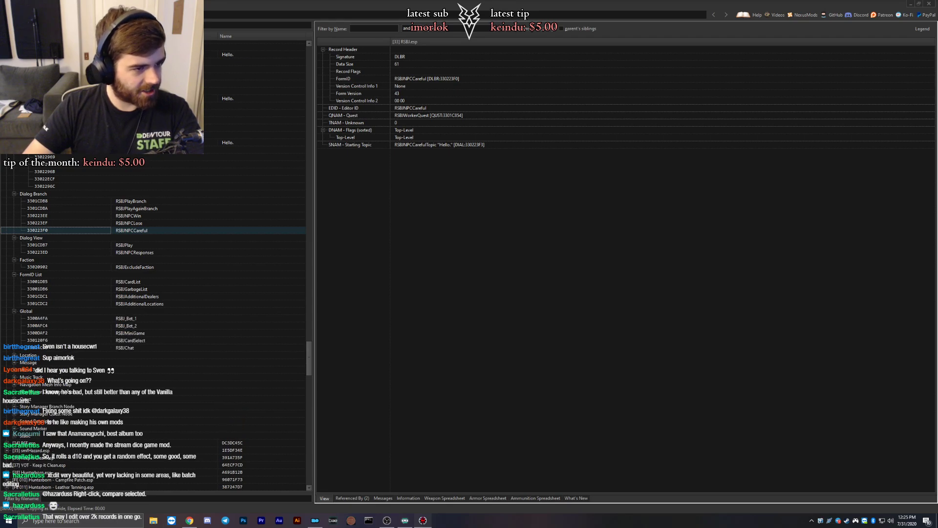
scroll(98, 320, down, 3)
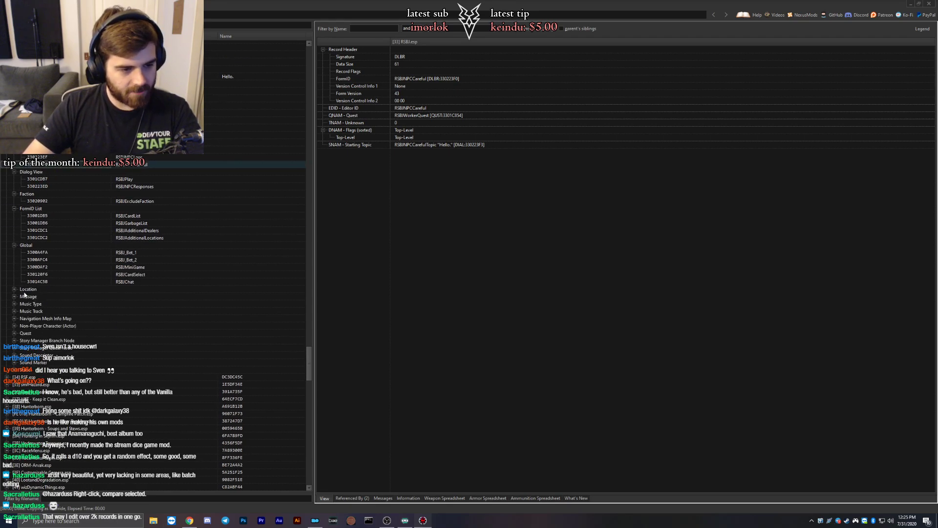
Check RSBJ.esp's Location, Message and Music Type records for conflicts.
click(14, 288)
scroll(20, 273, down, 2)
click(14, 260)
scroll(24, 266, down, 2)
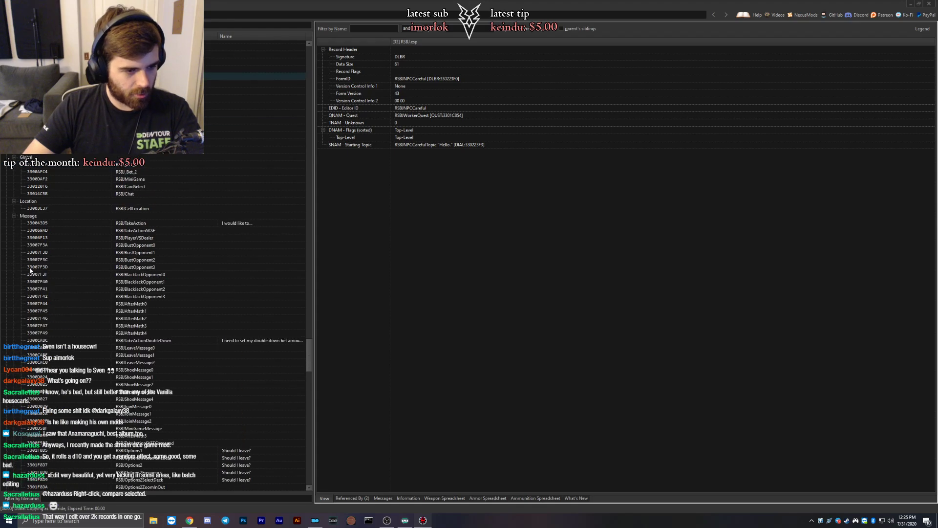
scroll(30, 269, down, 8)
click(14, 318)
scroll(16, 313, down, 1)
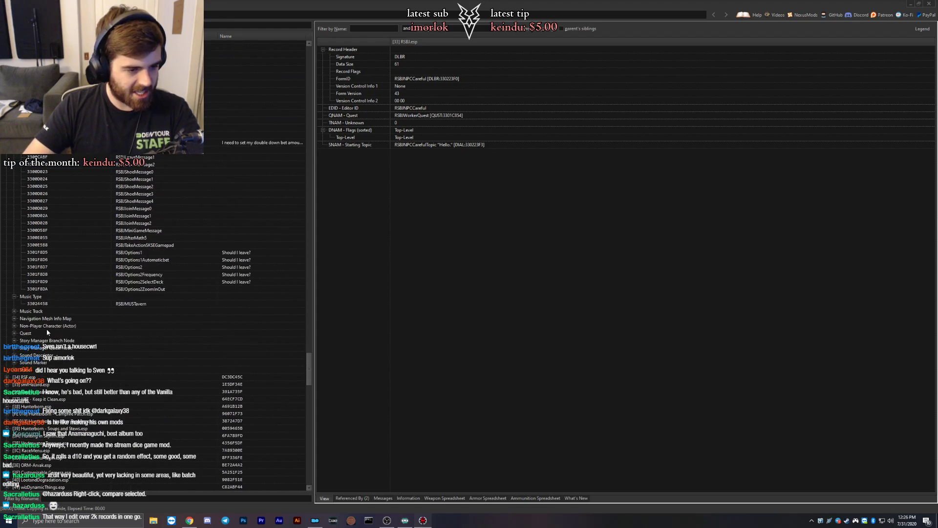
Check RSBJ.esp's Music Track, Navigation Mesh Info Map and Non-Player Character records for conflicts.
scroll(15, 293, down, 2)
click(14, 267)
scroll(28, 269, down, 1)
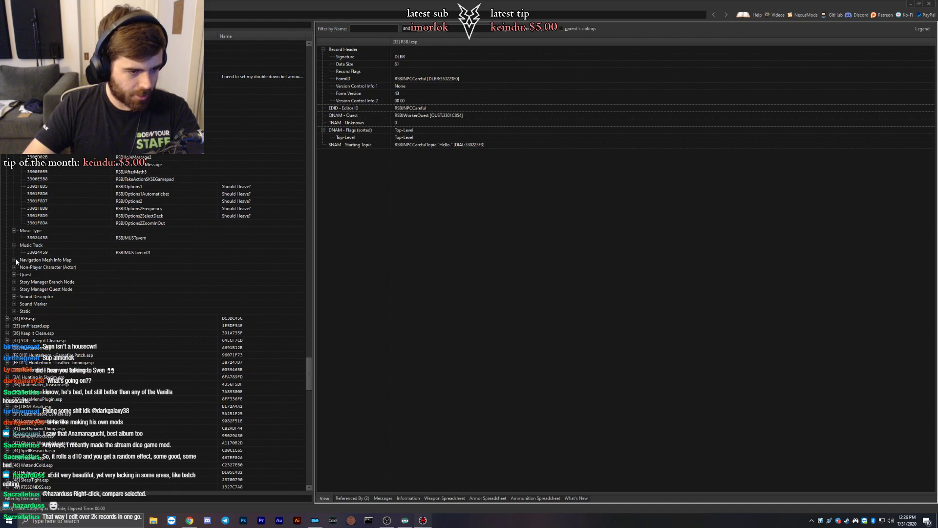
click(15, 259)
click(15, 274)
scroll(14, 273, down, 2)
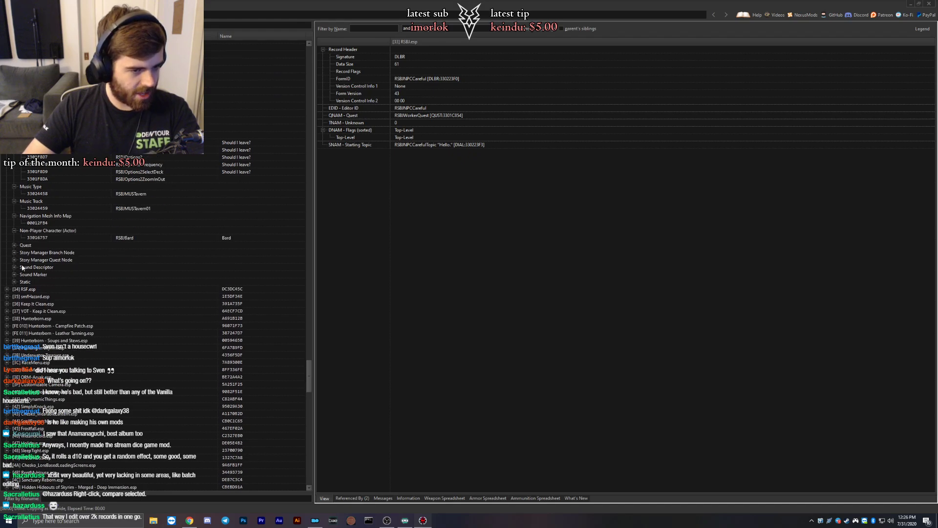
Check RSBJ.esp's Quest, Story Manager Branch Node, Story Manager Quest Node and Sound Descriptor records for conflicts.
click(14, 244)
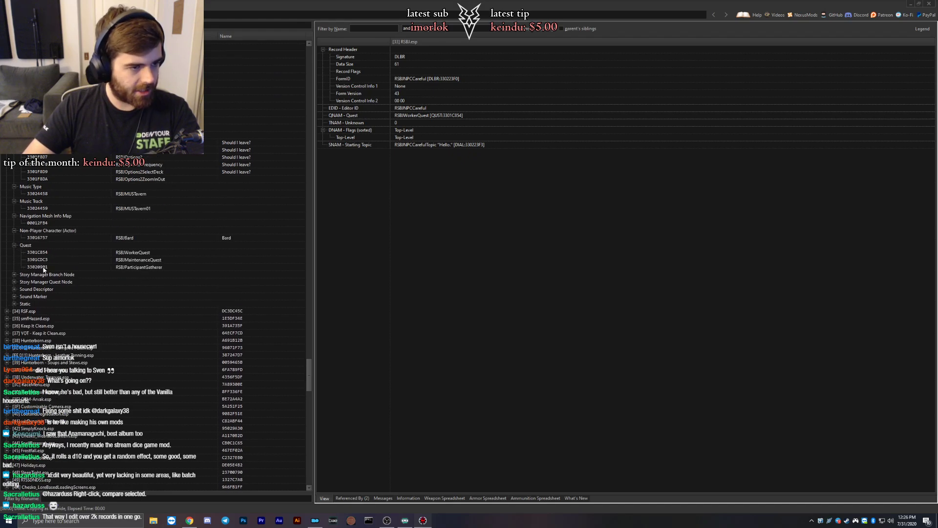
click(14, 274)
click(14, 288)
click(14, 303)
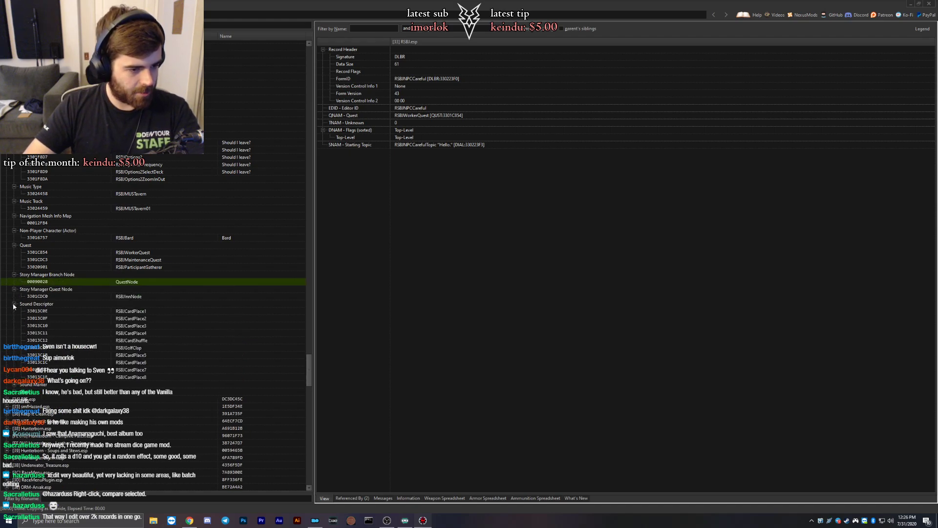
Check RSBJ.esp's Sound Marker and Static records for conflicts, through to the end of the plugin.
scroll(29, 303, down, 4)
click(14, 296)
scroll(15, 295, down, 3)
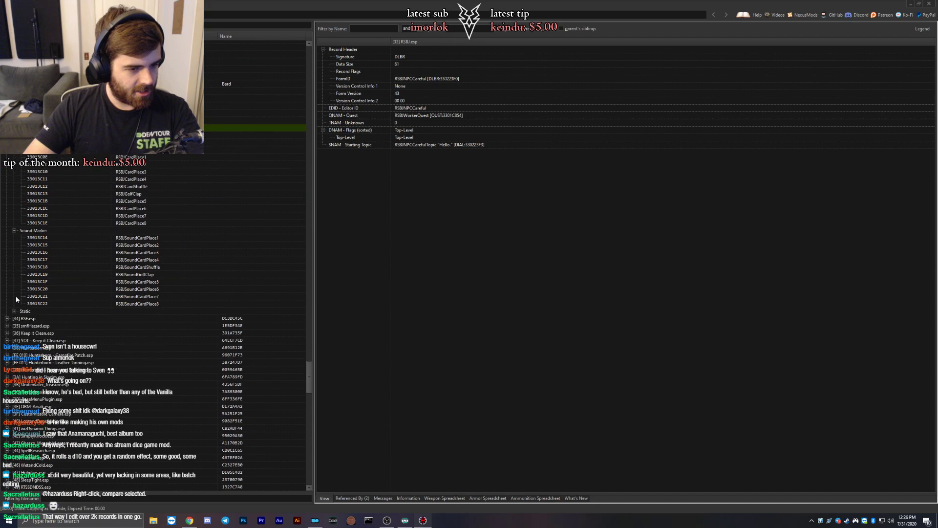
click(14, 310)
scroll(22, 305, down, 7)
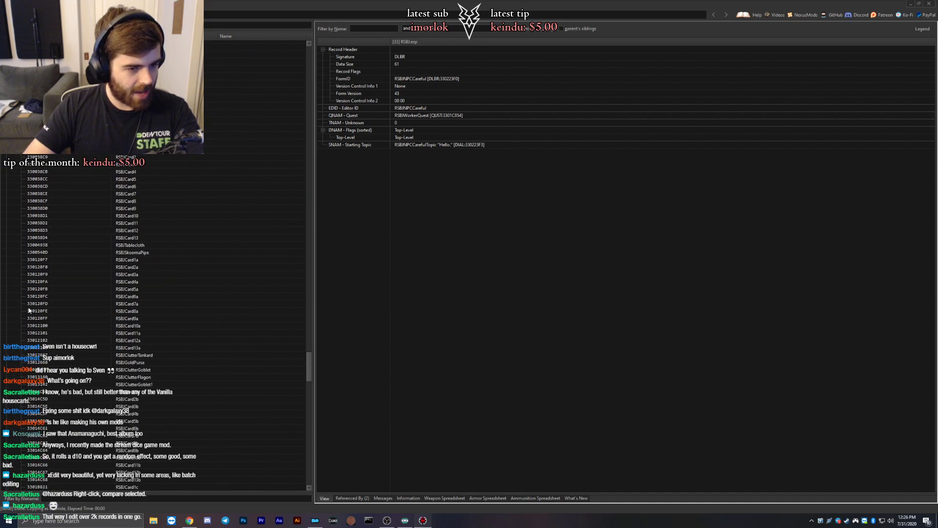
scroll(62, 293, down, 8)
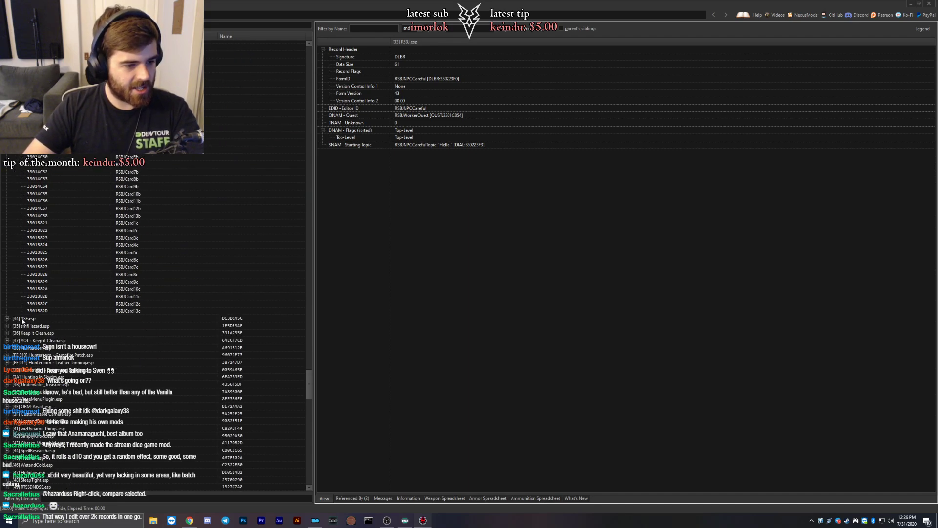
Check RSF.esp's Cell records for conflicts, covering the RSFCell Persistent and Temporary placed objects.
click(22, 320)
click(7, 318)
click(14, 333)
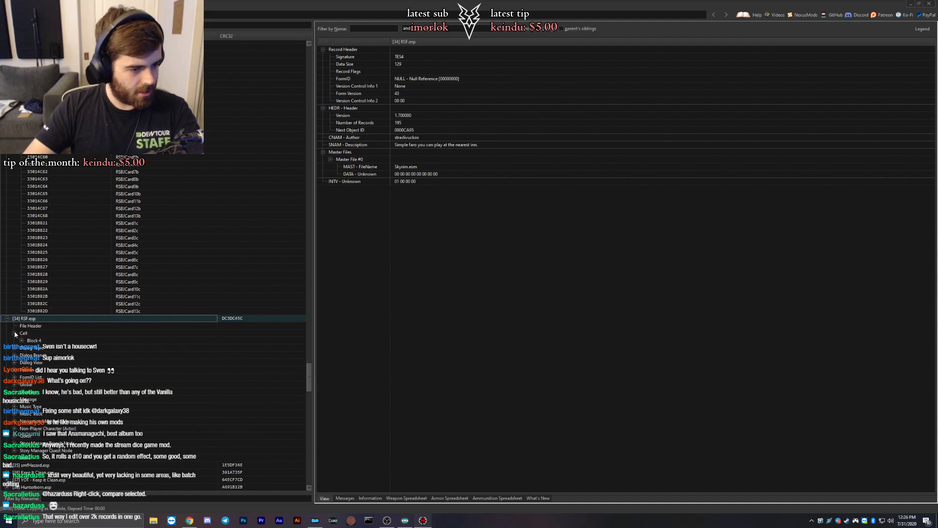
click(21, 340)
scroll(24, 337, down, 2)
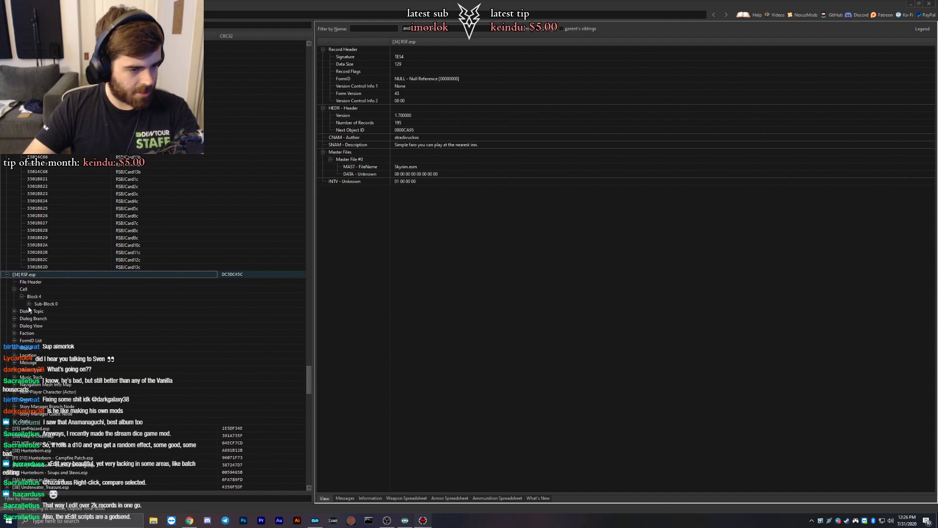
click(29, 304)
click(36, 311)
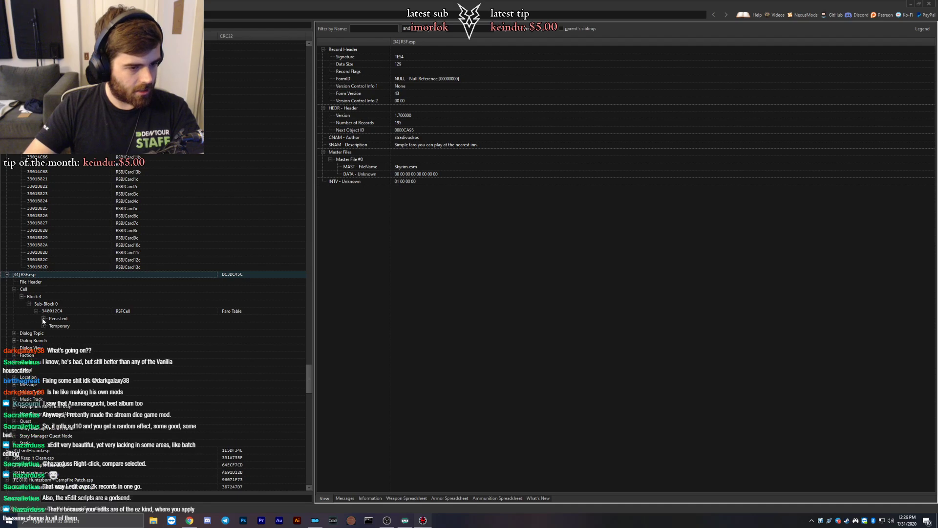
click(43, 318)
scroll(44, 332, down, 3)
click(43, 318)
scroll(42, 319, down, 6)
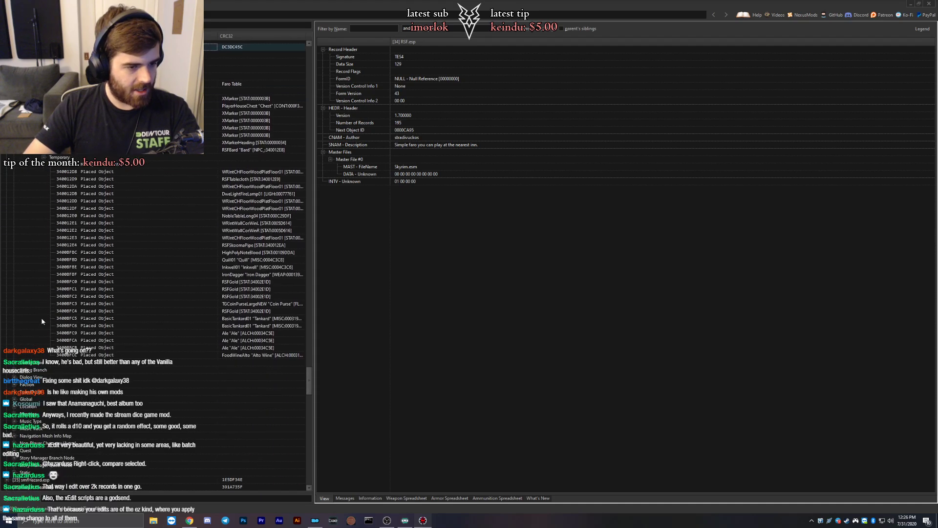
scroll(42, 321, down, 2)
Check RSF.esp's Dialog Topic records for conflicts, including the responses under the play, play-again, win and lose topics.
click(15, 319)
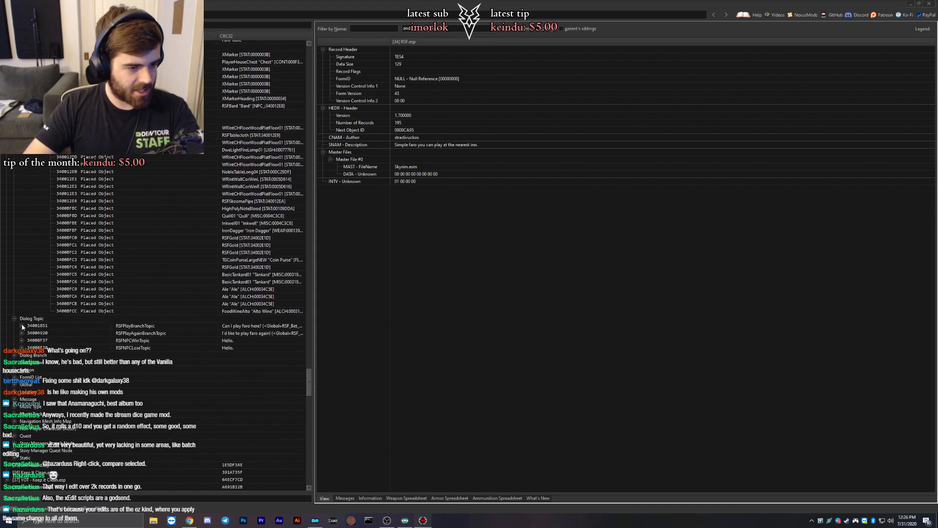
click(22, 326)
click(44, 333)
click(21, 347)
scroll(37, 351, down, 3)
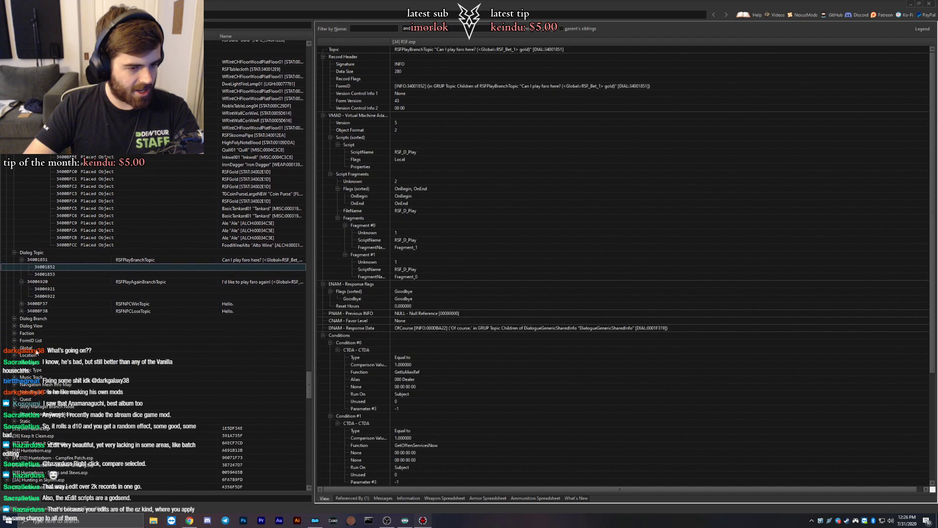
click(21, 303)
scroll(22, 308, down, 2)
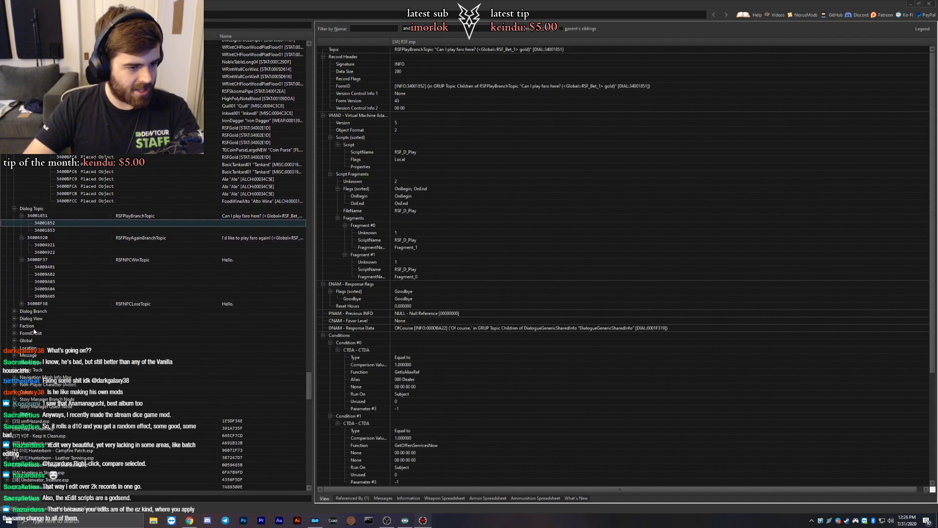
click(22, 303)
scroll(32, 327, down, 2)
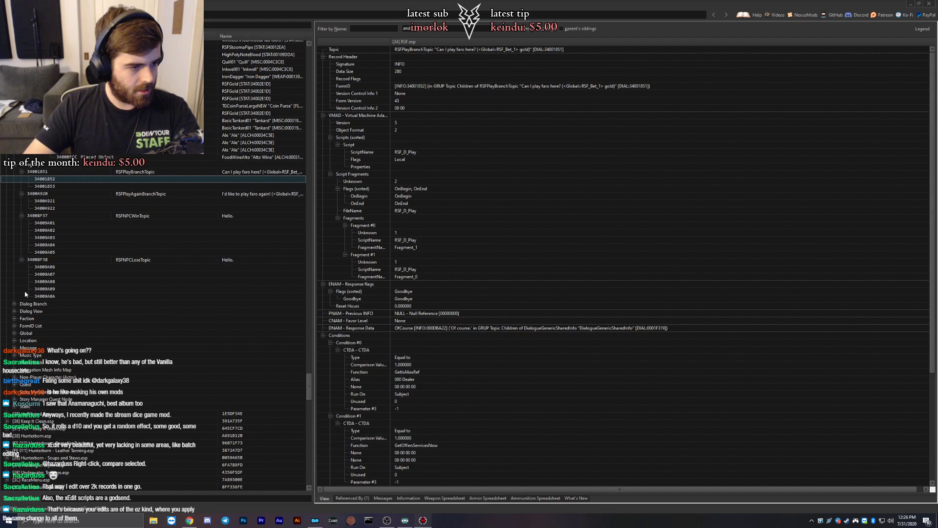
Check RSF.esp's Dialog Branch, Dialog View and Faction records for conflicts.
click(14, 303)
scroll(15, 306, down, 2)
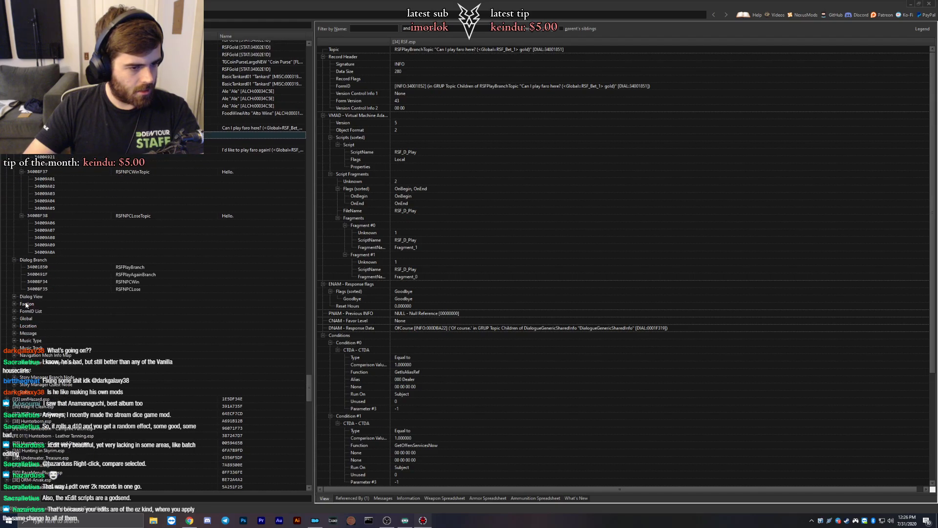
click(15, 296)
click(14, 319)
scroll(14, 303, down, 2)
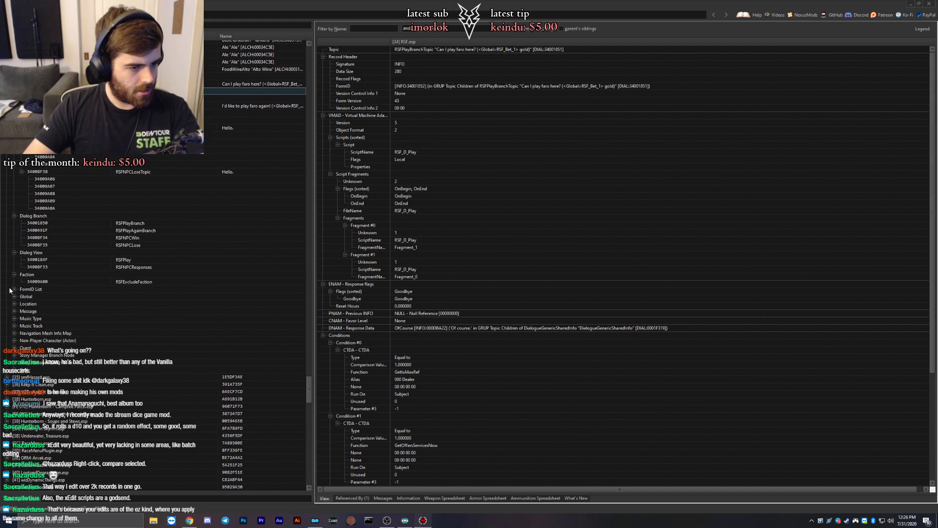
Check RSF.esp's FormID List and Global records for conflicts.
click(14, 288)
scroll(15, 293, down, 3)
click(14, 289)
scroll(15, 298, down, 5)
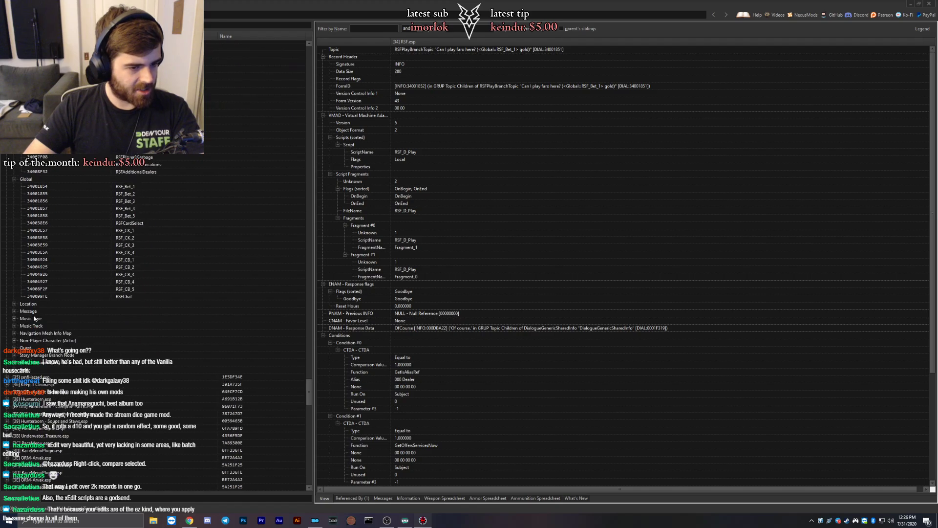
Check RSF.esp's Location, Message and Music Type records for conflicts.
click(14, 303)
click(14, 318)
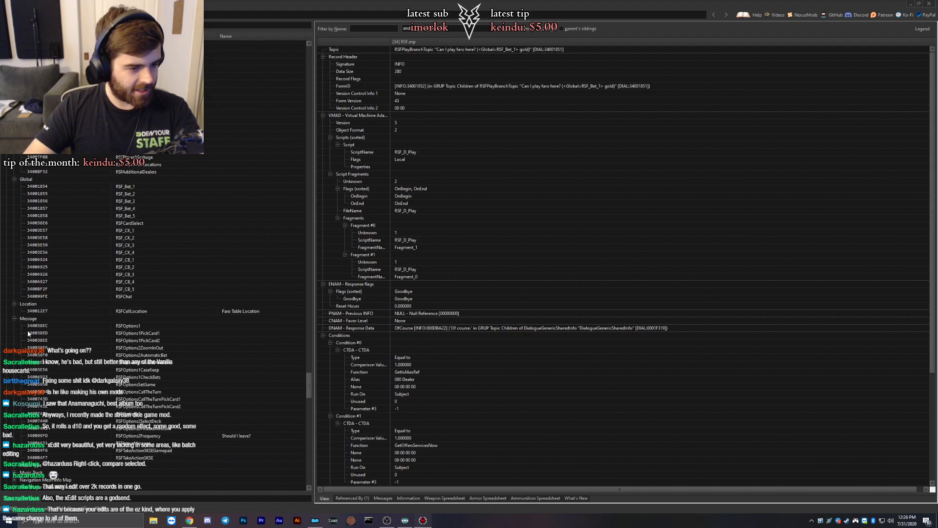
scroll(24, 330, down, 5)
click(14, 355)
click(14, 369)
scroll(15, 361, down, 4)
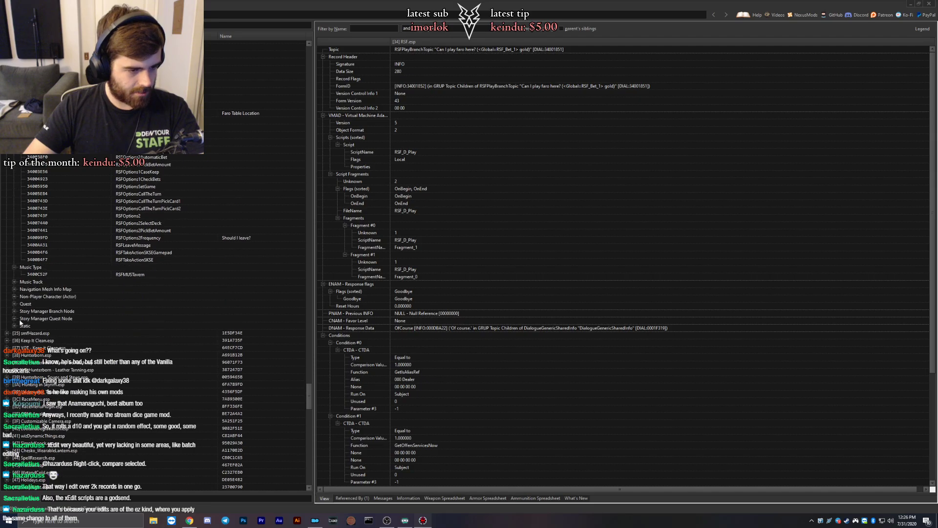
Check RSF.esp's Music Track, Navigation Mesh Info Map, Non-Player Character and Quest records for conflicts.
click(14, 296)
scroll(21, 298, down, 2)
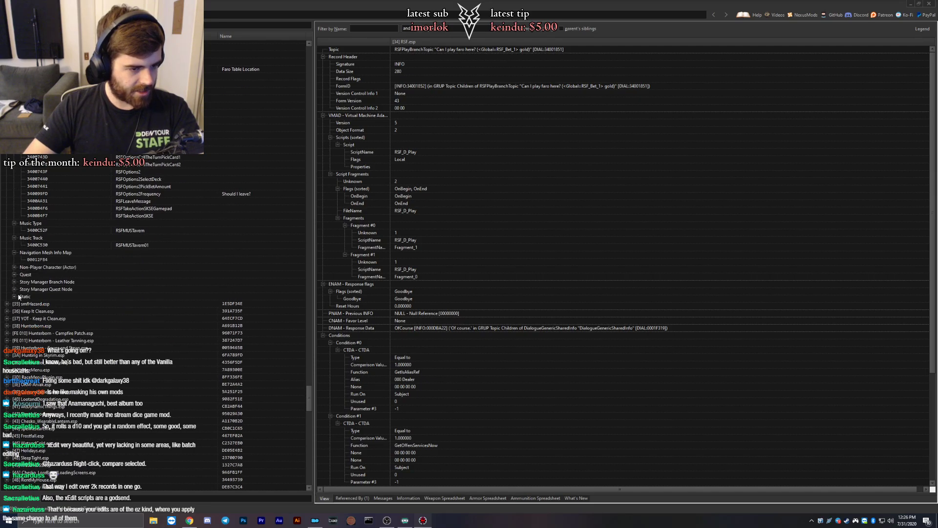
click(14, 267)
click(14, 282)
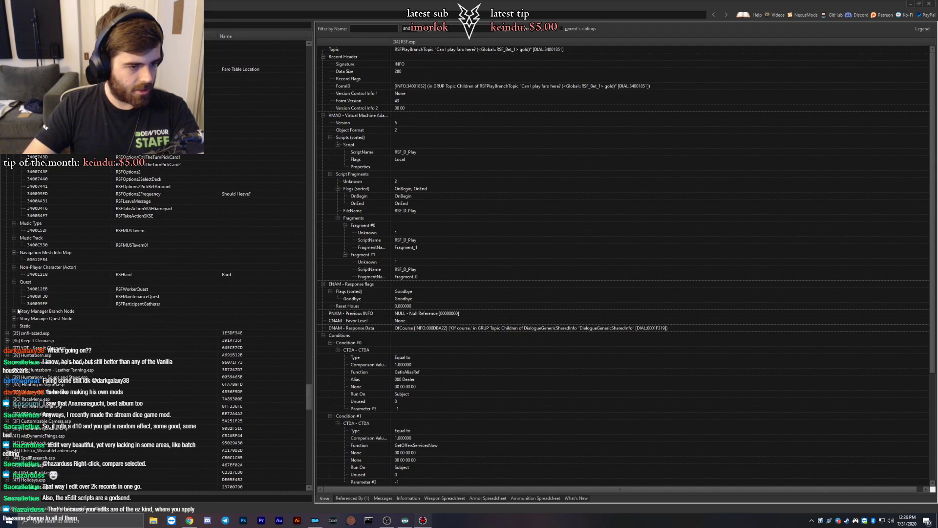
Check RSF.esp's Story Manager nodes and compare the QuestNode override across the plugins that edit it.
click(14, 311)
click(14, 326)
scroll(21, 326, down, 3)
click(60, 254)
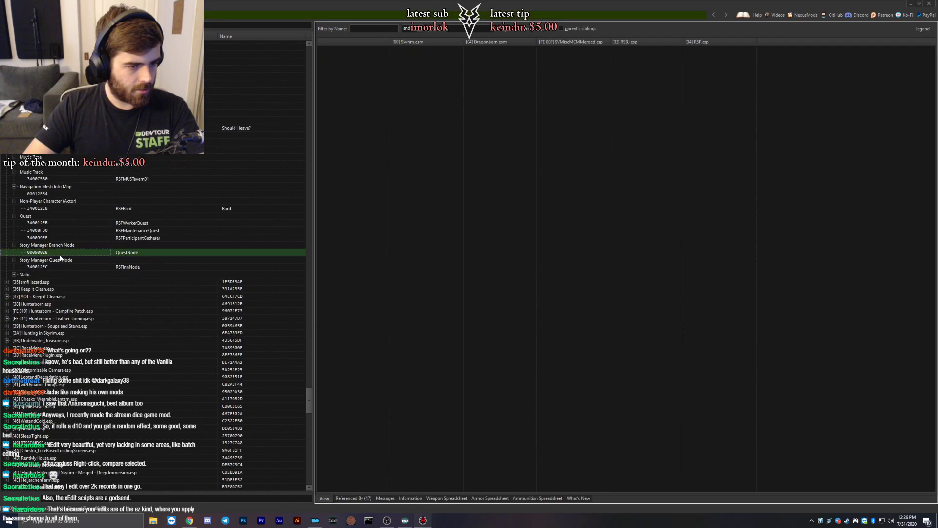
right_click(573, 267)
click(92, 275)
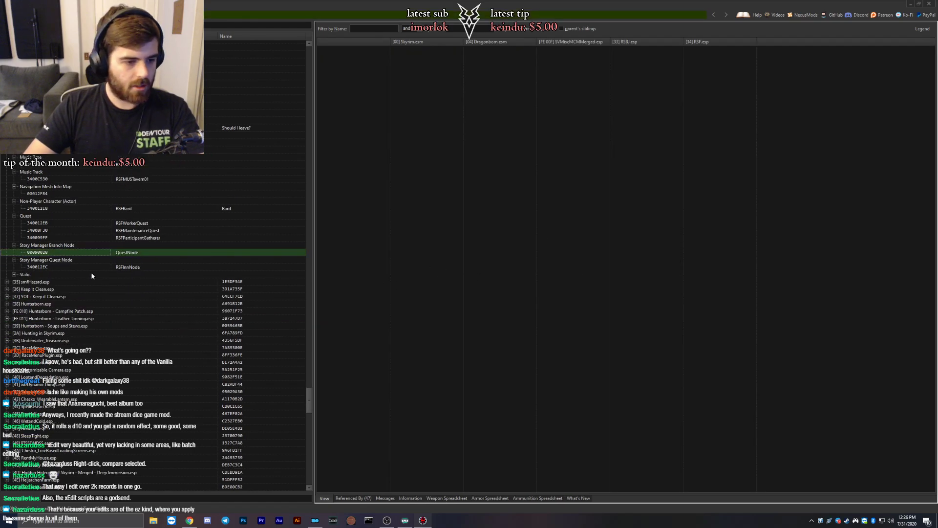
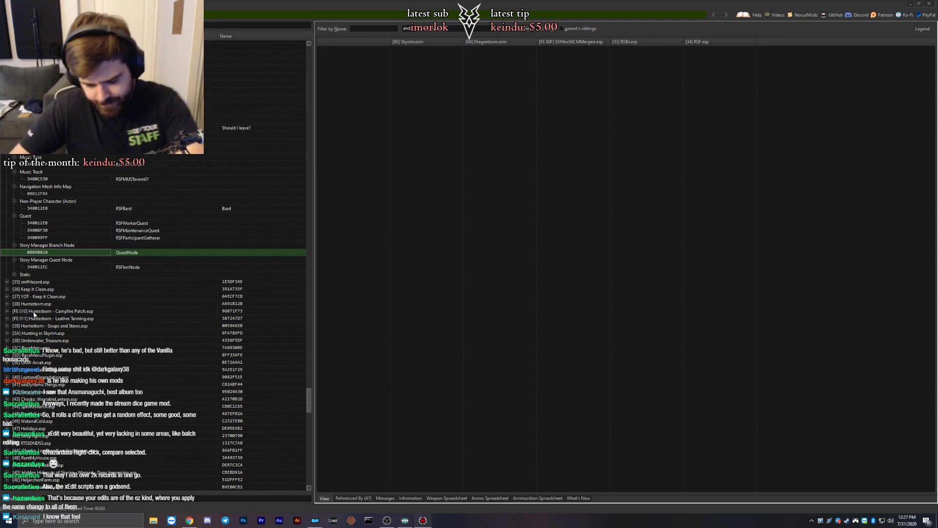
Check RSF.esp's Static records for conflicts, through to the end of the plugin.
double_click(19, 275)
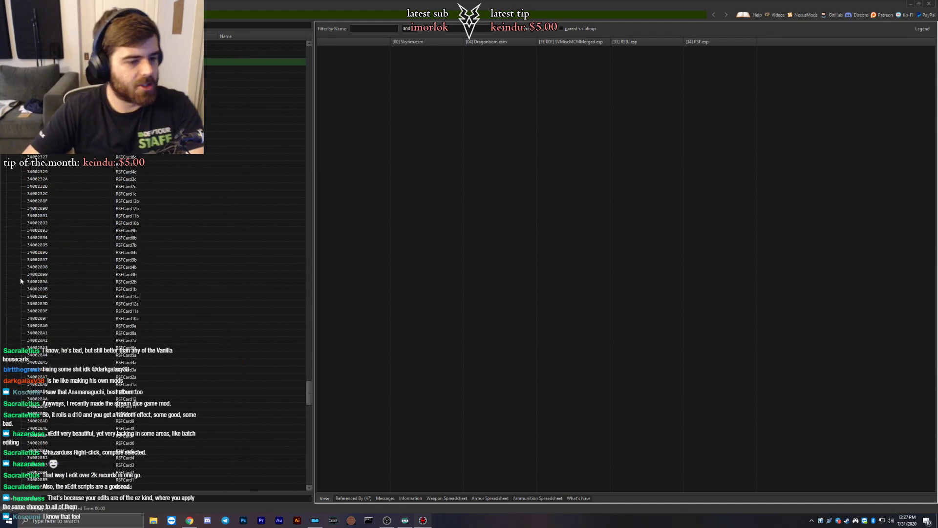
scroll(53, 265, down, 10)
scroll(69, 276, down, 1)
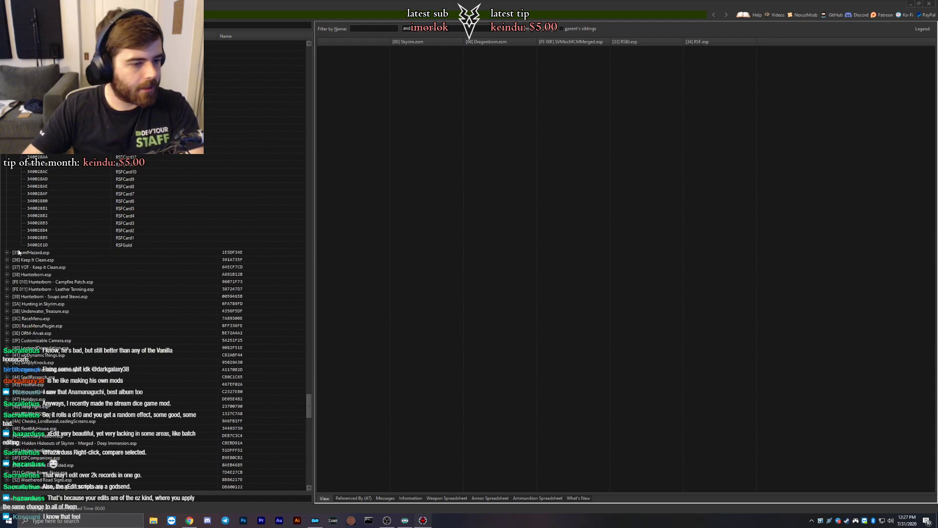
Check smfHazard.esp's Activator and Book records for conflicts, examining each Activator entry.
click(7, 252)
click(14, 267)
click(61, 274)
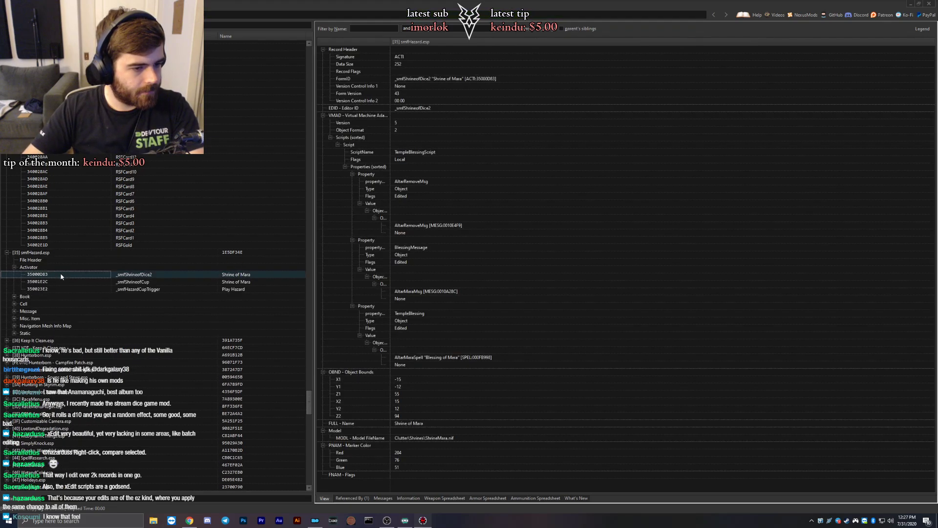
key(Down)
key(Down)
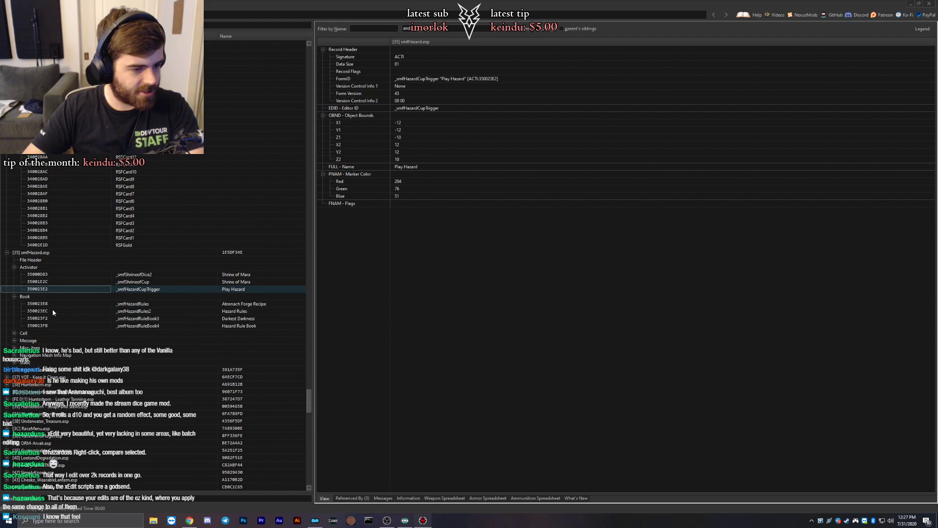
click(15, 297)
scroll(41, 312, down, 5)
Check the Persistent and Temporary placed objects of The Bee and Barb in smfHazard.esp's Cell Block 1.
click(14, 223)
click(21, 230)
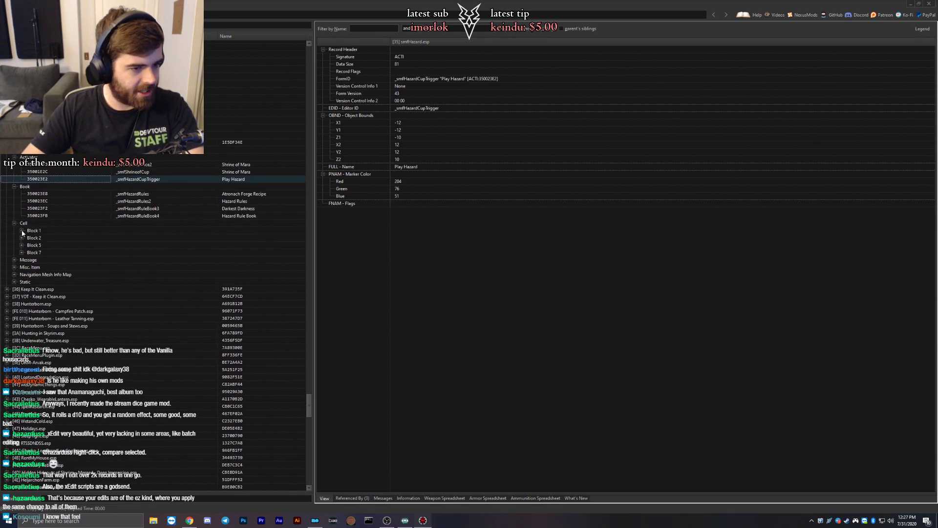
click(29, 237)
click(36, 245)
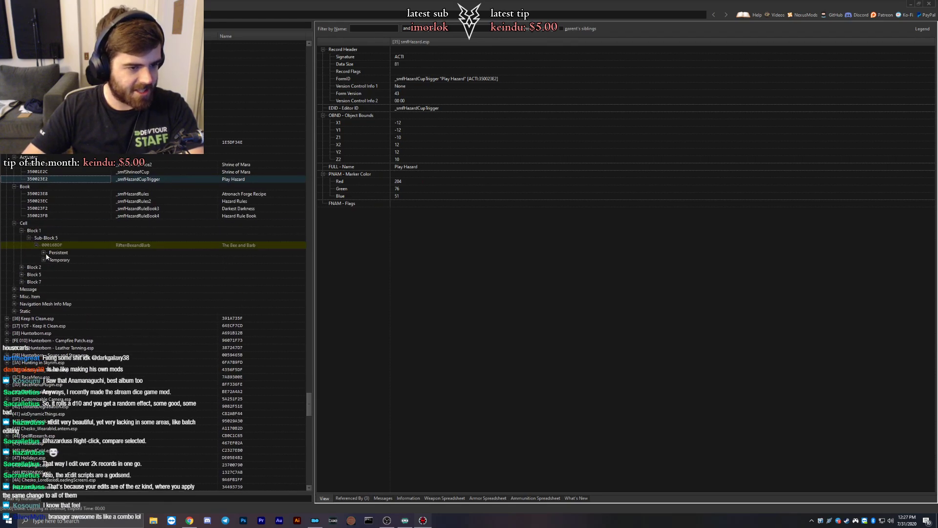
click(43, 252)
scroll(54, 268, down, 4)
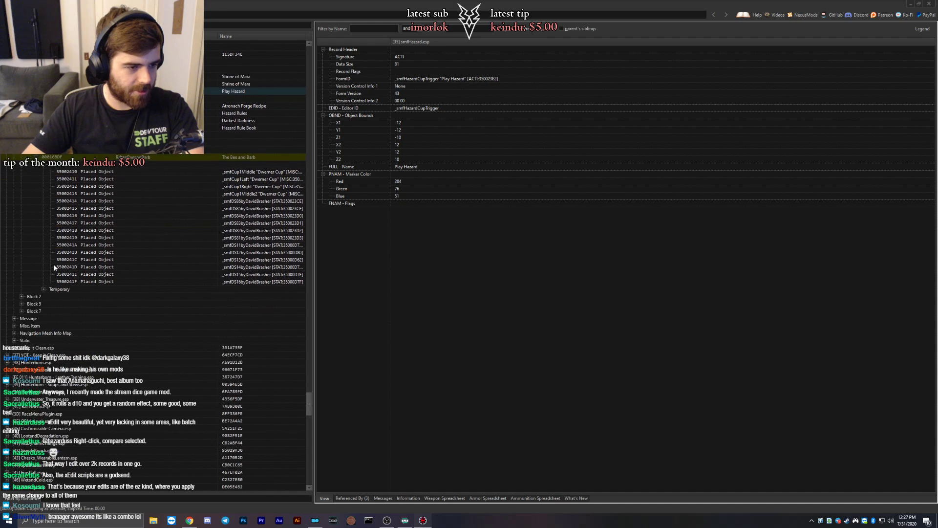
click(44, 289)
scroll(52, 307, down, 2)
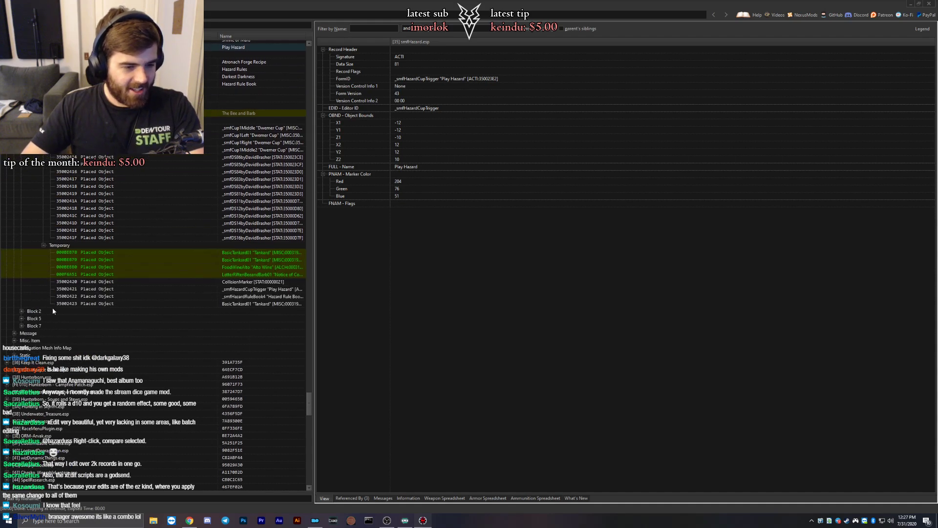
Check the Persistent and Temporary placed objects of the Casino5 cell in smfHazard.esp's Cell Block 2.
click(22, 310)
click(29, 318)
scroll(36, 323, down, 3)
click(36, 259)
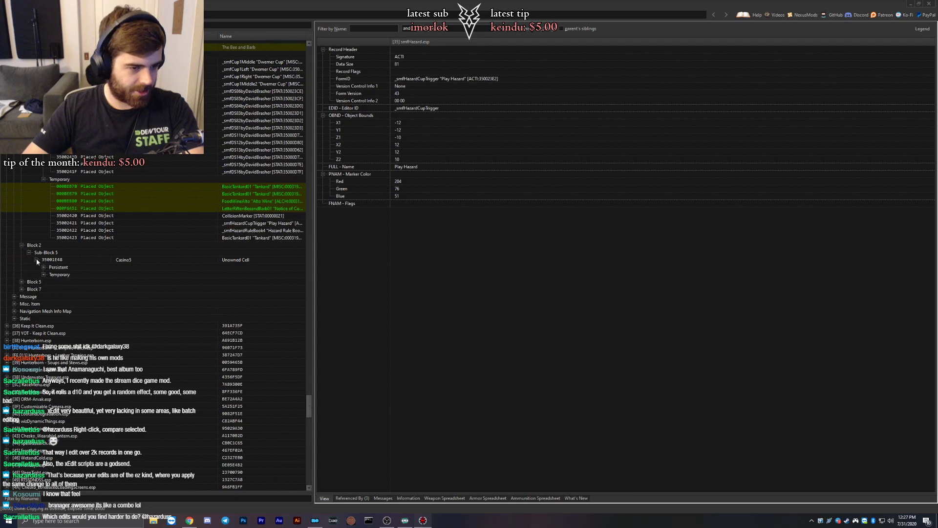
scroll(37, 259, down, 2)
click(43, 222)
scroll(57, 250, down, 11)
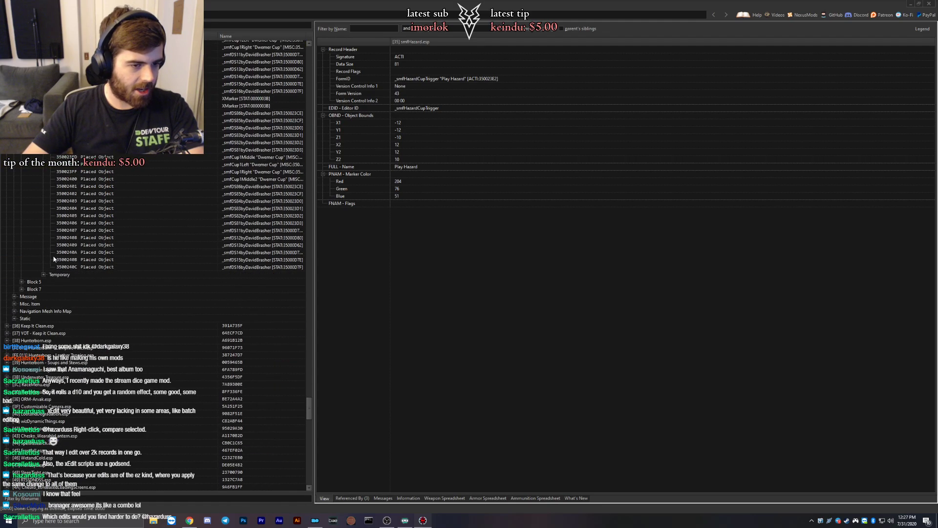
click(43, 274)
Check the cells in smfHazard.esp's Blocks 5 and 7, comparing the UnownedCell override with Skyrim.esm.
click(21, 252)
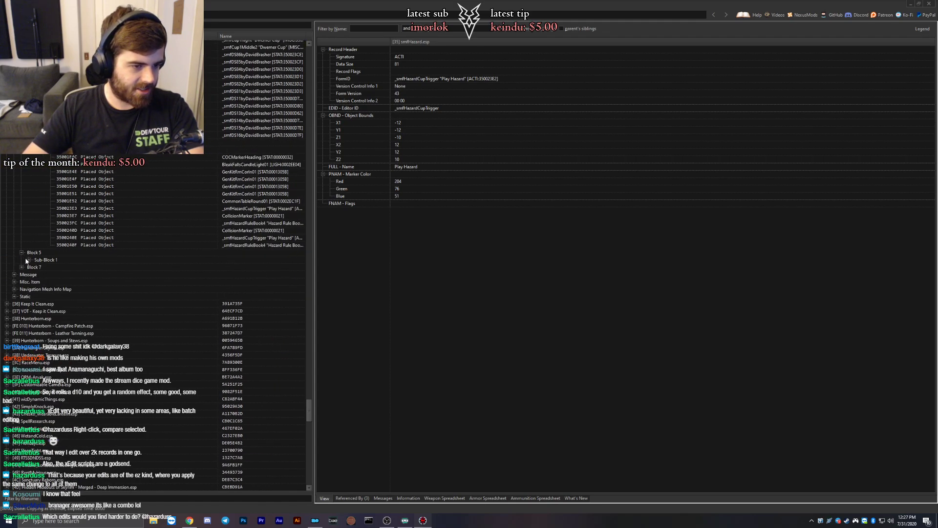
click(28, 260)
click(22, 274)
click(29, 282)
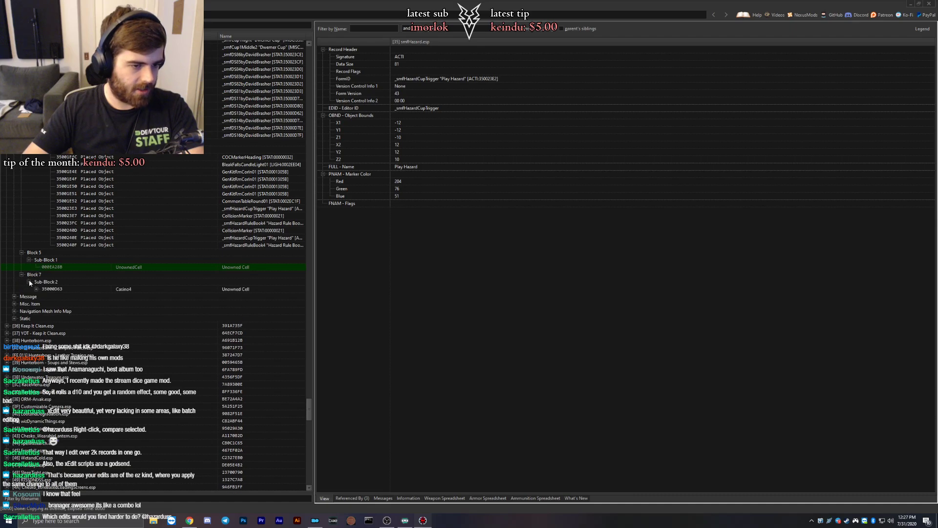
click(36, 289)
click(41, 289)
click(76, 267)
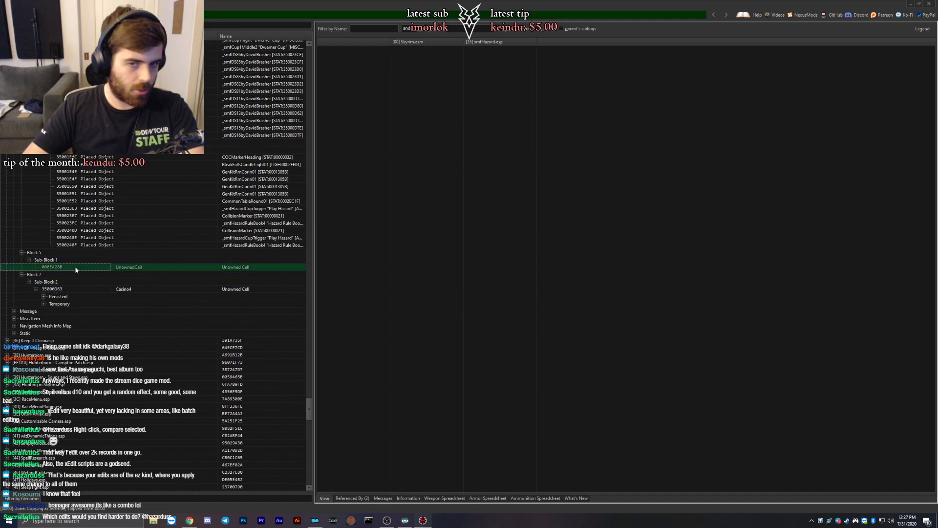
Reveal the hidden rows in the UnownedCell comparison and check the Casino4 cell's Persistent and Temporary records.
click(43, 296)
scroll(44, 302, down, 5)
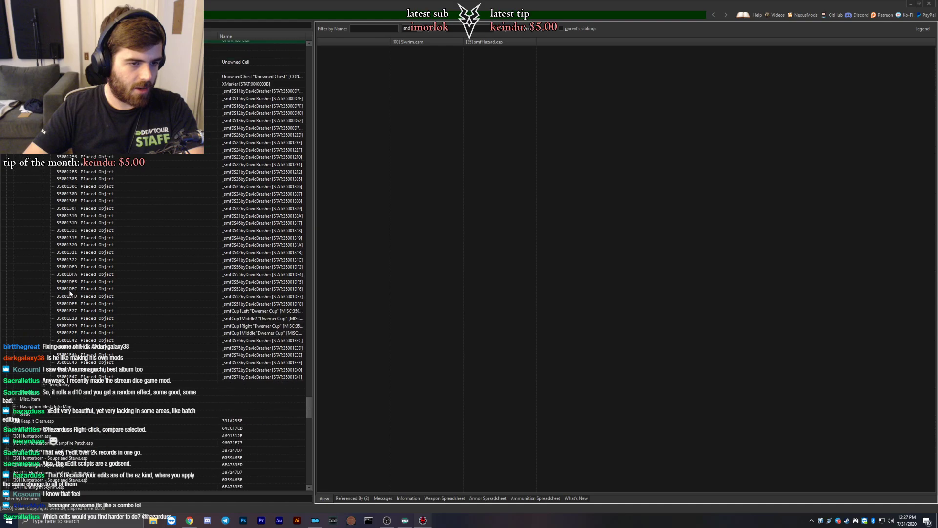
right_click(442, 180)
click(452, 184)
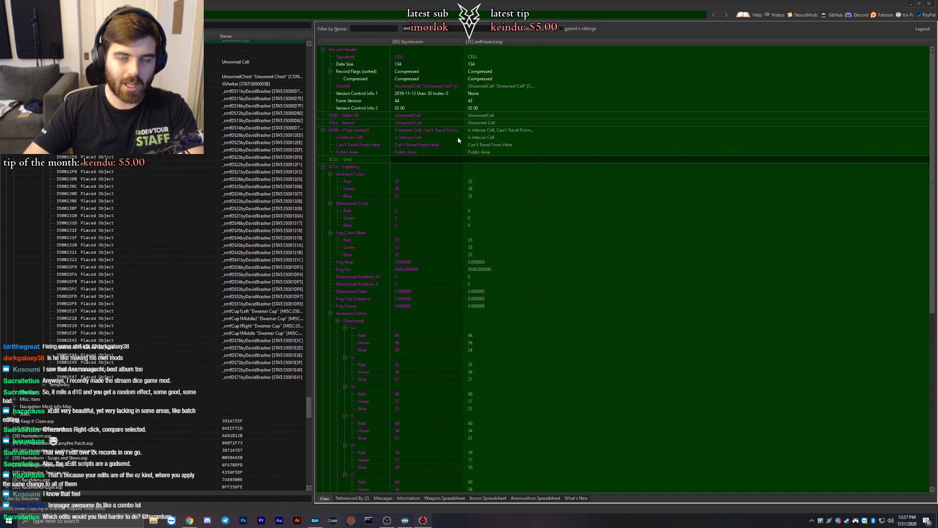
scroll(157, 253, down, 7)
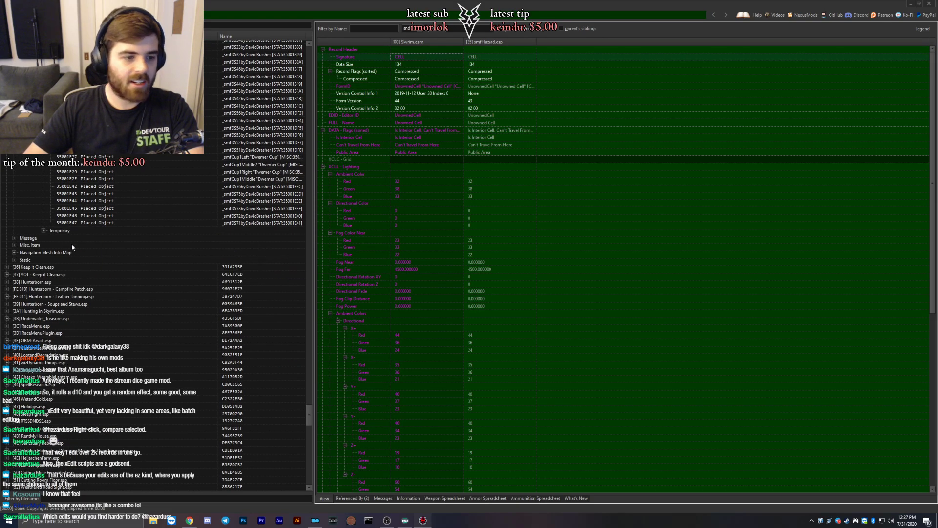
click(44, 230)
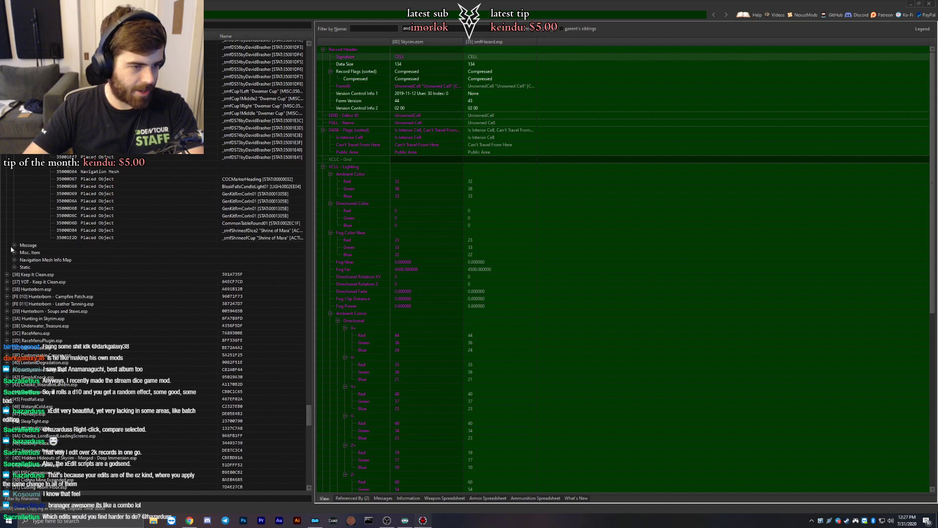
Check the Message, Misc. Item, Navigation Mesh Info Map and Static records of smfHazard.esp.
click(14, 245)
click(14, 267)
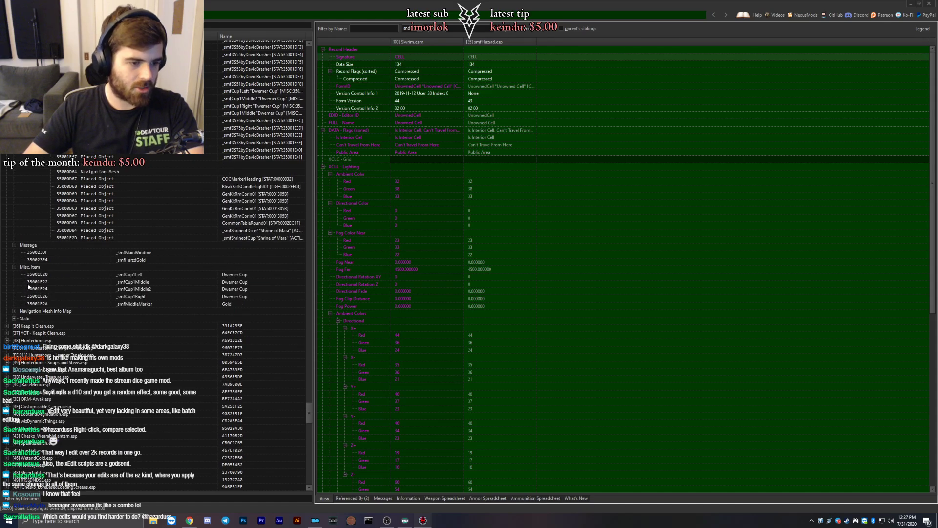
click(15, 267)
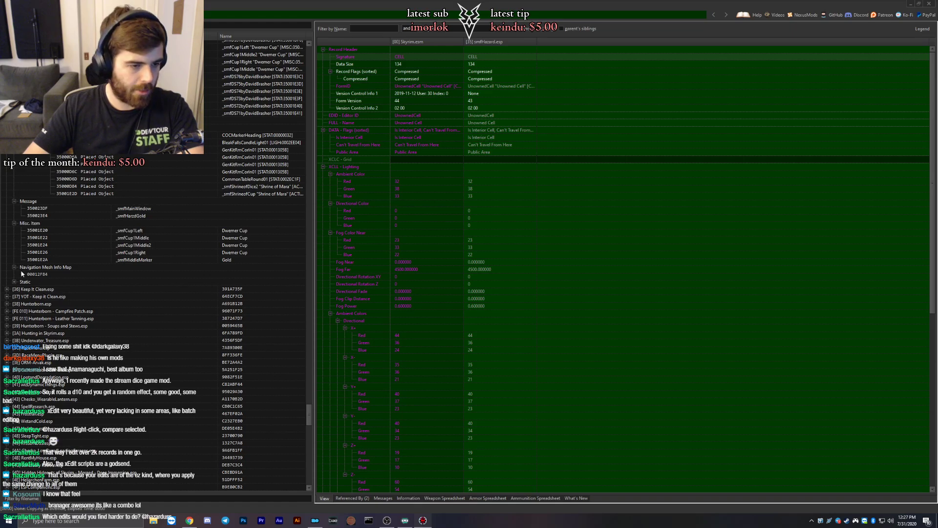
click(14, 282)
scroll(45, 289, down, 7)
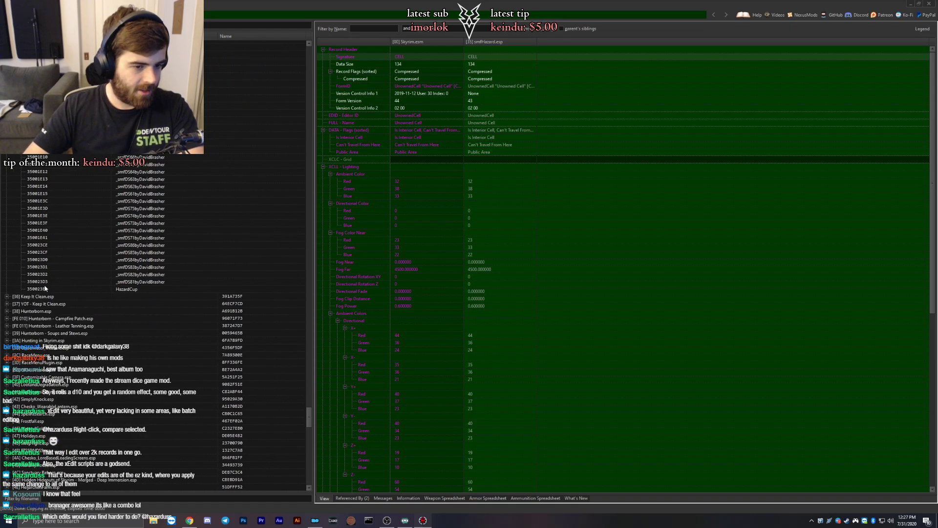
Expand Keep It Clean.esp and check its Activator records.
click(7, 296)
scroll(34, 285, down, 3)
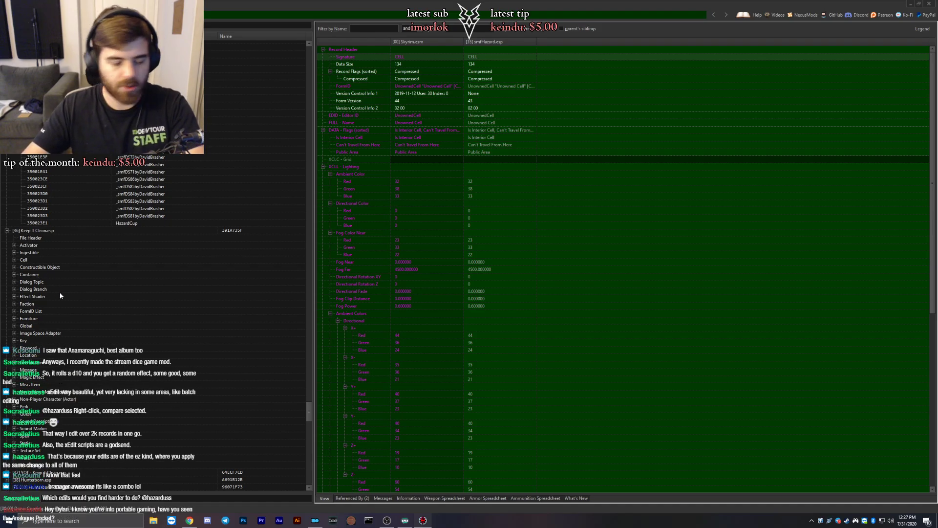
click(14, 245)
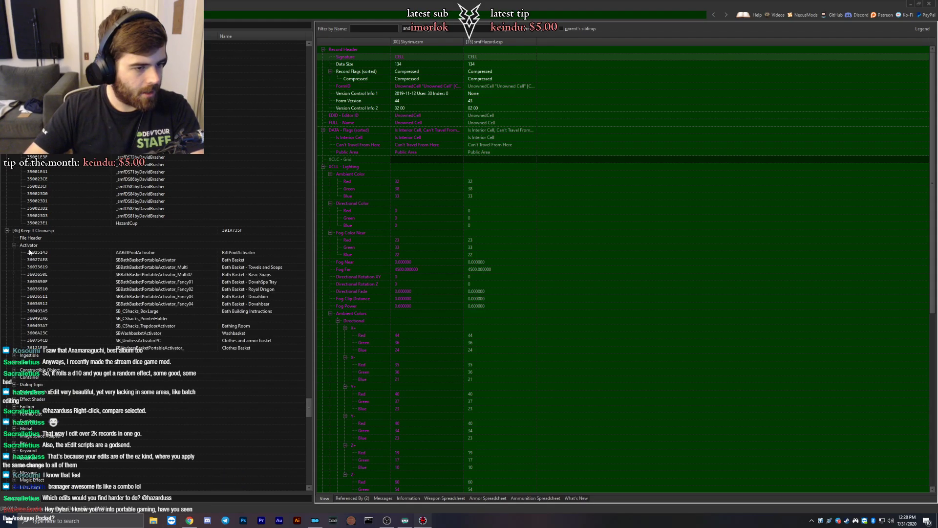
scroll(48, 242, down, 5)
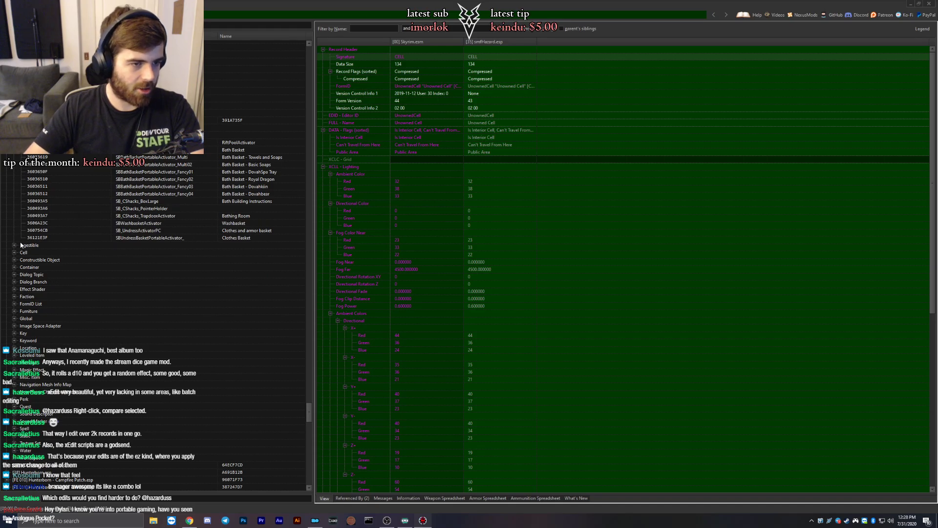
Check the Ingestible records of Keep It Clean.esp and list the sub-blocks in its Cell Block 0.
click(15, 245)
scroll(78, 270, down, 2)
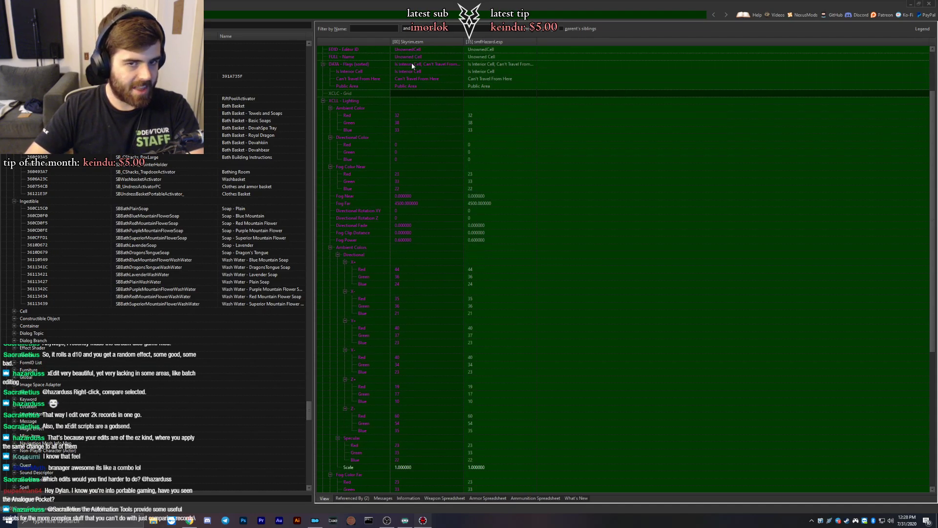
scroll(34, 251, down, 2)
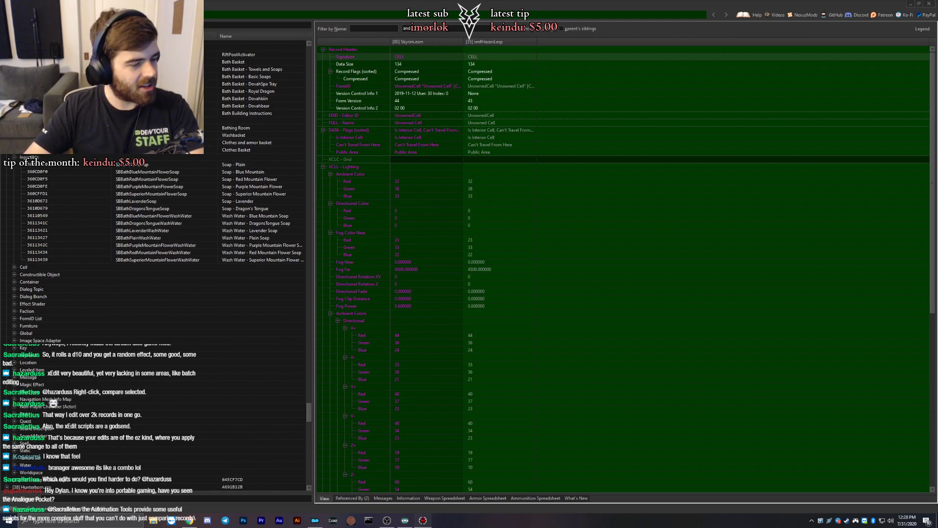
click(14, 268)
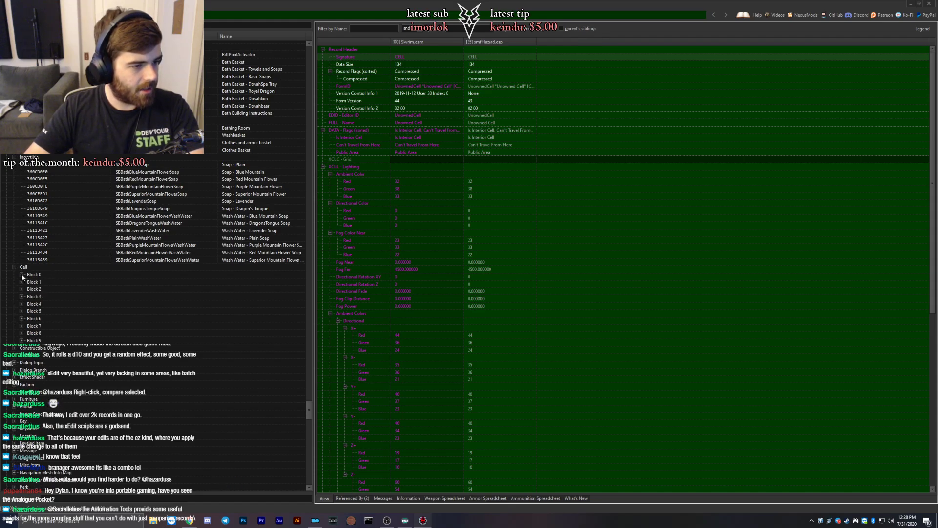
click(22, 275)
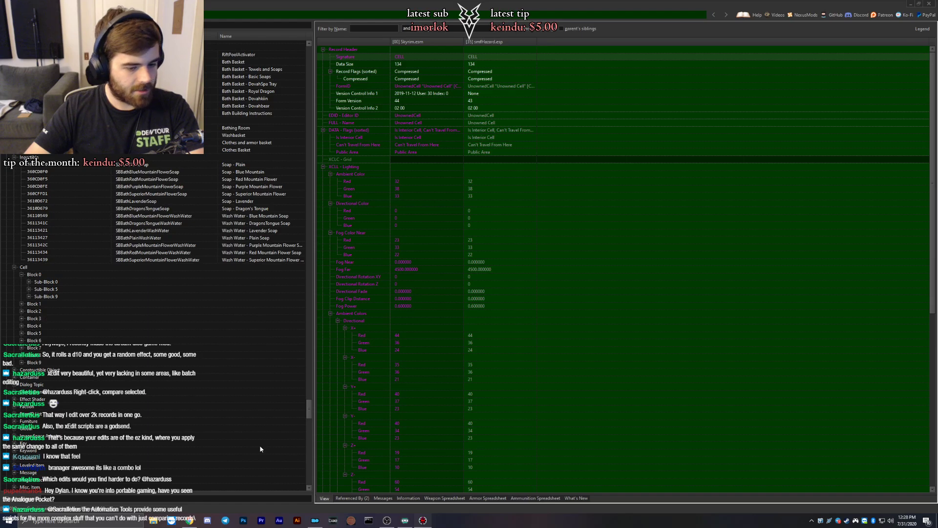
Switch to a new Google Chrome window and search the web for "analog pocket".
right_click(189, 519)
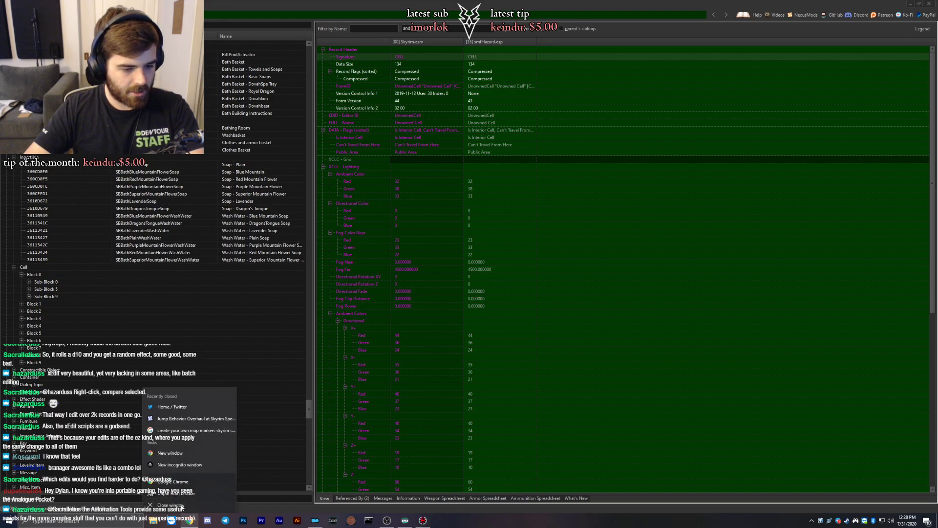
click(165, 453)
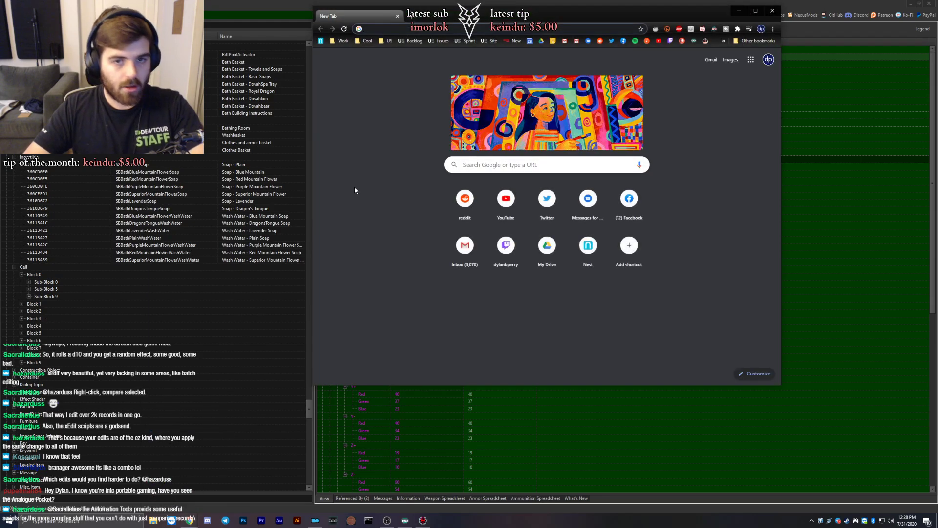
text(analo)
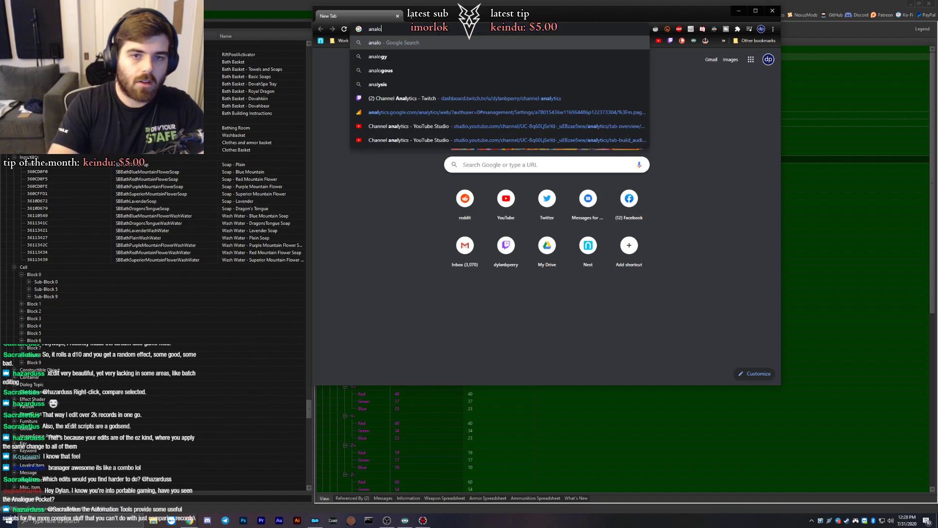
text(gy)
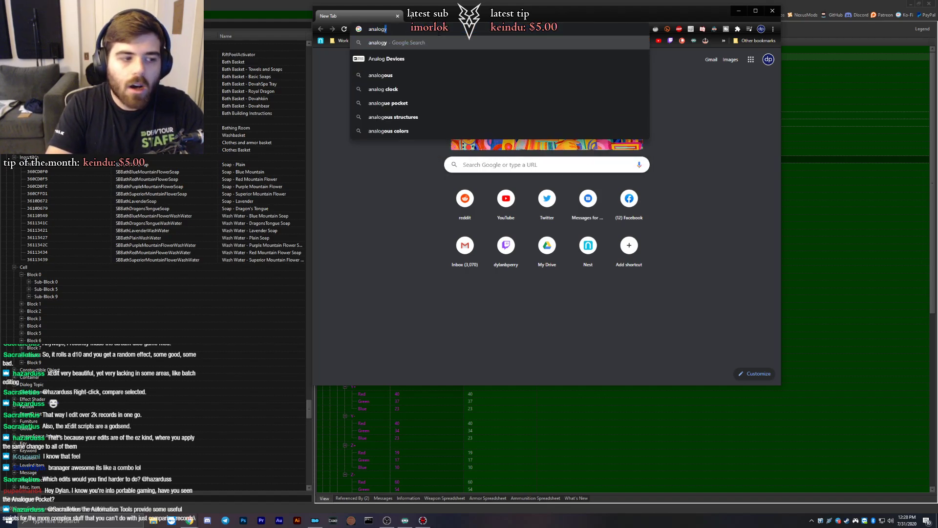
key(BackSpace)
text(pocket)
key(Return)
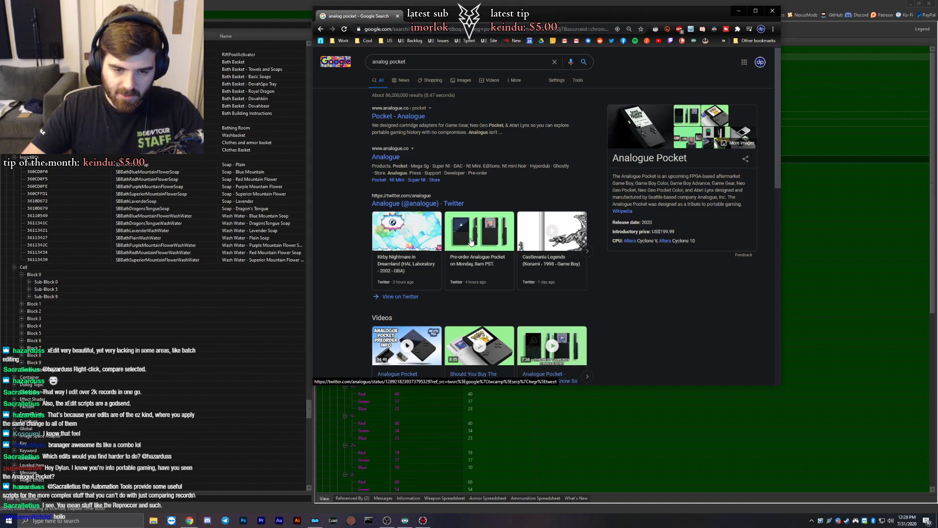
Open the Pocket - Analogue result in a background tab and examine enlarged previews of the first image results.
middle_click(398, 117)
click(461, 80)
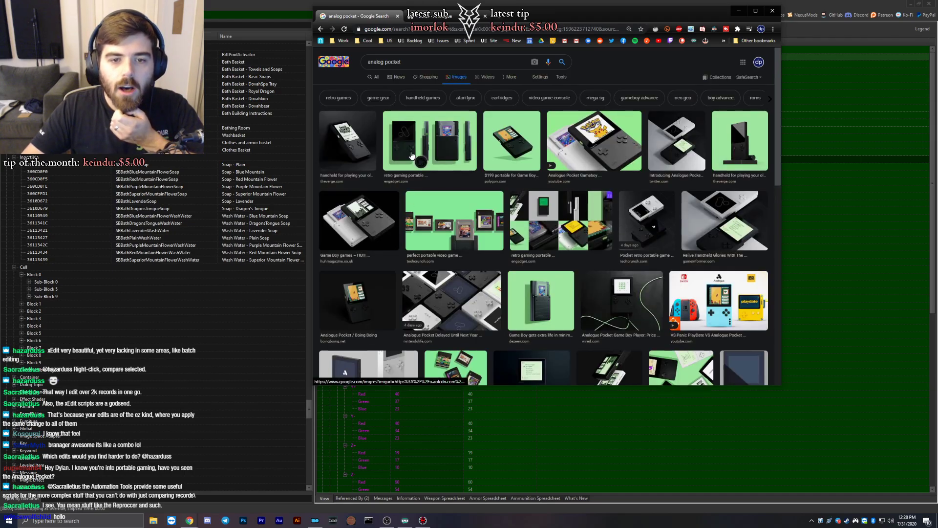
mouse_move(421, 162)
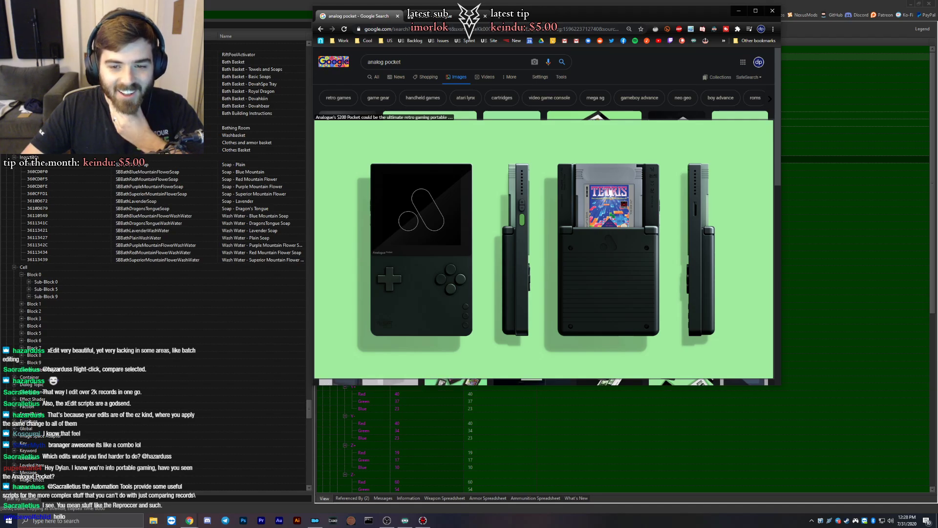
mouse_move(356, 174)
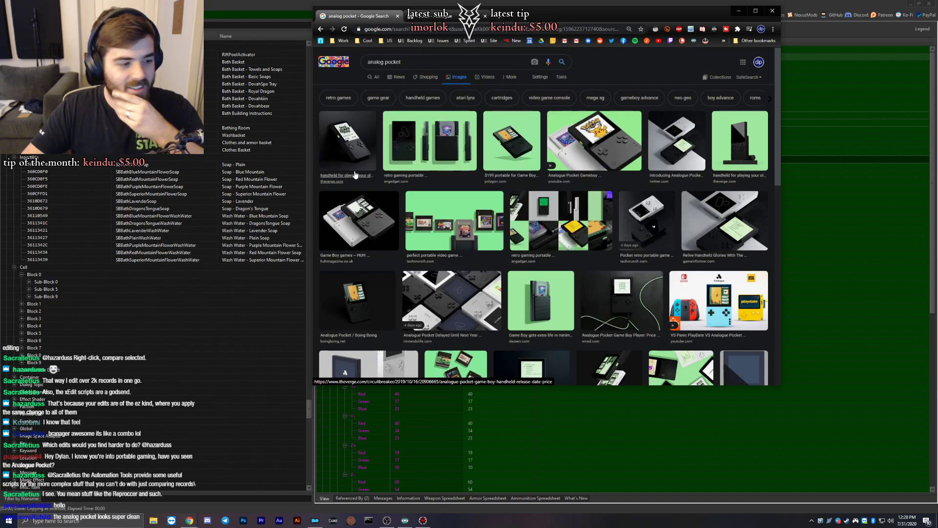
mouse_move(626, 140)
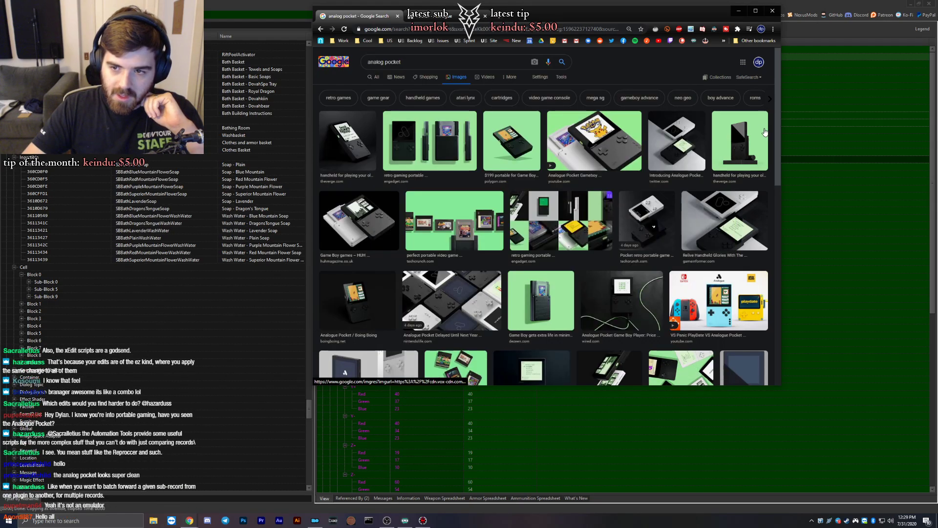
mouse_move(733, 238)
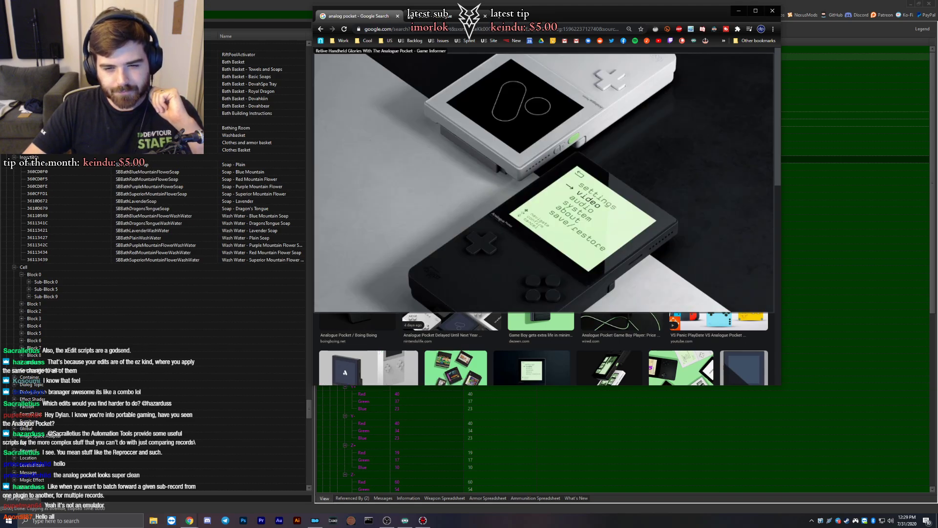
mouse_move(475, 289)
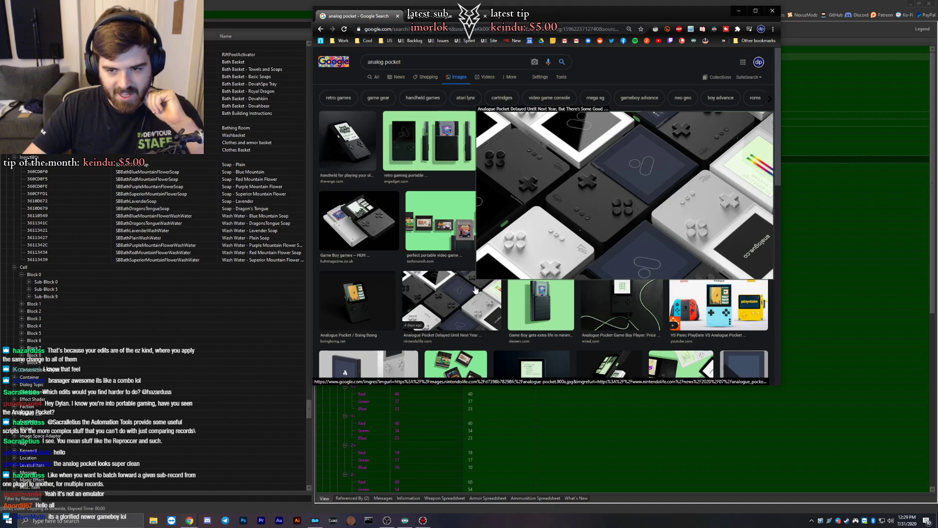
scroll(476, 289, down, 1)
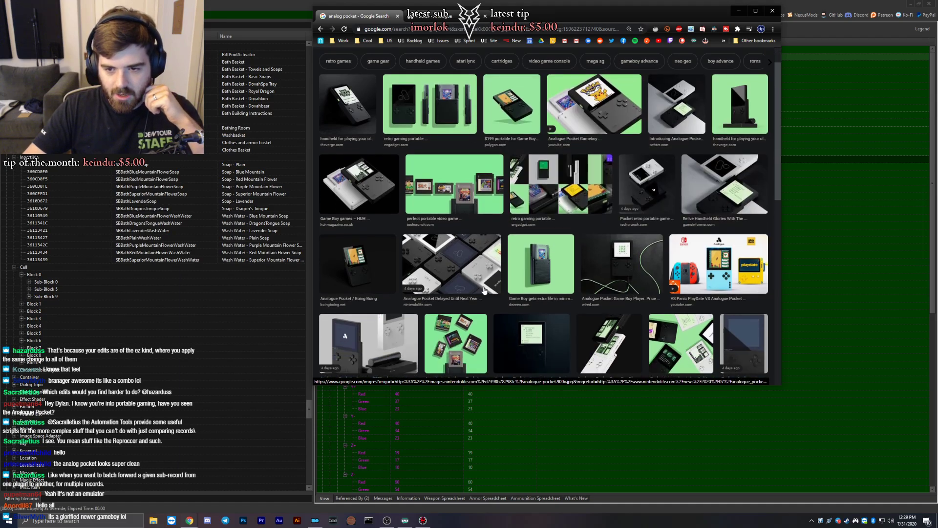
mouse_move(541, 267)
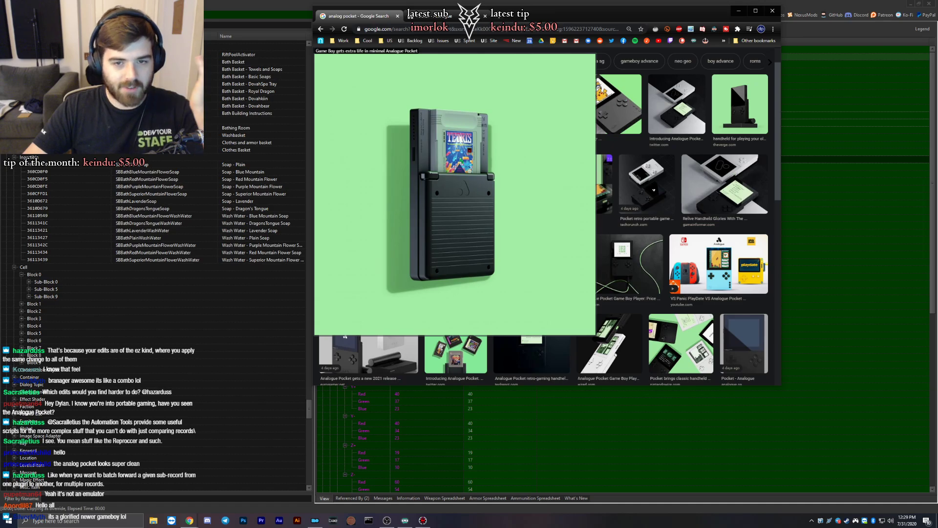
Look through the further Analogue Pocket images, including the dock and cartridges, and switch to the Analogue product page.
scroll(346, 233, down, 3)
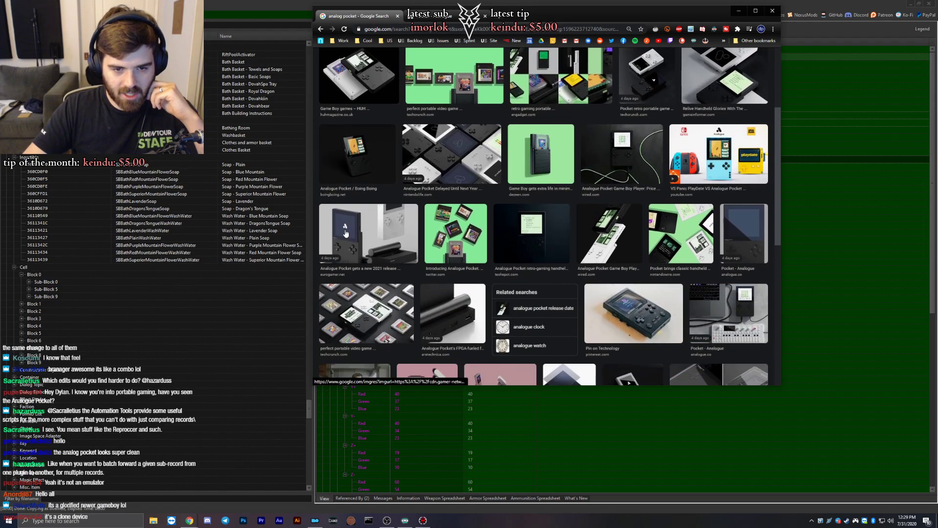
mouse_move(366, 312)
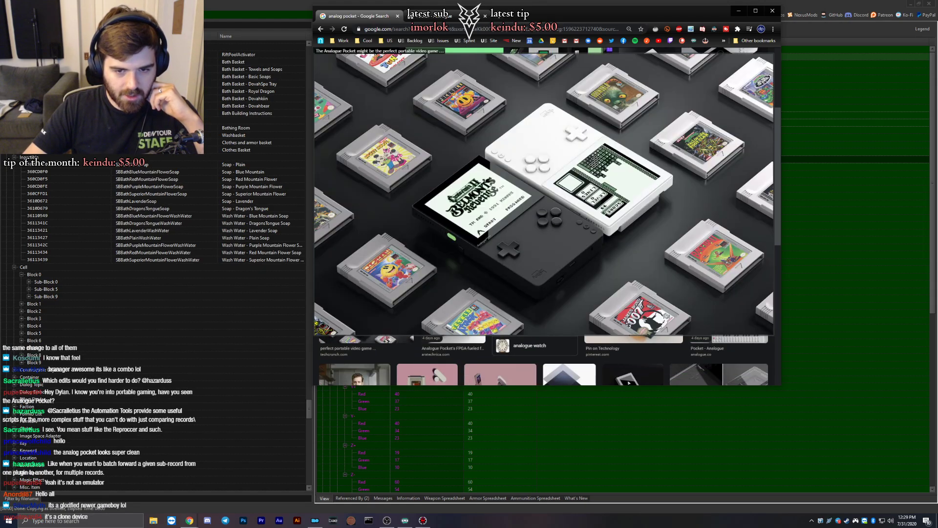
mouse_move(425, 312)
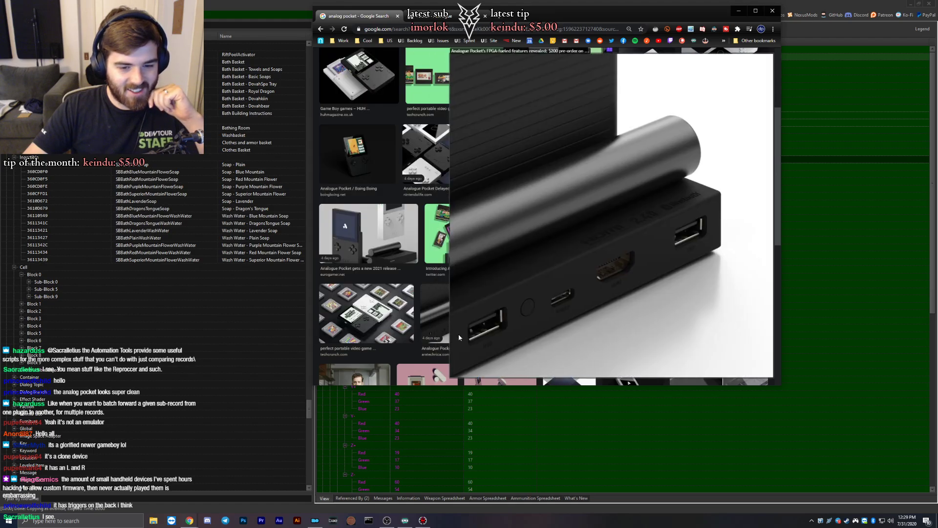
scroll(431, 338, down, 1)
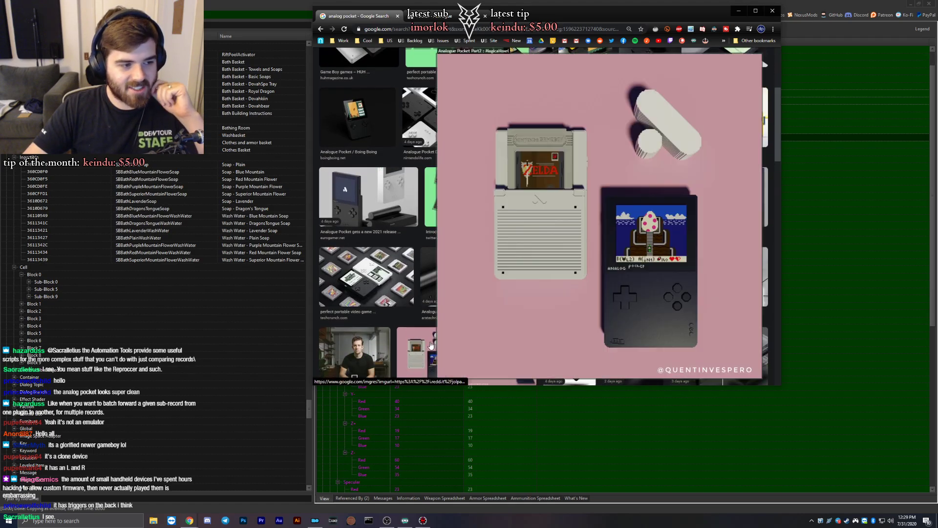
scroll(612, 323, down, 2)
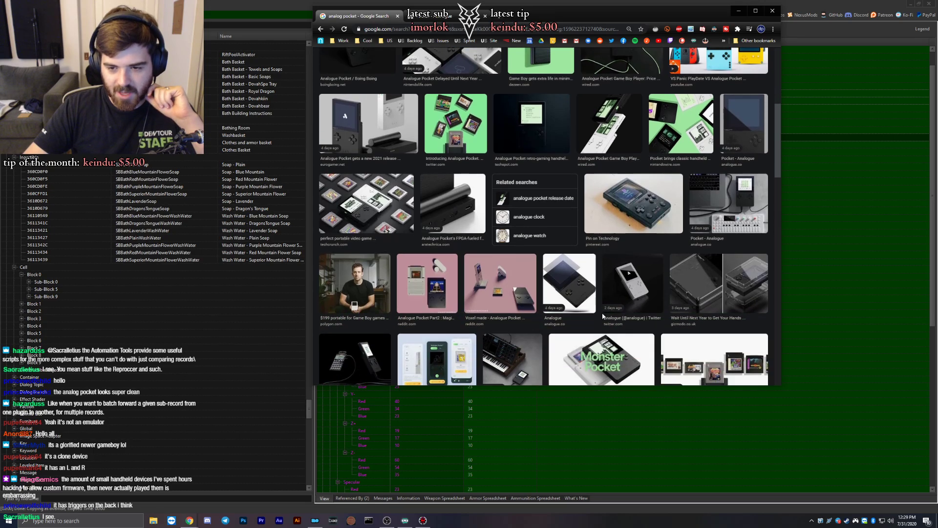
mouse_move(642, 273)
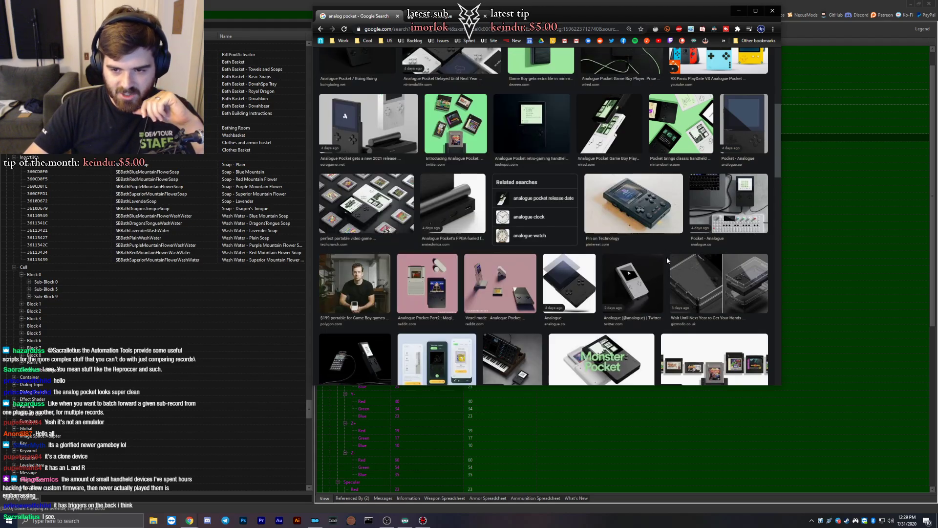
scroll(666, 257, down, 1)
scroll(657, 288, down, 1)
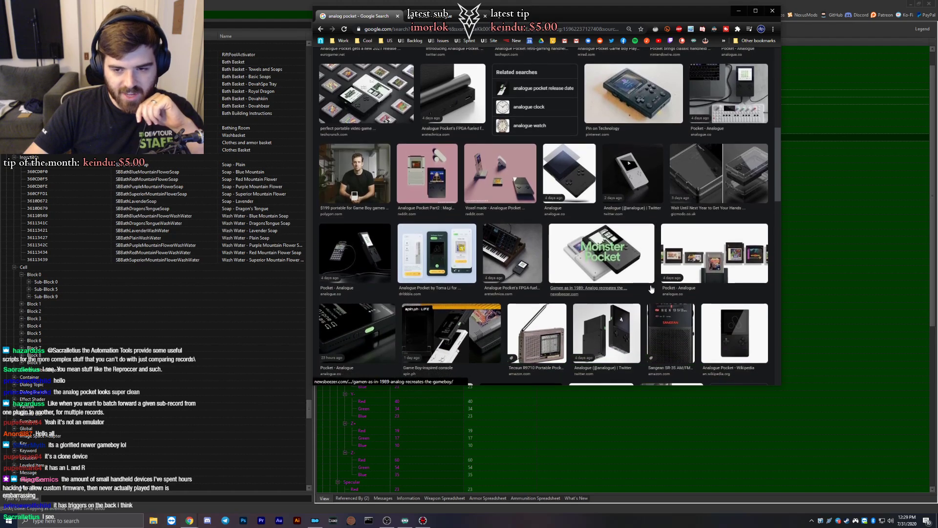
scroll(652, 299, down, 1)
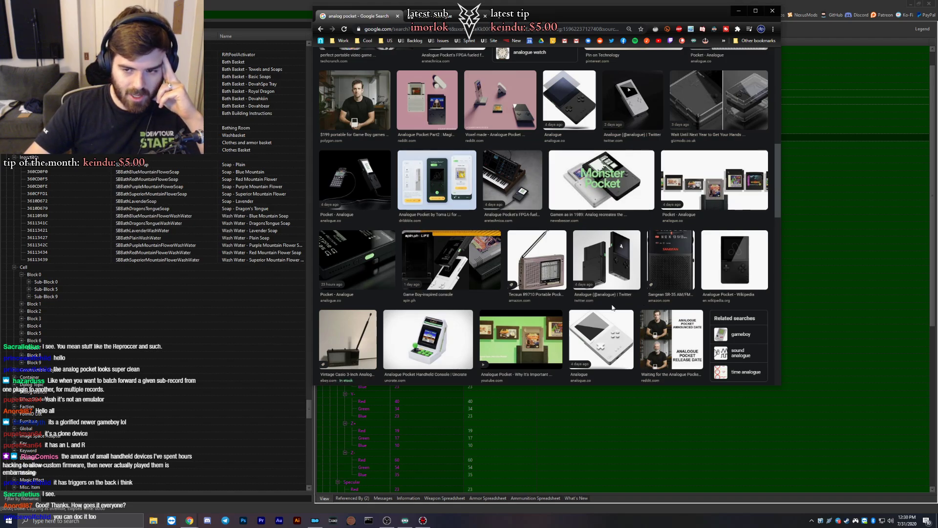
scroll(576, 333, down, 1)
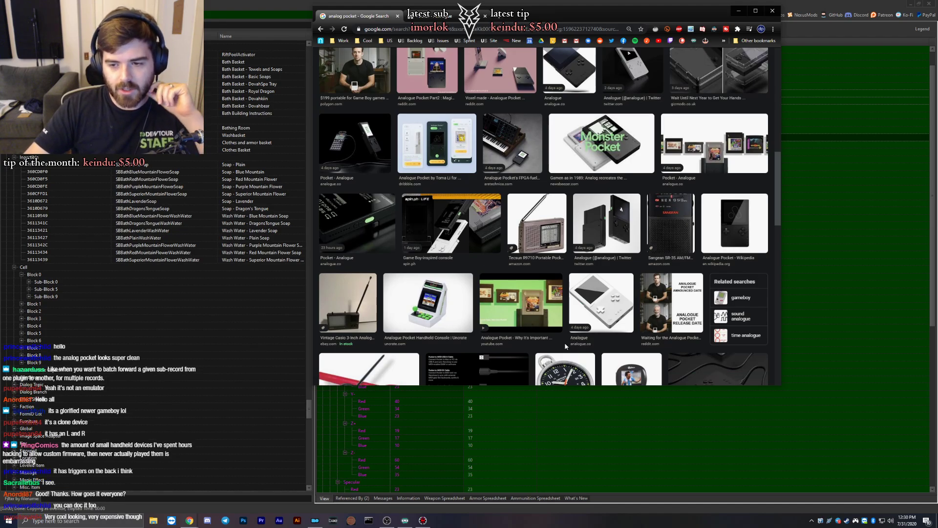
scroll(564, 342, down, 1)
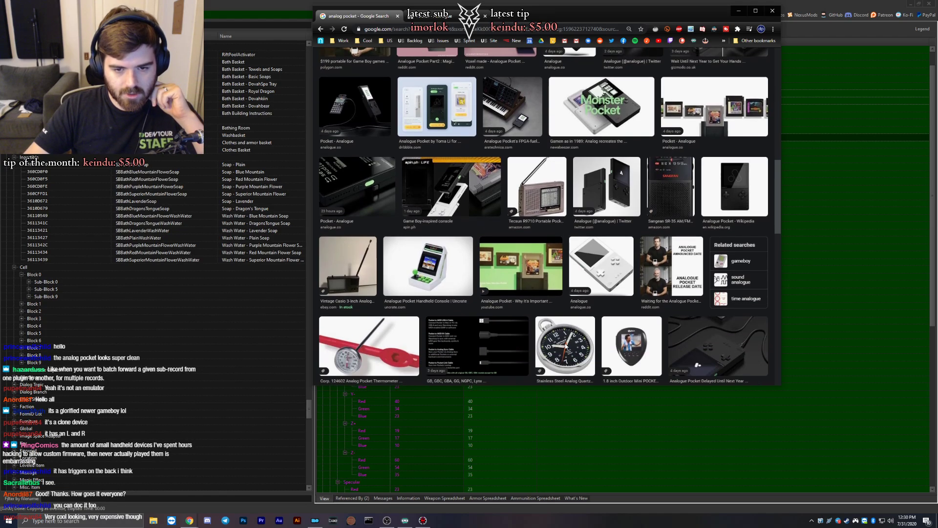
scroll(564, 347, up, 10)
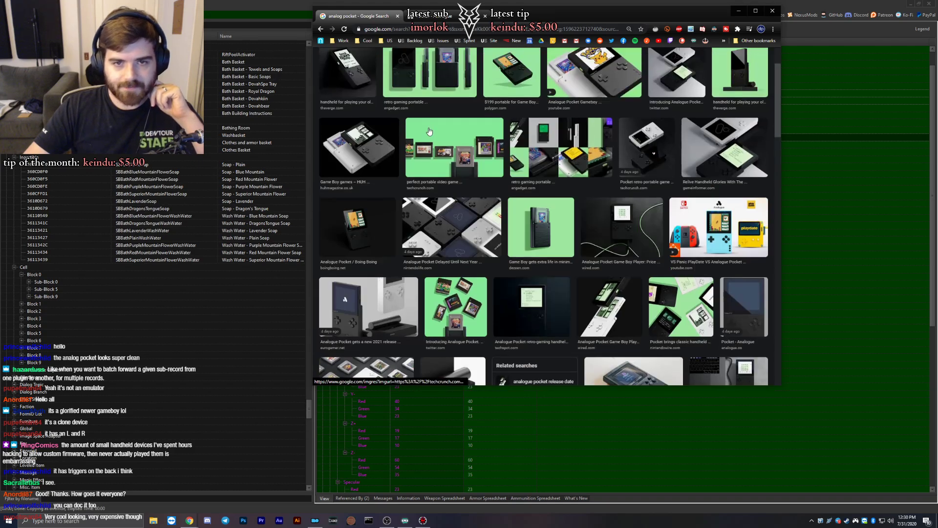
click(433, 16)
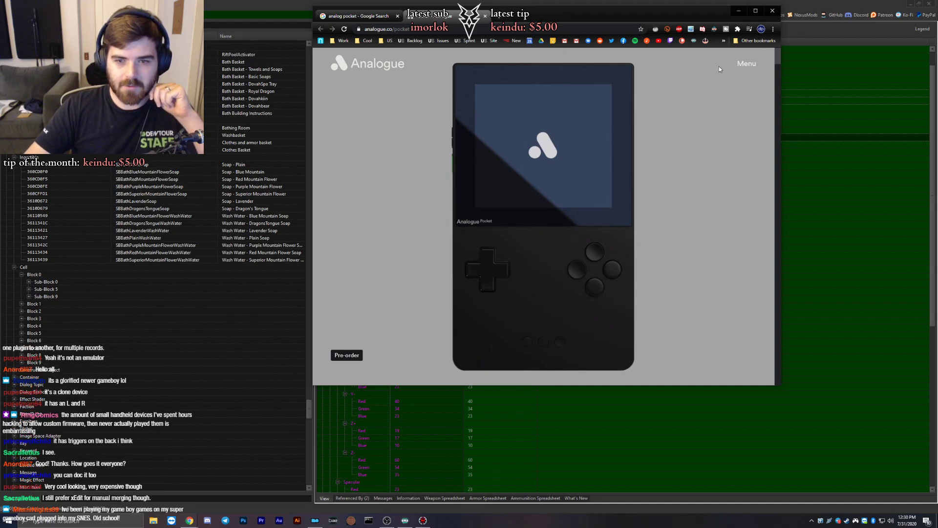
Open the Analogue Pocket pre-order store page and inspect the enlarged picture of the Analogue Dock.
click(754, 67)
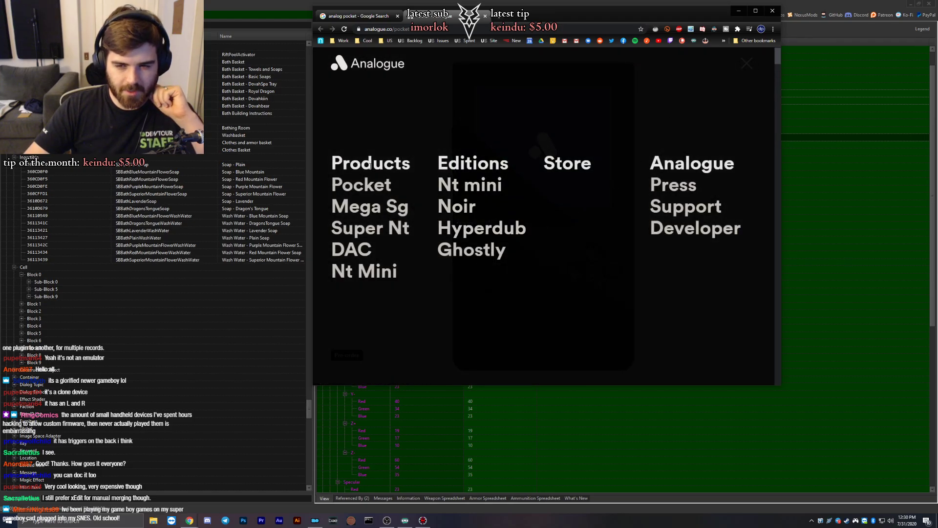
click(750, 64)
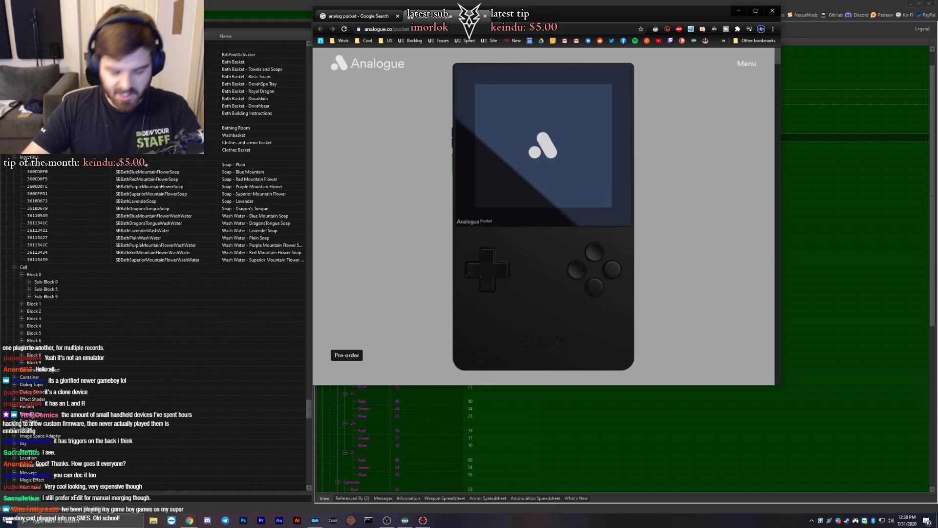
click(345, 355)
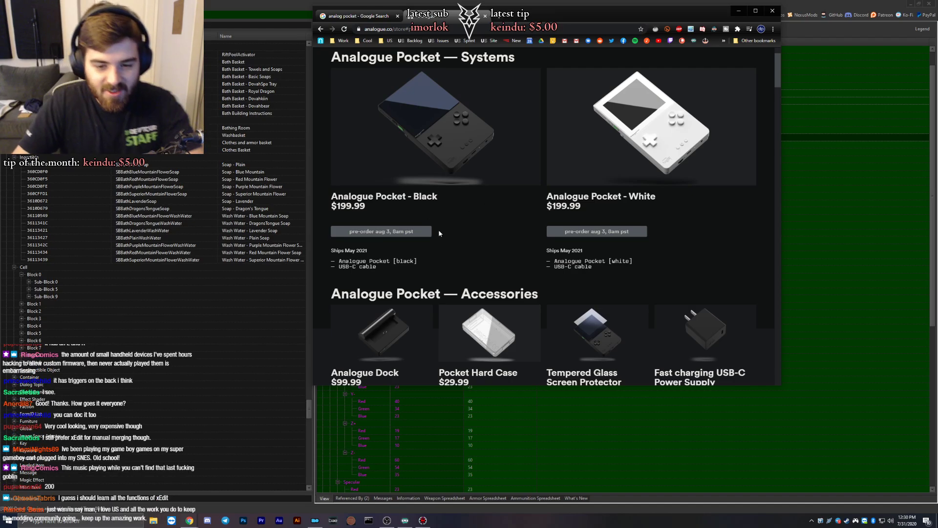
scroll(439, 229, down, 2)
click(376, 234)
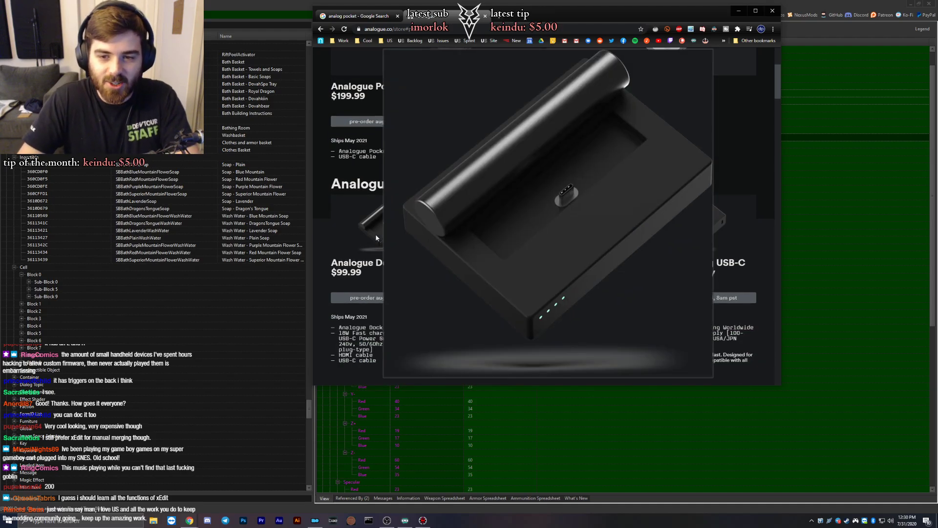
click(375, 233)
scroll(403, 190, up, 2)
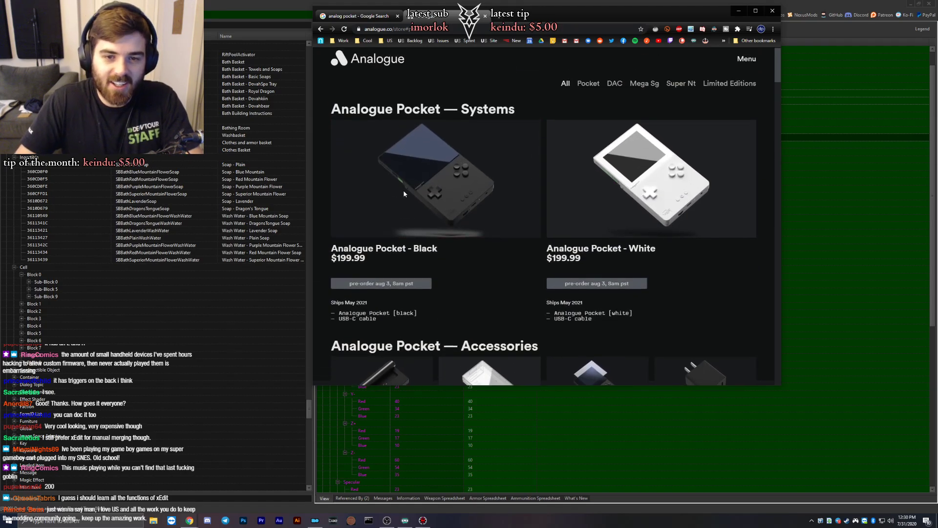
Inspect the enlarged picture of the black Analogue Pocket in the store, and return to the product page.
click(568, 91)
click(507, 214)
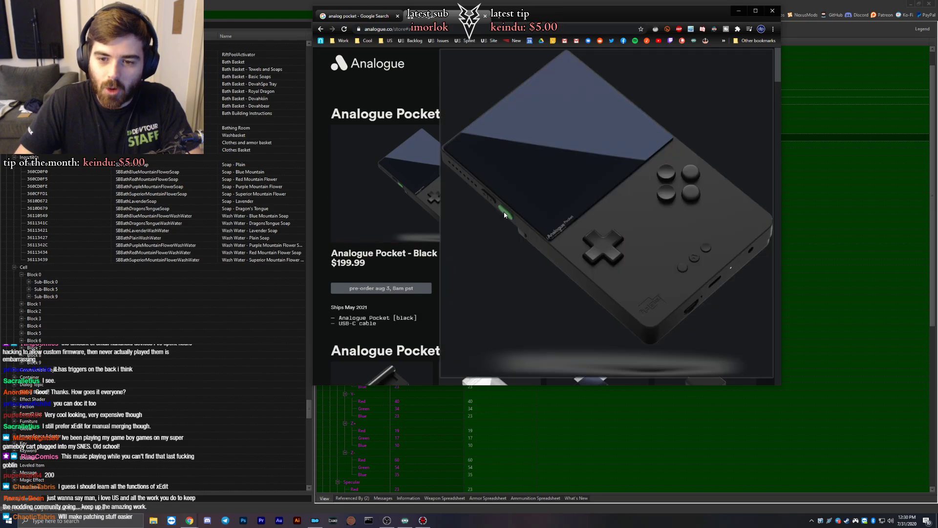
click(550, 253)
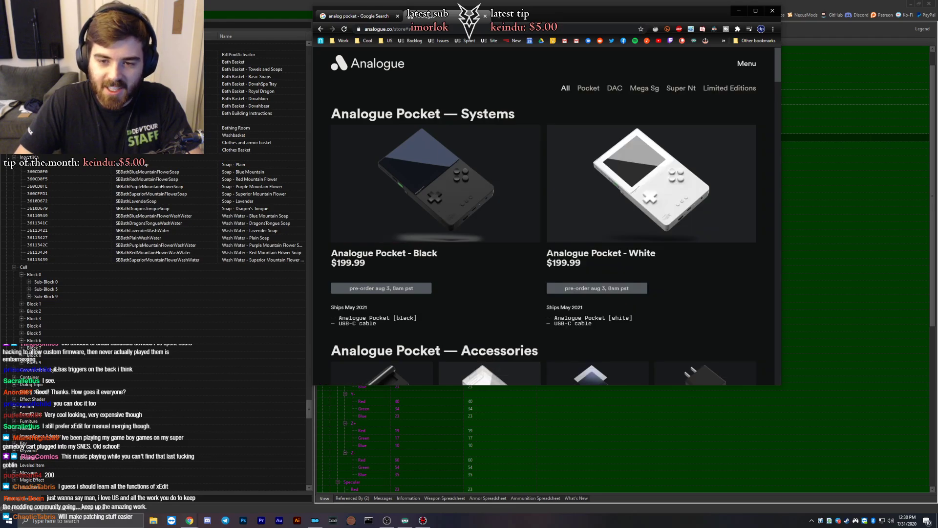
click(320, 30)
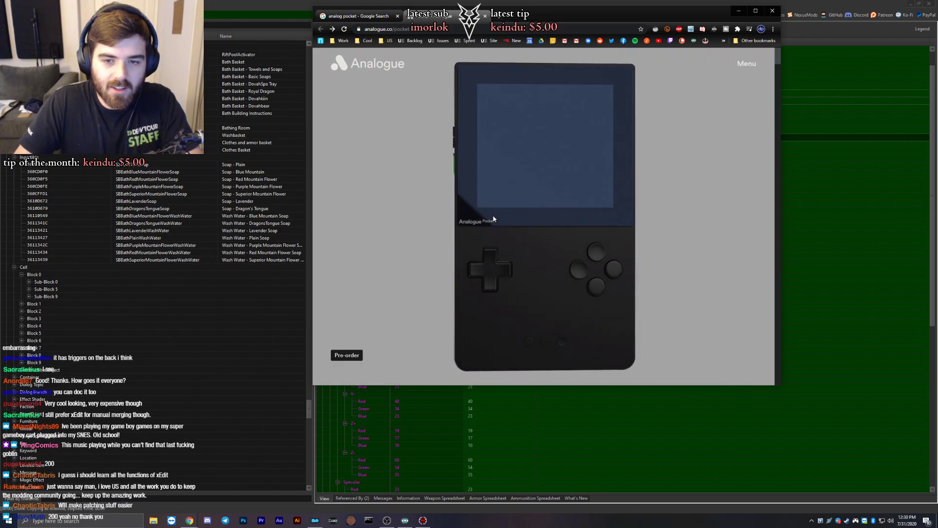
Maximize the browser window and open the Pocket page from the Analogue site's product list.
click(748, 64)
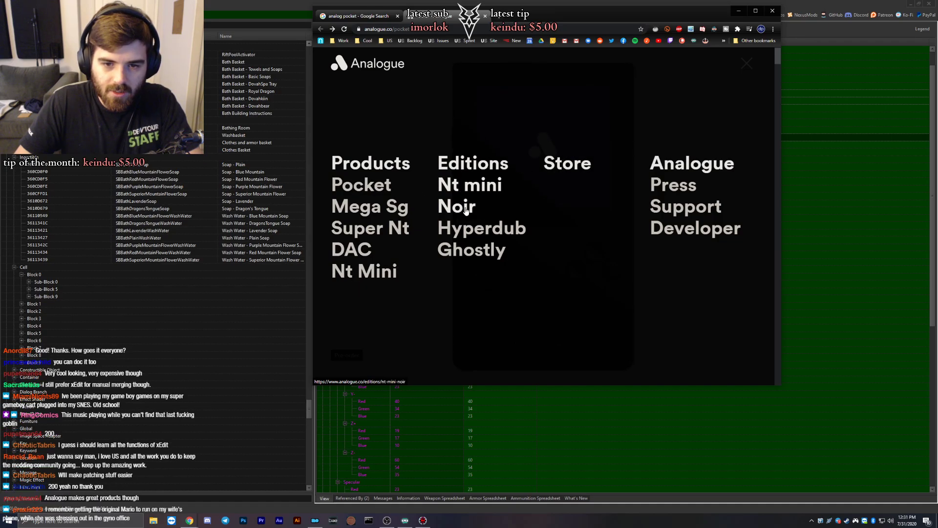
scroll(422, 319, down, 4)
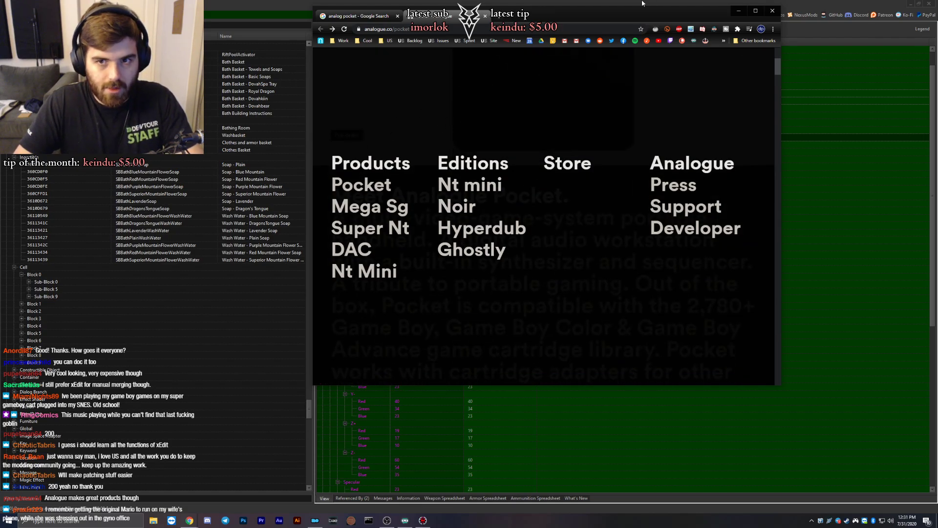
drag(635, 10, 606, 0)
scroll(698, 208, up, 5)
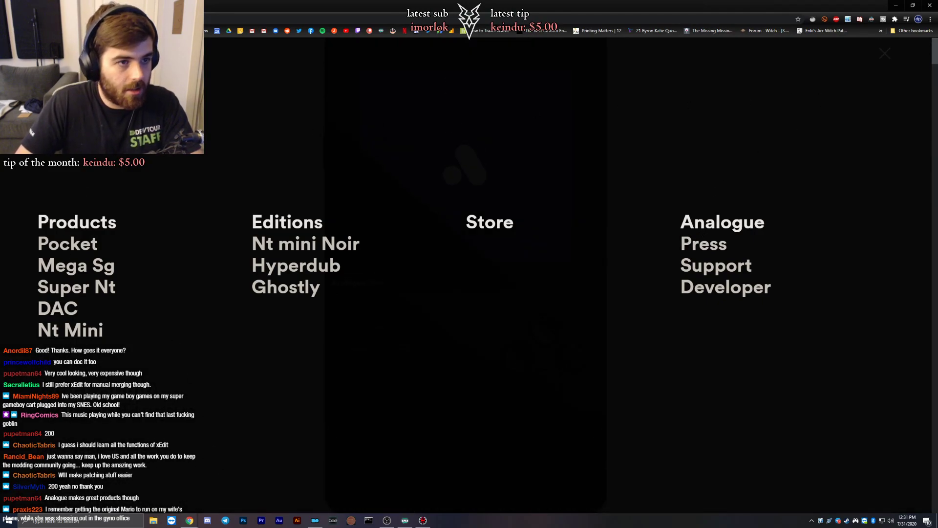
click(73, 246)
Read the Pocket page's introduction, product pictures and display specifications down to the cartridge adapter section.
scroll(244, 248, down, 5)
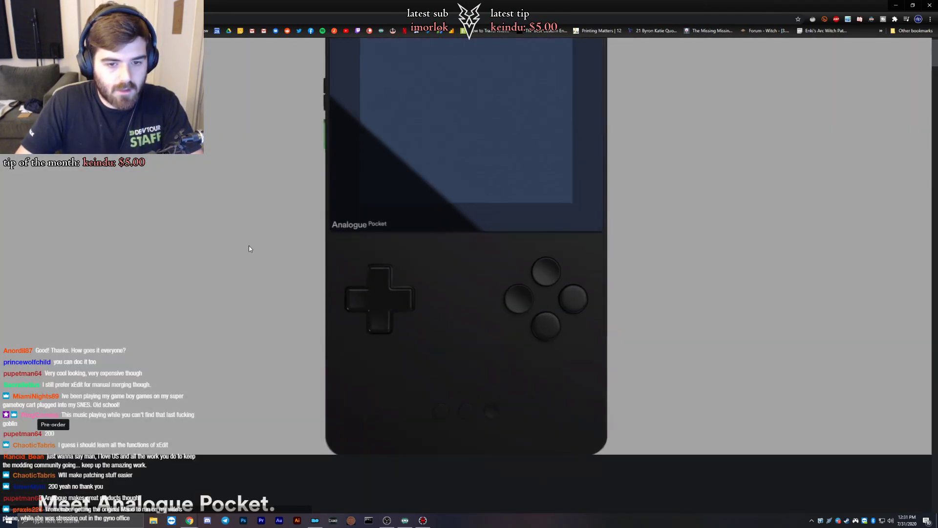
scroll(245, 245, down, 5)
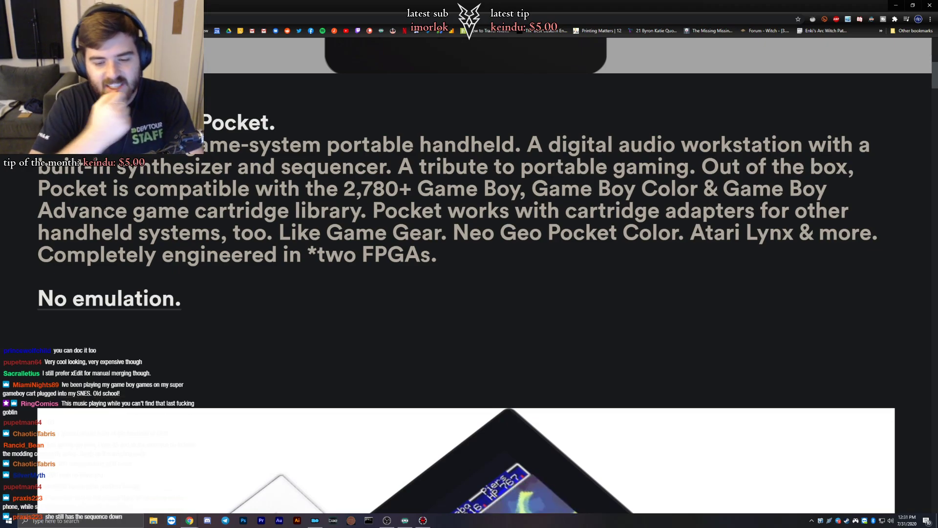
scroll(105, 210, down, 5)
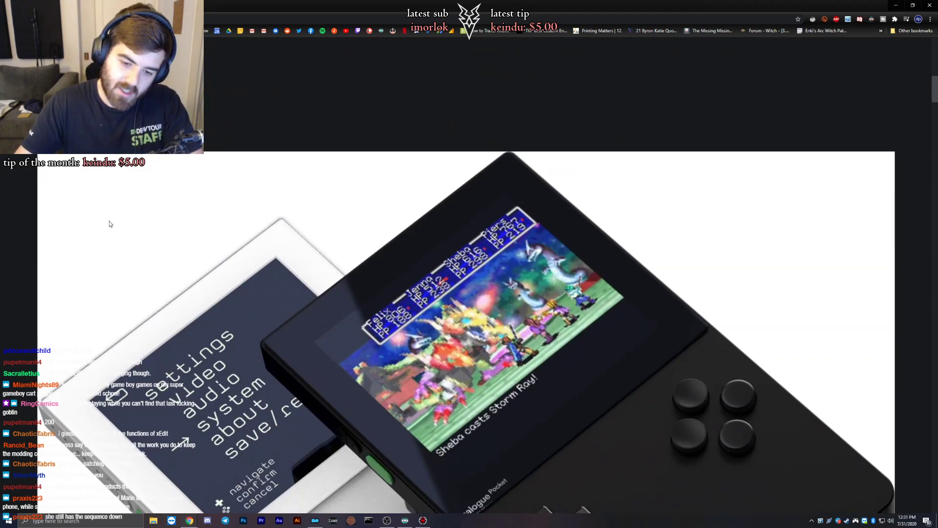
scroll(94, 221, up, 5)
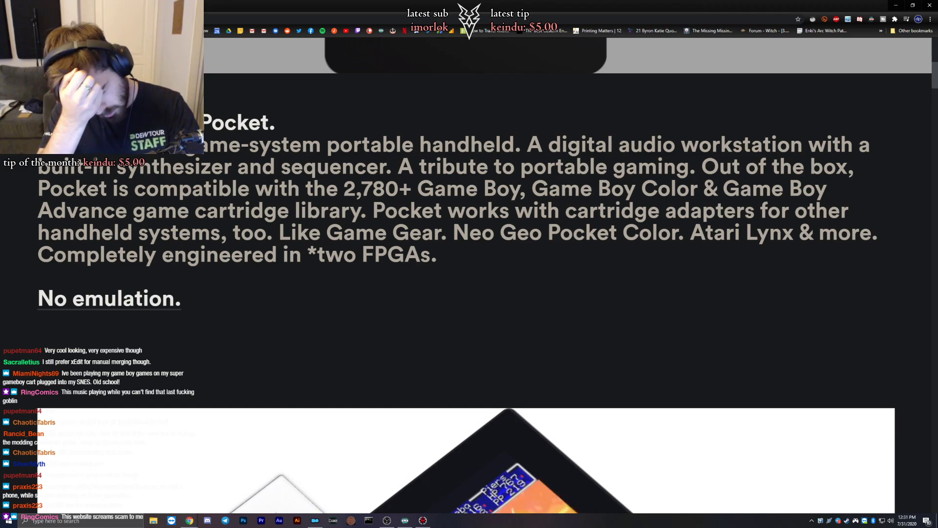
scroll(167, 255, down, 8)
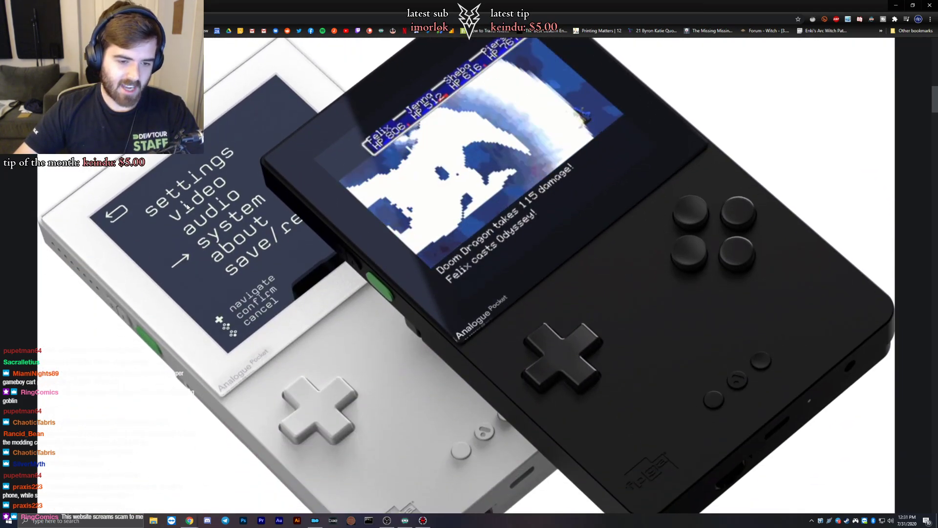
scroll(169, 229, down, 2)
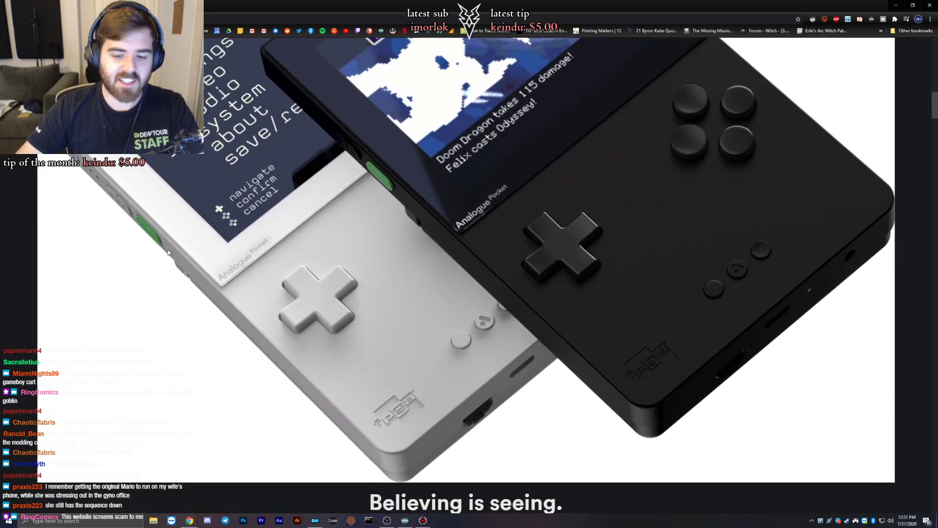
scroll(169, 230, down, 6)
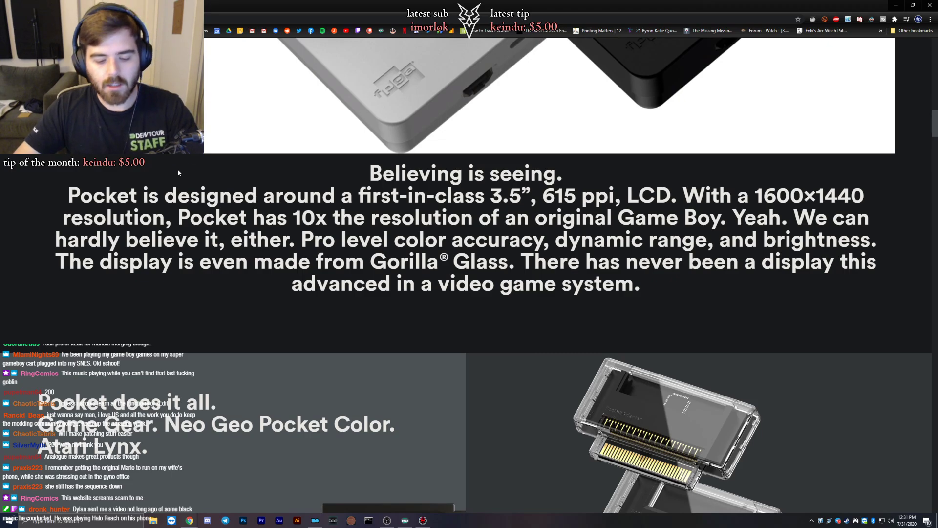
Look over the Analogue Pocket product page, and close the browser window.
scroll(260, 177, up, 4)
scroll(259, 177, down, 8)
scroll(257, 173, up, 2)
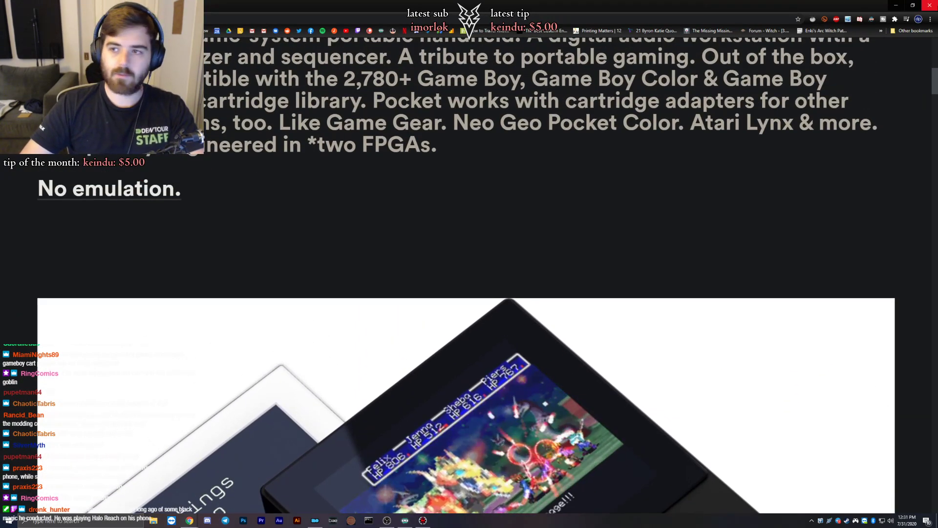
click(932, 4)
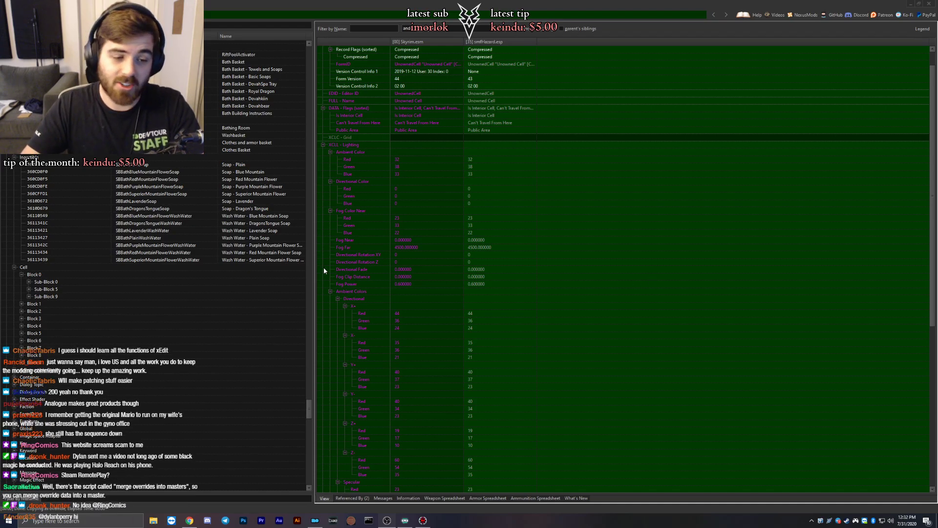
Expand the Bathing Room cell in Block 0, Sub-Block 0, and inspect its persistent trapdoor record and its temporary objects.
scroll(63, 226, down, 2)
click(29, 238)
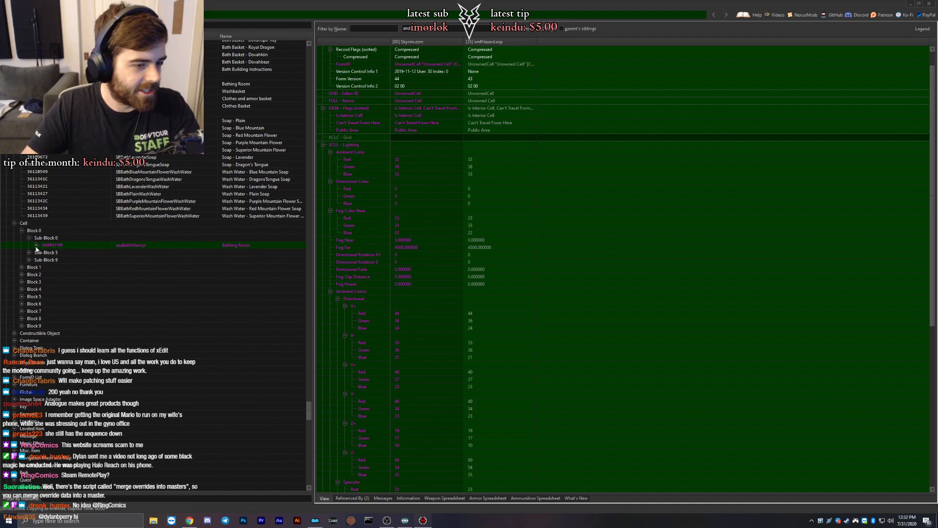
click(36, 245)
click(66, 260)
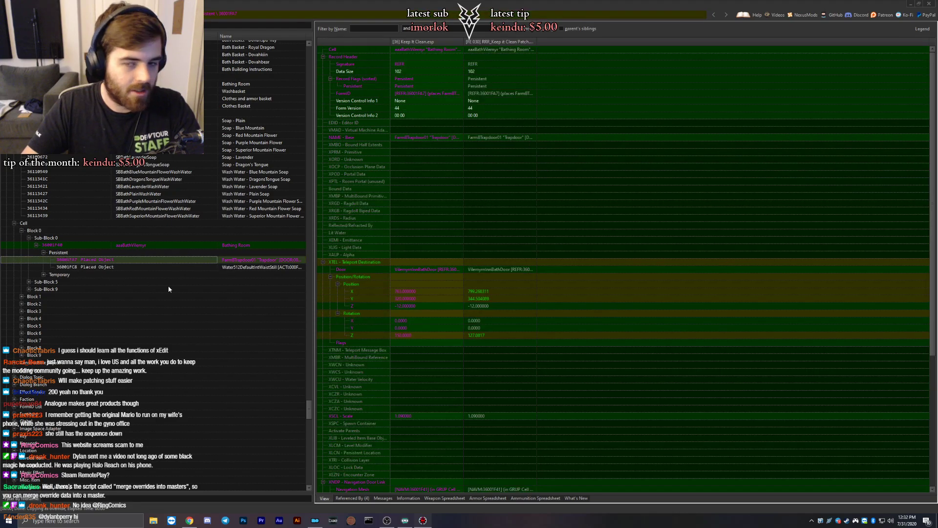
scroll(128, 215, down, 2)
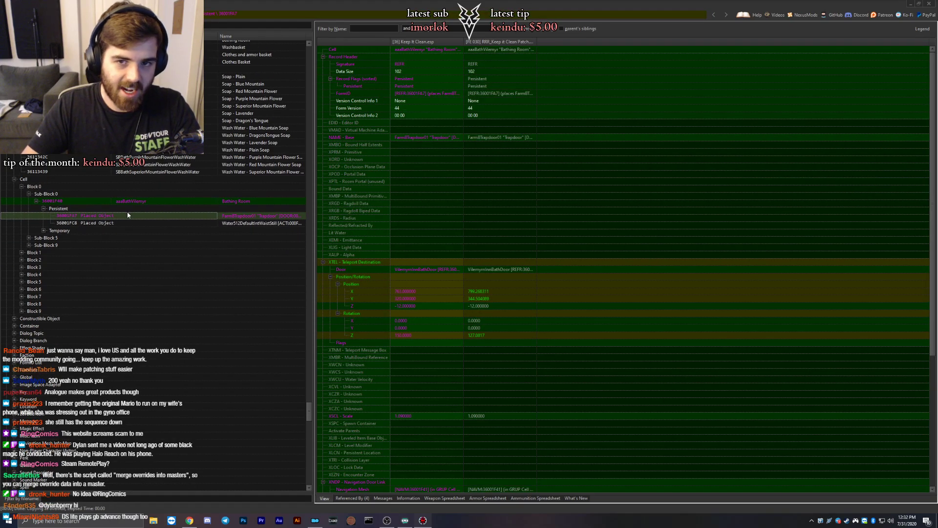
click(44, 230)
scroll(48, 270, down, 5)
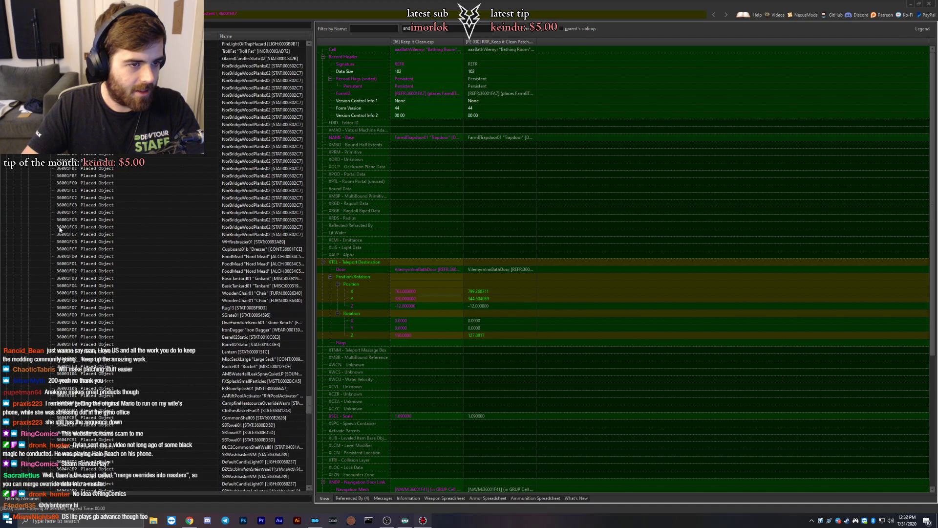
Expand the Bathing Room cell in Sub-Block 5 and look through its persistent and temporary placed objects.
click(29, 227)
click(36, 235)
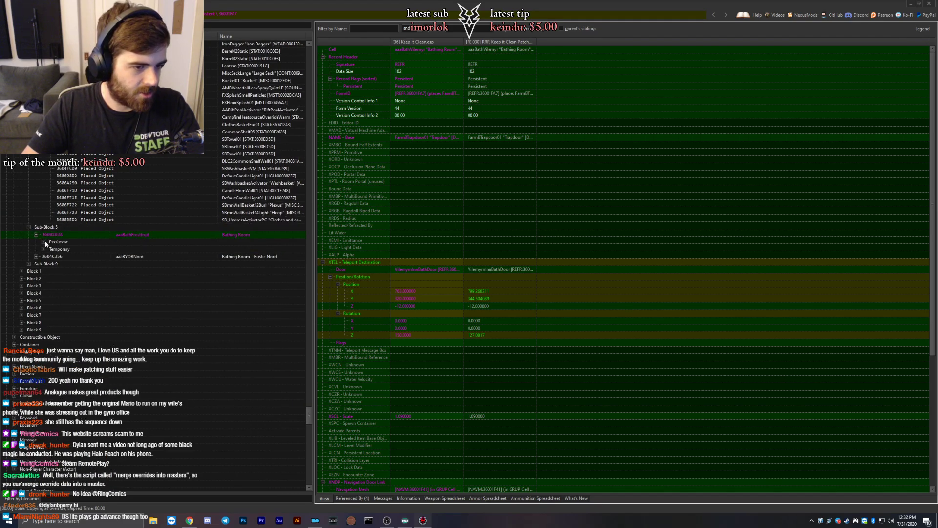
click(44, 242)
click(44, 263)
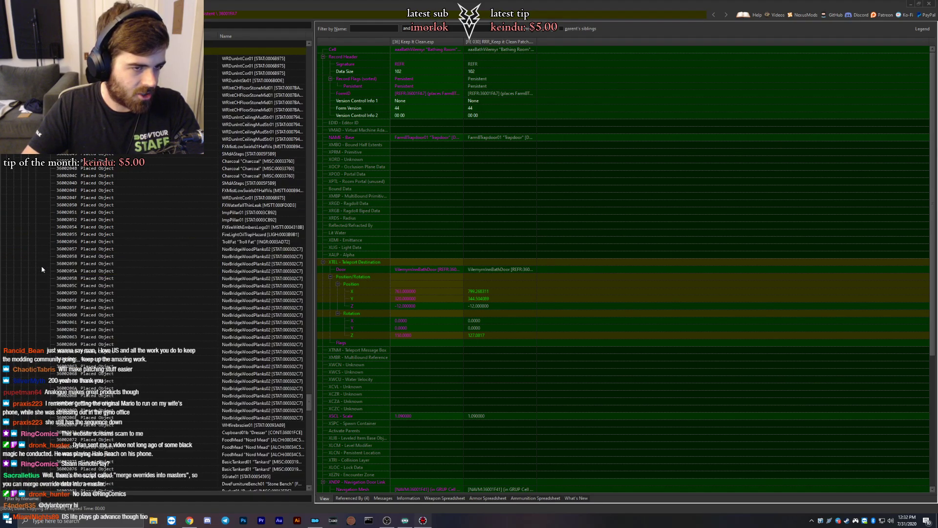
scroll(43, 268, down, 5)
Expand the Bathing Room - Rustic Nord cell and look through its persistent and temporary placed objects.
click(36, 271)
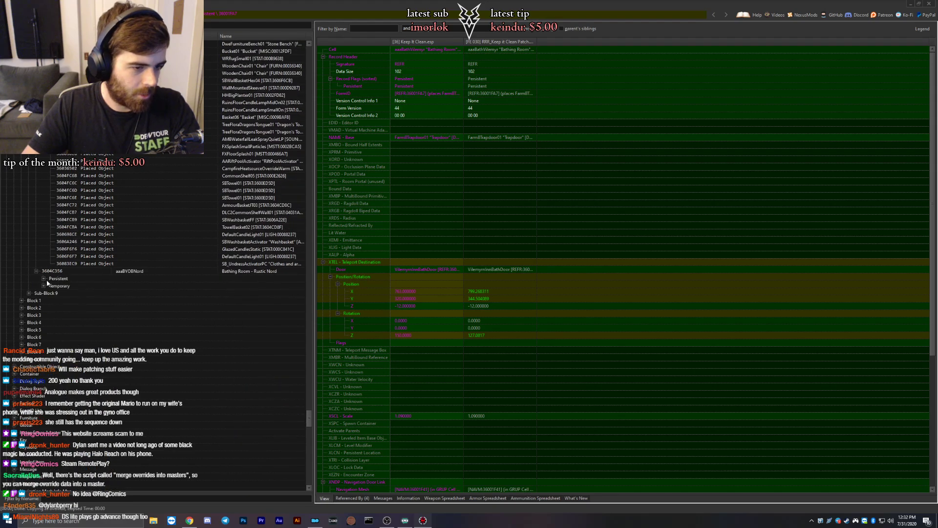
click(44, 278)
scroll(57, 293, down, 3)
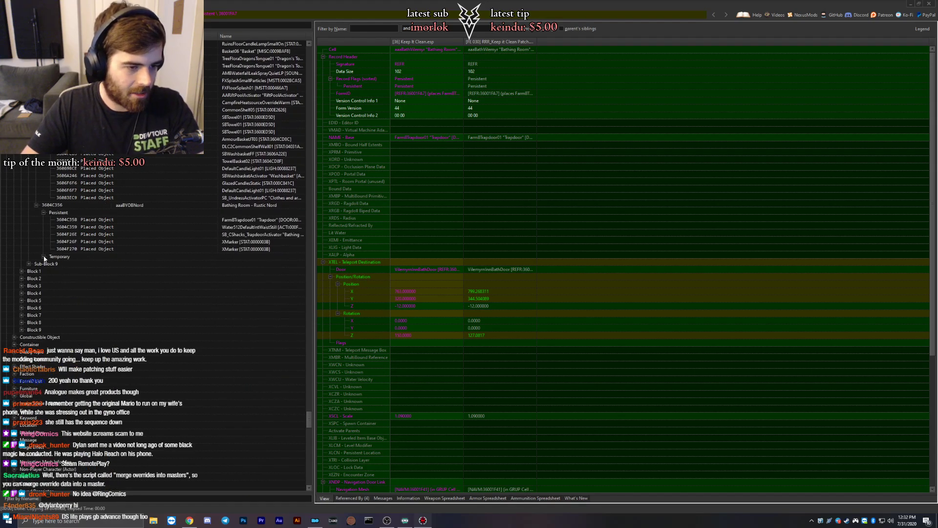
click(44, 256)
scroll(70, 264, down, 2)
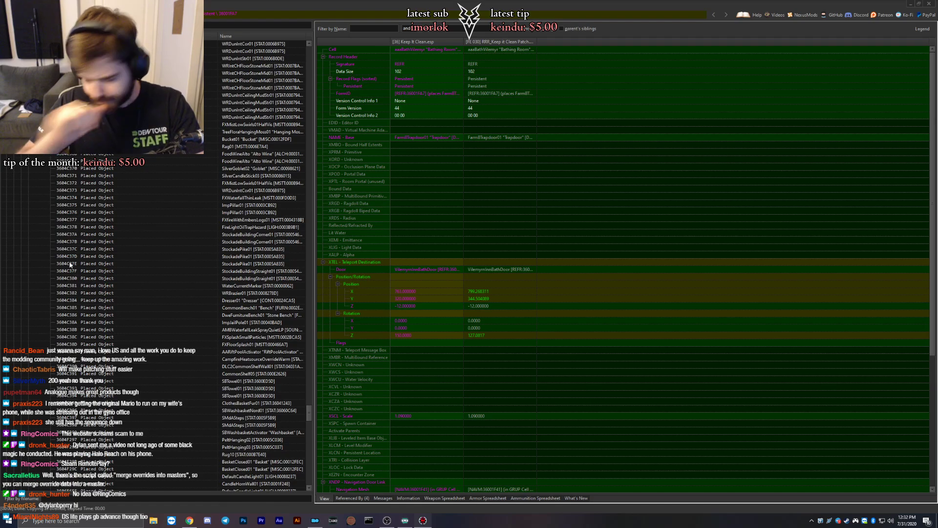
scroll(68, 268, down, 10)
Expand the RiverwoodSleepingGiantInn cell in Sub-Block 9 together with its Persistent and Temporary groups.
click(28, 307)
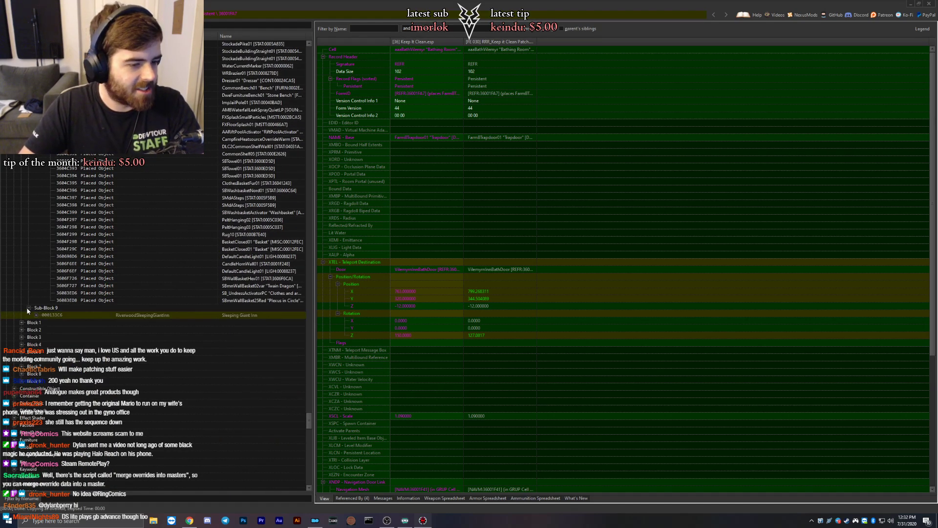
click(37, 315)
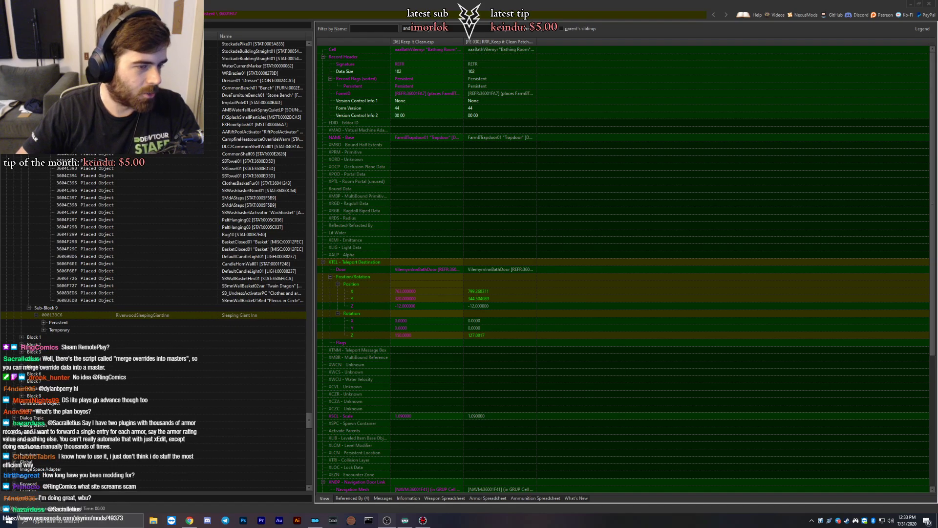
click(44, 322)
click(44, 337)
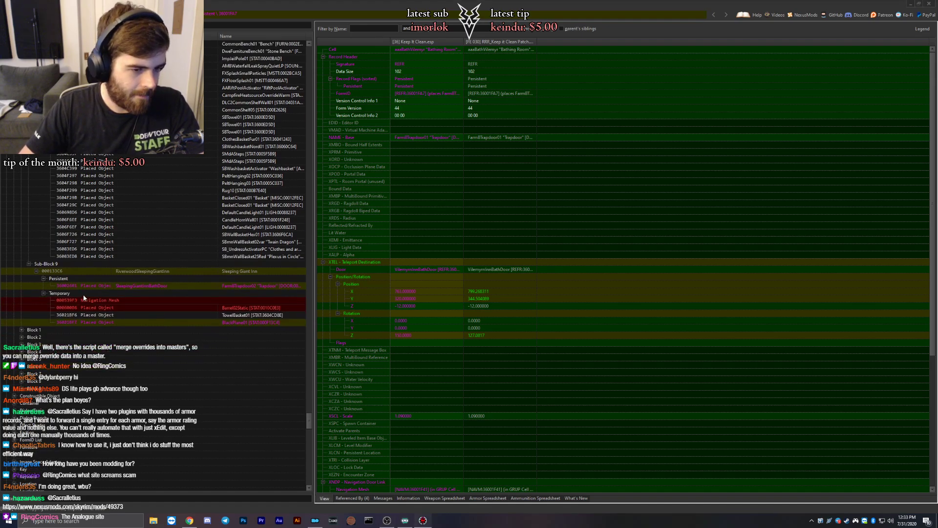
Inspect the Sleeping Giant Inn's conflicting Navigation Mesh record and its Barrel02Static placed object across the plugins.
click(82, 300)
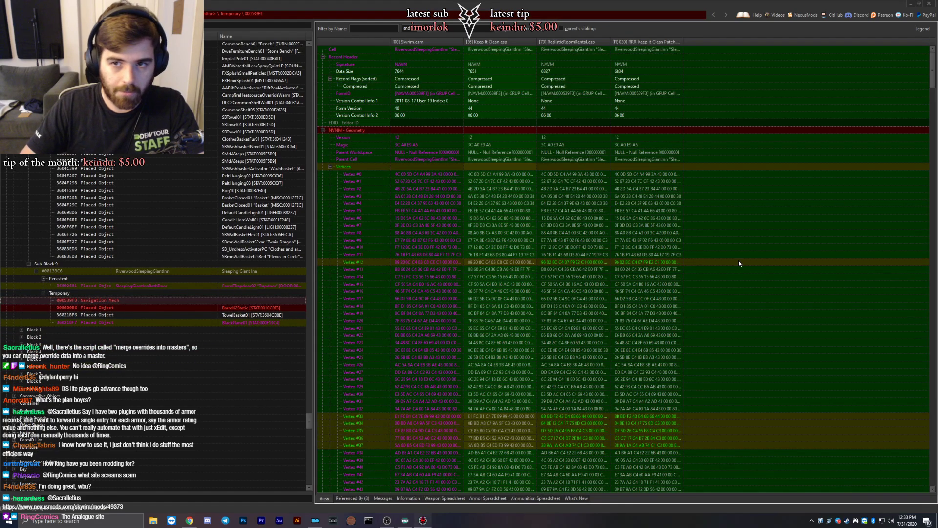
scroll(700, 257, down, 13)
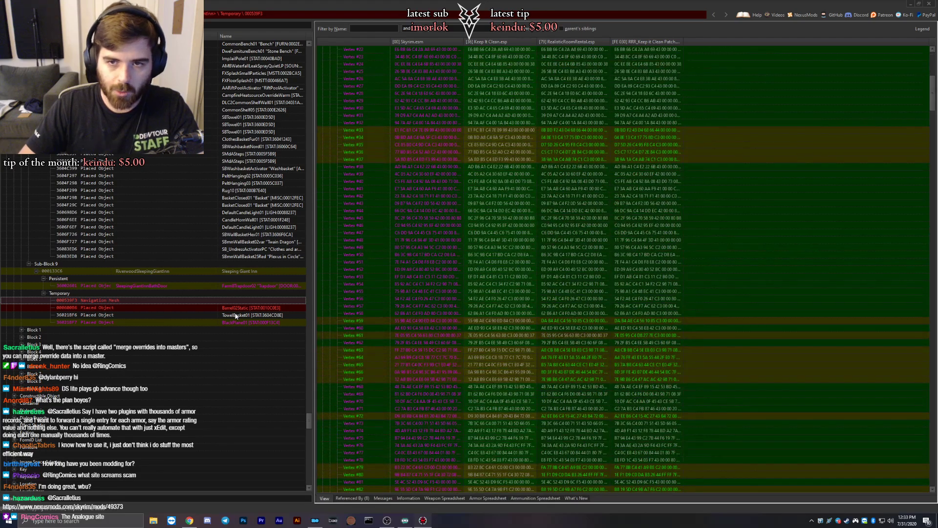
click(72, 309)
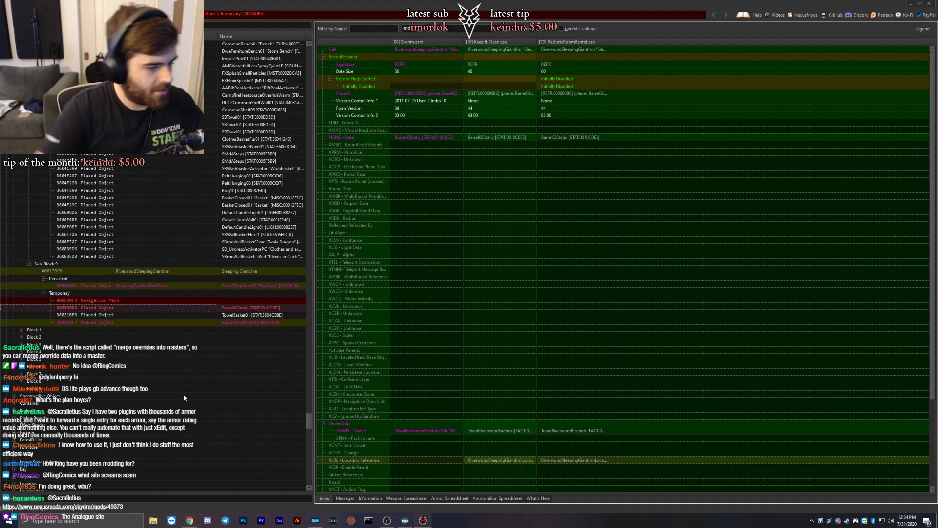
click(189, 520)
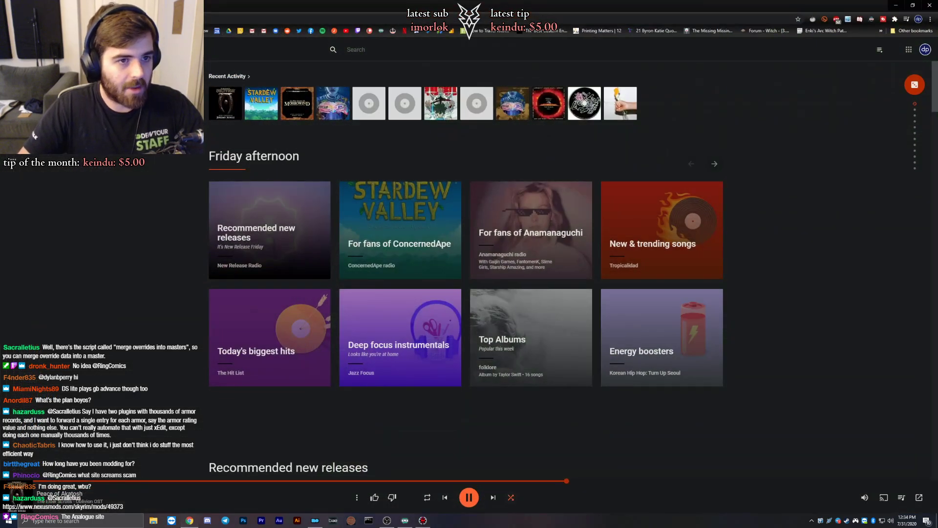
key(ctrl+t)
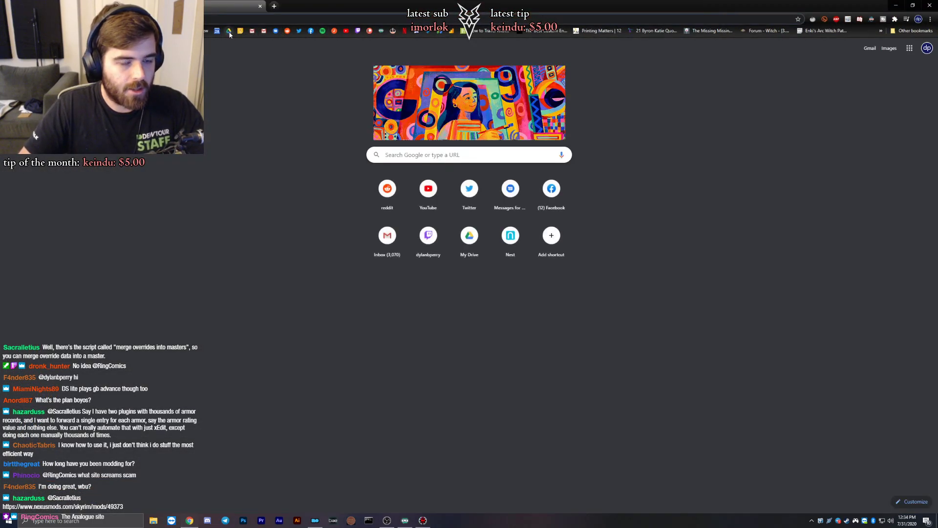
key(alt+Tab)
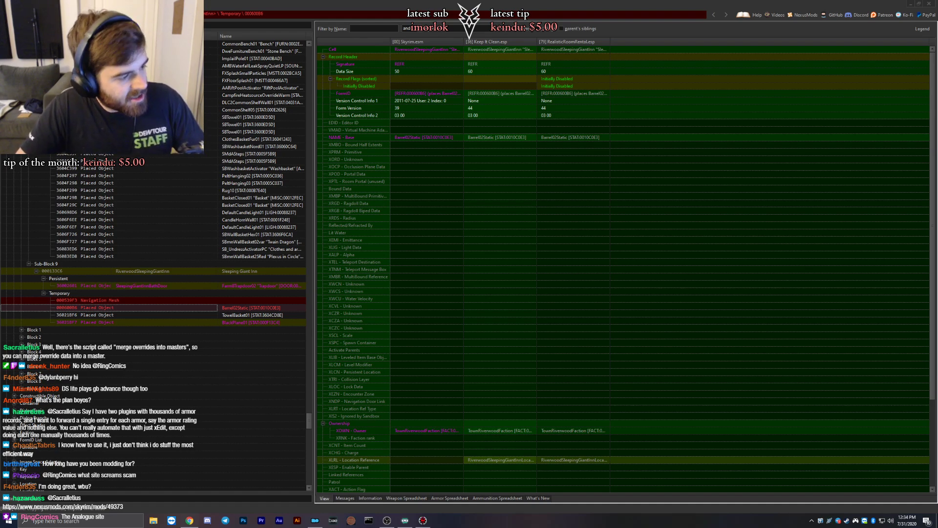
Open the inn's Navigation Mesh record and hide its no-conflict and empty rows.
click(83, 300)
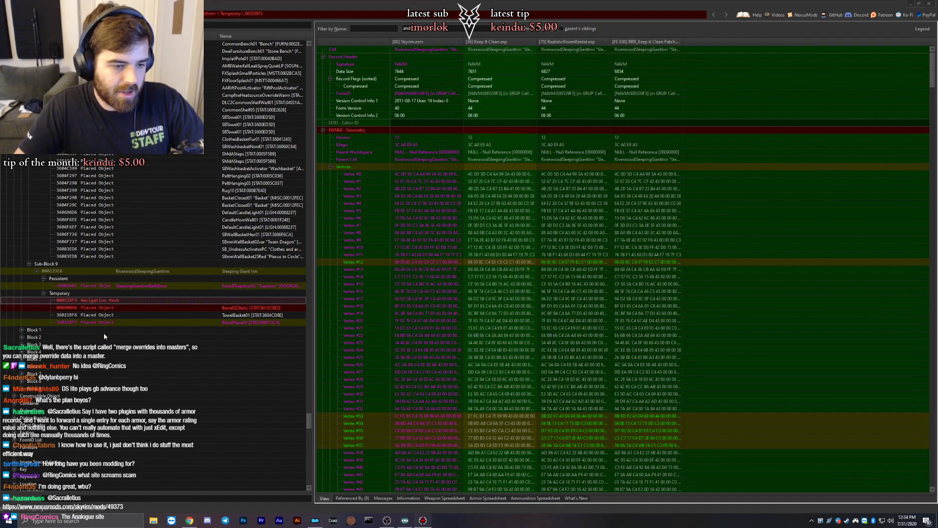
right_click(742, 272)
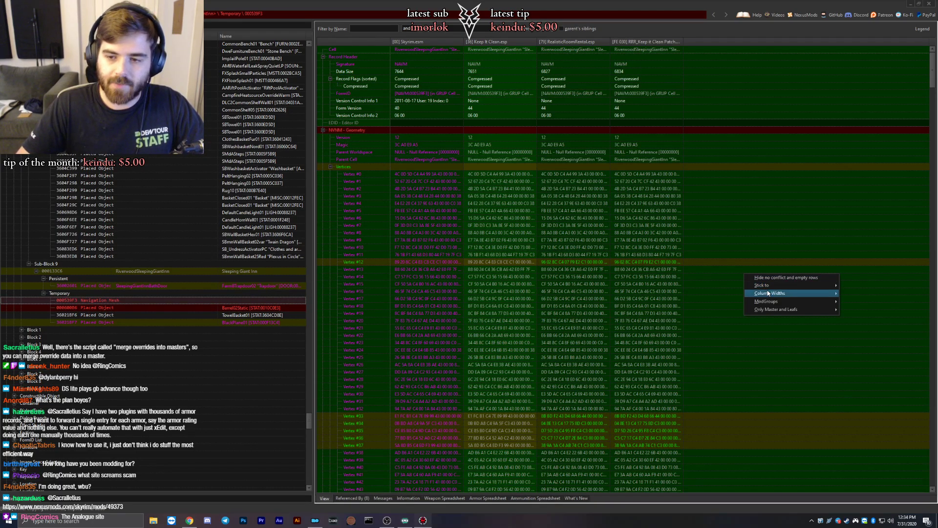
click(781, 278)
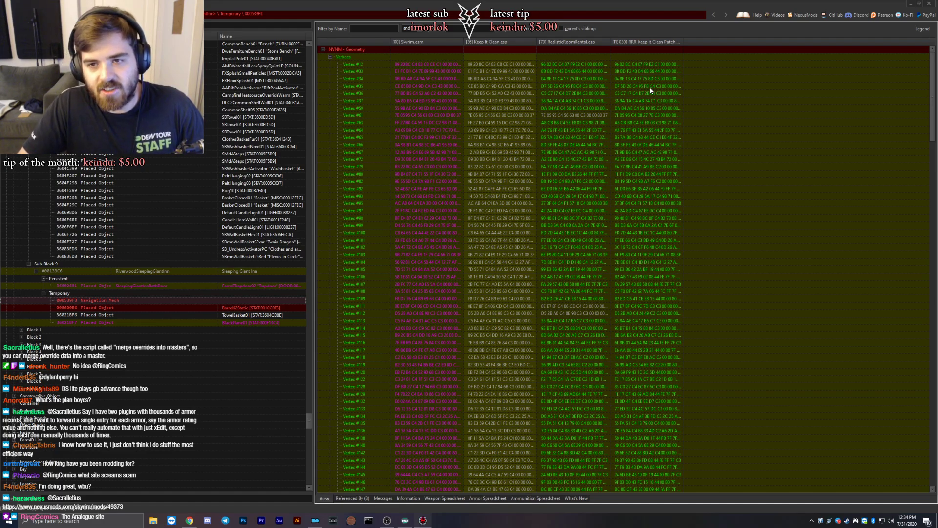
Examine the conflicting navmesh vertex values in the Keep It Clean patch's column through the end of the vertex list.
click(625, 65)
click(623, 70)
click(622, 77)
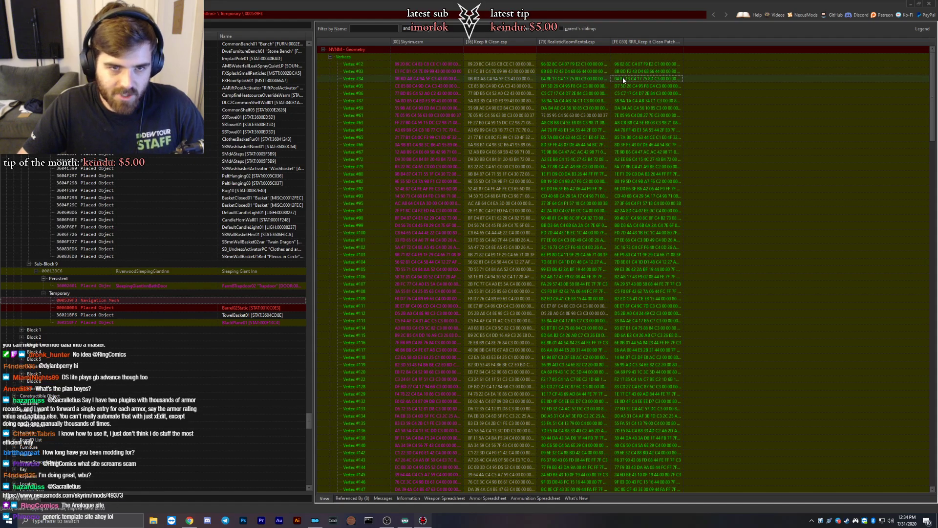
click(643, 167)
click(635, 181)
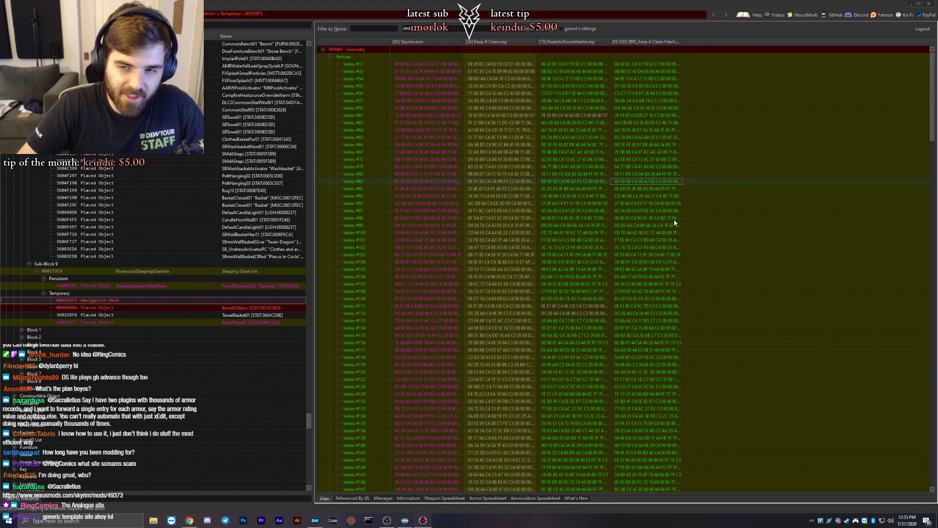
drag(933, 93, 639, 275)
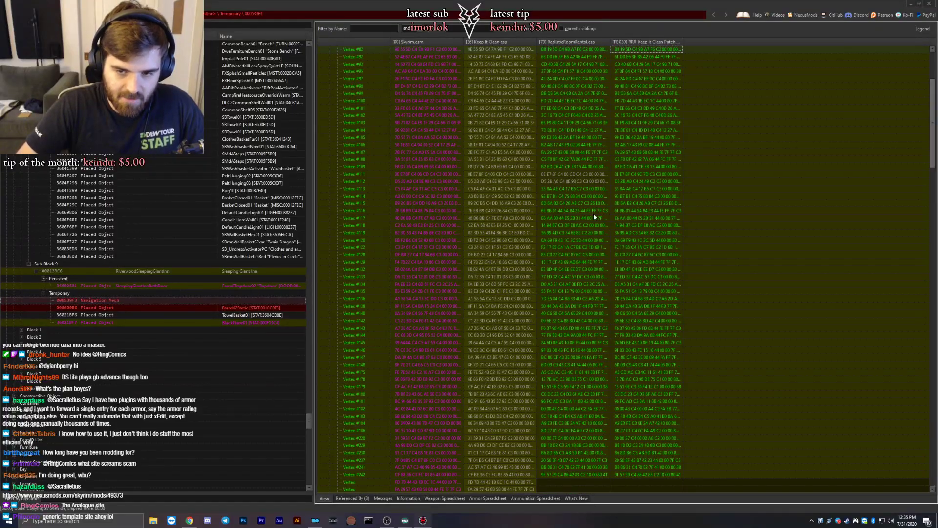
drag(932, 107, 635, 84)
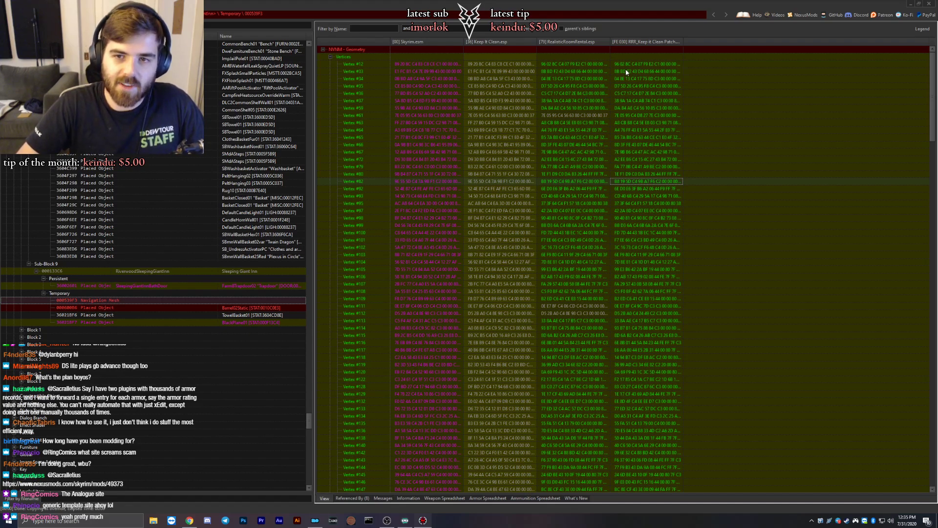
Compare the conflicting navmesh vertices between Skyrim.esm, Keep It Clean.esp, RealisticRoomRental.esp and the patch plugin.
click(423, 84)
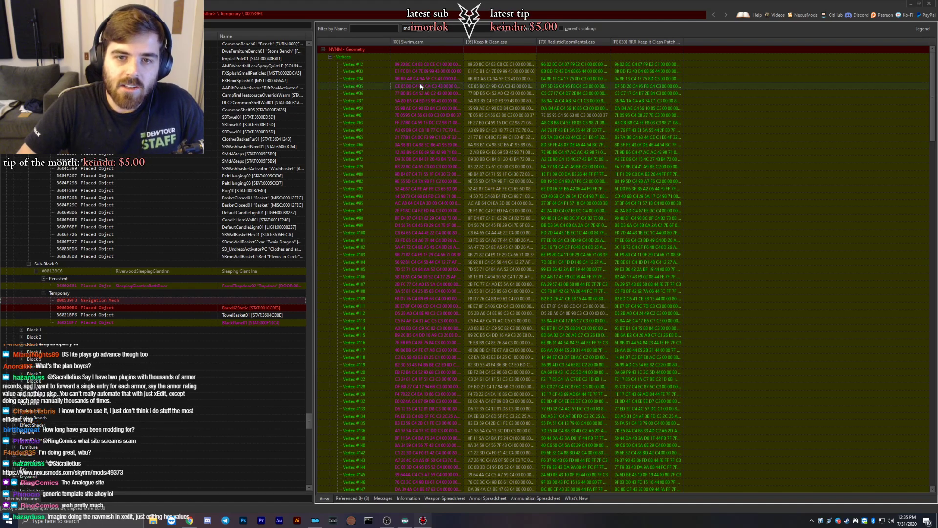
click(521, 66)
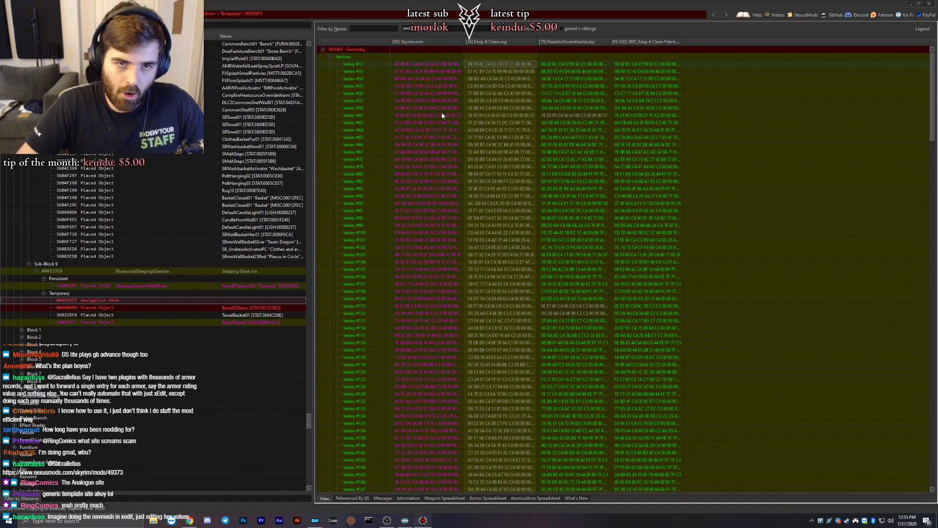
scroll(442, 116, down, 4)
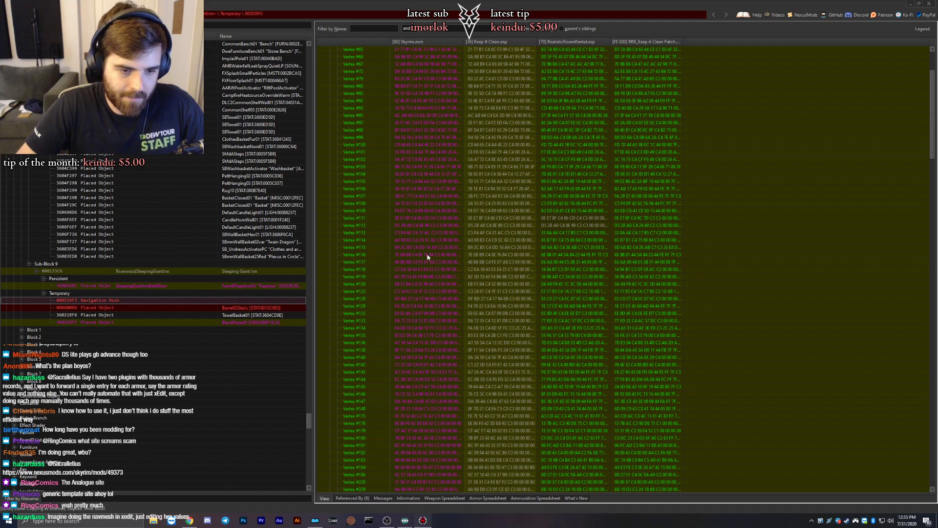
scroll(427, 256, up, 4)
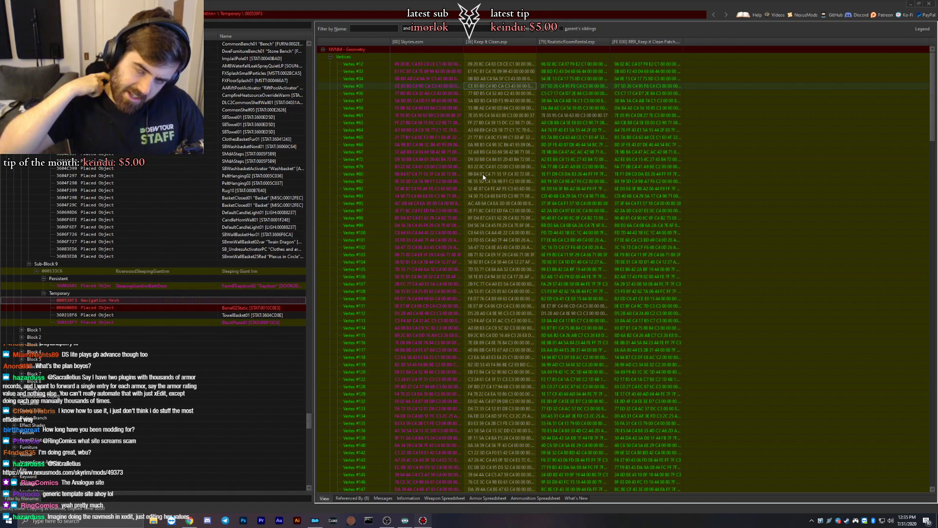
click(560, 88)
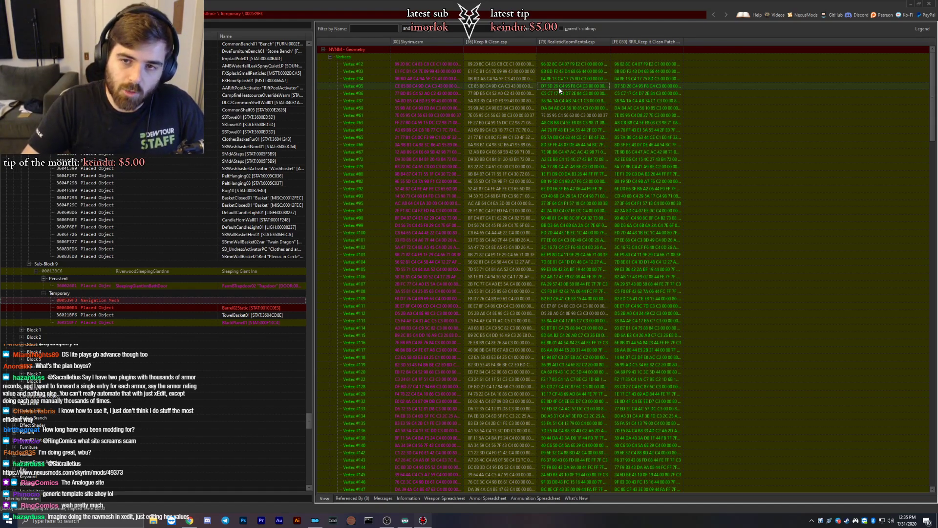
scroll(564, 72, down, 10)
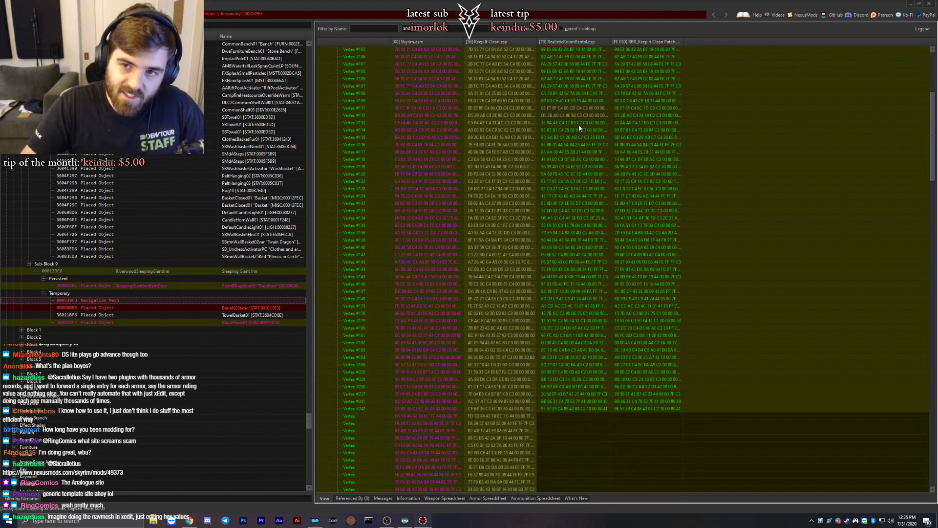
scroll(580, 132, up, 10)
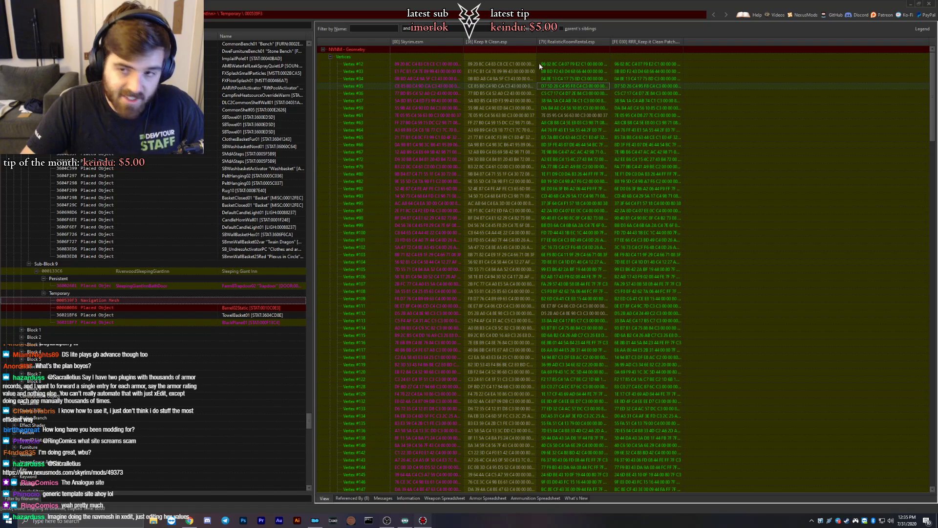
click(650, 86)
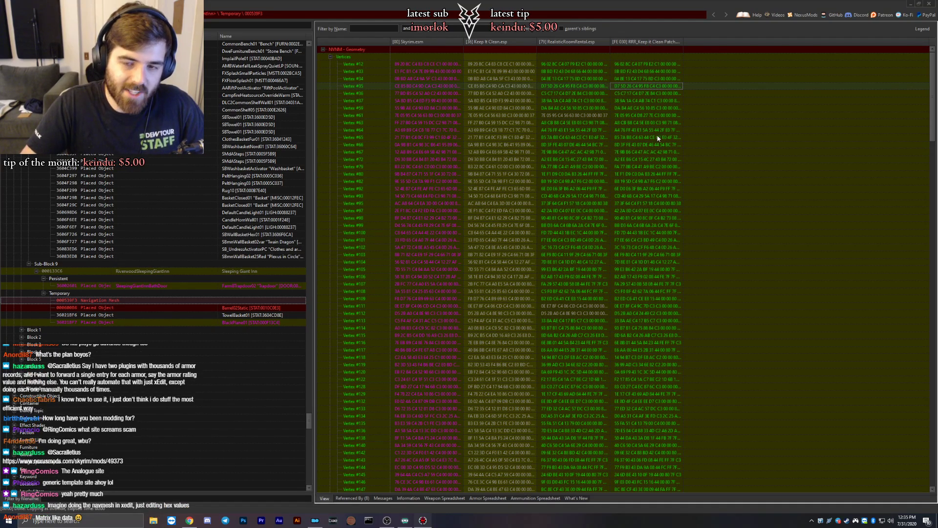
Compare the inn navmesh's vertex rows across the Keep It Clean, RealisticRoomRental and patch plugin columns, down to the end of the patch's vertices.
click(499, 93)
click(601, 79)
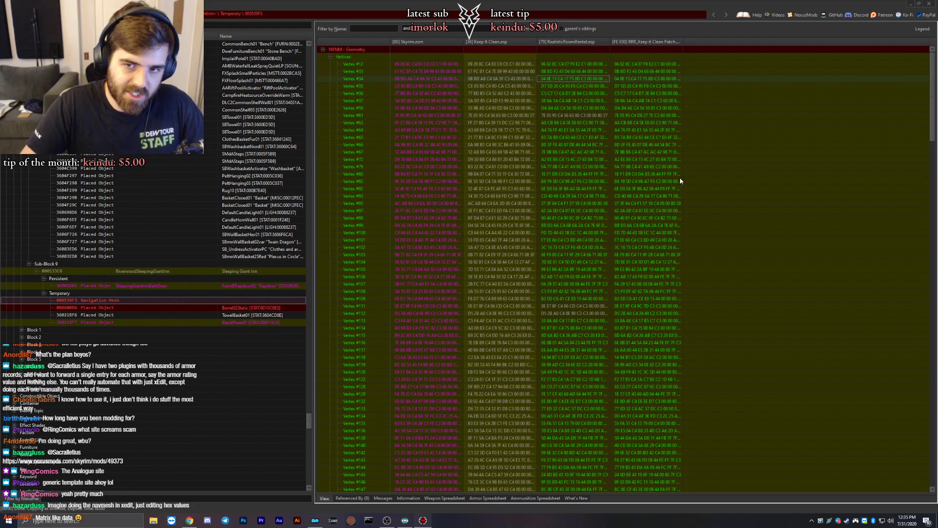
click(615, 102)
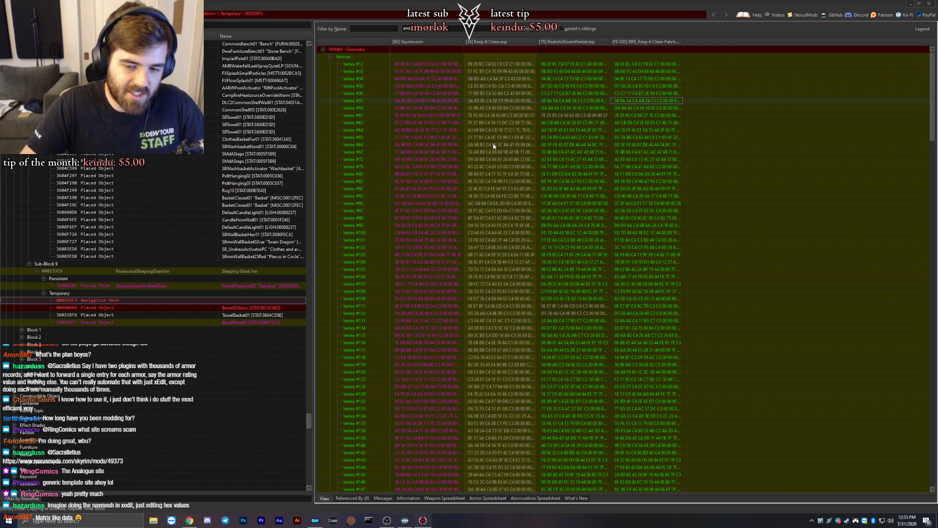
click(654, 240)
scroll(660, 332, down, 20)
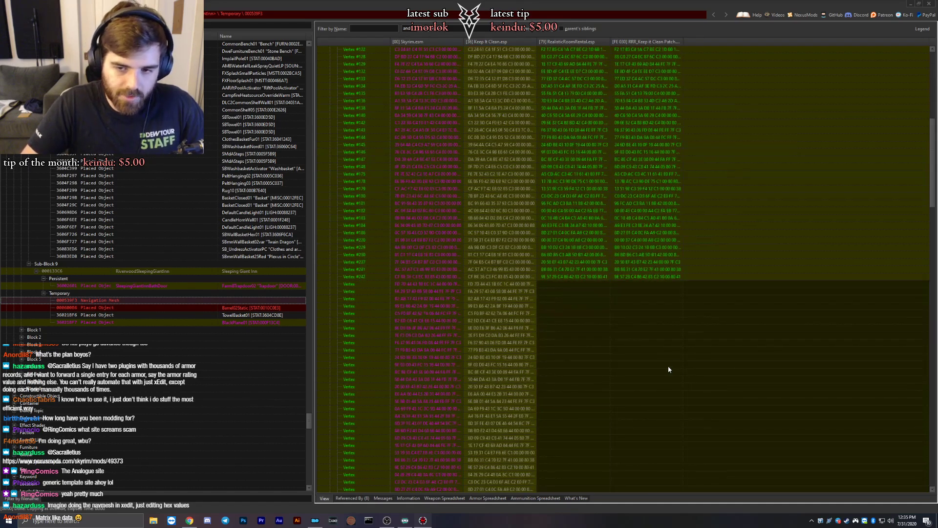
drag(933, 195, 893, 139)
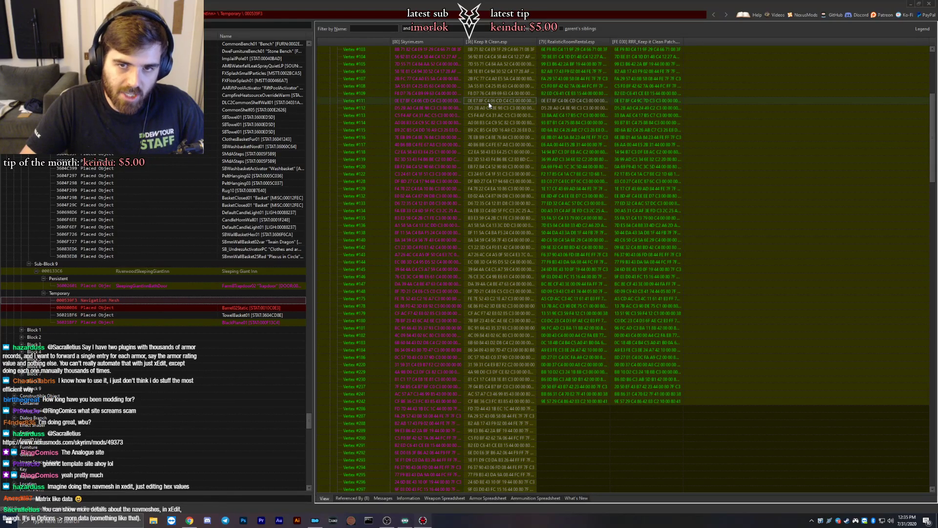
click(582, 109)
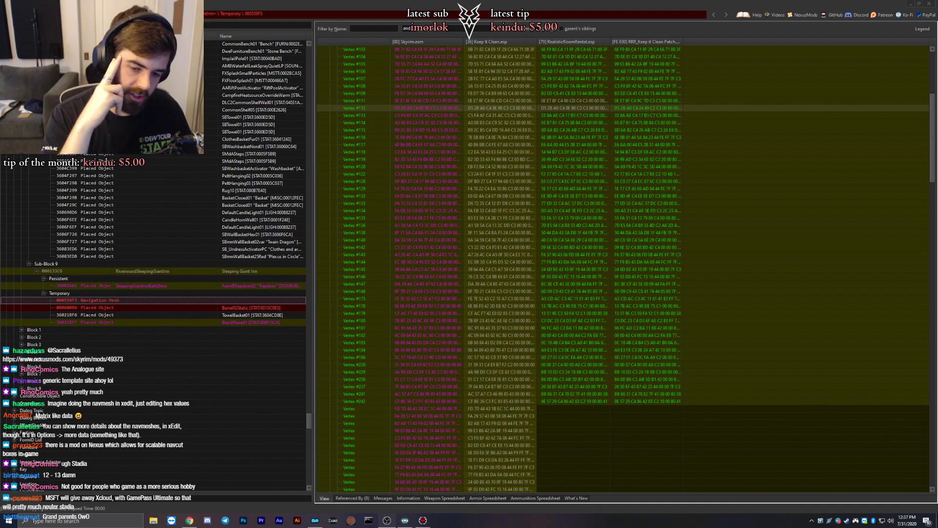
Reopen the inn's Navigation Mesh record after its Barrel02Static object, and check the general program options for record detail settings.
click(98, 309)
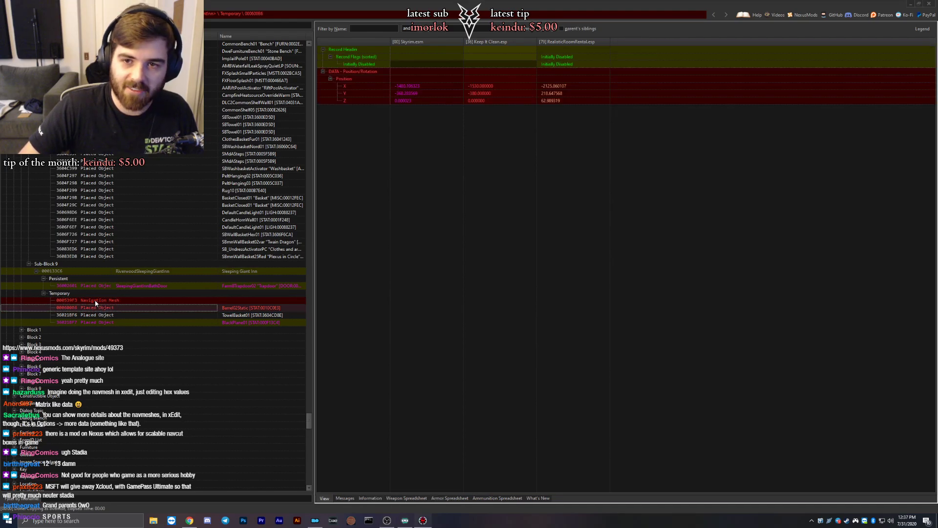
click(96, 301)
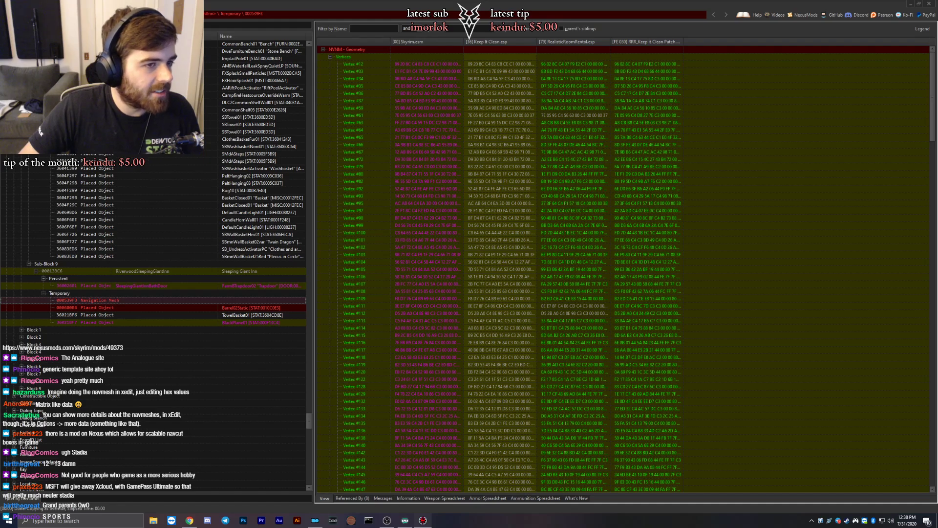
click(30, 59)
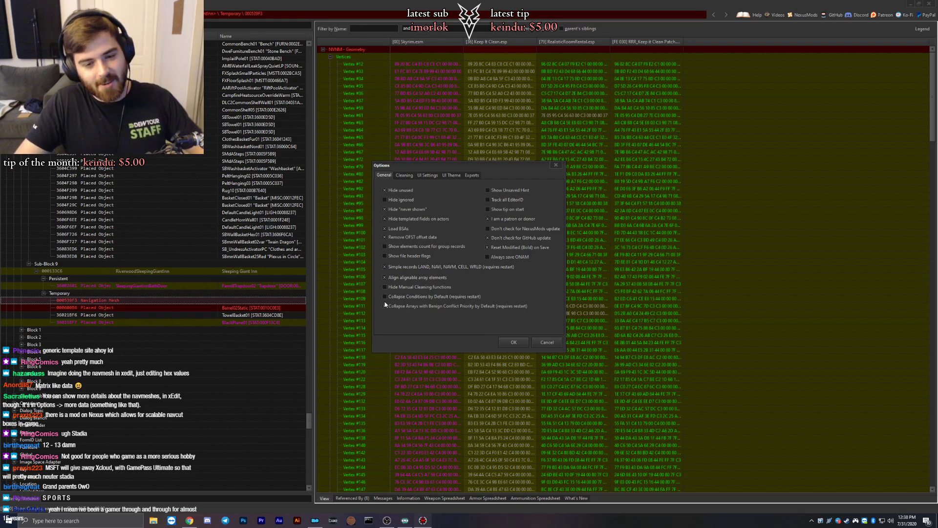
click(515, 342)
Inspect the Sleeping Giant Inn's Barrel02Static and BlackPlane01 placed objects, and expand Sub-Block 1 of Block 1.
click(137, 309)
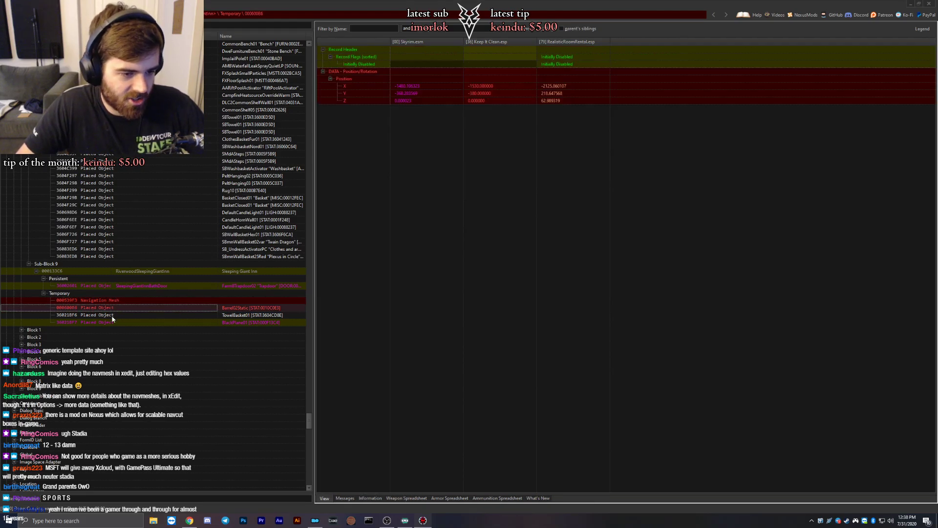
click(105, 322)
scroll(106, 318, down, 3)
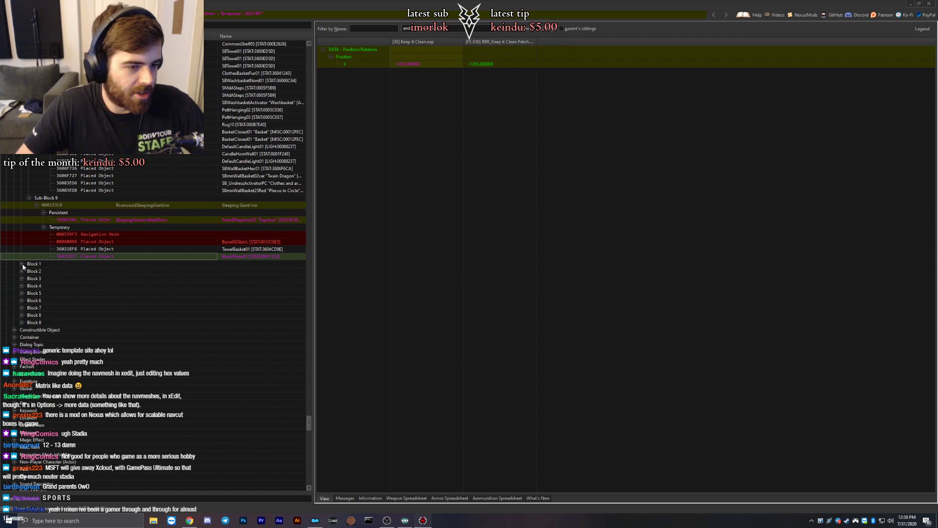
click(21, 264)
click(29, 271)
Recheck the Sleeping Giant Inn's Barrel02Static, Navigation Mesh and BlackPlane01 records, comparing the barrel's flags and position between plugins.
click(77, 242)
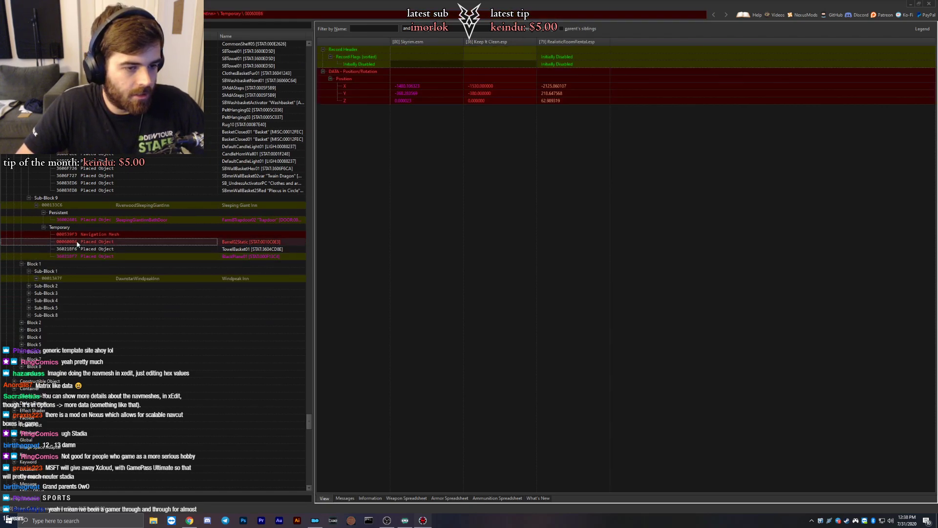
scroll(95, 234, up, 5)
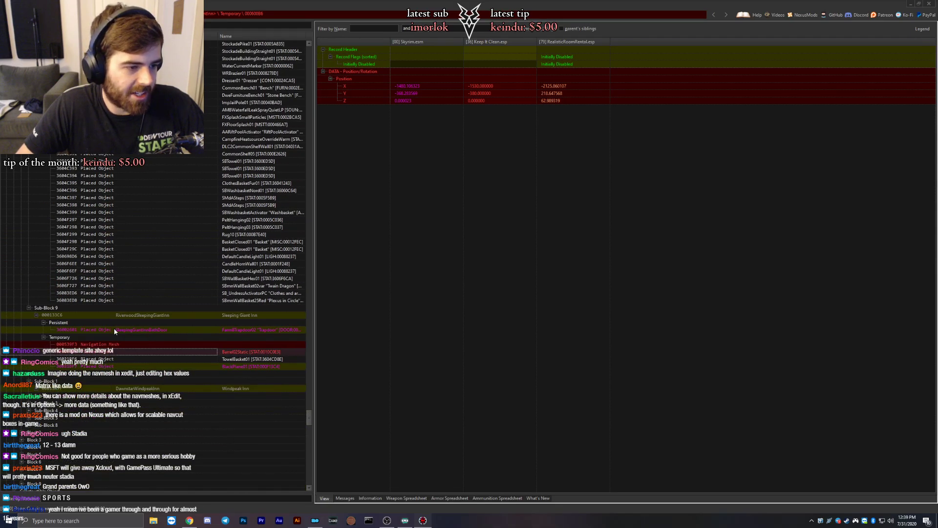
click(108, 344)
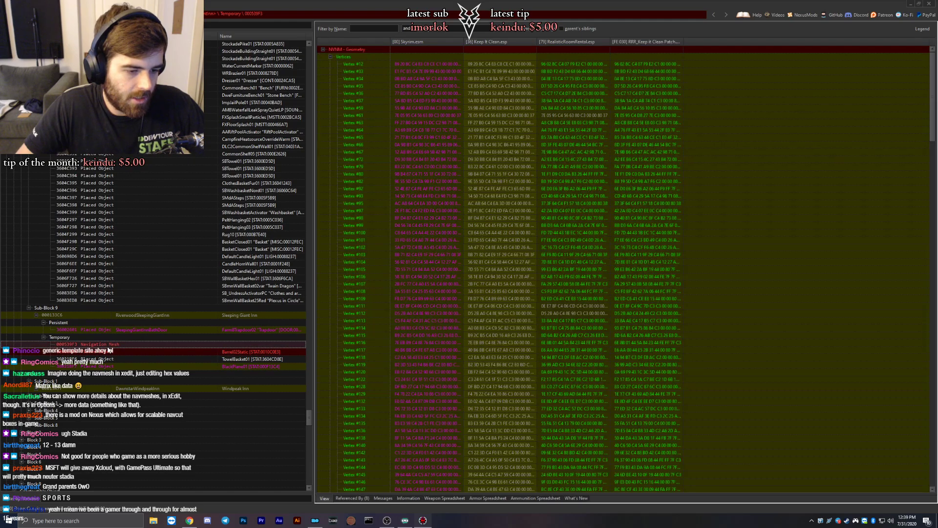
click(107, 352)
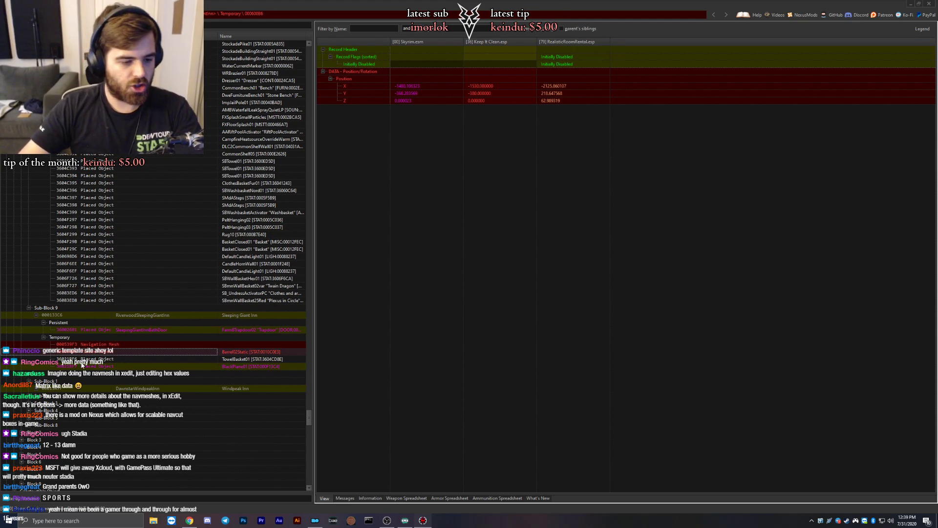
click(83, 366)
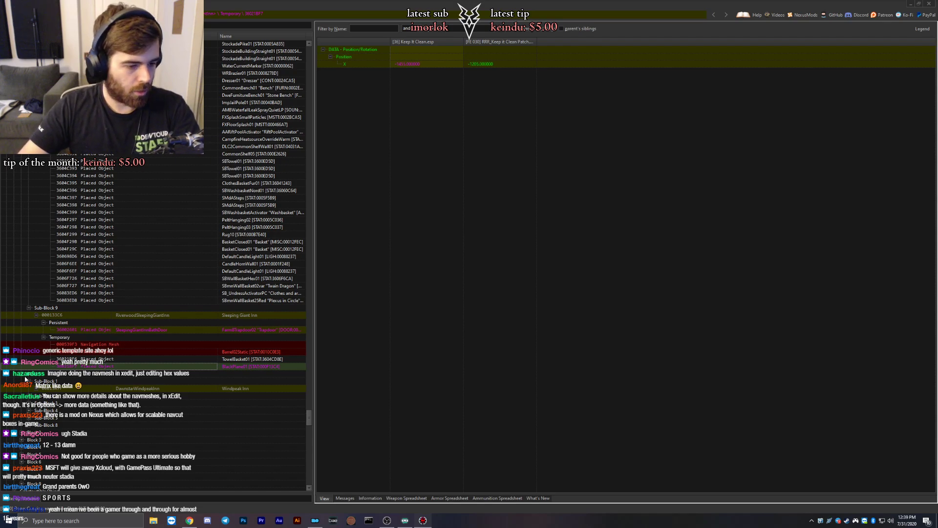
click(80, 351)
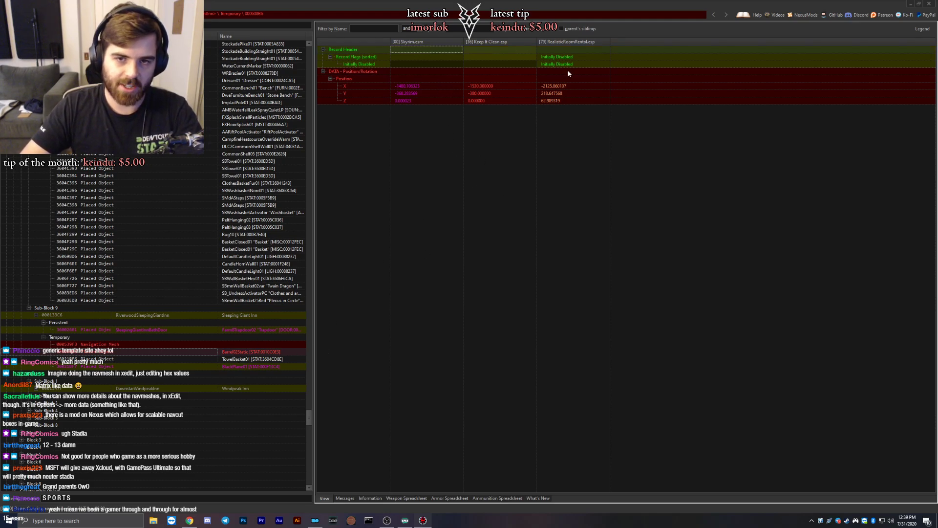
click(498, 50)
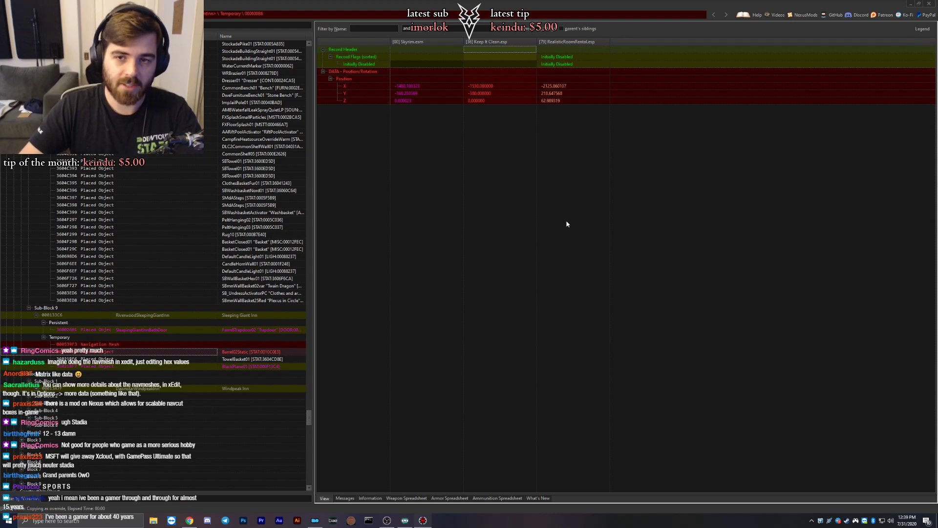
Expand the Windpeak Inn cell and inspect its persistent trapdoor, brewery cask and conflicting Navigation Mesh records.
scroll(84, 331, down, 4)
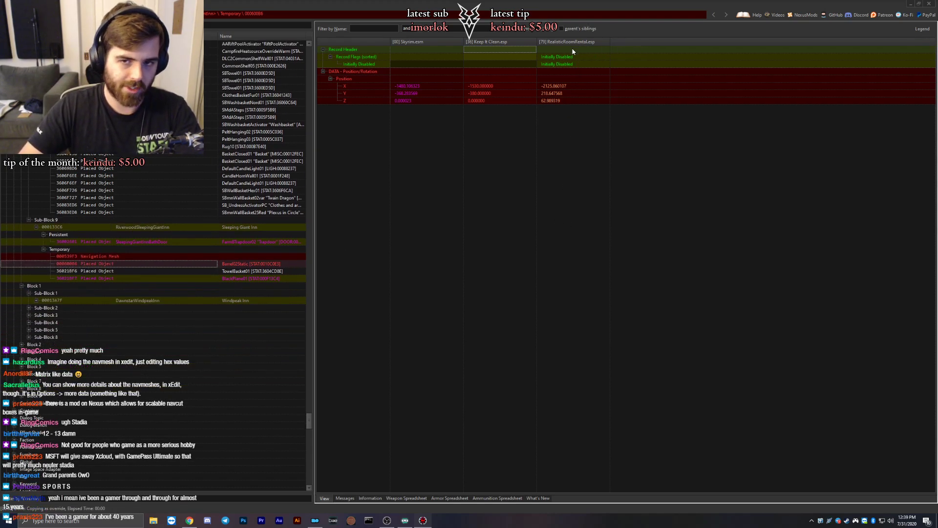
scroll(98, 274, down, 2)
click(37, 256)
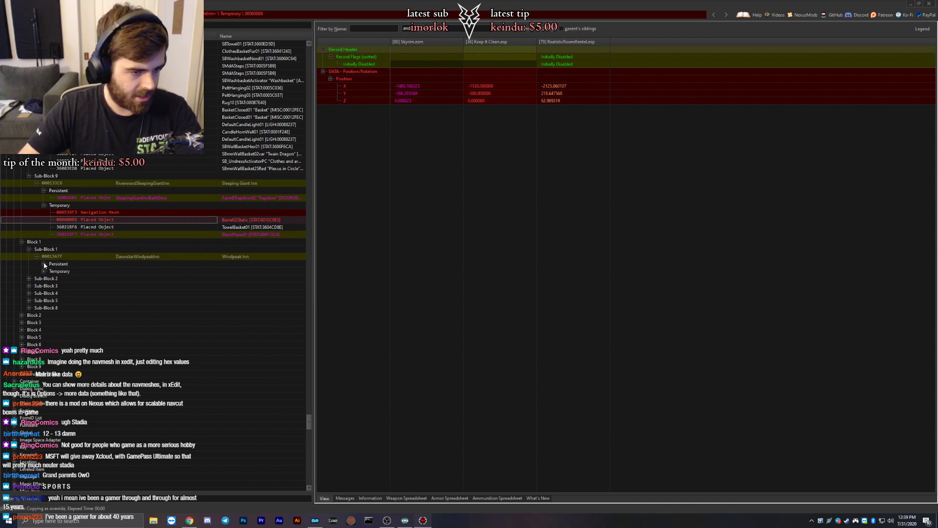
click(44, 265)
click(86, 270)
click(44, 279)
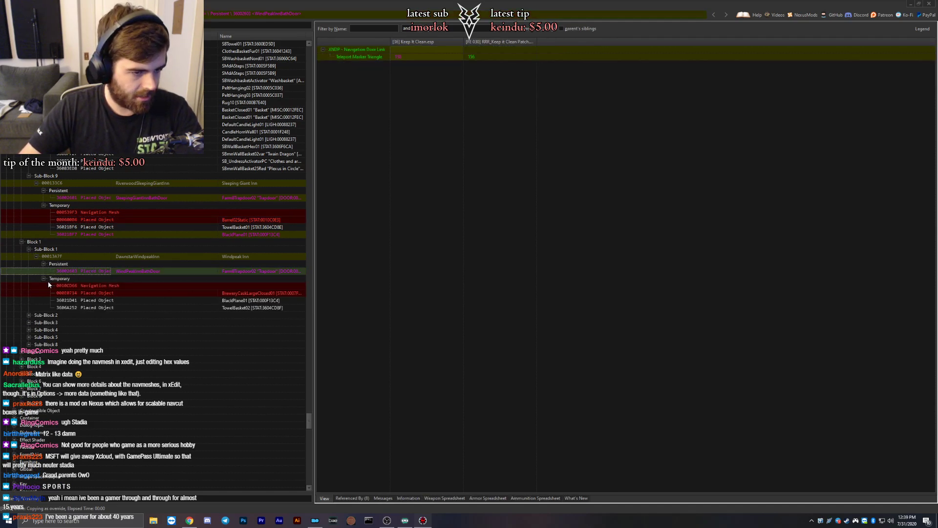
click(78, 286)
click(76, 293)
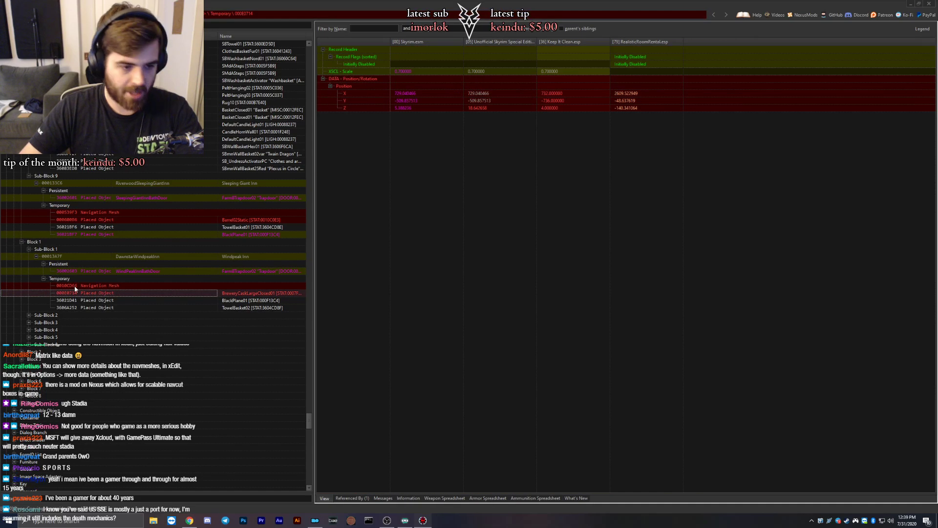
click(76, 286)
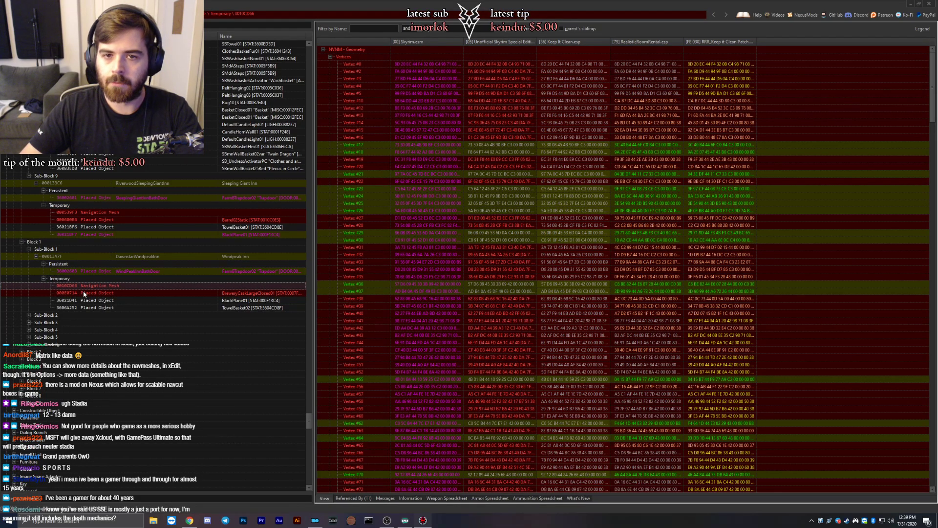
Inspect the Windpeak Inn's BreweryCaskLargeClosed01, TowelBasket02 and BlackPlane01 placed objects.
click(84, 294)
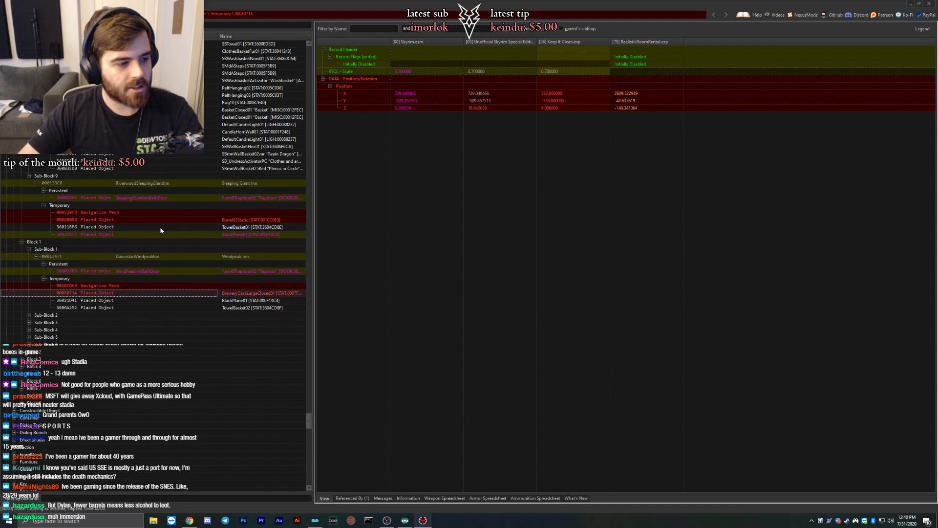
click(122, 298)
click(120, 294)
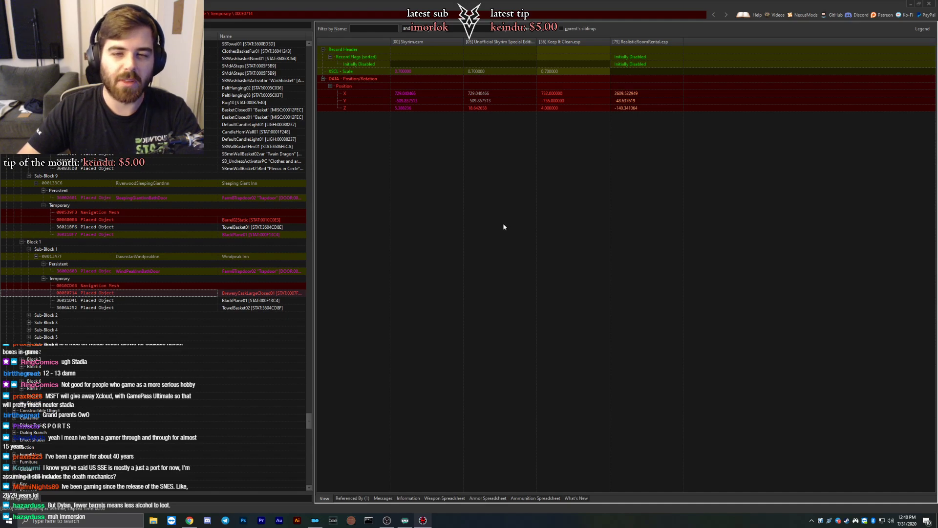
click(84, 307)
click(84, 299)
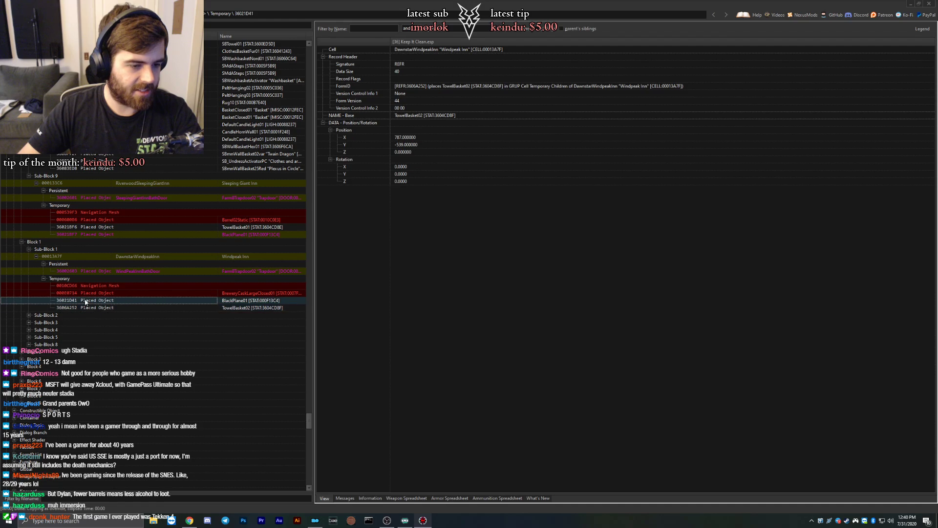
Expand the Windpeak Bathing Room cell in Sub-Block 2 and inspect its persistent trapdoor and water placed objects.
scroll(92, 294, down, 2)
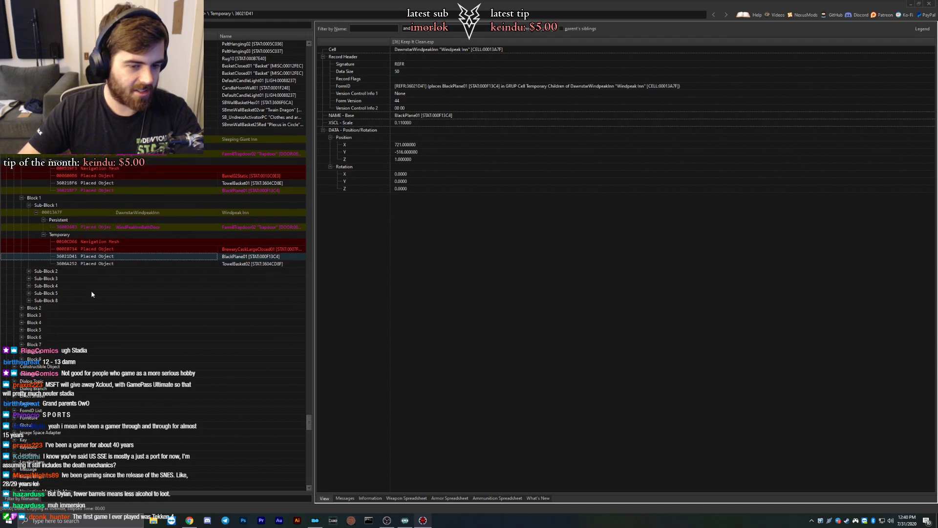
click(29, 272)
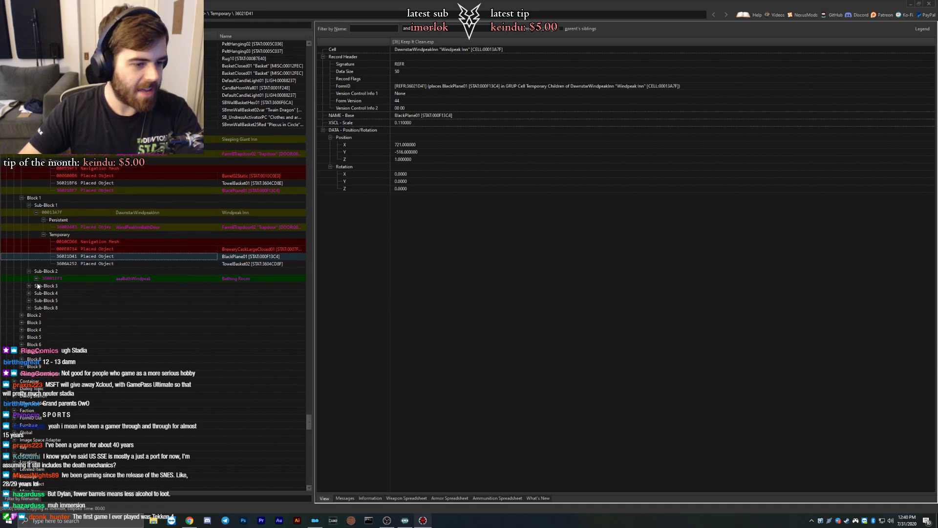
click(36, 278)
click(44, 285)
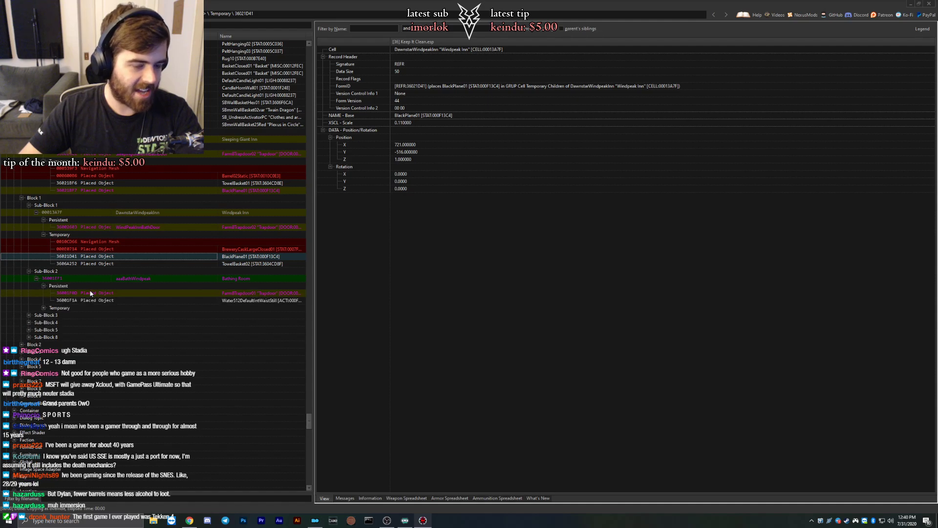
click(90, 293)
click(93, 300)
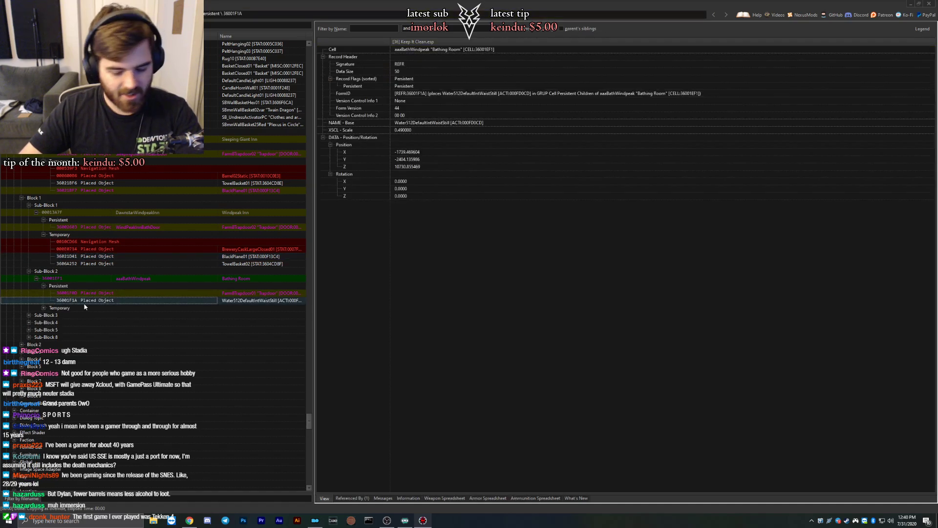
Expand the Bathing Room's temporary records and look through its placed objects for conflicts.
scroll(85, 307, down, 2)
click(43, 264)
scroll(67, 286, up, 3)
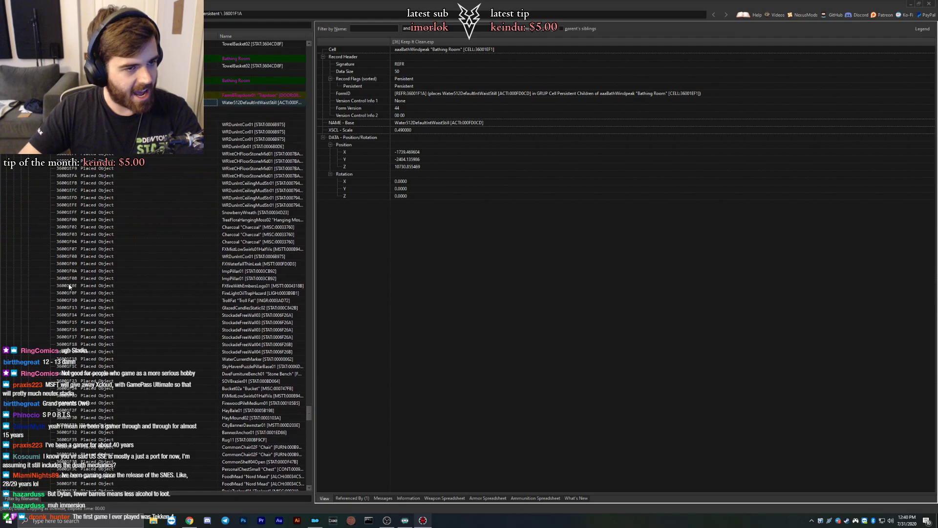
scroll(69, 287, down, 15)
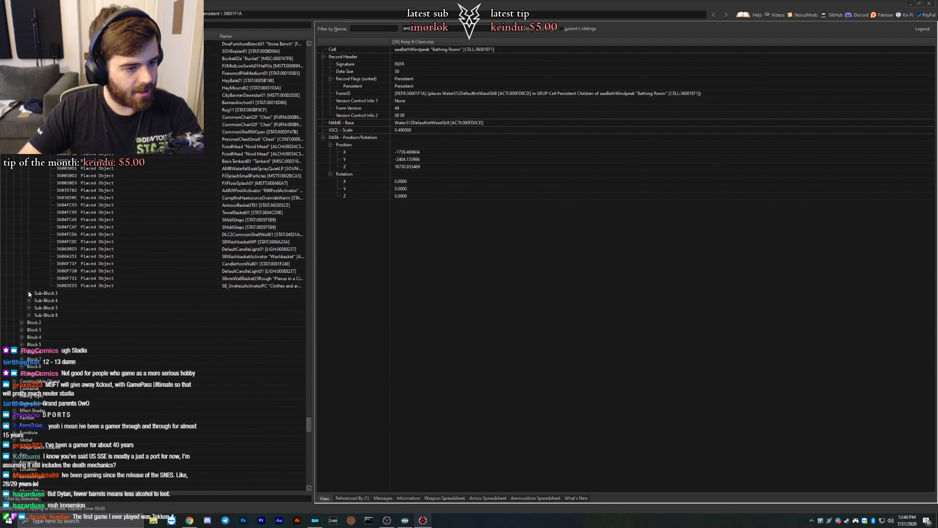
Expand the New Gnisis Cornerclub cell in Sub-Block 3 and compare its bath door's script properties between Keep It Clean.esp and Open Cities Skyrim.esp.
click(28, 293)
click(36, 300)
click(43, 307)
click(57, 316)
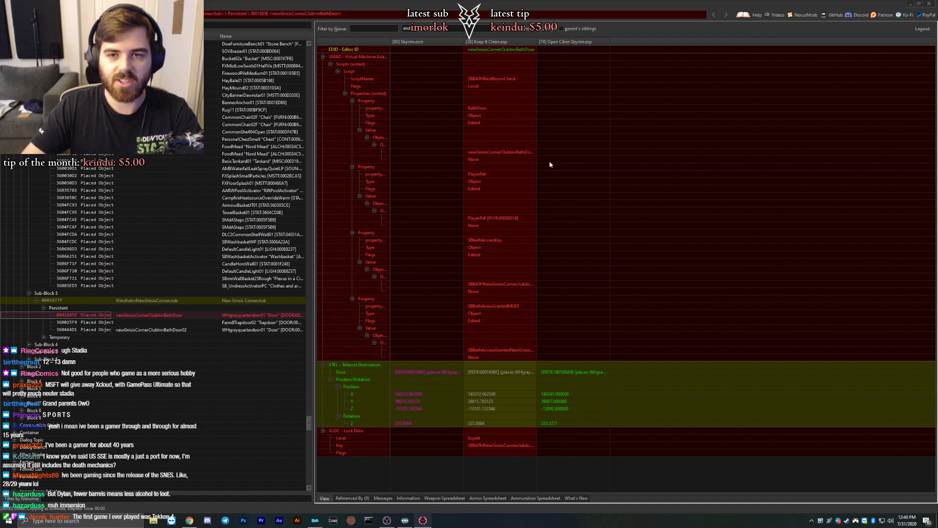
click(569, 153)
click(566, 169)
click(561, 210)
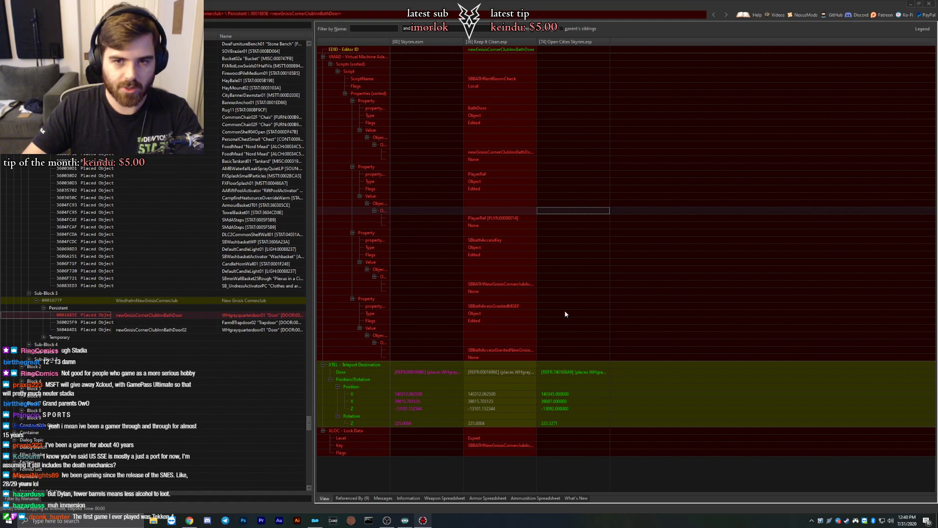
click(584, 291)
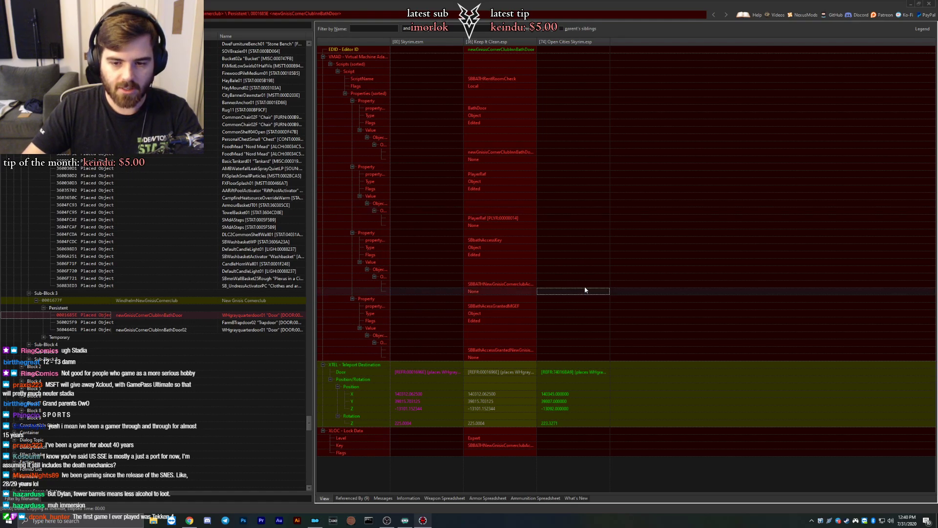
Copy the Open Cities Skyrim.esp version of the New Gnisis Cornerclub bath door as an override into UltSky.esp.
right_click(557, 49)
click(564, 49)
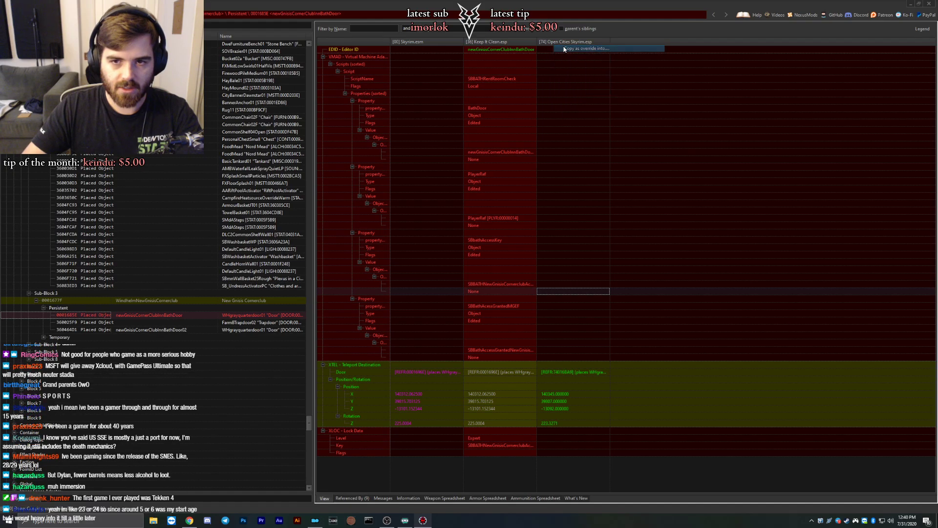
double_click(531, 284)
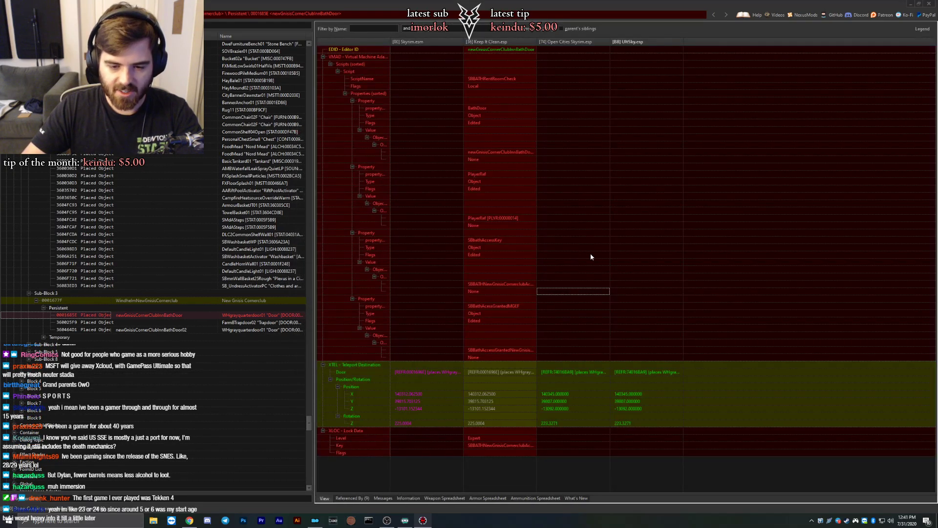
click(591, 255)
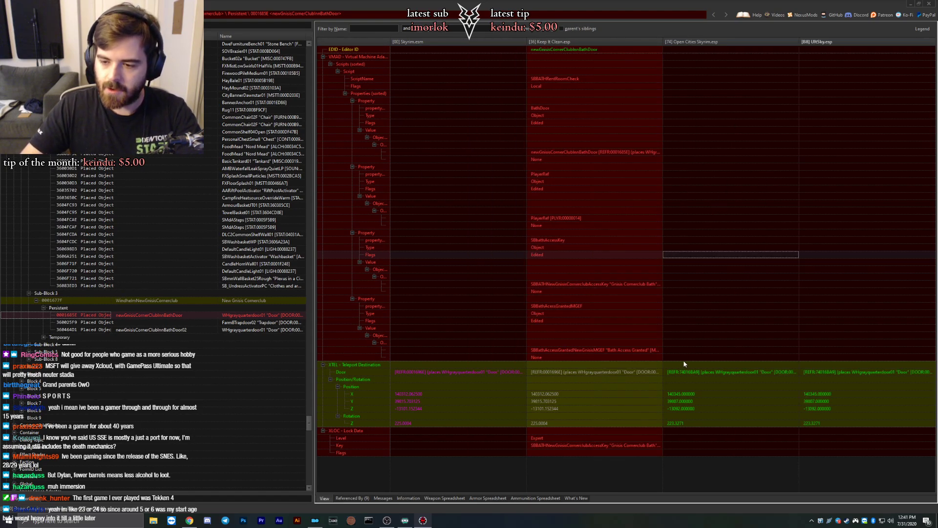
click(694, 314)
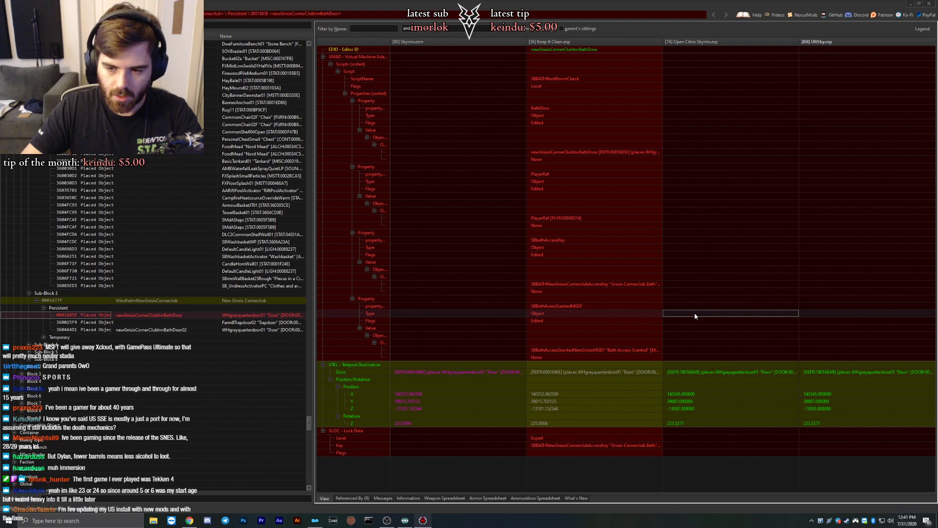
Resize the record columns and navigation pane so the bath door's values in all four plugins can be compared side by side.
drag(799, 43, 913, 46)
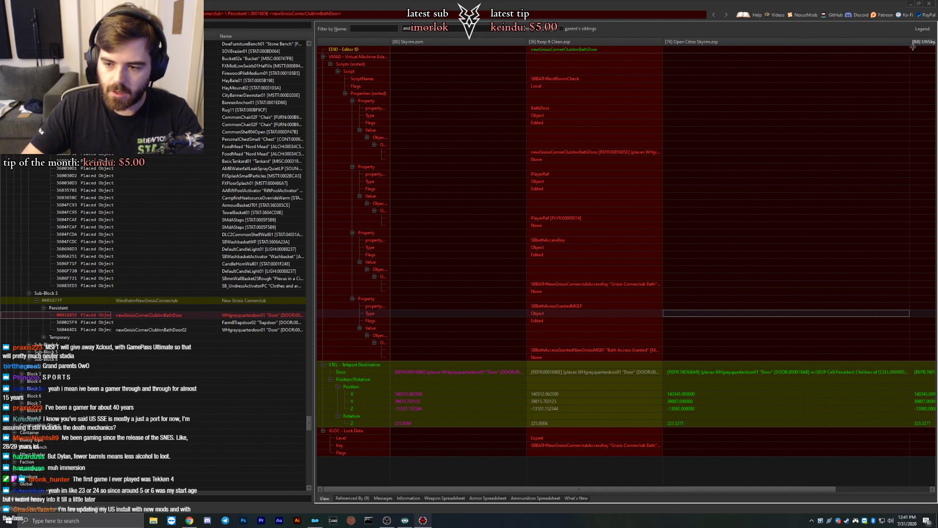
click(342, 43)
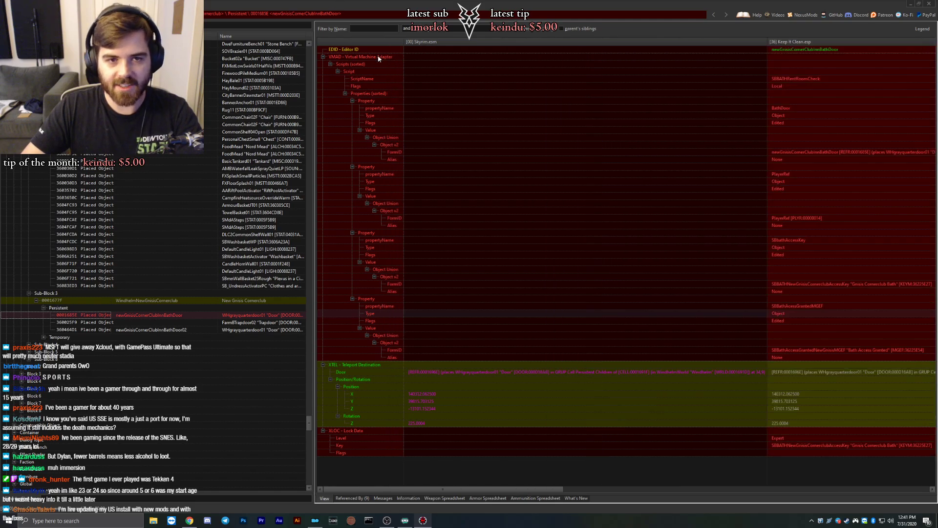
click(430, 225)
drag(504, 489, 886, 468)
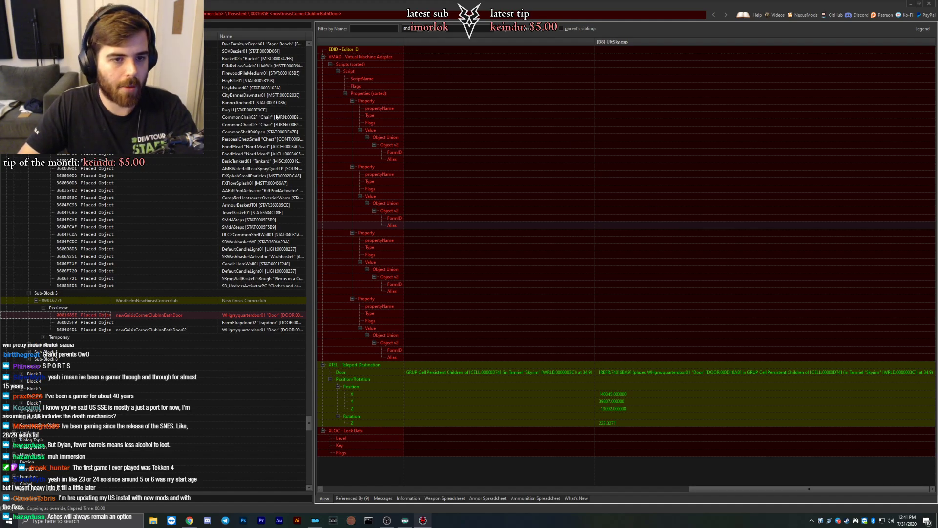
drag(218, 36, 189, 37)
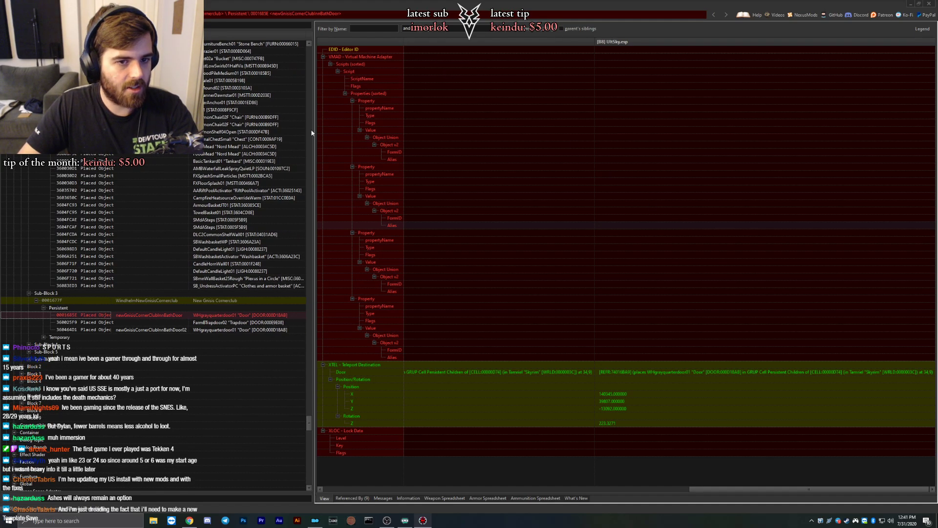
scroll(307, 131, down, 2)
drag(312, 132, 301, 131)
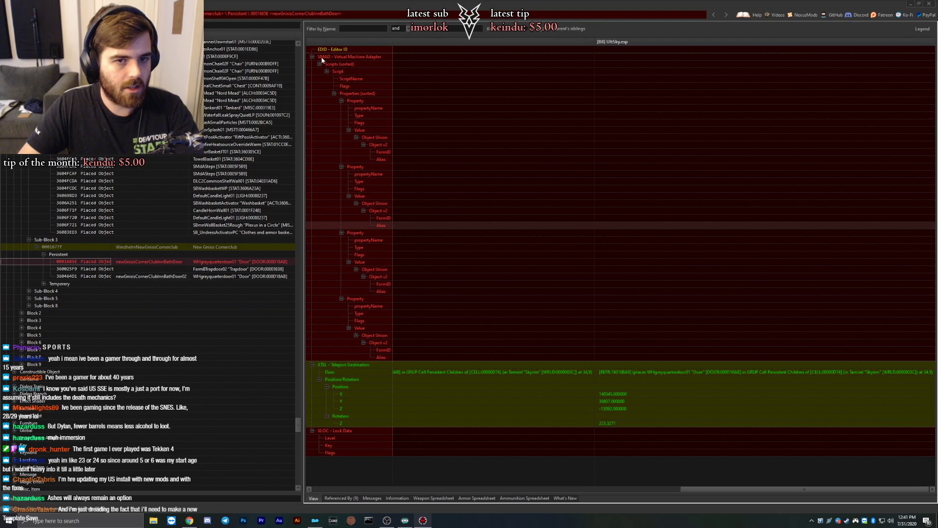
click(333, 42)
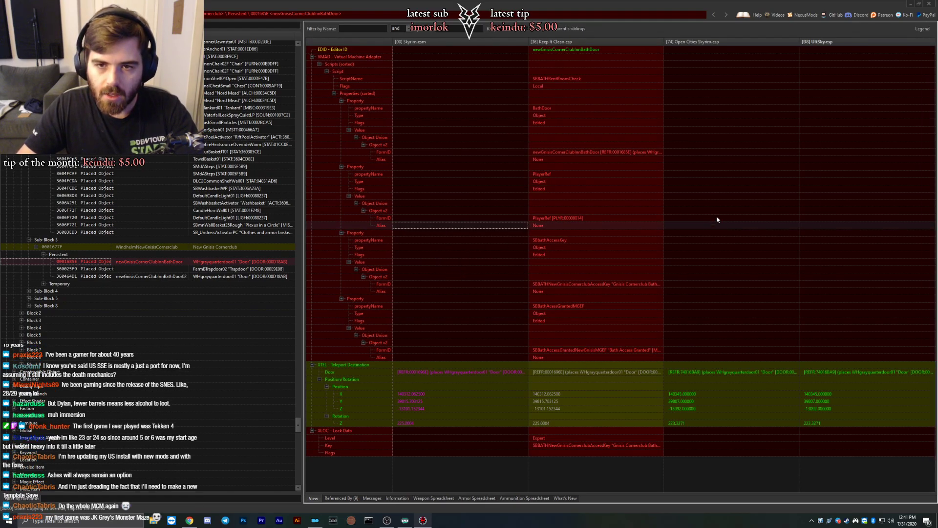
Copy the bath door's Editor ID from Keep It Clean.esp into its UltSky.esp override.
click(576, 151)
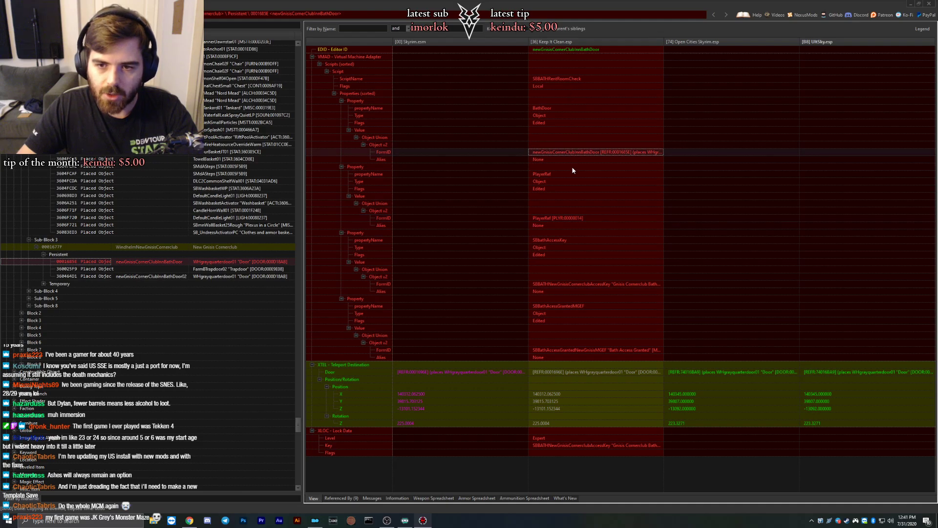
click(572, 167)
click(718, 203)
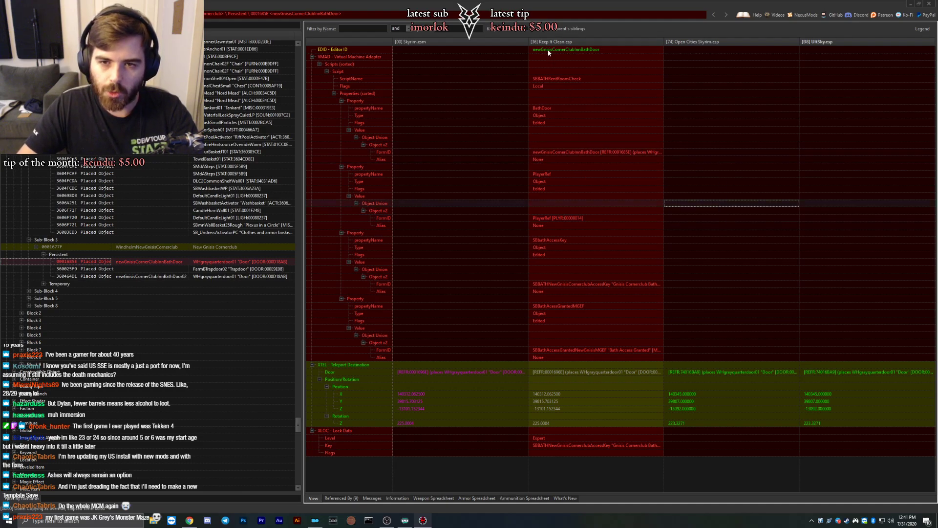
drag(548, 52, 867, 52)
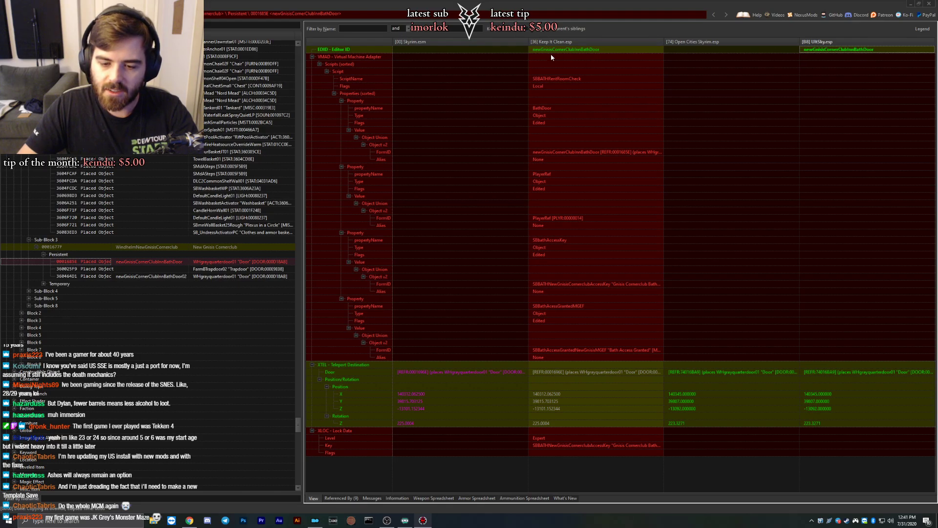
Copy Keep It Clean.esp's VMAD script data and XLOC lock data into the bath door's UltSky.esp override, accepting Keep It Clean.esp as a master.
click(465, 205)
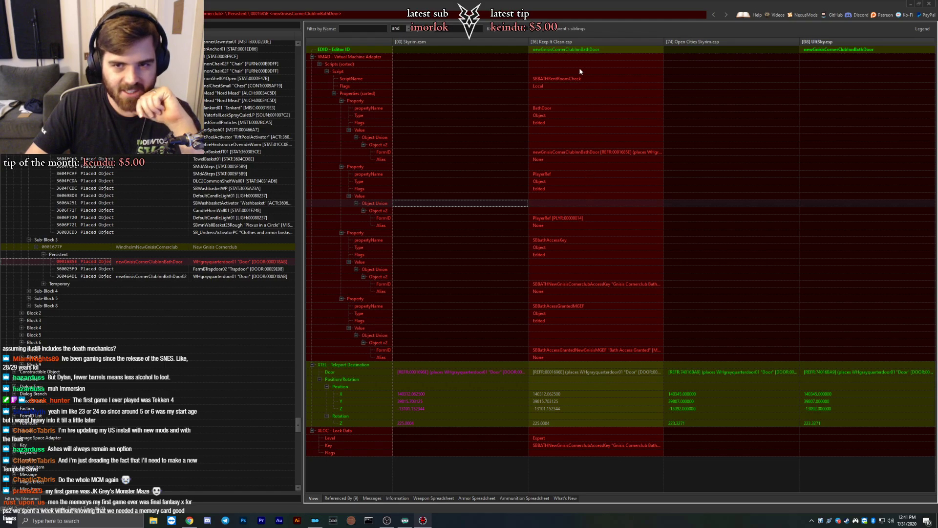
click(548, 50)
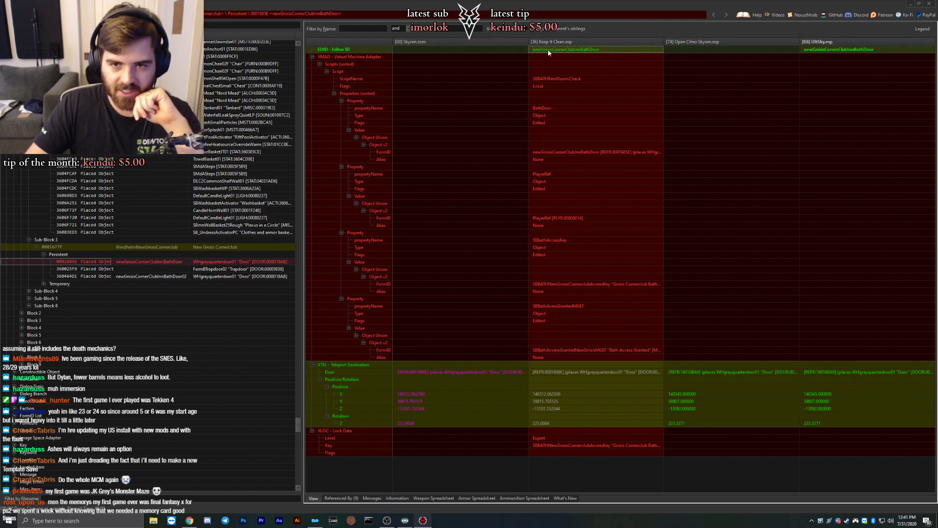
click(774, 189)
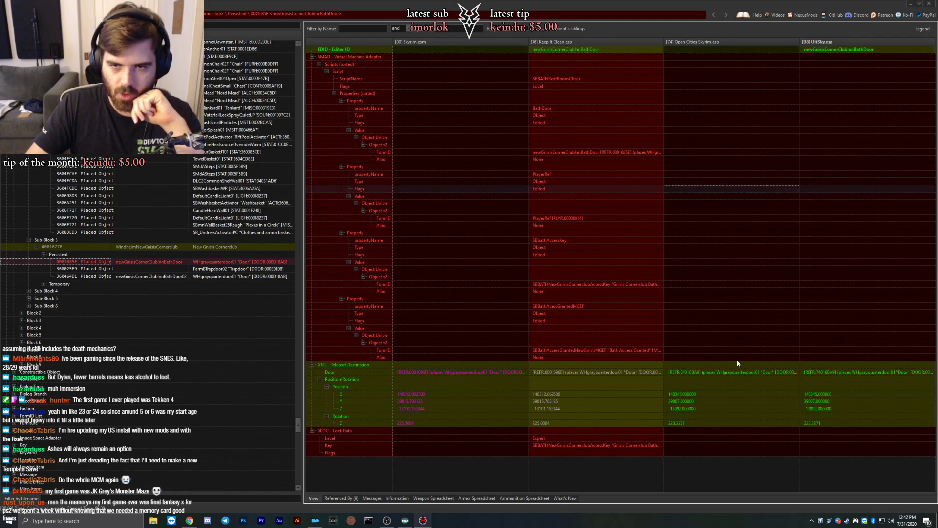
click(561, 80)
click(719, 168)
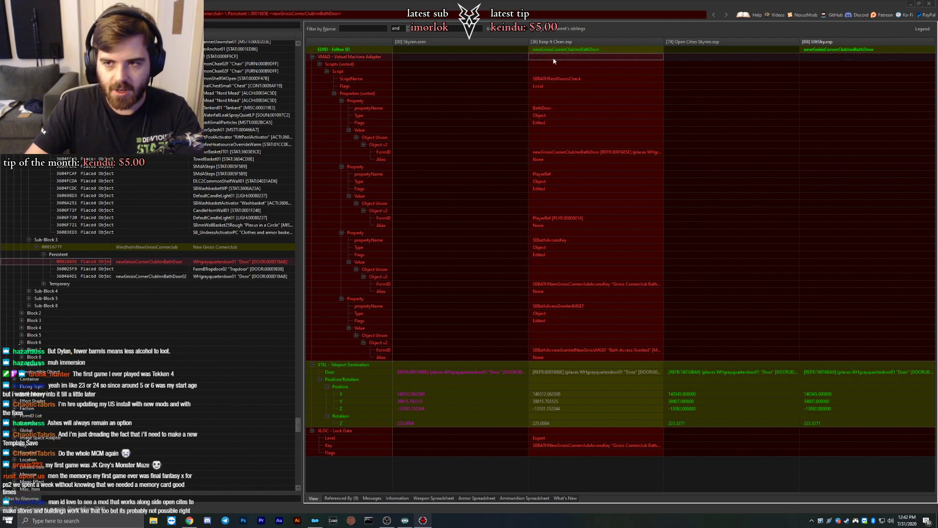
drag(555, 57, 827, 58)
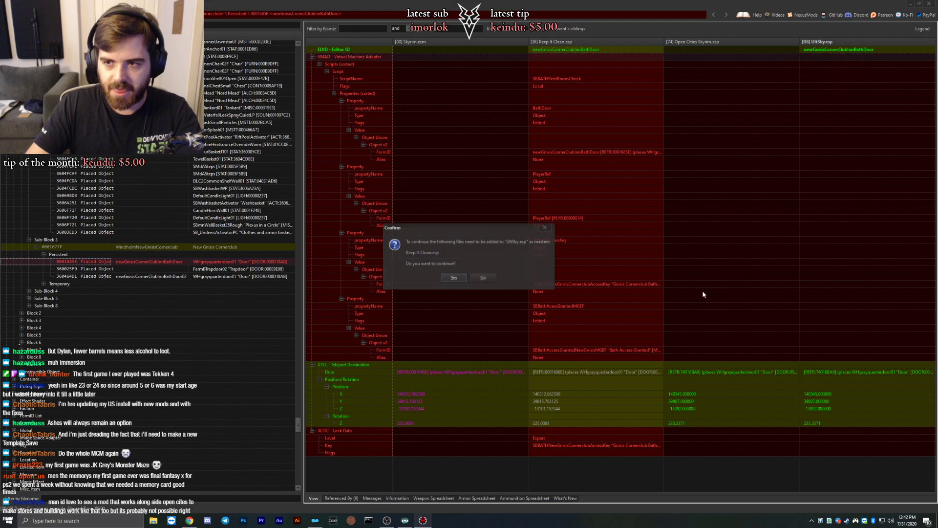
click(455, 277)
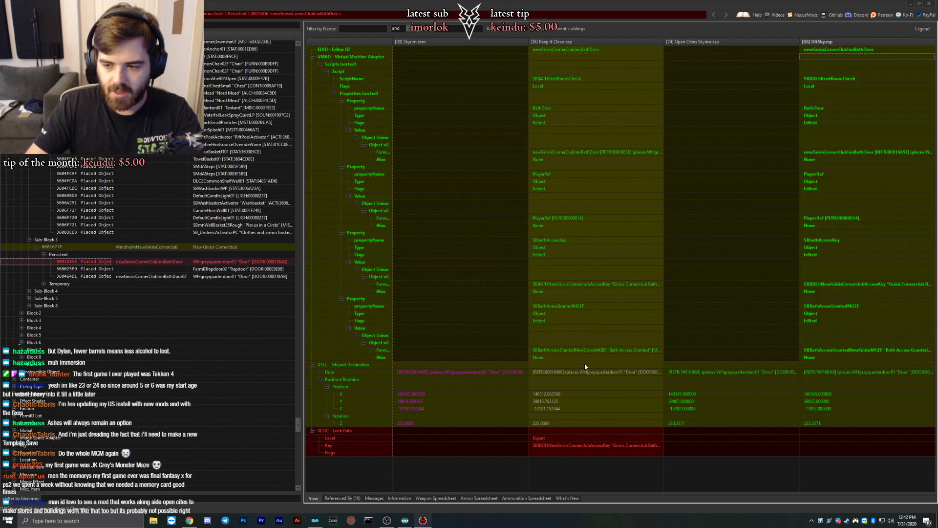
click(563, 430)
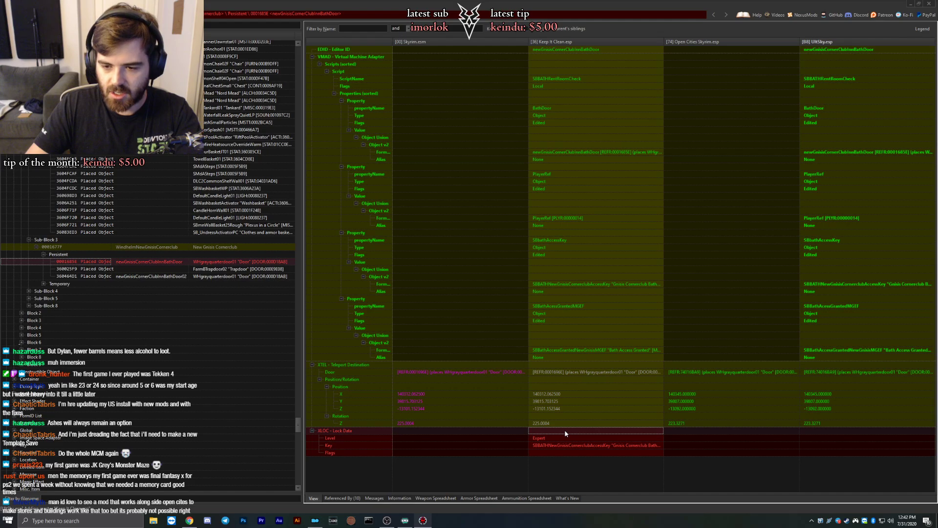
drag(565, 433, 822, 433)
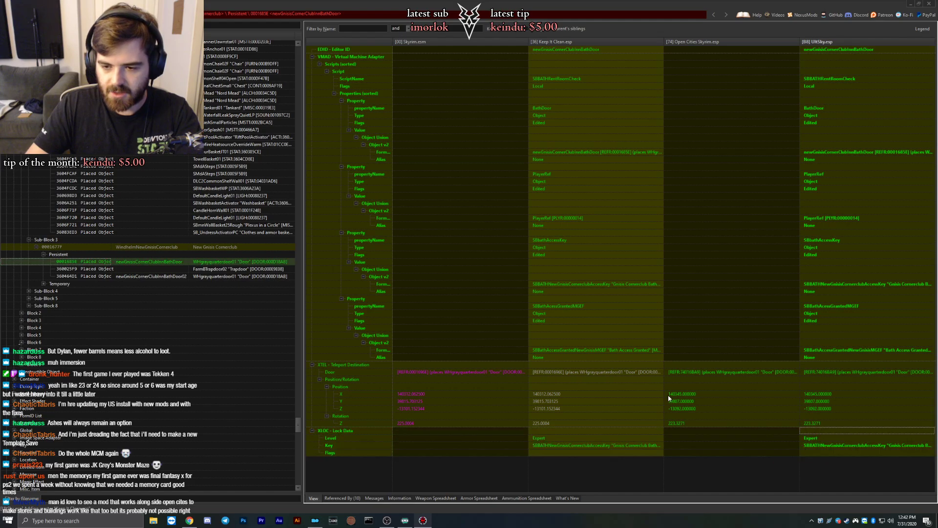
Check the Cornerclub's persistent trapdoor record and review the bath door's script values across the plugins.
click(125, 269)
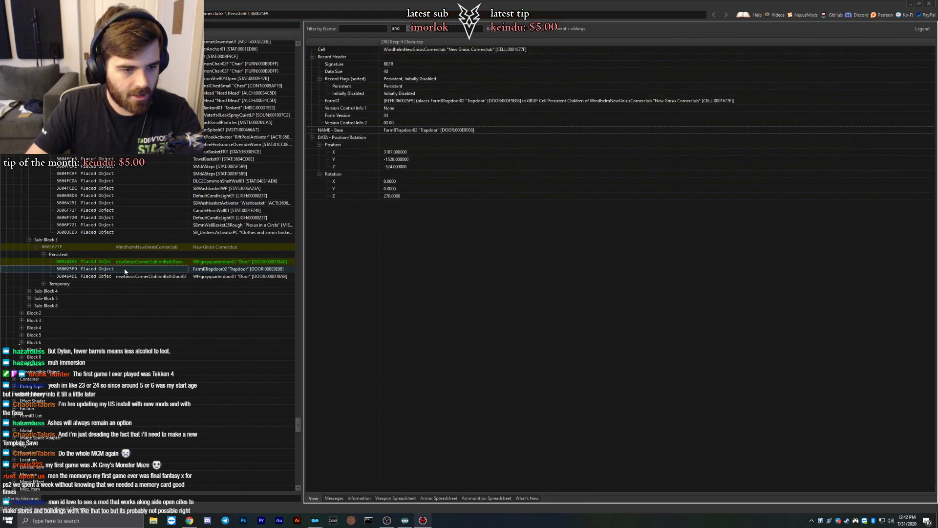
click(128, 263)
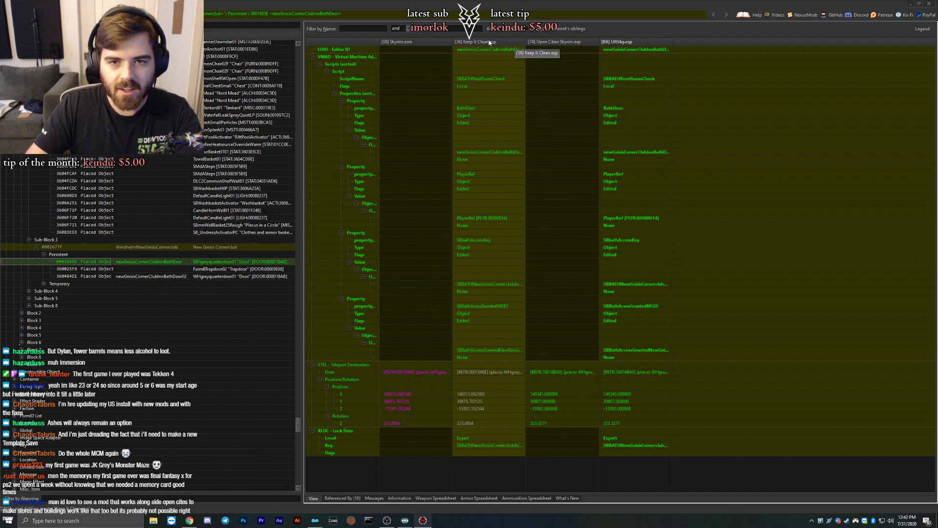
click(497, 80)
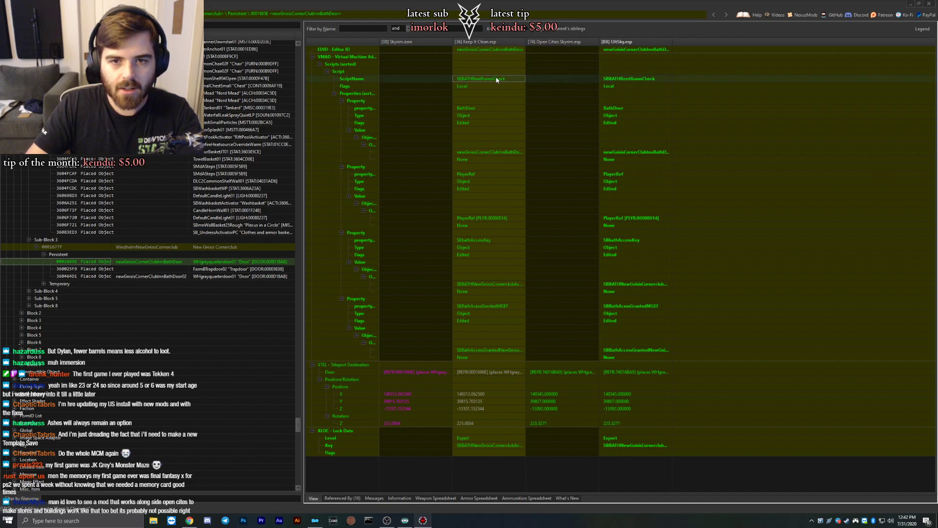
right_click(479, 42)
click(493, 82)
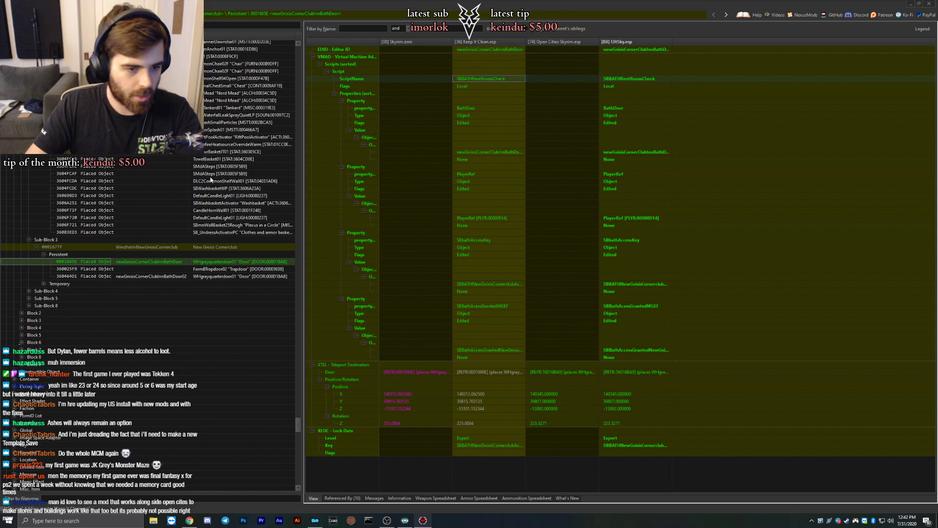
click(566, 84)
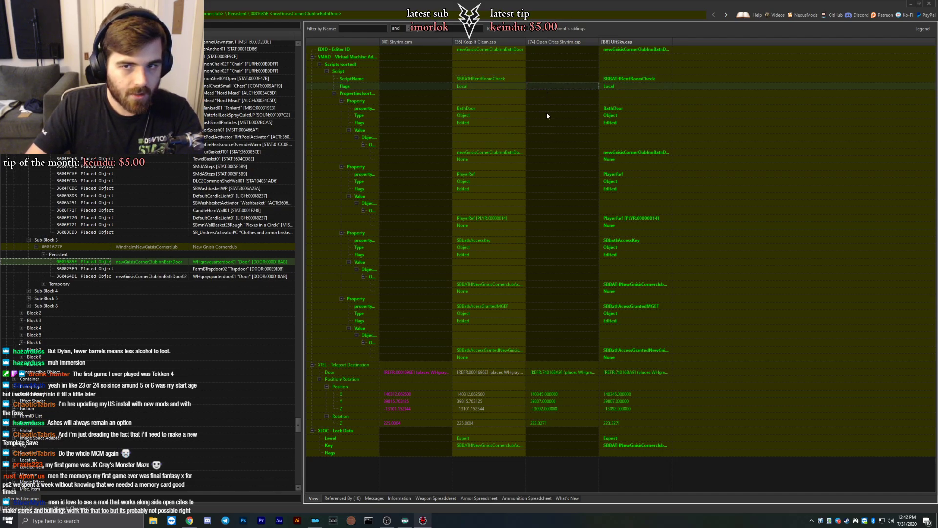
Expand the Cornerclub's temporary records and inspect the second bath door's script properties, teleport destination, lock and position data.
click(101, 269)
click(104, 276)
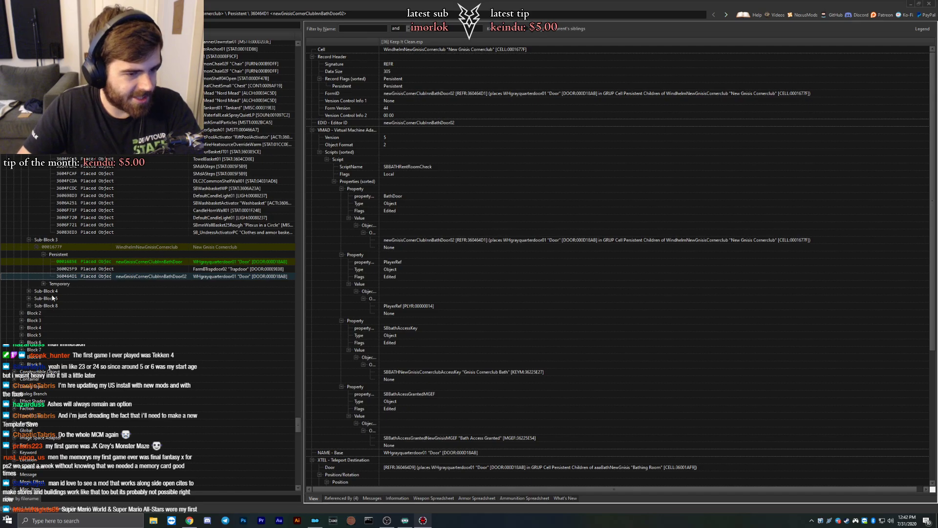
click(43, 284)
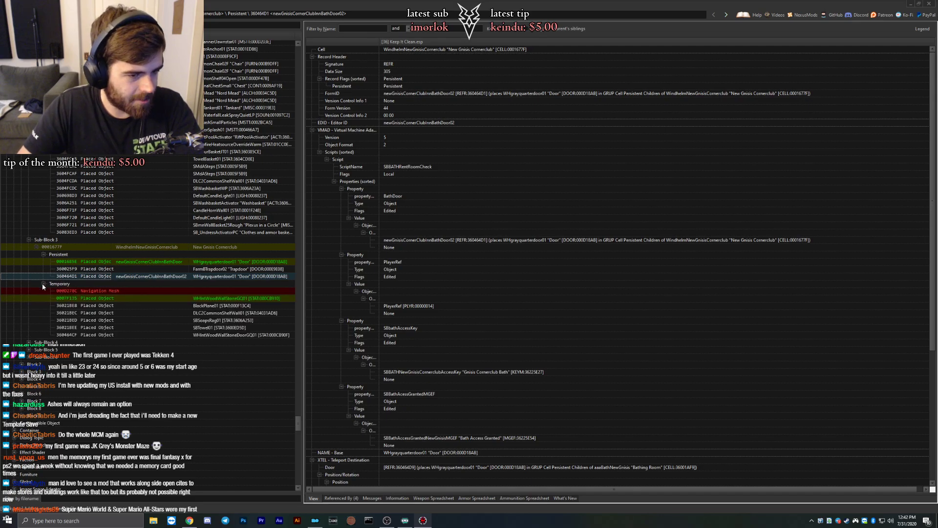
click(190, 269)
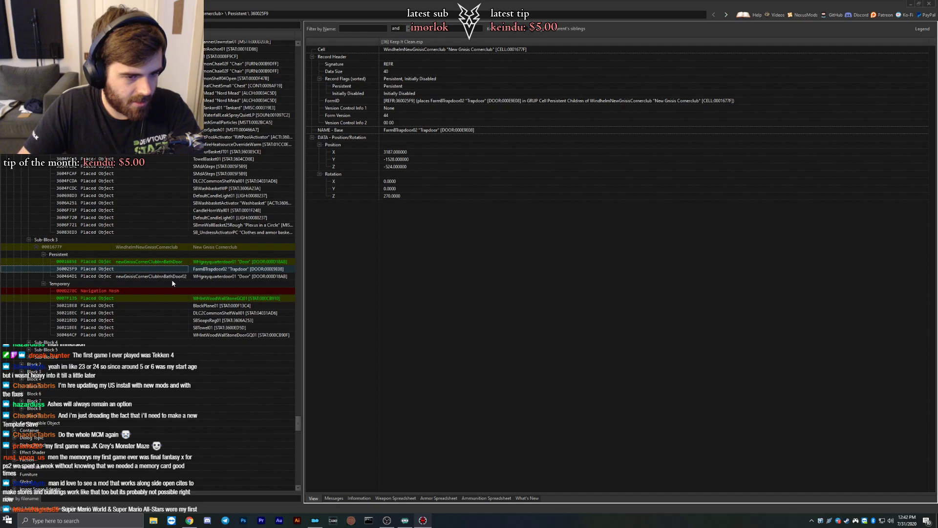
click(169, 276)
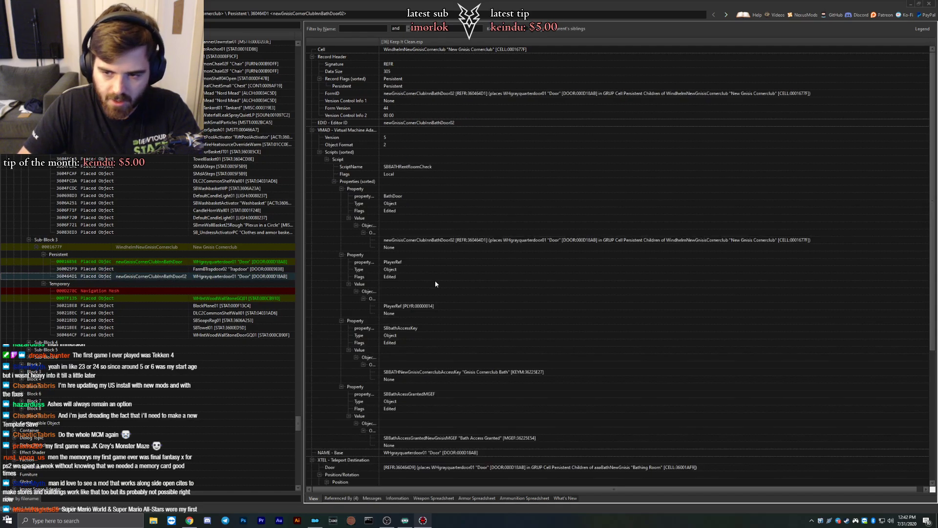
click(499, 280)
scroll(499, 280, down, 7)
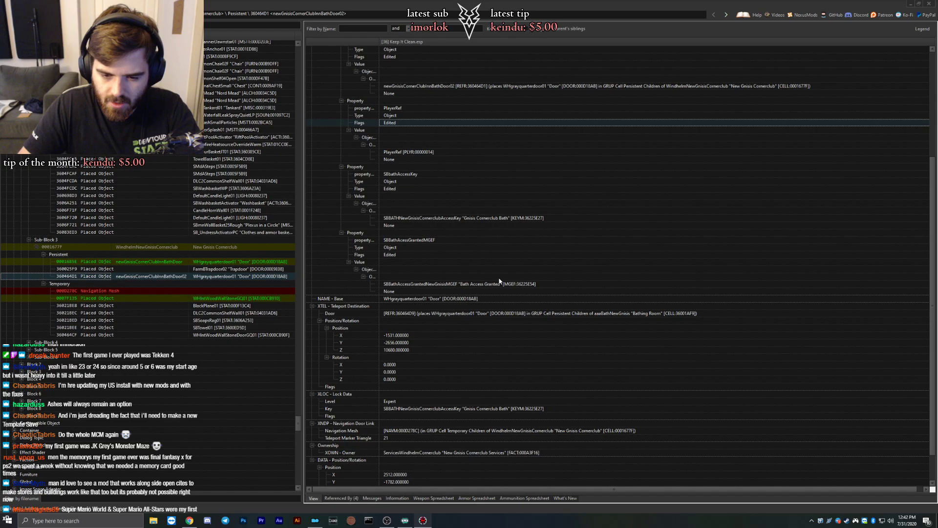
scroll(500, 282, down, 2)
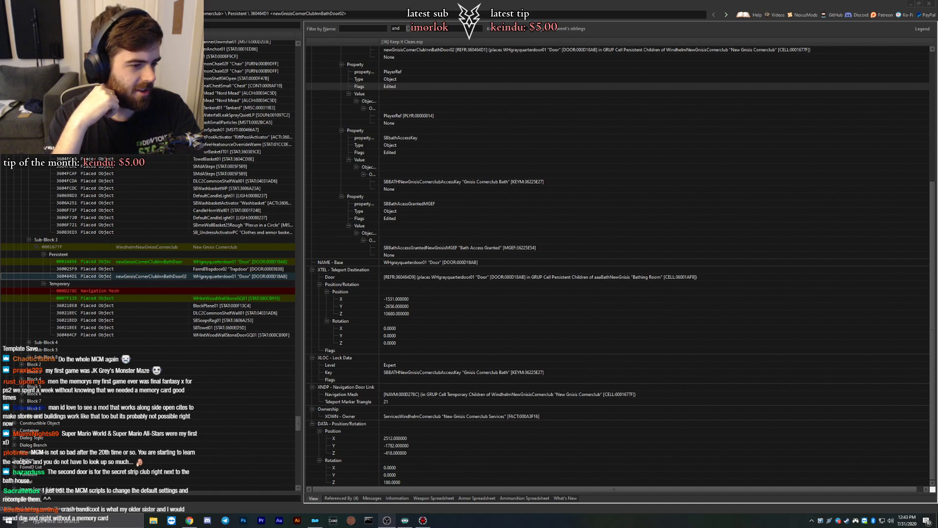
Revisit the trapdoor record and compare the first bath door's values with its UltSky.esp override again.
click(109, 270)
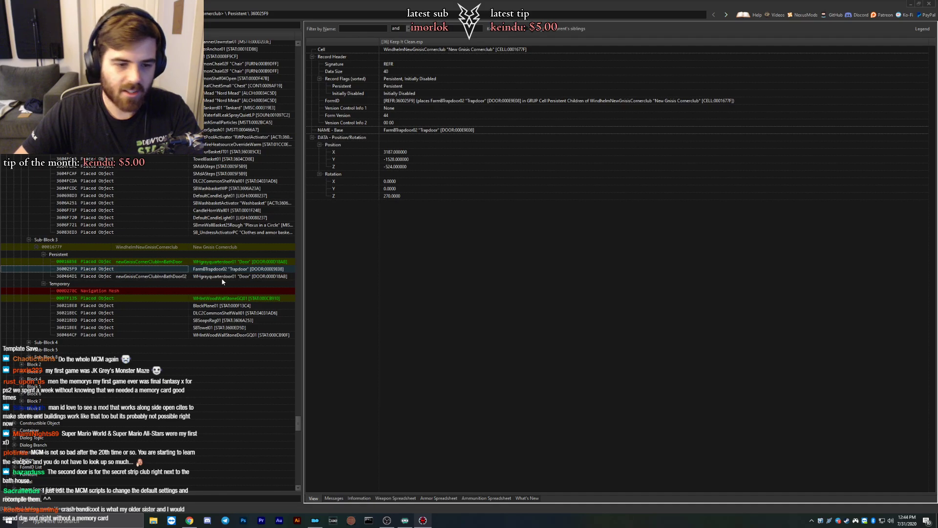
click(209, 262)
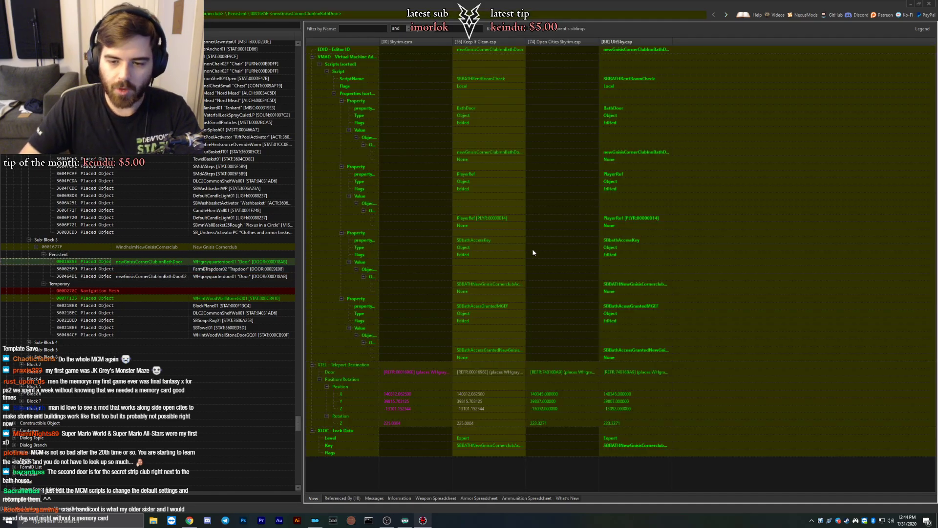
click(537, 233)
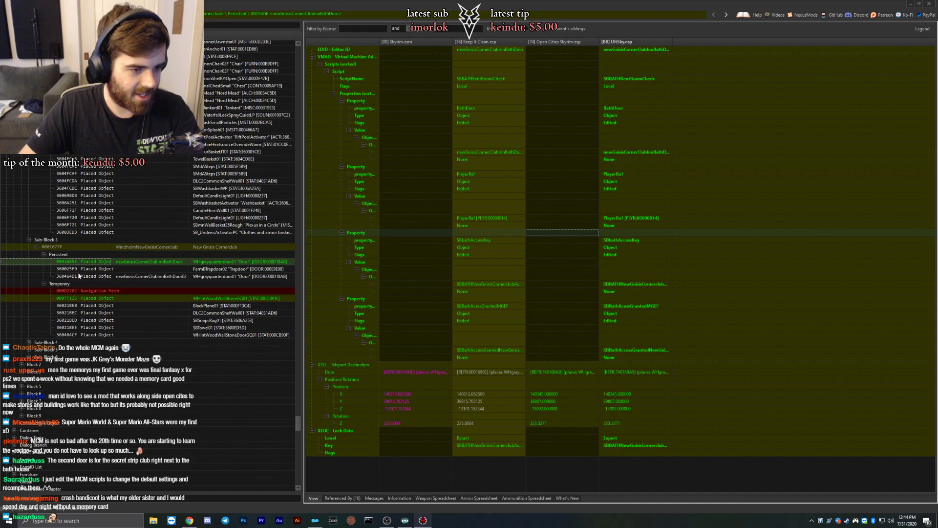
Examine the New Gnisis Cornerclub's temporary navigation mesh conflict against its wall, BlackPlane01 and first bath door records.
click(93, 291)
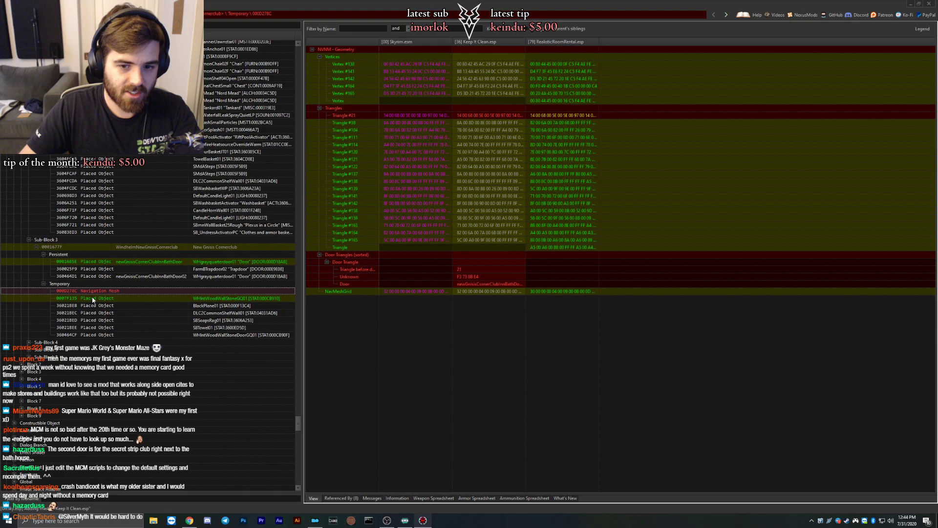
click(564, 277)
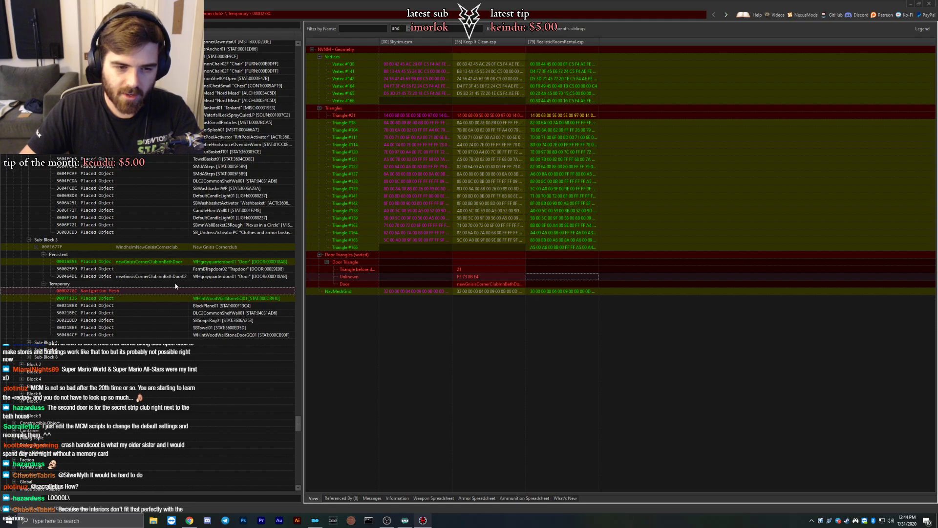
click(215, 263)
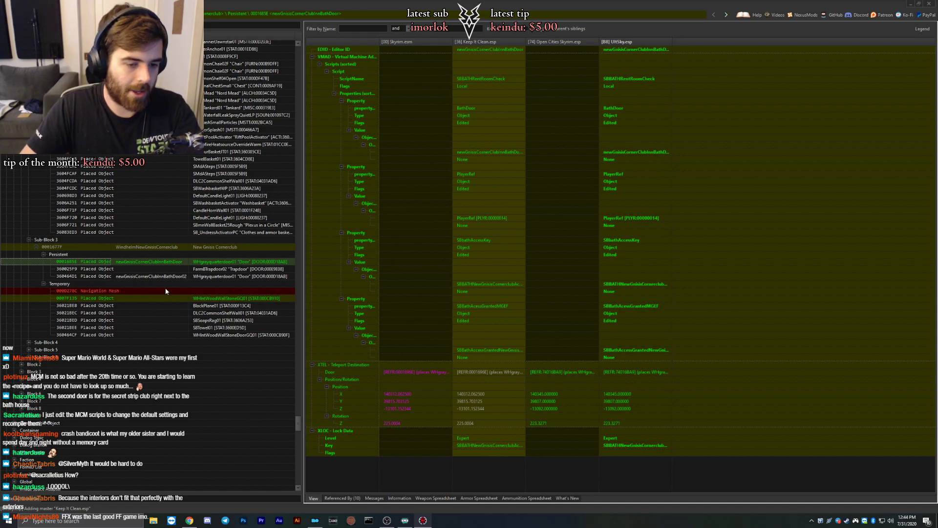
click(196, 306)
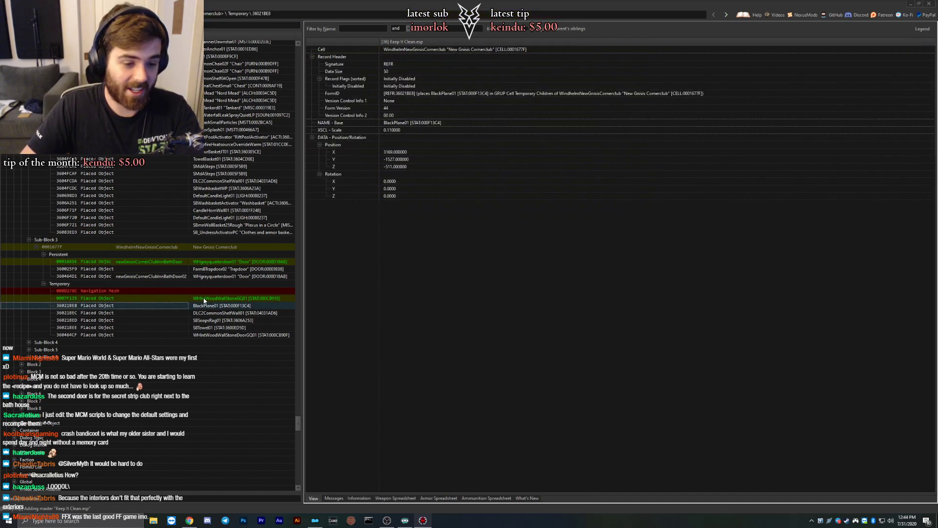
click(204, 299)
click(199, 306)
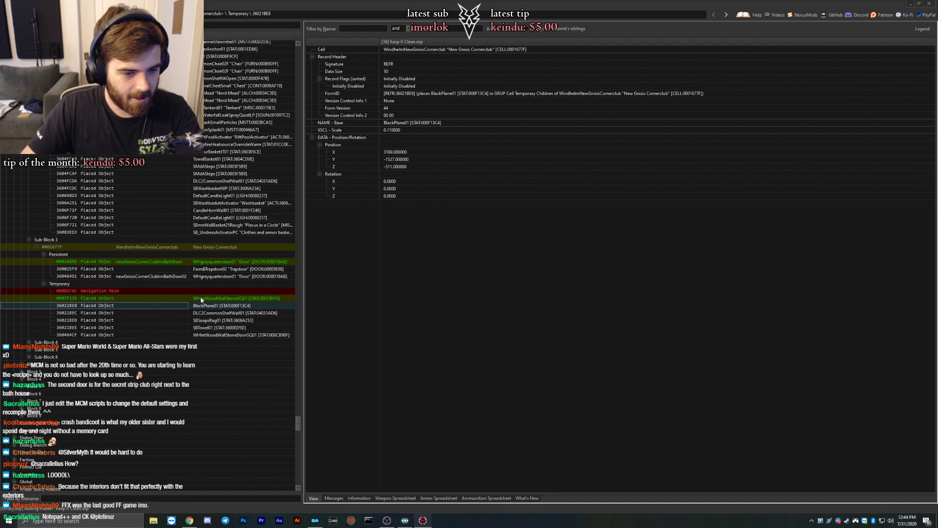
click(201, 299)
click(205, 292)
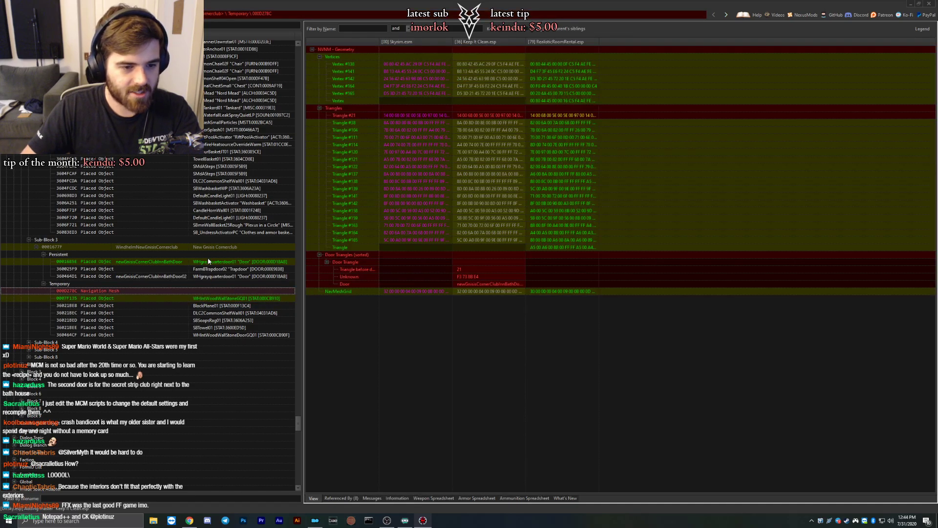
click(206, 263)
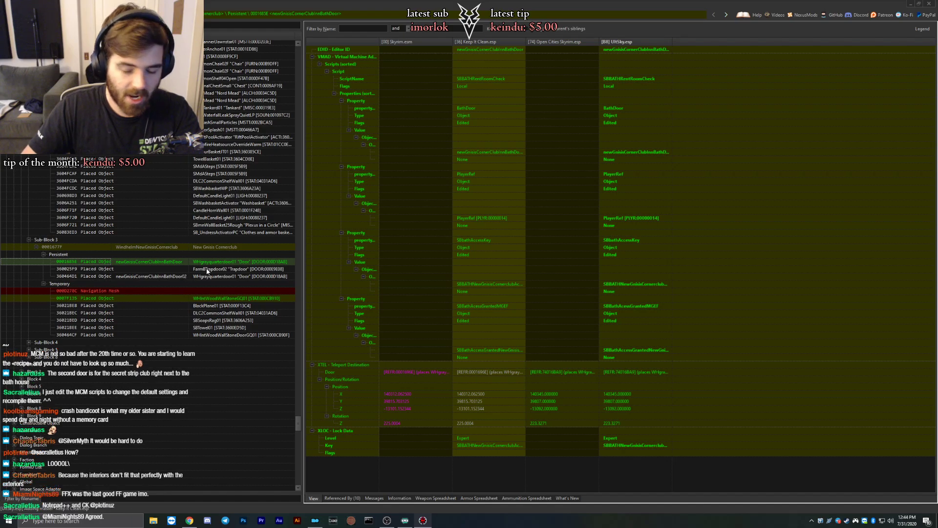
Copy RealisticRoomRental.esp's Cornerclub navigation mesh as an override into UltSky.esp and add Keep It Clean.esp's door triangle data to it.
click(197, 292)
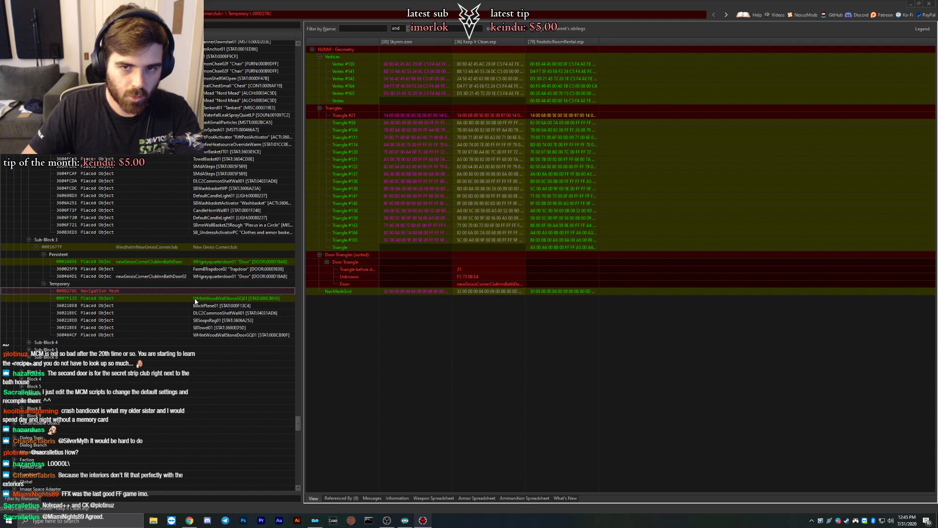
right_click(563, 41)
click(579, 46)
double_click(531, 228)
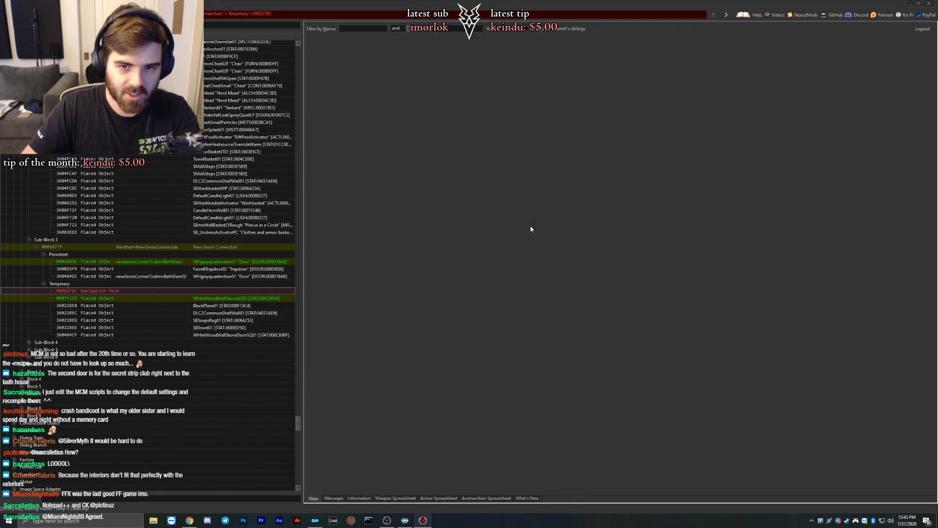
click(482, 254)
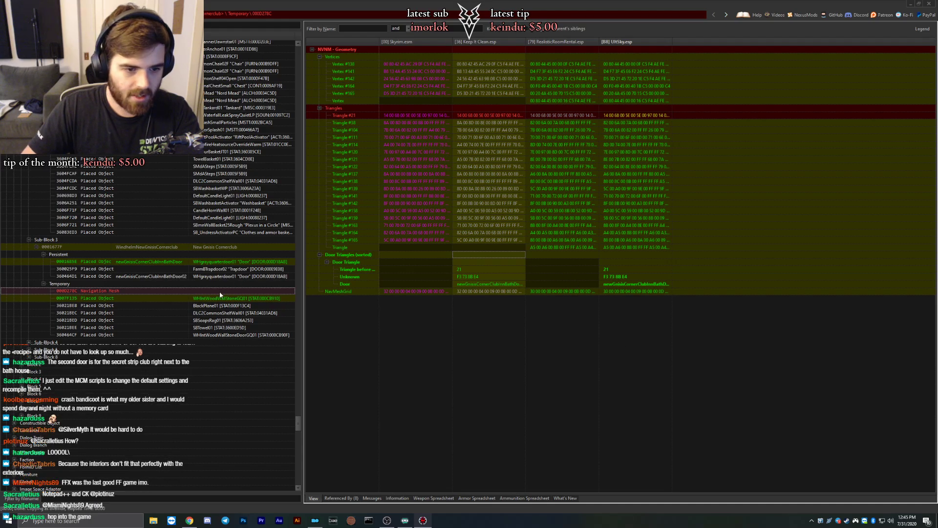
Check the Cornerclub's temporary stone wall and cell records, and save UltSky.esp.
click(198, 300)
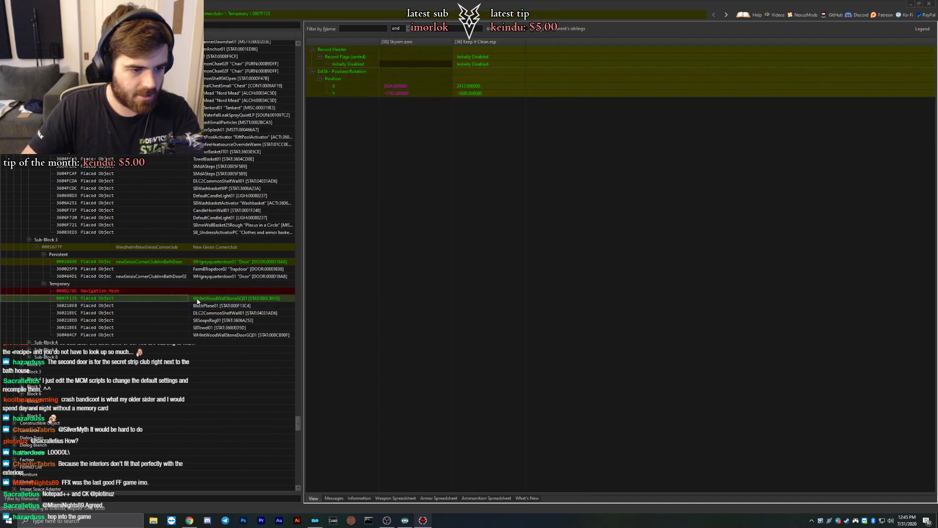
click(154, 247)
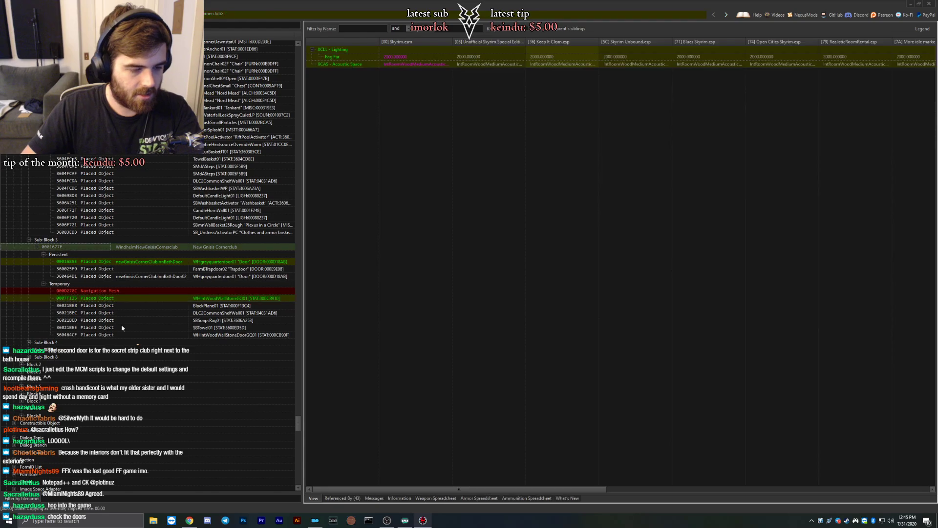
key(ctrl+s)
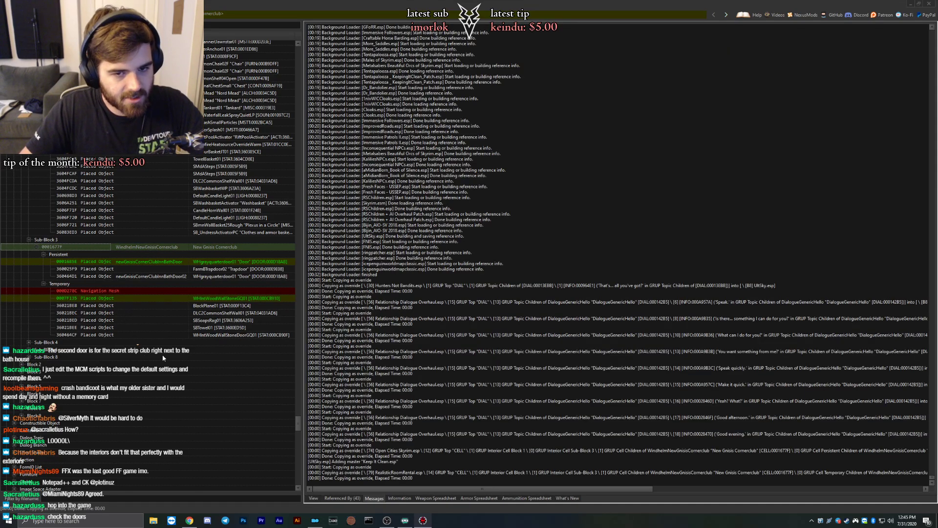
click(518, 378)
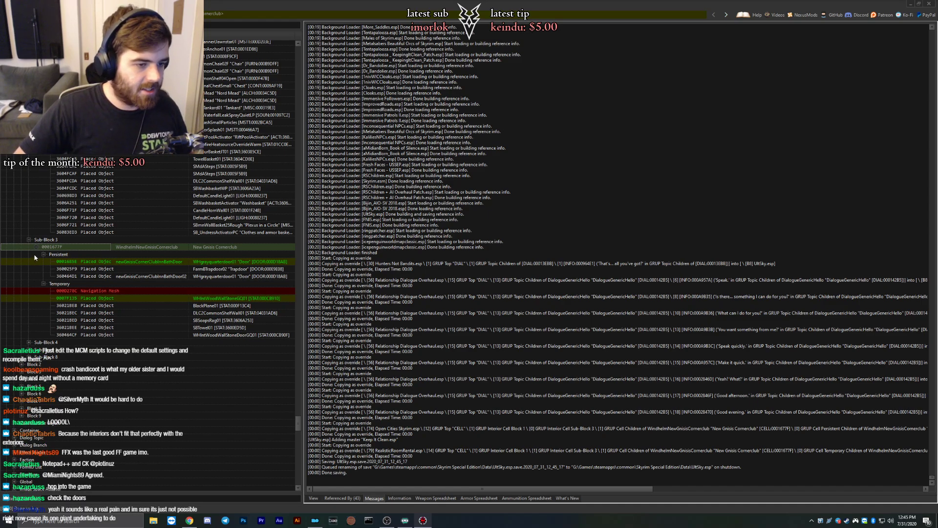
Collapse the reviewed Sub-Blocks 1, 2 and 3 in Block 1 and try saving the plugin again.
click(29, 240)
scroll(39, 272, up, 6)
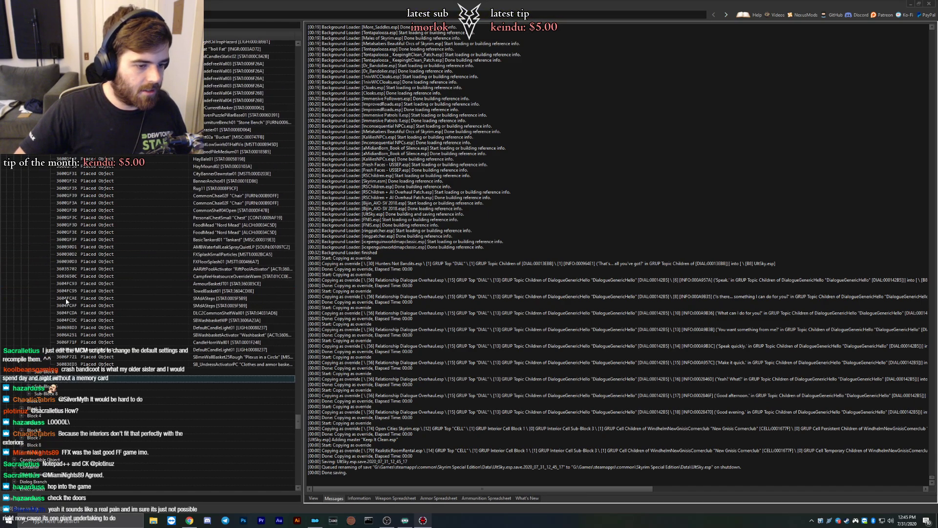
scroll(64, 302, up, 20)
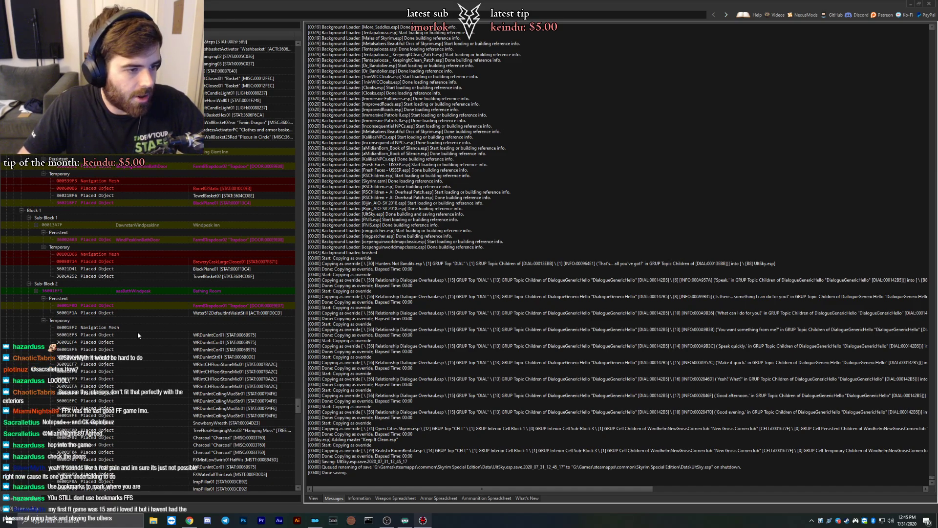
key(ctrl+s)
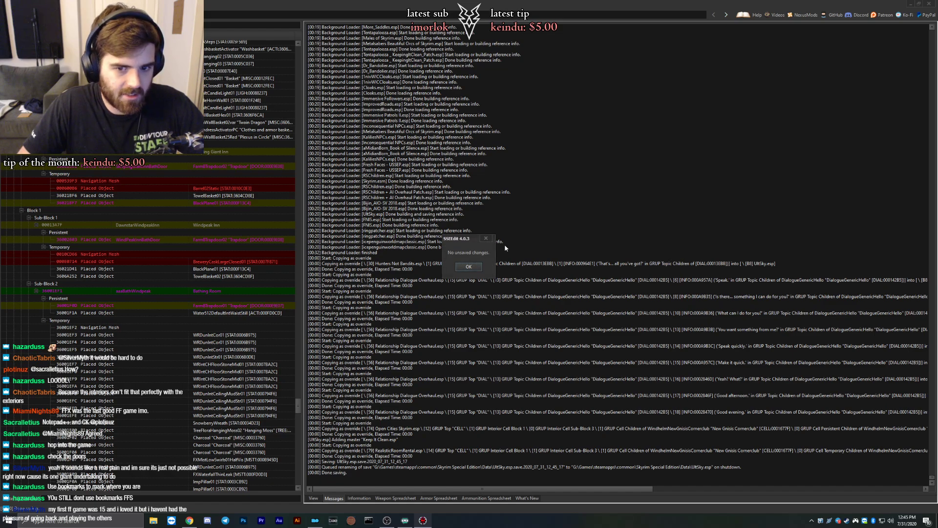
key(Return)
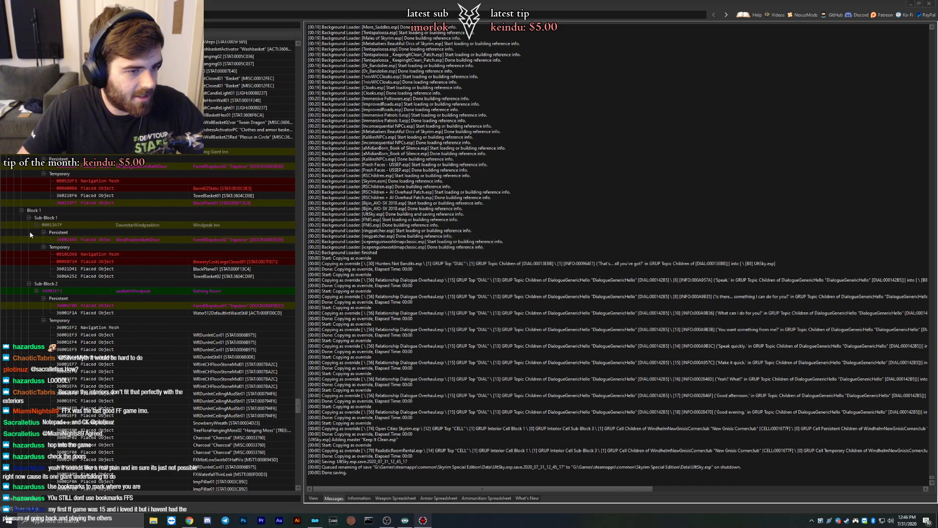
click(29, 218)
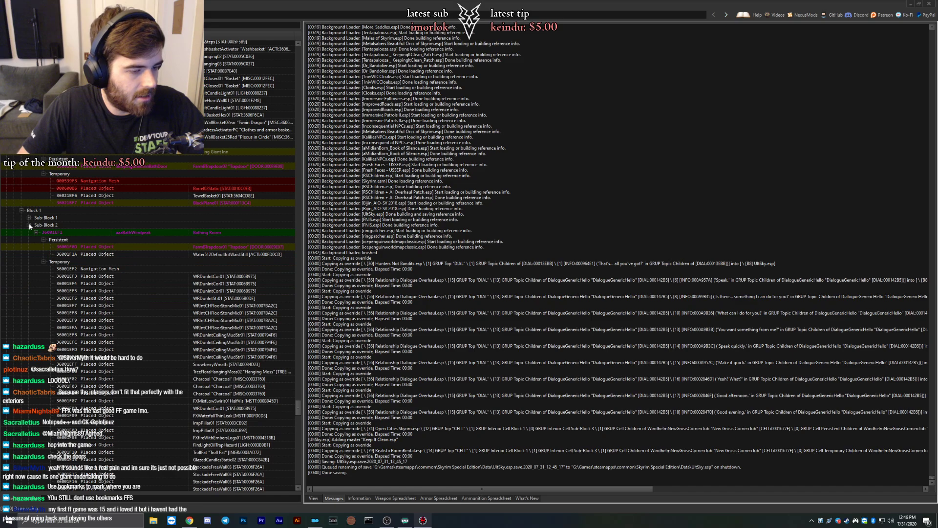
click(29, 226)
right_click(40, 241)
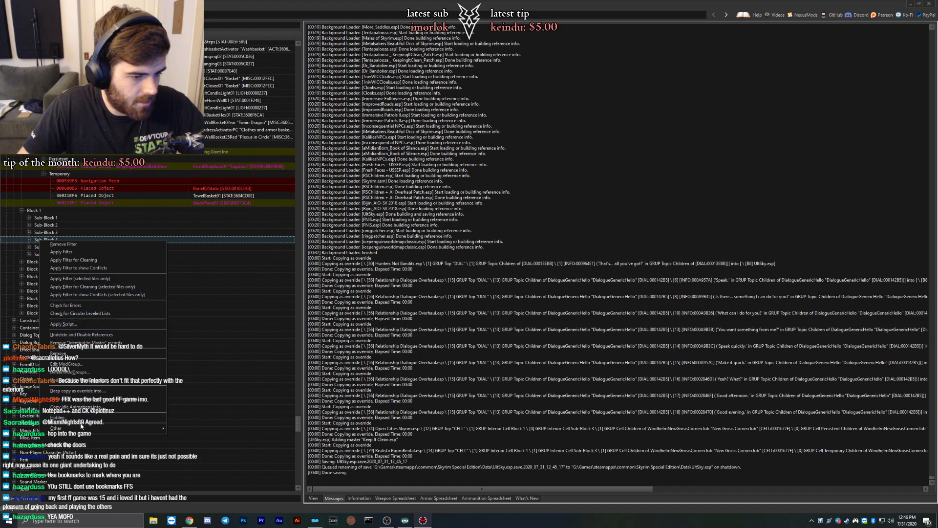
mouse_move(81, 430)
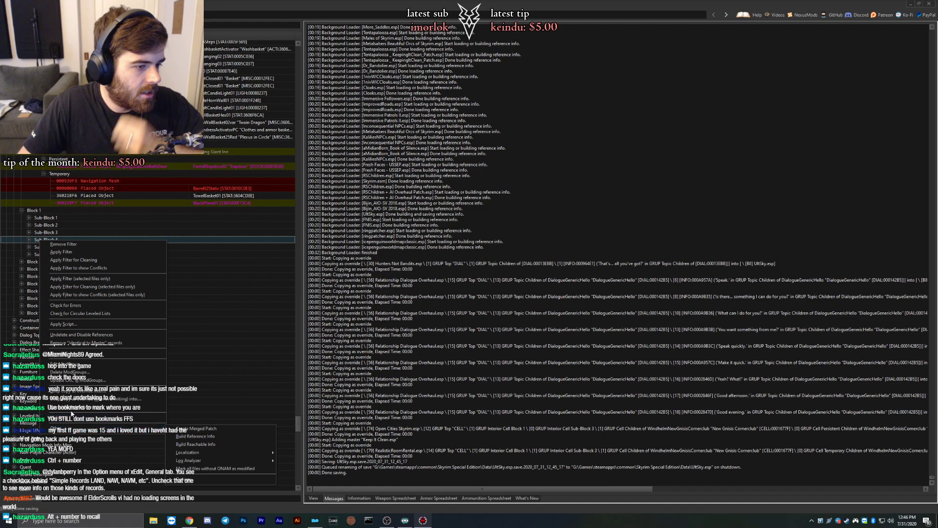
click(46, 224)
click(48, 239)
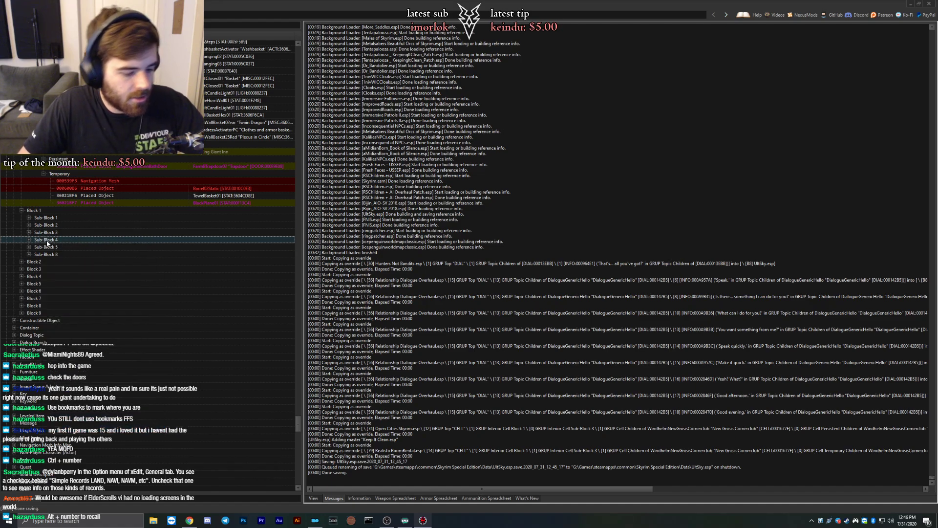
Recall bookmark 1 to jump to the Candlehearth Hall cell, and test it again from wizDynamicThings.esp.
scroll(32, 255, down, 4)
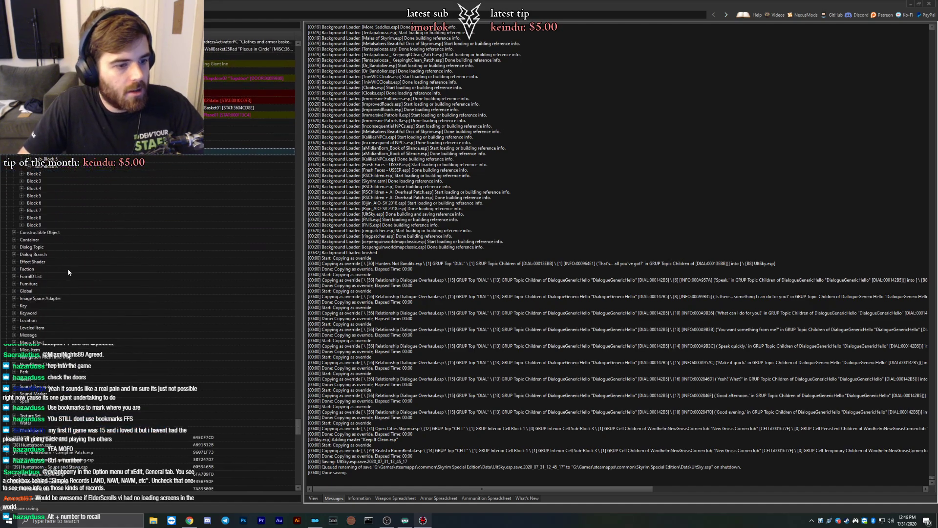
click(94, 335)
key(alt+1)
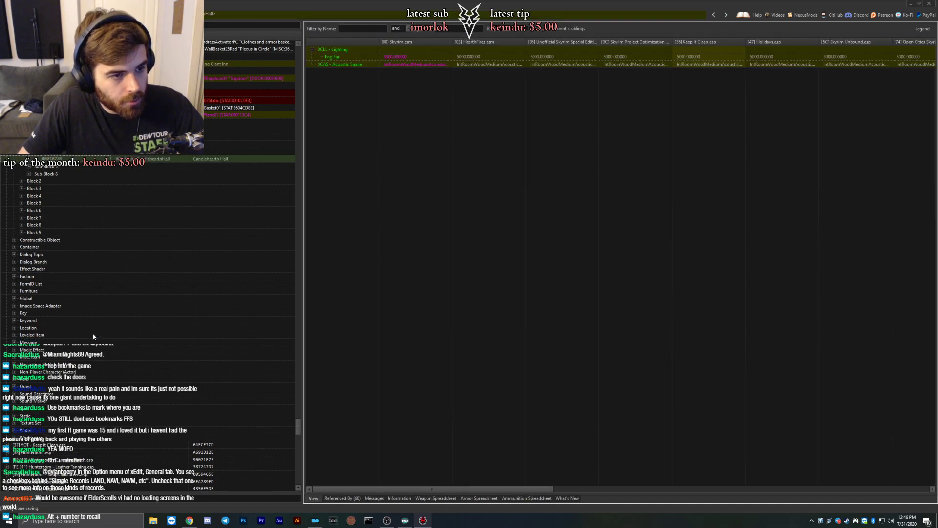
click(45, 155)
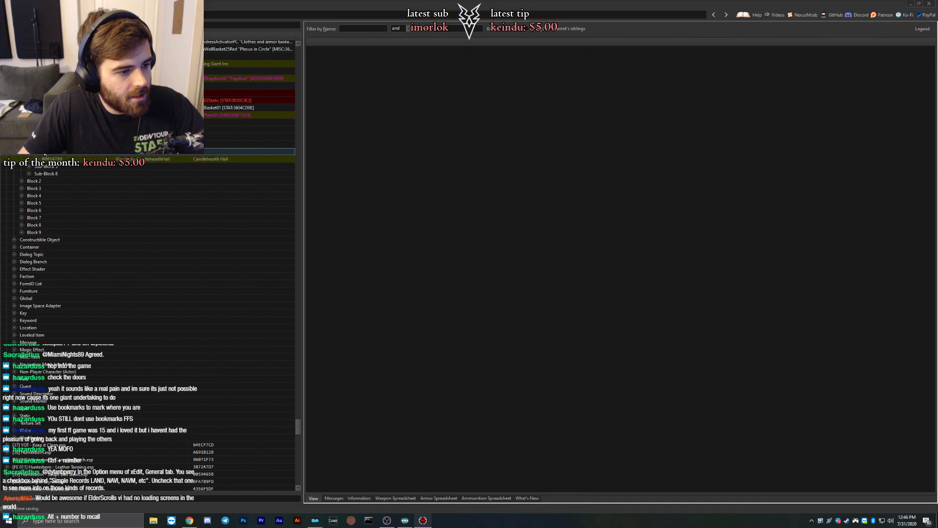
scroll(88, 273, down, 9)
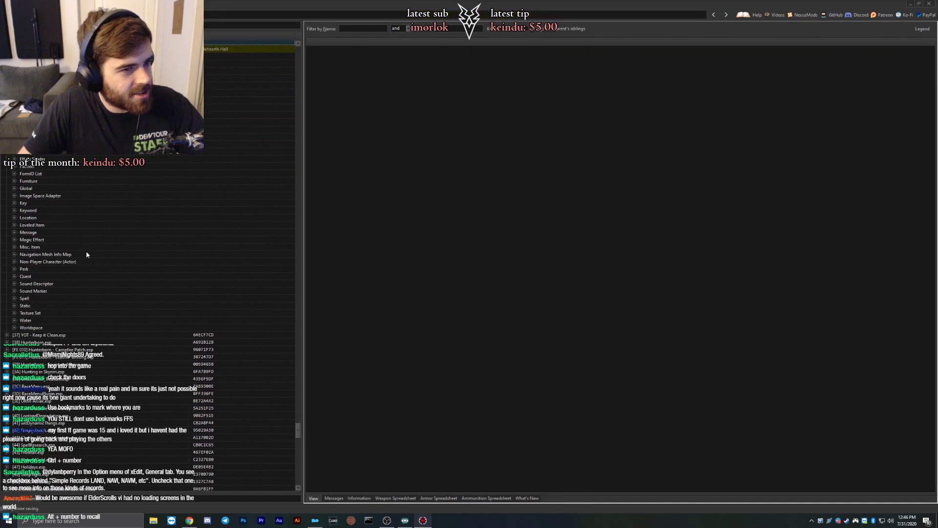
click(90, 334)
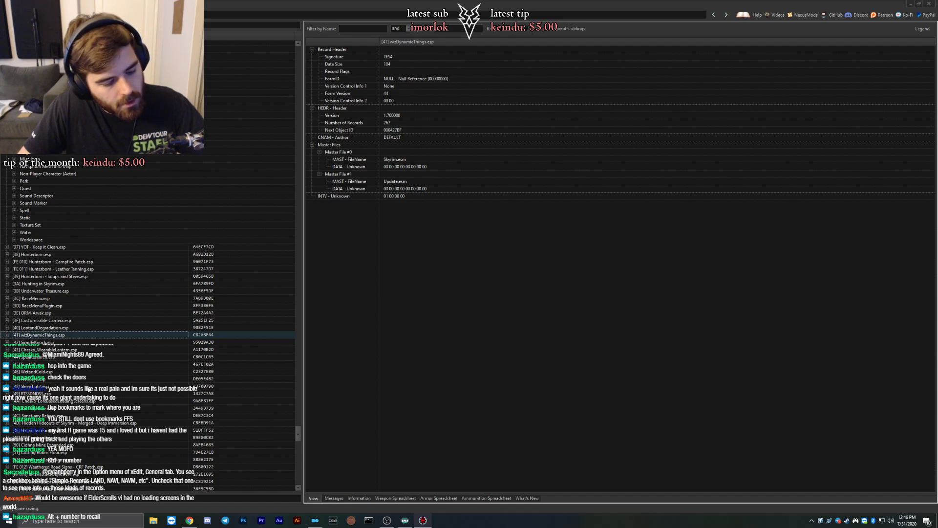
key(alt+1)
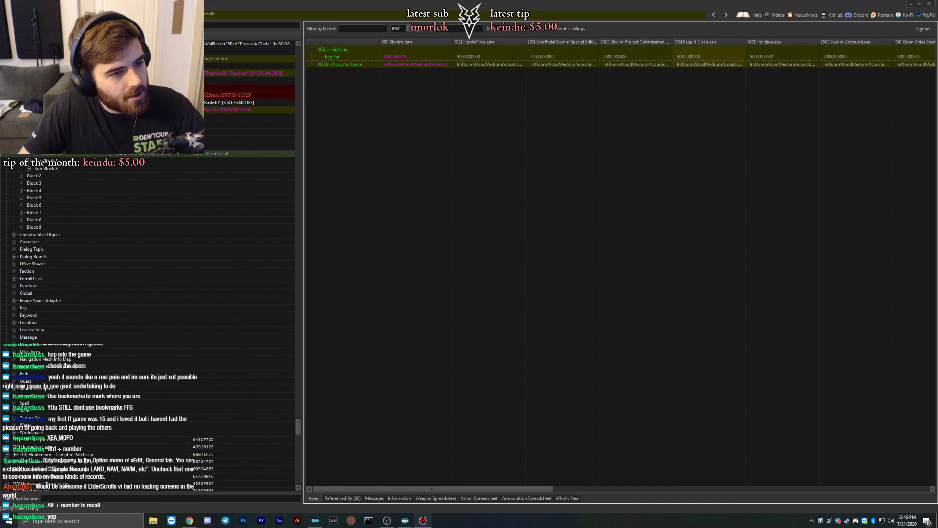
key(Up)
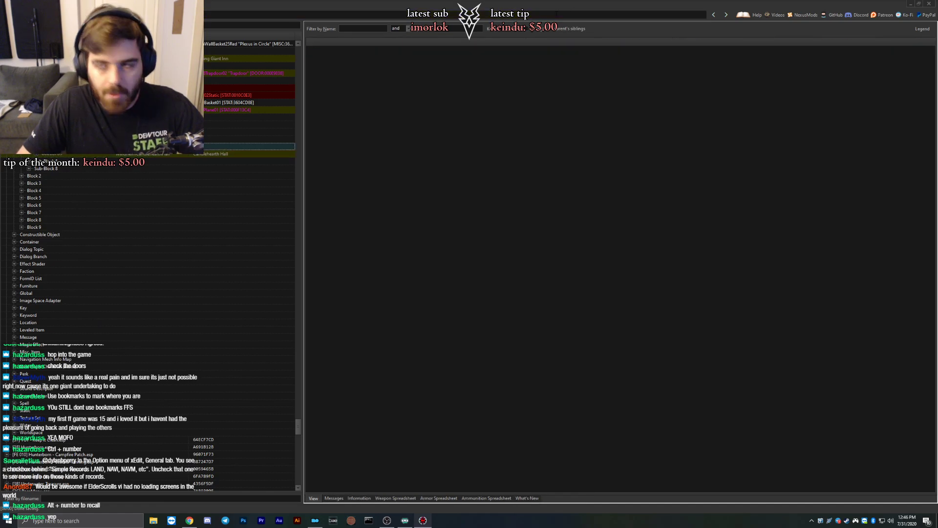
Close SSEEdit to return to Mod Organizer, and check the downloads before going back to the plugin list.
click(929, 4)
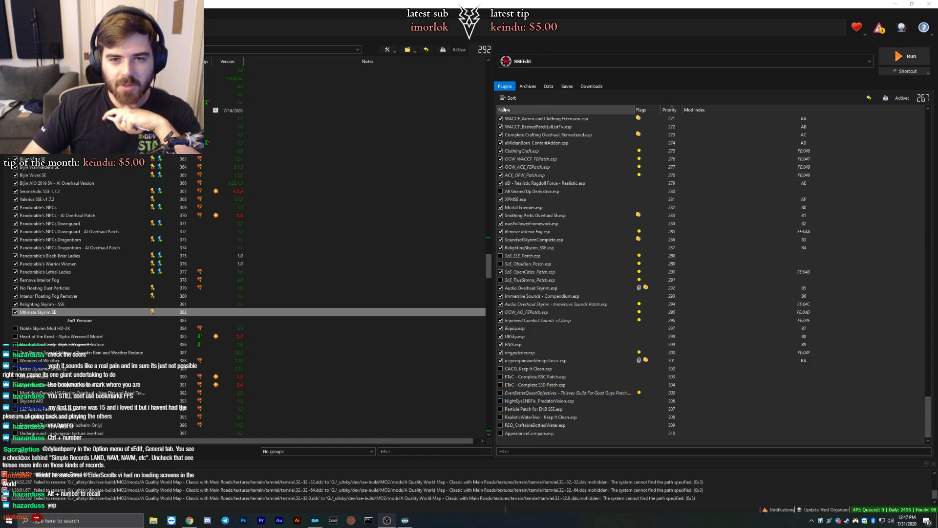
scroll(538, 256, up, 3)
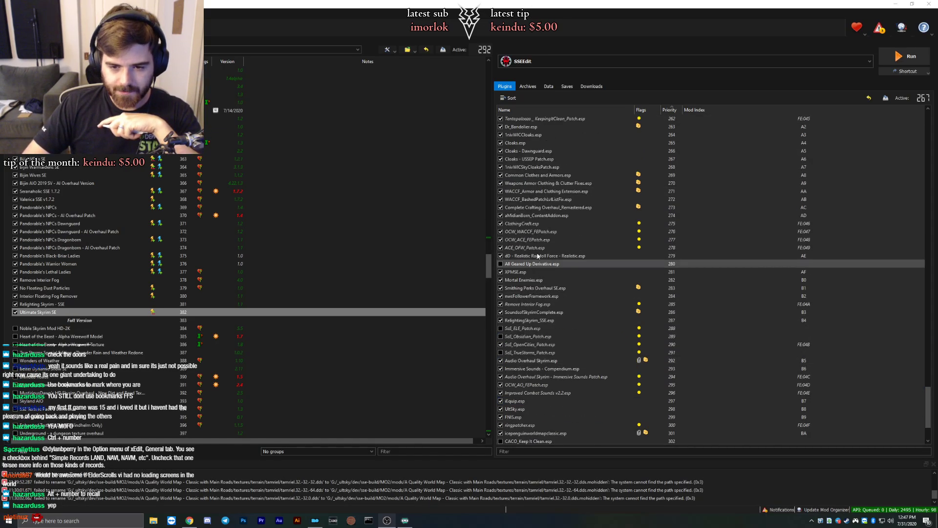
click(592, 86)
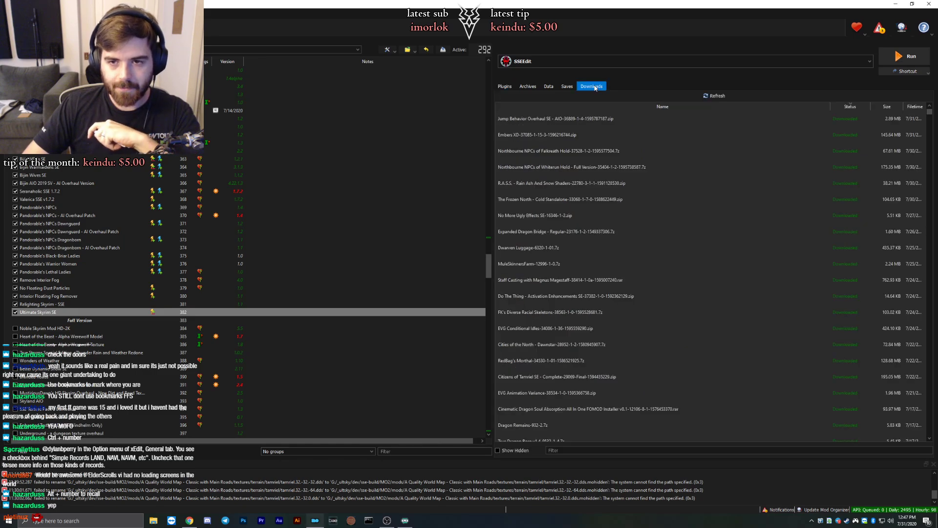
click(505, 86)
Enable the Enhanced Lighting for ENB (ELE) - Special Edition mod in the mod list.
scroll(32, 373, down, 4)
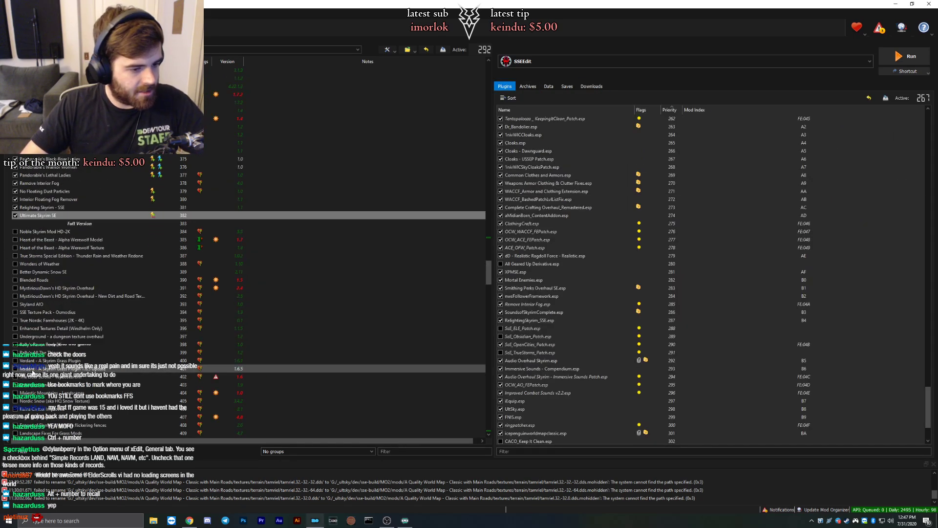
scroll(32, 372, down, 4)
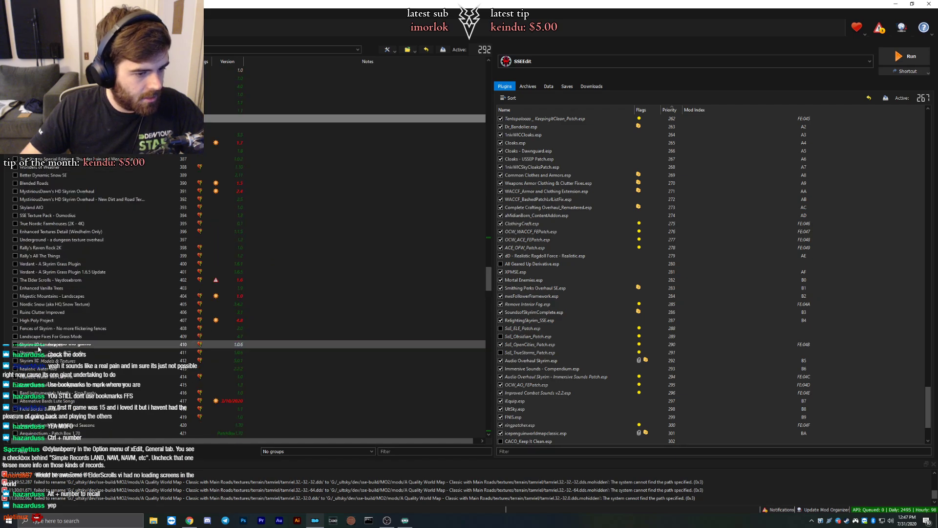
scroll(62, 396, down, 5)
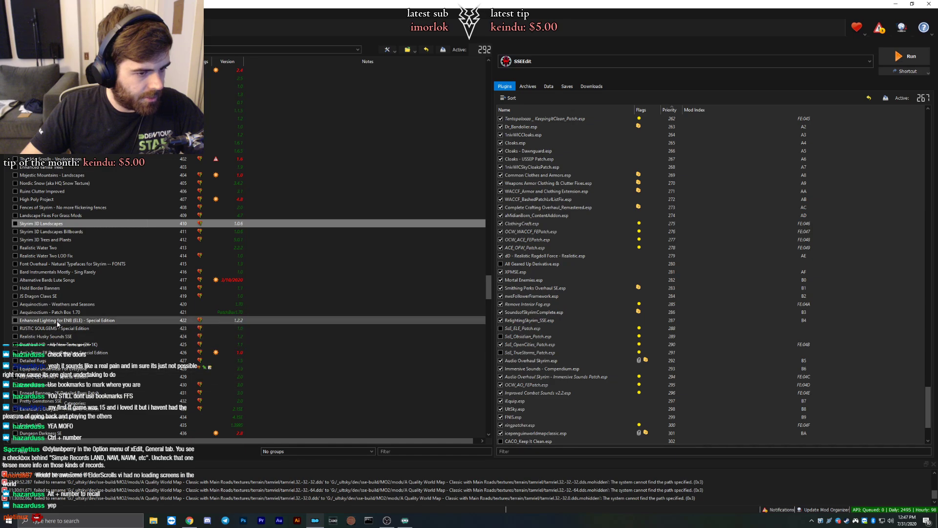
click(18, 320)
click(15, 321)
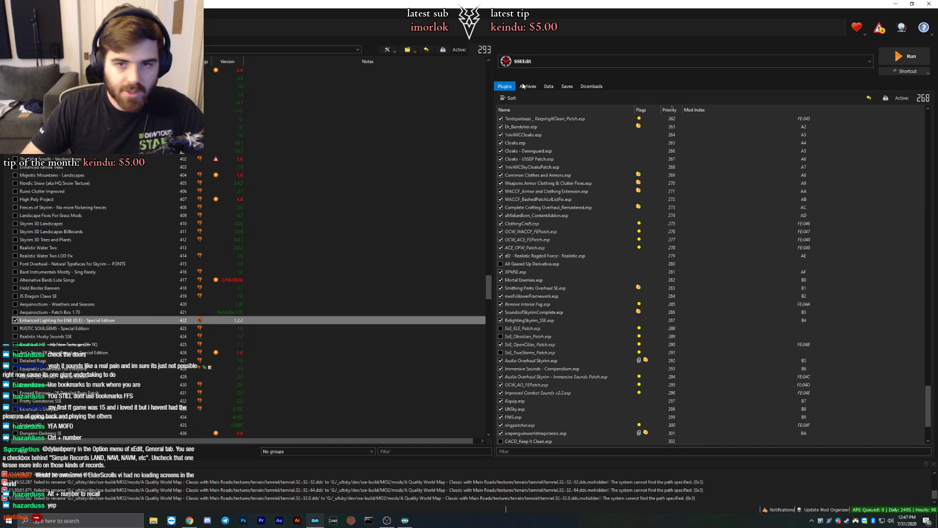
Place ELE_SSE.esp directly above CACO_Keep It Clean.esp in the load order and deactivate it.
scroll(553, 360, down, 4)
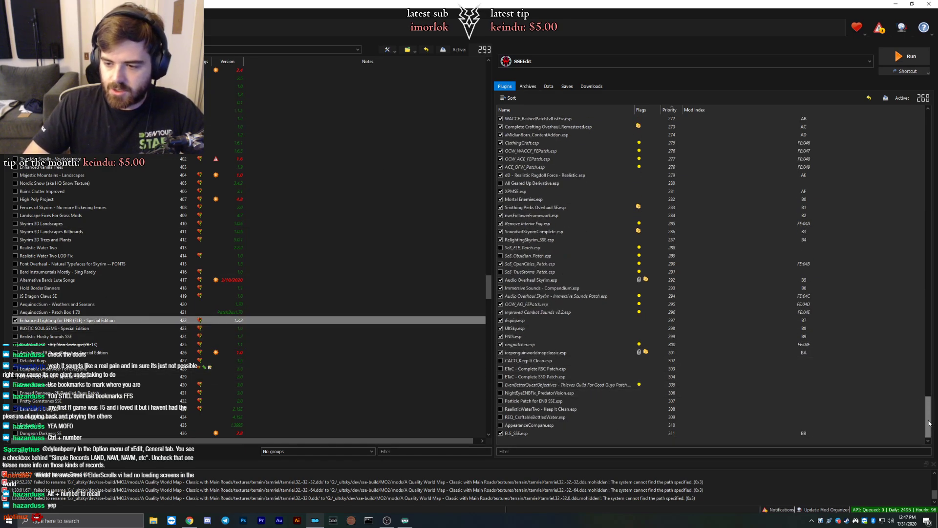
drag(508, 433, 519, 359)
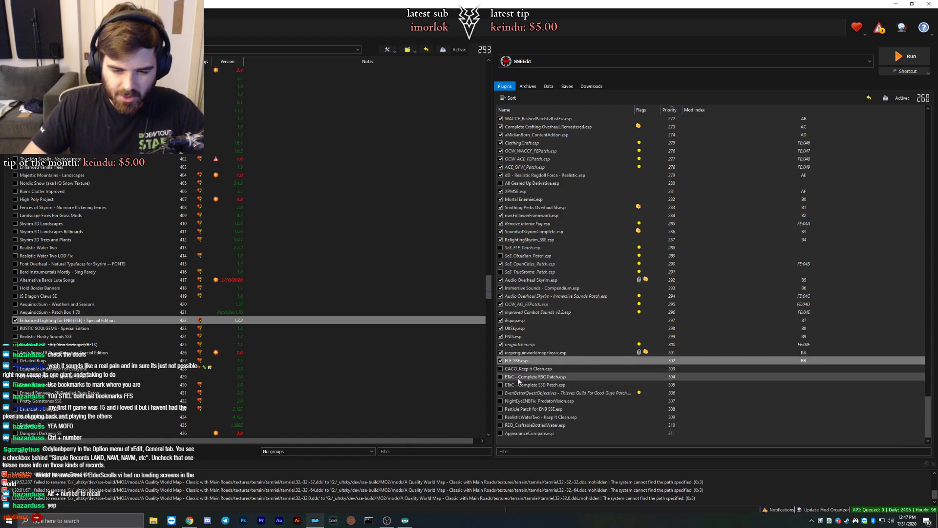
click(500, 362)
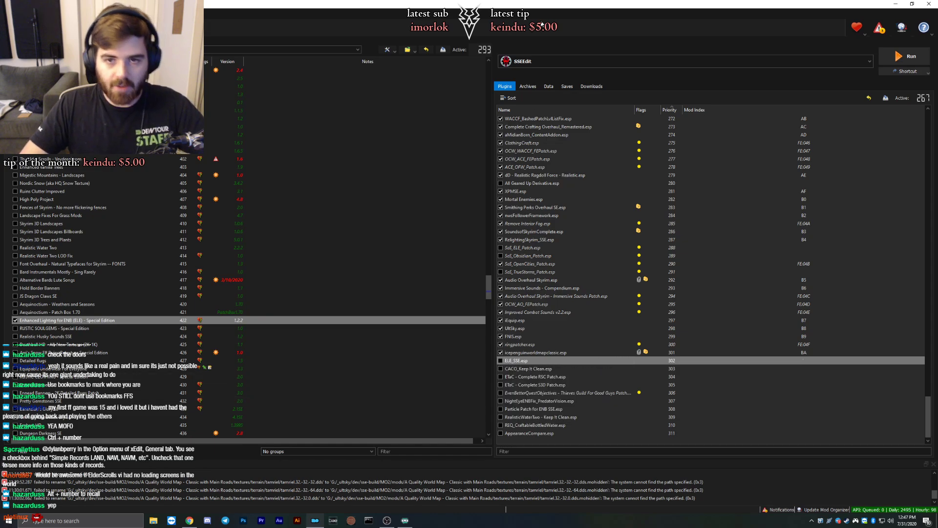
Select SKSE as the executable, launch Skyrim through it and switch to the game window.
click(754, 62)
click(533, 92)
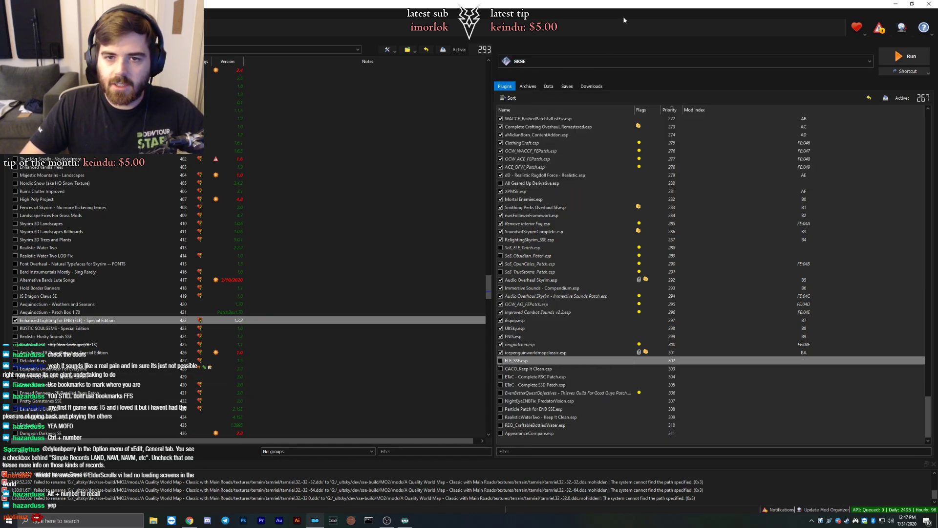
click(910, 59)
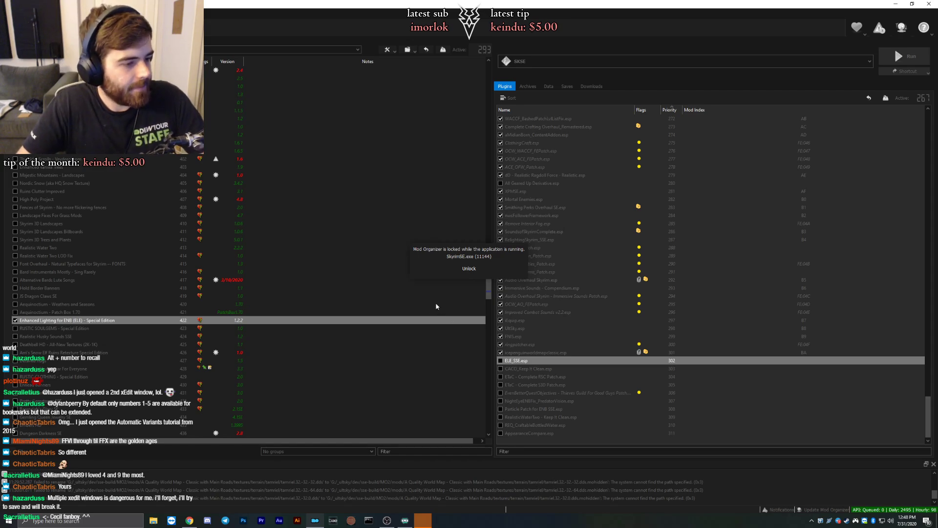
key(alt+Tab)
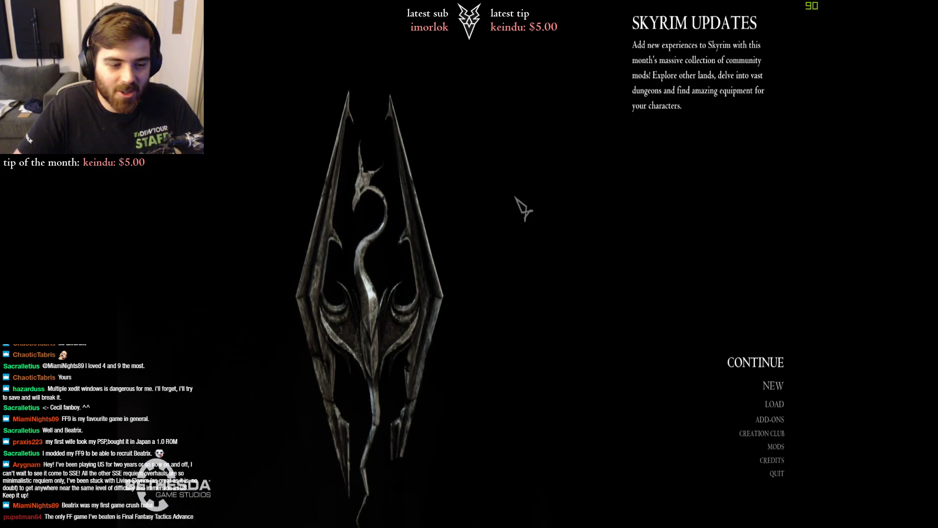
Start a new game and dismiss the Keep It Clean notices about resetting the mod and the relaxed buff.
click(764, 386)
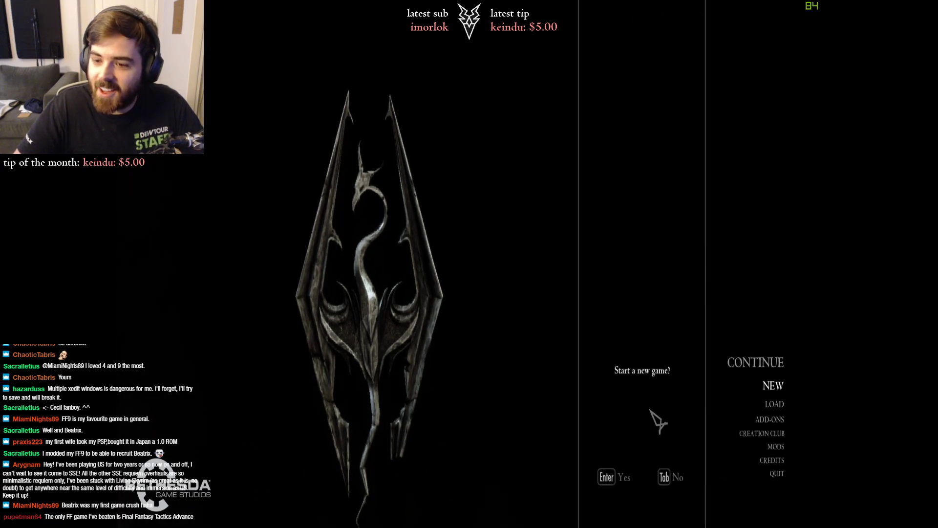
click(606, 475)
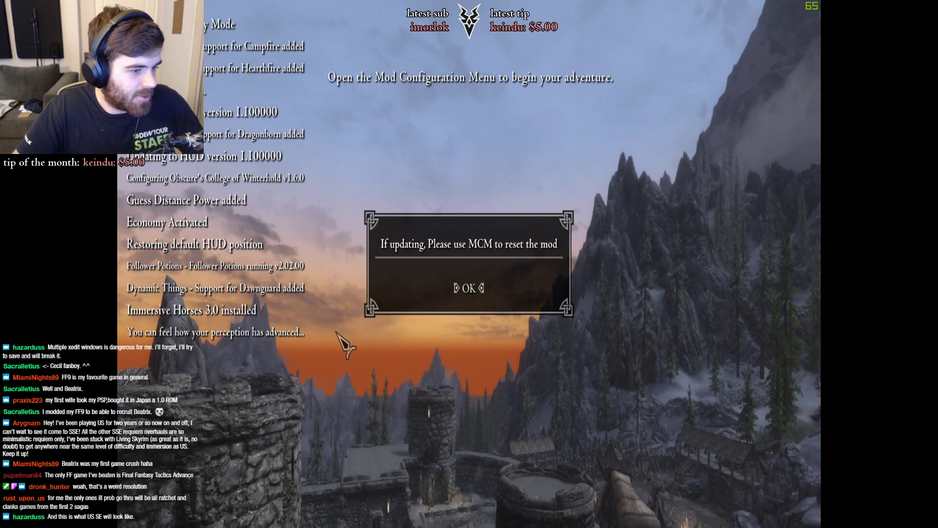
click(481, 287)
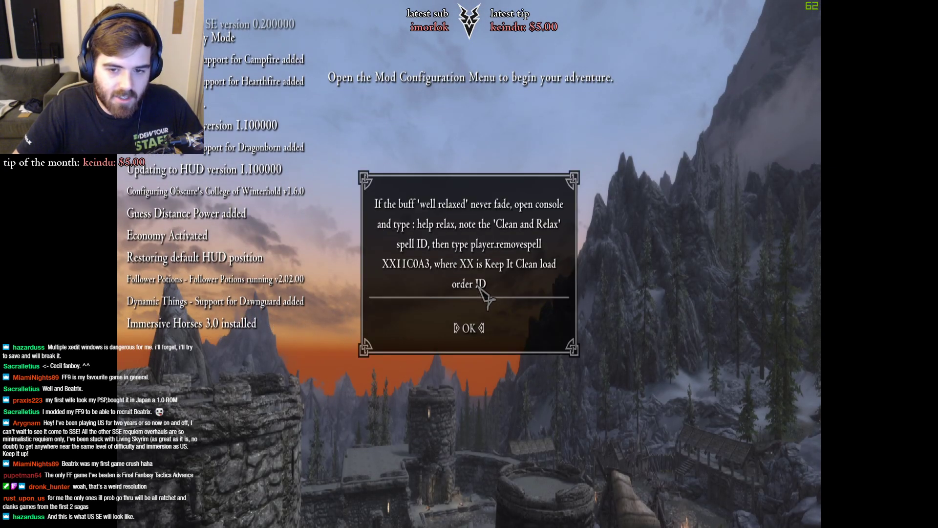
click(469, 328)
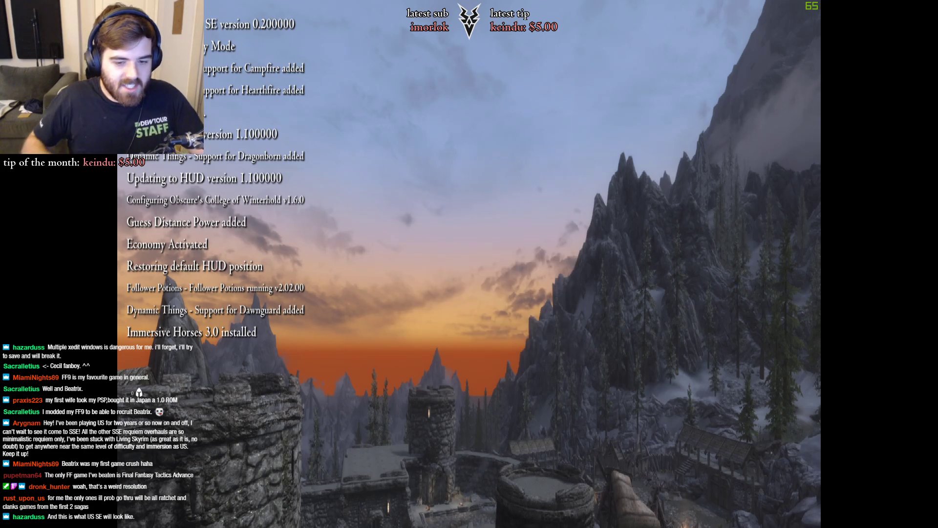
Set the field of view to 90 with the console command fov 90.
key(grave)
text(fov)
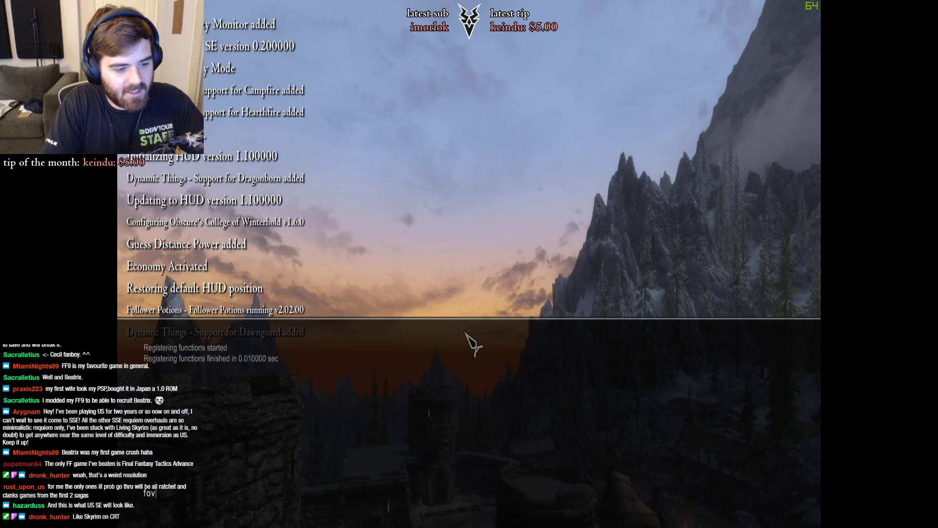
key(grave)
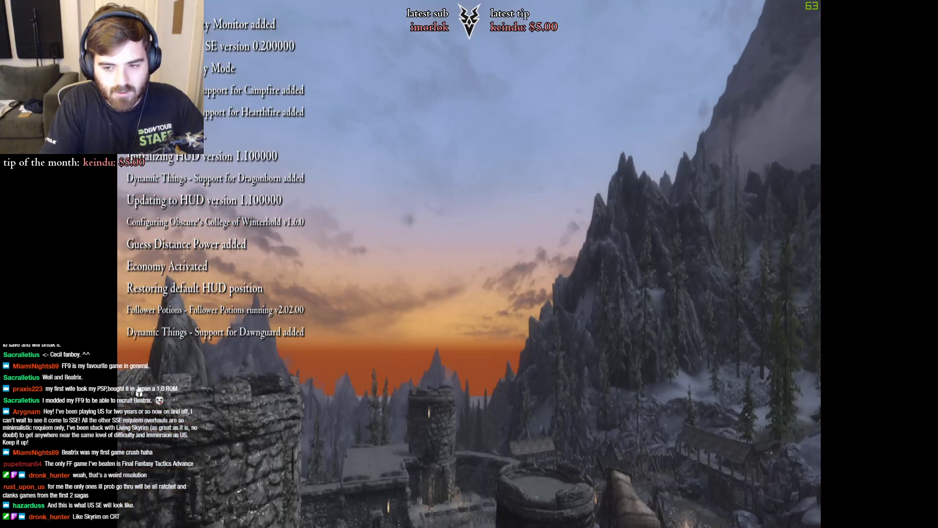
key(grave)
text(90)
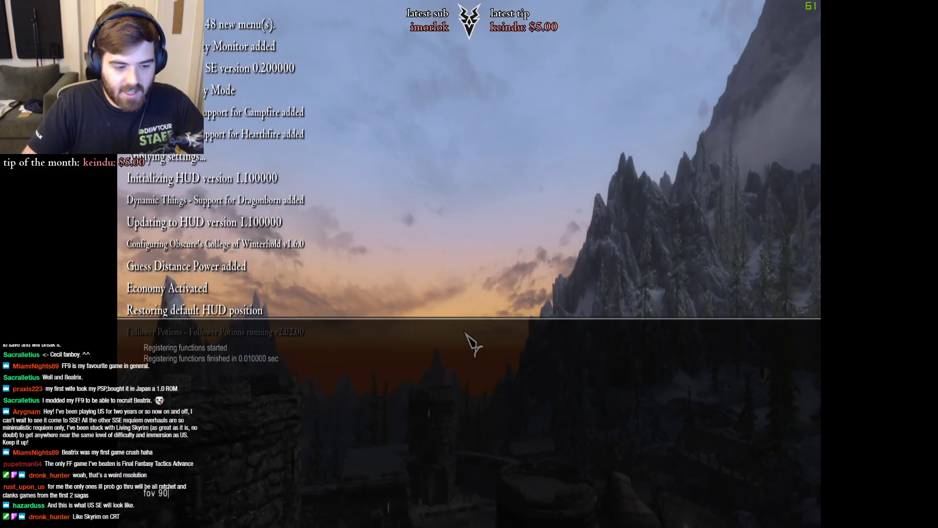
key(Return)
key(grave)
Try a wider field of view with the console command fov 100.
key(grave)
text(he)
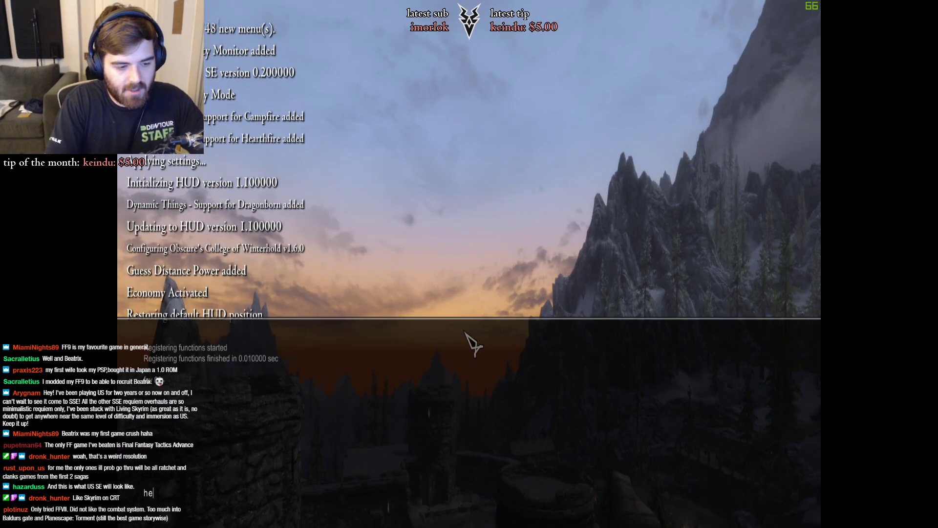
text(lp fov 100)
key(grave)
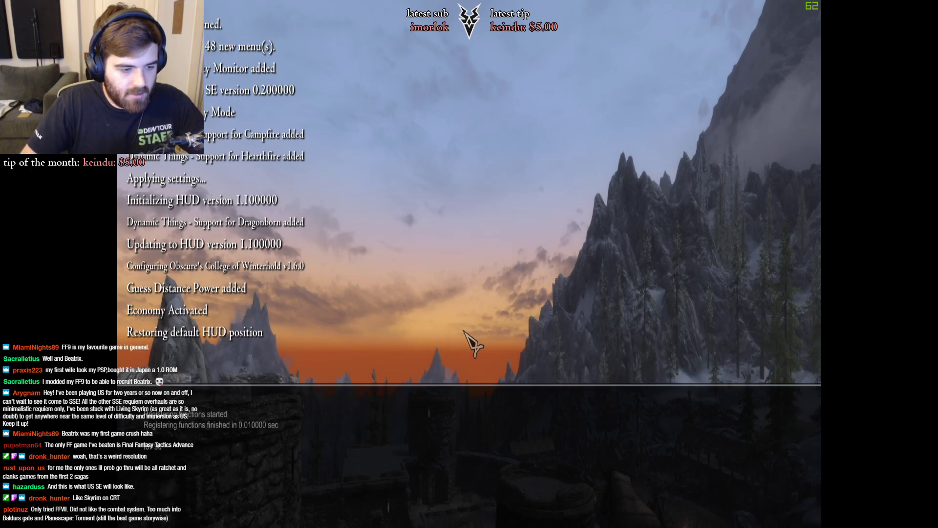
key(grave)
text(fov 100)
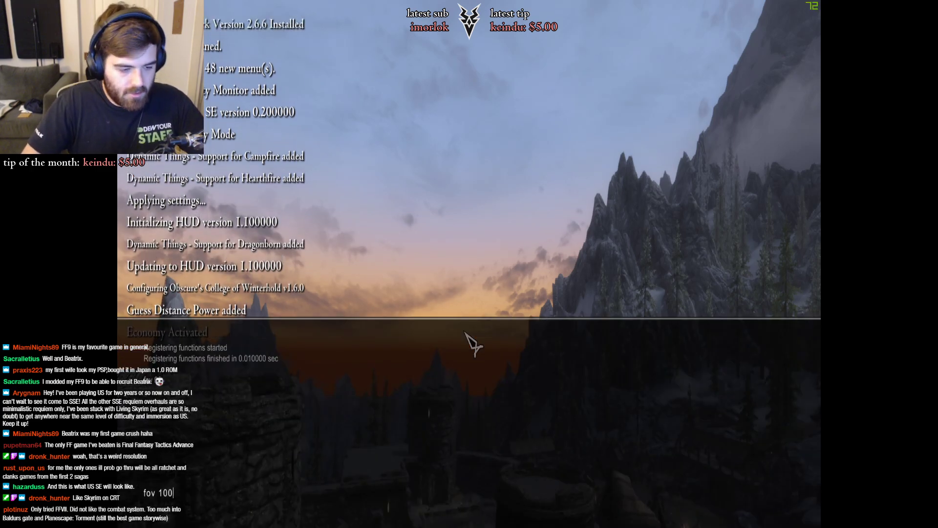
key(Return)
key(grave)
Return the field of view to 90 through the console.
key(grave)
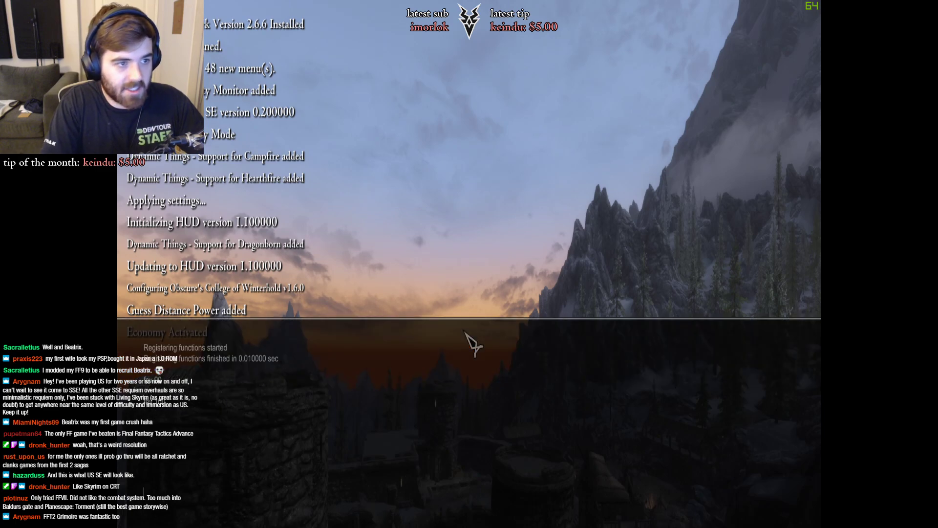
text(fov 90)
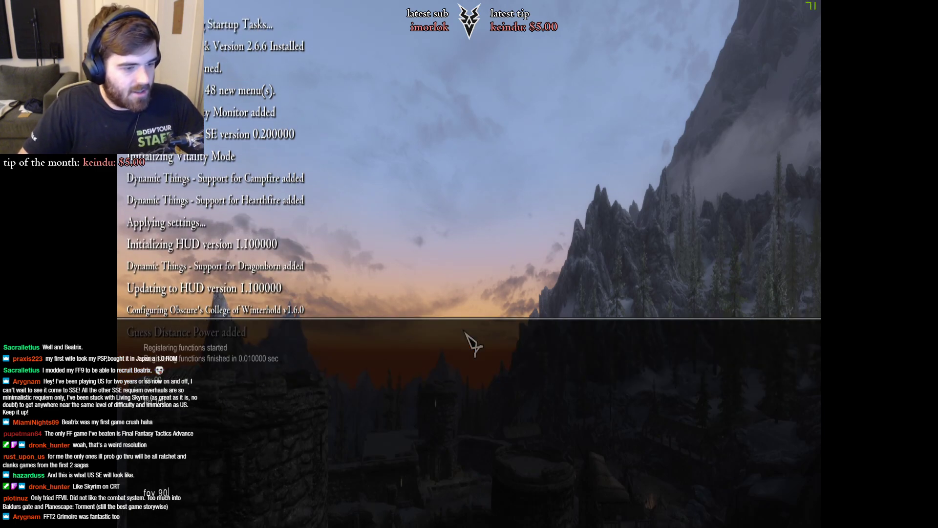
key(grave)
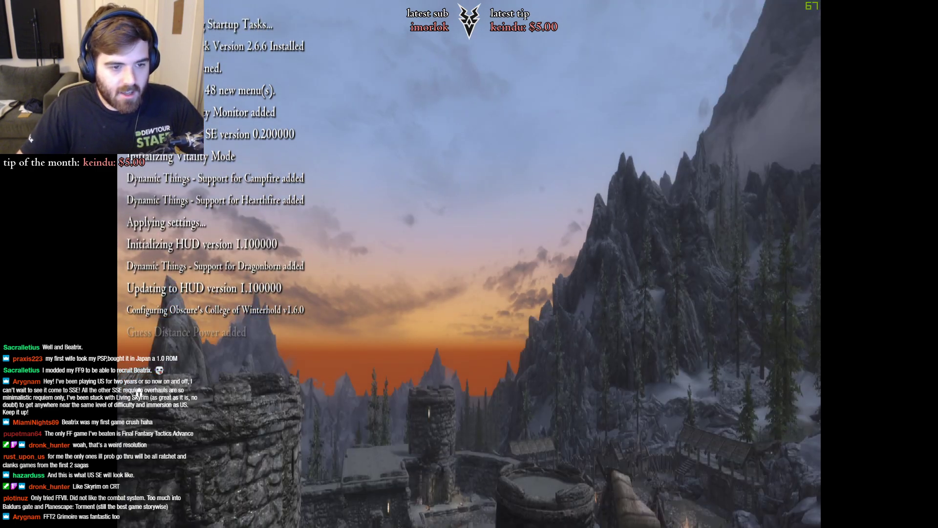
Quit the game to the desktop without saving.
key(Escape)
scroll(329, 378, down, 4)
click(320, 339)
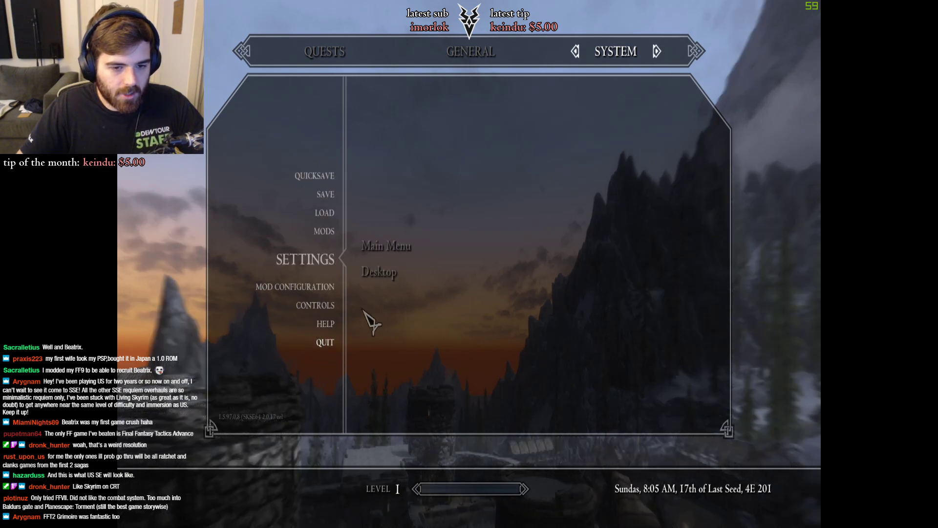
click(378, 275)
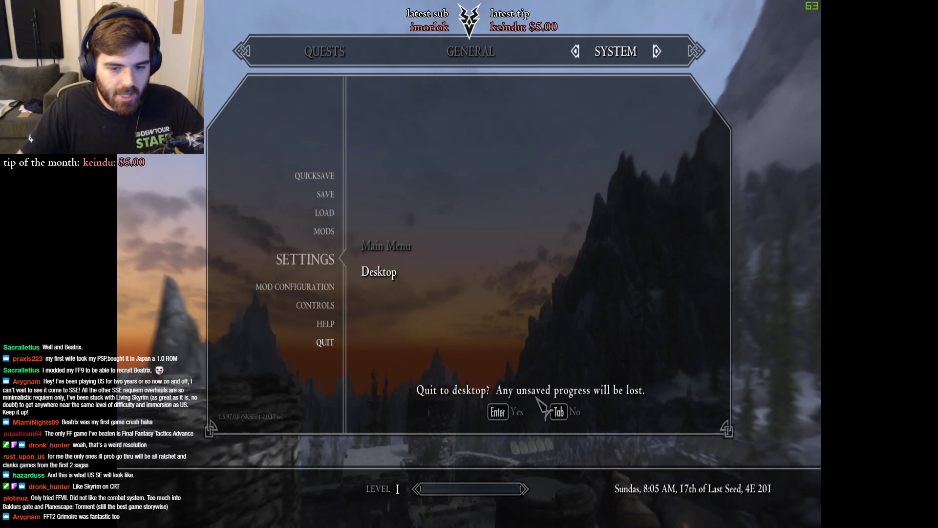
click(520, 420)
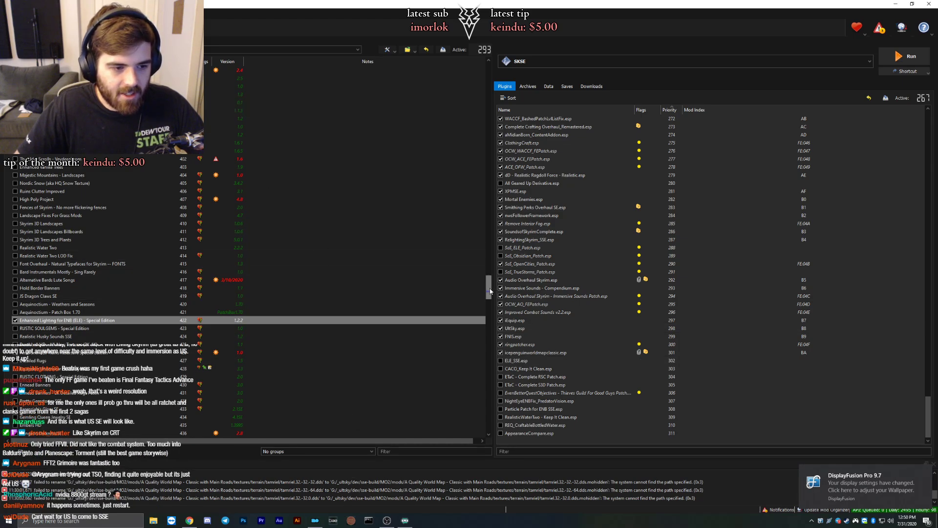
Review the display mode settings in SSEDisplayTweaks.ini of the SSE Display Tweaks mod, and close its information window.
drag(489, 289, 489, 73)
scroll(142, 334, down, 20)
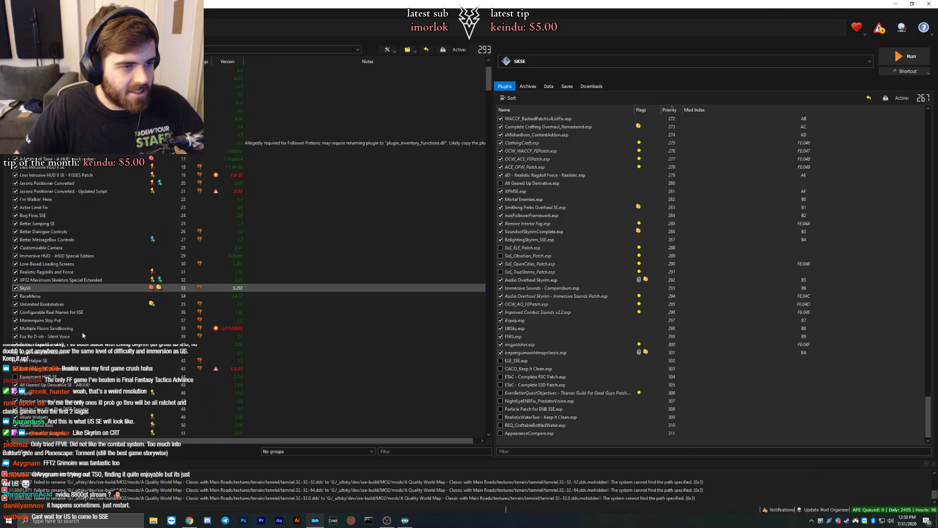
double_click(43, 247)
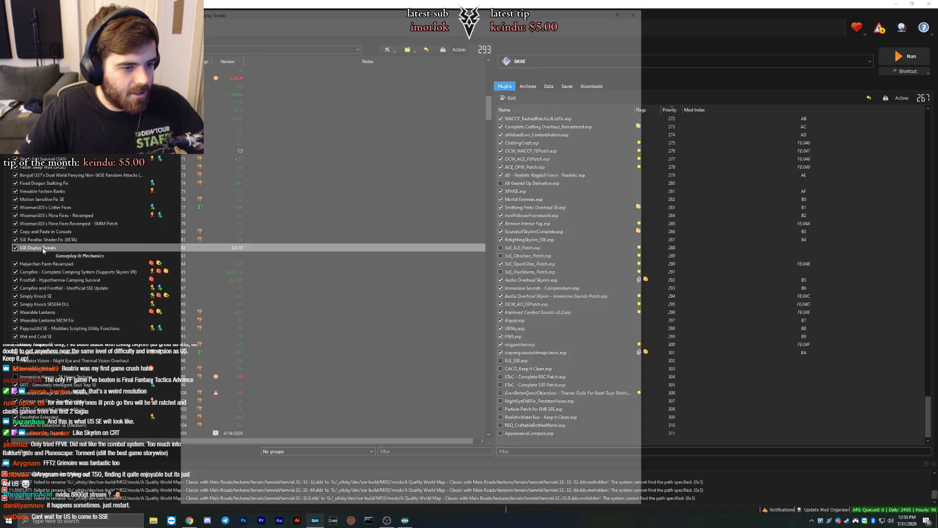
click(215, 42)
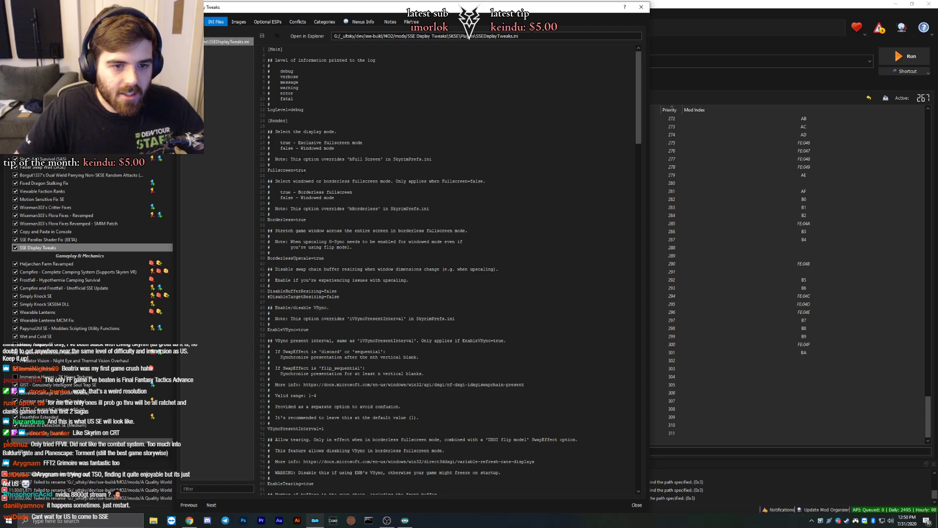
click(641, 7)
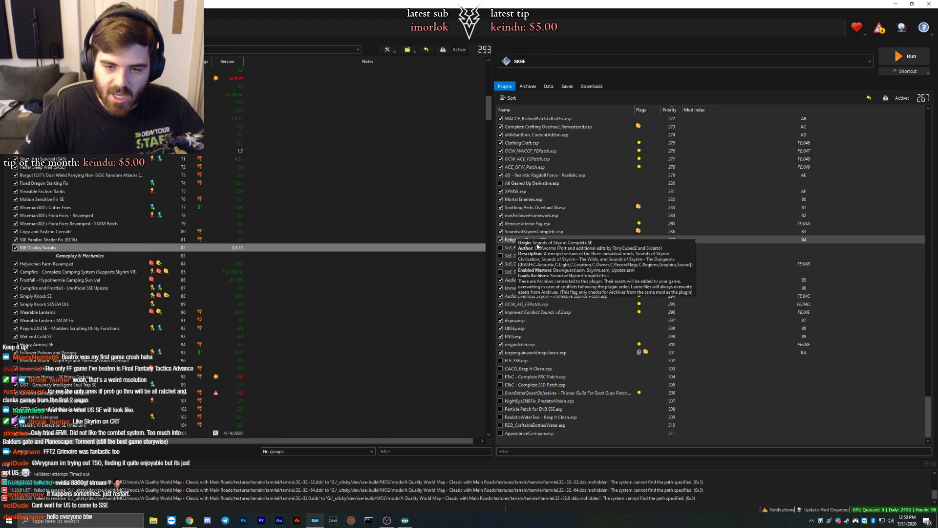
Activate All Geared Up Derivative.esp in the plugin list.
scroll(514, 246, up, 2)
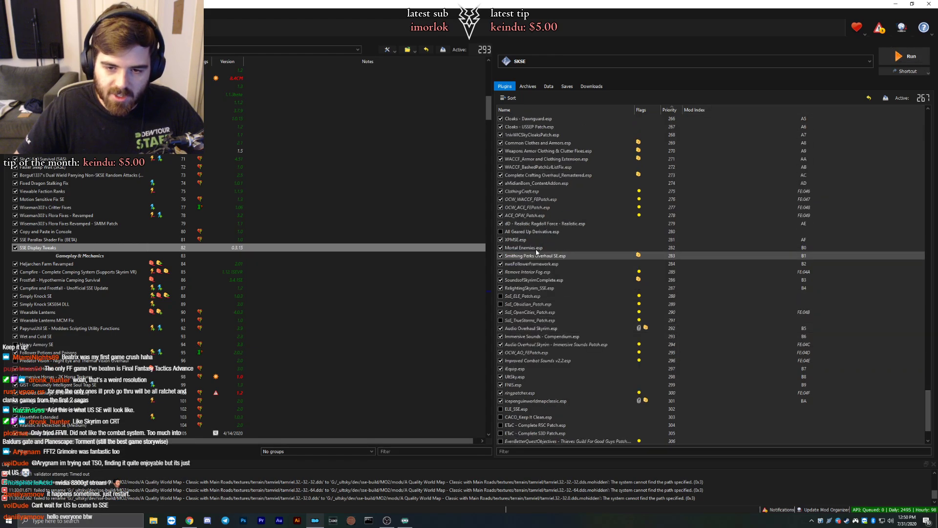
click(501, 231)
scroll(511, 343, up, 12)
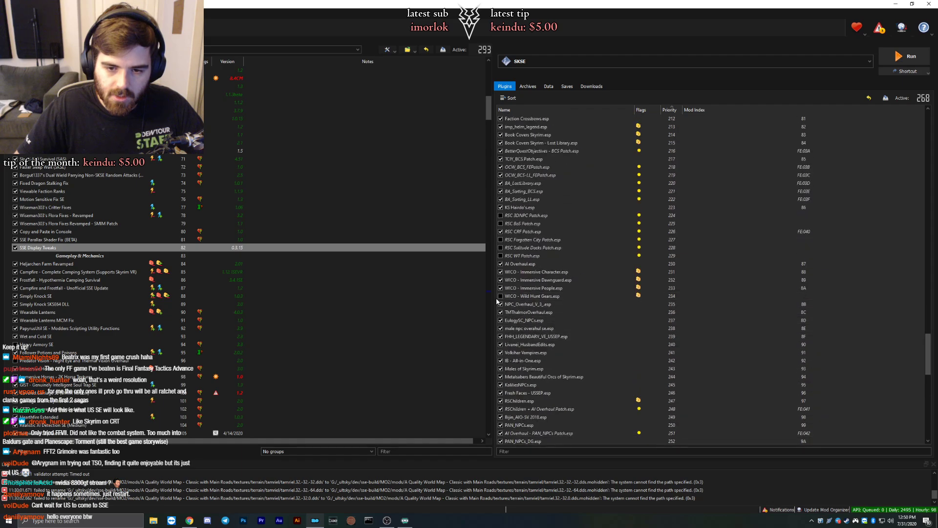
Launch Skyrim through SKSE from Mod Organizer, switch to the game window and start a new game.
scroll(787, 215, down, 1)
click(907, 56)
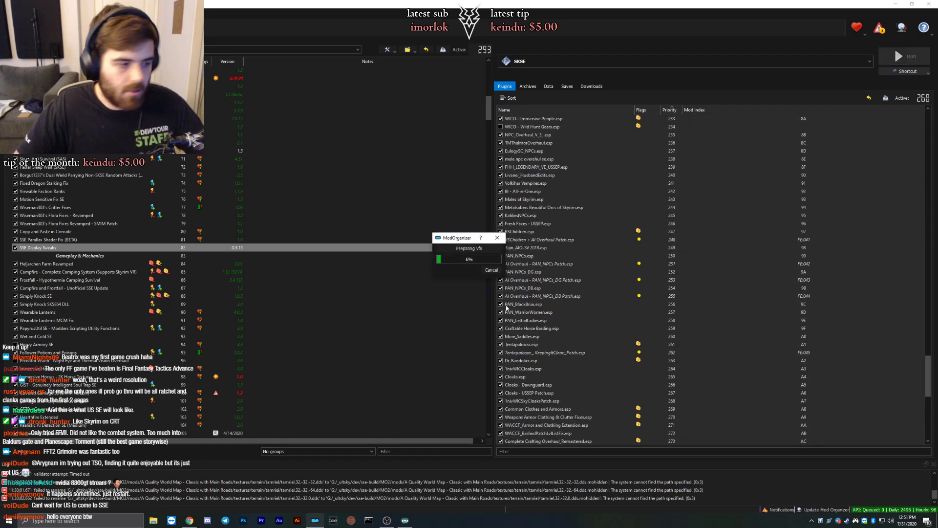
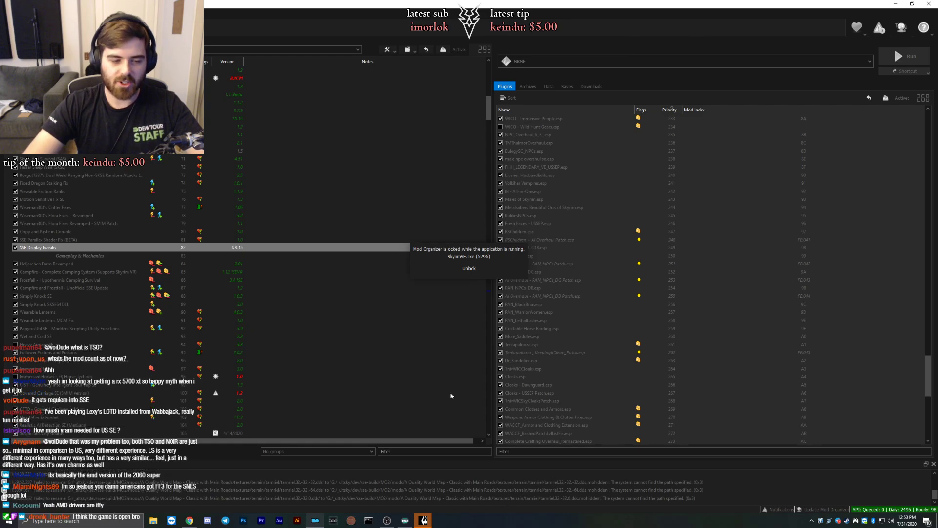
key(alt+Tab)
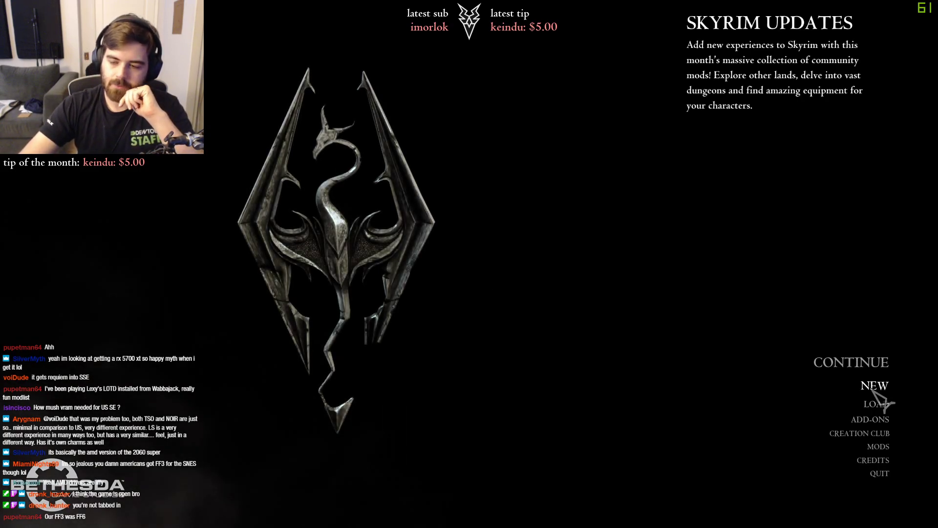
click(875, 384)
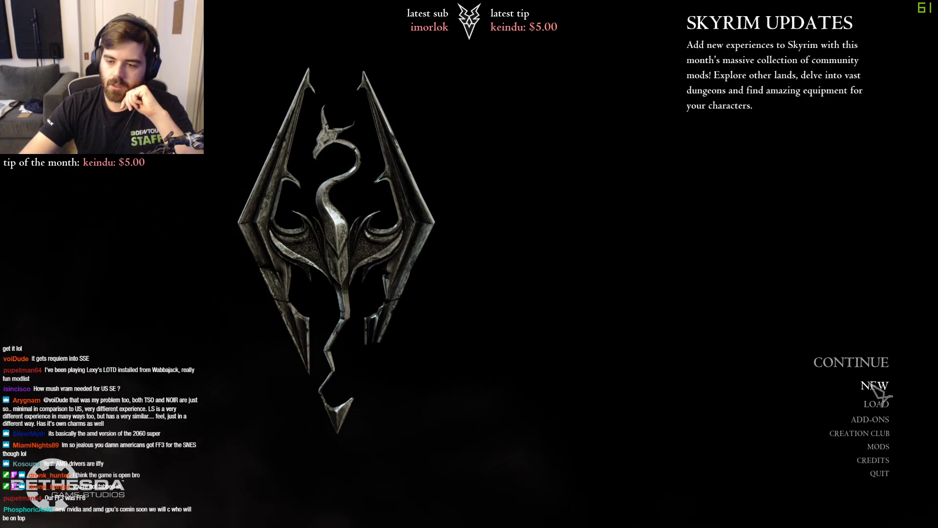
click(678, 477)
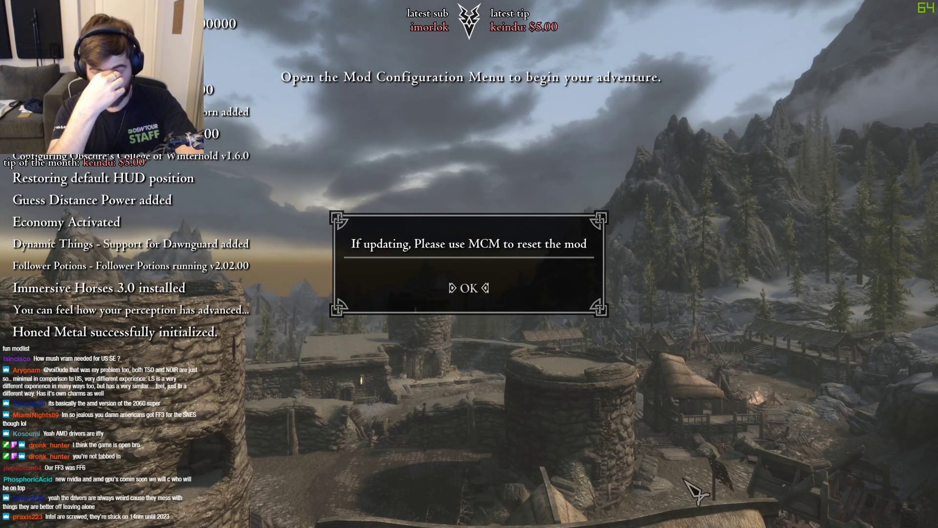
Dismiss the mods' startup notices and decline Vitality Mode.
key(Return)
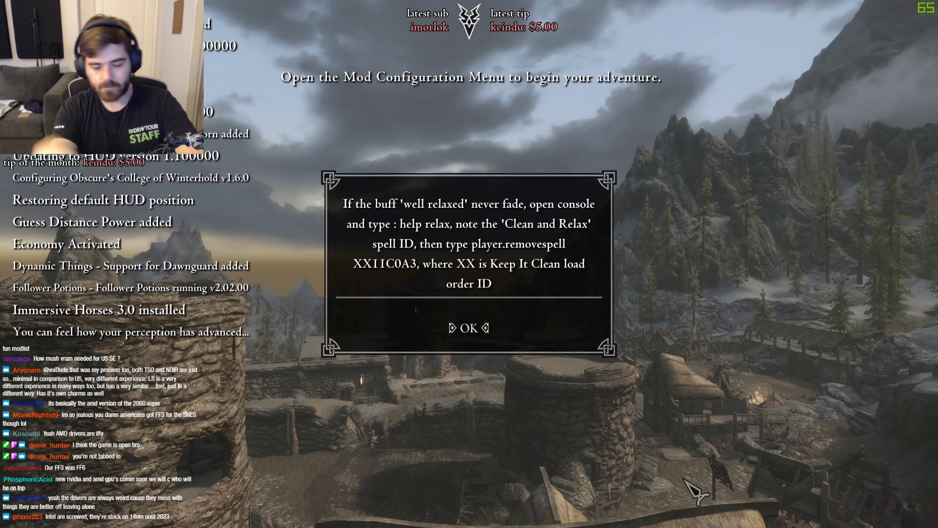
key(Return)
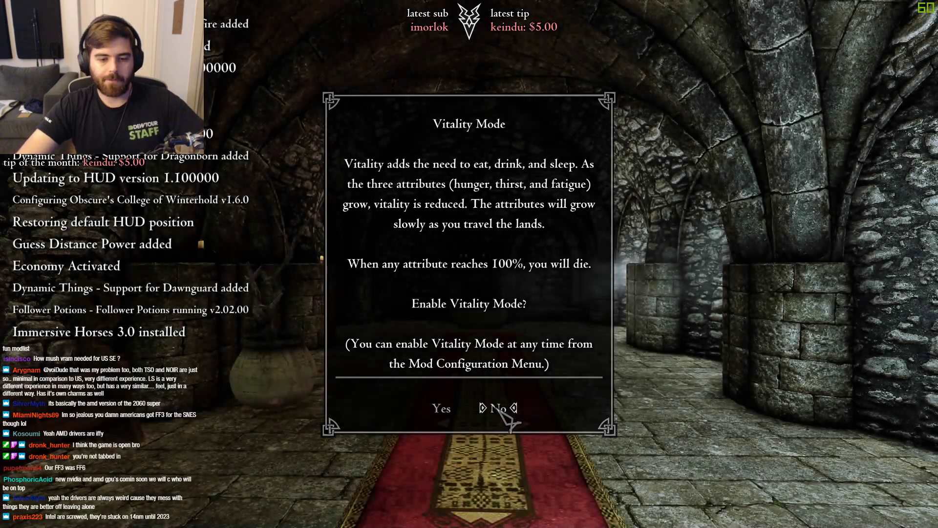
click(500, 408)
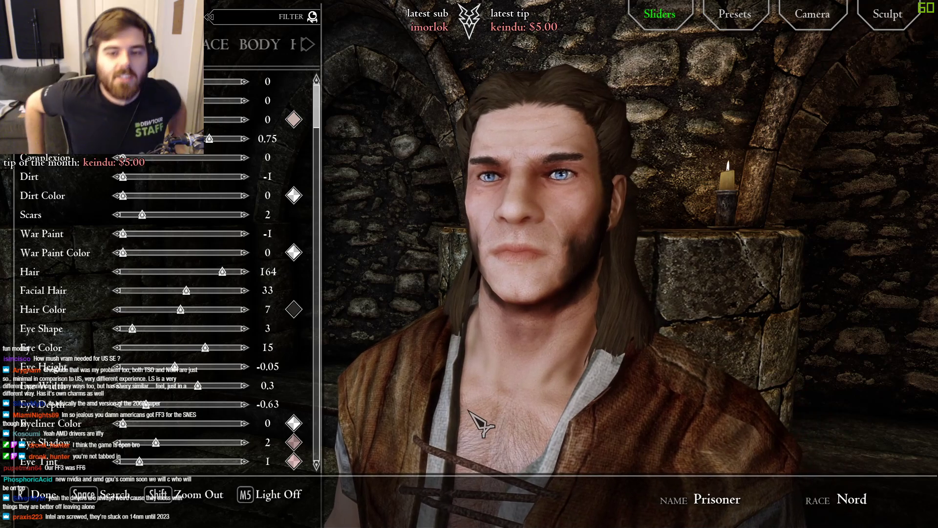
Finish character creation with the preset Nord appearance and replace the default name with the character's chosen name.
key(r)
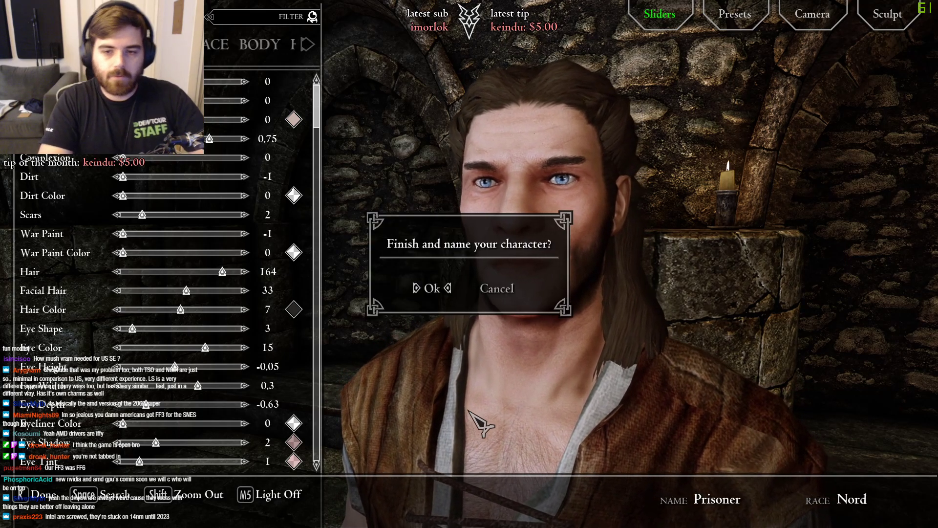
key(Return)
key(BackSpace)
key(BackSpace)
key(BackSpace)
key(BackSpace)
key(BackSpace)
key(BackSpace)
key(BackSpace)
key(BackSpace)
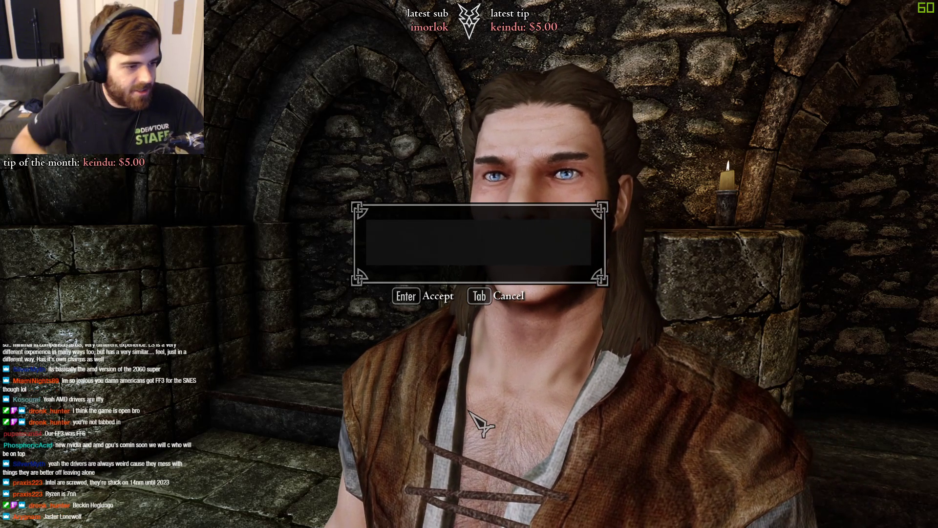
text(Jaster Lonewolf)
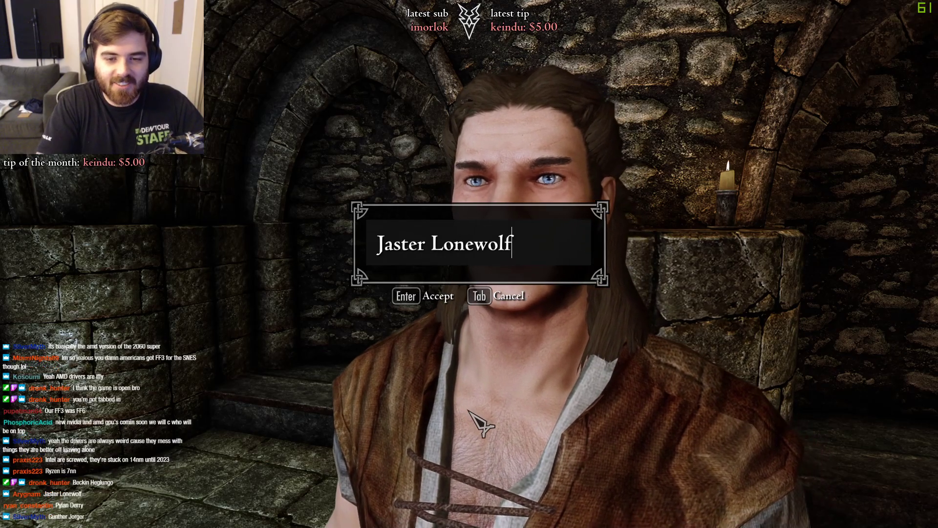
key(Return)
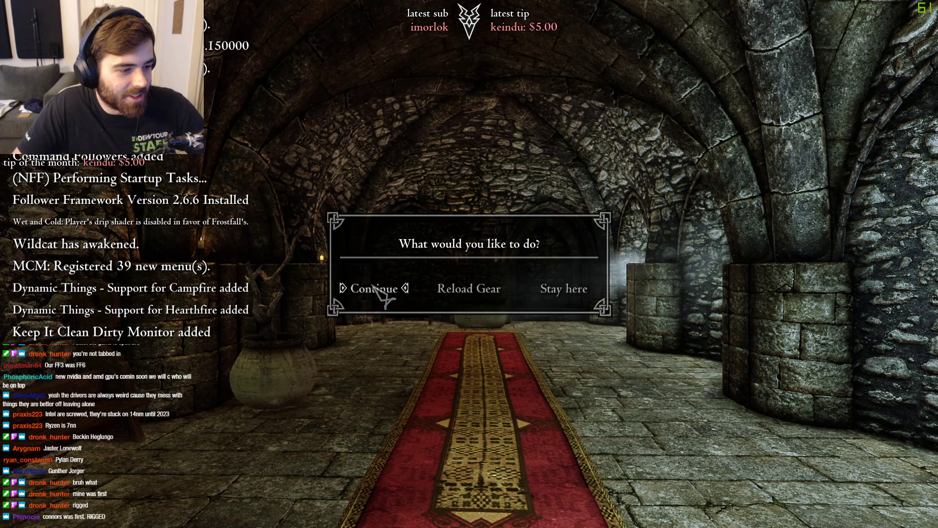
Continue from the starting hall into the open world and walk across the hillside to inspect the landscape.
click(388, 287)
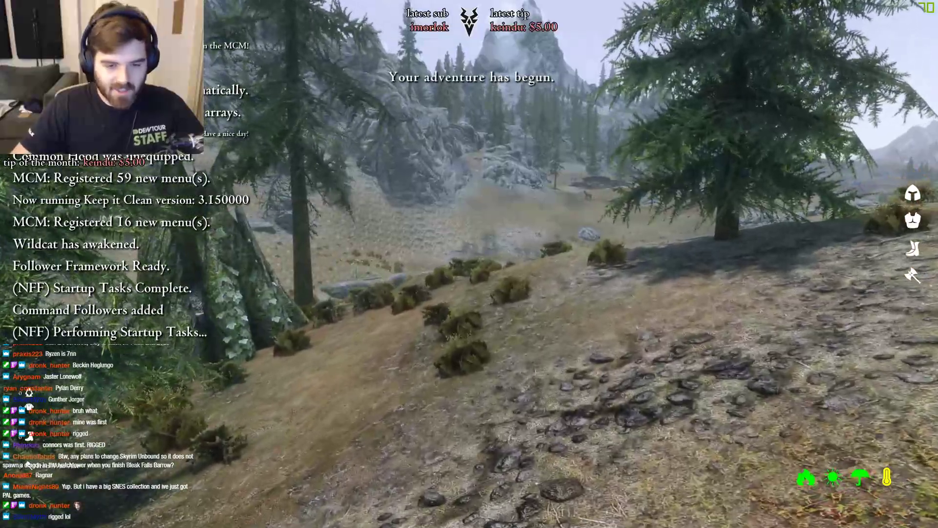
key(w)
key(w)
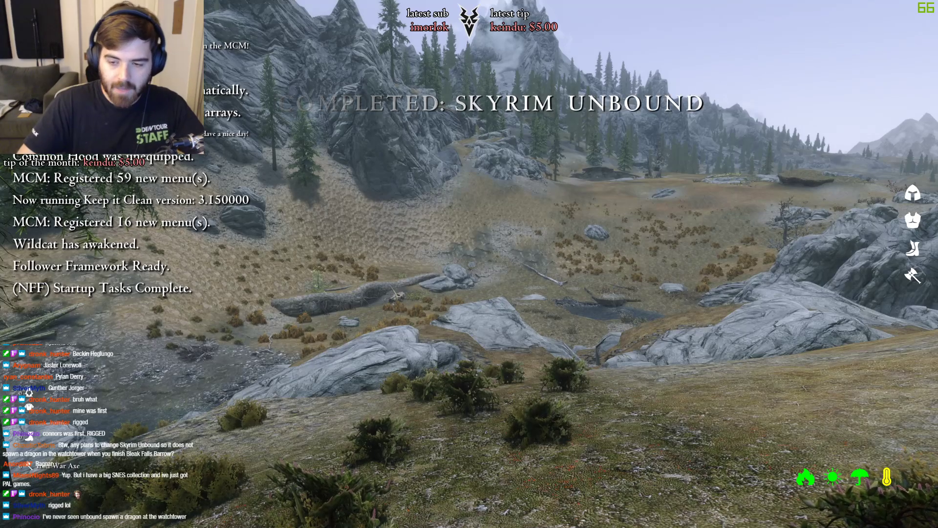
key(w)
key(w)
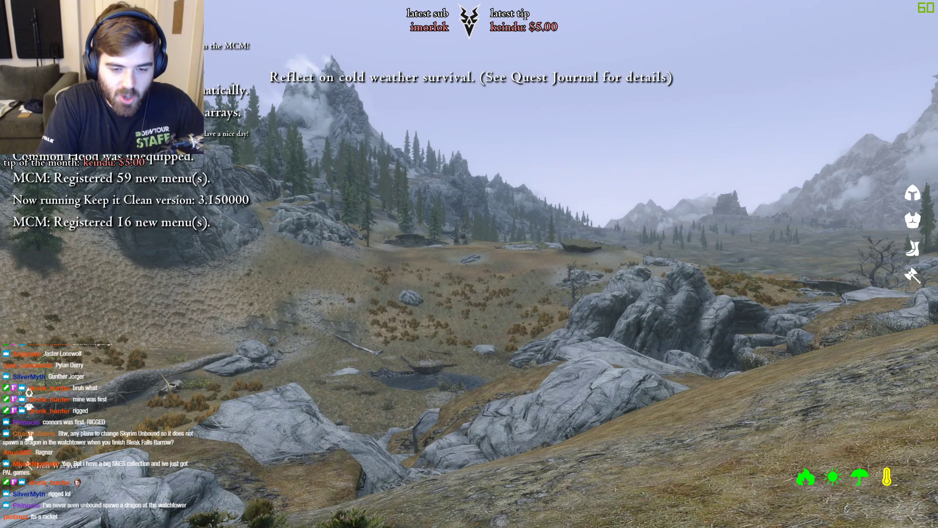
key(w)
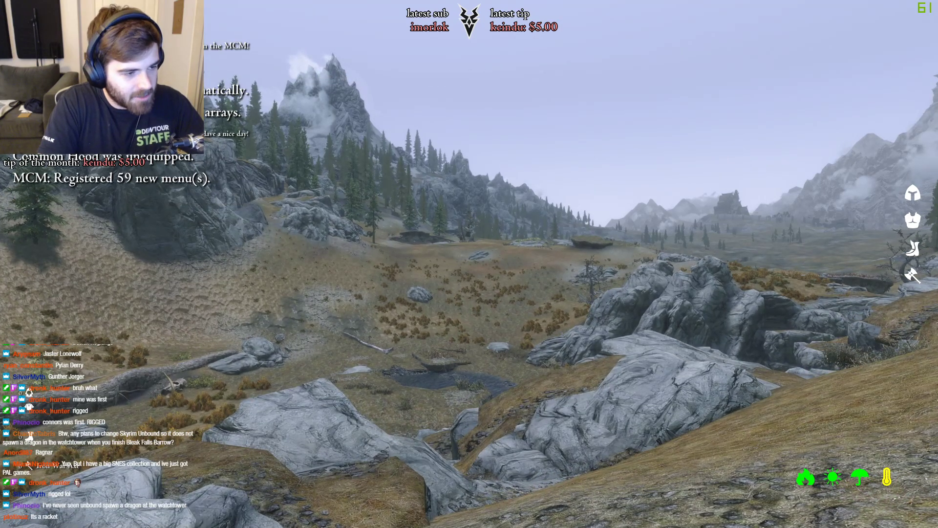
Teleport to the outside of Windhelm with the console command coc windhelmexterior01.
key(grave)
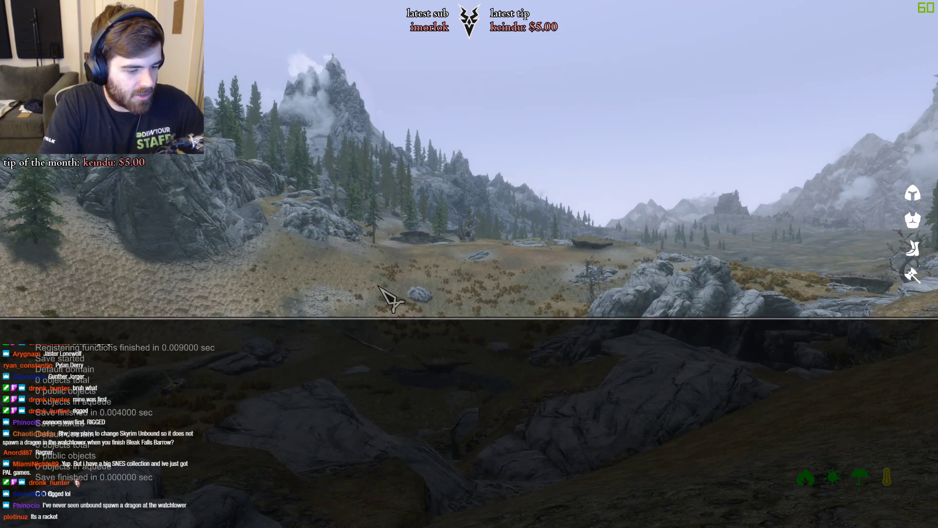
text(elmexterior01)
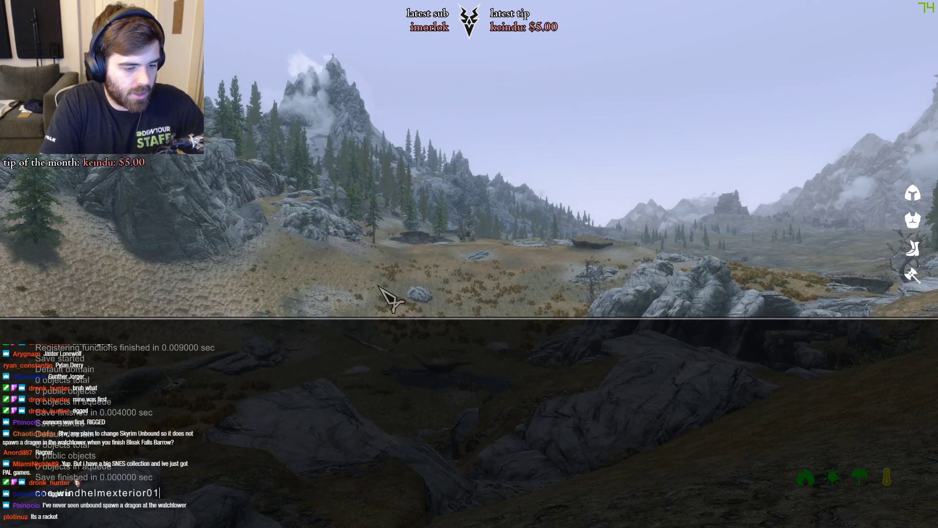
key(Return)
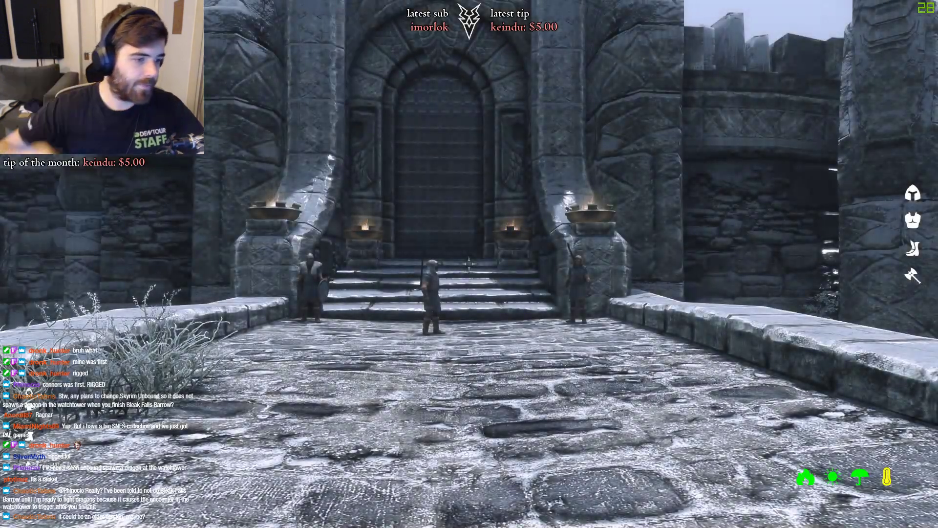
Enter Windhelm through the main gate, follow the alley to the trader's shop, and examine its interior before leaving.
key(w)
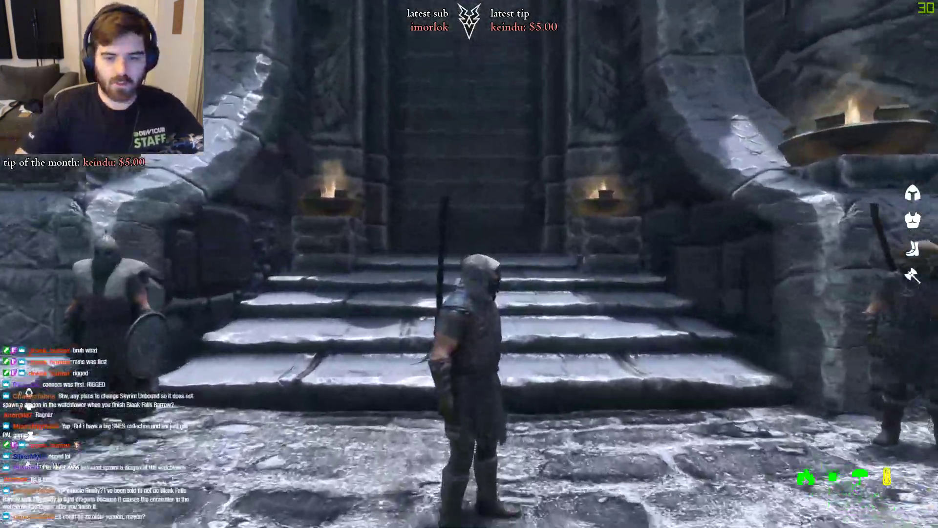
key(w)
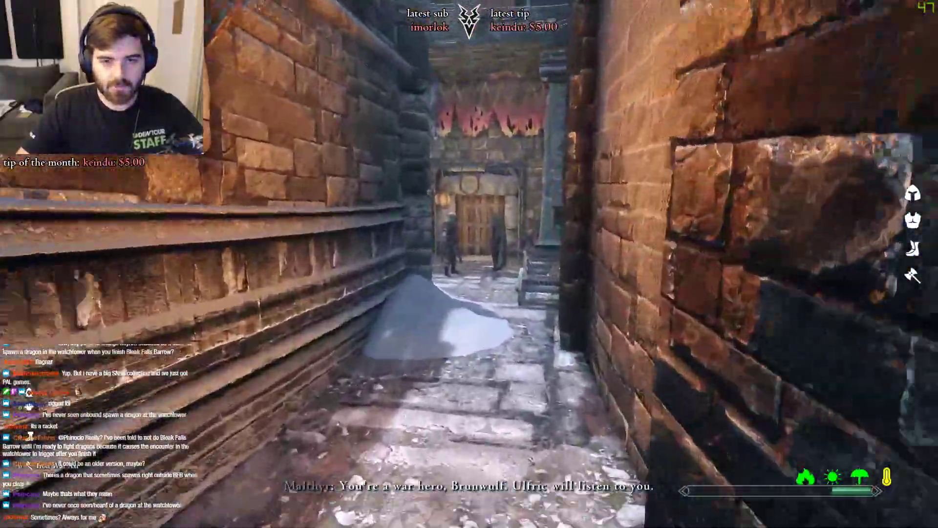
key(w)
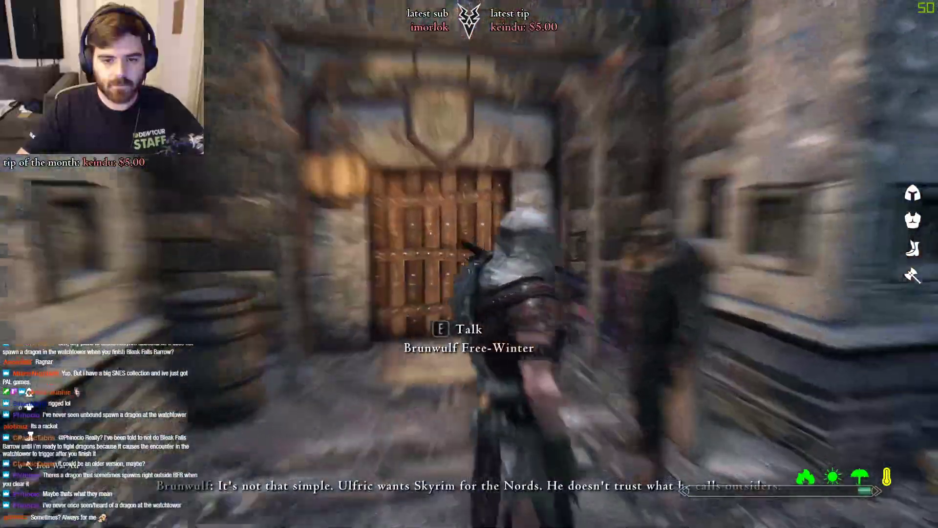
key(e)
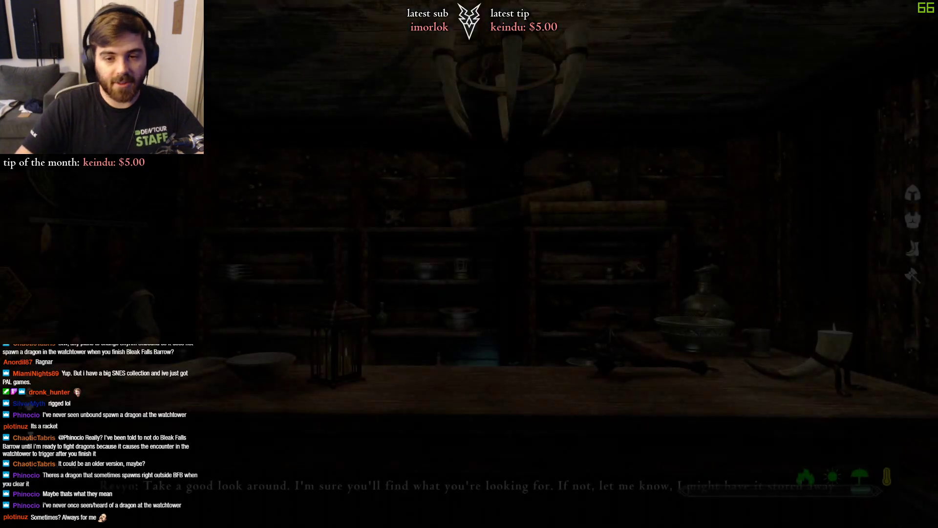
key(w)
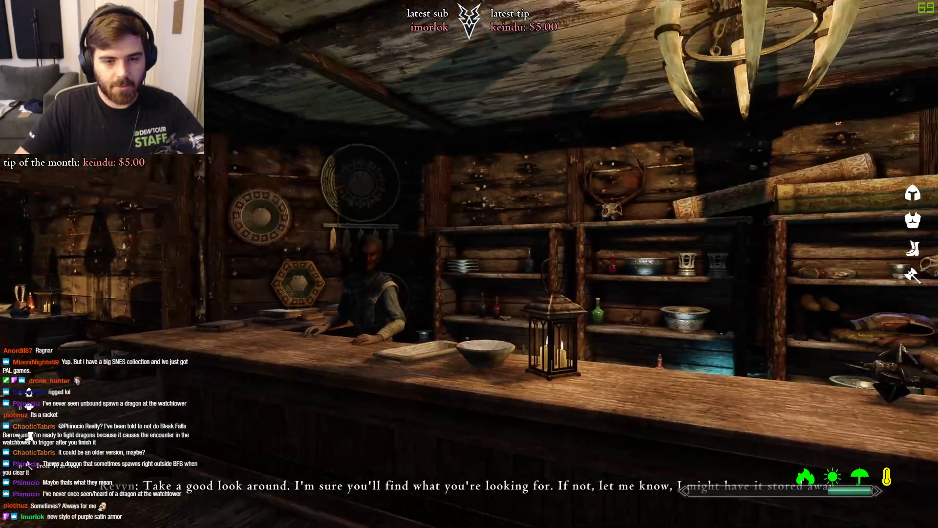
key(e)
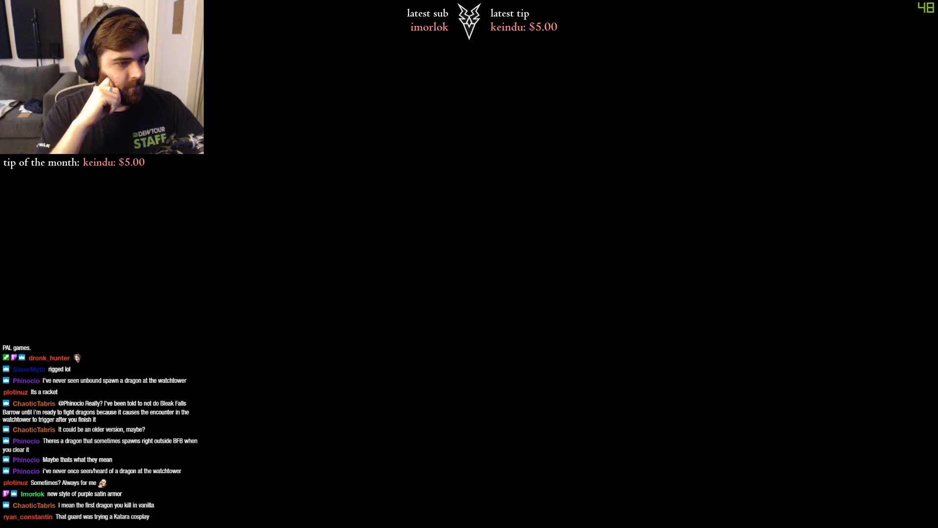
Walk through the snowy streets past the banners to New Gnisis Cornerclub and go inside.
key(w)
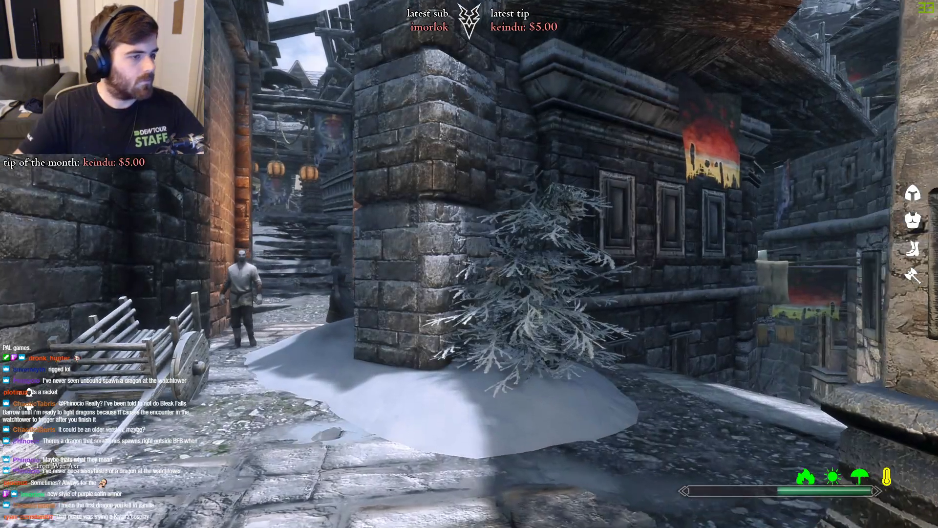
key(w)
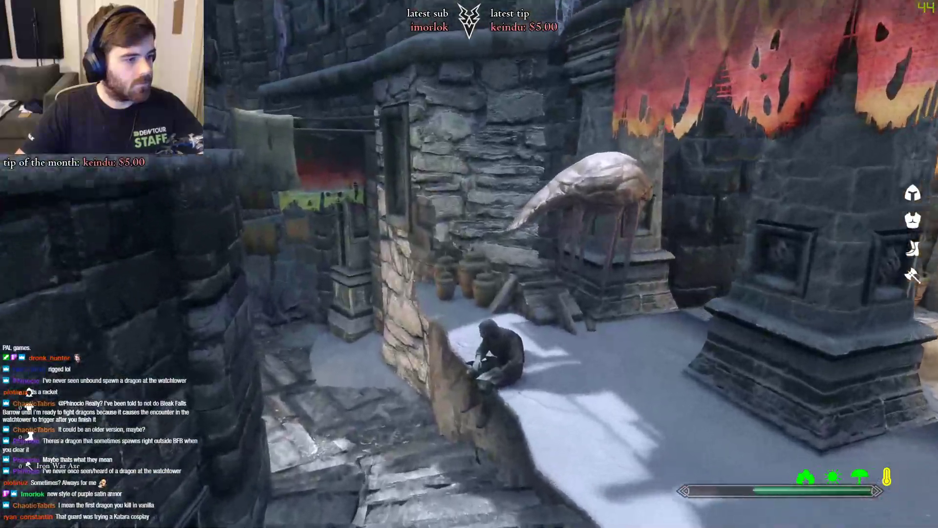
key(w)
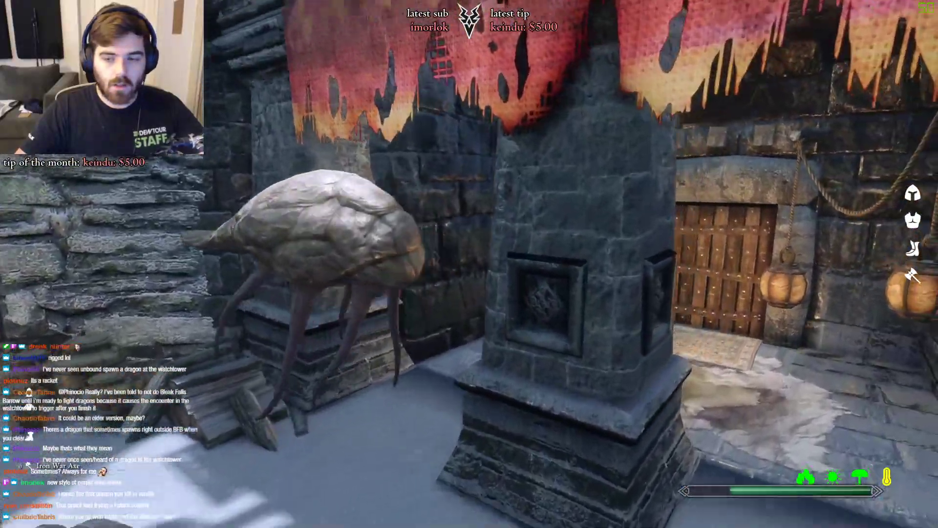
key(w)
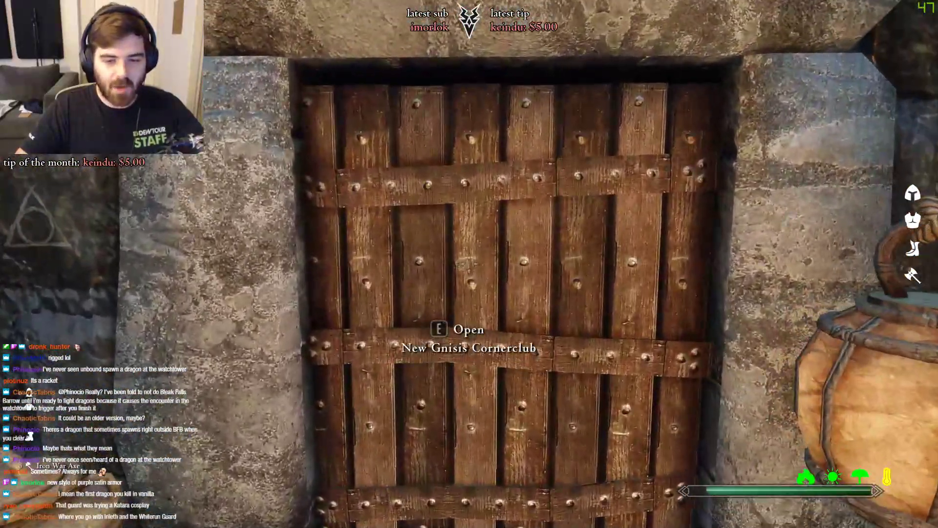
key(e)
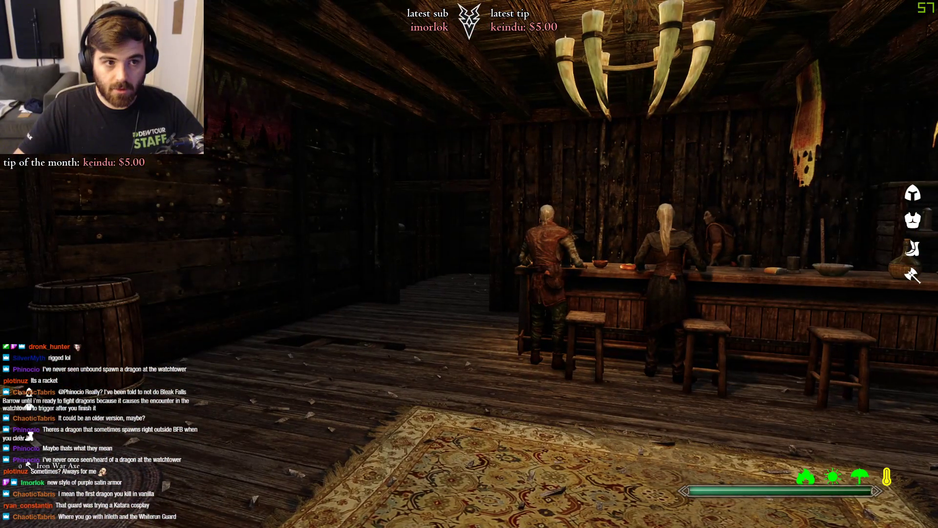
Explore the Cornerclub's dark rooms to check the interior lighting, trying the Expert-level locked door and backing out of lockpicking.
key(w)
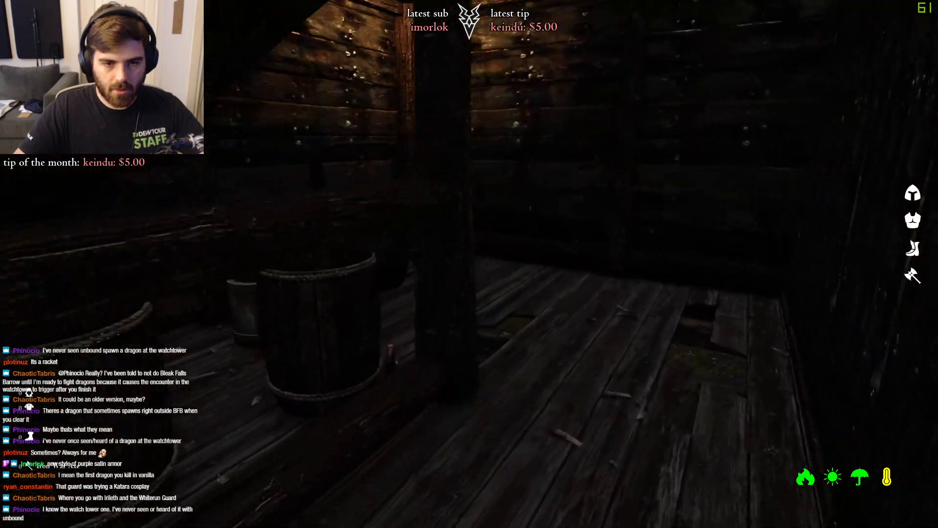
key(w)
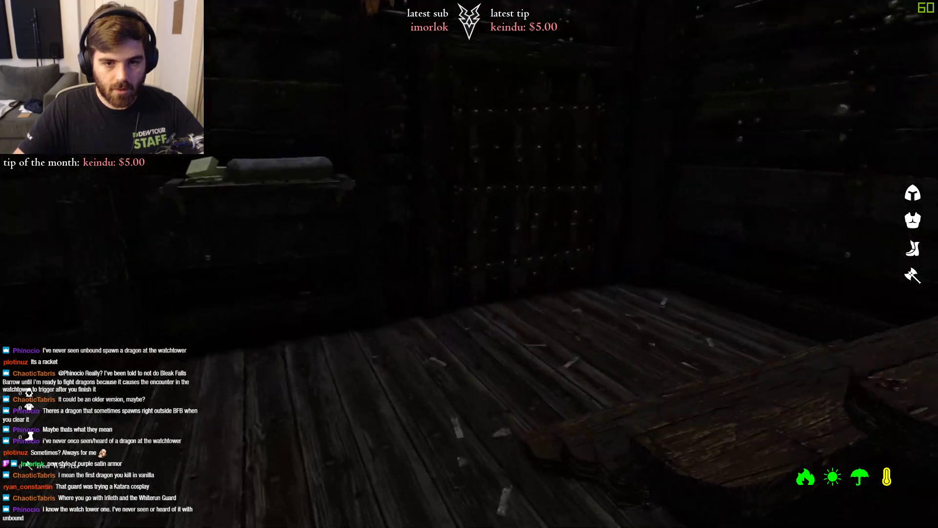
key(w)
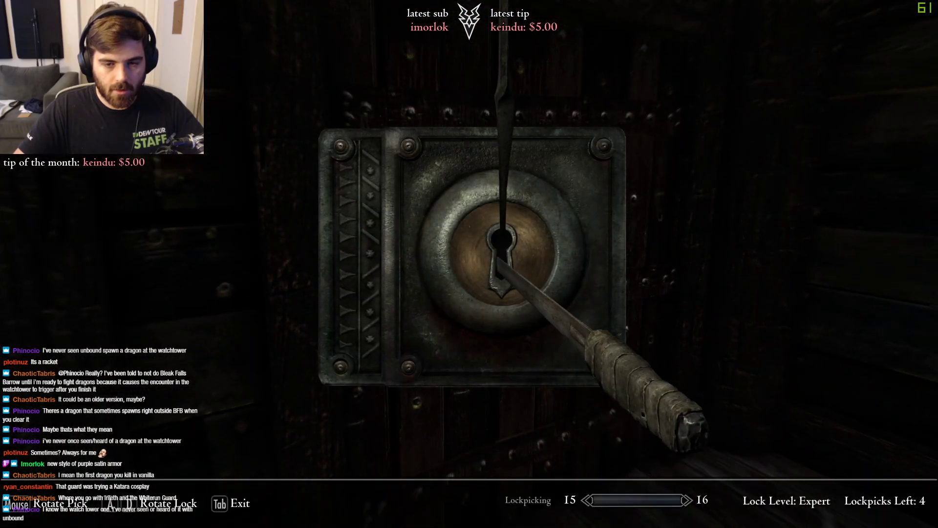
key(Tab)
key(w)
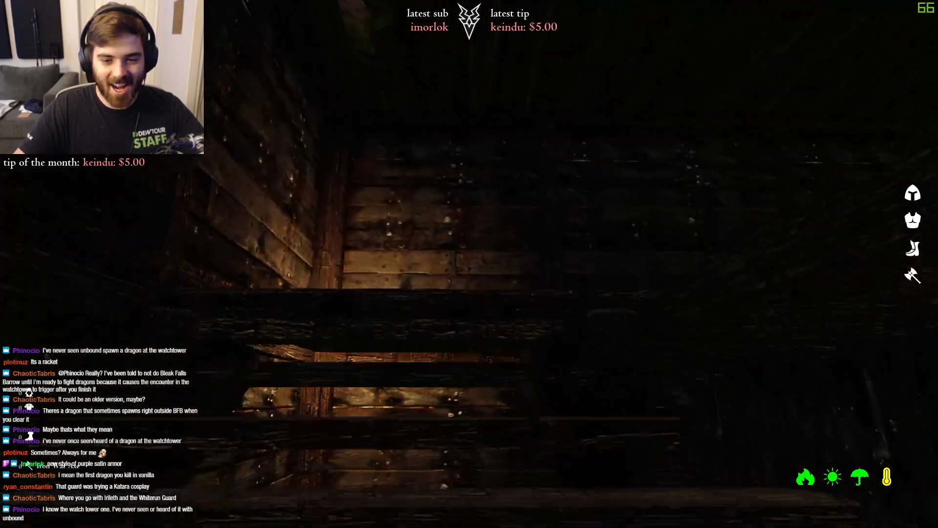
key(w)
key(w)
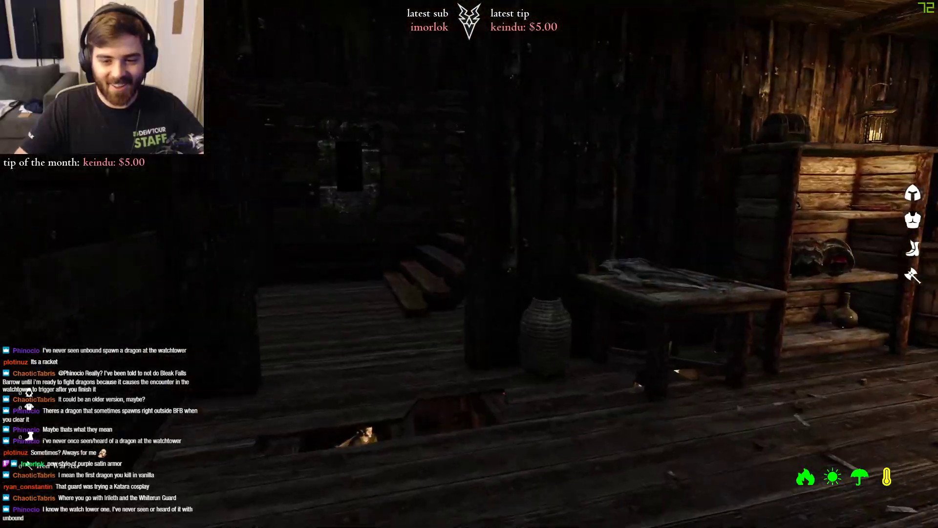
Explore the Cornerclub's upper floor, return to the bar, and talk to the innkeeper to look through the dialogue options.
key(w)
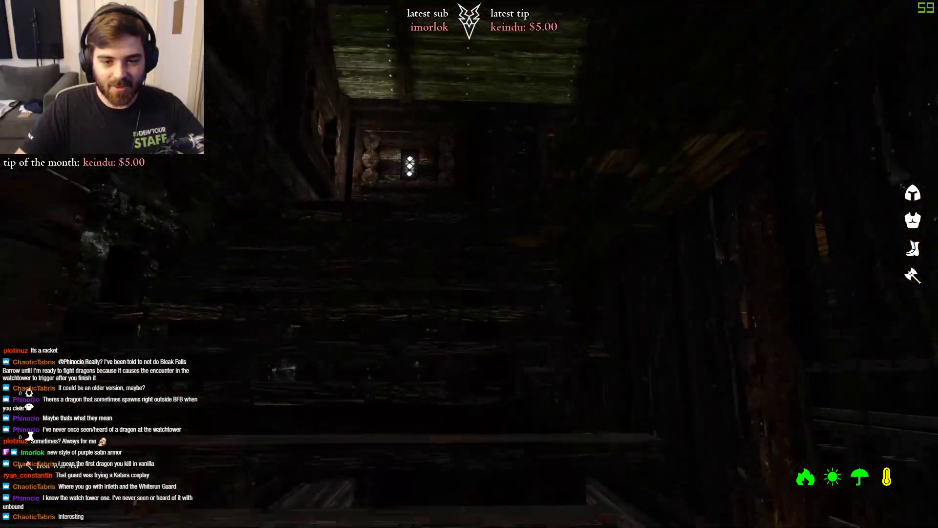
key(w)
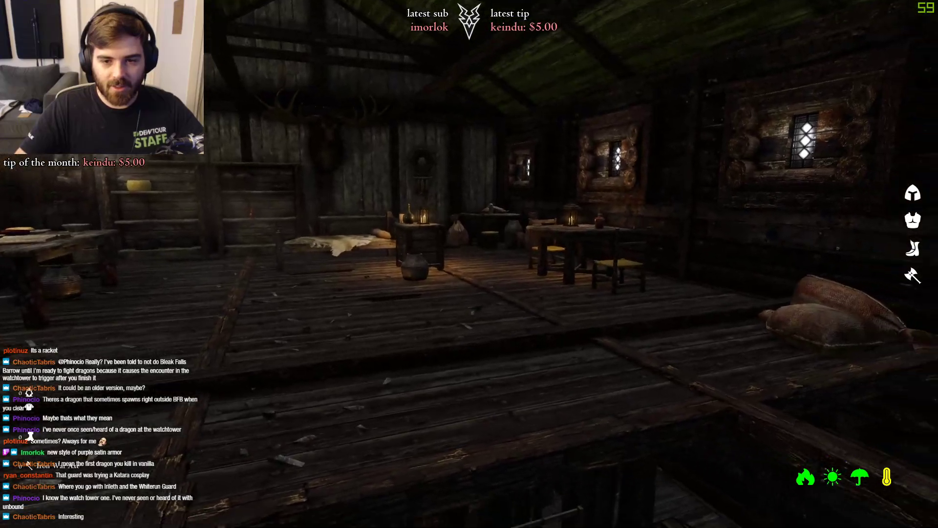
key(w)
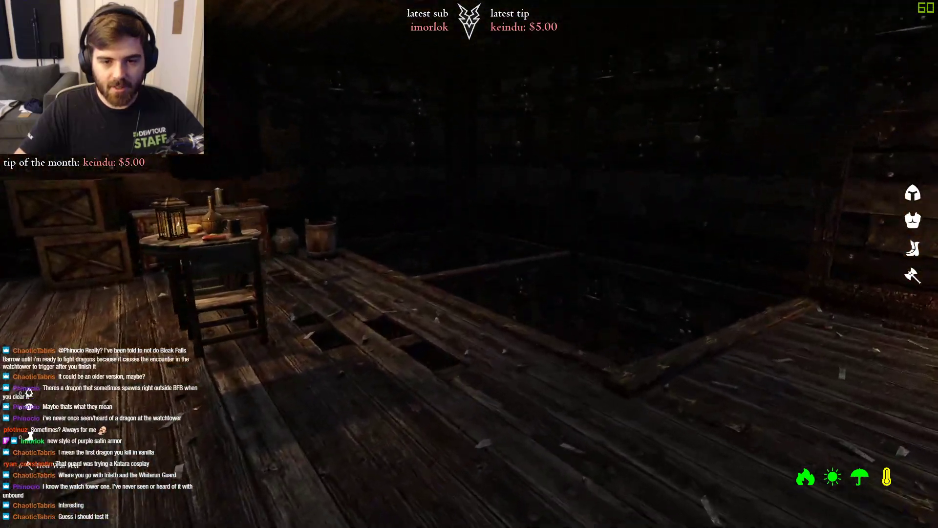
key(w)
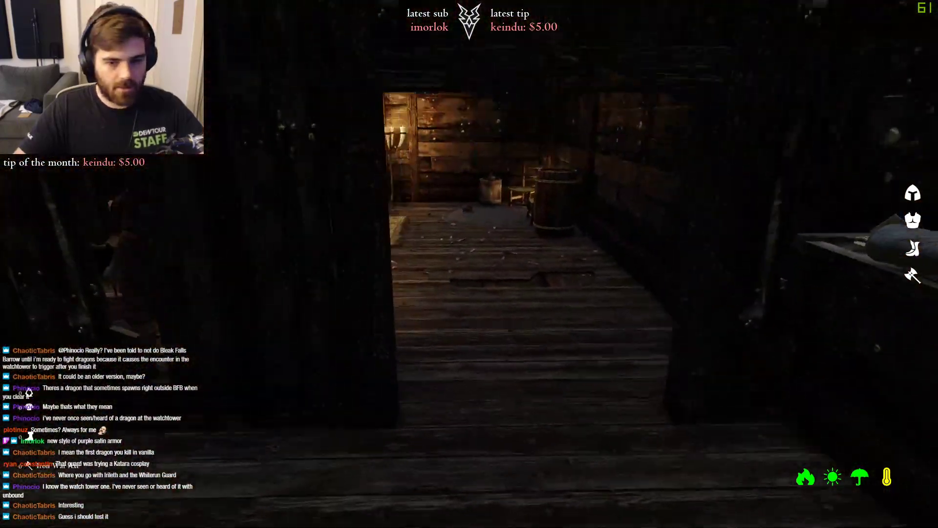
key(w)
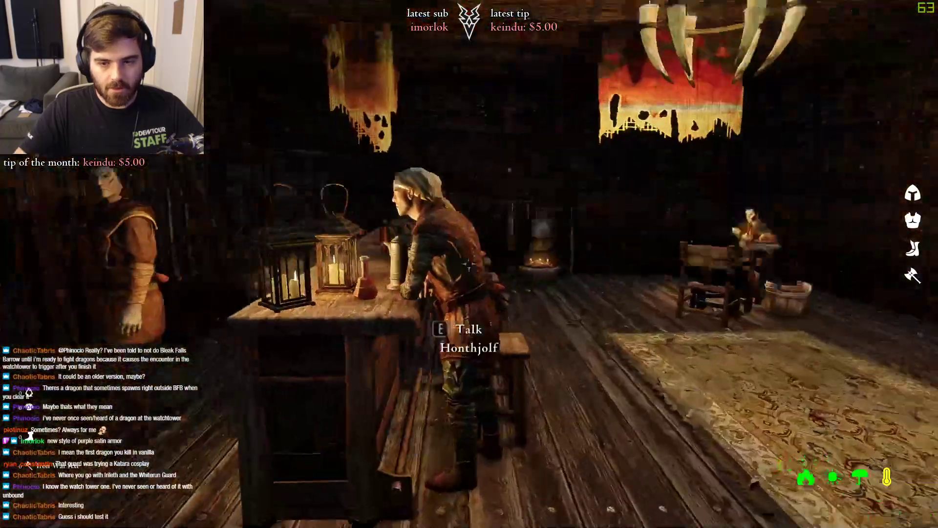
key(e)
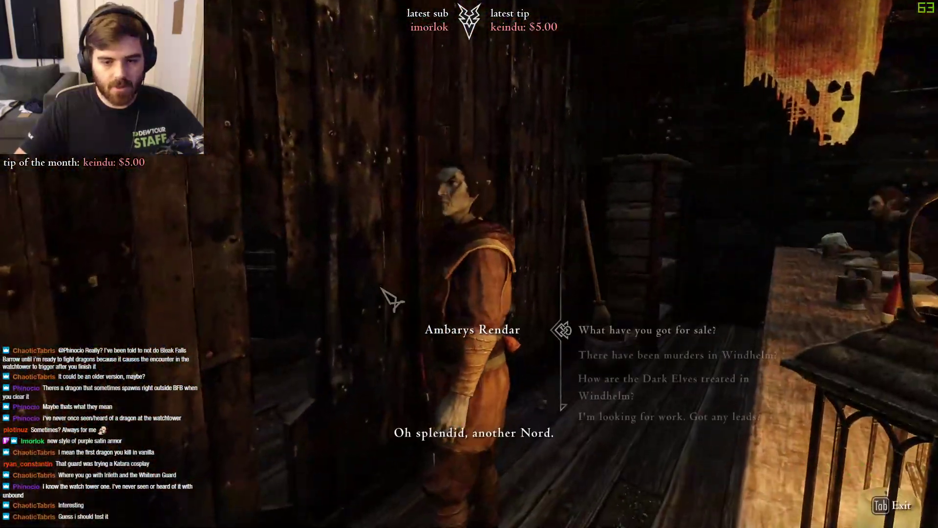
scroll(684, 364, down, 3)
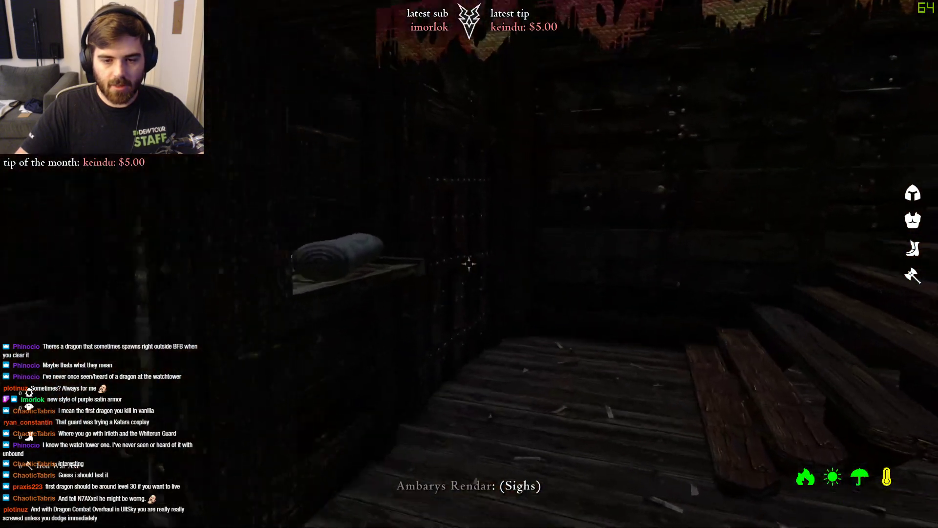
Enter the Cornerclub's bath room, examine the pool, lanterns and wall banner, and leave through the door.
key(e)
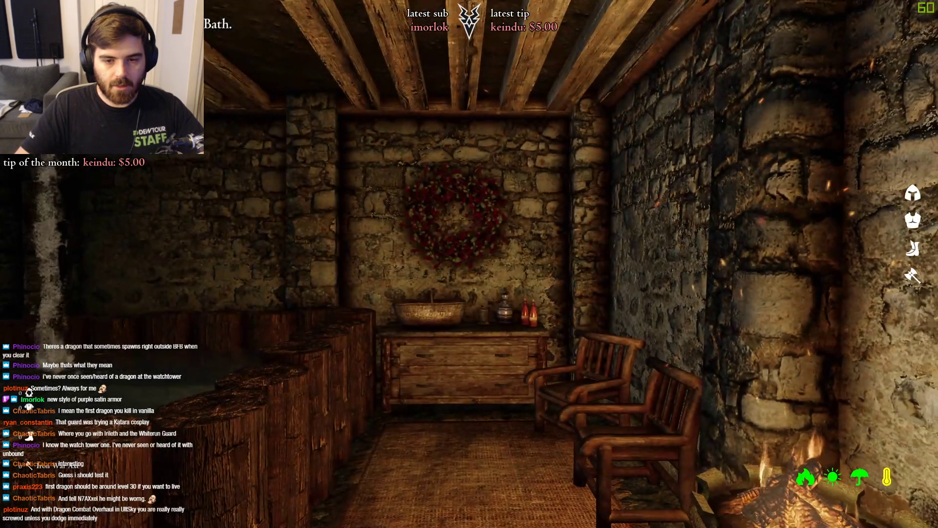
key(w)
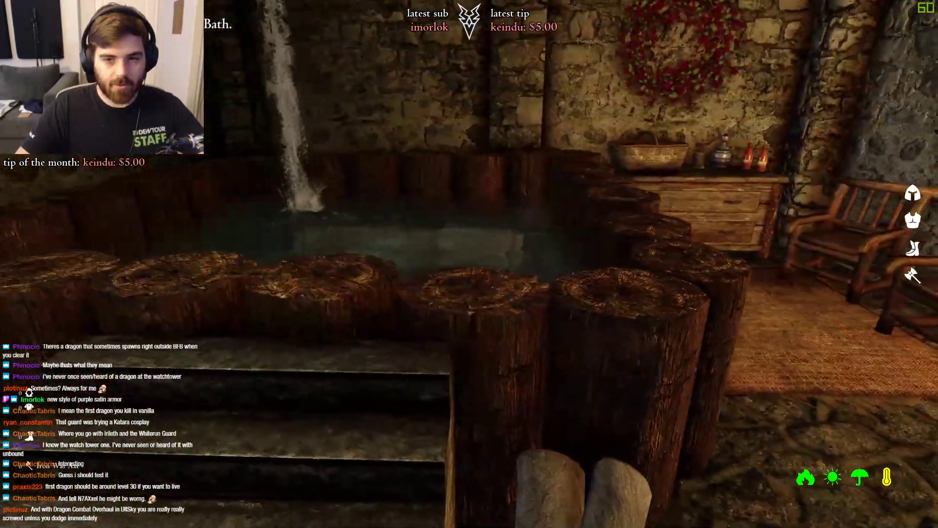
key(w)
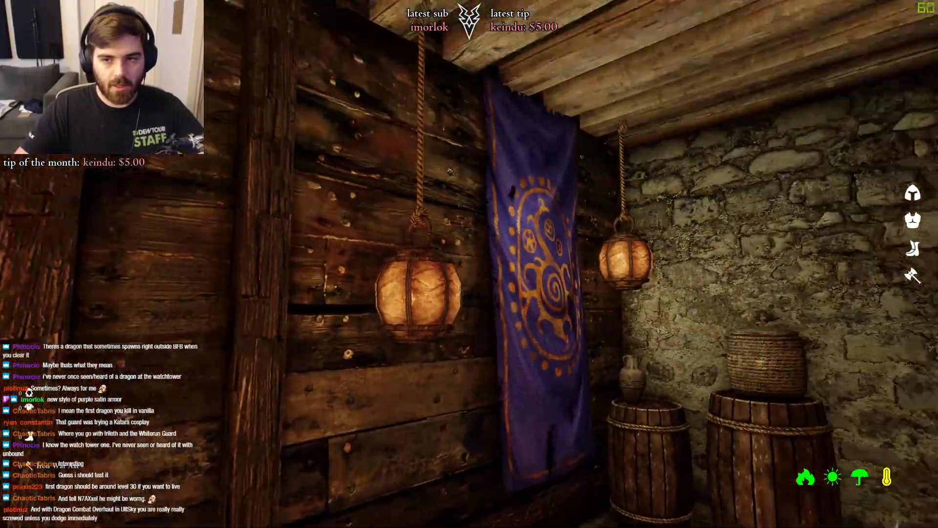
key(e)
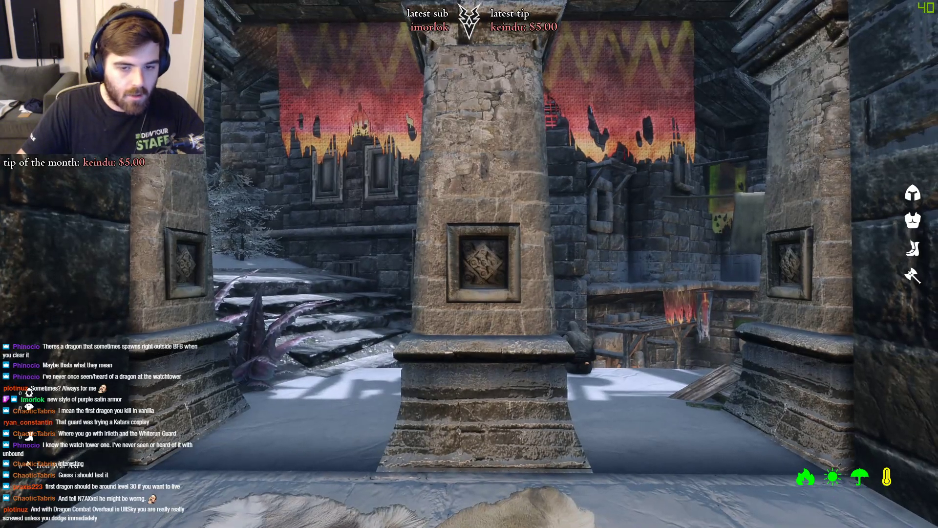
Check Windhelm's location on the world map, and walk through the snowy streets back to the Cornerclub.
key(m)
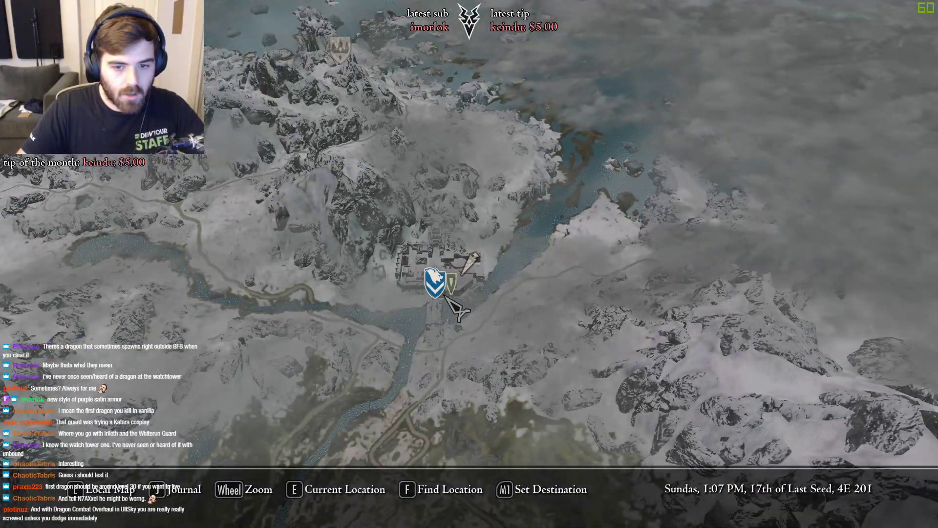
key(m)
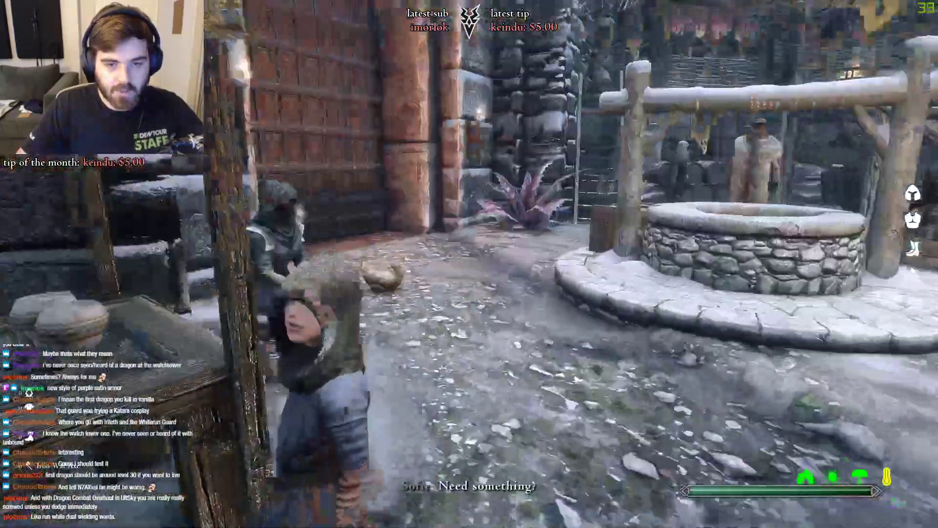
key(w)
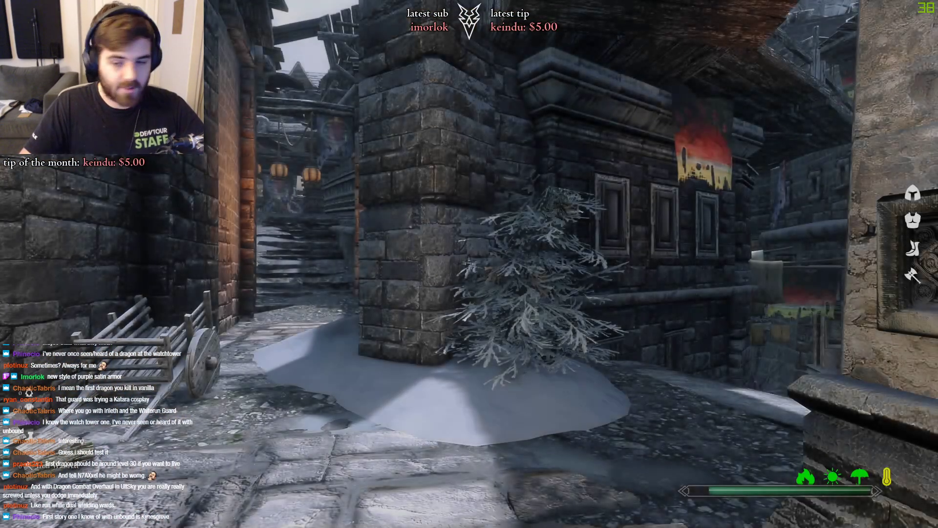
key(w)
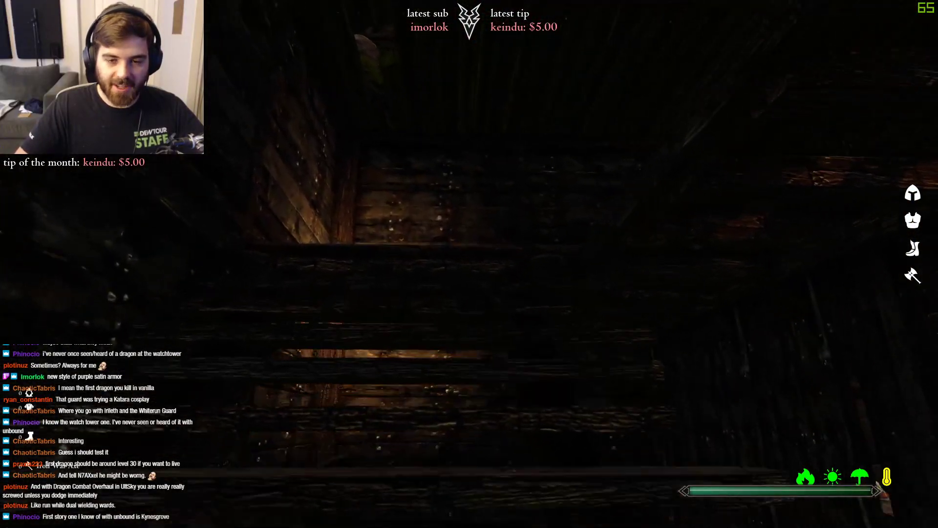
Walk through the Cornerclub's dark ground floor past the bar and go back into the bath room.
key(w)
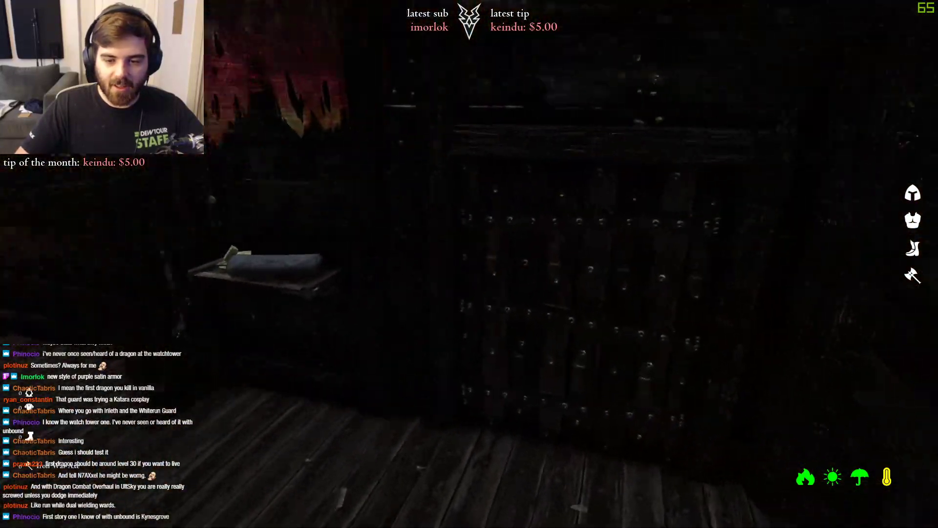
key(e)
key(w)
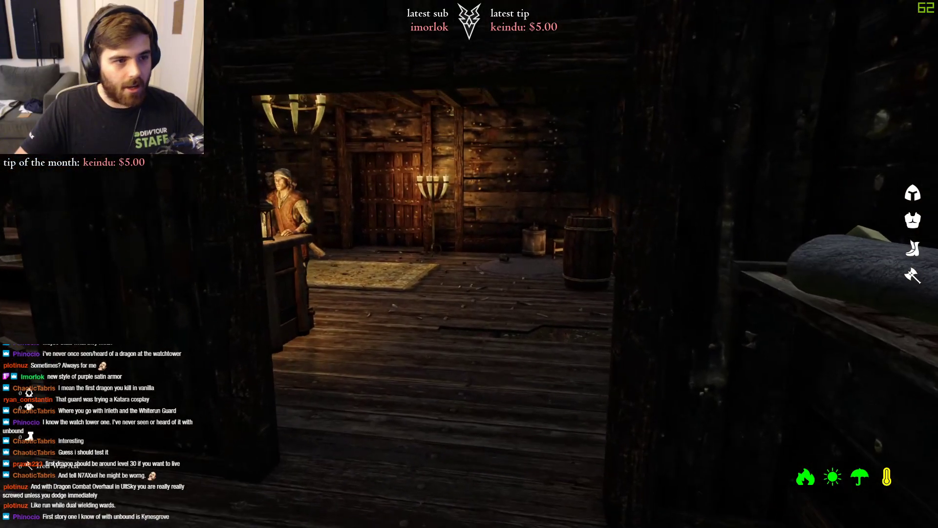
key(w)
key(e)
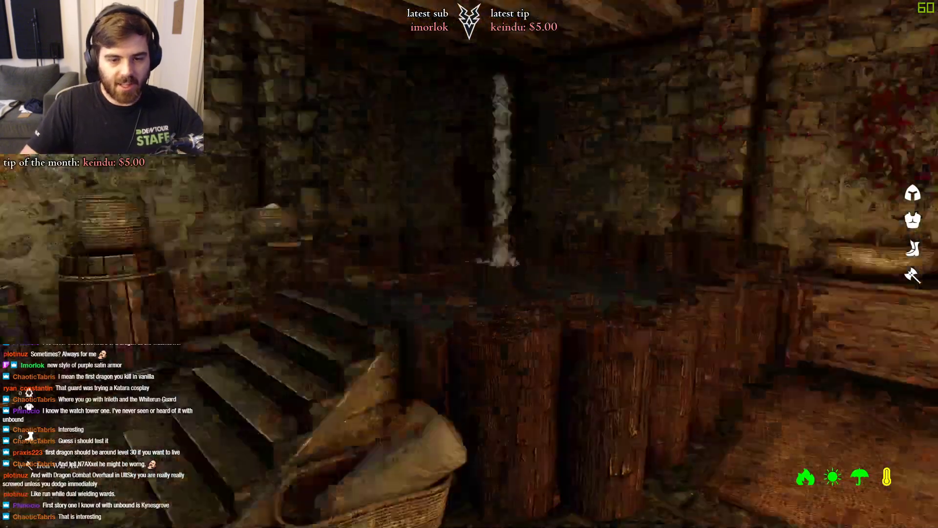
Wait one hour in the bath room, and start a nine-hour wait, stopping it early.
key(grave)
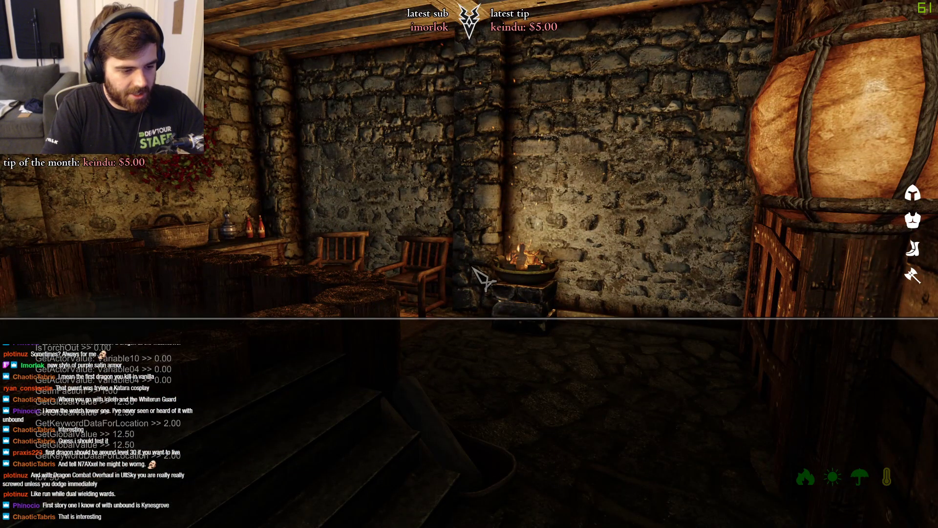
key(grave)
key(t)
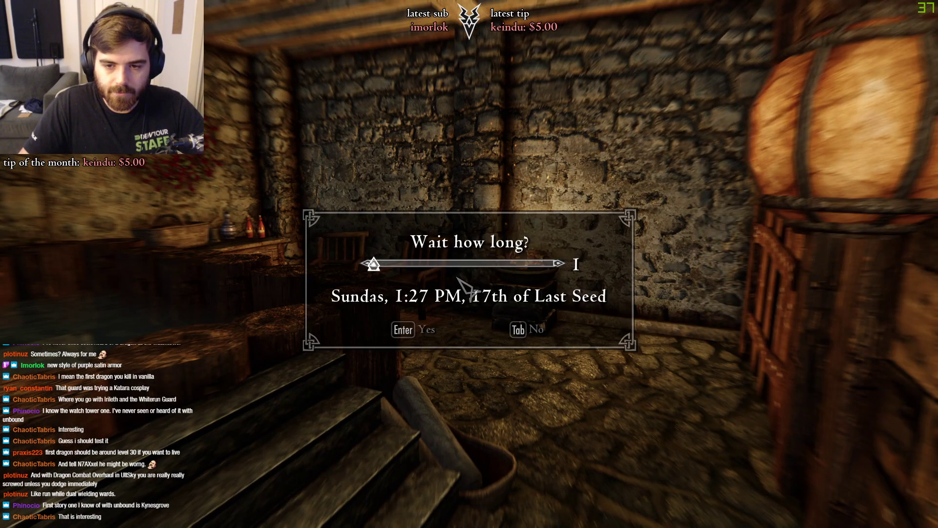
key(Return)
key(t)
click(437, 265)
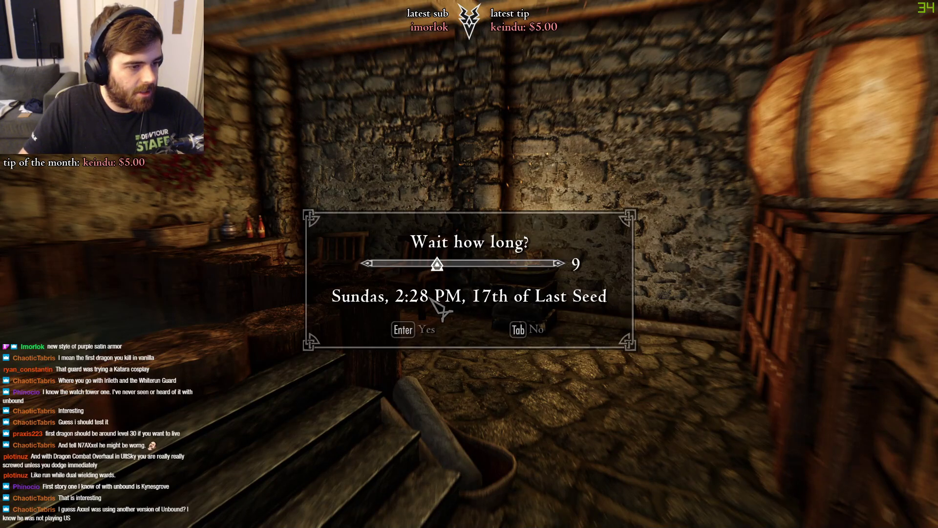
key(Return)
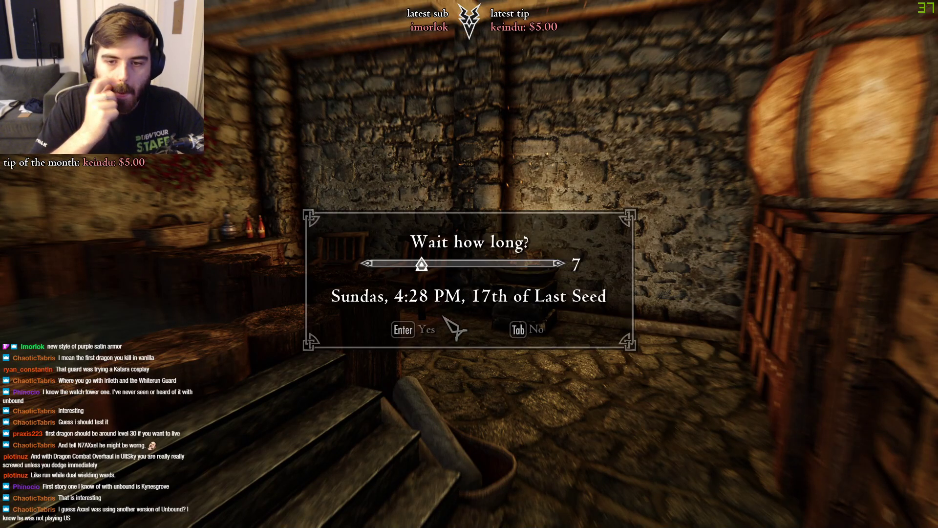
key(Tab)
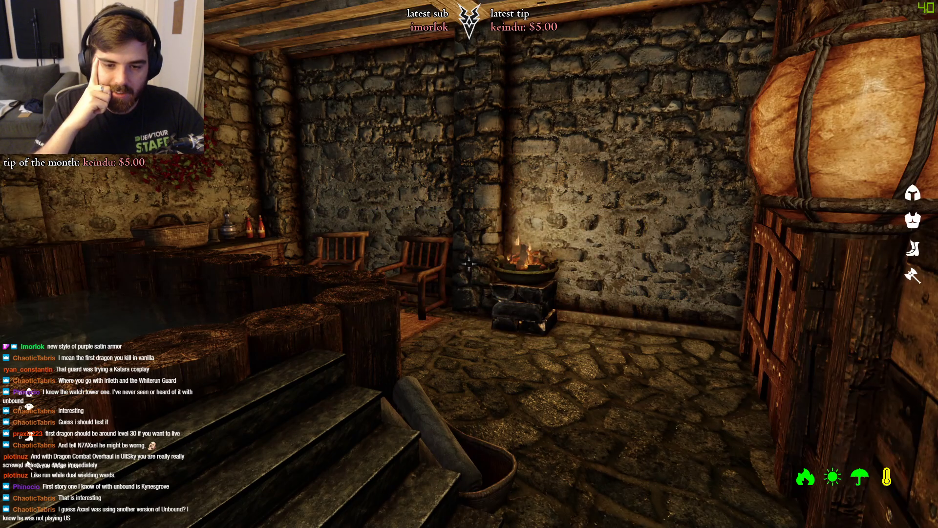
Draw the war axe, wait another hour, and look over the bath room's lighting again.
key(r)
key(t)
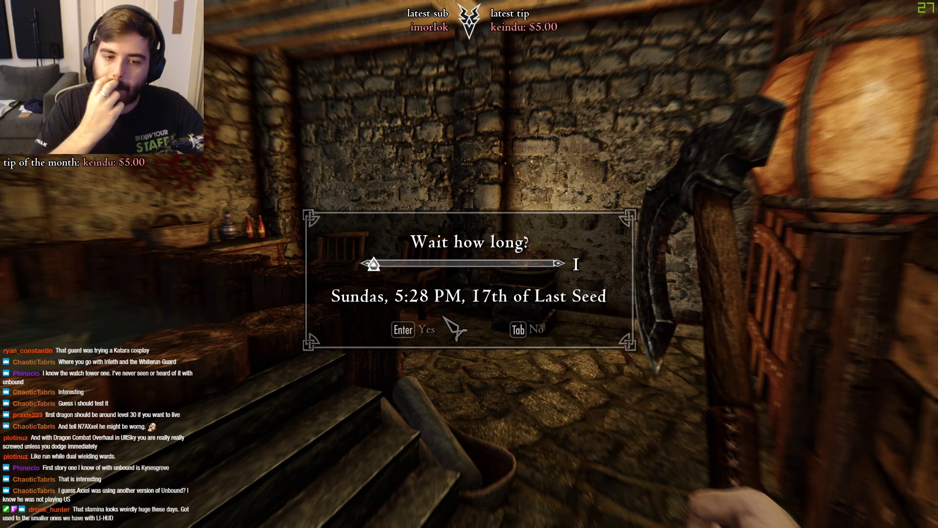
key(Tab)
key(w)
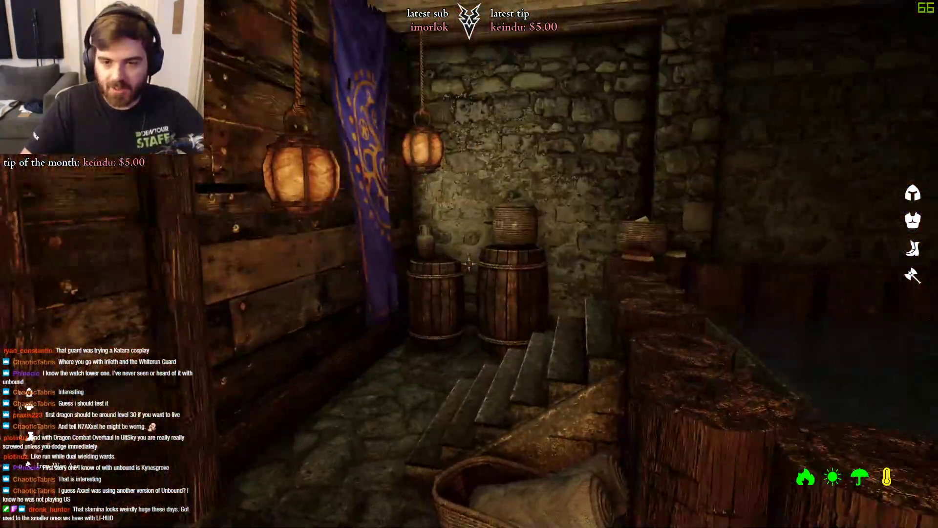
Quit the game to the desktop without saving.
key(Escape)
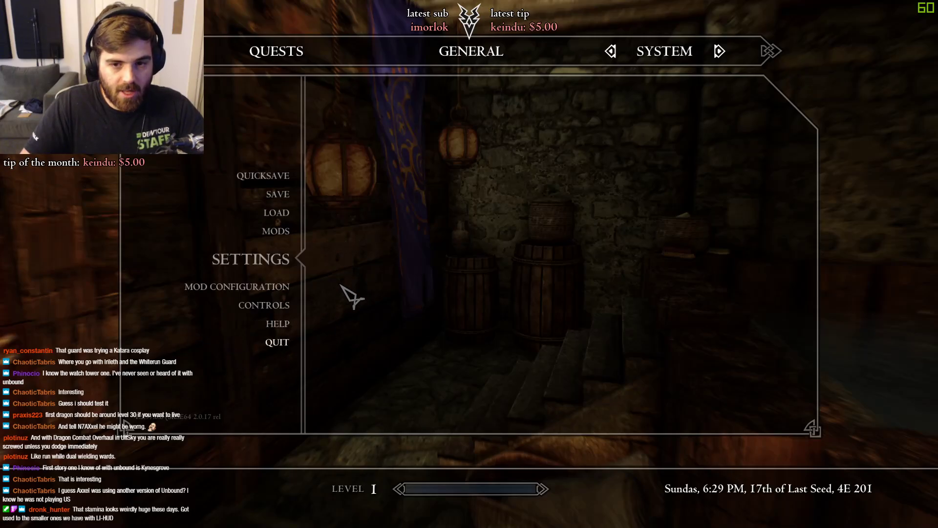
key(Escape)
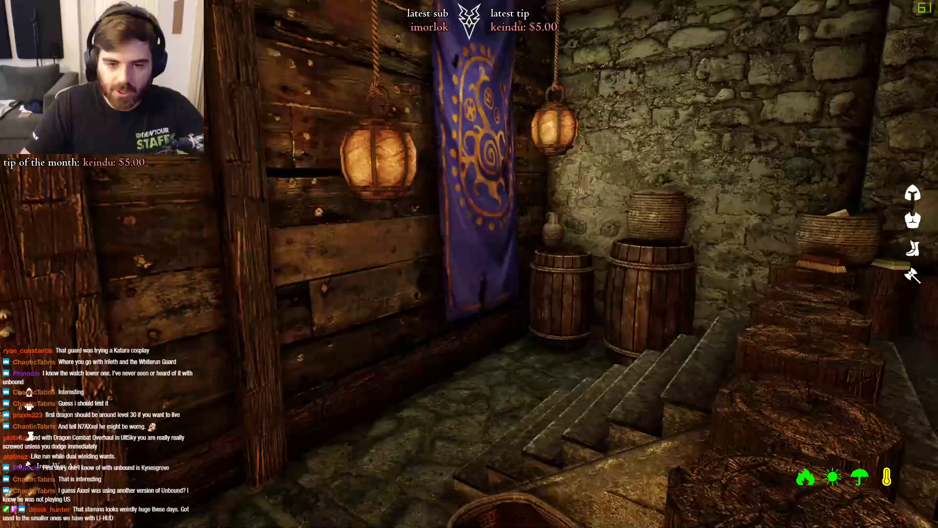
key(Escape)
click(274, 324)
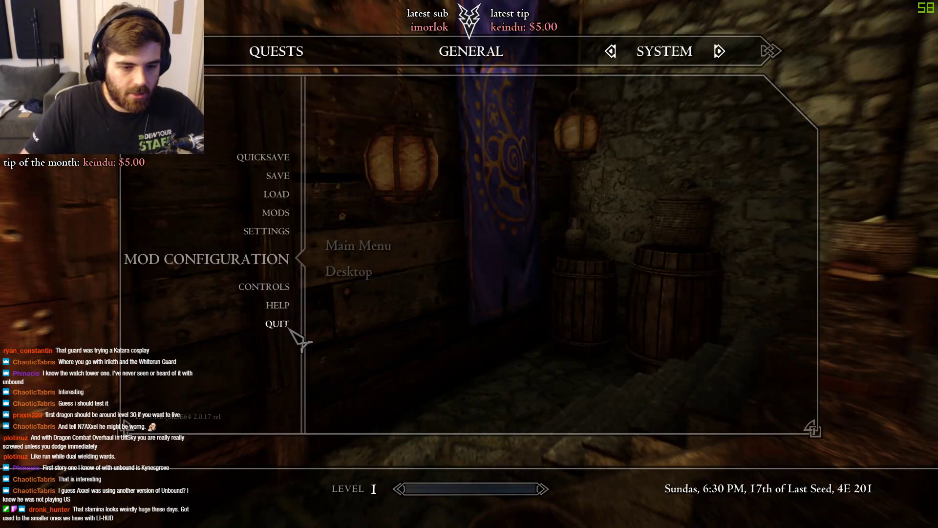
key(Return)
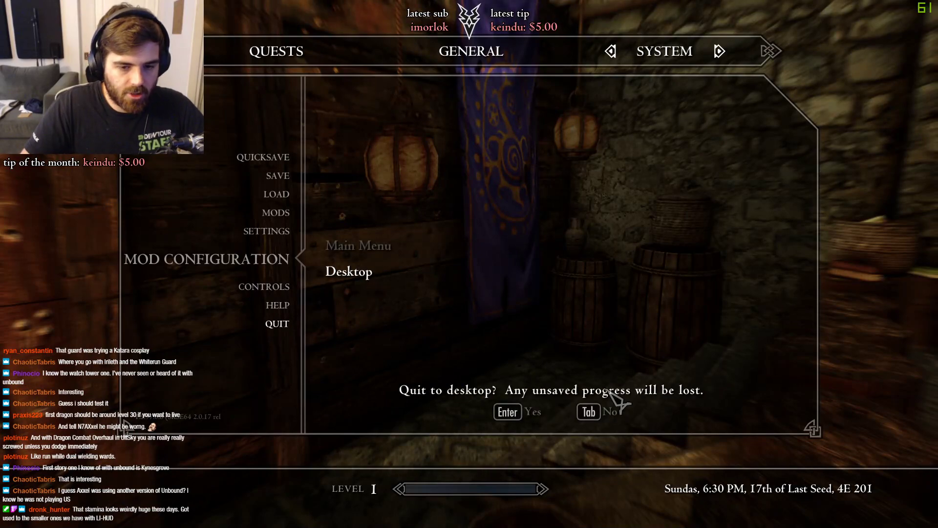
click(517, 414)
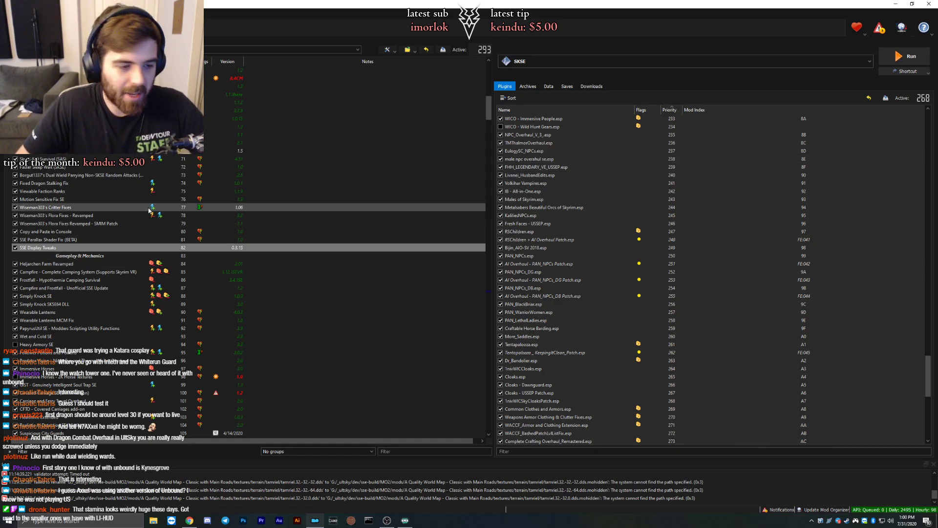
Select SSEEdit as the program to run in Mod Organizer, and review the final entries of the plugin list.
scroll(59, 264, down, 4)
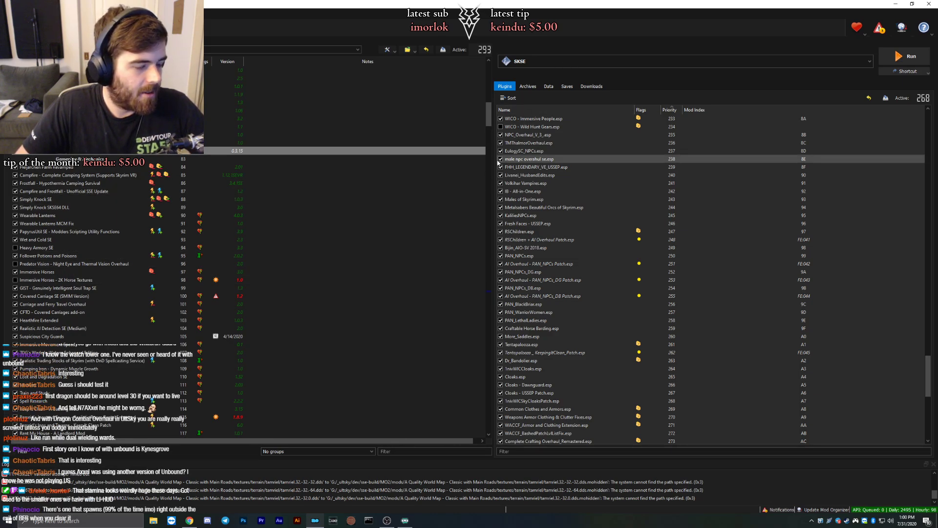
click(596, 60)
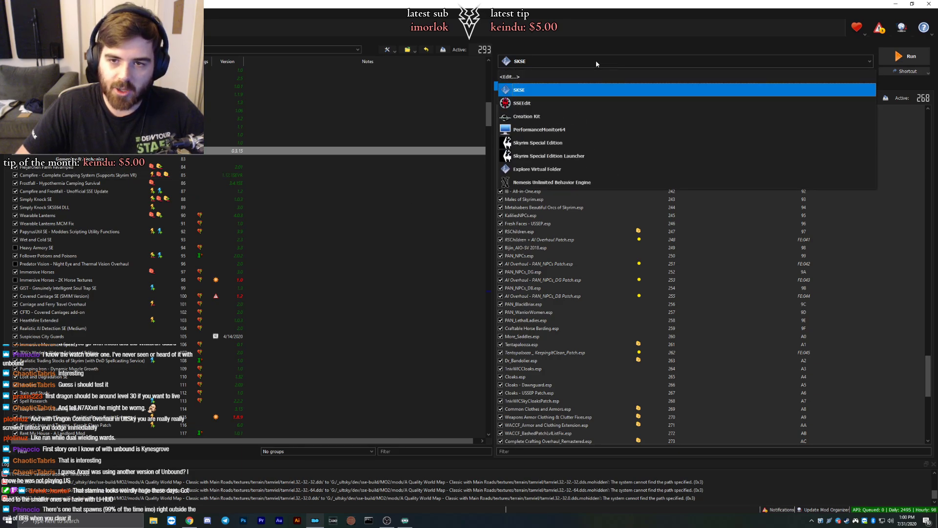
click(540, 102)
scroll(708, 268, down, 5)
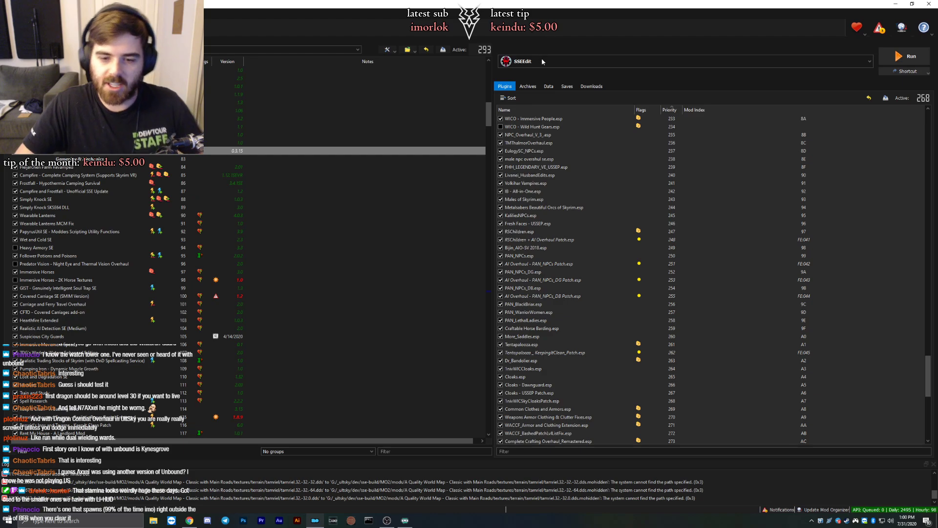
scroll(709, 268, down, 8)
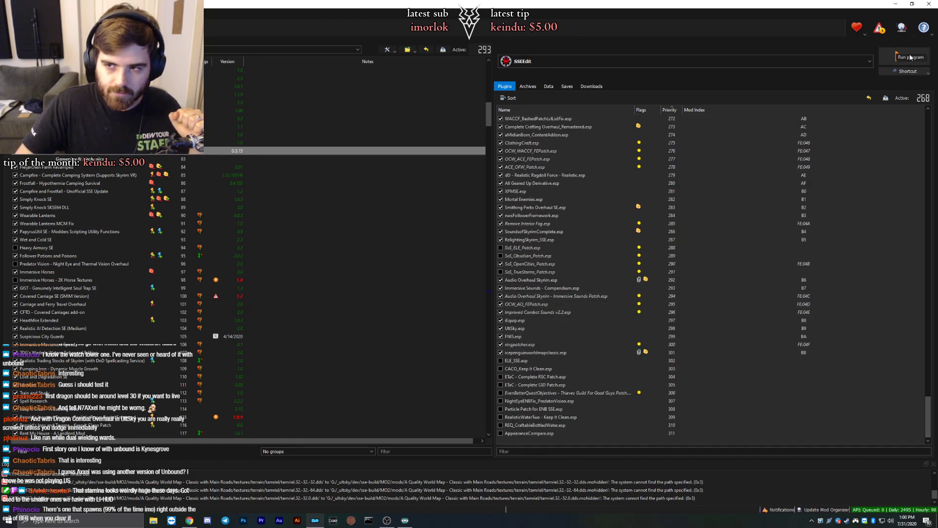
mouse_move(648, 272)
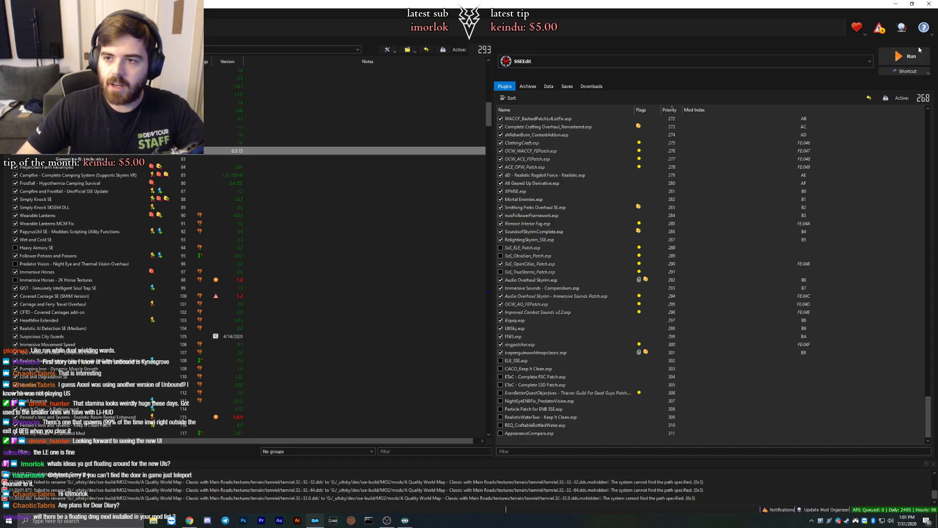
Launch SSEEdit, load the full active plugin list, and continue without activating any ModGroups.
click(906, 56)
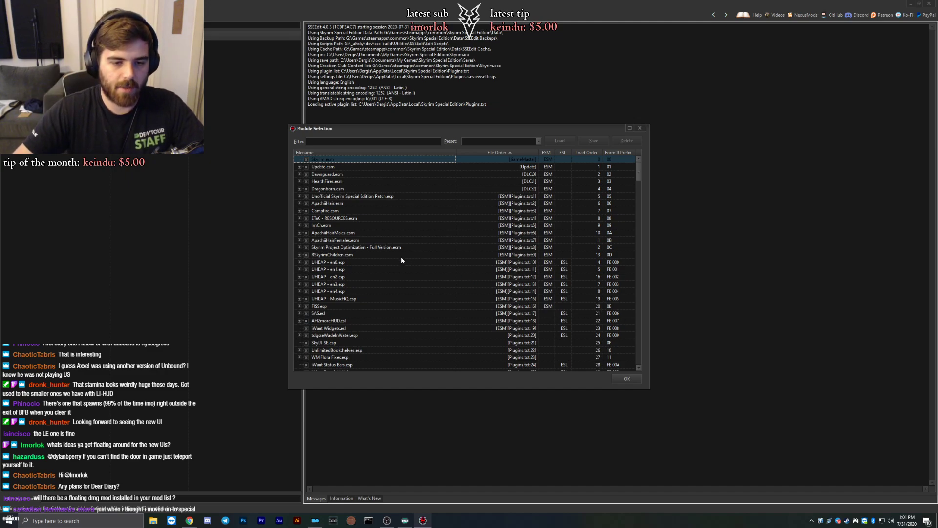
click(627, 379)
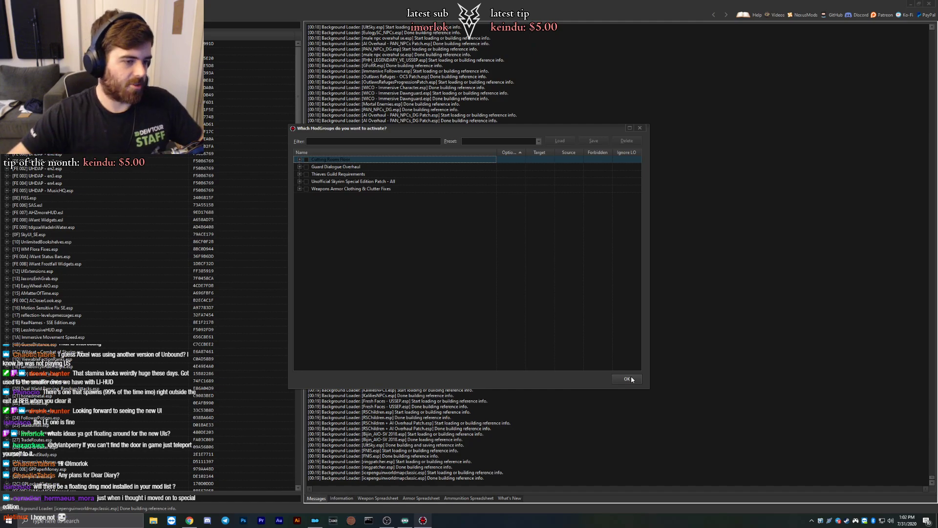
click(629, 381)
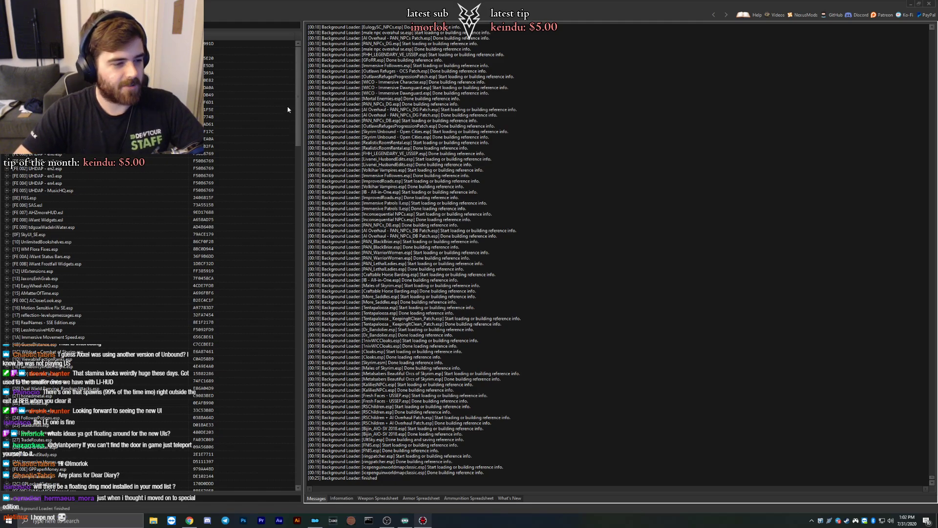
Look through the loaded plugins and bring up the Candlehearth Hall cell record in Keep It Clean.esp.
drag(298, 97, 300, 446)
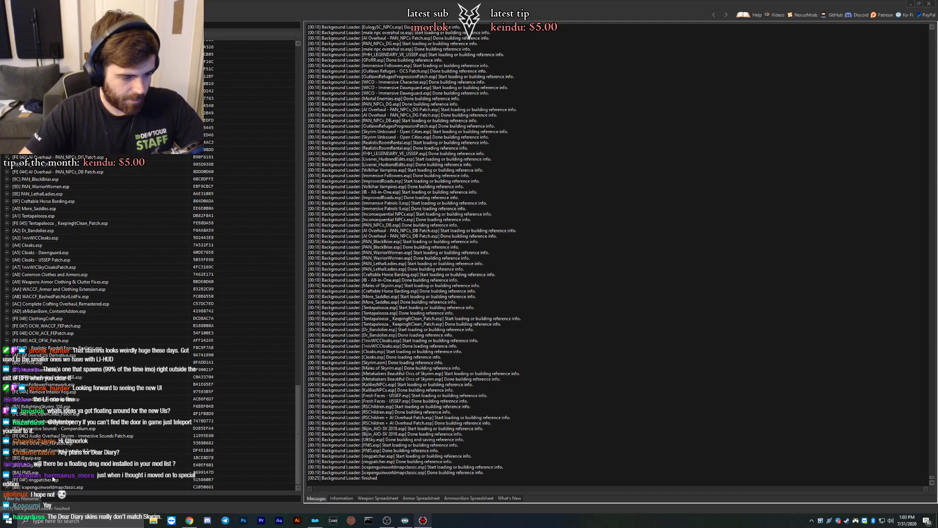
scroll(98, 322, up, 10)
scroll(52, 281, up, 20)
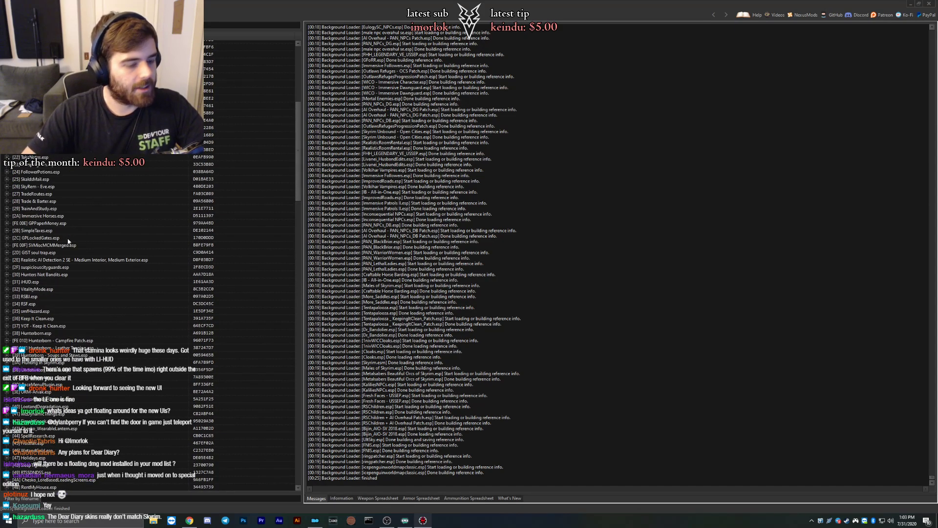
key(Return)
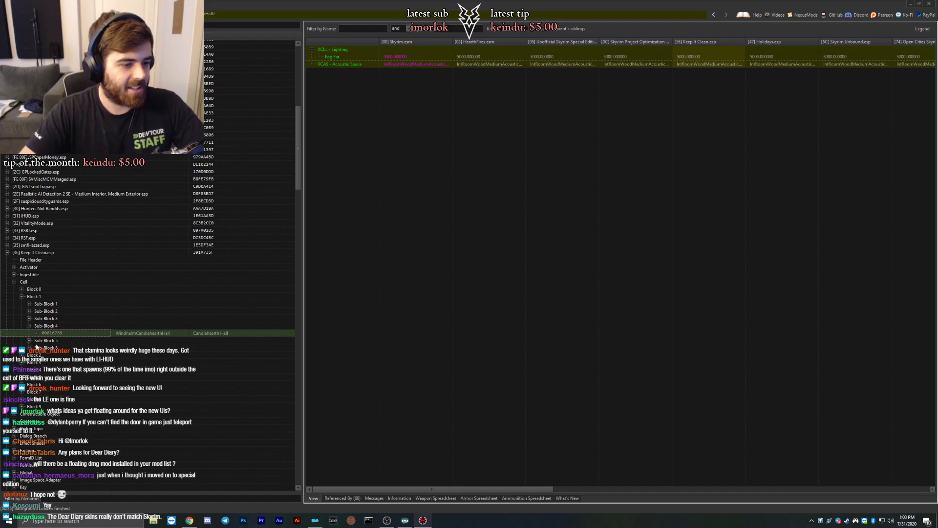
Open the persistent records of Keep It Clean's New Gnisis Cornerclub cell, and inspect newGnisisCornerClubInnBathDoor and the trapdoor.
click(29, 319)
click(37, 325)
click(44, 333)
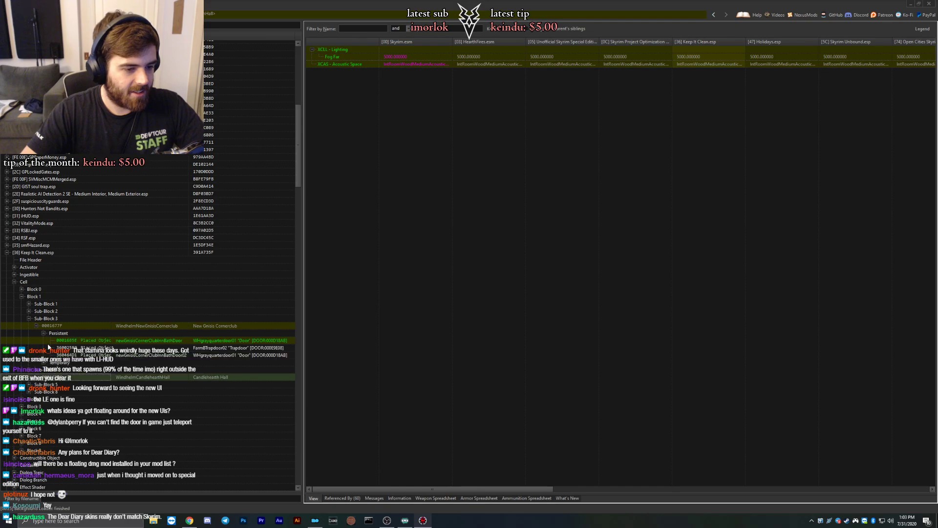
click(112, 341)
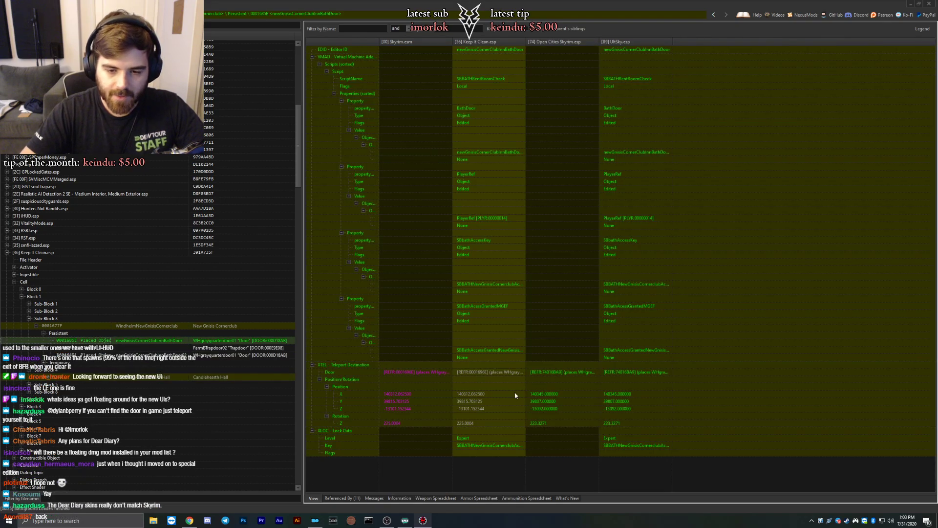
click(111, 349)
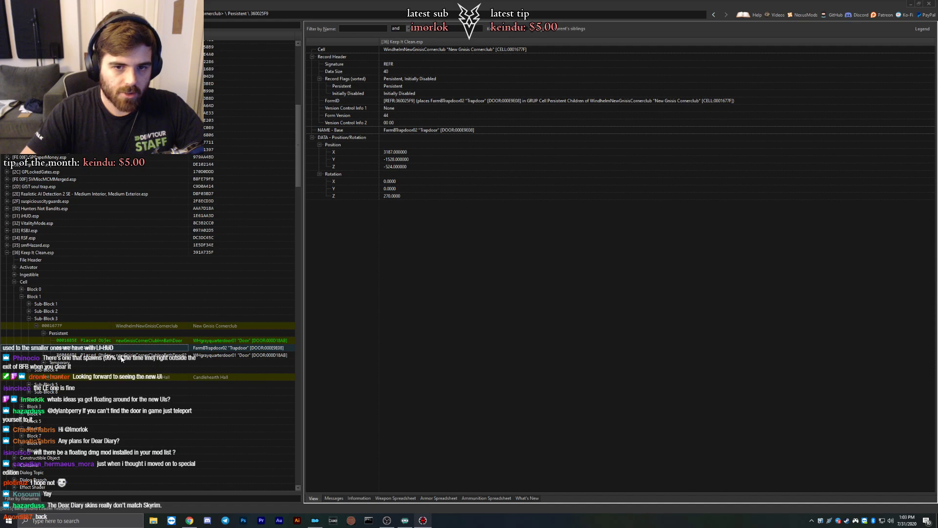
Examine the script properties, teleport destination, lock data and navigation door link of newGnisisCornerClubInnBathDoor02.
click(122, 358)
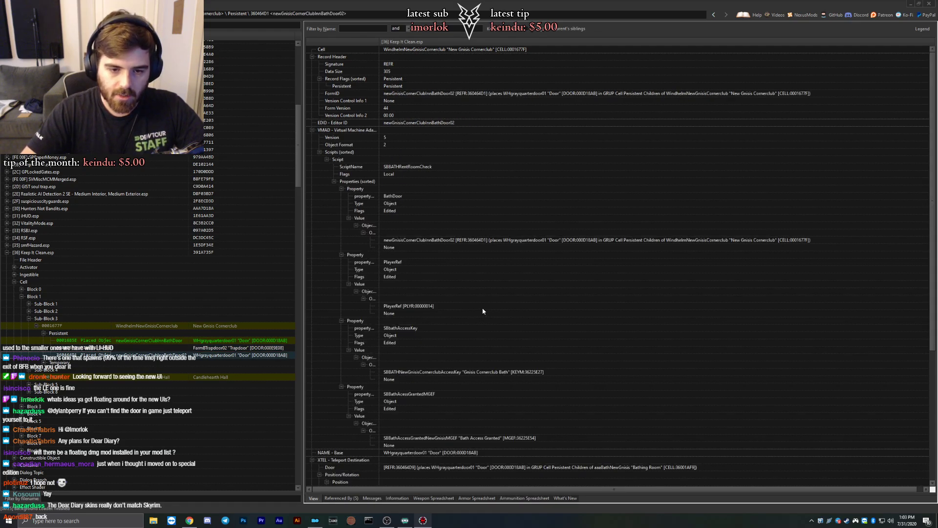
scroll(482, 311, down, 2)
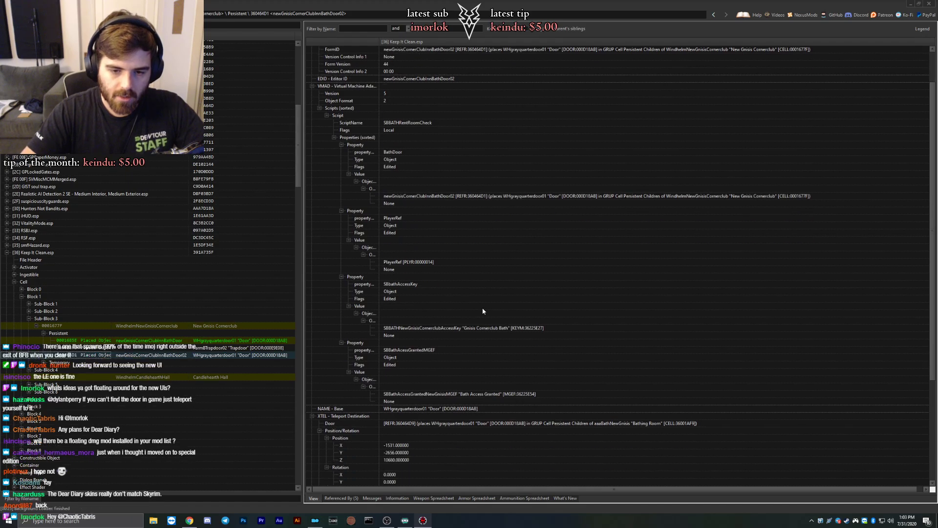
scroll(482, 311, down, 5)
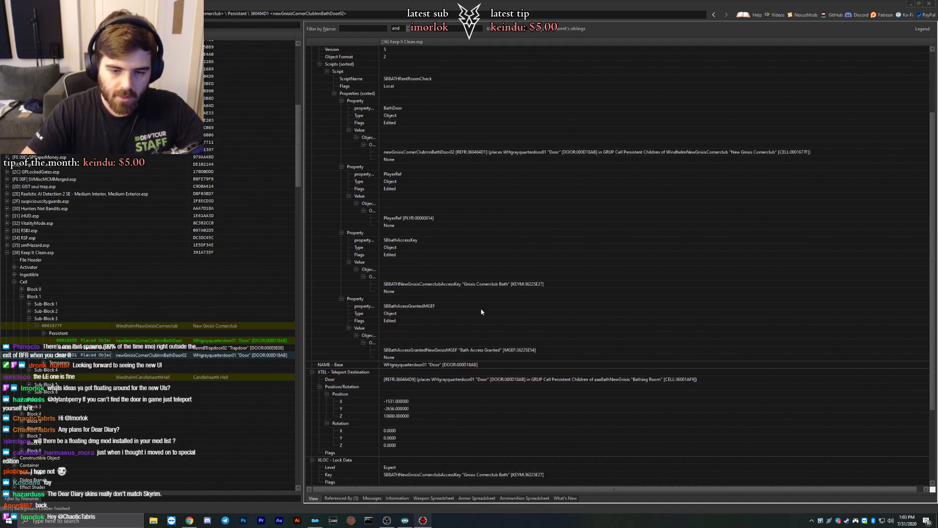
scroll(480, 309, down, 2)
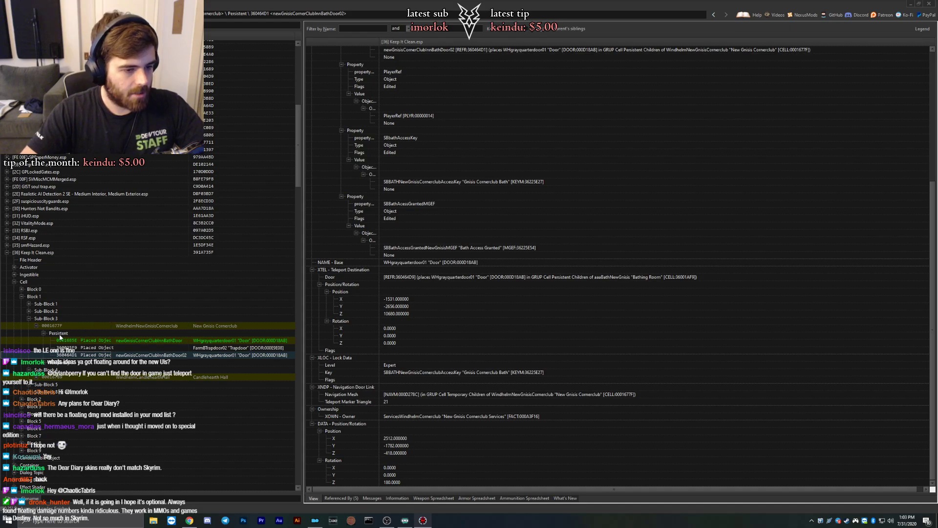
In the New Gnisis Cornerclub navigation mesh, copy Keep It Clean's Triangle #21 into UltSky.esp, and check UltSky's door triangle entries.
double_click(508, 394)
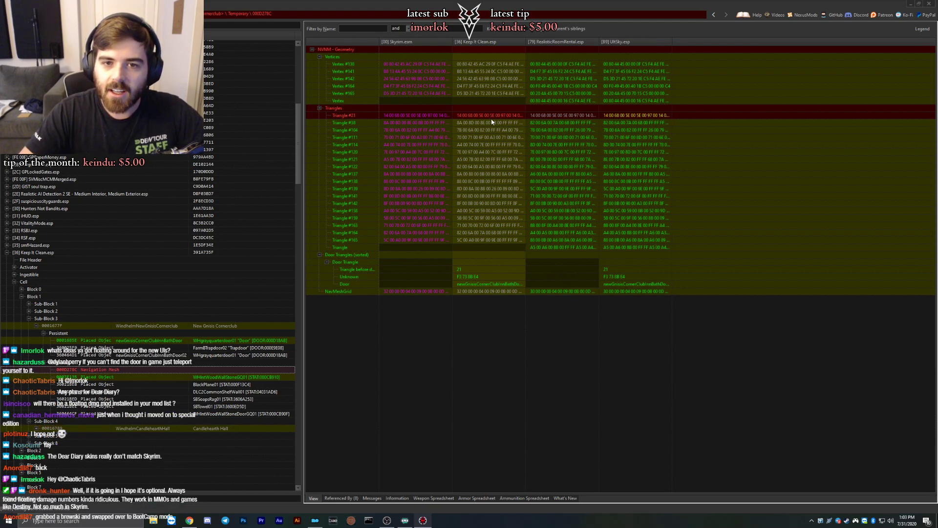
drag(471, 108, 628, 116)
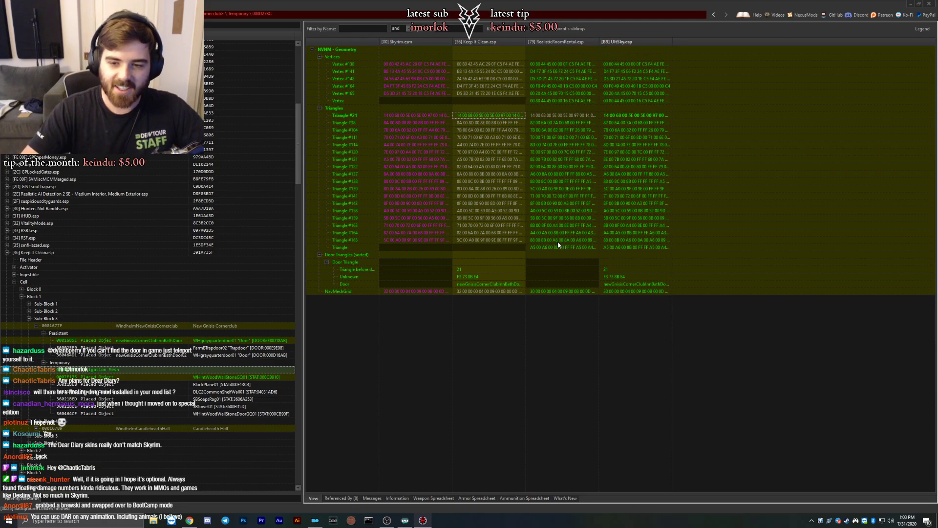
click(623, 277)
click(614, 269)
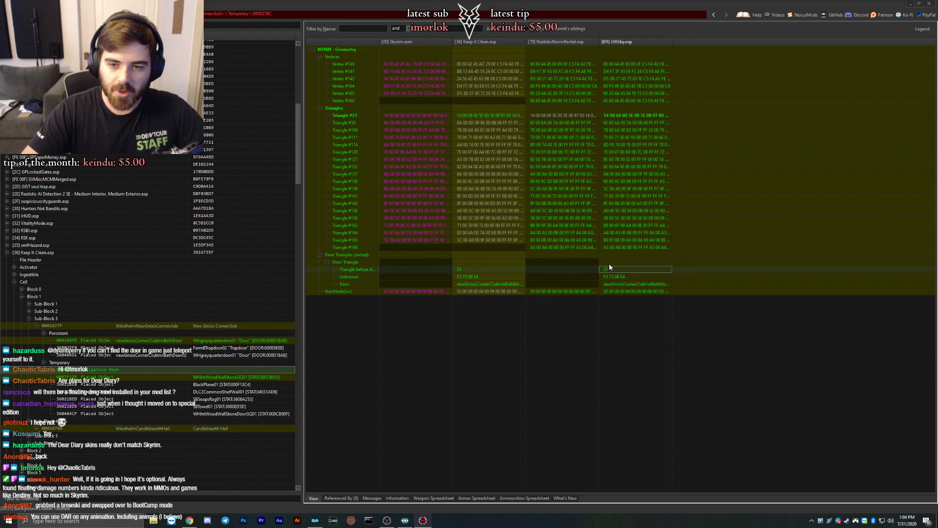
click(608, 262)
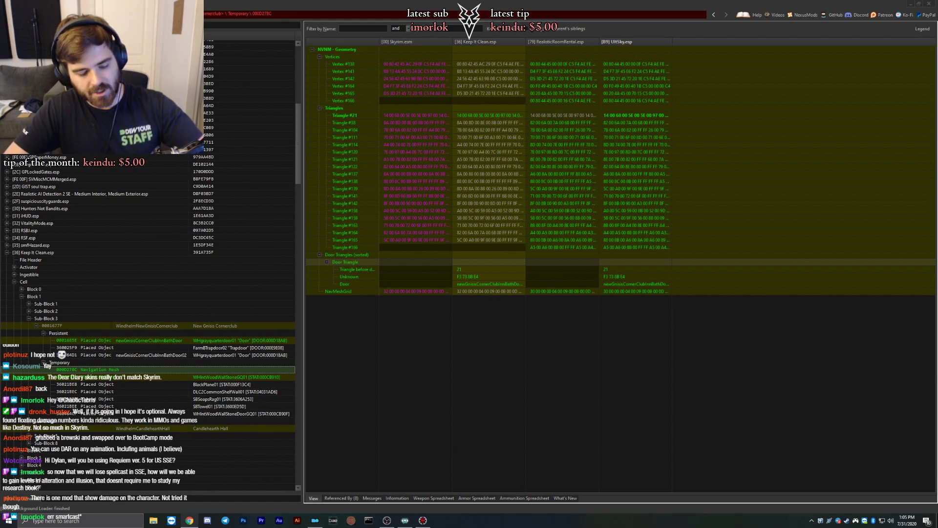
click(437, 412)
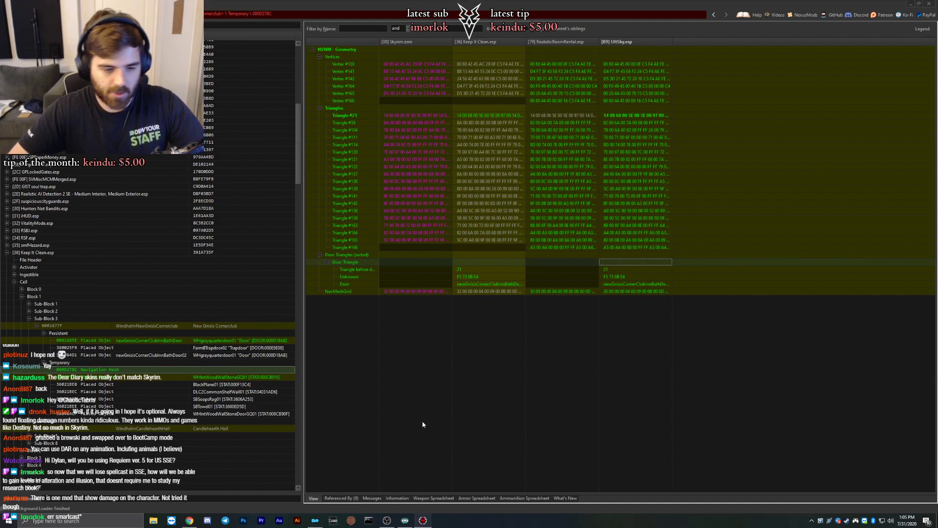
Open Keep It Clean's Candlehearth Hall navigation mesh and compare its vertices, triangles and door triangles with RealisticRoomRental.esp.
scroll(127, 449, down, 4)
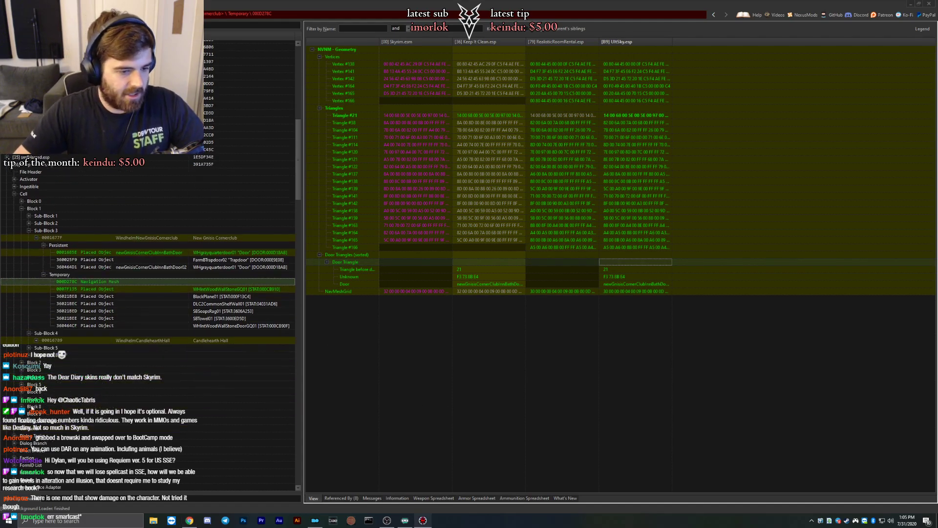
click(36, 340)
click(43, 363)
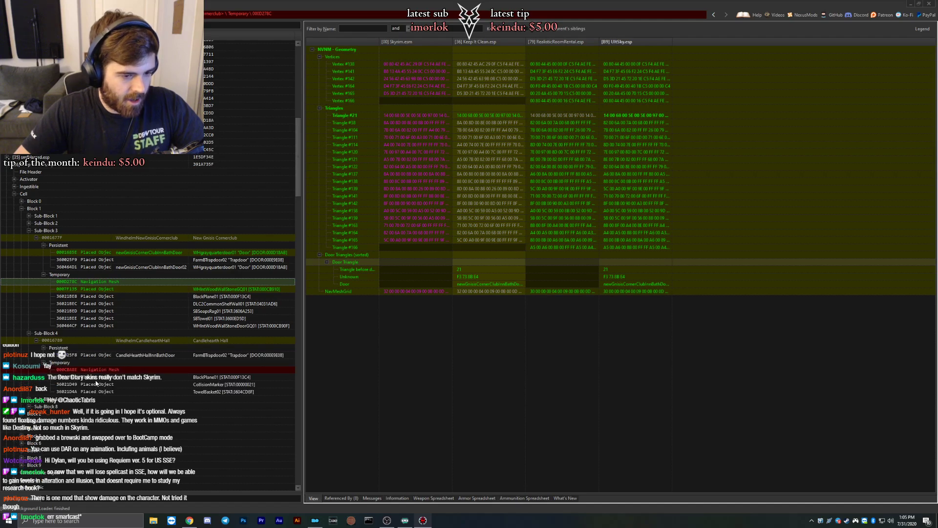
click(96, 377)
click(84, 371)
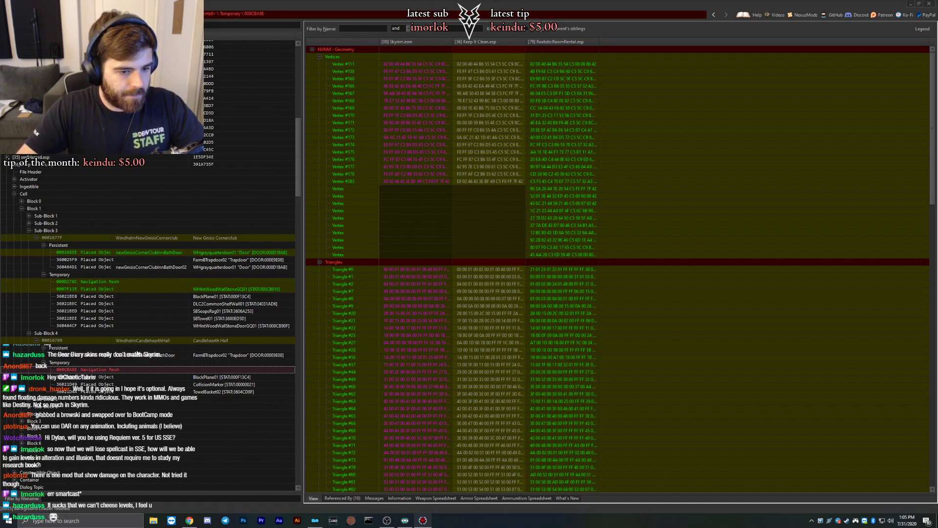
scroll(577, 268, down, 15)
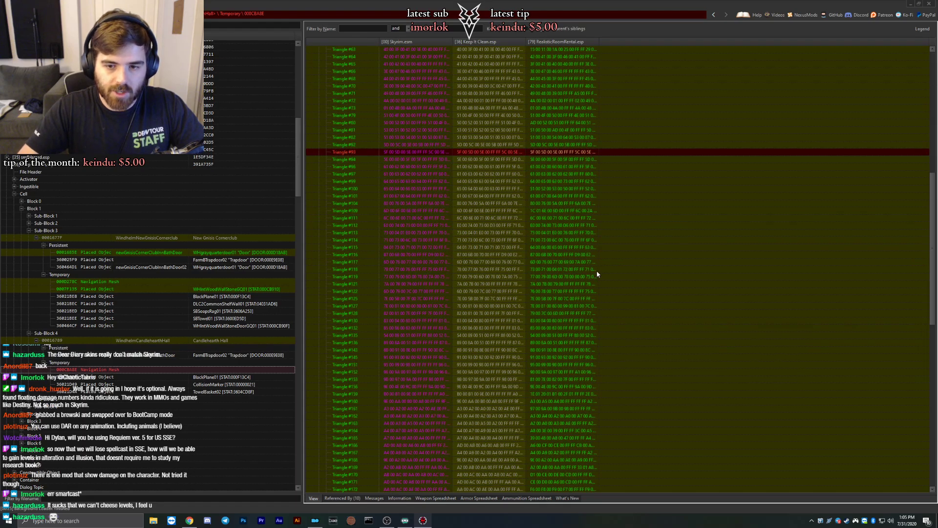
scroll(587, 288, down, 20)
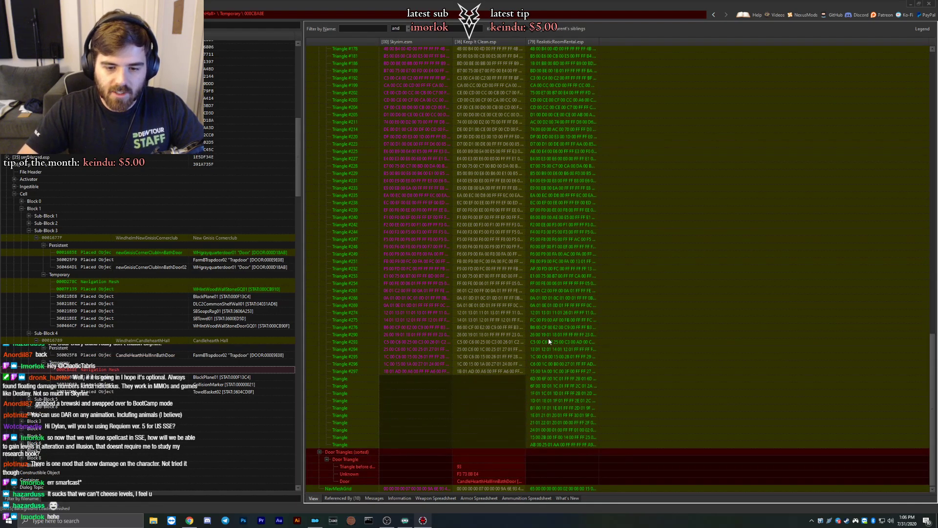
click(562, 473)
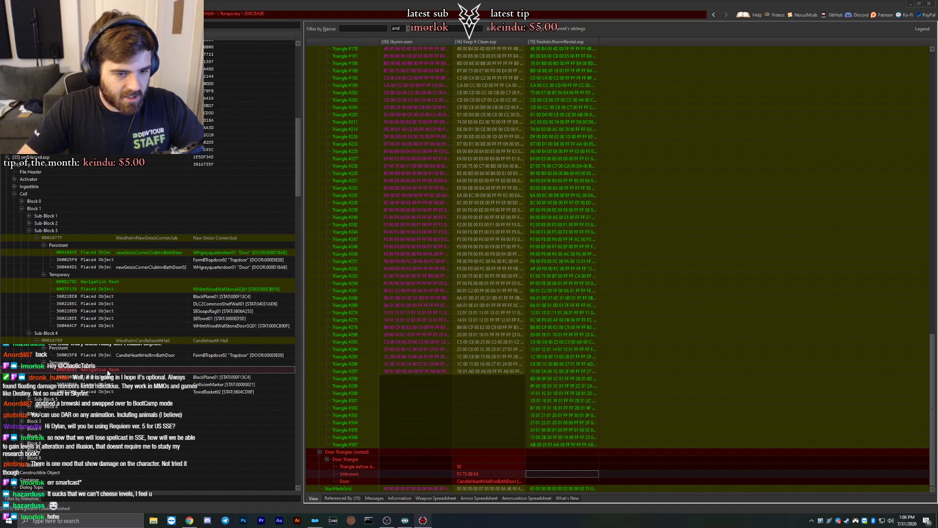
Expand Sub-Block 2 of Keep It Clean's interior cells and inspect the placed objects of the Windpeak Bathing Room.
scroll(125, 270, up, 3)
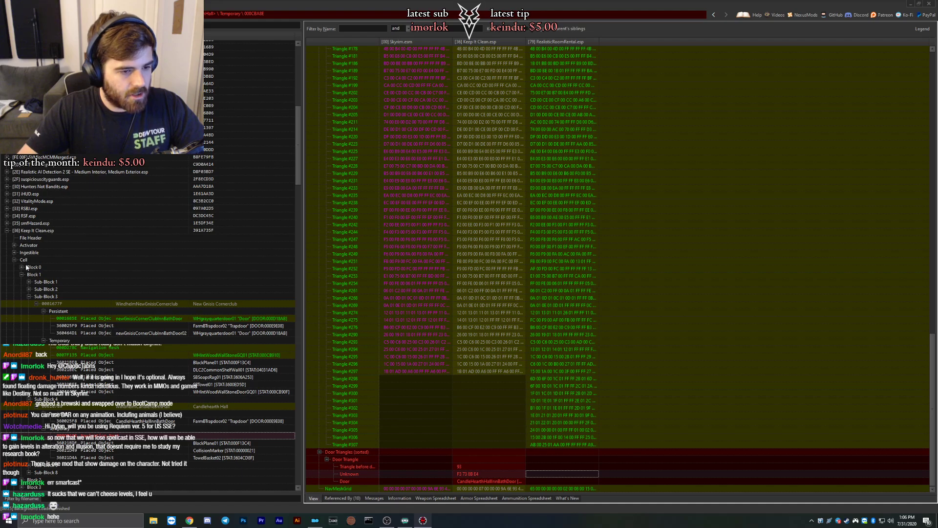
click(29, 289)
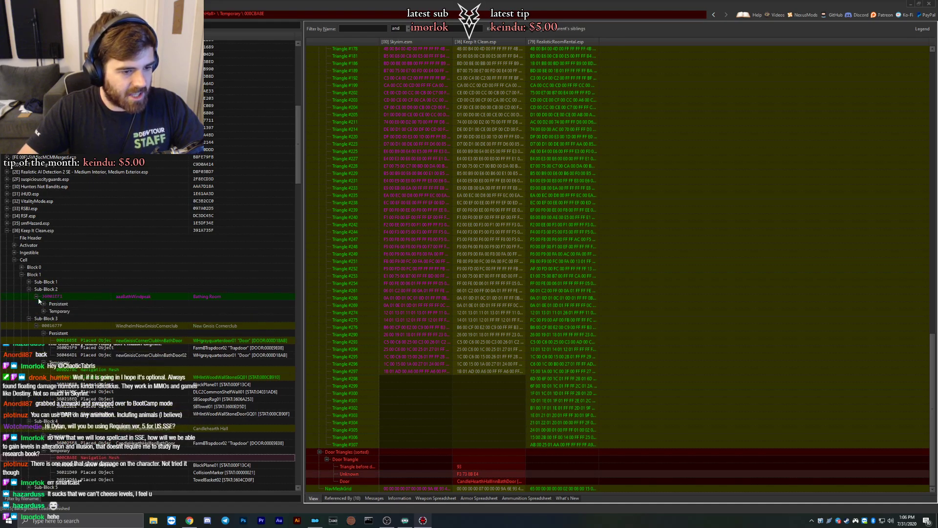
double_click(48, 299)
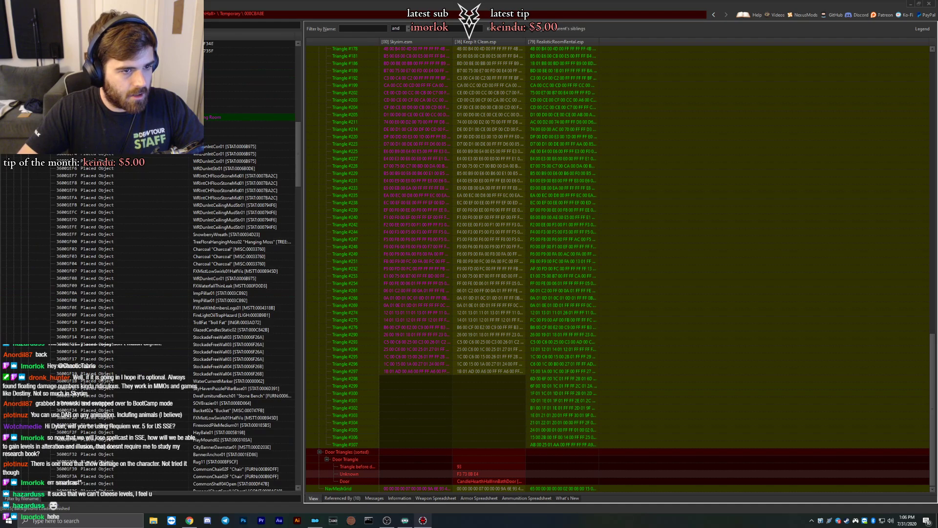
click(43, 131)
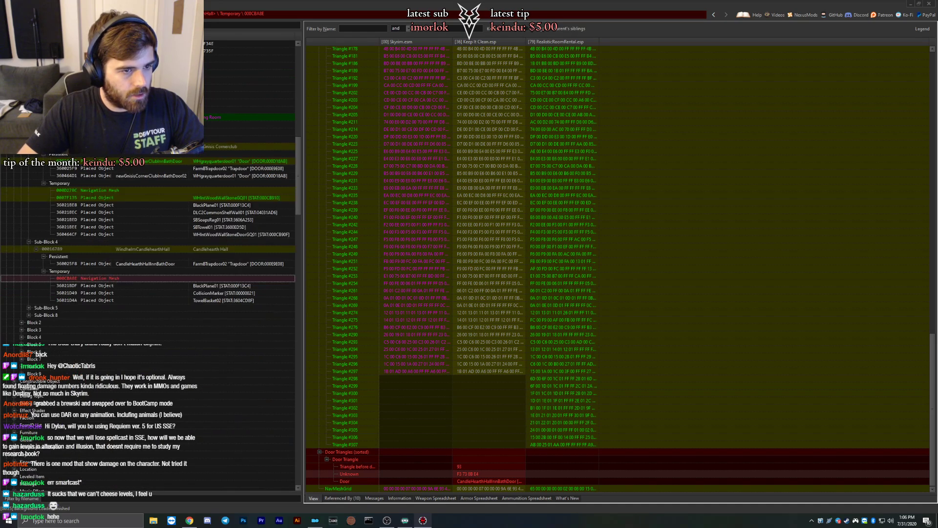
click(43, 125)
Open Keep It Clean's Windpeak Inn cell, and compare its bath trapdoor and navigation mesh records across the plugins.
click(28, 103)
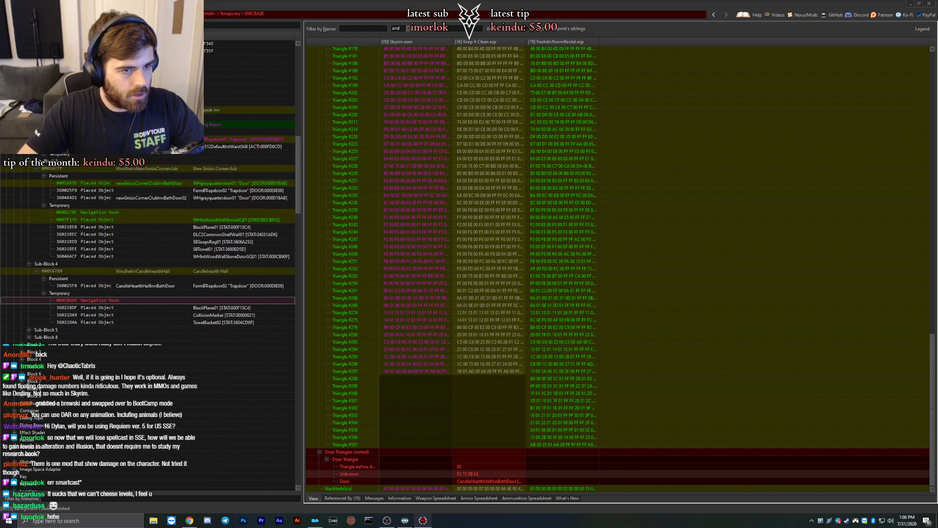
click(36, 110)
click(44, 117)
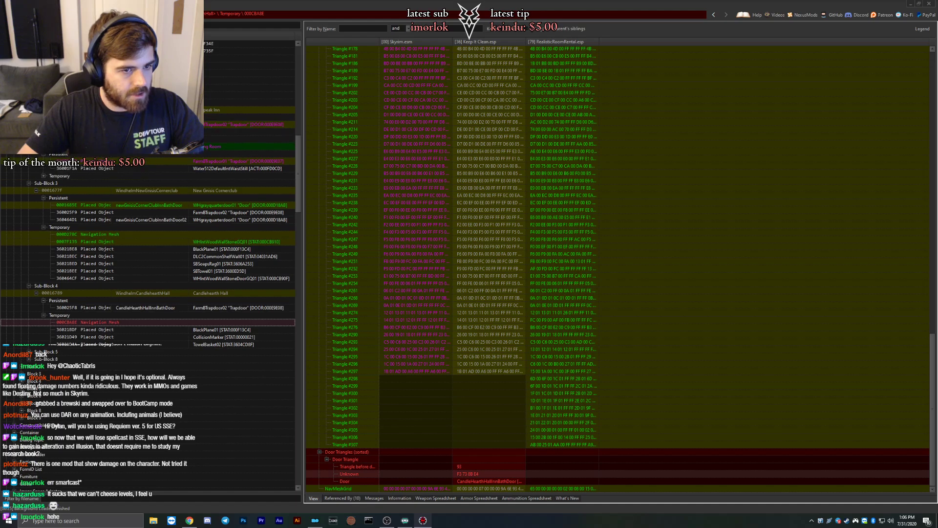
click(74, 125)
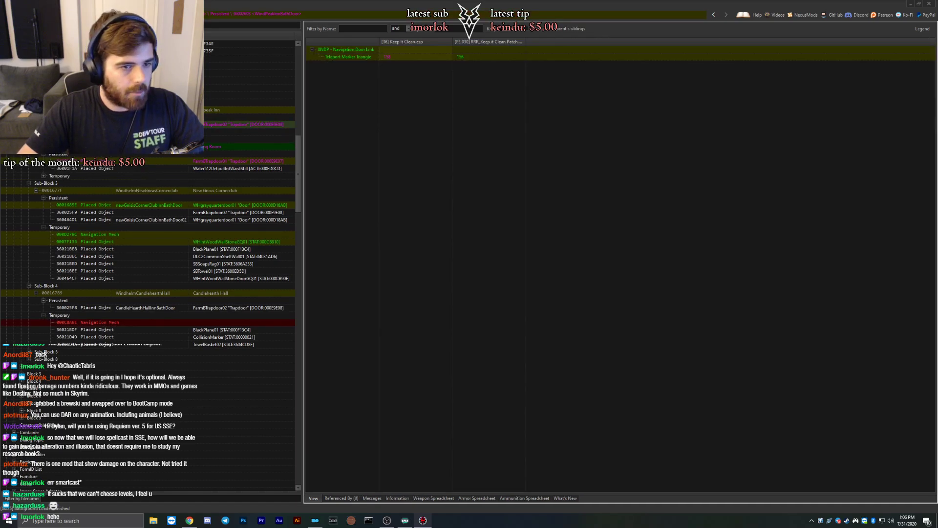
click(43, 132)
click(97, 139)
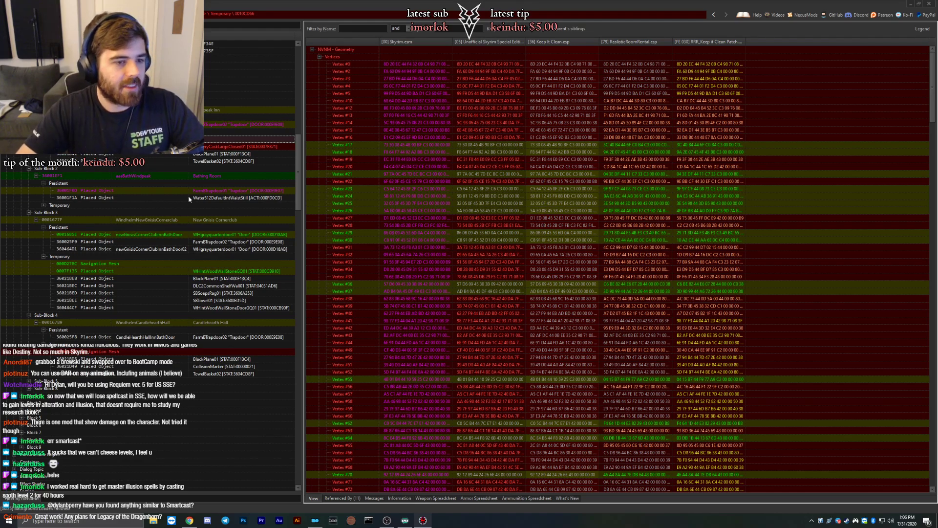
Review the Windpeak Inn's temporary records and return to the Candlehearth Hall navigation mesh.
scroll(49, 185, up, 3)
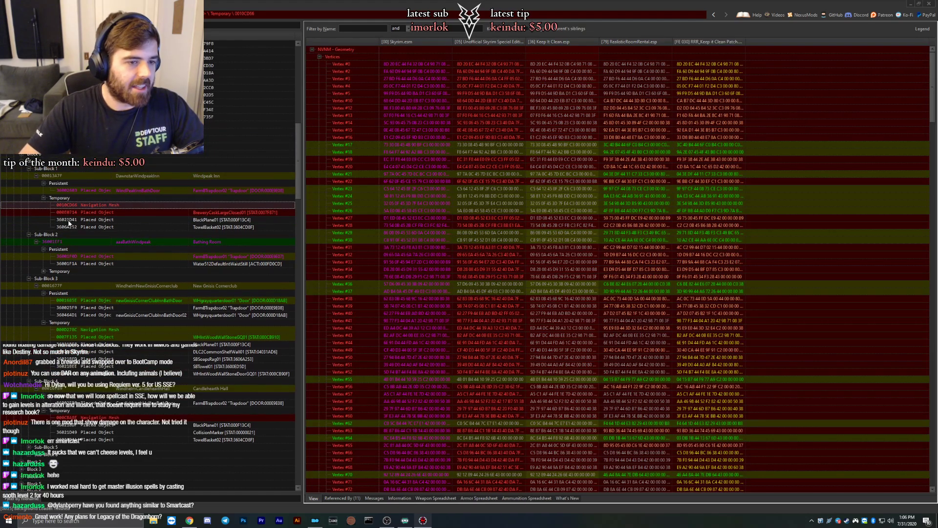
scroll(48, 185, down, 4)
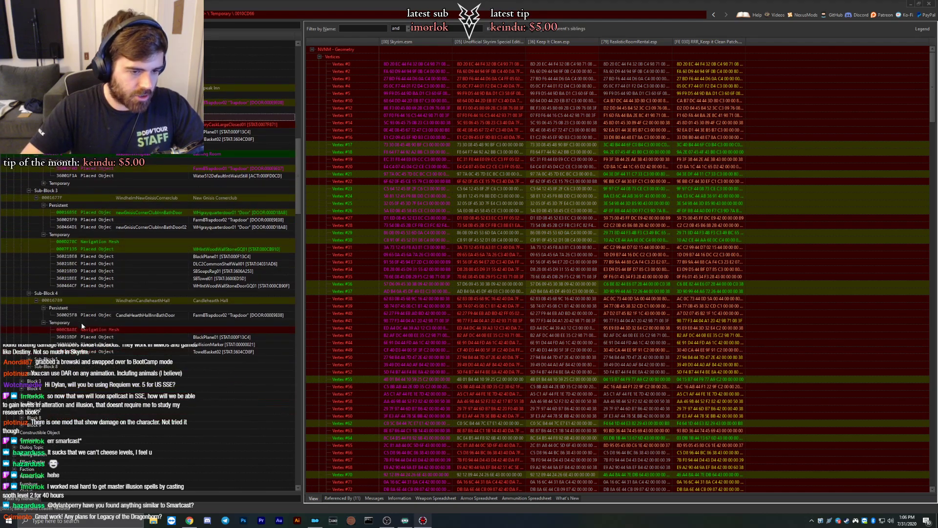
click(78, 329)
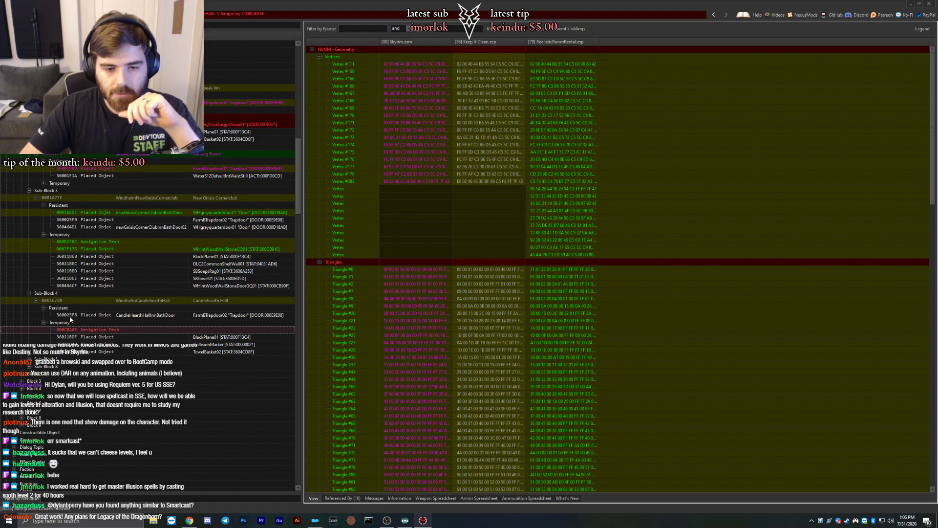
Review the records around Keep It Clean's Candlehearth Hall cell and expand Sub-Block 5 down to The Bee and Barb.
scroll(47, 321, down, 2)
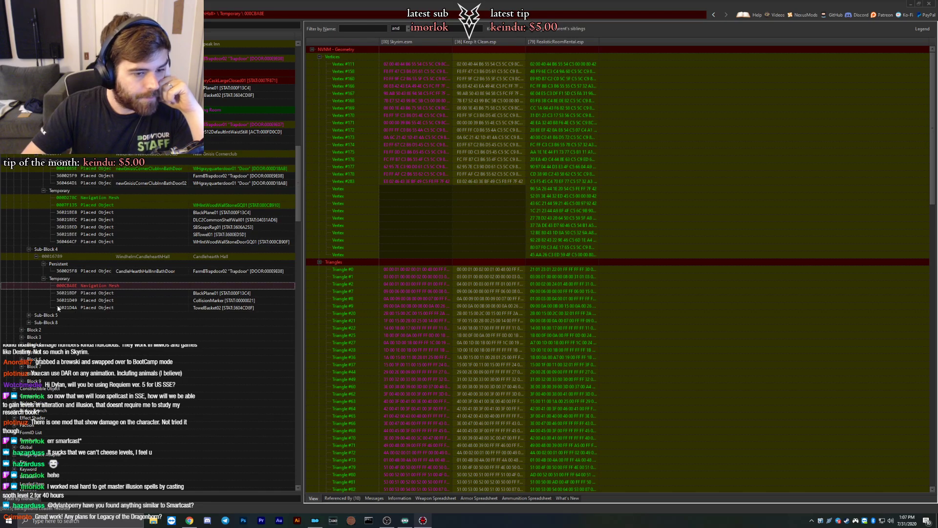
scroll(81, 313, up, 2)
scroll(86, 310, up, 1)
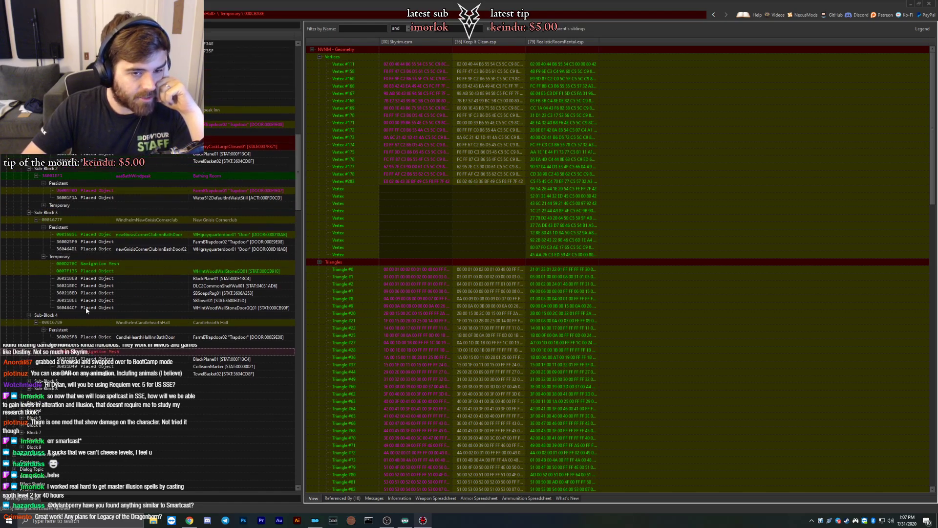
scroll(18, 318, down, 3)
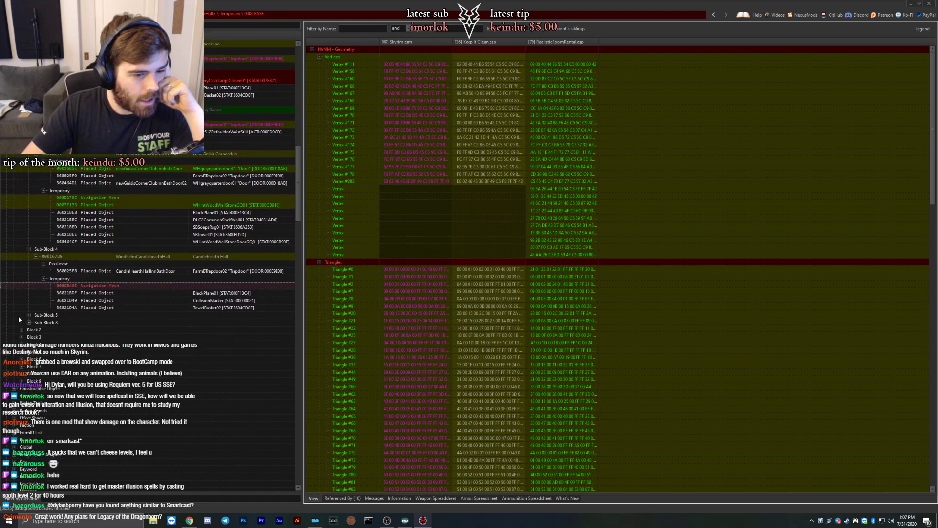
click(29, 316)
click(37, 323)
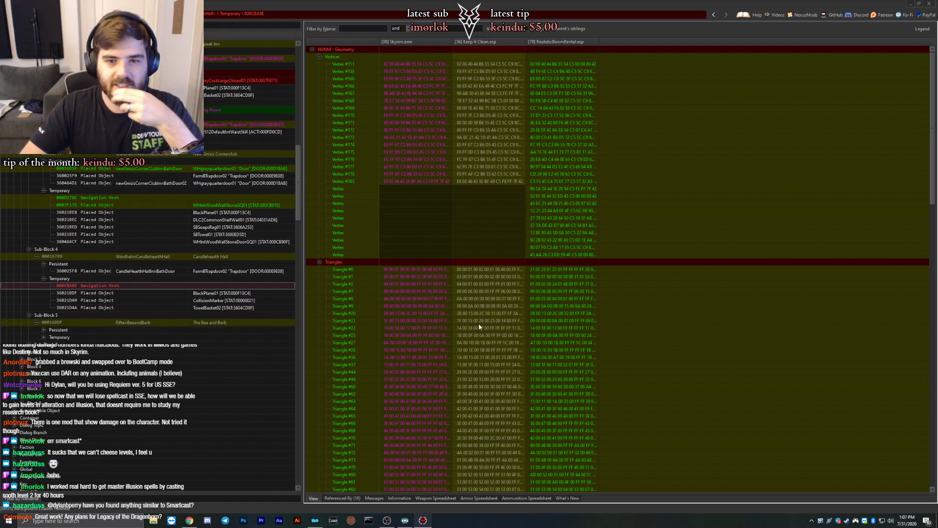
Copy RealisticRoomRental.esp's Candlehearth Hall navigation mesh as an override into UltSky.esp.
right_click(557, 42)
click(577, 73)
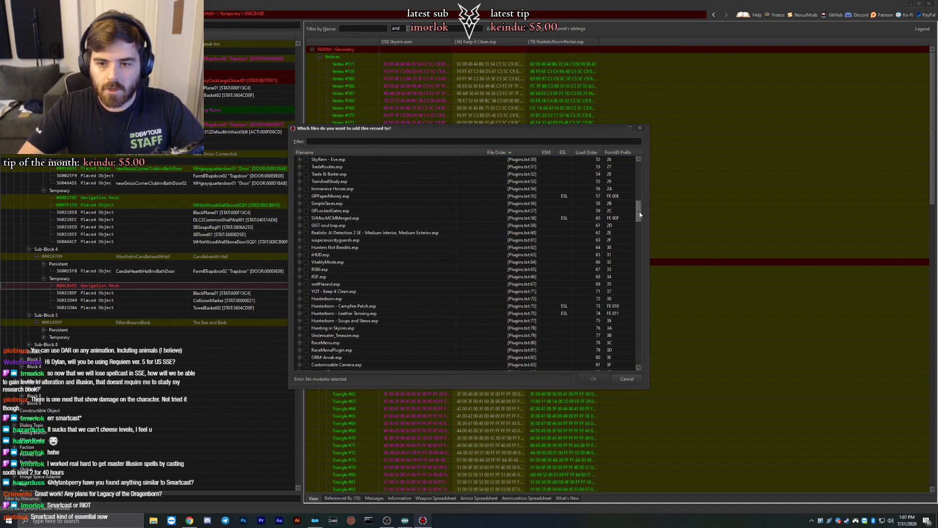
drag(639, 212, 629, 355)
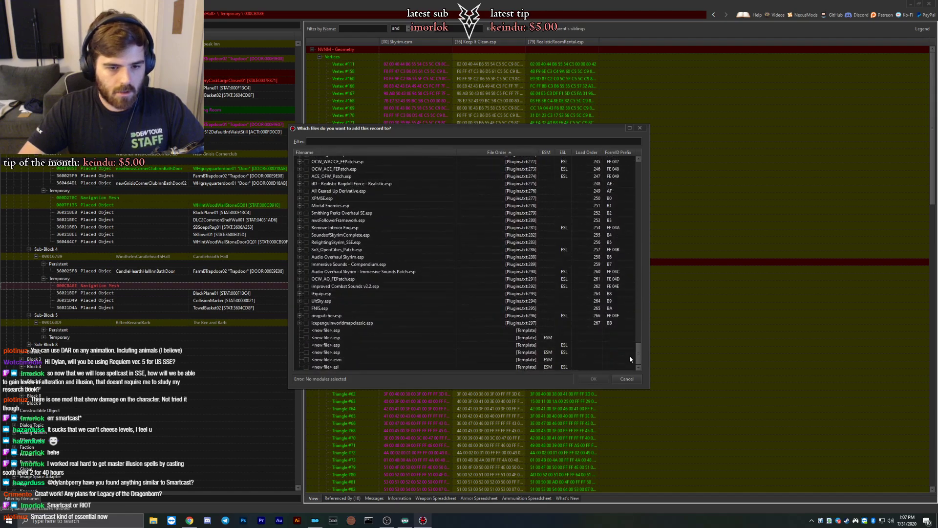
double_click(321, 299)
Copy Keep It Clean's Candlehearth Hall bath door triangle into the navigation mesh override in UltSky.esp and reload the record.
scroll(723, 308, down, 13)
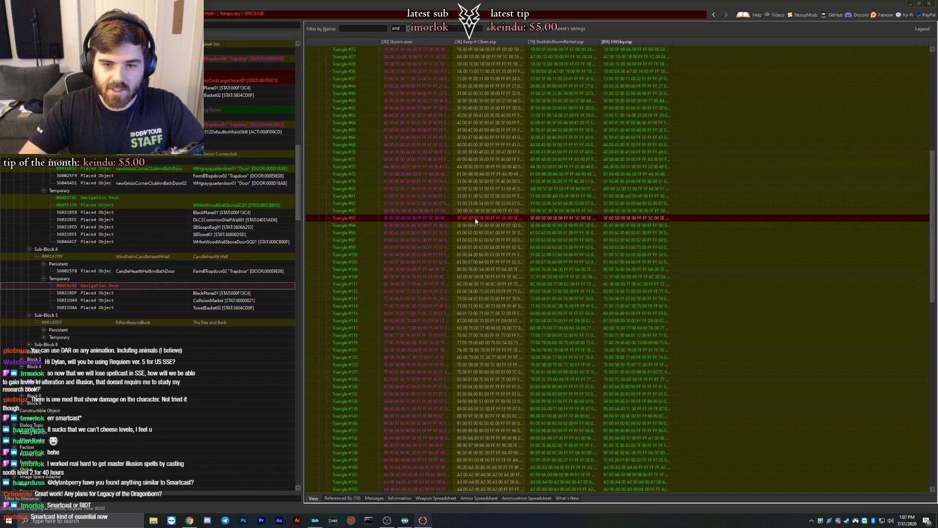
click(372, 43)
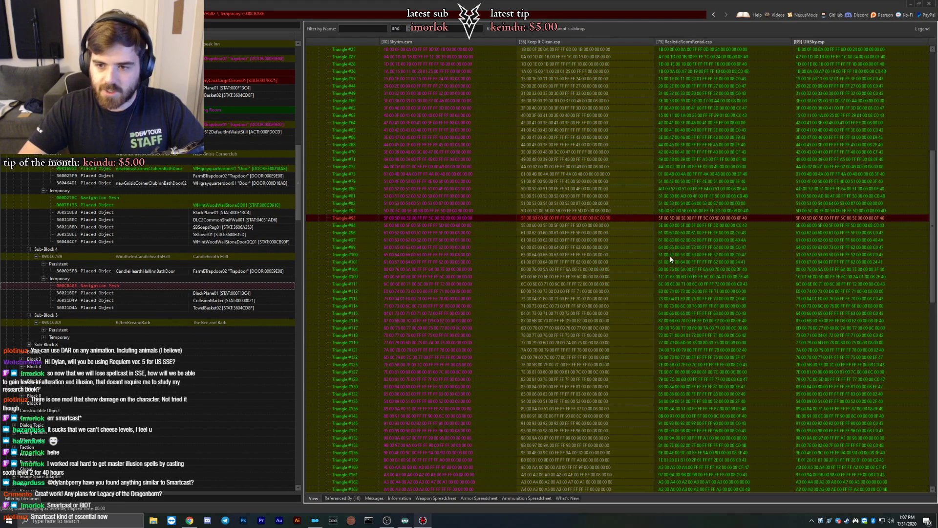
scroll(693, 247, down, 20)
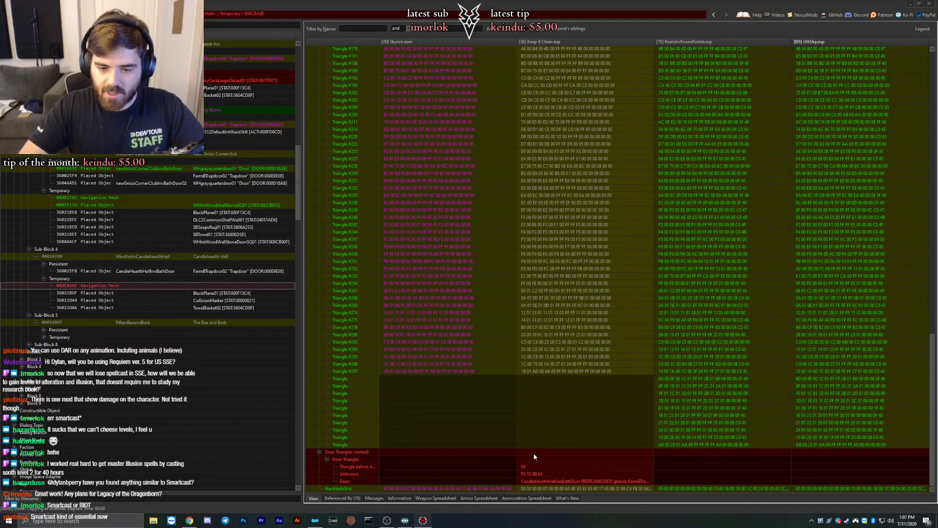
drag(530, 454, 837, 455)
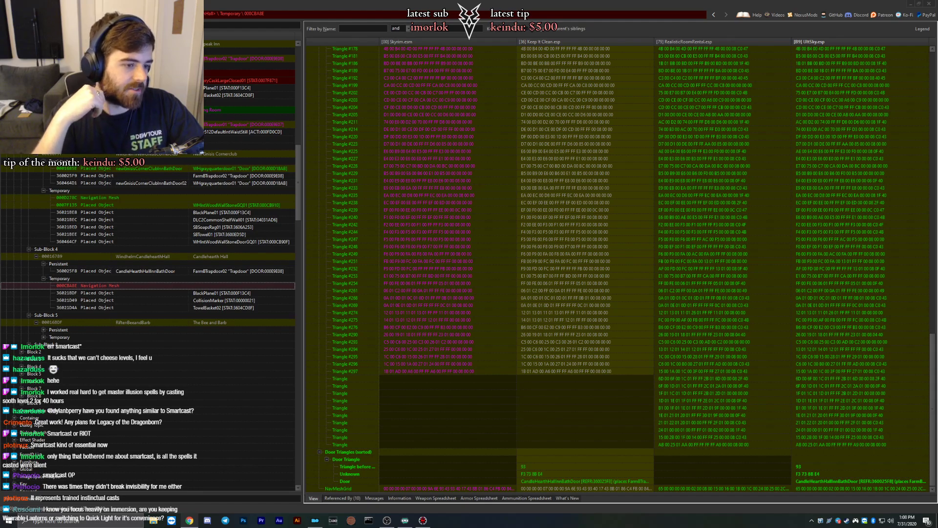
click(94, 294)
click(92, 286)
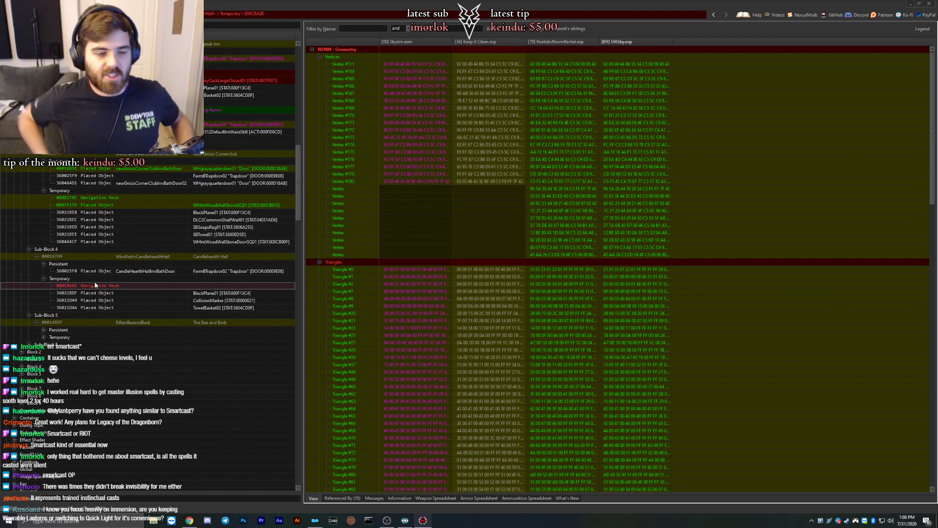
Inspect The Bee and Barb's persistent bath door and trapdoor records, and return to the Candlehearth Hall navigation mesh.
scroll(105, 289, down, 1)
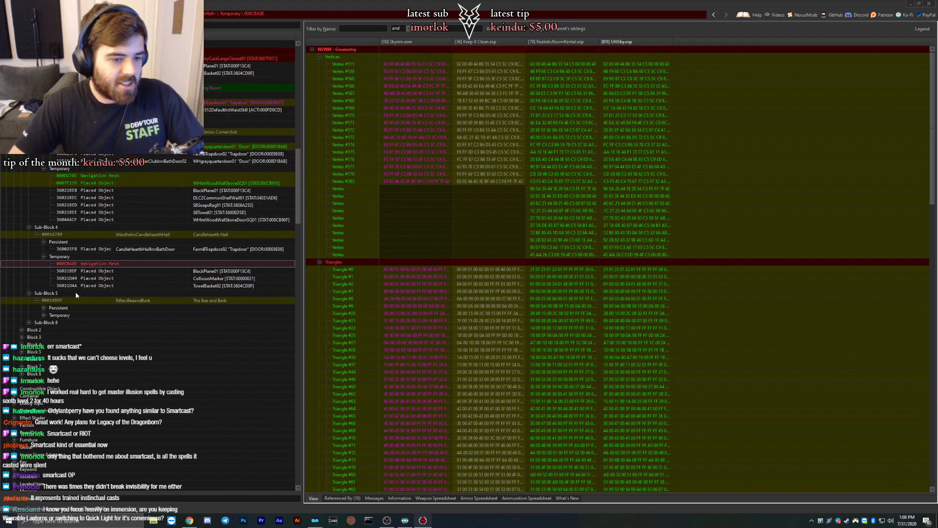
scroll(76, 291, down, 1)
click(44, 286)
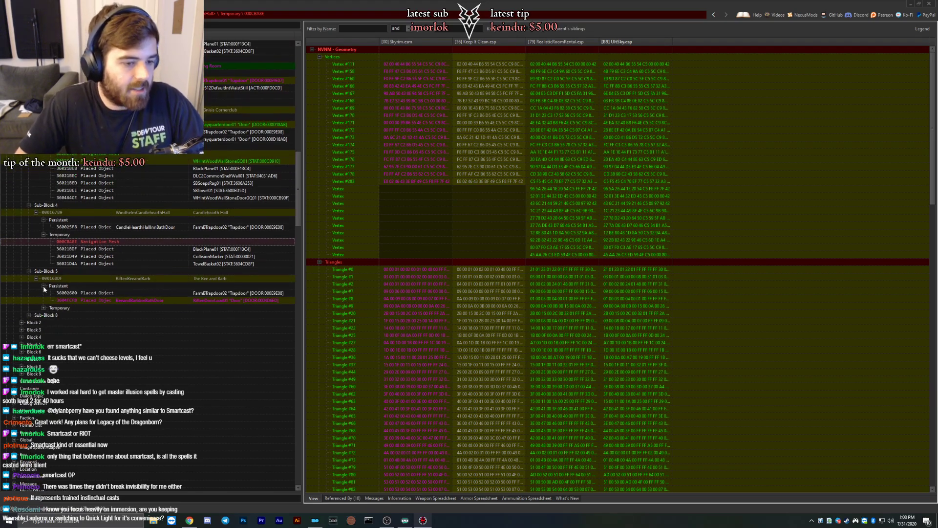
click(85, 300)
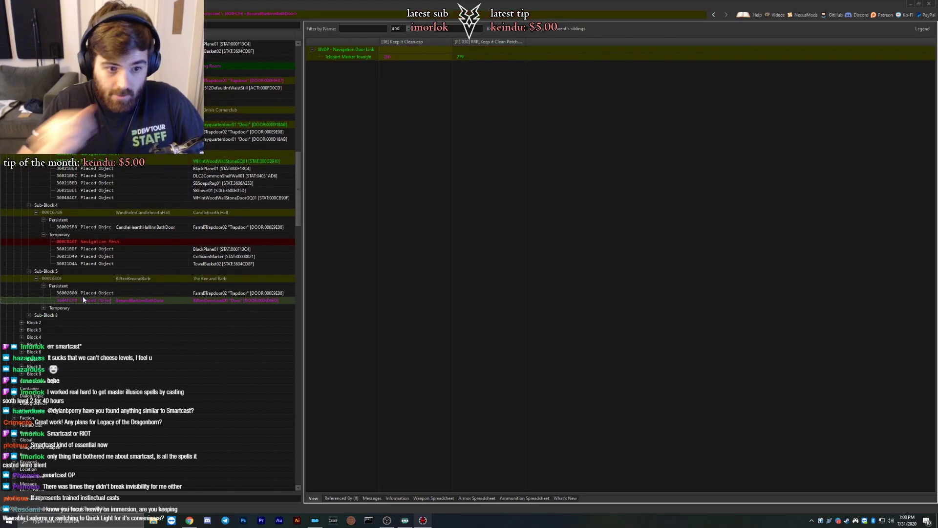
click(88, 294)
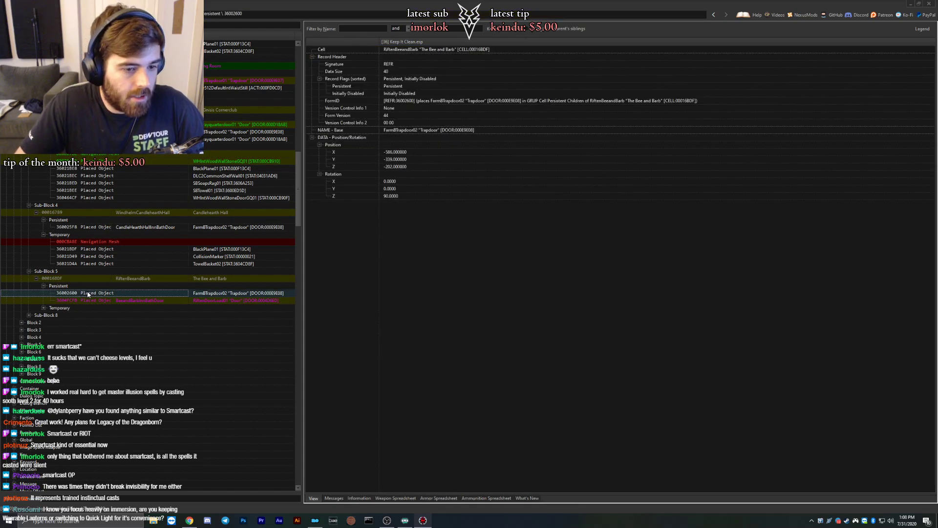
click(94, 242)
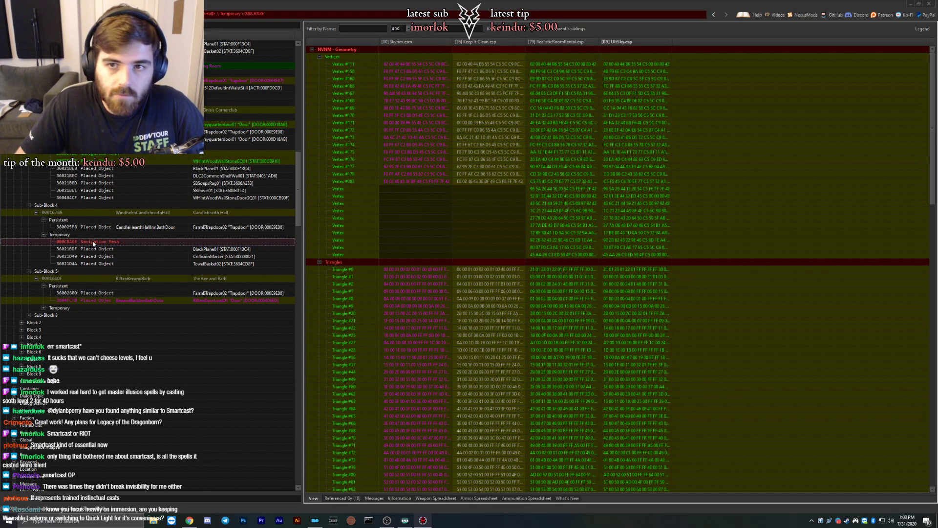
Open The Bee and Barb's navigation mesh, compare its triangles and door triangles across the plugins, and review the cell's temporary objects.
scroll(142, 269, down, 2)
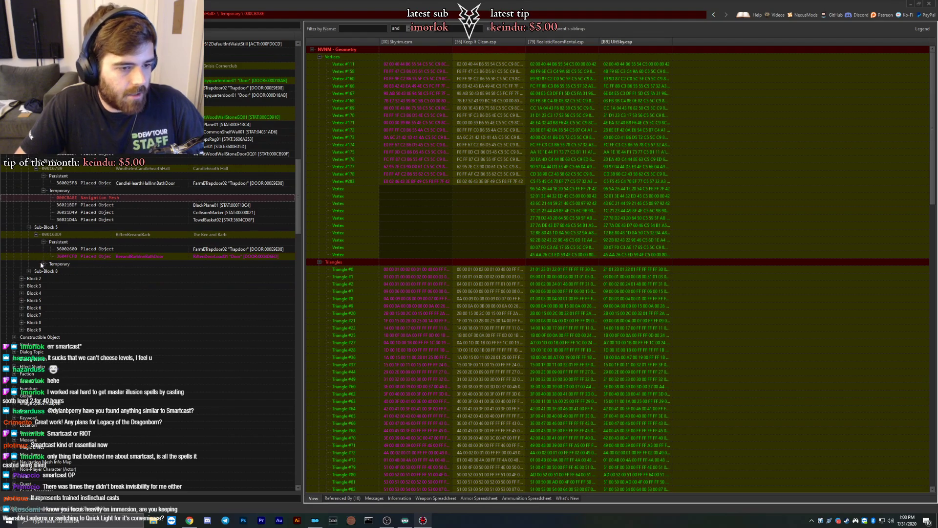
click(44, 264)
click(76, 272)
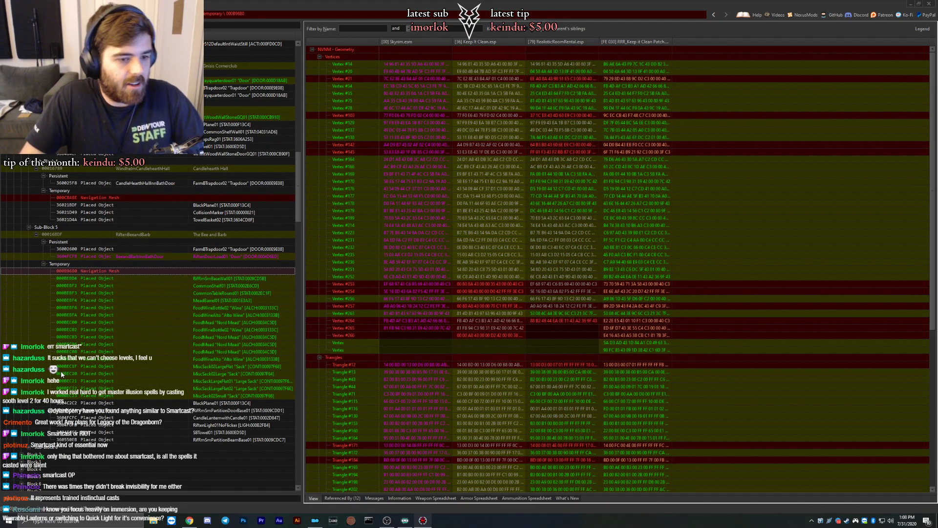
scroll(579, 259, down, 11)
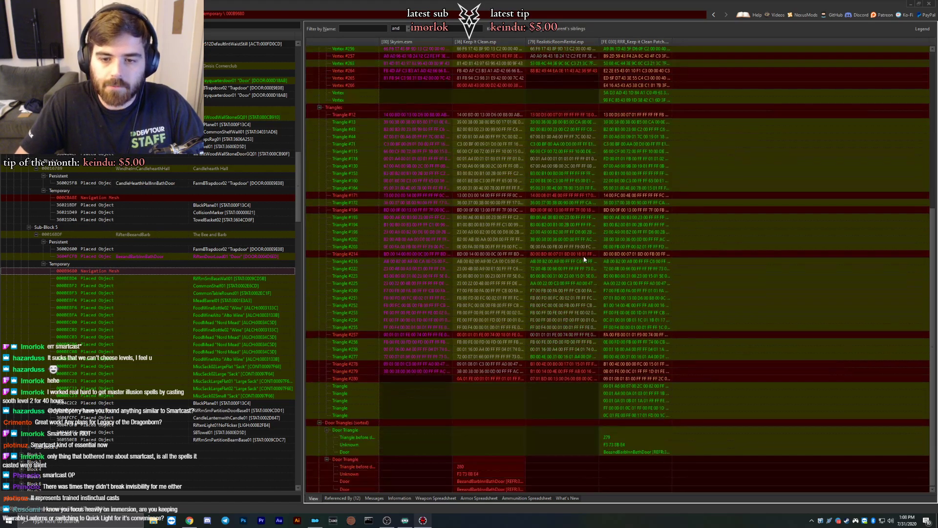
scroll(43, 292, down, 6)
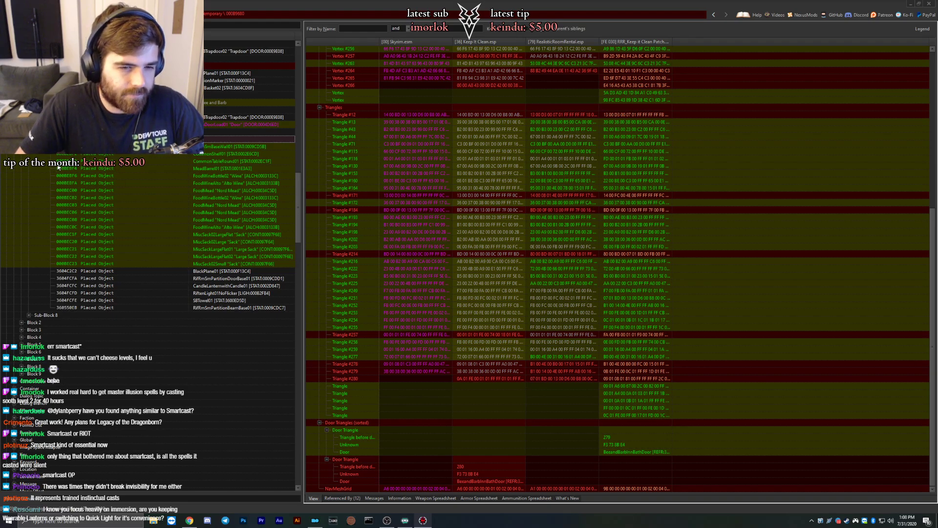
scroll(101, 155, up, 4)
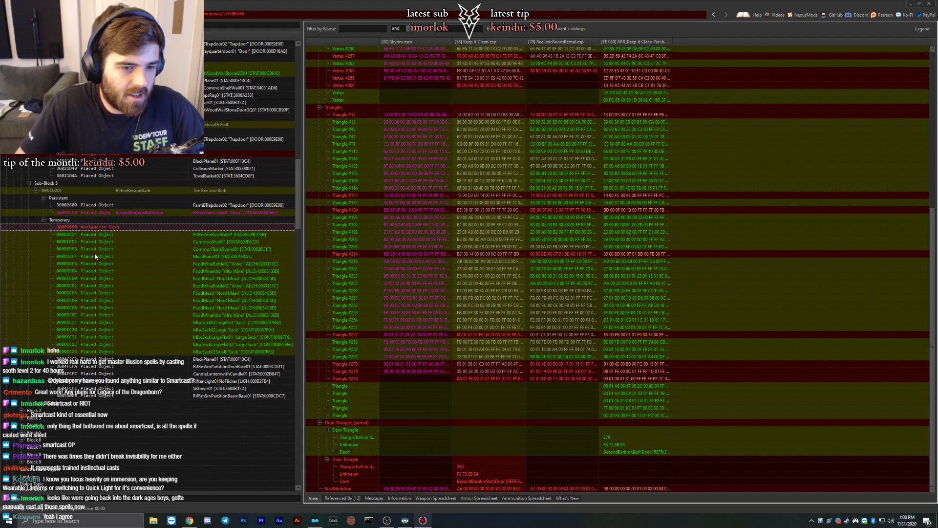
scroll(98, 276, down, 6)
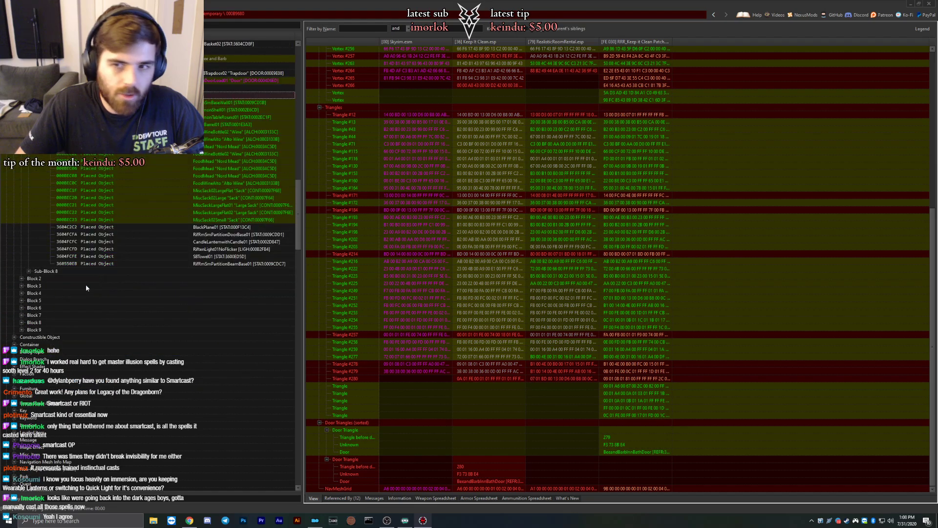
Expand Sub-Block 8's Candlehearth Bathing Room and check its persistent and temporary records for conflicts.
click(29, 271)
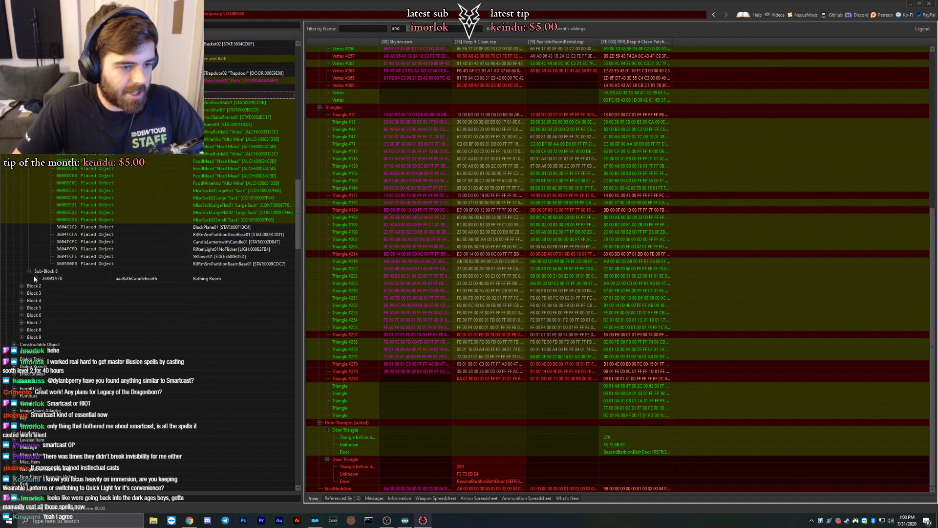
click(36, 278)
click(43, 285)
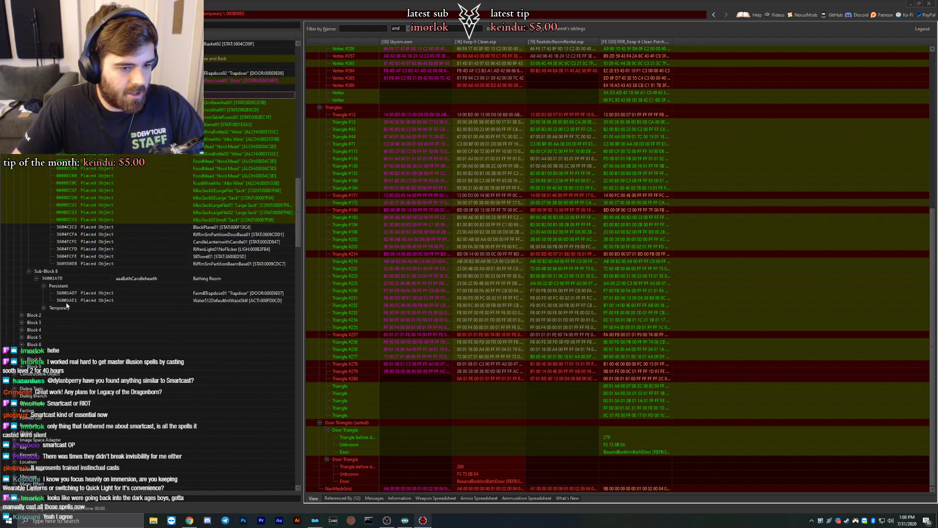
click(43, 308)
scroll(80, 309, down, 5)
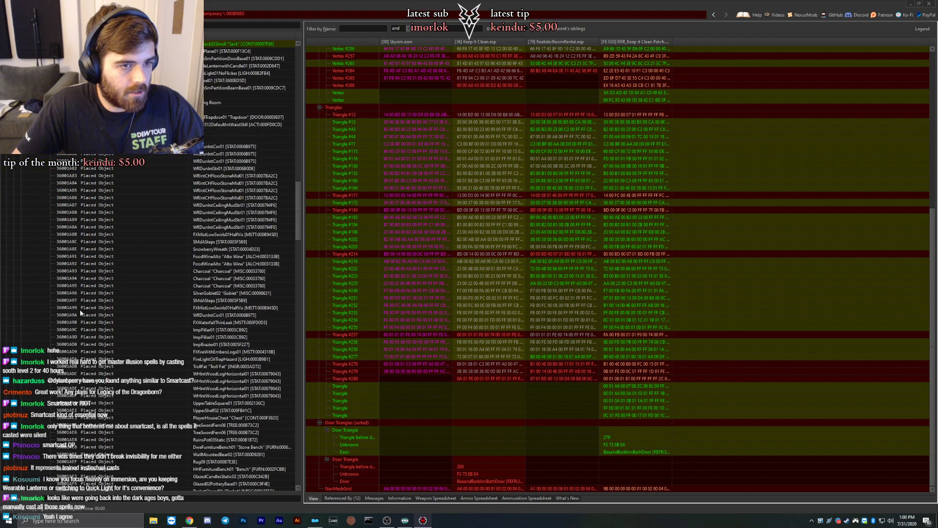
Expand Block 2 down to the Nightgate Bathing Room and check its persistent and temporary records for conflicts.
scroll(87, 320, down, 7)
click(22, 154)
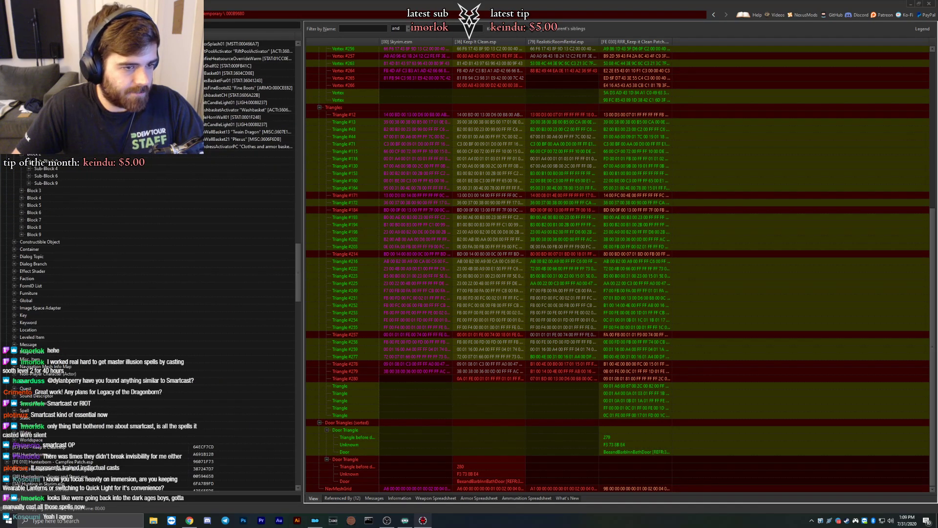
click(29, 161)
click(37, 168)
click(44, 176)
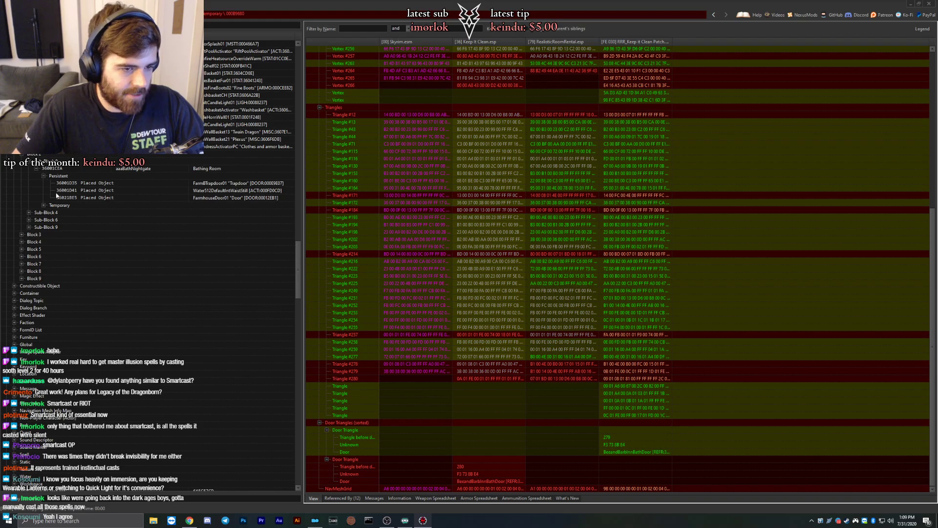
click(44, 205)
scroll(60, 212, down, 4)
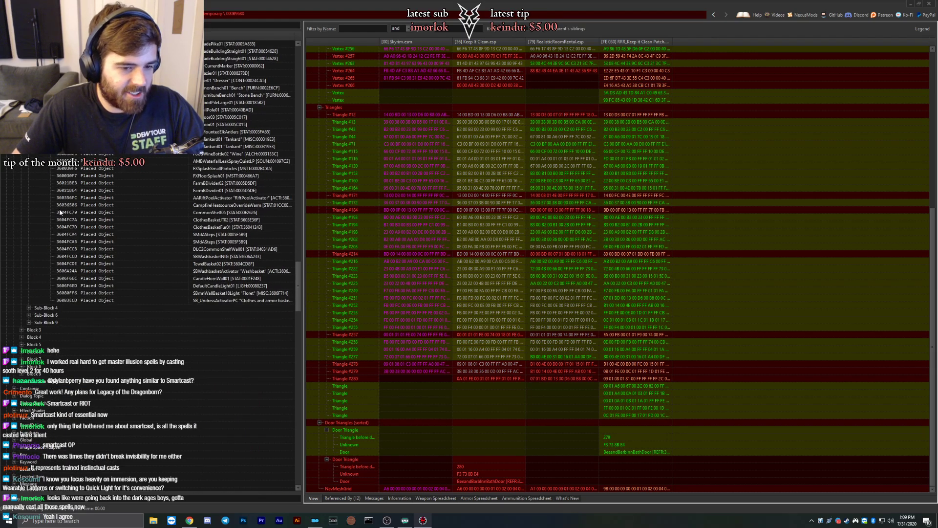
Open the Bathing Room in Block 2's Sub-Block 4 and compare its trapdoor's teleport destination with the RRR Keep It Clean patch.
click(29, 308)
click(36, 315)
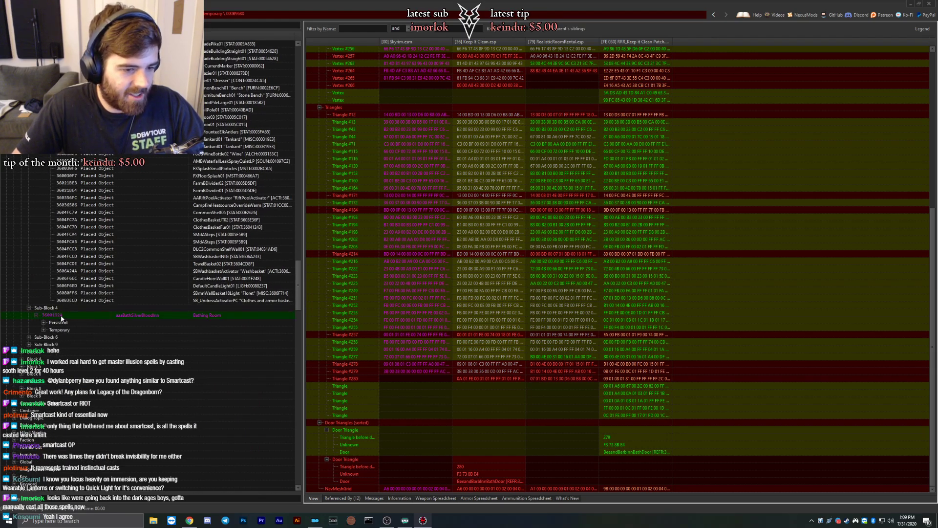
click(60, 316)
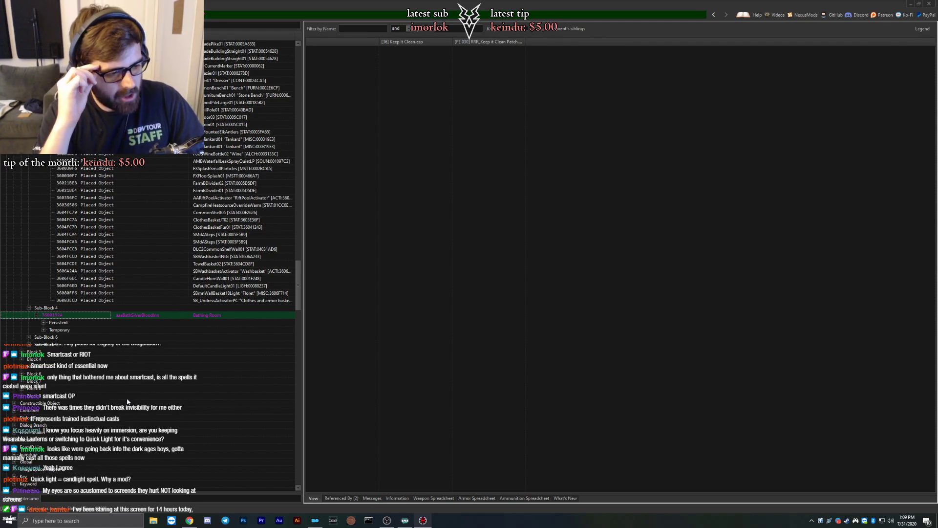
click(43, 322)
click(70, 337)
scroll(73, 343, down, 2)
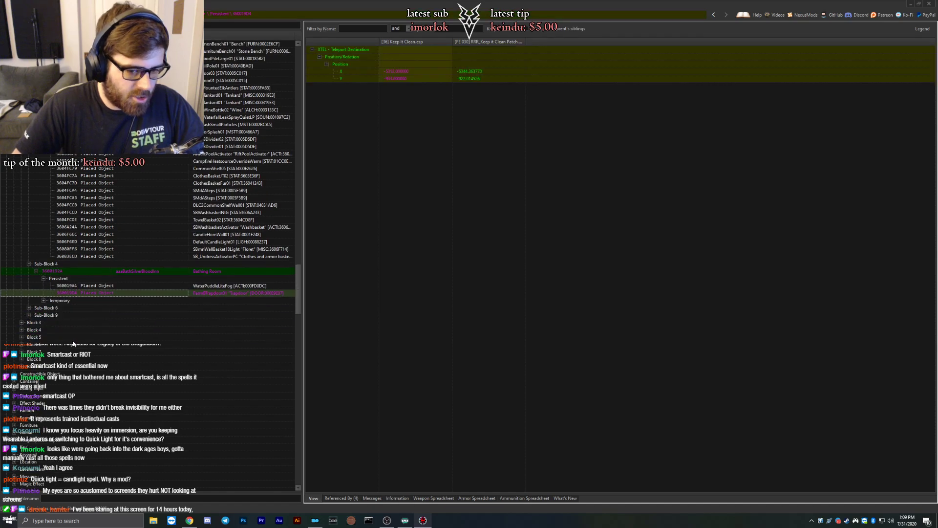
Review the temporary records of Sub-Block 4's Bathing Room and expand Sub-Block 6 to the Old Hroldan Inn cell.
click(44, 301)
scroll(76, 380, down, 10)
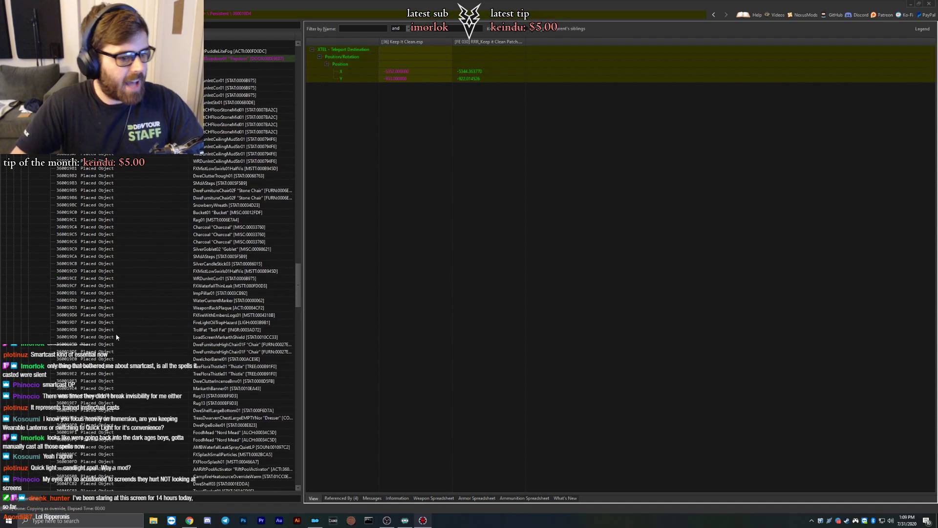
scroll(117, 373, up, 11)
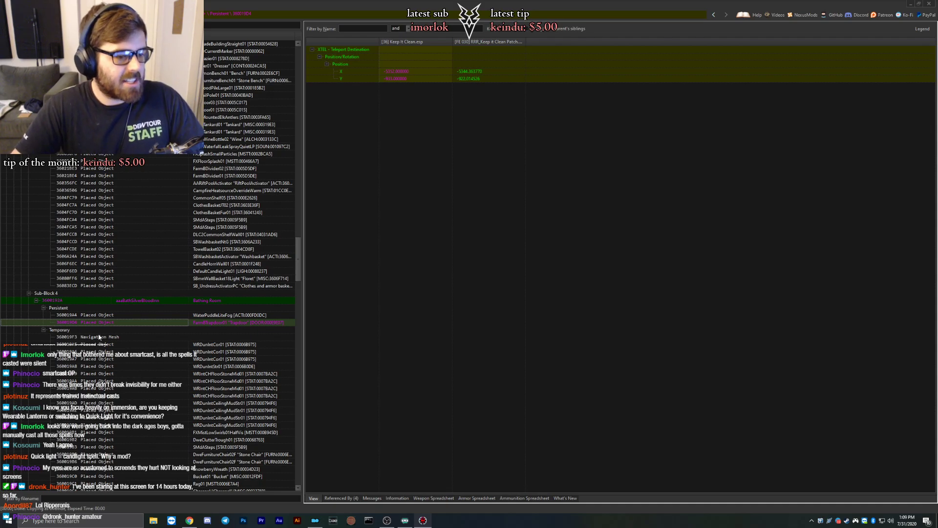
scroll(117, 335, down, 10)
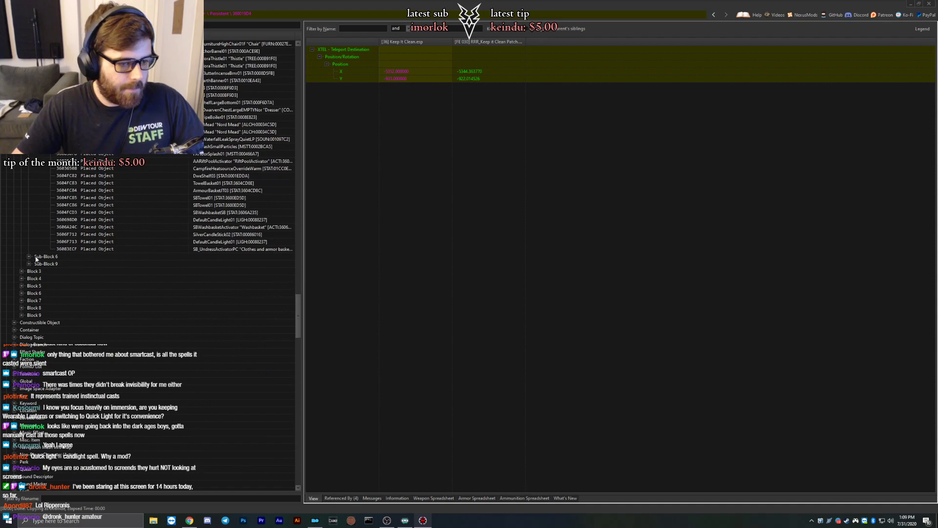
double_click(35, 257)
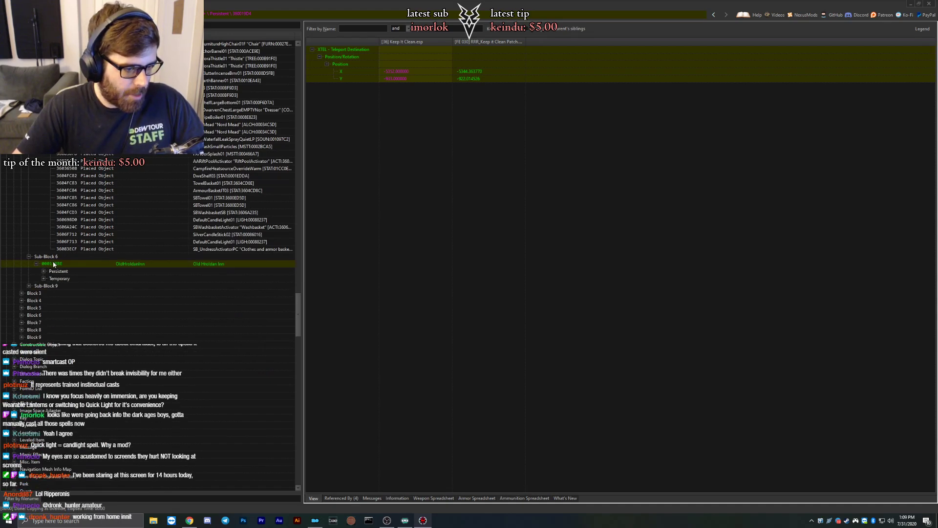
Compare the Old Hroldan Inn cell's overrides, then check its bath door, navigation mesh, mead barrel and towel basket records for conflicts.
click(54, 264)
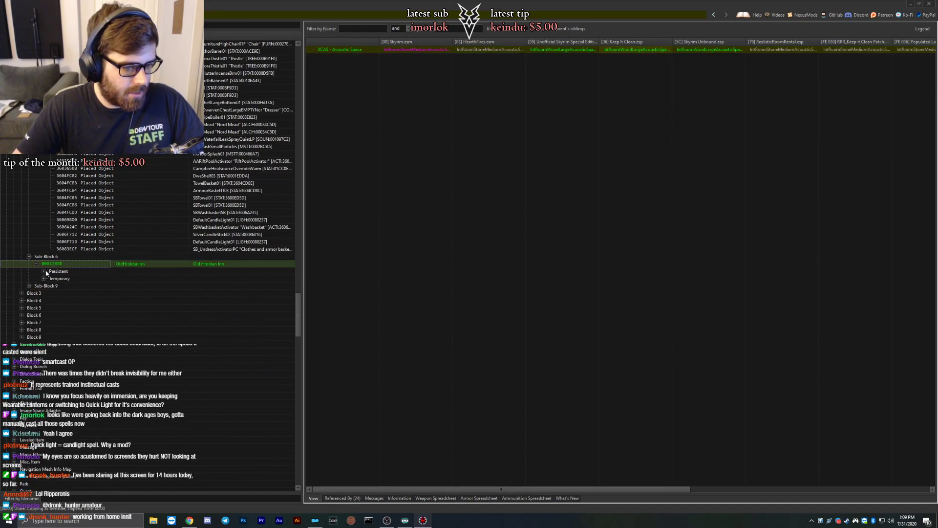
click(44, 271)
click(75, 277)
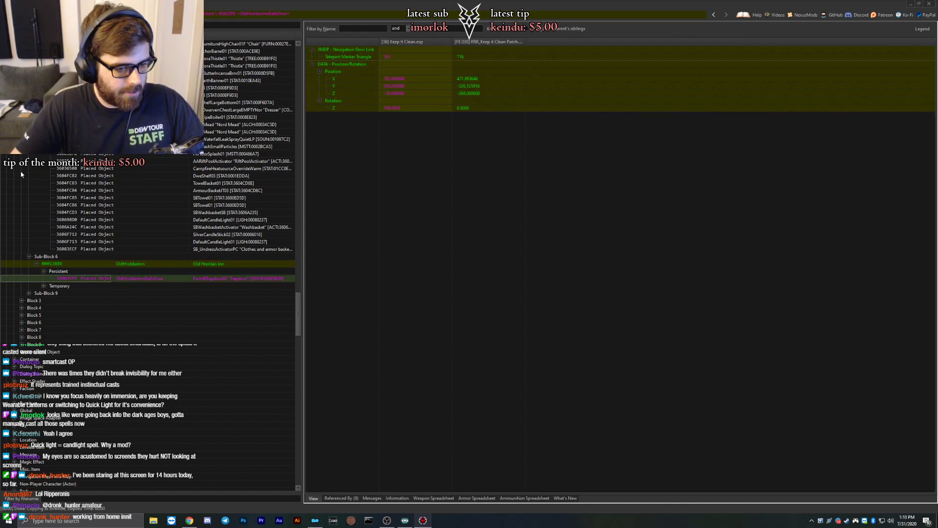
click(44, 286)
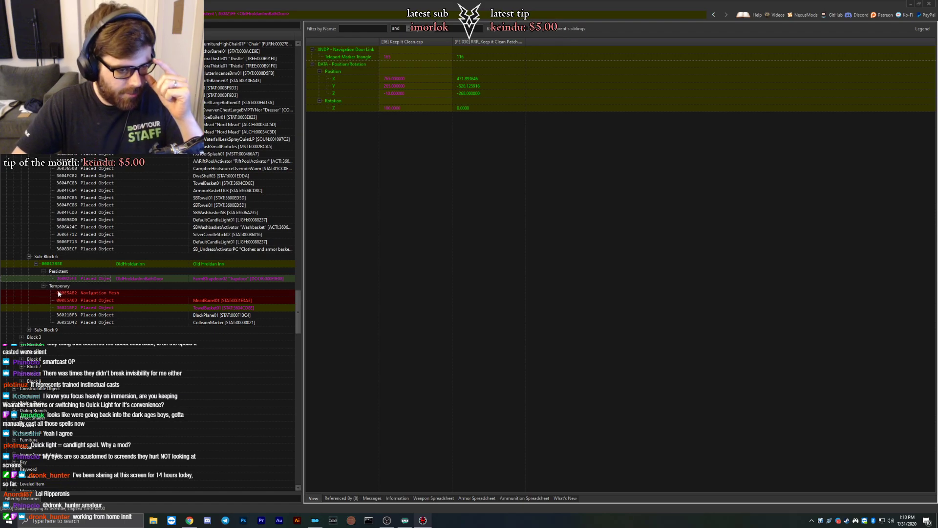
click(71, 293)
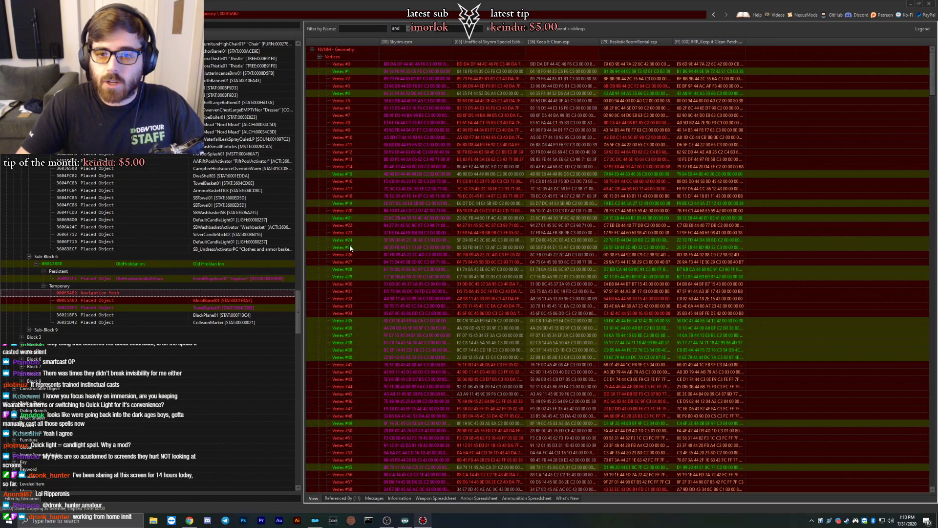
click(107, 300)
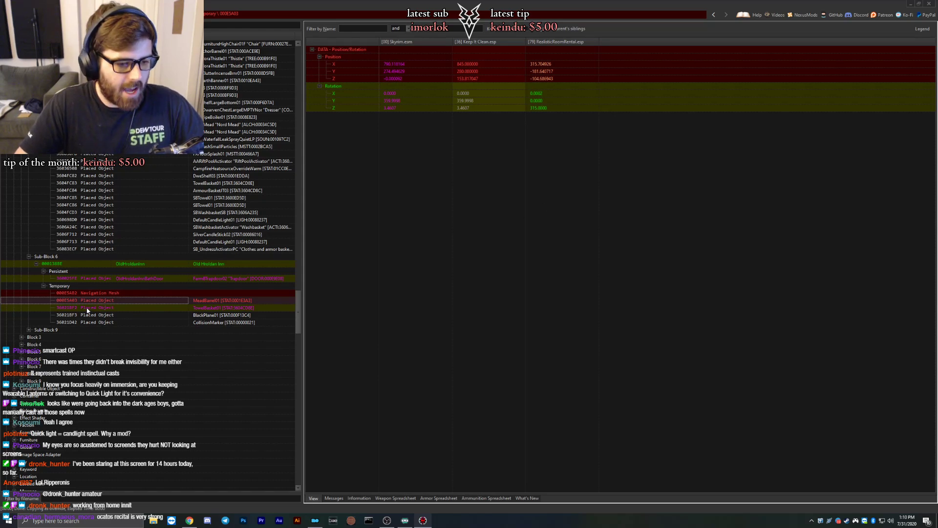
click(74, 307)
Expand Sub-Block 9's The Frozen Hearth cell and check its bath door, navigation mesh and wooden plate records for conflicts.
scroll(59, 314, down, 3)
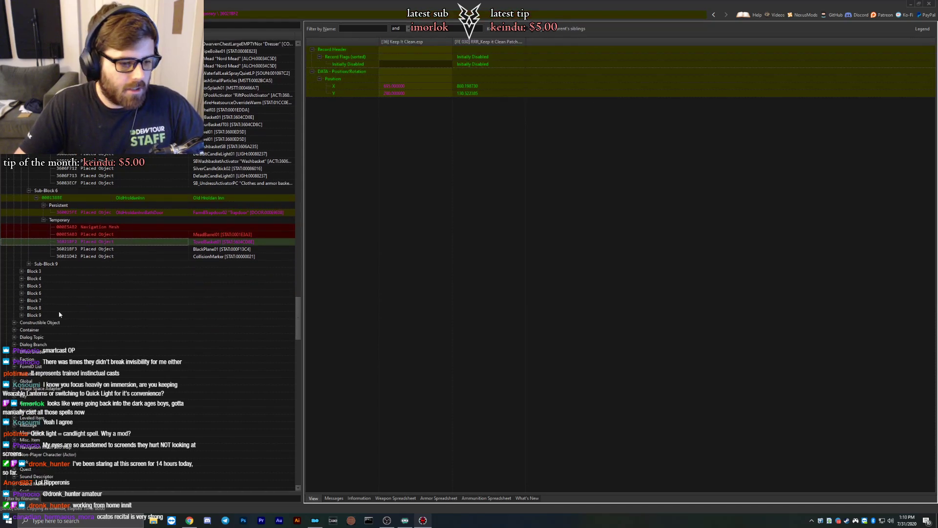
click(29, 264)
click(36, 271)
click(44, 278)
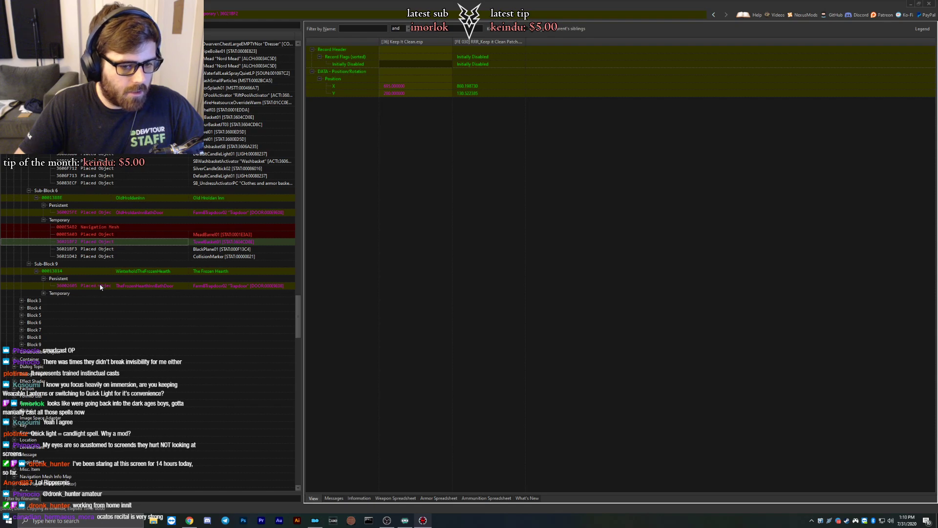
click(100, 285)
click(44, 293)
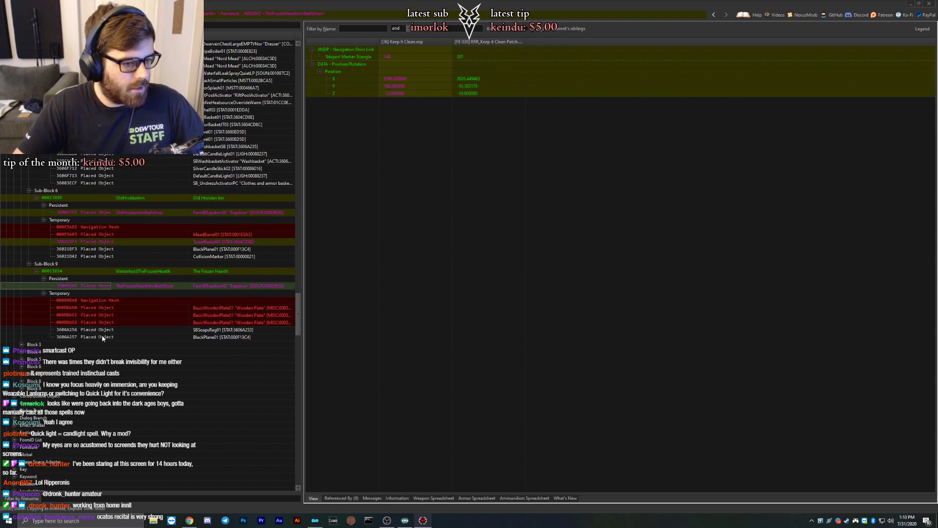
click(101, 301)
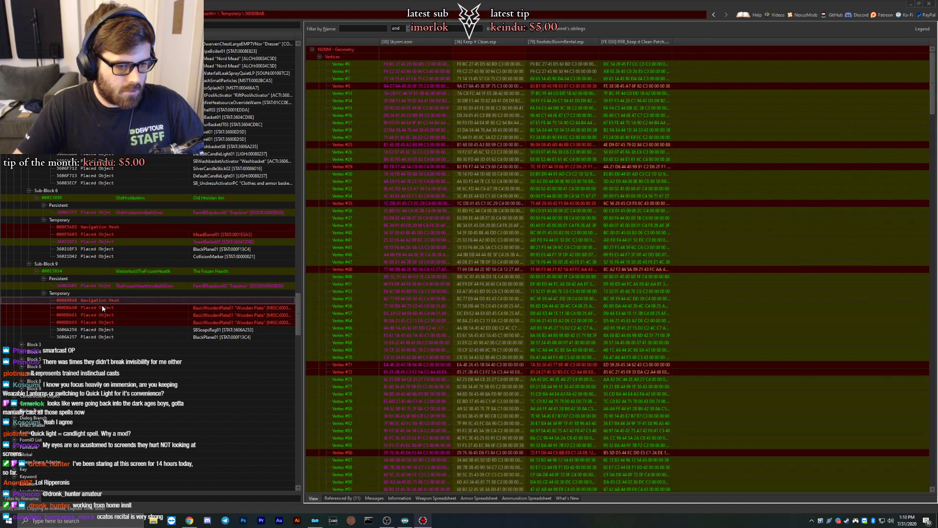
click(105, 308)
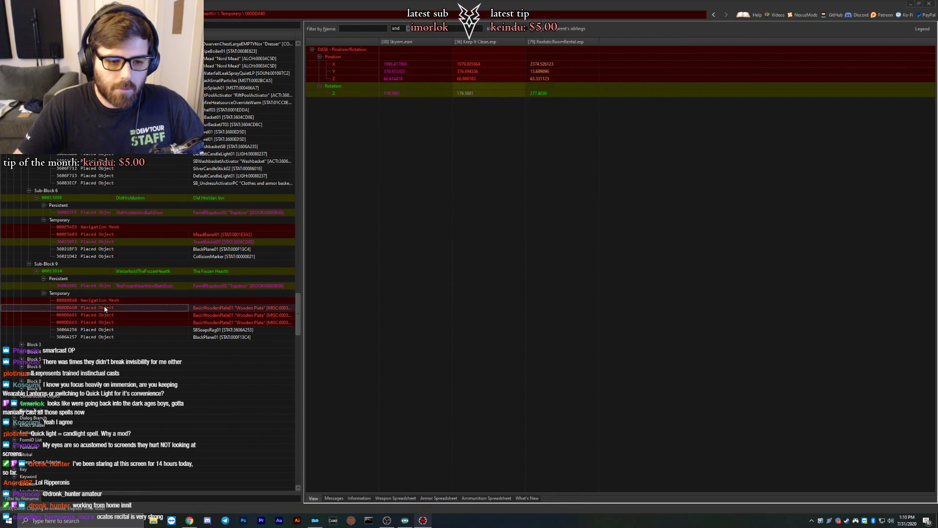
key(Down)
key(Down)
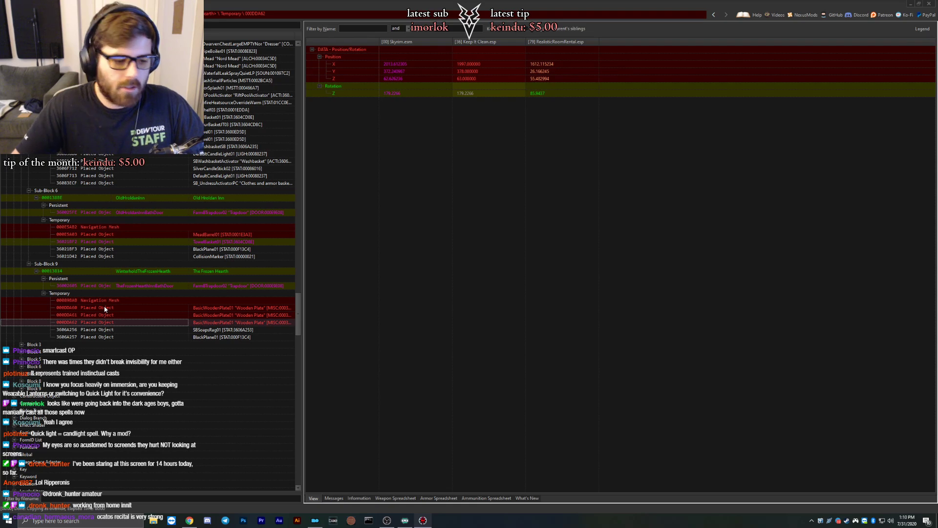
Expand Block 3's Sub-Block 0, compare the Solitude Bathing Room trapdoor's teleport destination, and review both bathing rooms' persistent and temporary records.
scroll(13, 276, down, 4)
click(22, 256)
click(29, 263)
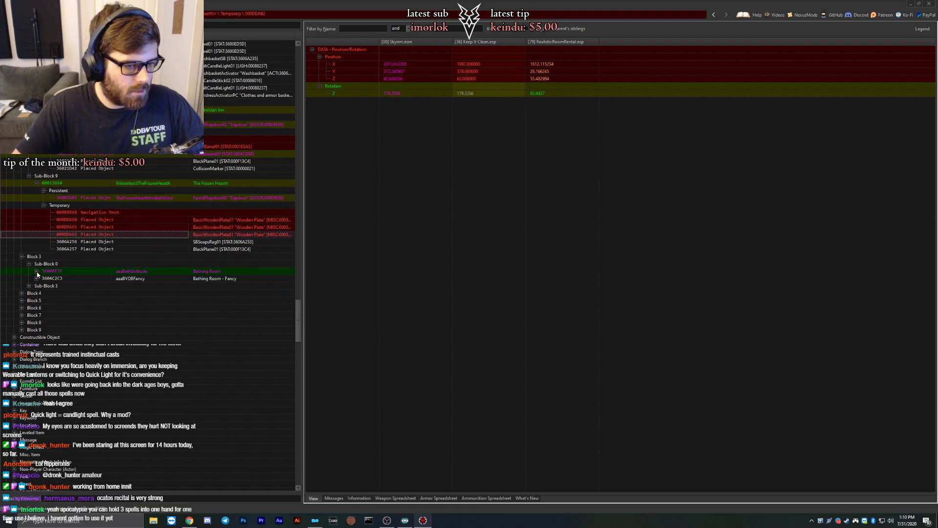
click(37, 270)
click(43, 278)
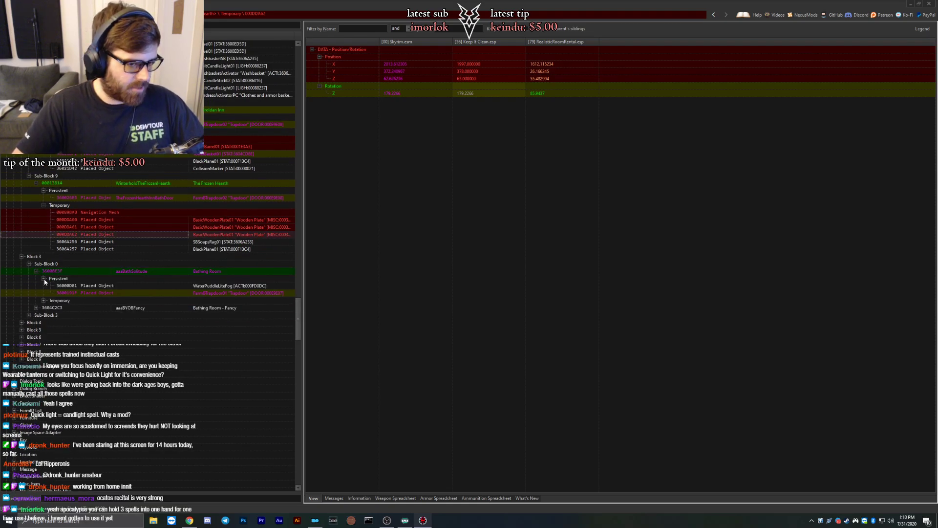
click(198, 292)
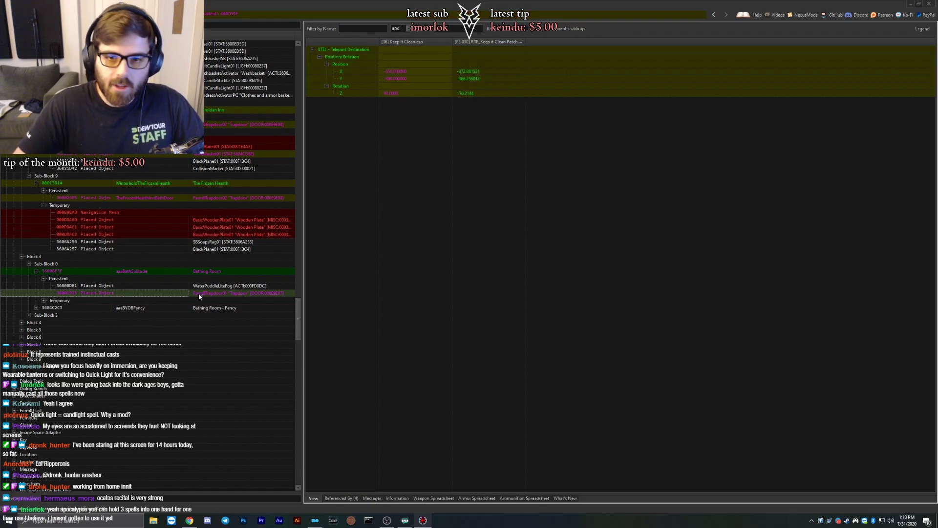
click(43, 300)
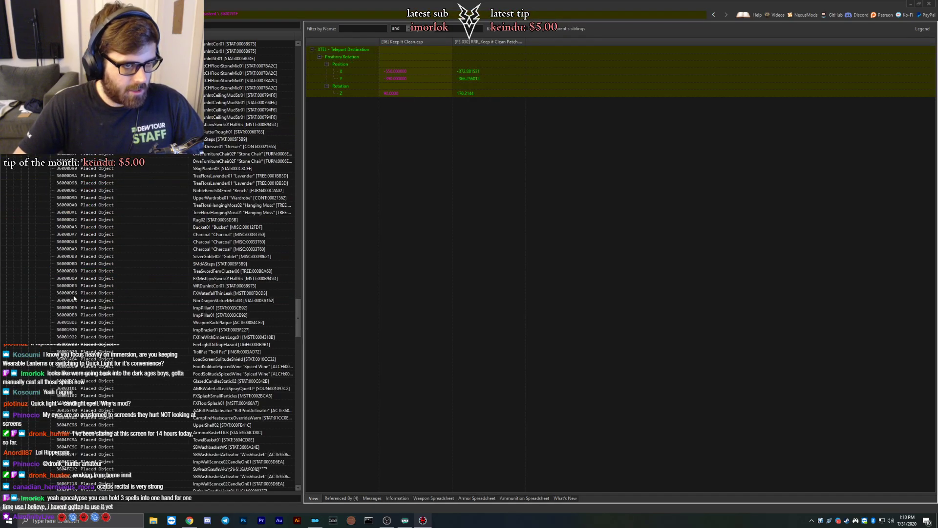
click(37, 278)
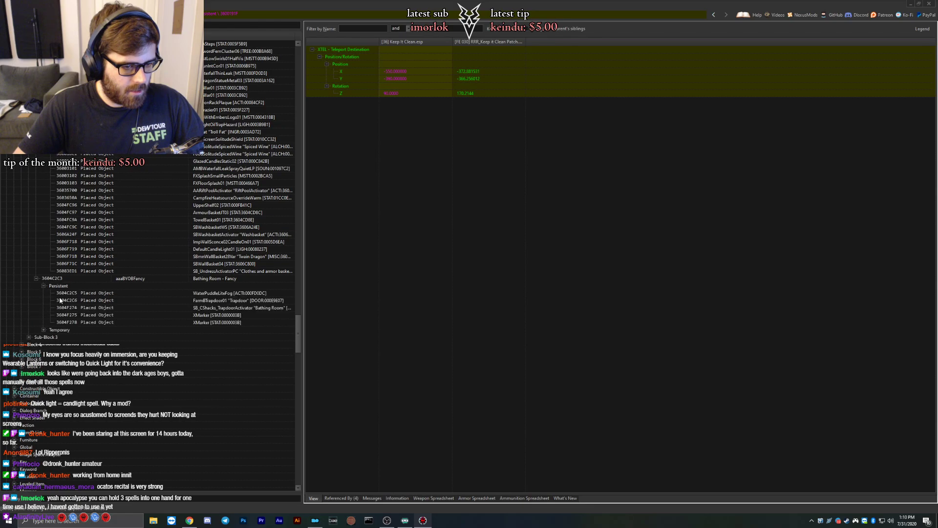
scroll(98, 303, down, 11)
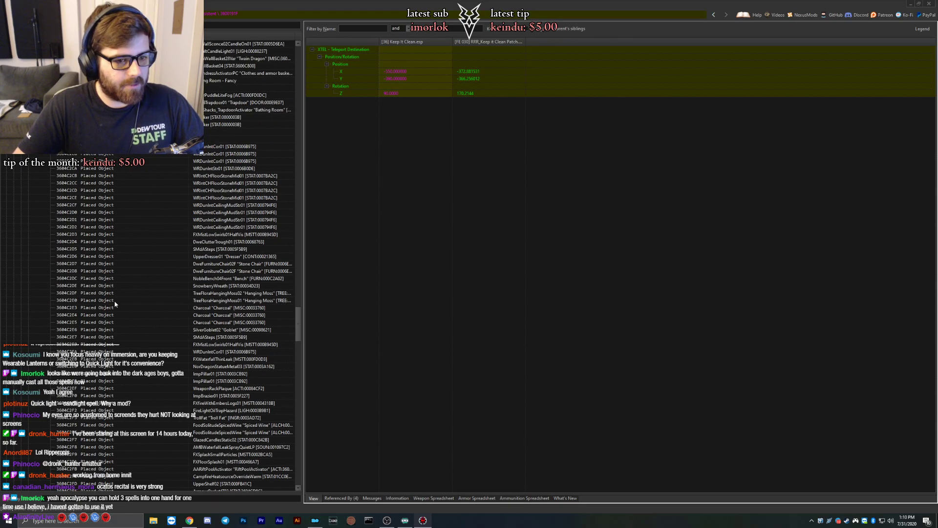
Expand Sub-Block 3's Bathing Room, compare its trapdoor's teleport destination with the RRR Keep It Clean patch, and review its temporary records.
click(29, 300)
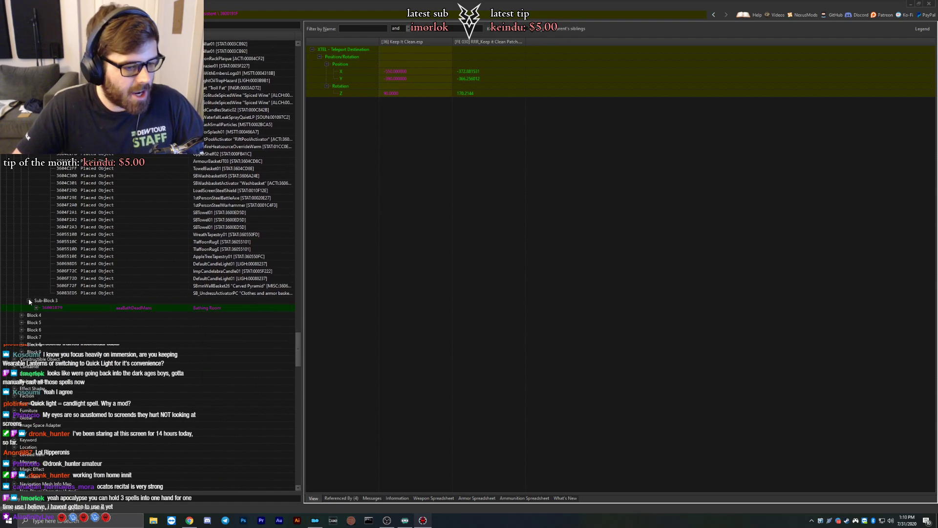
click(36, 307)
click(44, 315)
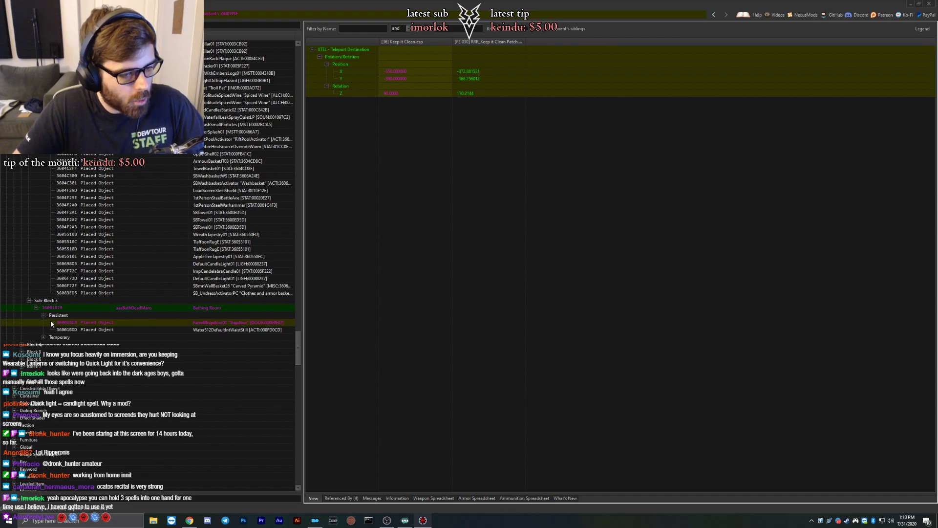
click(51, 322)
click(44, 337)
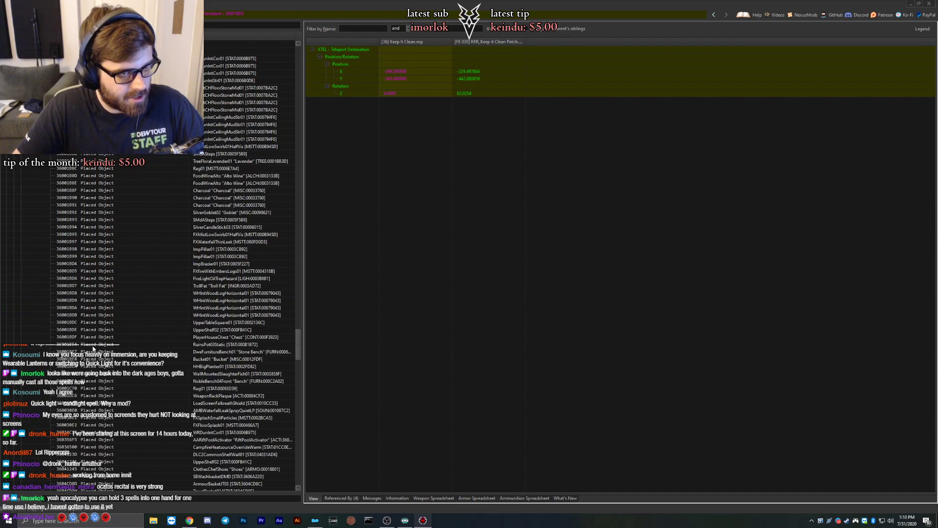
scroll(93, 348, down, 11)
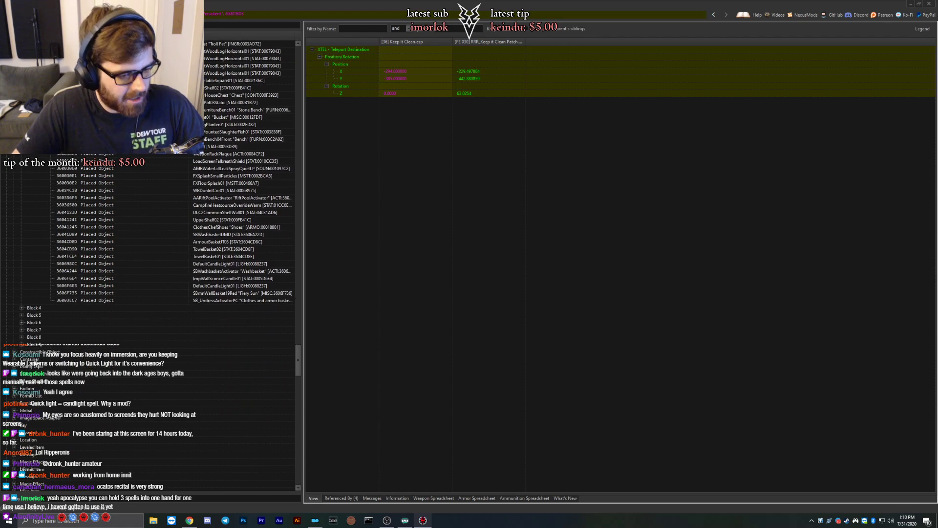
Expand Block 4's Sub-Block 2 down to the Bathing Room and check its persistent and temporary records for conflicts.
click(21, 308)
click(29, 315)
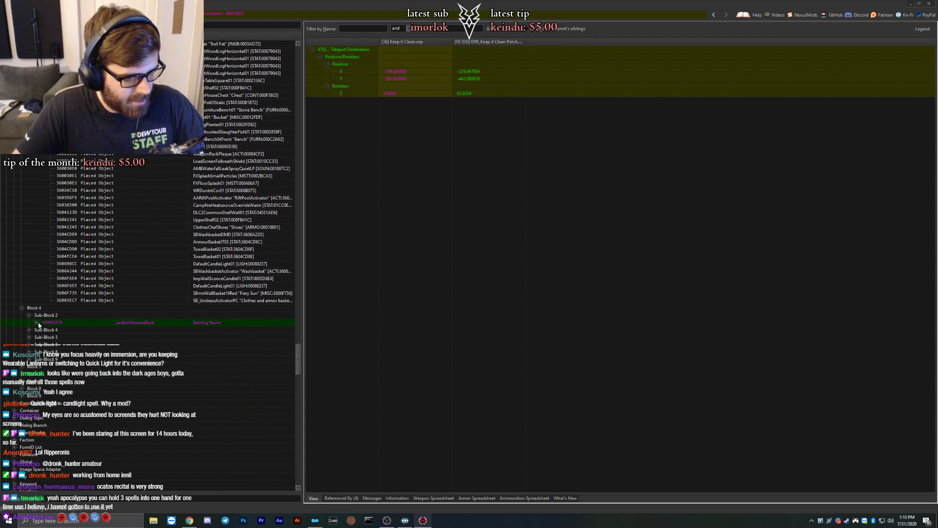
click(37, 323)
click(44, 330)
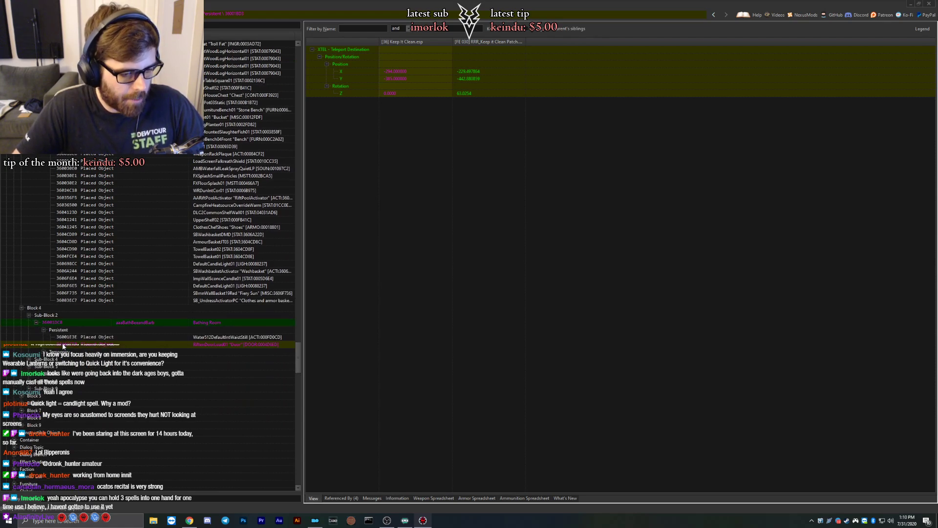
click(43, 352)
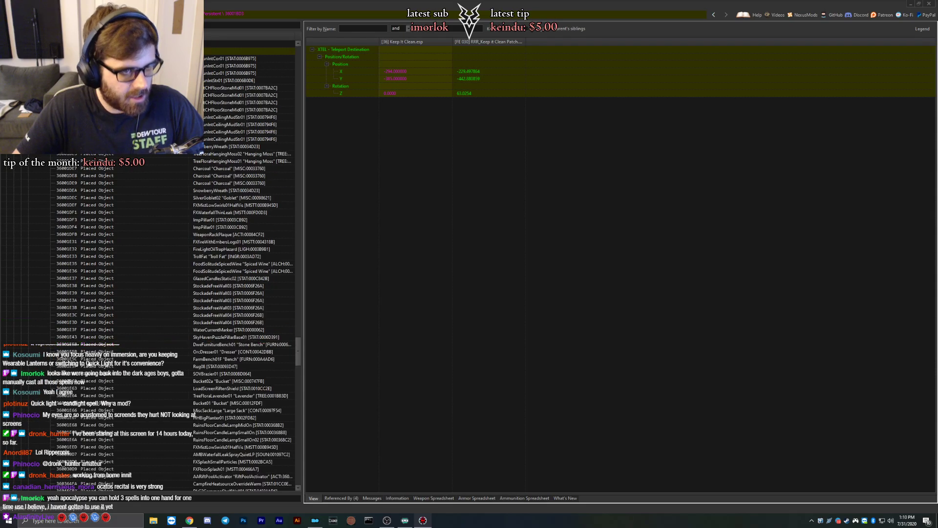
Expand Block 4's Sub-Block 4 Bathing Room, compare its trapdoor's teleport destination between plugins, and review its temporary records.
click(29, 308)
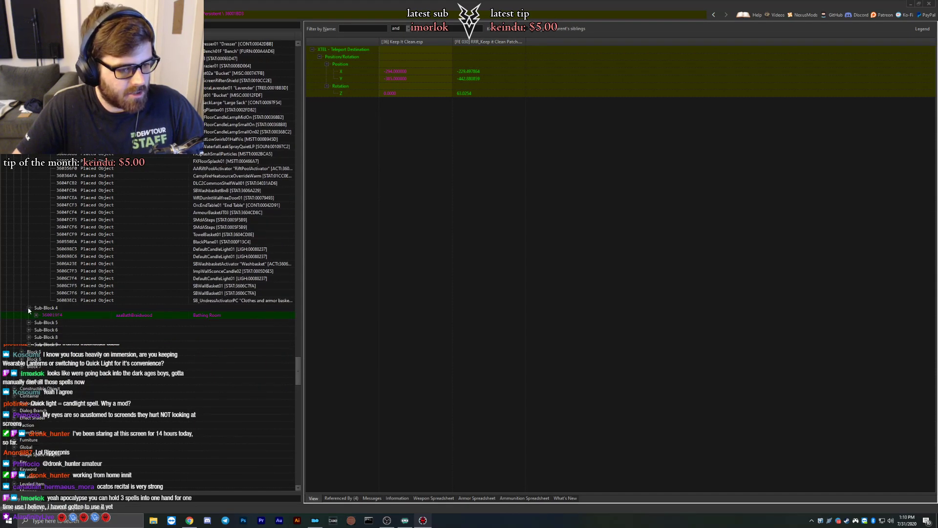
click(37, 315)
click(44, 322)
click(70, 329)
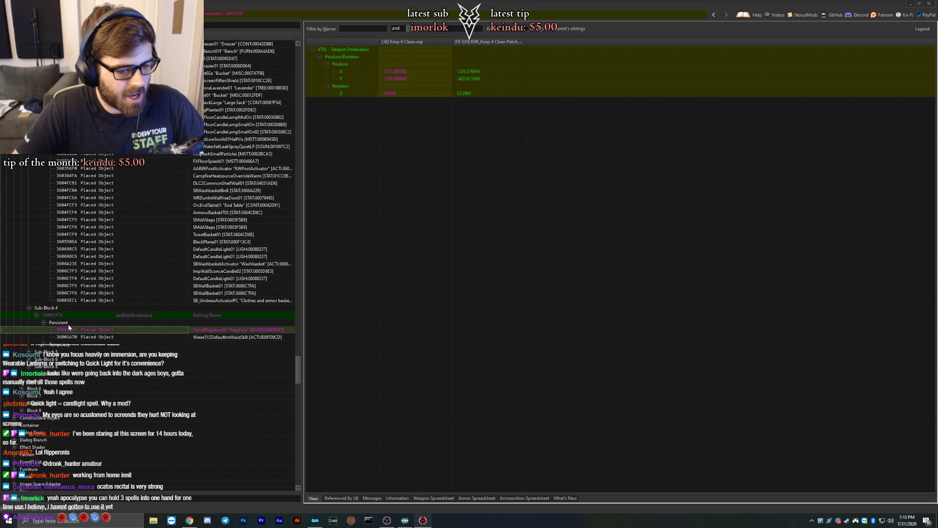
click(44, 344)
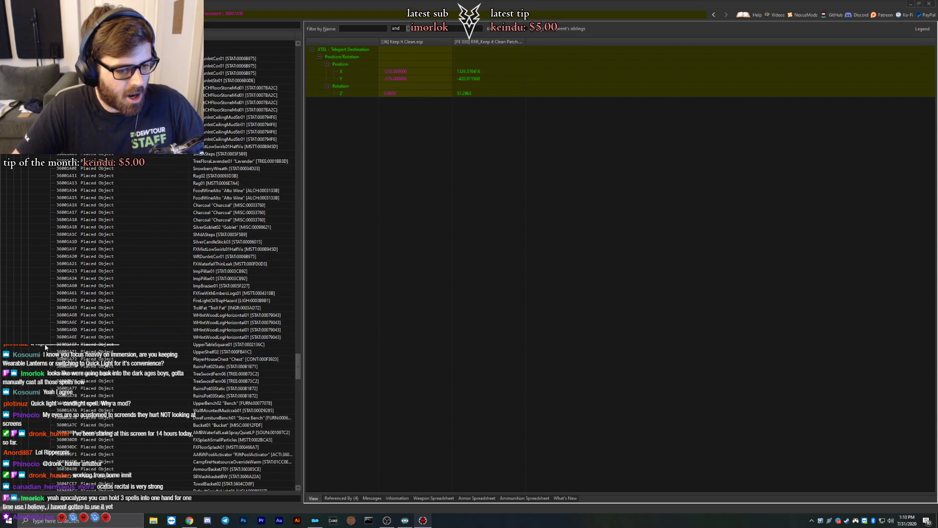
scroll(79, 322, down, 8)
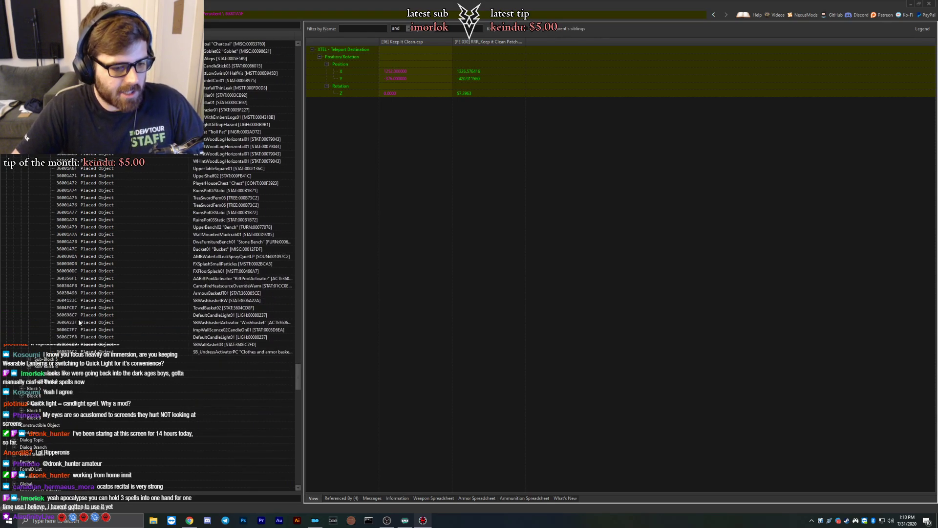
Expand Block 4's Sub-Block 5 down to the Bathing Room and review its temporary records for conflicts.
click(30, 358)
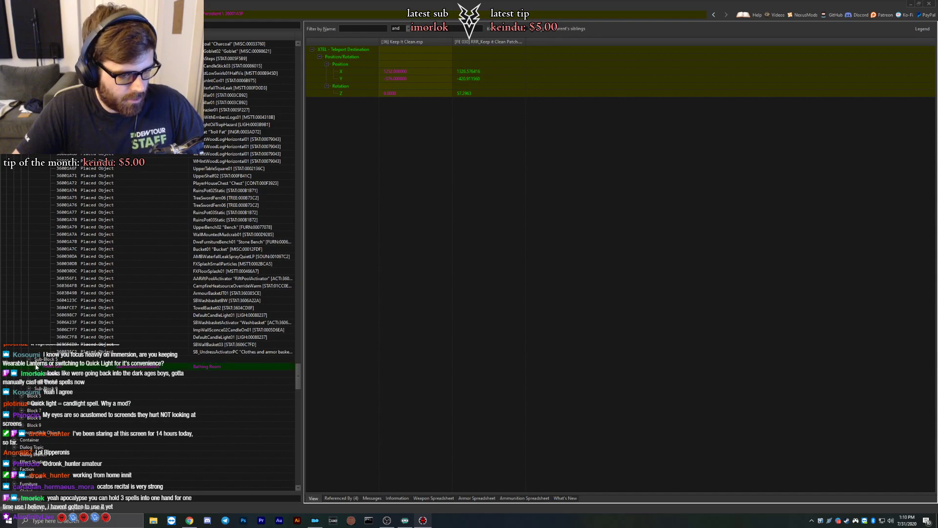
click(51, 382)
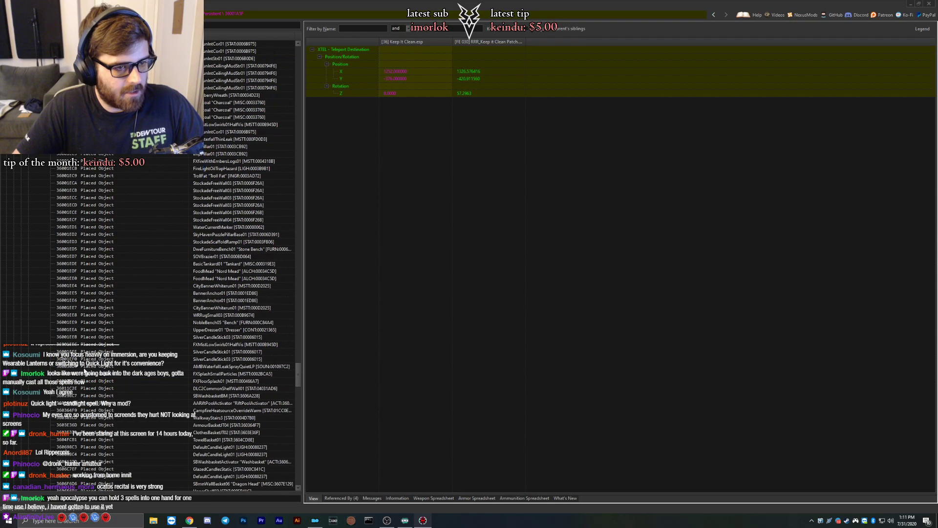
scroll(85, 371, down, 6)
scroll(85, 368, down, 1)
Expand Sub-Block 6's Frozen Hearth Bathing Room, compare its trapdoor's teleport destination between plugins, and review its temporary records.
click(29, 256)
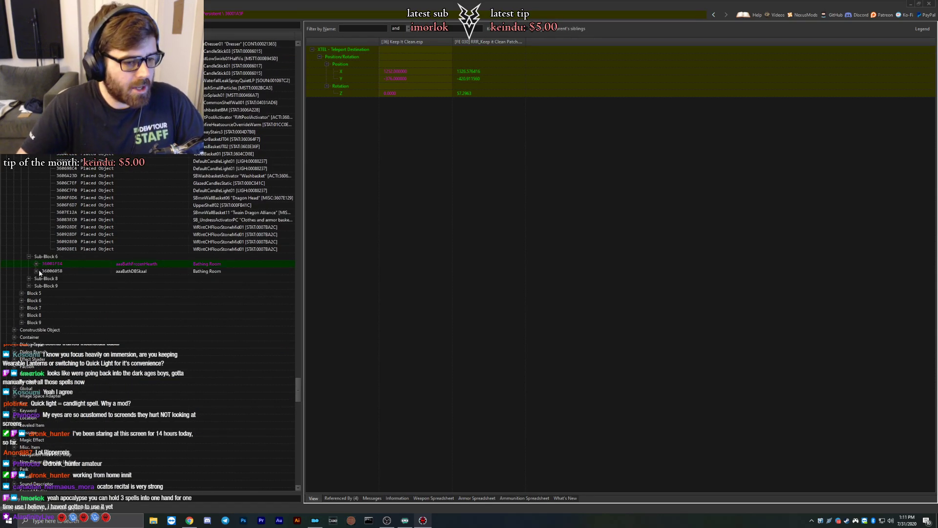
click(36, 264)
click(43, 271)
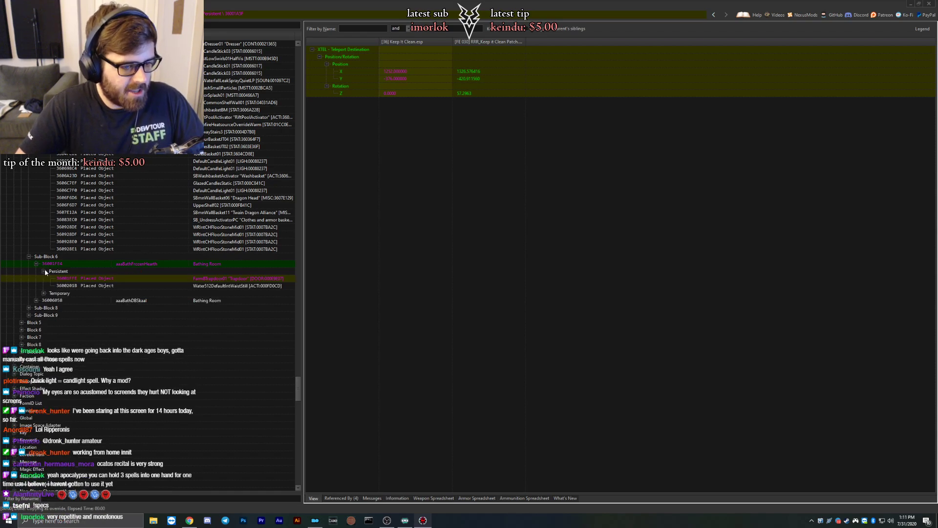
click(56, 277)
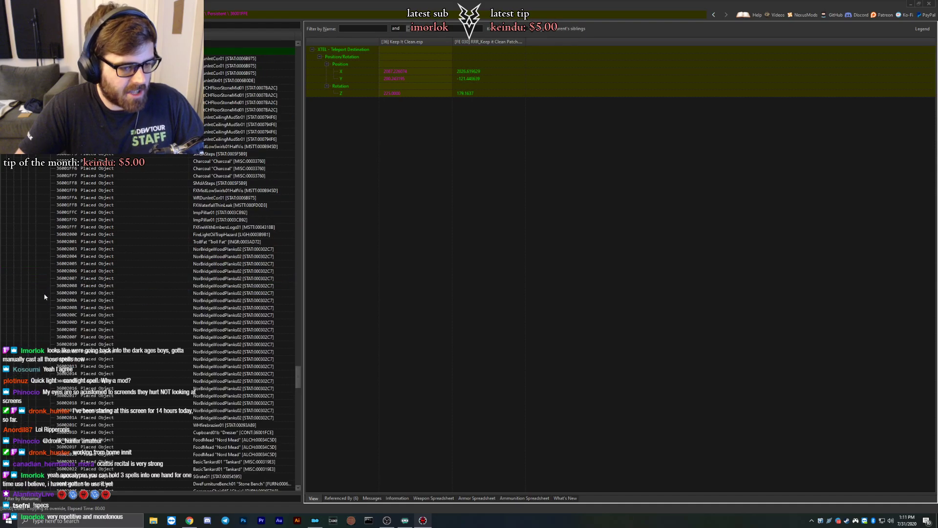
click(44, 293)
scroll(74, 331, down, 2)
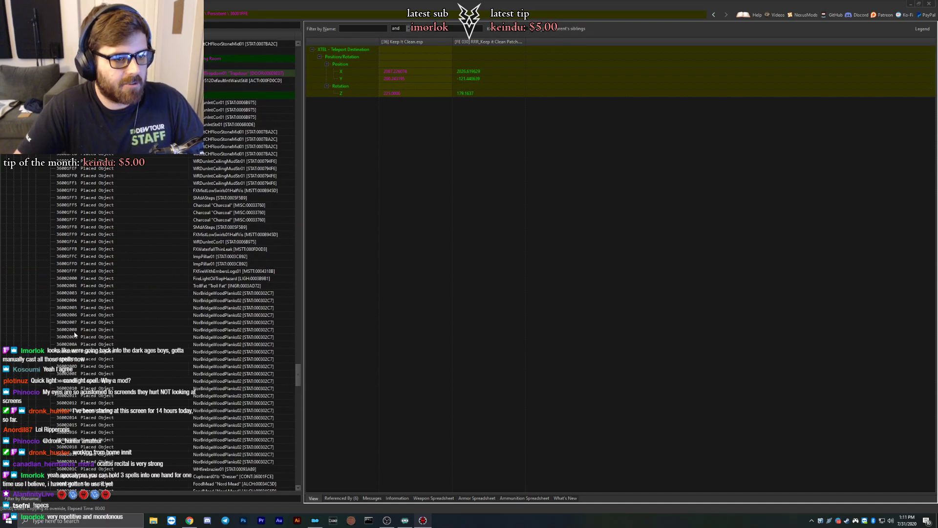
scroll(100, 270, down, 15)
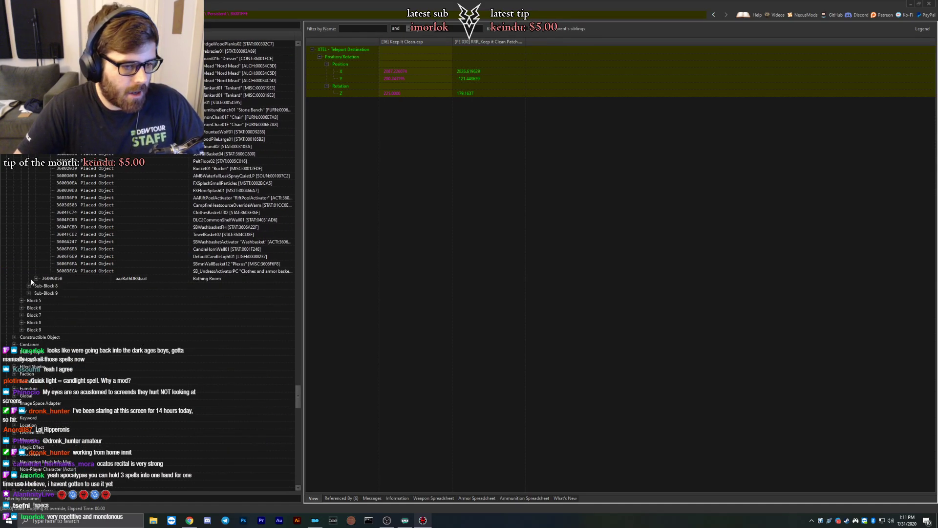
Expand the Skaal Bathing Room's persistent and temporary records and review them for conflicts.
click(44, 287)
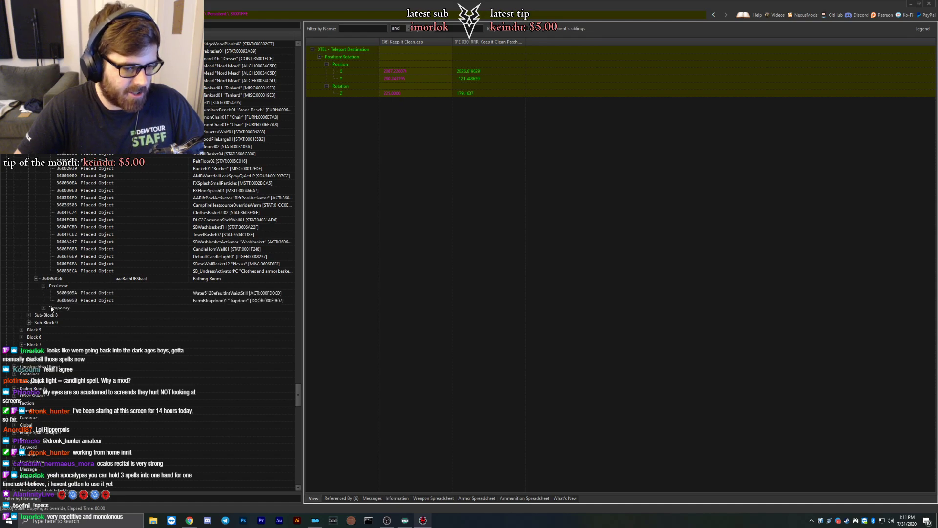
click(44, 308)
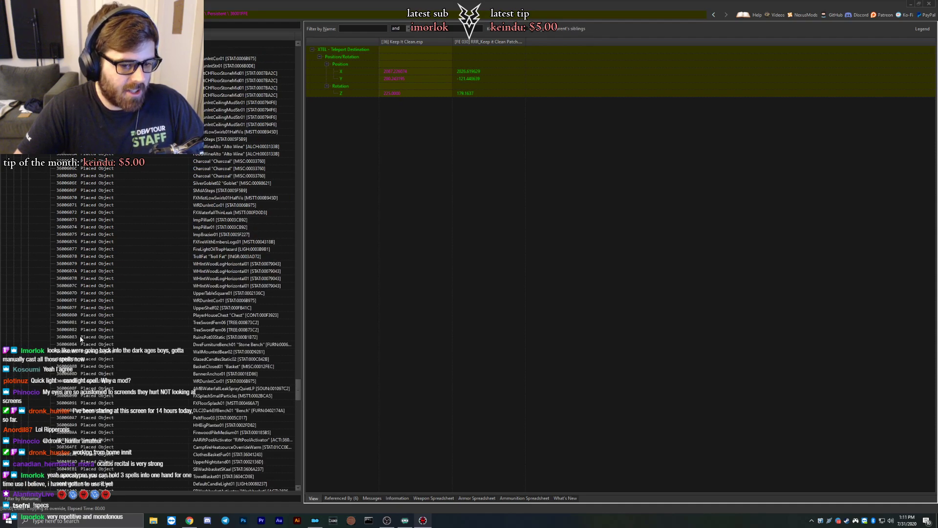
scroll(74, 342, down, 5)
scroll(63, 322, down, 2)
Expand Sub-Block 8's Frostfruit Inn, compare the cell's acoustic space between plugins, and inspect its persistent trapdoor's position.
click(29, 308)
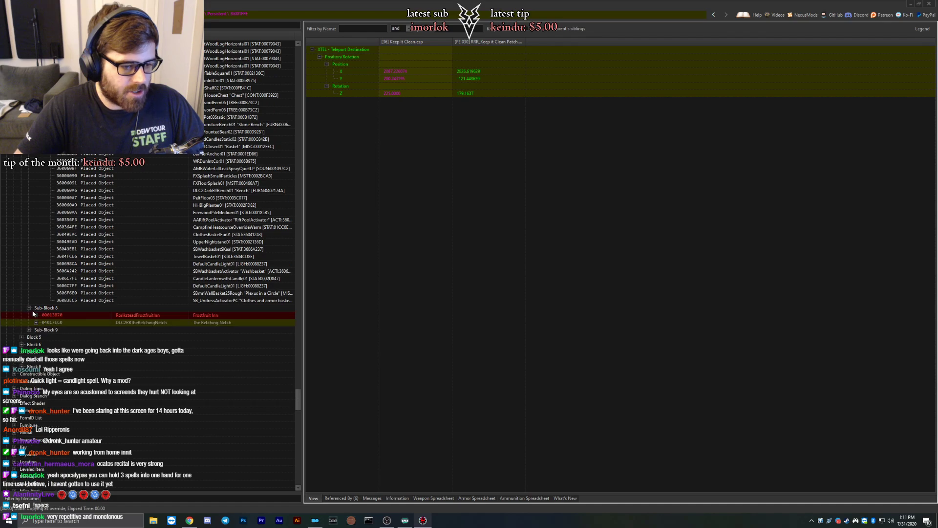
click(52, 316)
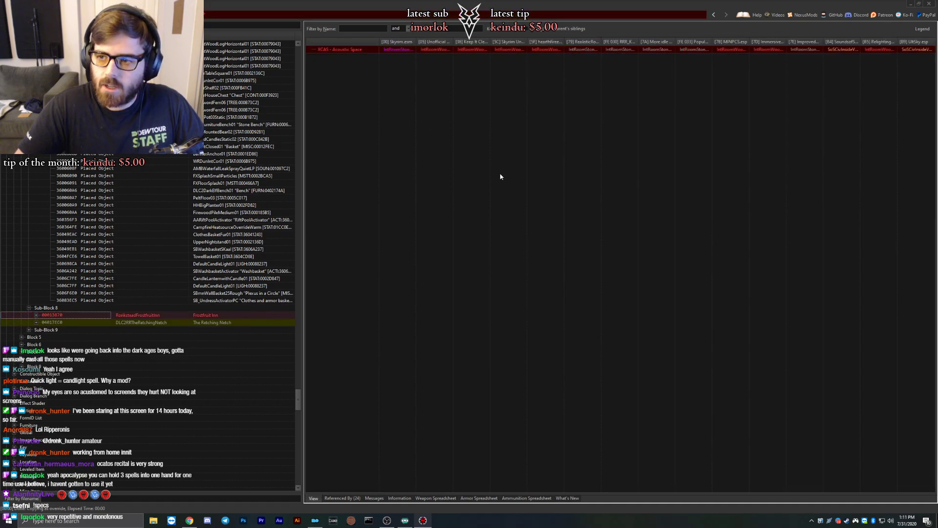
click(36, 315)
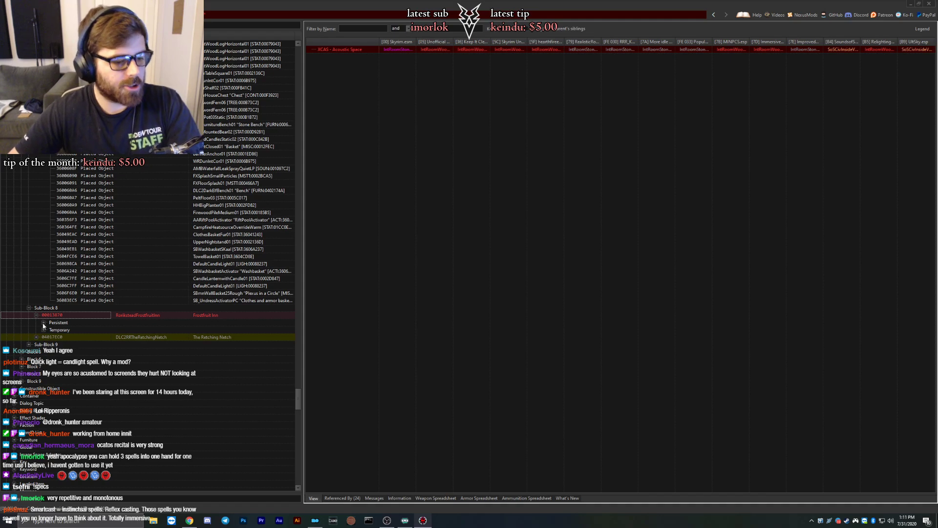
click(44, 323)
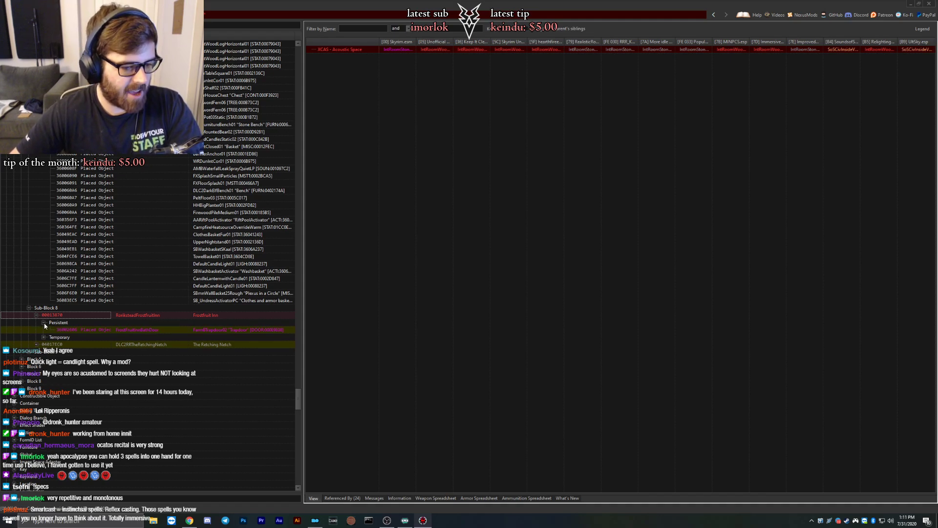
click(64, 330)
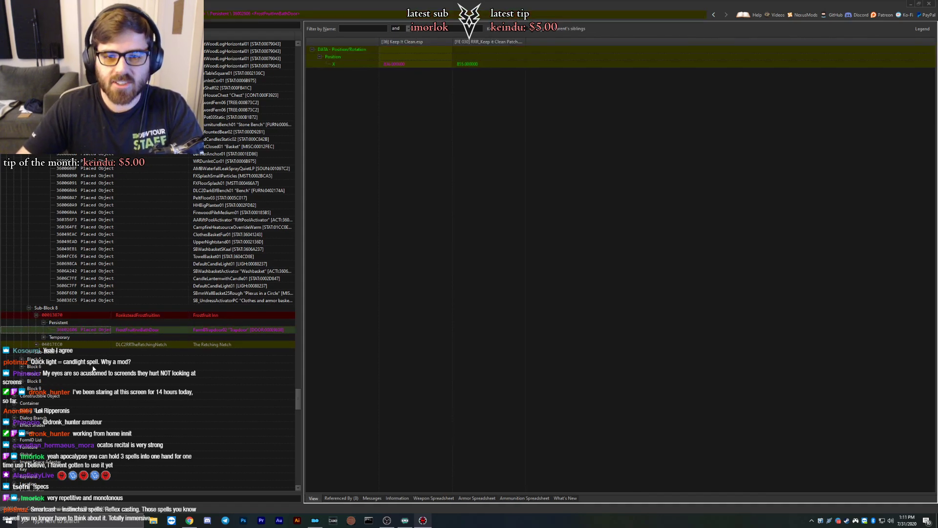
Expand the Frostfruit Inn's temporary records and compare its navigation mesh and placed objects between plugins, down to the TowelBasket01 record.
click(43, 337)
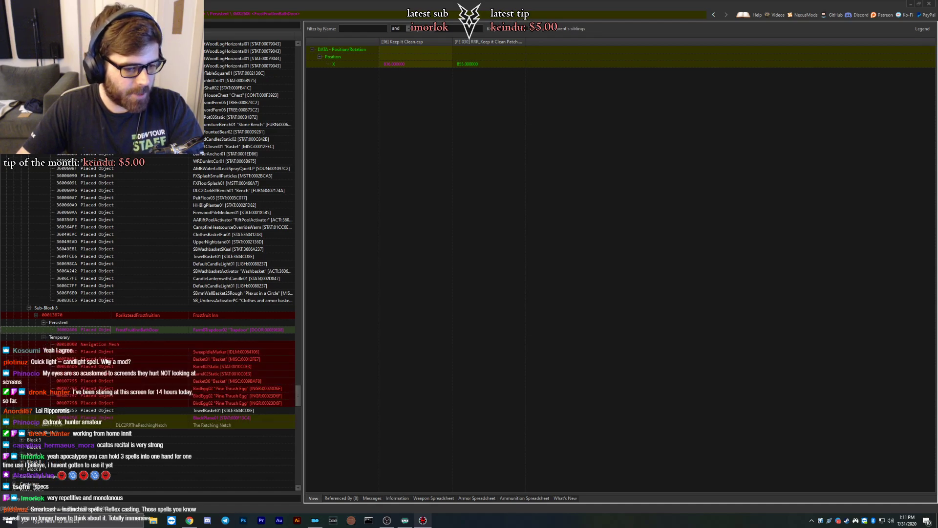
click(124, 344)
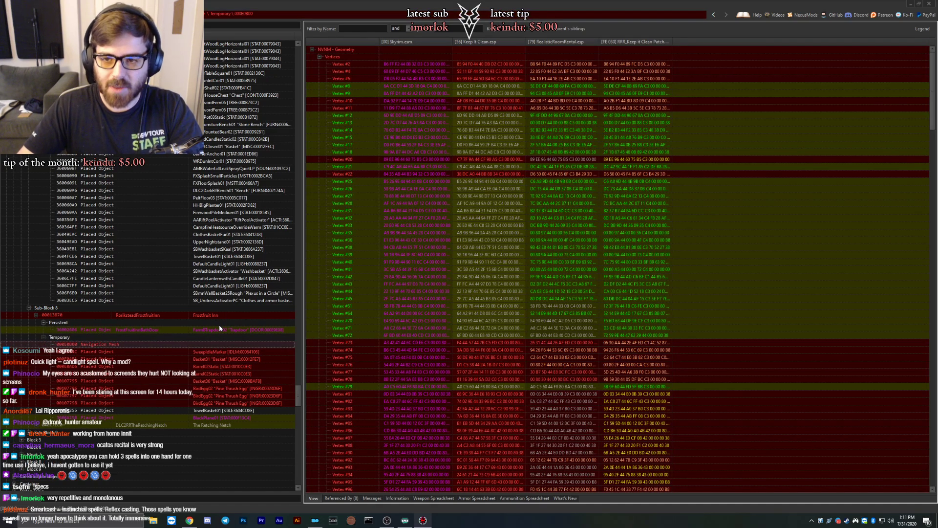
key(Down)
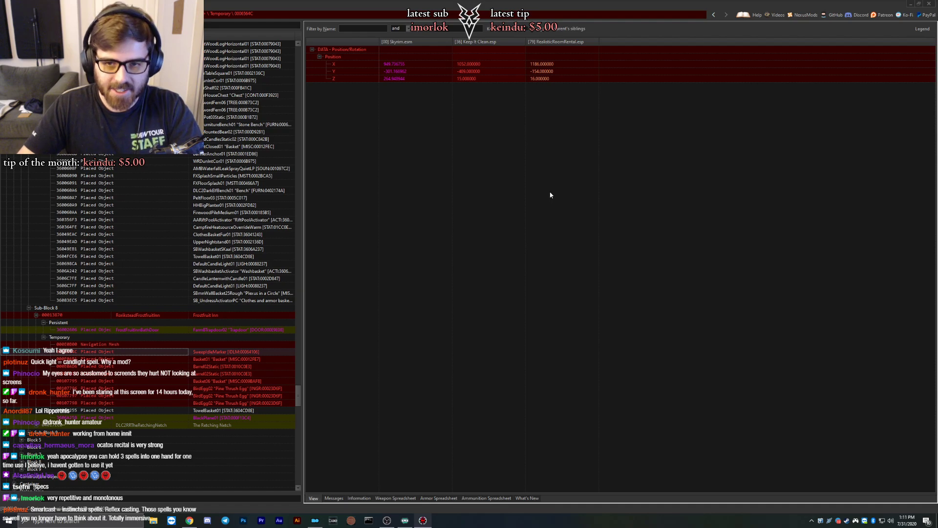
key(Down)
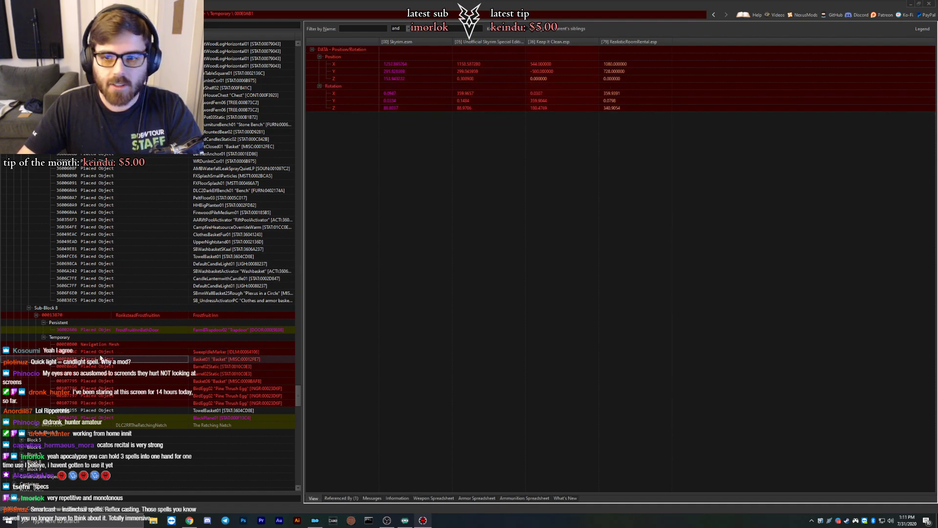
key(Down)
key(Down)
key(Down)
key(Down)
key(Down)
key(Down)
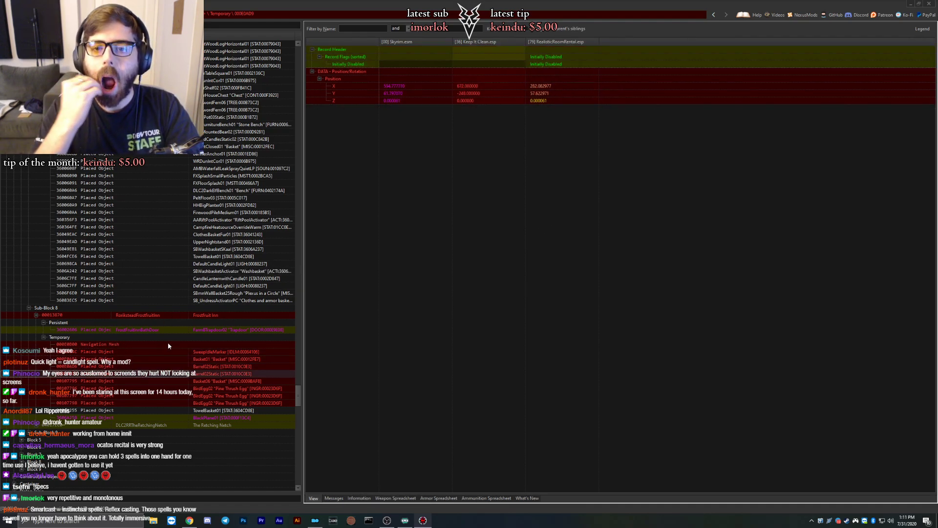
key(Down)
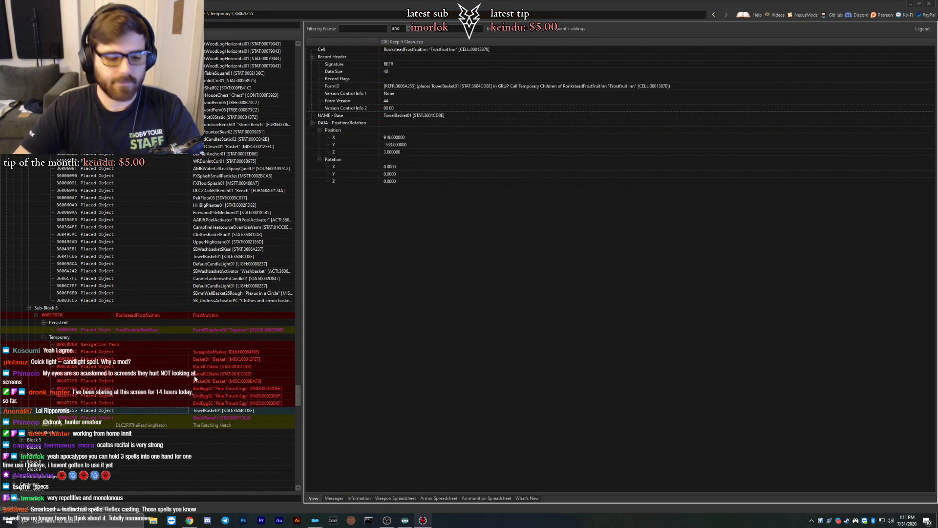
Review the BlackPlane01 record in the Frostfruit Inn and expand The Retching Netch cell for comparison across plugins.
scroll(127, 362, down, 2)
click(104, 374)
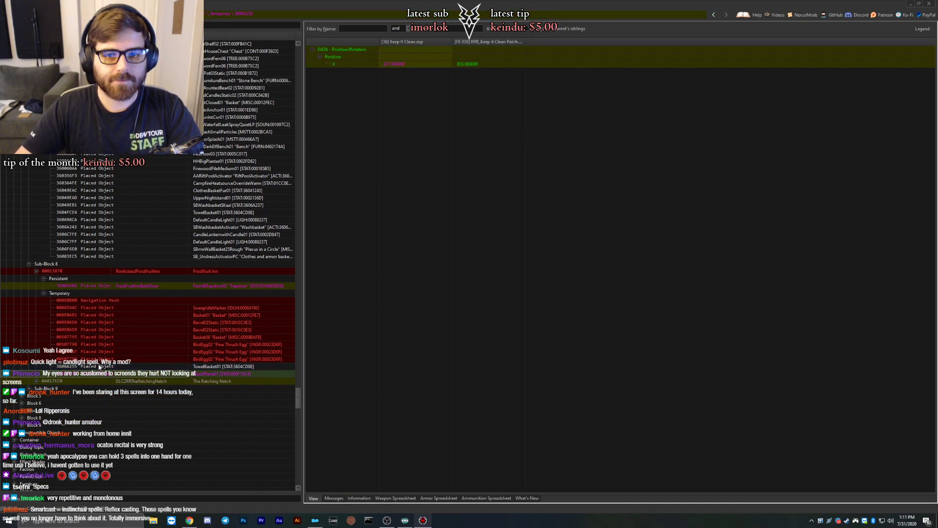
click(38, 382)
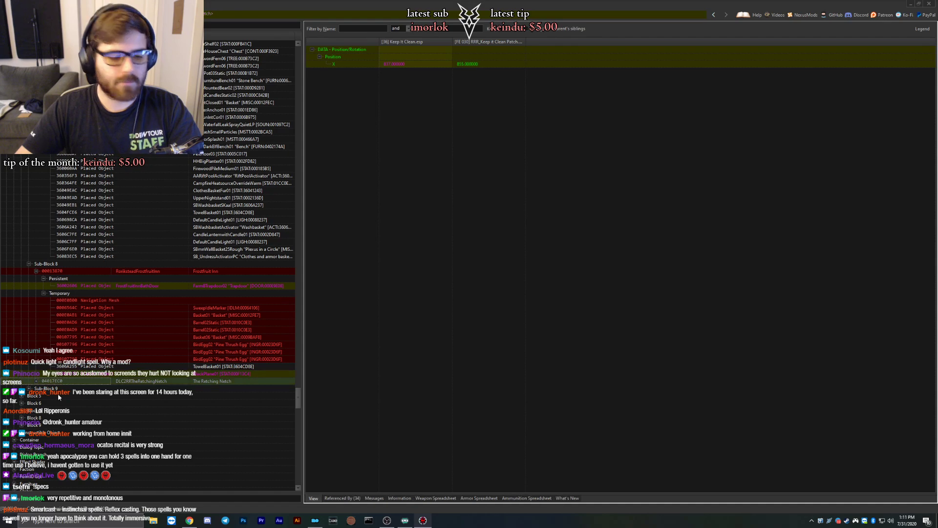
click(37, 382)
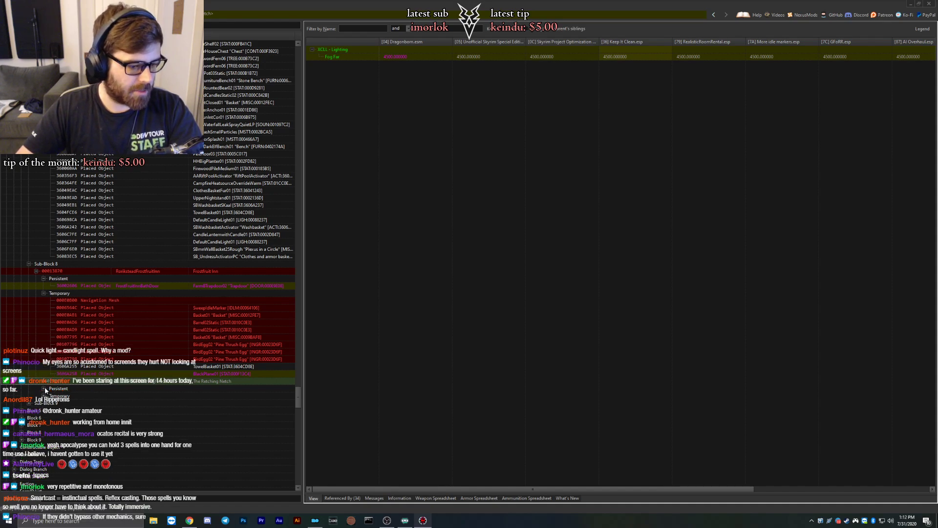
Examine the RetchingNetchInnBathDoor record among The Retching Netch's persistent references and expand the cell's temporary records.
click(44, 388)
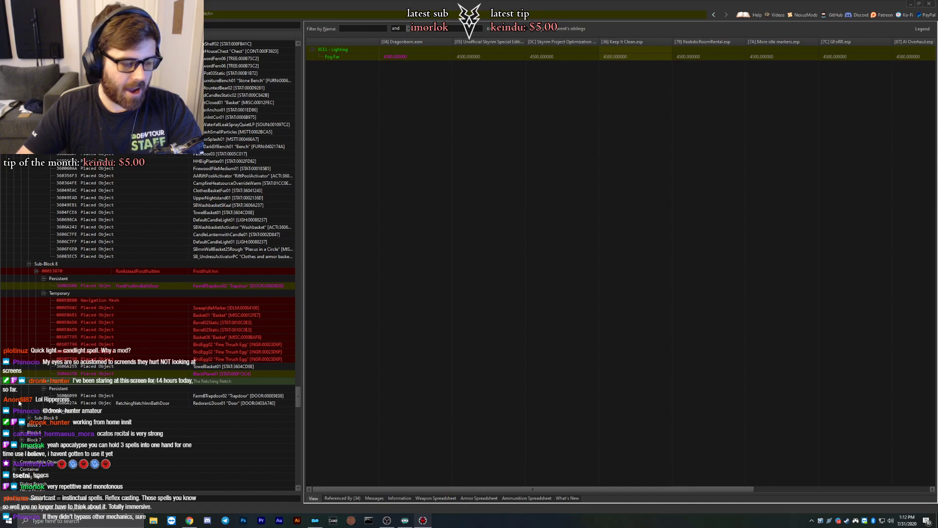
click(81, 396)
click(78, 403)
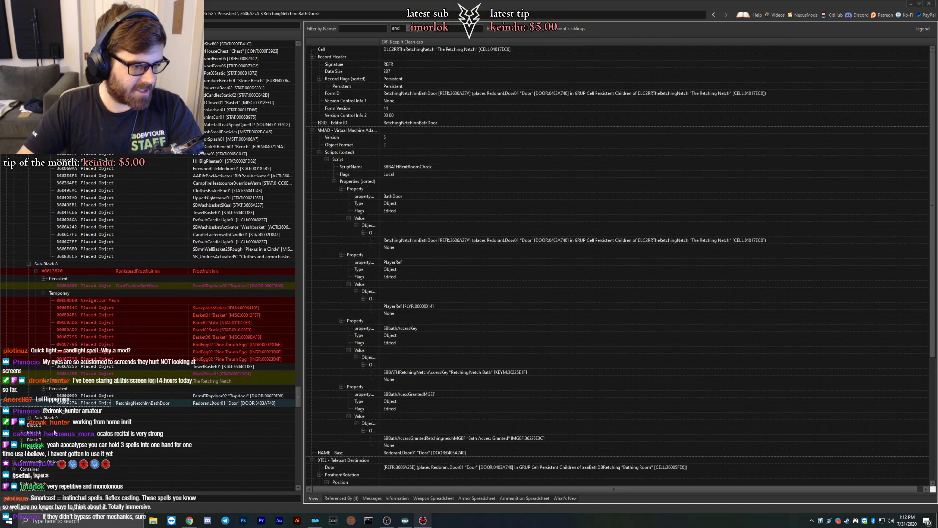
click(44, 410)
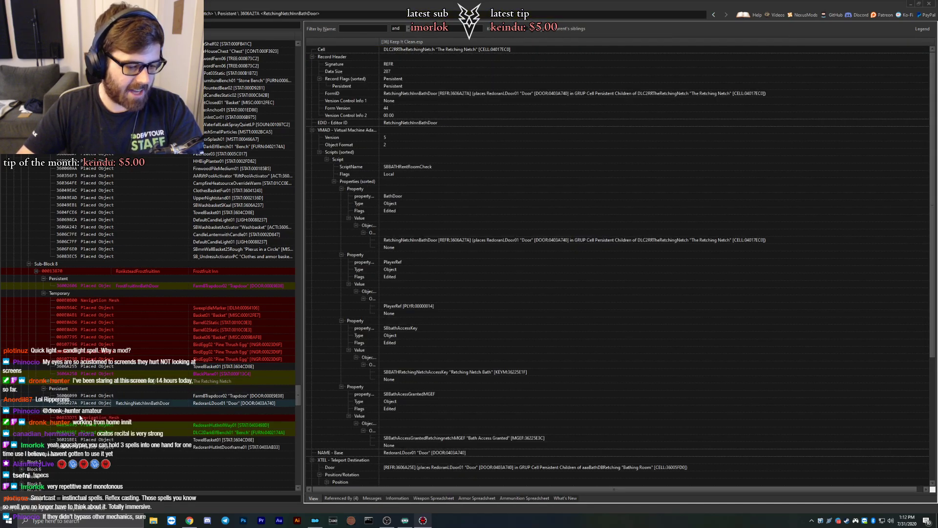
Compare The Retching Netch's navigation mesh across plugins, covering vertices, triangles and door triangles, including one GFoRR.esp triangle value.
click(80, 417)
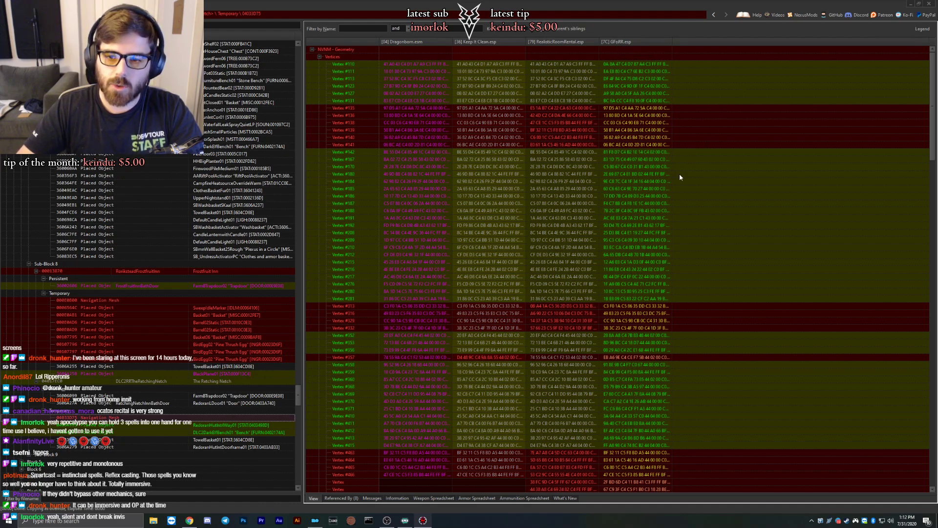
scroll(677, 177, down, 19)
scroll(675, 182, down, 20)
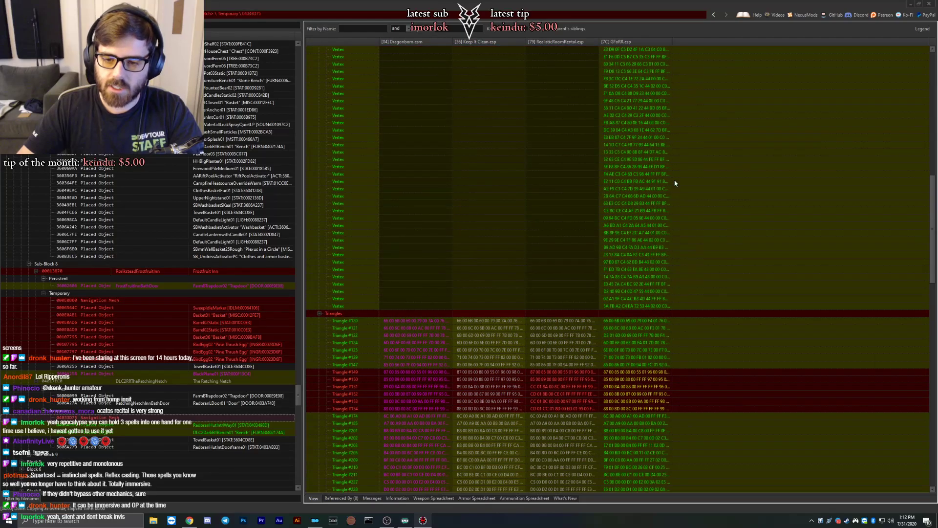
scroll(674, 184, down, 15)
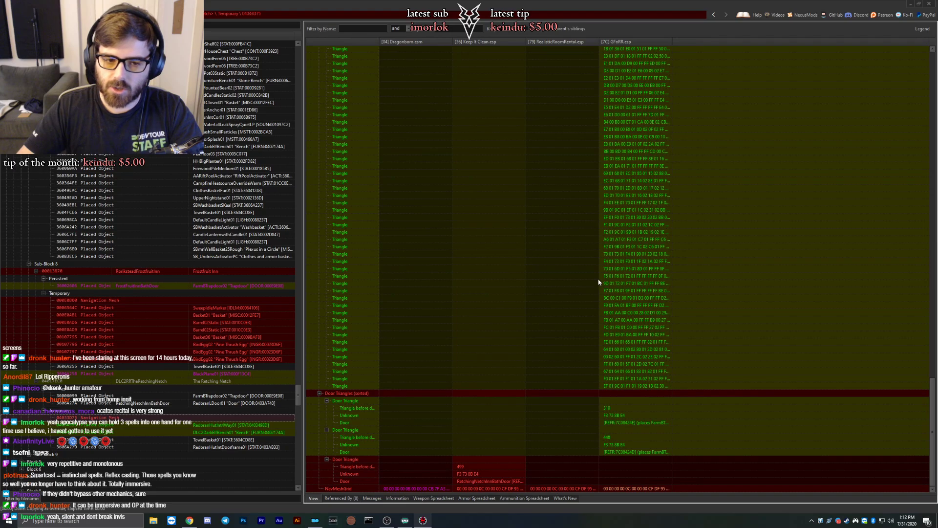
double_click(555, 330)
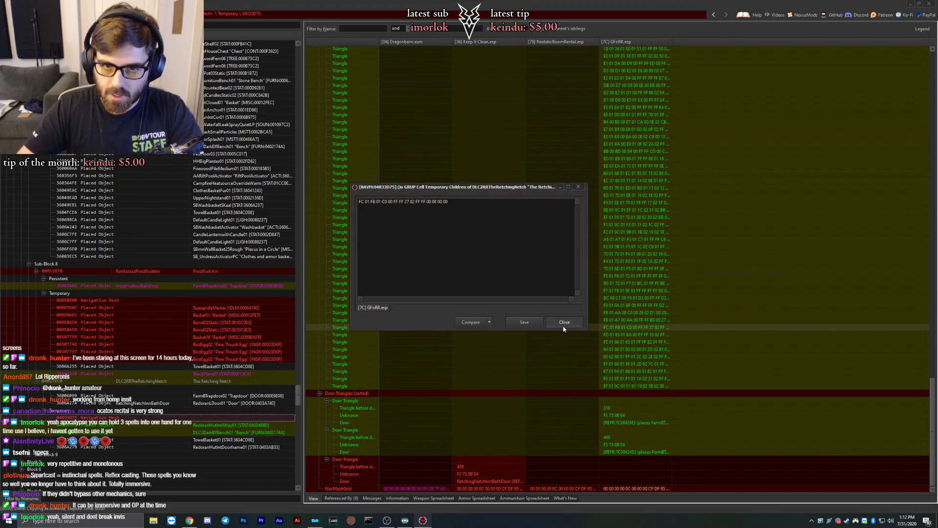
click(562, 322)
scroll(538, 293, up, 10)
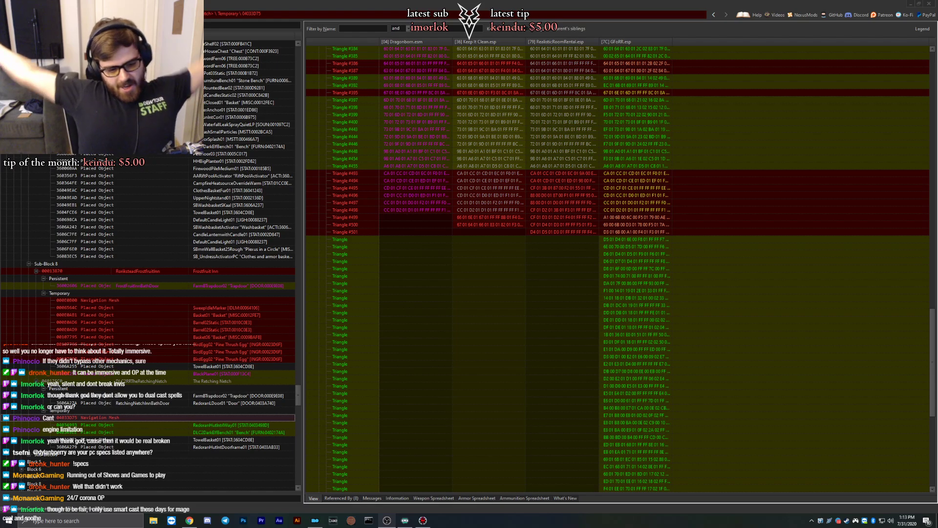
Check the computer's system and primary display specifications in the DirectX Diagnostic Tool.
key(super+s)
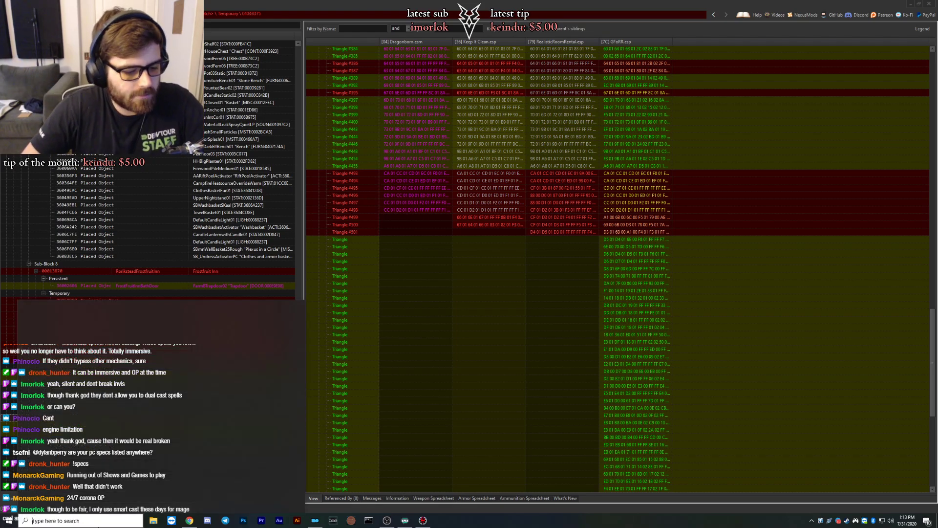
key(Escape)
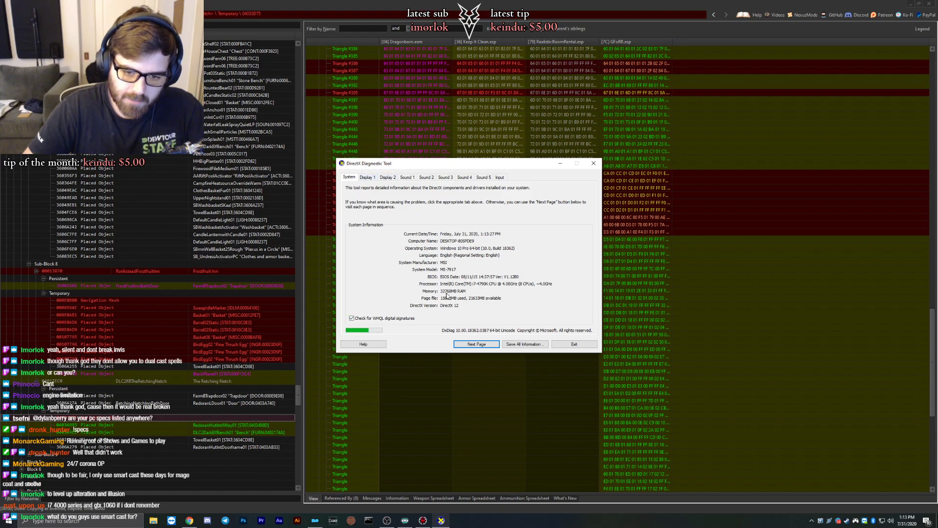
click(372, 178)
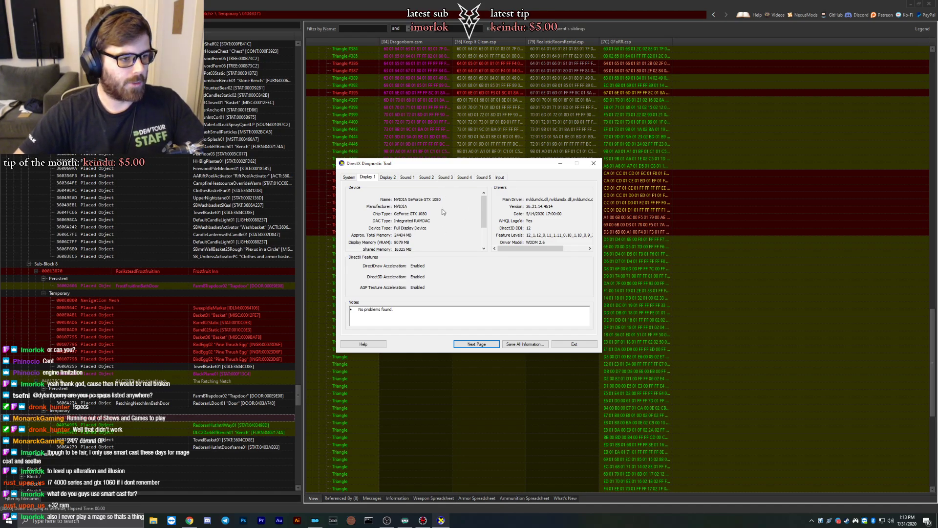
click(593, 164)
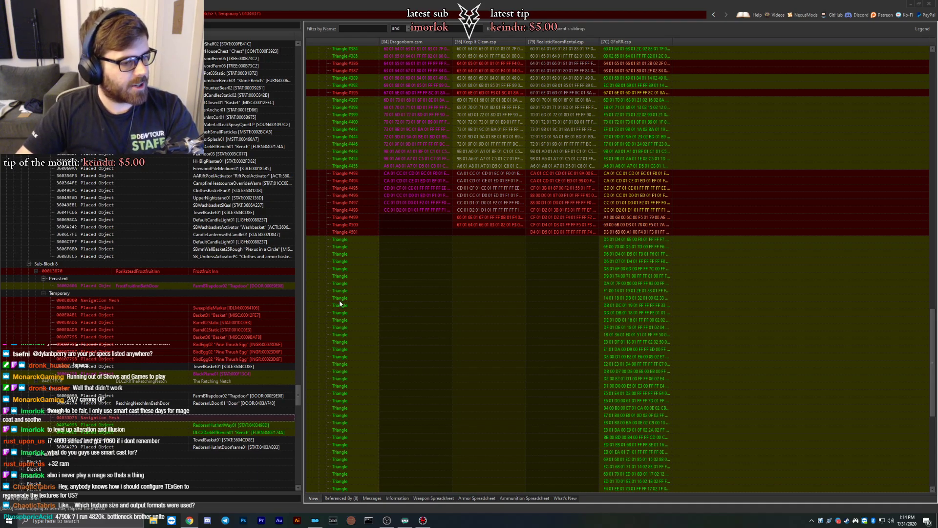
Recheck The Retching Netch's navigation mesh and hallway record, plus the Frostfruit Inn's bird egg and towel basket records.
click(511, 313)
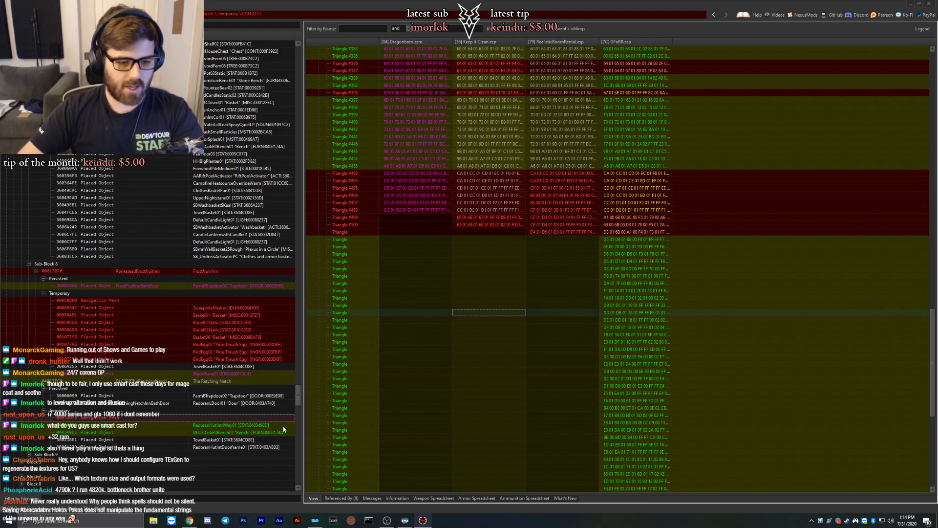
click(204, 432)
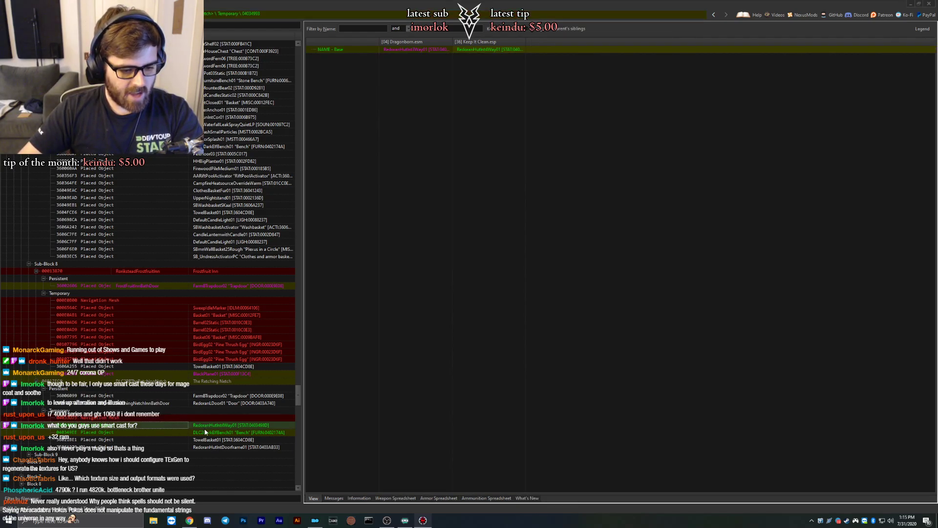
key(Up)
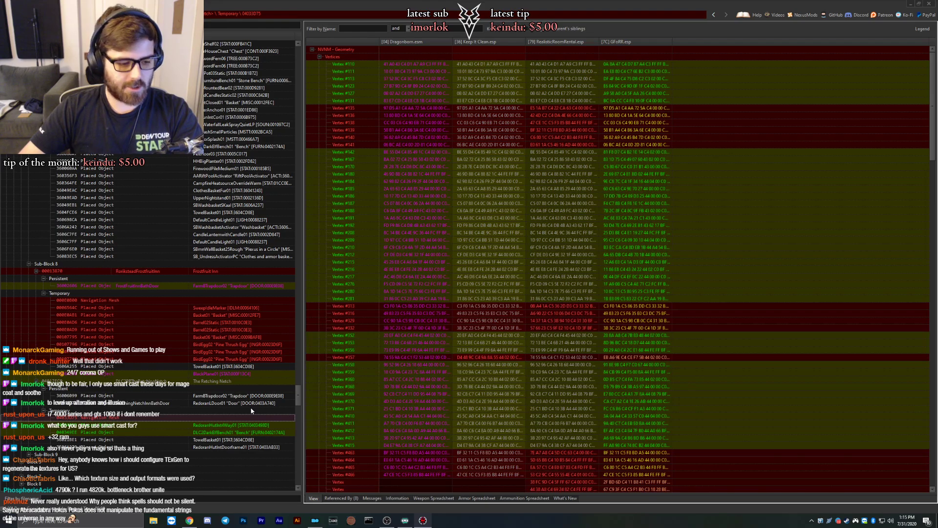
scroll(117, 397, down, 2)
click(201, 307)
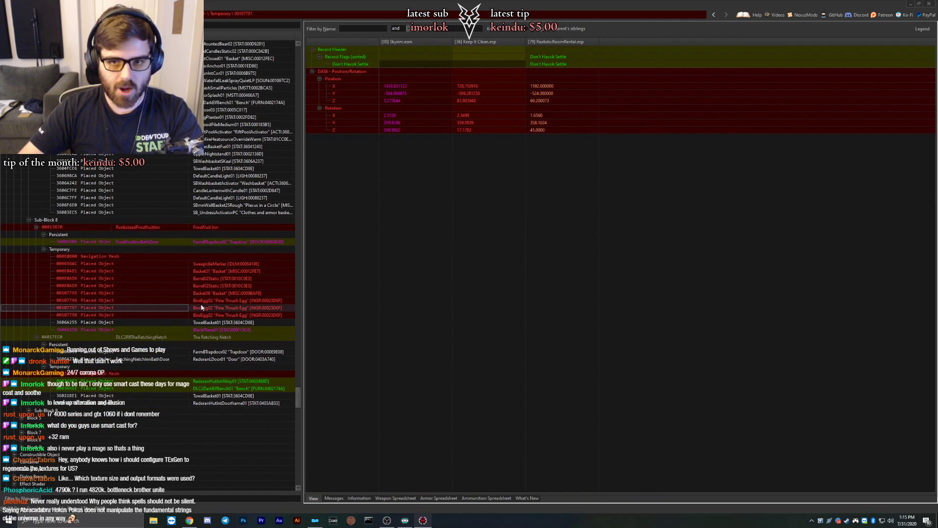
click(202, 321)
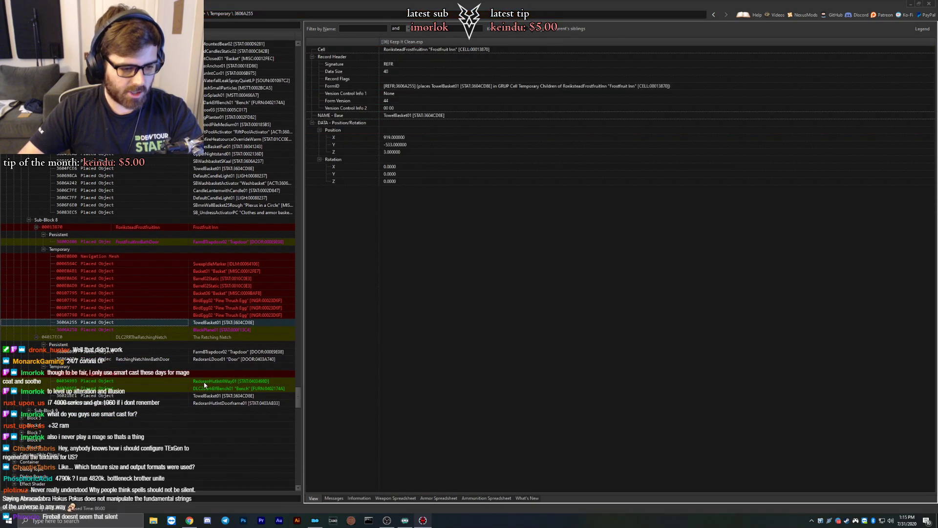
click(207, 382)
Expand the Silver-Blood Inn cell in Sub-Block 9, inspect its bath door record and list its temporary records.
scroll(117, 342, down, 3)
click(29, 344)
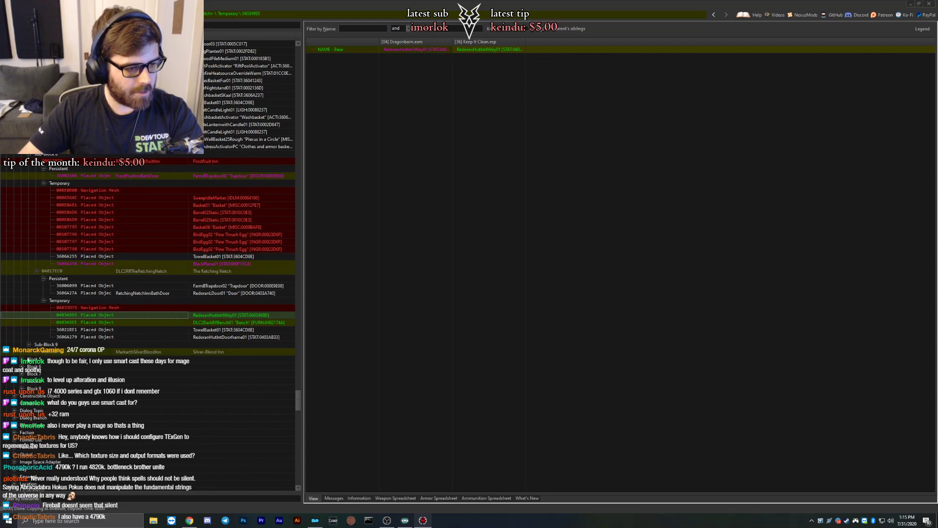
click(36, 352)
click(44, 359)
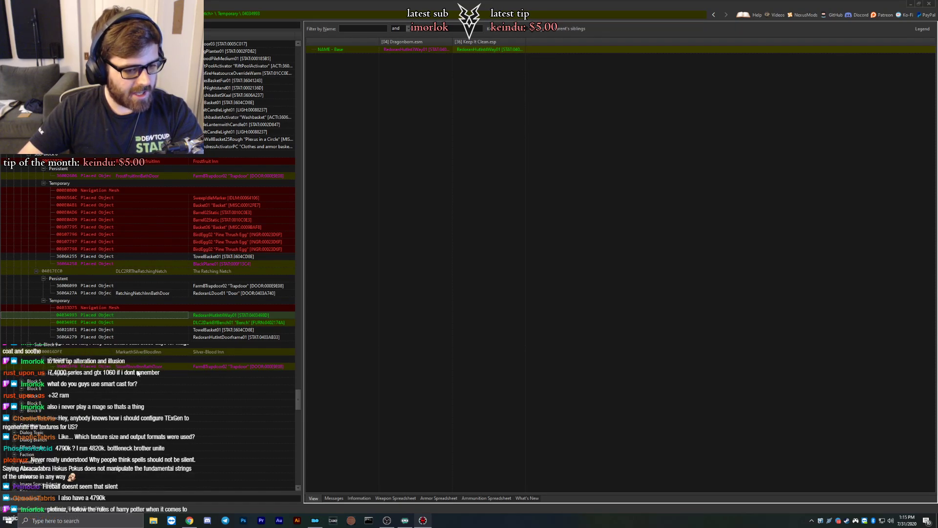
click(137, 368)
click(44, 374)
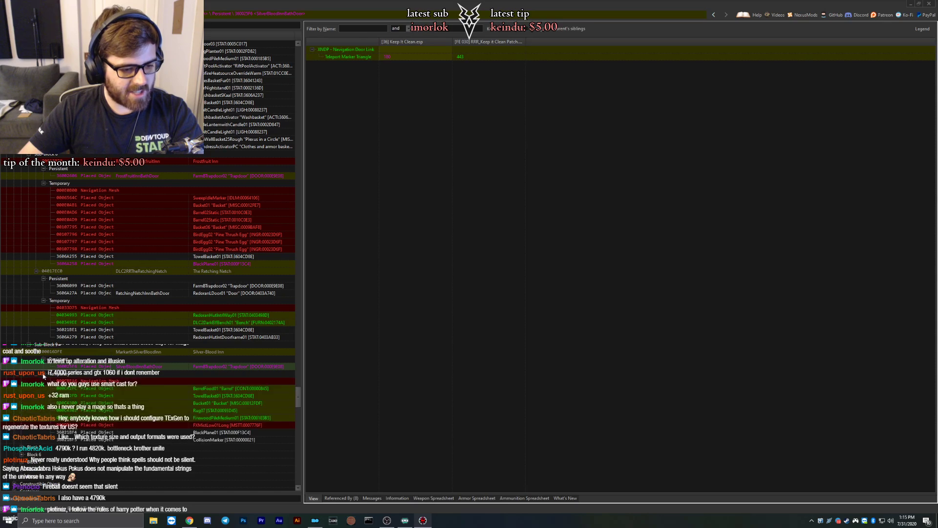
Compare the Silver-Blood Inn's navigation mesh geometry across the plugins that edit it.
click(218, 381)
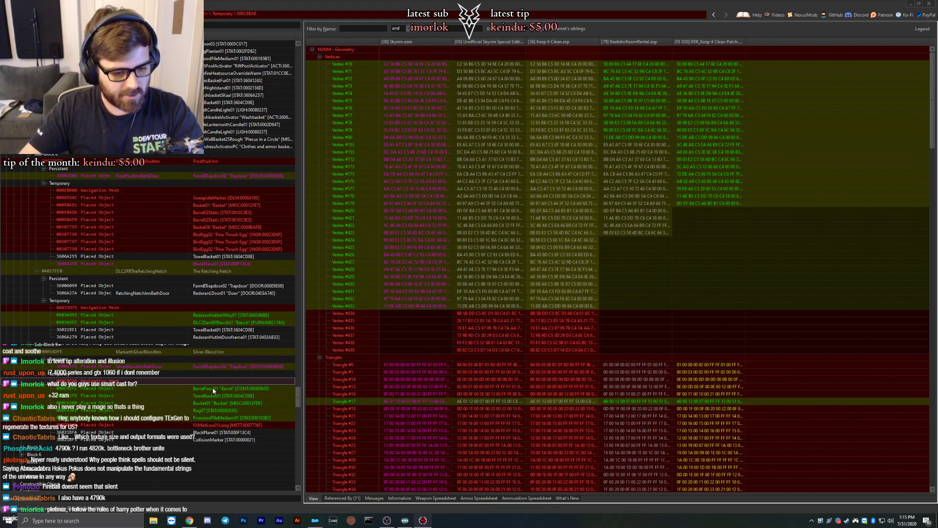
click(213, 388)
click(202, 381)
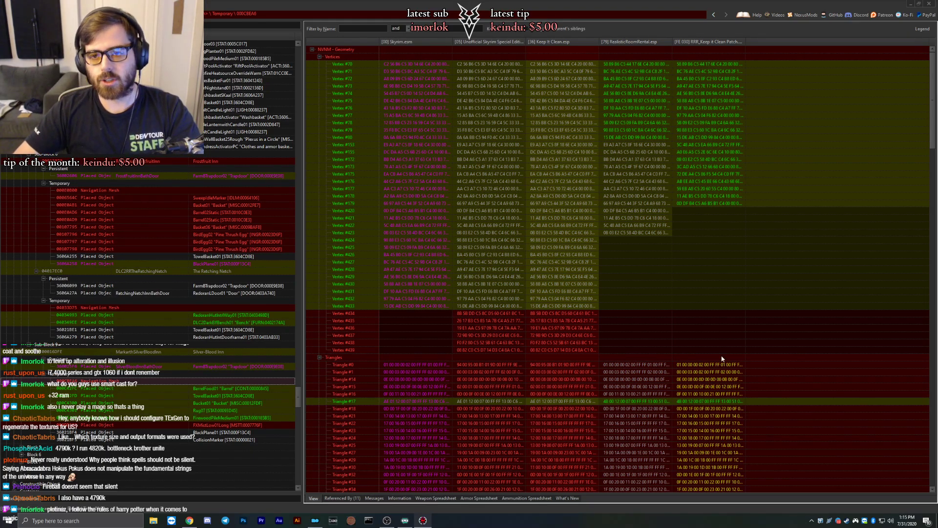
click(698, 268)
Copy The Retching Netch's navigation mesh as an override into UltSky.esp and add the bath door triangle from Keep It Clean.esp.
click(127, 307)
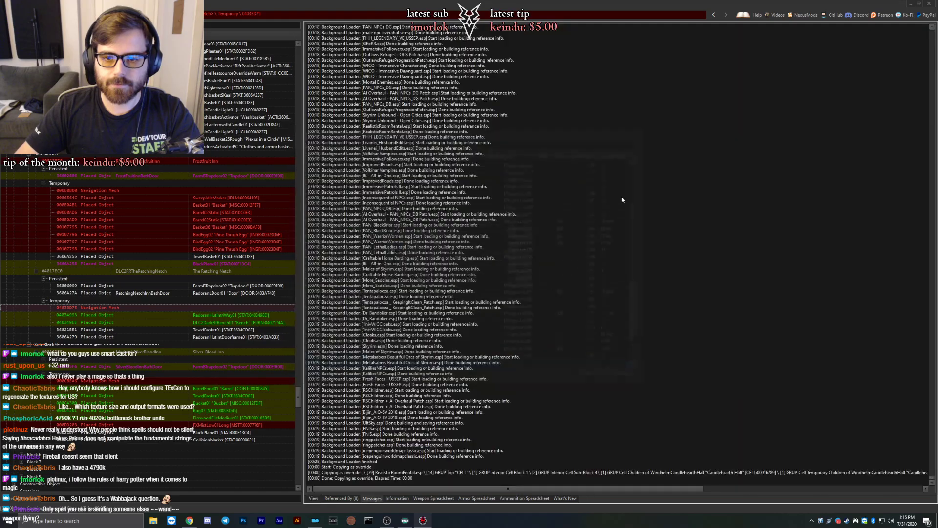
click(453, 278)
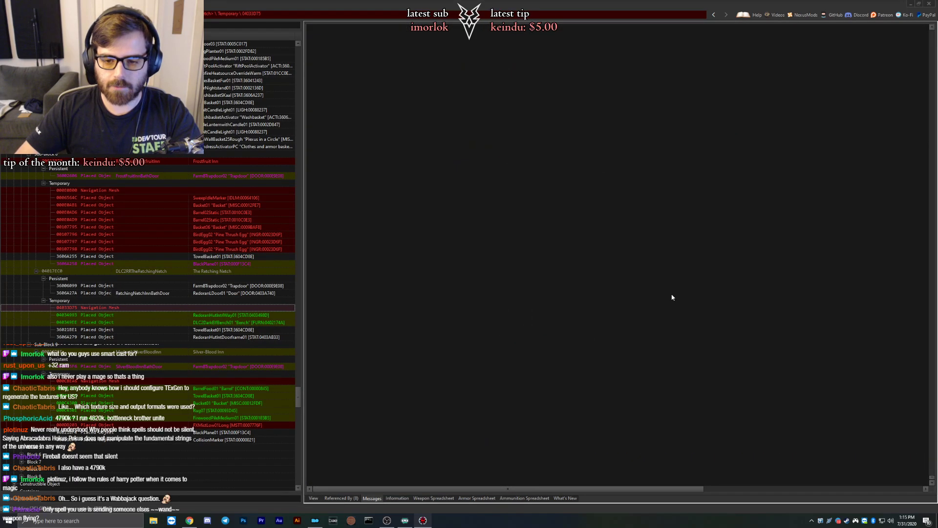
scroll(635, 353, down, 20)
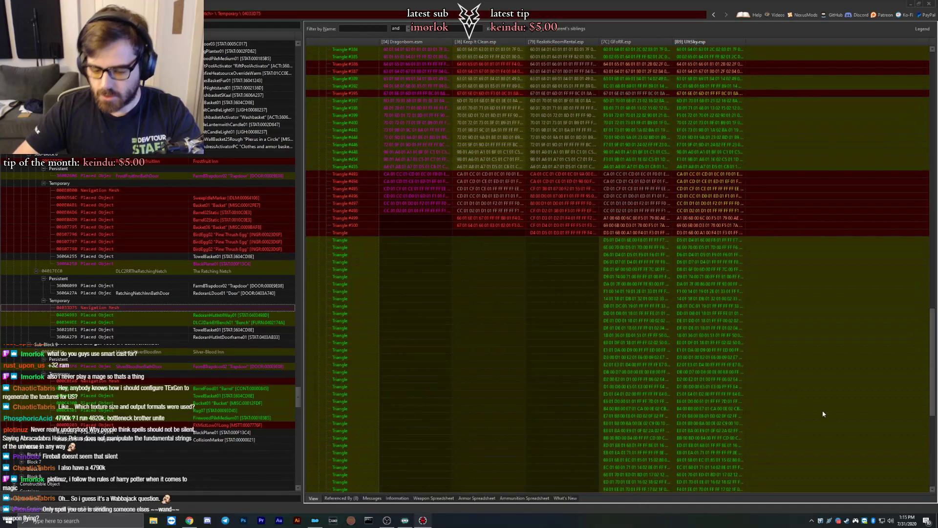
scroll(823, 414, down, 13)
drag(470, 460, 691, 458)
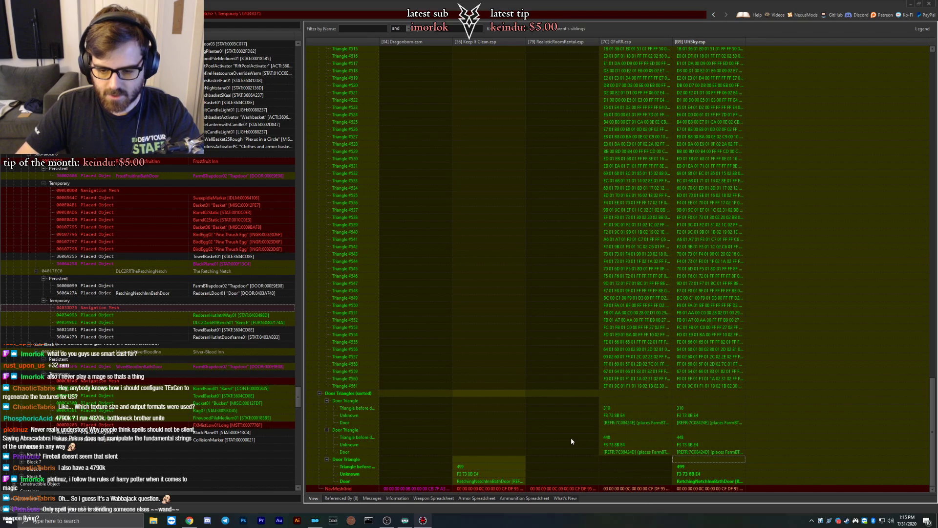
Examine The Retching Netch's hallway record and the Silver-Blood Inn's navigation mesh and temporary placed objects for plugin conflicts.
click(92, 320)
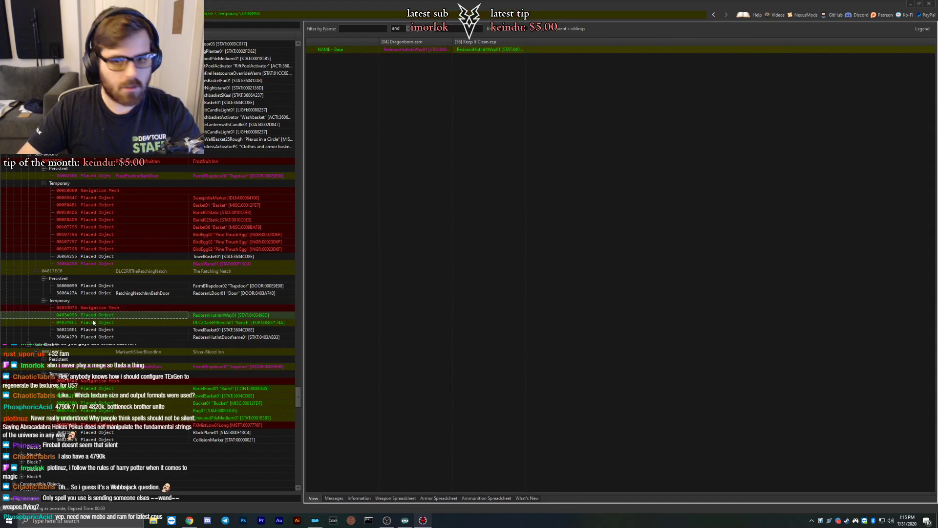
click(83, 380)
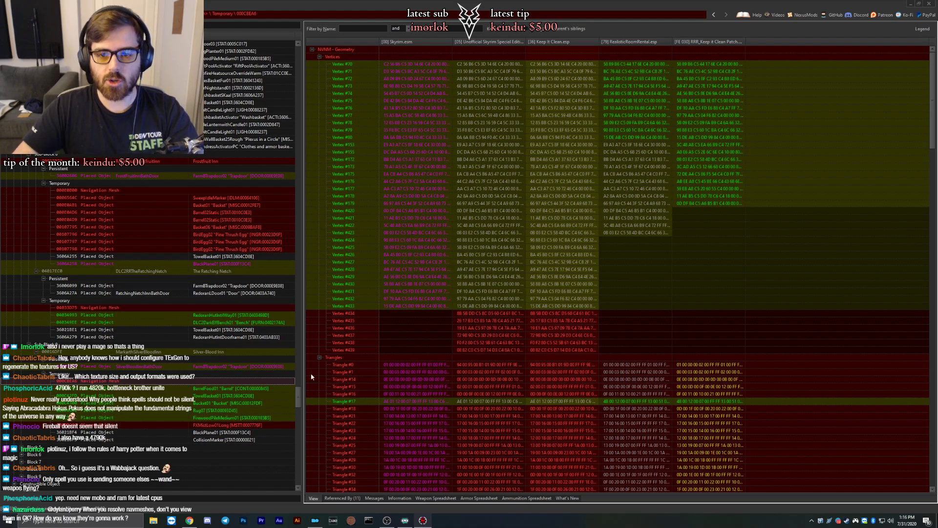
scroll(118, 324, down, 3)
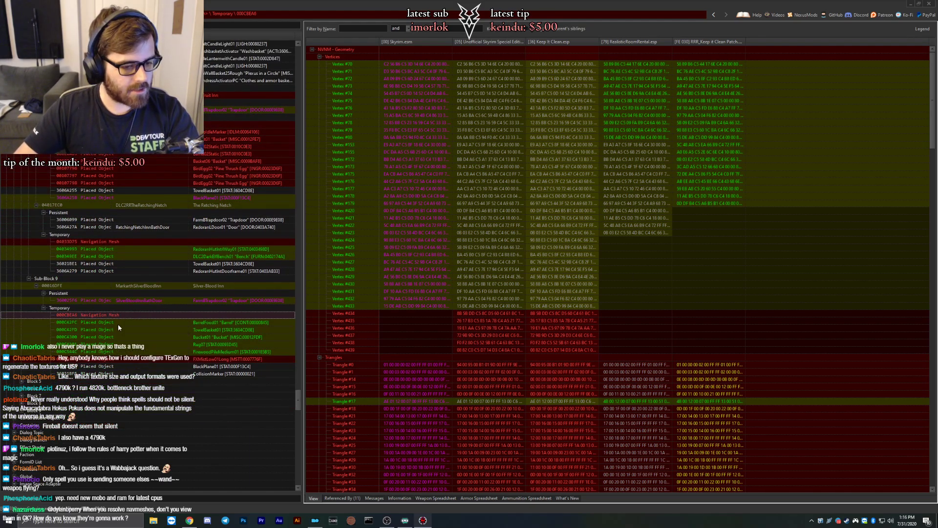
key(Down)
key(Down)
key(Down)
key(Down)
key(Down)
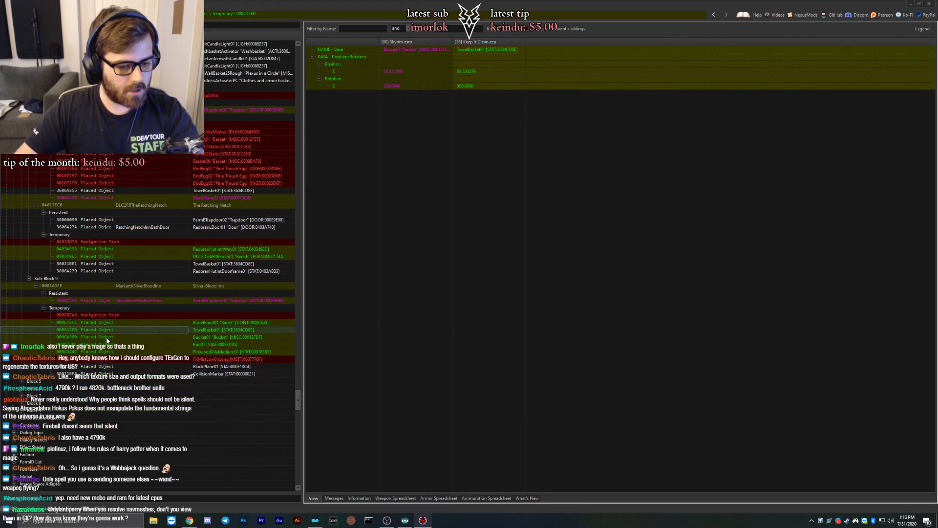
key(Down)
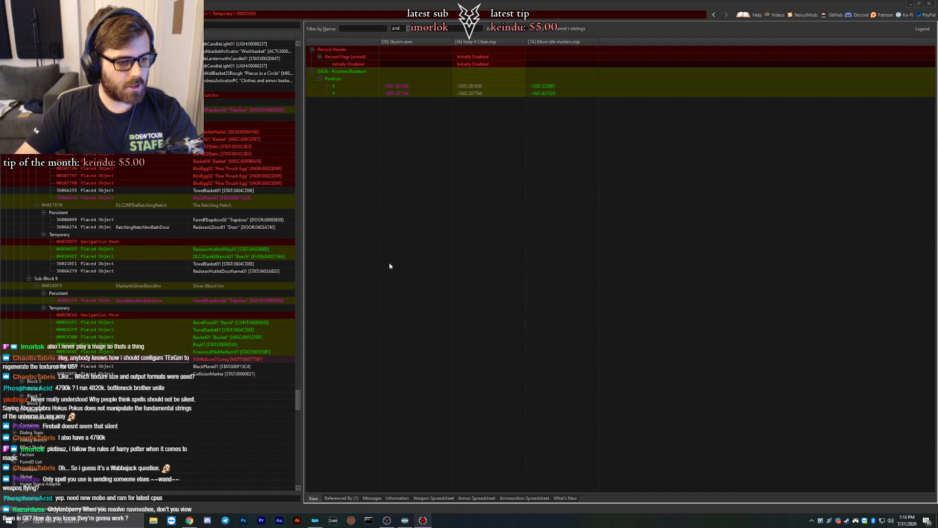
click(132, 352)
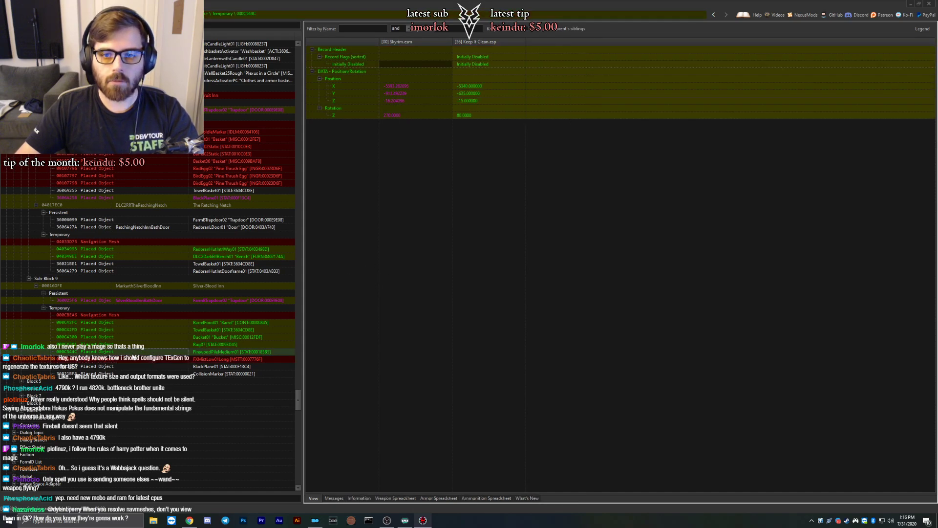
Copy the Silver-Blood Inn's FXMistLow01Long placed object as an override into UltSky.esp.
click(129, 361)
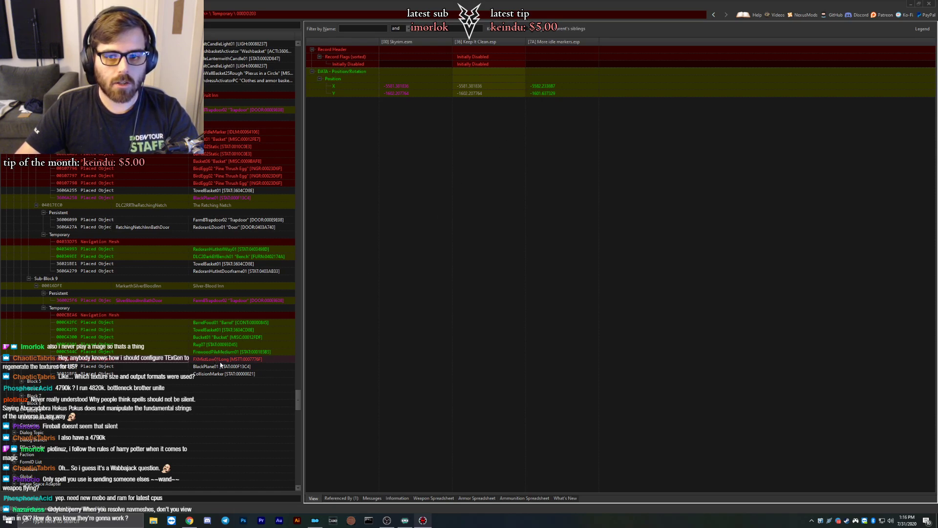
right_click(573, 139)
click(601, 178)
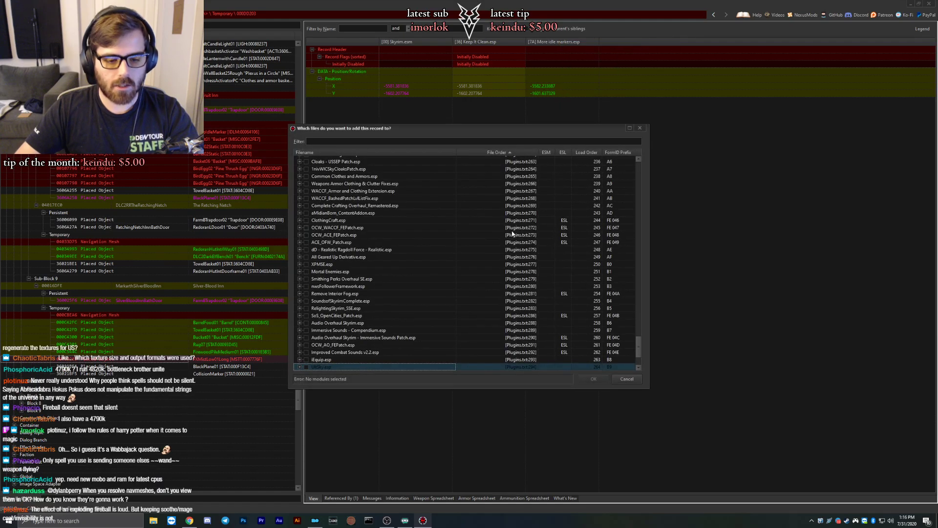
double_click(502, 224)
click(483, 50)
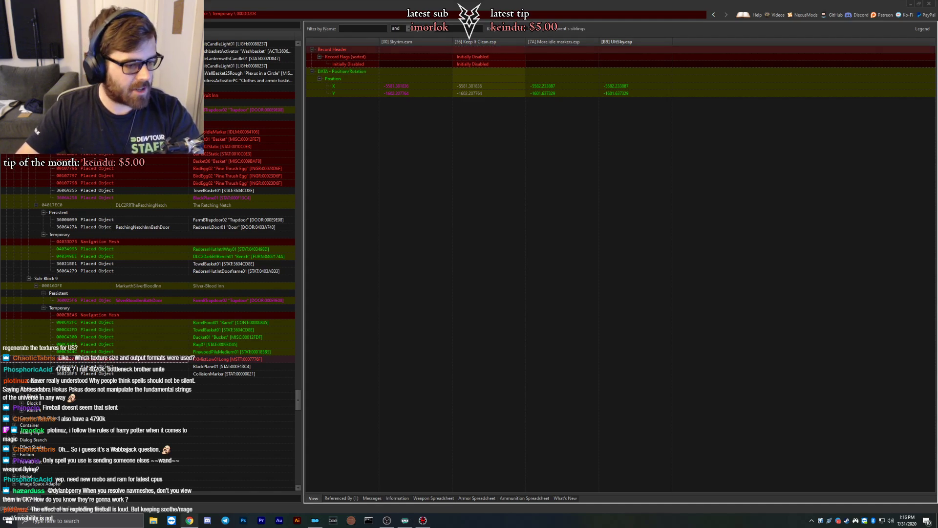
Inspect the Silver-Blood Inn's remaining temporary records, BlackPlane01 and CollisionMarker, for plugin conflicts.
click(199, 354)
click(199, 358)
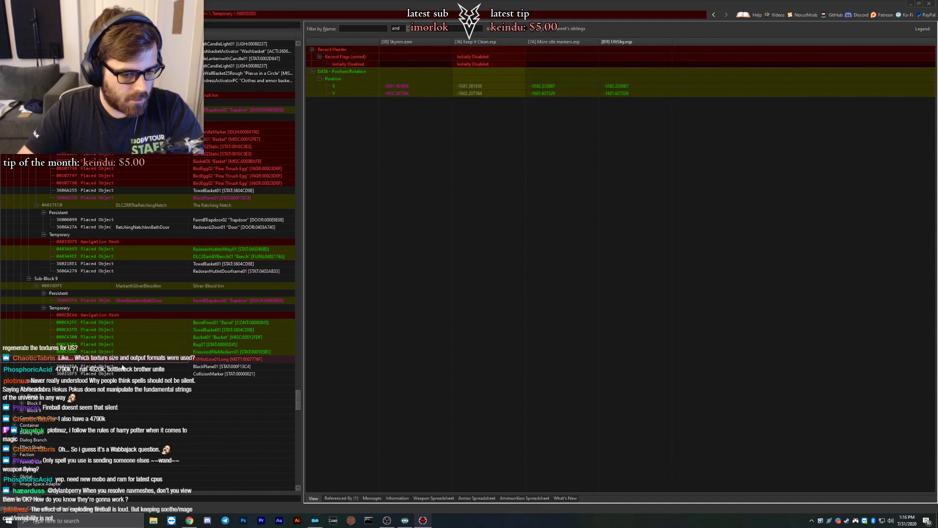
scroll(200, 351, down, 2)
click(194, 322)
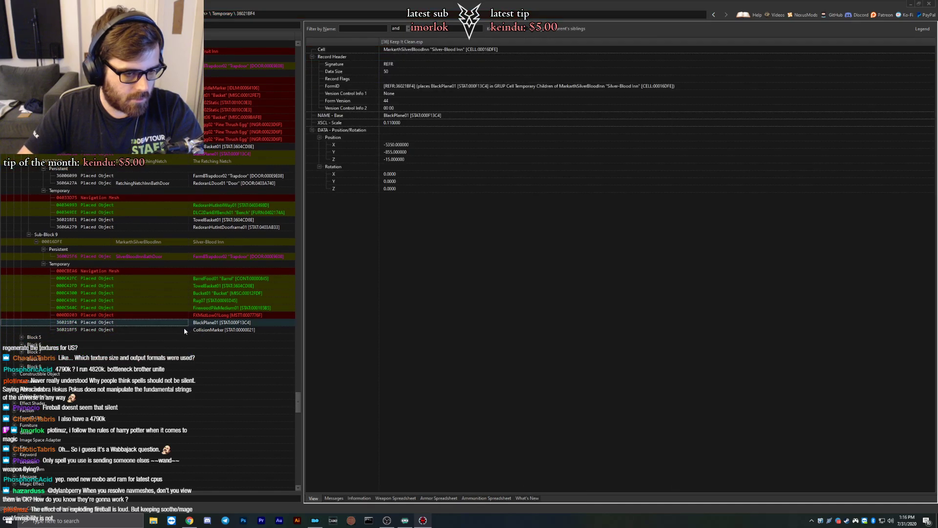
click(149, 330)
Expand the aaaBathNewGnisis Bathing Room cell in Block 5, Sub-Block 0, inspect its persistent objects and list its temporary records.
scroll(71, 331, down, 2)
click(22, 292)
click(29, 300)
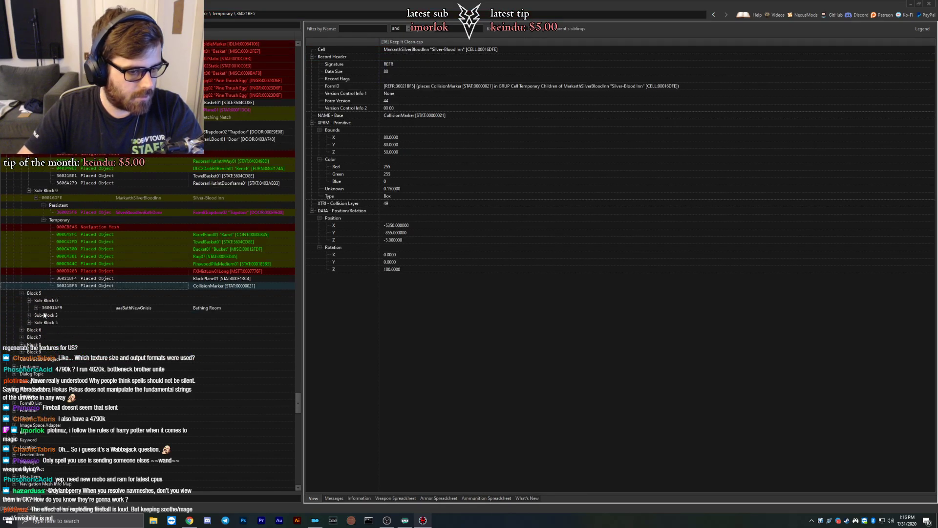
click(36, 307)
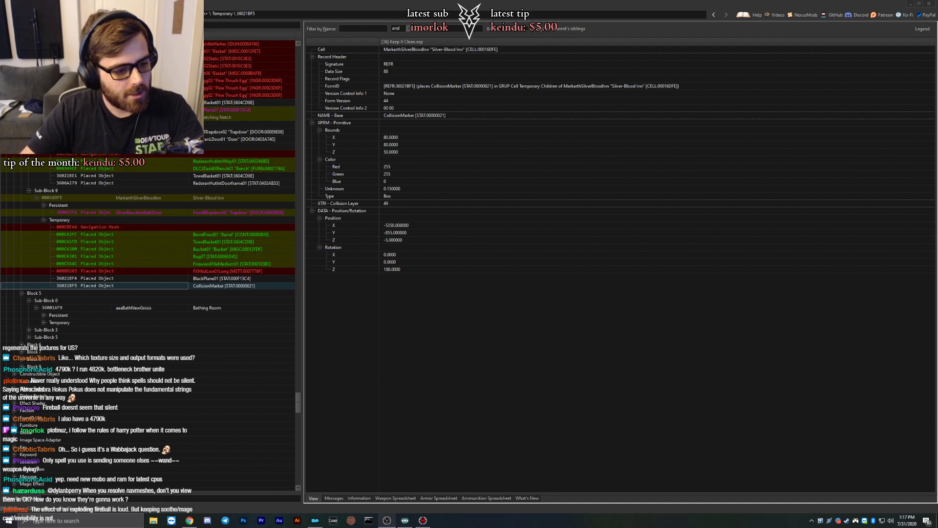
click(43, 315)
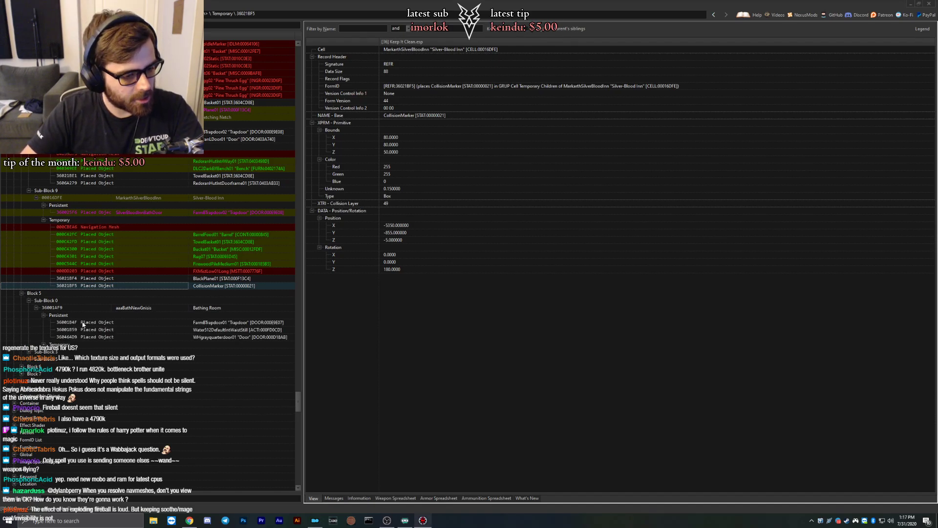
click(83, 324)
click(86, 330)
click(87, 335)
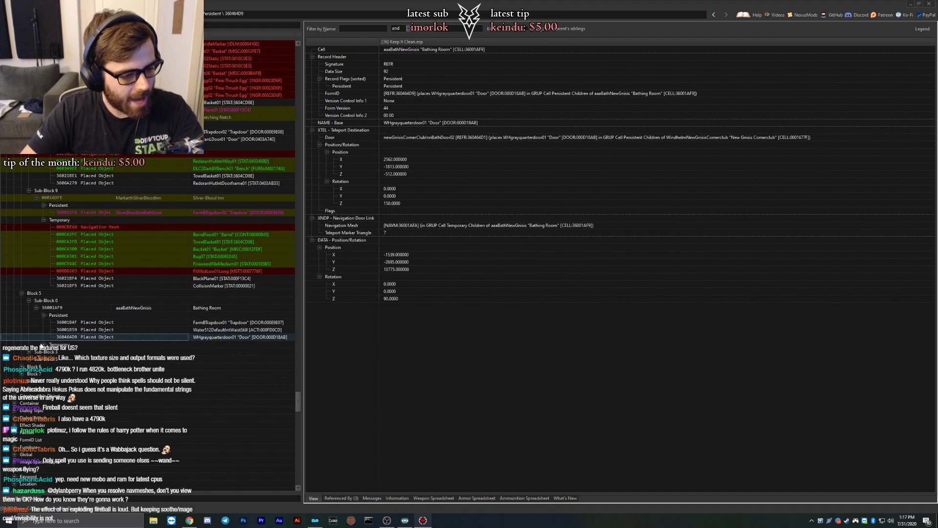
click(43, 345)
scroll(110, 358, down, 6)
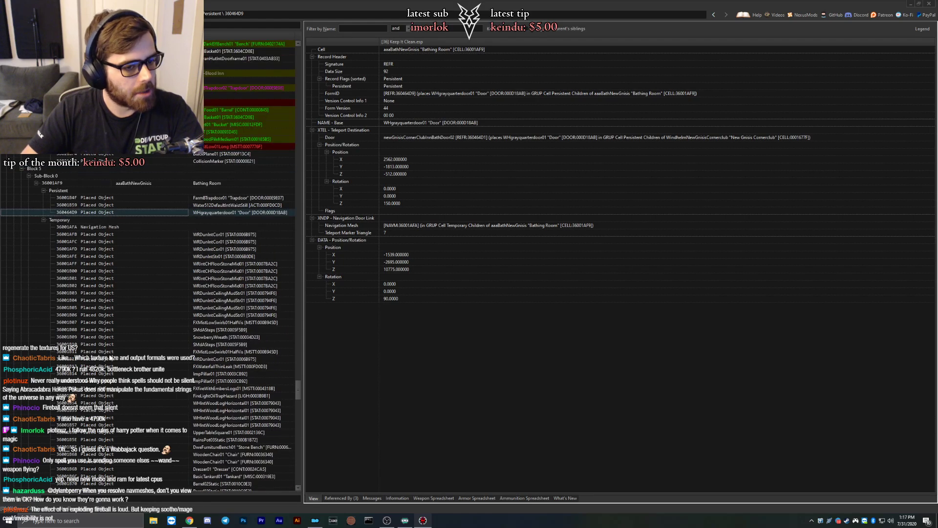
Forward Keep It Clean.esp's Initially Disabled flag to the Silver-Blood Inn's FXMistLow01Long override in UltSky.esp, and view the inn's navigation mesh.
click(212, 146)
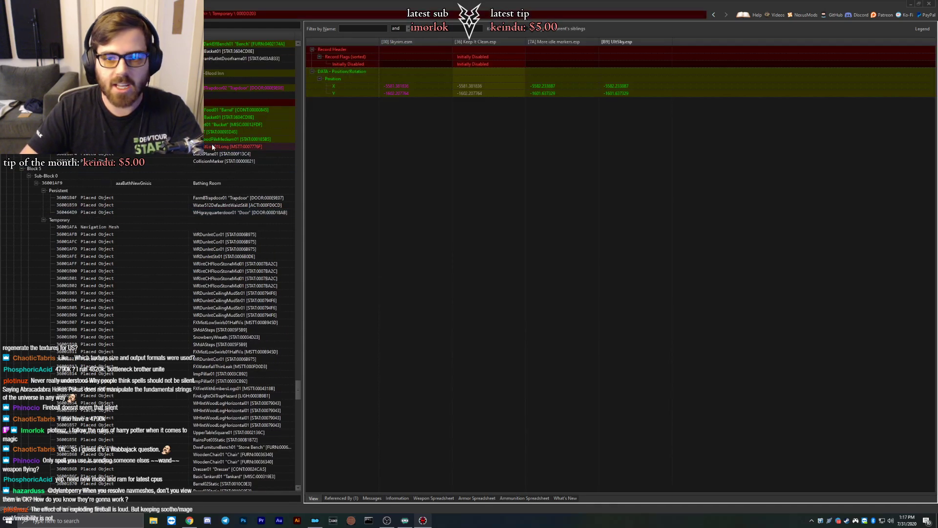
drag(486, 57, 619, 57)
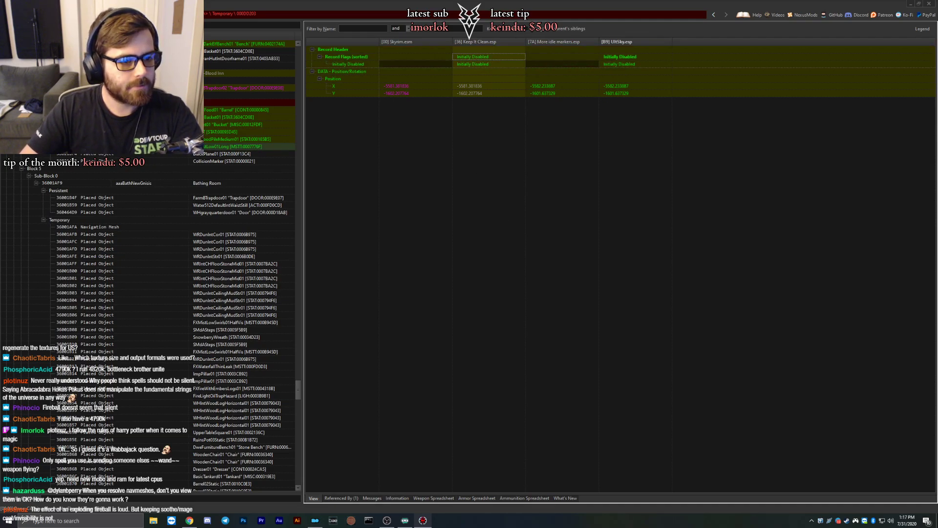
click(112, 102)
Expand Sub-Block 3 of Block 5 and compare the Braidwood Inn cell record with all plugin columns fitted in view.
scroll(110, 137, down, 3)
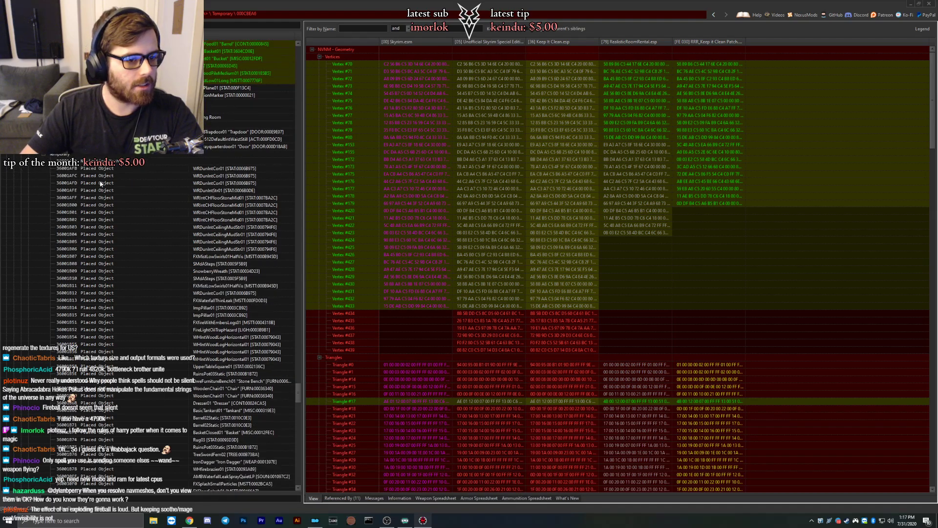
scroll(100, 183, down, 10)
click(29, 227)
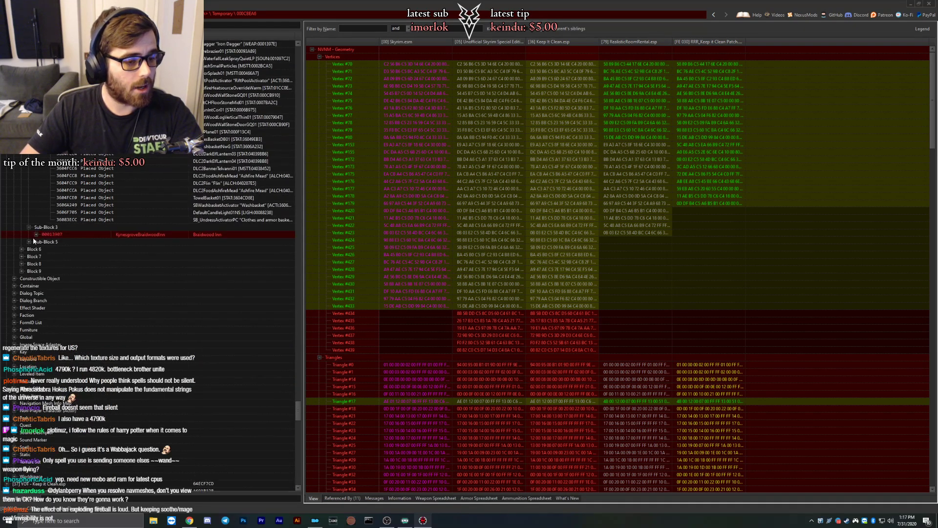
click(49, 234)
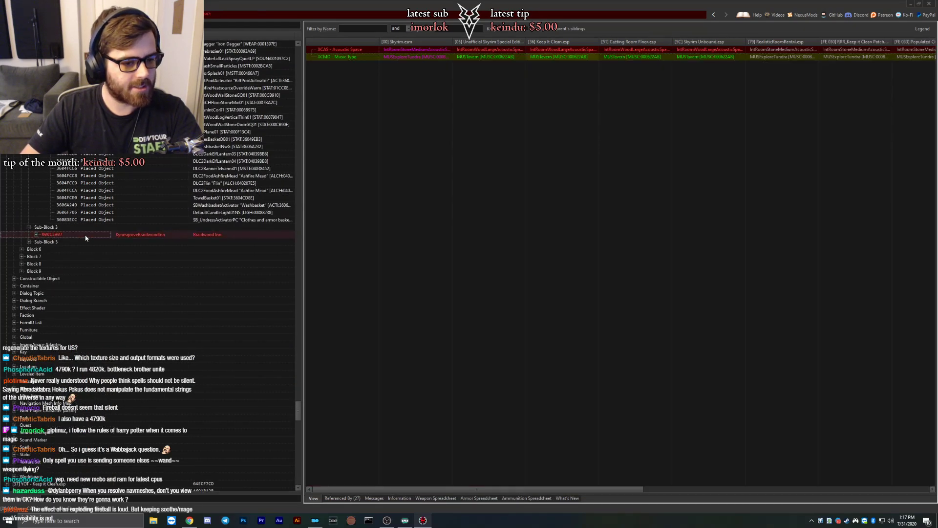
click(353, 41)
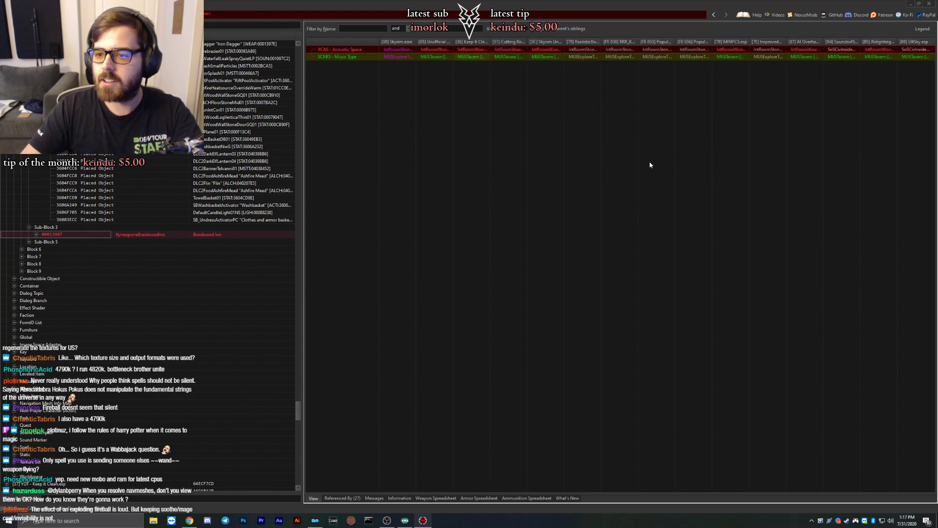
Expand the Braidwood Inn cell and compare its persistent bath door and its navigation mesh across plugins.
click(36, 234)
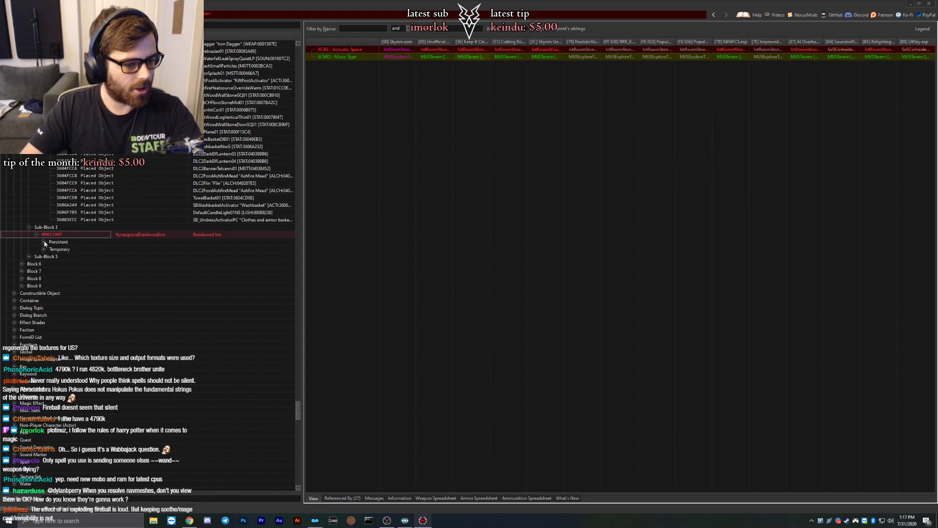
click(43, 241)
click(146, 249)
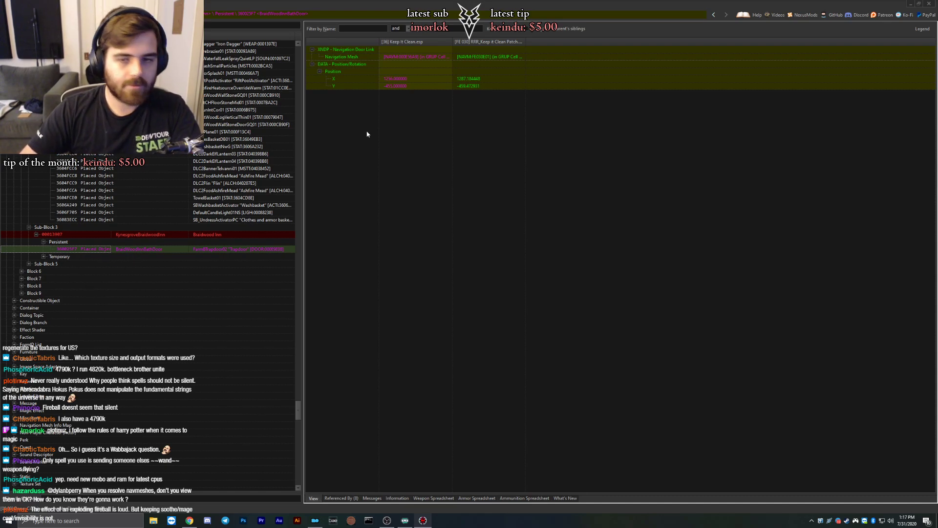
click(43, 256)
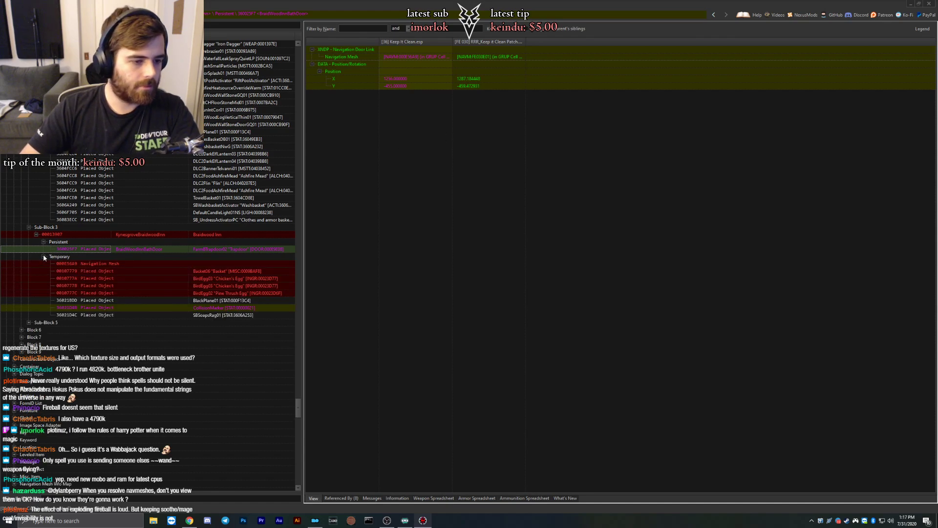
click(98, 265)
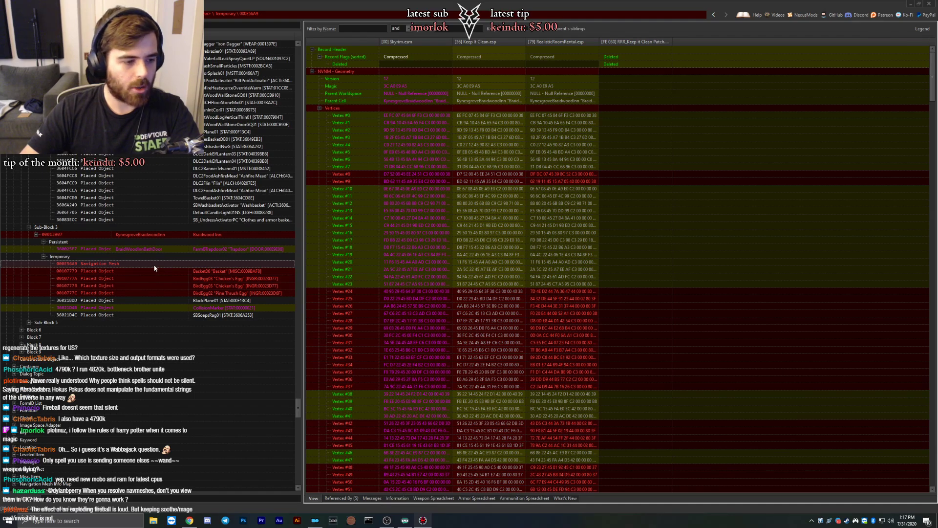
click(641, 146)
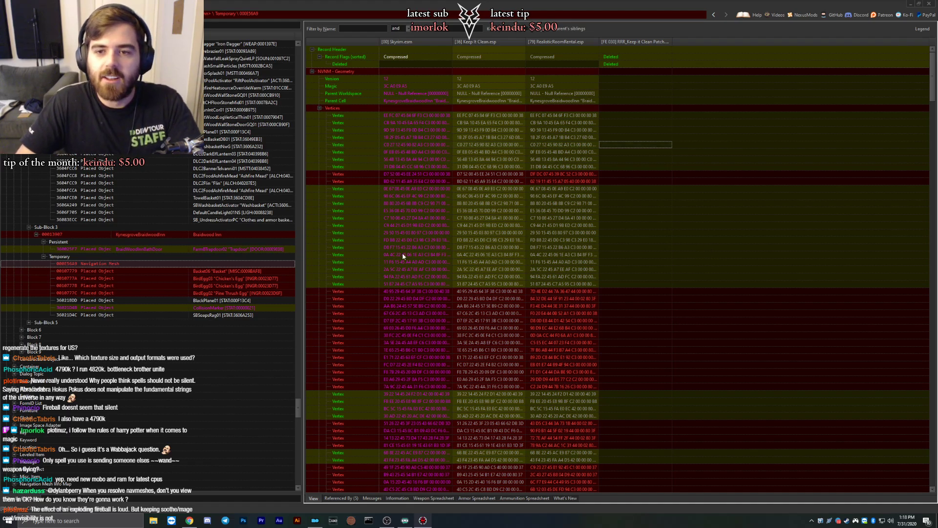
Go through the Braidwood Inn's temporary placed objects, from the basket and eggs to SBSoapsRag01, checking for conflicts.
click(91, 272)
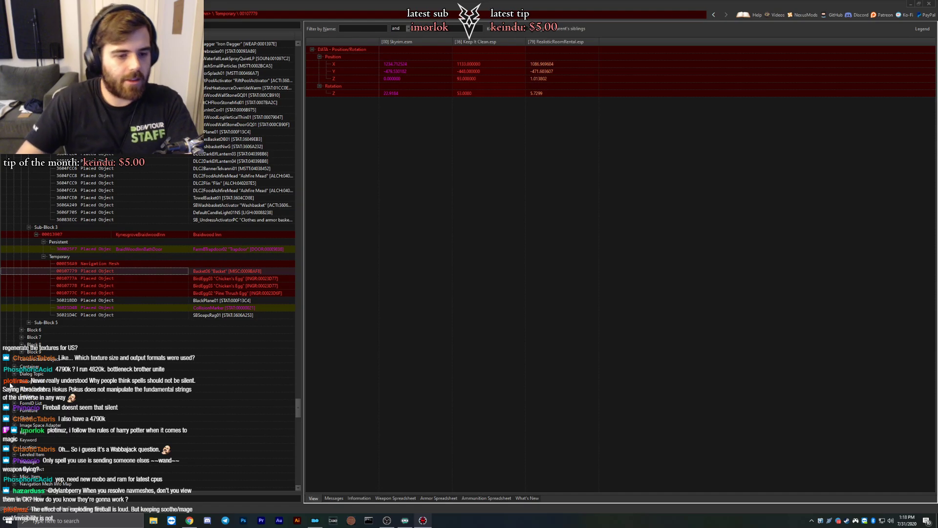
key(Down)
key(Down)
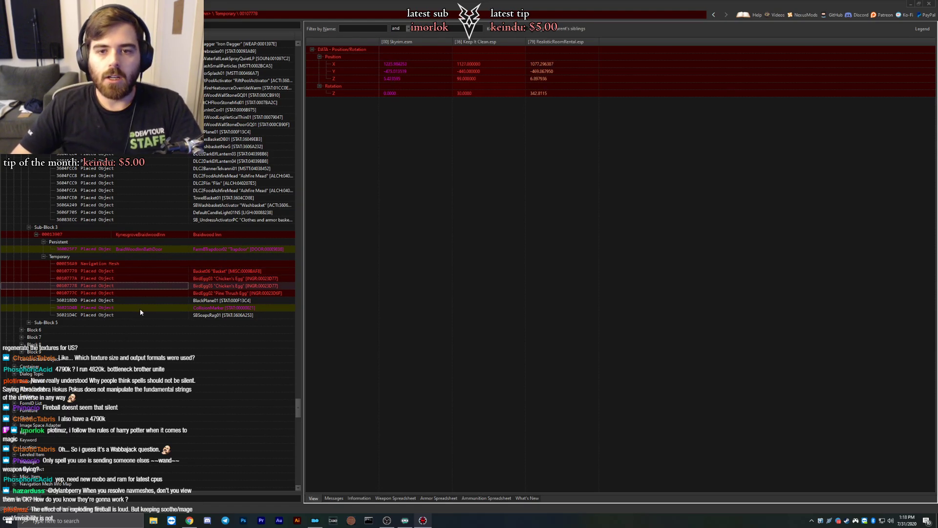
key(Down)
key(Down)
key(Down)
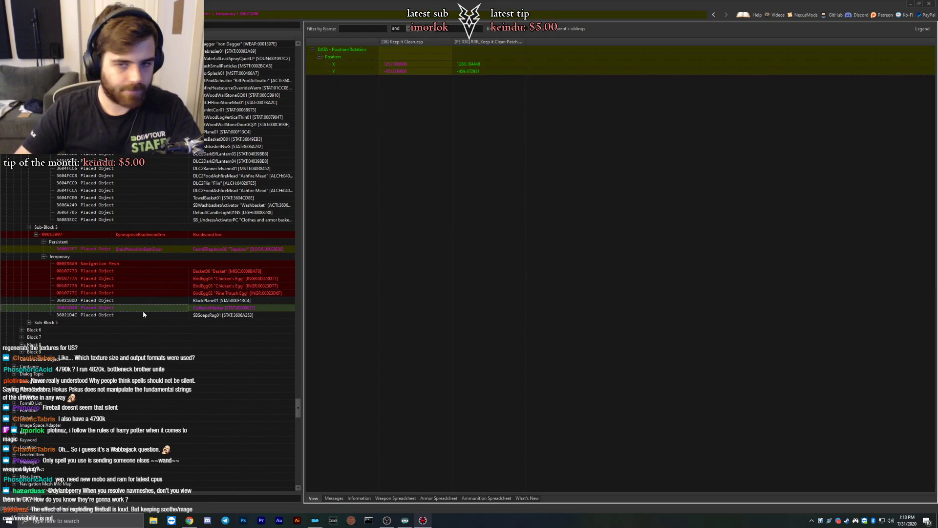
key(Down)
Expand the aaaBathFourShields Bathing Room cell in Sub-Block 5 and inspect its persistent trapdoor and water records.
click(29, 322)
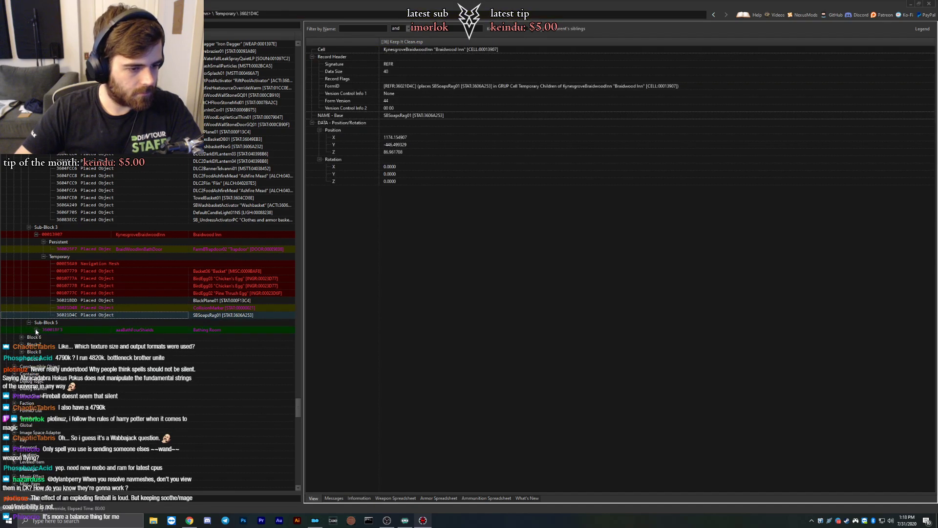
click(36, 330)
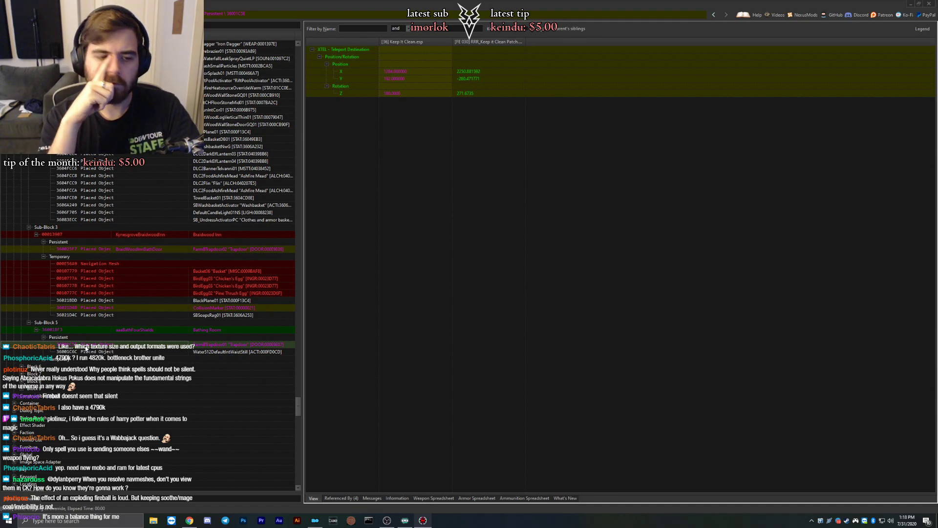
click(84, 351)
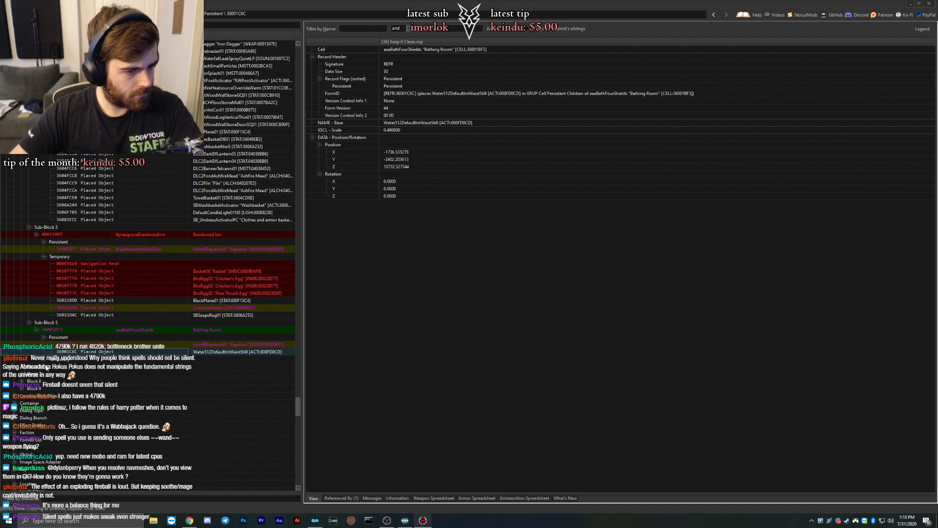
List the aaaBathFourShields Bathing Room's temporary records and look through its placed objects for conflicts with other plugins.
click(55, 360)
click(43, 360)
scroll(43, 362, up, 3)
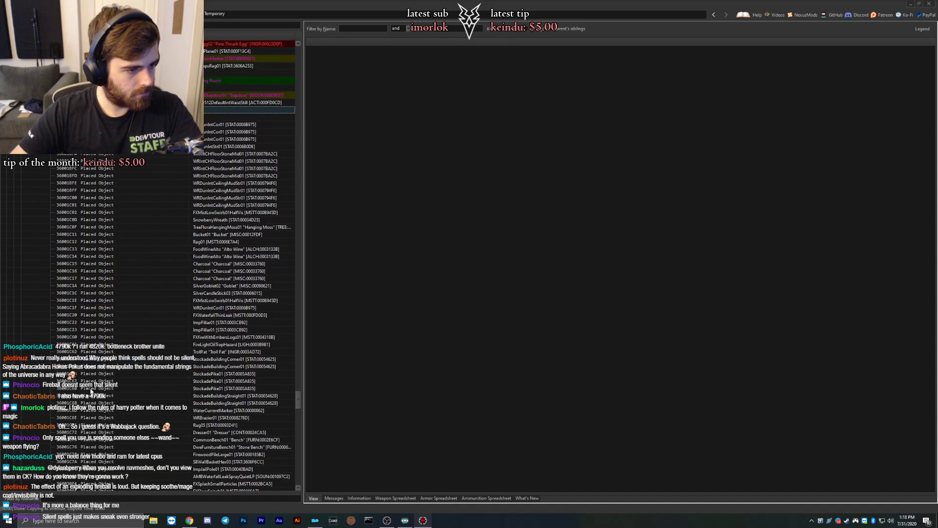
click(166, 125)
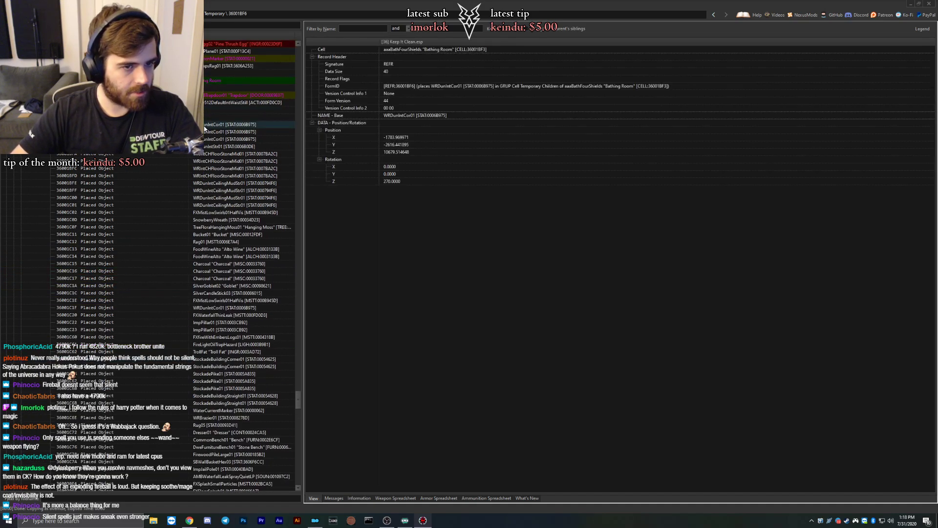
scroll(190, 215, down, 3)
scroll(194, 218, up, 4)
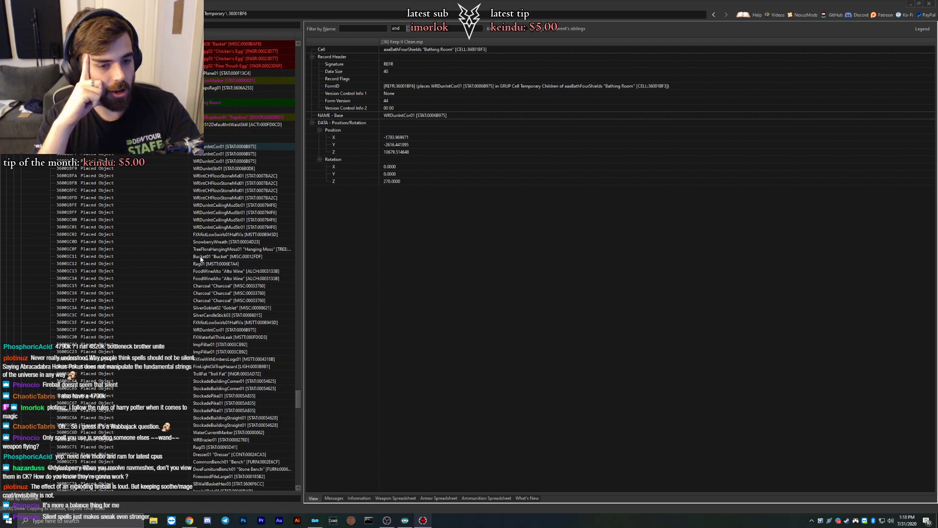
key(Down)
key(Down)
key(Down)
key(Down)
key(Down)
scroll(180, 271, down, 15)
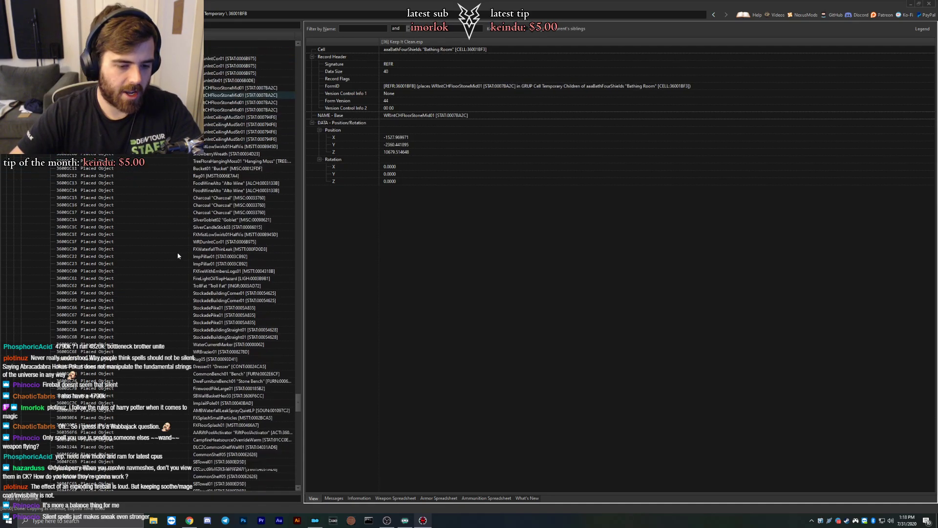
Expand The Bannered Mare cell in Block 6, Sub-Block 0, inspect its persistent bath door and open the first of its temporary records.
click(21, 315)
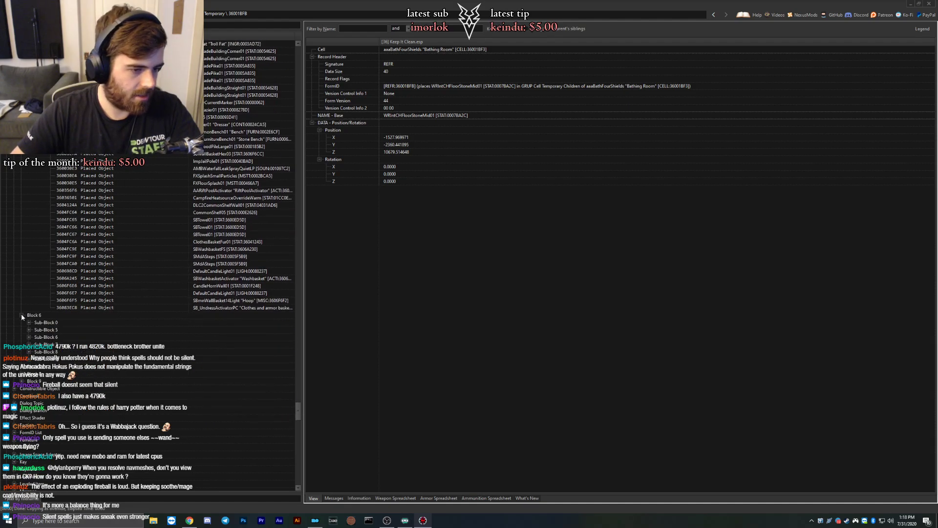
click(29, 322)
click(37, 329)
click(43, 337)
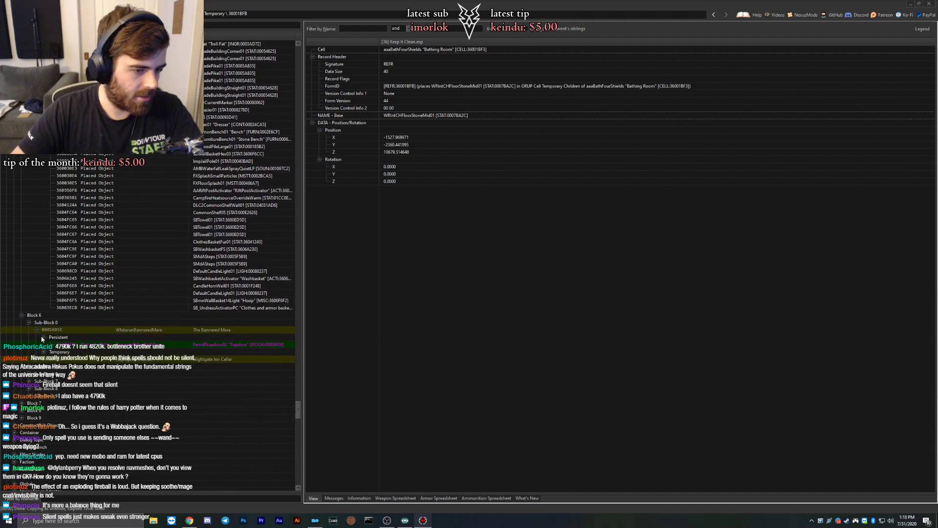
click(125, 342)
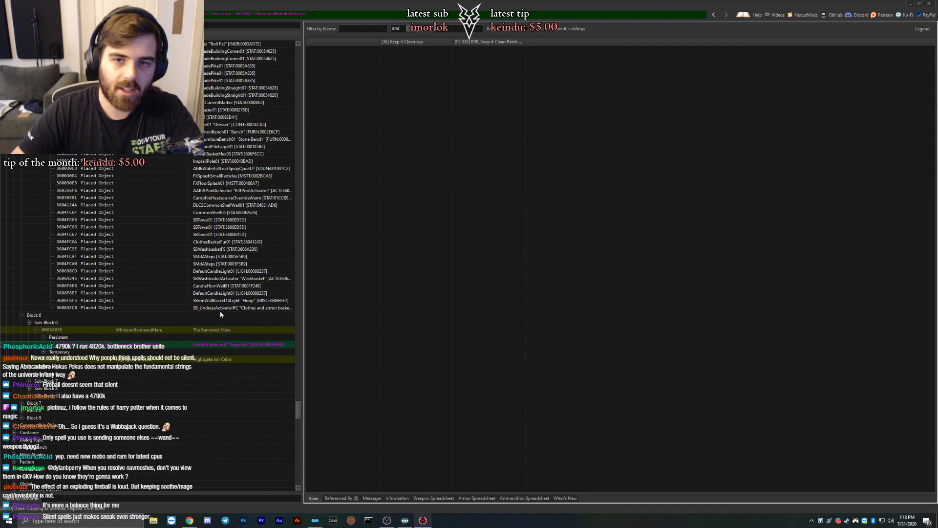
click(43, 352)
click(122, 359)
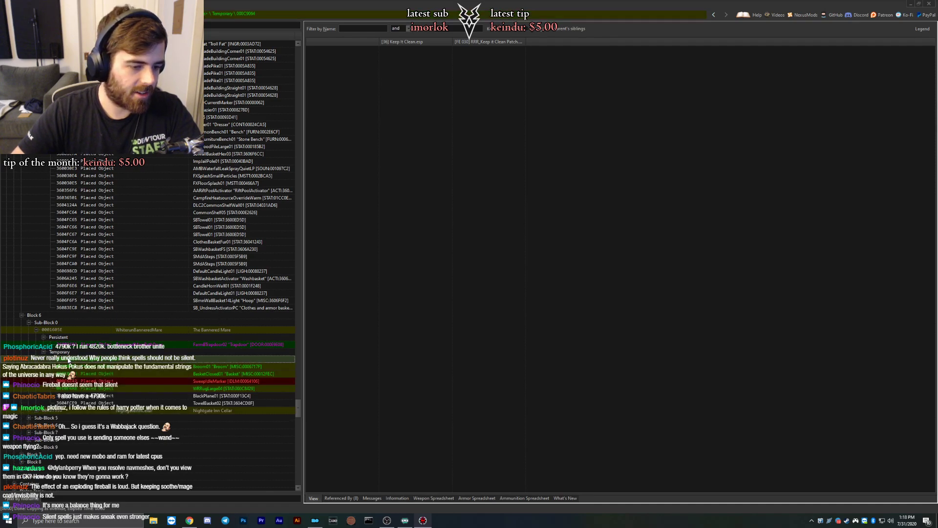
Inspect The Bannered Mare's bath door, navigation mesh, broom, basket and SweepIdleMarker records for conflicts between plugins.
click(135, 344)
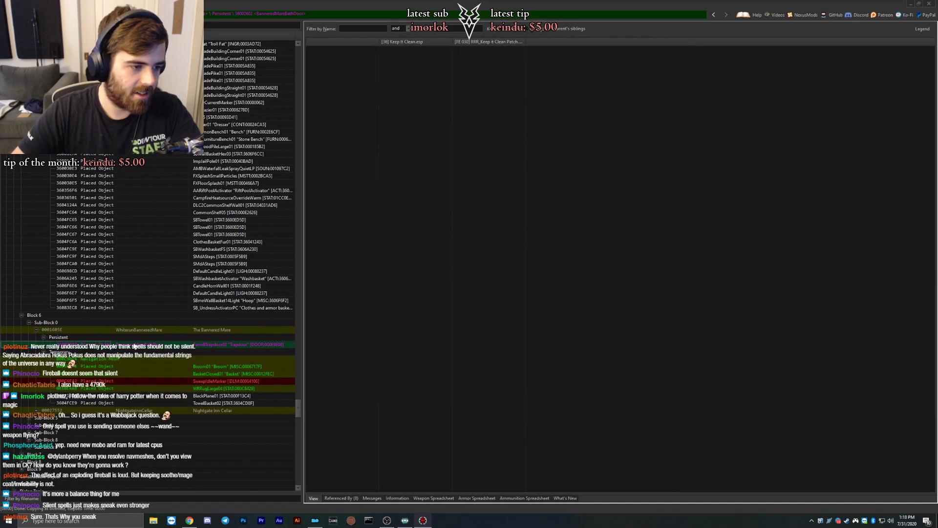
click(125, 359)
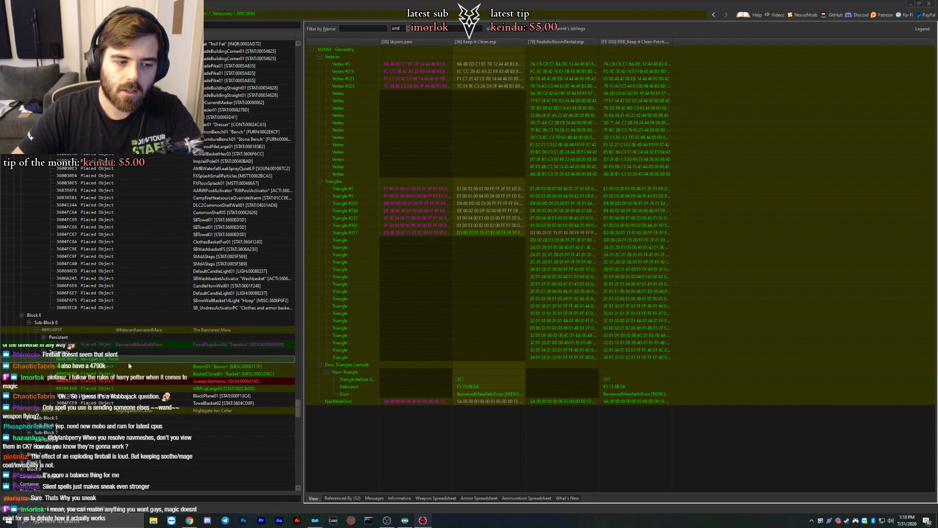
click(128, 366)
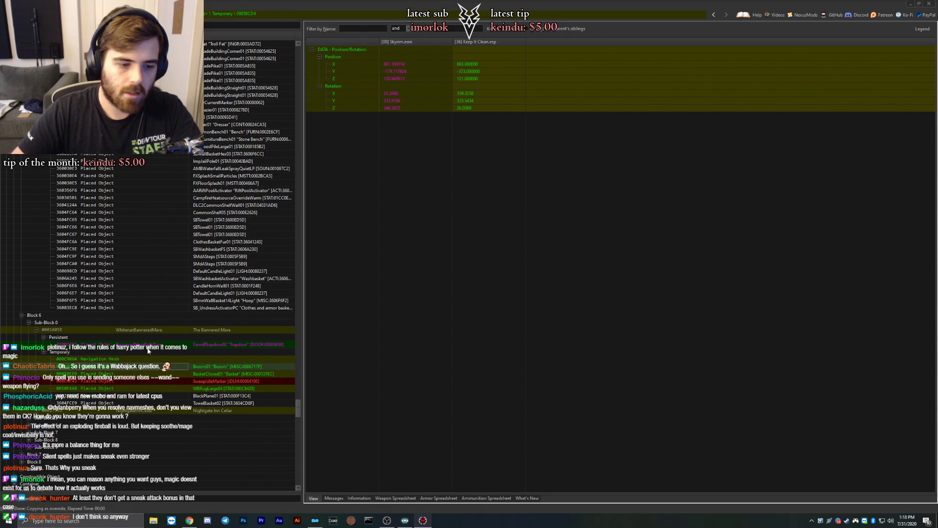
key(Down)
key(Down)
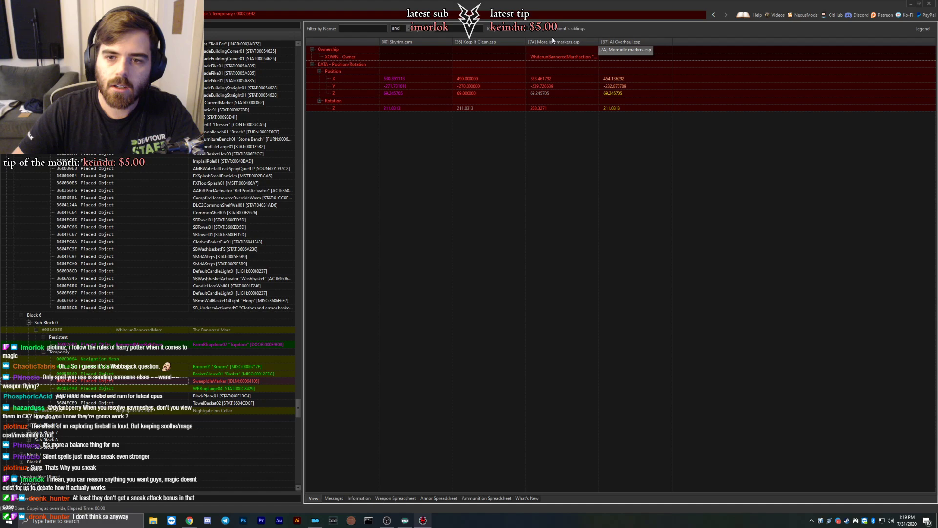
Copy AI Overhaul.esp's SweepIdleMarker record as an override into UltSky.esp and forward the owner from More idle markers.esp.
right_click(615, 43)
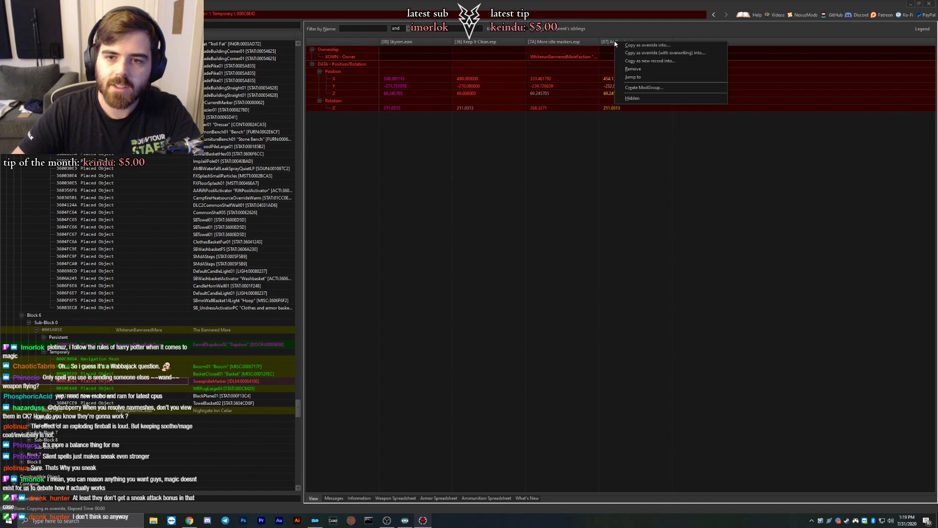
click(623, 46)
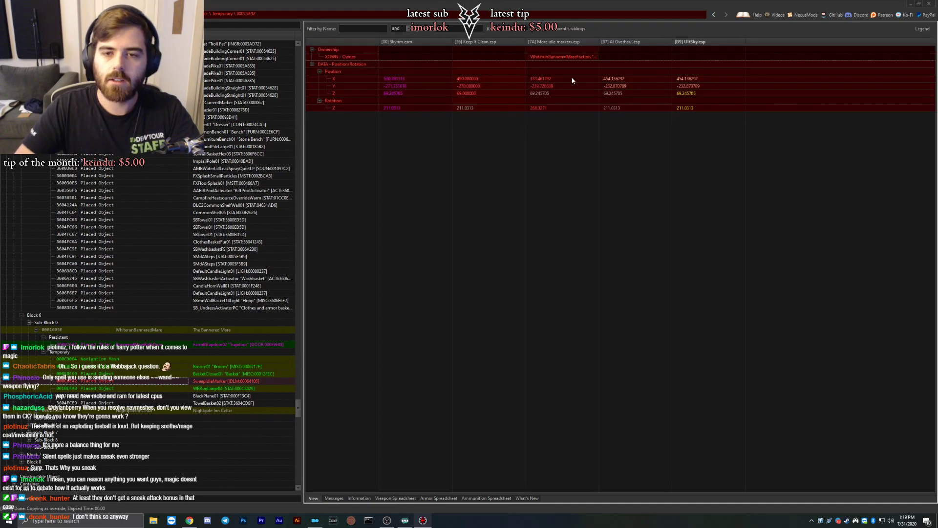
drag(716, 50, 716, 51)
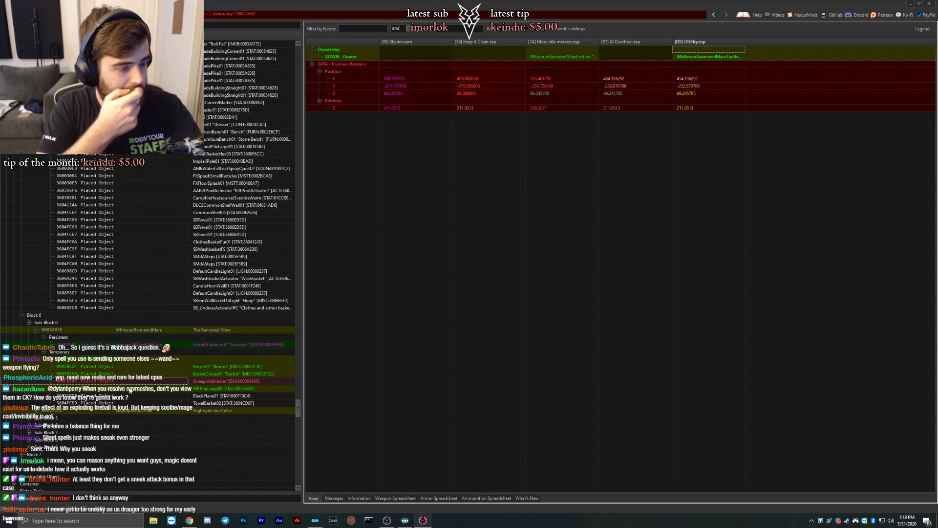
Check The Bannered Mare's temporary WRRugLarge04 and BasketClosed01 records for conflicting position changes.
click(148, 391)
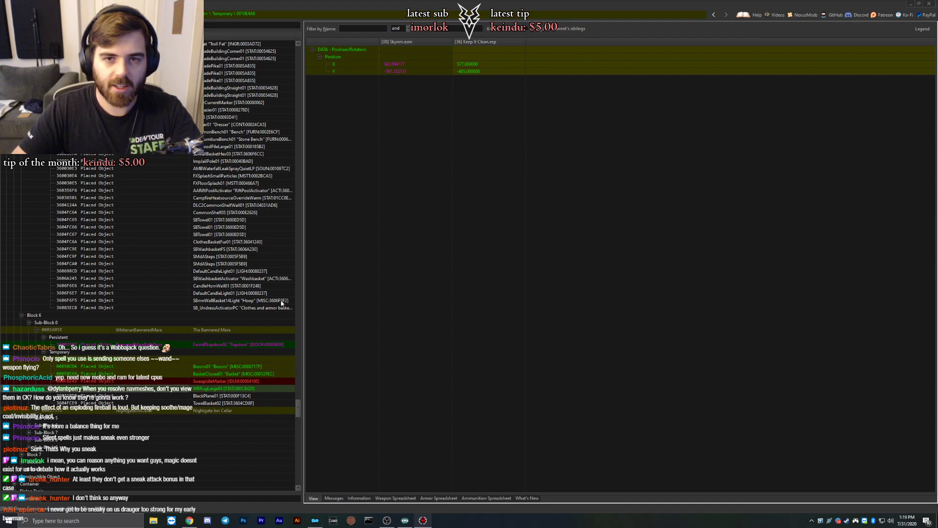
click(227, 378)
click(222, 374)
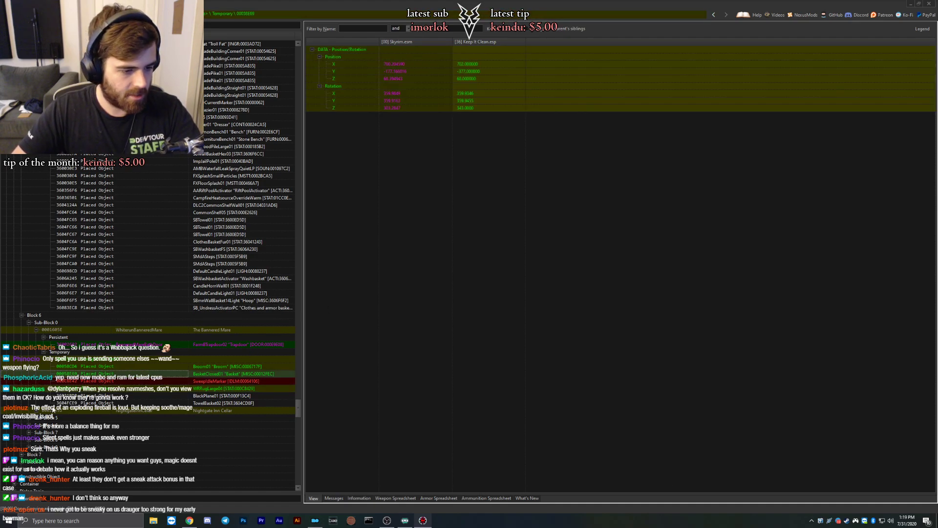
List the Nightgate Inn Cellar's temporary records and check its navigation mesh, brewery cask and cobwebs for conflicts.
scroll(46, 398, down, 3)
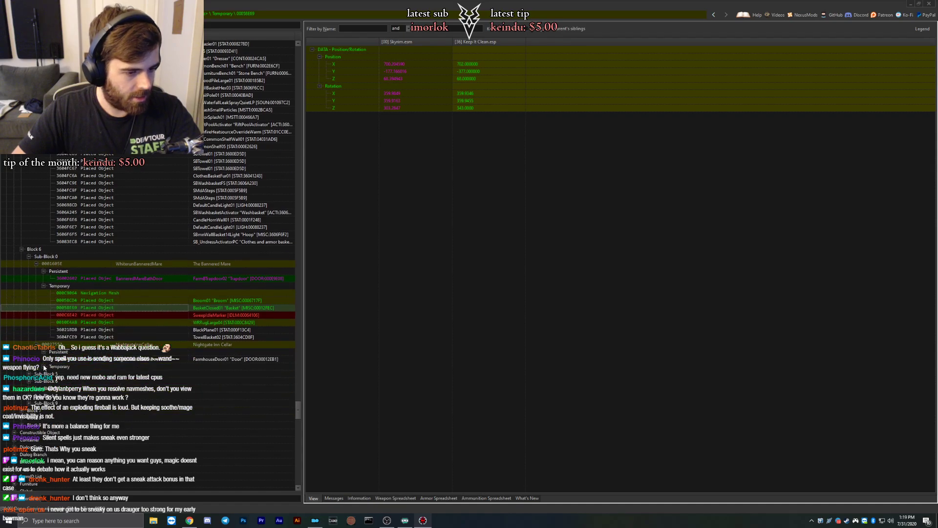
click(56, 374)
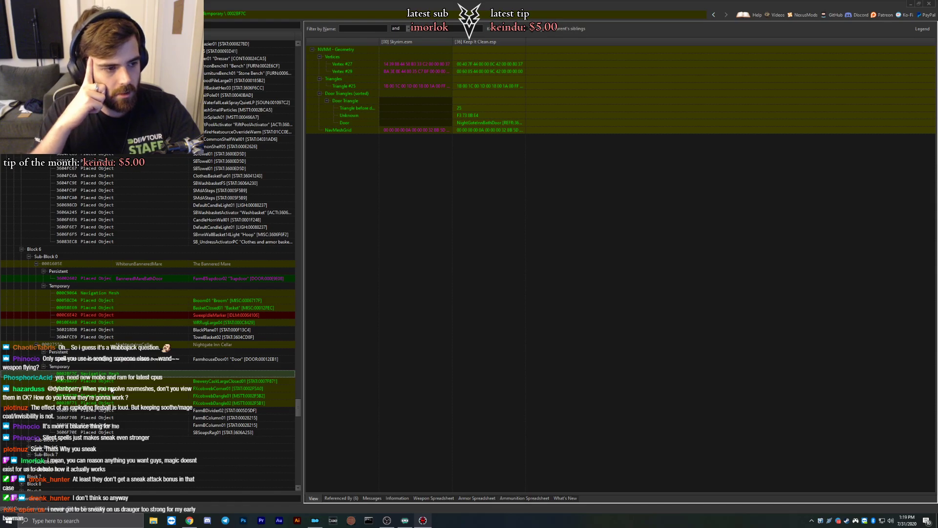
key(Down)
key(Down)
key(Down)
key(Down)
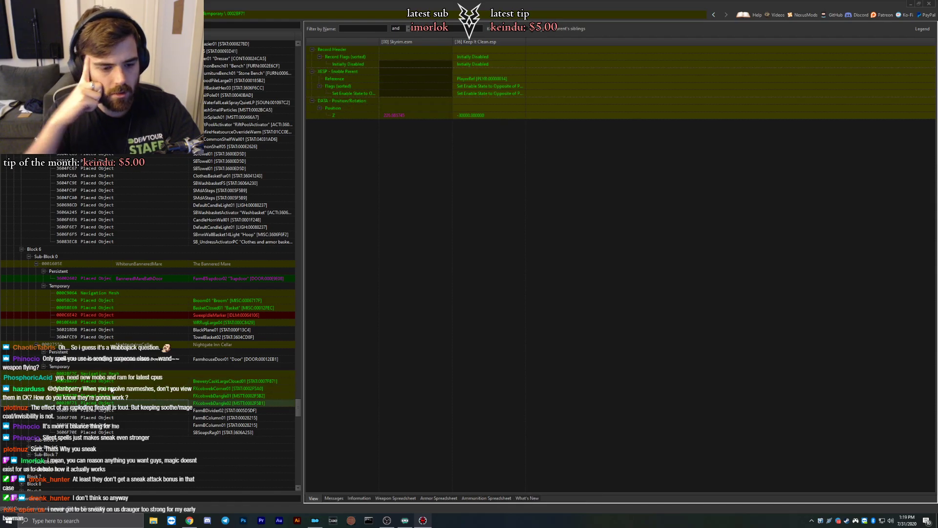
Expand the Dead Man's Drink cell in Sub-Block 5 and inspect its bath trapdoor, navigation mesh and towel basket records.
scroll(111, 390, down, 5)
click(28, 329)
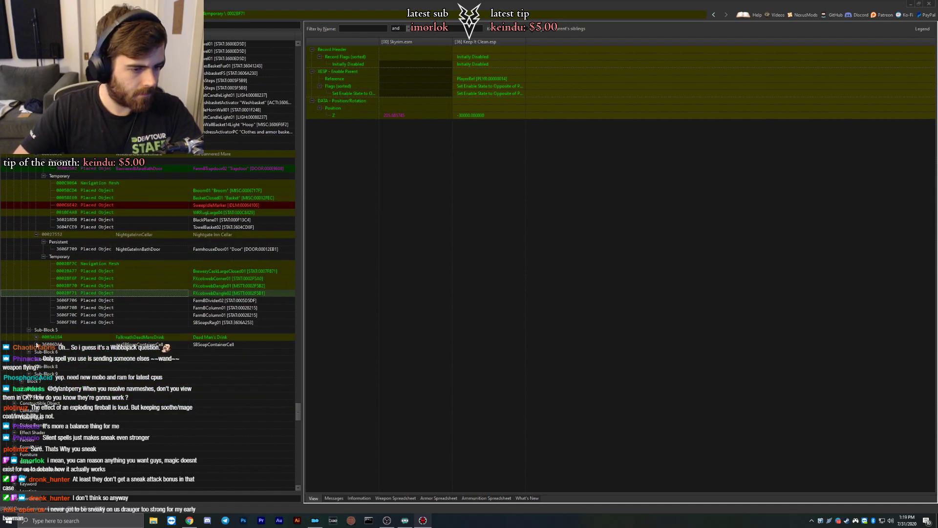
click(56, 352)
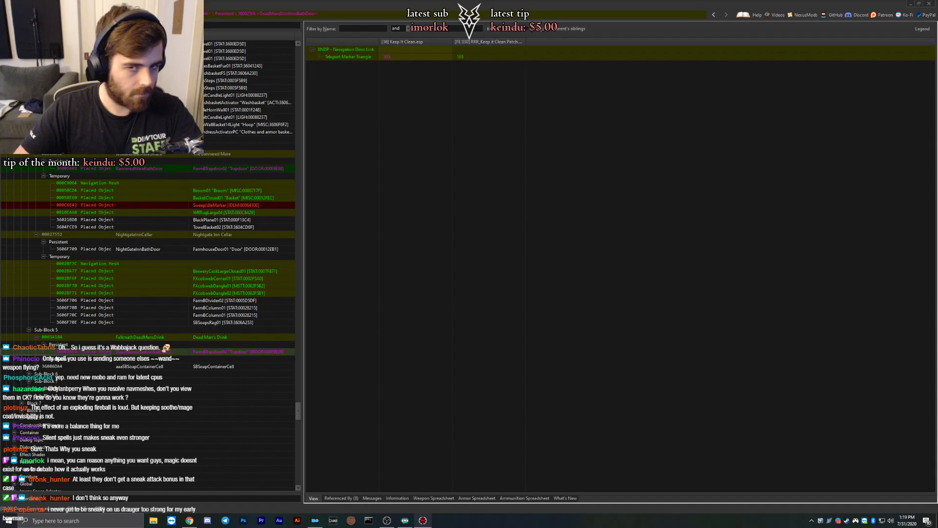
scroll(54, 349, down, 1)
click(78, 345)
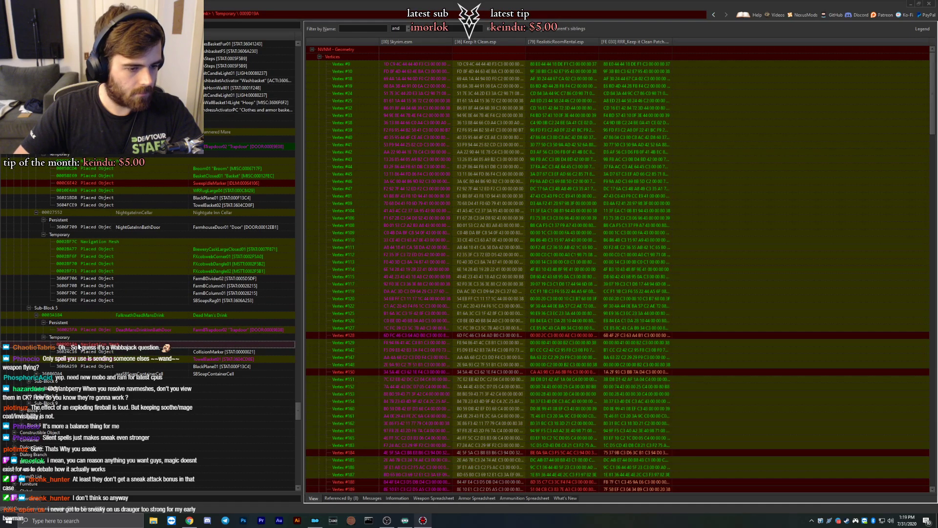
scroll(79, 344, down, 3)
click(76, 292)
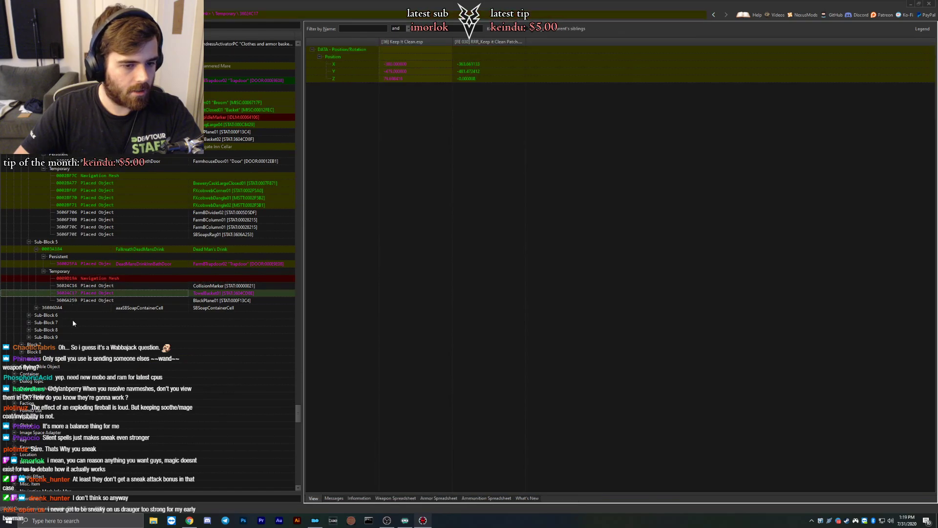
Expand the aaaSBSoapContainerCell cell and look over its persistent and temporary records for conflicts.
click(37, 307)
click(44, 315)
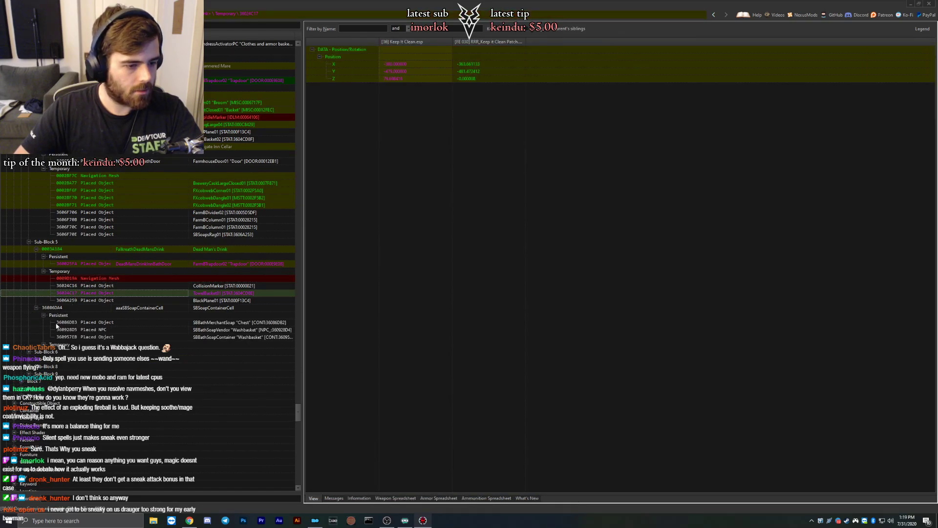
click(44, 344)
scroll(43, 342, down, 4)
Expand the Bathing Room - Dunmer cell in Sub-Block 6 and look through its temporary placed objects for conflicts.
click(28, 271)
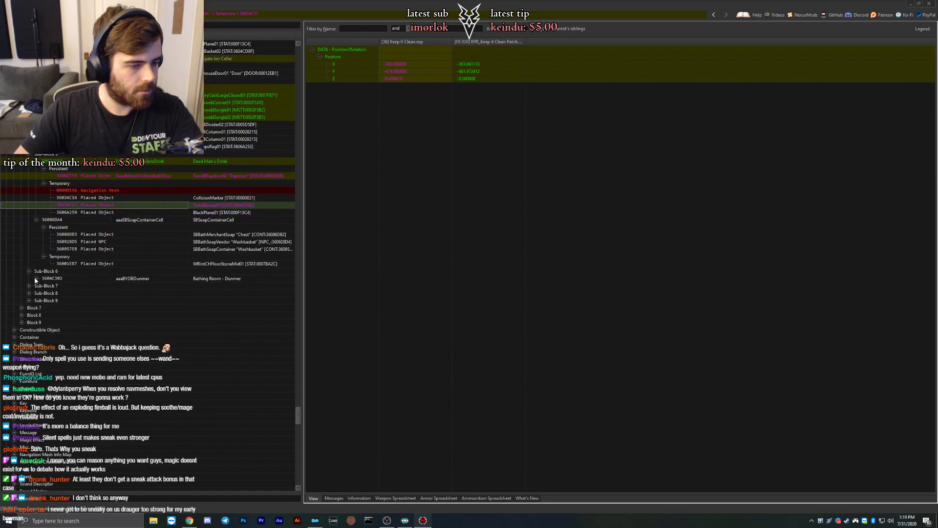
click(36, 278)
click(43, 286)
click(44, 330)
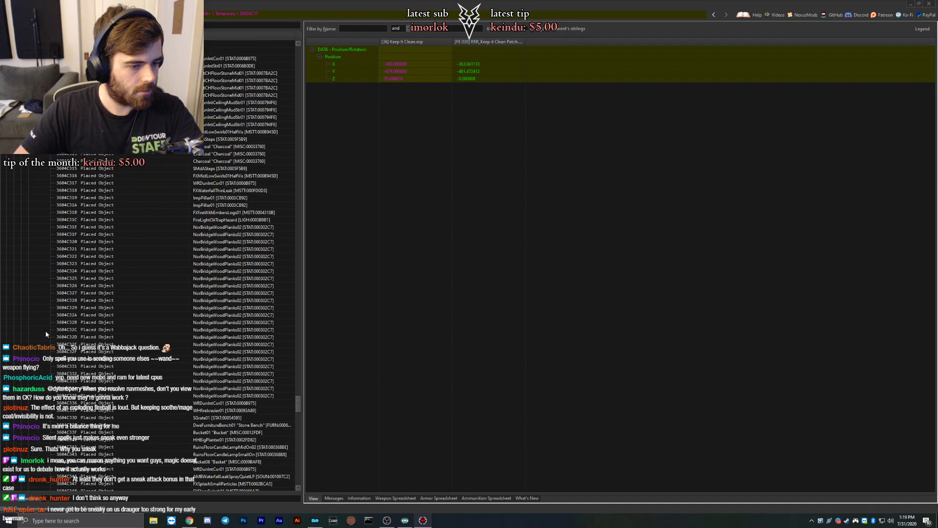
scroll(39, 327, down, 8)
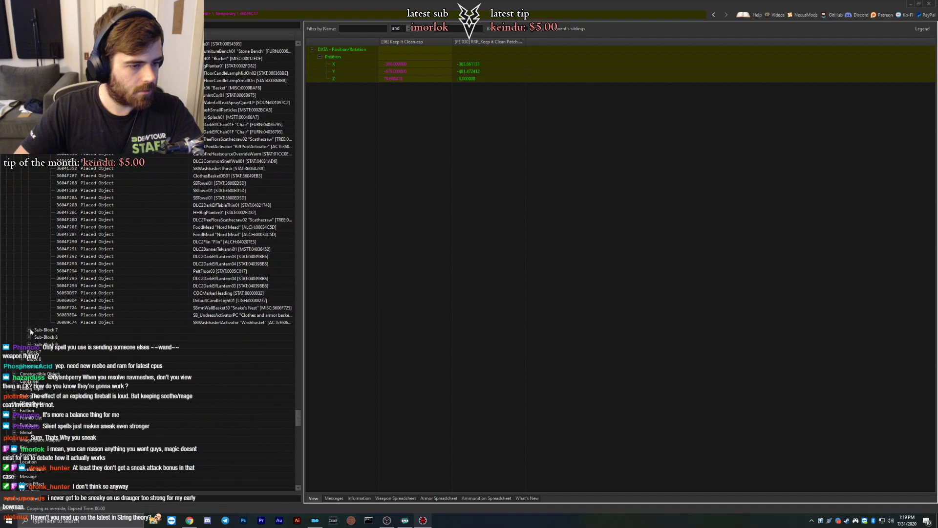
Open the Vilemyr Inn cell in Sub-Block 7 and copy its record as an override into the UltSky.esp patch.
click(29, 329)
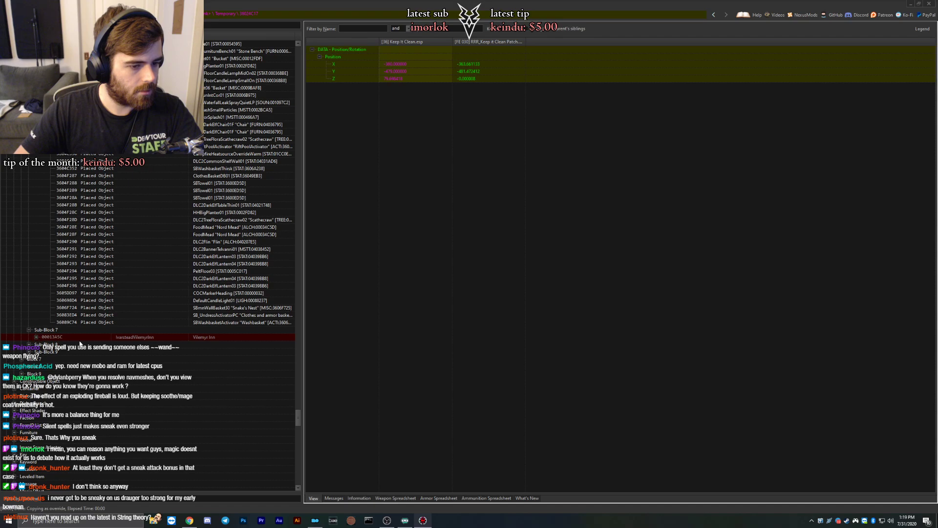
click(46, 336)
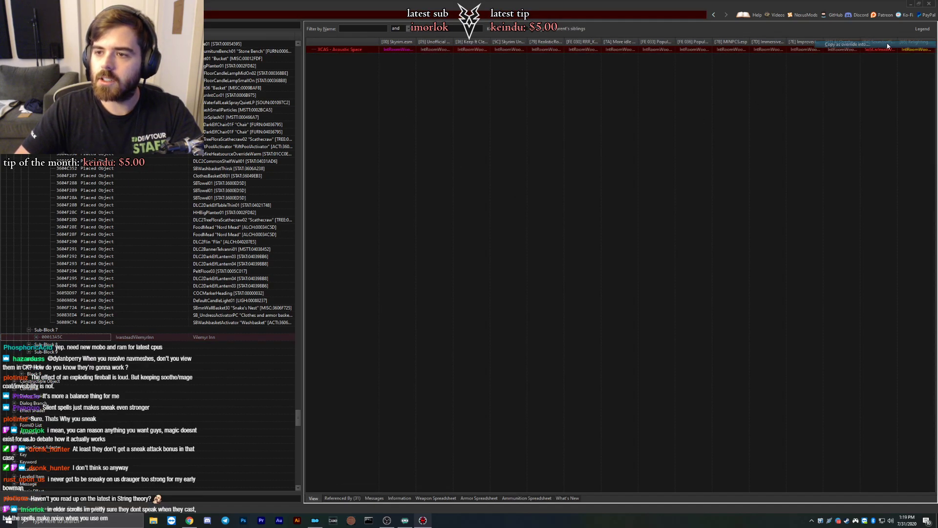
key(Escape)
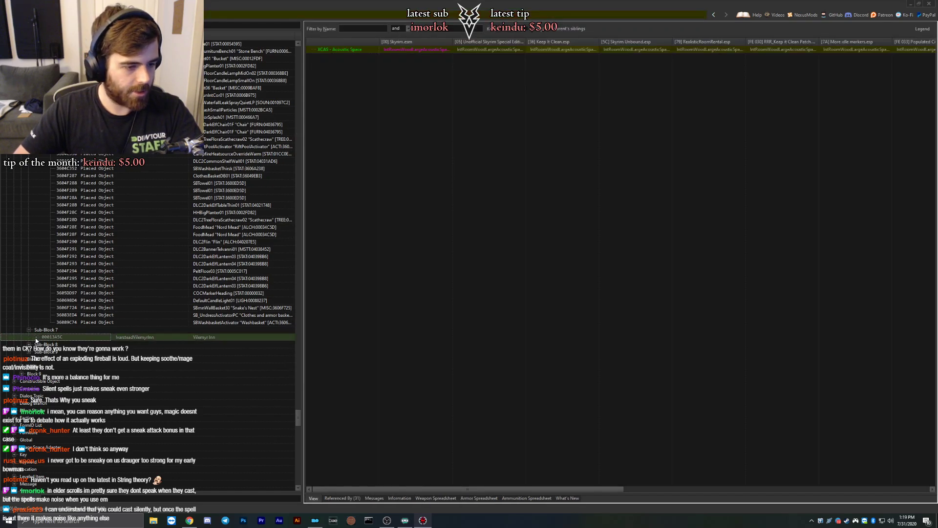
Expand the Vilemyr Inn cell's persistent and temporary records and inspect its bath trapdoor, navigation mesh, mead barrels and bucket.
click(37, 336)
click(46, 345)
click(64, 351)
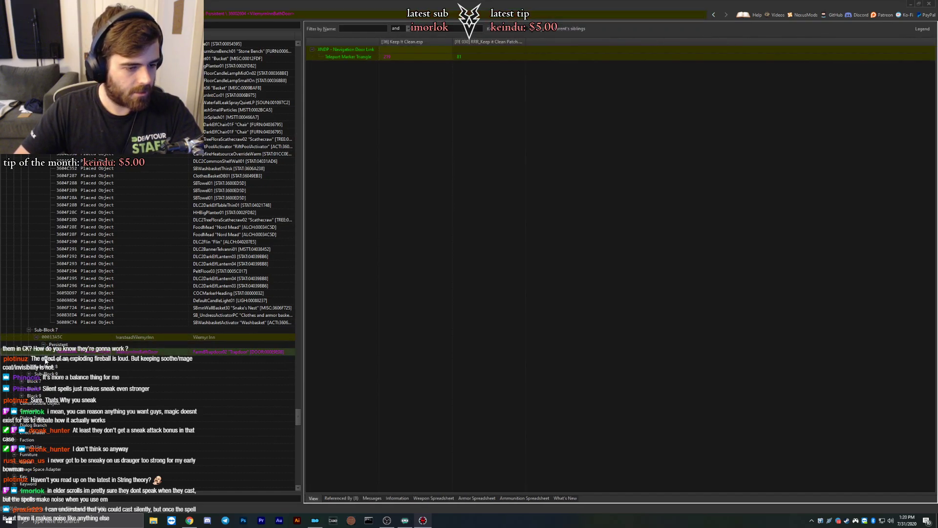
click(44, 360)
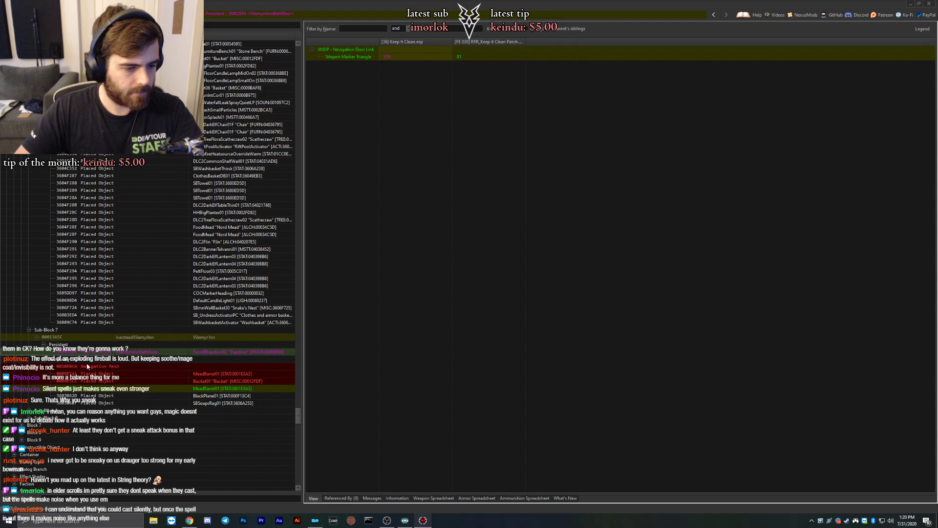
click(86, 367)
click(91, 373)
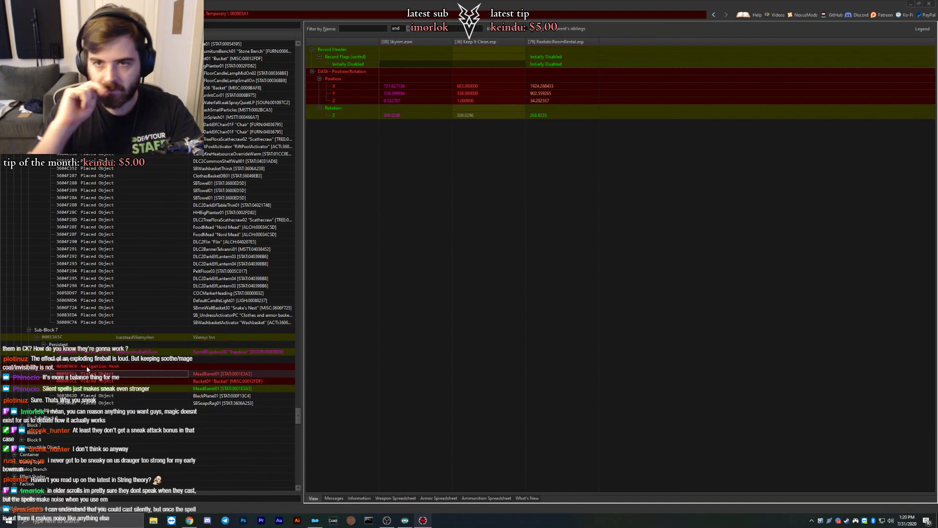
scroll(98, 377, down, 3)
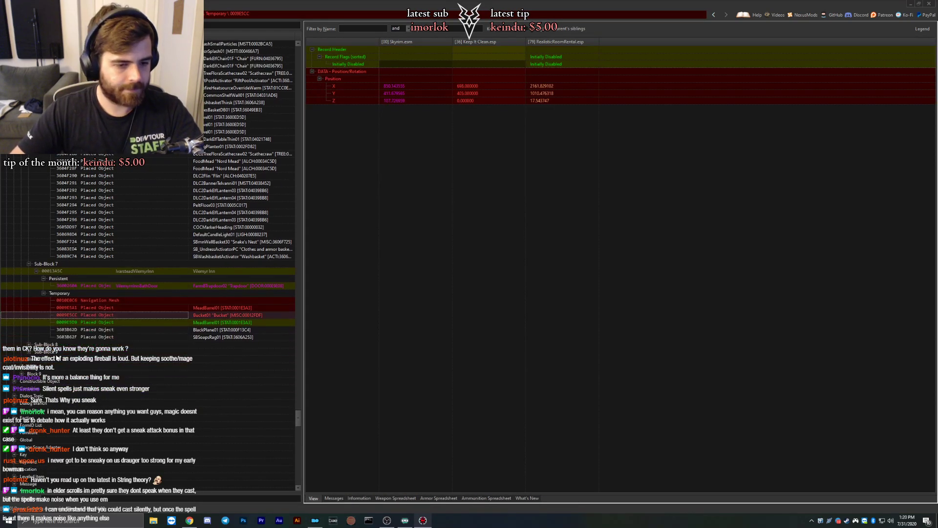
click(74, 322)
Expand The Winking Skeever cell in Sub-Block 8, inspect its persistent bath door and list its temporary records.
click(29, 345)
click(37, 352)
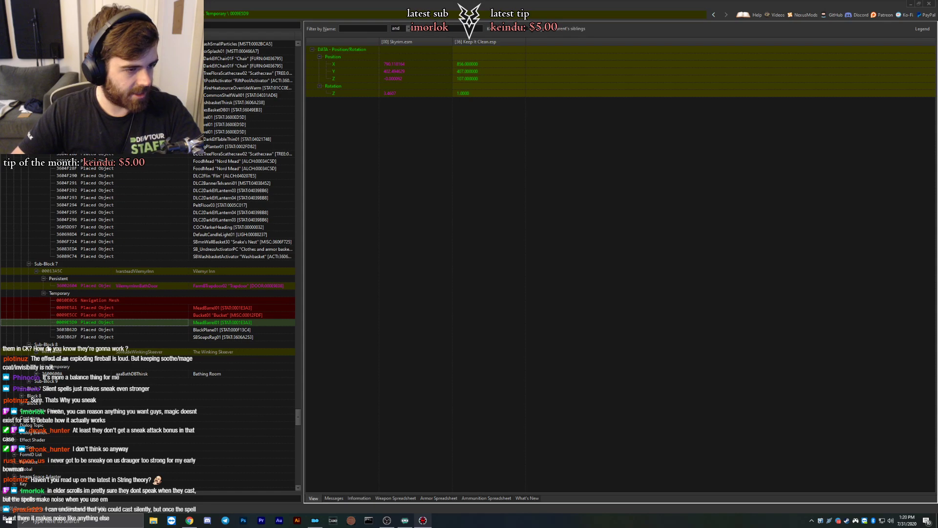
click(44, 360)
click(58, 366)
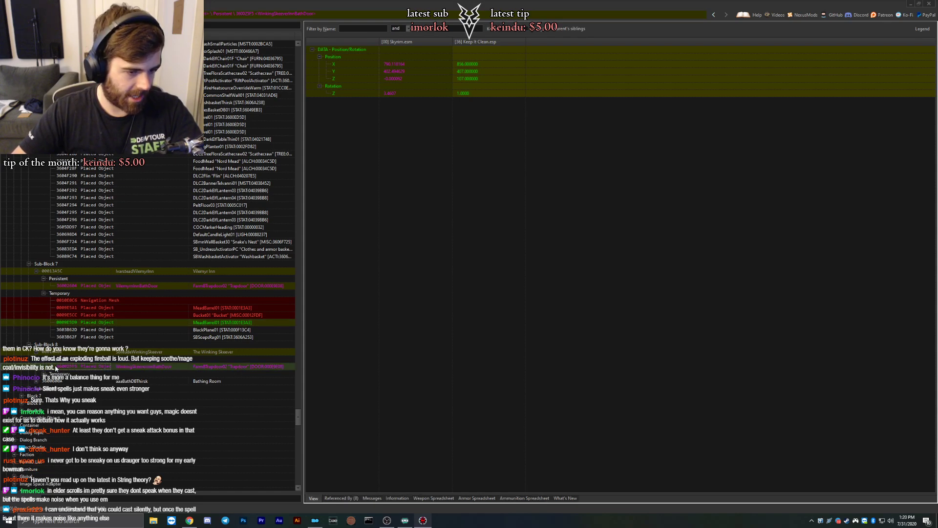
click(44, 373)
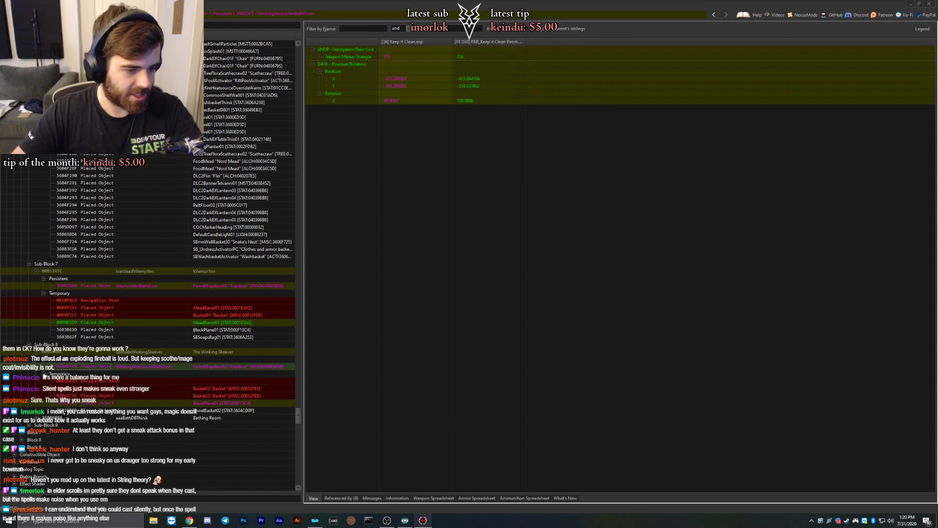
Compare The Winking Skeever's navigation mesh vertices between SkyrimSewers.esp and the Keep It Clean patch, and return to Vilemyr Inn's mesh.
click(75, 381)
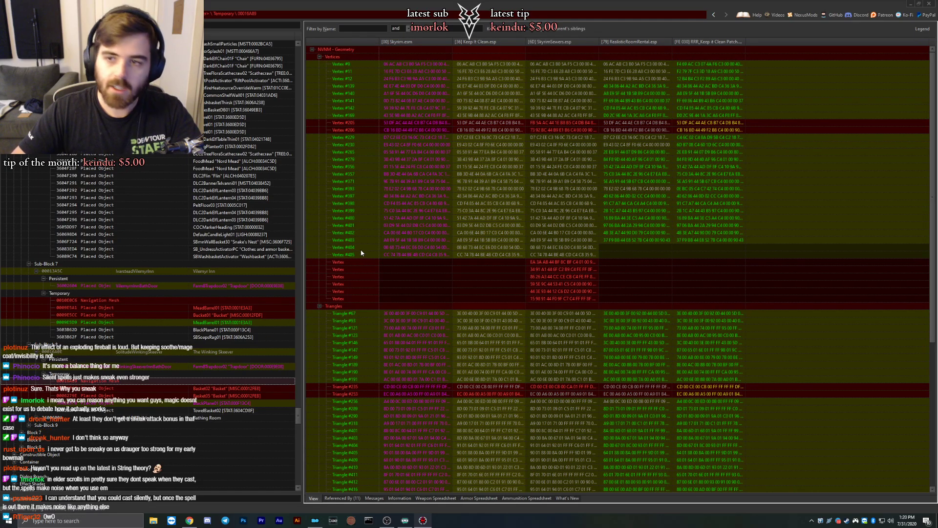
click(699, 288)
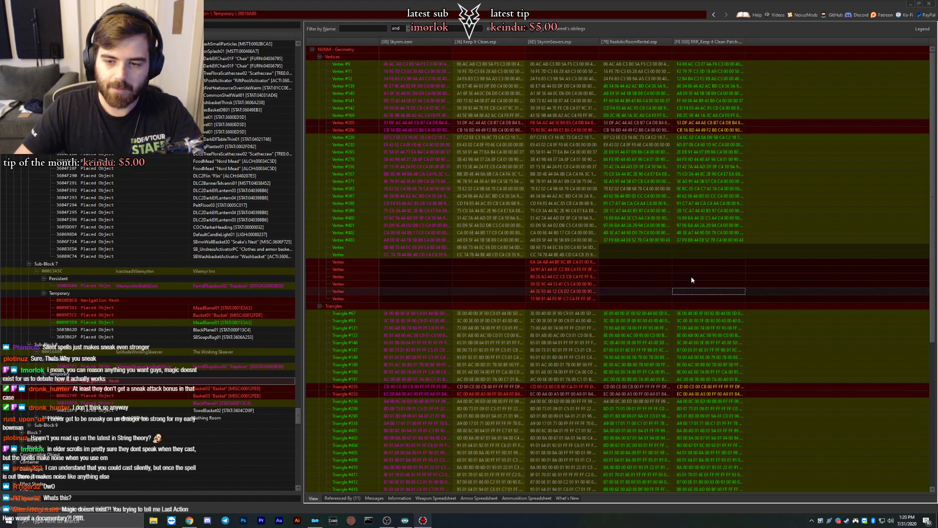
click(691, 277)
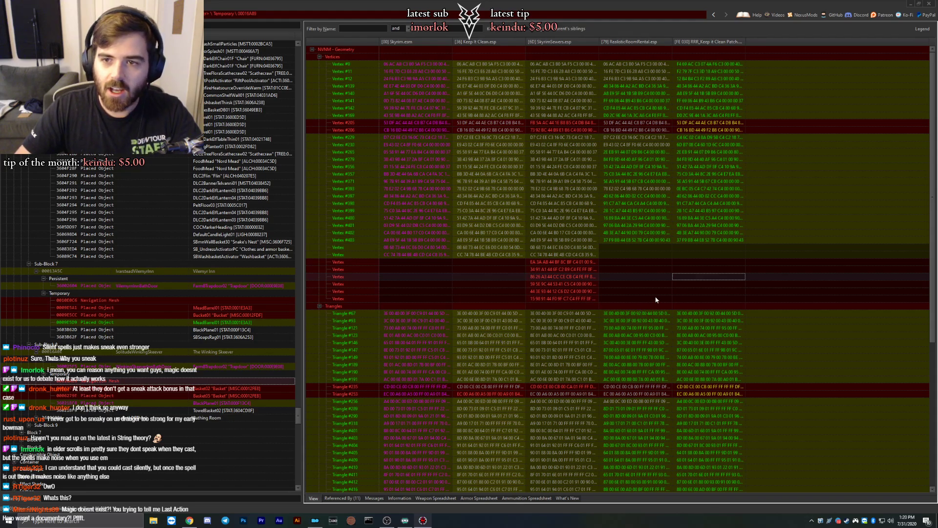
click(726, 285)
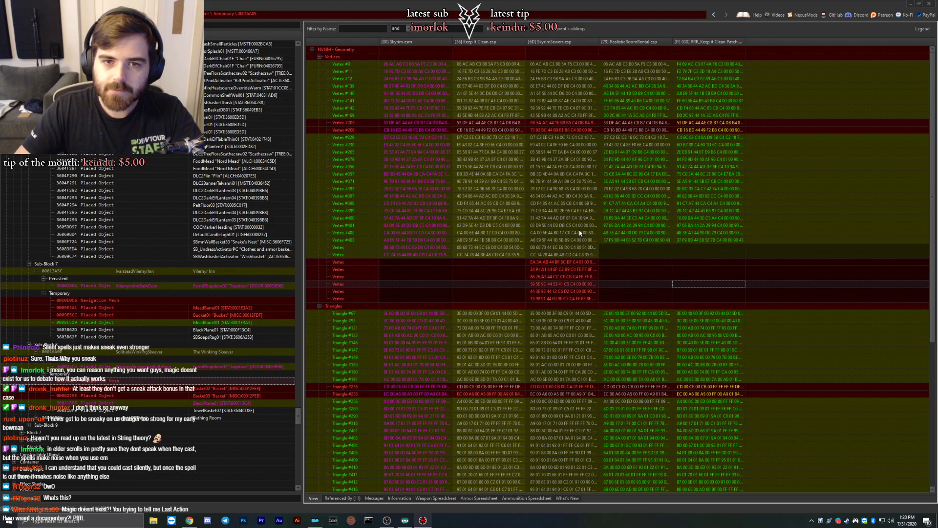
scroll(578, 232, down, 5)
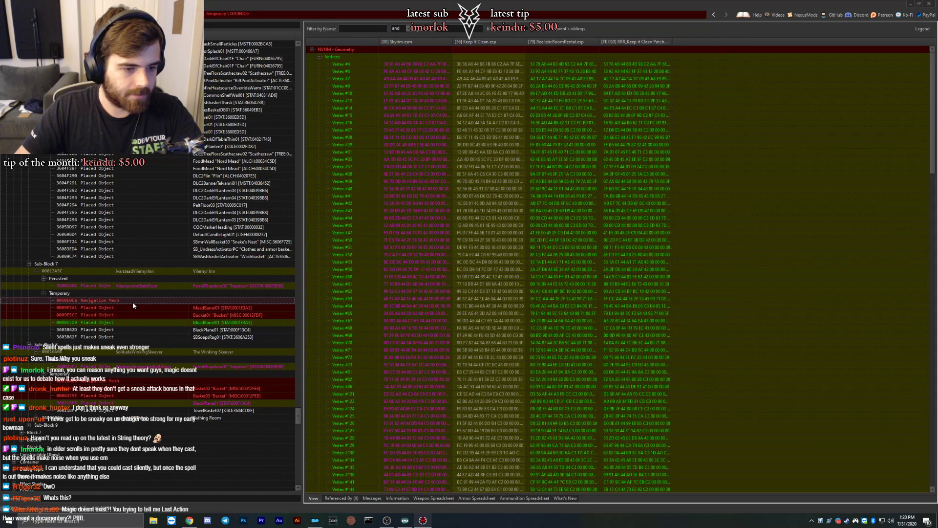
Compare the vertices, triangles and door triangles of The Winking Skeever's navigation mesh across the conflicting plugins.
click(133, 301)
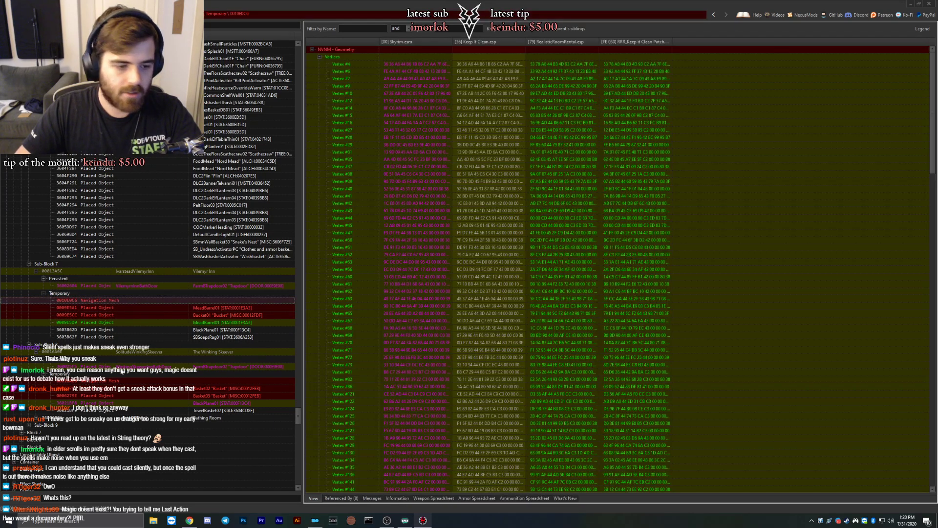
click(90, 381)
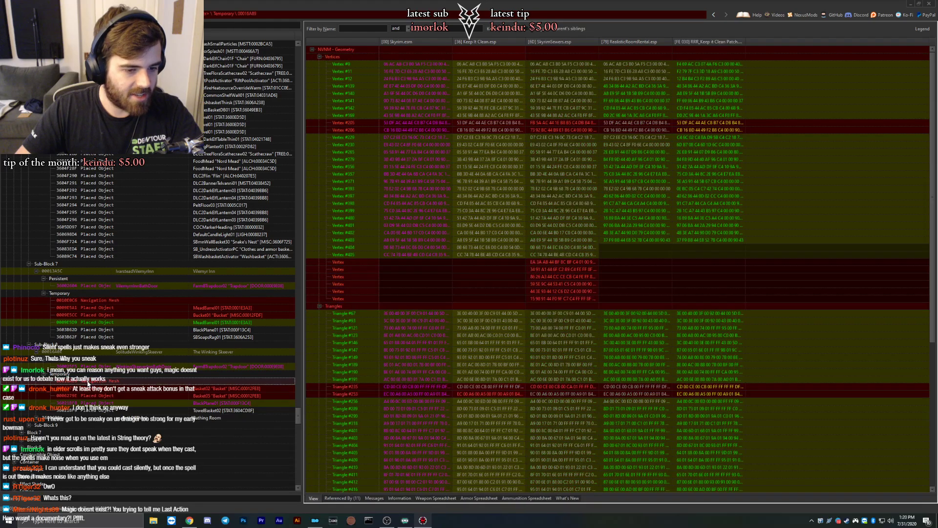
click(668, 296)
scroll(665, 296, down, 10)
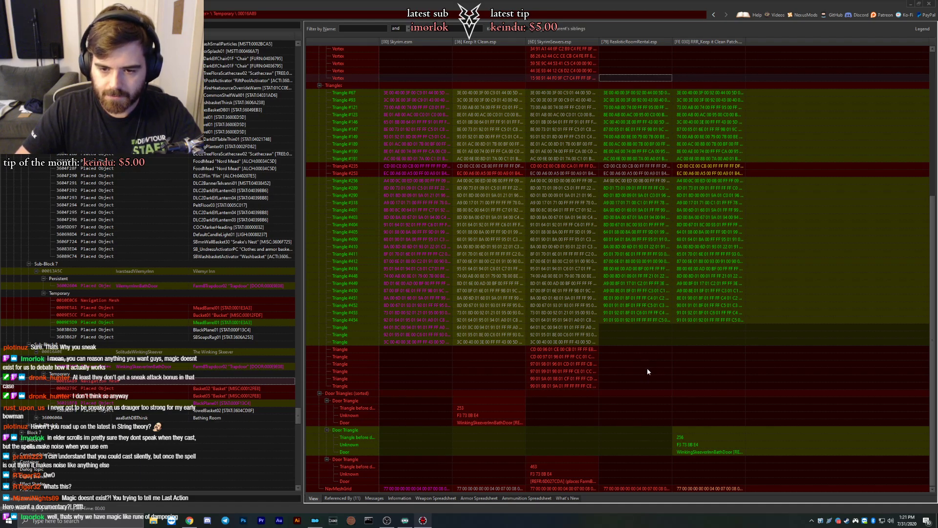
scroll(645, 389, up, 2)
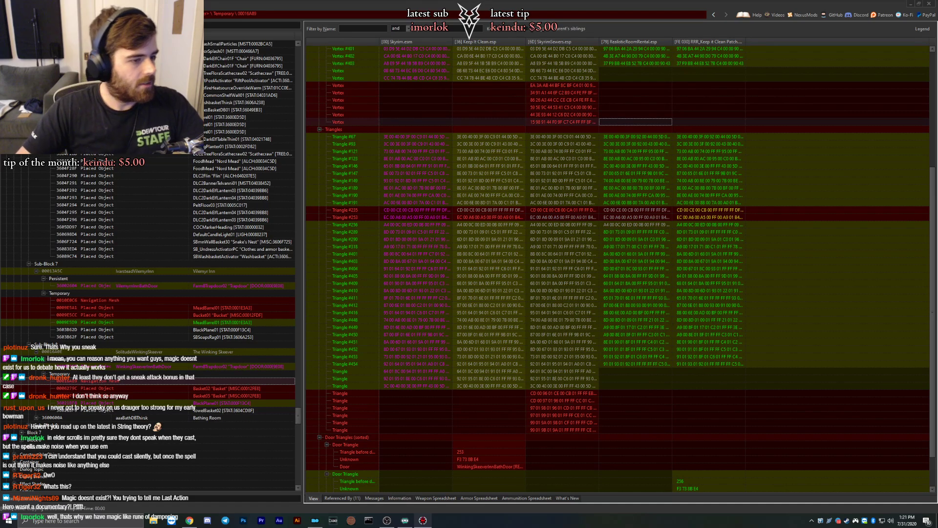
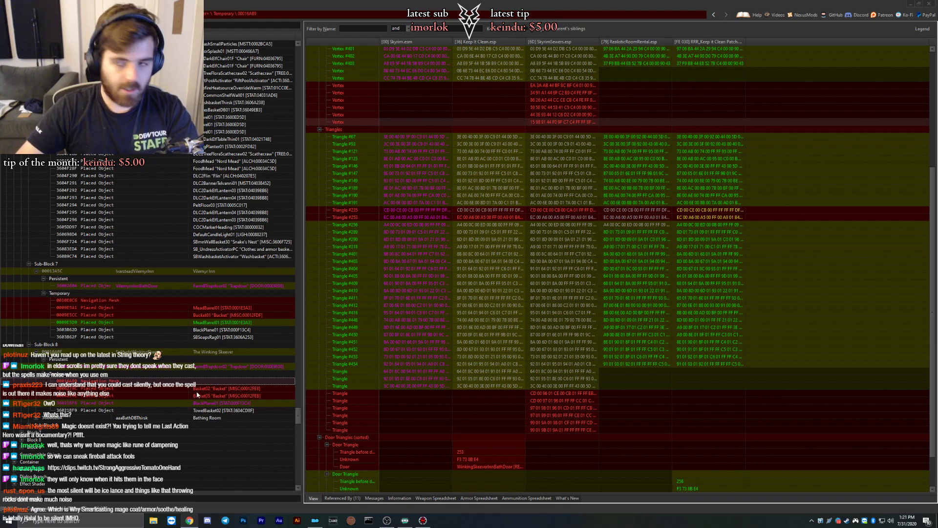
Copy the Keep It Clean patch's version of The Winking Skeever's navigation mesh as an override into UltSky.esp.
right_click(702, 45)
click(723, 49)
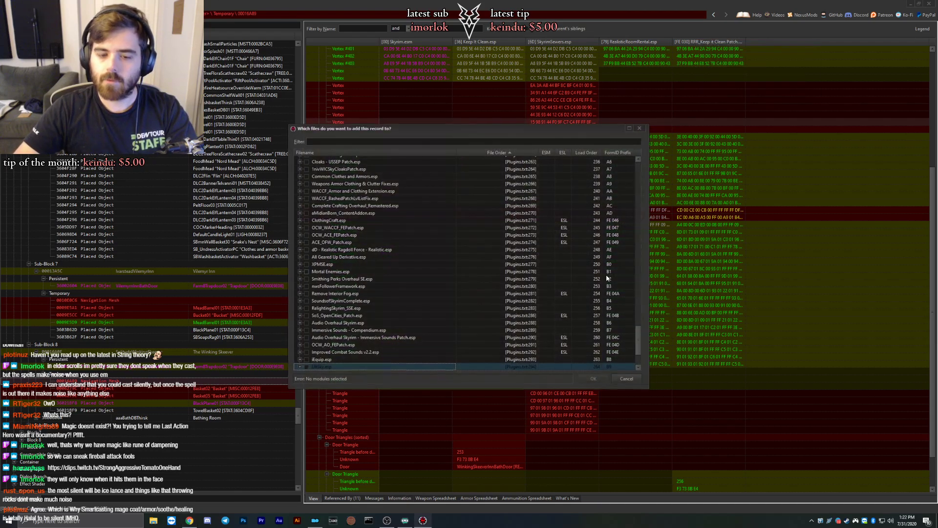
key(Return)
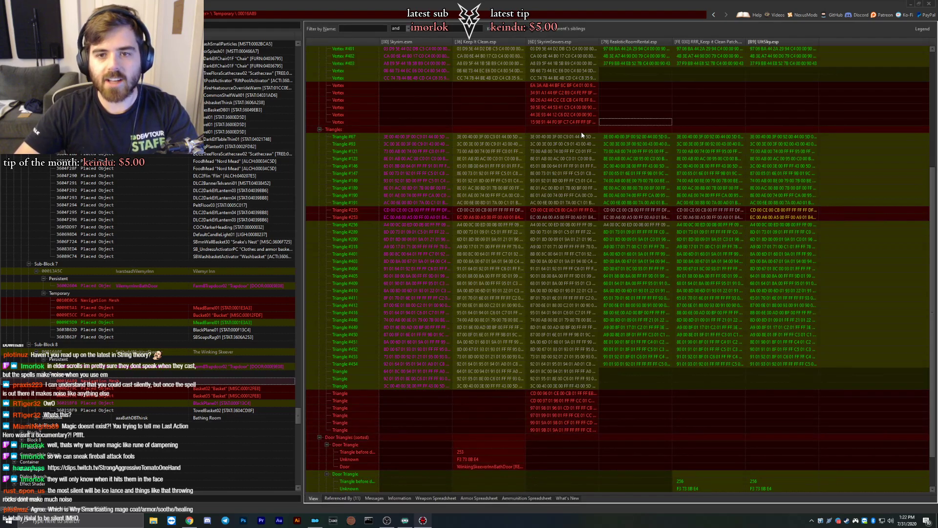
Copy the SkyrimSewers.esp door triangle into the UltSky.esp navigation mesh, accepting SkyrimSewers.esp as a new master, and review the mesh geometry.
scroll(580, 316, down, 2)
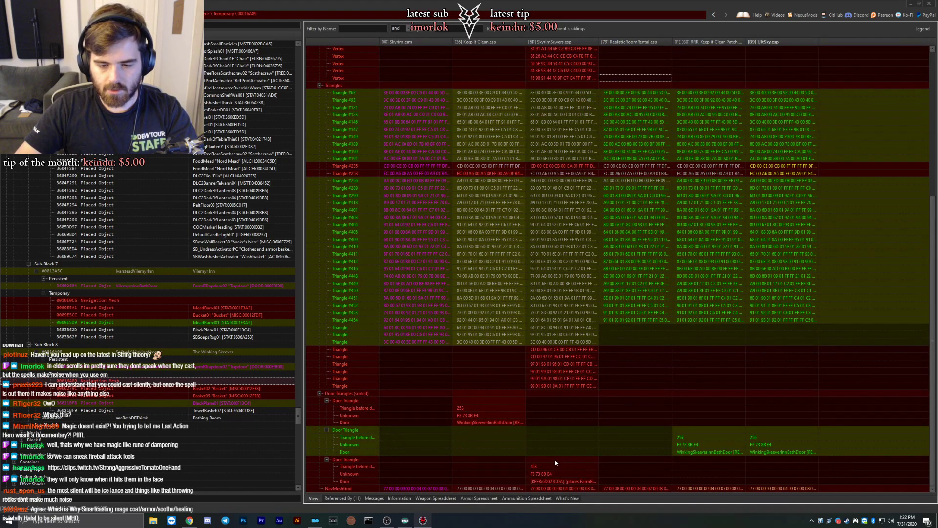
drag(554, 460, 773, 461)
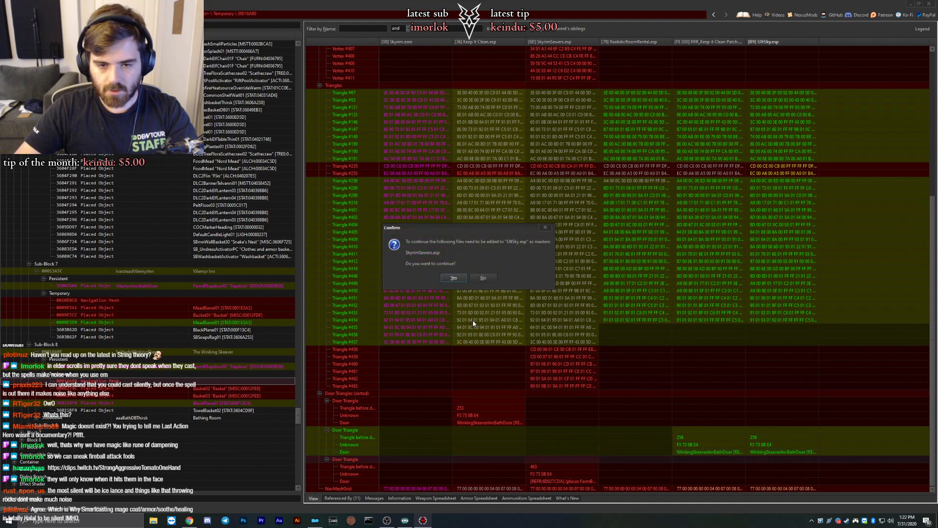
click(454, 277)
scroll(586, 362, up, 5)
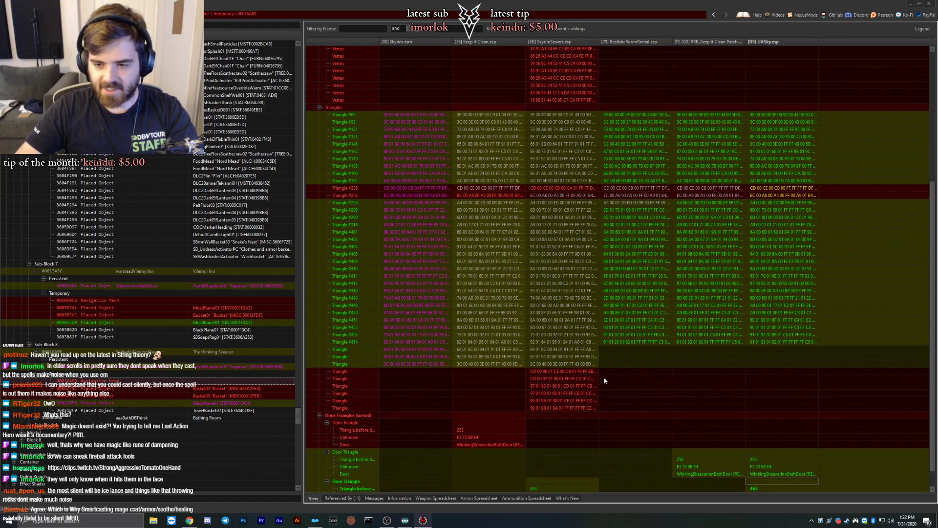
scroll(620, 380, up, 5)
scroll(593, 351, down, 10)
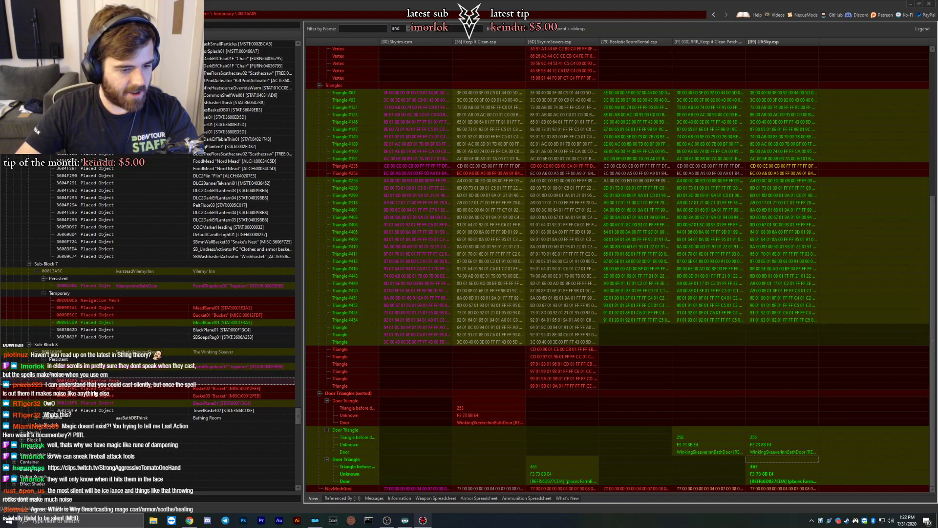
Inspect the position conflicts of The Winking Skeever's two baskets and its BlackPlane01 object.
click(95, 388)
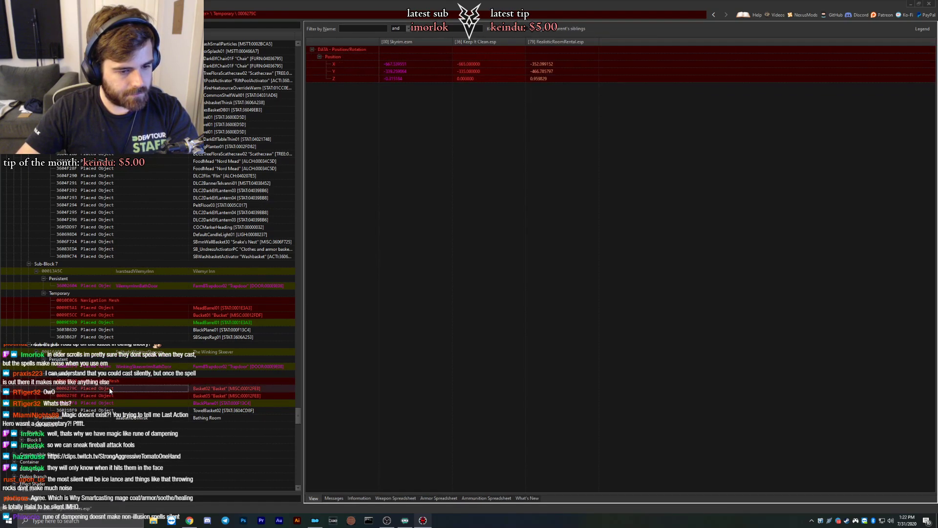
click(105, 382)
click(98, 388)
click(93, 393)
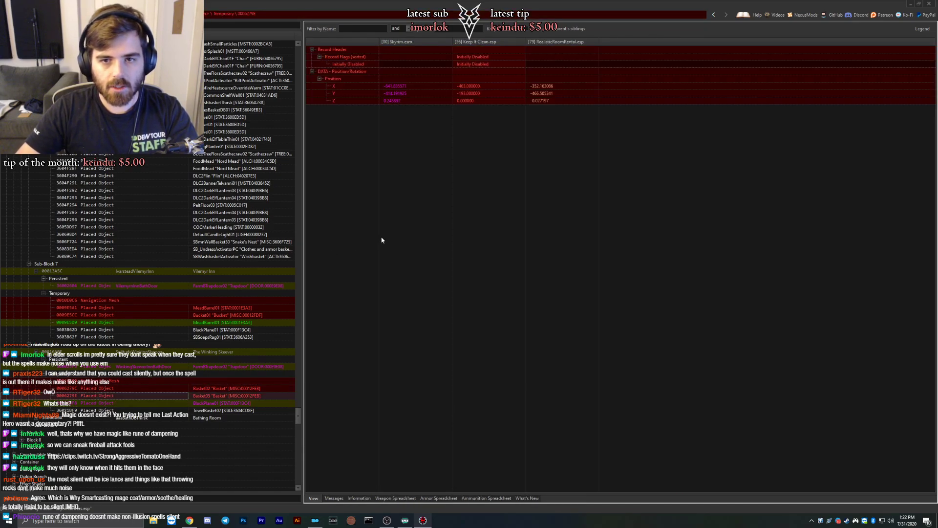
key(Down)
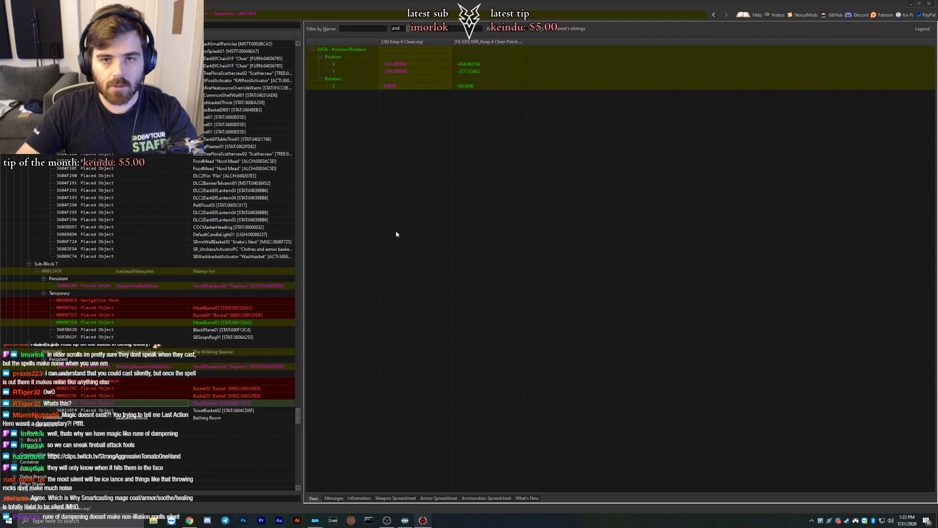
Check The Winking Skeever's TowelBasket02, and browse the persistent and temporary records of the Bathing Room cell below it.
scroll(147, 245, down, 3)
click(36, 352)
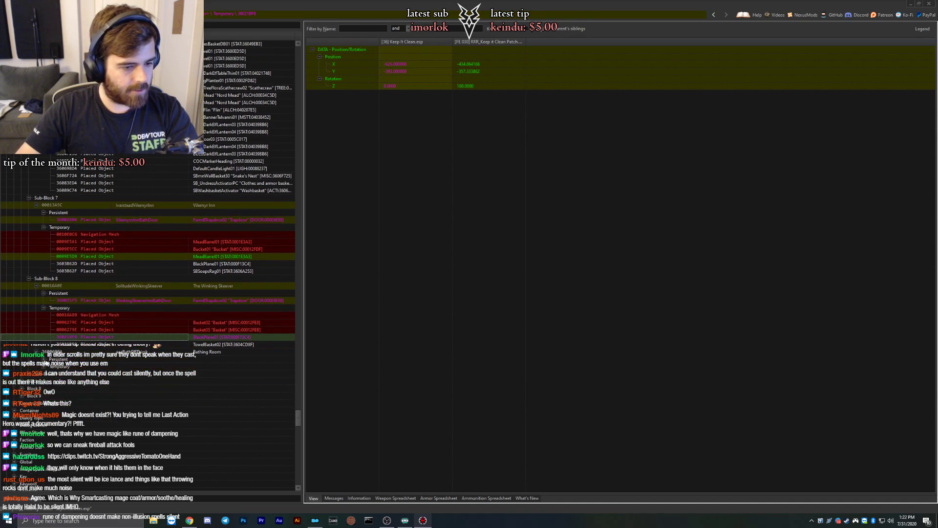
click(43, 359)
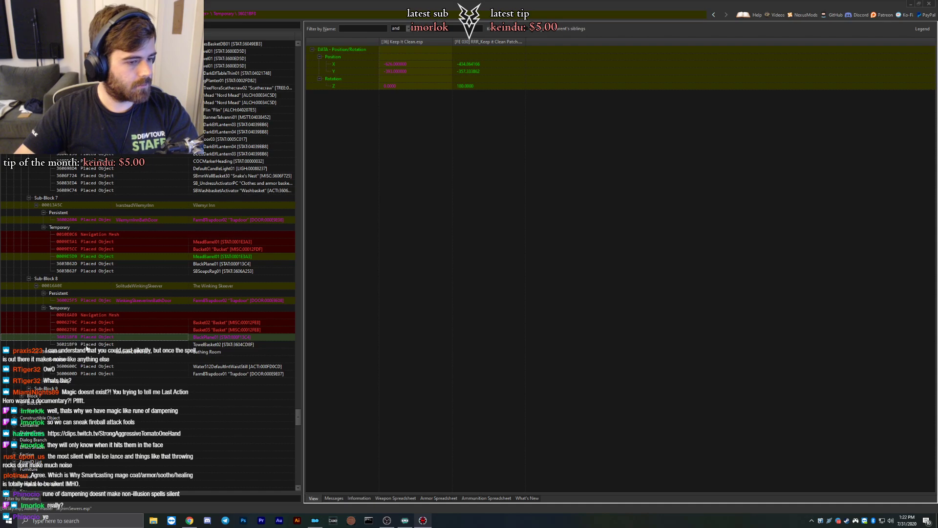
click(58, 345)
scroll(45, 383, down, 10)
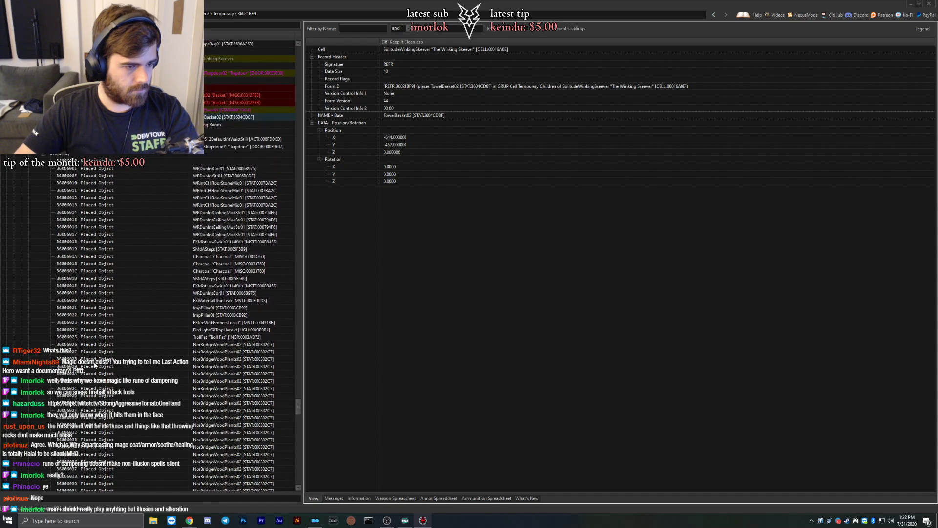
scroll(101, 371, up, 2)
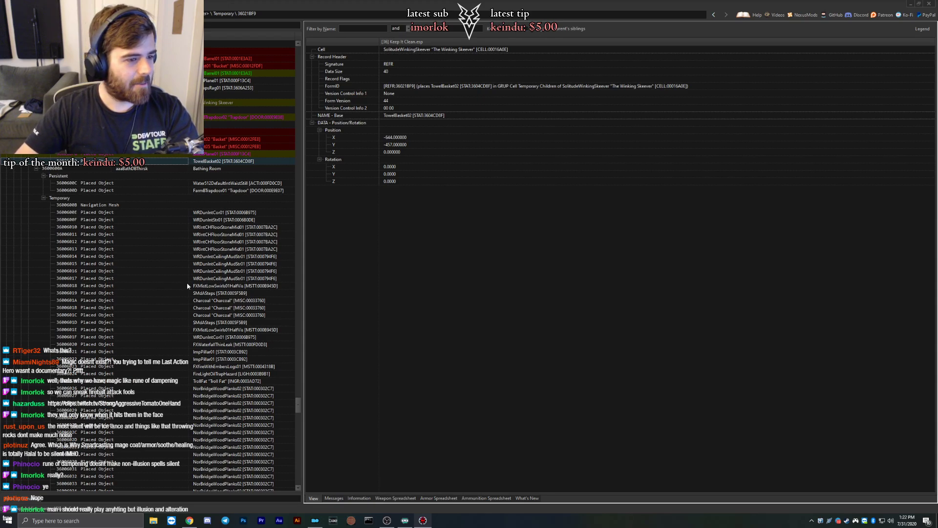
scroll(184, 265, down, 20)
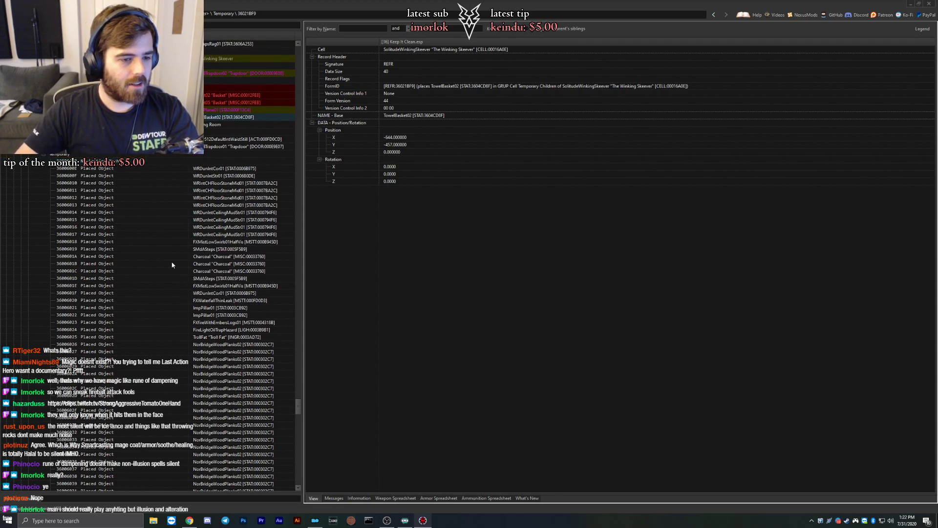
scroll(159, 298, down, 7)
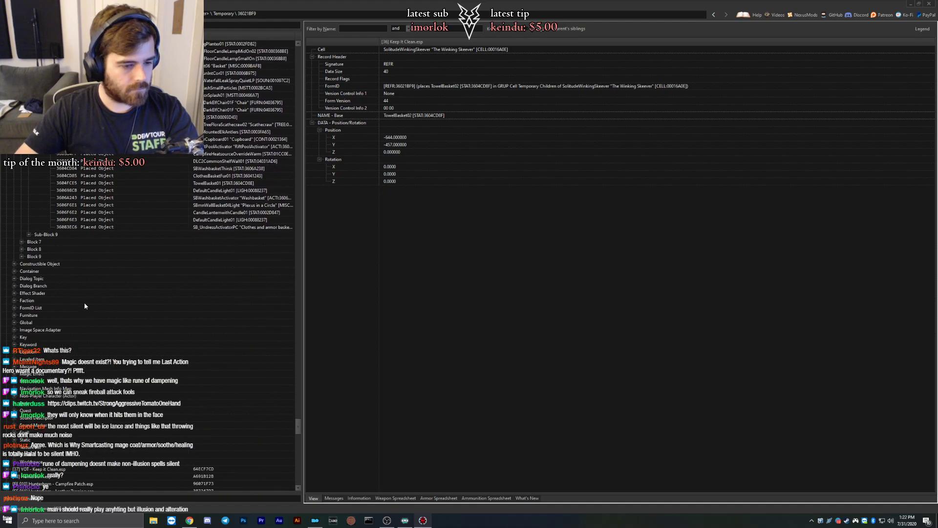
Expand the Bathing Room cell in Sub-Block 9, inspect its trapdoor's teleport destination and browse its temporary records.
click(30, 234)
click(37, 242)
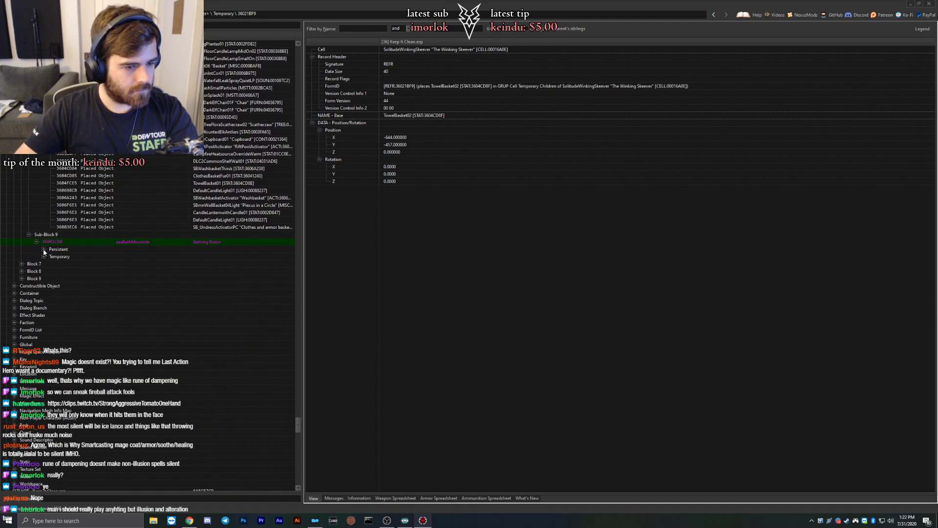
click(43, 248)
click(147, 256)
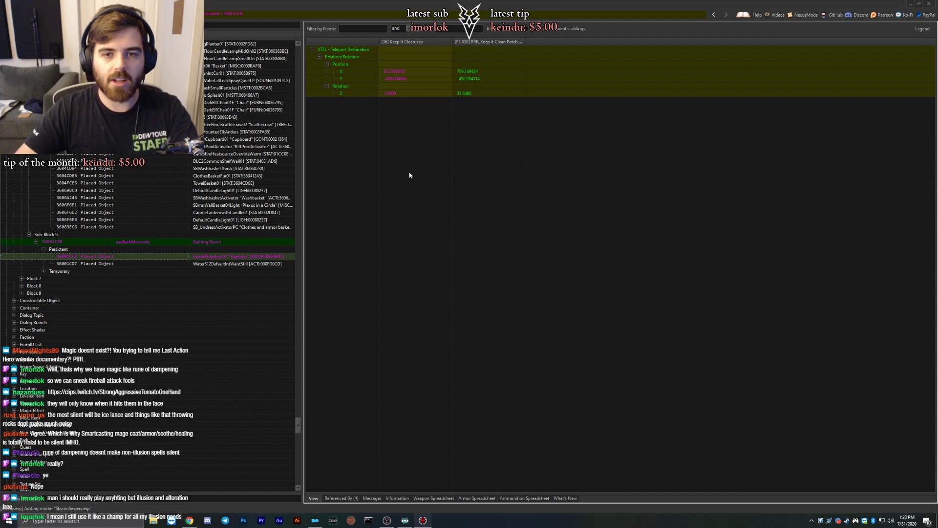
click(72, 264)
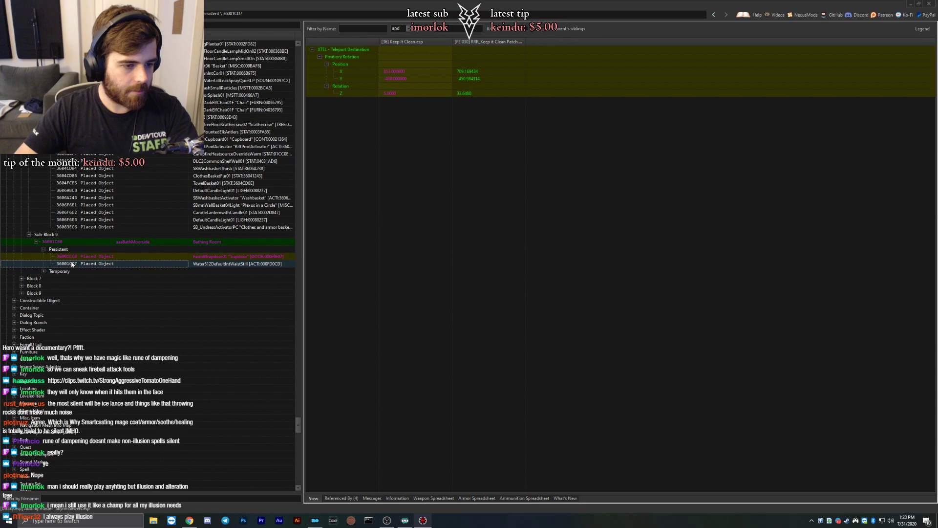
double_click(45, 271)
scroll(81, 263, down, 12)
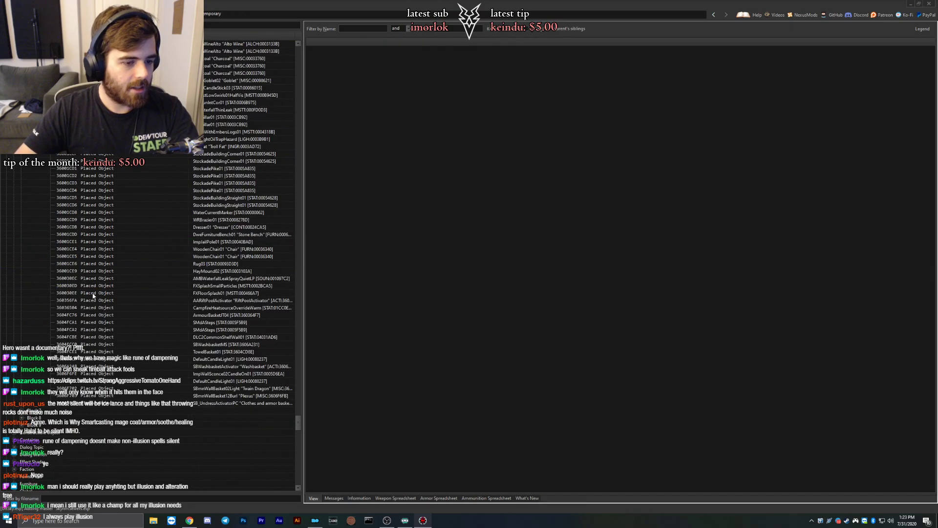
Expand the Bathing Room - Redguard cell in Block 7, Sub-Block 4, and check its persistent and temporary records for conflicts.
click(28, 286)
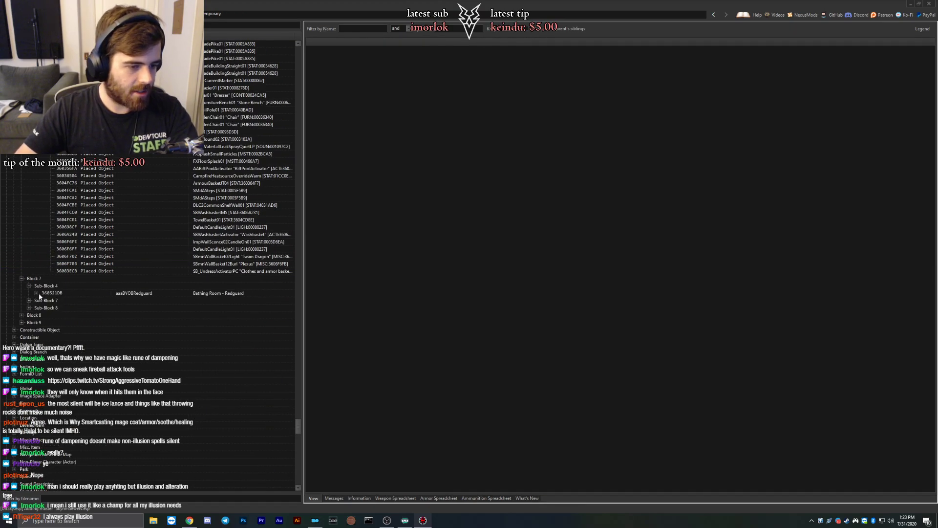
click(37, 293)
click(44, 307)
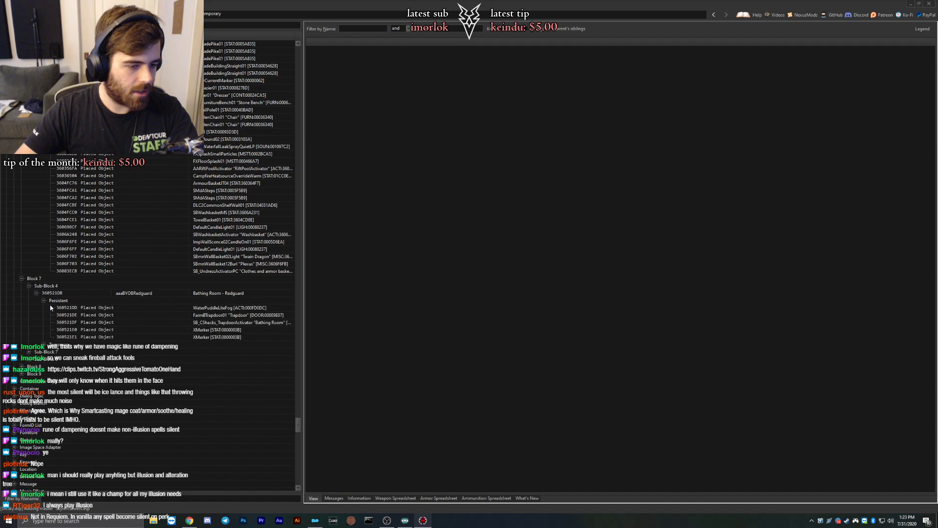
scroll(49, 357, down, 12)
scroll(49, 357, down, 10)
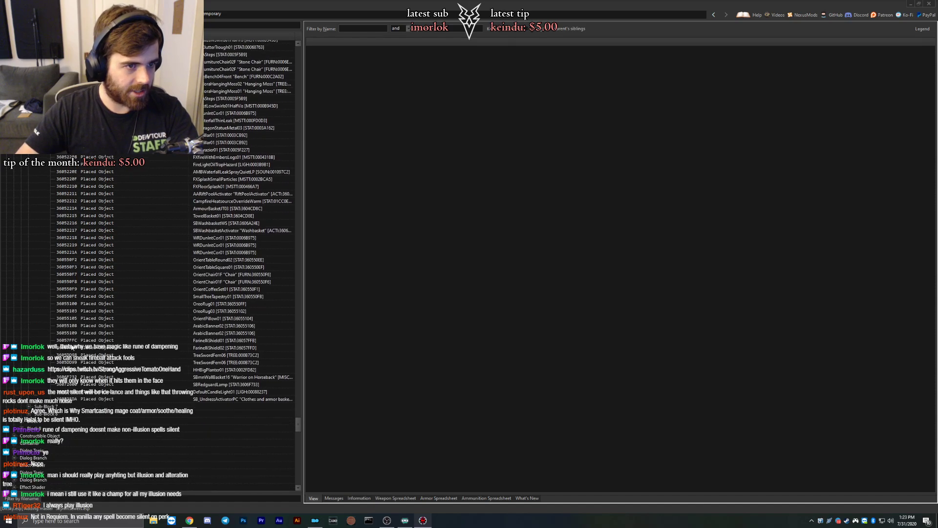
Inspect the Nightgate Inn cell in Sub-Block 7 for conflicts and list its persistent and temporary records.
click(39, 282)
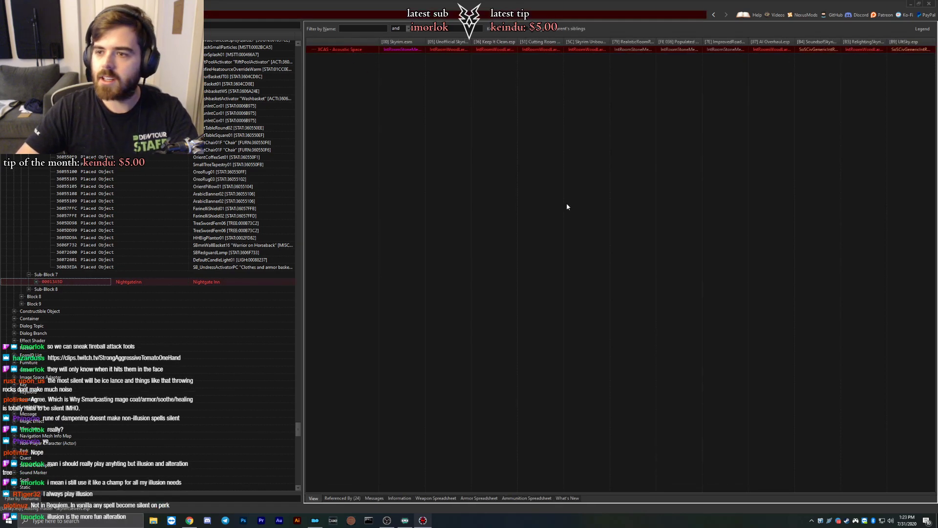
click(36, 282)
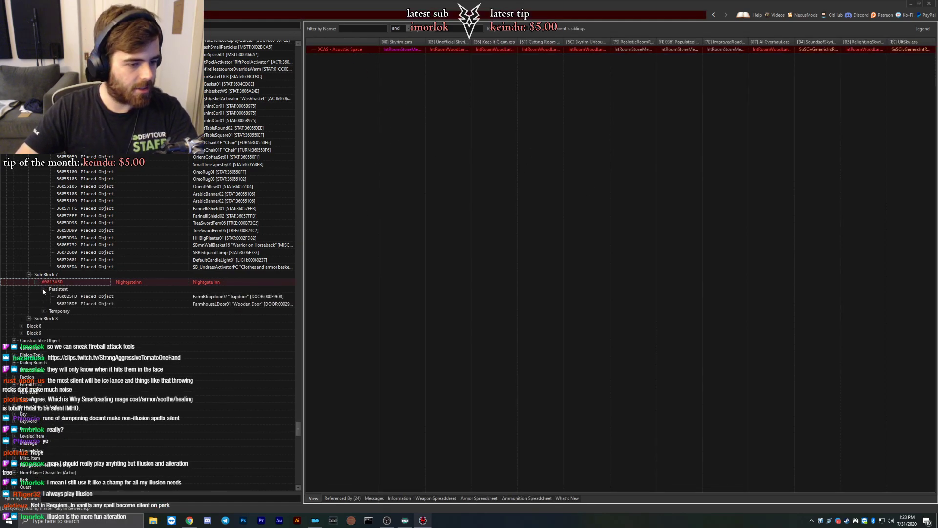
click(43, 310)
scroll(44, 309, down, 3)
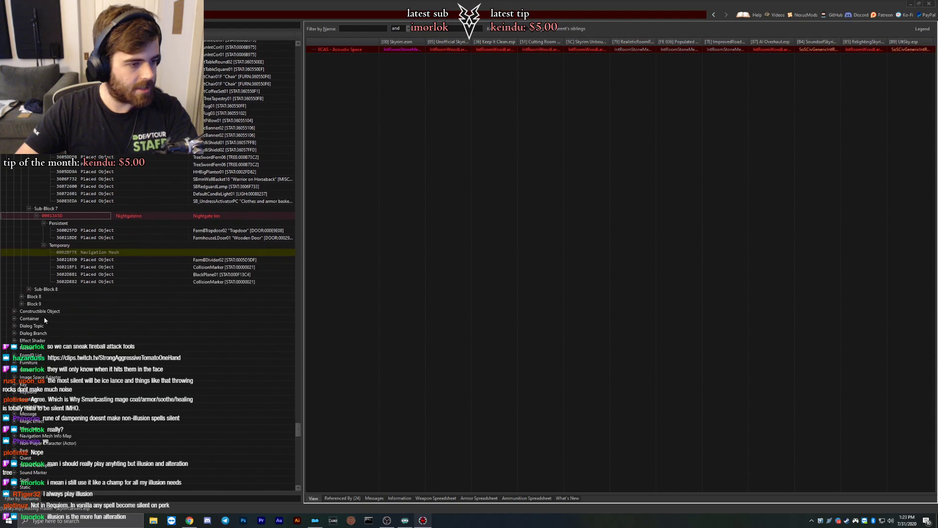
Expand the Thirsk Mead Hall cell in Block 7, Sub-Block 8, and list its persistent and temporary records.
click(39, 289)
double_click(40, 290)
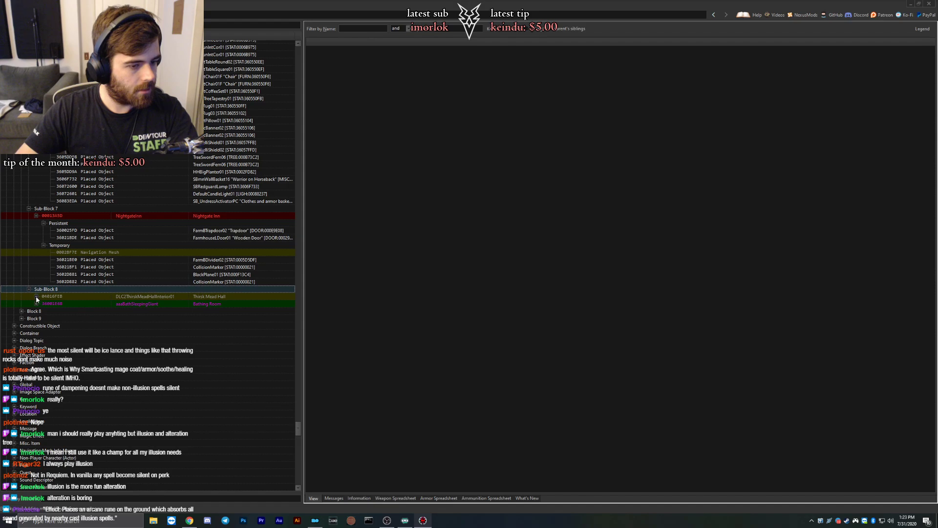
click(36, 296)
click(44, 303)
click(43, 318)
scroll(44, 312, down, 2)
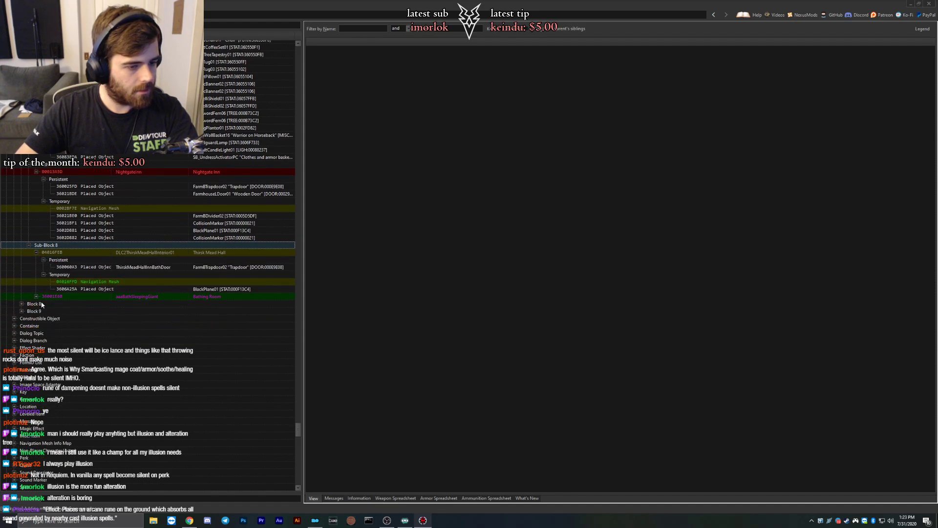
Expand the Sleeping Giant Bathing Room cell, inspect its trapdoor's teleport destination and browse its temporary records.
double_click(46, 297)
click(44, 304)
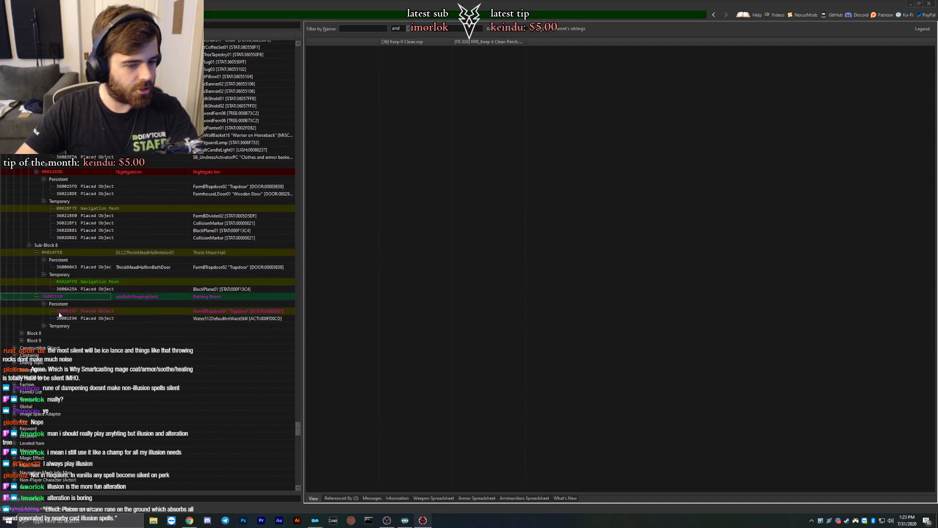
click(59, 312)
click(43, 326)
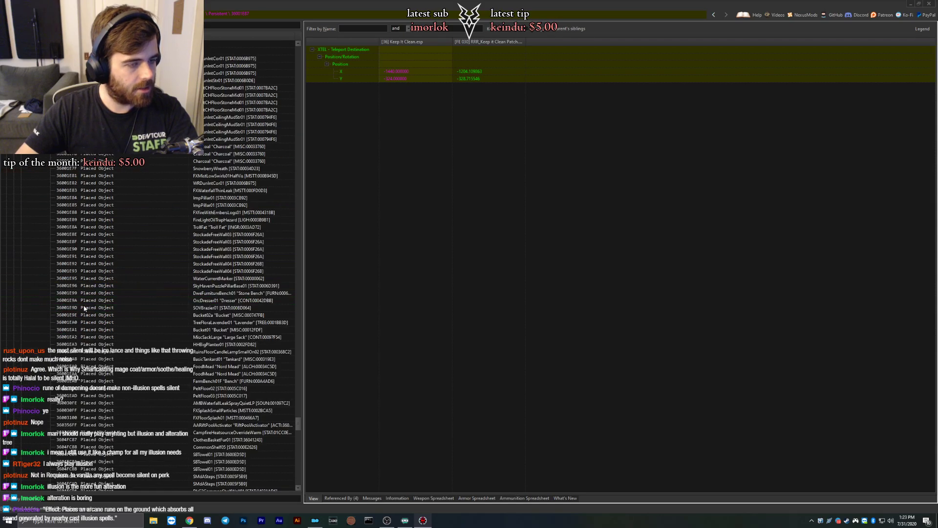
scroll(131, 290, down, 14)
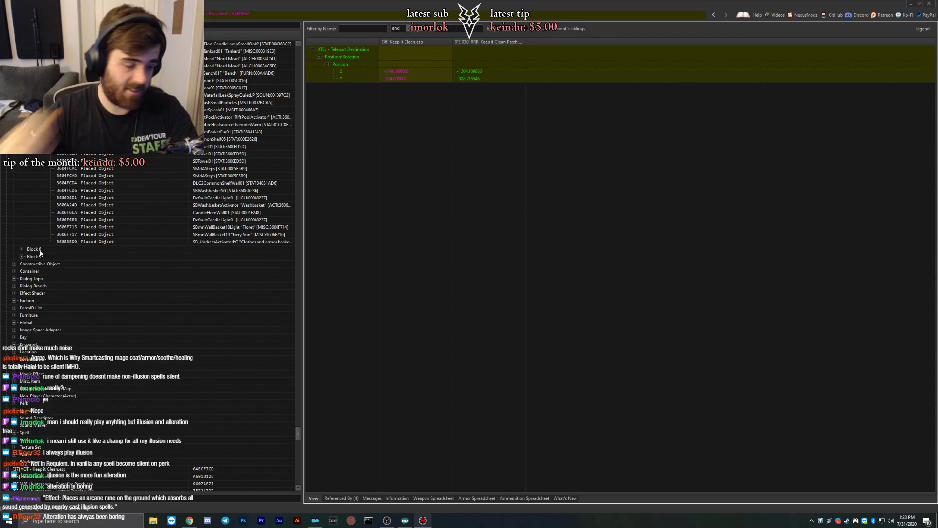
Expand Block 8, Sub-Block 0 and compare the Four Shields Tavern cell's Acoustic Space values across all overriding plugins, including UltSky.esp.
double_click(34, 249)
double_click(46, 256)
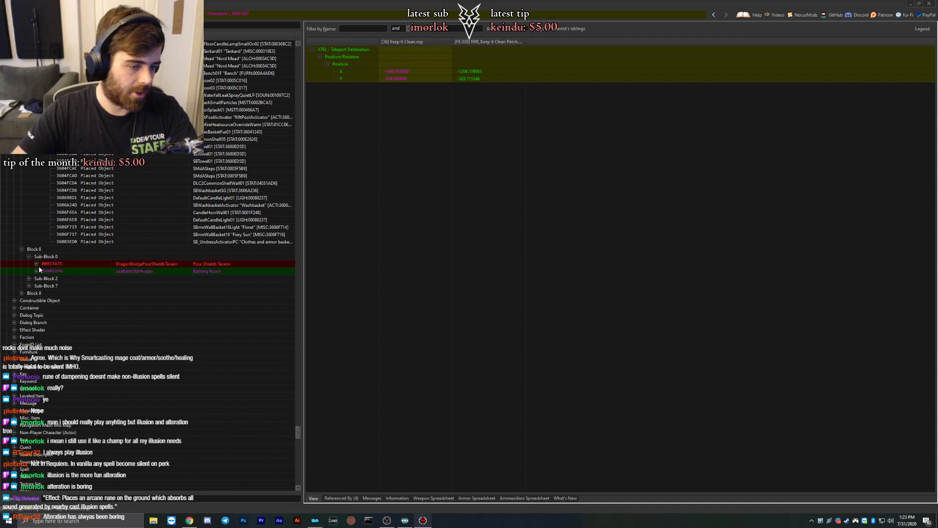
click(55, 263)
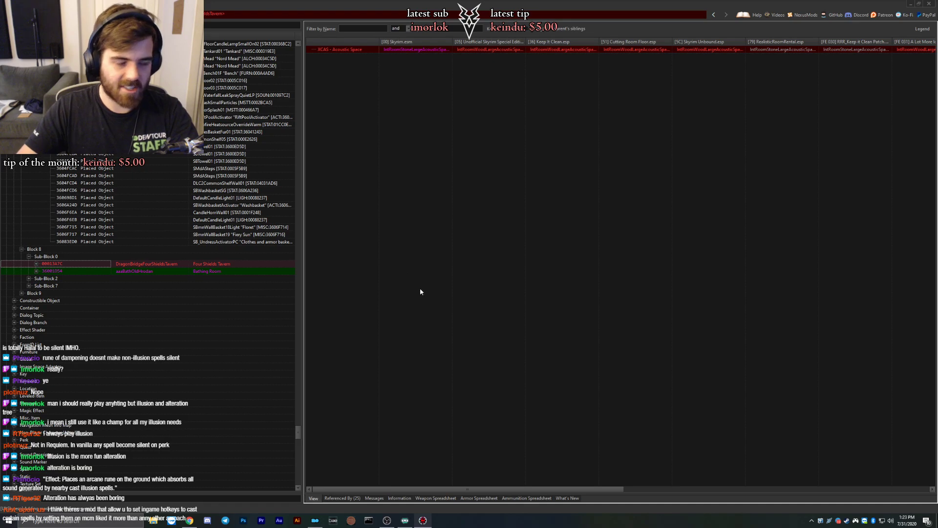
click(346, 42)
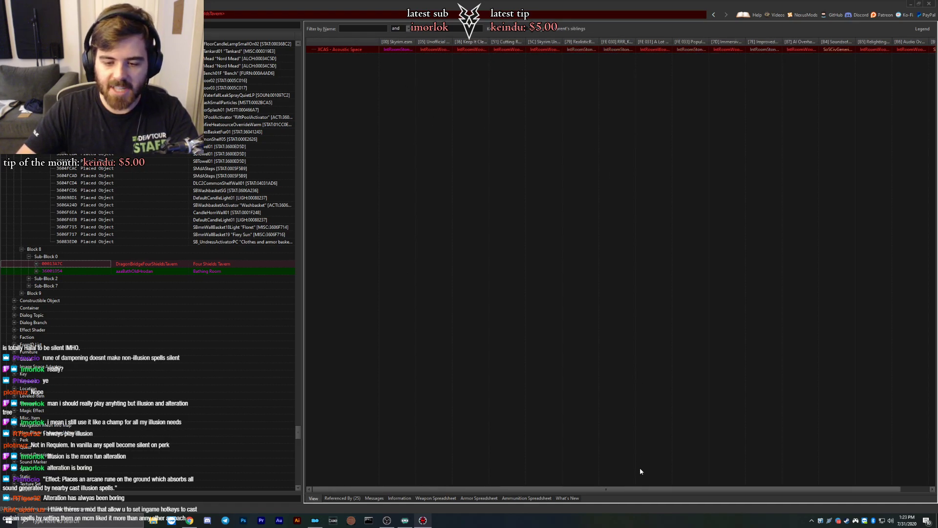
drag(636, 488, 778, 459)
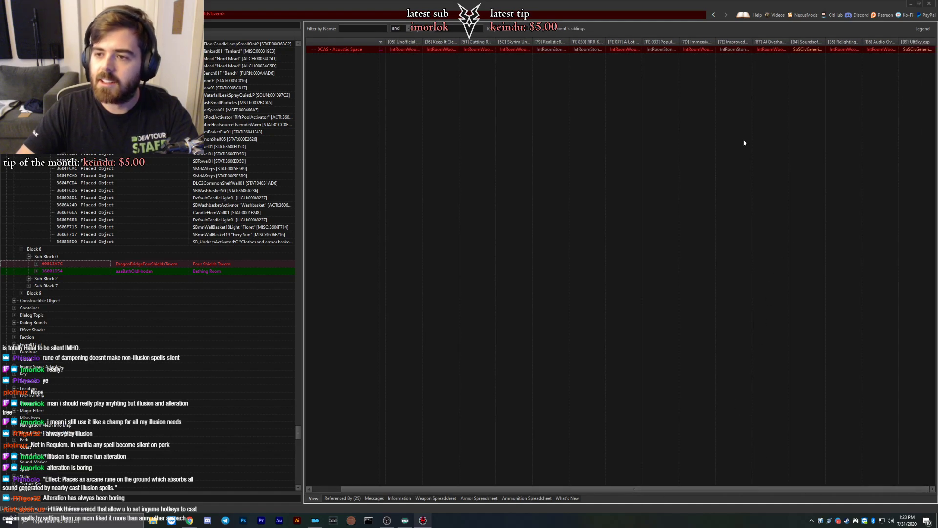
List the Four Shields Tavern cell's persistent and temporary records, inspecting the trapdoor and the navigation mesh for conflicts.
click(36, 264)
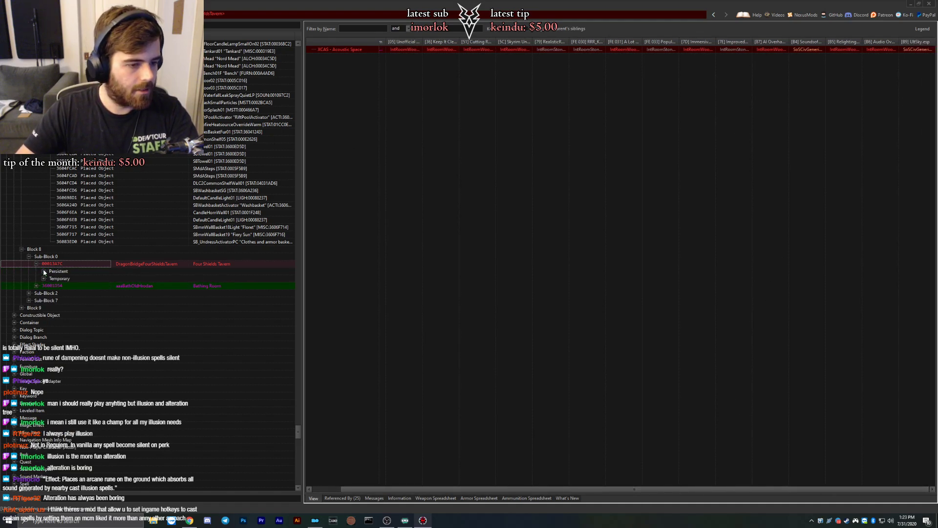
click(43, 270)
click(65, 279)
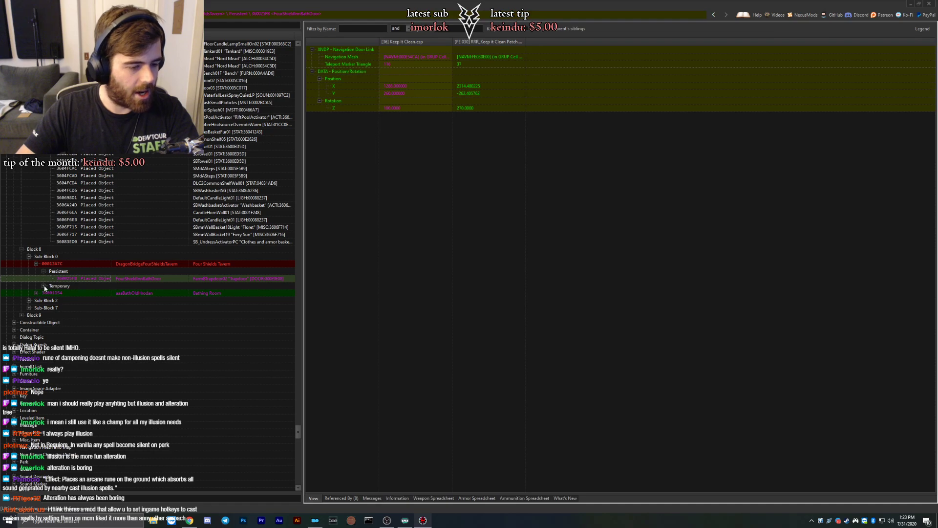
click(43, 285)
click(59, 293)
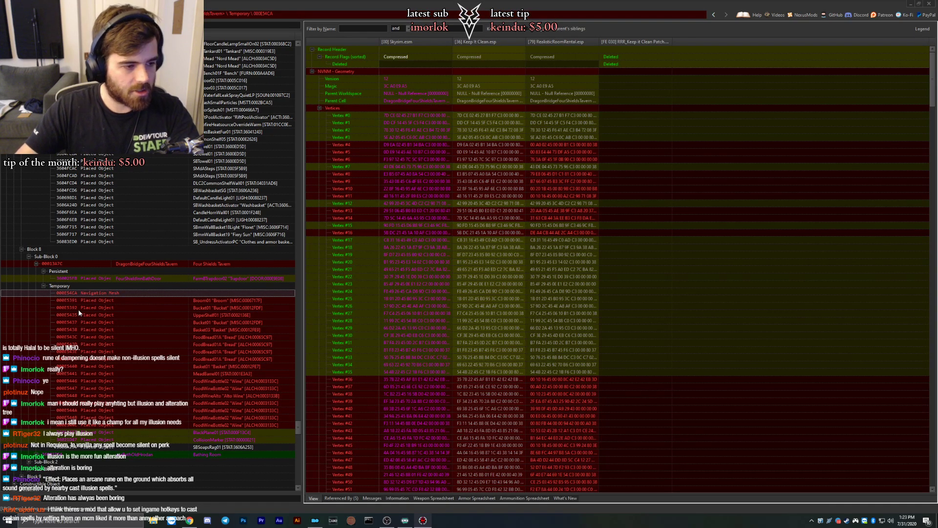
click(643, 196)
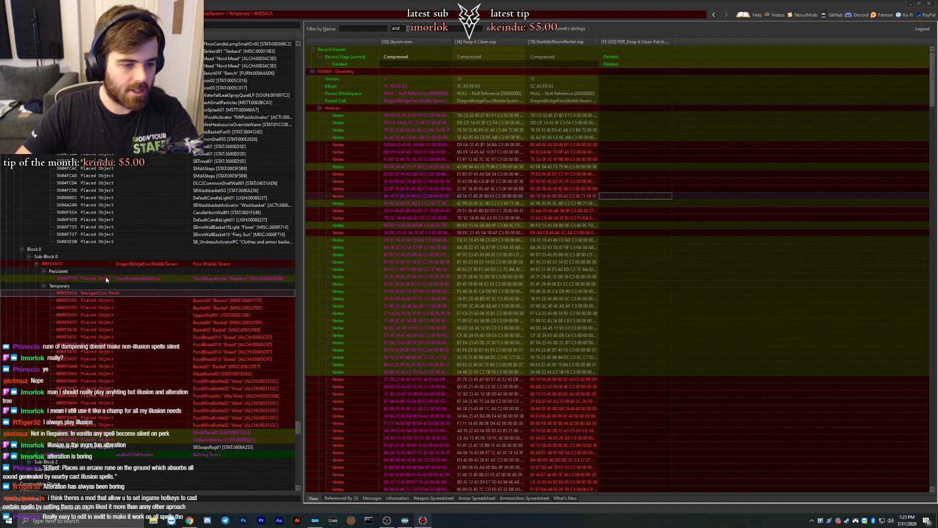
click(120, 264)
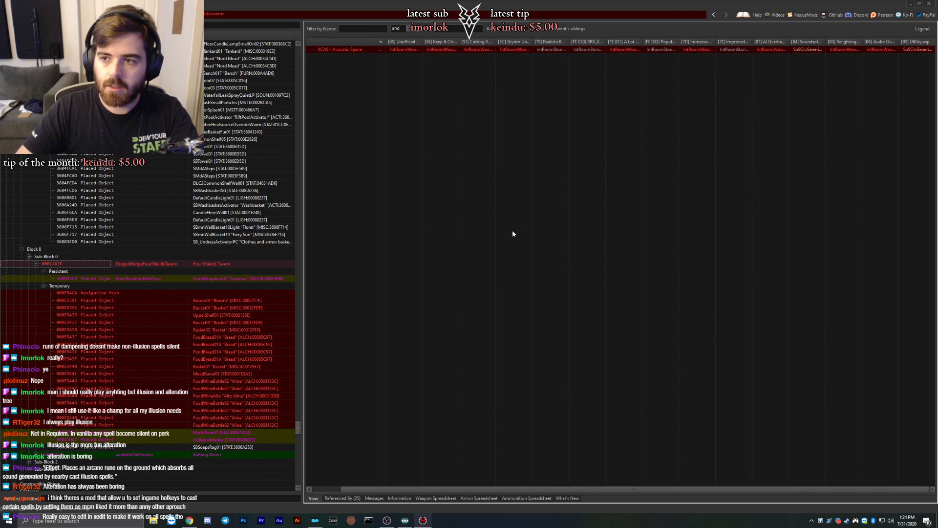
click(129, 293)
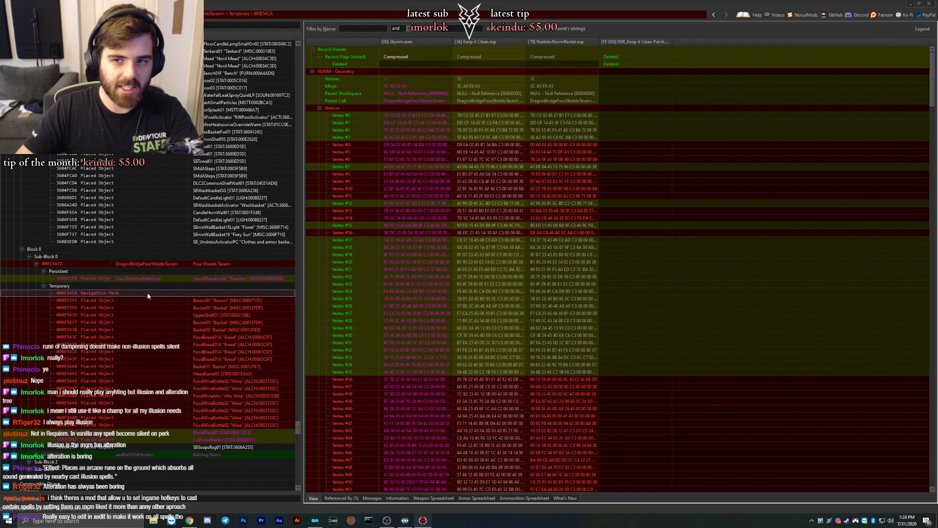
Check the tavern's temporary placed objects for position conflicts, from the broom, baskets and shelf through the bread, mead barrel and wine bottles.
click(110, 300)
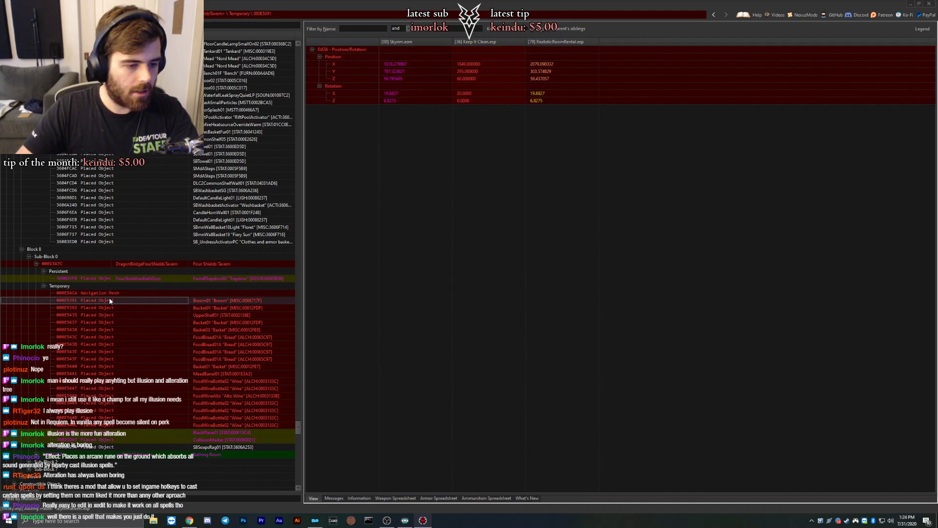
key(Up)
key(Down)
key(Up)
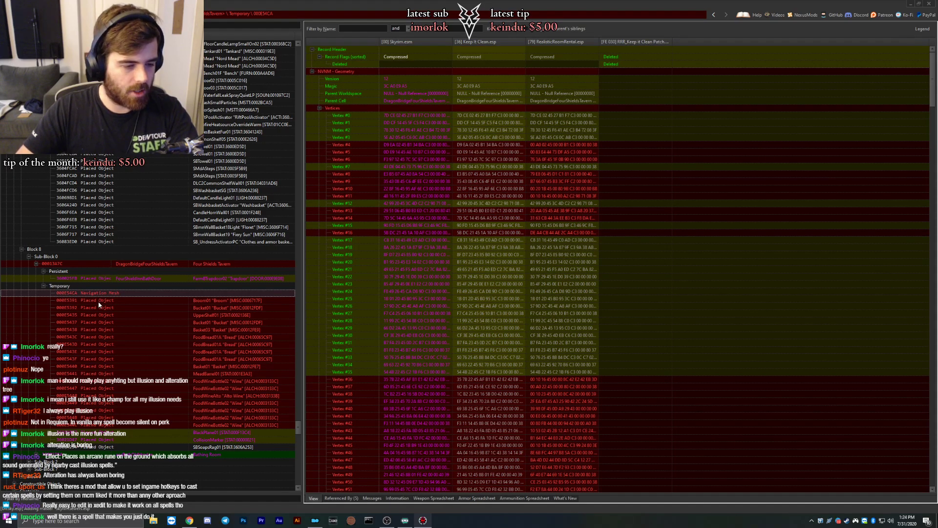
key(Down)
key(Down)
key(Down)
key(Down)
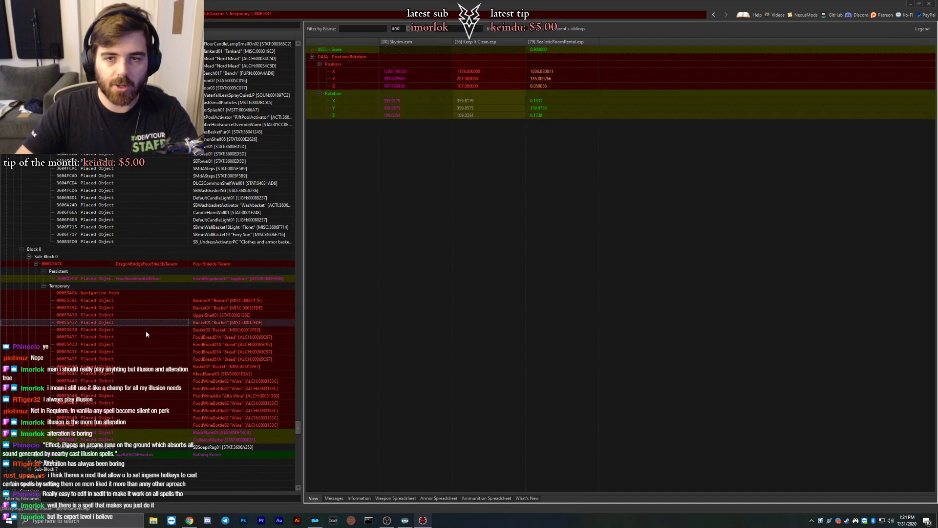
key(Up)
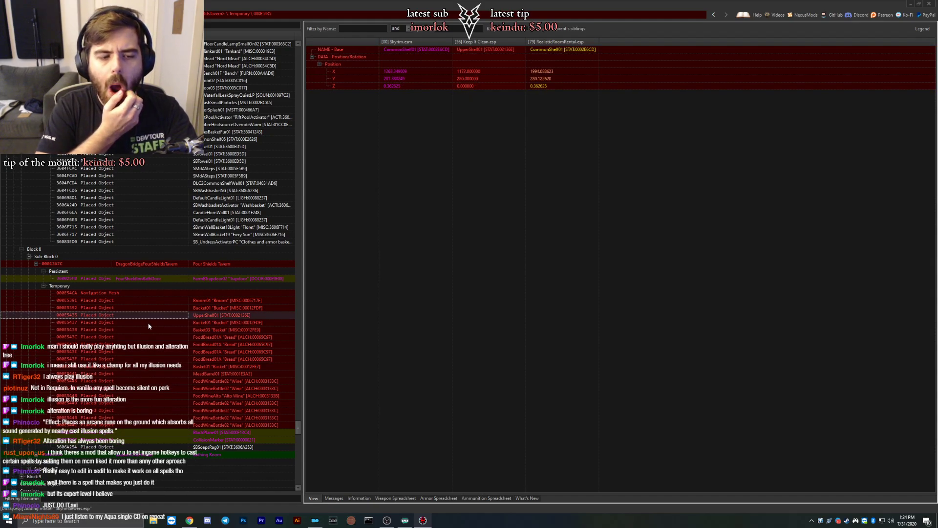
key(Down)
key(Down)
key(Down)
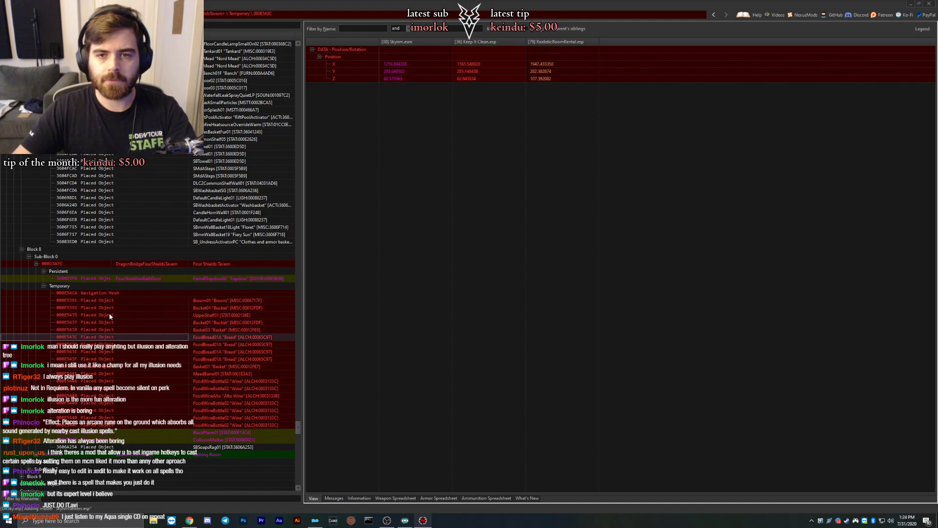
key(Down)
key(Down)
key(Down)
key(Down)
key(Down)
key(Down)
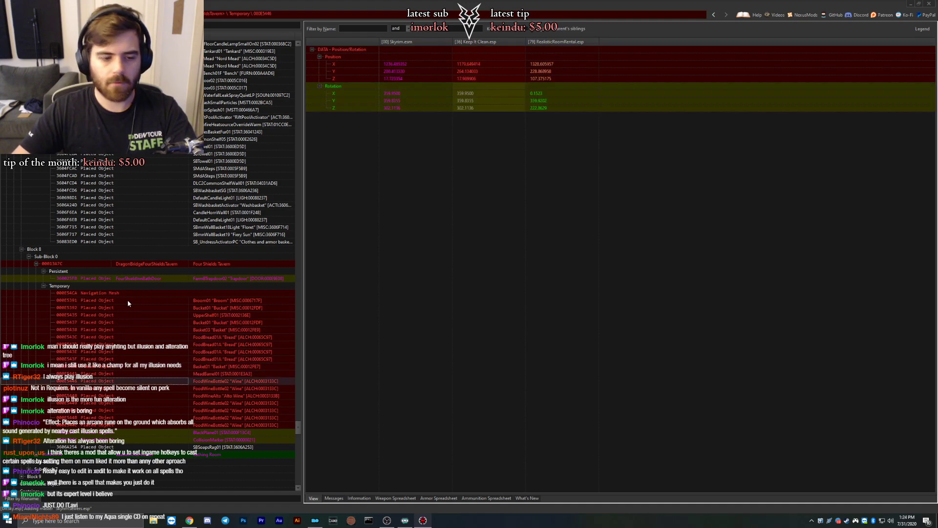
key(Down)
key(Down)
key(Down)
key(Down)
key(Down)
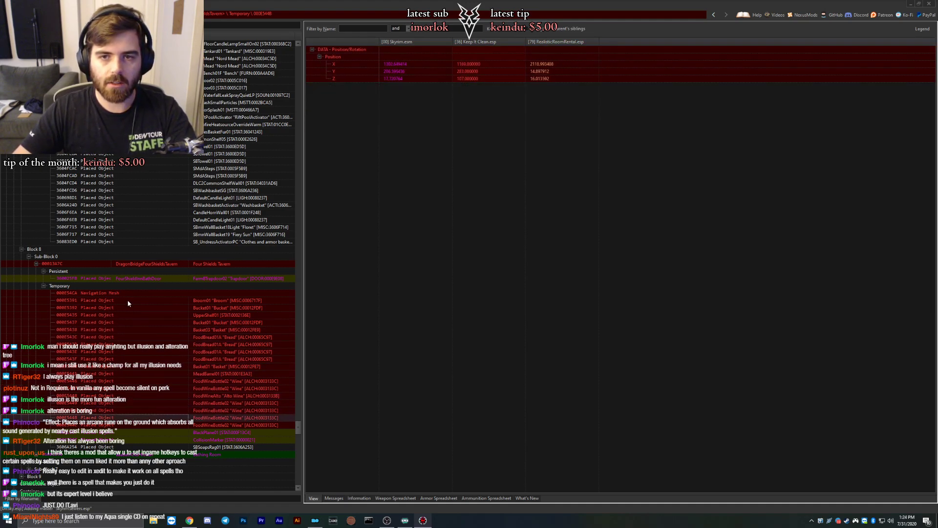
key(Down)
Inspect the tavern's remaining temporary records: the BlackPlane01, CollisionMarker and SBSoapsRag01 placed objects.
key(Down)
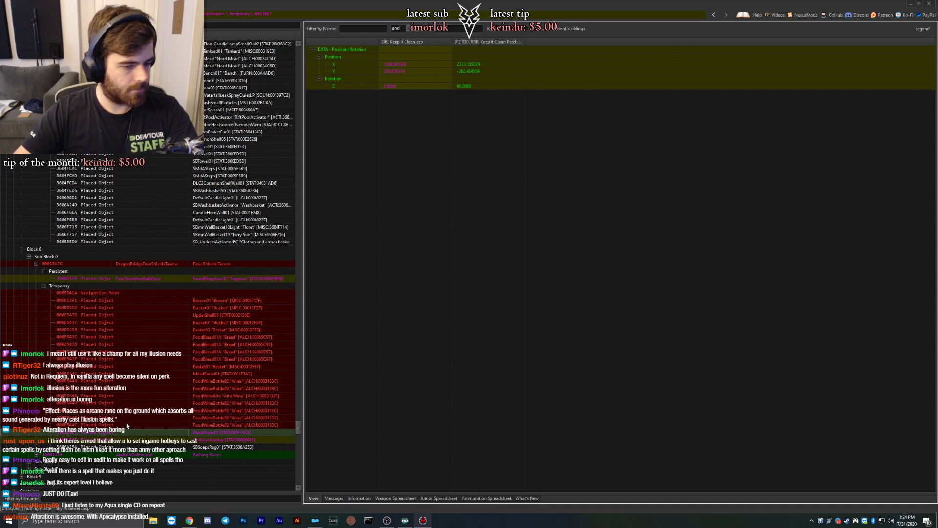
key(Down)
scroll(73, 428, down, 2)
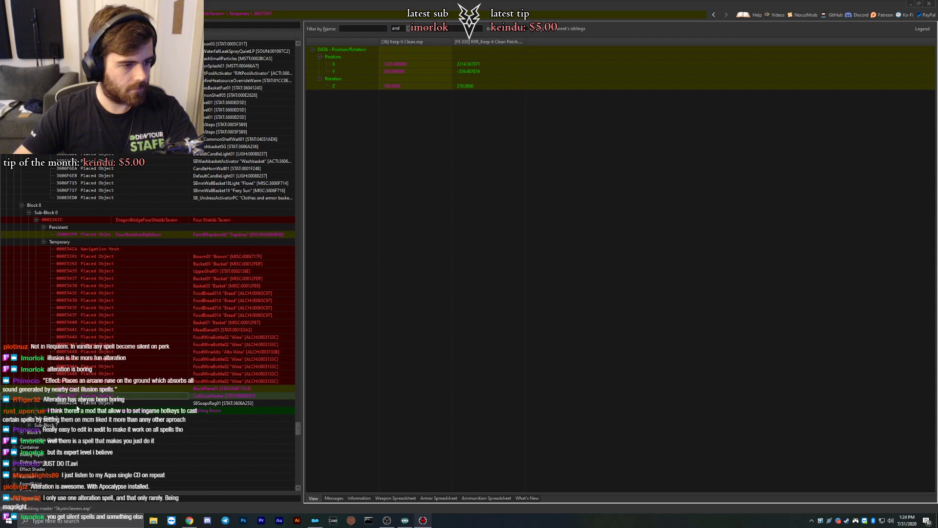
key(Down)
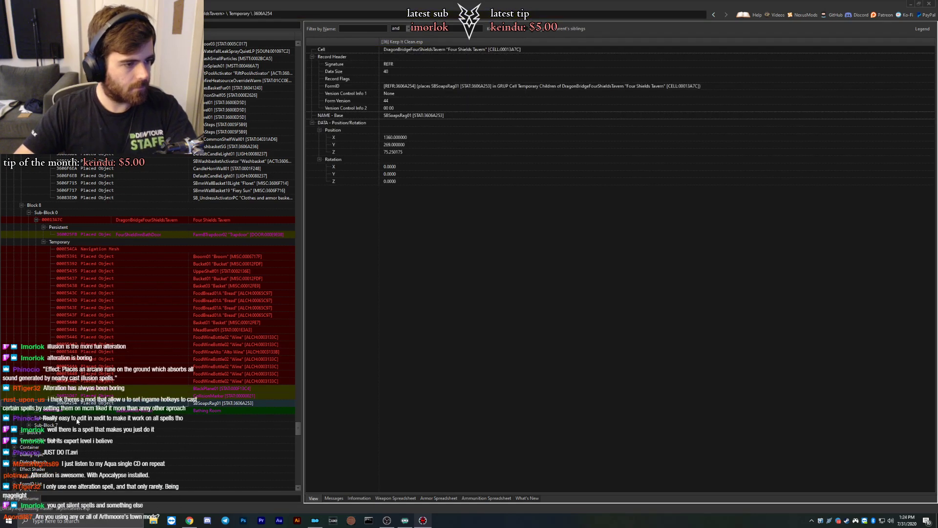
Expand the aaaBathOldHroldan Bathing Room cell, inspect its trapdoor's teleport destination and browse its temporary records.
click(42, 418)
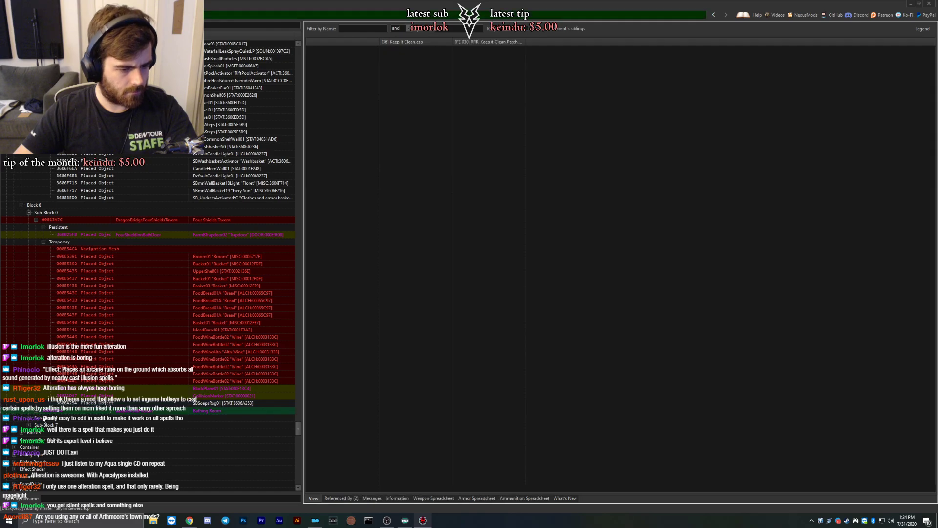
click(72, 426)
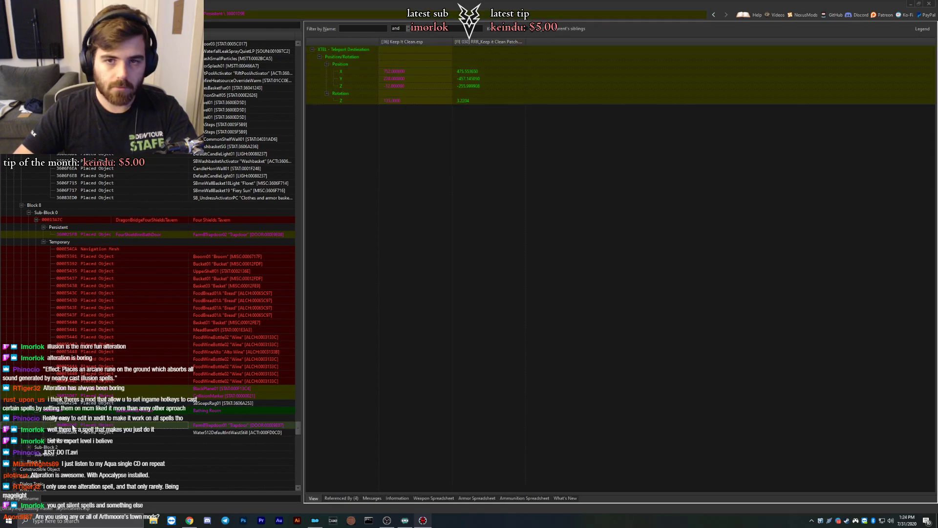
scroll(120, 408, down, 10)
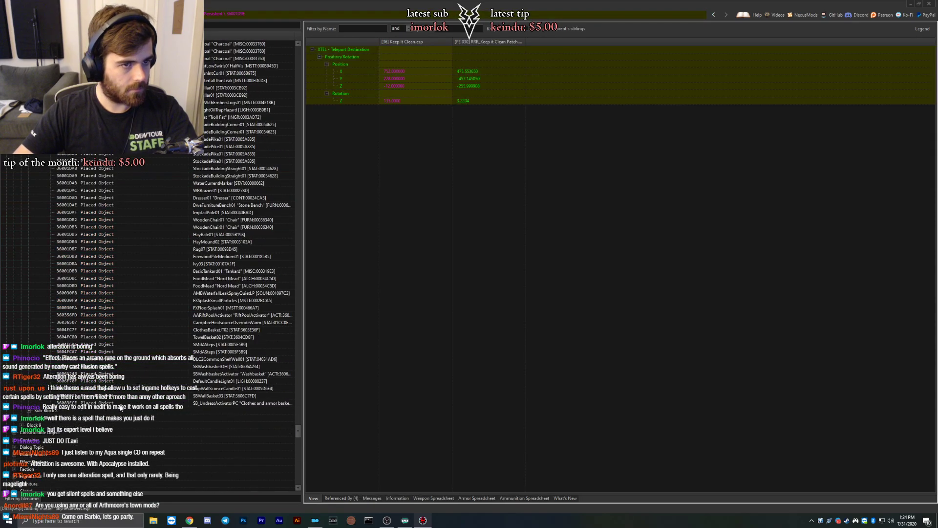
Expand the aaaBathDBRetching Bathing Room cell in Sub-Block 2 and list its persistent and temporary records.
scroll(121, 408, down, 4)
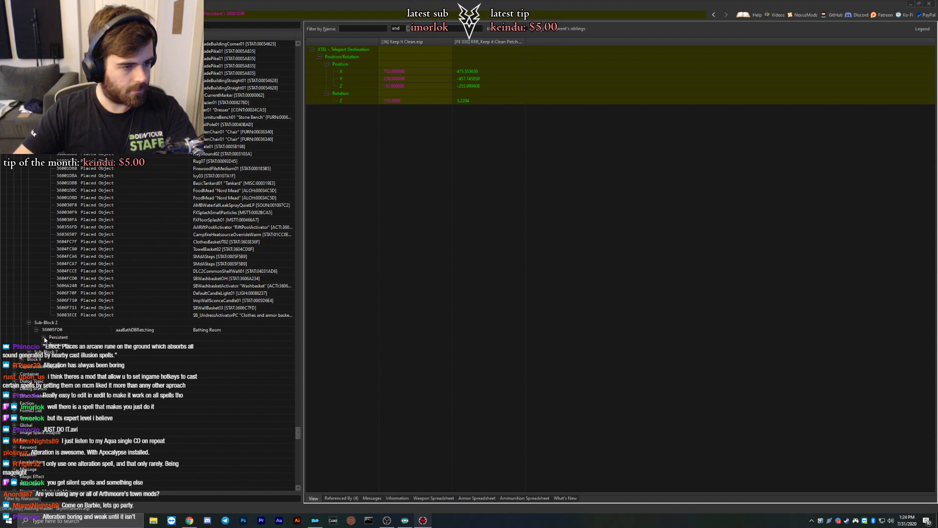
click(43, 337)
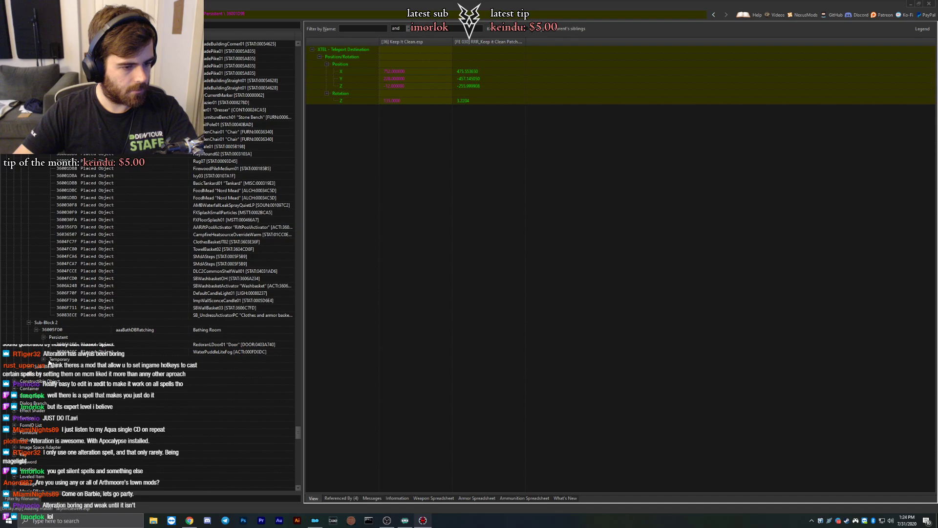
click(44, 359)
scroll(55, 373, down, 8)
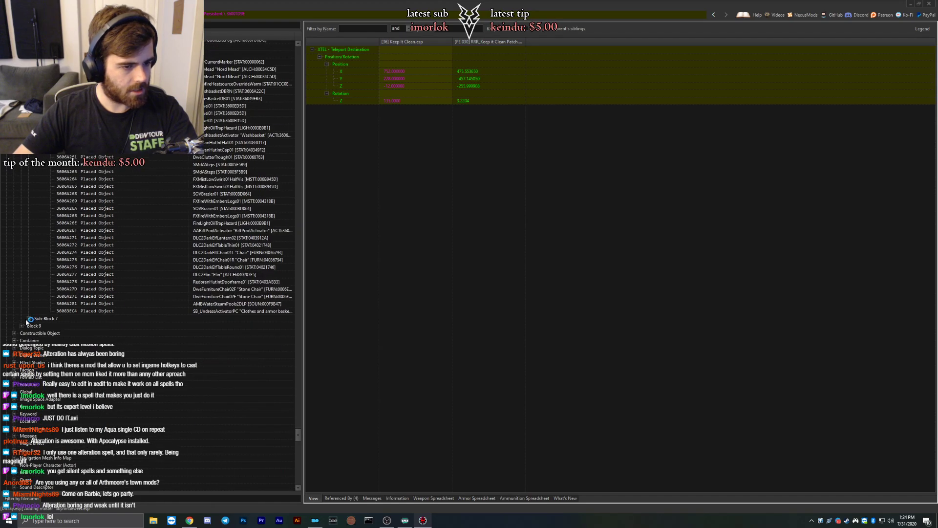
Compare the Moorside Inn cell in Sub-Block 7 across plugins, then inspect its persistent trapdoor and temporary navigation mesh.
click(59, 324)
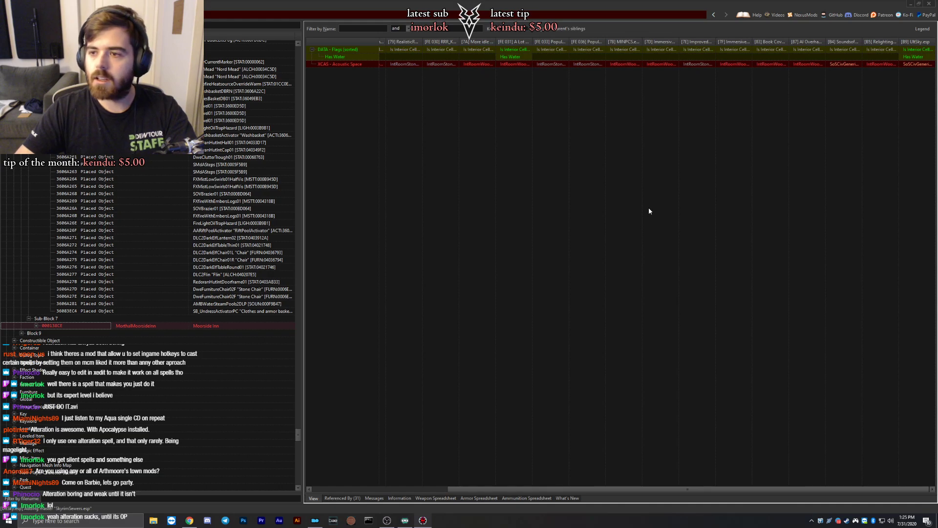
click(37, 326)
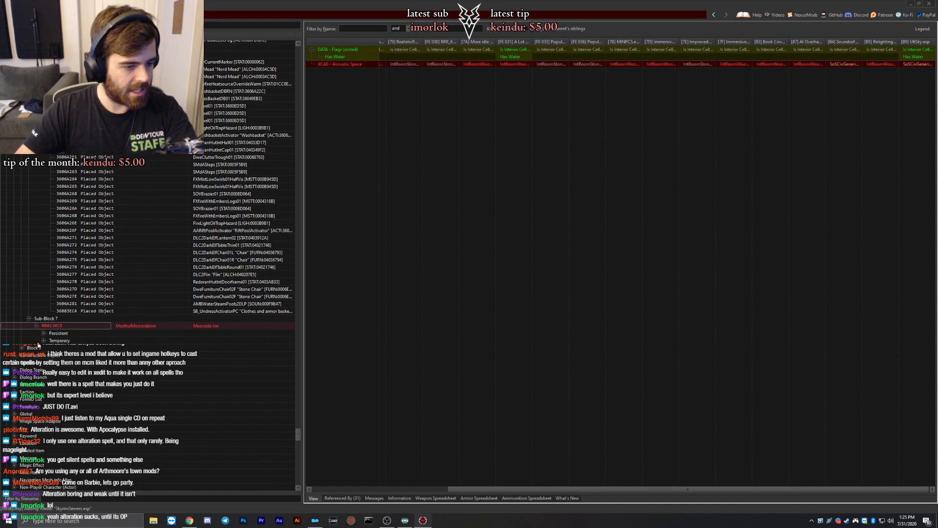
click(43, 333)
click(66, 340)
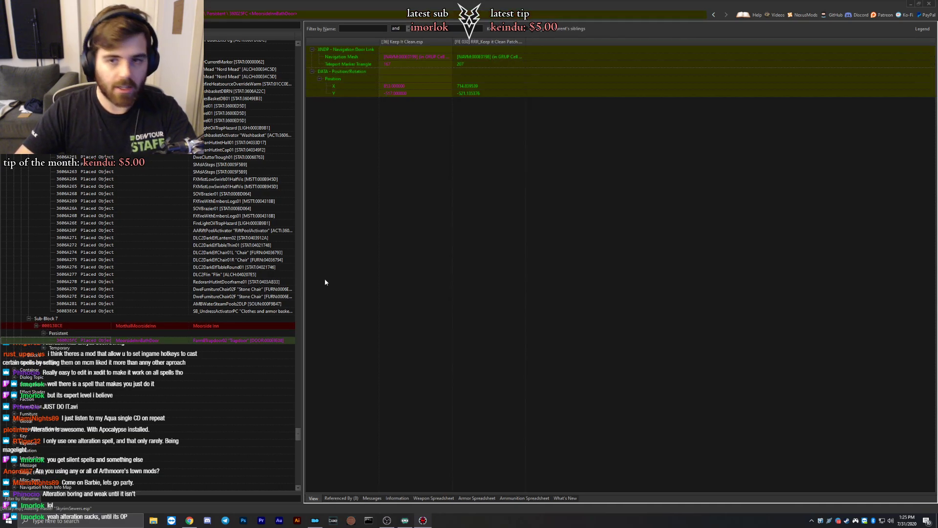
click(44, 348)
click(49, 355)
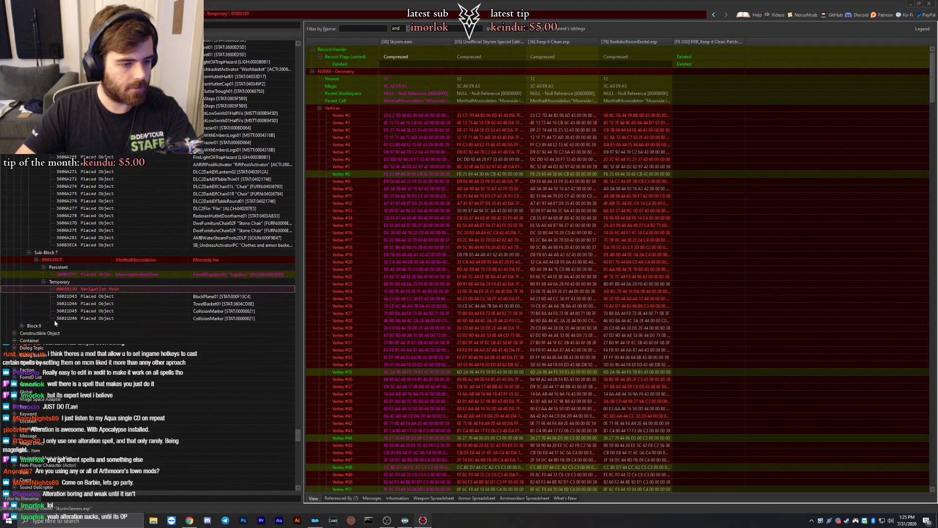
Jump to the Moorside Inn navigation mesh in RRR_Keep it Clean Patch and inspect the neighbouring navigation mesh's vertices there.
right_click(705, 43)
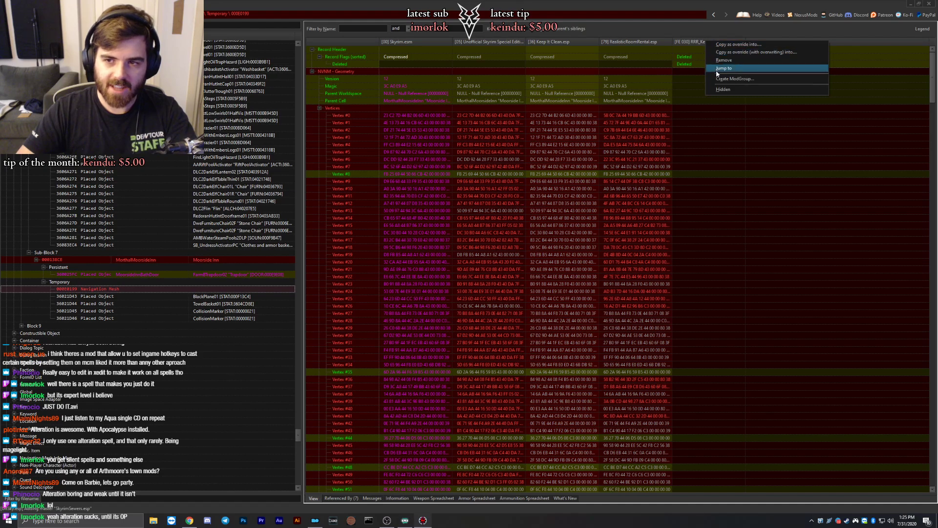
click(89, 288)
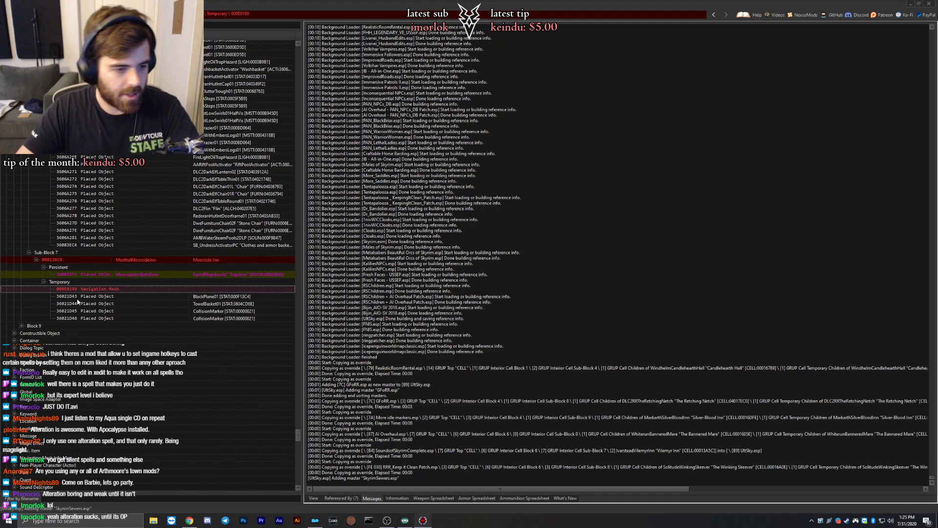
click(81, 289)
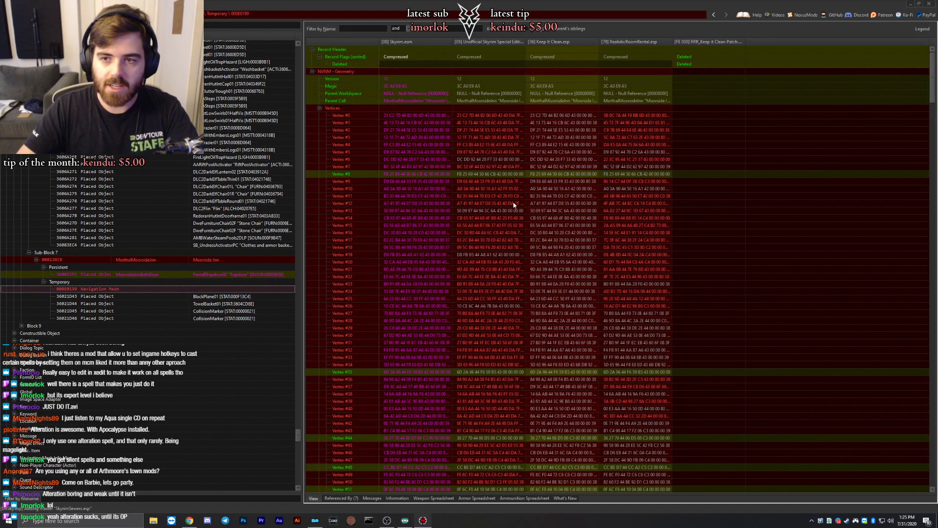
right_click(701, 42)
click(726, 64)
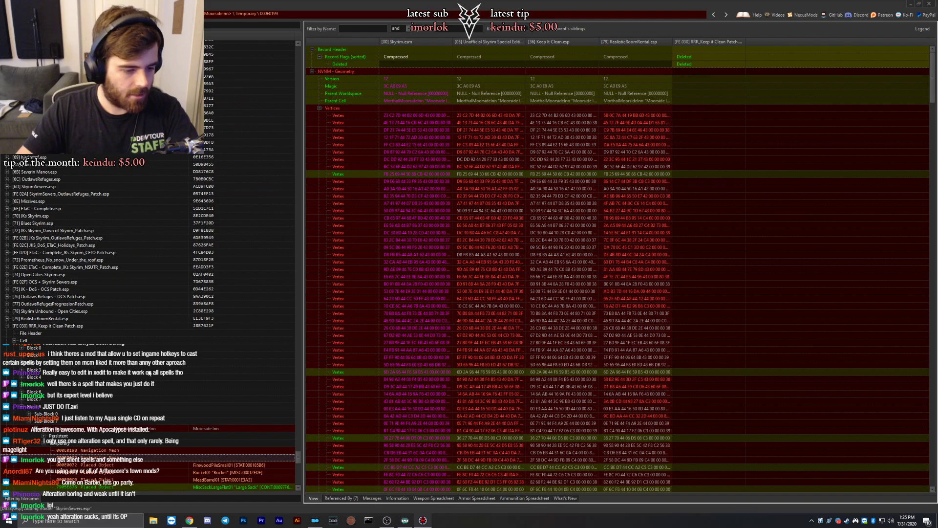
click(101, 450)
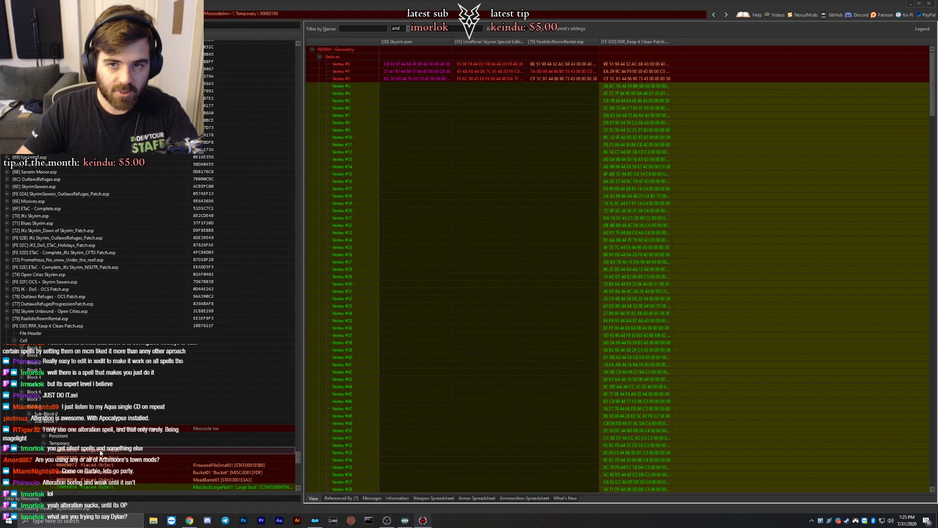
Compare the two Moorside Inn navigation meshes in RRR_Keep it Clean Patch, and return to the mesh under Keep It Clean.esp.
click(98, 460)
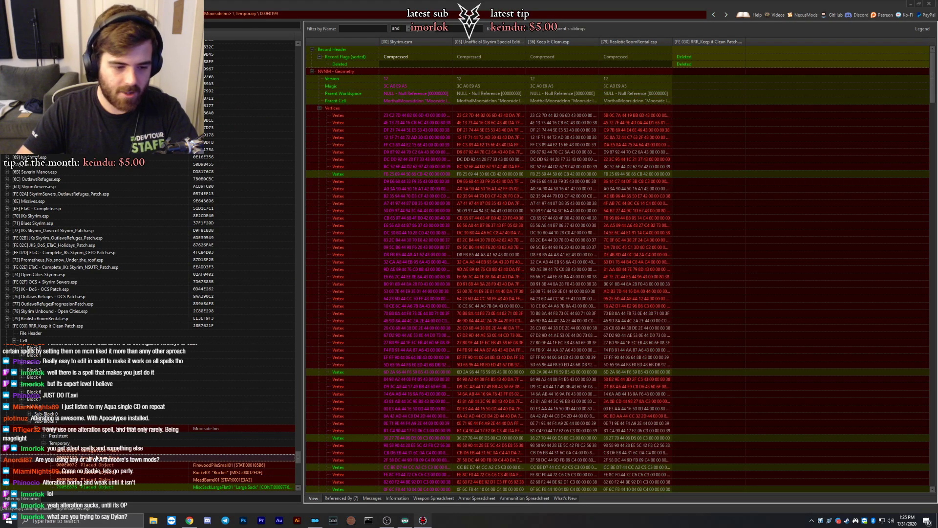
click(96, 451)
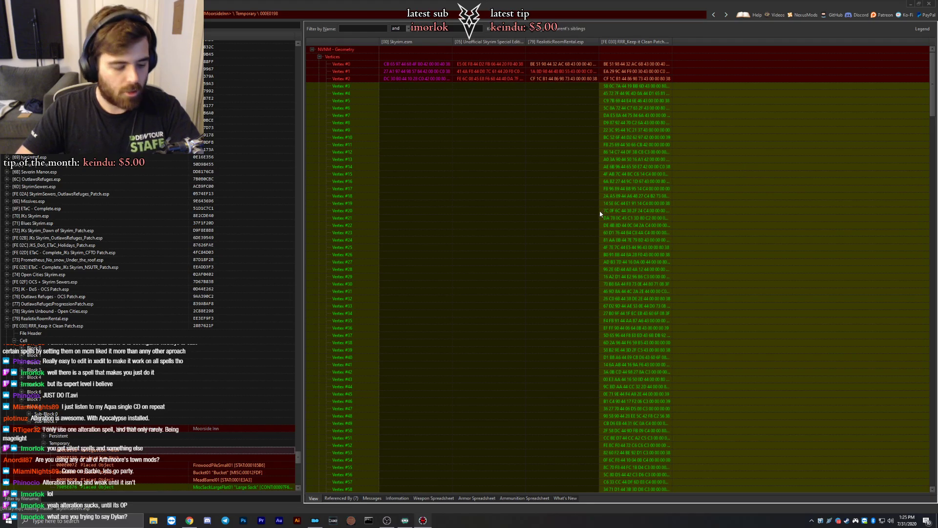
key(alt+Left)
key(alt+Left)
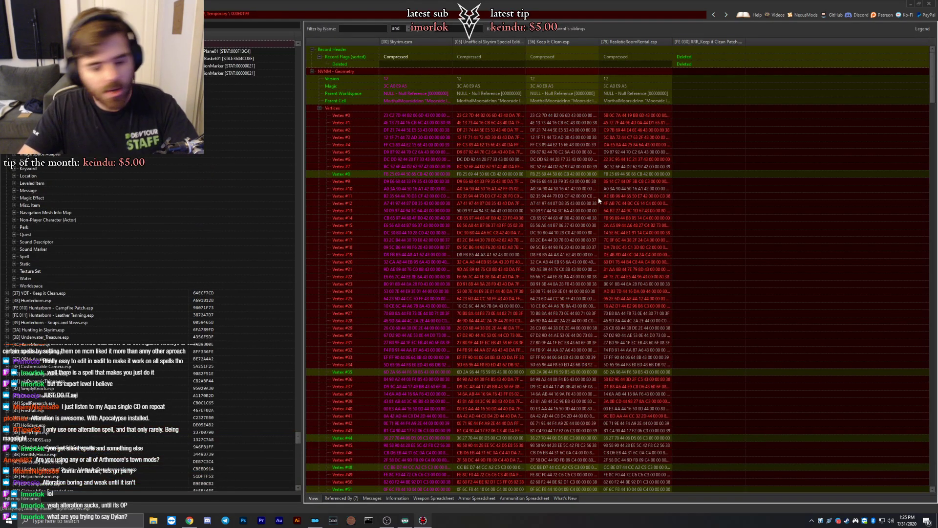
scroll(105, 156, up, 4)
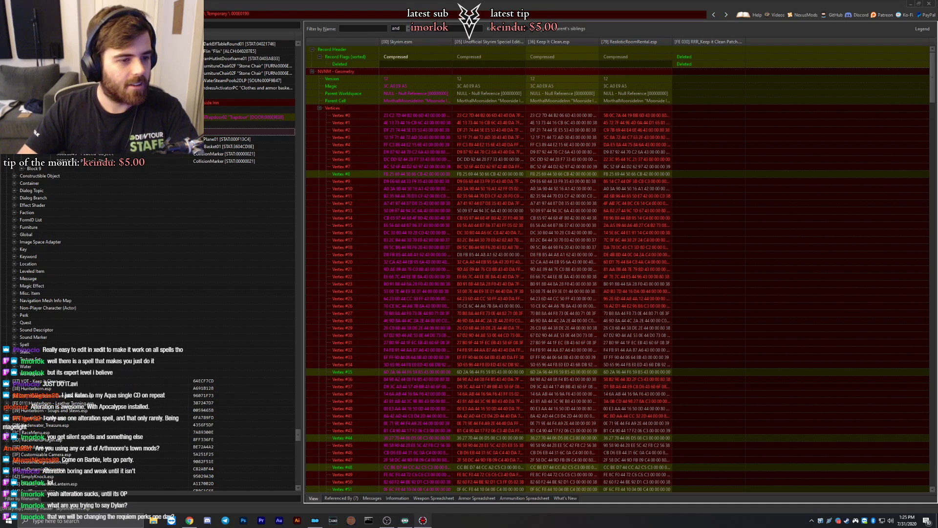
Open the DLC2SVGreathall cell in Block 9 and copy Remove Interior Fog.esp's version as an override into UltSky.esp.
click(22, 169)
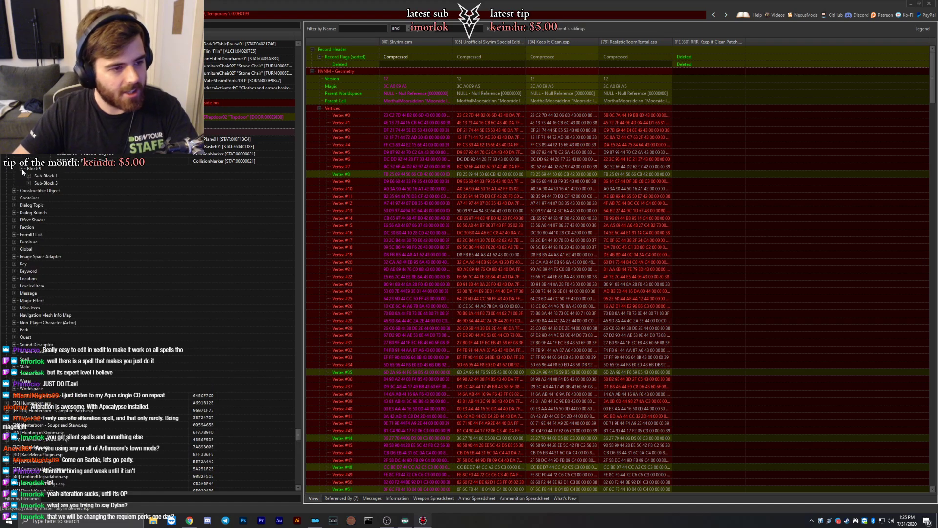
click(29, 176)
click(58, 183)
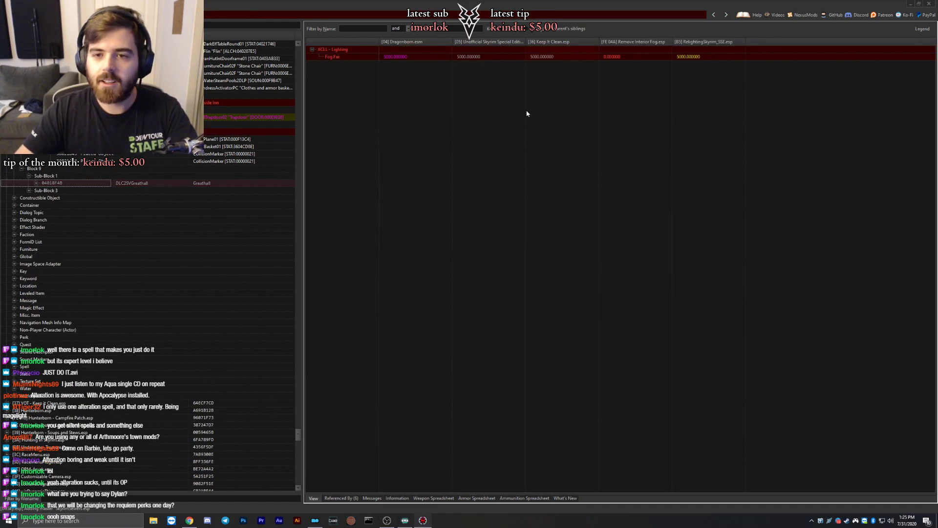
right_click(622, 43)
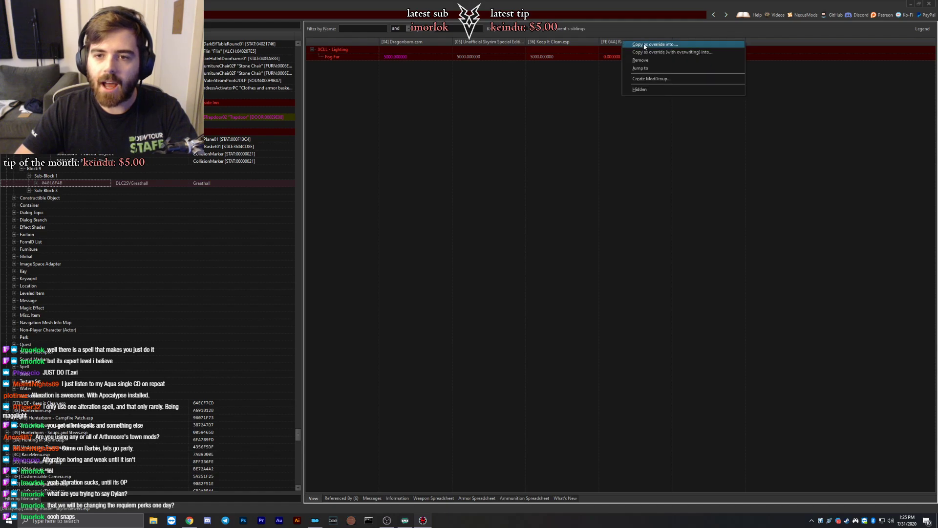
click(655, 50)
double_click(497, 239)
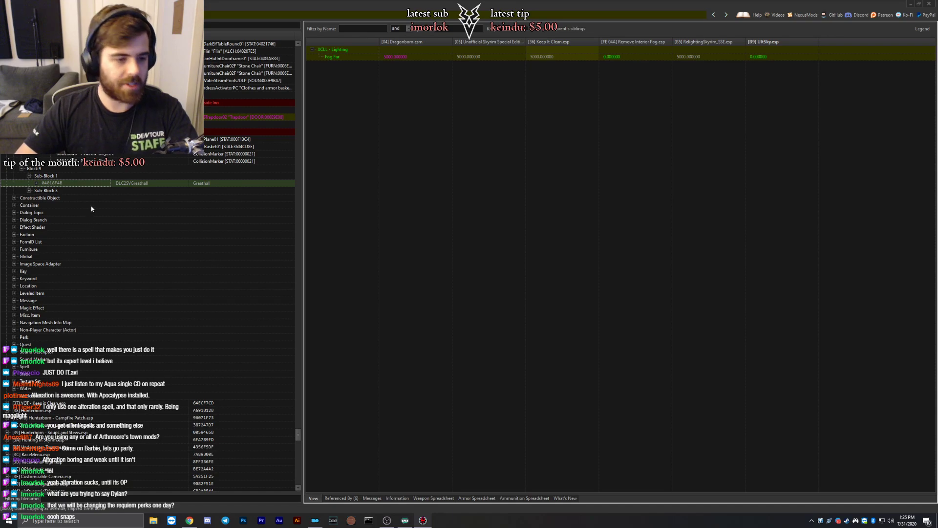
List the Greathall cell's persistent and temporary records and inspect its navigation mesh against Dragonborn.esm.
click(37, 183)
click(43, 190)
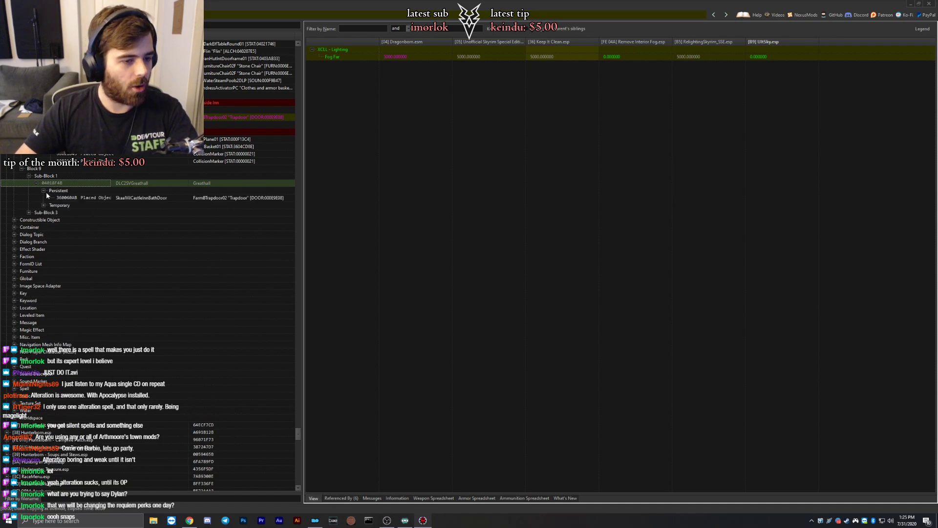
click(43, 206)
click(65, 212)
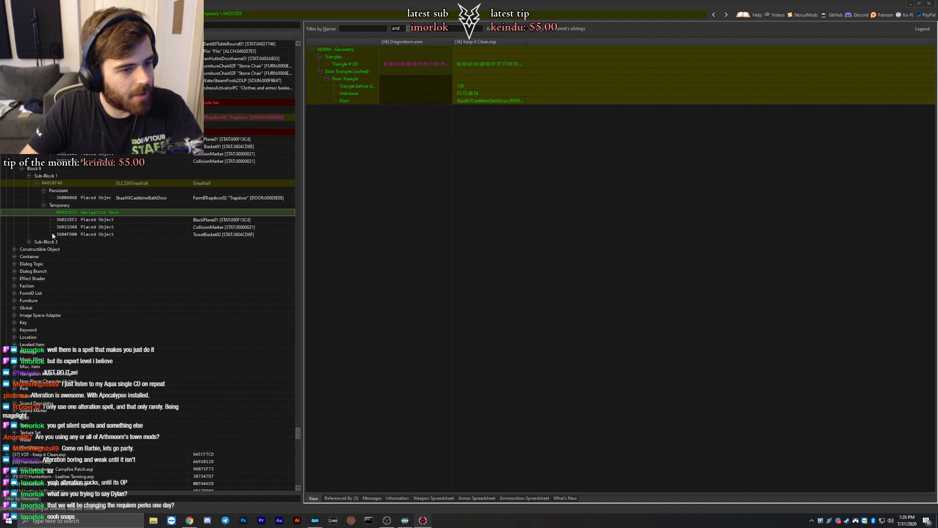
Expand the aaaBYOBOrc Bathing Room - Orc cell in Sub-Block 3 and browse its temporary placed objects.
click(28, 243)
click(39, 220)
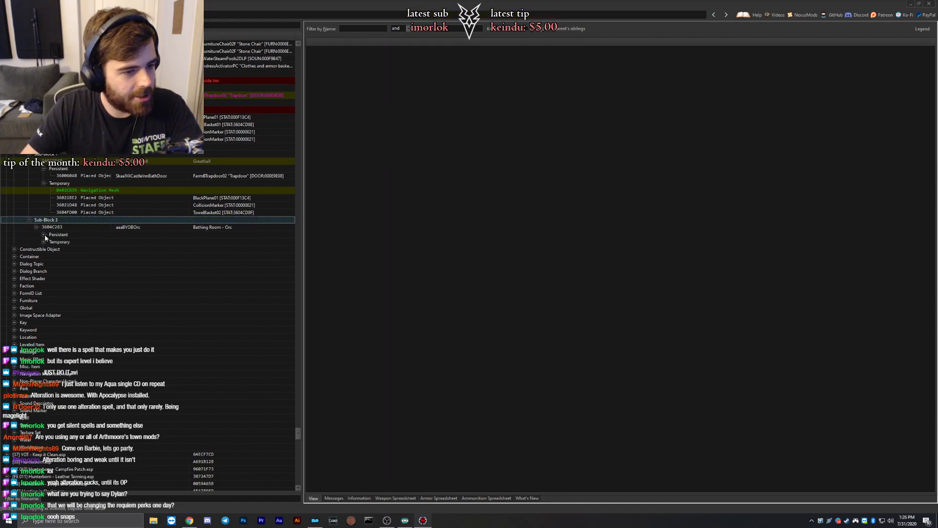
click(37, 226)
click(43, 279)
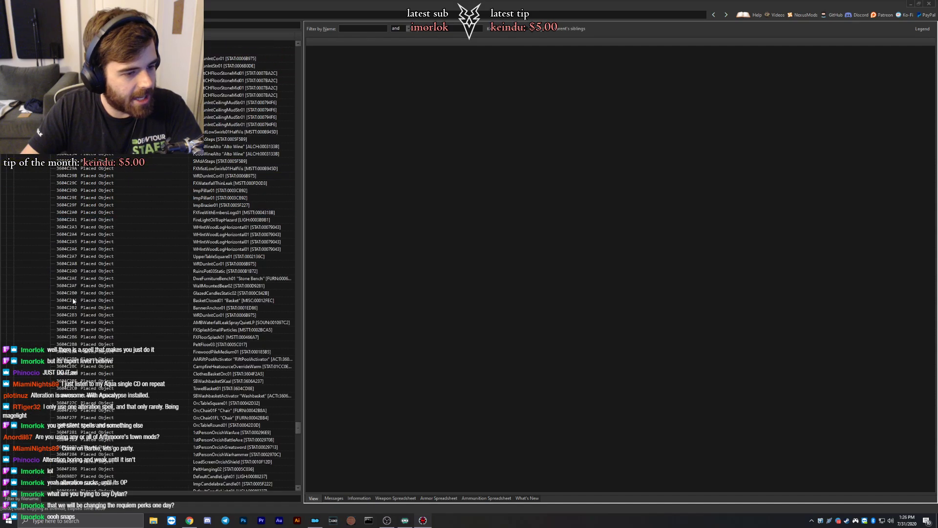
scroll(29, 303, down, 10)
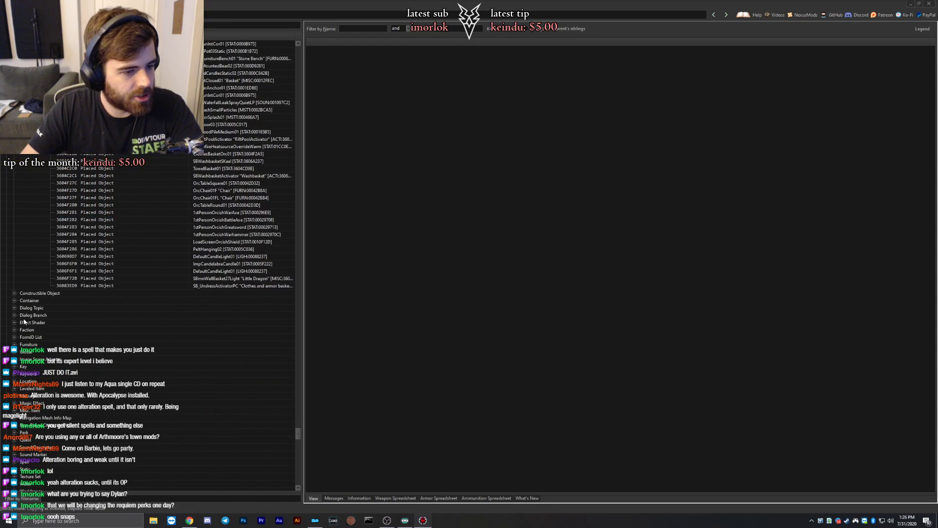
List the Constructible Object and Container records, and compare the Whiterun Belethor's goods merchant chest across plugins with widened columns.
click(14, 293)
scroll(107, 323, down, 4)
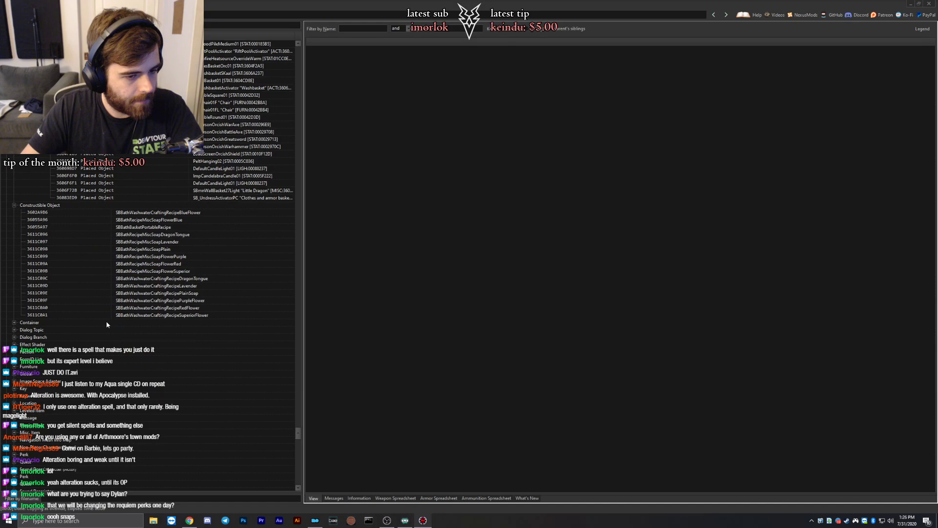
click(15, 322)
click(54, 331)
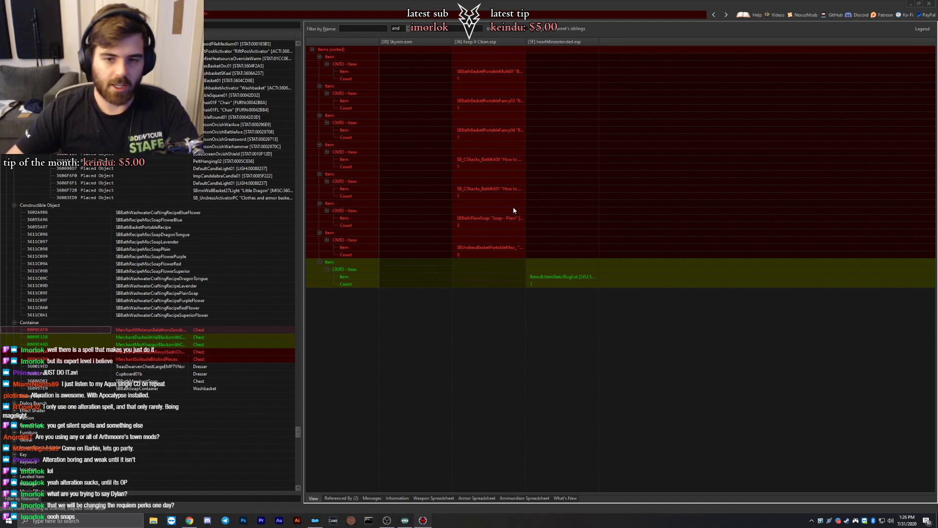
right_click(351, 44)
click(400, 126)
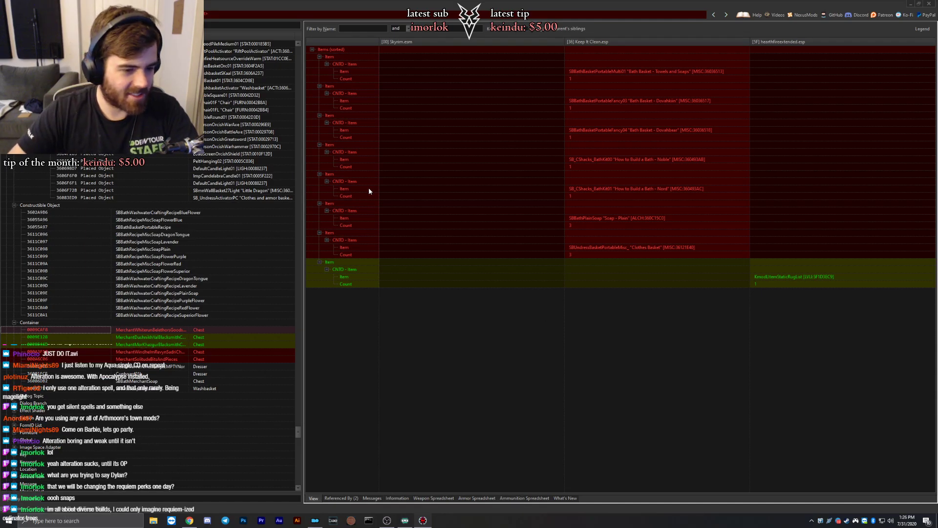
Look back through Keep It Clean.esp's interior cell records, and return to the Whiterun merchant chest in the Container group.
scroll(147, 250, up, 12)
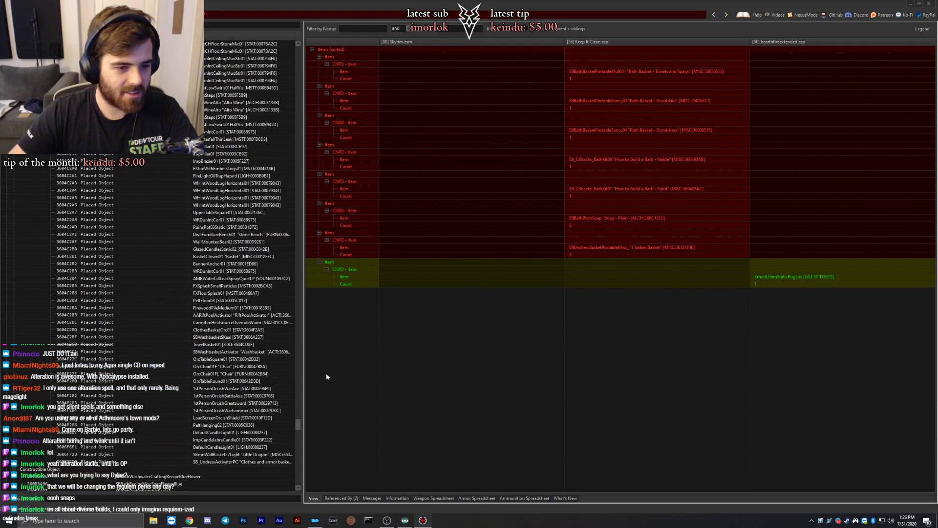
drag(300, 424, 283, 83)
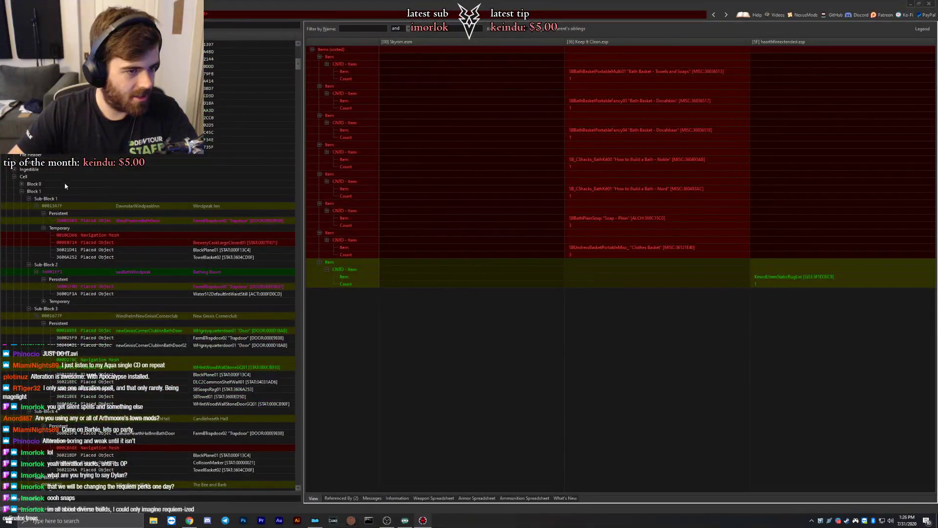
scroll(159, 215, down, 2)
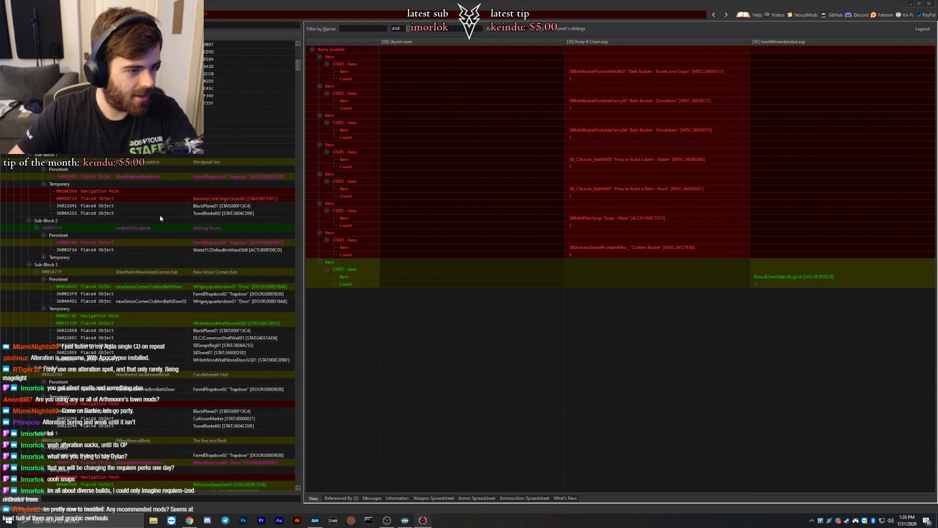
scroll(171, 213, down, 5)
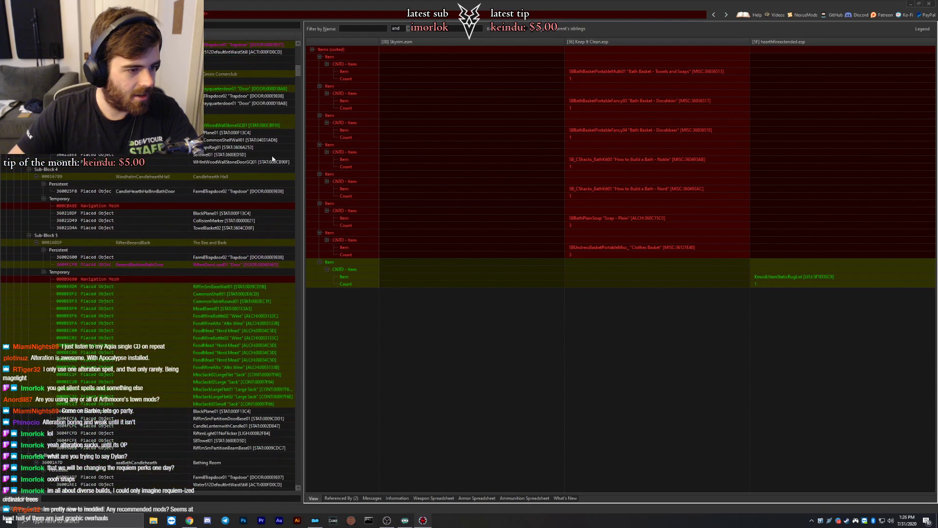
drag(298, 63, 298, 228)
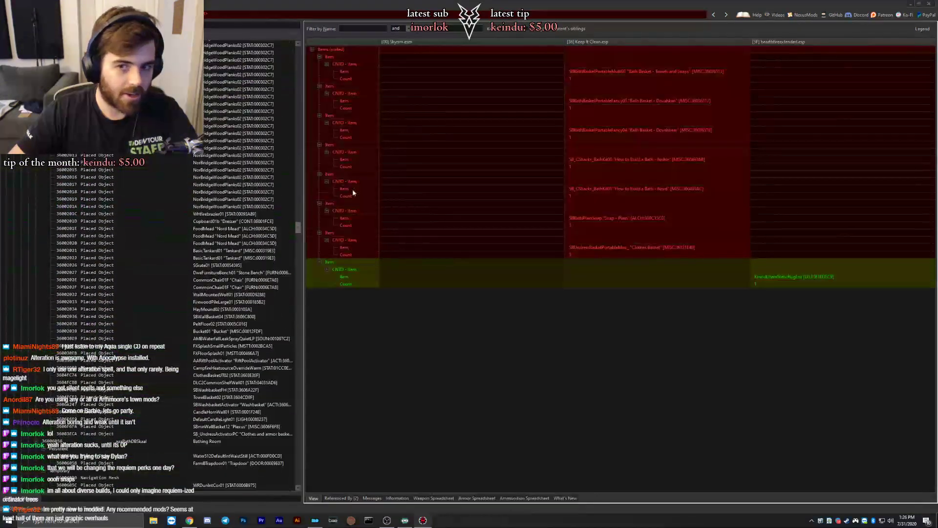
right_click(585, 41)
click(606, 77)
scroll(187, 365, down, 7)
scroll(186, 364, down, 5)
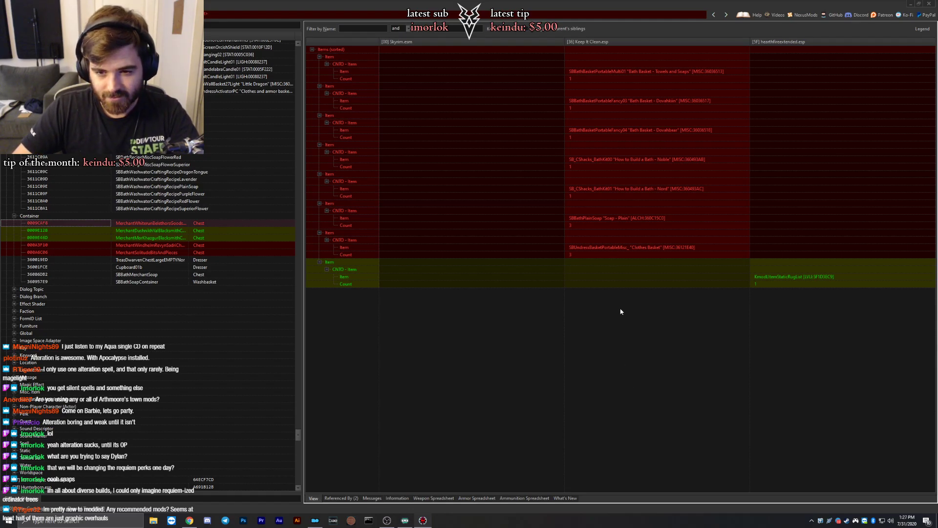
Copy hearthfireextended.esp's Whiterun merchant chest as an override into UltSky.esp, and merge in Keep It Clean.esp's items alongside the rug list item.
click(629, 203)
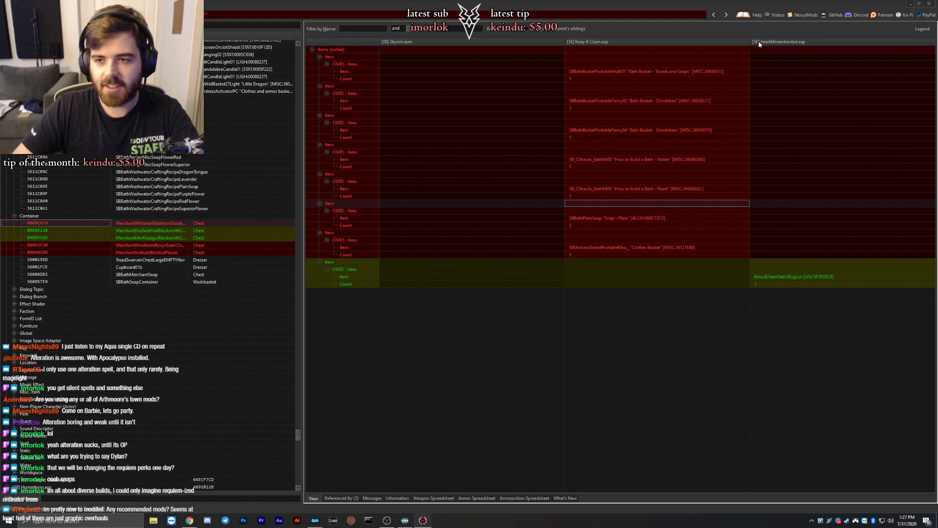
right_click(772, 43)
click(777, 45)
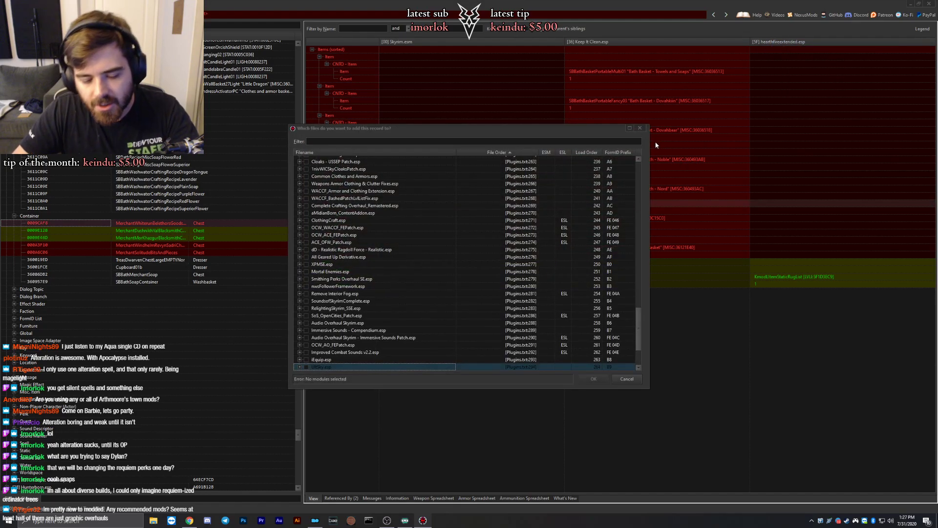
key(Return)
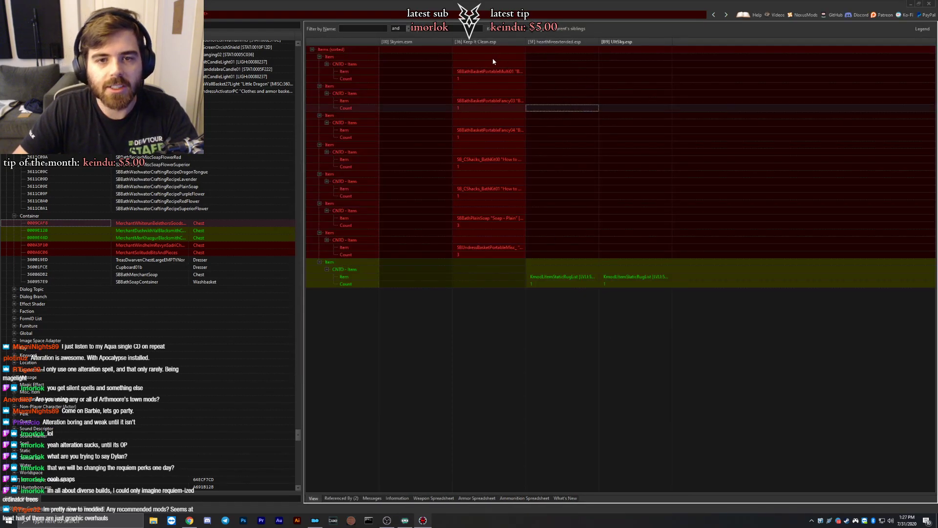
drag(477, 51, 635, 51)
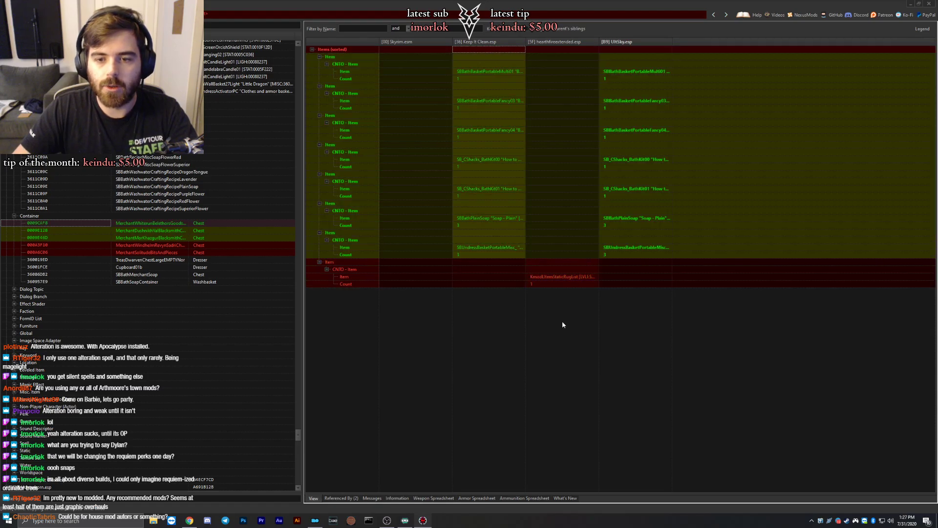
drag(566, 262, 635, 262)
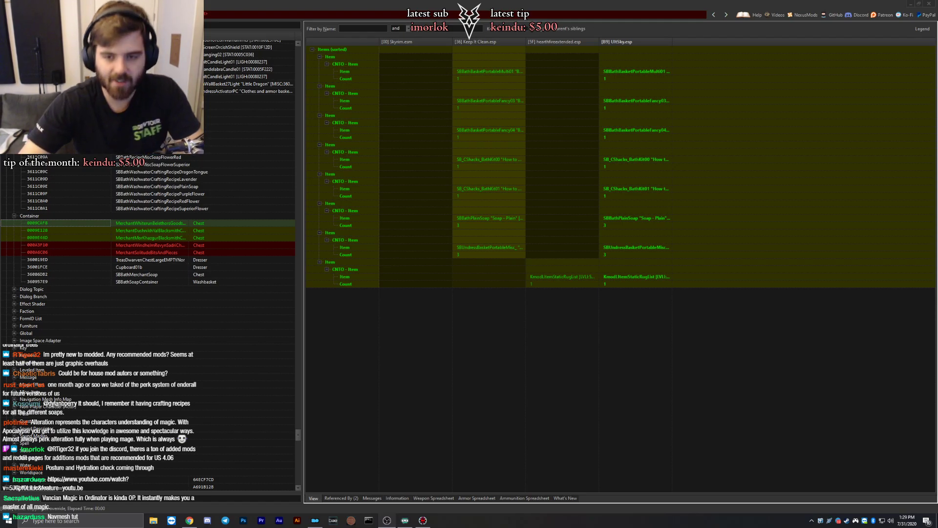
Check the two blacksmith chests, and override hearthfireextended.esp's Windhelm Revyn Sadri chest into UltSky.esp with Keep It Clean.esp's item added.
click(147, 230)
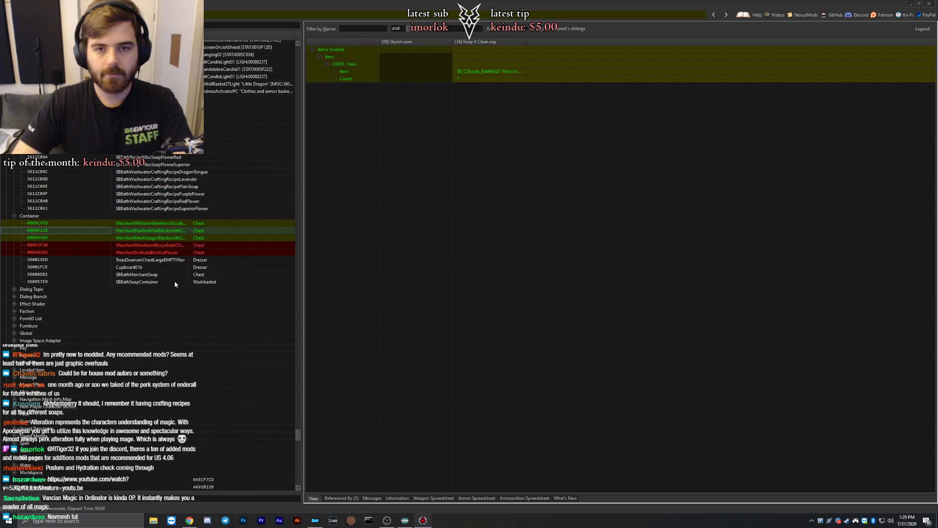
key(Down)
key(Down)
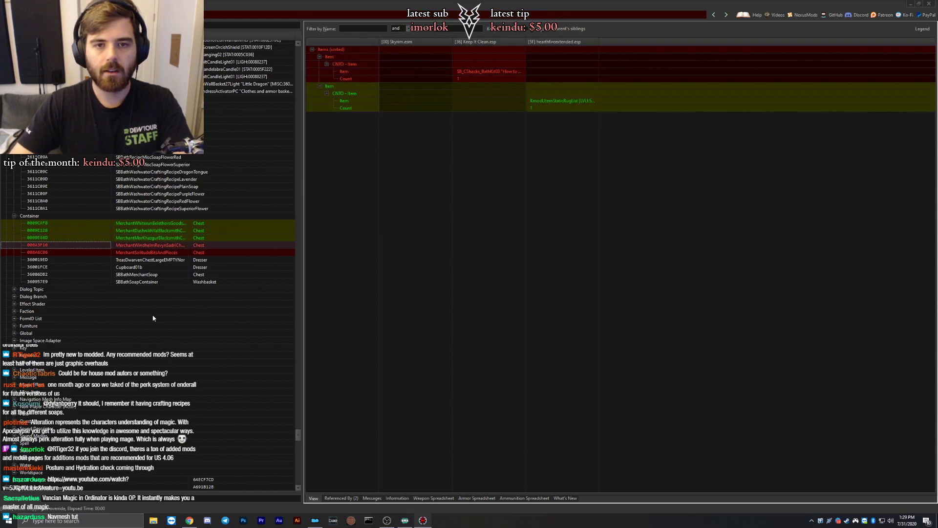
right_click(547, 42)
click(586, 46)
double_click(483, 141)
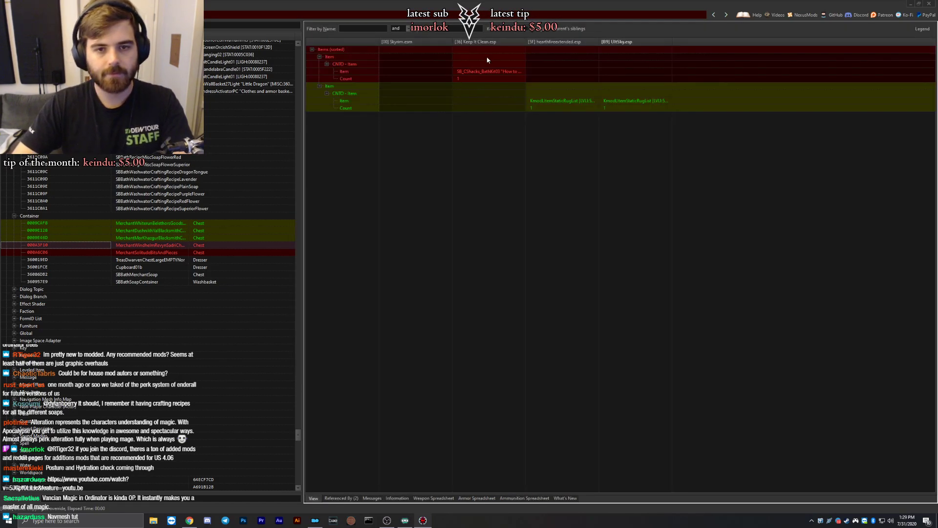
drag(480, 61, 634, 63)
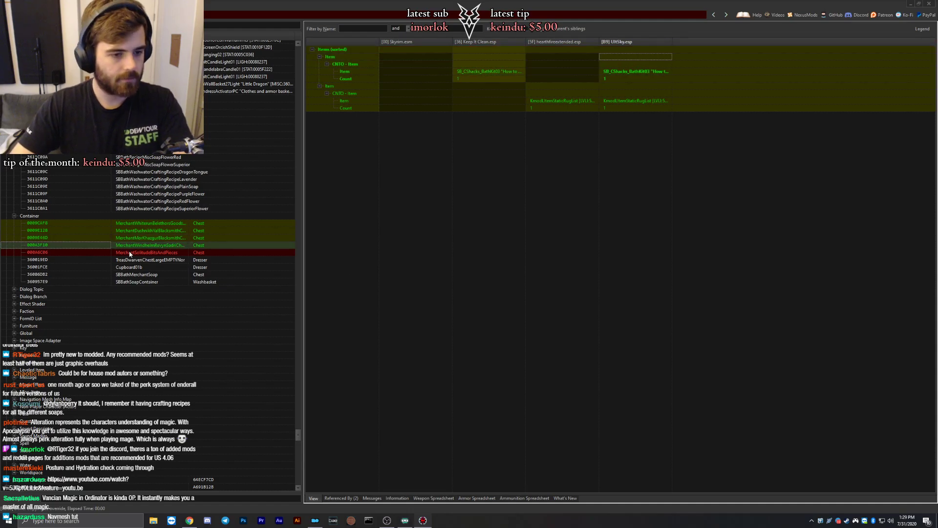
Override the MerchantSolitudeBitsAndPieces chest into UltSky.esp, combining Keep It Clean.esp's items with hearthfireextended.esp's rug list item.
key(Down)
drag(551, 43, 630, 44)
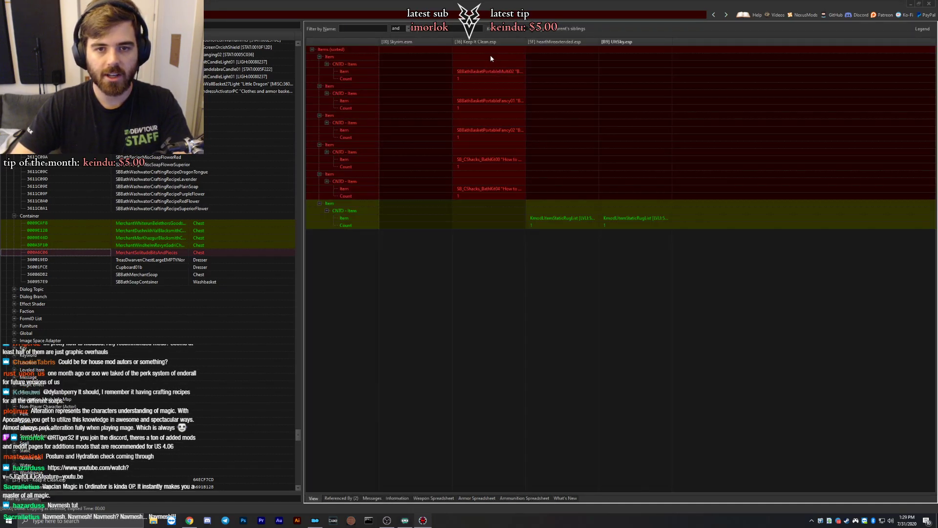
drag(490, 56, 628, 47)
click(562, 203)
drag(562, 203, 633, 204)
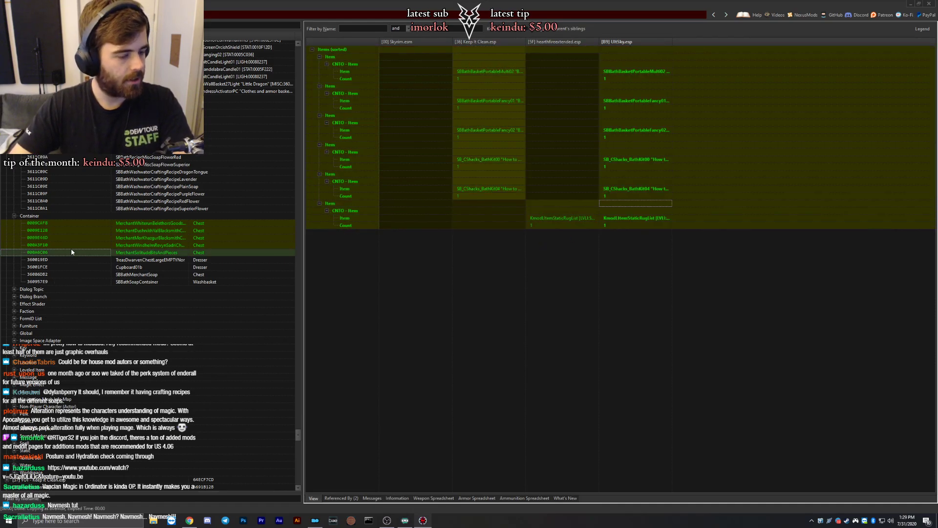
Expand the Dialog Topic group and list the responses under the private bath access key topic.
scroll(72, 251, down, 2)
double_click(22, 245)
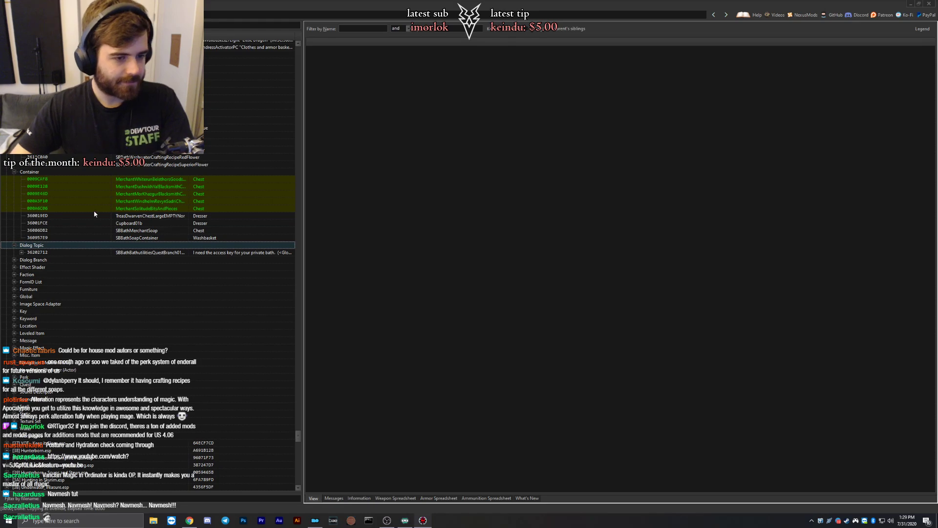
click(22, 252)
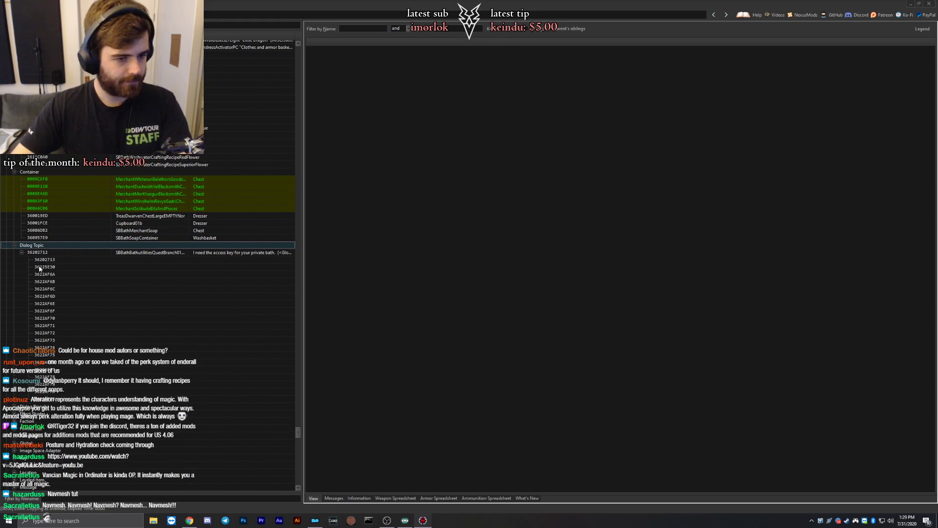
Expand Keep It Clean.esp's Dialog Branch, Effect Shader, Faction, FormID List and Furniture groups to check their records for conflicts.
scroll(39, 264, down, 2)
scroll(45, 262, down, 4)
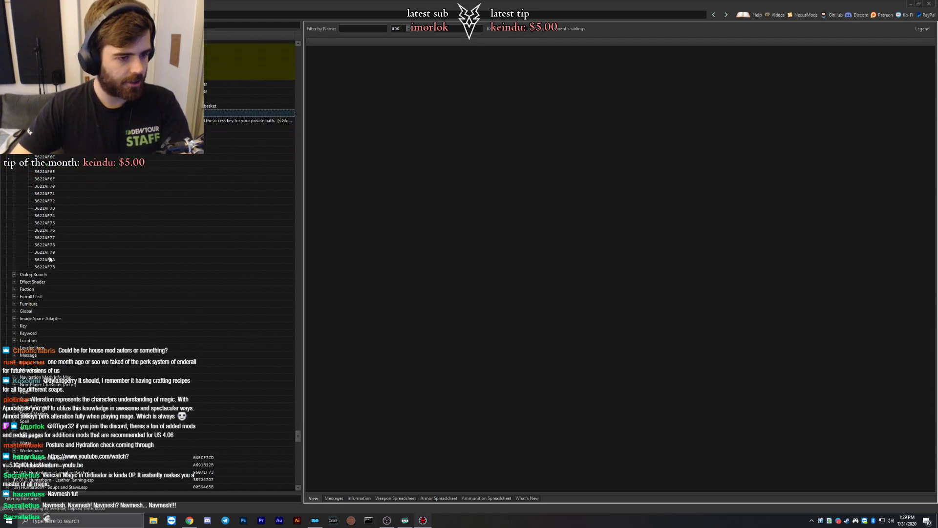
click(15, 274)
click(14, 289)
scroll(17, 290, down, 3)
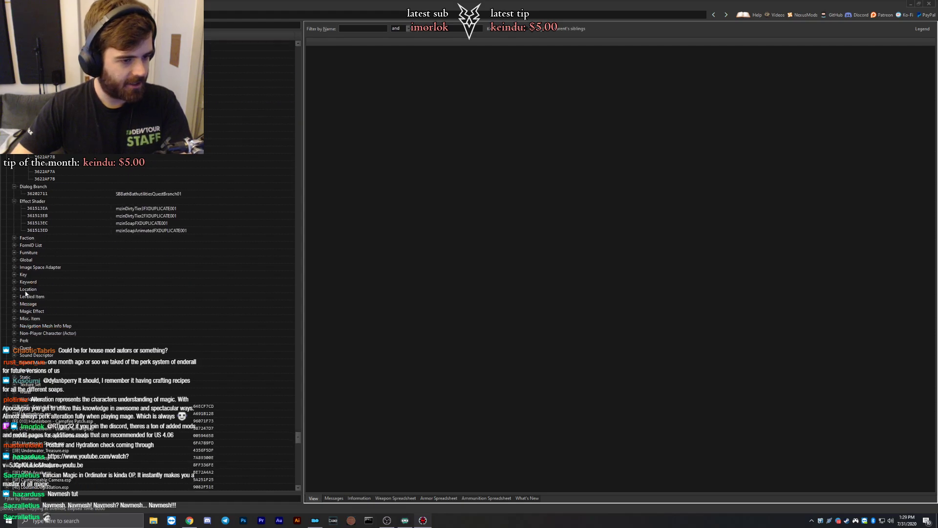
click(15, 238)
scroll(18, 241, down, 3)
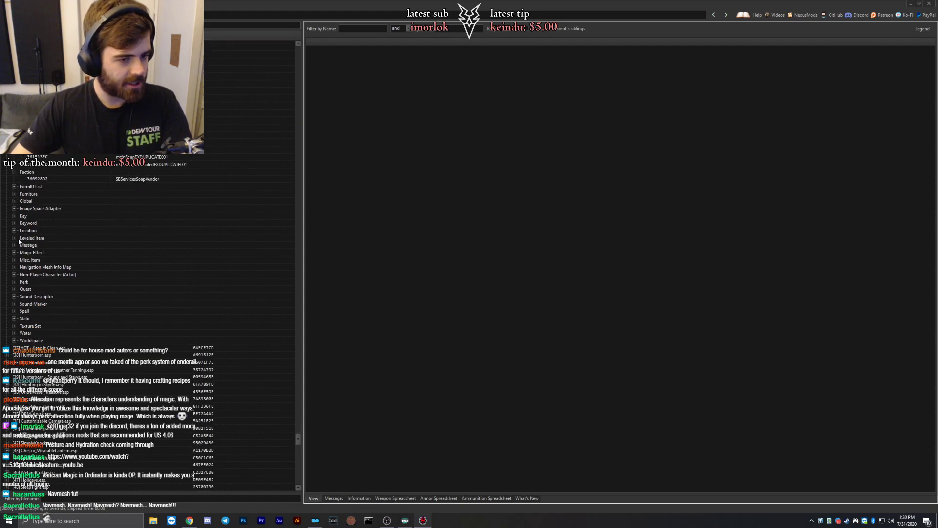
click(14, 187)
scroll(14, 230, down, 3)
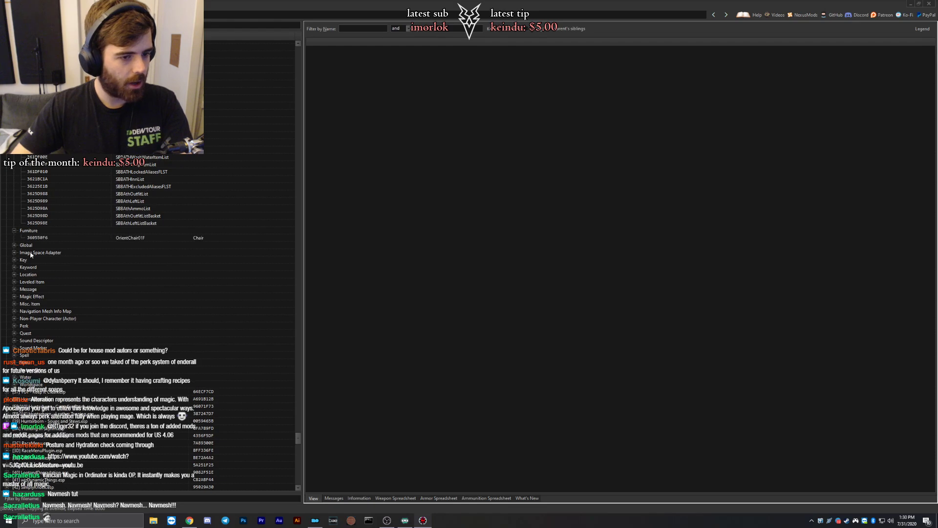
Expand the Global, Image Space Adapter, Key, Keyword and Location groups to check their records for conflicts.
click(15, 238)
scroll(20, 244, down, 3)
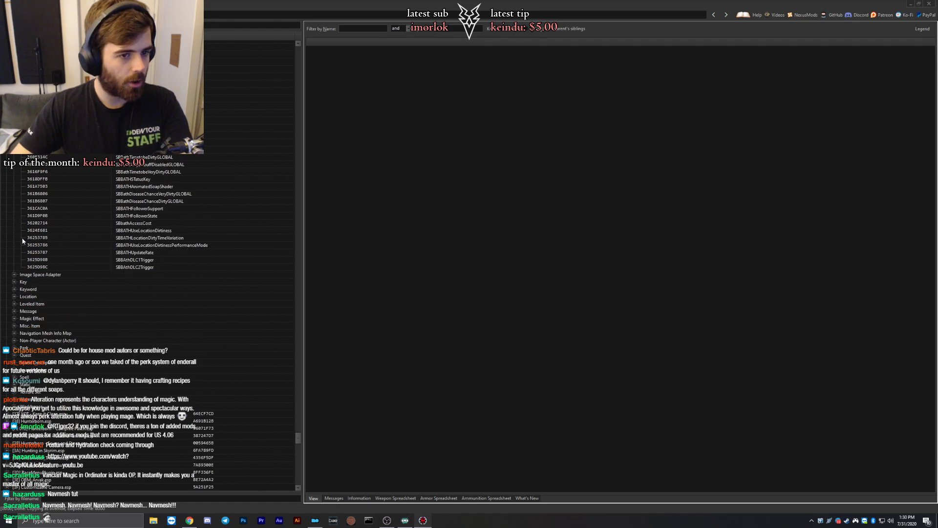
click(14, 274)
scroll(18, 279, down, 3)
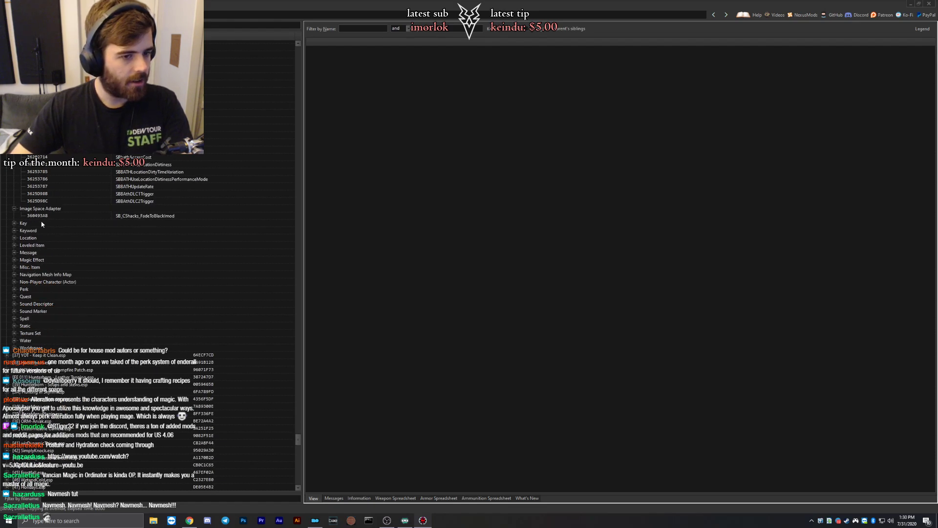
click(14, 223)
scroll(47, 262, down, 6)
click(14, 245)
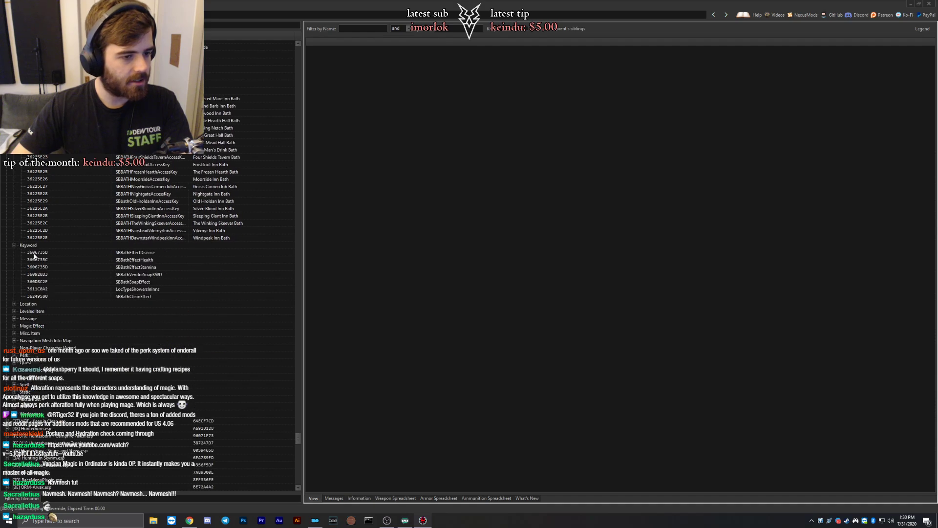
scroll(16, 247, down, 5)
click(15, 194)
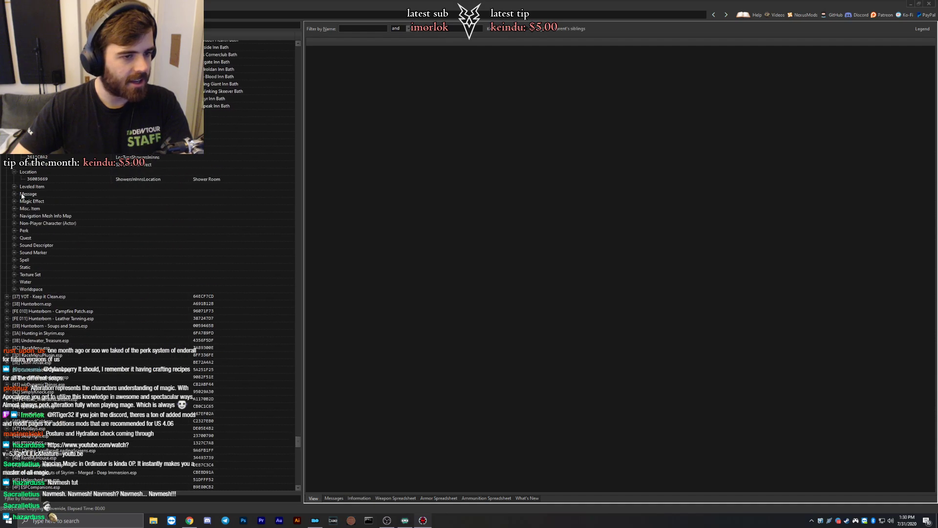
Expand the Leveled Item group and copy ClothingCraft.esp's LItemMiscVendorMiscItems75 as an override into UltSky.esp.
scroll(14, 193, down, 1)
click(14, 188)
click(25, 194)
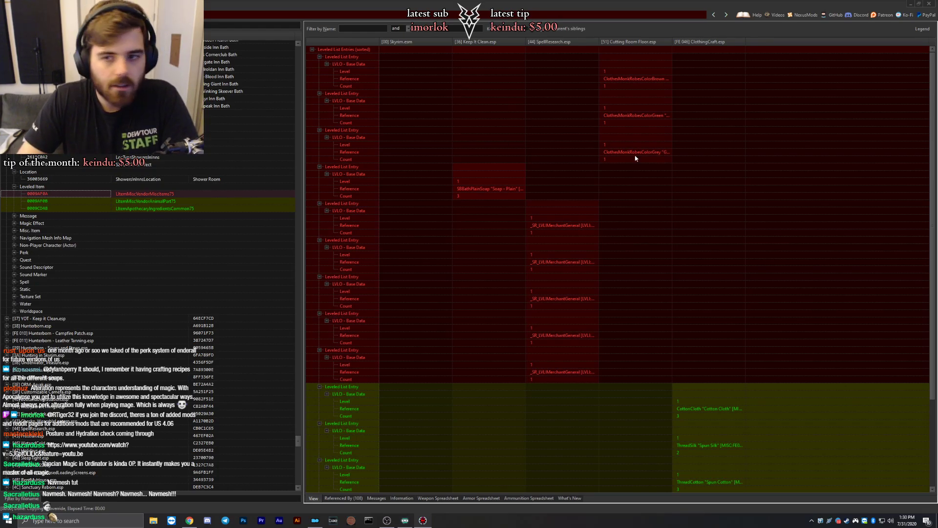
click(718, 292)
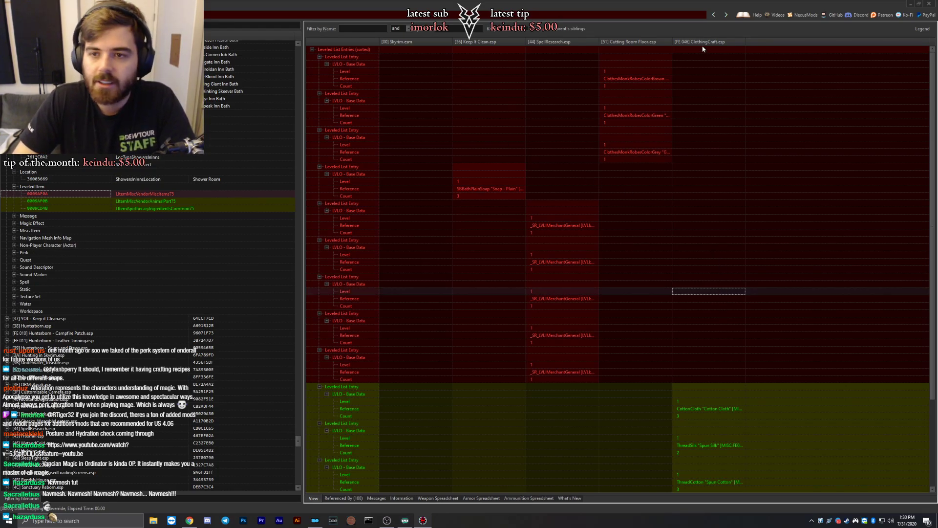
right_click(704, 42)
click(732, 42)
double_click(570, 260)
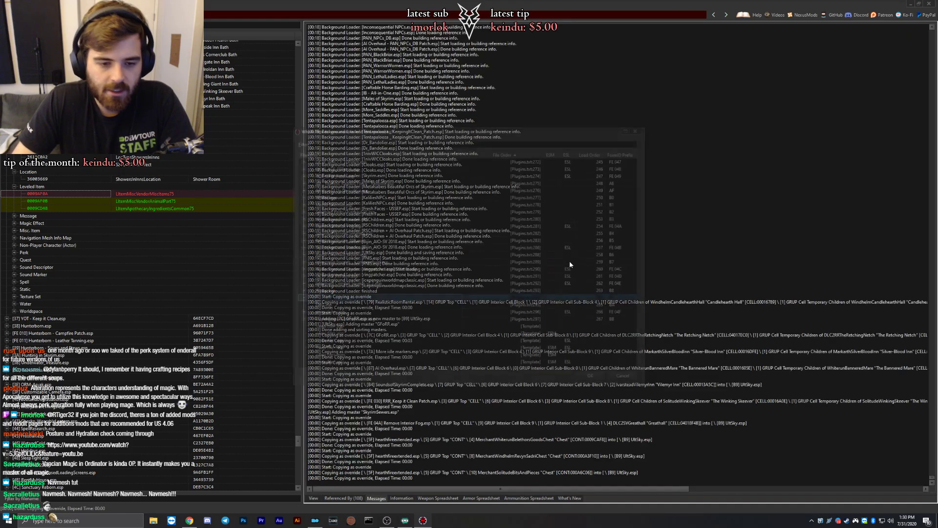
click(456, 278)
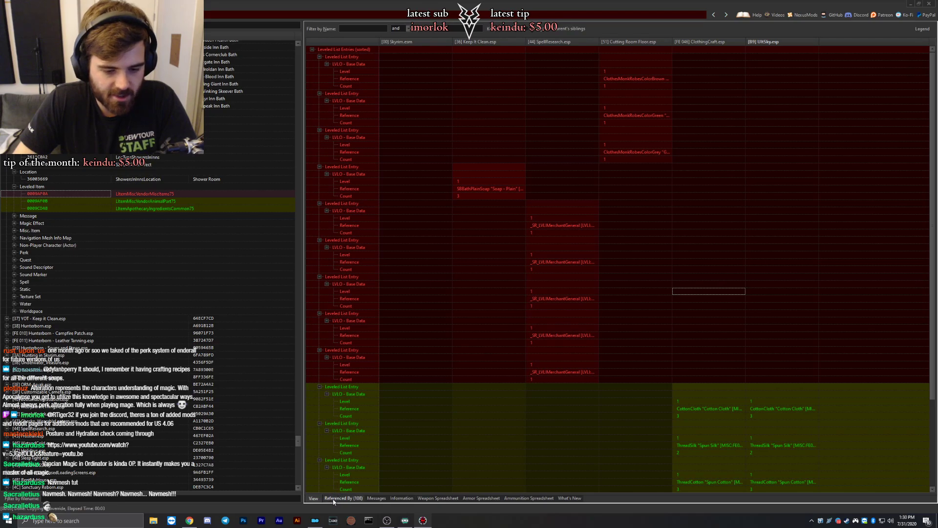
click(703, 225)
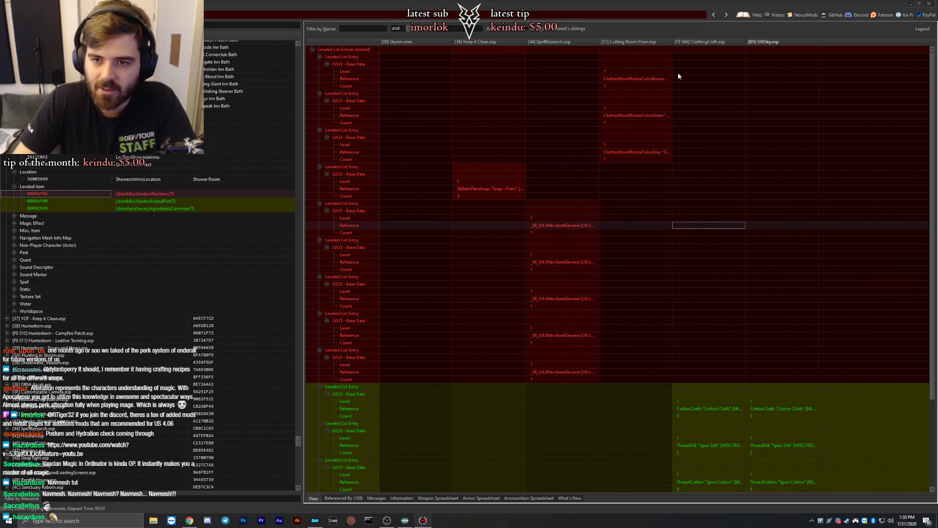
Add Cutting Room Floor.esp's three monk robe entries and Keep It Clean.esp's plain soap entry to UltSky.esp's leveled list.
drag(623, 56, 768, 60)
drag(621, 93, 769, 93)
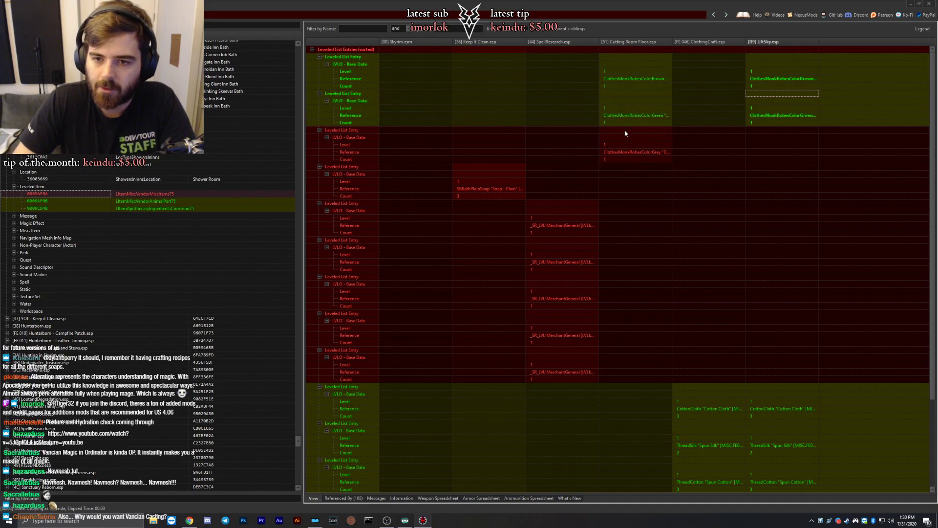
drag(625, 134, 784, 136)
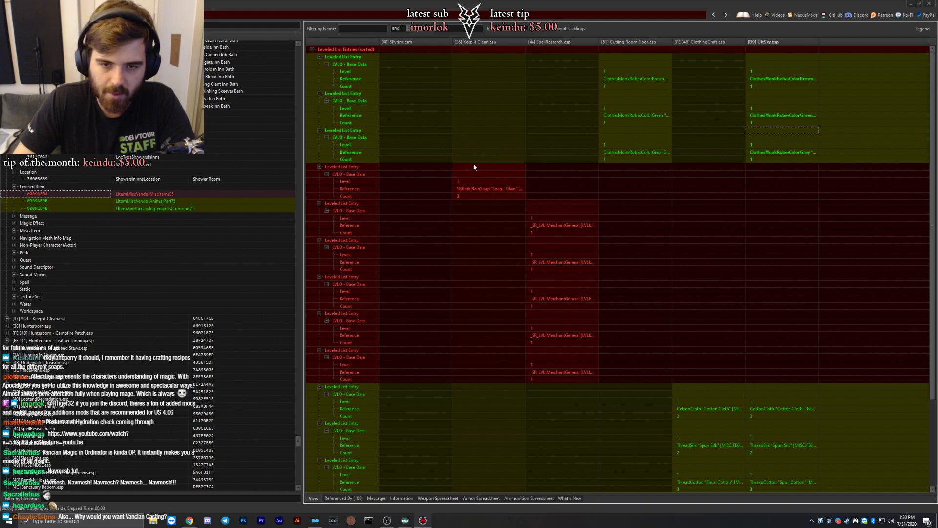
drag(473, 167, 784, 171)
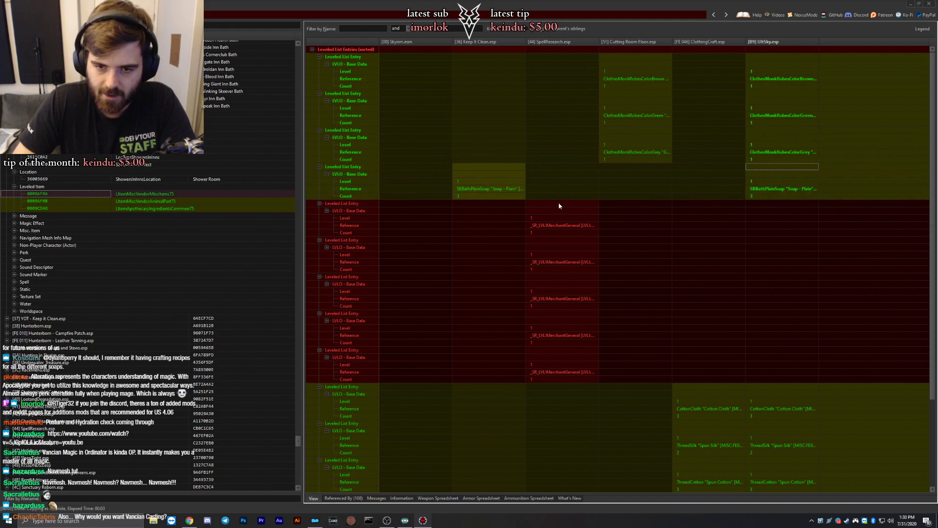
Add SpellResearch.esp's five general merchant entries to UltSky.esp's version of the misc vendor leveled list.
drag(559, 206, 786, 209)
drag(547, 239, 767, 247)
drag(562, 276, 588, 276)
drag(773, 278, 773, 278)
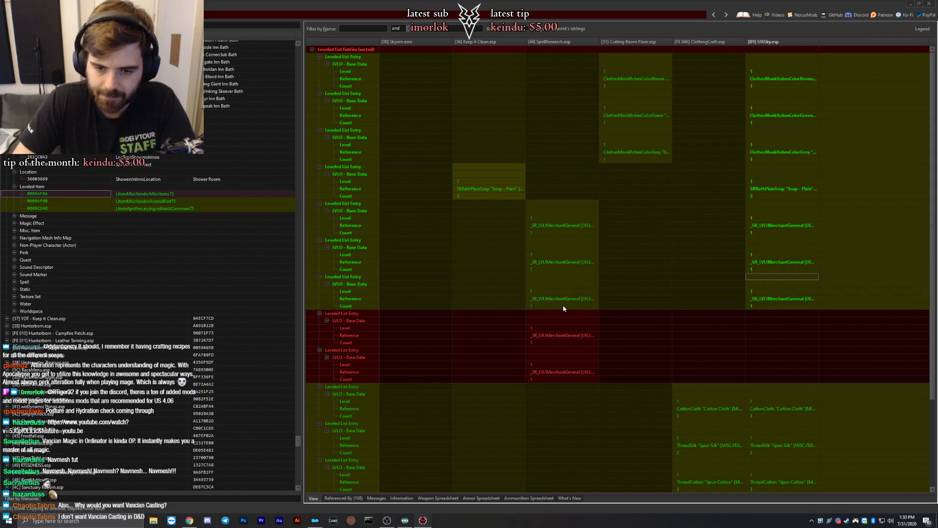
drag(562, 313, 782, 315)
drag(540, 350, 792, 350)
scroll(652, 319, down, 5)
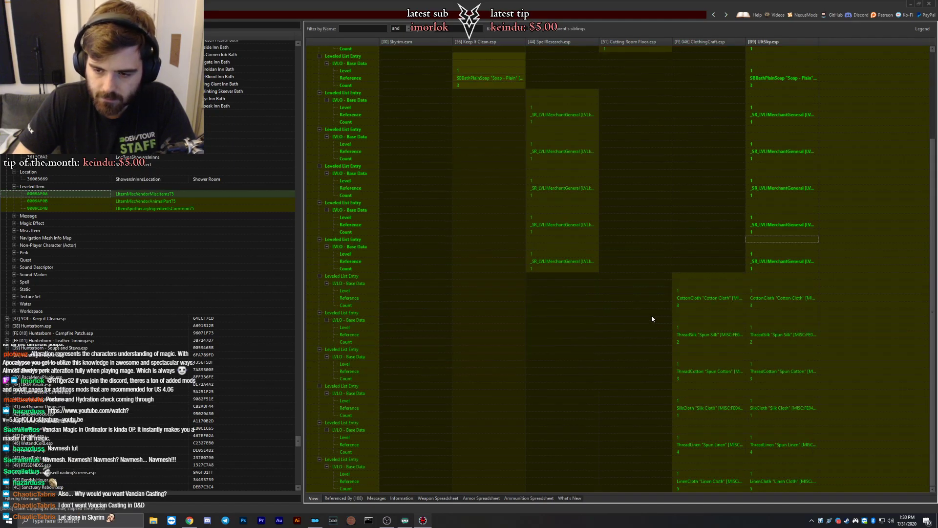
Check the LItemApothecaryIngredientsCommon75 leveled list for conflicts, and expand the Message group.
click(126, 210)
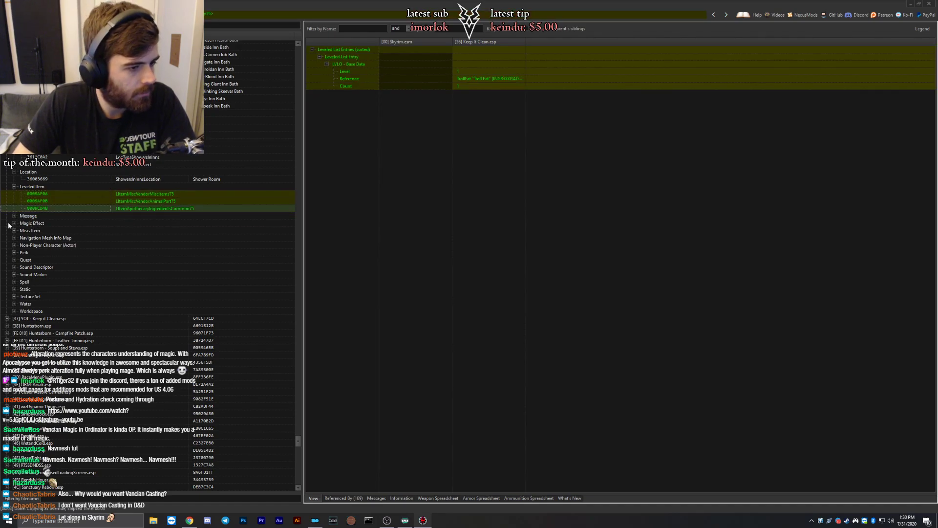
click(23, 217)
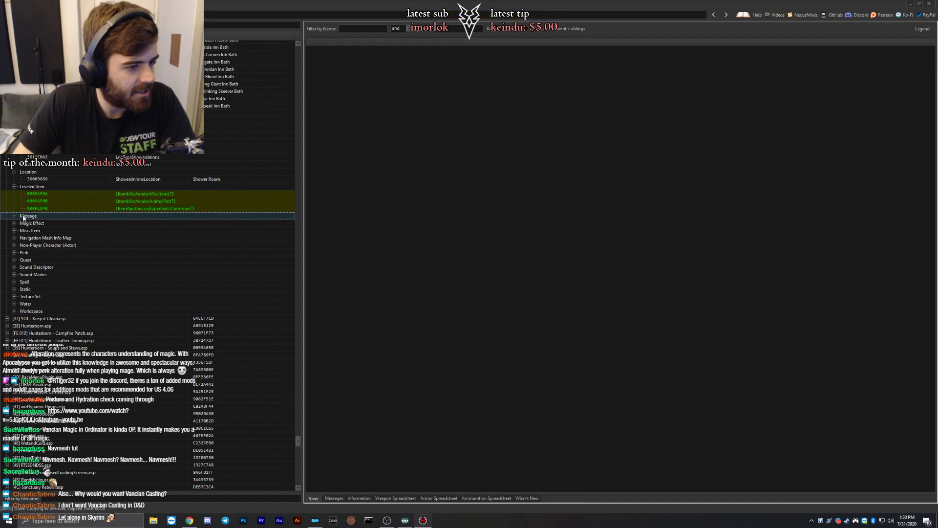
click(14, 217)
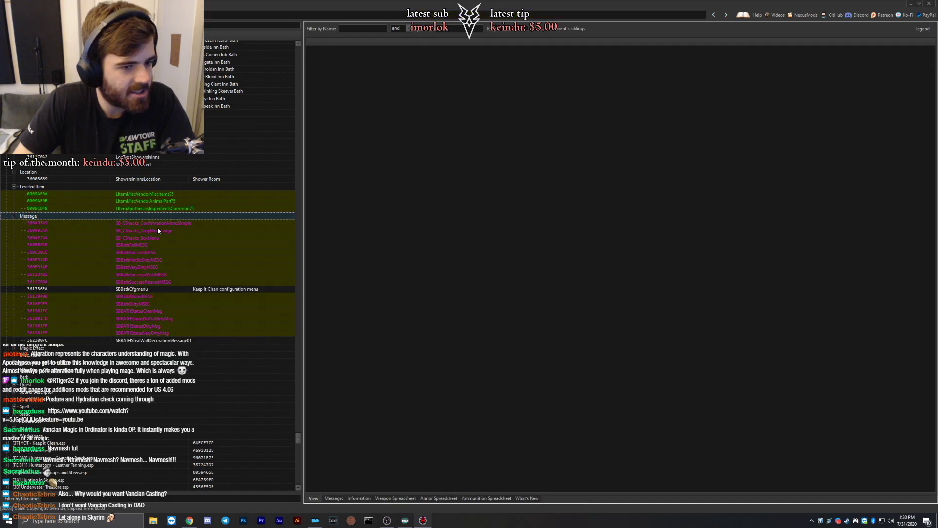
Compare the message descriptions of Keep It Clean.esp and YOT - Keep It Clean.esp, from SB_CShacks_ConfirmationMenuSimple down to the SBBath dirtiness messages.
click(143, 224)
key(Down)
key(Down)
key(Down)
key(Down)
key(Down)
key(Down)
key(Down)
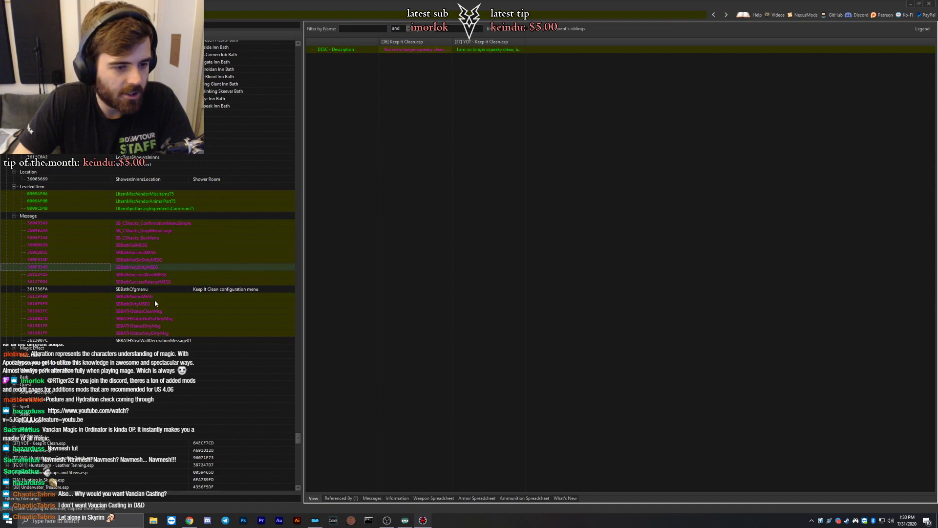
key(Up)
key(Up)
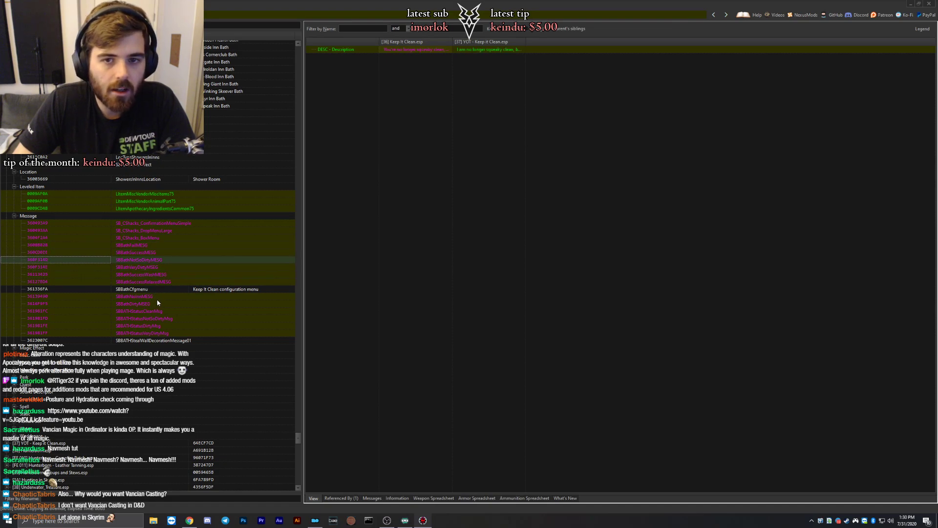
click(137, 218)
click(137, 222)
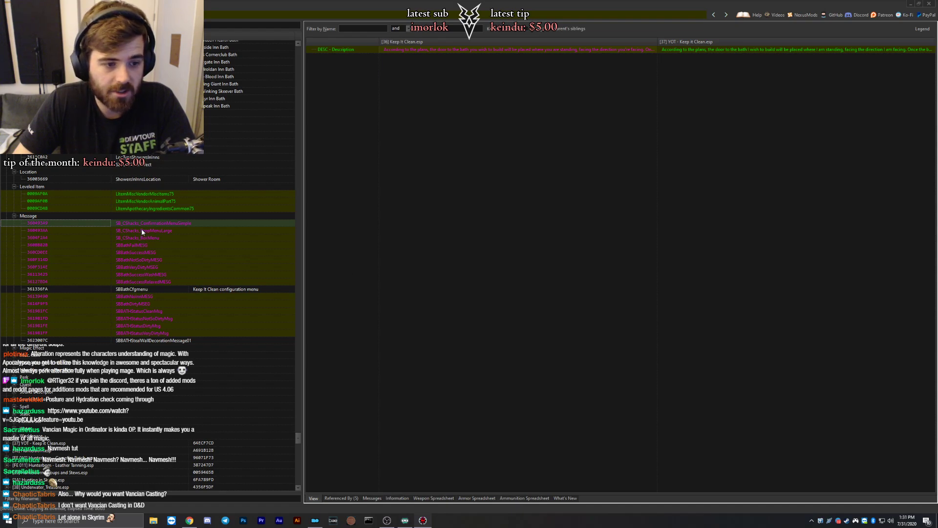
key(Down)
key(Down)
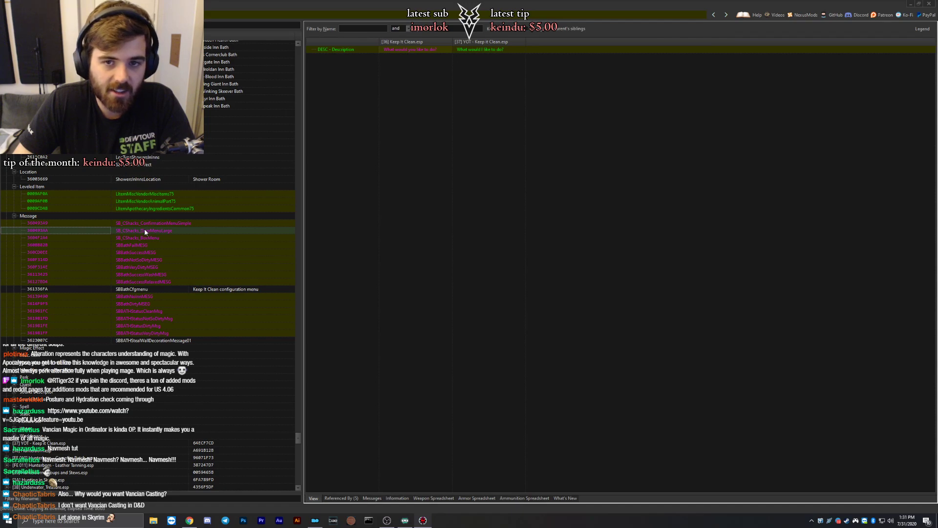
key(Up)
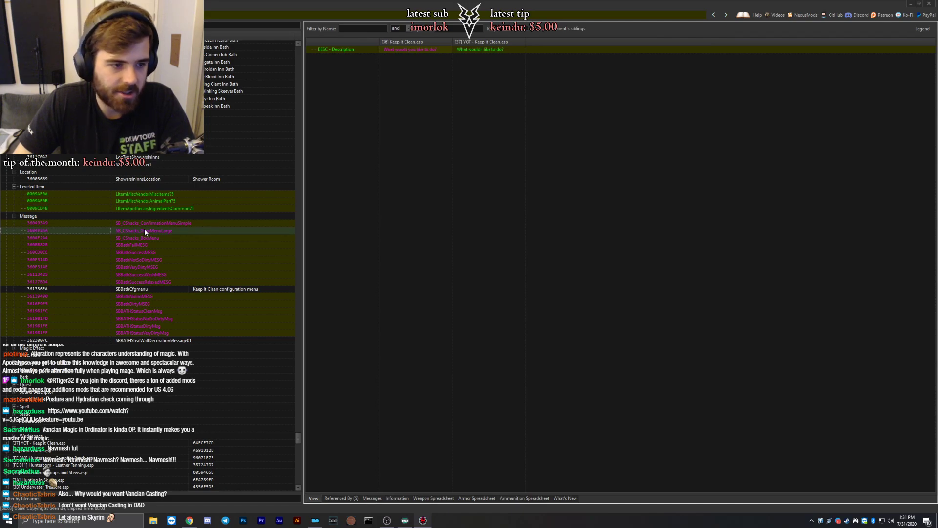
key(Up)
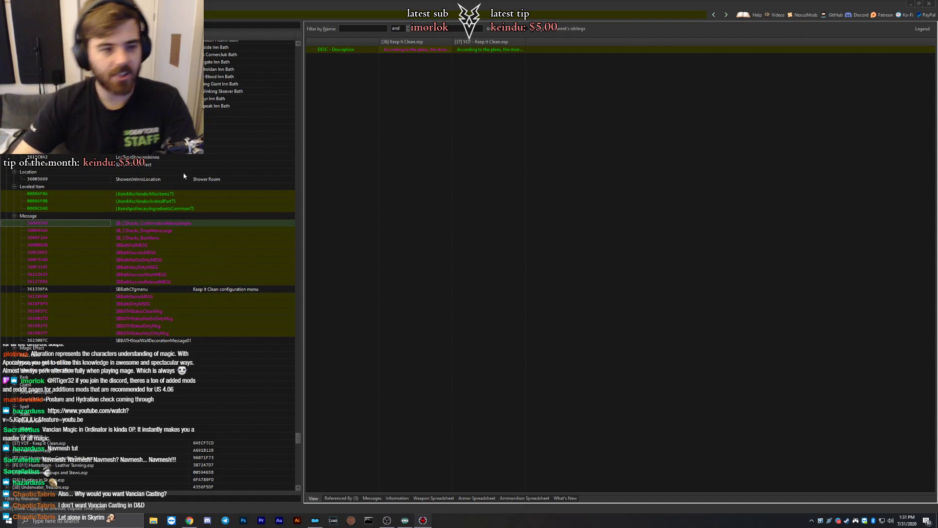
Turn off hiding of no-conflict and empty rows for the SB_CShacks_ConfirmationMenuSimple record, and widen its columns.
right_click(540, 136)
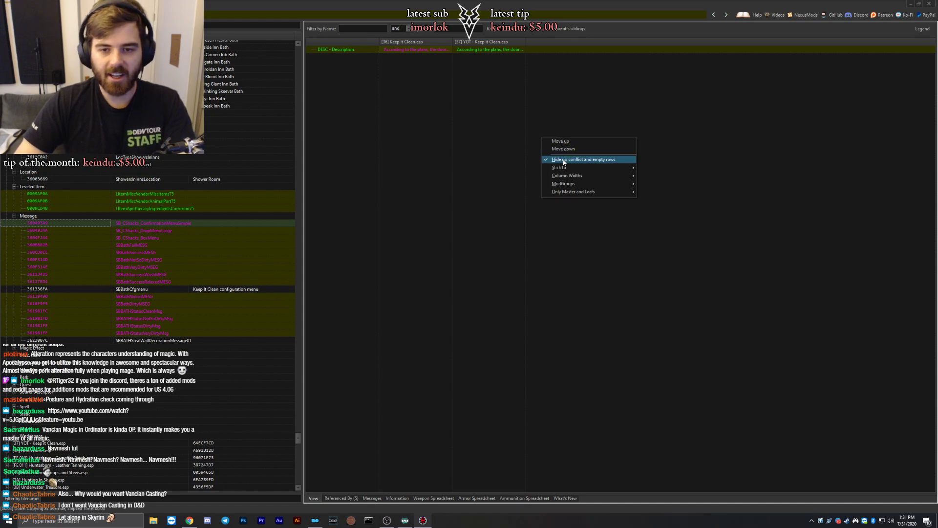
click(567, 159)
click(336, 41)
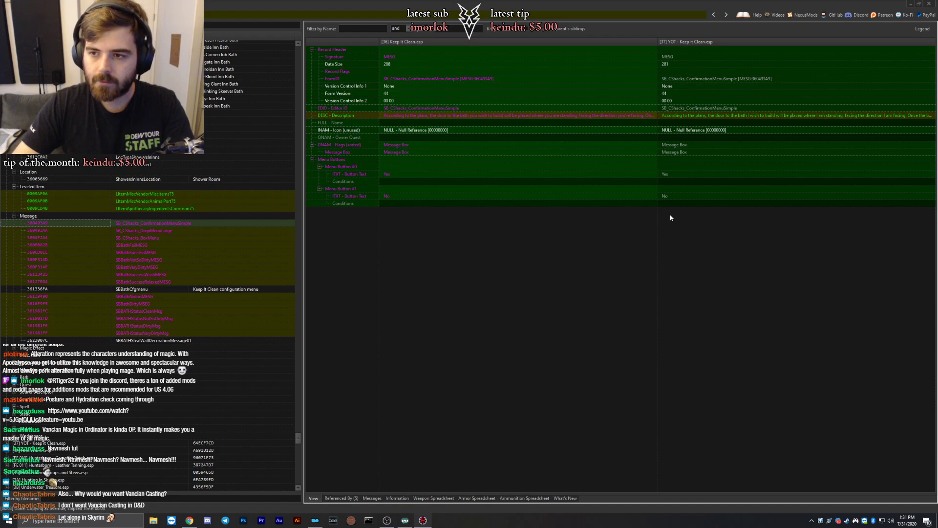
Review the full records of the drop menu, bath success and dirtiness messages in Keep It Clean.esp against YOT - Keep It Clean.esp.
click(140, 229)
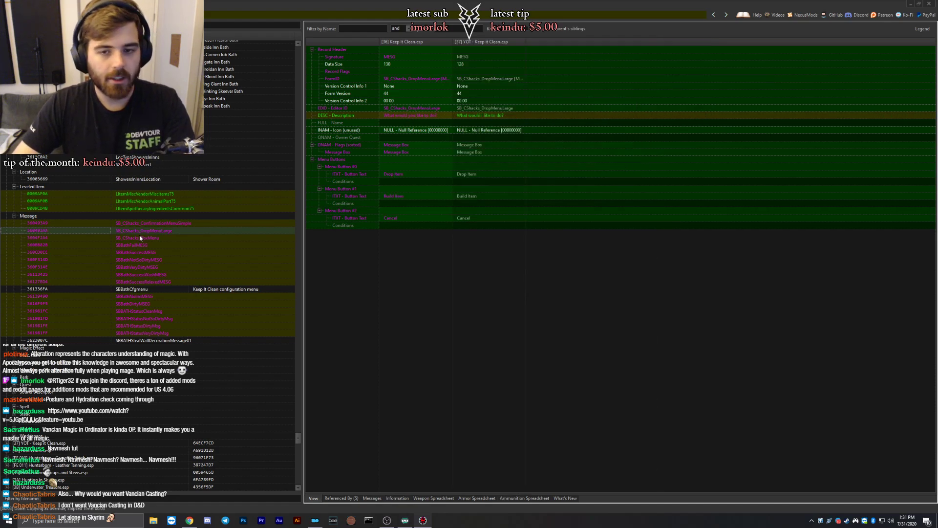
click(140, 238)
key(Down)
key(Down)
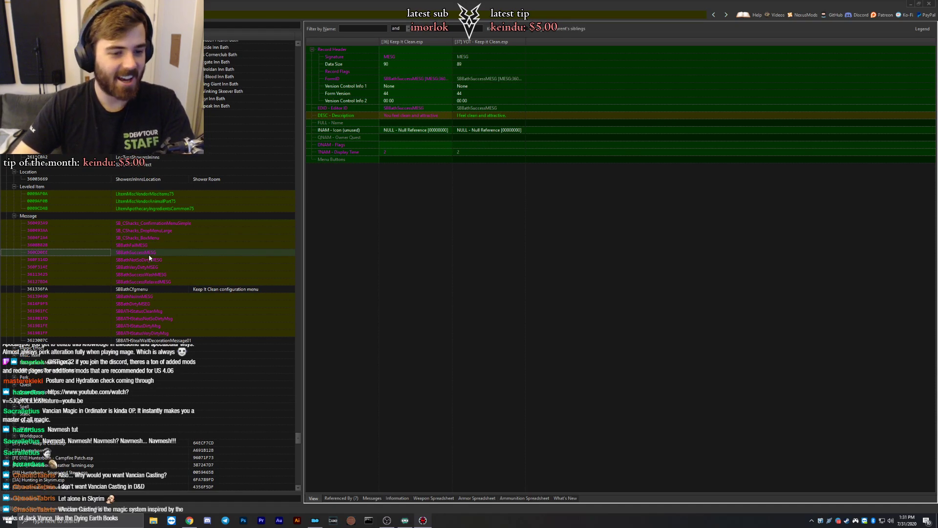
key(Down)
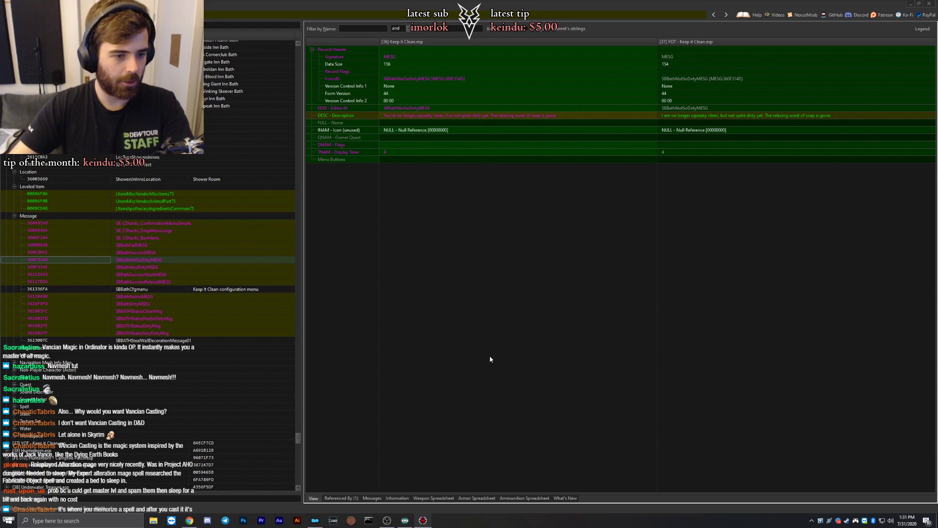
click(126, 267)
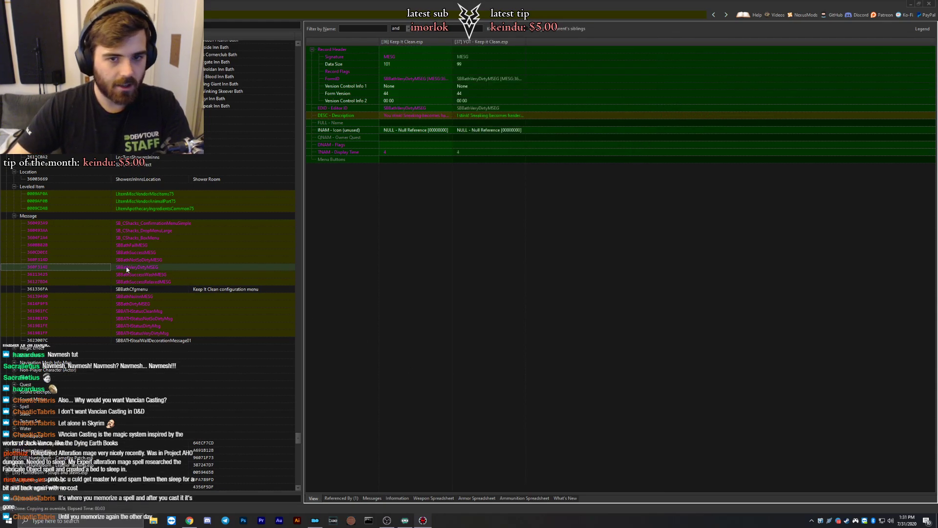
key(Up)
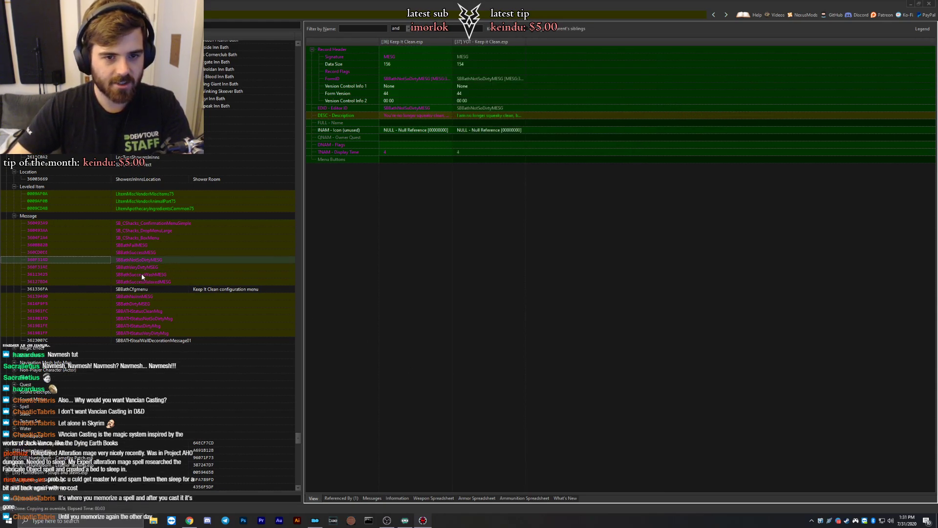
key(Up)
key(Up)
key(Up)
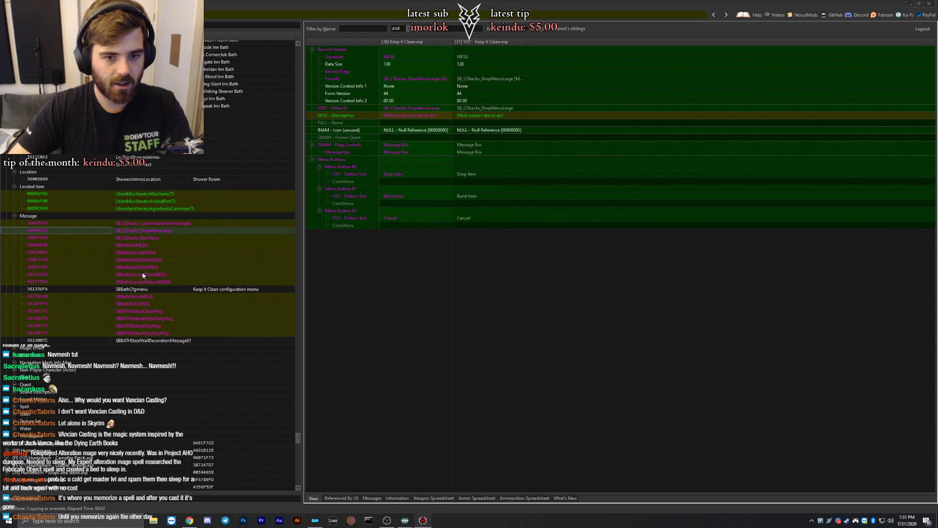
Compare the shack menu and early SBBath messages between Keep It Clean.esp and YOT - Keep It Clean.esp.
key(Down)
key(Down)
key(Down)
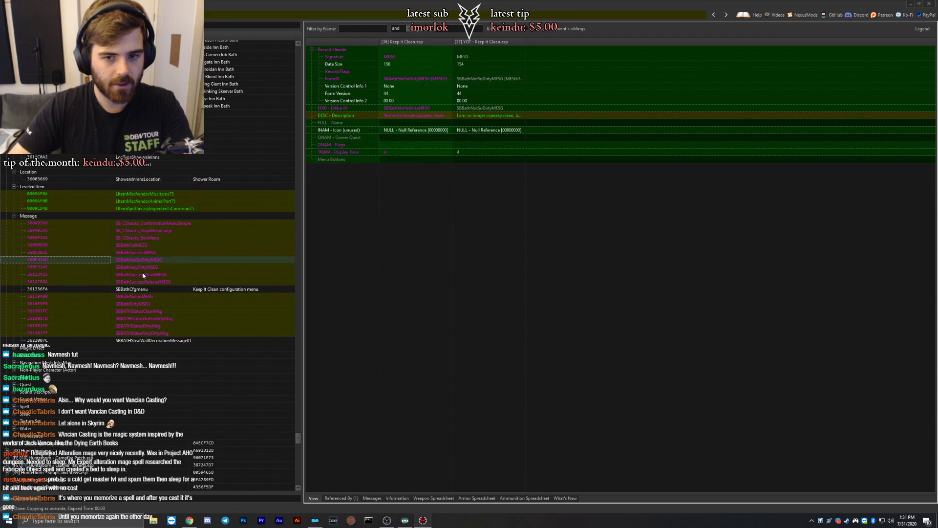
key(Up)
key(Up)
key(Up)
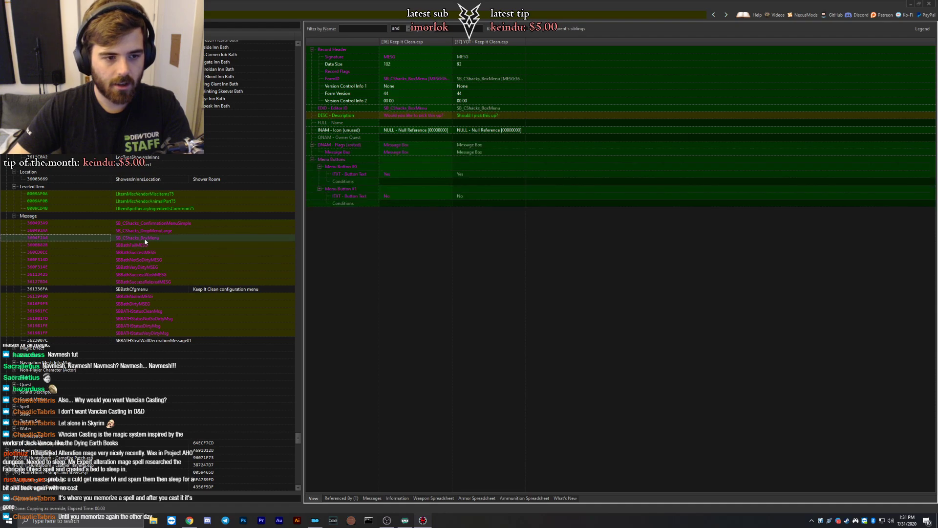
key(Up)
key(Up)
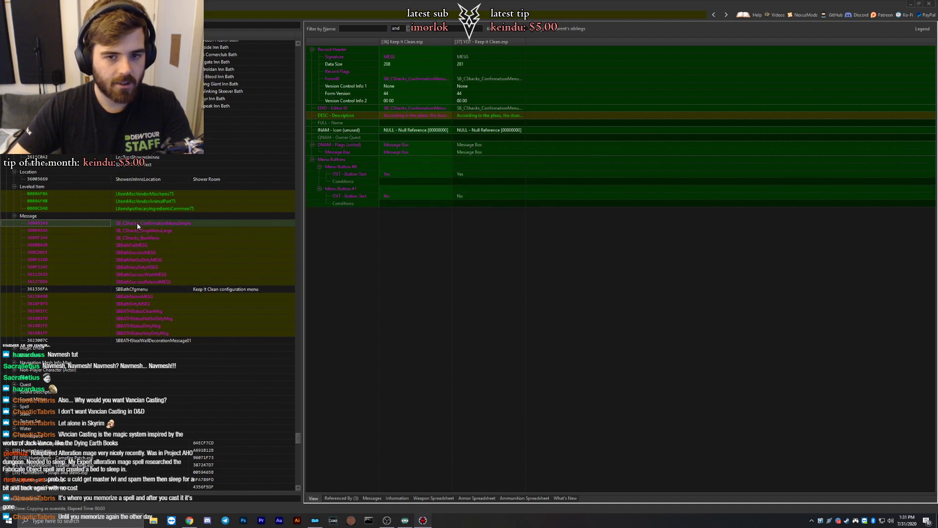
key(Down)
key(Down)
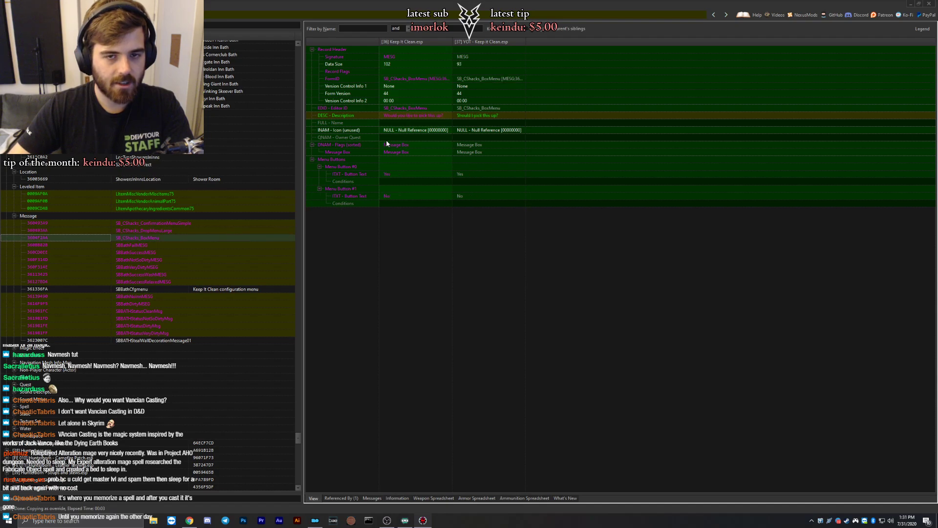
Copy Keep It Clean.esp's version of the SB_CShacks_ConfirmationMenuSimple message as an override into UltSky.esp.
key(Up)
key(Up)
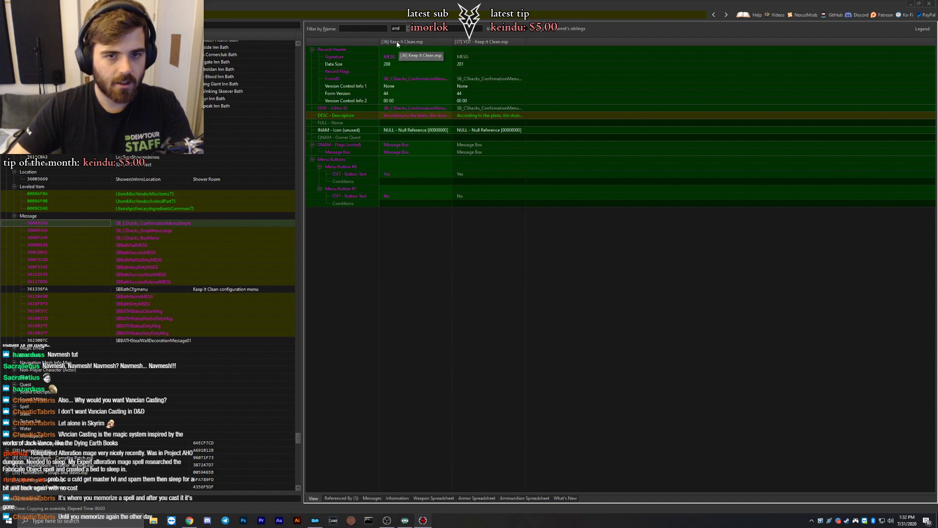
right_click(398, 42)
click(403, 44)
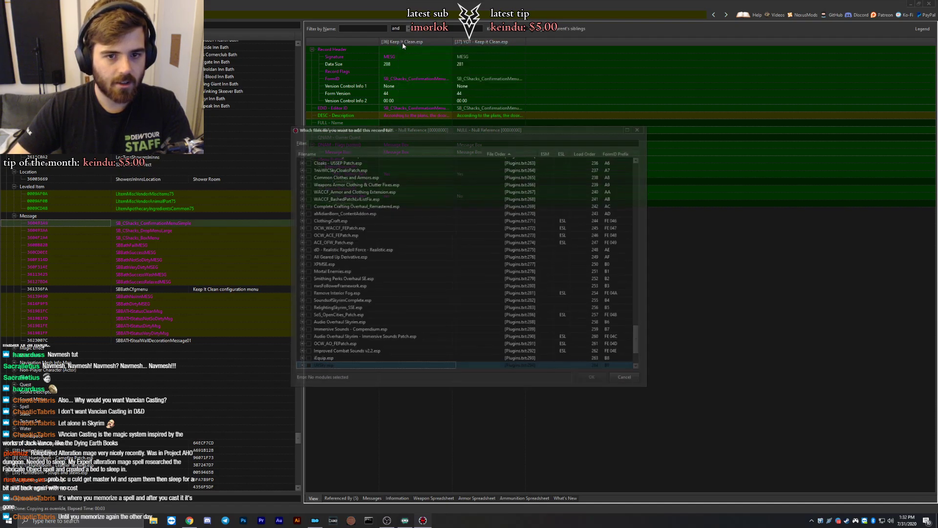
double_click(320, 367)
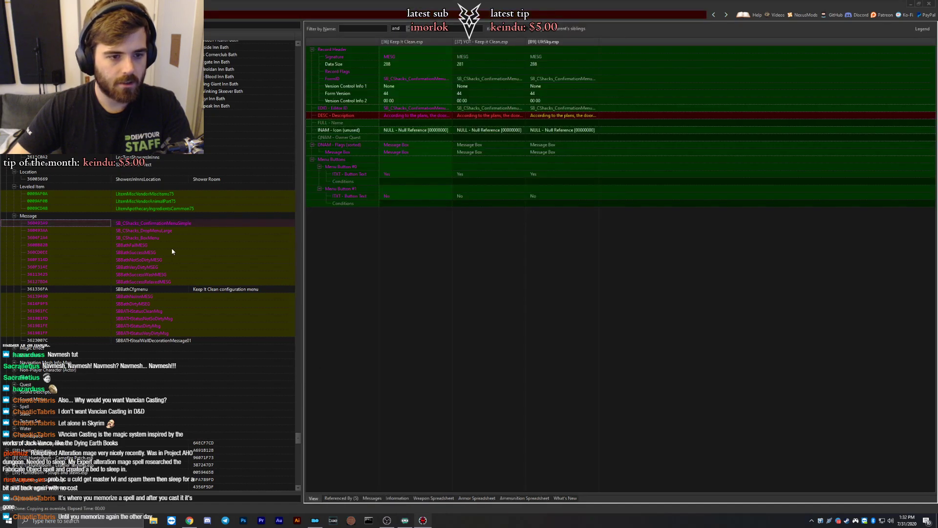
Copy Keep It Clean.esp's versions of the SB_CShacks_DropMenuLarge and SB_CShacks_BoxMenu messages as overrides into UltSky.esp.
key(Down)
right_click(395, 42)
click(419, 43)
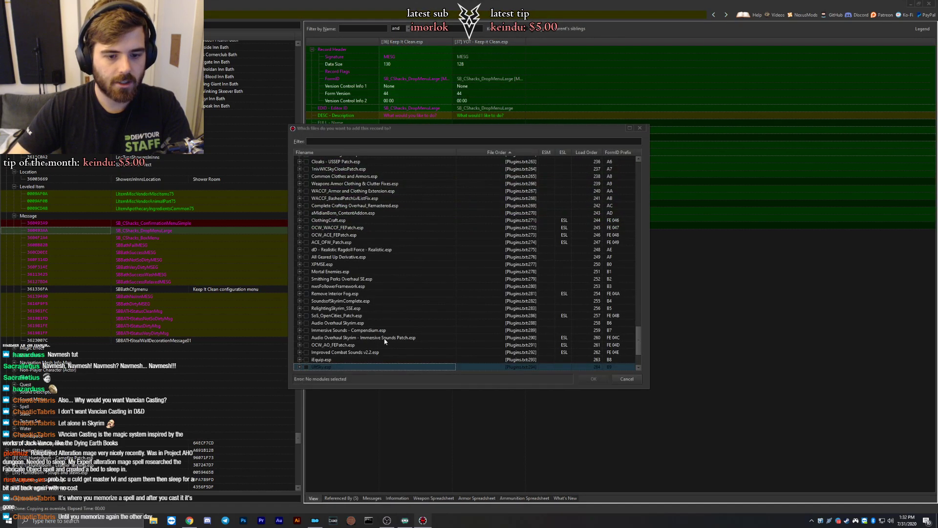
double_click(321, 367)
key(Down)
right_click(395, 42)
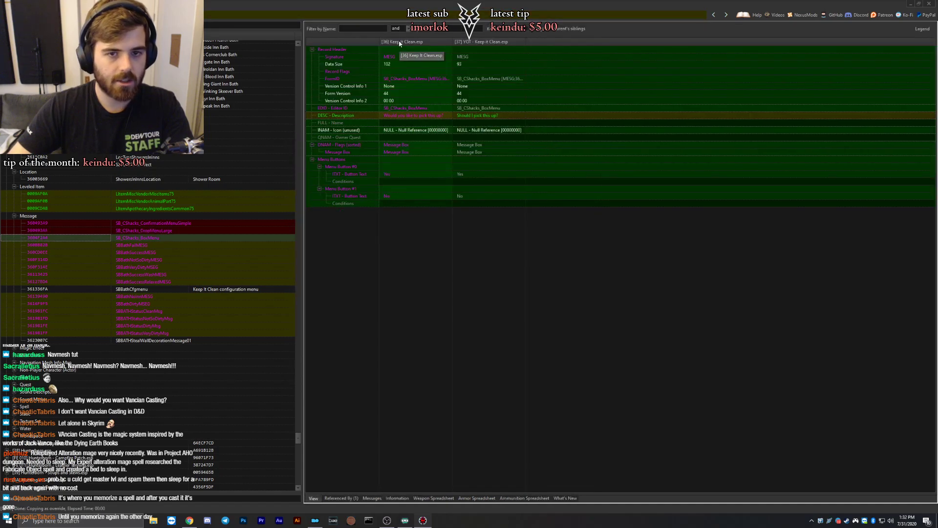
click(419, 44)
double_click(321, 366)
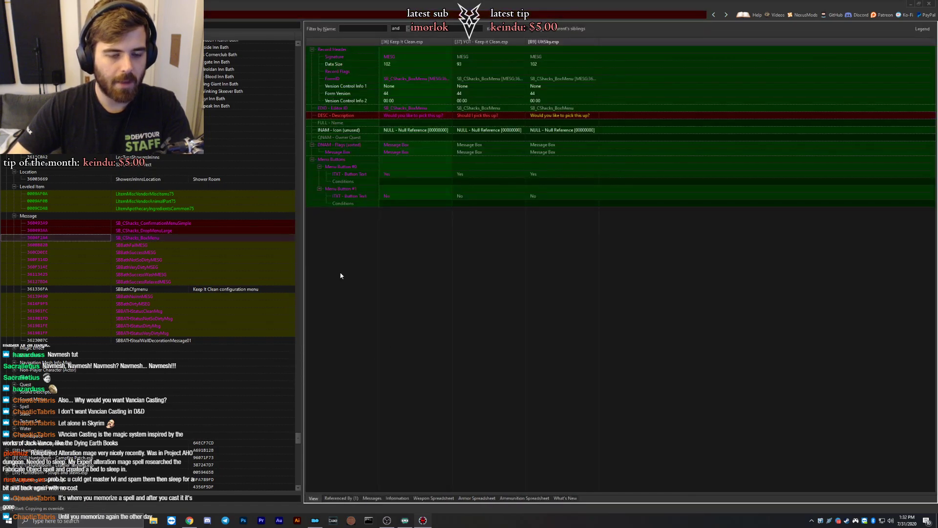
Review the bath messages from SBBathFailMESG down to SBBathCfgmenu for differences between the two plugins.
key(Down)
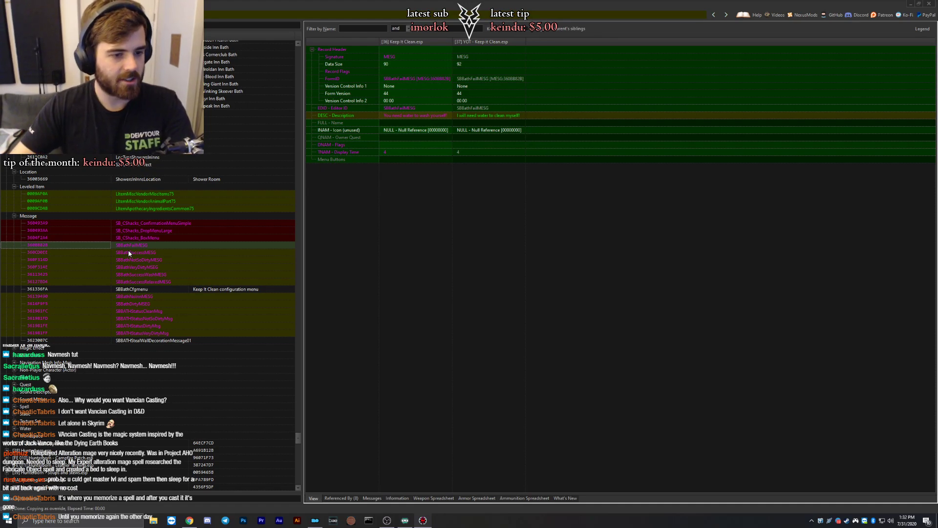
click(133, 251)
key(Down)
key(Down)
key(Down)
key(Down)
key(Down)
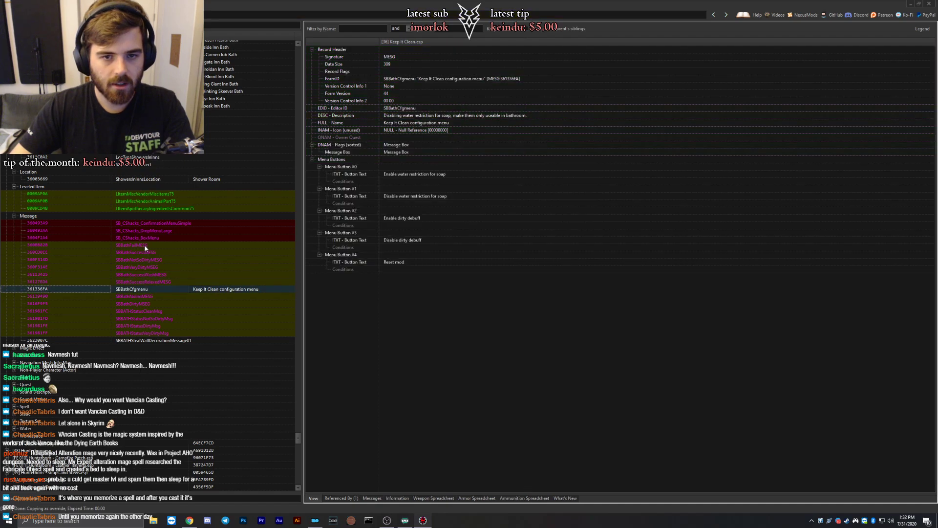
key(Up)
key(Down)
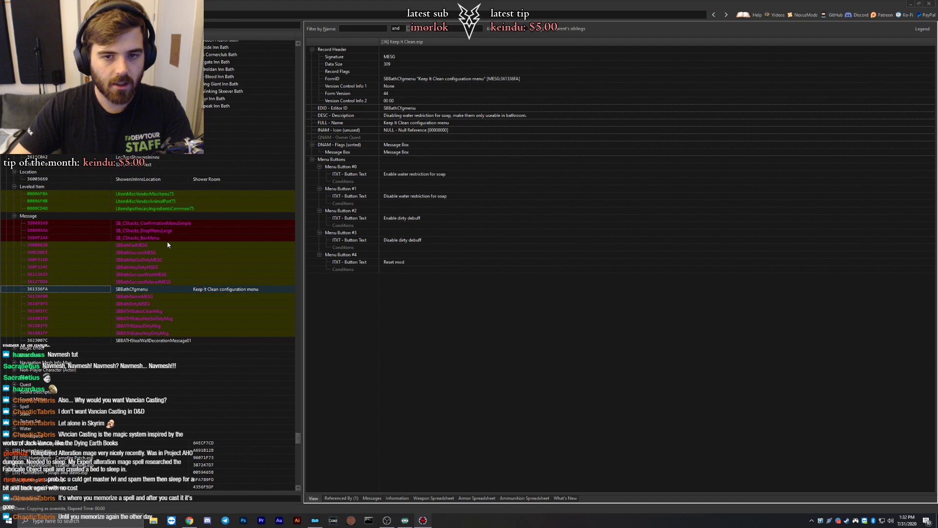
Review the remaining messages below SBBathCfgmenu, through the SBBATHStatus messages to SBBATHStealWallDecorationMessage01.
key(Down)
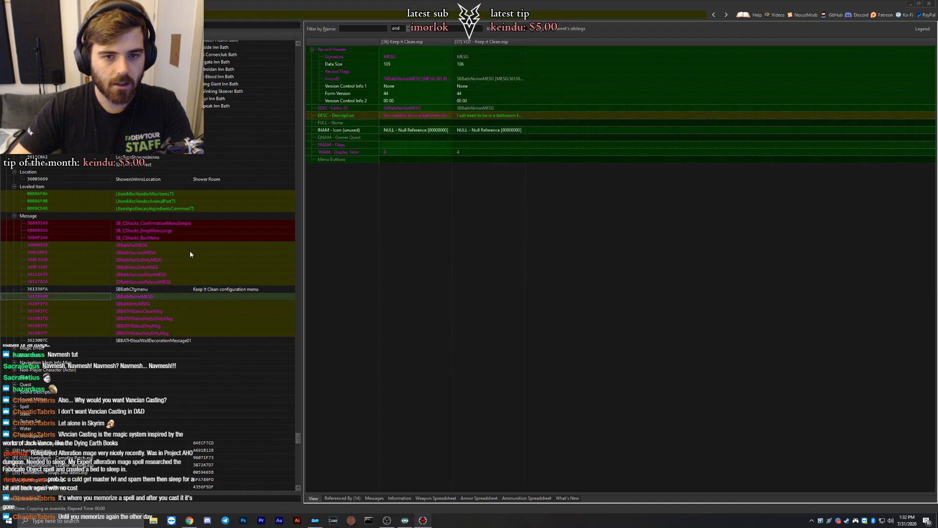
key(Down)
key(Down)
key(Down)
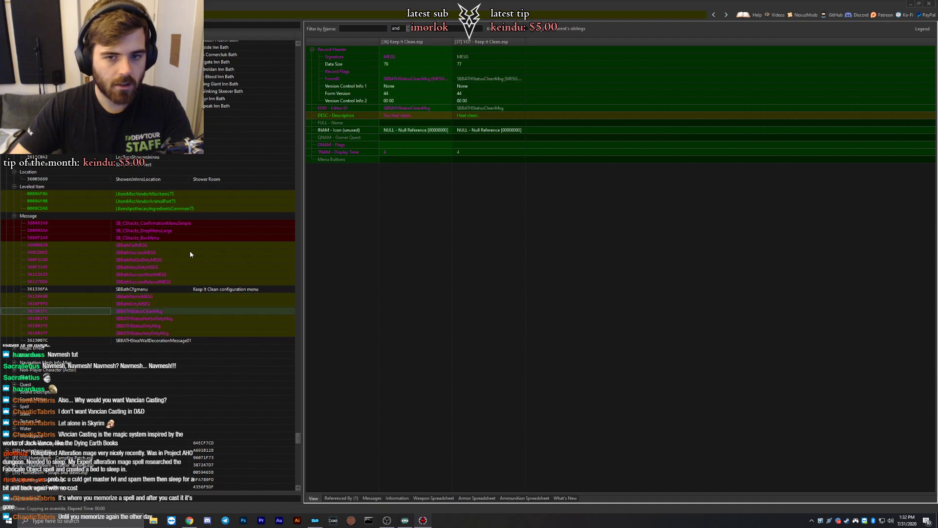
key(Down)
key(Down)
key(Down)
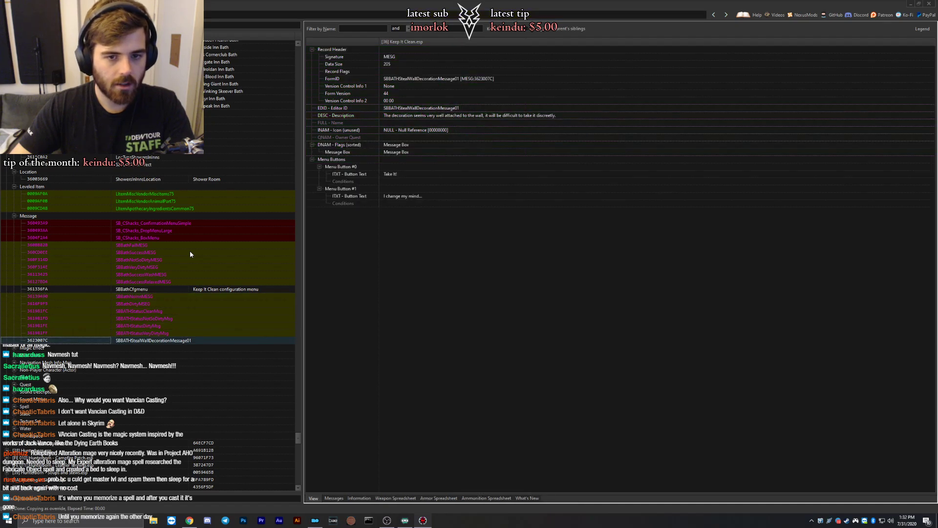
key(Up)
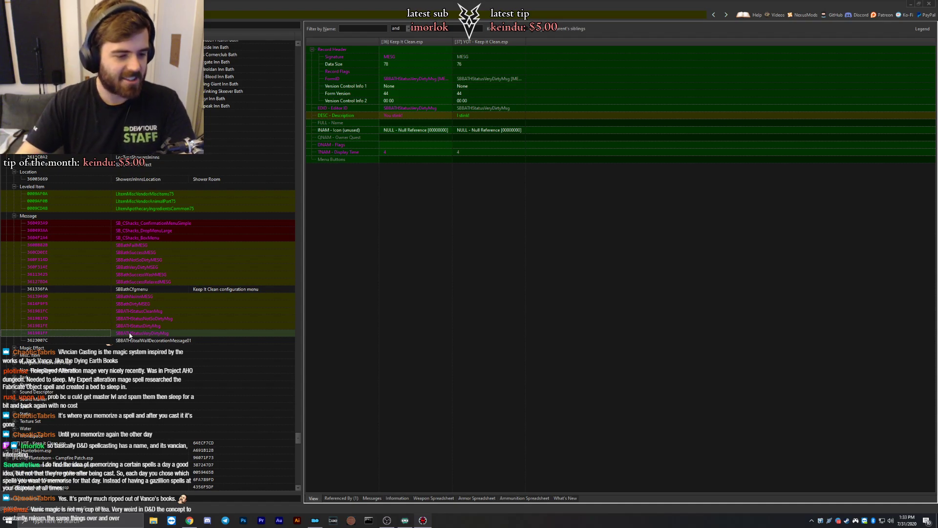
scroll(123, 334, down, 1)
click(121, 318)
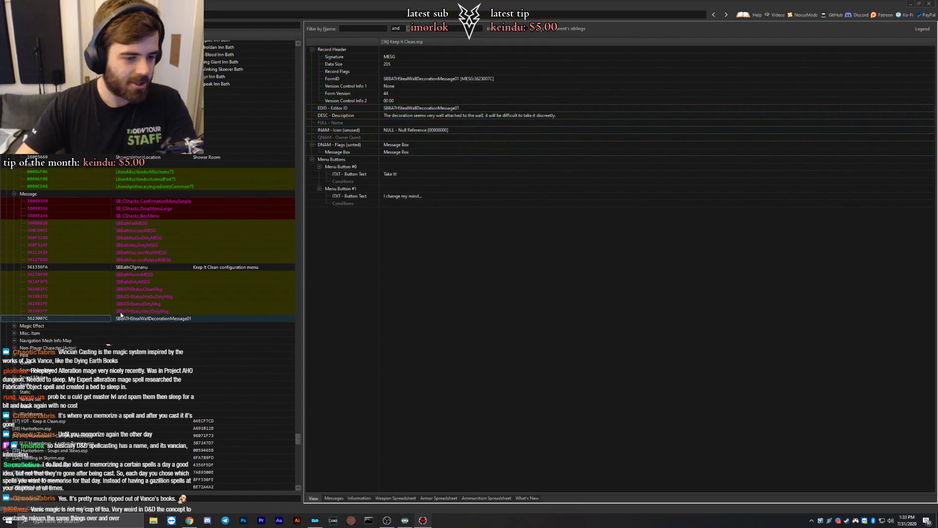
click(121, 312)
click(119, 320)
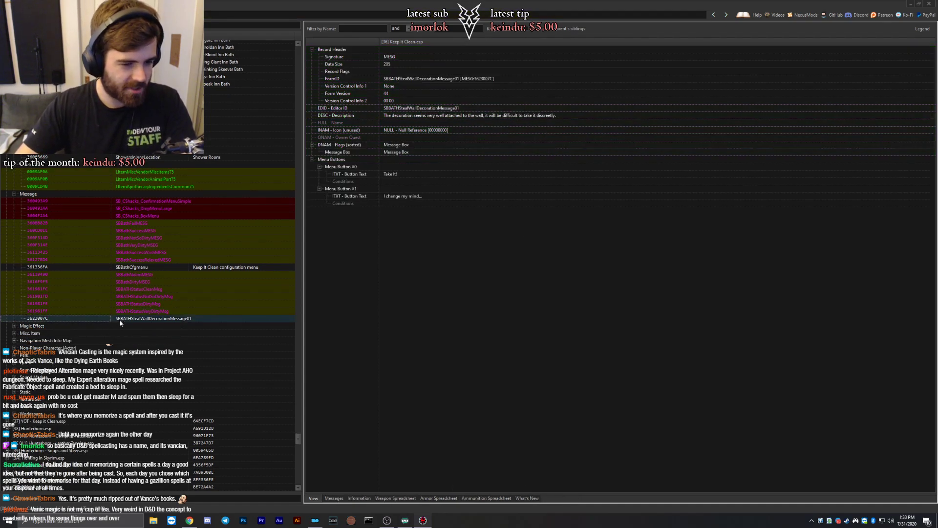
Check the Magic Effect, Misc. Item and Navigation Mesh Info Map groups of Keep It Clean.esp for conflicts.
click(15, 325)
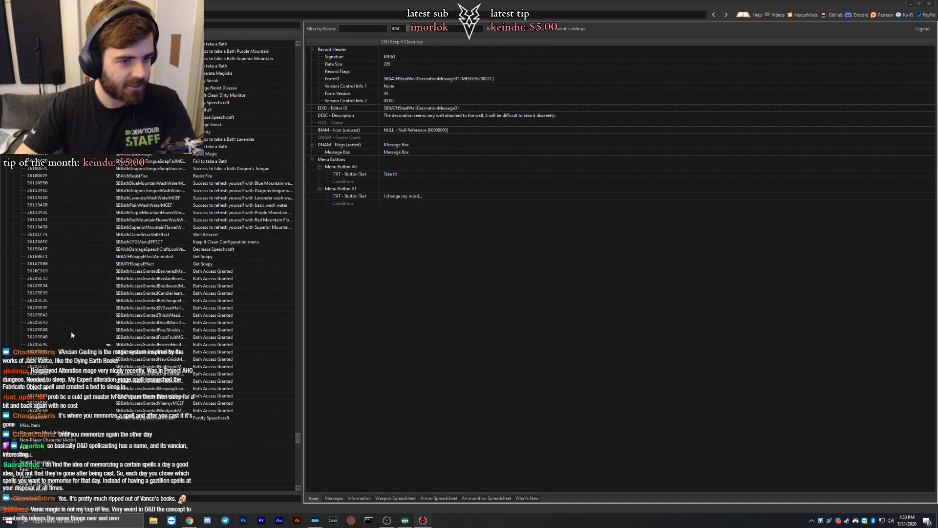
scroll(72, 334, down, 5)
click(14, 316)
scroll(59, 315, down, 15)
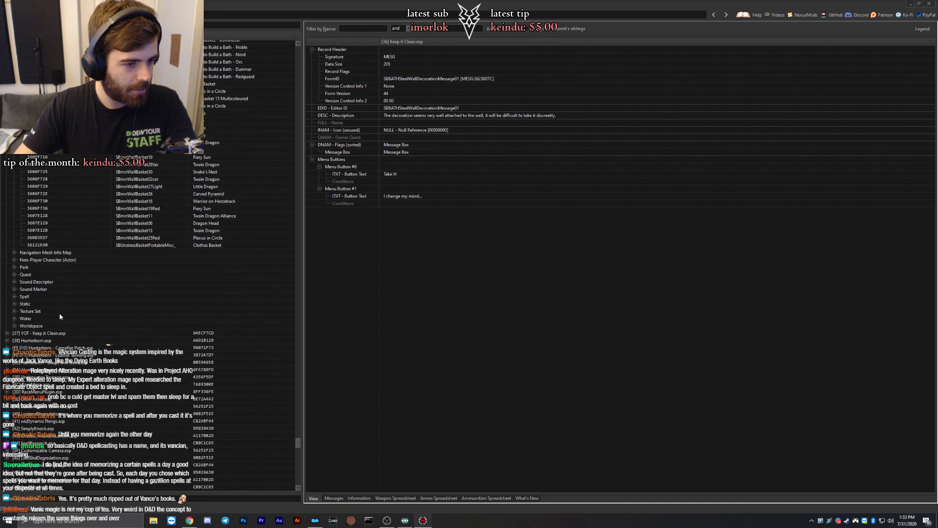
scroll(59, 317, down, 1)
click(14, 230)
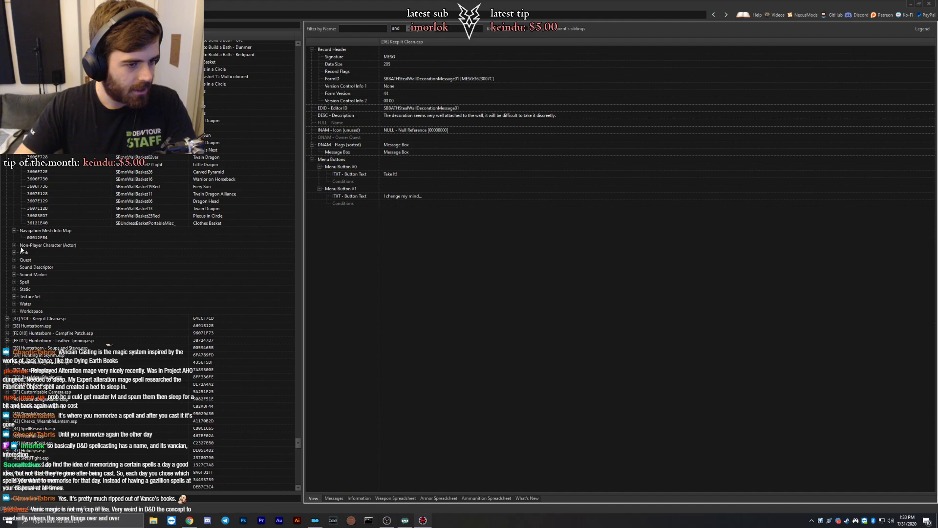
Inspect the SBBathSoapVendor actor and the SBBathRelaxedWellPerk perk in Keep It Clean.esp.
click(20, 245)
click(14, 246)
click(29, 253)
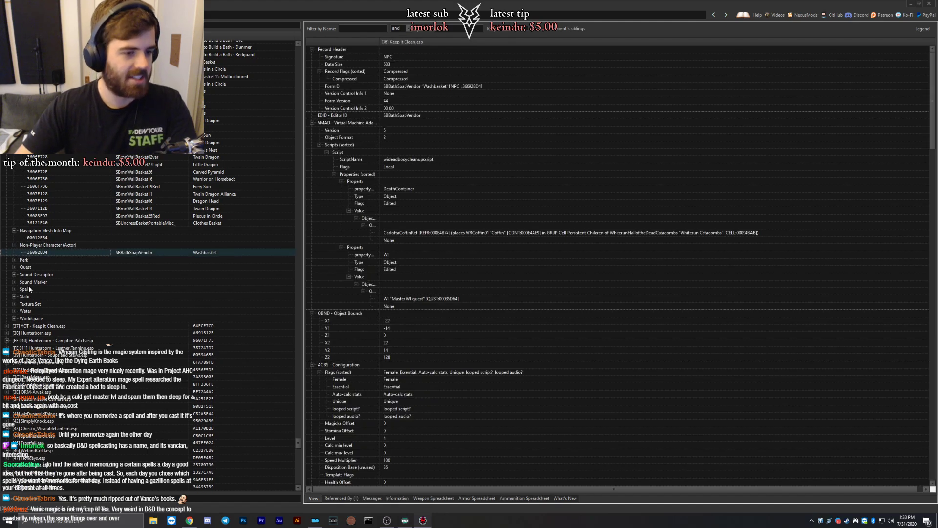
click(15, 260)
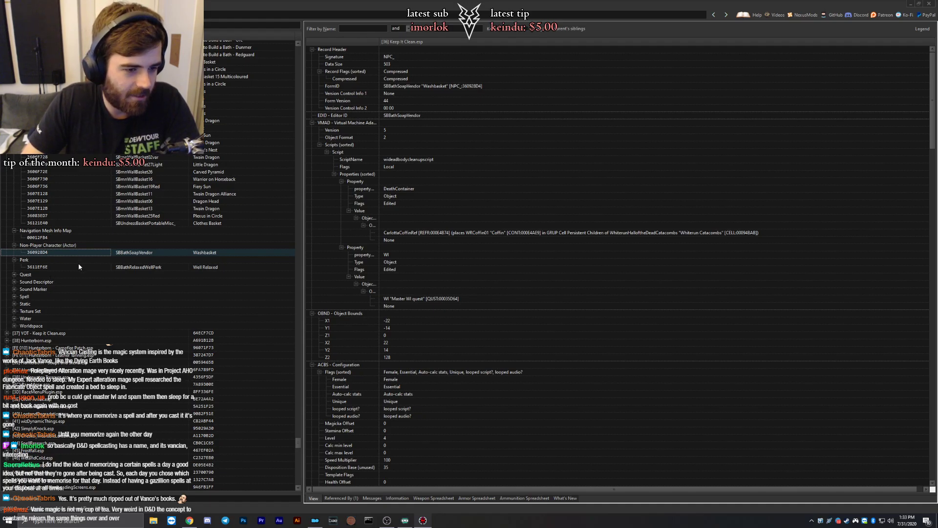
click(35, 269)
Check the Quest, Sound Descriptor, Sound Marker and Spell groups of Keep It Clean.esp for conflicts.
click(15, 274)
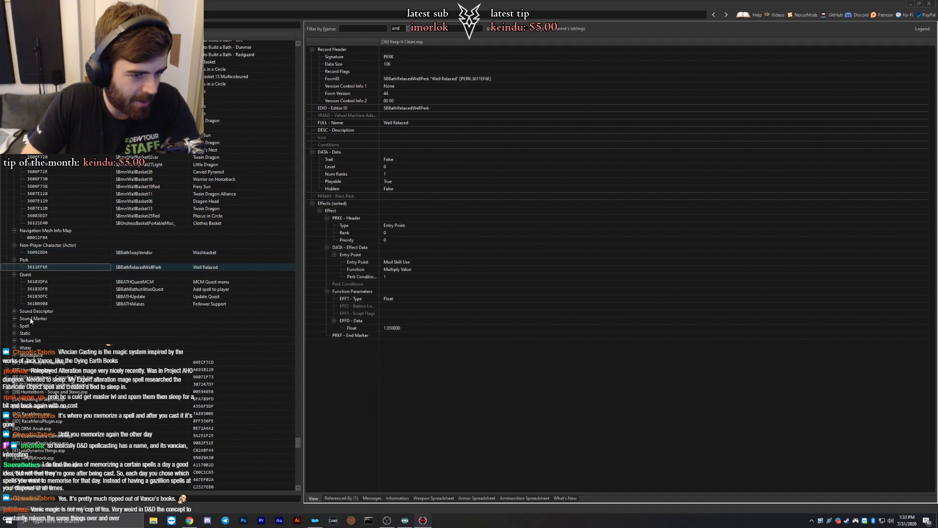
click(15, 311)
scroll(16, 317, down, 2)
click(15, 282)
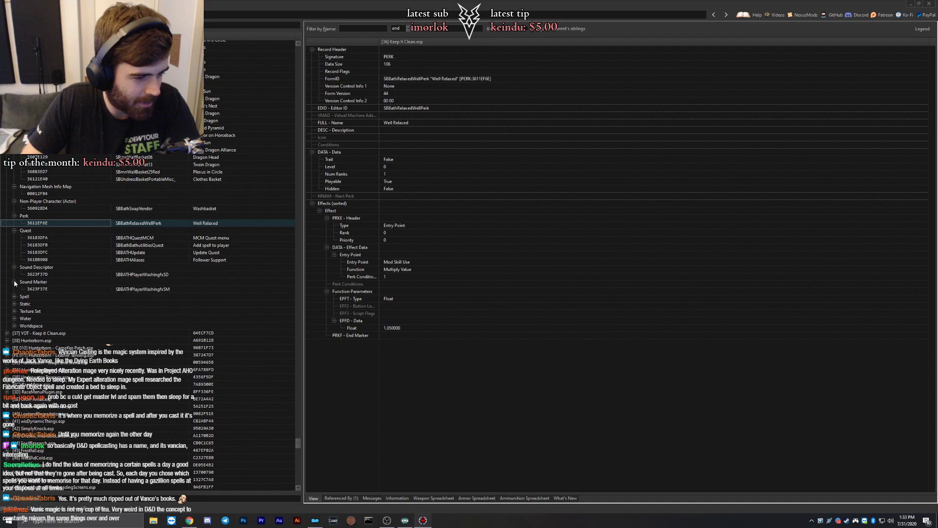
click(14, 297)
scroll(22, 288, down, 10)
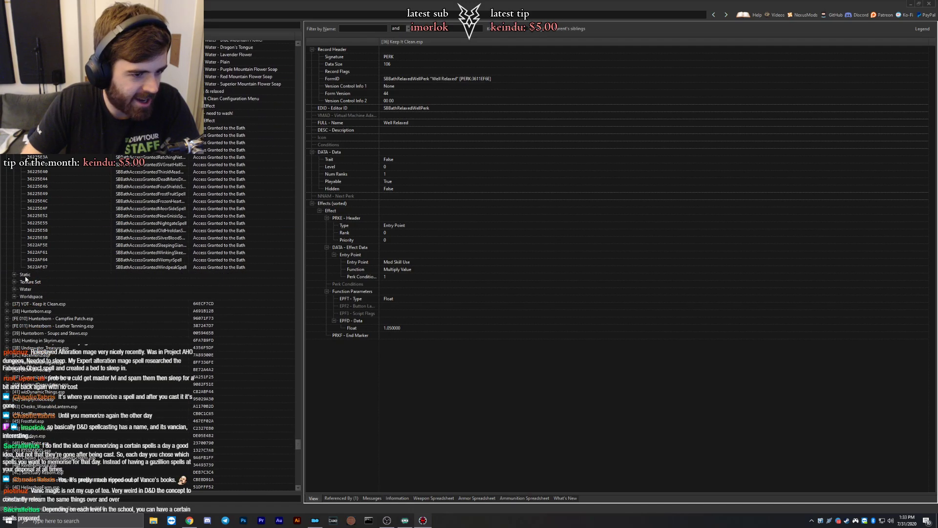
Expand the Static group and compare its Campfire heat source override record between Campfire.esm and Keep It Clean.esp.
click(15, 276)
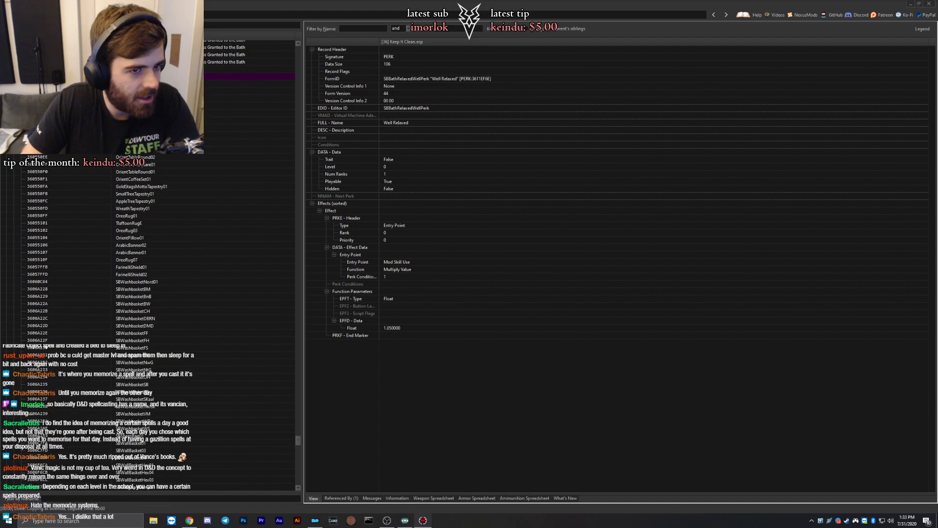
click(113, 77)
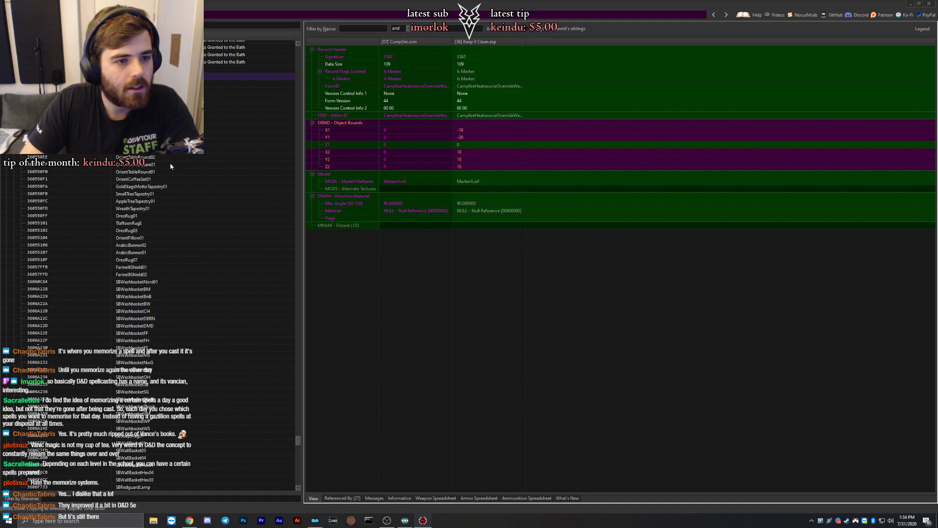
scroll(73, 283, down, 9)
Check the Texture Set group of Keep It Clean.esp for conflicting records.
click(24, 297)
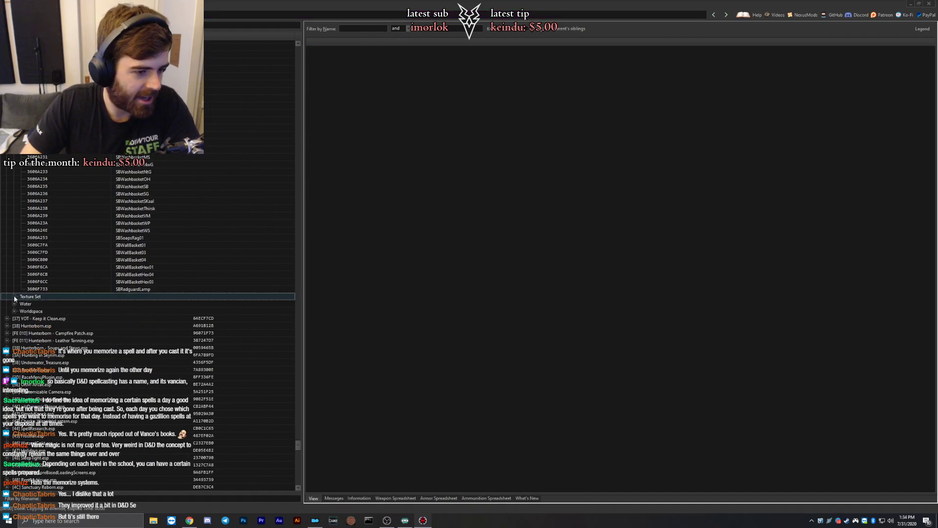
click(14, 296)
scroll(31, 307, down, 11)
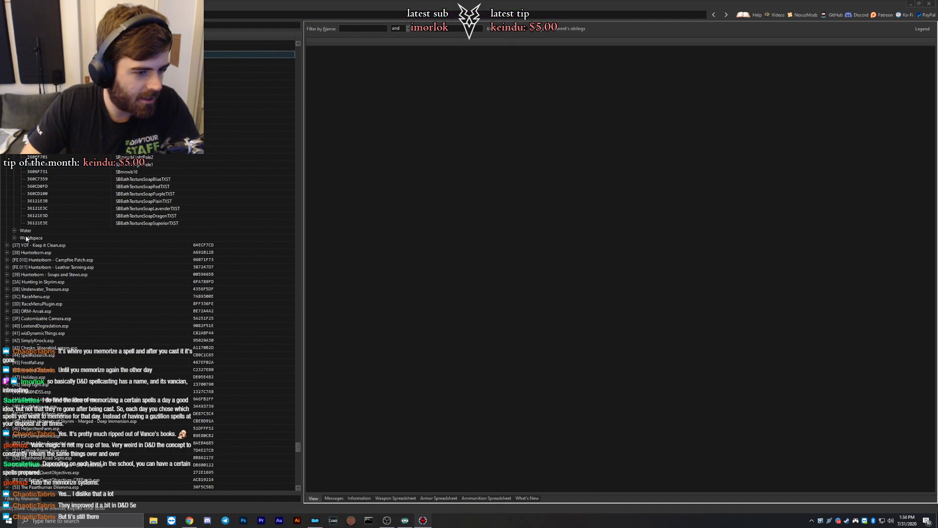
click(30, 223)
Expand the Water group and compare the DefaultWater, DefaultCreekWater and CreekWaterFlow records across their plugins.
click(18, 230)
click(15, 231)
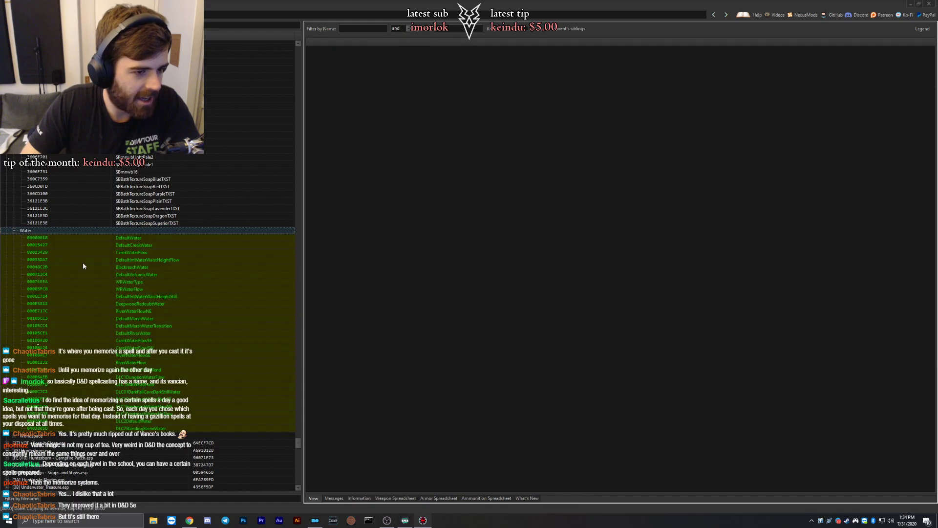
click(134, 240)
key(Down)
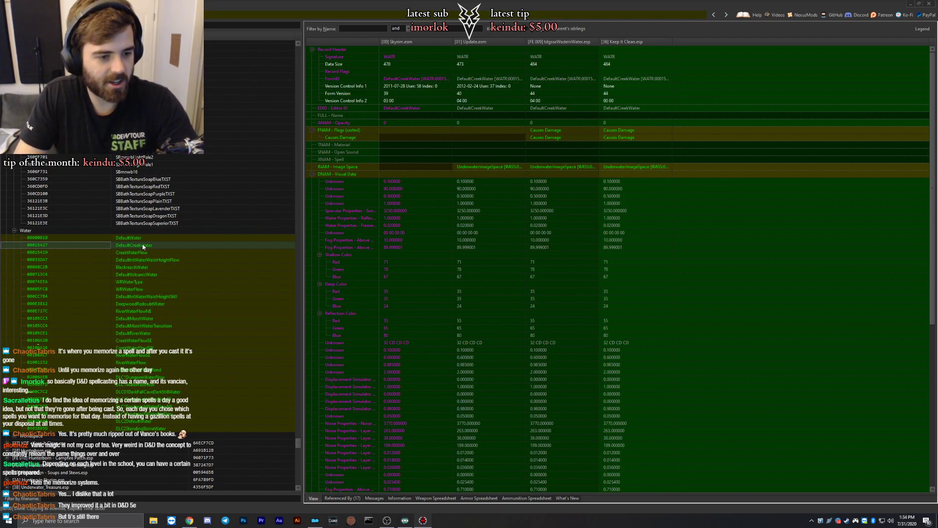
click(122, 253)
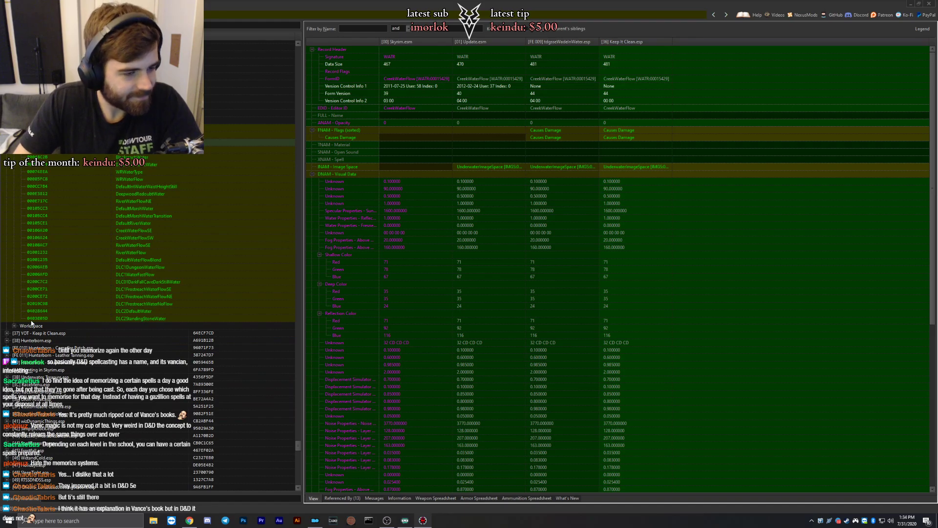
scroll(57, 330, down, 3)
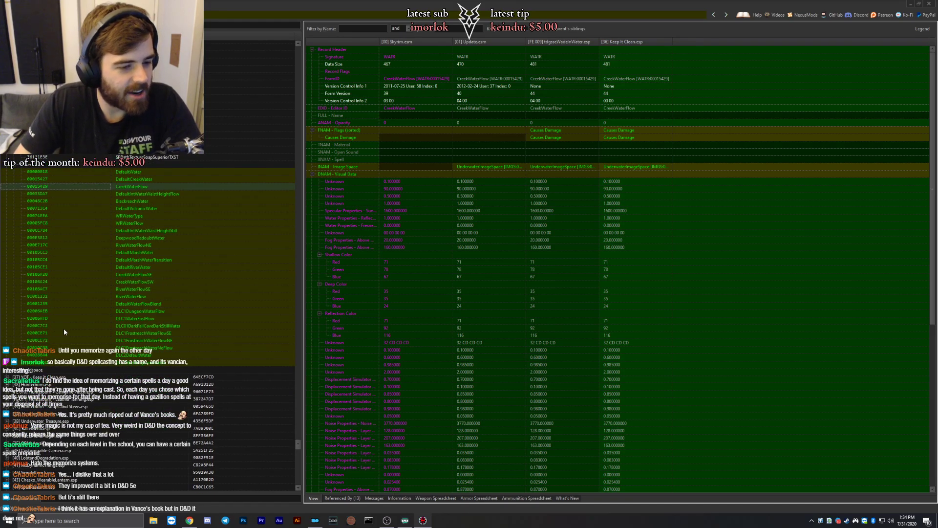
Open the WindhelmWorld record in Keep It Clean.esp's Worldspace group and hide the rows that are empty or without conflicts.
click(15, 371)
click(15, 373)
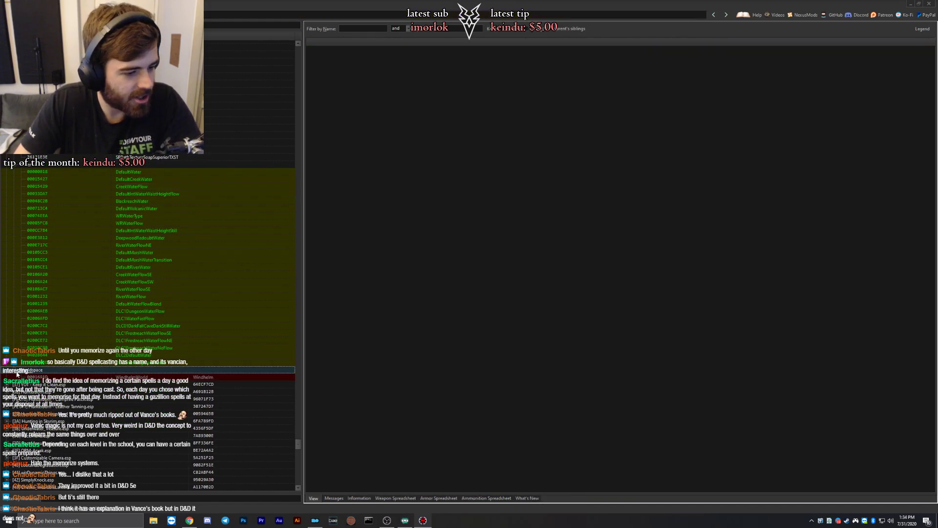
click(45, 379)
click(359, 43)
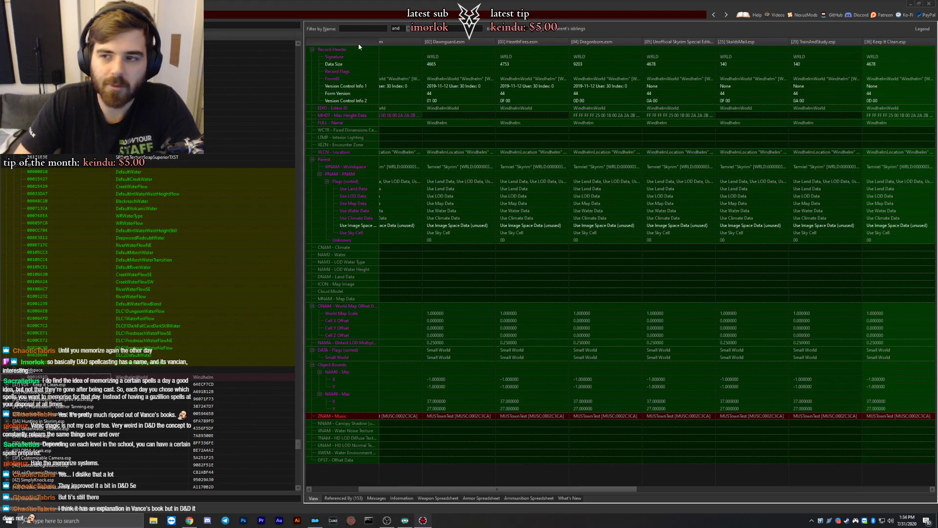
scroll(553, 248, down, 6)
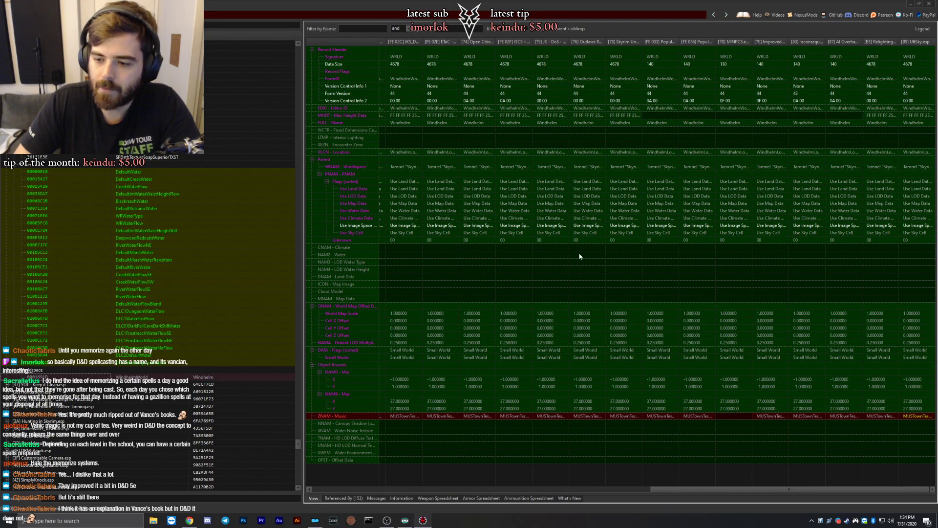
right_click(619, 290)
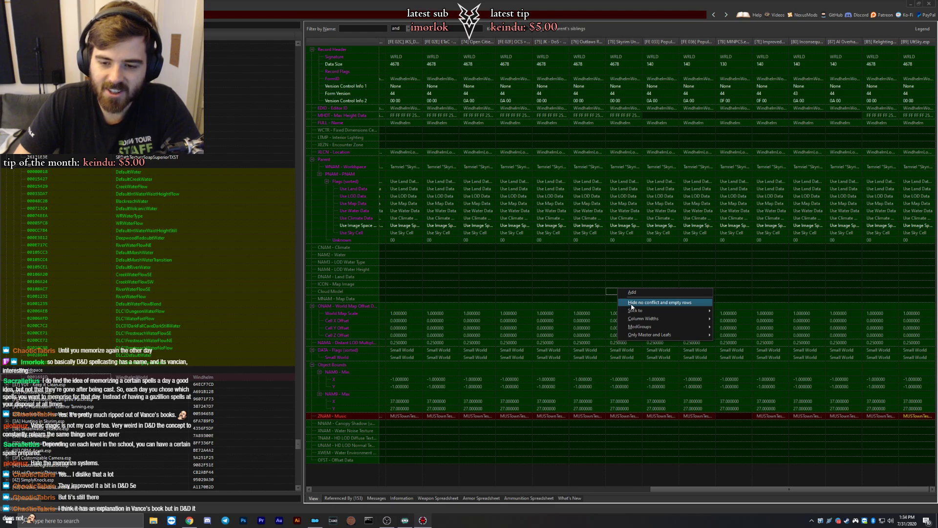
click(631, 303)
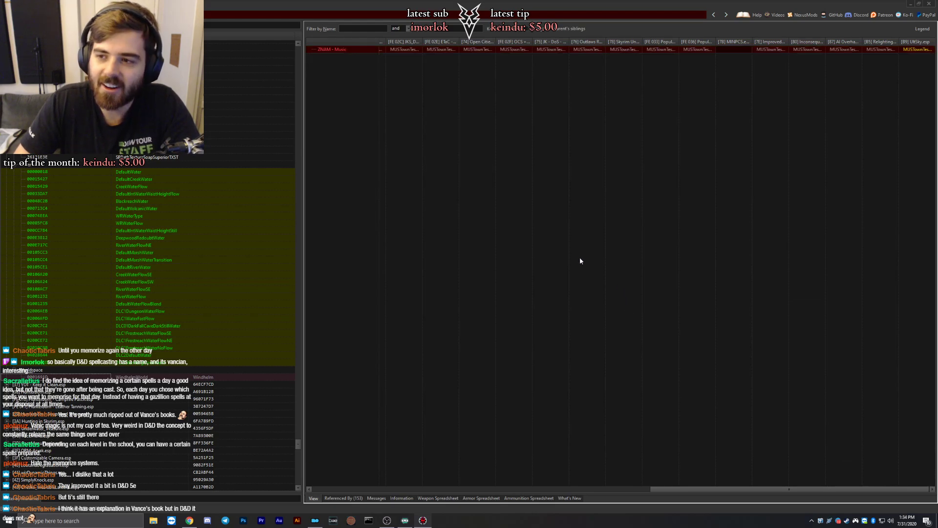
Compare the DLC2DefaultWater and DefaultMarshWater records across their plugins using the conflict-only rows.
click(139, 354)
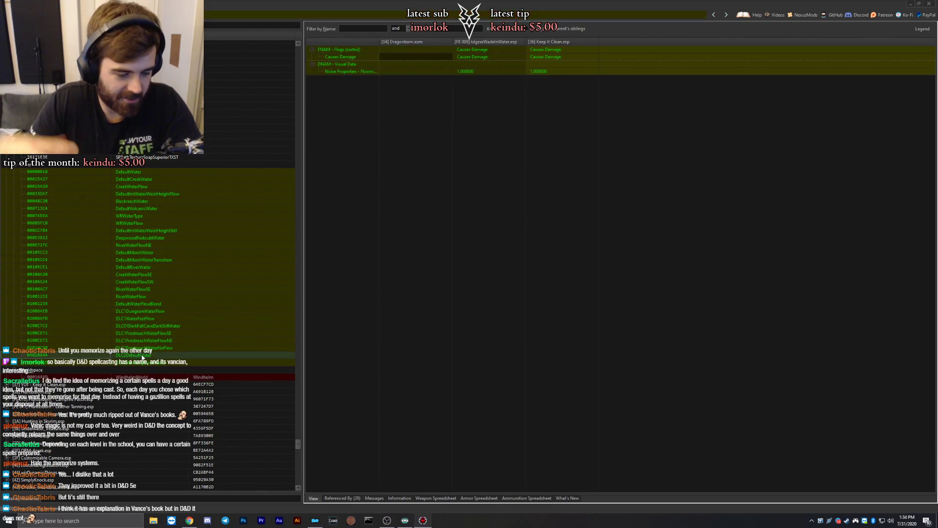
click(122, 253)
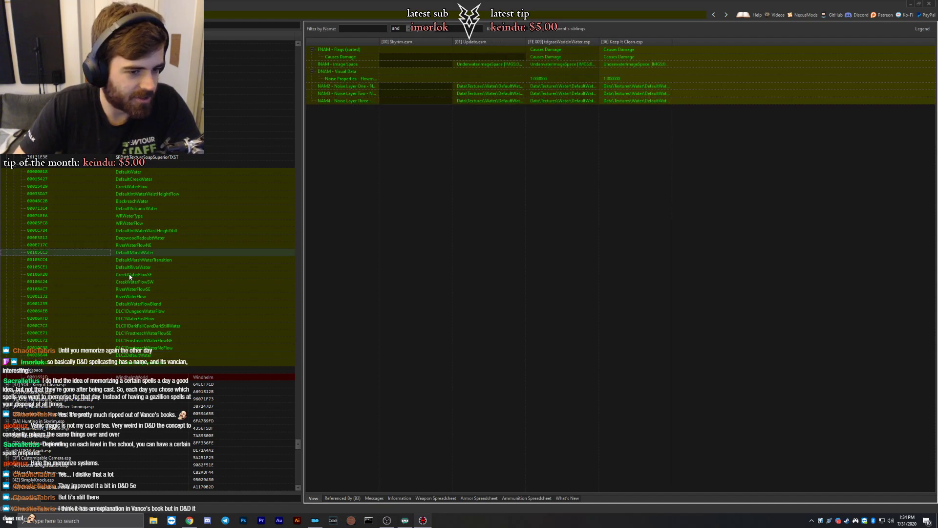
scroll(99, 305, down, 3)
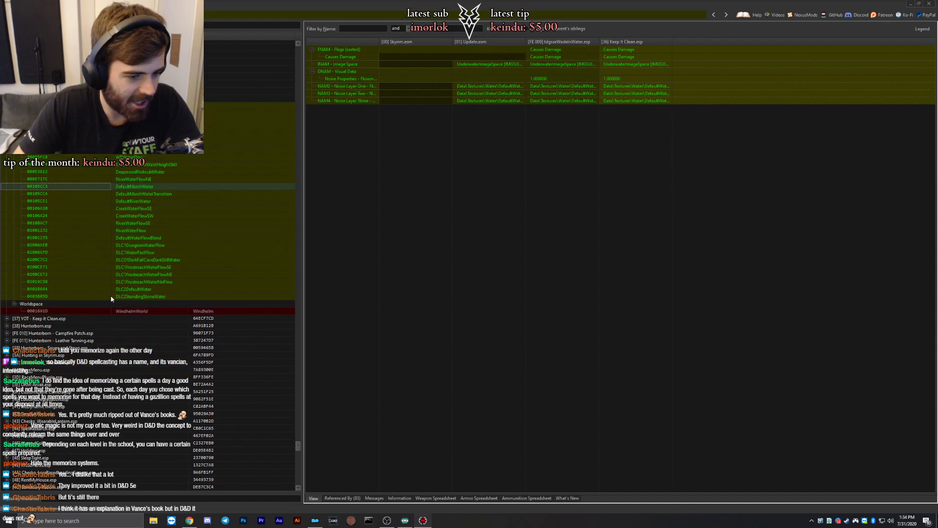
Compare the WindhelmWorld music entry across all overriding plugins through UltSky.esp, and check the DLC2StandingStoneWater record.
click(39, 313)
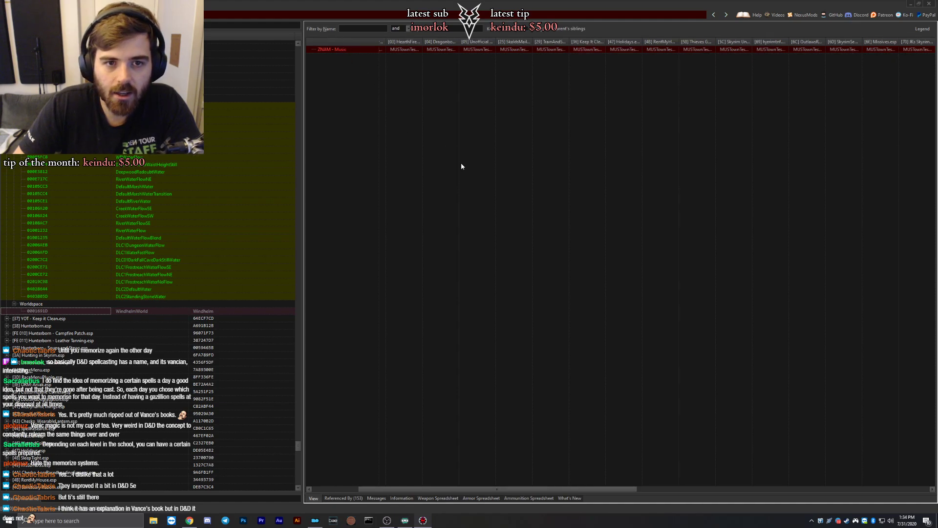
scroll(537, 244, right, 5)
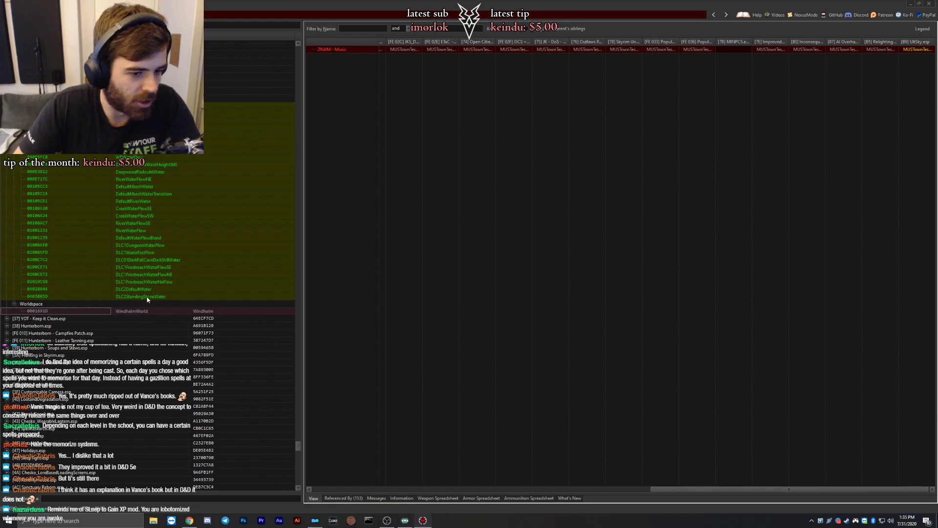
scroll(147, 299, down, 1)
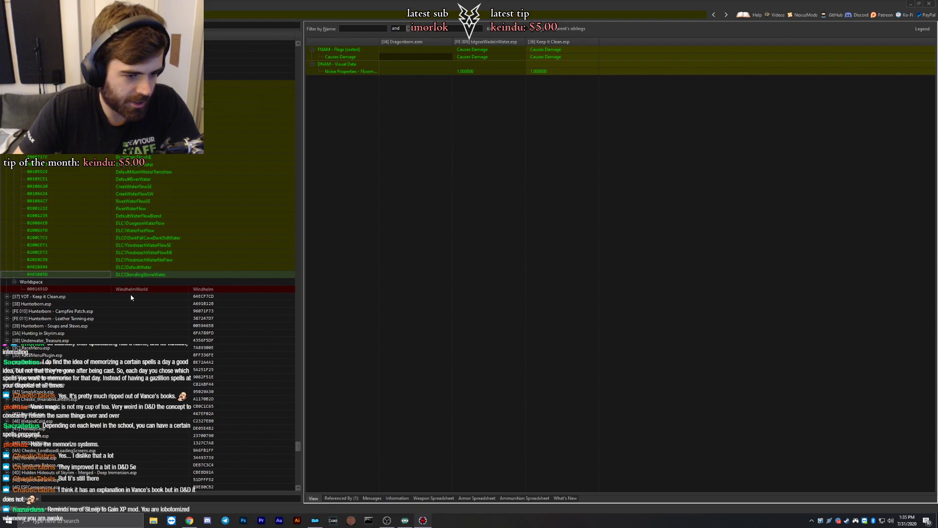
click(125, 288)
scroll(106, 294, up, 12)
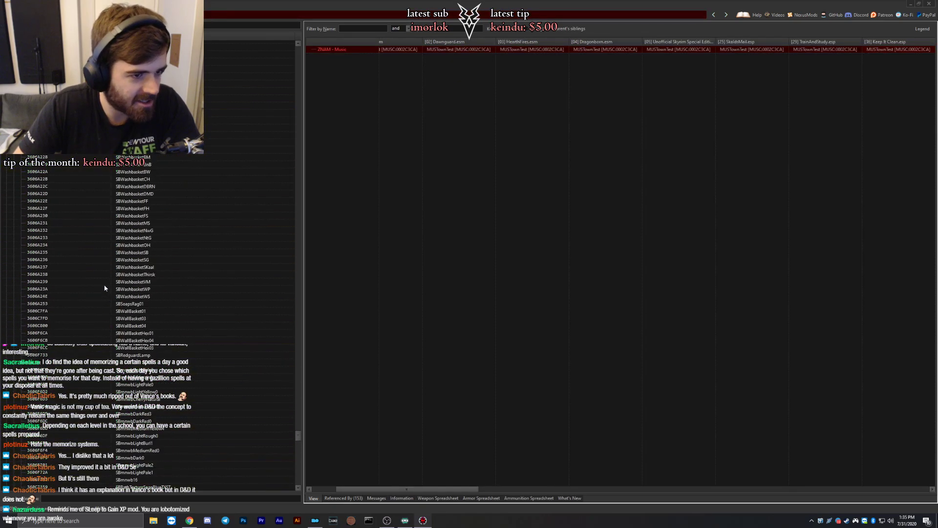
scroll(108, 283, down, 15)
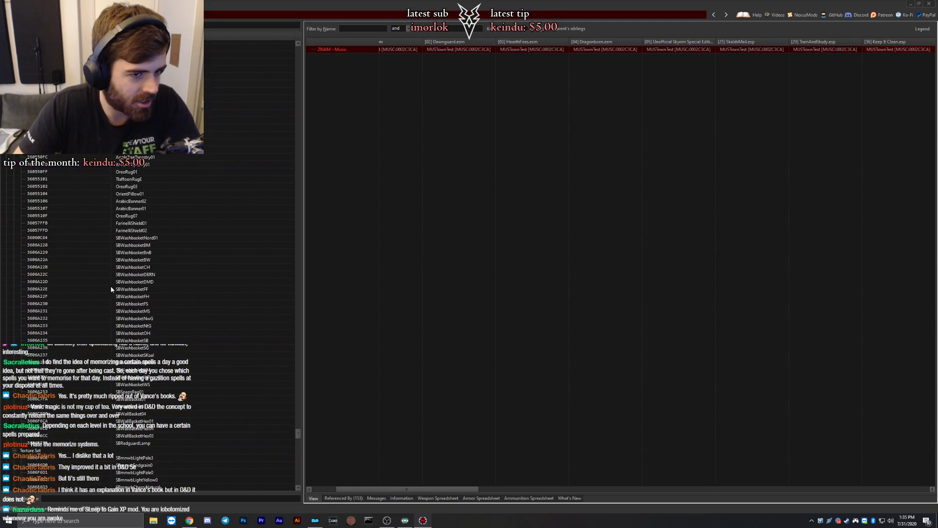
scroll(111, 289, down, 14)
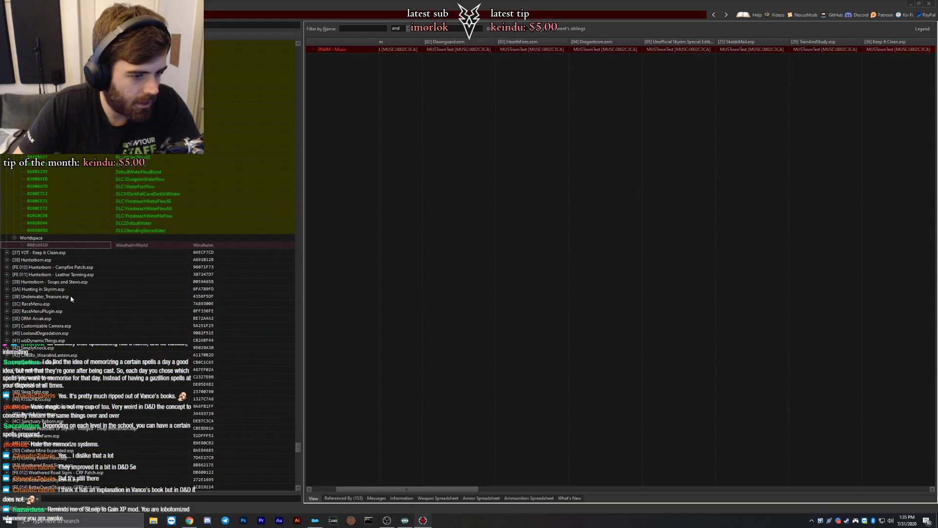
Expand the Message group of YOT - Keep it Clean.esp and compare its three red-flagged menu message descriptions with UltSky.esp.
click(7, 252)
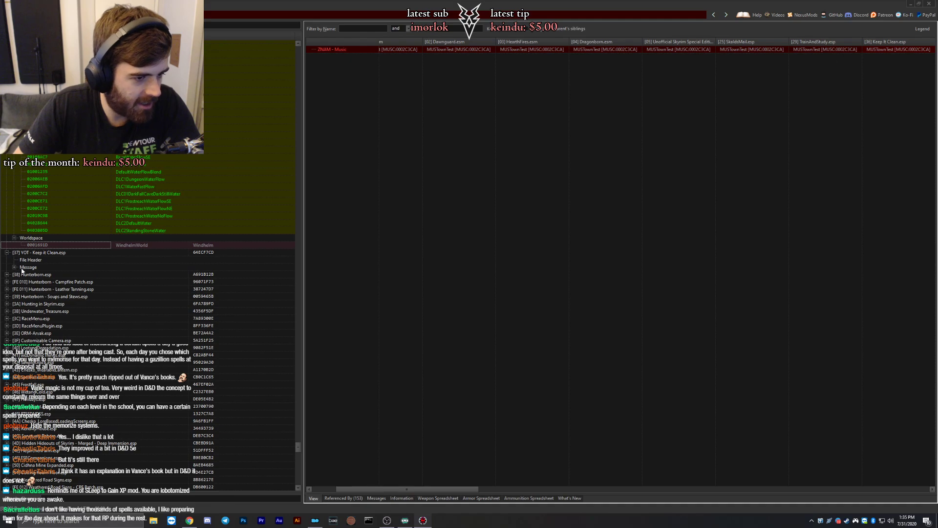
click(15, 268)
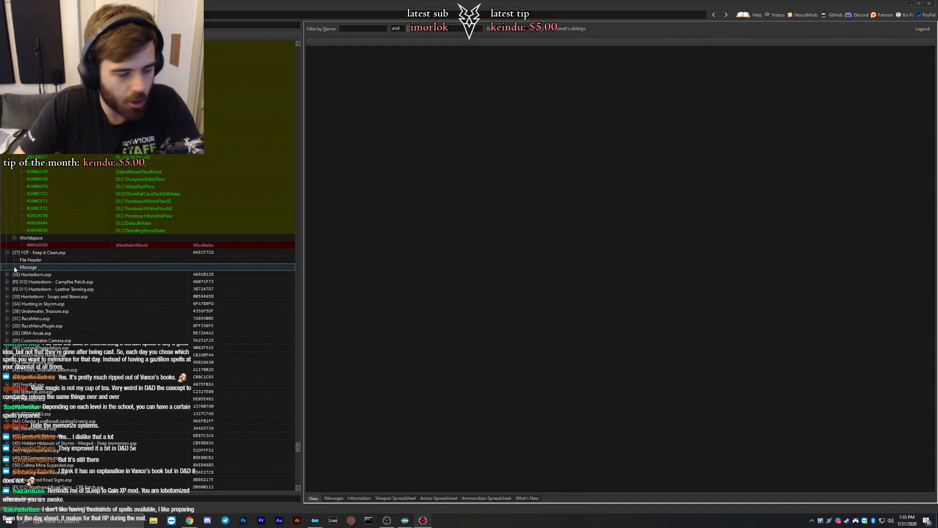
click(14, 267)
click(140, 274)
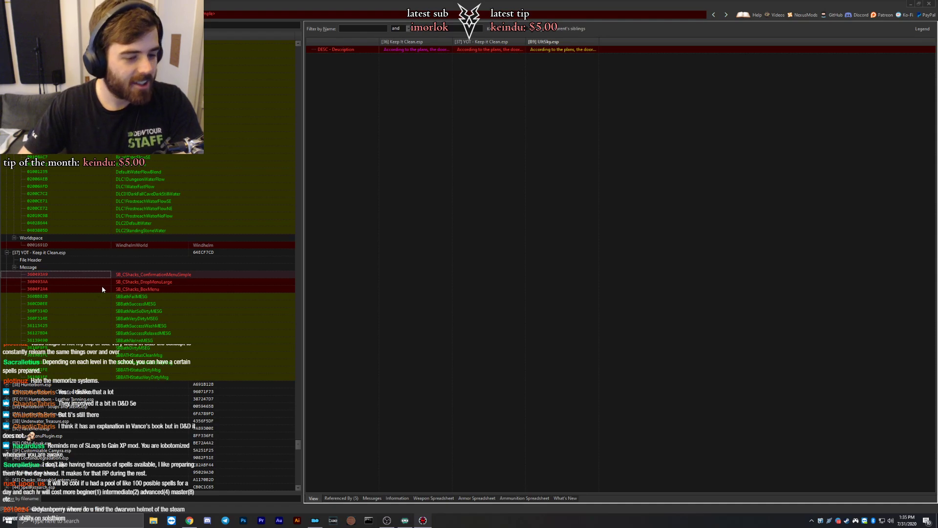
click(133, 289)
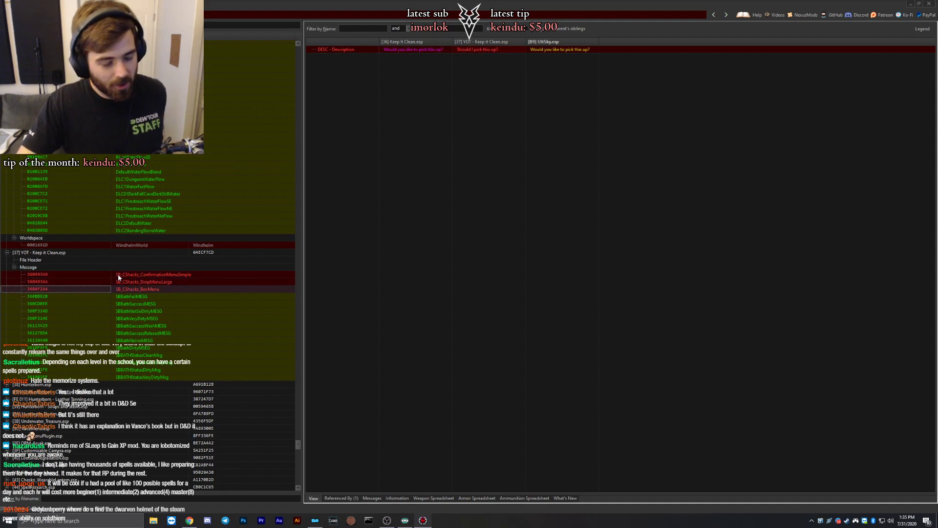
click(129, 246)
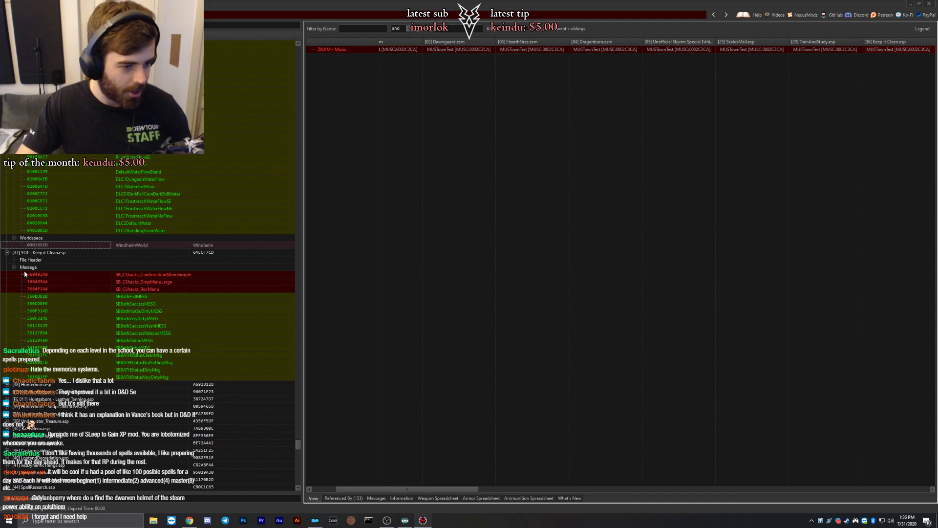
click(143, 276)
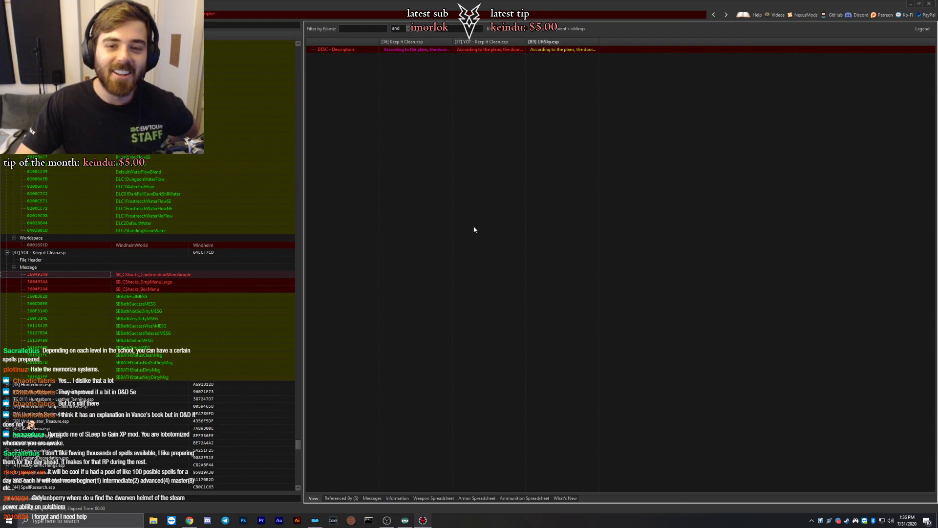
click(137, 281)
click(136, 288)
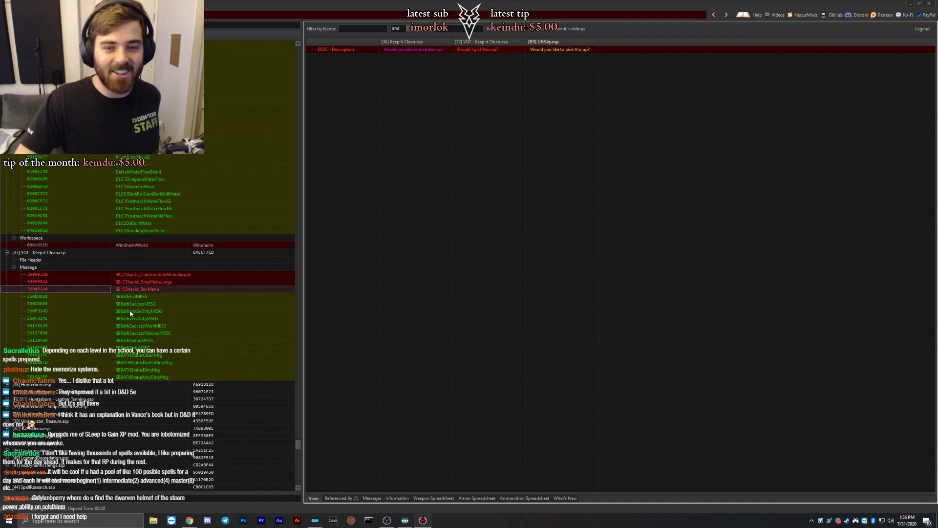
Compare the bath message descriptions from SBBathFailMESG through SBBathSuccessWashMESG between Keep it Clean.esp and YOT - Keep it Clean.esp.
click(125, 296)
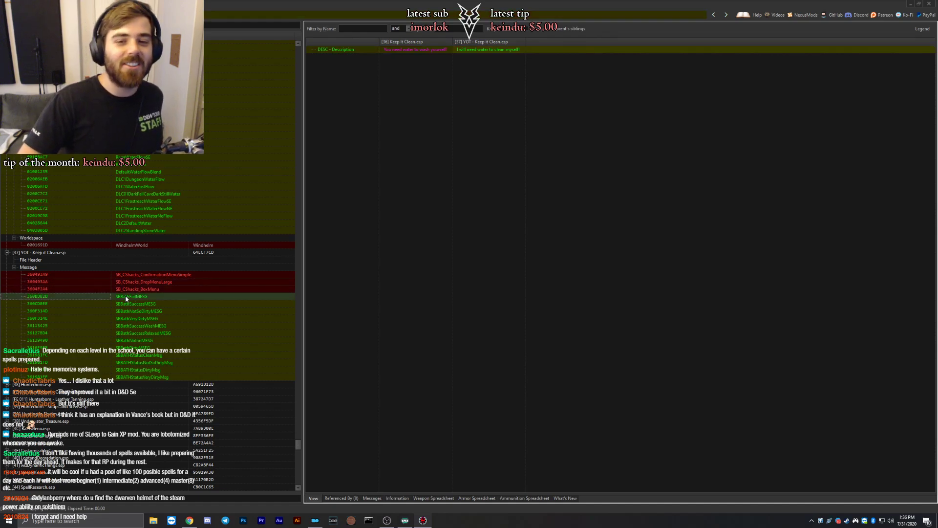
key(Down)
key(Down)
key(Down)
key(Down)
scroll(125, 298, down, 3)
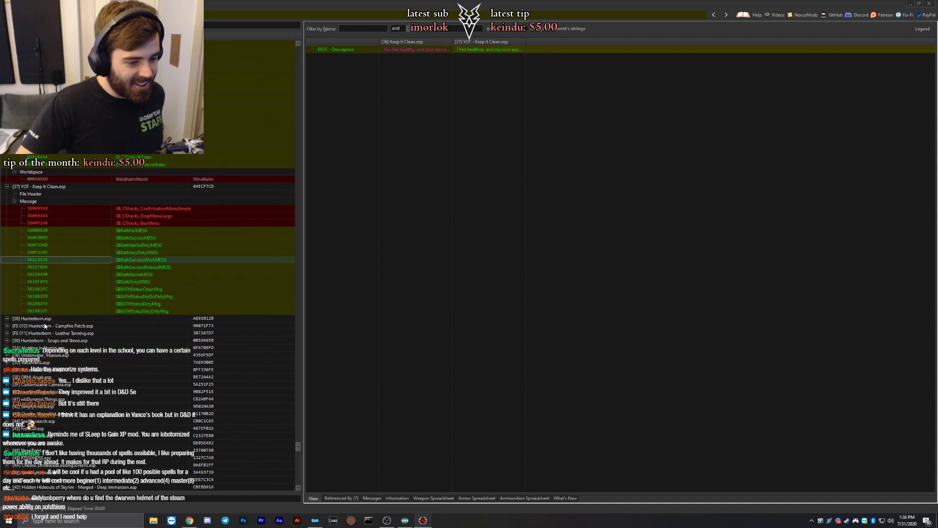
Expand Hunterborn.esp's record groups and check the SBBathSuccessRelaxedMESG description in YOT - Keep it Clean.esp.
click(7, 319)
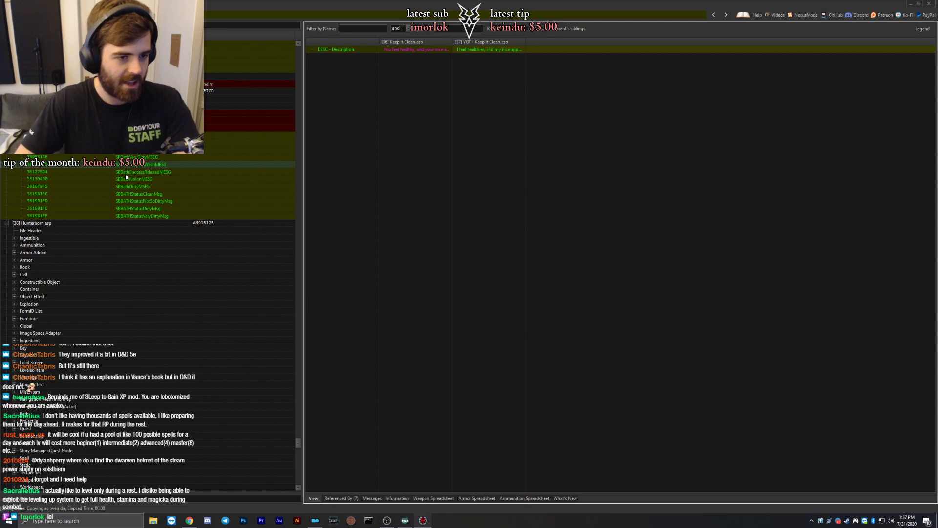
key(Down)
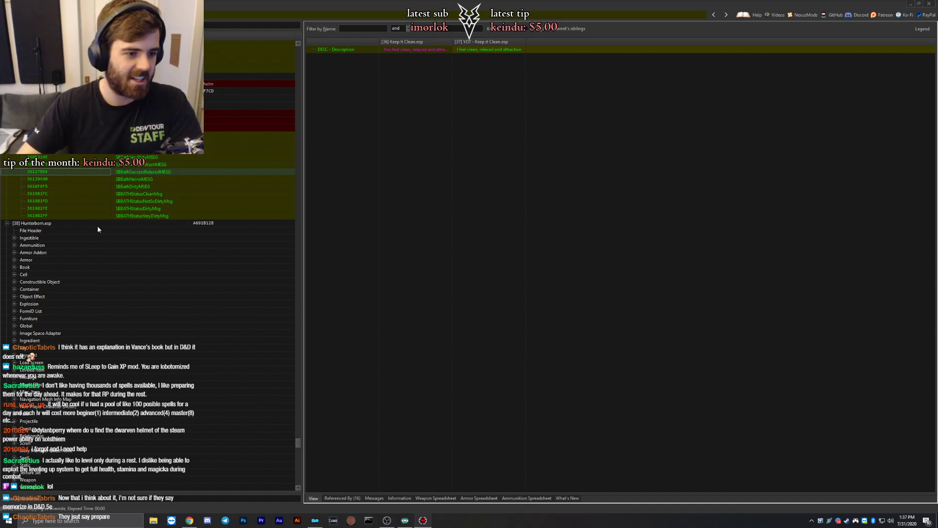
scroll(47, 246, down, 1)
scroll(47, 246, down, 1)
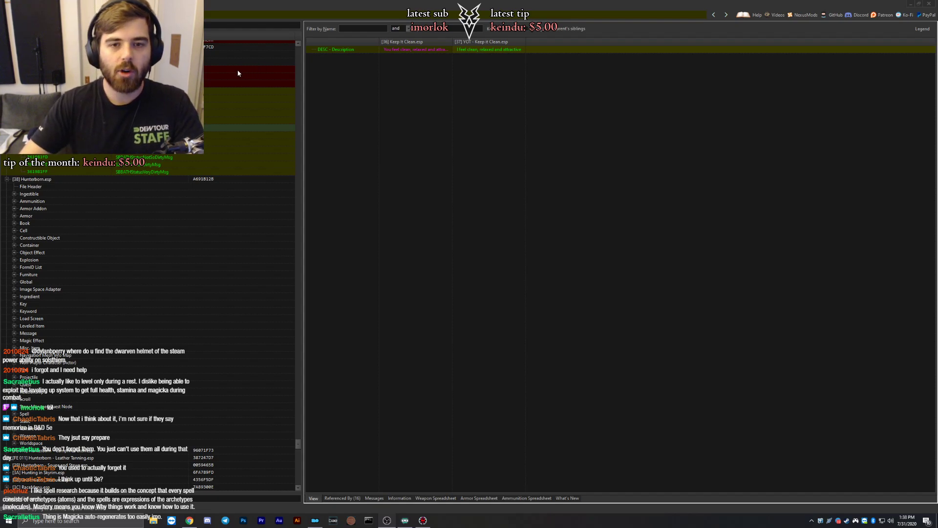
Review the remaining bath and cleanliness status message descriptions in YOT - Keep it Clean.esp against Keep it Clean.esp.
click(200, 105)
click(200, 120)
click(201, 113)
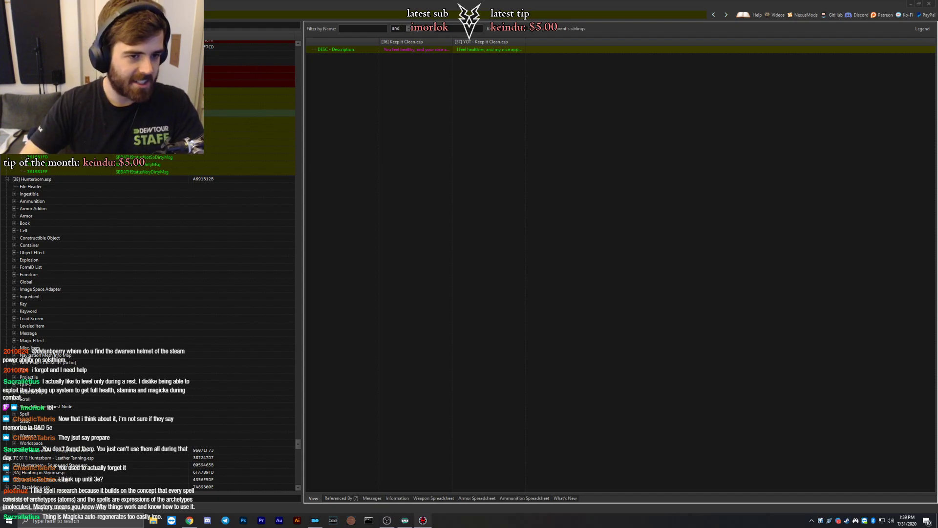
click(201, 120)
click(244, 127)
click(245, 135)
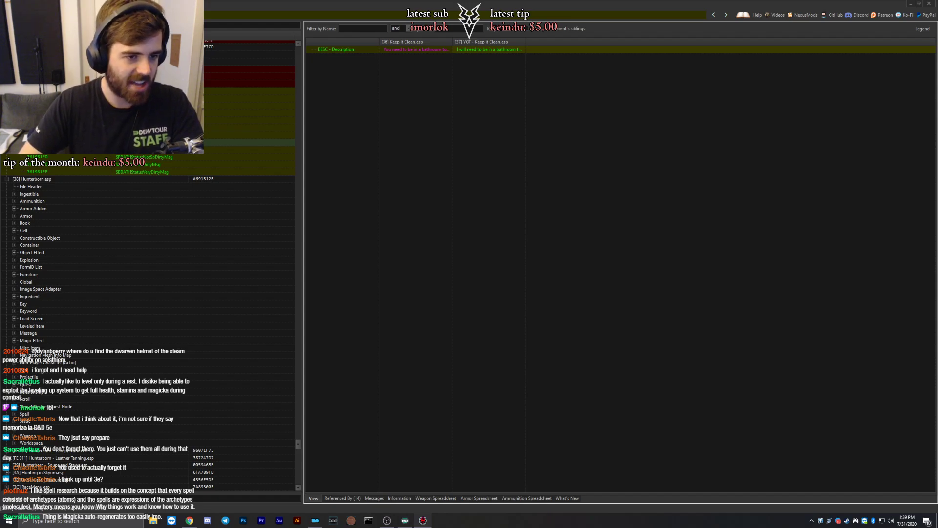
click(123, 156)
click(123, 151)
scroll(275, 135, down, 3)
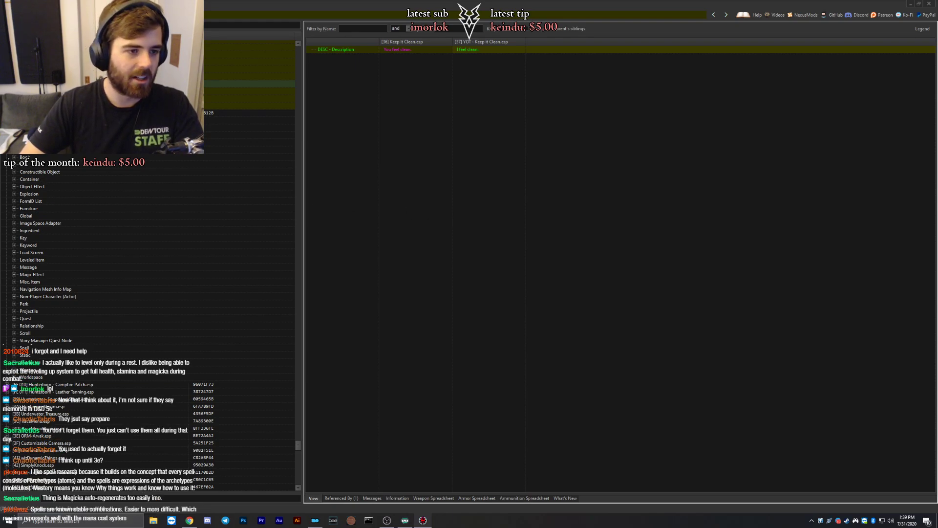
Expand Hunterborn.esp's Ingestible group, compare its Venison record across plugins, and scan the remaining ingestibles for conflicts.
click(98, 128)
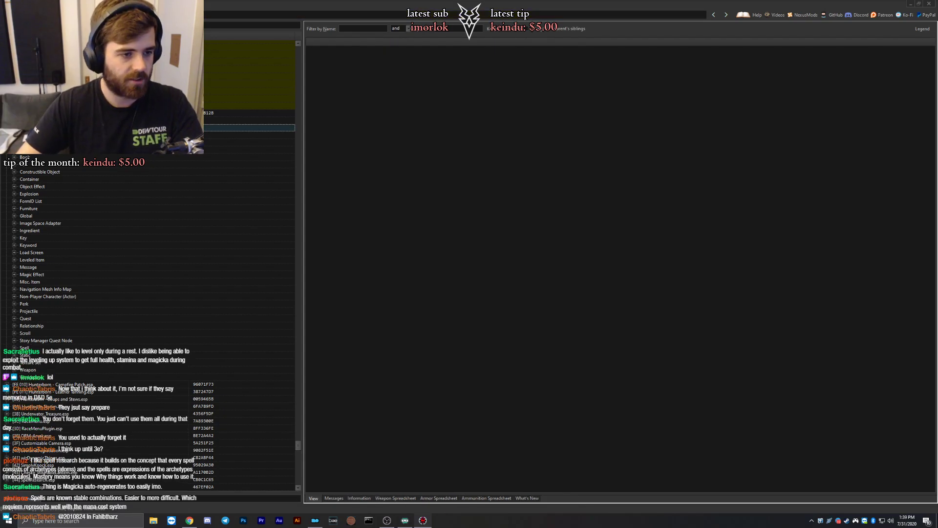
double_click(98, 127)
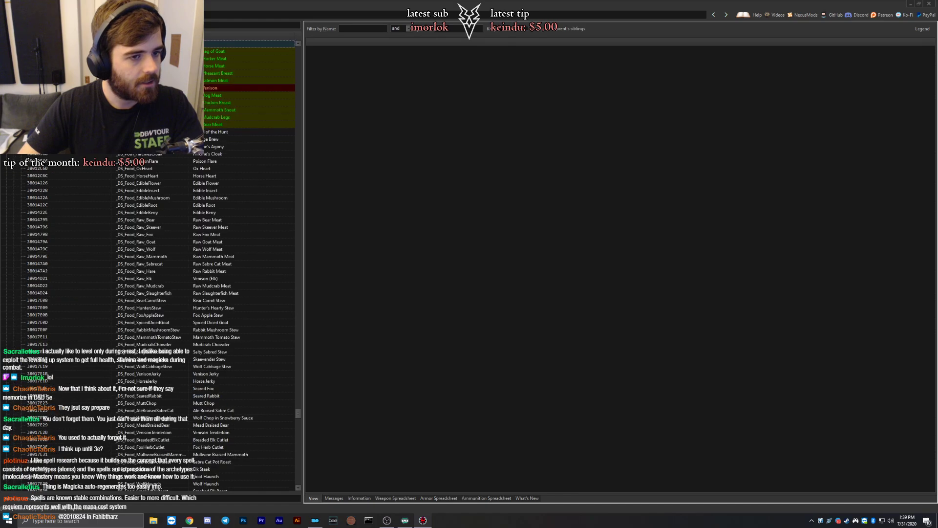
click(215, 131)
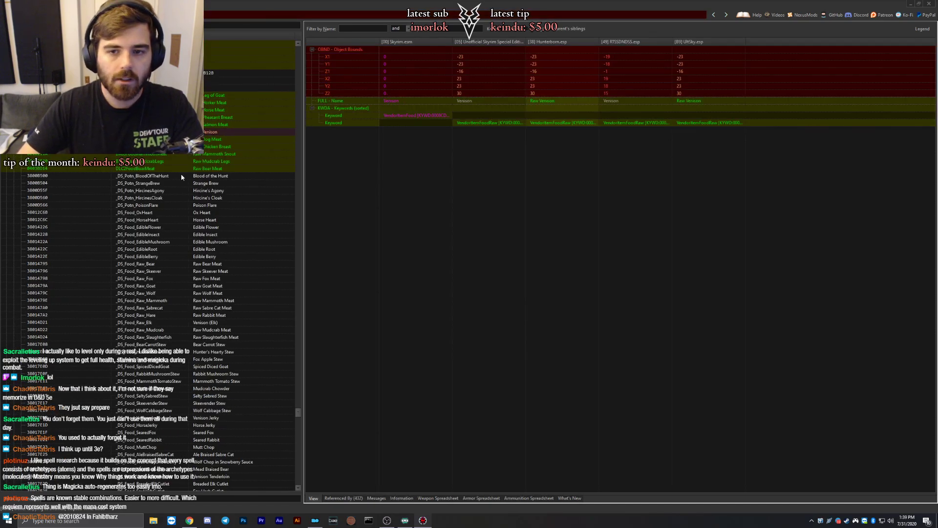
scroll(181, 174, down, 1)
scroll(179, 155, down, 20)
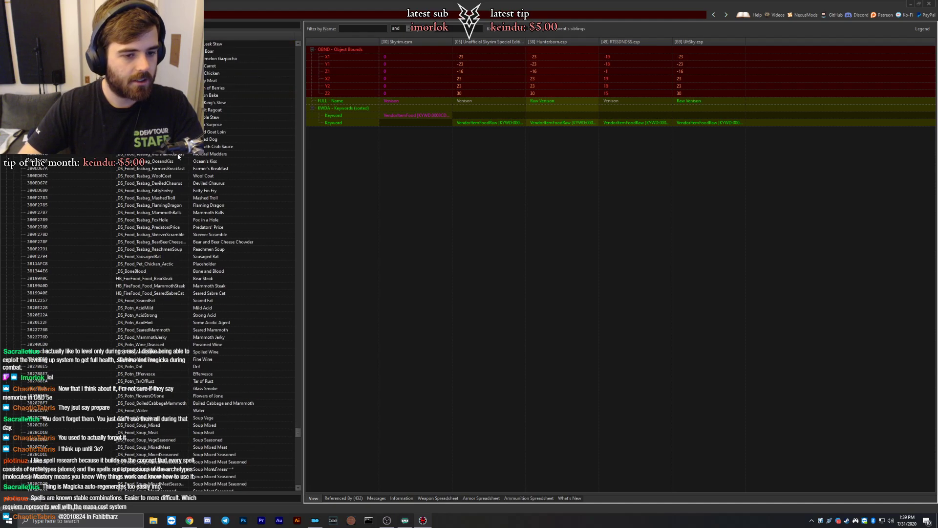
scroll(179, 156, down, 20)
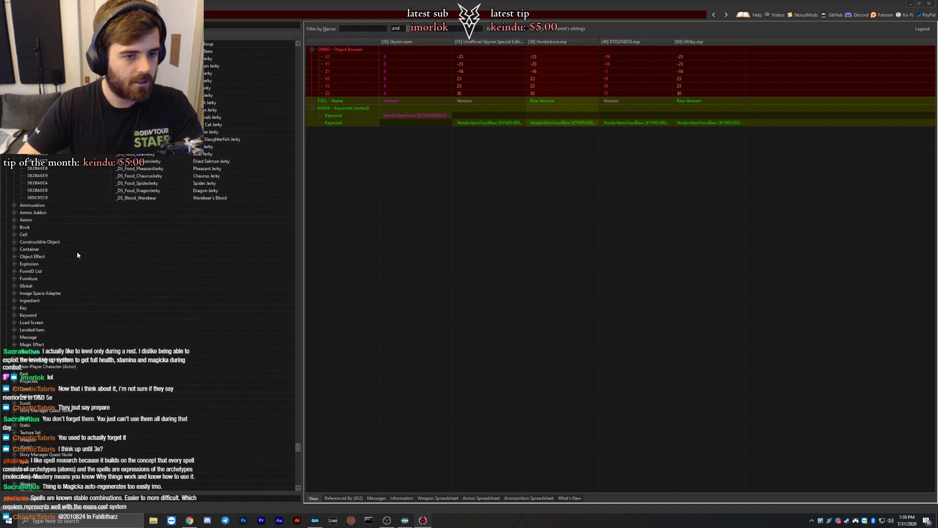
scroll(178, 155, down, 2)
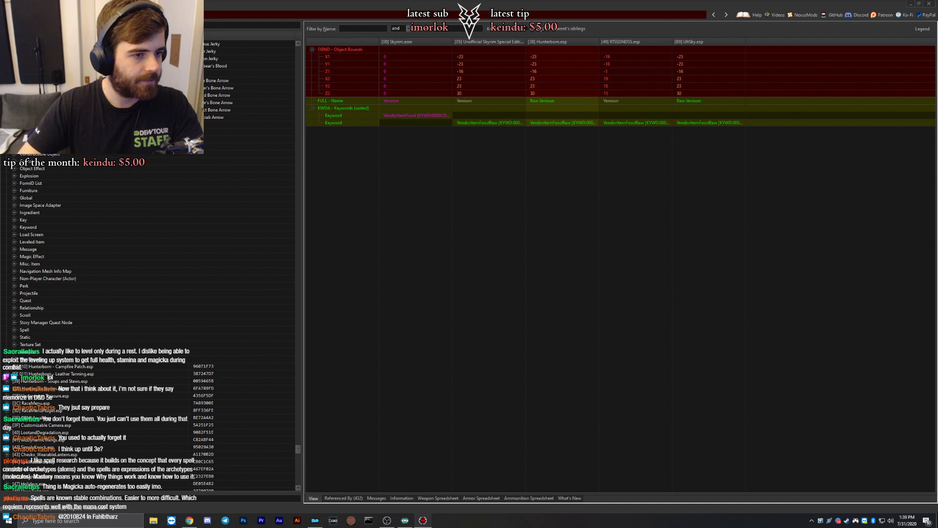
Expand Hunterborn.esp's Armor and Book groups and scan their records for conflicts.
scroll(25, 156, up, 2)
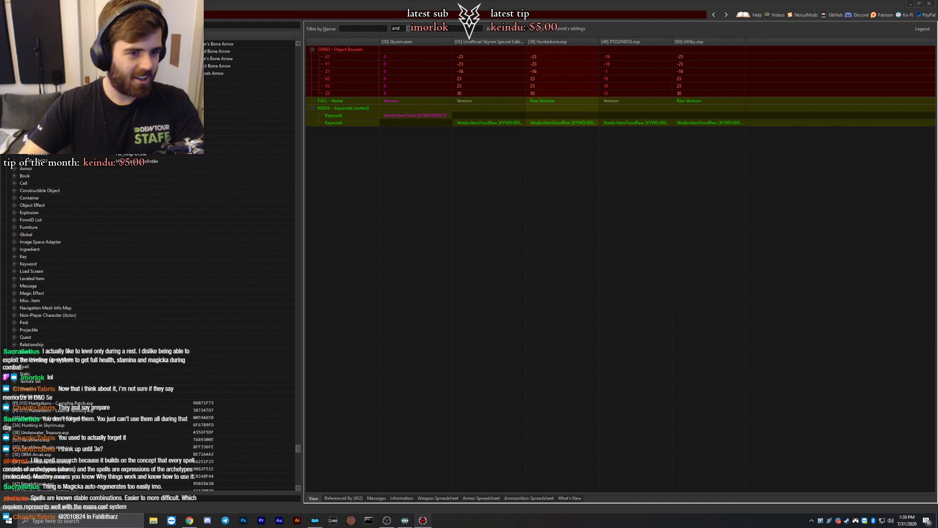
click(14, 169)
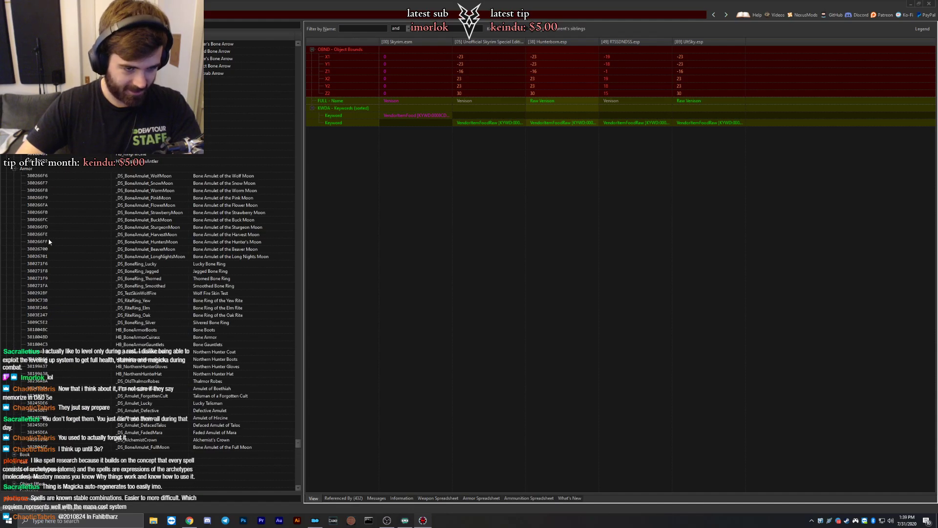
scroll(45, 245, down, 1)
scroll(46, 259, down, 5)
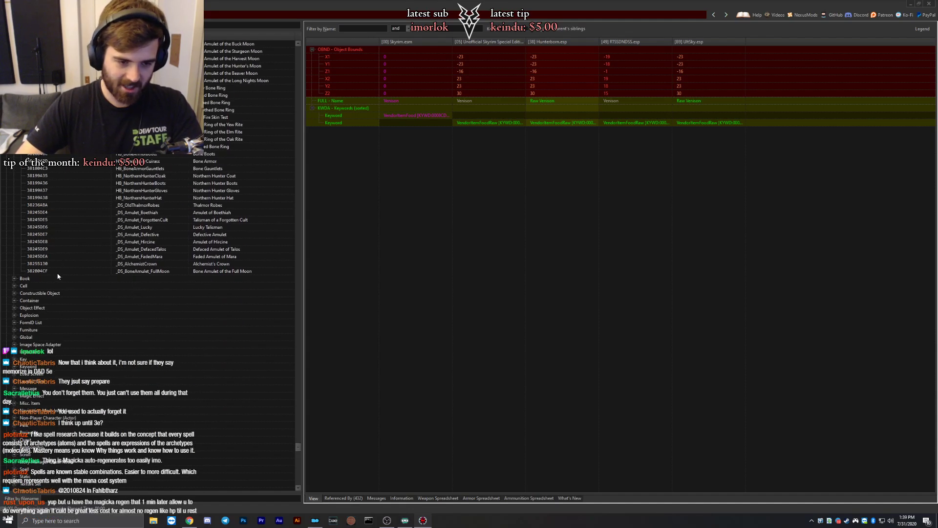
click(16, 278)
scroll(70, 259, down, 15)
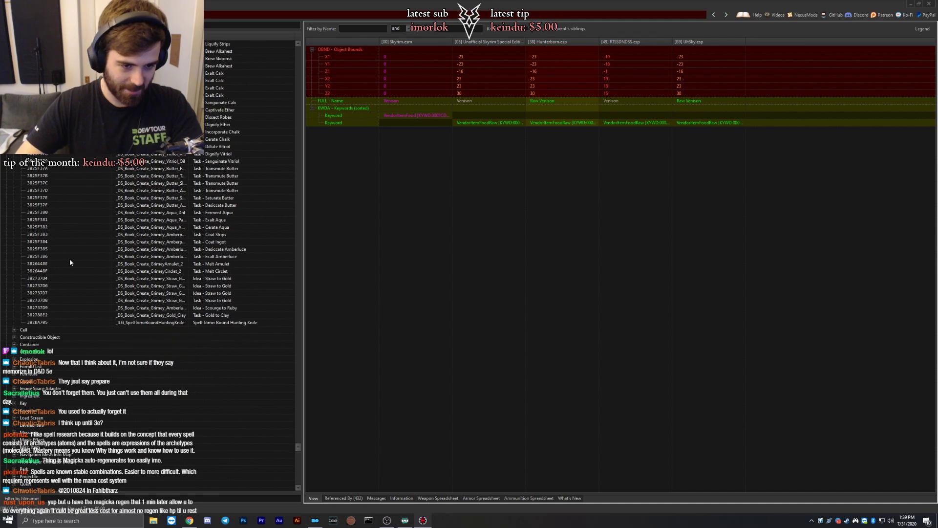
Expand Block 0 of Hunterborn.esp's Cell group down to Clearspring Cave and compare its persistent placed object with Skyrim.esm.
click(14, 241)
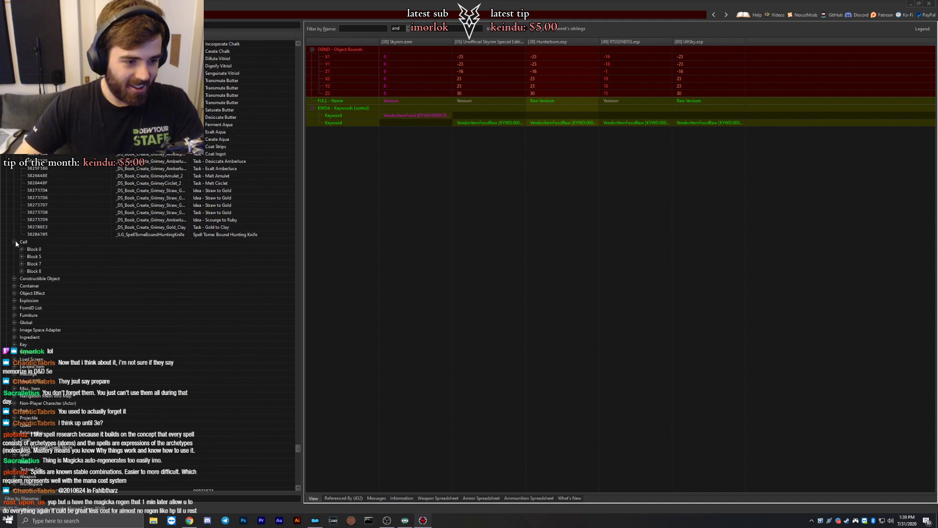
click(21, 249)
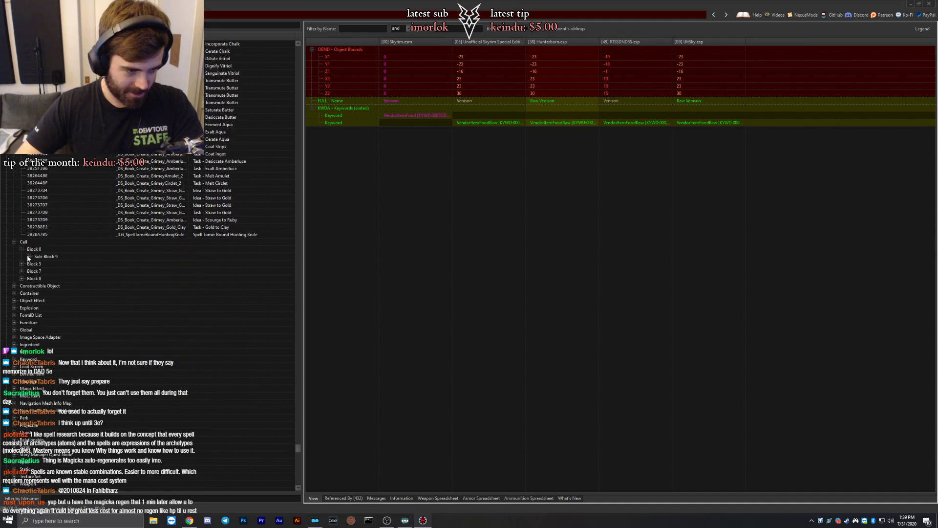
click(28, 257)
click(43, 272)
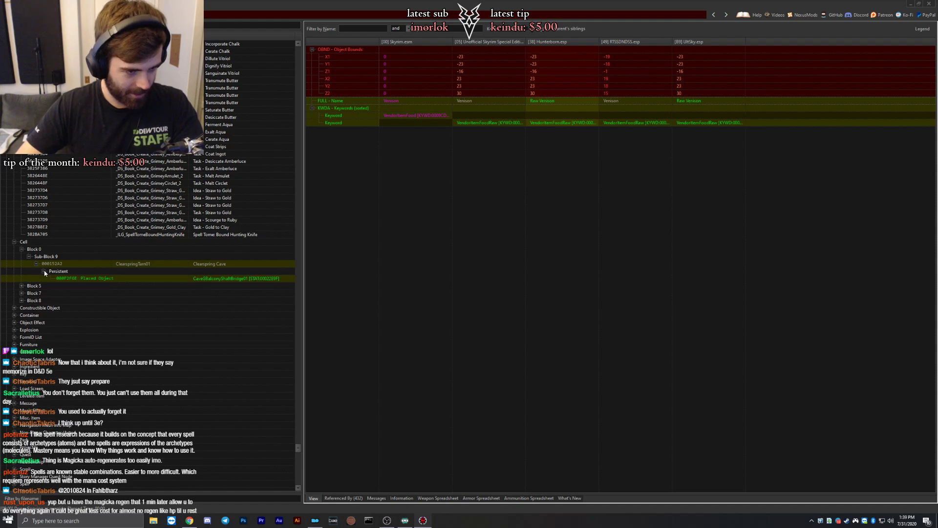
click(96, 280)
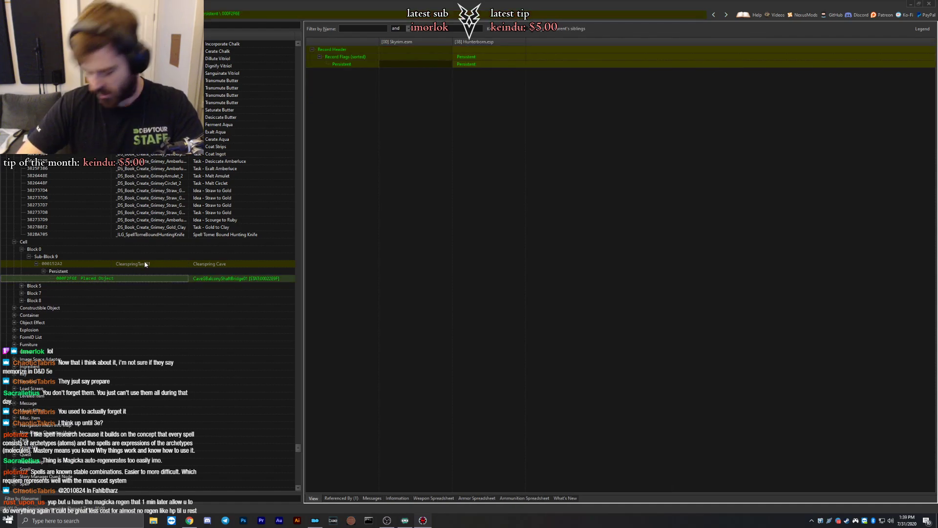
Expand Block 5 down to the Marker Storage Unit cell's persistent objects and inspect the _DS_AnimalCorpseSpawn record.
click(22, 285)
click(28, 293)
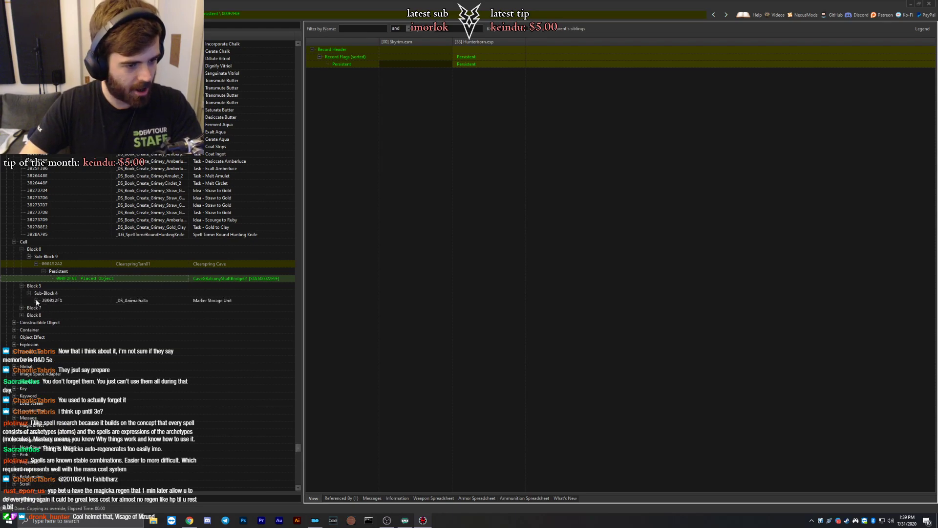
click(36, 300)
click(43, 308)
scroll(53, 321, down, 2)
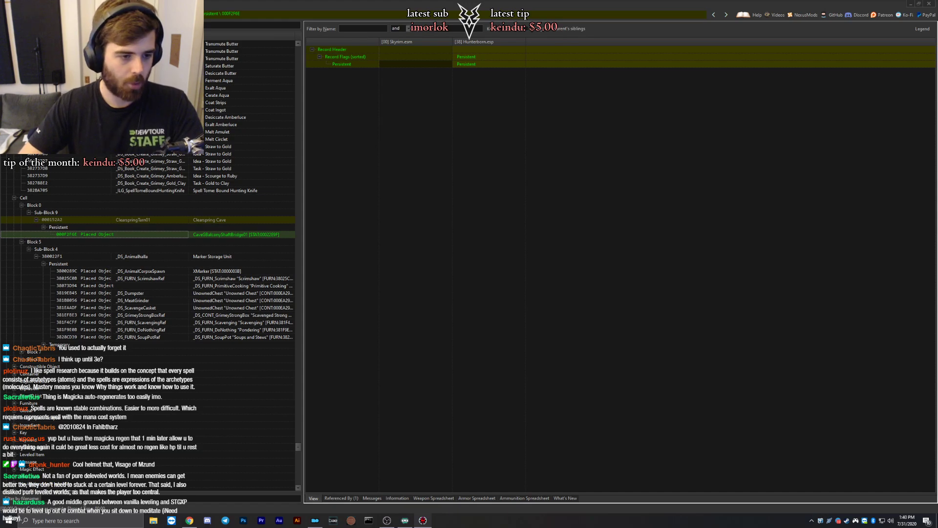
click(113, 271)
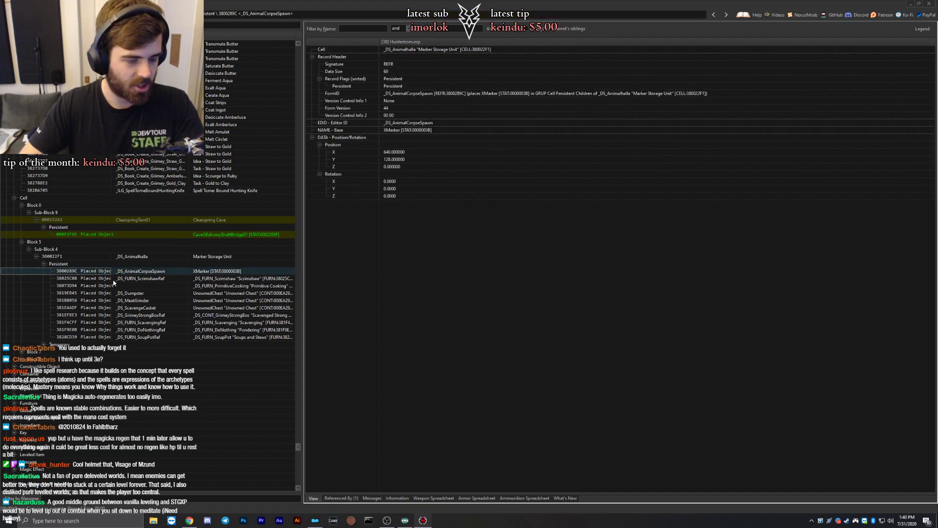
Scan the Marker Storage Unit cell's remaining persistent objects and its temporary objects for conflicts.
scroll(114, 276, down, 1)
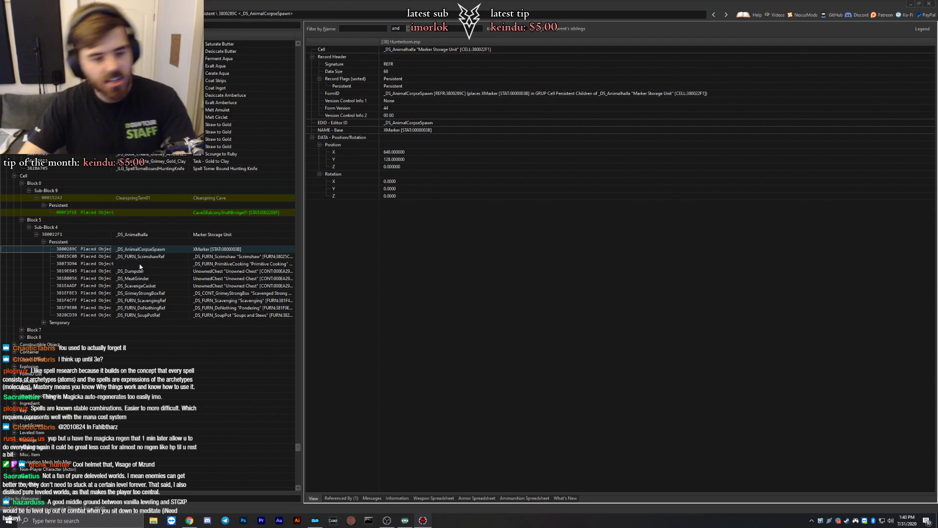
scroll(137, 249, down, 2)
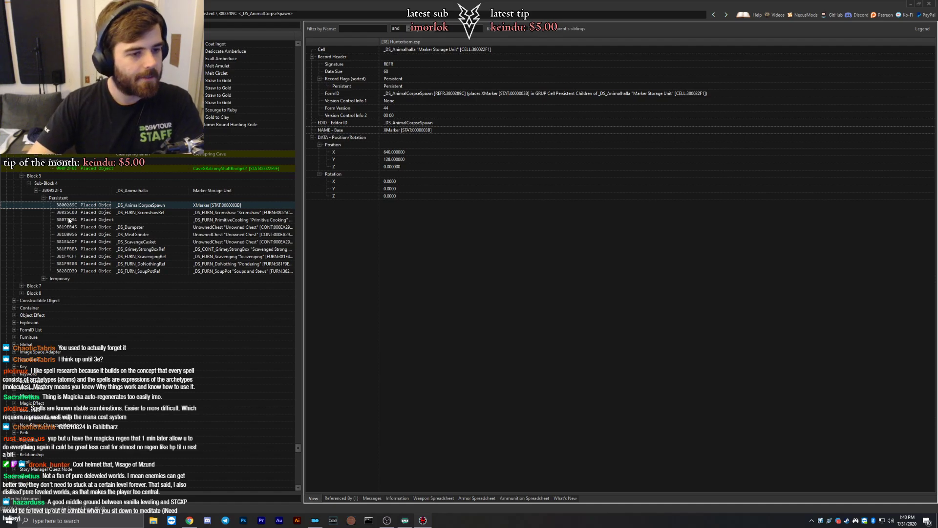
scroll(74, 225, down, 1)
scroll(56, 220, down, 2)
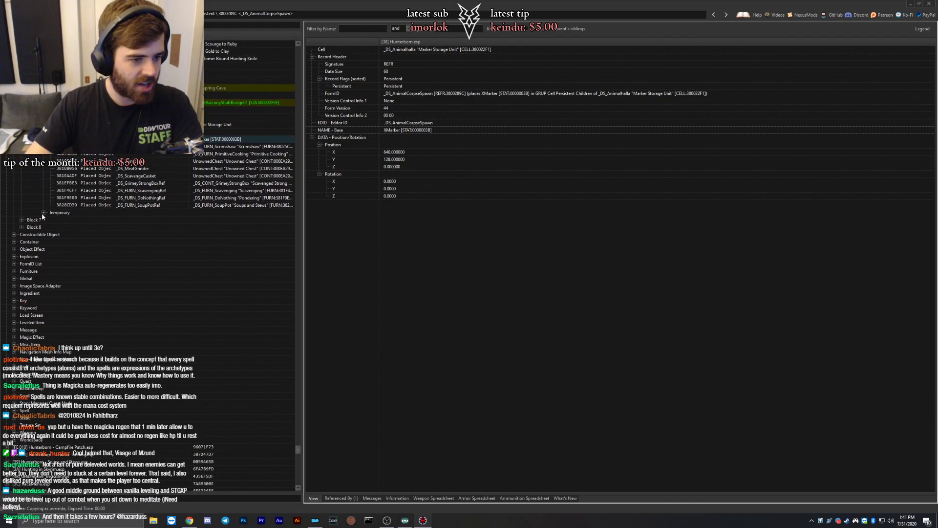
click(43, 212)
scroll(107, 237, down, 10)
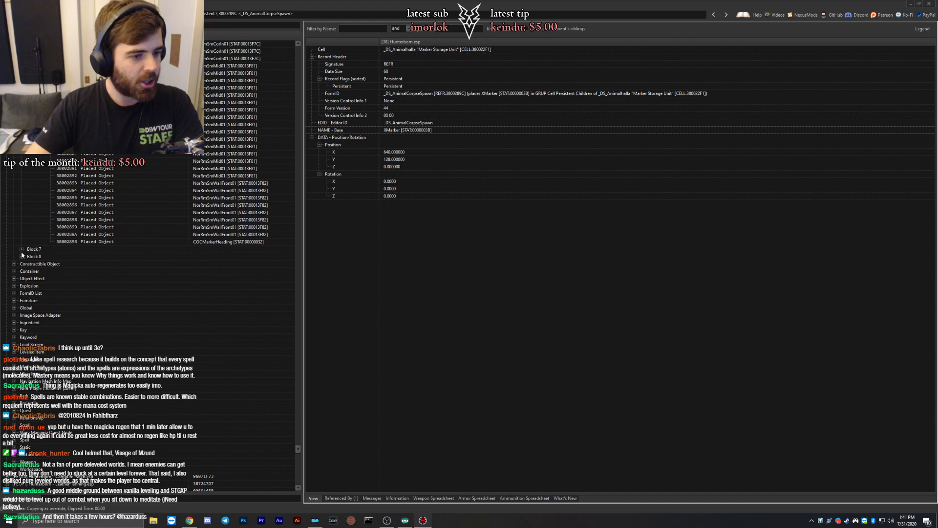
Expand Block 7 down to Gloomreach Cavern and compare its persistent tree object with Skyrim.esm.
click(21, 249)
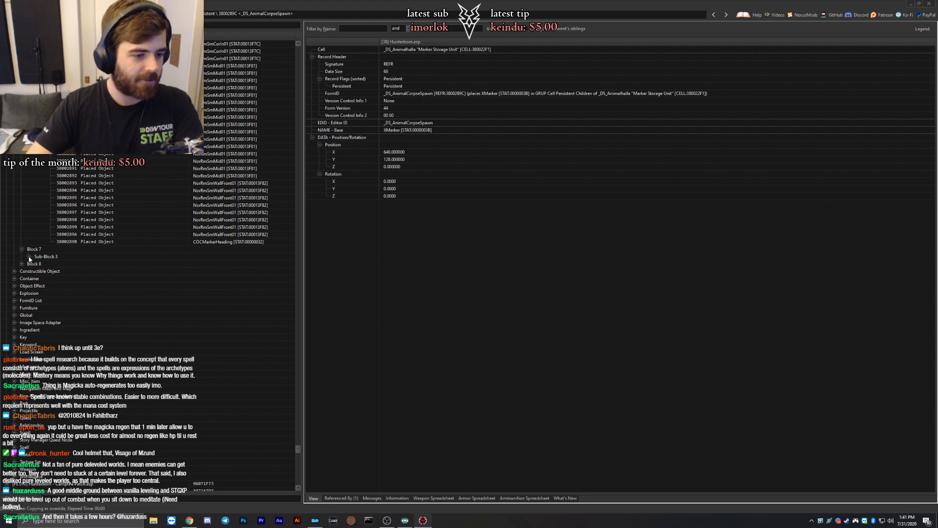
click(29, 256)
click(36, 263)
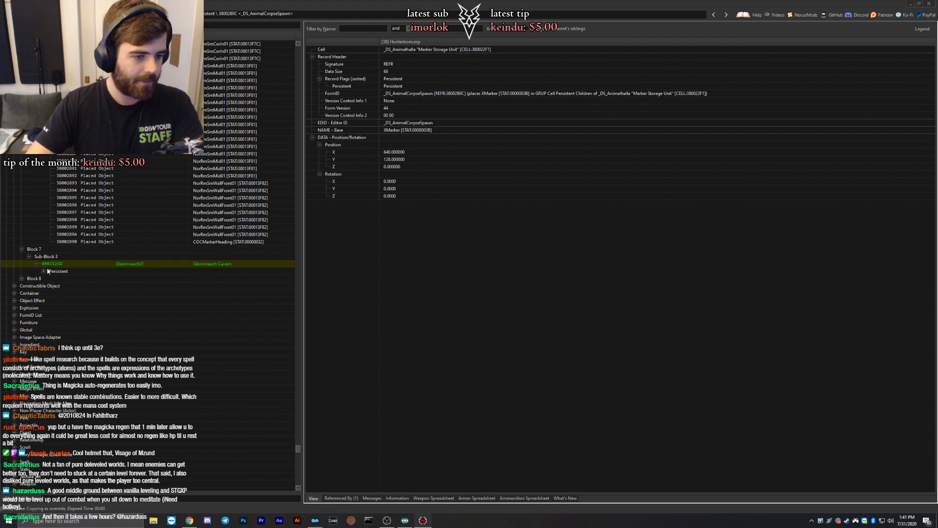
click(45, 271)
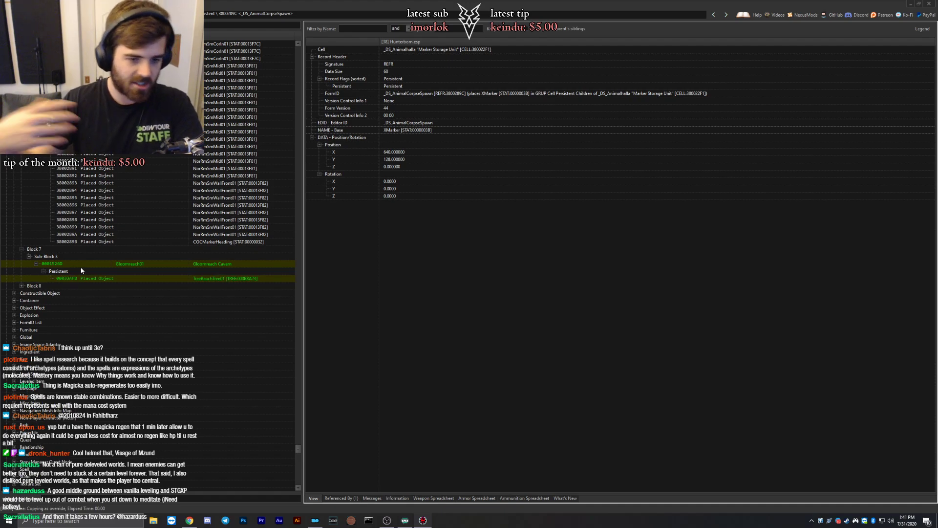
click(89, 277)
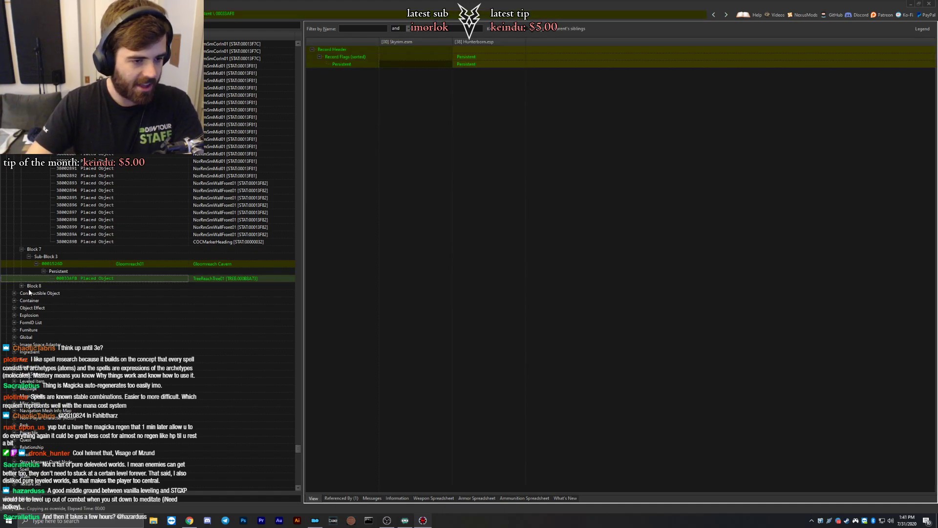
Expand Block 8 down to Glenmoril Coven and compare the cell record and its persistent Hircine shrine object across plugins.
click(21, 286)
click(29, 294)
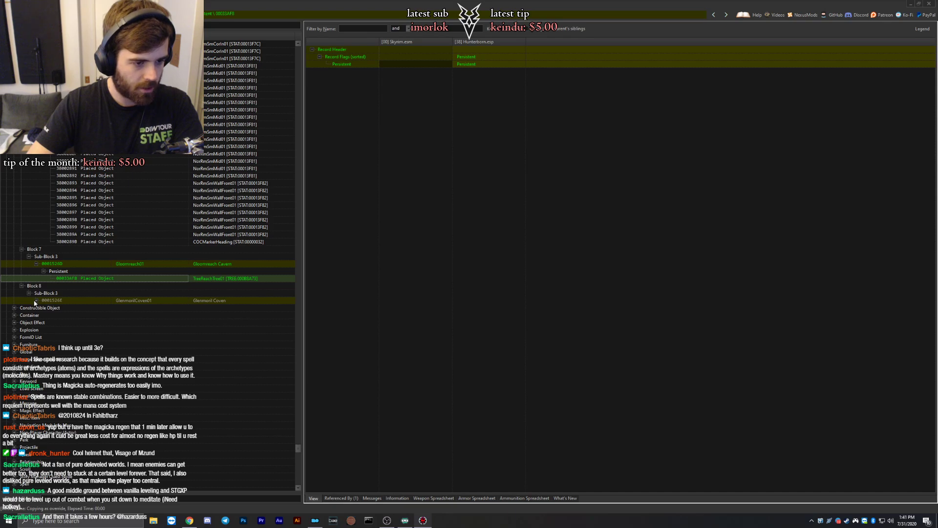
click(36, 300)
click(43, 307)
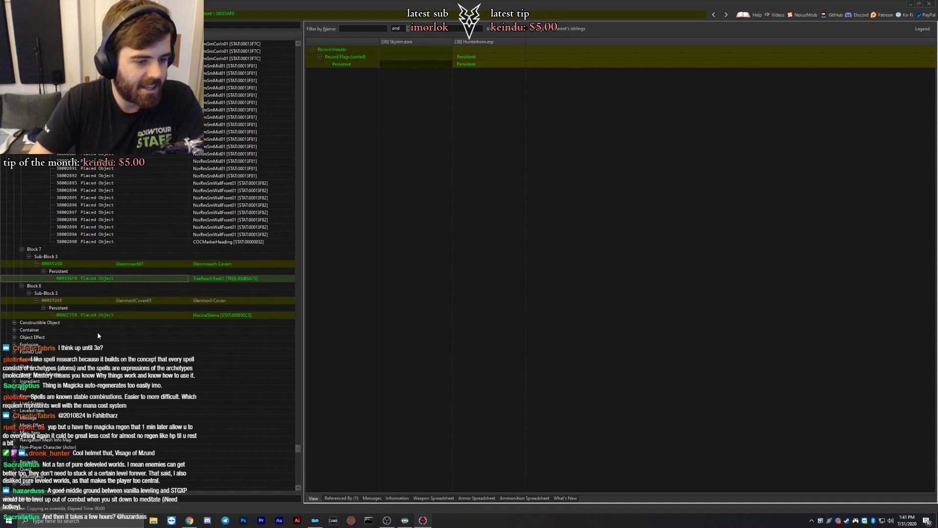
click(78, 316)
click(78, 301)
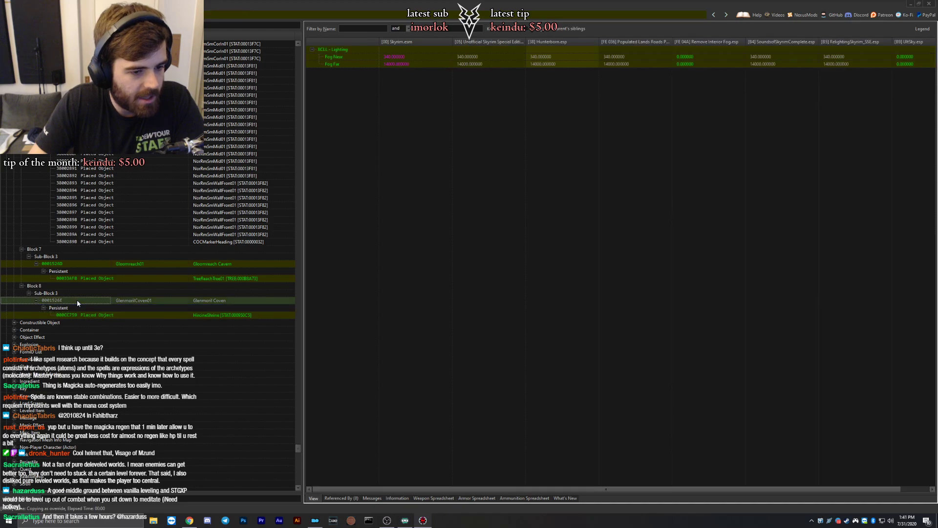
click(103, 315)
Expand the Constructible Object group and compare the highlighted mammoth and skeever pelt recipes with the Hunterborn Leather Tanning patch.
scroll(51, 283, down, 4)
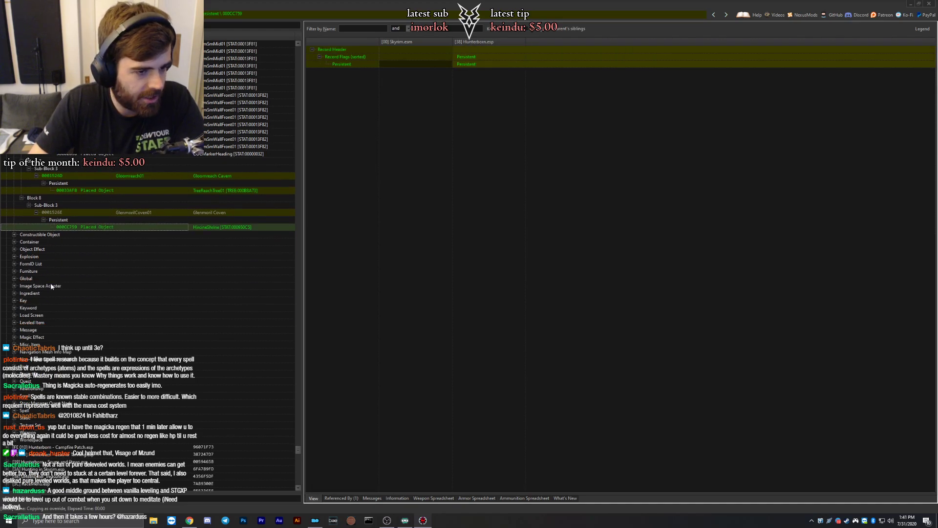
click(13, 239)
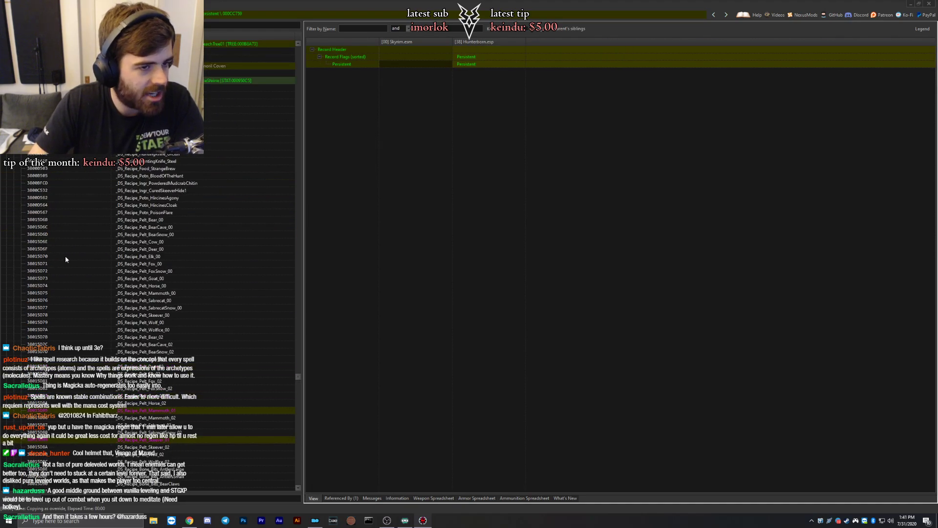
scroll(65, 256, down, 3)
click(131, 301)
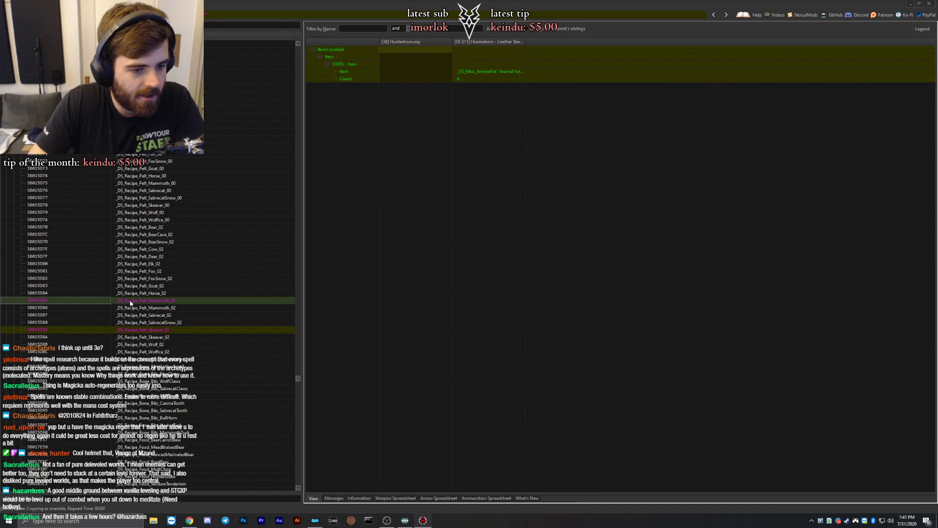
click(144, 332)
scroll(129, 316, down, 2)
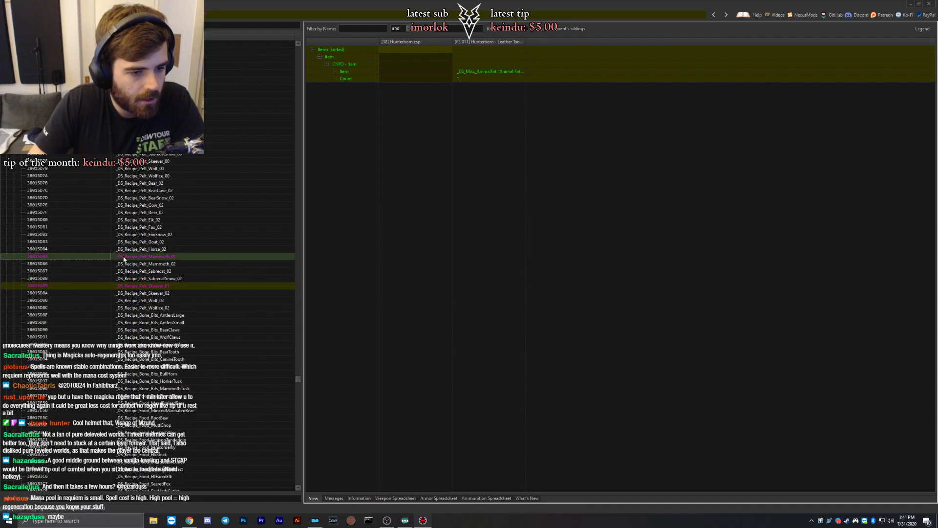
click(124, 264)
scroll(124, 265, down, 1)
click(125, 250)
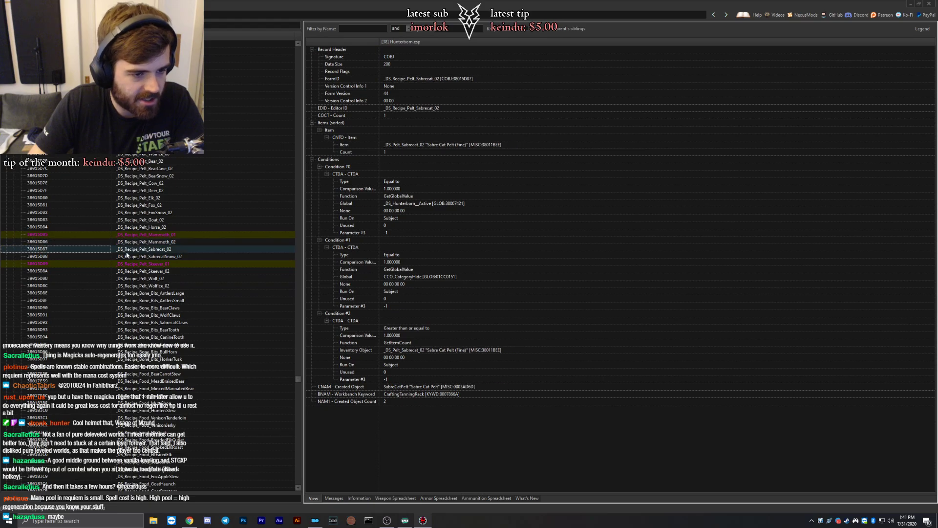
click(130, 263)
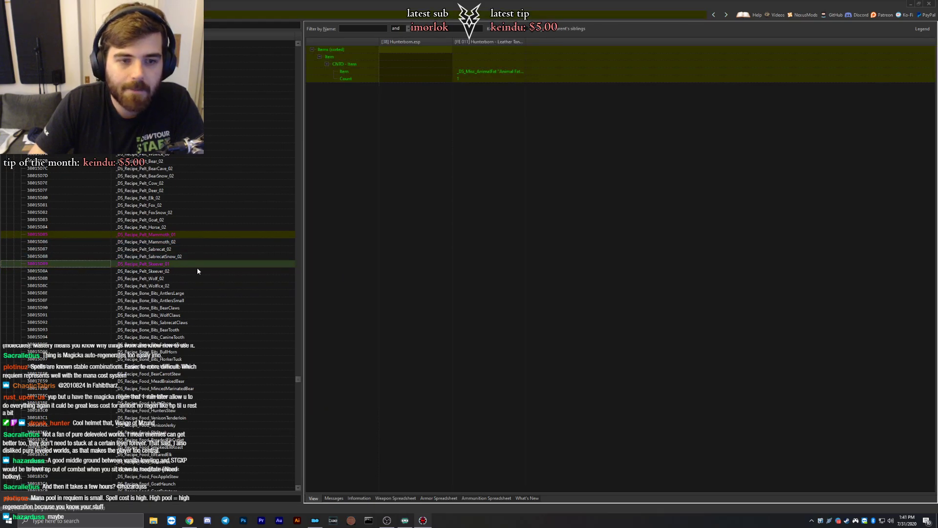
Scan further down the Constructible Object recipes and compare the highlighted troll pelt recipe with the Hunterborn Leather Tanning patch.
scroll(128, 276, down, 17)
scroll(127, 276, down, 15)
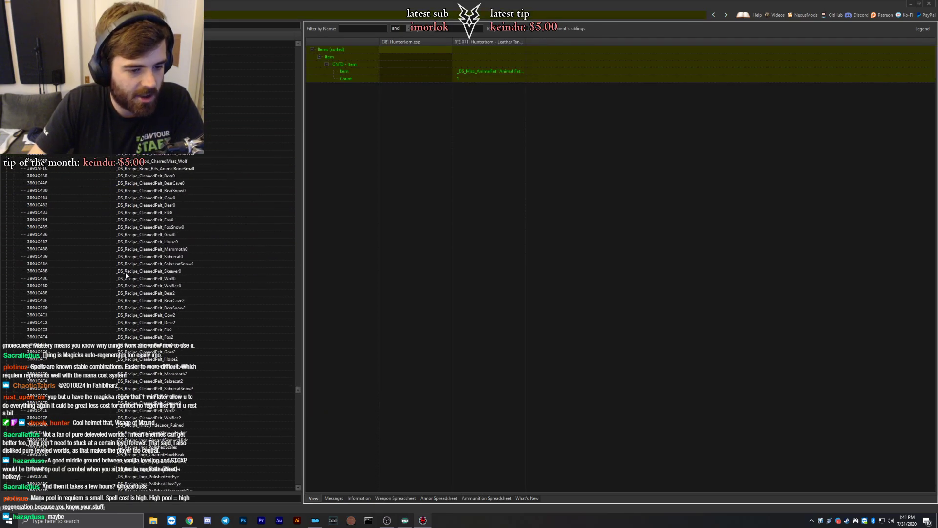
scroll(120, 280, down, 3)
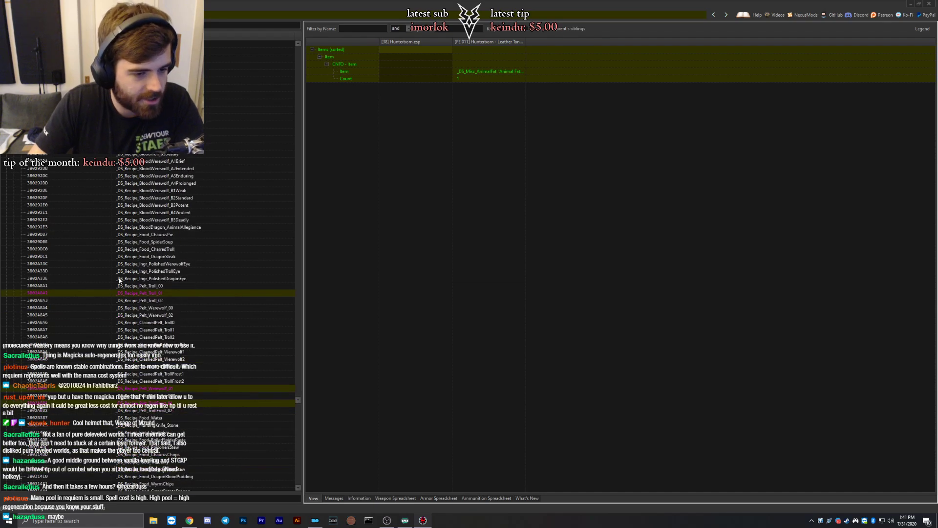
click(128, 296)
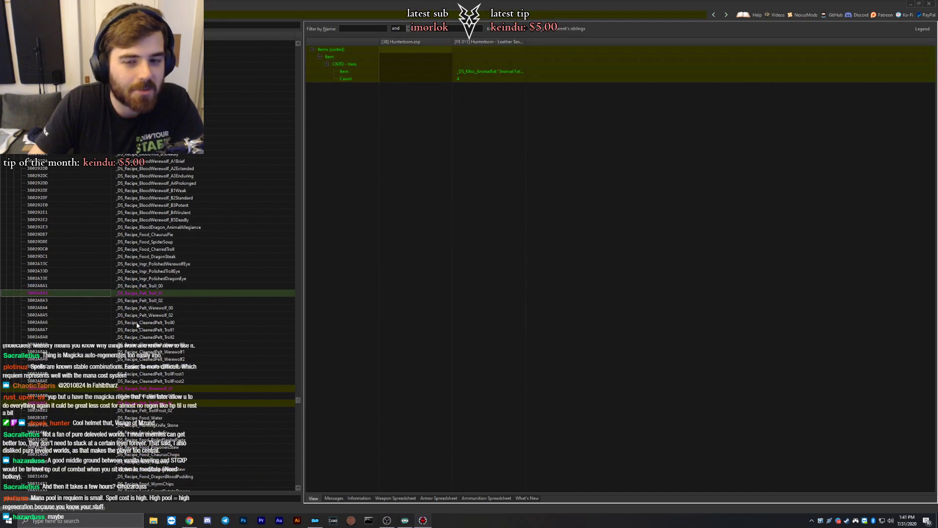
Scan the remaining Constructible Object recipes through to the end of the group for conflicts.
scroll(137, 324, down, 4)
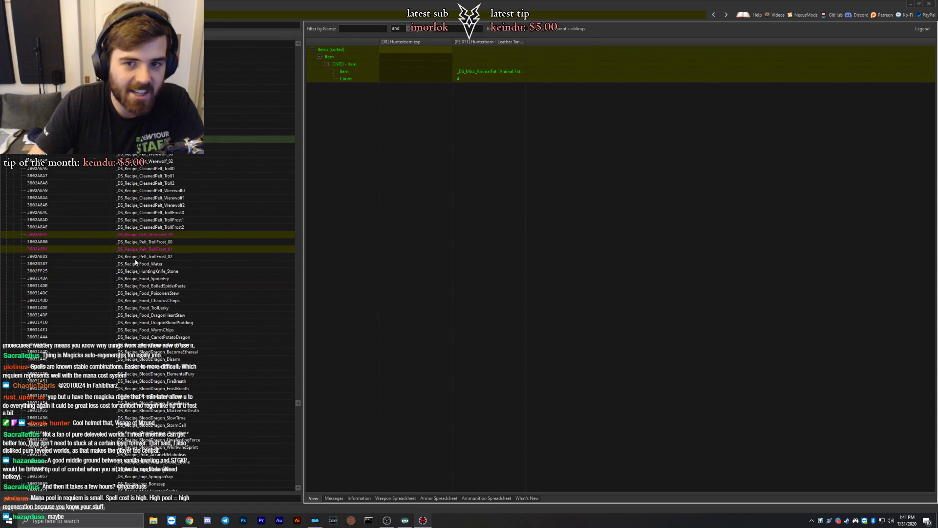
scroll(130, 254, down, 10)
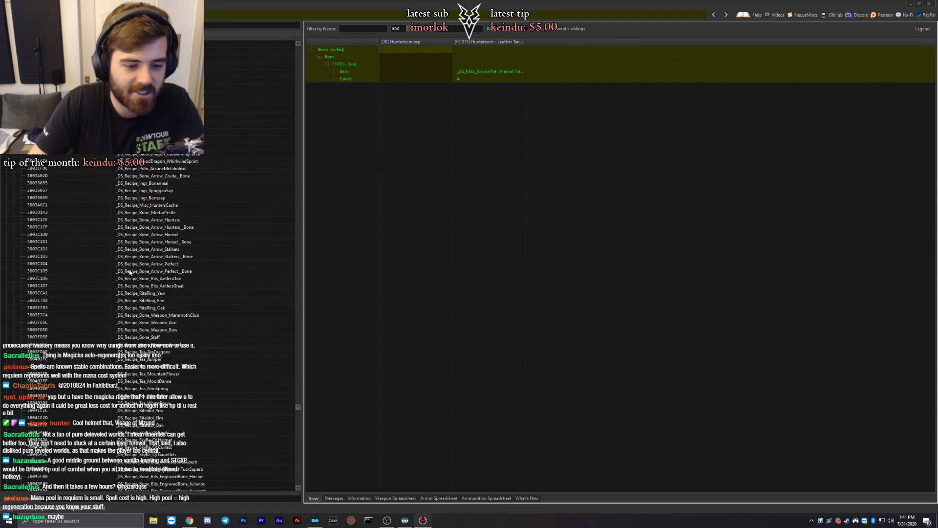
scroll(131, 274, down, 10)
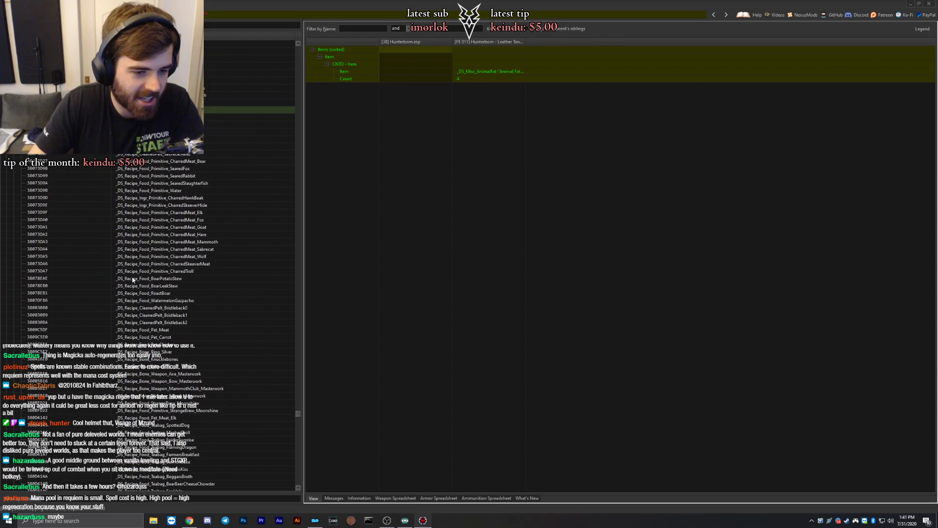
scroll(137, 288, down, 15)
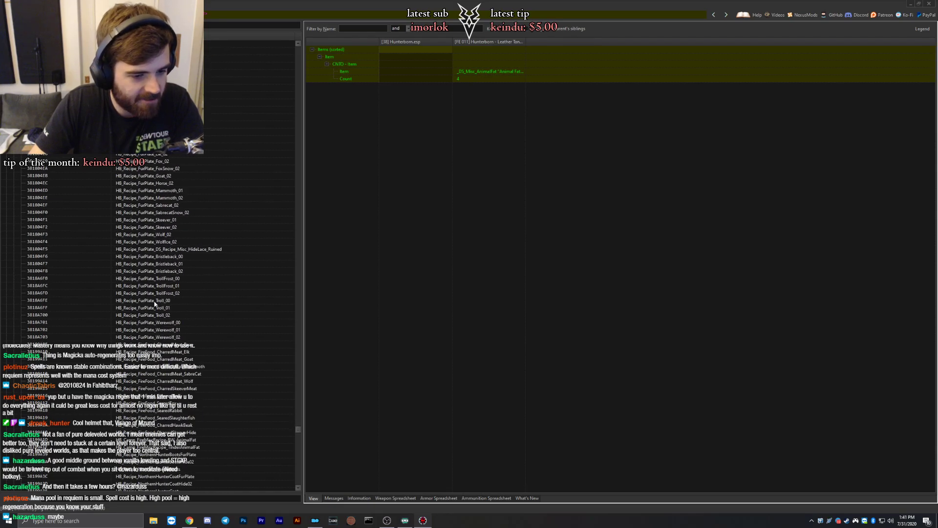
scroll(140, 302, down, 15)
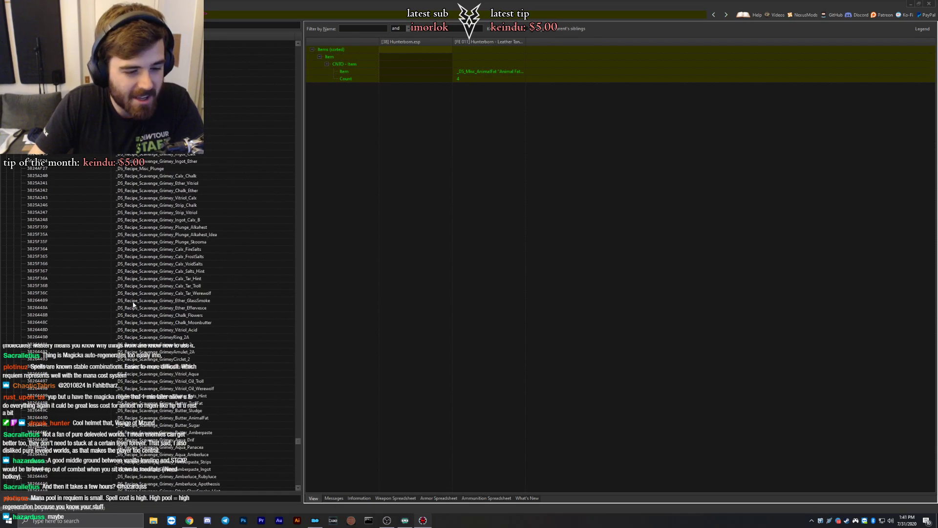
scroll(132, 303, down, 15)
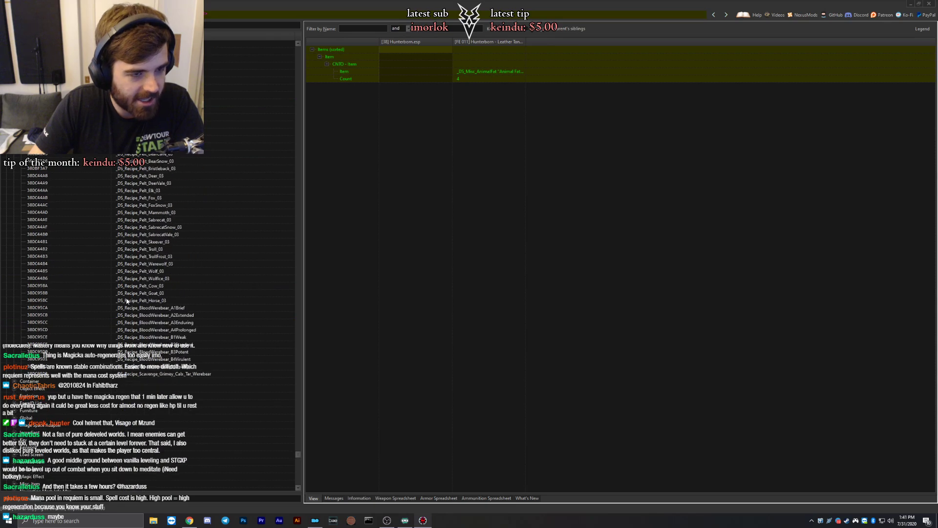
Compare the QASpellTomeContainer record in the Container group with Skyrim.esm, and check the Object Effect group for conflicts.
click(14, 227)
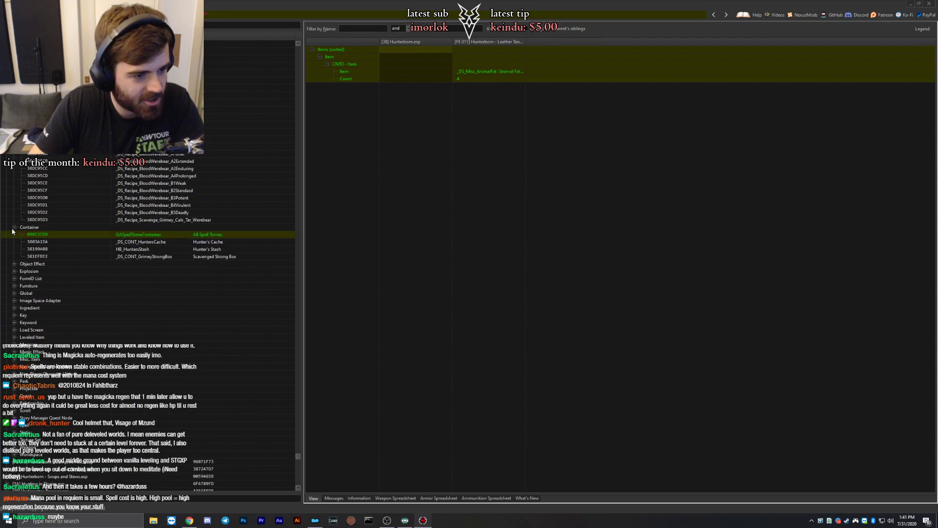
click(100, 235)
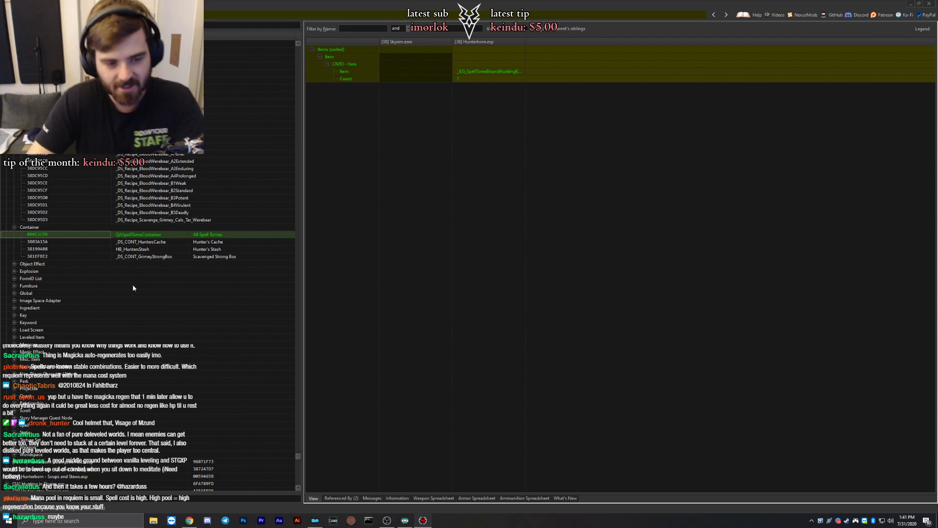
click(14, 264)
scroll(40, 316, down, 9)
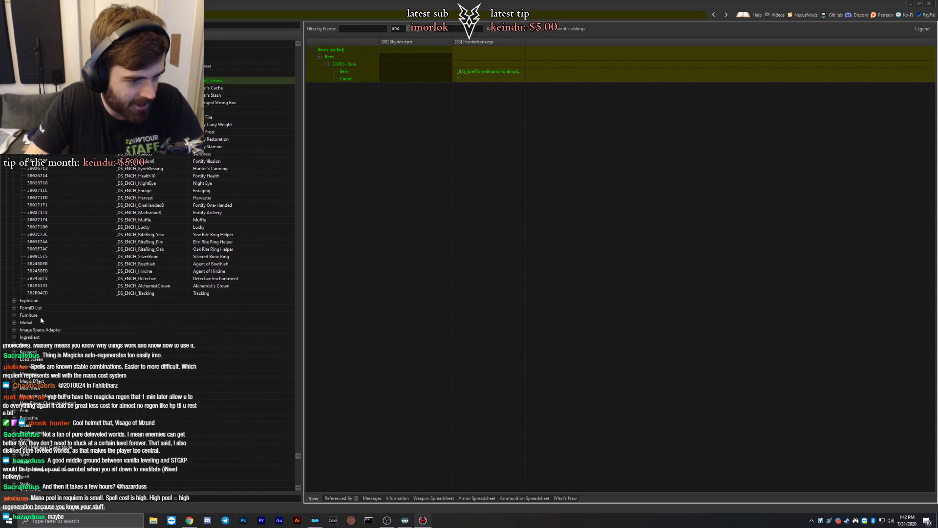
Expand the Explosion and FormID List groups and scan their records for conflicts.
click(14, 257)
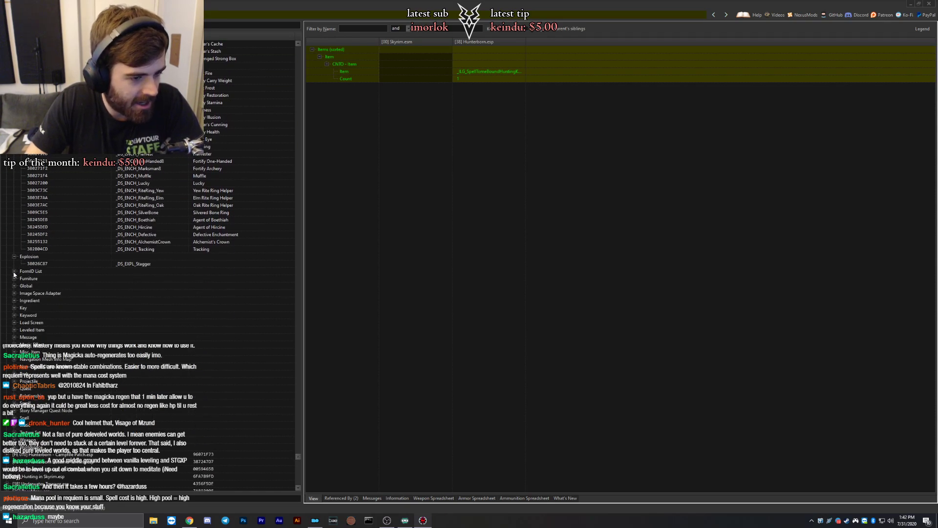
click(15, 271)
scroll(51, 300, down, 6)
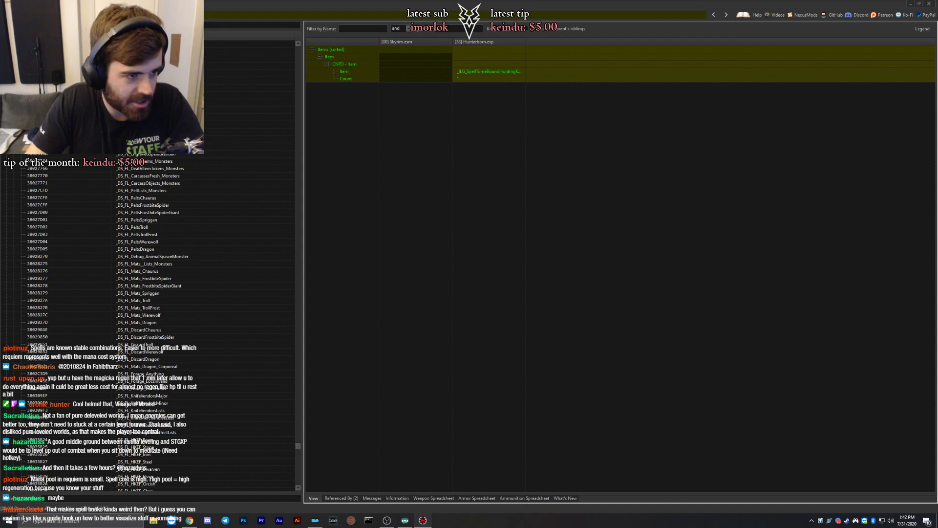
Examine the remaining _DS_FL_ list records of Hunterborn.esp and expand its Furniture group to see the records inside.
scroll(144, 286, down, 14)
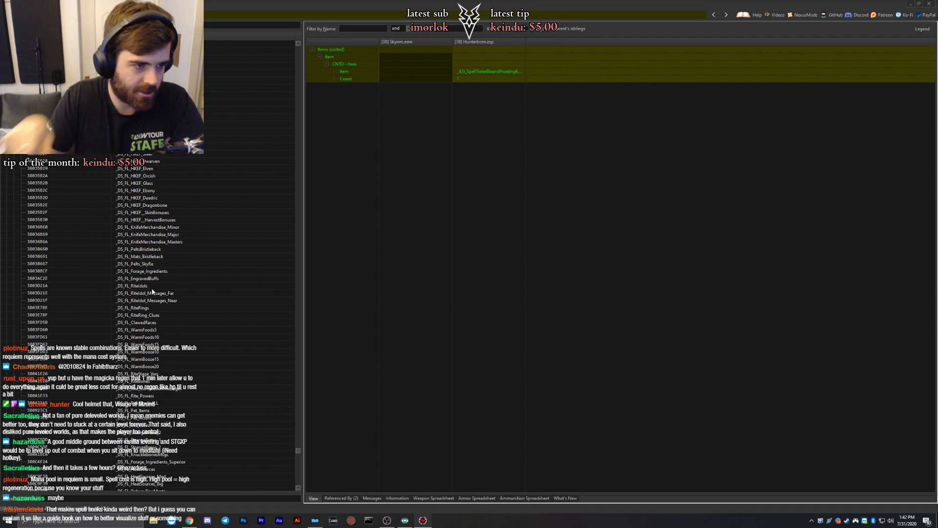
scroll(119, 303, down, 10)
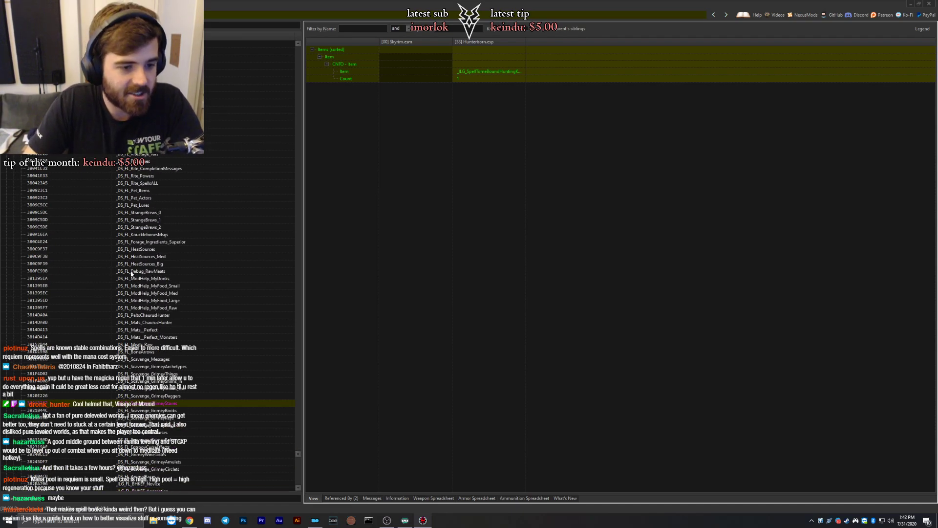
scroll(68, 289, down, 3)
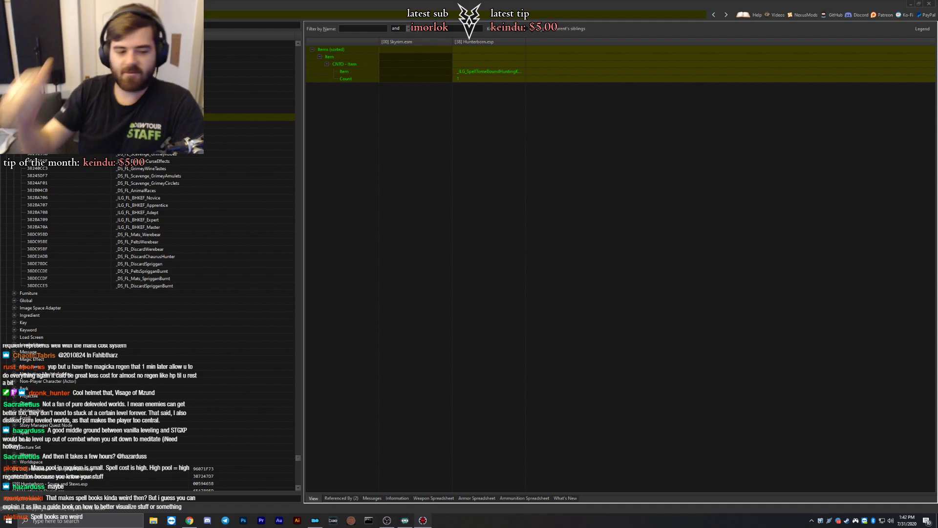
scroll(133, 229, down, 3)
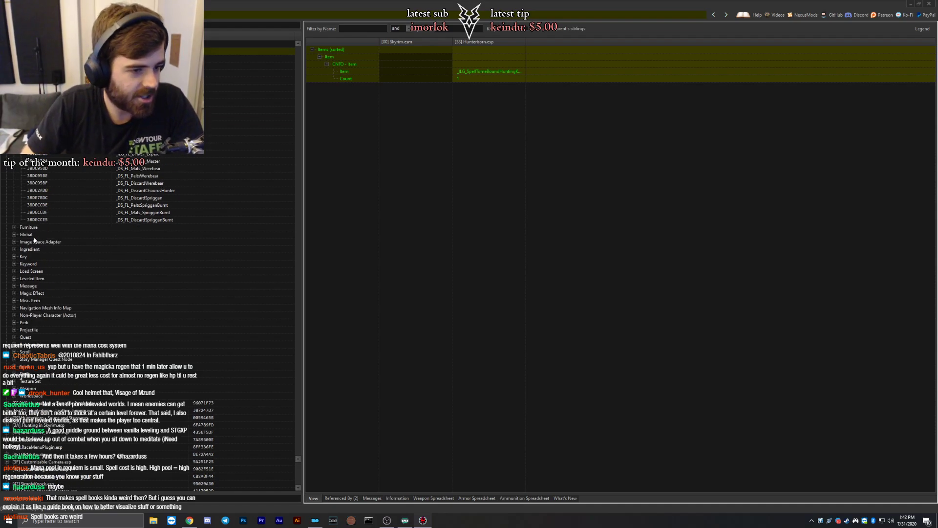
click(28, 227)
click(15, 227)
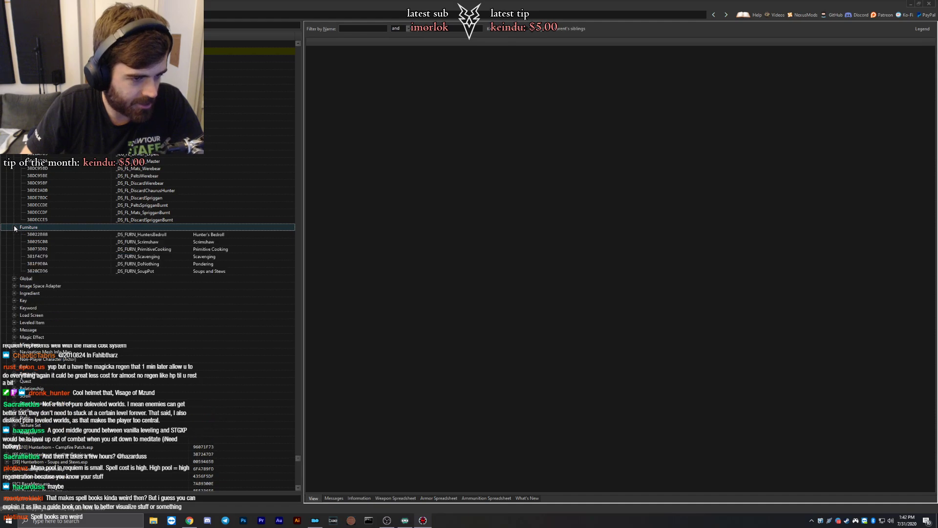
Expand the Global group, open one of its overridden crafting records, and review the remaining _DS_Hunterborn globals.
click(15, 278)
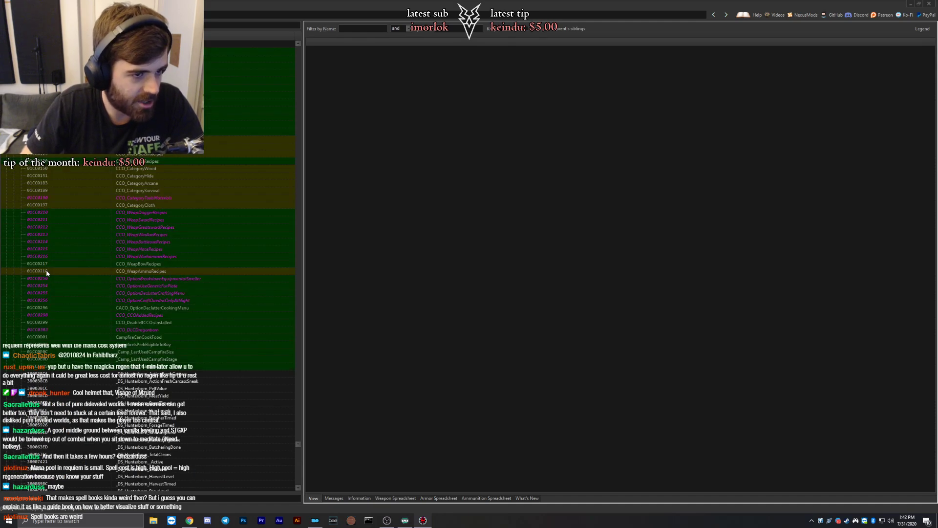
scroll(64, 268, down, 5)
click(156, 241)
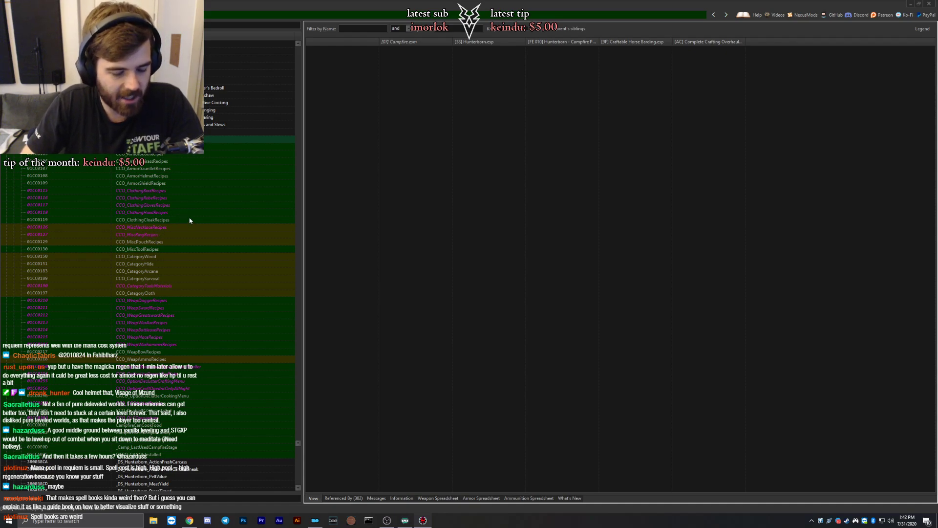
scroll(125, 262, down, 10)
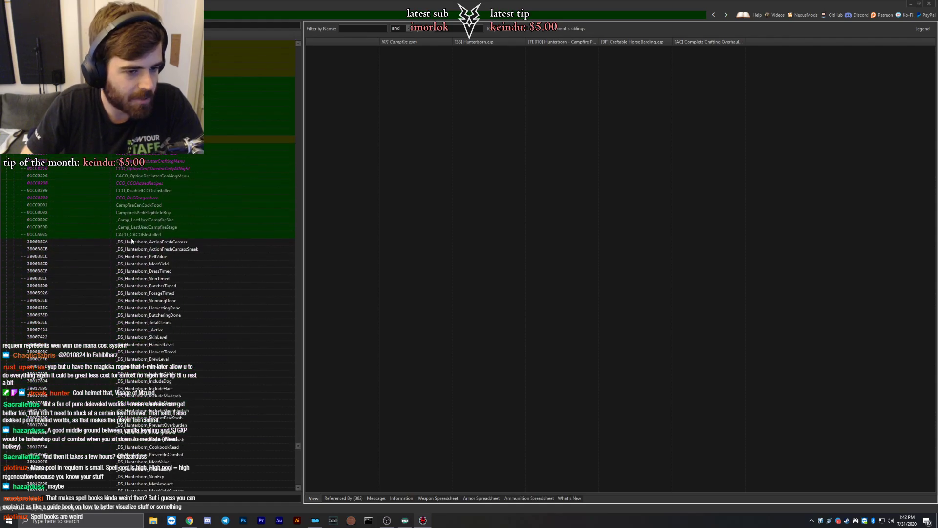
scroll(130, 240, down, 15)
scroll(128, 223, down, 15)
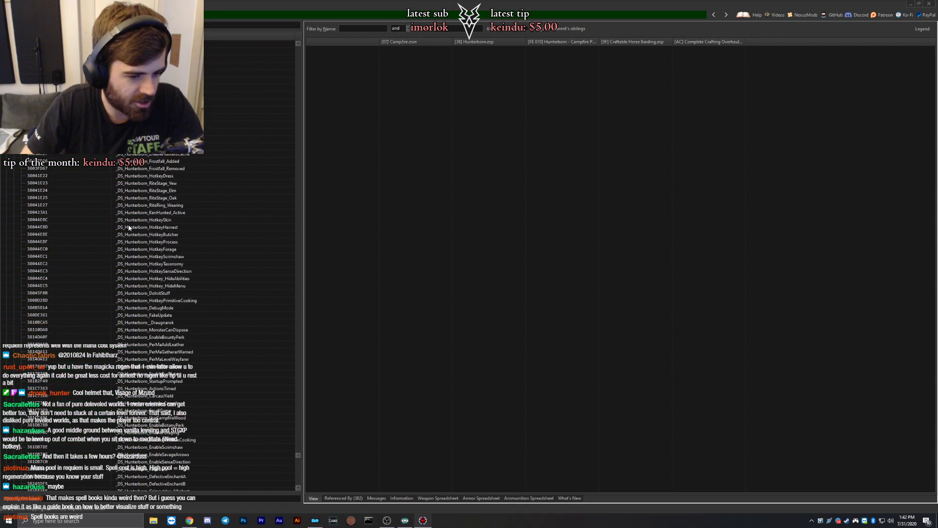
Expand the Image Space Adapter, Ingredient and Key groups of Hunterborn.esp and examine their records.
click(19, 325)
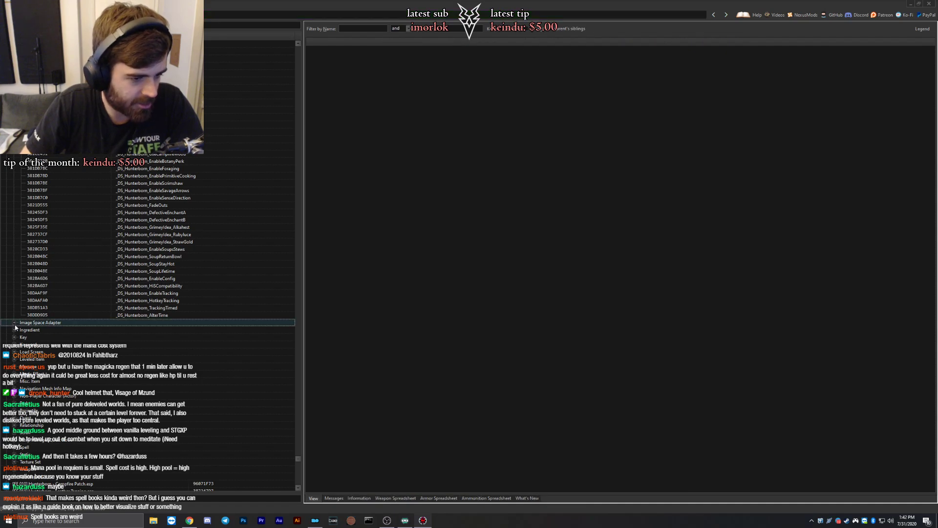
click(14, 323)
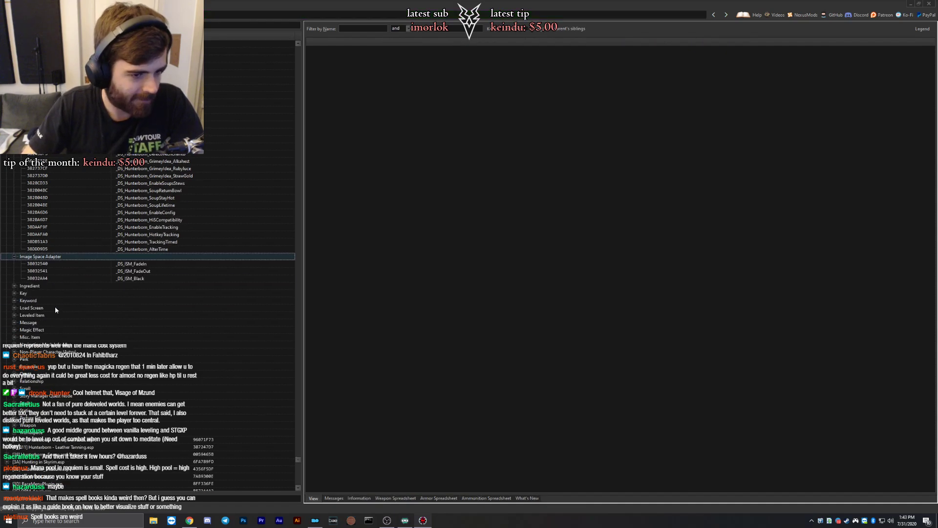
click(14, 285)
scroll(68, 277, down, 12)
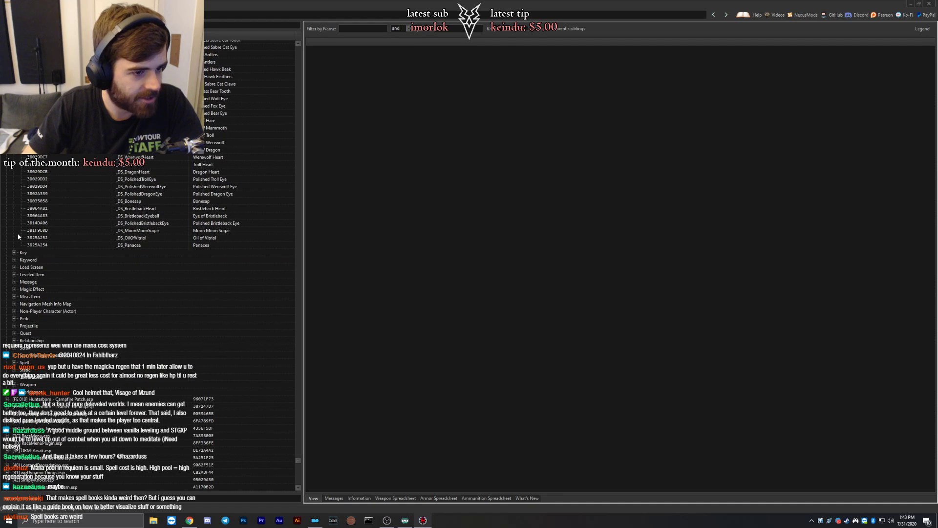
click(22, 252)
click(14, 252)
scroll(21, 236, down, 5)
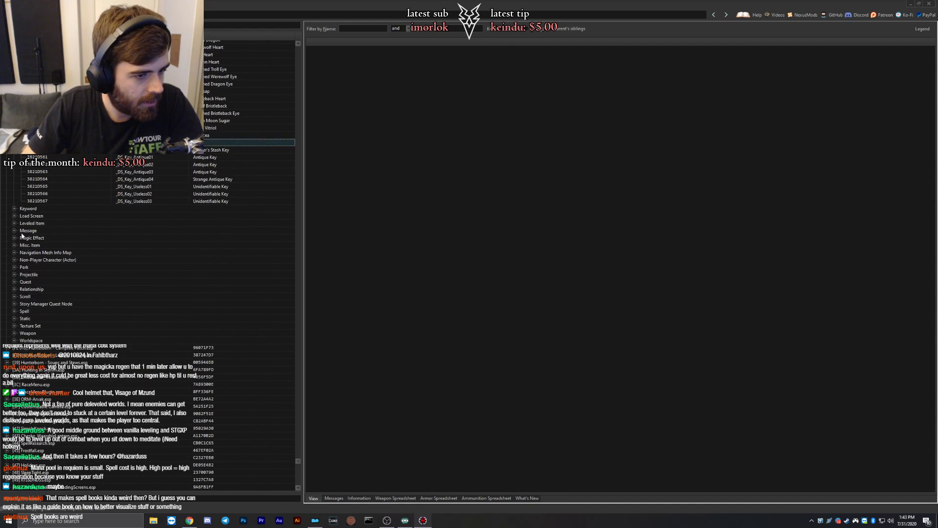
Expand the Keyword group, open the WAF_ClothingPouch record, and review the remaining _DS_KW_ keywords.
click(23, 208)
click(14, 208)
scroll(153, 160, up, 5)
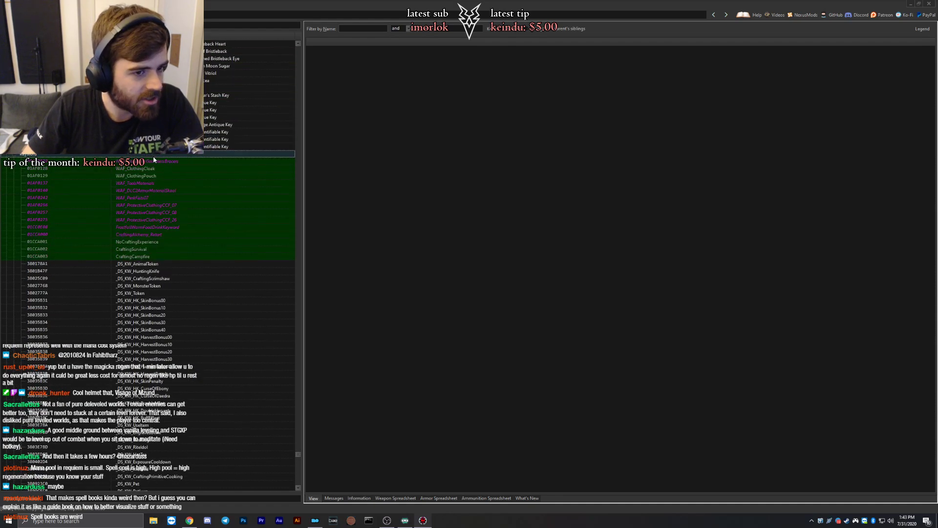
click(130, 175)
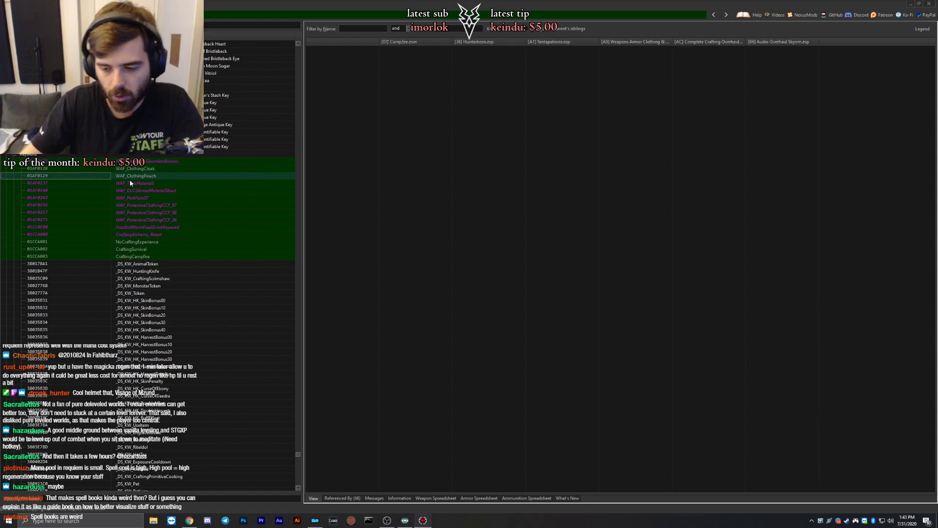
scroll(130, 186, down, 3)
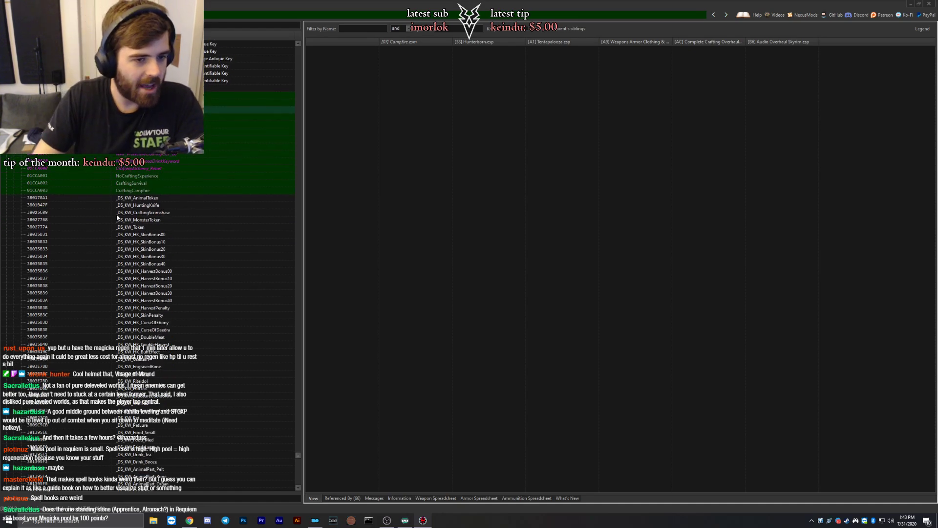
scroll(117, 217, down, 15)
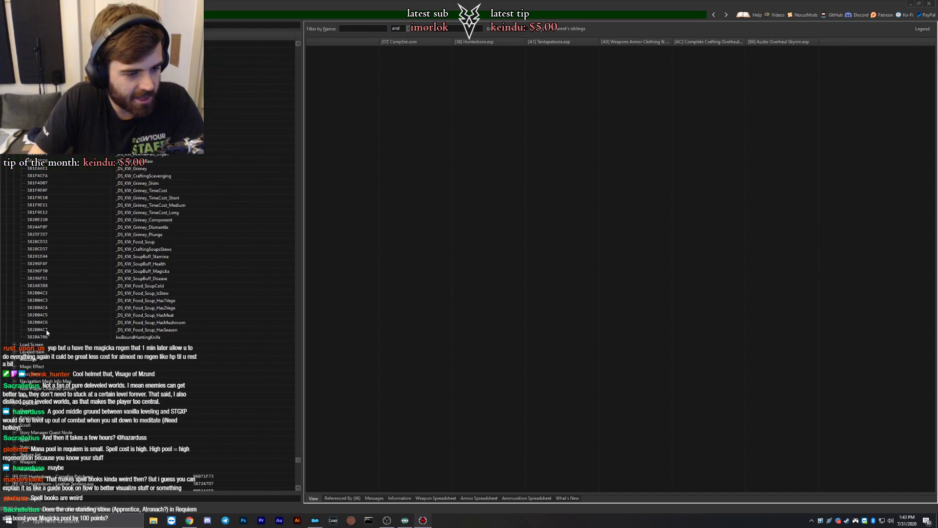
Expand the Load Screen and Leveled Item groups and examine their records through the final _DS_DeathItem_SprigganBurnt entry.
click(14, 344)
scroll(15, 343, down, 9)
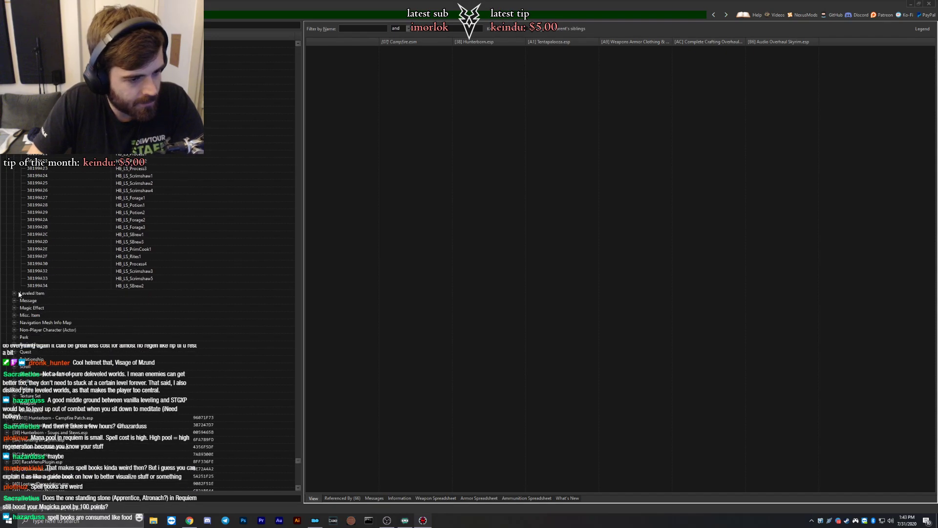
click(15, 293)
scroll(99, 357, down, 7)
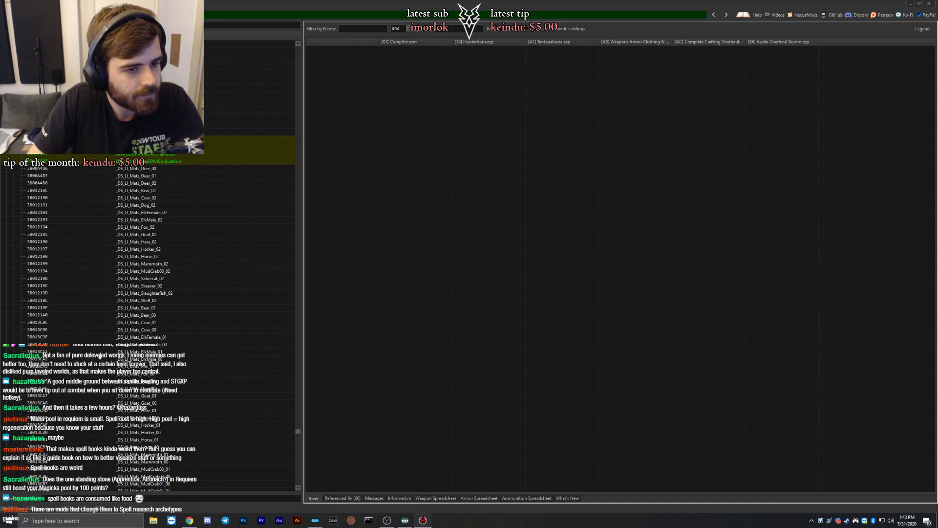
scroll(114, 317, down, 10)
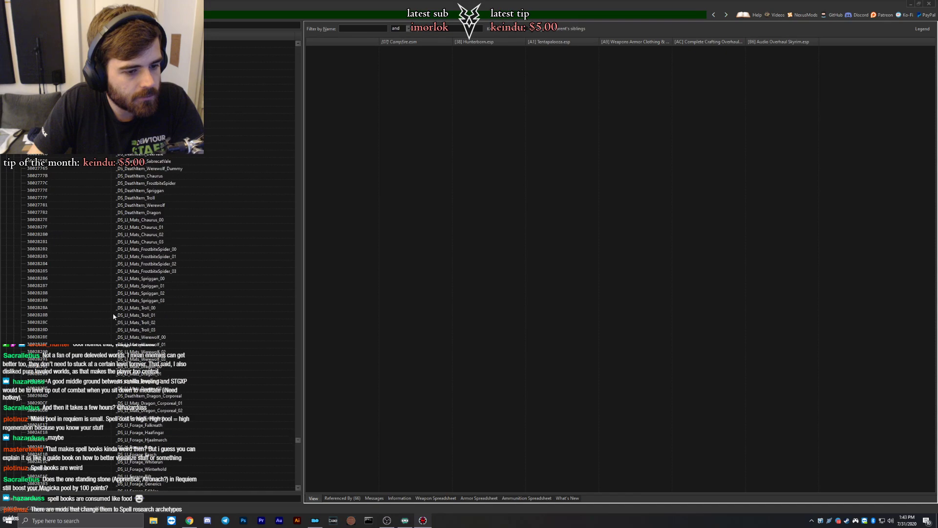
scroll(114, 316, down, 10)
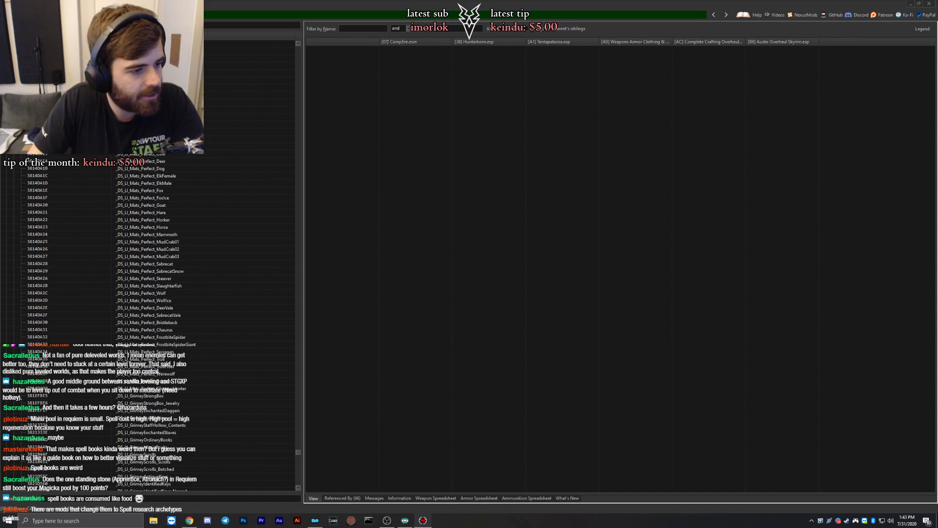
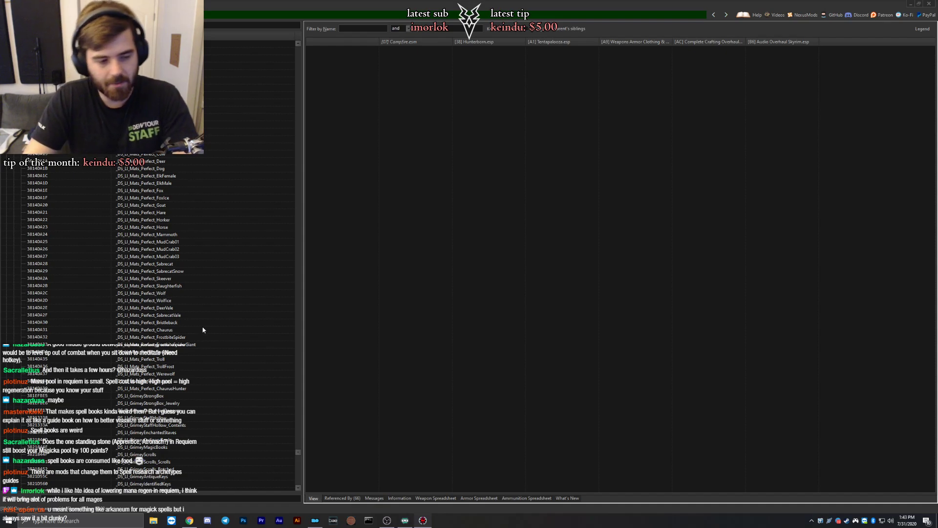
scroll(190, 307, down, 10)
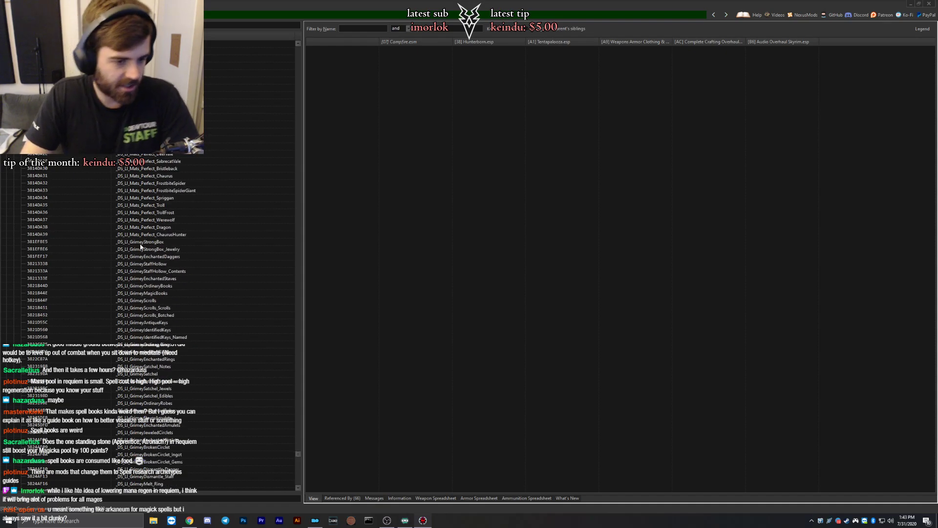
scroll(136, 261, down, 2)
scroll(126, 247, down, 4)
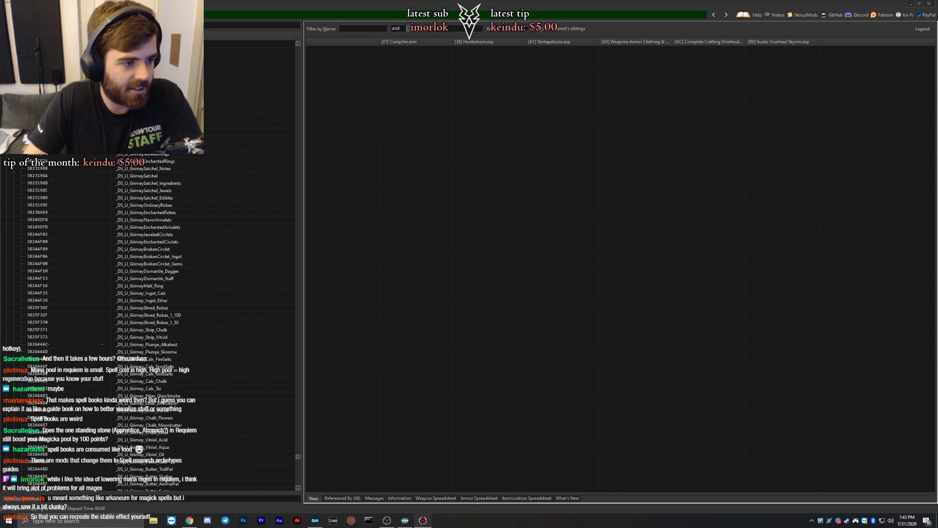
scroll(172, 273, down, 12)
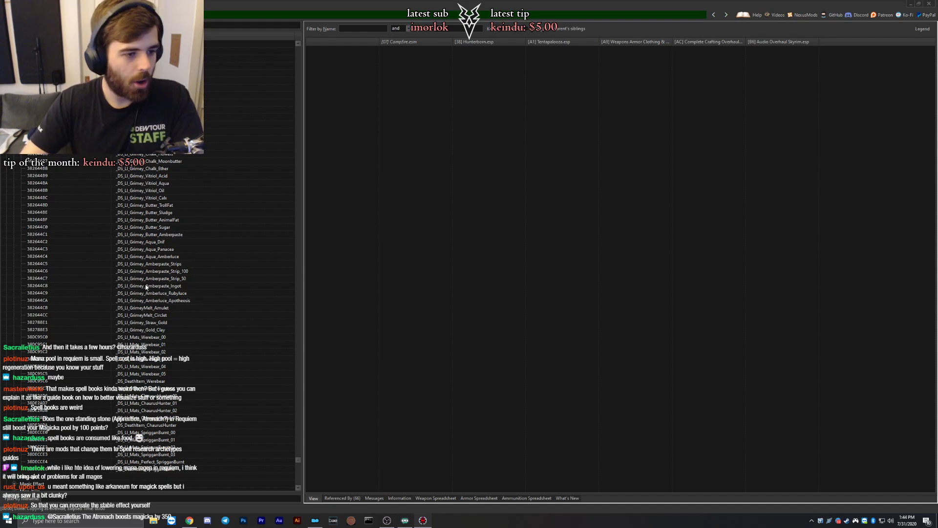
scroll(146, 291, down, 1)
scroll(146, 288, down, 7)
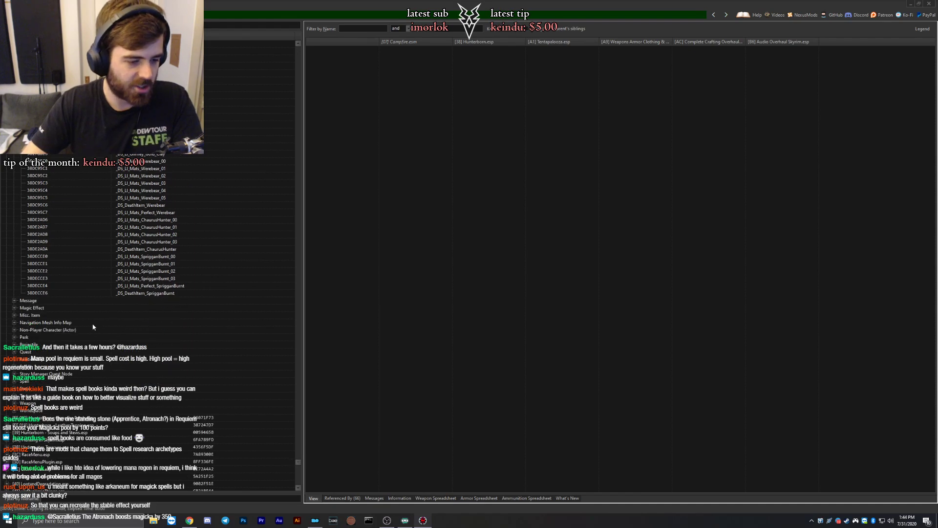
Expand the Message group and inspect the contents of the FreshCarcass, CleanCarcass and ErrorNoStashing messages.
click(13, 300)
click(13, 301)
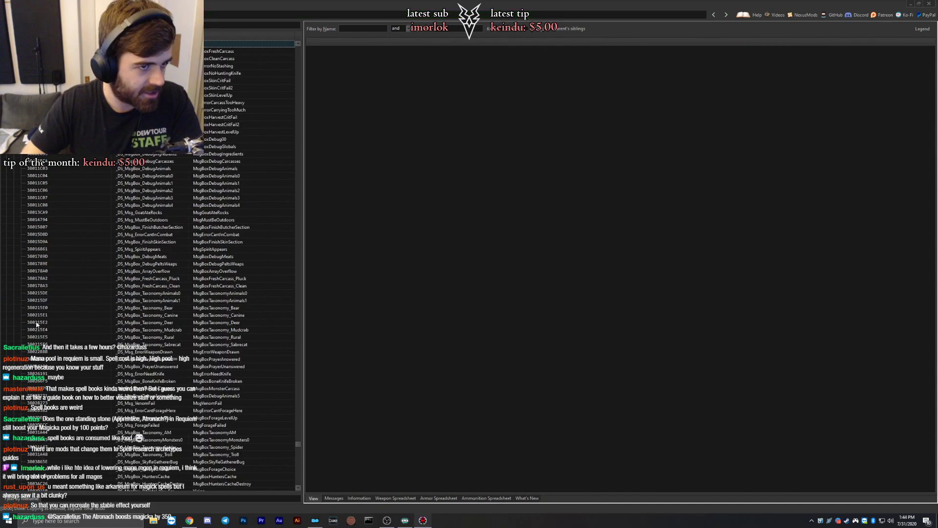
scroll(59, 332, down, 10)
scroll(80, 331, up, 4)
click(137, 184)
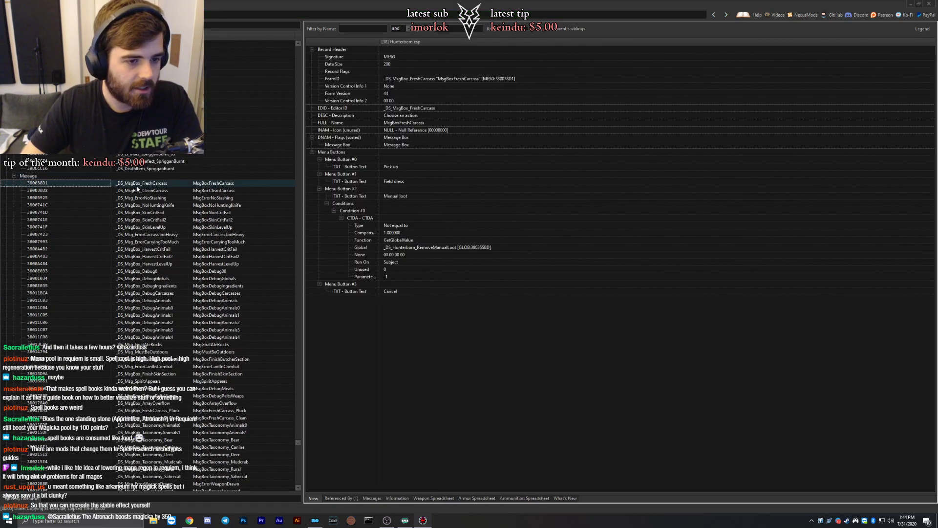
key(Down)
key(Down)
key(Down)
key(Down)
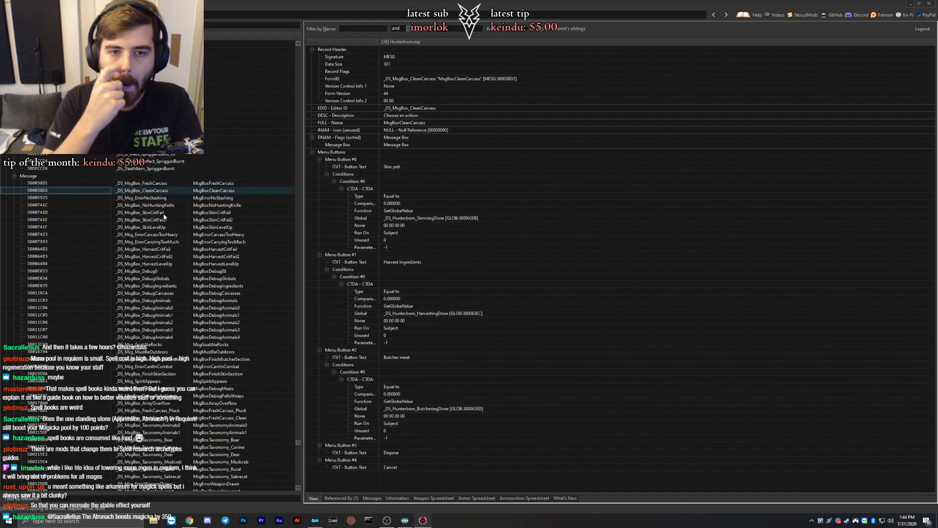
key(Up)
key(Up)
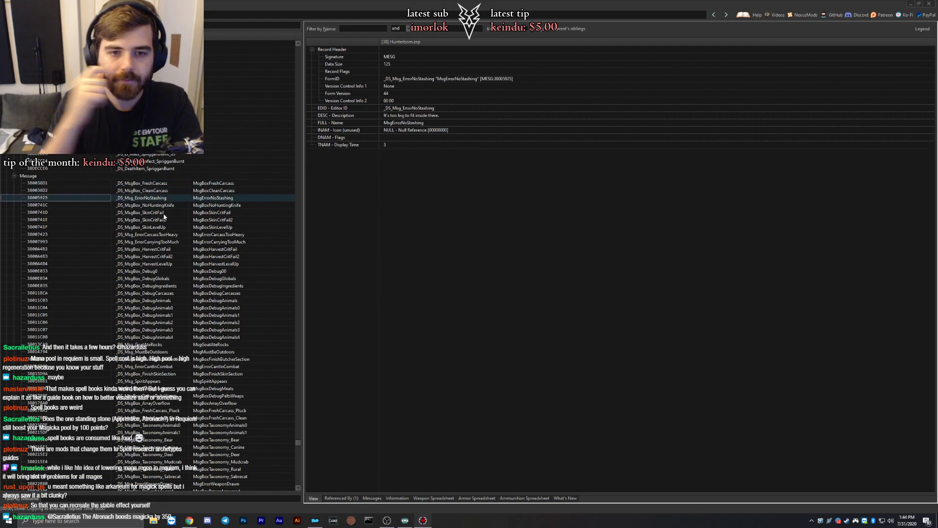
Review the remaining Message records, including the Knucklebones and Config entries, and select the Magic Effect group.
scroll(196, 198, down, 19)
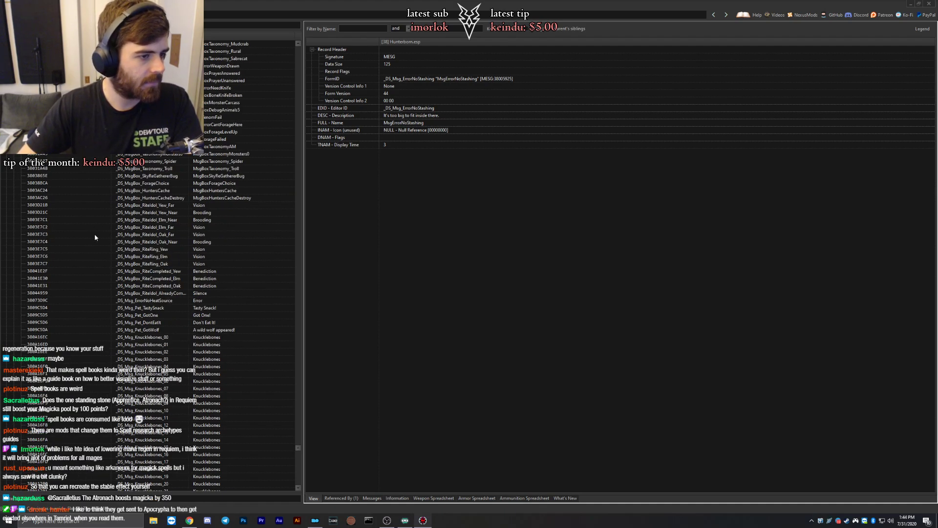
scroll(97, 230, down, 5)
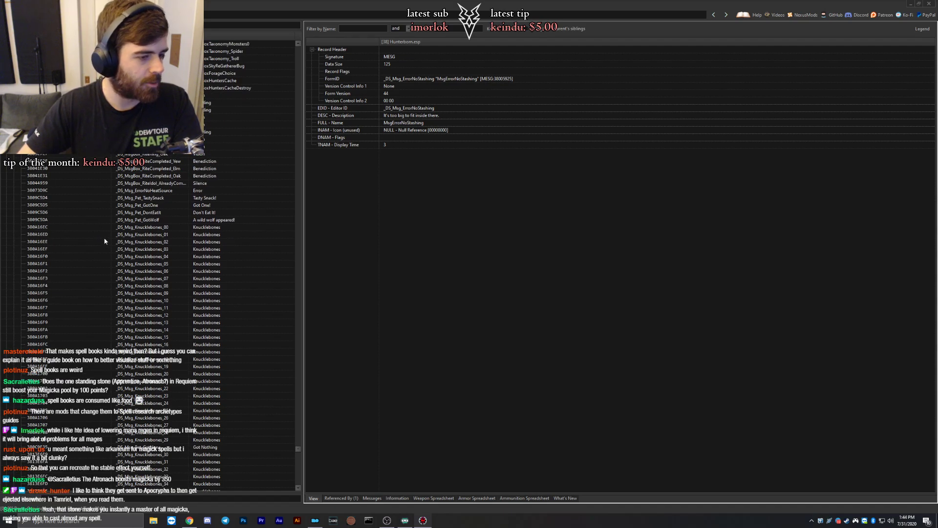
scroll(92, 237, down, 12)
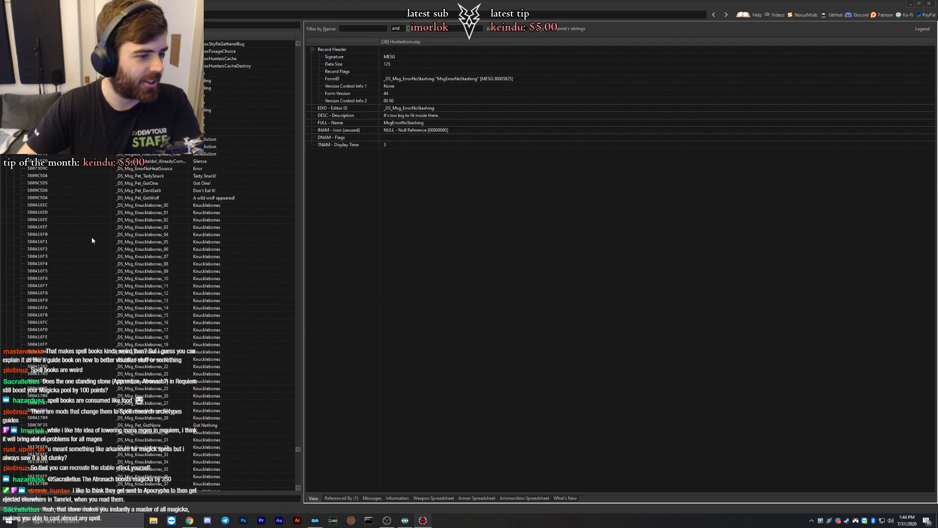
scroll(91, 241, down, 15)
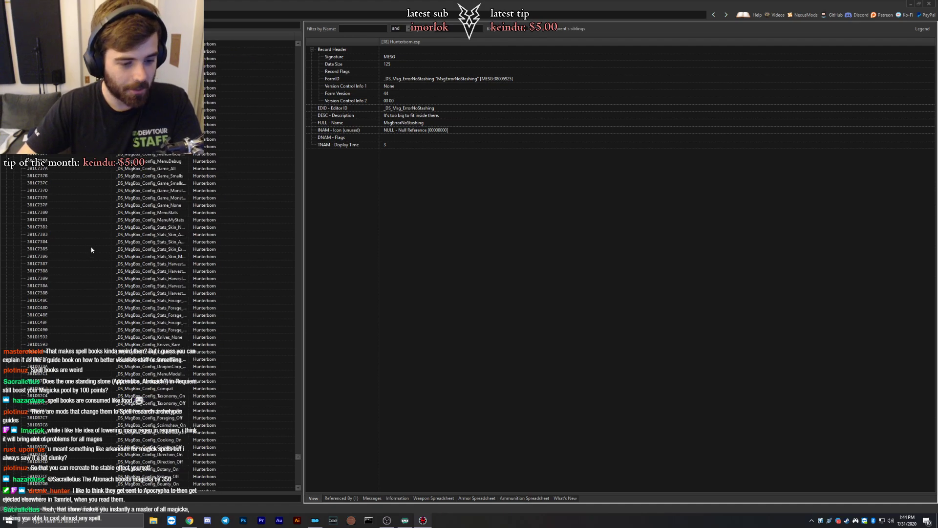
scroll(91, 237, down, 4)
double_click(20, 331)
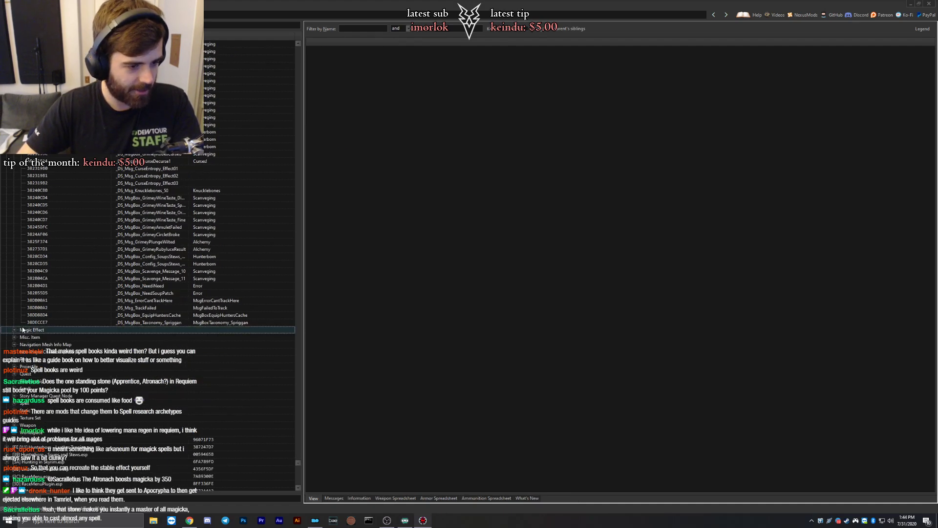
Review the Magic Effect records through _DS_MGEF_Track and expand the Misc. Item group.
scroll(61, 291, down, 20)
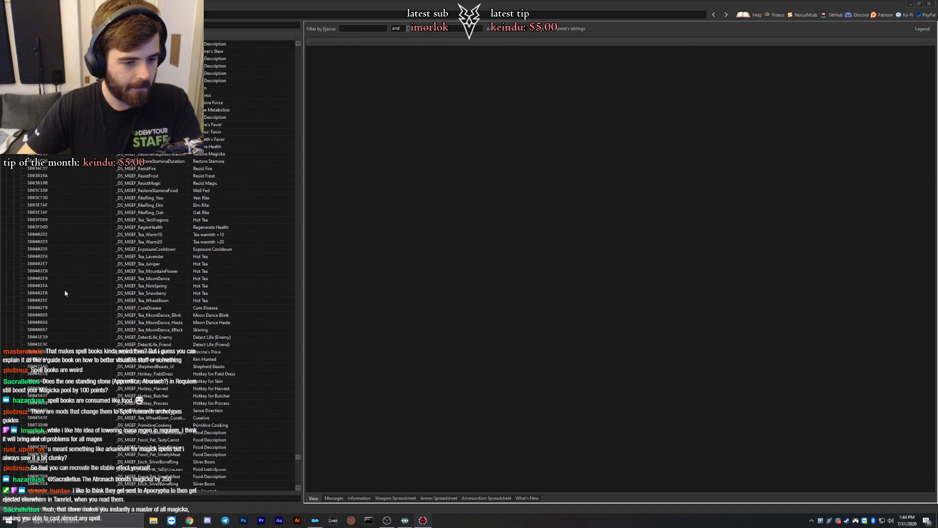
scroll(66, 291, down, 6)
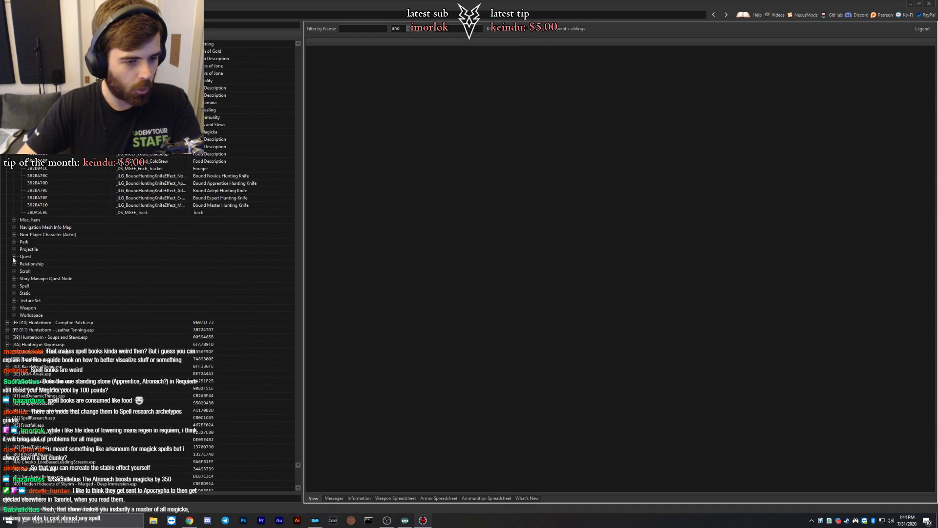
double_click(20, 219)
scroll(61, 283, up, 1)
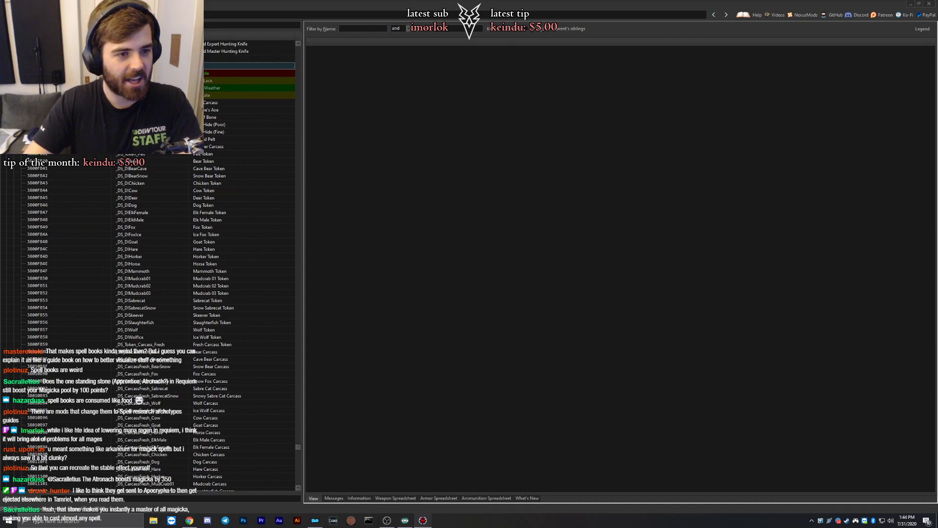
Compare the overridden Misc. Item records across plugins, including Elk Hide, _Camp_CraftingSinew and _Camp_CraftingPelt.
click(128, 74)
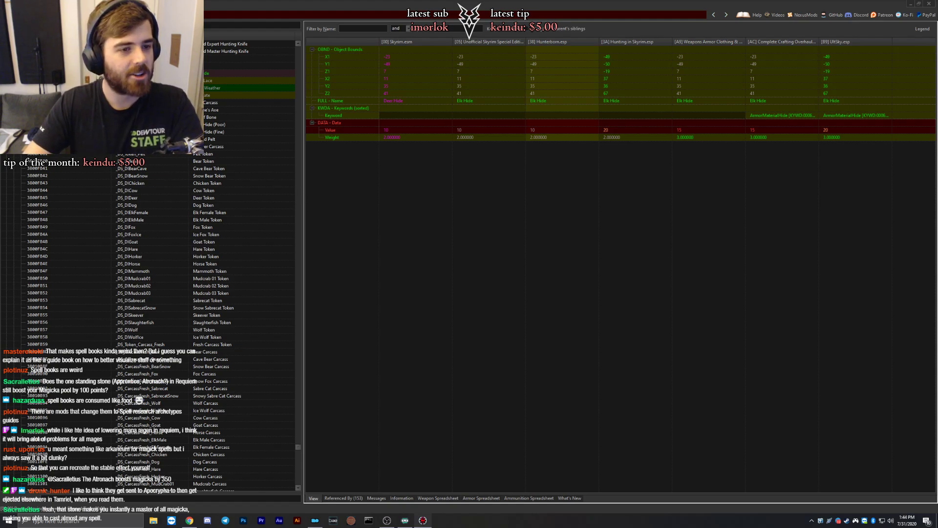
click(128, 80)
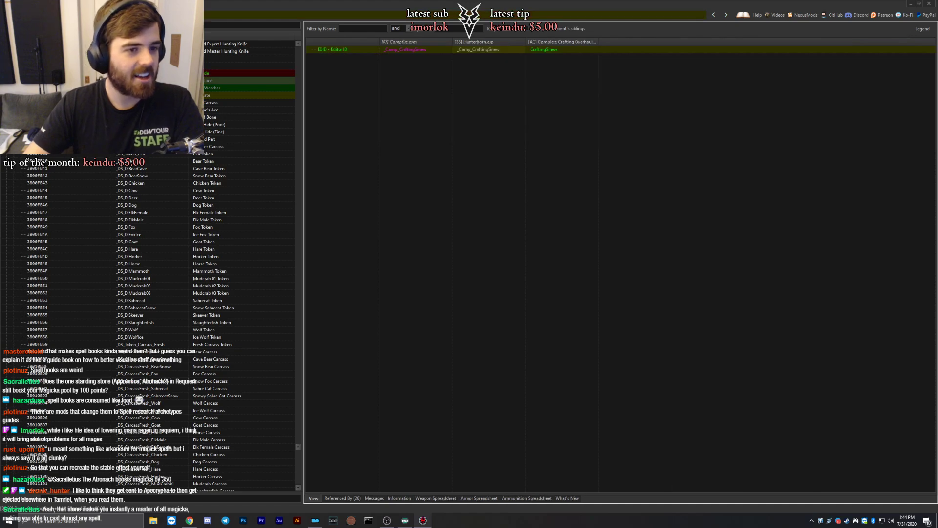
click(128, 88)
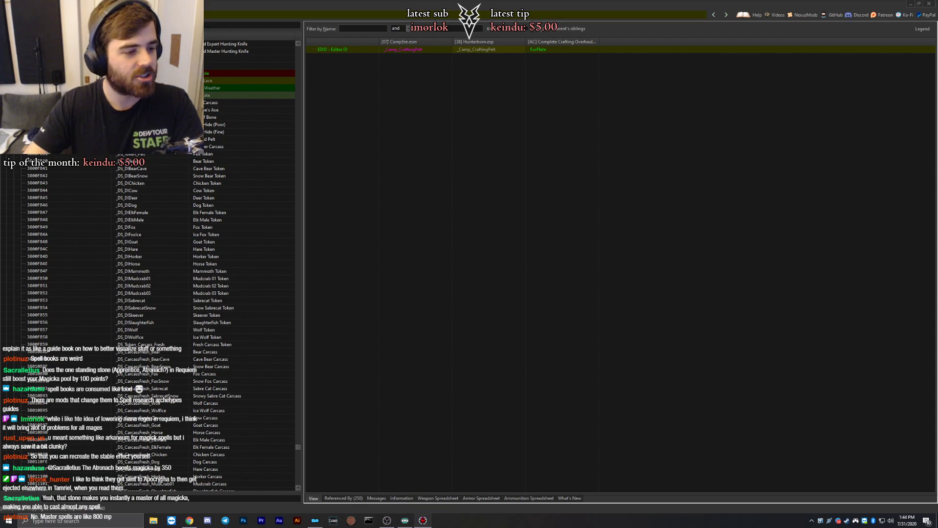
scroll(146, 266, down, 1)
scroll(147, 266, up, 1)
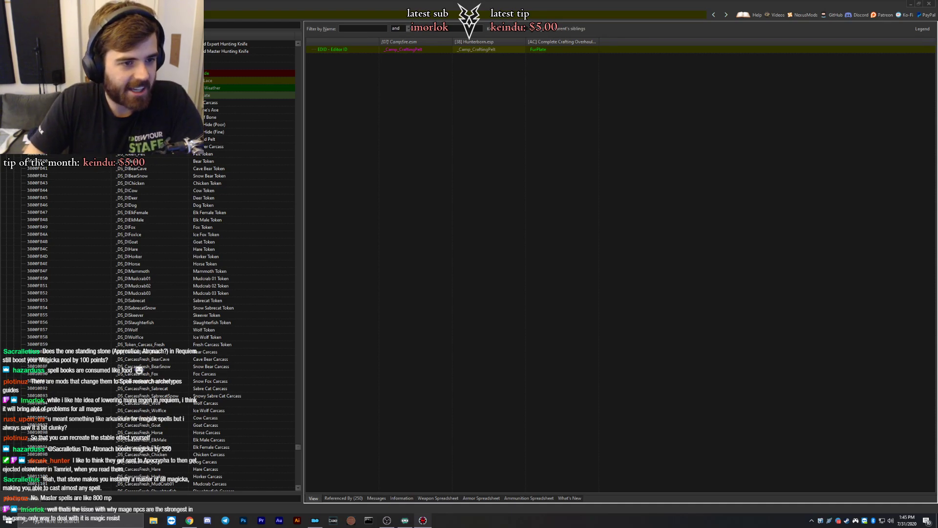
Review the remaining Misc. Item records, from the carcass and pelt entries through _DS_DISprigganBurnt.
scroll(196, 263, down, 6)
scroll(130, 205, down, 14)
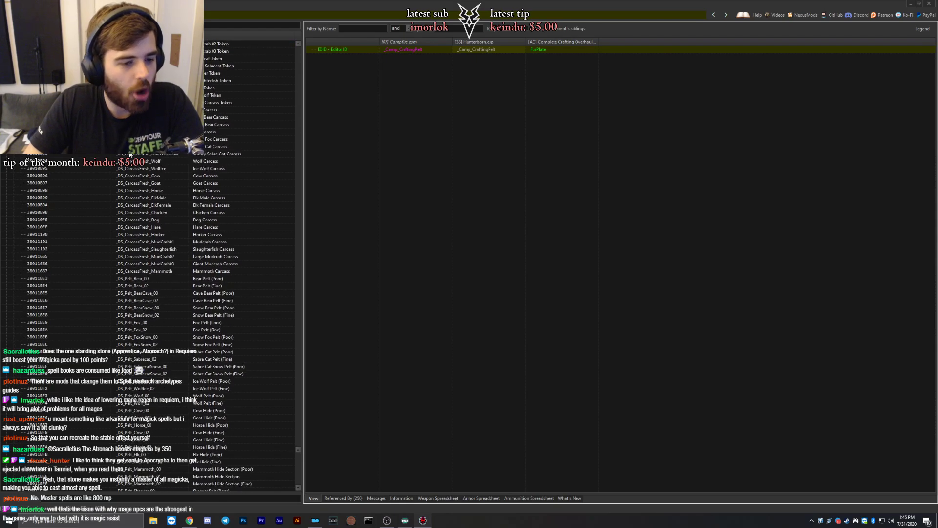
scroll(129, 205, down, 20)
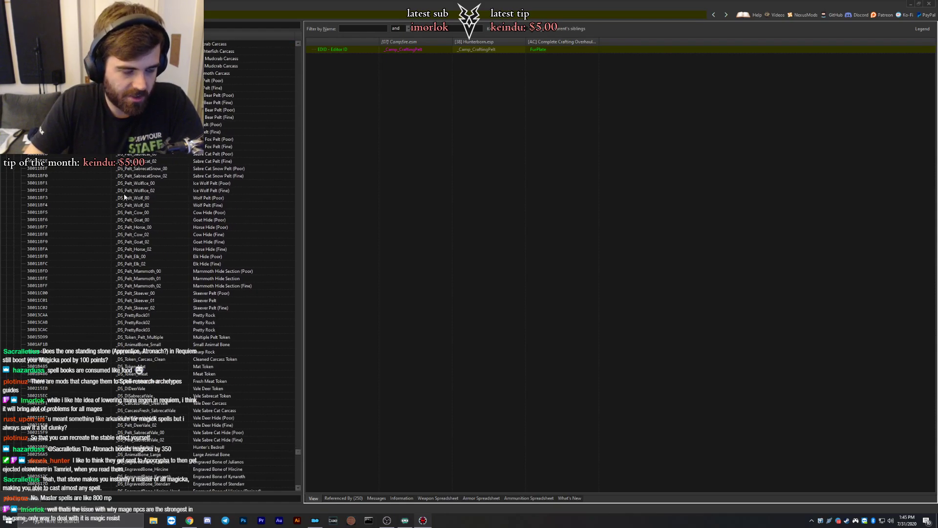
scroll(141, 197, down, 15)
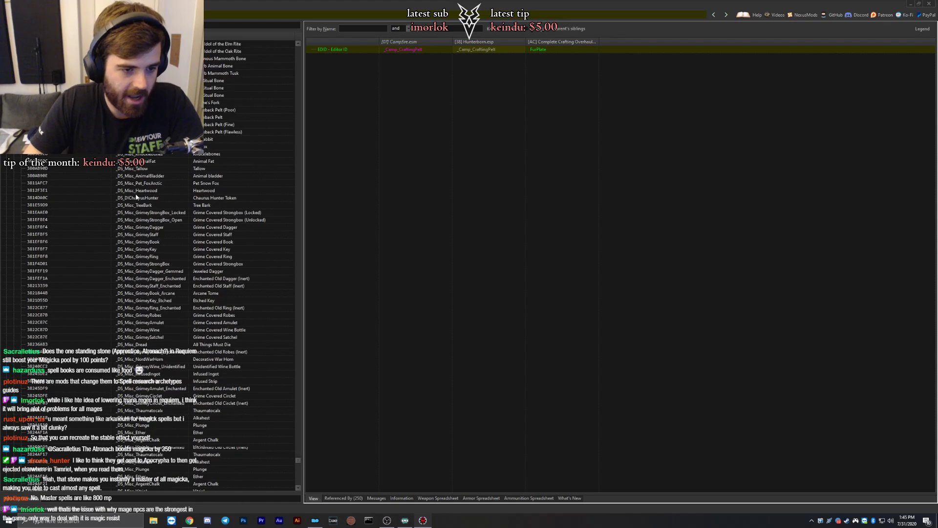
scroll(137, 182, down, 2)
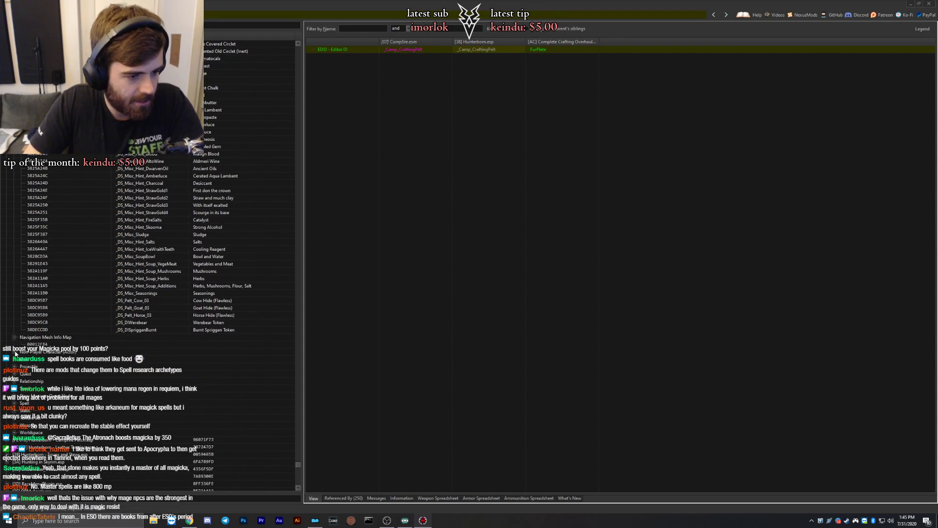
Expand the Non-Player Character (Actor) group and compare the six overridden Werebear records with Dragonborn.esm.
double_click(43, 352)
scroll(141, 316, down, 5)
click(128, 250)
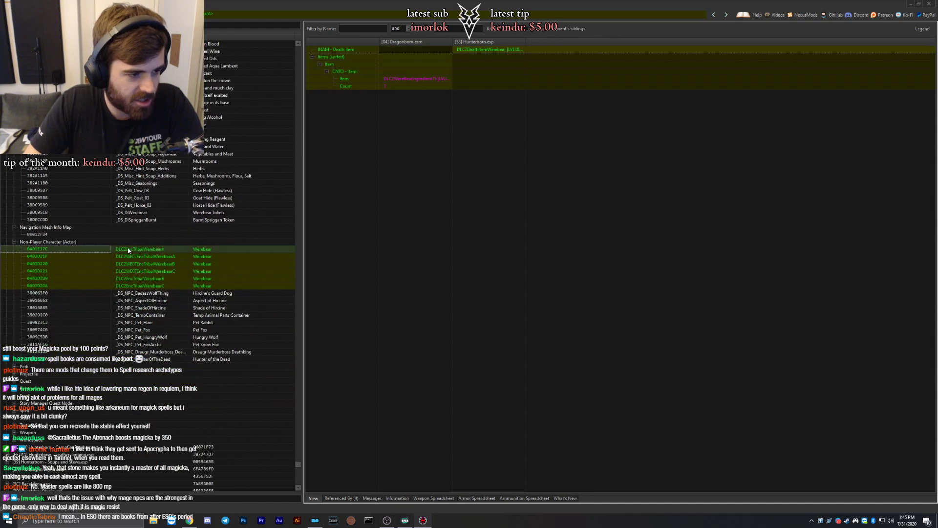
key(Down)
key(Down)
key(Down)
key(Down)
key(Down)
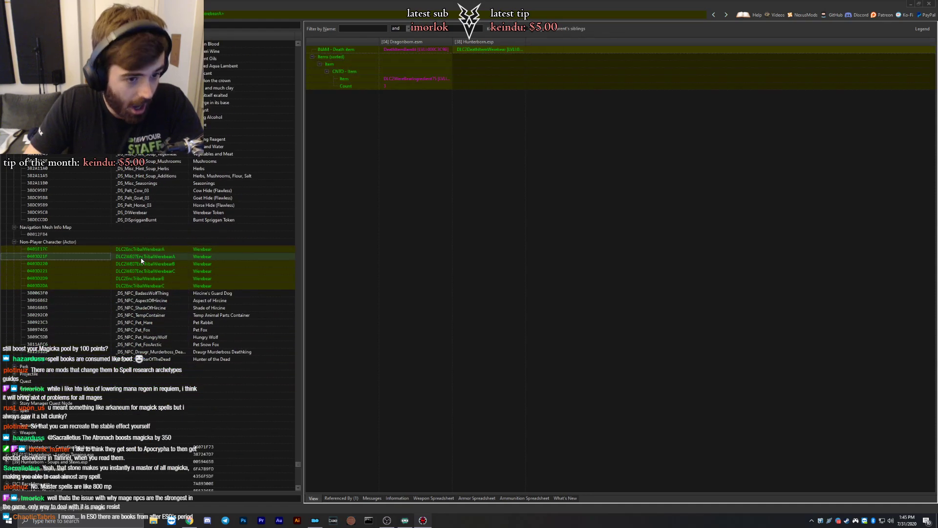
Expand the Perk and Projectile groups and inspect the _DS_PROJ_BoneArrowProjectile_1 and _DS_PROJ_BoneArrowProjectile_2 records.
scroll(143, 262, down, 5)
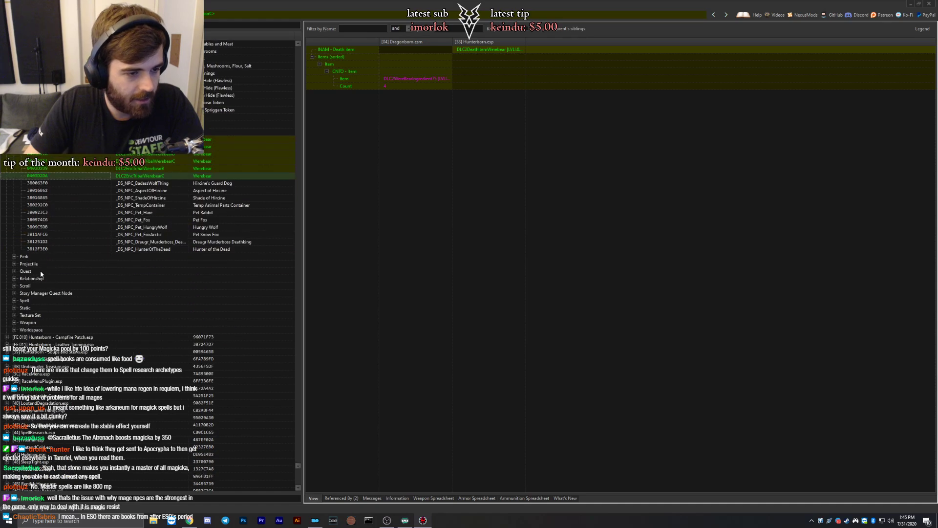
click(14, 257)
scroll(84, 268, down, 4)
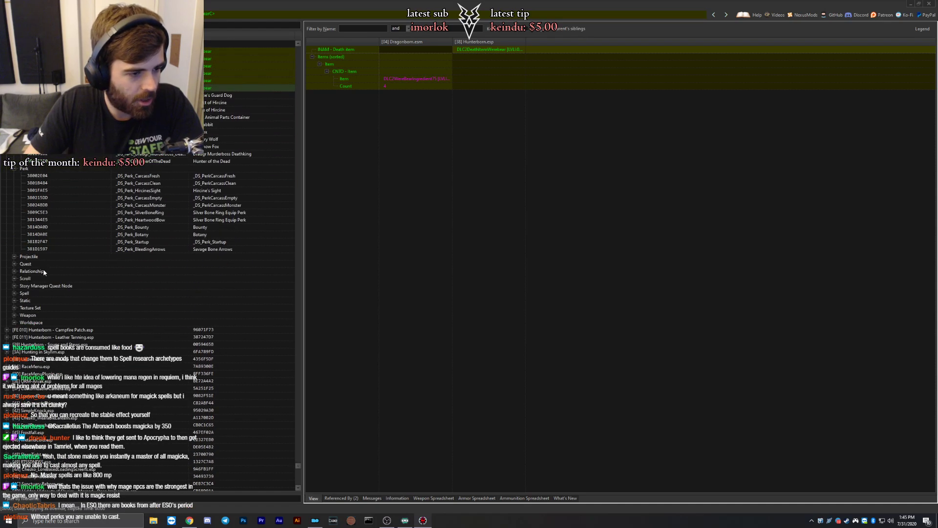
click(14, 257)
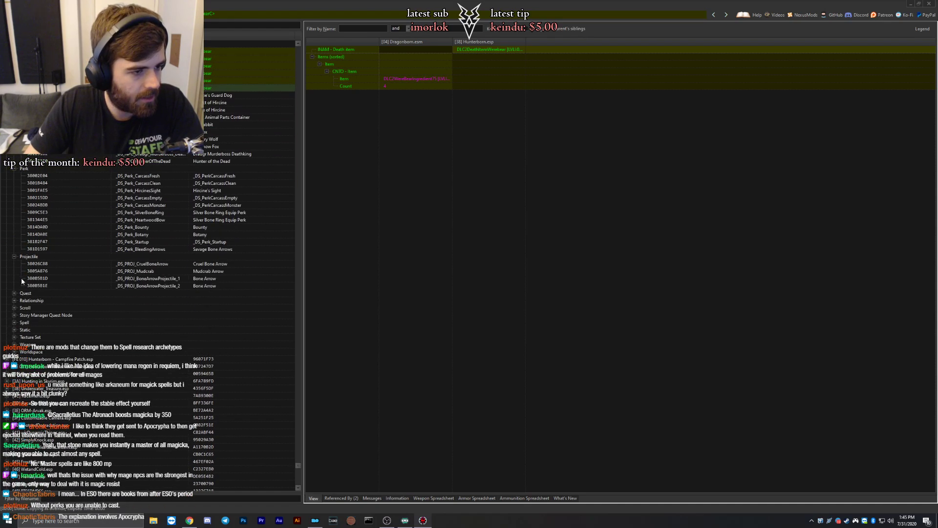
click(133, 278)
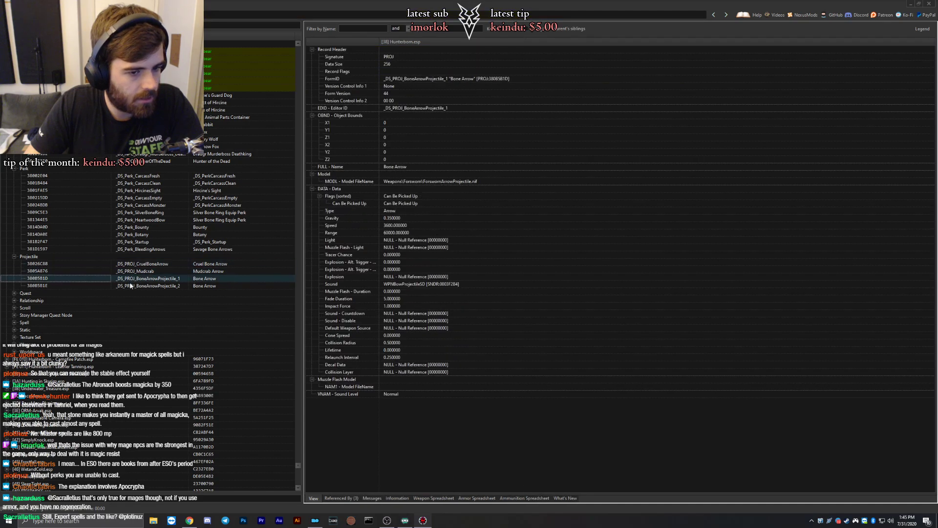
click(130, 286)
Expand the Quest, Relationship and Scroll groups and review their records.
scroll(90, 286, down, 3)
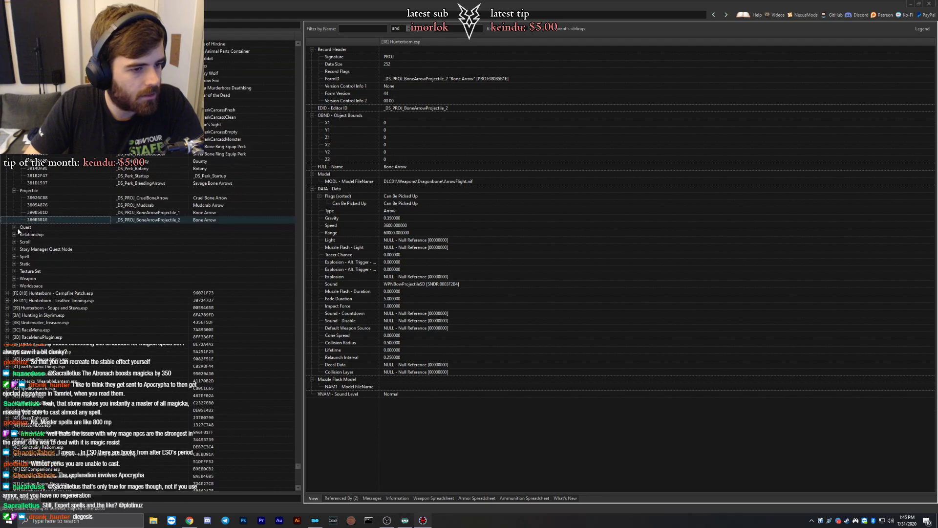
click(14, 228)
scroll(27, 267, down, 2)
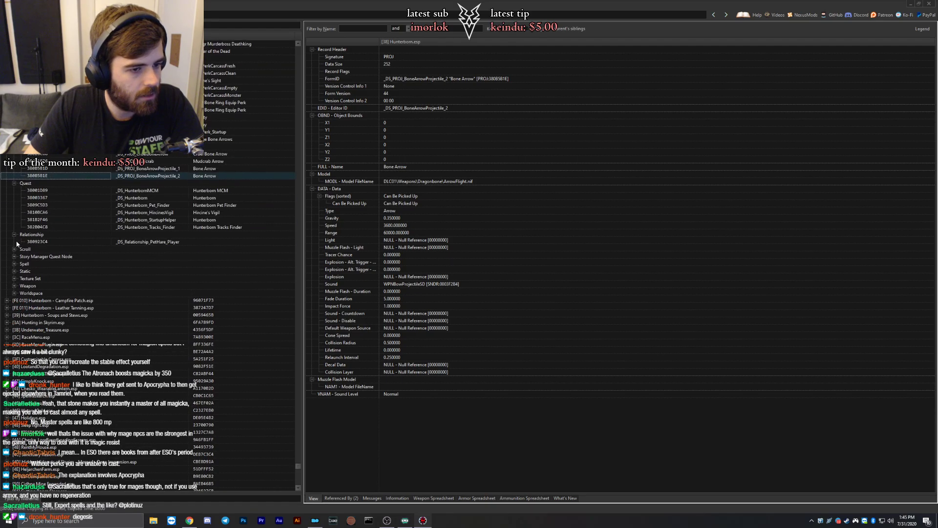
scroll(15, 239, down, 3)
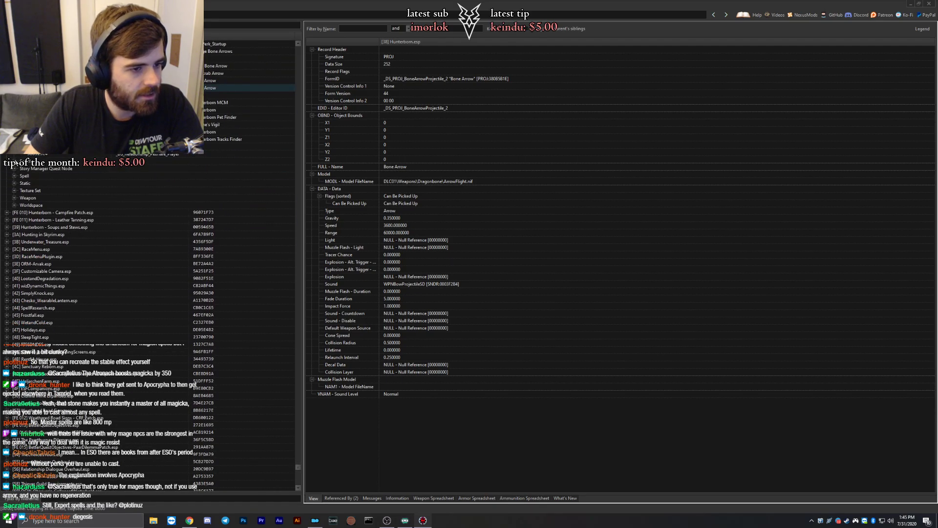
scroll(33, 207, up, 1)
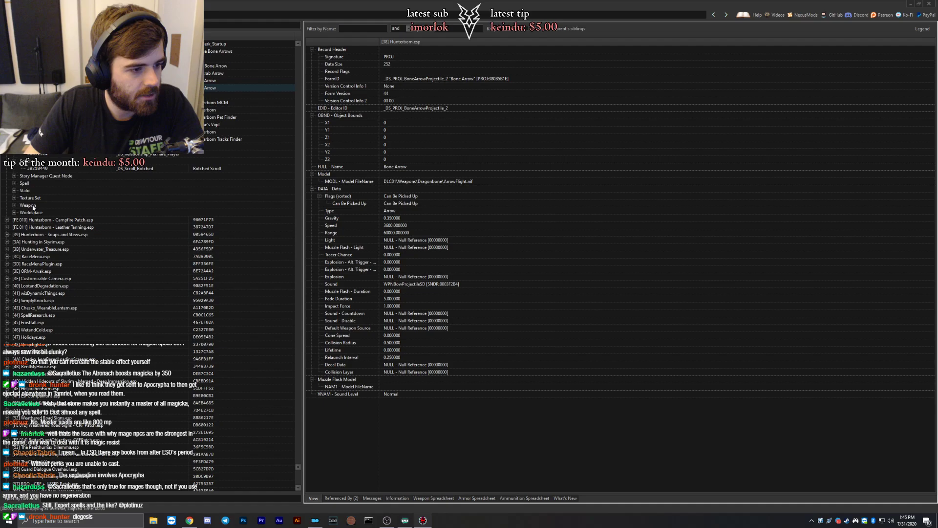
Expand the Spell and Static groups and review their records through the last _DS_STAT_ entries.
click(14, 183)
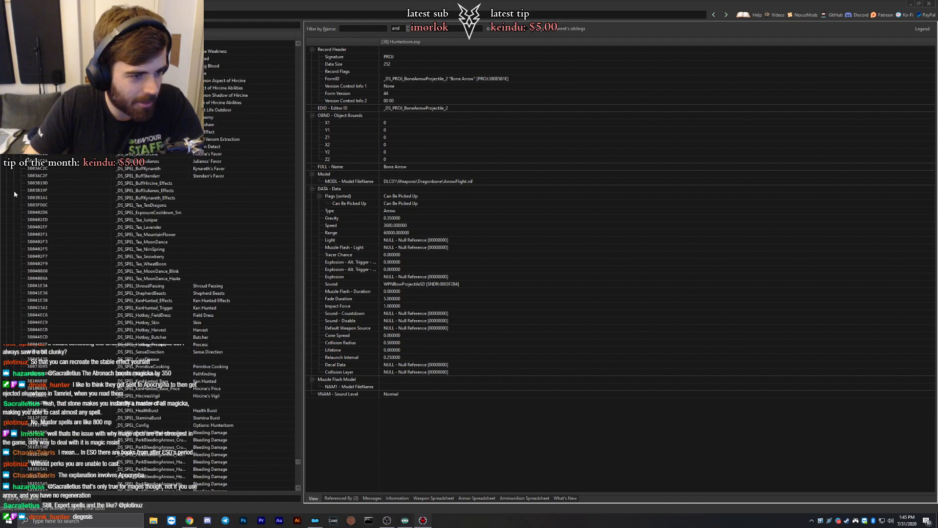
scroll(49, 292, down, 15)
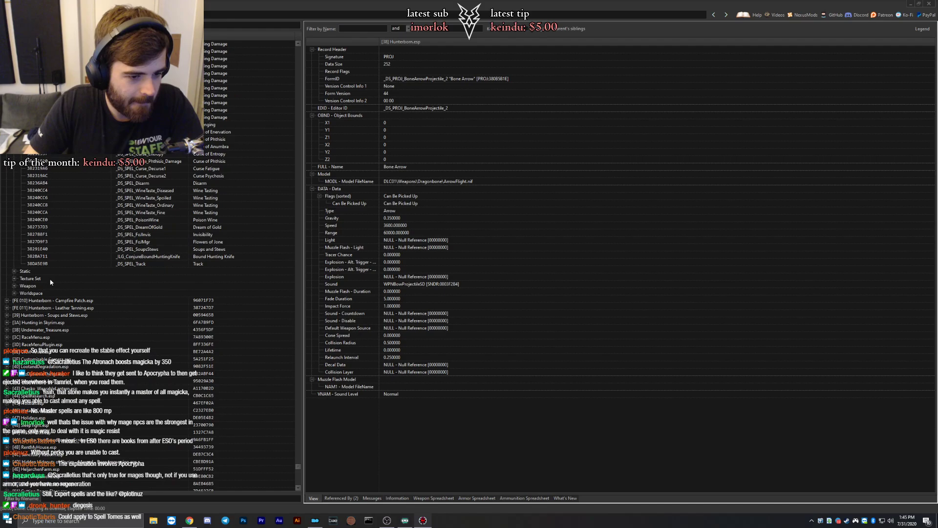
click(14, 271)
scroll(19, 278, down, 10)
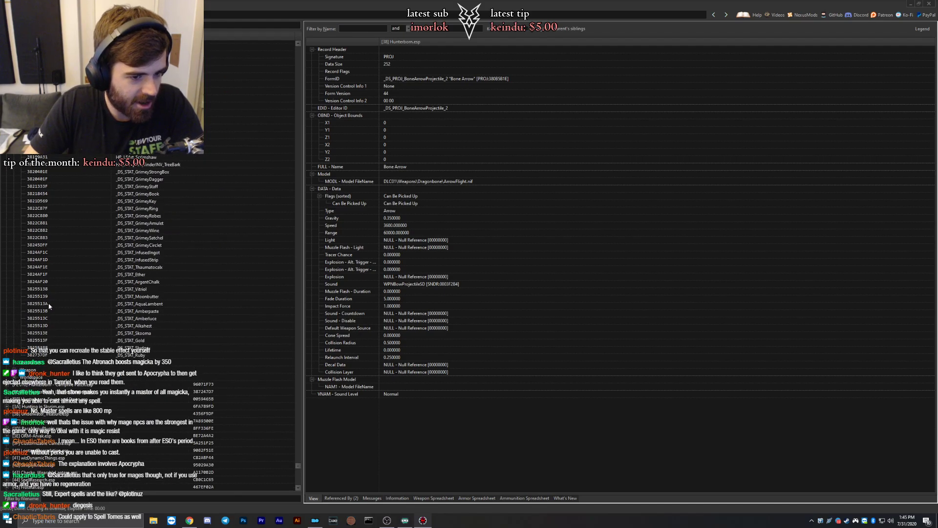
Expand the Texture Set and Weapon groups and review their records through the Bound Master Hunting Knife.
click(14, 274)
scroll(22, 298, down, 5)
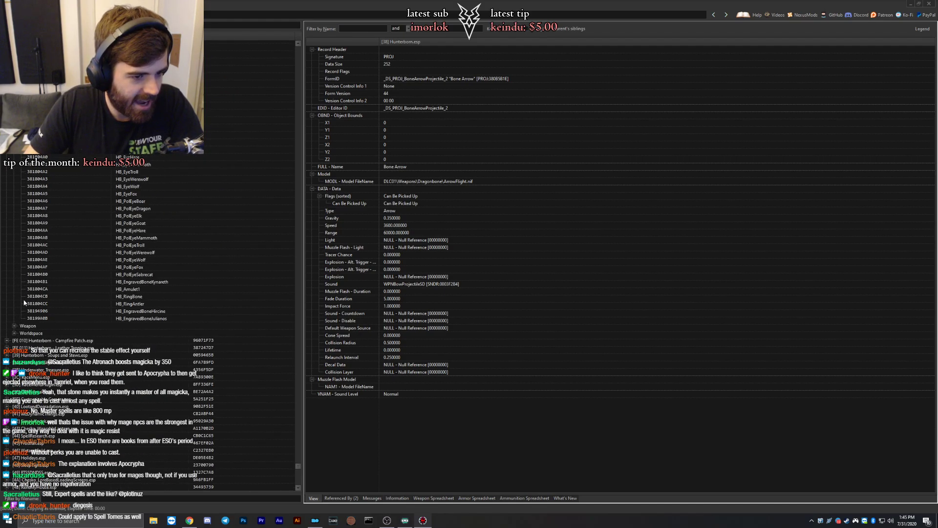
click(14, 326)
scroll(19, 303, down, 5)
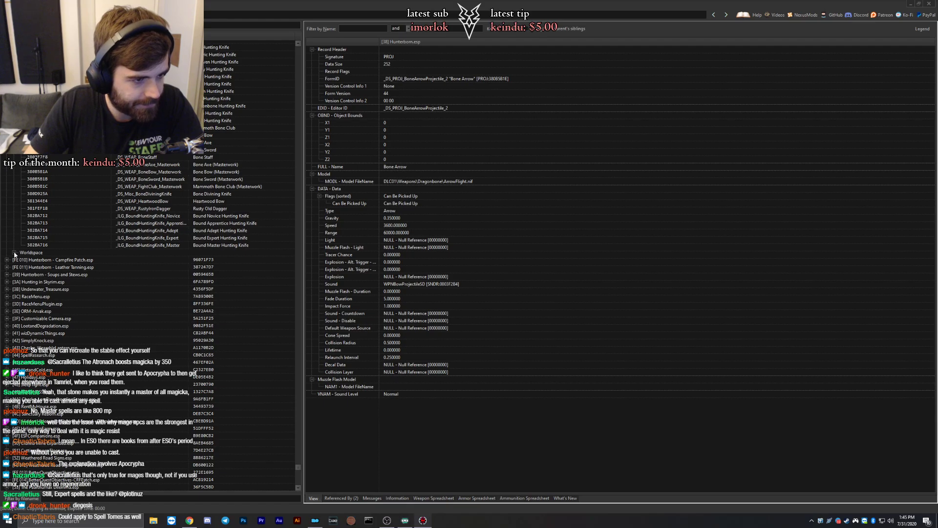
Expand Worldspace down to Tamriel's persistent cell and inspect the placed objects for the broken ruins altar and The Serpent Stone.
click(14, 253)
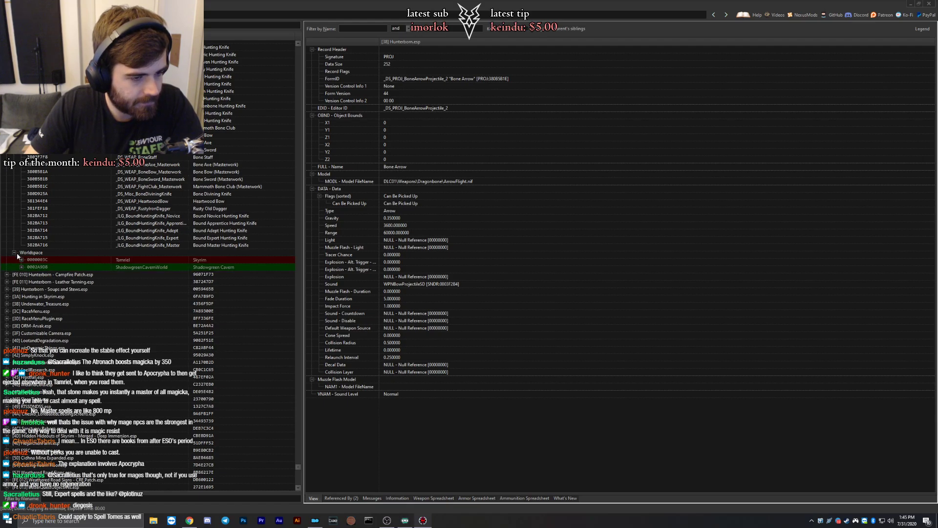
click(20, 259)
click(21, 259)
click(29, 267)
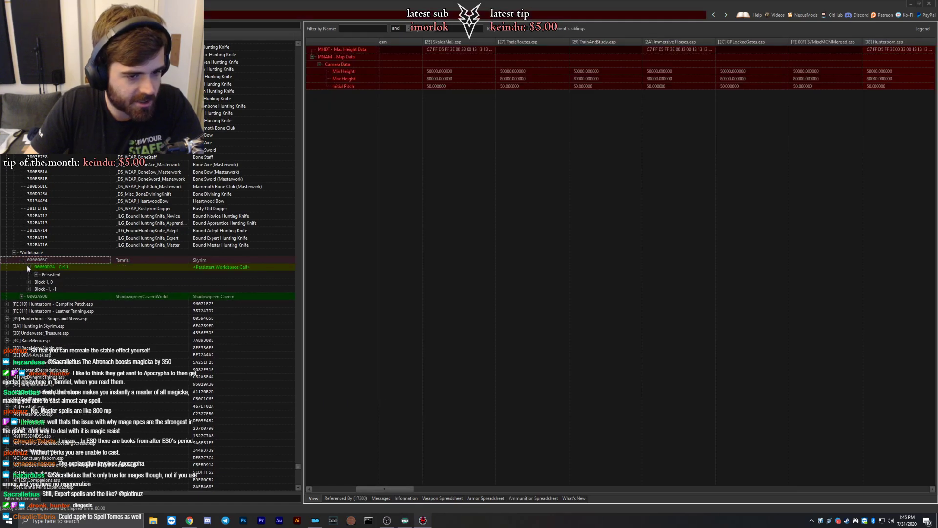
click(36, 274)
click(82, 282)
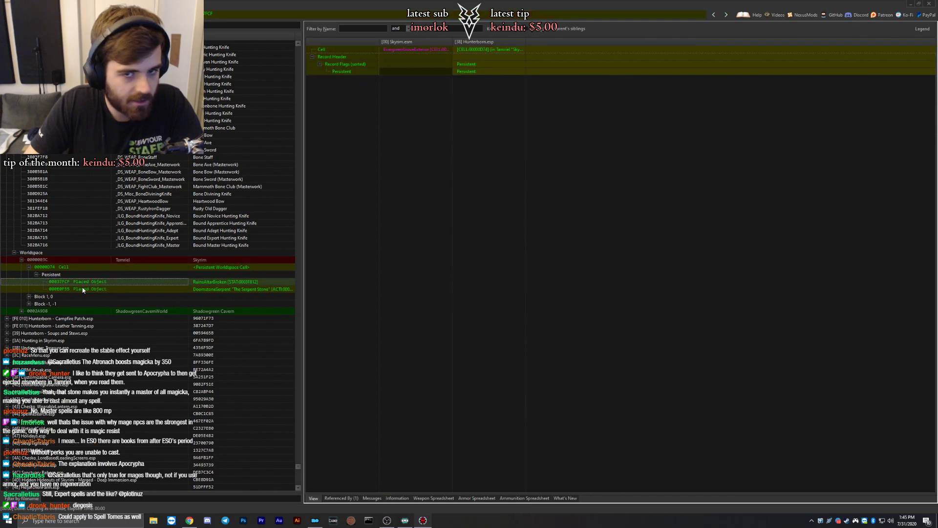
click(21, 289)
Expand Block 1, 0 and Sub-Block 4, 3 under Tamriel and inspect the DoomstoneNorthernCoast02 cell.
scroll(21, 267, down, 1)
click(29, 275)
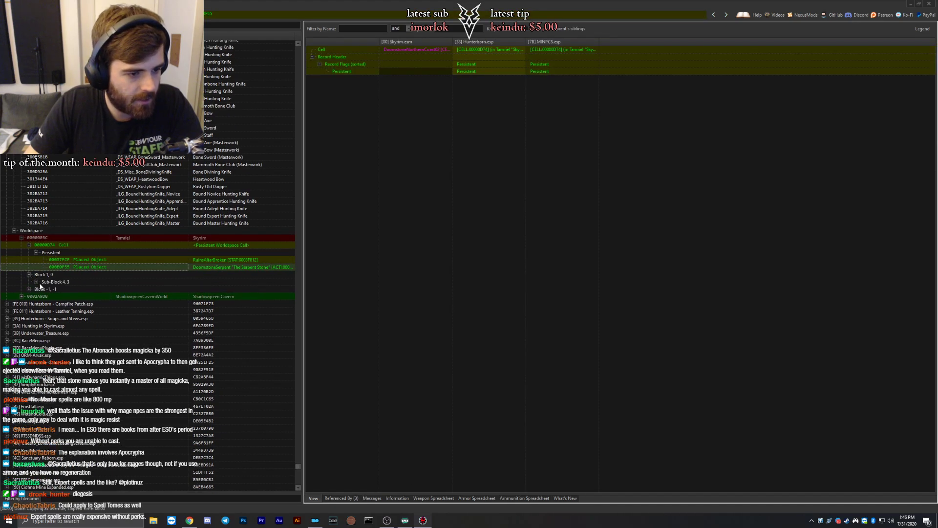
click(36, 282)
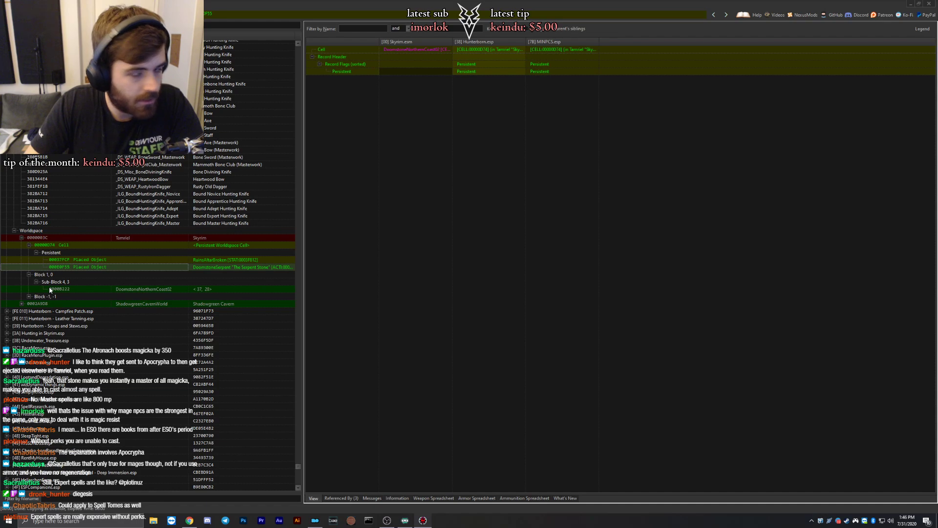
click(52, 289)
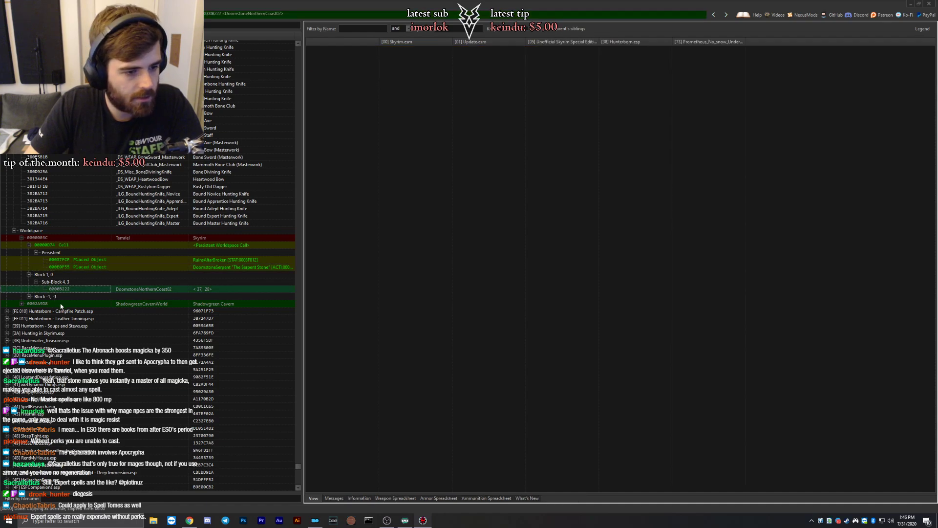
Expand Block -1, -1 under Tamriel, inspect the EvergreenGroveExterior cell, and expand POIPineForest01 in Sub-Block -1, -2.
click(29, 297)
click(36, 303)
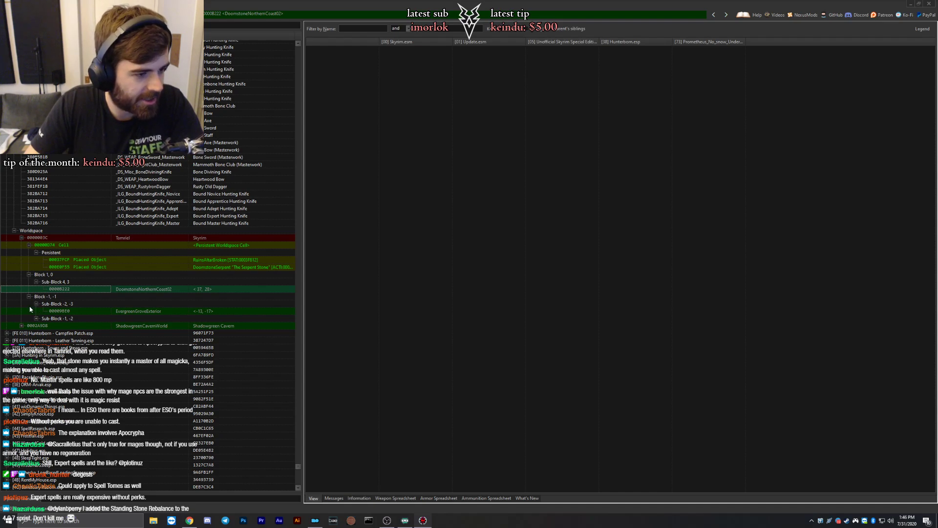
click(47, 312)
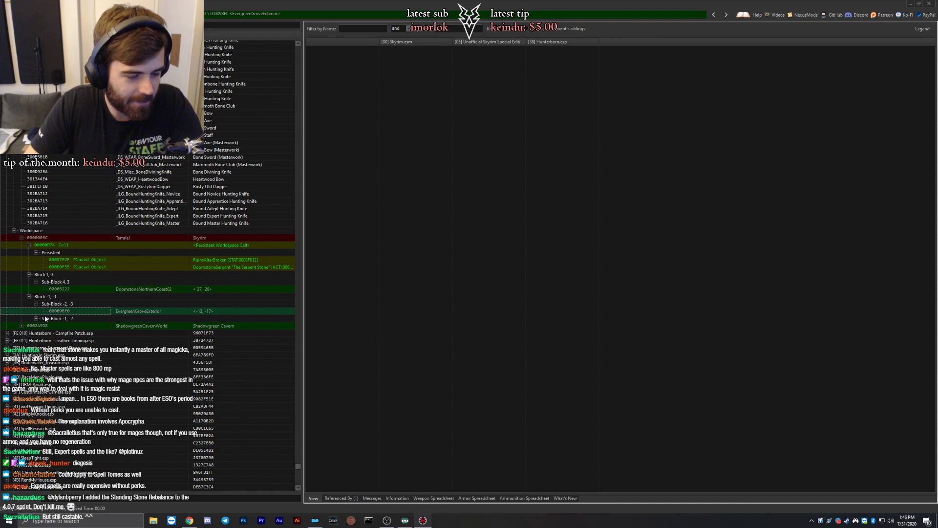
click(43, 319)
click(36, 318)
click(43, 326)
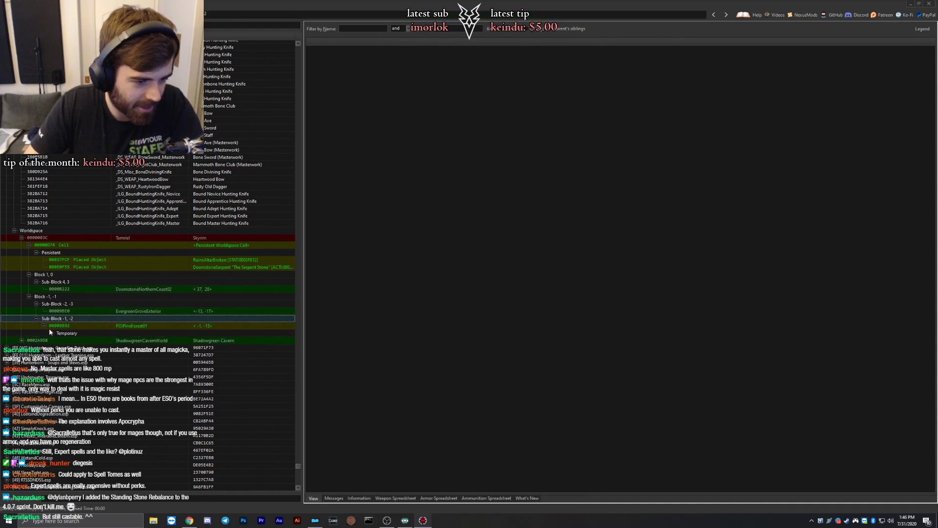
Expand the temporary objects of POIPineForest01 and inspect the placed Hunter's Stash container.
click(57, 333)
click(51, 334)
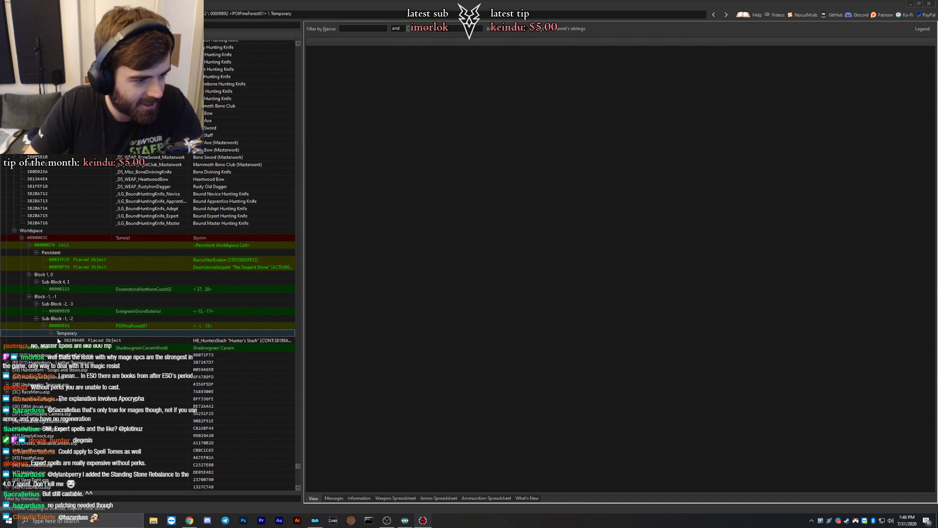
click(93, 341)
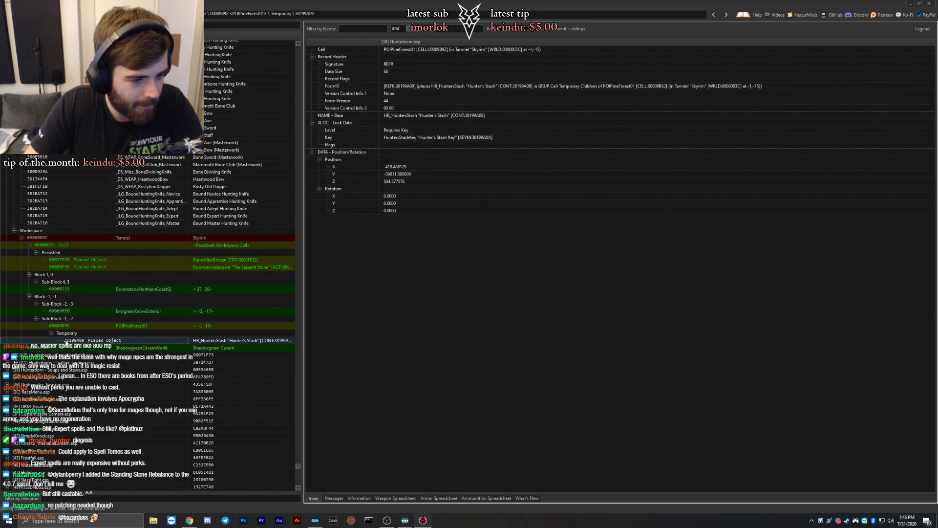
Expand ShadowgreenCavernWorld and inspect the placed TreePineForest01 in its persistent cell and the ShadowgreenCavernOrigin cell in Sub-Block -1, 0.
scroll(67, 342, down, 2)
click(44, 306)
click(22, 303)
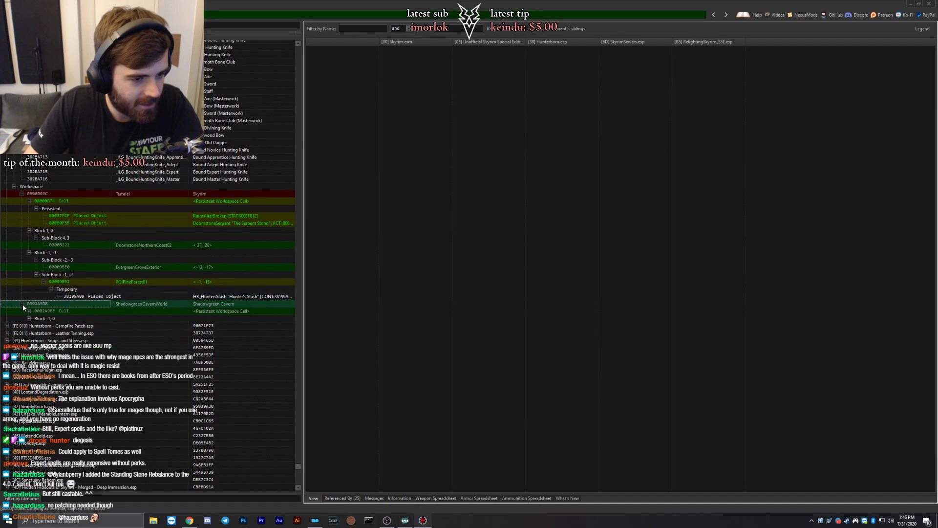
click(30, 311)
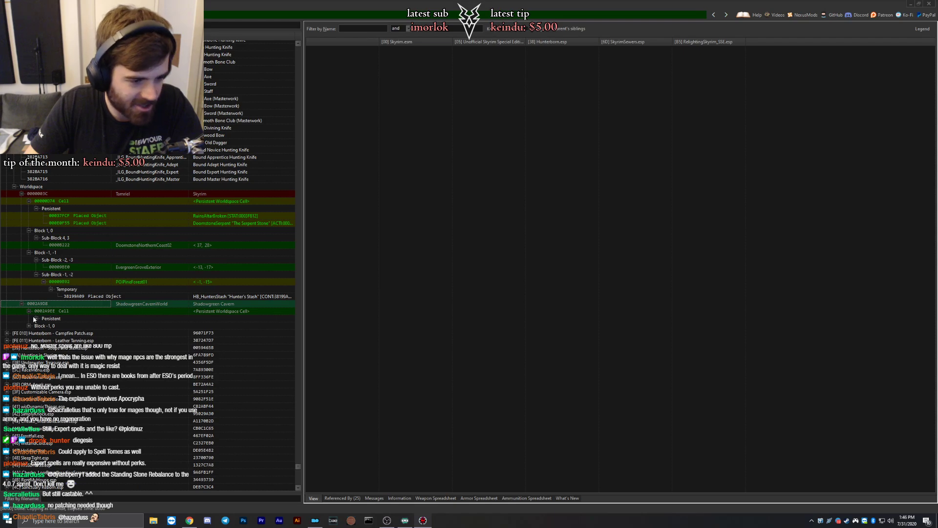
click(36, 318)
click(73, 325)
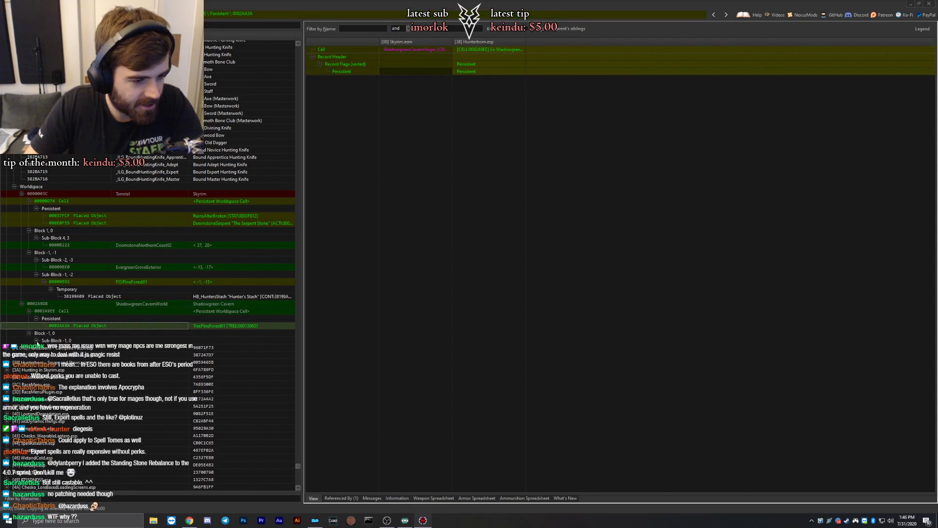
click(37, 340)
click(58, 347)
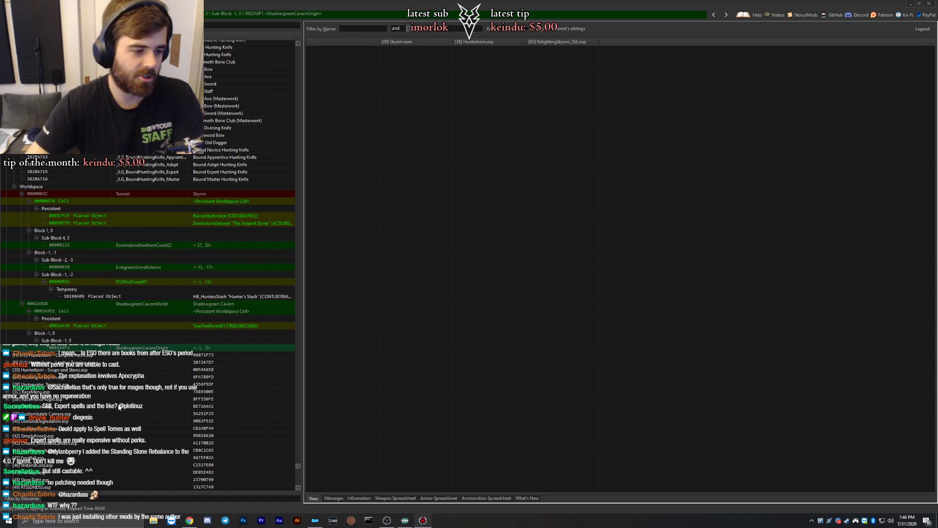
scroll(51, 325, down, 2)
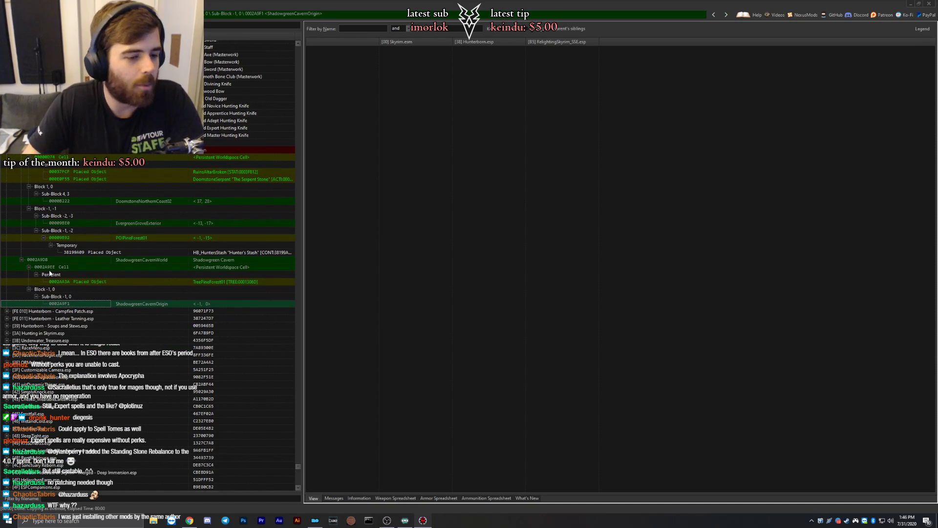
Expand Hunterborn - Campfire Patch.esp and inspect the HB_Scrimshaw_Recipe_CookingPot2 recipe and the overridden scavenging record in its FormID List.
scroll(48, 268, down, 2)
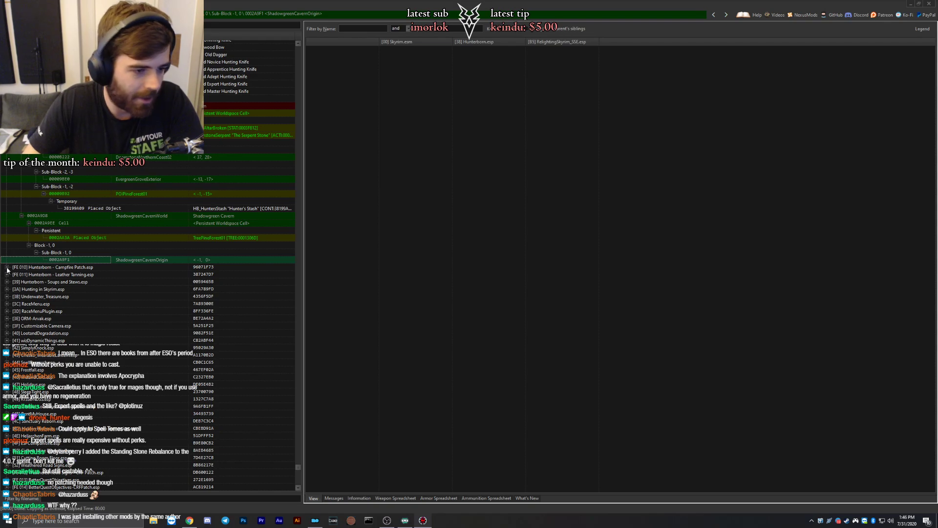
click(7, 268)
click(15, 282)
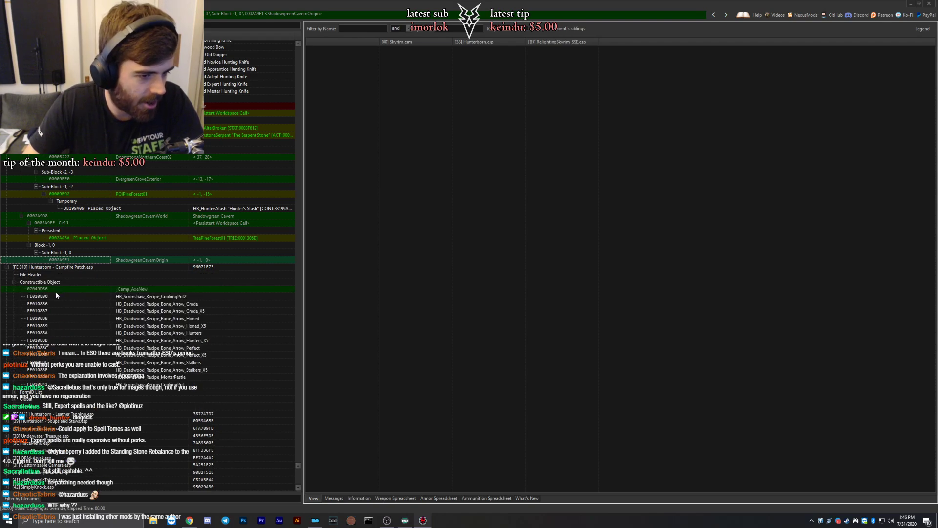
click(56, 295)
scroll(28, 292, down, 5)
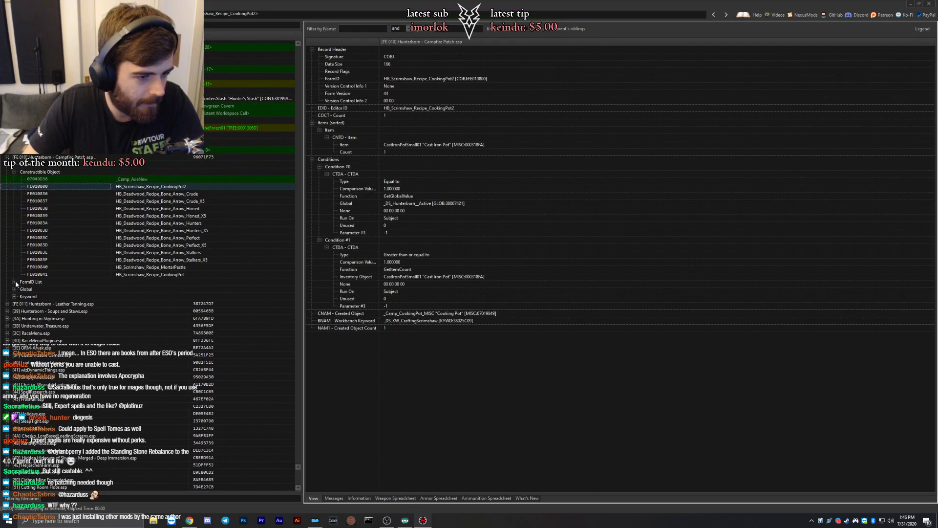
click(15, 281)
click(49, 291)
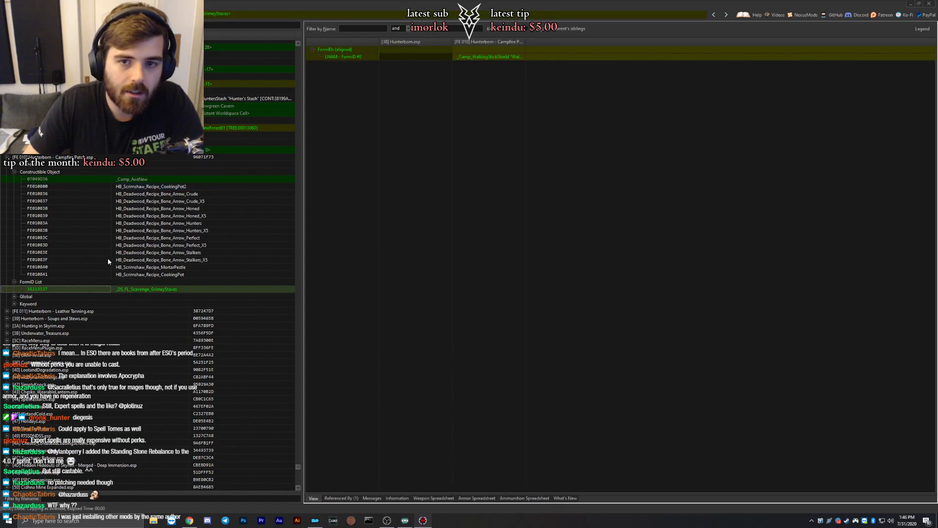
Expand the Campfire Patch's Global group and review the CCO armor recipe globals from CCO_ArmorBootRecipes through CCO_ClothingCloakRecipes.
click(14, 297)
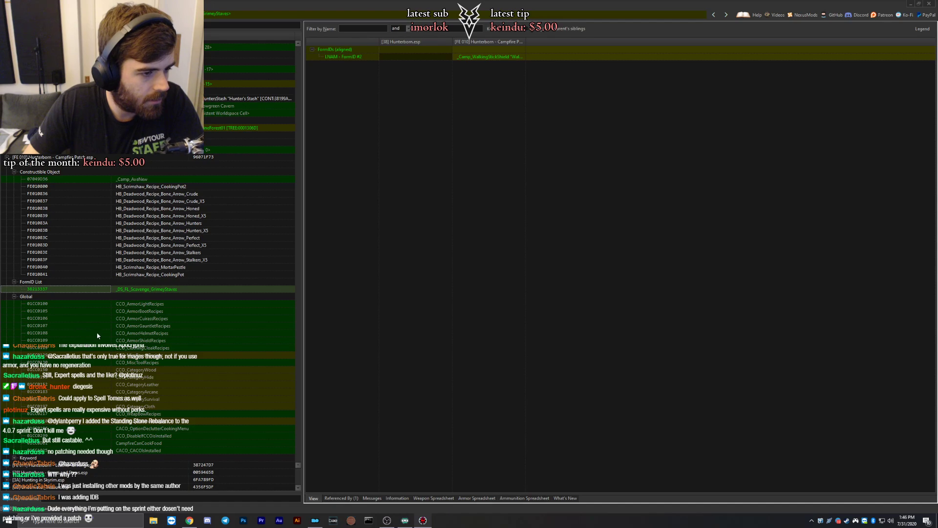
scroll(117, 298, down, 2)
click(138, 262)
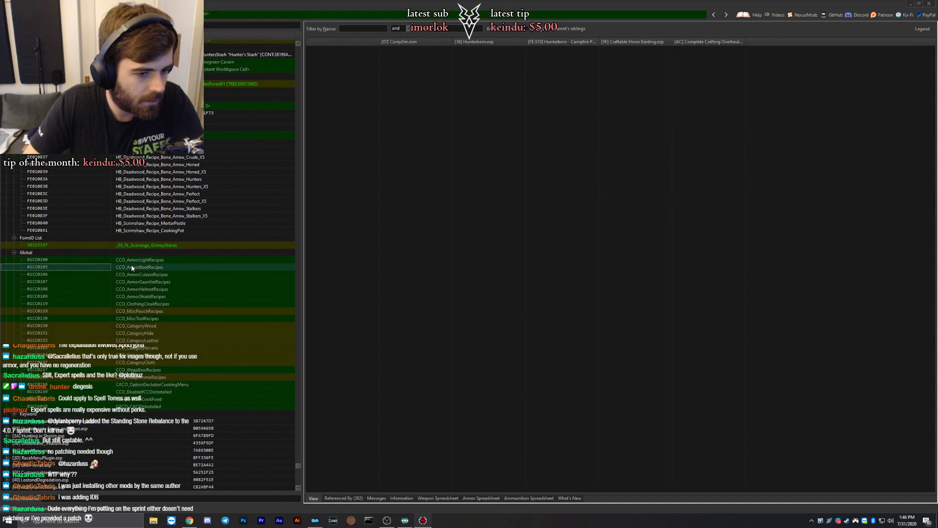
key(Down)
key(Down)
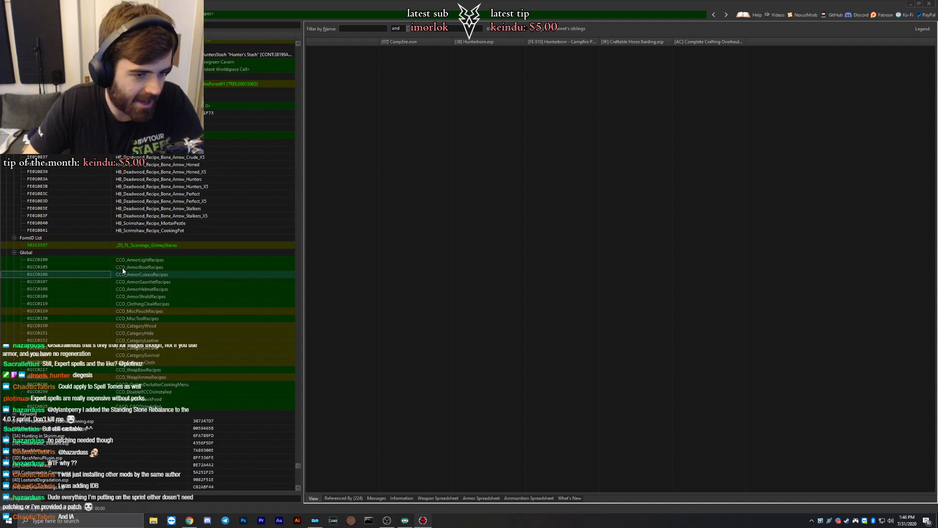
key(Up)
key(Up)
click(124, 264)
click(123, 273)
click(124, 280)
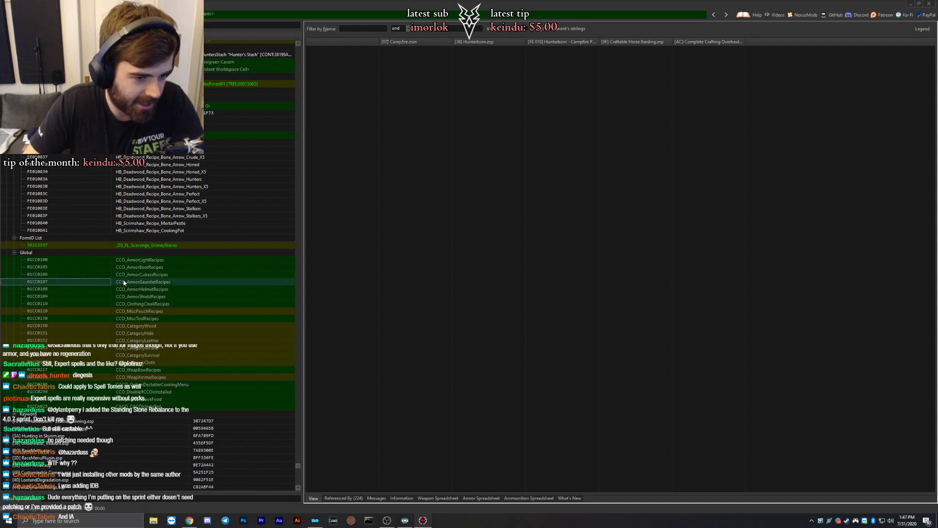
click(123, 287)
click(133, 296)
click(131, 304)
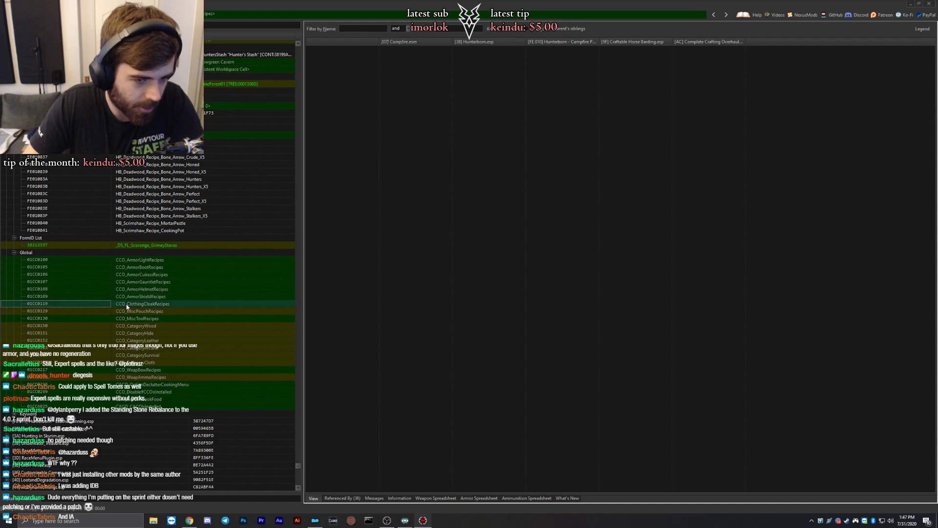
Review the remaining CCO globals from CCO_MiscPouchRecipes through the category globals to CCO_WeapBowRecipes.
scroll(125, 300, down, 2)
click(128, 276)
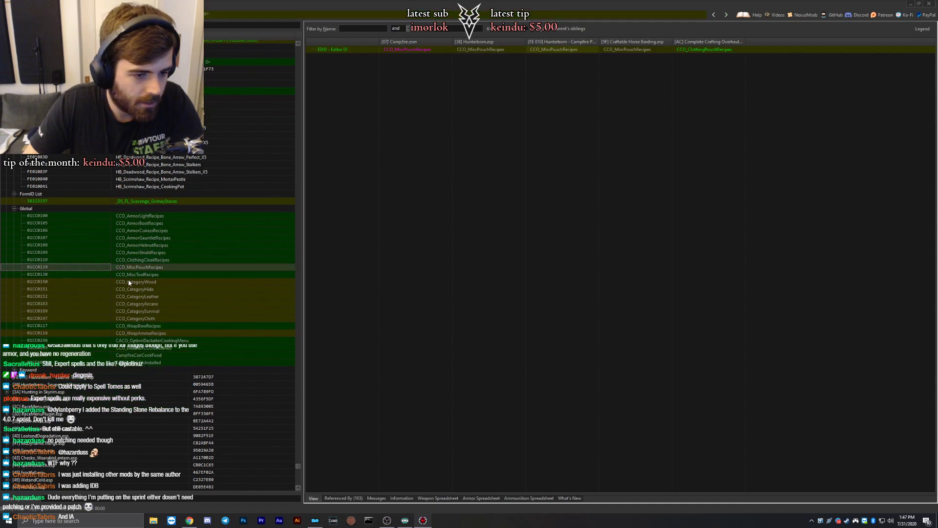
scroll(128, 278, down, 2)
click(128, 238)
key(Down)
key(Down)
key(Down)
key(Down)
key(Down)
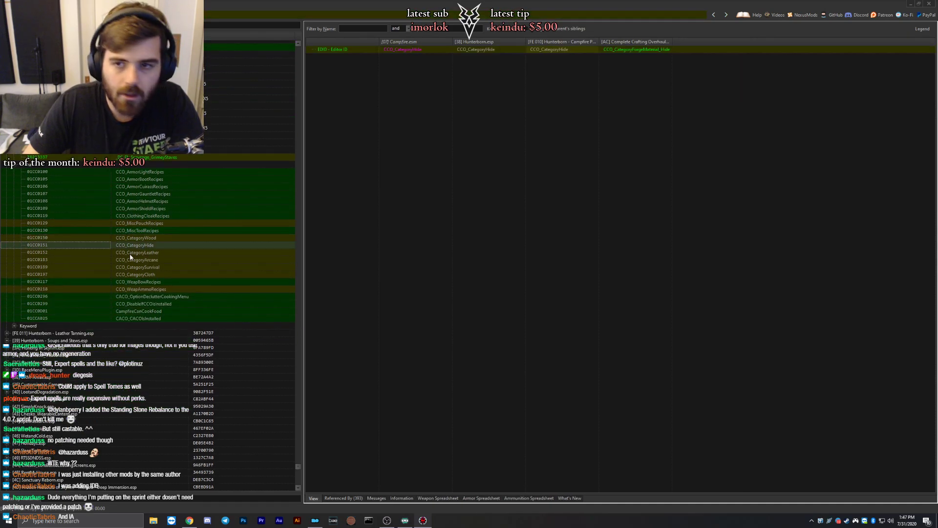
key(Down)
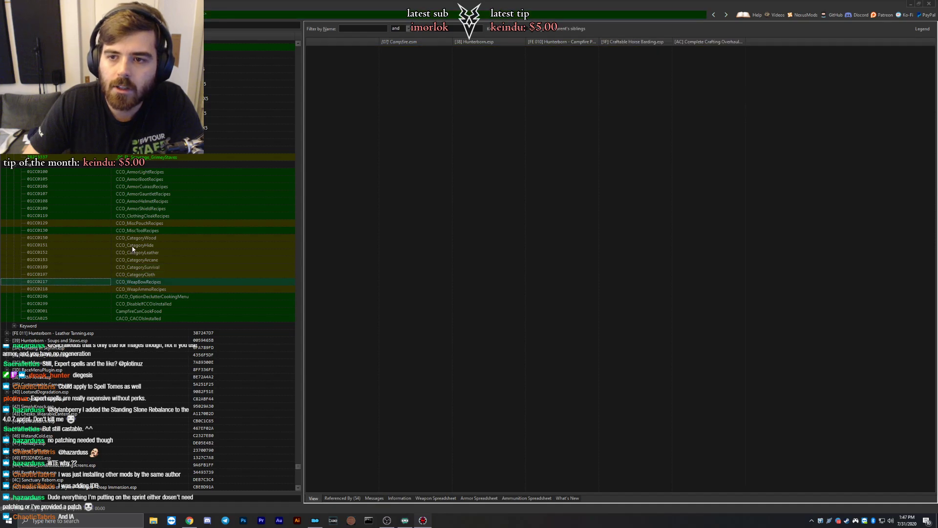
Expand the Campfire Patch's Keyword group and review its overridden crafting keywords.
scroll(58, 276, down, 4)
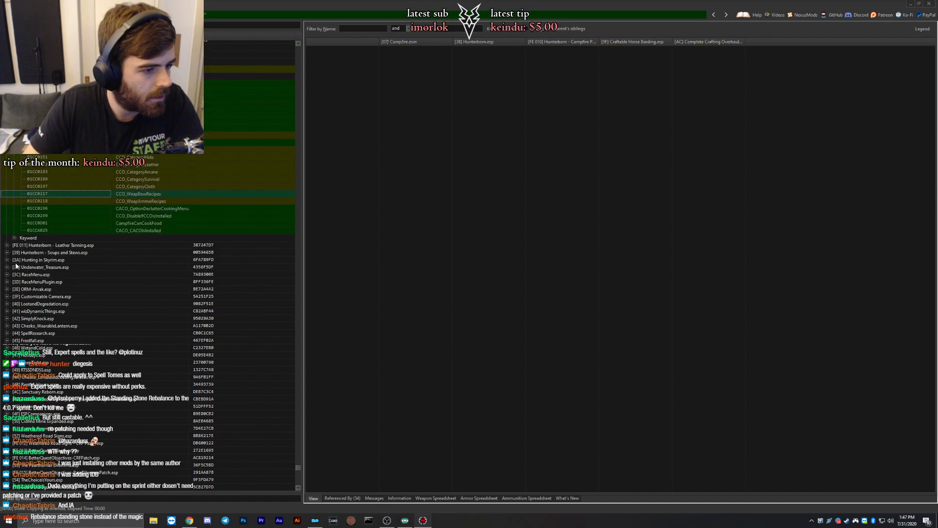
click(28, 238)
click(15, 237)
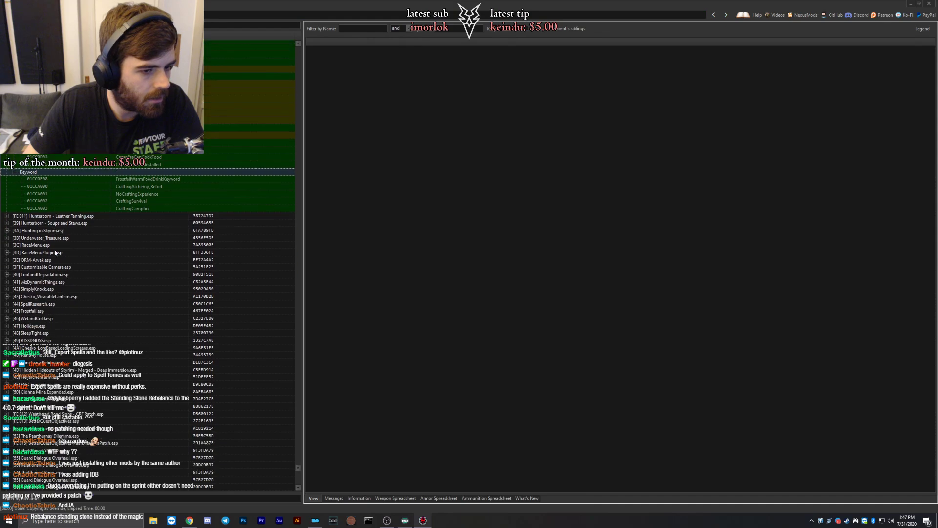
scroll(7, 219, down, 3)
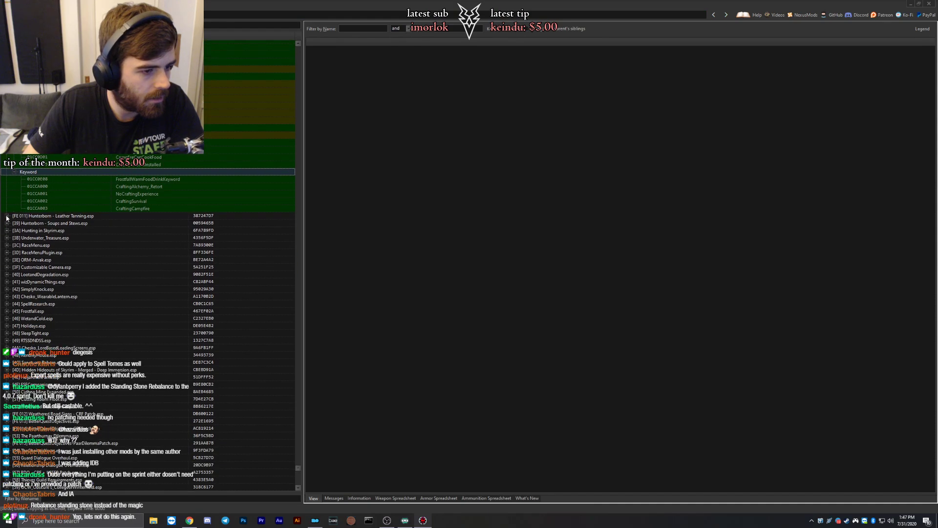
Expand Hunterborn - Leather Tanning.esp and compare RecipeLeatherGoatHide across plugins with no-conflict and empty rows shown.
click(7, 215)
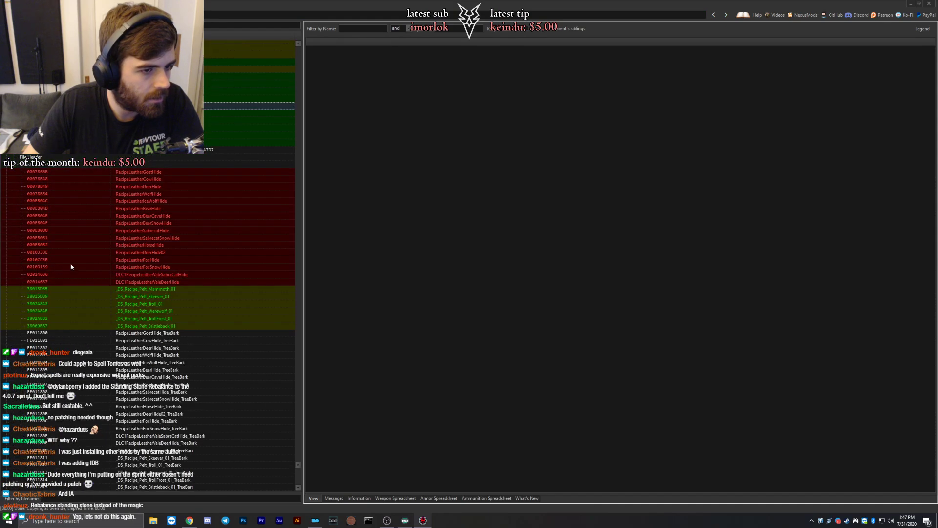
click(137, 171)
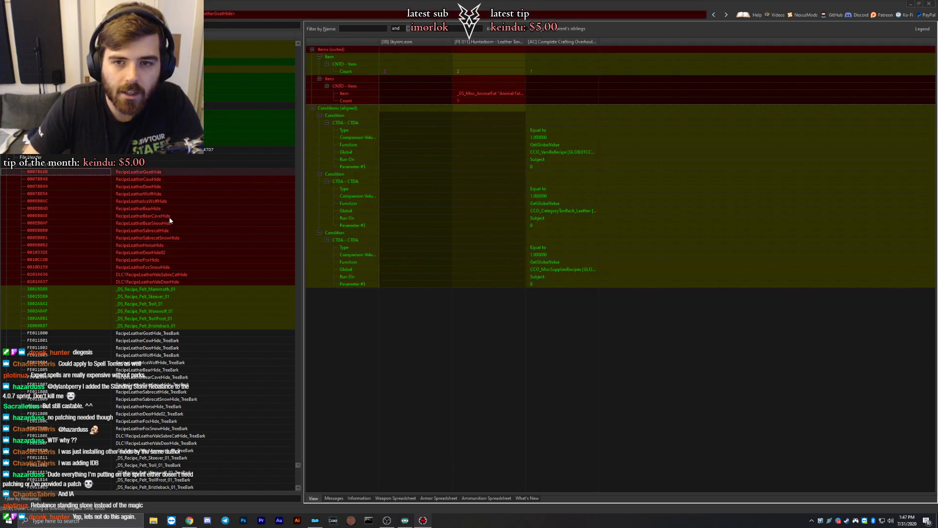
click(514, 140)
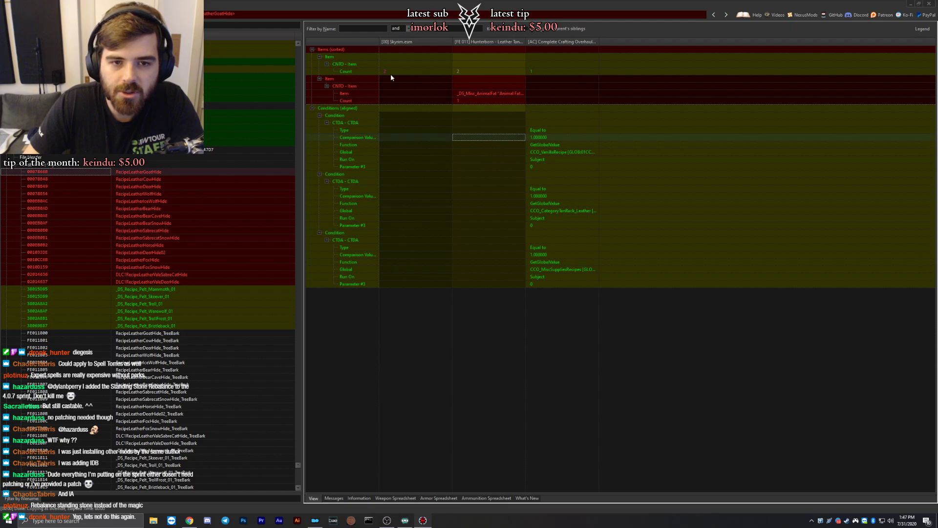
right_click(472, 148)
click(483, 180)
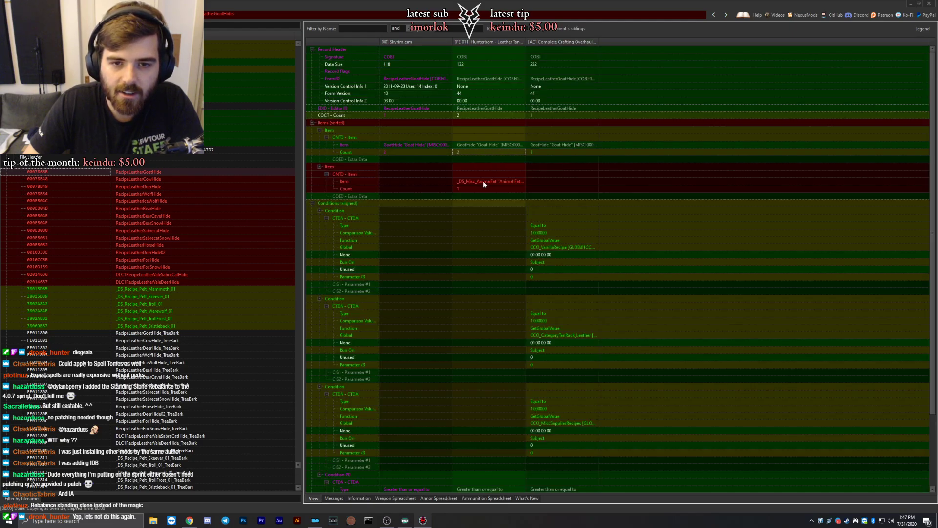
scroll(481, 206, down, 4)
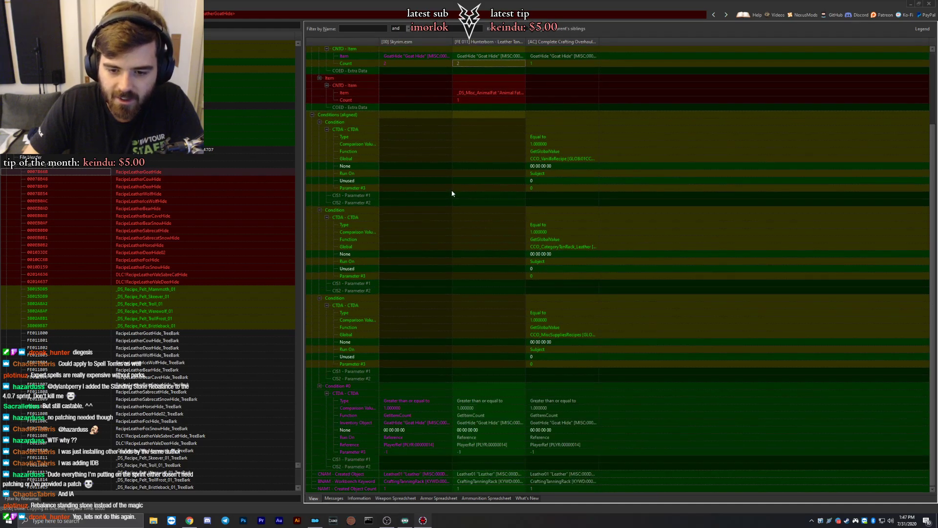
scroll(453, 205, up, 4)
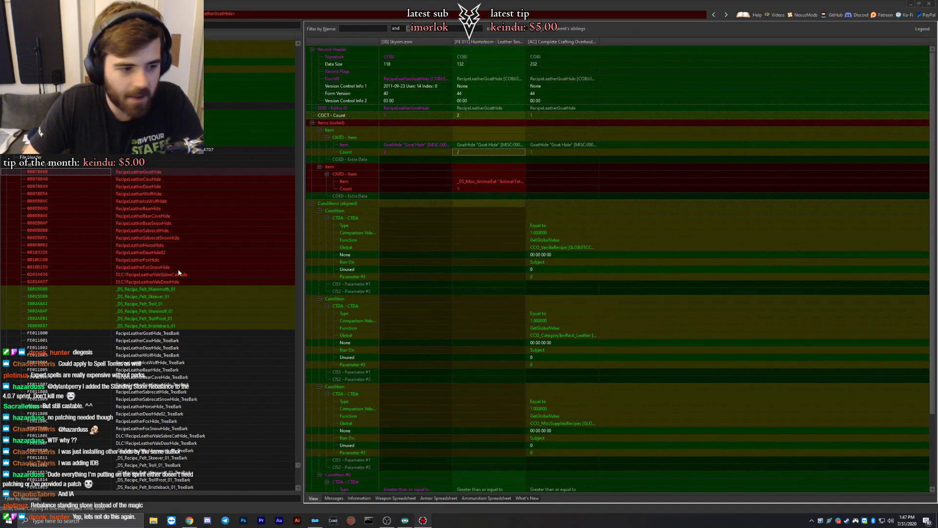
Switch to Chrome and open the leather-dictionary.com article "Tanning with fats and oils" from the search results on tanning hides.
click(189, 521)
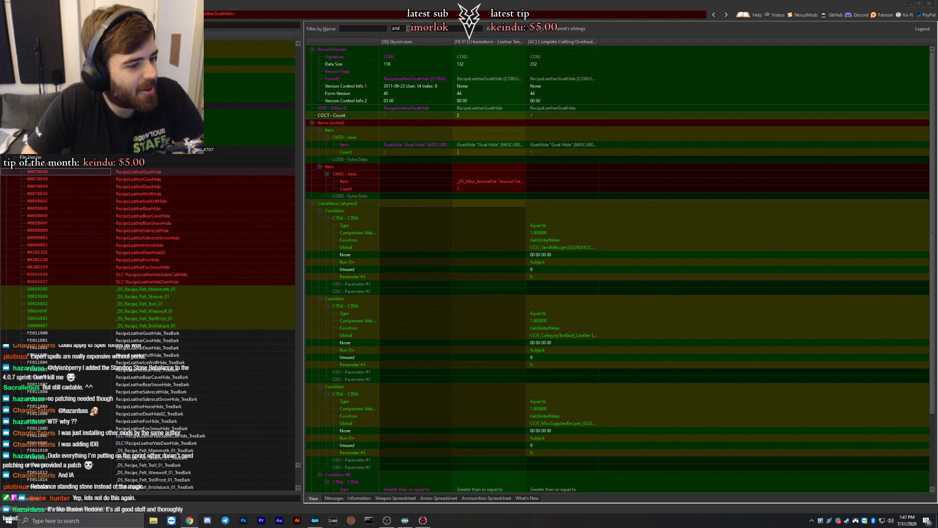
drag(1, 162, 620, 0)
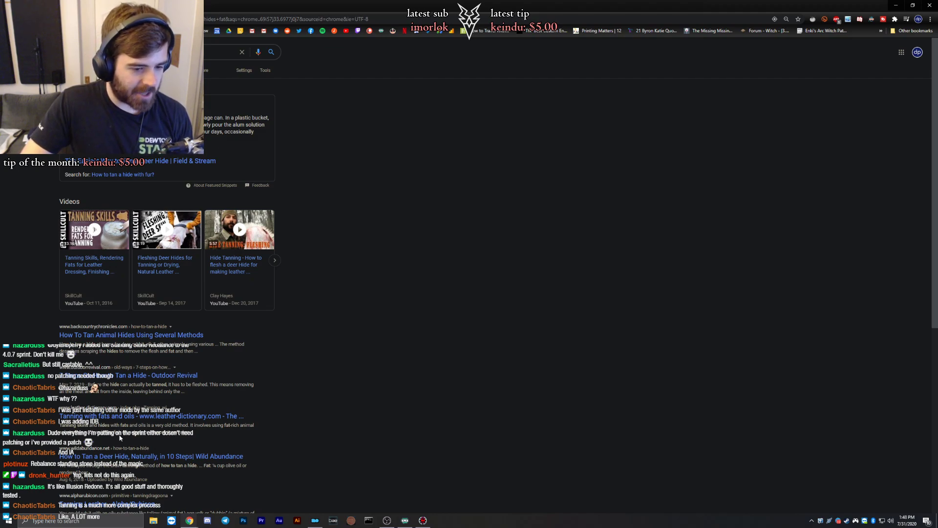
click(105, 418)
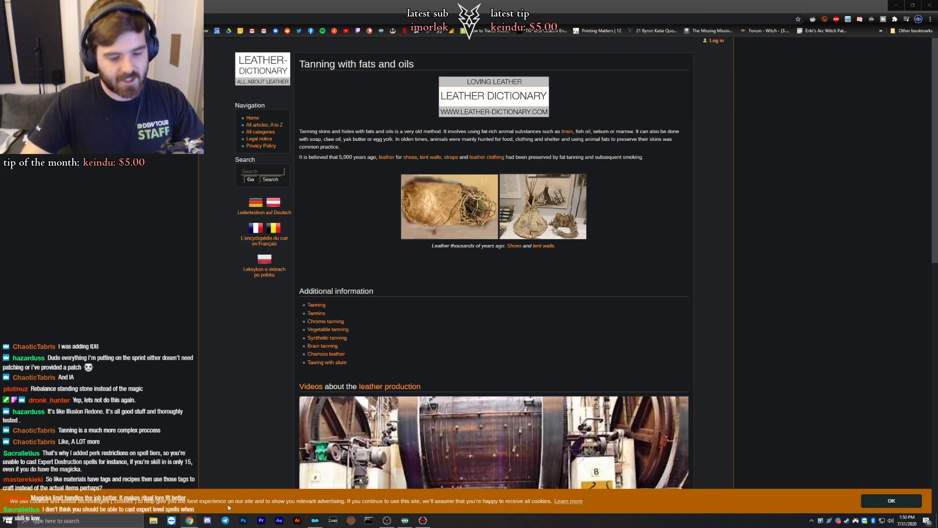
Switch back to xEdit and examine the goat hide recipe's ingredients and conditions in the Complete Crafting Overhaul column.
click(423, 521)
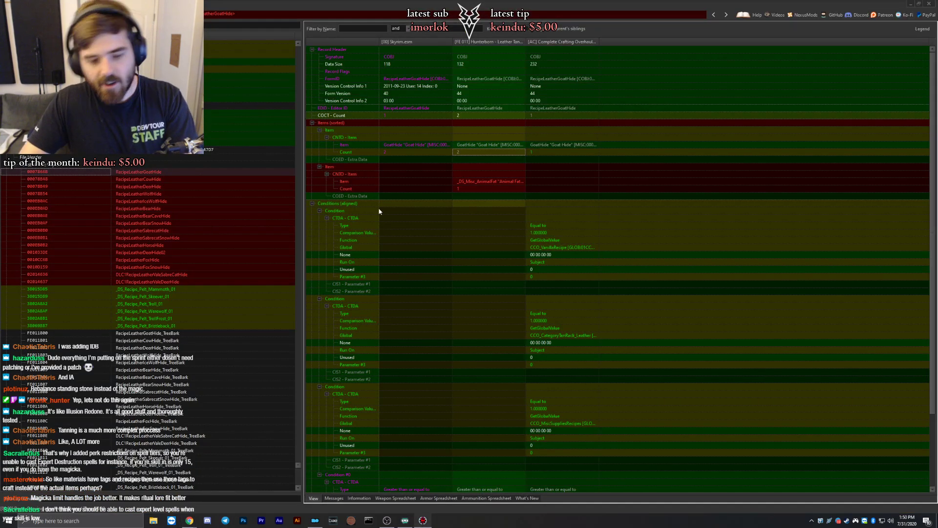
click(576, 188)
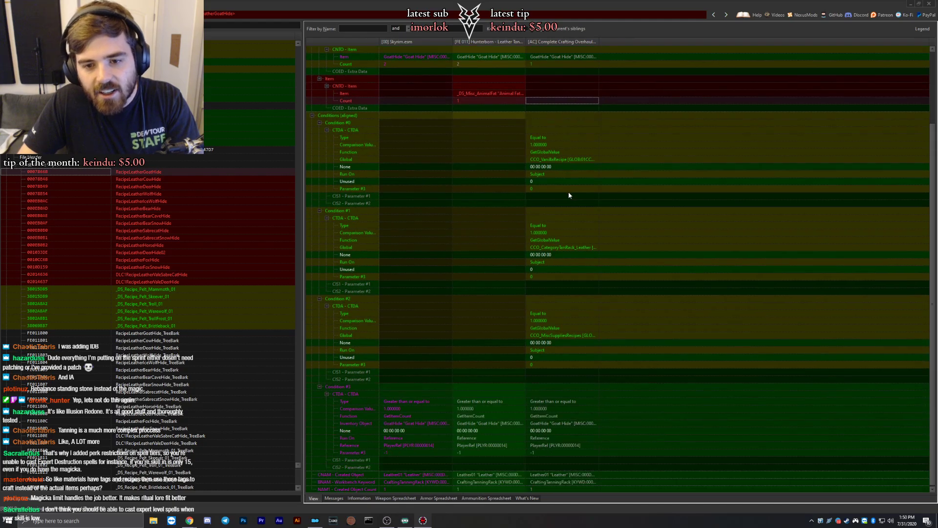
scroll(567, 191, down, 4)
scroll(567, 192, up, 4)
Open the RecipeLeatherCowHide record and hide its no-conflict and empty rows.
click(145, 180)
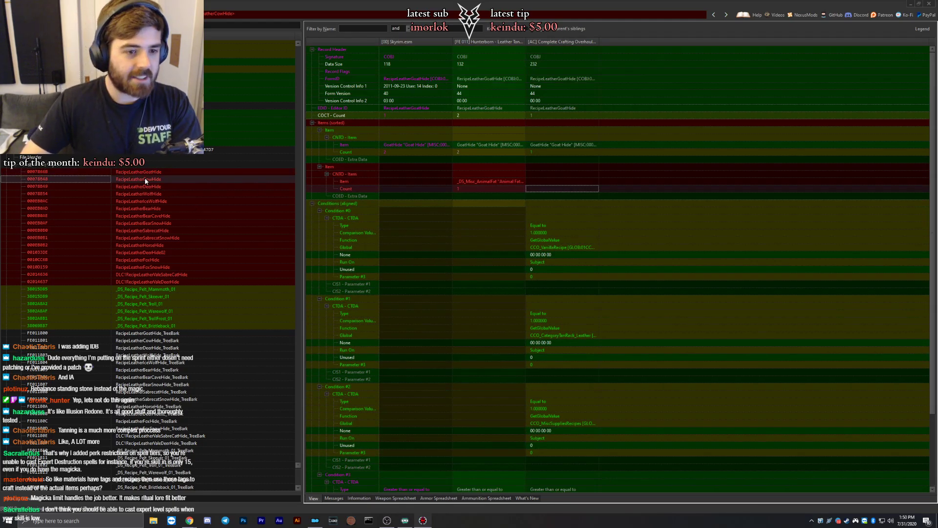
right_click(437, 293)
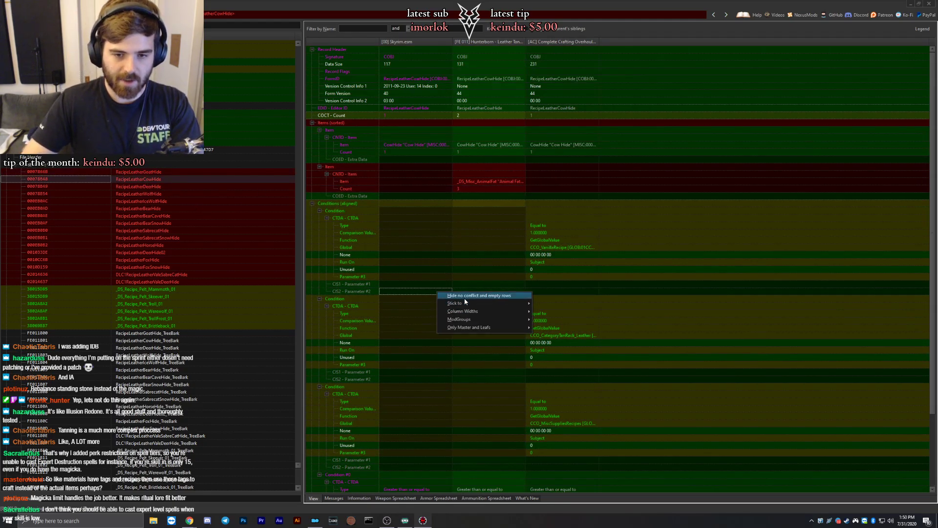
click(463, 298)
Review the conflicting hide recipes one by one, from RecipeLeatherDeerHide to DLC1RecipeLeatherValeDeerHide.
click(132, 186)
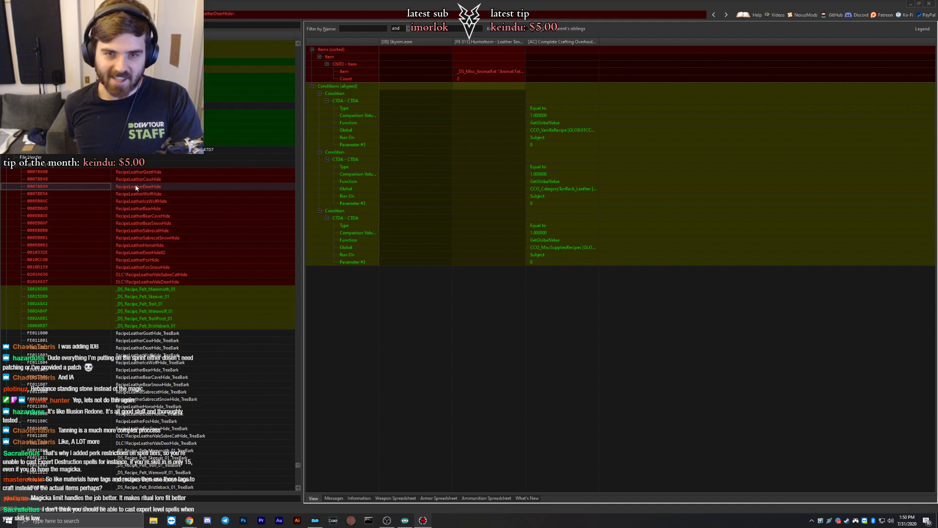
key(Down)
key(Down)
key(Down)
key(Down)
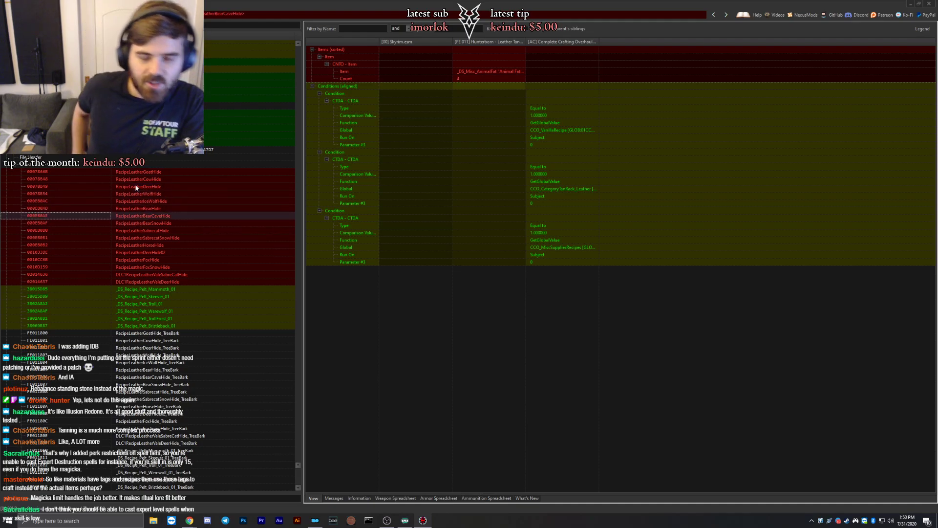
key(Down)
key(Down)
key(Down)
key(Down)
key(Down)
key(Down)
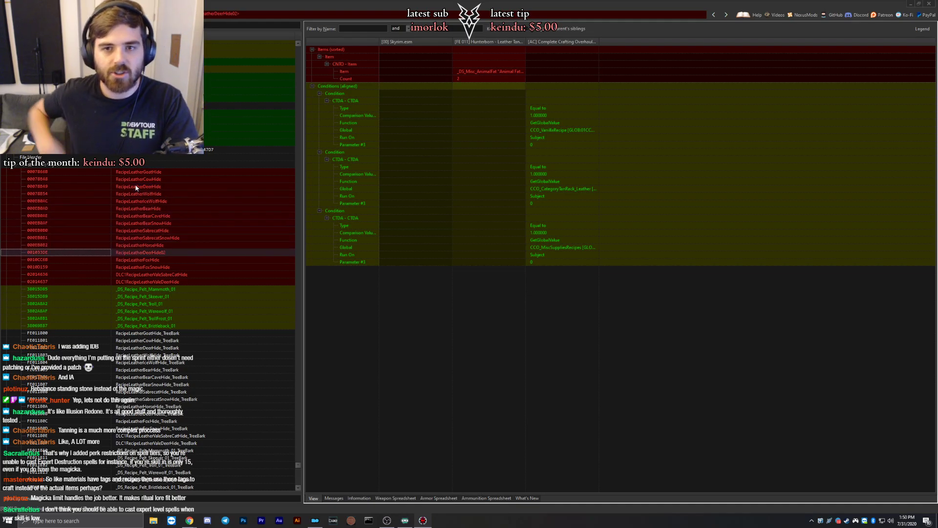
key(Down)
key(Down)
key(Down)
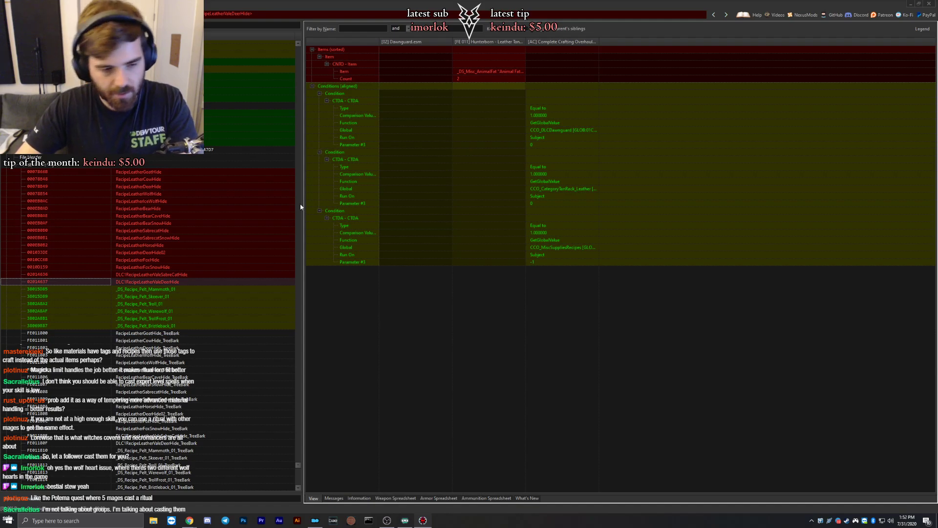
Open _DS_Recipe_Pelt_Mammoth_01 and examine the animal fat item and count in the Leather Tanning column.
click(145, 290)
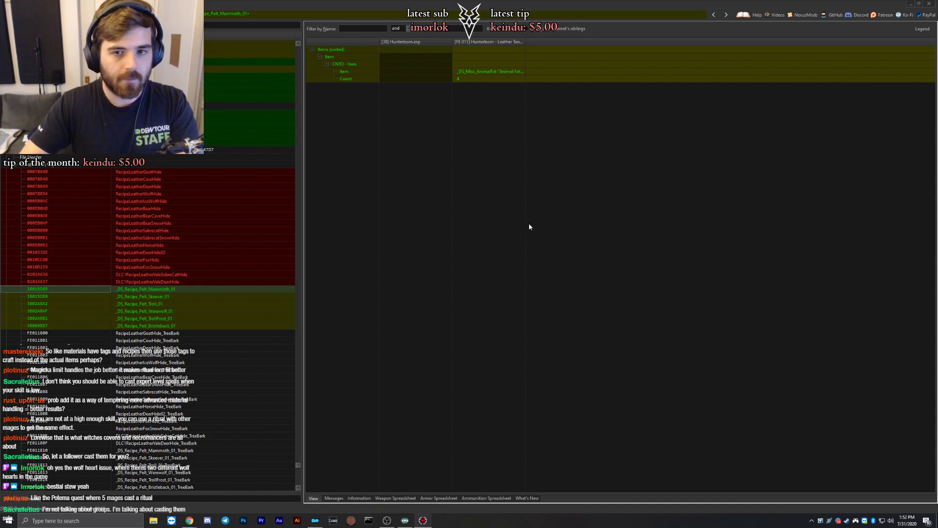
click(477, 79)
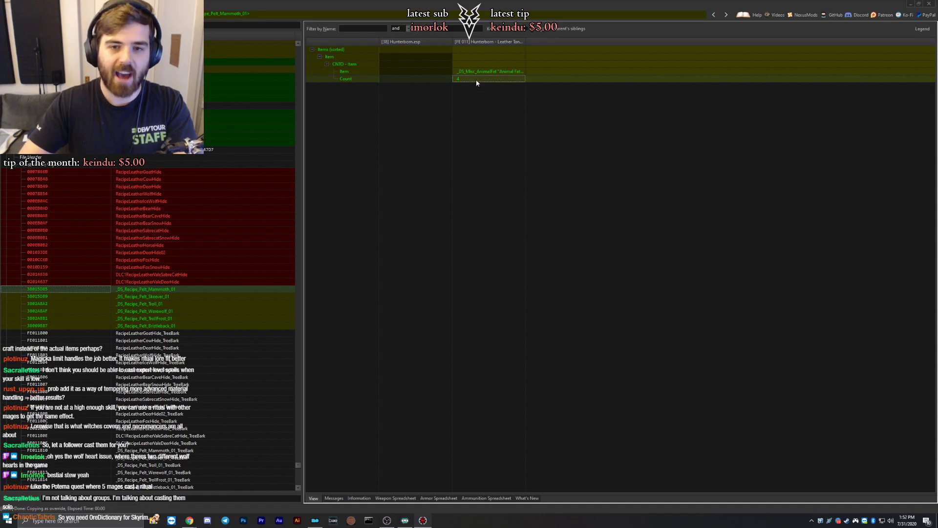
click(478, 72)
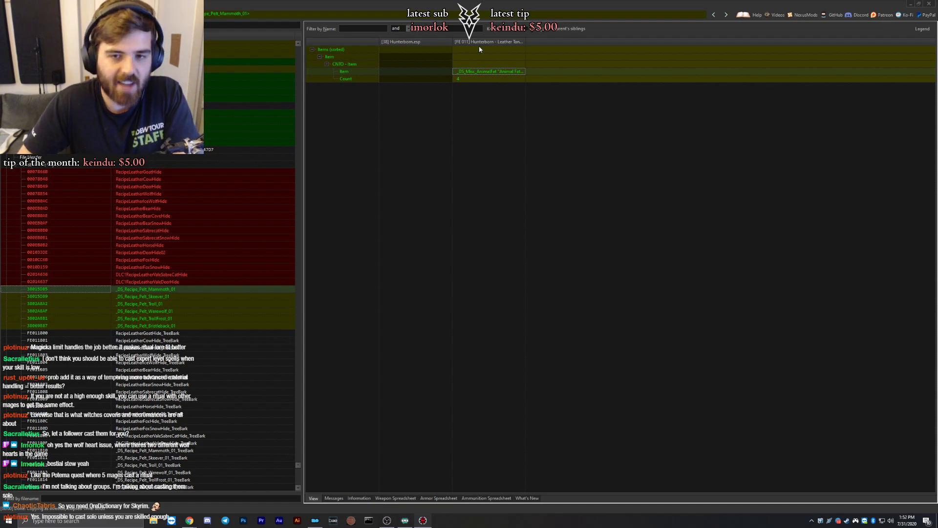
Compare the animal fat counts of the skeever, troll and mammoth pelt recipes.
click(143, 298)
click(135, 304)
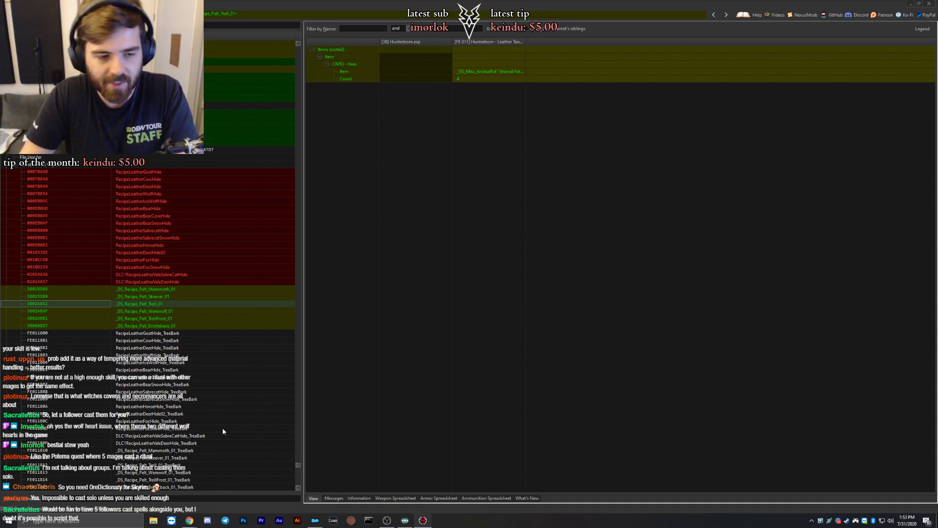
click(125, 291)
click(130, 297)
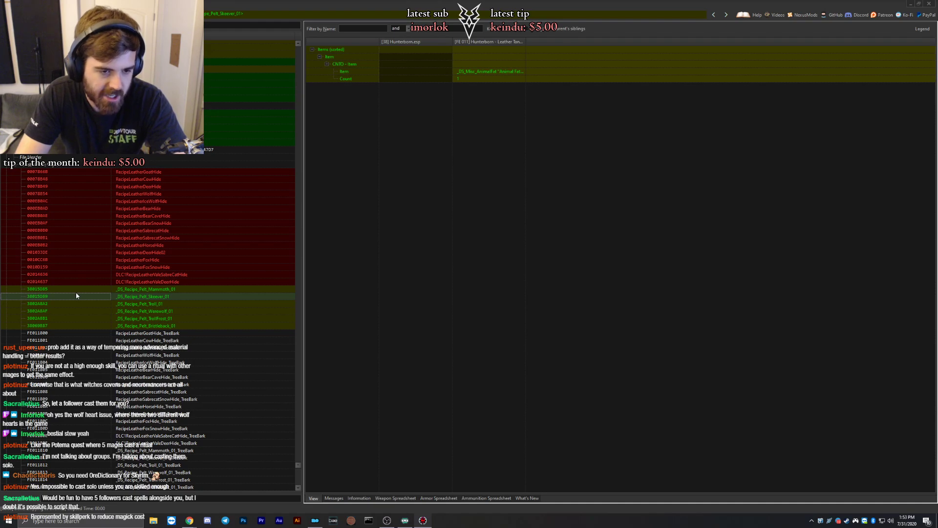
key(Up)
click(133, 297)
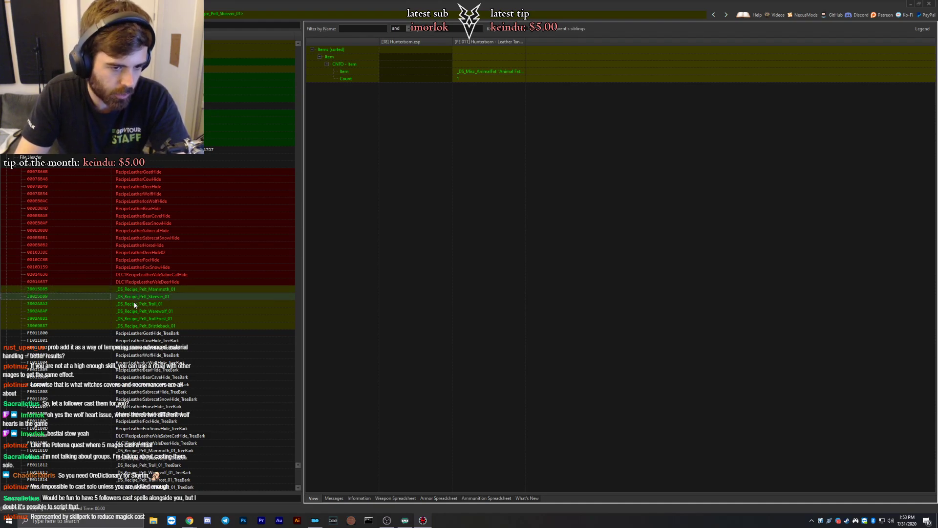
click(136, 304)
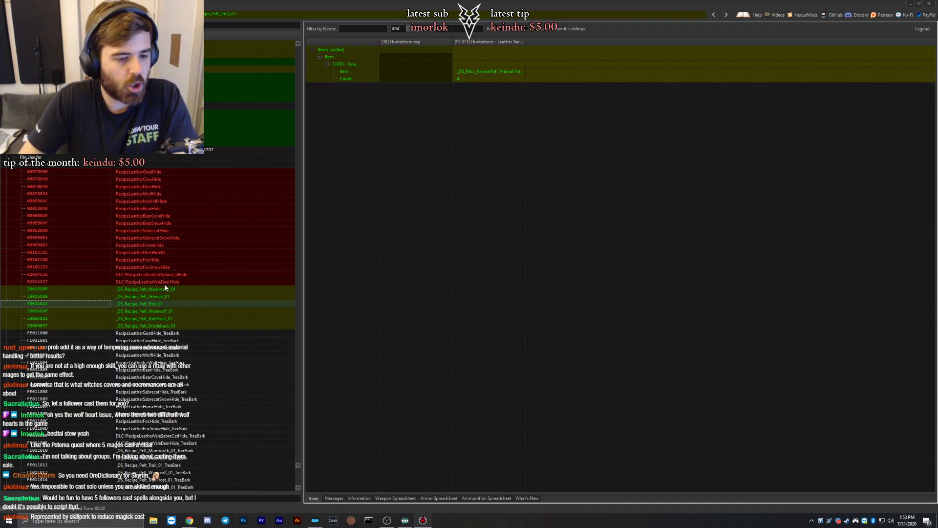
click(150, 290)
click(141, 298)
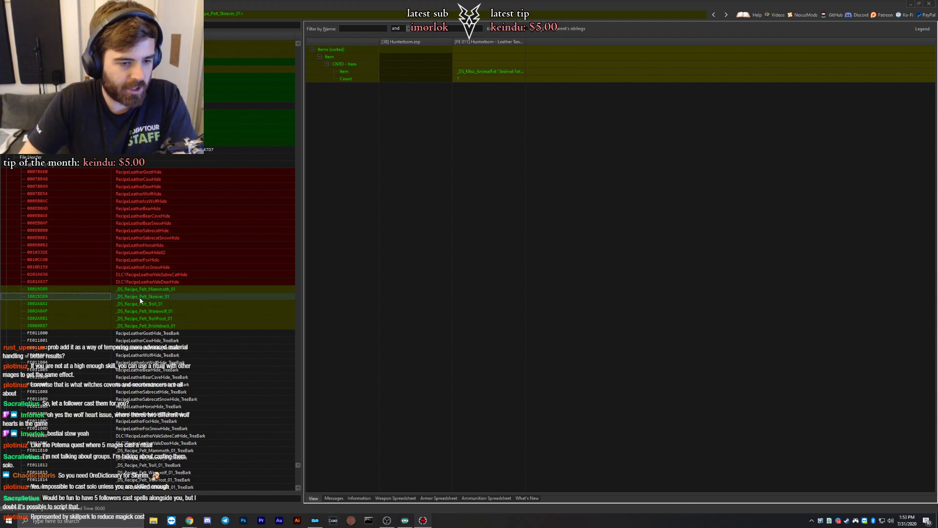
click(150, 275)
key(Down)
key(Down)
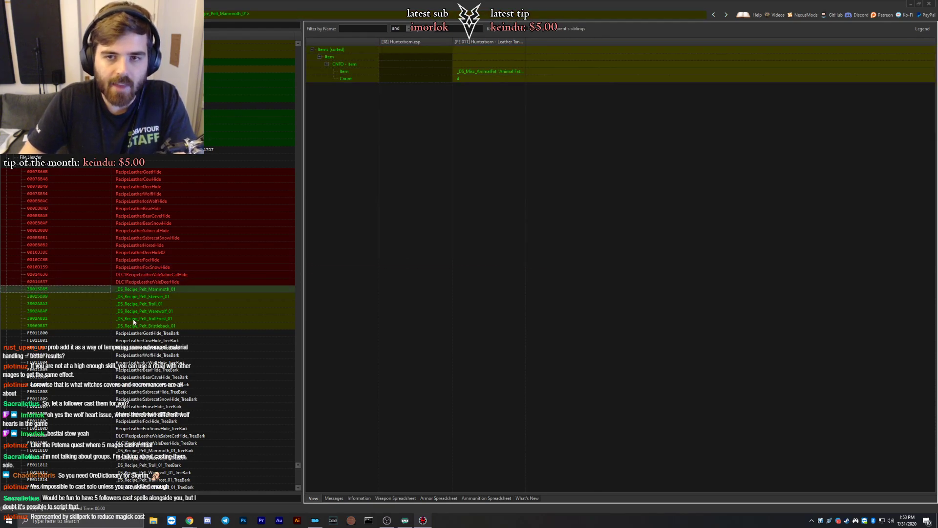
Expand Hunterborn - Soups and Stews.esp and its Ingestible group.
scroll(134, 322, down, 10)
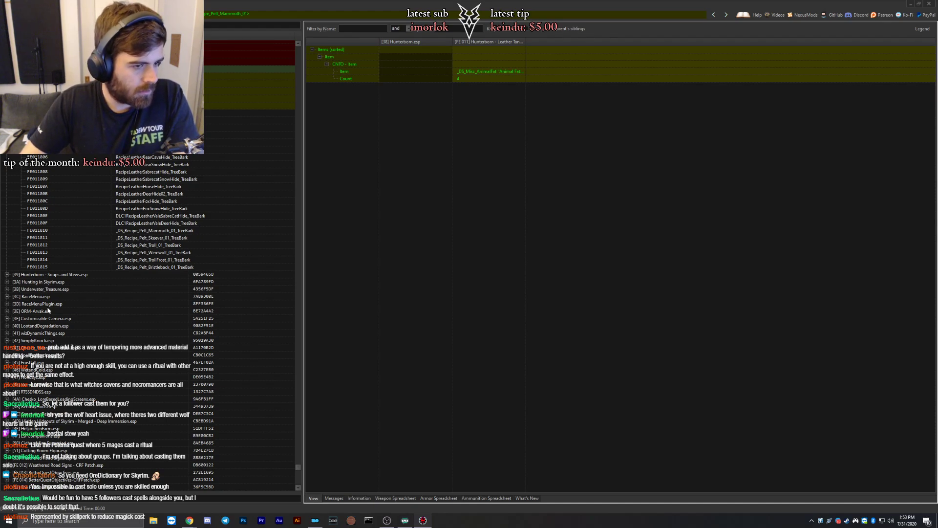
click(28, 274)
click(7, 274)
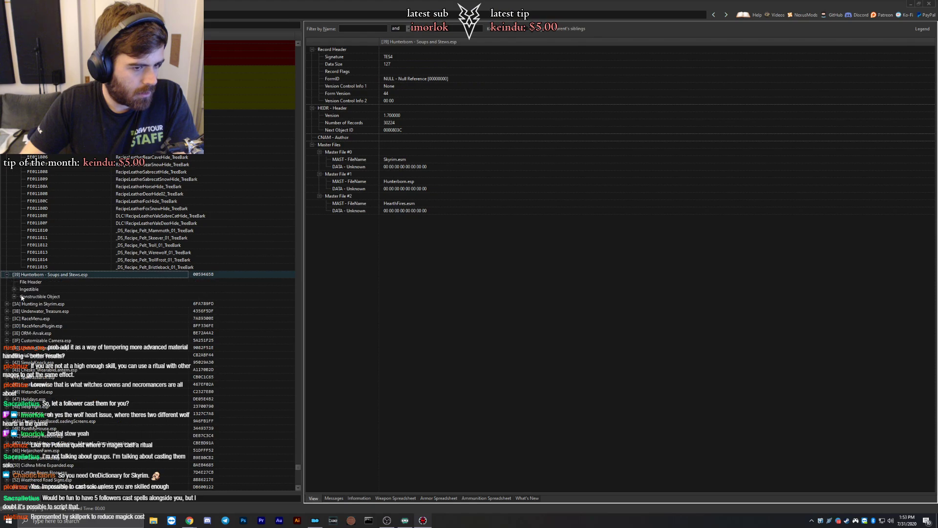
click(14, 289)
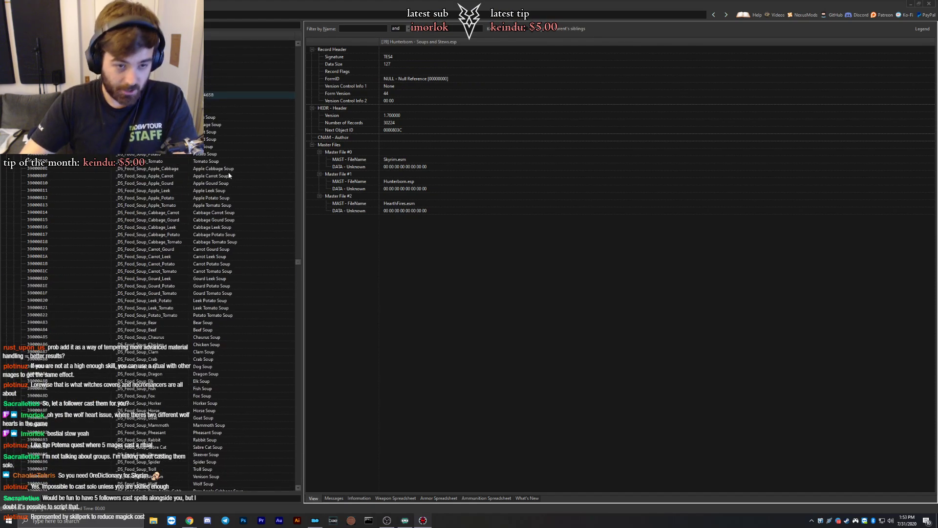
Inspect the vegetable soup records from Apple Carrot Soup back up to Apple Soup.
click(227, 176)
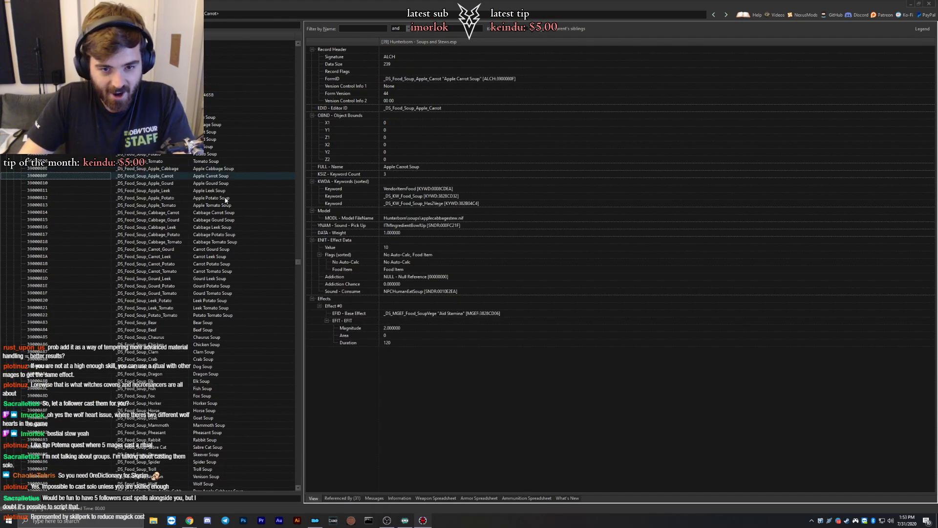
key(Up)
key(Up)
key(Up)
key(Up)
key(Up)
key(Up)
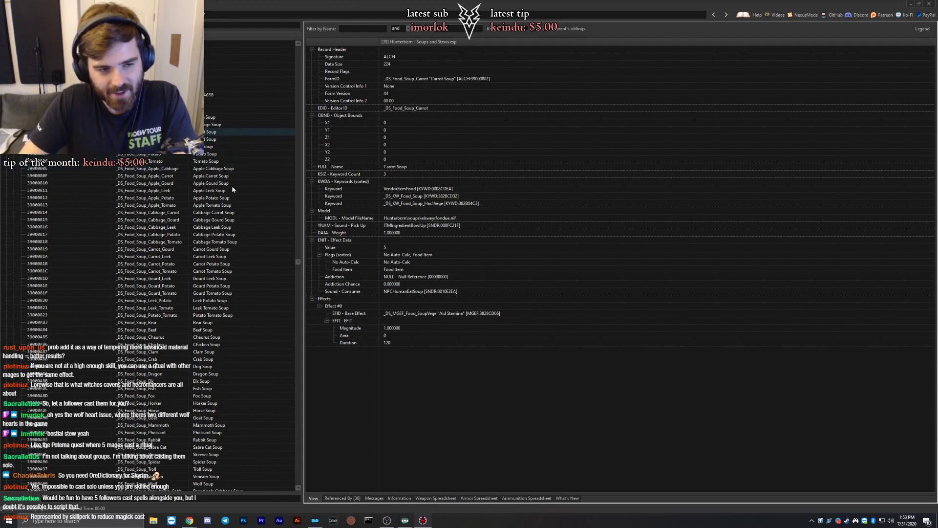
key(Up)
key(Up)
Browse the list of meat soups and inspect the Goat Apple Leek Soup record.
scroll(167, 159, down, 5)
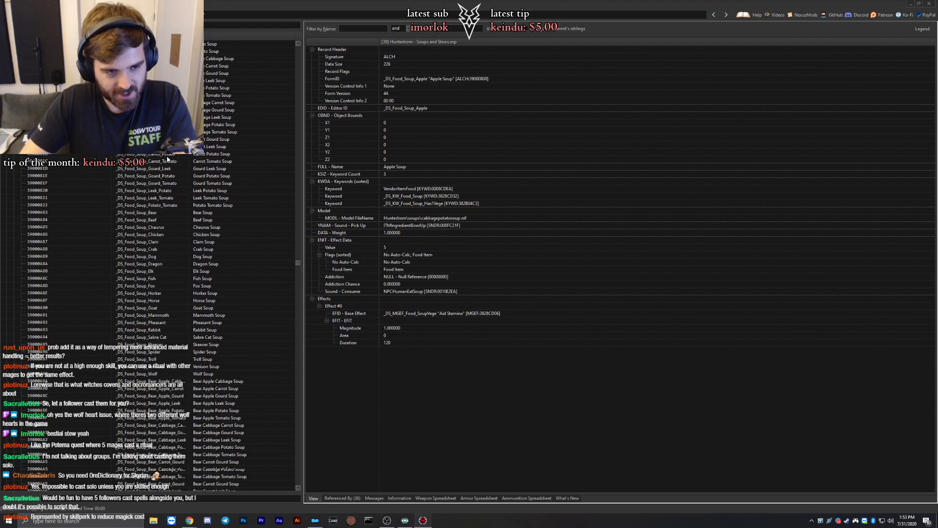
scroll(167, 158, down, 20)
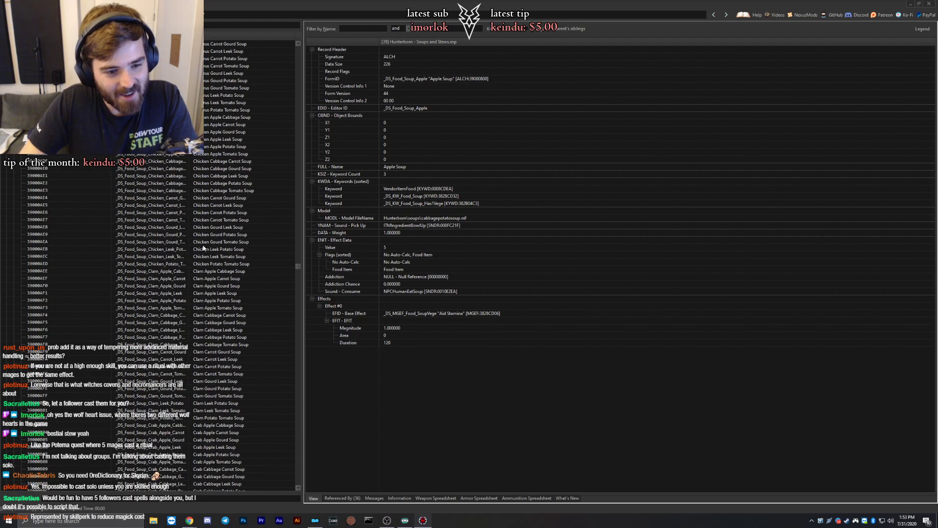
scroll(205, 254, down, 20)
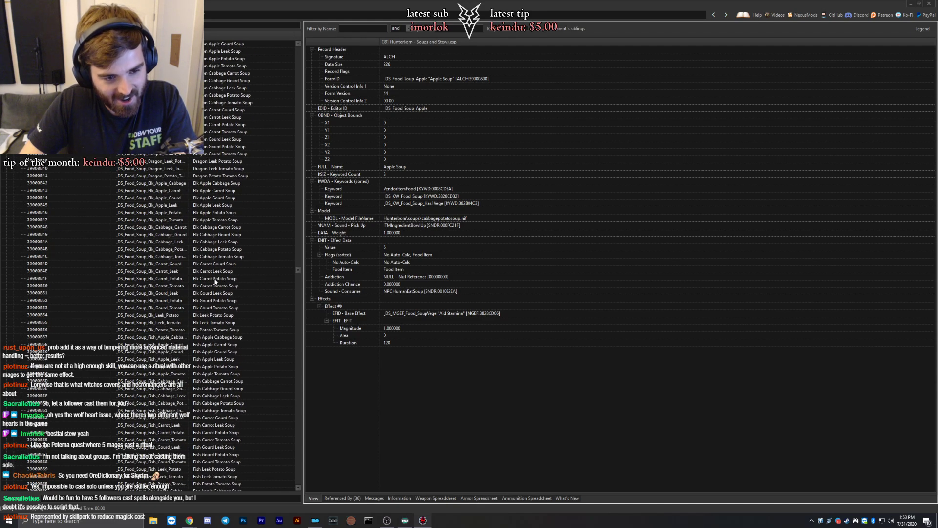
scroll(214, 281, down, 12)
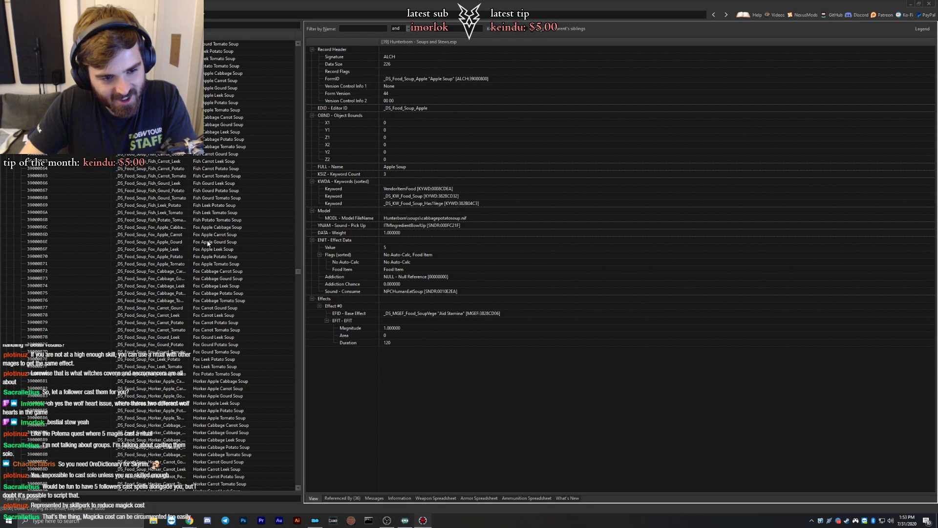
scroll(207, 243, down, 20)
click(212, 161)
scroll(215, 232, down, 4)
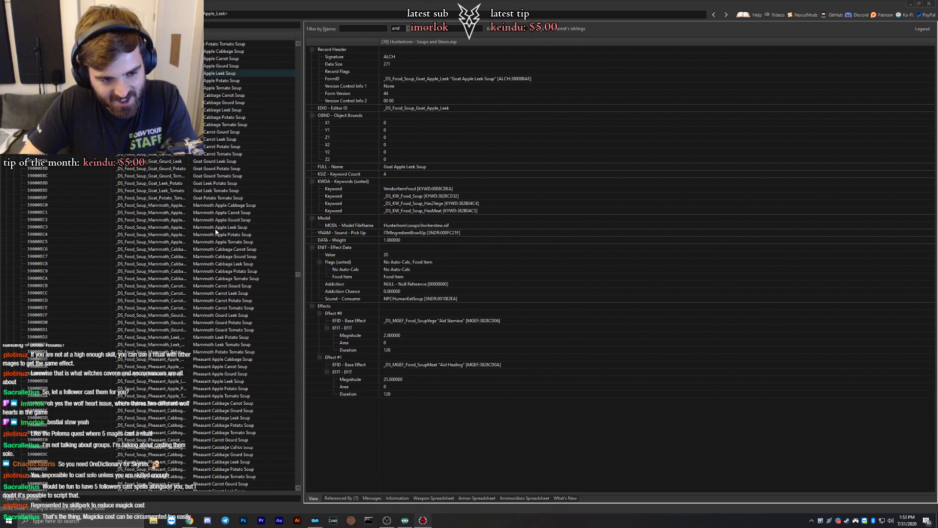
scroll(215, 232, down, 2)
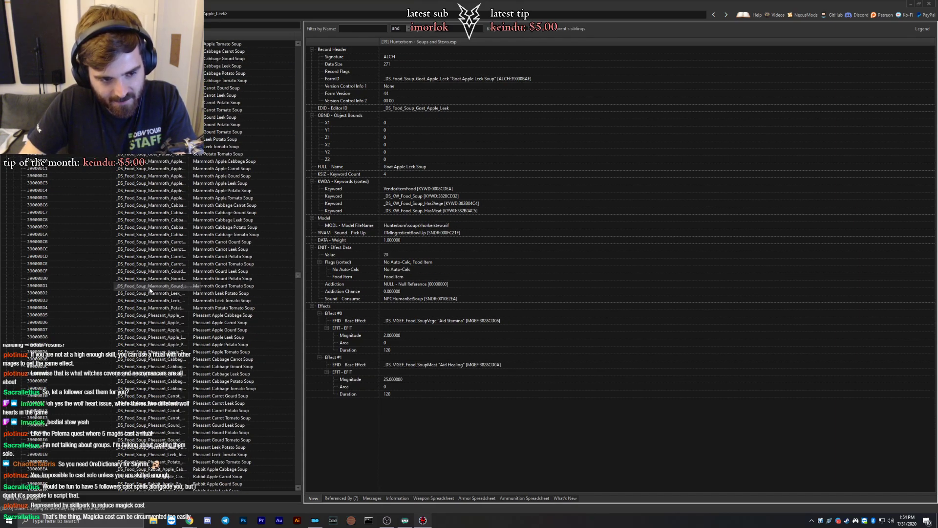
Inspect the Mammoth Carrot Leek Soup record and browse the remaining soups as far as the mushroom varieties.
click(230, 249)
scroll(235, 251, down, 20)
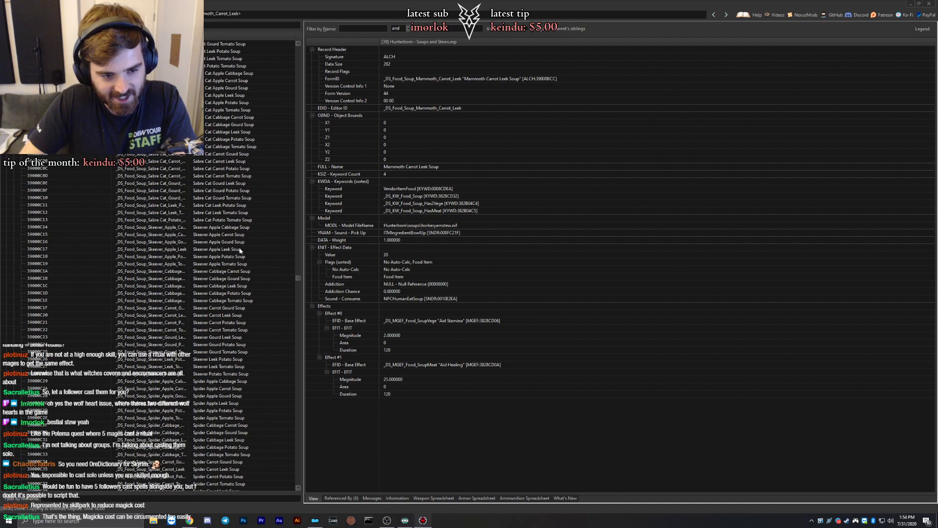
scroll(234, 250, down, 20)
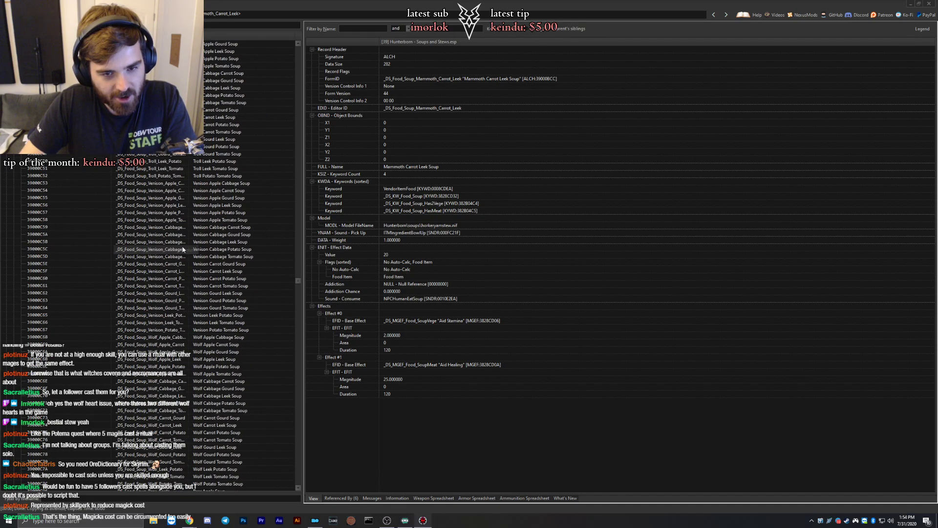
scroll(184, 249, down, 20)
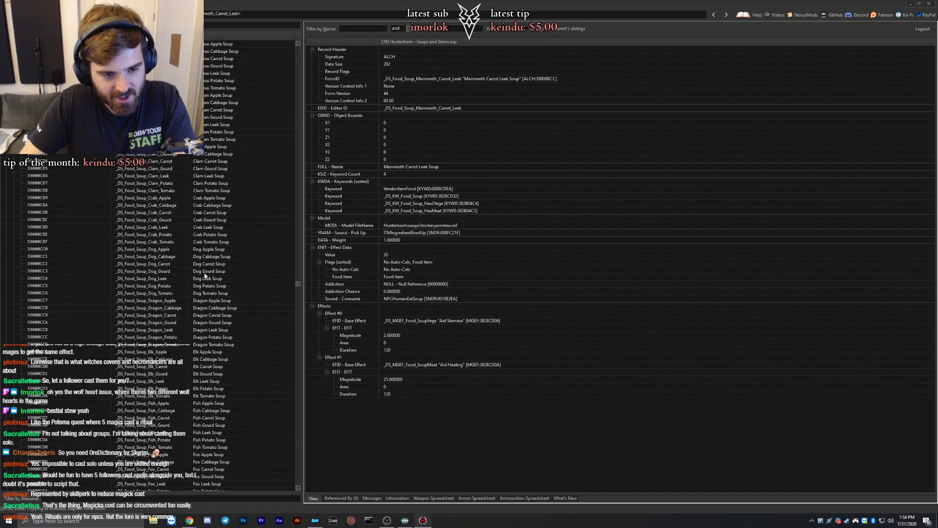
scroll(205, 276, down, 20)
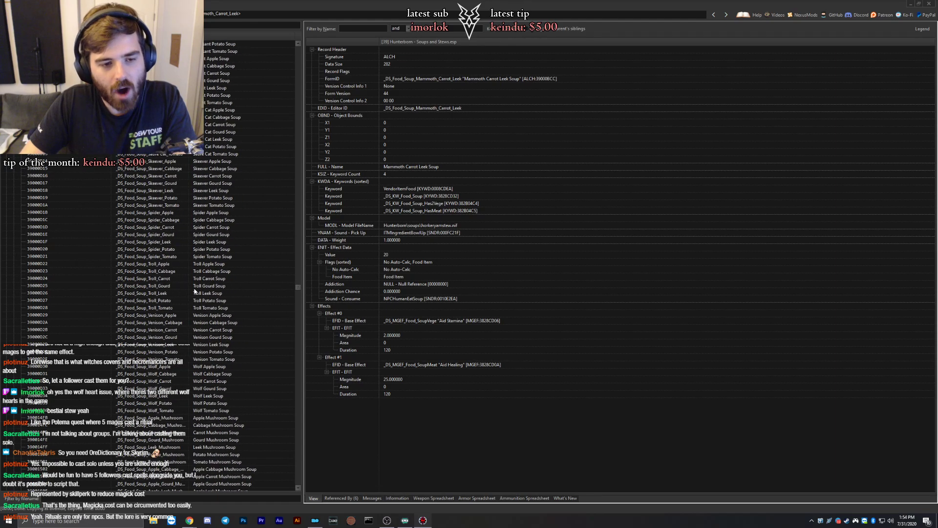
scroll(205, 298, down, 5)
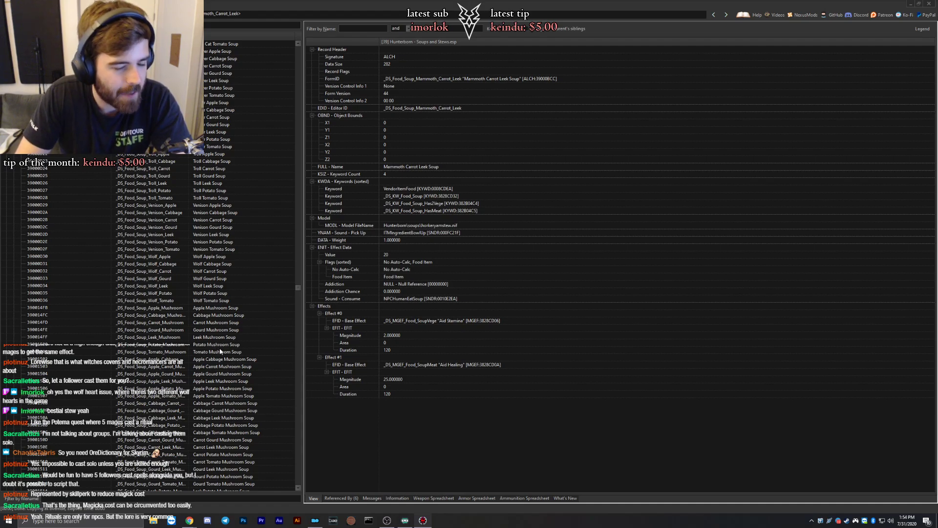
scroll(220, 350, up, 9)
scroll(211, 355, down, 15)
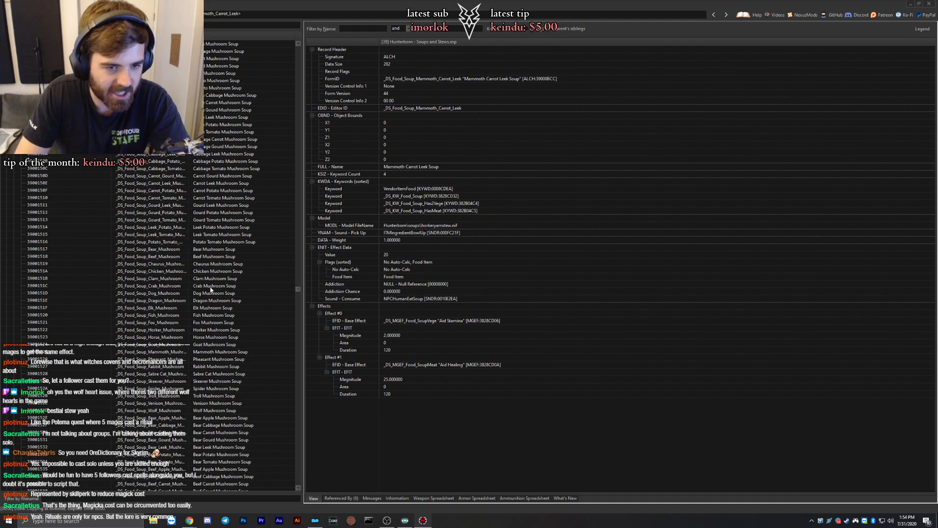
Inspect the keywords and effects of Cabbage Gourd Mushroom Soup and Leek Potato Mushroom Soup.
scroll(211, 290, up, 4)
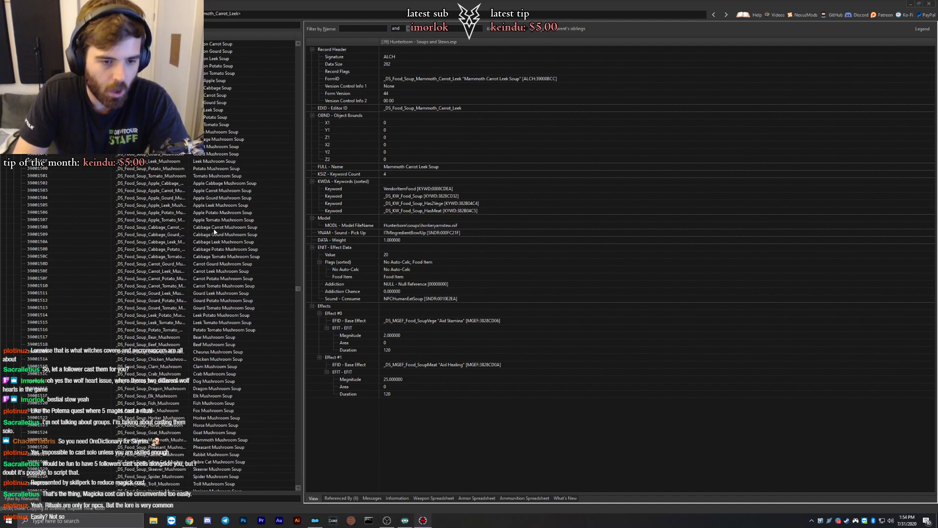
scroll(214, 231, down, 2)
click(209, 195)
scroll(205, 207, down, 2)
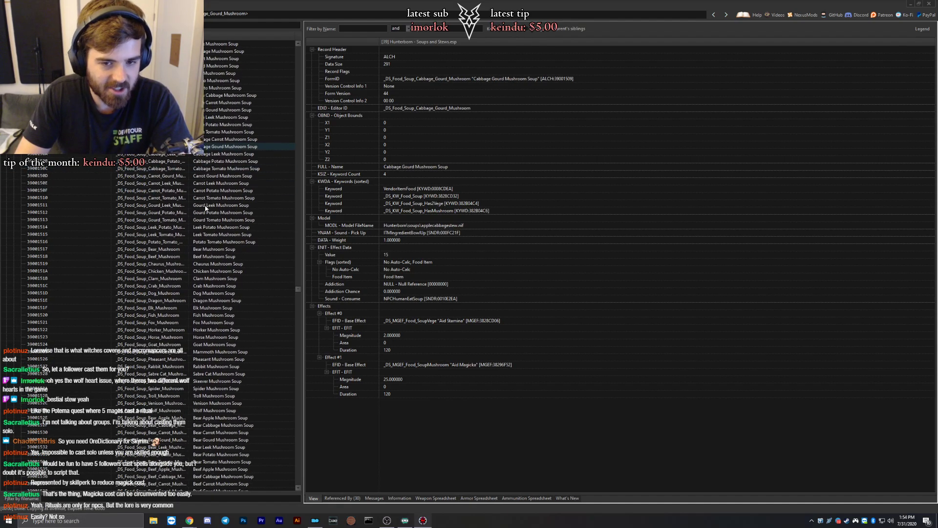
click(210, 227)
scroll(208, 231, down, 6)
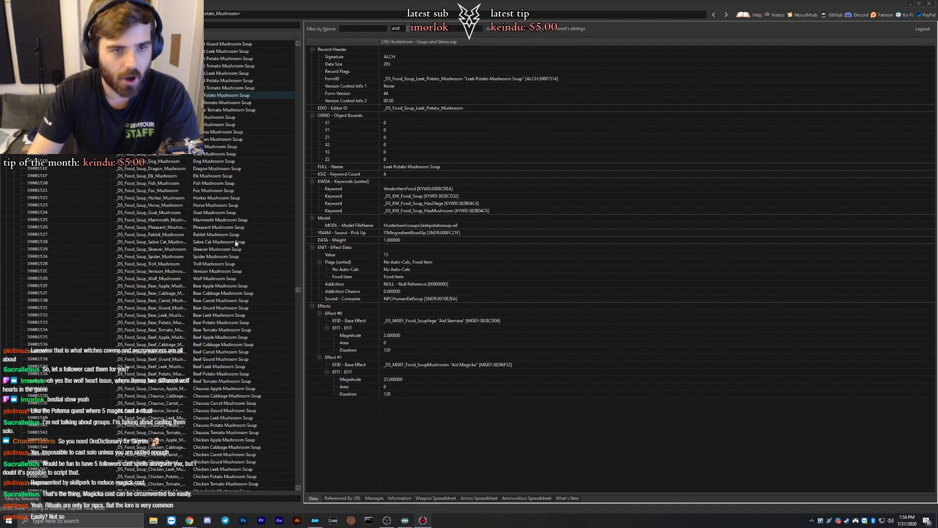
Browse the mushroom soup records from the single-meat varieties through the meat-and-vegetable combinations, as far as the seasoned soups.
scroll(235, 209, down, 17)
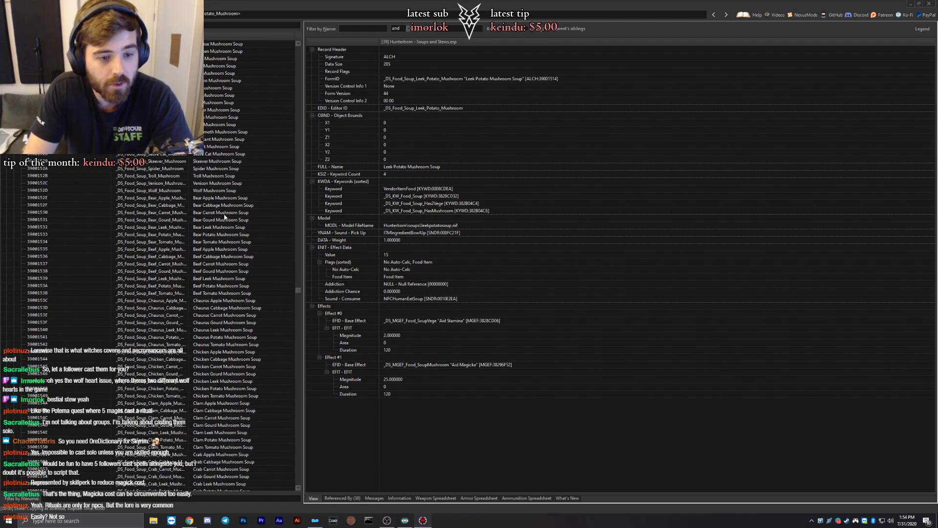
scroll(210, 239, down, 14)
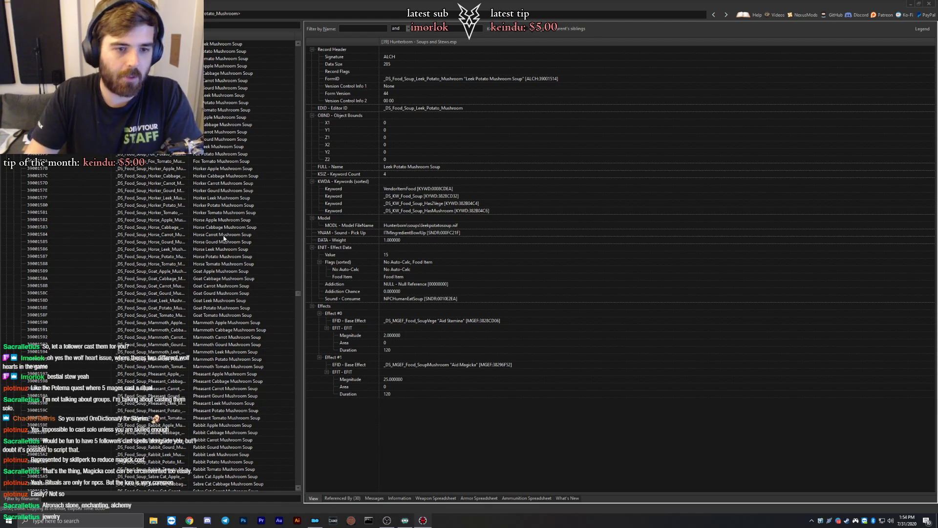
scroll(200, 242, down, 2)
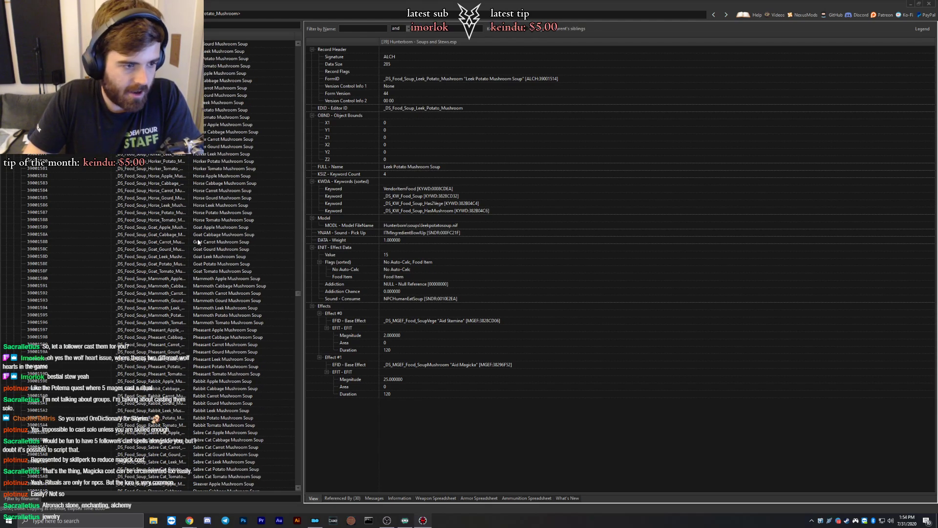
scroll(184, 230, down, 19)
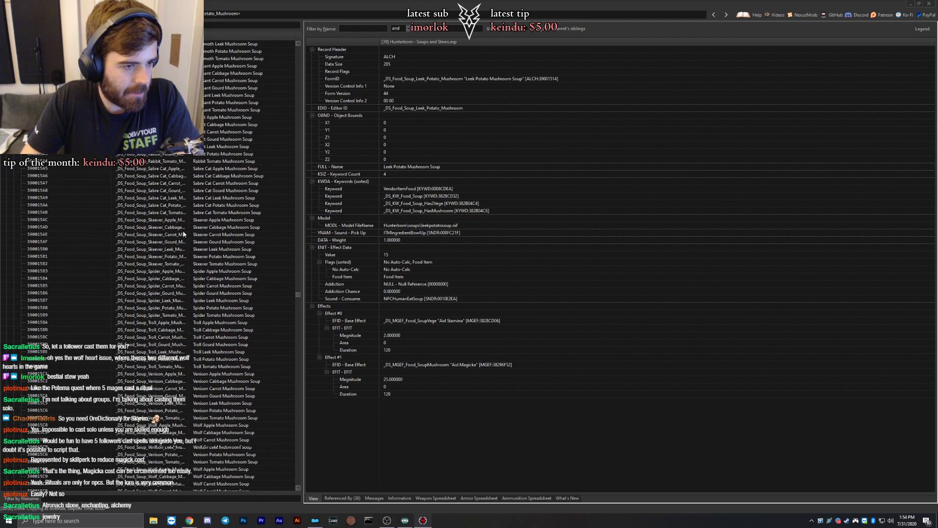
scroll(184, 234, down, 20)
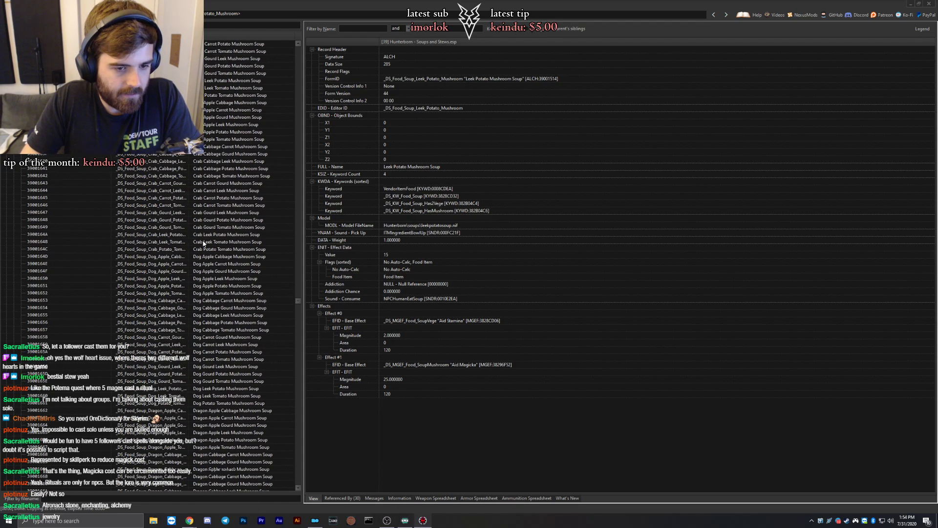
scroll(196, 243, down, 20)
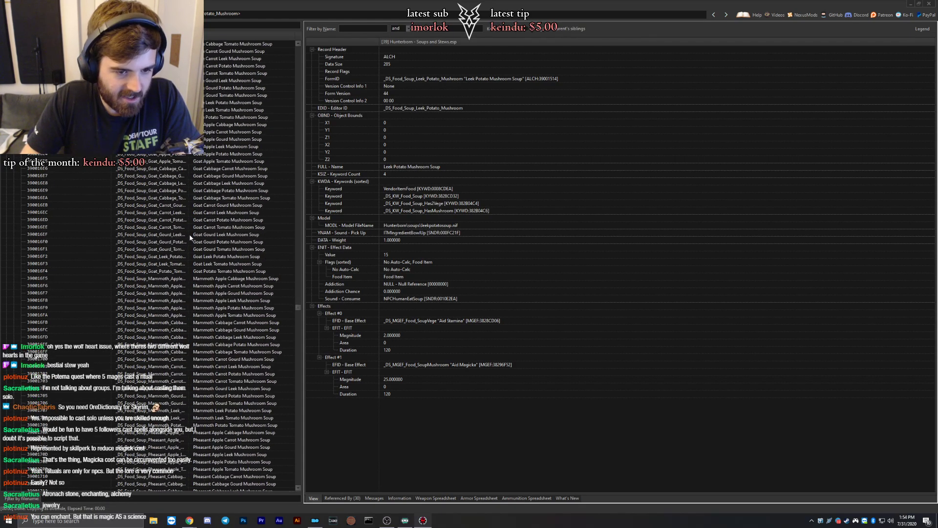
scroll(186, 235, down, 20)
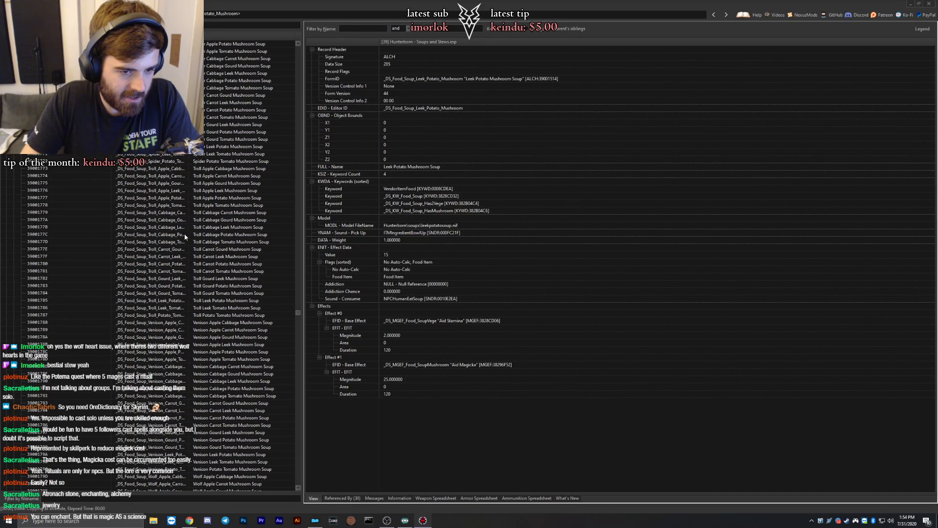
Browse the seasoned soup records, including the seasoned mushroom varieties, as far as the stews.
scroll(184, 233, down, 20)
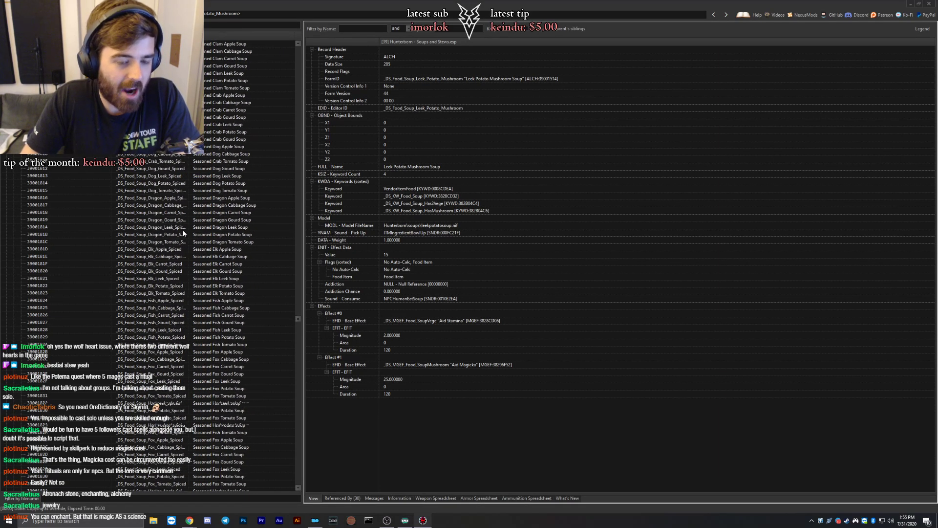
scroll(171, 228, down, 20)
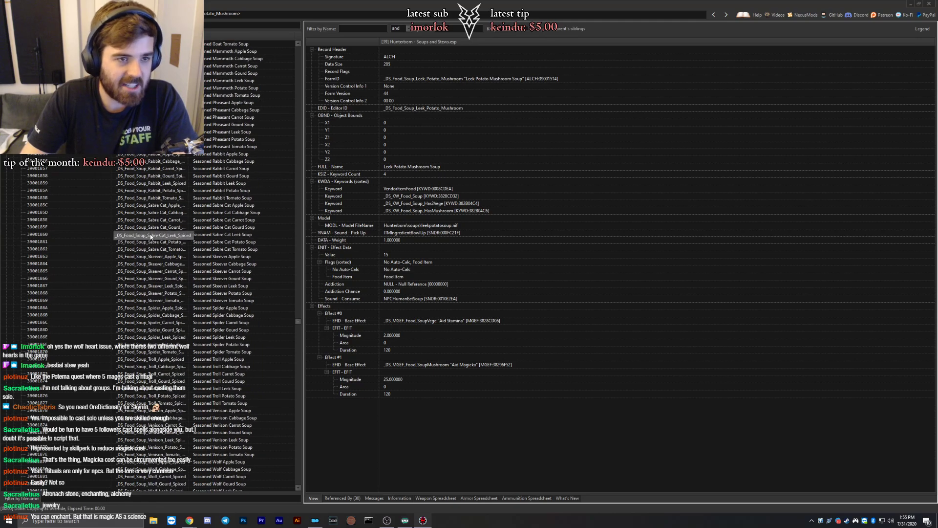
scroll(159, 216, down, 20)
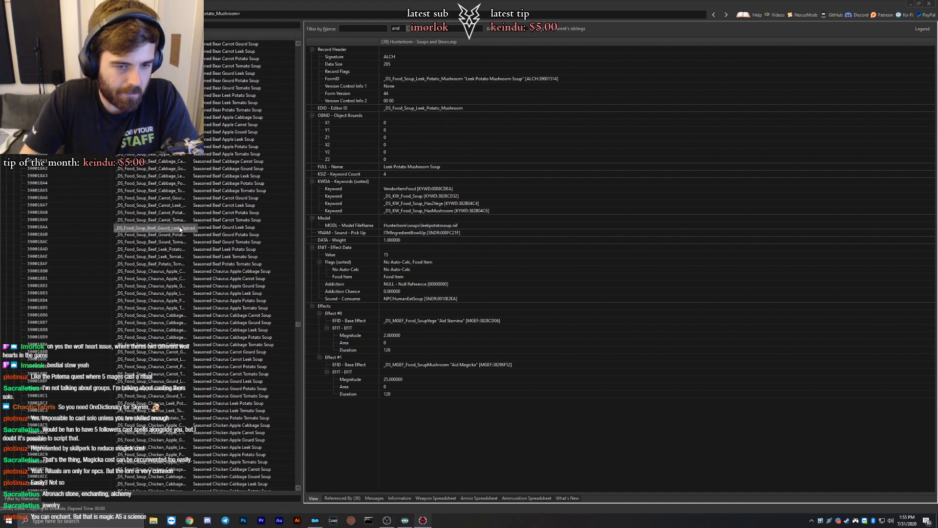
scroll(171, 223, down, 20)
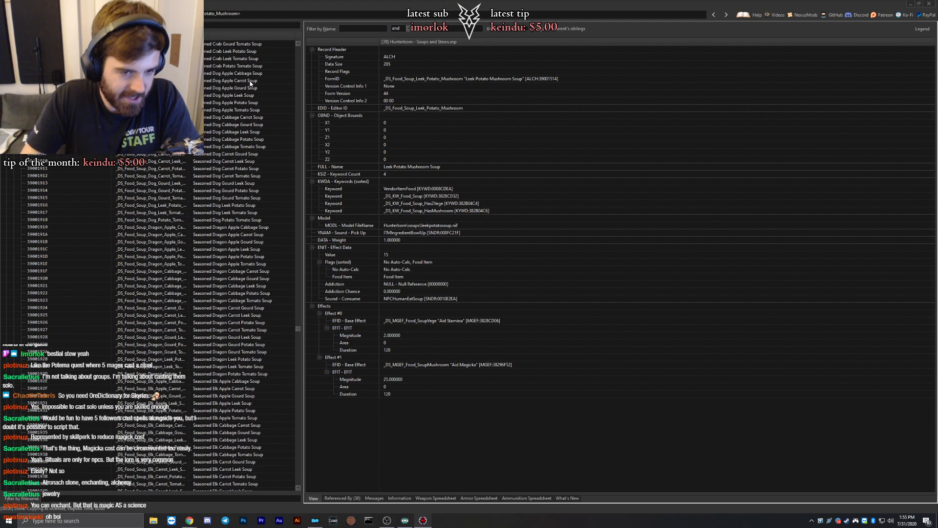
scroll(191, 266, down, 20)
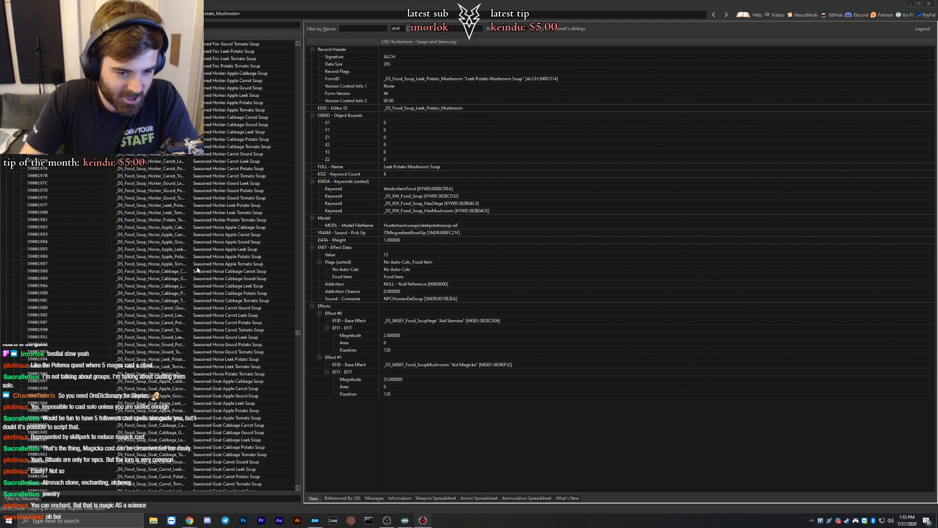
scroll(190, 259, down, 20)
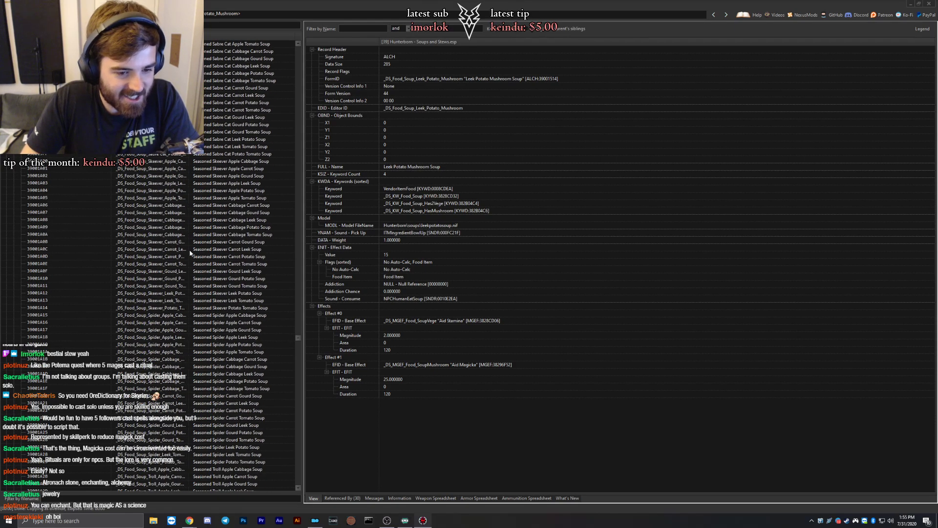
scroll(193, 250, down, 20)
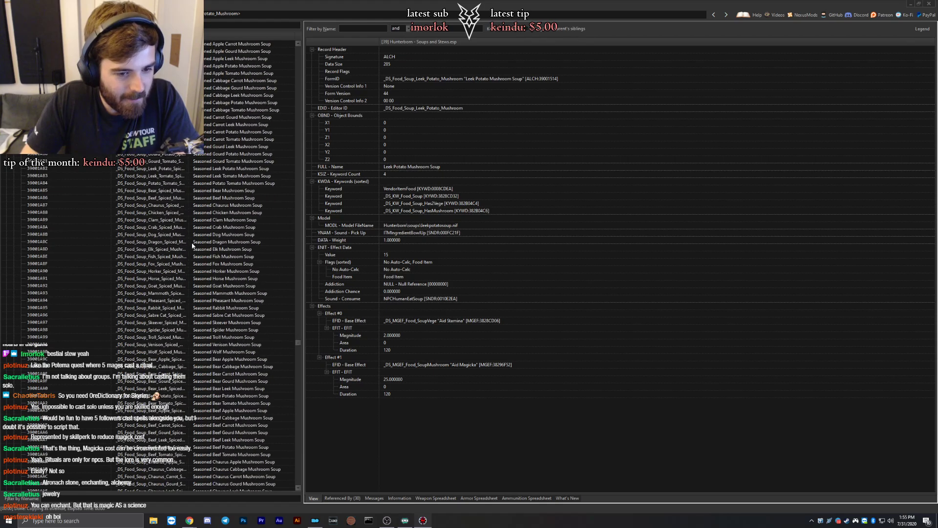
scroll(198, 252, down, 20)
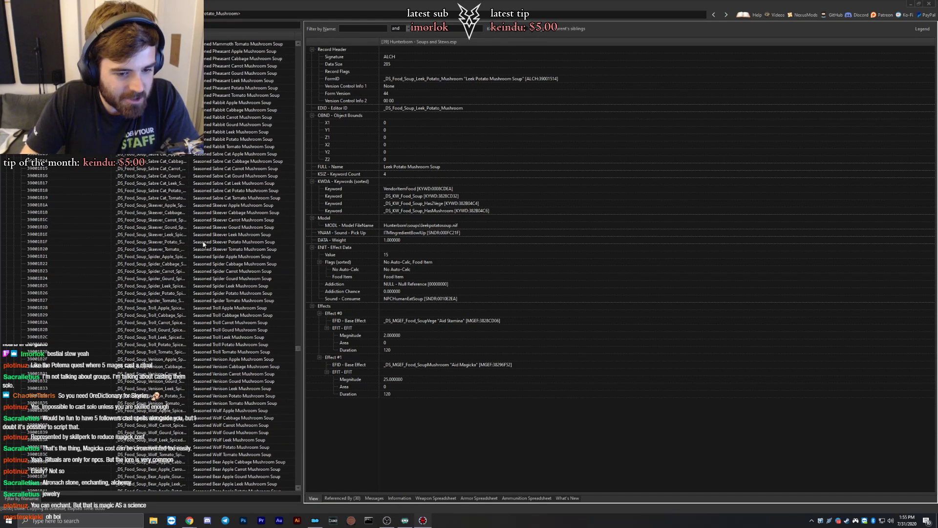
scroll(200, 248, down, 20)
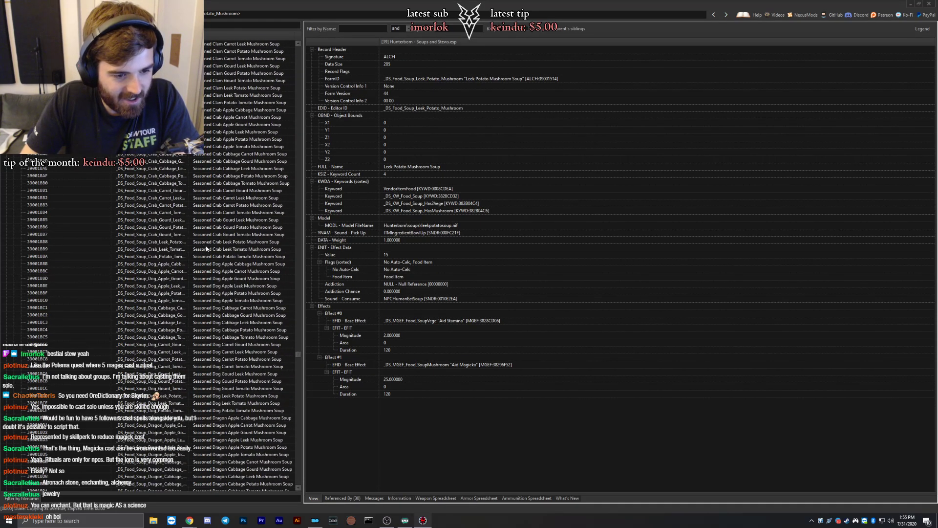
scroll(185, 275, down, 20)
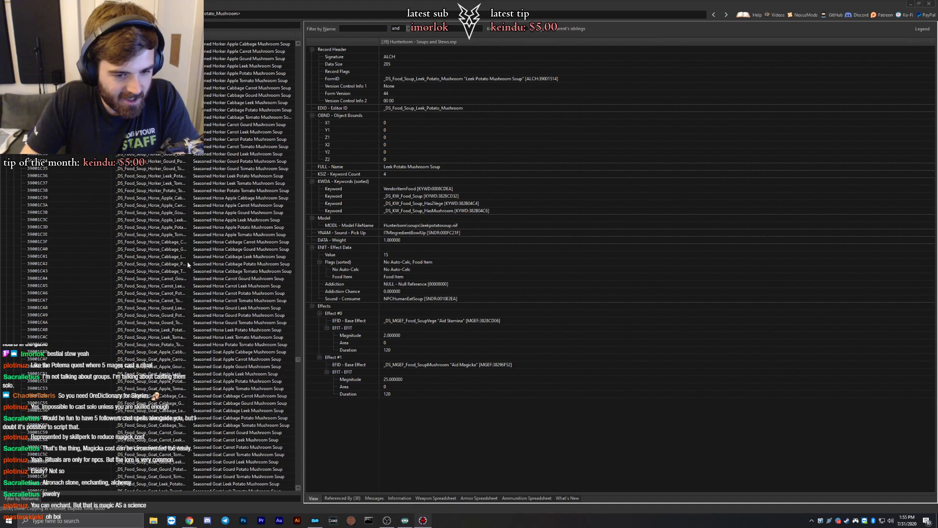
scroll(185, 265, down, 20)
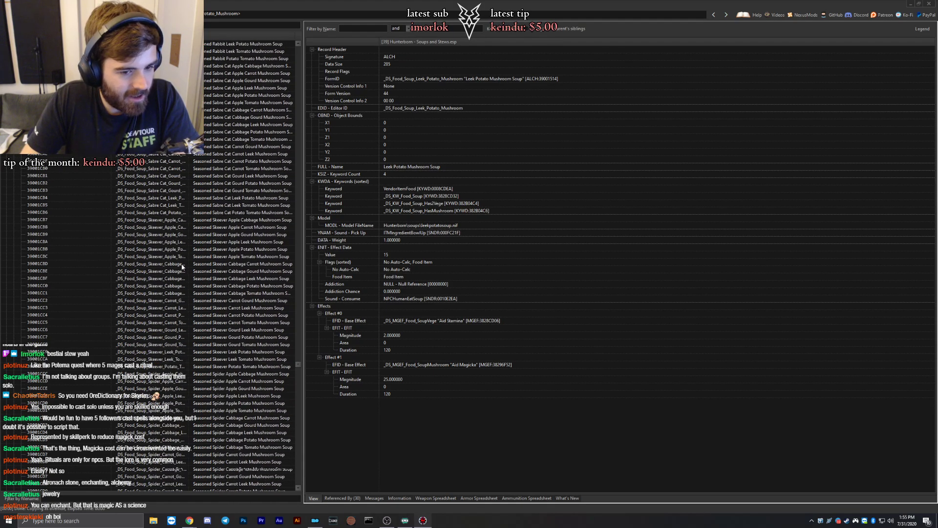
scroll(180, 264, down, 18)
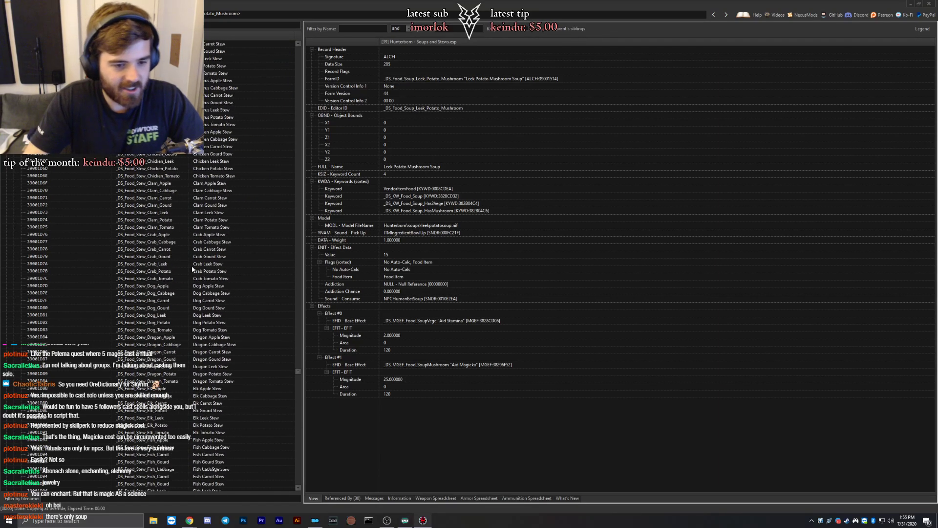
Browse the stew records, including the mushroom and seasoned varieties, to the end of the Soups and Stews plugin.
scroll(191, 266, down, 20)
scroll(191, 267, down, 20)
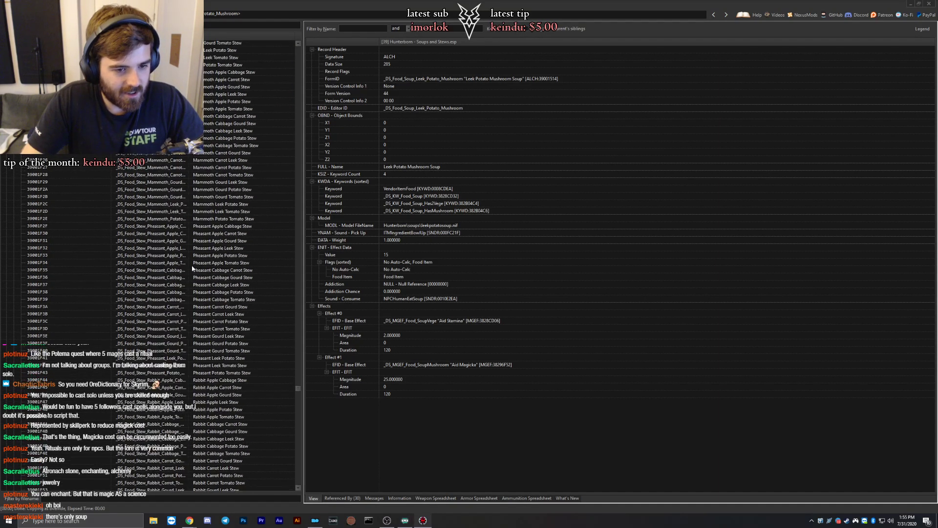
scroll(191, 265, down, 20)
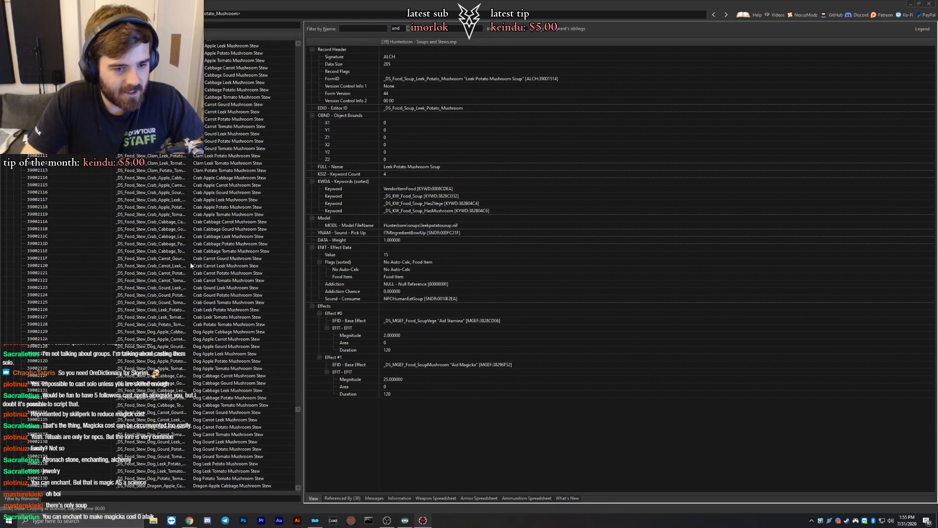
scroll(190, 265, down, 20)
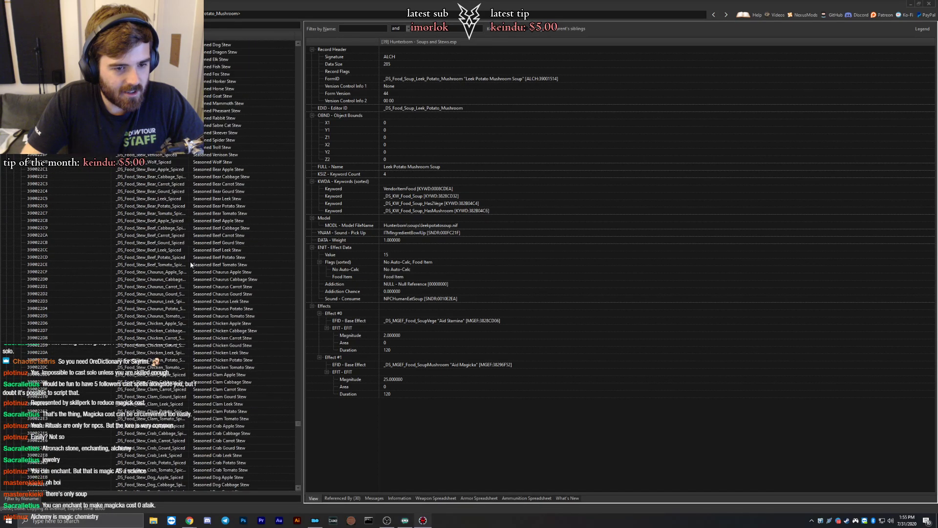
scroll(189, 263, down, 20)
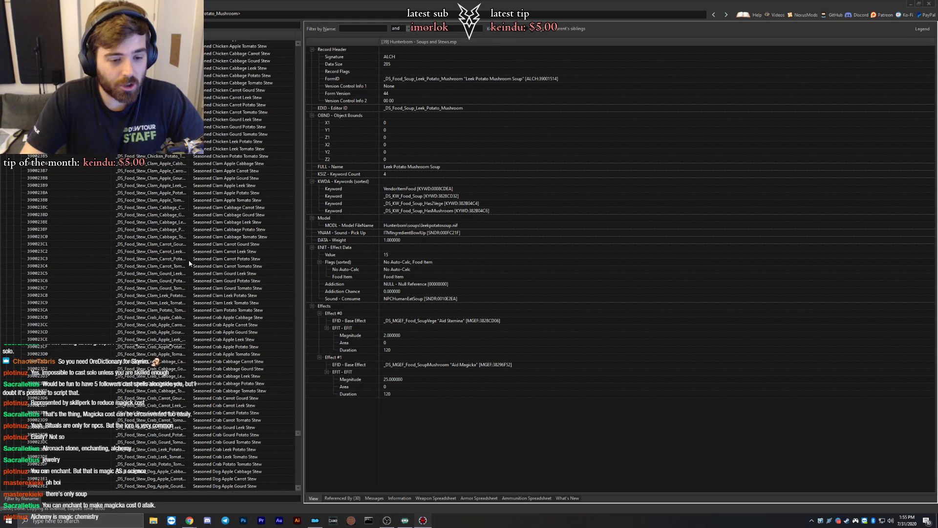
scroll(188, 261, down, 20)
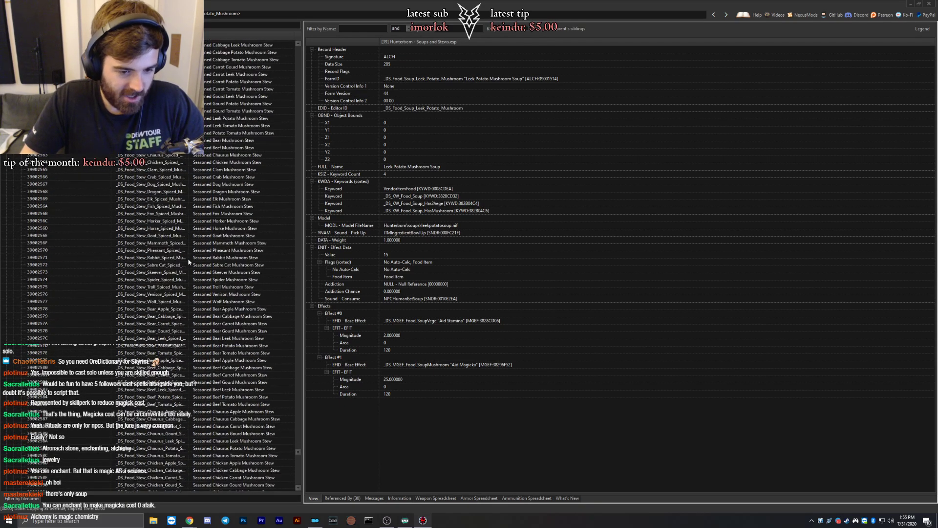
scroll(186, 263, up, 15)
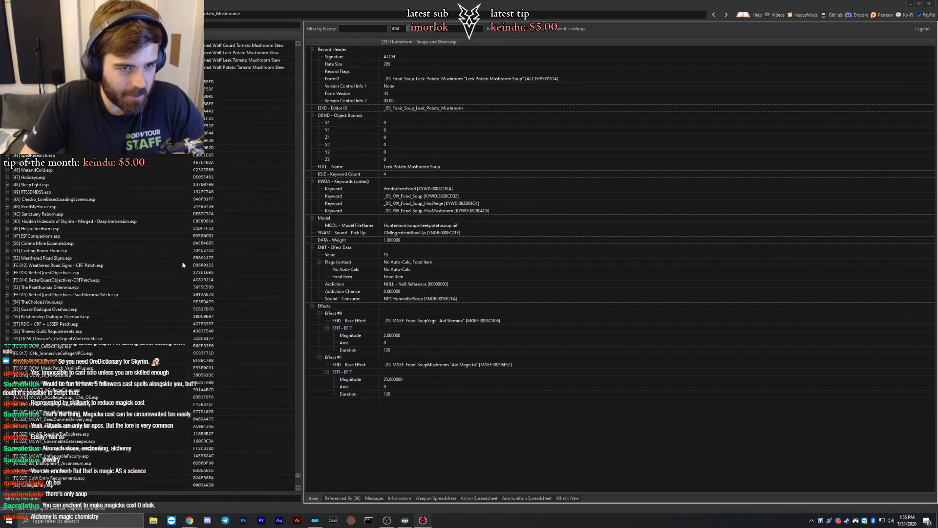
Select every ingestible from Seasoned Wolf Potato Tomato Mushroom Stew up to Apple Soup and check how many are selected.
click(215, 67)
scroll(230, 195, up, 20)
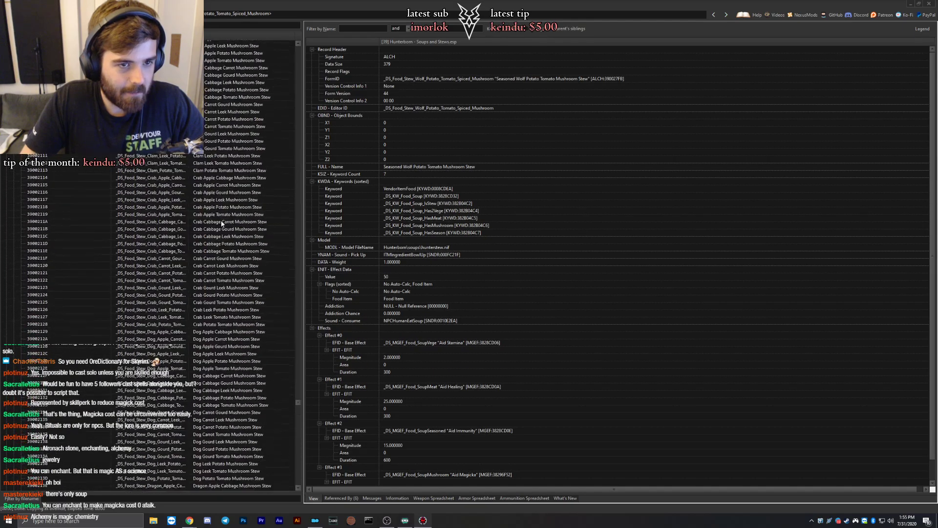
scroll(234, 225, up, 20)
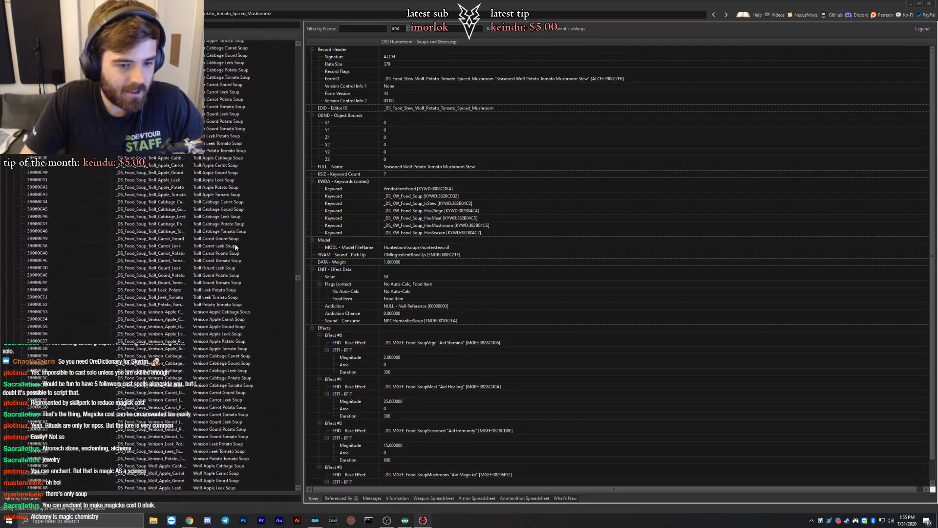
scroll(227, 237, down, 15)
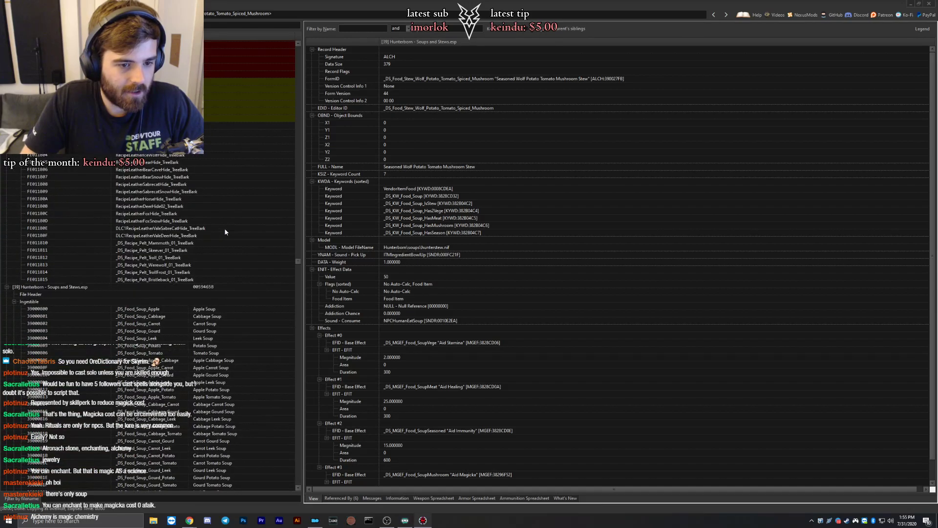
shift+click(212, 307)
right_click(205, 309)
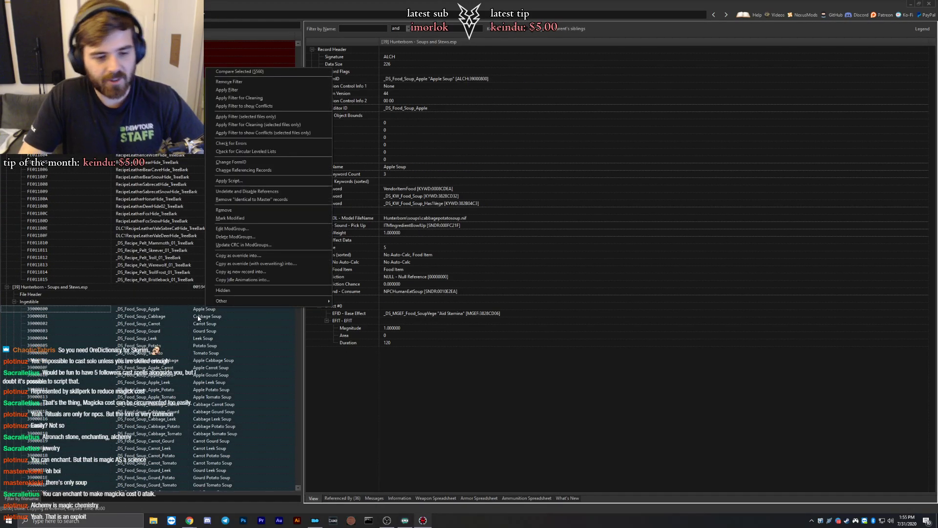
click(194, 353)
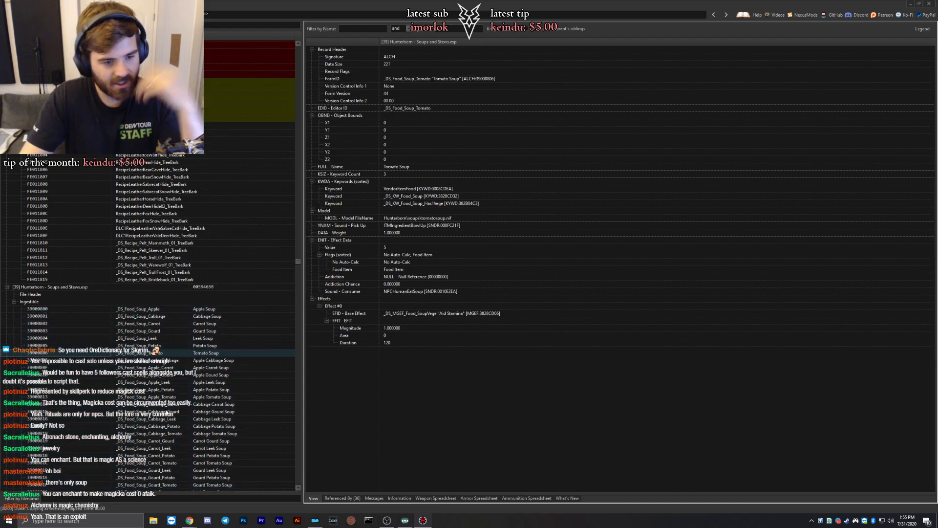
Collapse the Ingestible group and expand the crafting recipe group of Hunterborn - Soups and Stews.esp.
click(14, 302)
click(15, 310)
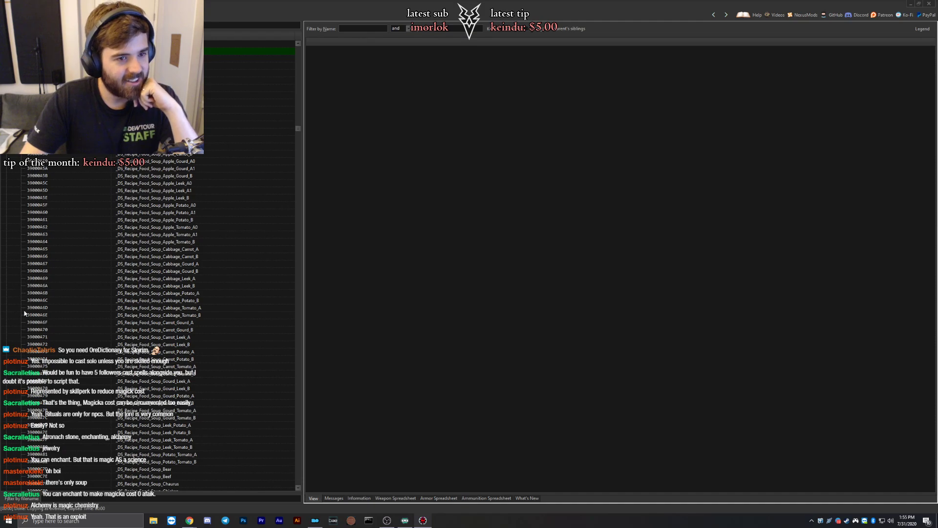
scroll(24, 312, up, 4)
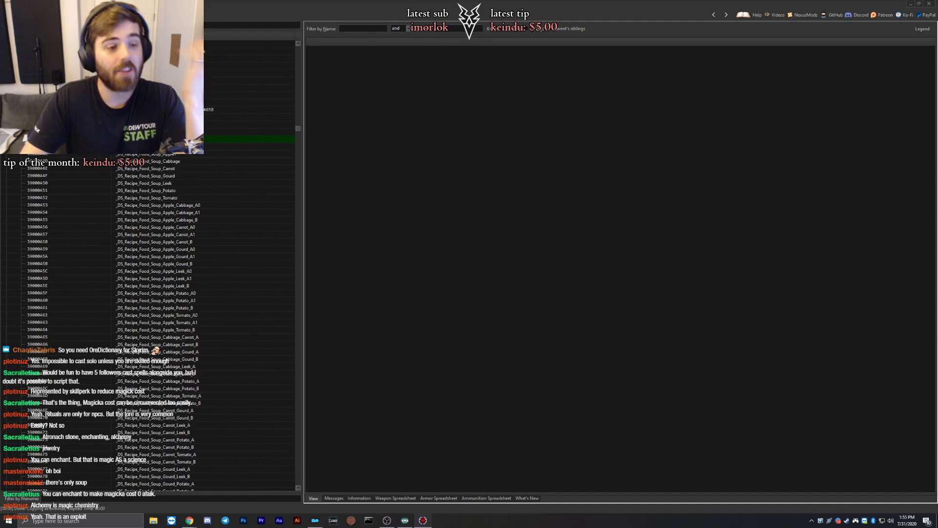
Inspect the ingredients and conditions of the _DS_Recipe_Food_Soup_Apple0 recipe and move on to the second Apple Soup recipe.
click(37, 124)
key(Down)
key(Down)
key(Down)
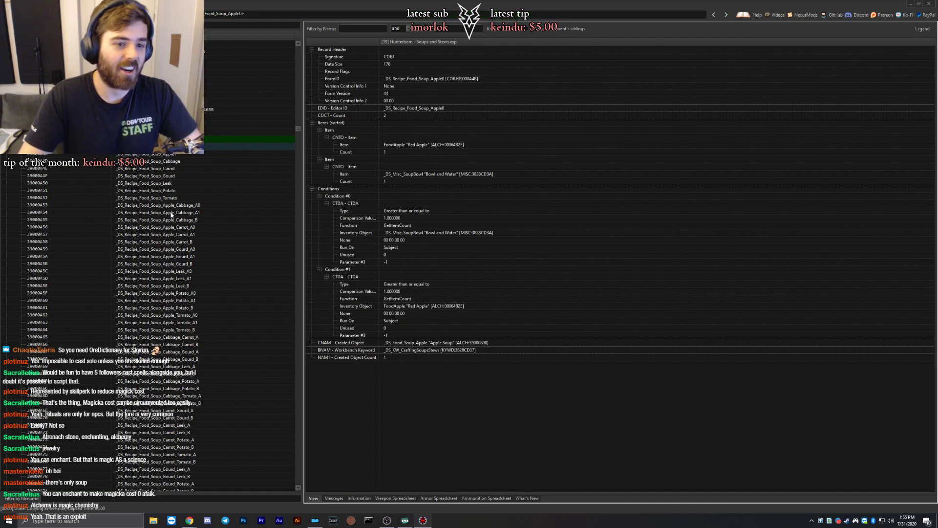
click(165, 154)
key(Up)
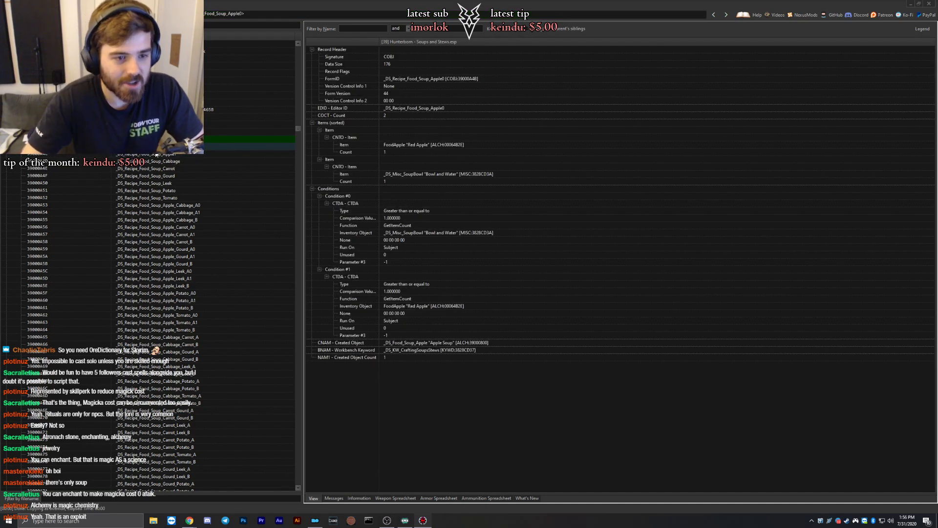
key(Down)
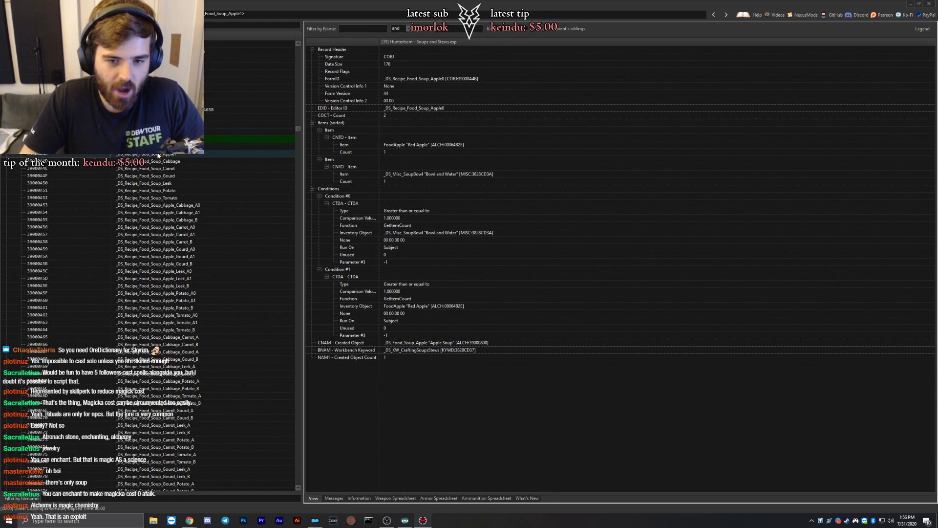
Compare the two Apple Soup recipes and the _DS_Recipe_Food_Soup_Apple_Potato_B recipe, ending back on _DS_Recipe_Food_Soup_Apple0.
key(Up)
key(Down)
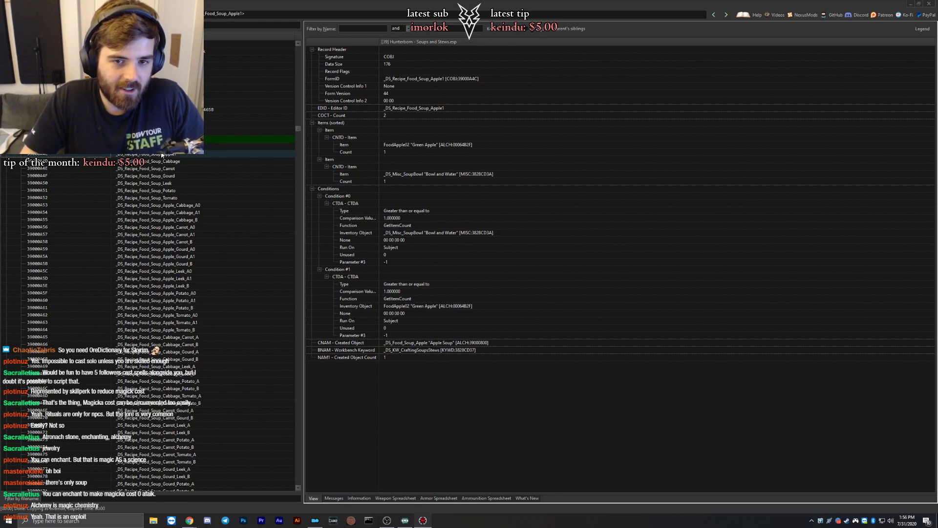
key(Up)
scroll(158, 166, down, 2)
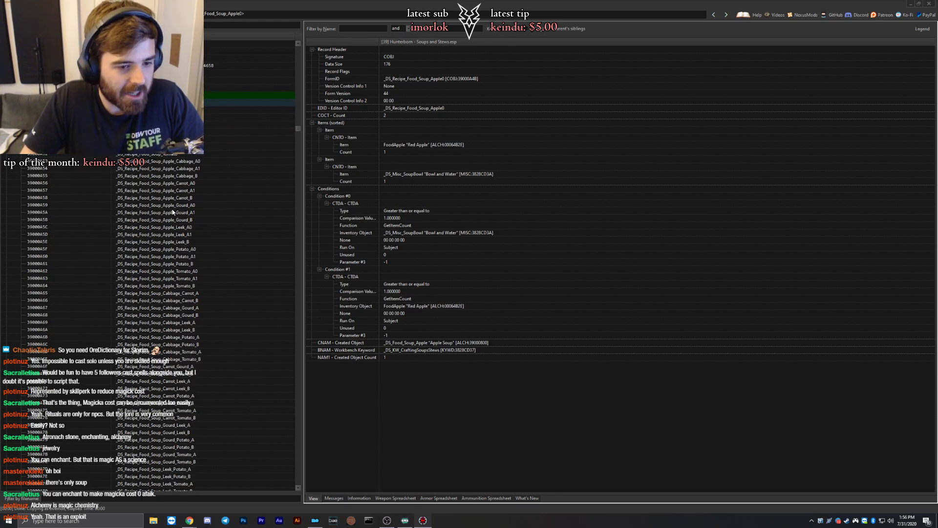
click(186, 264)
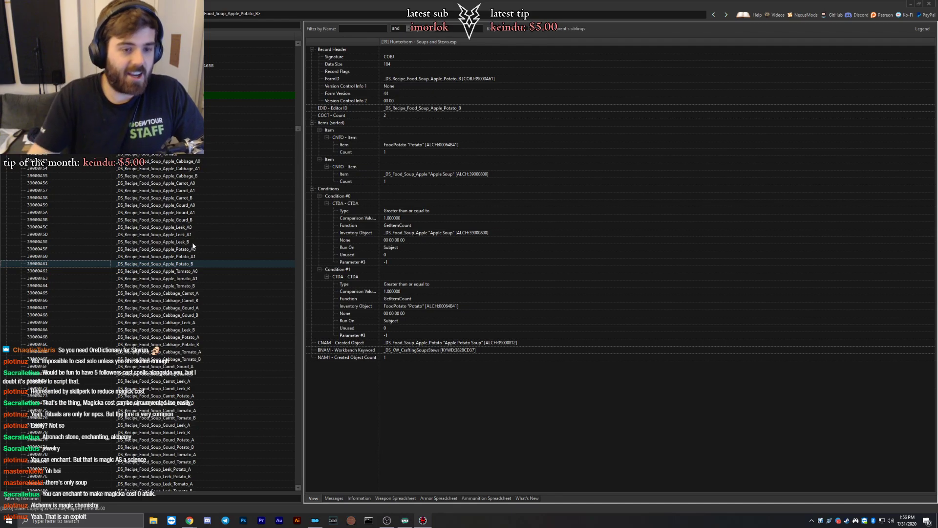
click(164, 103)
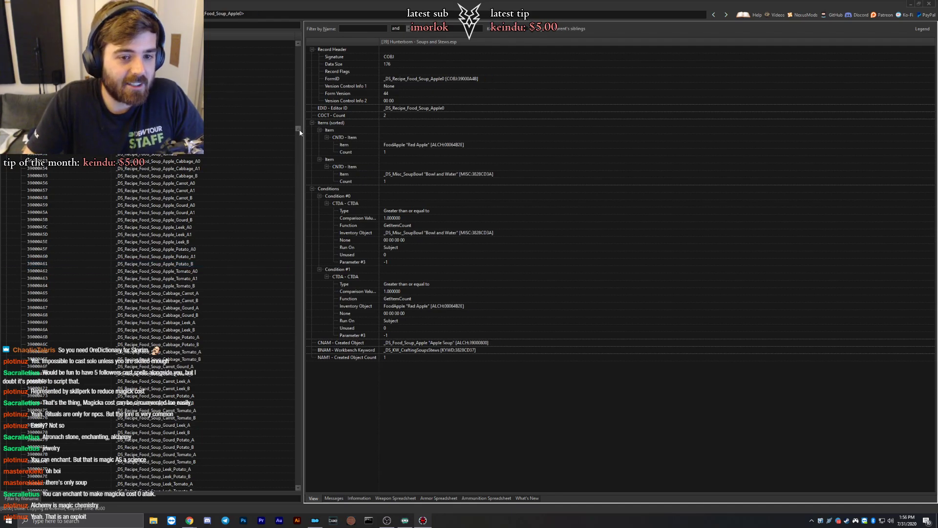
Select every recipe from _DS_Recipe_Food_Soup_Apple0 through _DS_Recipe_Food_Stew_Wolf_Potato_Tomato_Spiced_Mushroom_F and check how many are selected.
drag(300, 132, 298, 486)
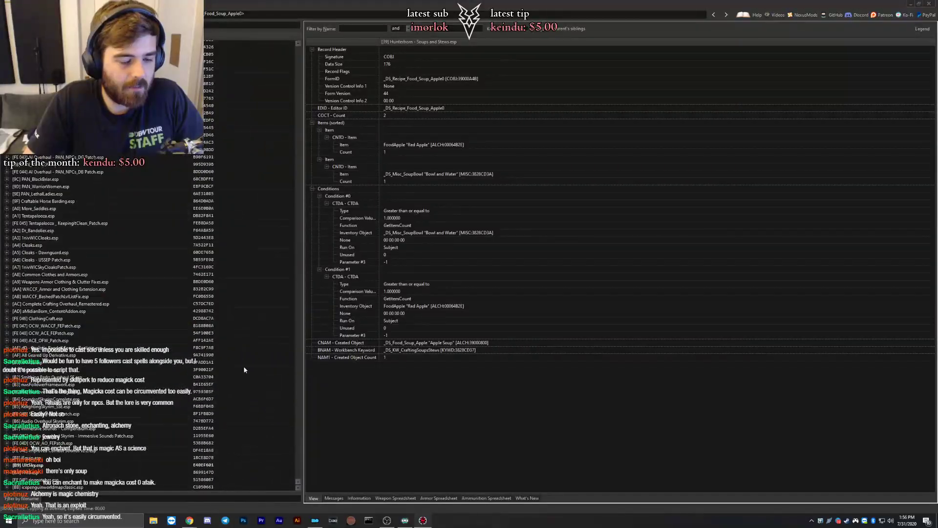
scroll(200, 282, up, 15)
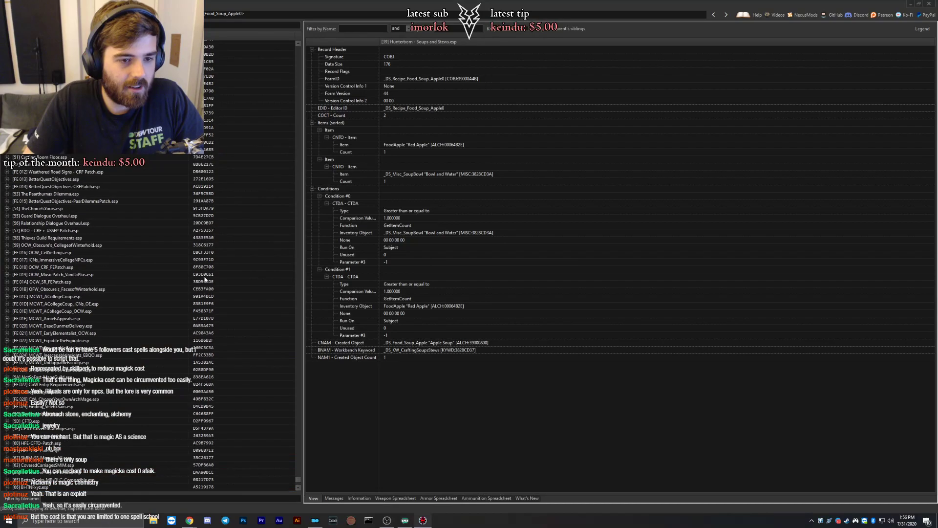
scroll(203, 279, up, 10)
shift+click(187, 268)
right_click(187, 268)
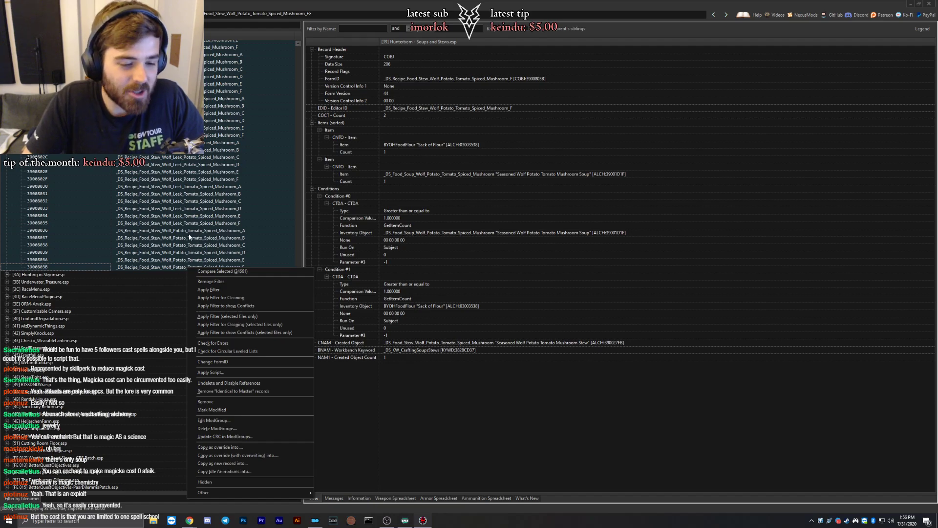
click(179, 205)
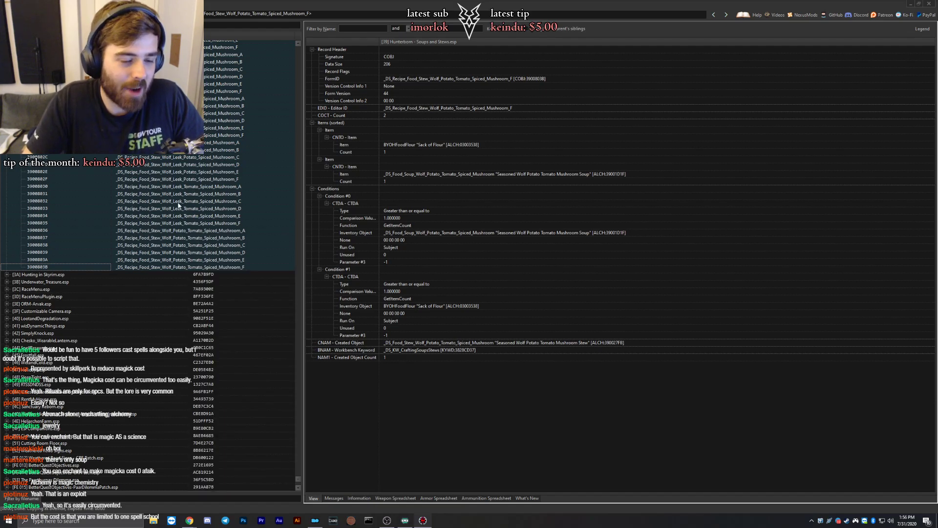
Inspect the Wolf_Leek_Tomato_Spiced_Mushroom_E recipe and step through the Wolf_Potato_Tomato_Spiced_Mushroom variants from A onward.
click(137, 216)
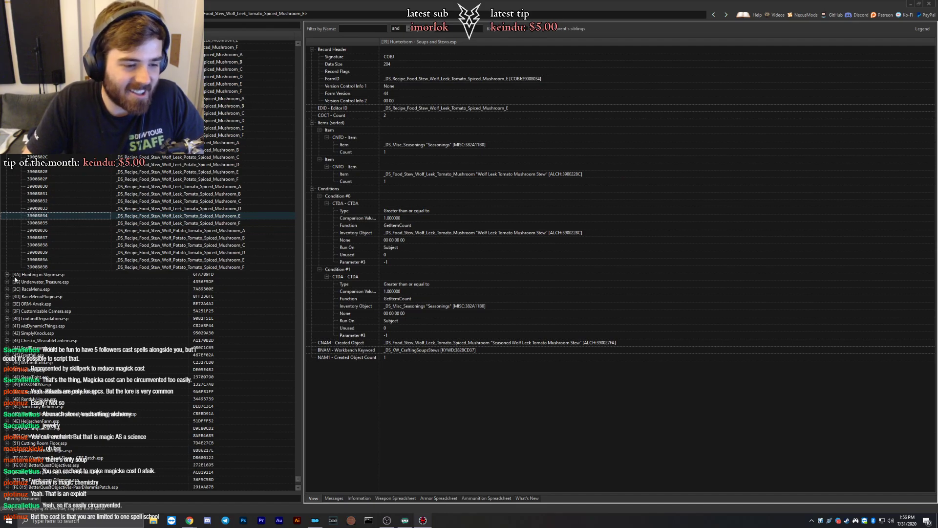
click(199, 232)
key(Down)
key(Down)
key(Down)
key(Down)
key(Down)
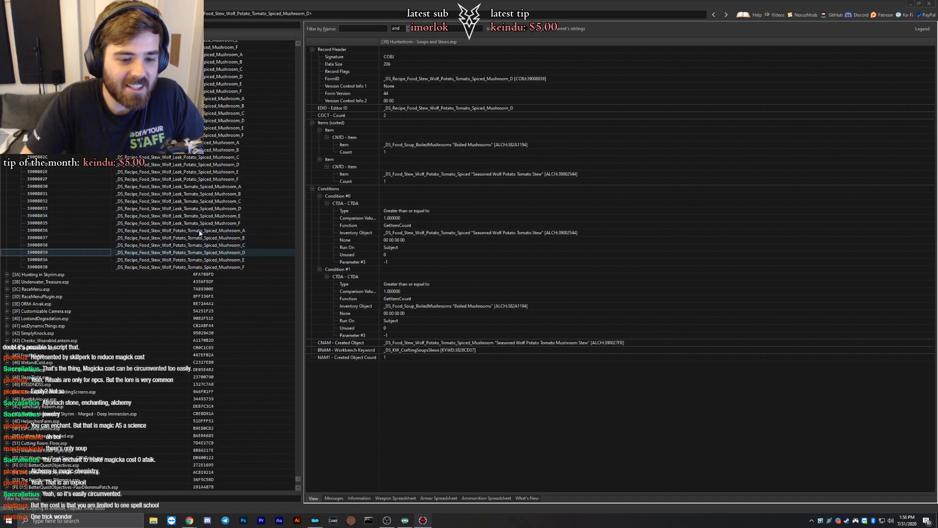
Compare the ingredients of the wolf potato tomato mushroom variants, going back to Wolf_Leek_Tomato_Spiced_Mushroom_F and forward again to the last recipes.
key(Up)
key(Up)
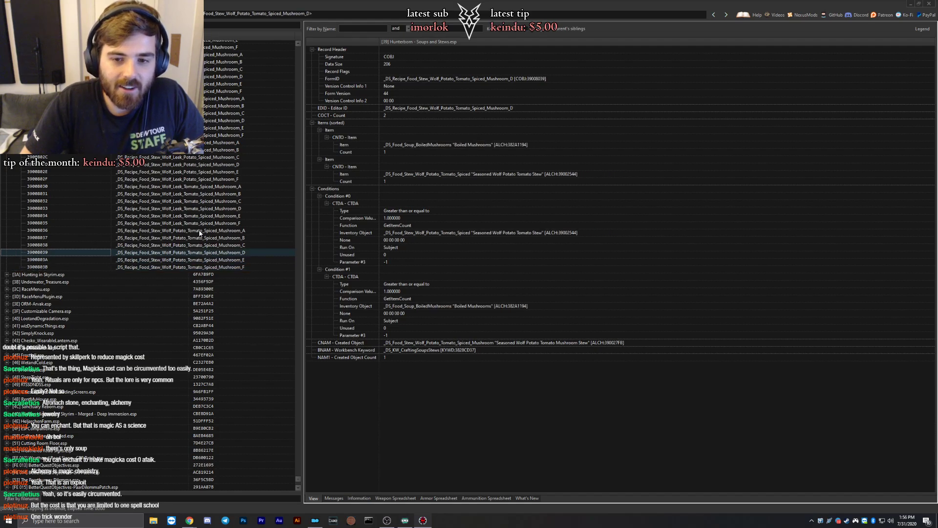
key(Up)
key(Up)
key(Up)
key(Up)
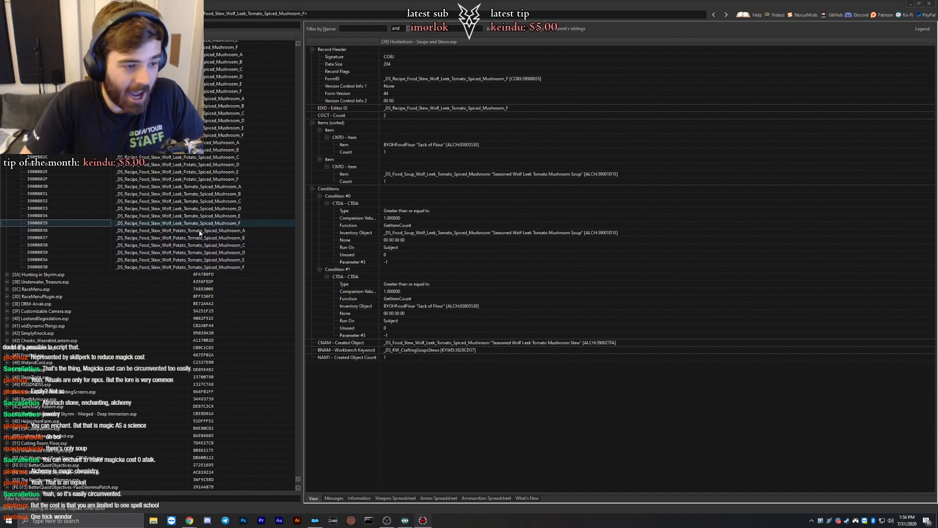
key(Down)
key(Down)
key(Down)
key(Down)
key(Down)
key(Down)
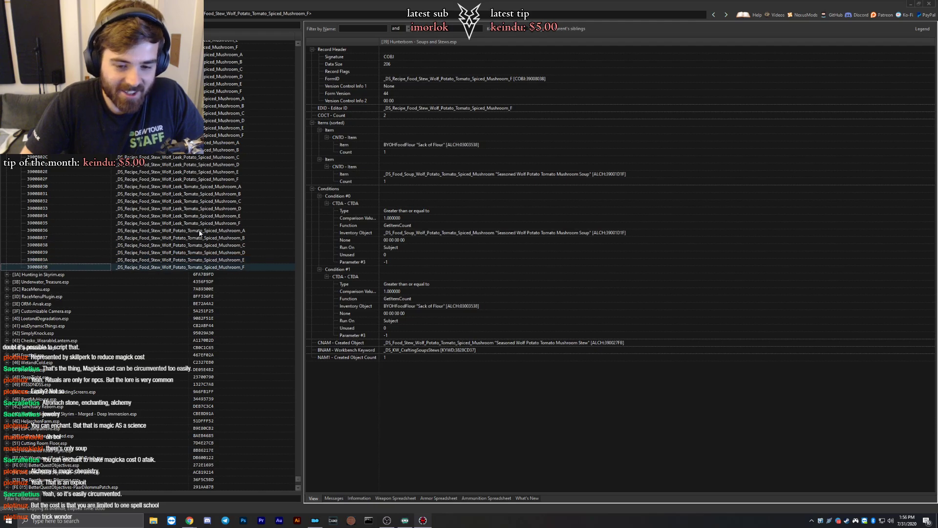
key(Up)
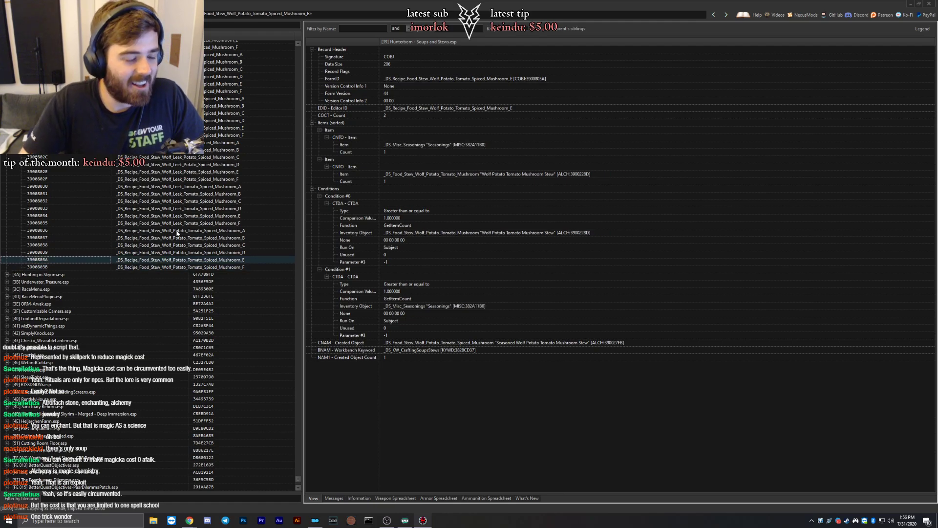
View the file header of Hunting in Skyrim.esp and inspect the individual Wolf_Leek_Tomato_Spiced_Mushroom recipe variants.
scroll(147, 234, down, 2)
click(48, 233)
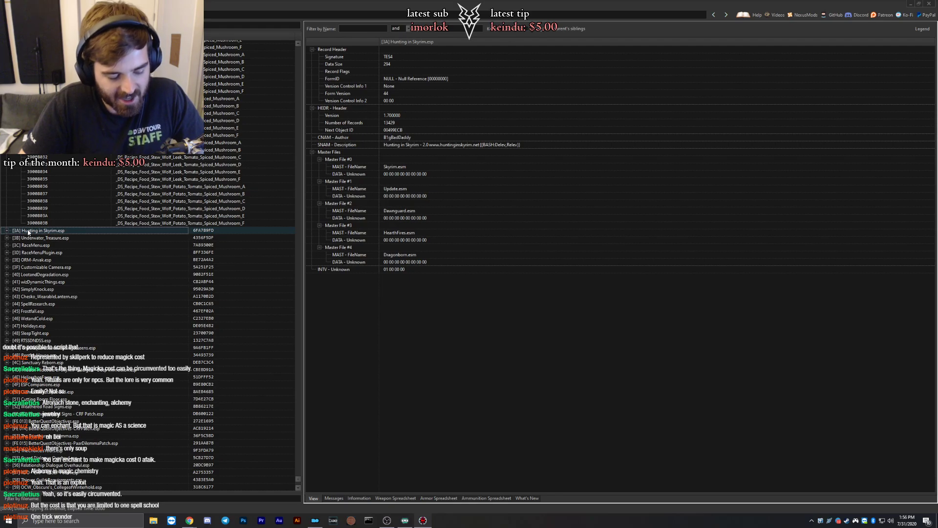
click(158, 157)
scroll(154, 191, up, 2)
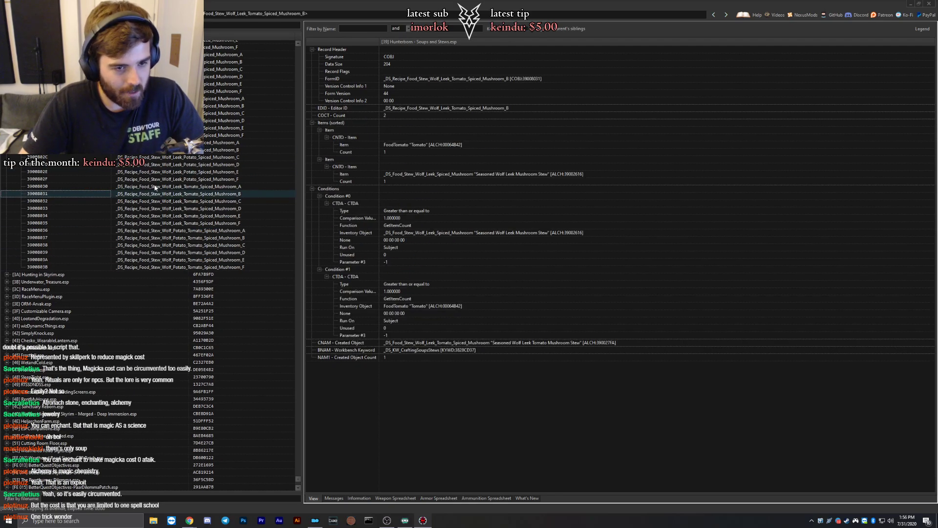
click(152, 209)
click(153, 216)
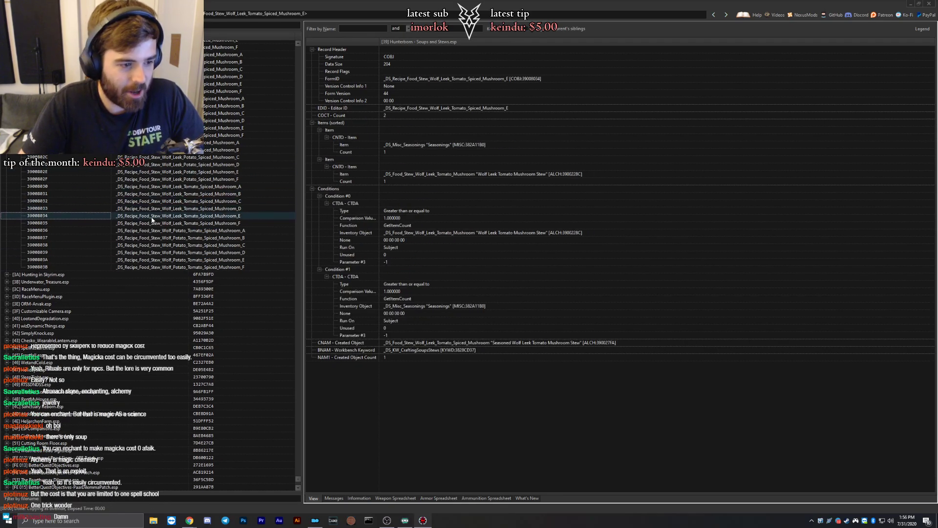
click(152, 223)
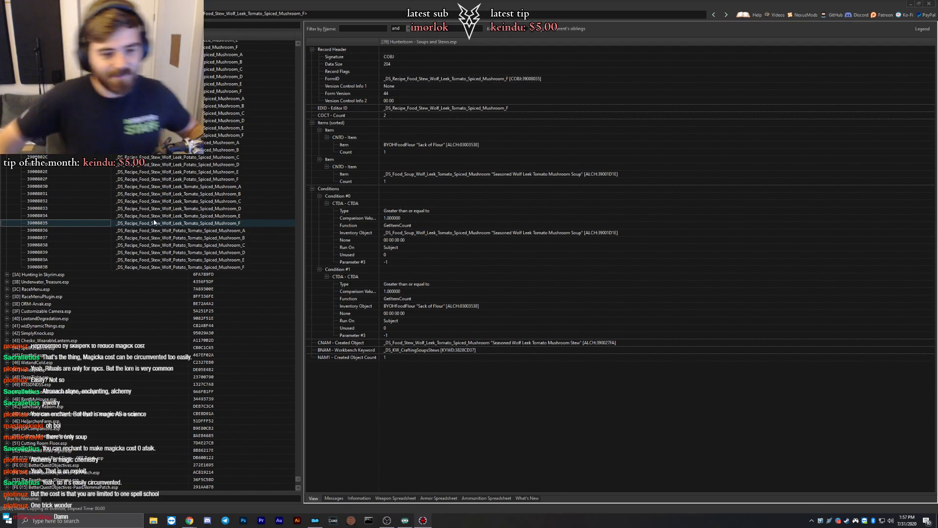
scroll(154, 222, up, 5)
click(224, 297)
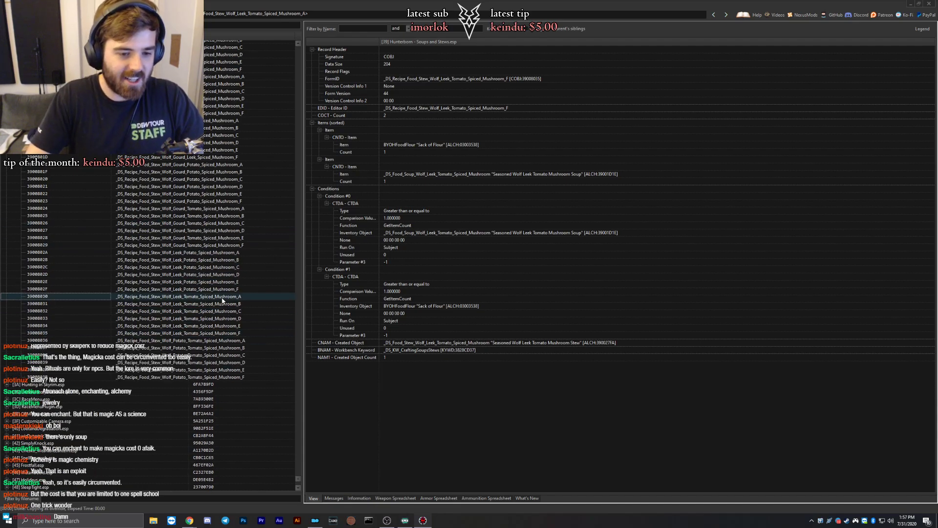
click(218, 310)
Expand Hunting in Skyrim.esp and look over its record groups.
scroll(176, 313, down, 3)
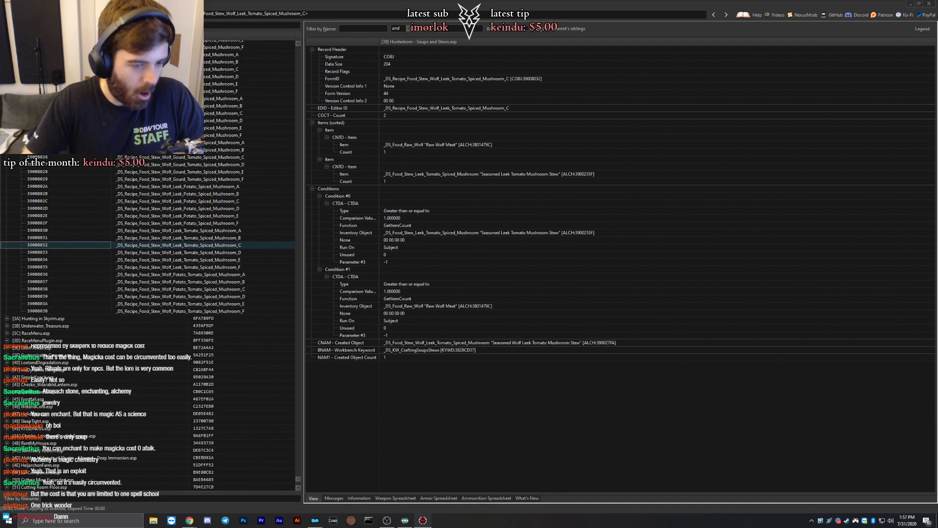
scroll(43, 303, down, 4)
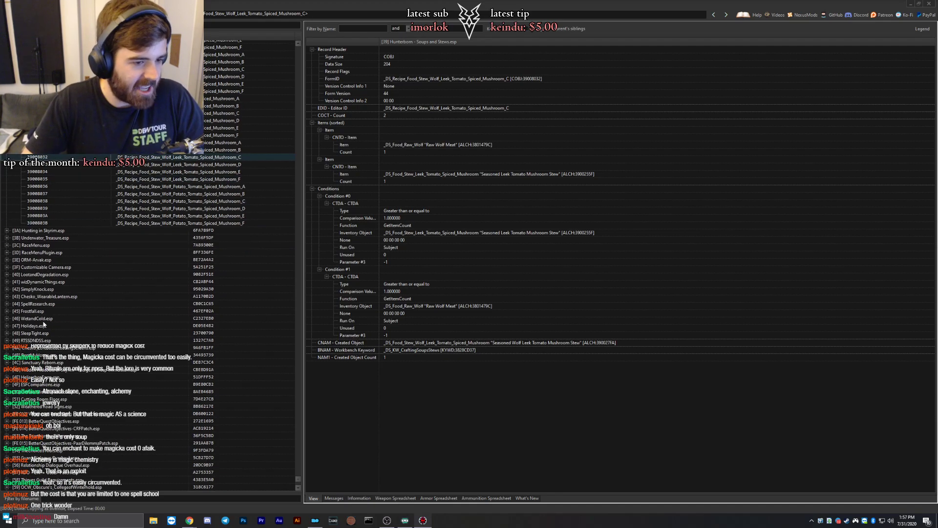
click(7, 232)
scroll(63, 236, down, 2)
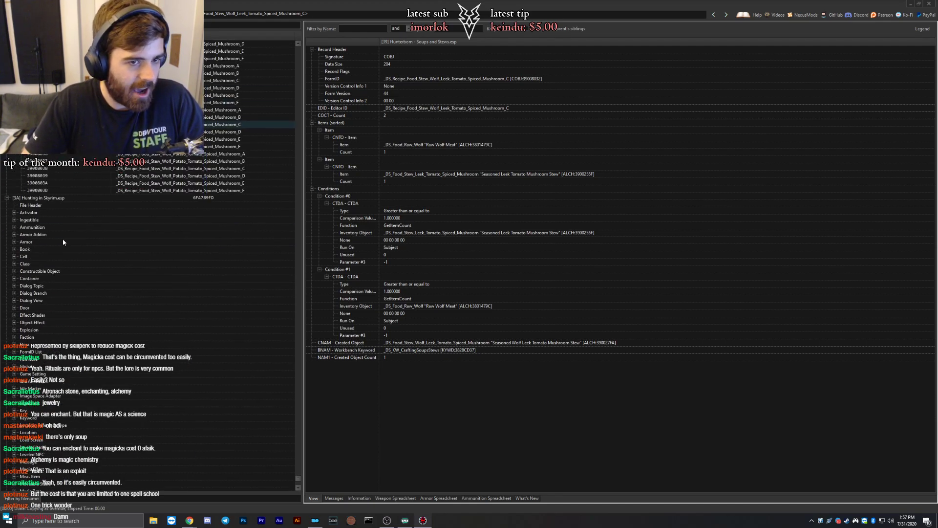
scroll(63, 241, up, 1)
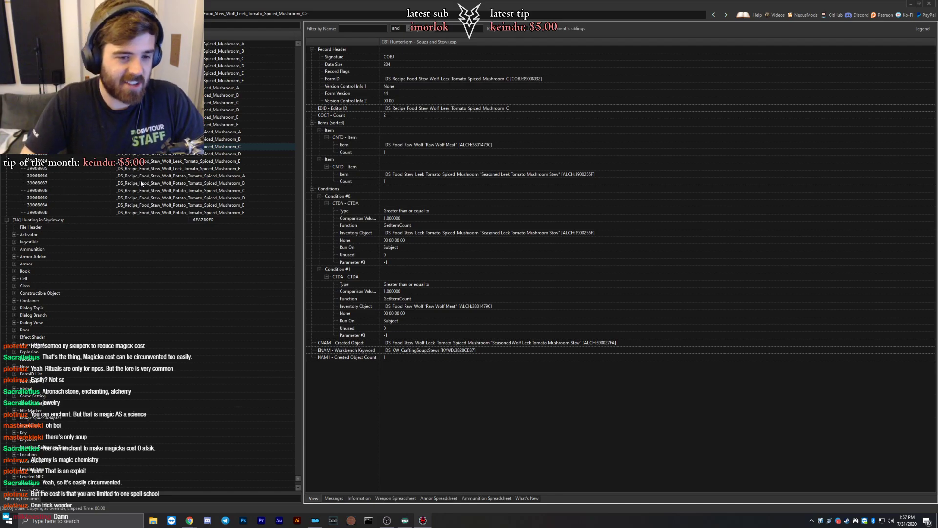
Step through the Wolf_Potato_Tomato_Spiced_Mushroom recipes from A to F, reading each variant's ingredients.
click(160, 177)
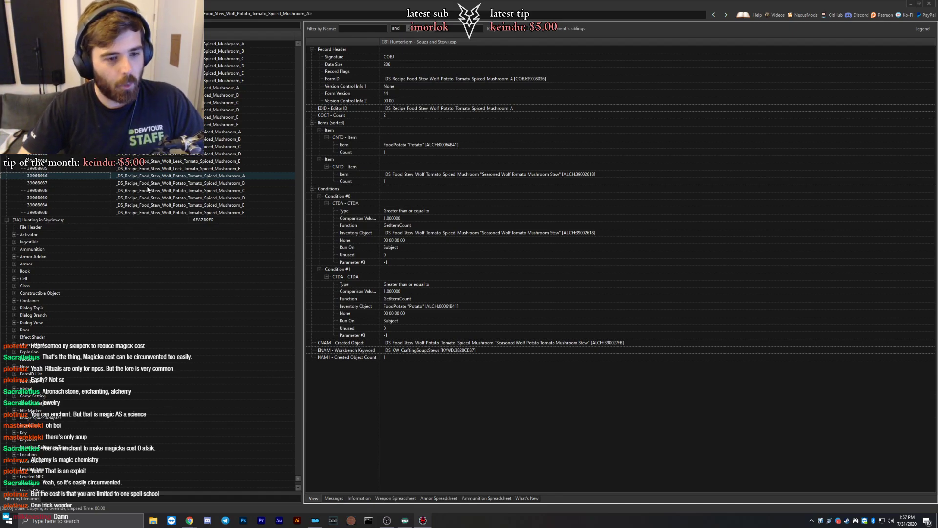
key(Down)
key(Down)
key(Down)
key(Down)
key(Down)
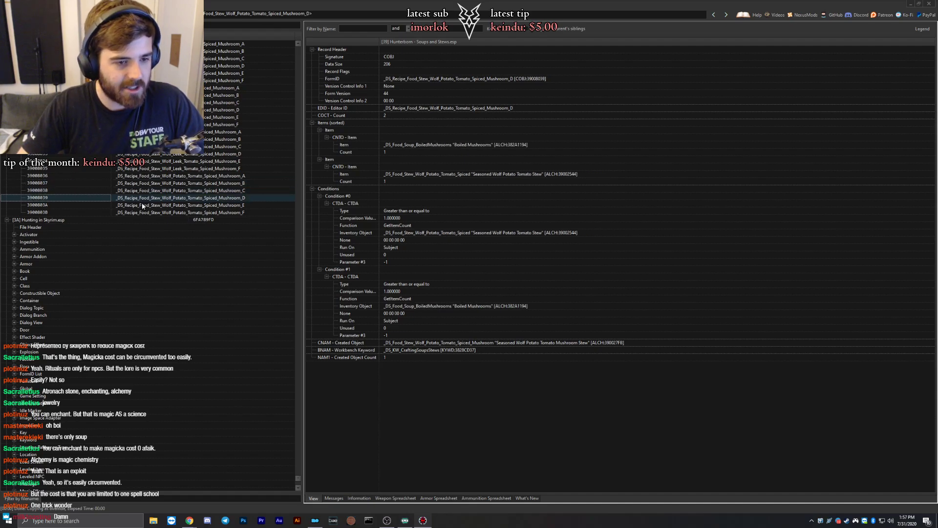
scroll(126, 210, down, 1)
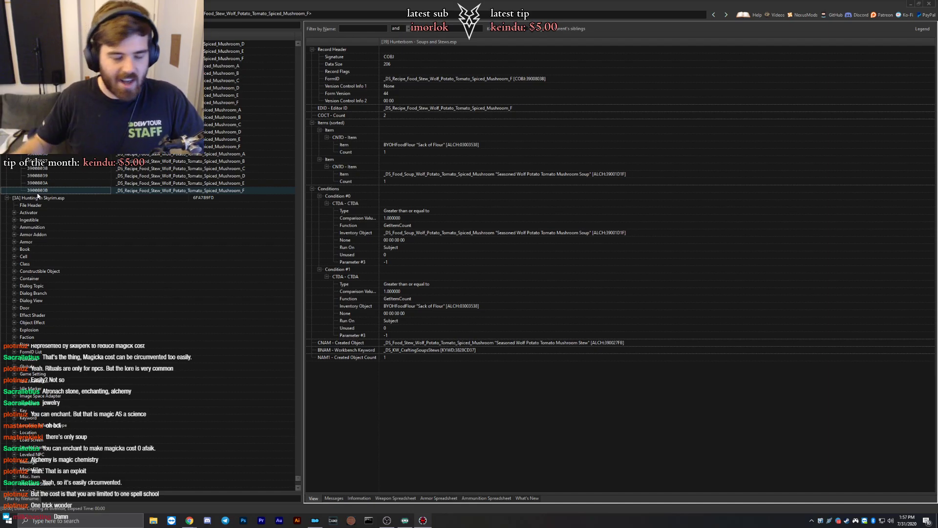
Examine the File Header record within the expanded Hunting in Skyrim.esp plugin.
scroll(28, 176, down, 2)
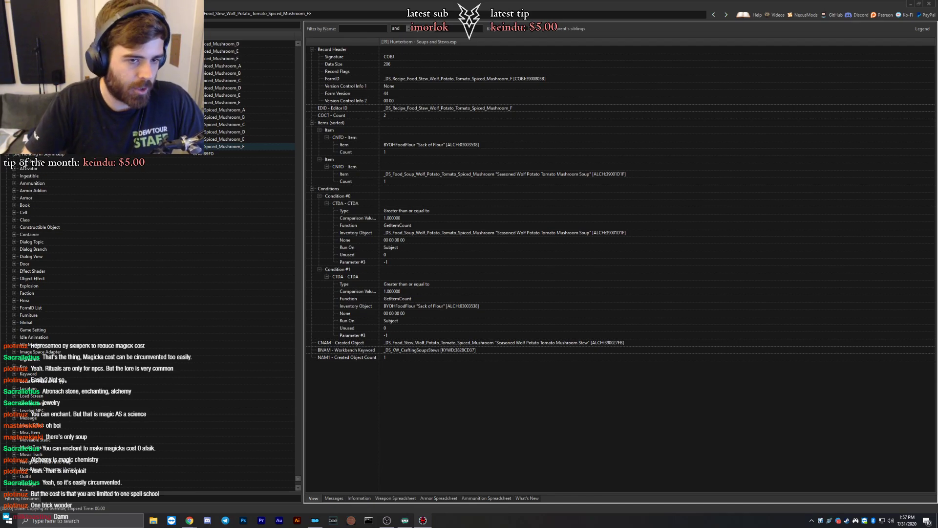
click(26, 161)
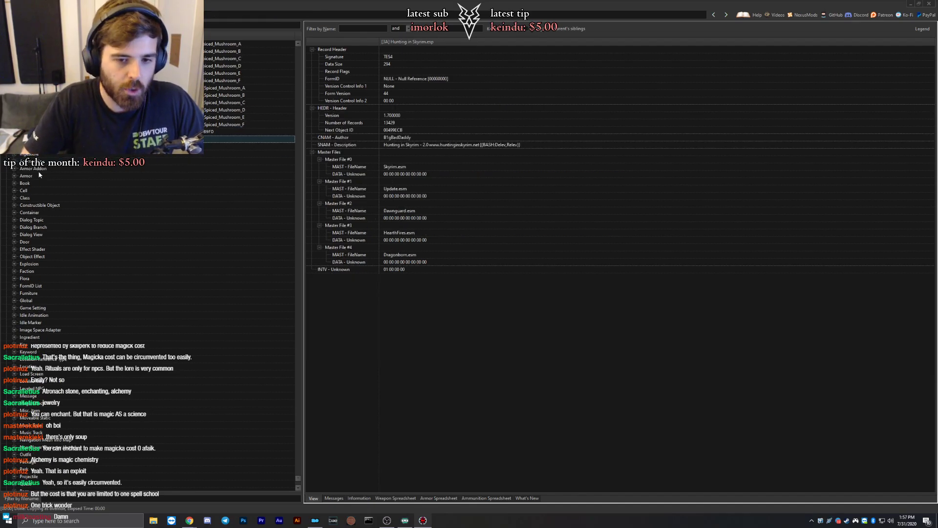
scroll(3, 209, up, 2)
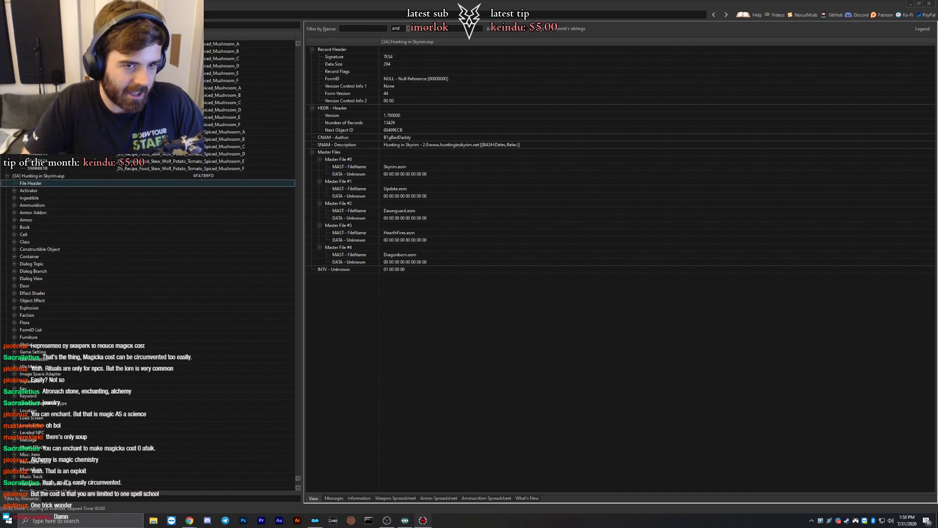
Inspect the Wolf_Leek_Tomato_Spiced_Mushroom_A recipe and its second condition's comparison type.
click(222, 88)
click(222, 44)
click(222, 88)
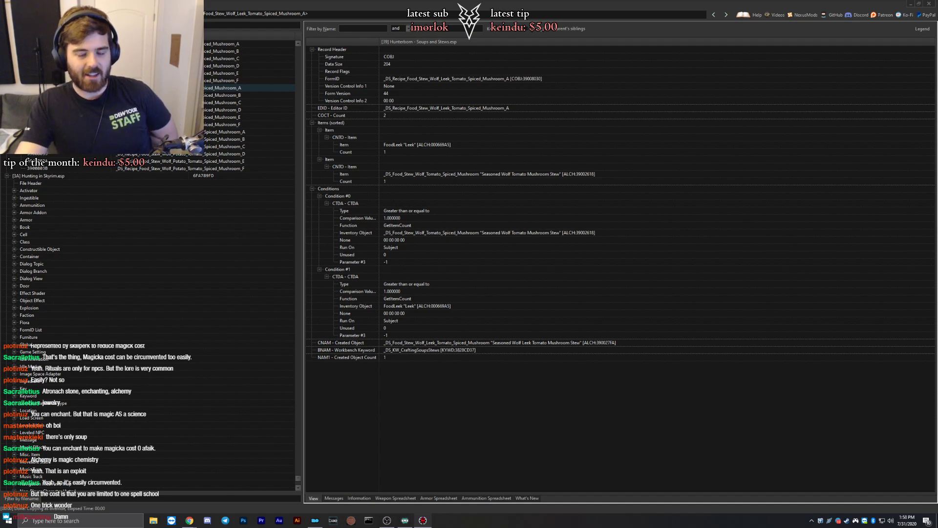
click(468, 284)
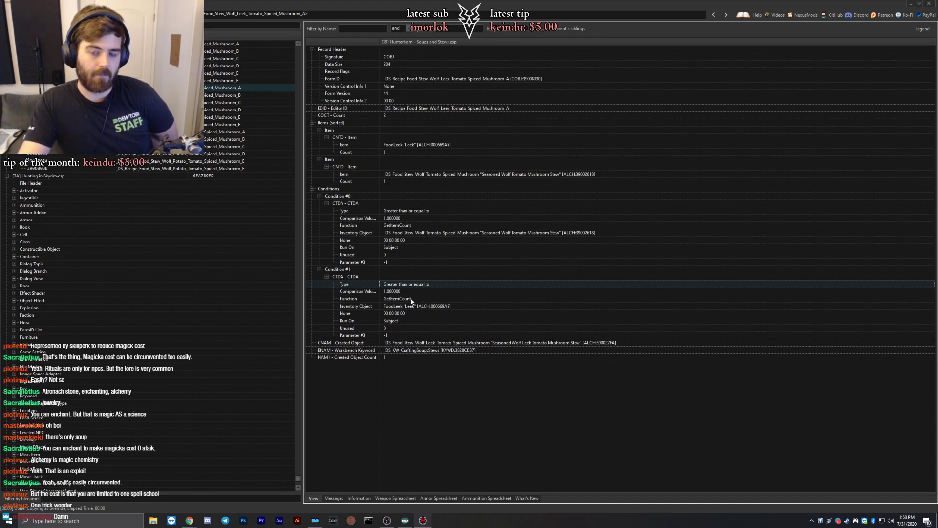
Expand the Activator and Ingestible groups of Hunting in Skyrim.esp and browse their records.
click(14, 190)
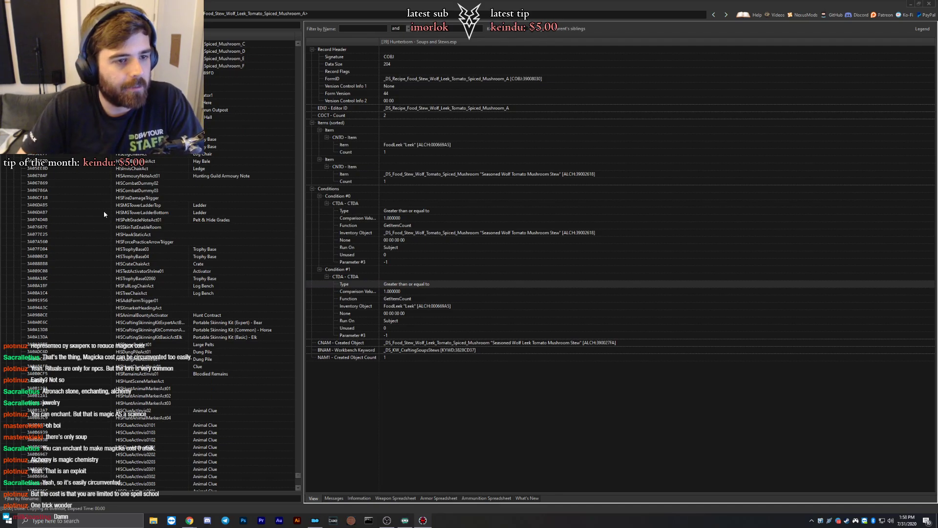
scroll(101, 222, down, 15)
scroll(101, 222, down, 15)
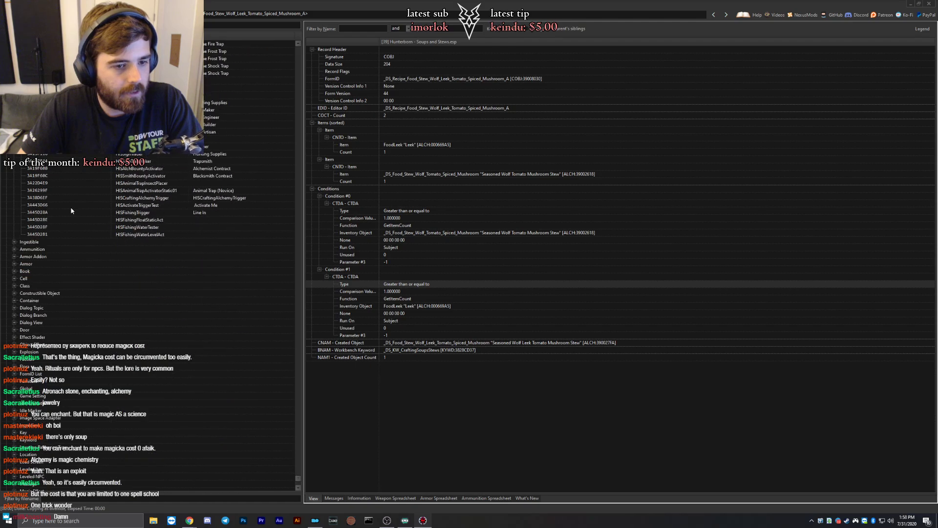
click(14, 241)
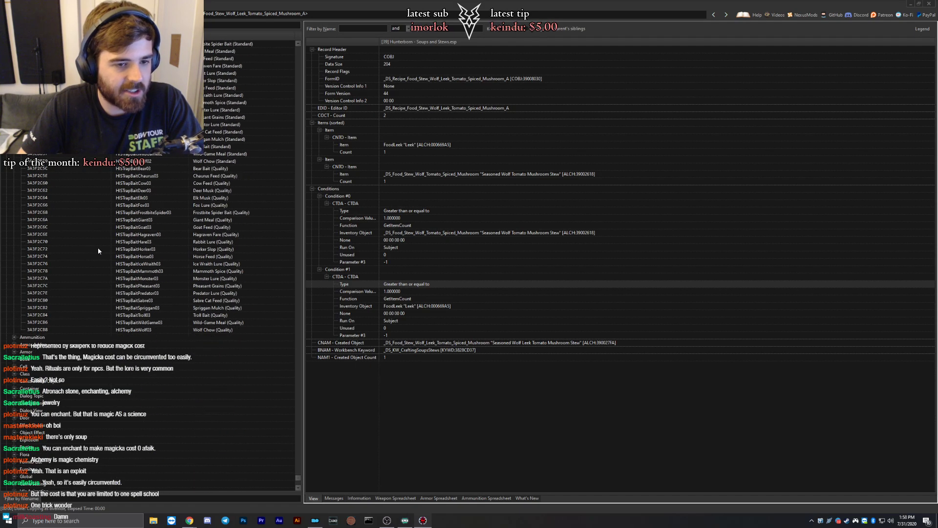
Expand the Ammunition group of Hunting in Skyrim.esp and examine the conflicts on the NordHeroArrow record.
scroll(98, 251, down, 12)
click(14, 204)
click(119, 212)
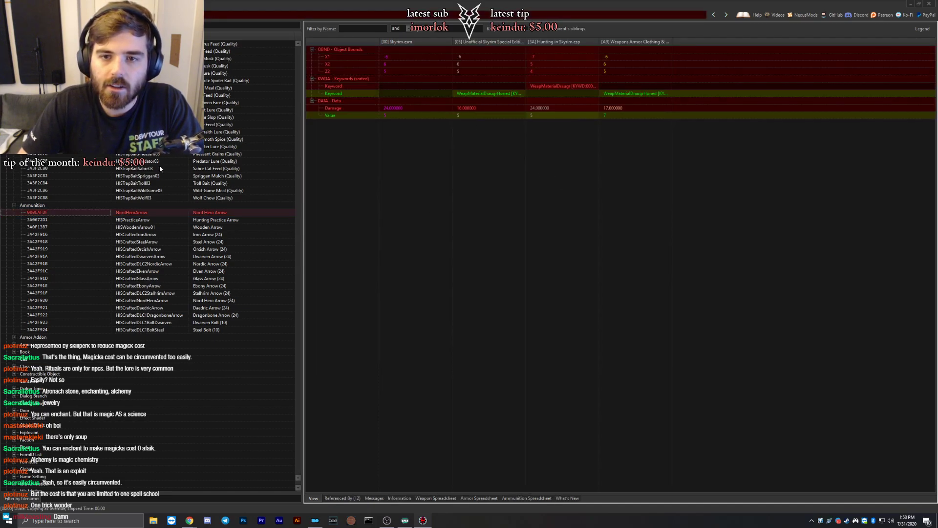
Expand the Armor Addon and Armor groups of Hunting in Skyrim.esp and browse their records.
scroll(29, 233, down, 5)
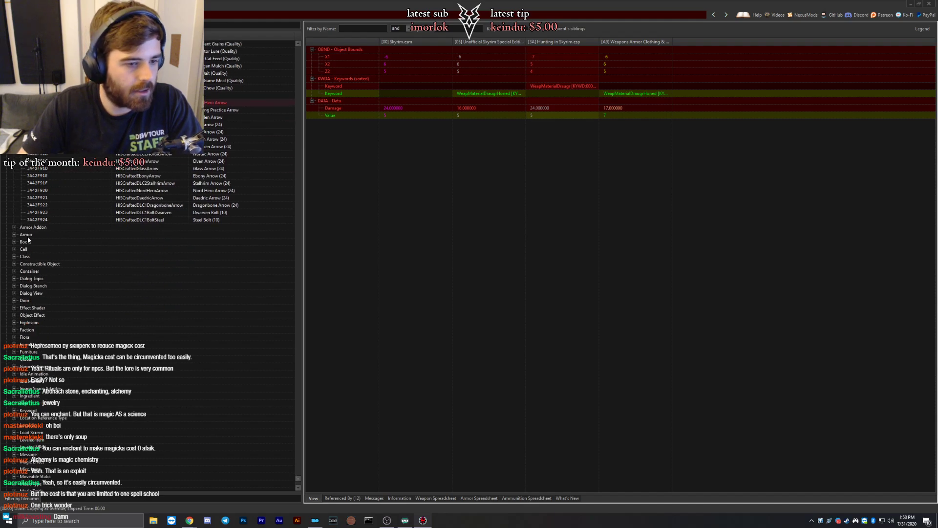
click(13, 227)
scroll(81, 239, down, 10)
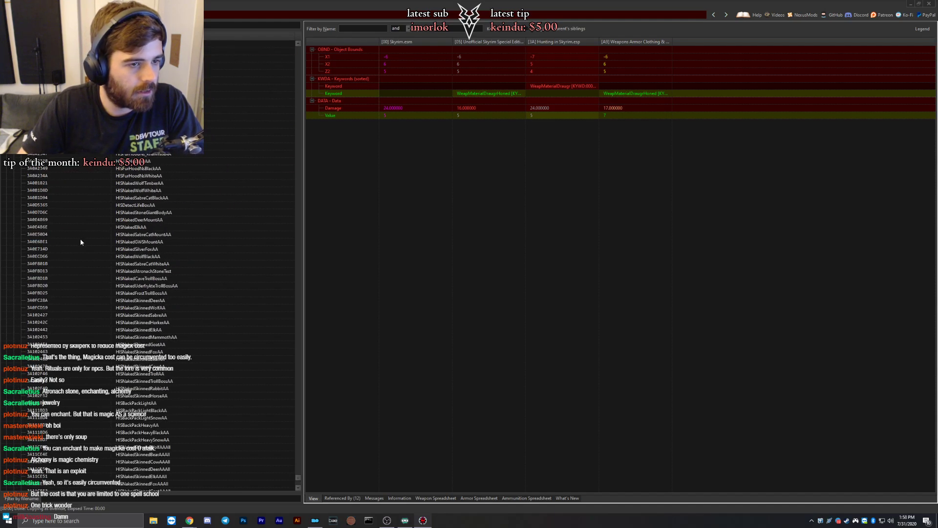
scroll(80, 241, down, 2)
click(13, 286)
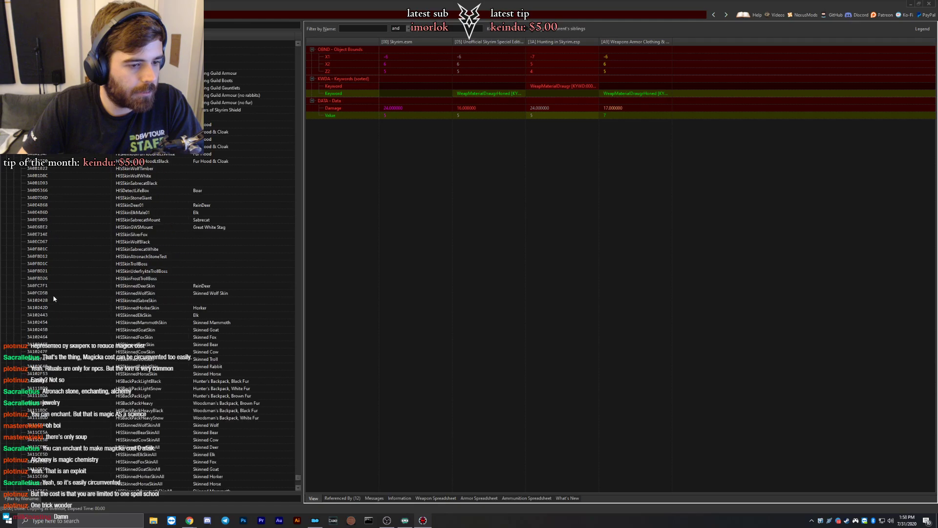
scroll(89, 261, down, 14)
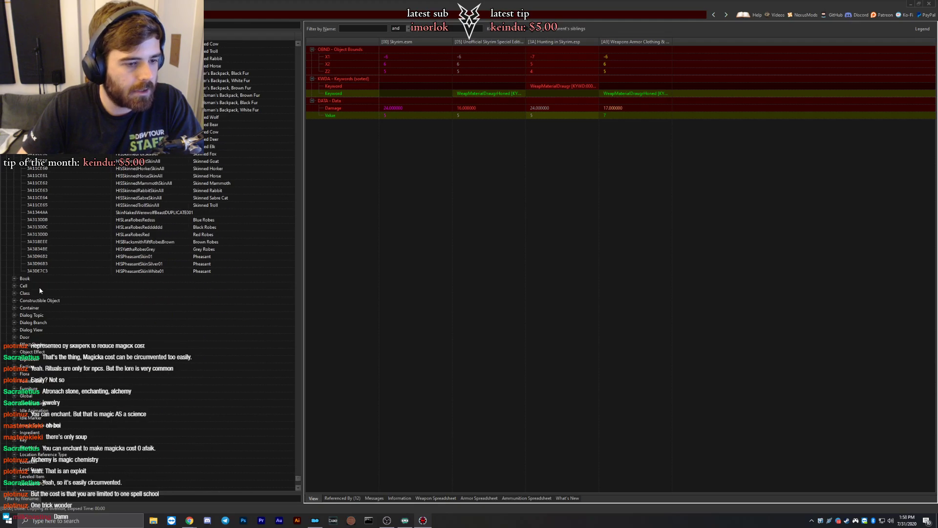
Expand the plugin's Book group and browse its notes, journals and spell tomes.
click(14, 278)
scroll(49, 290, down, 9)
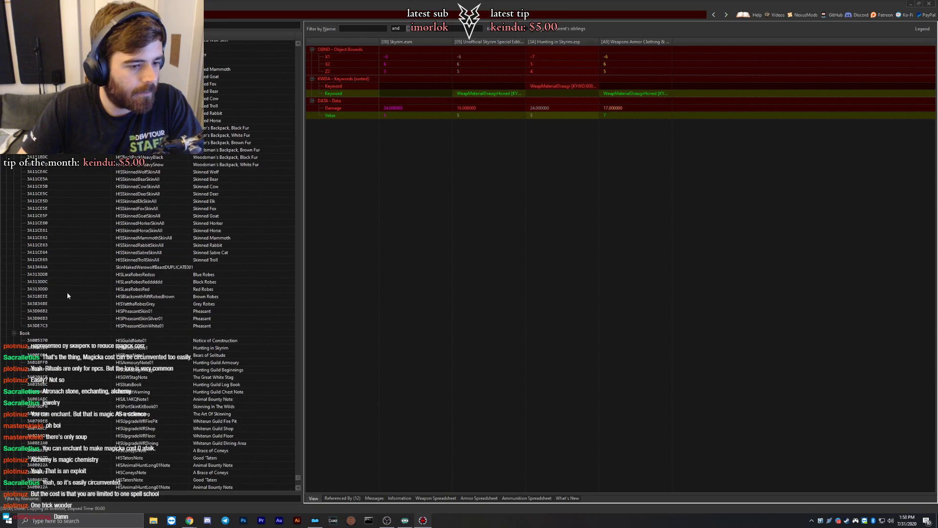
scroll(73, 283, down, 5)
Expand the Cell group down to the Bearclaw Lodge cell in Block 0, Sub-Block 4, and review its persistent references.
click(14, 230)
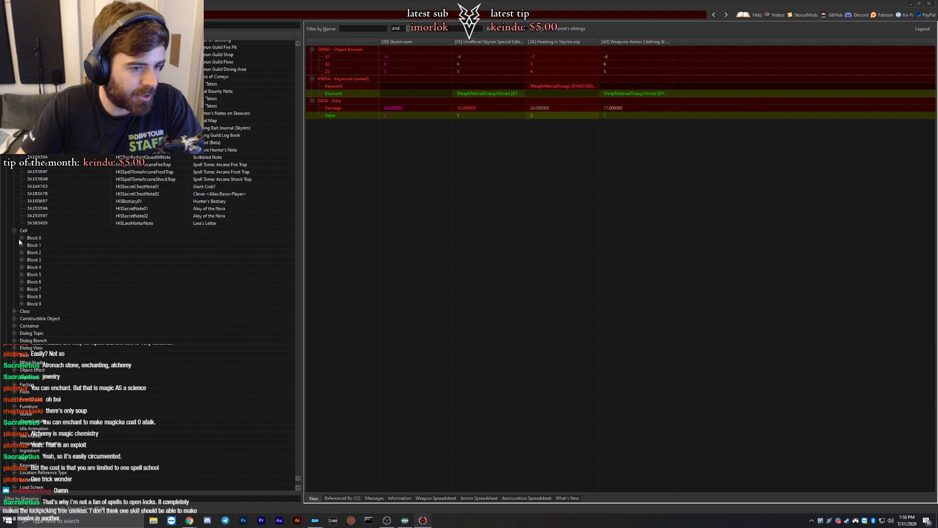
click(21, 238)
click(29, 246)
click(36, 253)
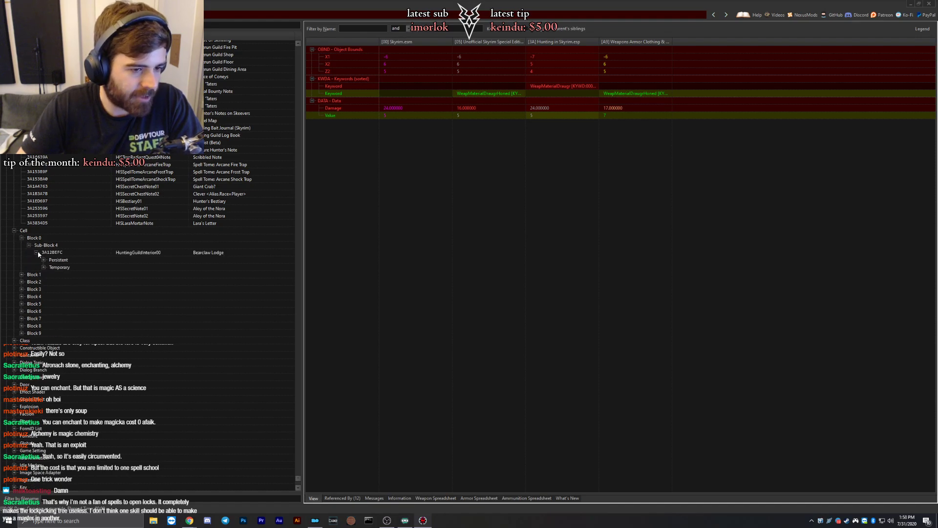
click(44, 260)
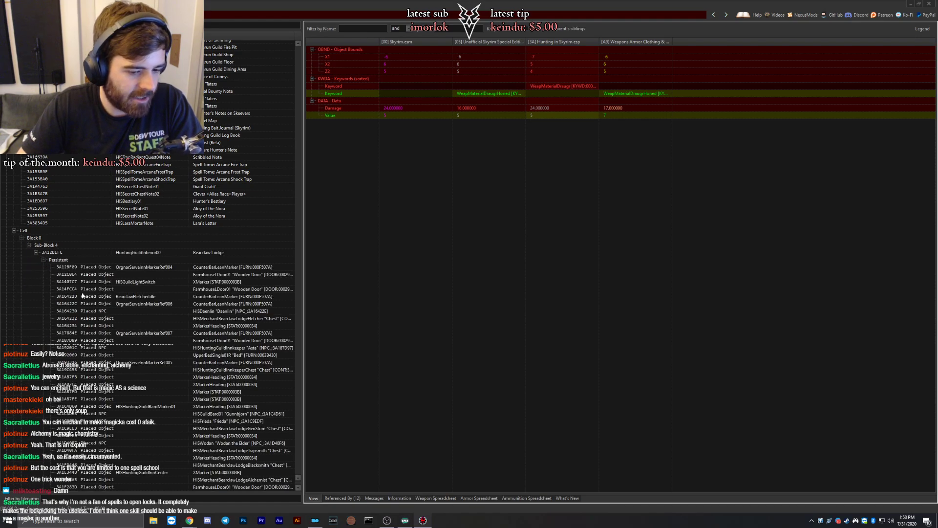
scroll(49, 393, down, 5)
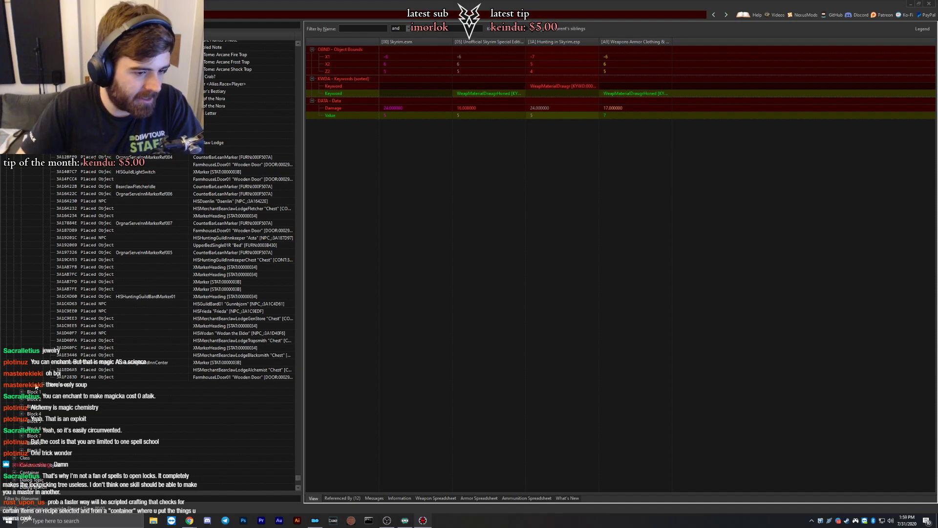
scroll(48, 388, up, 5)
Browse the temporary placed objects of the Bearclaw Lodge cell through to the end of the list.
scroll(77, 384, down, 15)
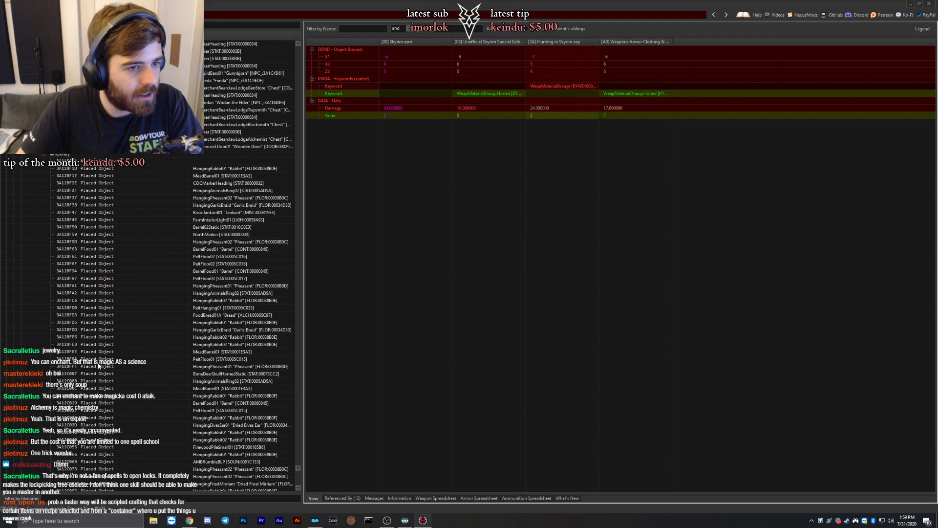
scroll(94, 358, down, 15)
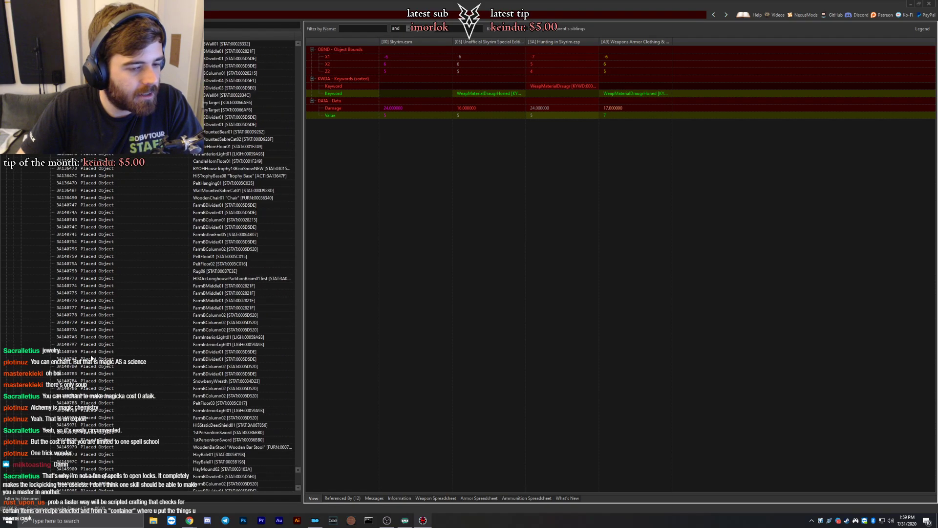
scroll(98, 378, down, 15)
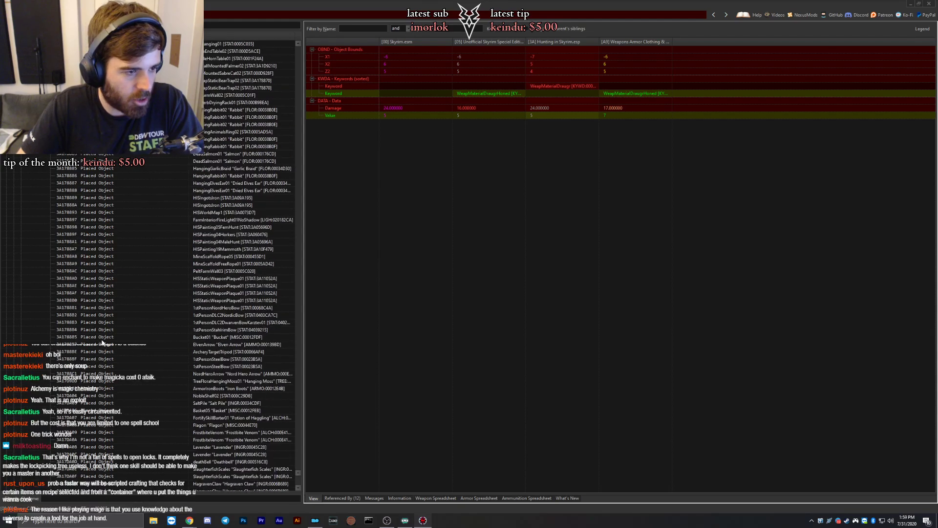
scroll(108, 352, down, 15)
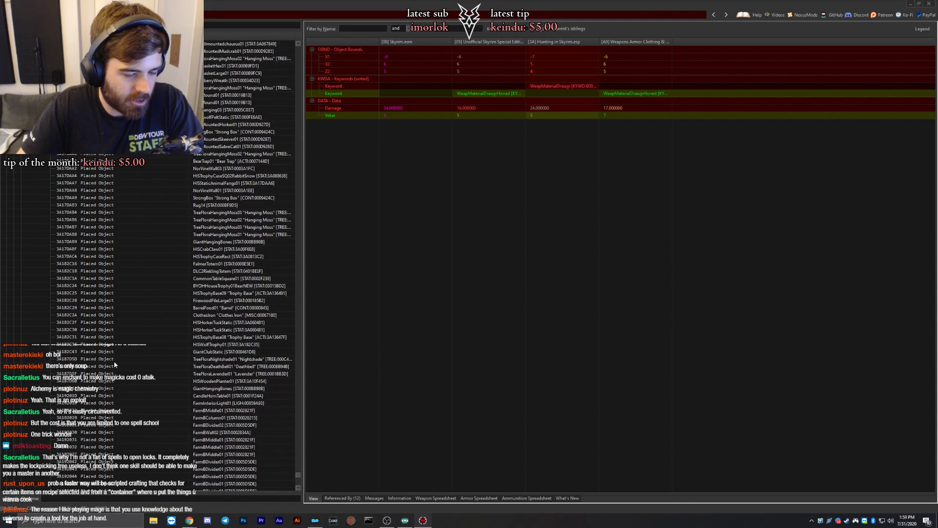
scroll(117, 359, down, 15)
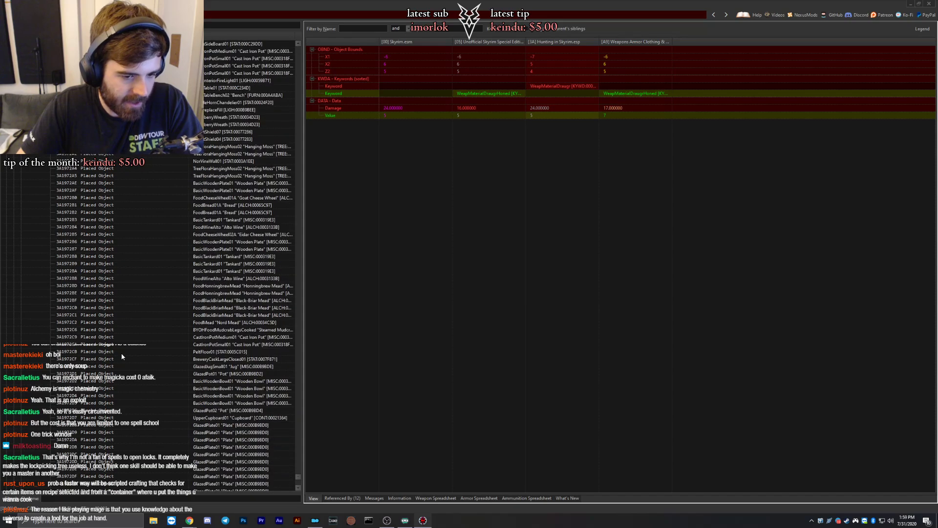
scroll(122, 356, down, 7)
scroll(164, 358, down, 15)
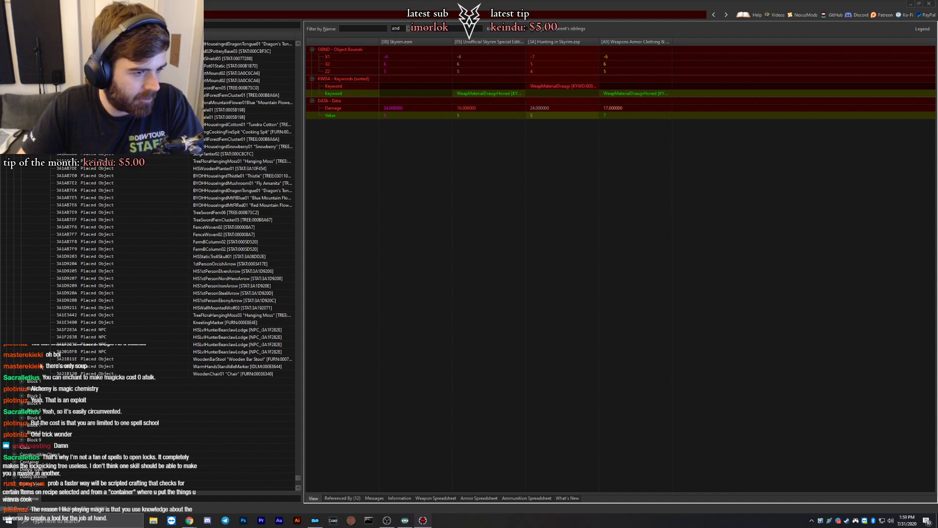
Expand the Amberleaf Den cell in Block 1, Sub-Block 0, and browse its temporary placed objects.
click(22, 383)
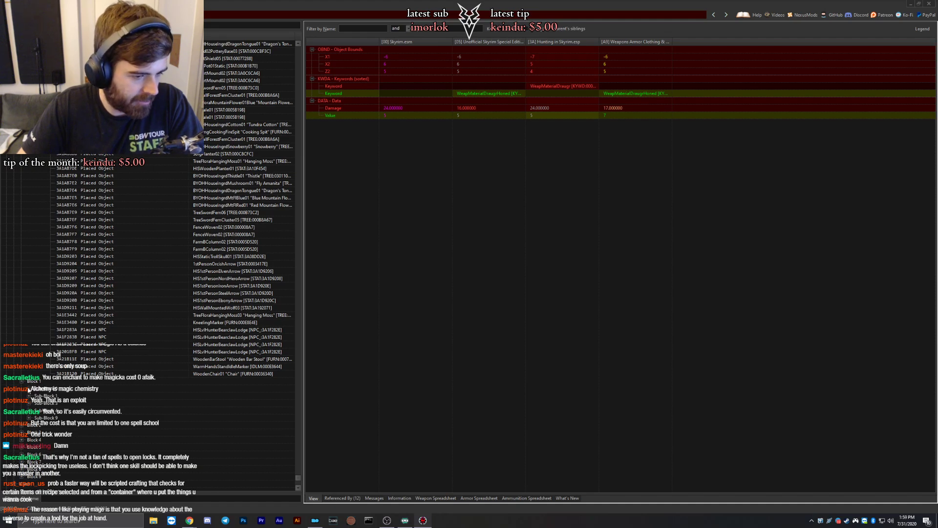
click(29, 389)
click(36, 396)
scroll(32, 396, down, 4)
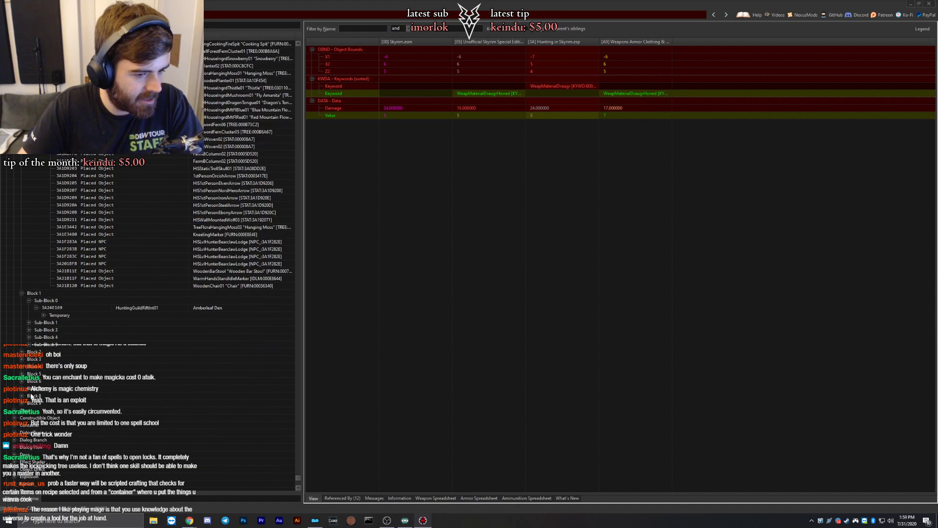
click(44, 315)
scroll(44, 316, down, 8)
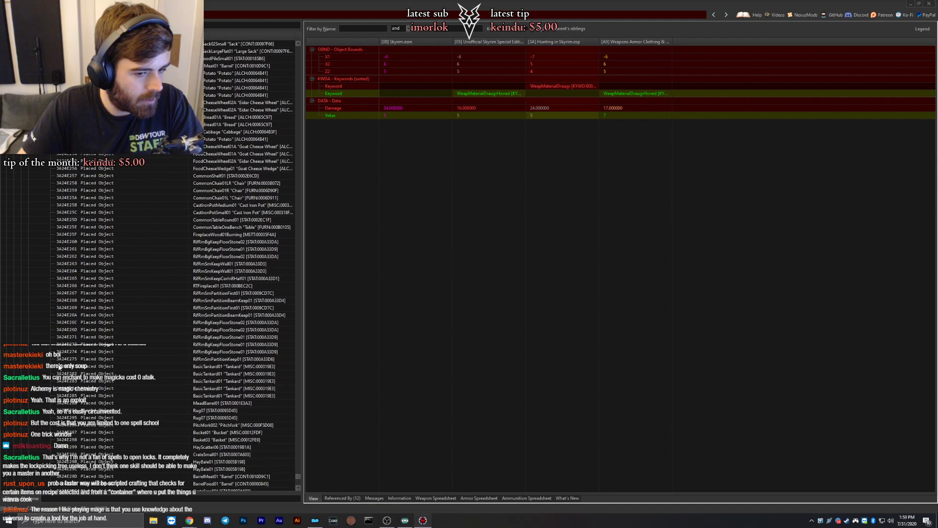
scroll(29, 283, down, 20)
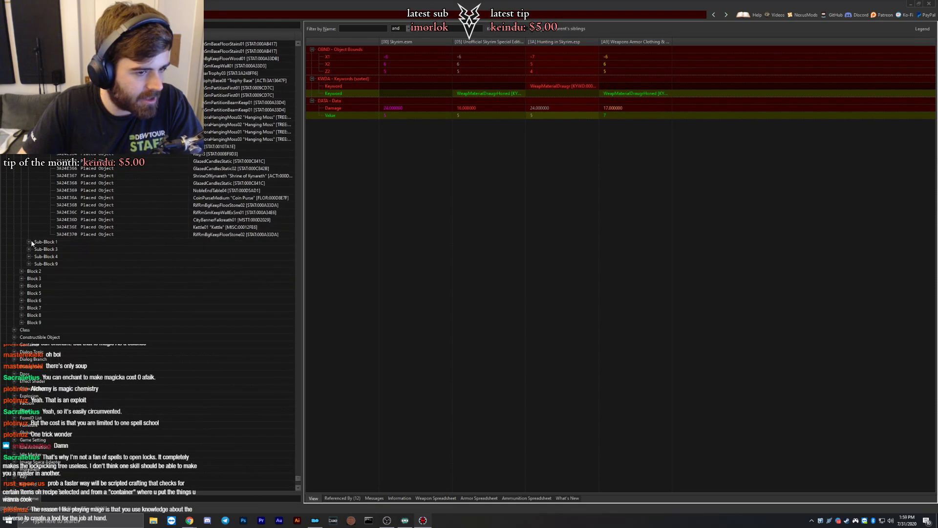
Expand the aaaHISAnimalDen02 cell in Block 1, Sub-Block 1, and review its persistent and temporary references.
click(29, 242)
click(36, 249)
click(43, 256)
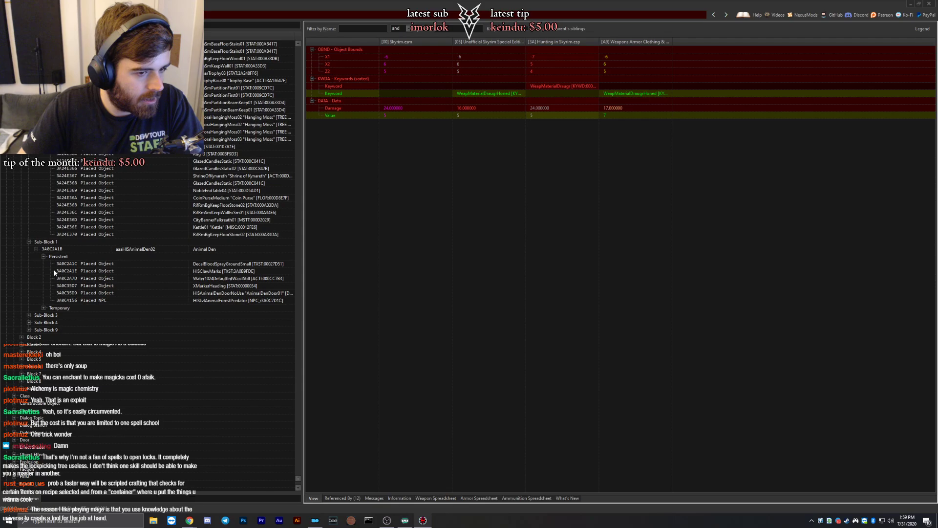
click(44, 307)
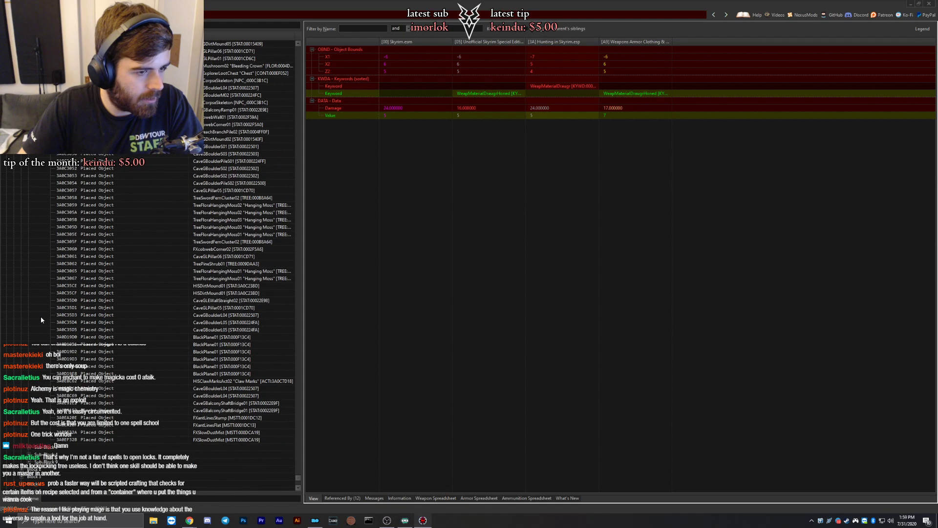
scroll(36, 337, down, 5)
Expand the HISActorHoldingCell01 cell in Block 1, Sub-Block 3, and review its persistent and temporary references.
click(29, 337)
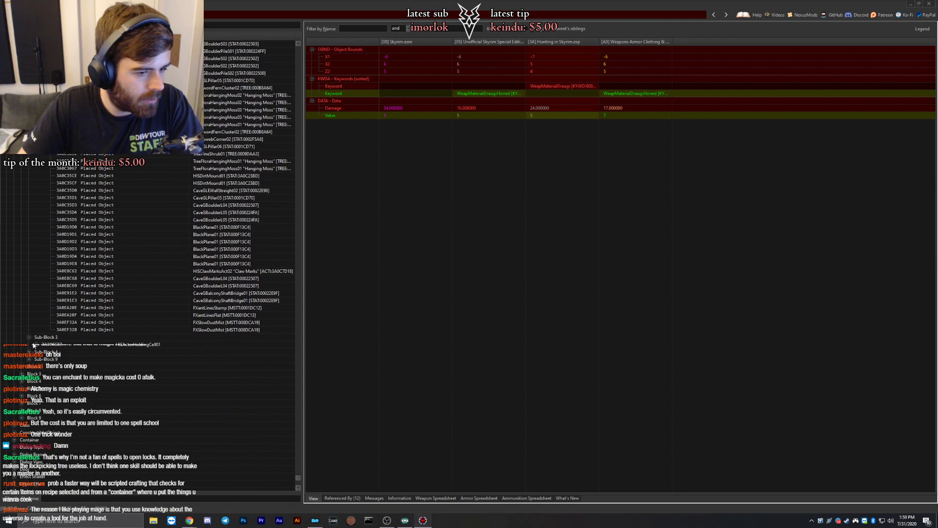
click(36, 344)
click(44, 351)
scroll(43, 292, down, 4)
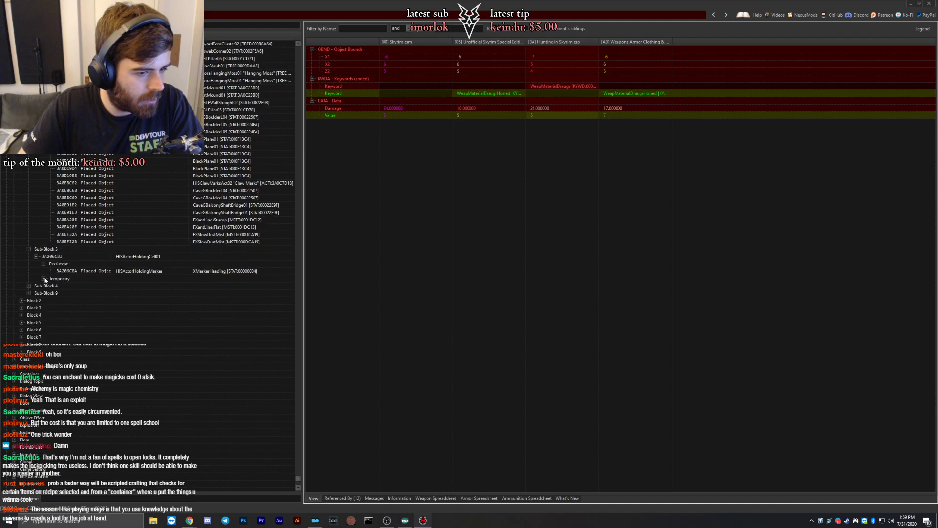
click(44, 278)
scroll(33, 263, down, 2)
Expand the aaaHISTestRegions cell in Block 1, Sub-Block 4, and review its persistent and temporary references.
click(29, 278)
click(36, 285)
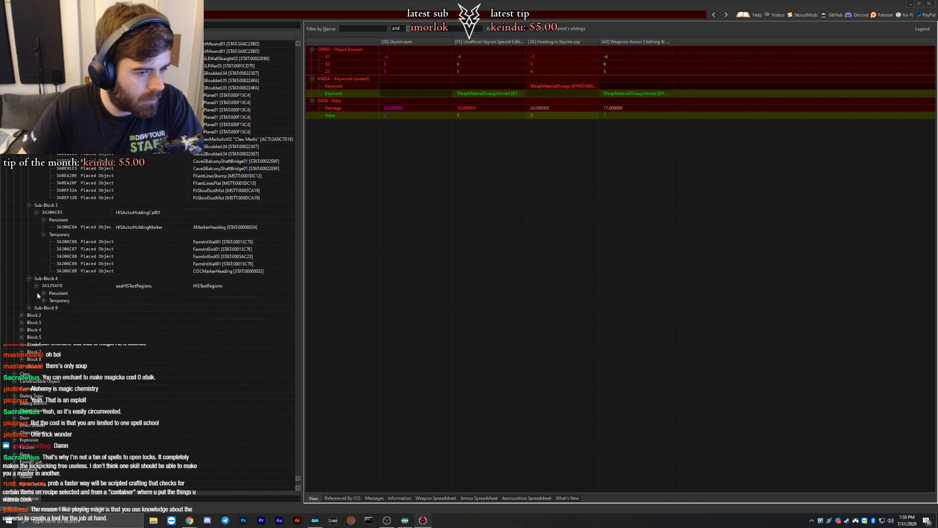
click(44, 293)
scroll(46, 303, down, 10)
click(44, 252)
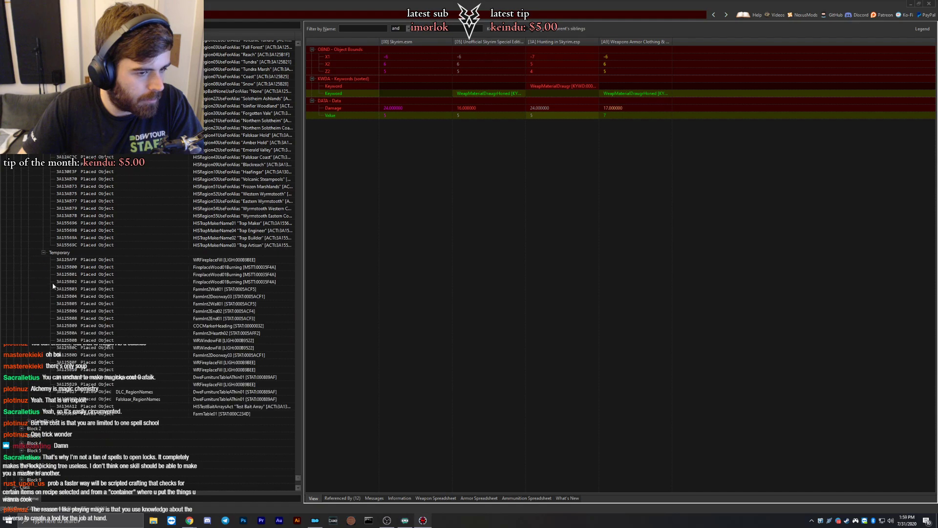
scroll(48, 295, down, 6)
Expand the aaaHISAnimalDen04 cell in Block 1, Sub-Block 9, and browse its placed references.
click(29, 289)
click(36, 296)
click(44, 303)
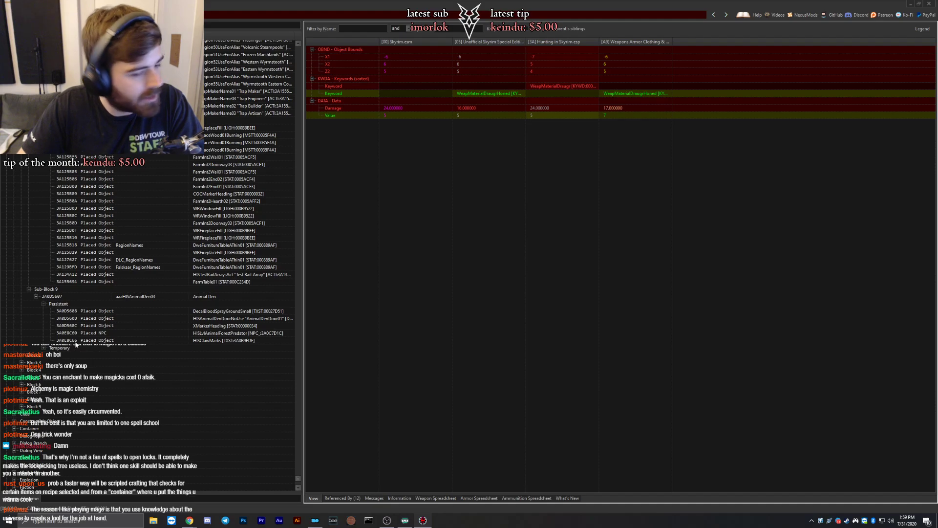
scroll(50, 362, down, 14)
scroll(57, 340, down, 12)
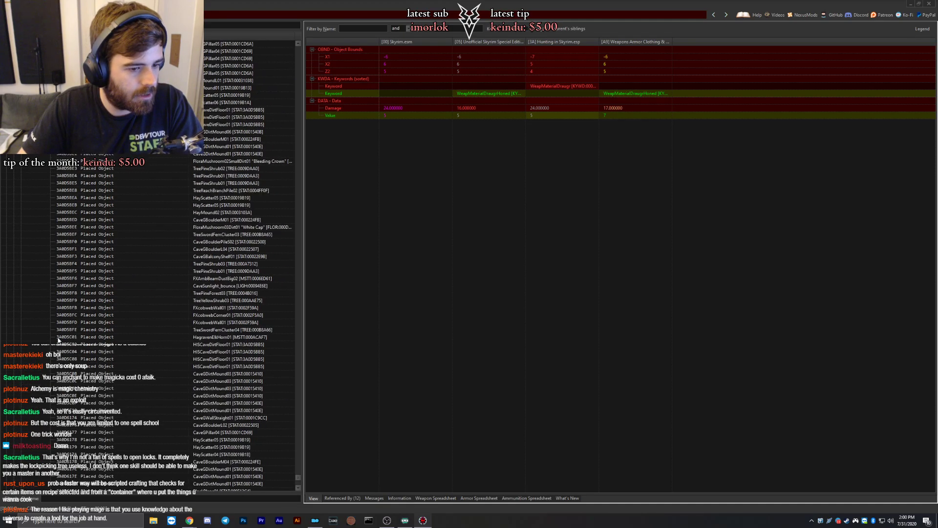
Expand the aaaHISGiantCrabCell cell in Block 2, Sub-Block 8, and review its persistent and temporary references.
click(21, 258)
click(28, 264)
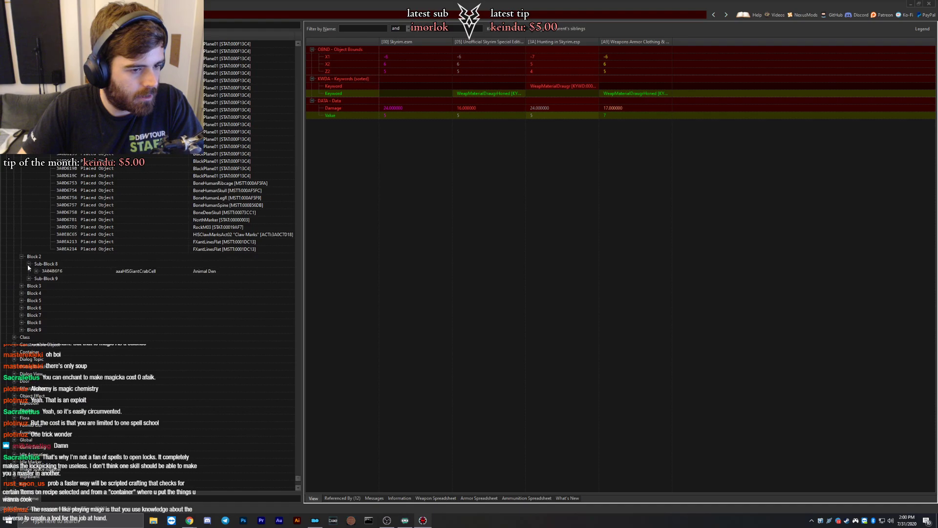
click(37, 271)
click(44, 278)
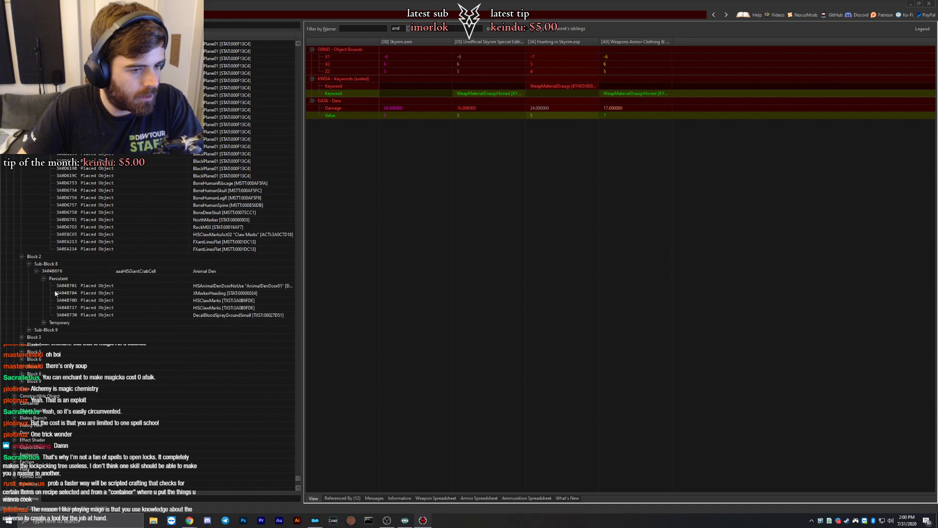
click(43, 323)
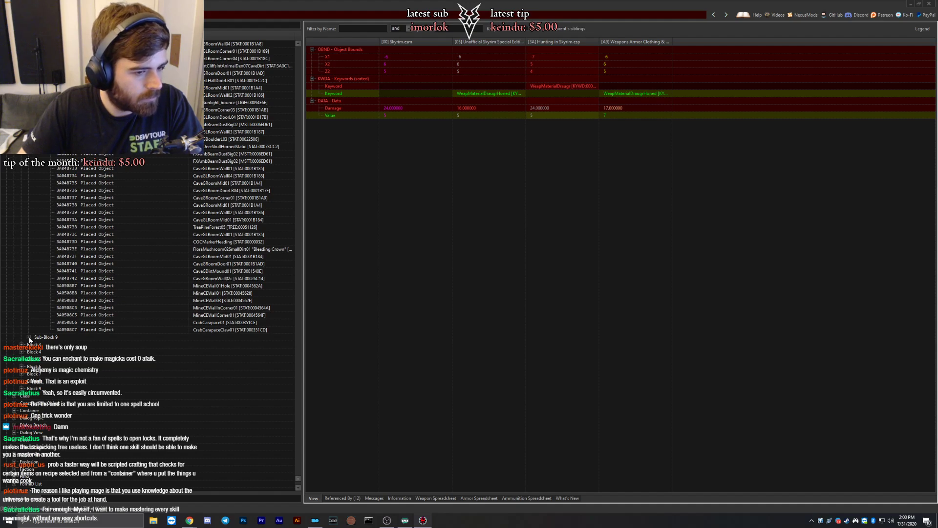
Expand the Deerstalker Lodge Feasting Hall cell in Block 2, Sub-Block 9, and browse its persistent and temporary references.
click(29, 336)
click(36, 344)
click(44, 352)
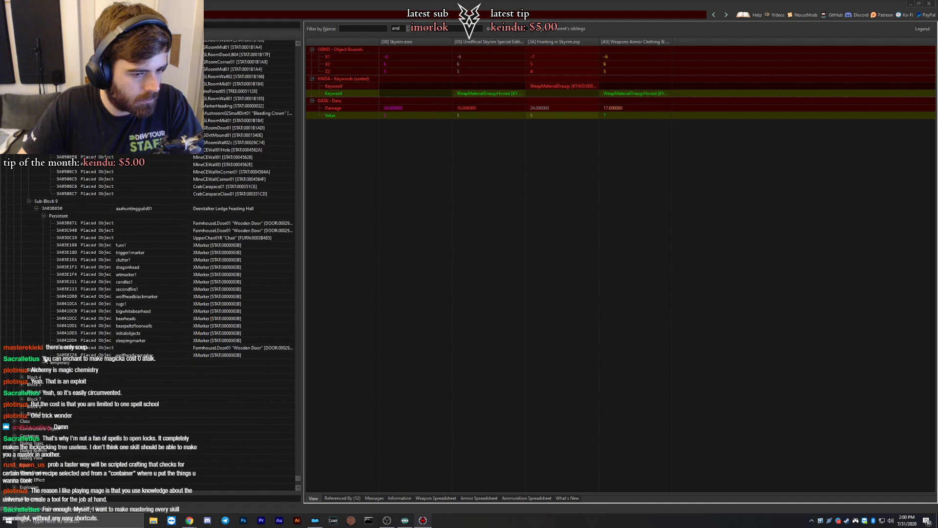
click(43, 361)
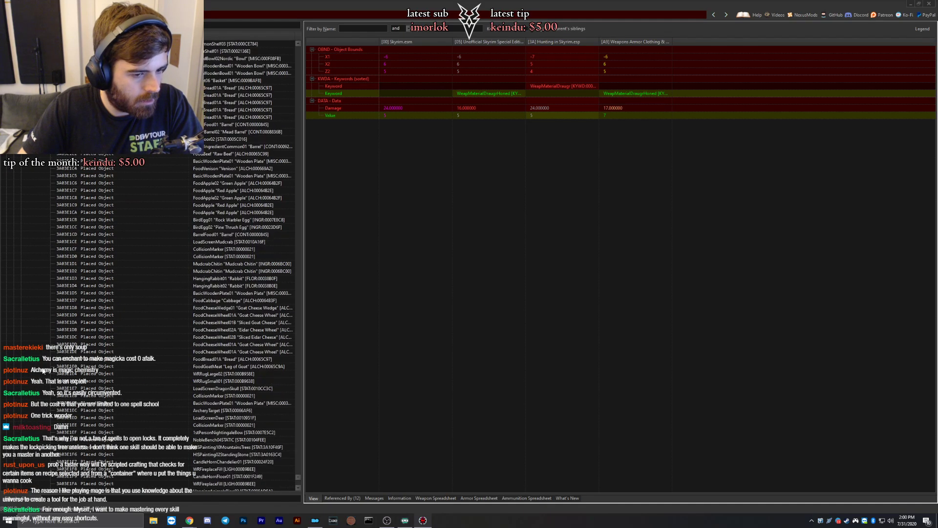
scroll(47, 365, down, 15)
Expand the Deerstalker Lodge cell in Block 3, Sub-Block 3, and browse its persistent and temporary references.
click(22, 278)
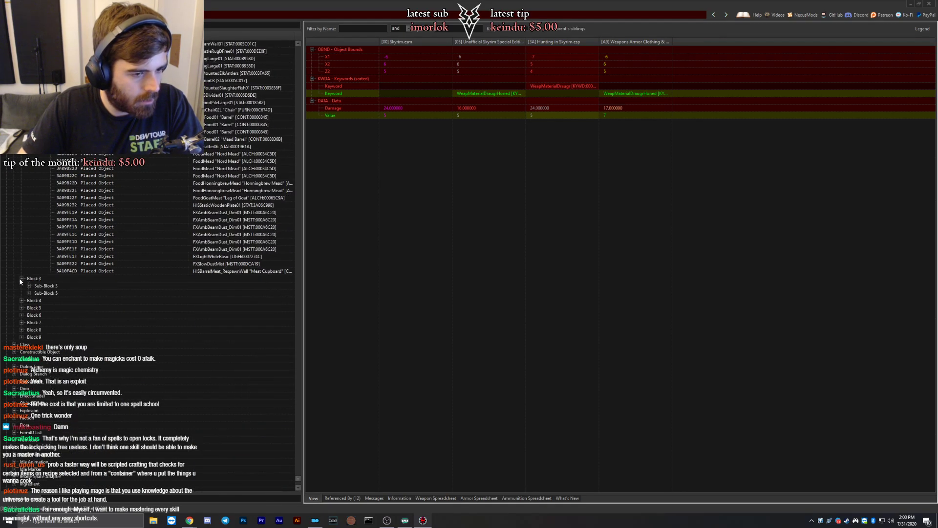
click(29, 286)
click(36, 292)
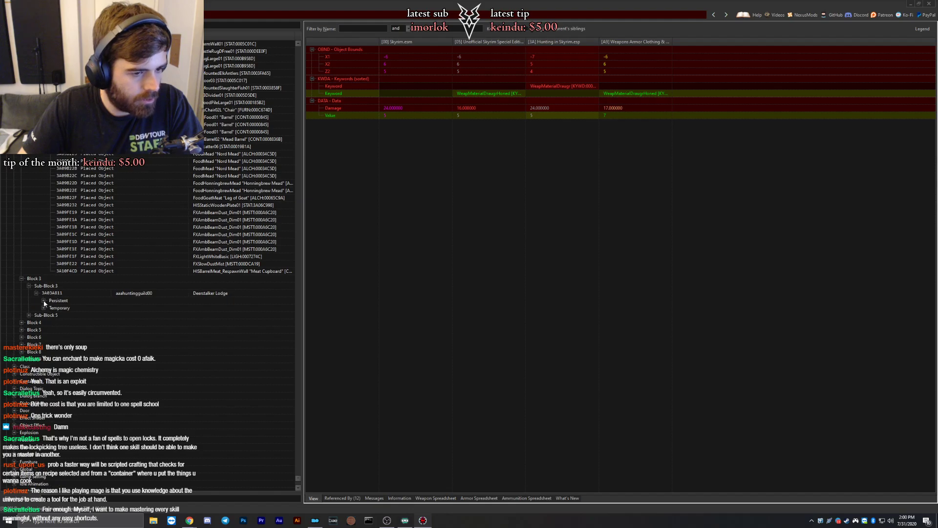
click(43, 300)
click(44, 252)
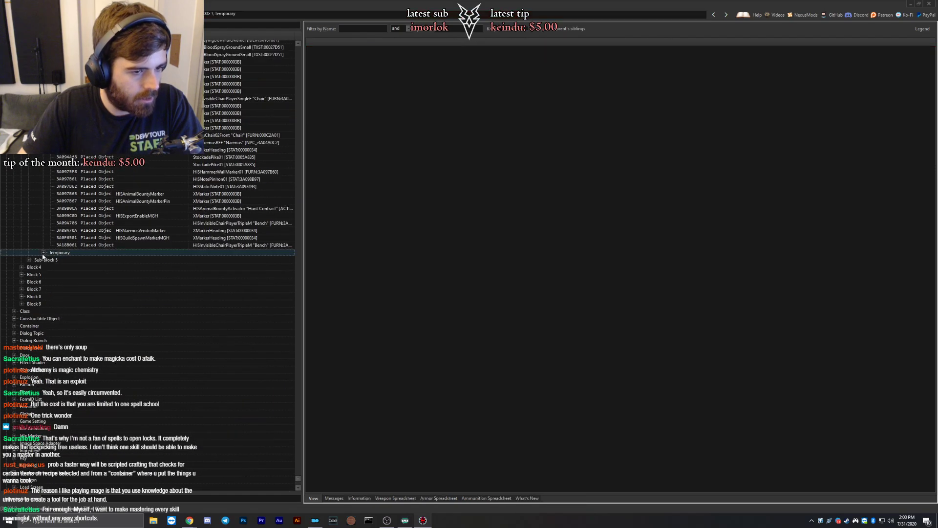
scroll(47, 289, down, 20)
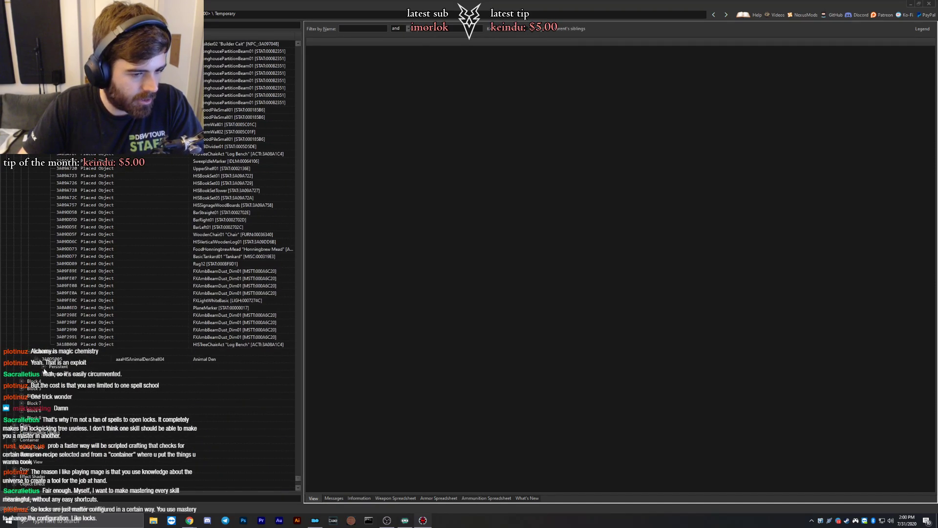
Expand the references of the aaaHISAnimalDenShell04 cell in Block 3, Sub-Block 5, and review its placed objects.
click(43, 367)
scroll(52, 333, down, 4)
click(44, 323)
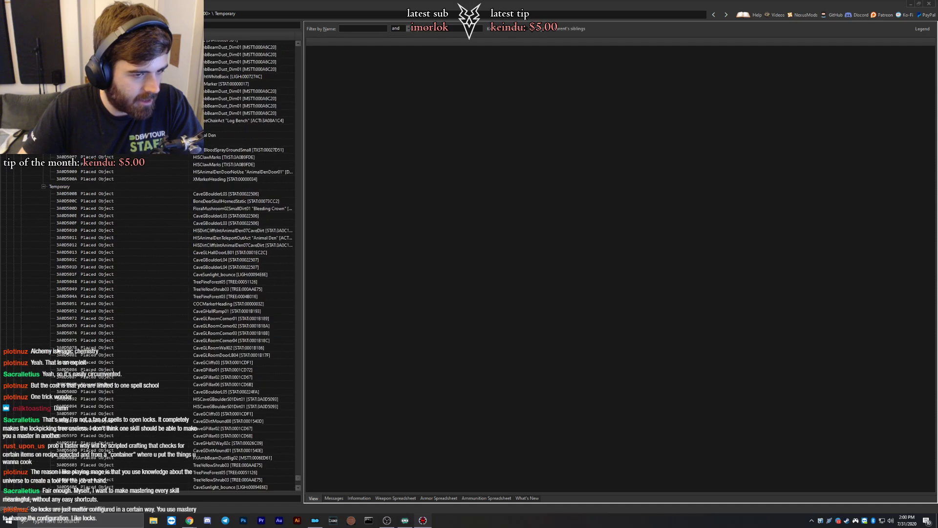
scroll(70, 358, down, 5)
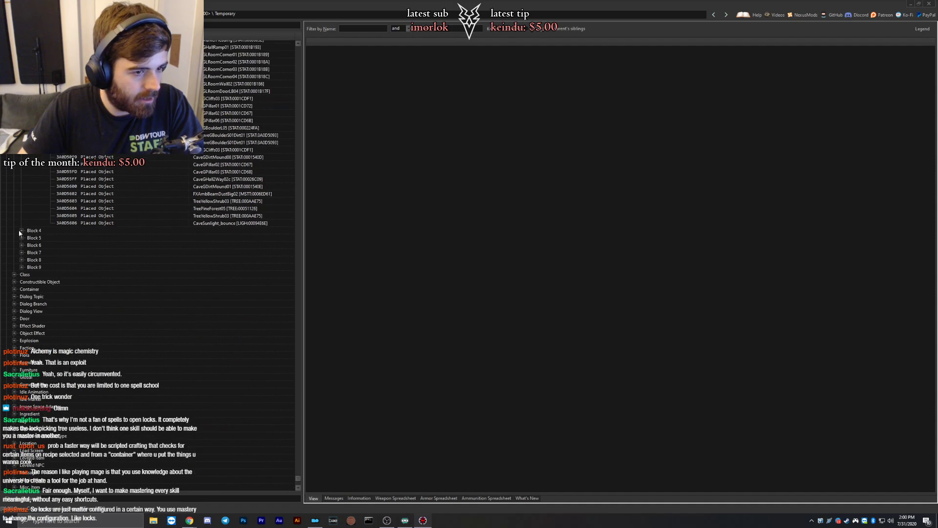
Expand the aaaHISTest cell in Block 4, Sub-Block 1, and review its persistent and temporary references.
click(22, 230)
click(29, 237)
click(36, 245)
click(44, 252)
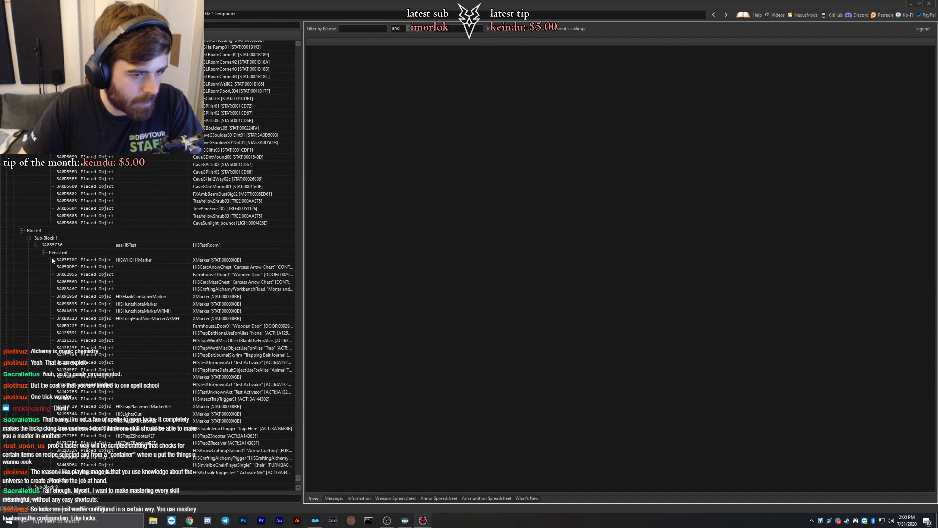
scroll(52, 260, down, 9)
click(43, 282)
scroll(55, 296, down, 10)
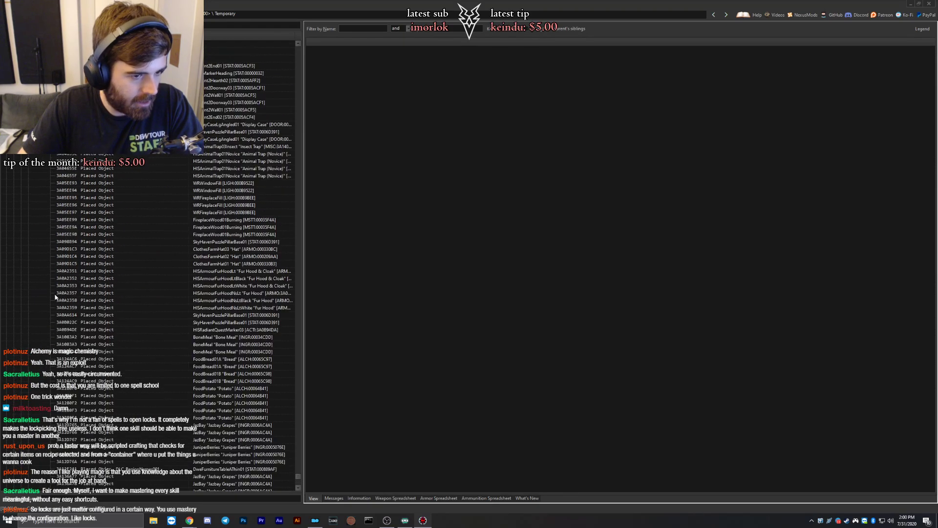
scroll(58, 303, down, 20)
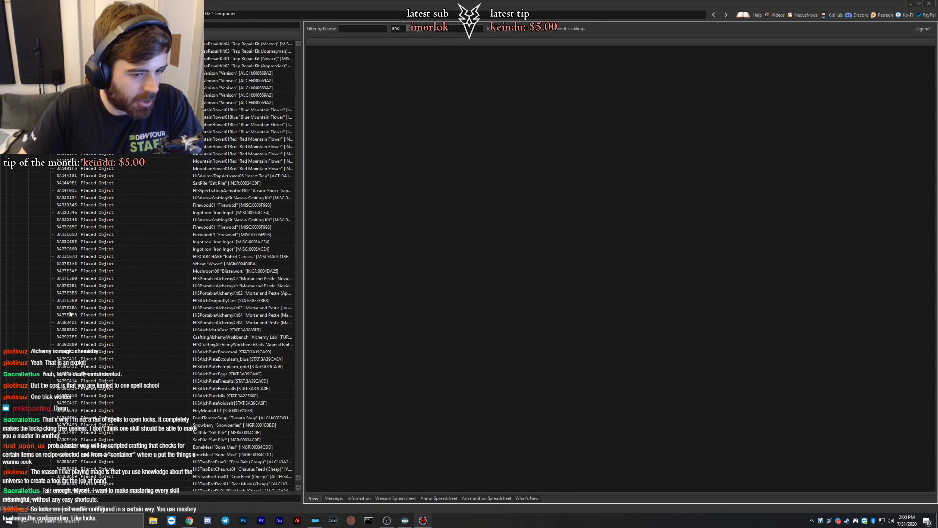
scroll(70, 314, down, 15)
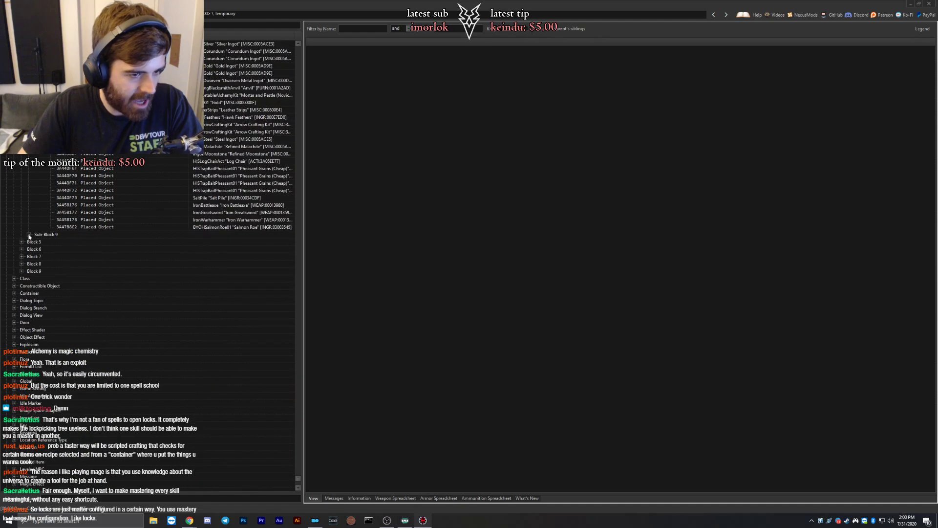
Expand the aaaHISAnimalDen03 cell in Block 4, Sub-Block 9, and browse its persistent and temporary references.
click(29, 235)
click(37, 242)
click(44, 249)
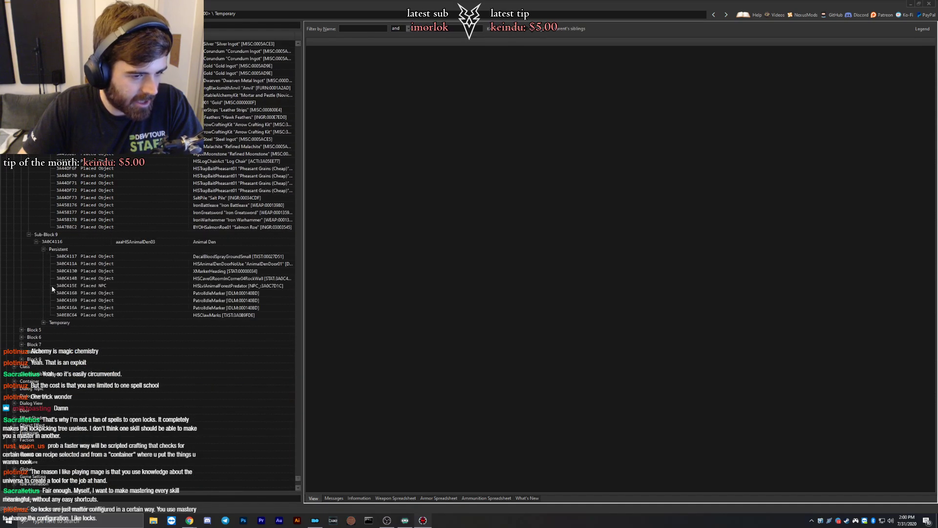
click(43, 323)
scroll(80, 344, down, 15)
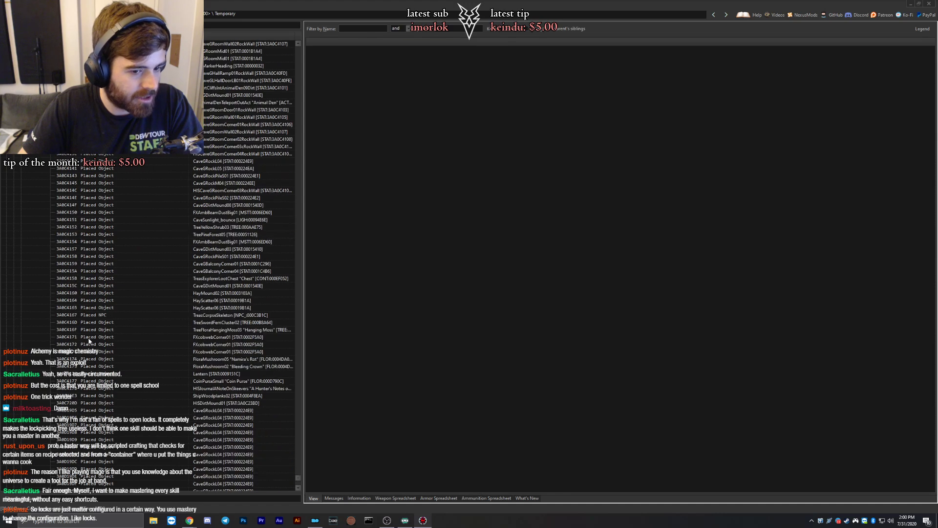
Expand the aaaHISAnimalDenShell01 cell in Block 5, Sub-Block 0, and review its persistent and temporary references.
click(22, 271)
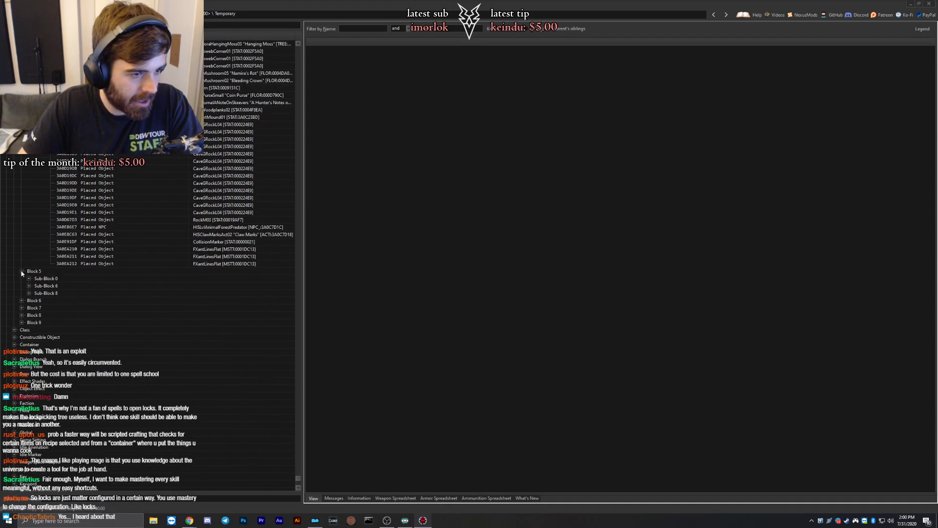
click(29, 278)
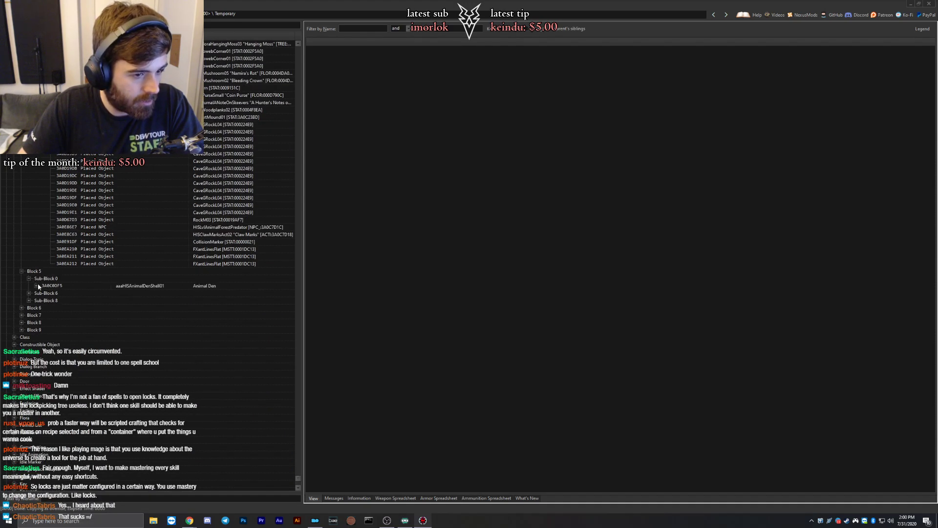
double_click(47, 285)
scroll(47, 280, down, 4)
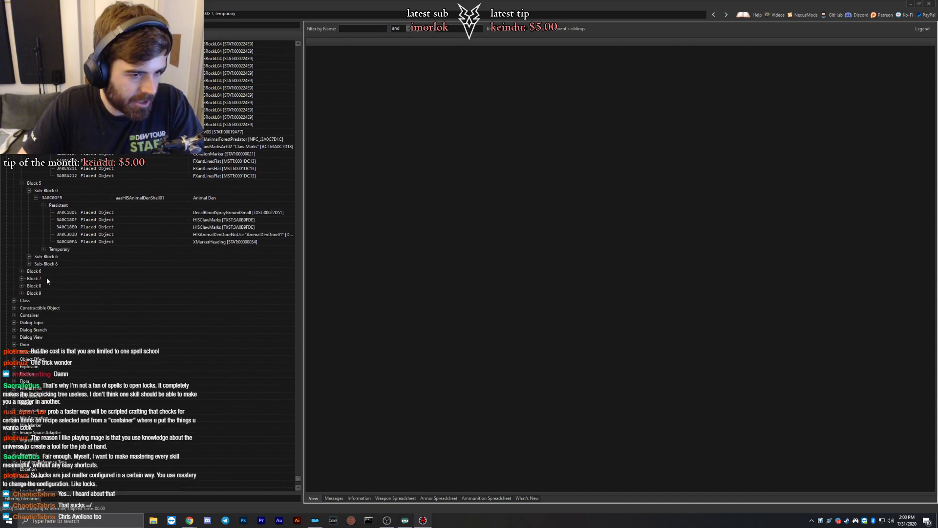
click(43, 250)
scroll(80, 280, down, 6)
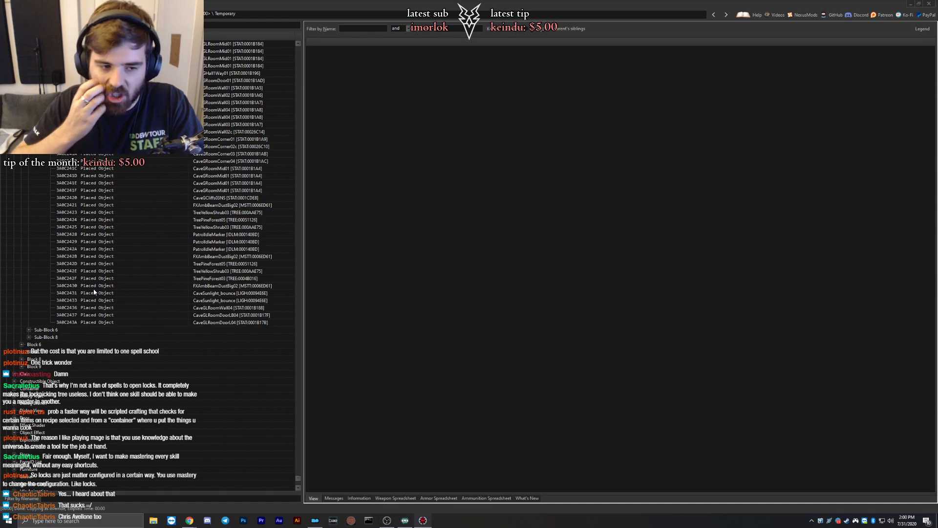
scroll(92, 291, down, 3)
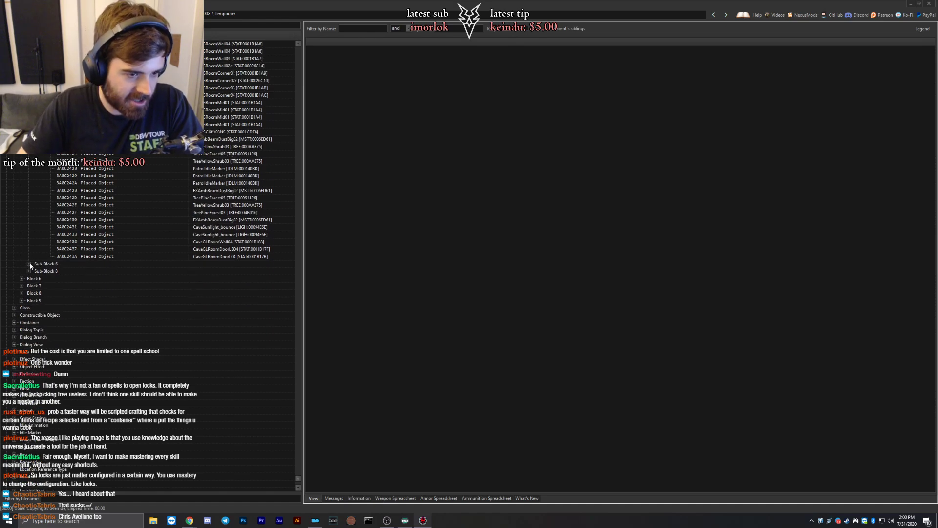
Expand the Bearclaw Lodge Quarters cell in Block 5, Sub-Block 6, and browse its persistent and temporary references.
click(29, 264)
click(37, 271)
click(43, 278)
scroll(63, 293, down, 7)
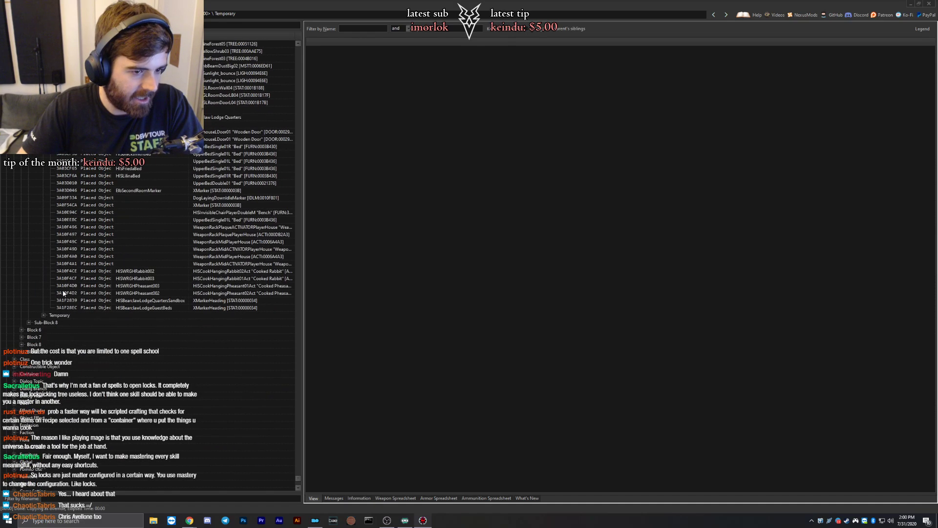
click(43, 314)
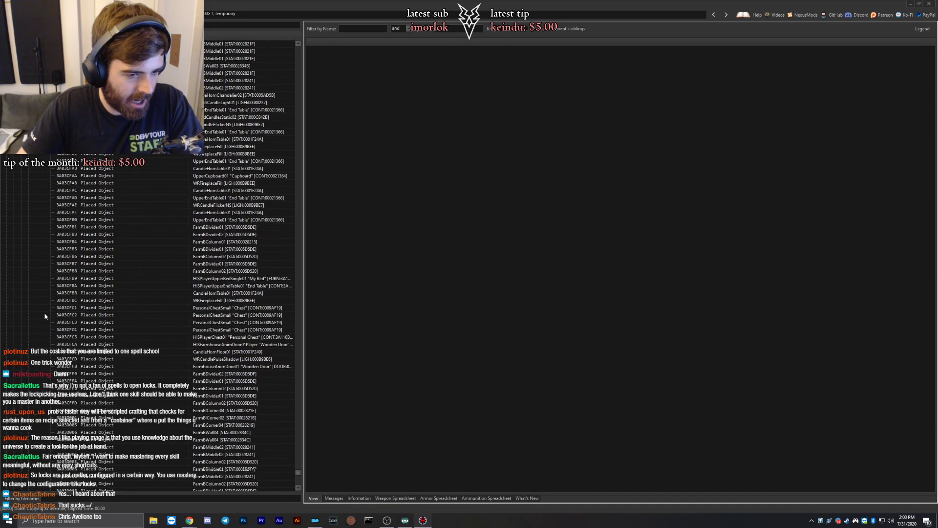
scroll(45, 314, down, 15)
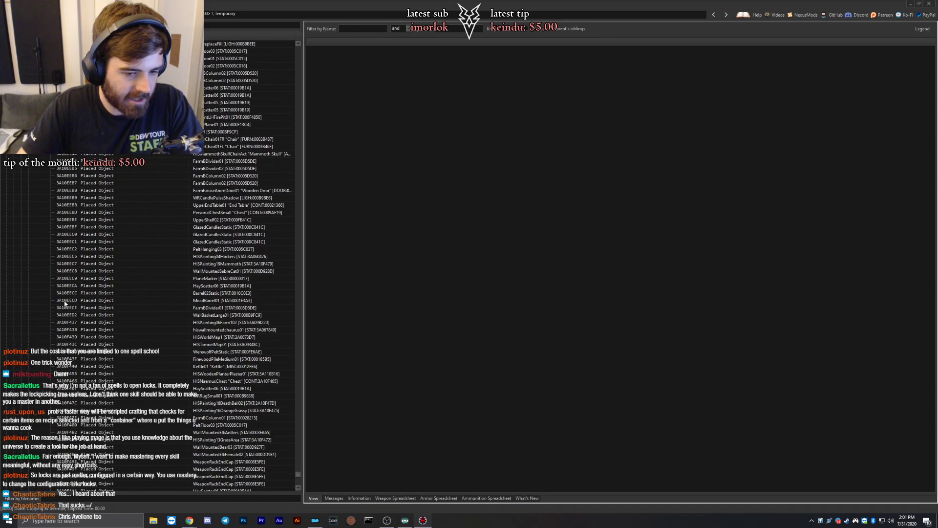
scroll(65, 303, down, 15)
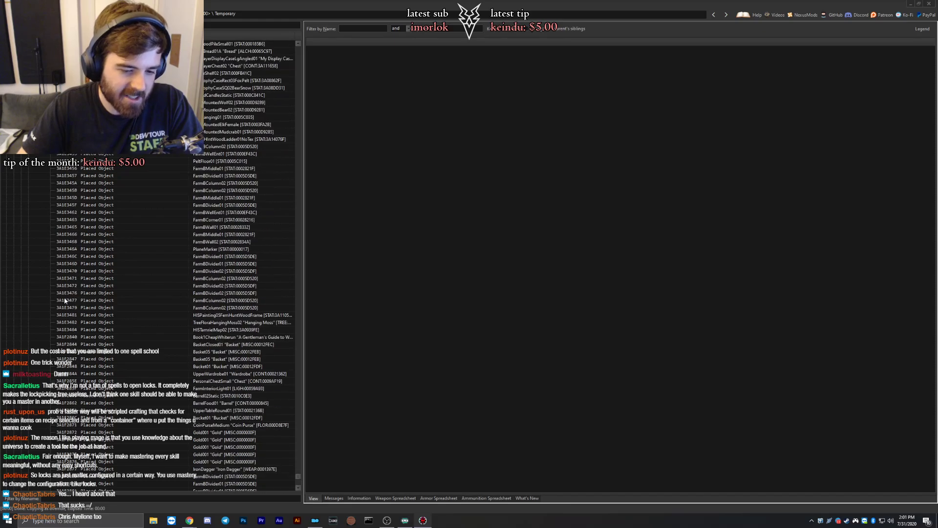
scroll(65, 300, down, 15)
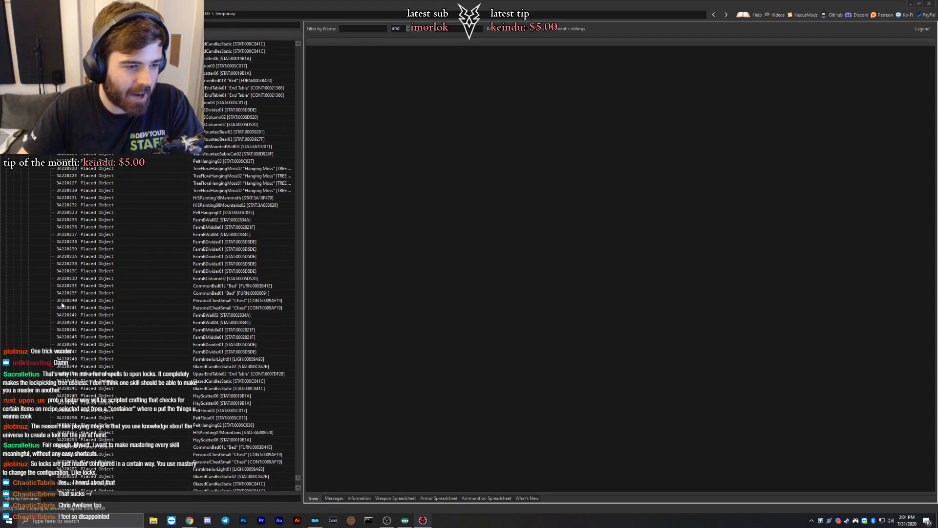
scroll(64, 308, down, 6)
Expand the aaaHISAnimalDenShell02 cell in Block 5, Sub-Block 8, and review its persistent and temporary references.
click(28, 352)
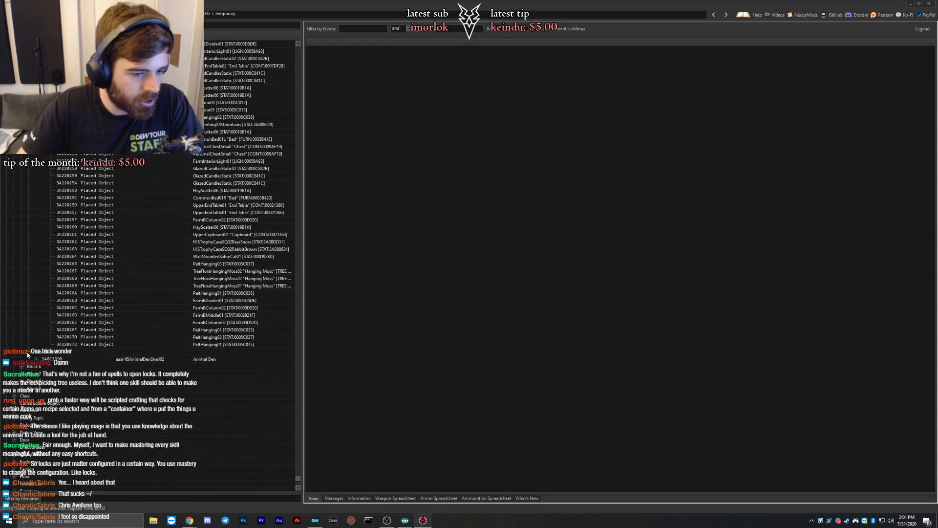
click(36, 358)
scroll(43, 293, down, 4)
click(44, 278)
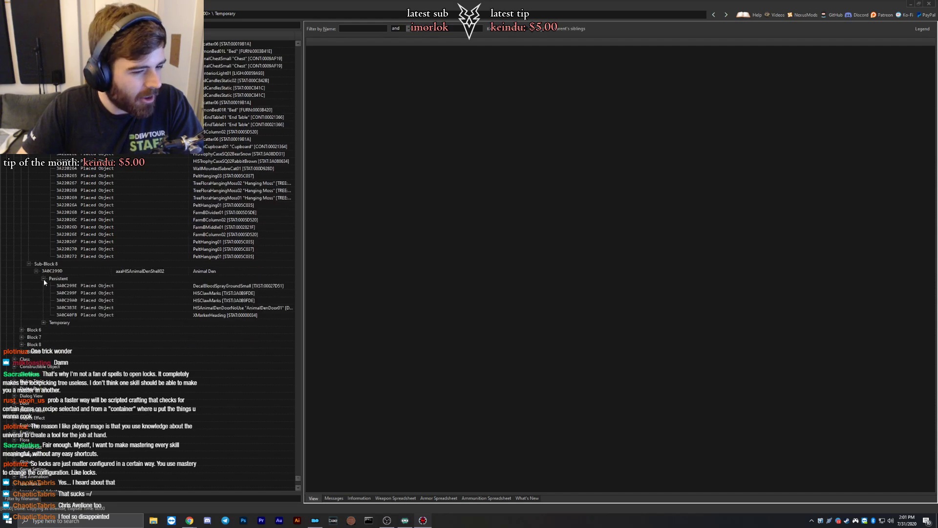
click(43, 322)
scroll(41, 312, down, 10)
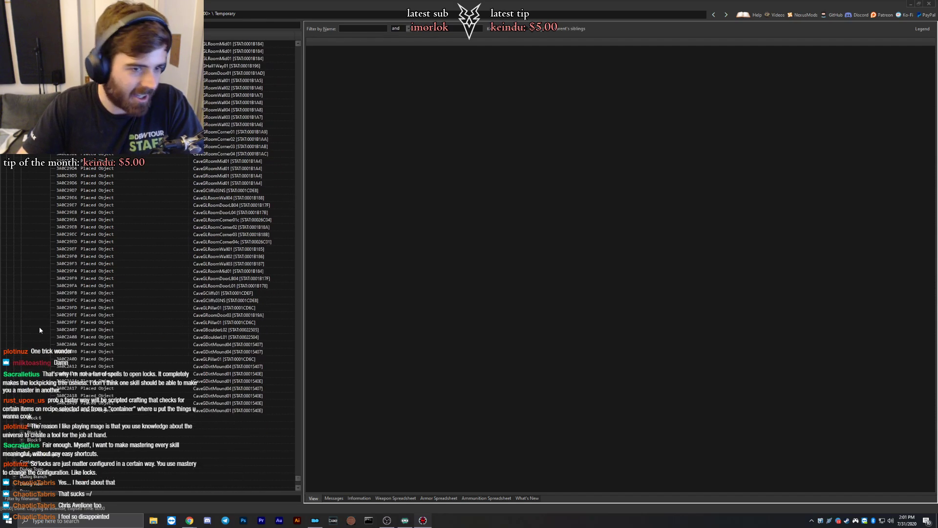
Expand the aaaHISTest02 cell in Block 6, Sub-Block 1, and review its persistent and temporary references.
click(22, 285)
click(29, 292)
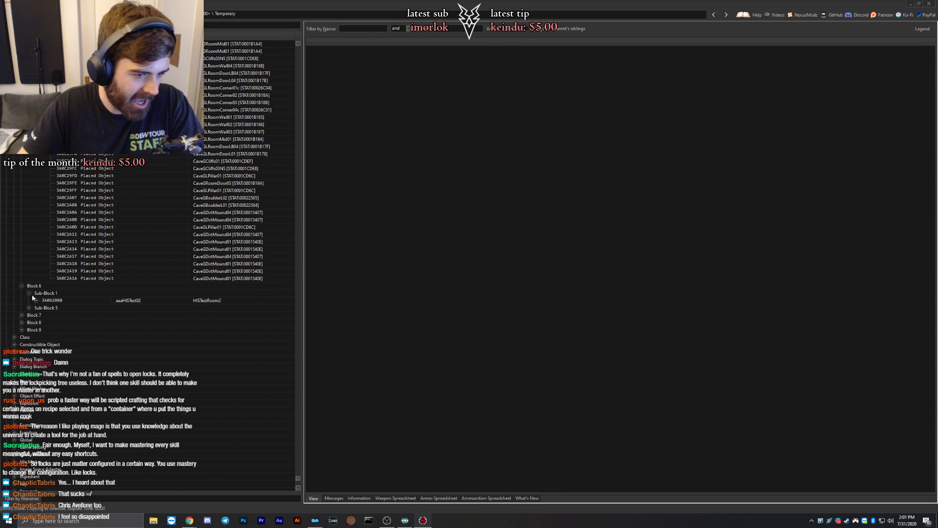
click(36, 300)
click(43, 307)
scroll(45, 314, down, 5)
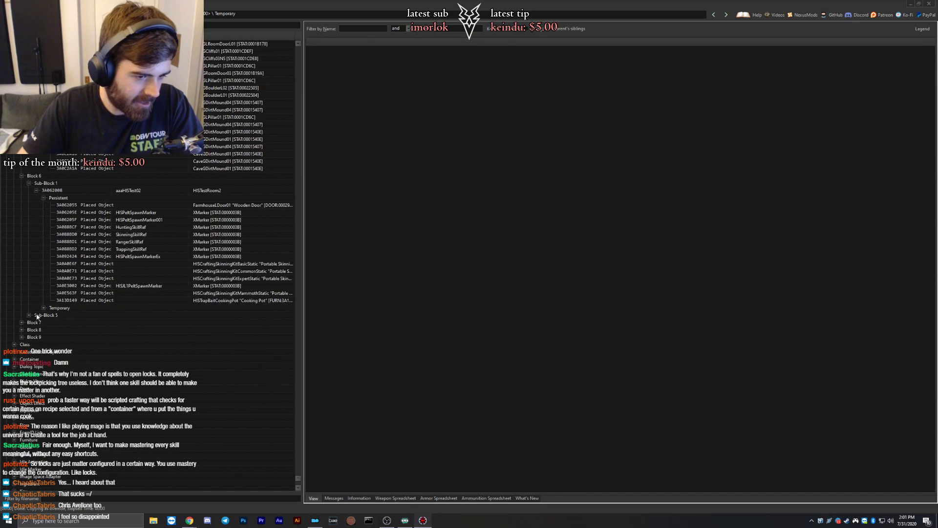
click(44, 308)
scroll(64, 327, down, 5)
scroll(79, 337, down, 1)
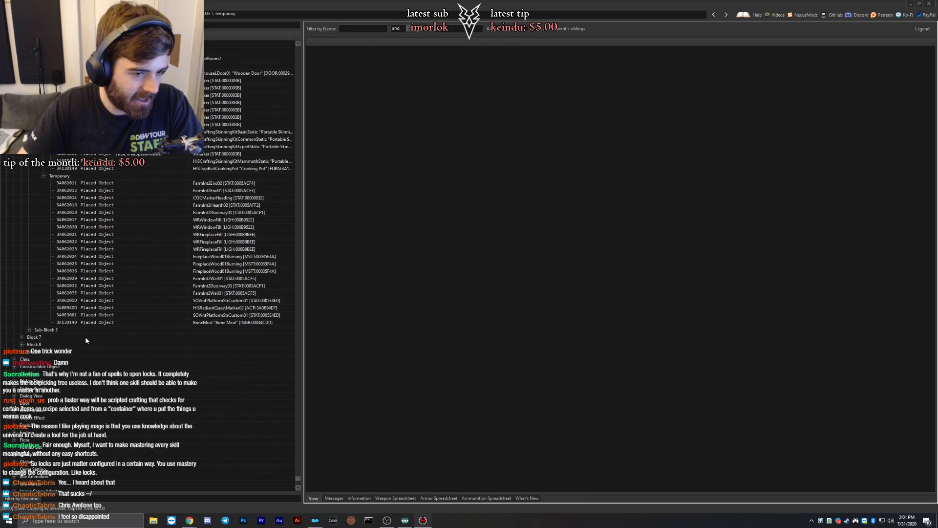
Copy the Remove Interior Fog.esp version of the Benkongerike Great Hall cell in Block 6, Sub-Block 5, as an override into UltSky.esp.
click(29, 329)
click(39, 338)
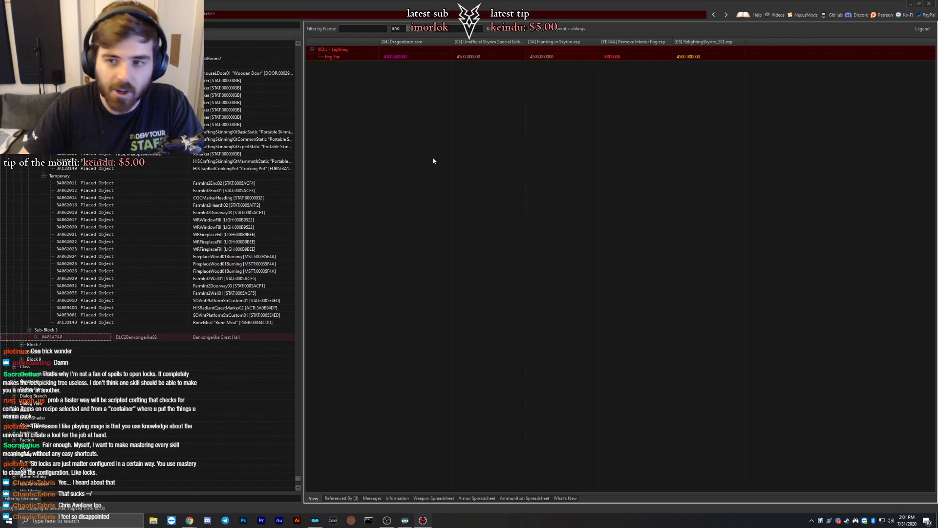
right_click(620, 45)
click(627, 49)
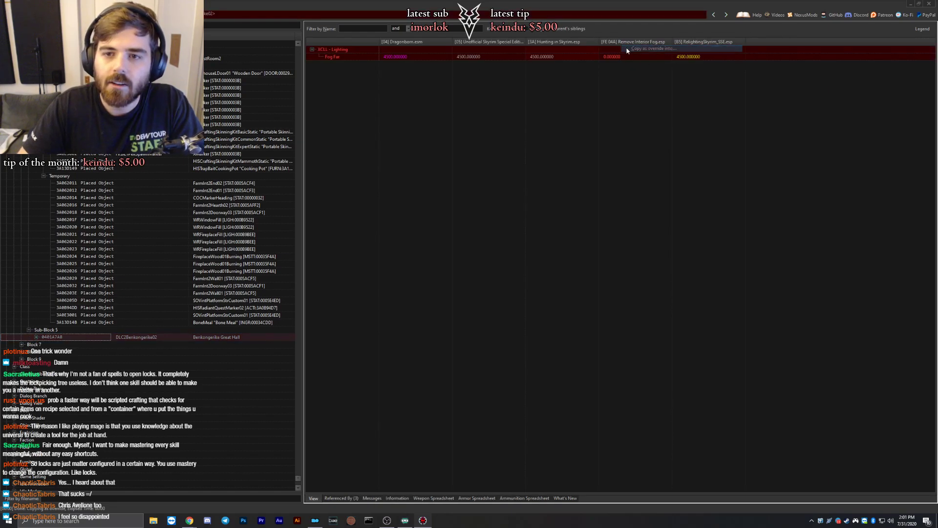
key(Return)
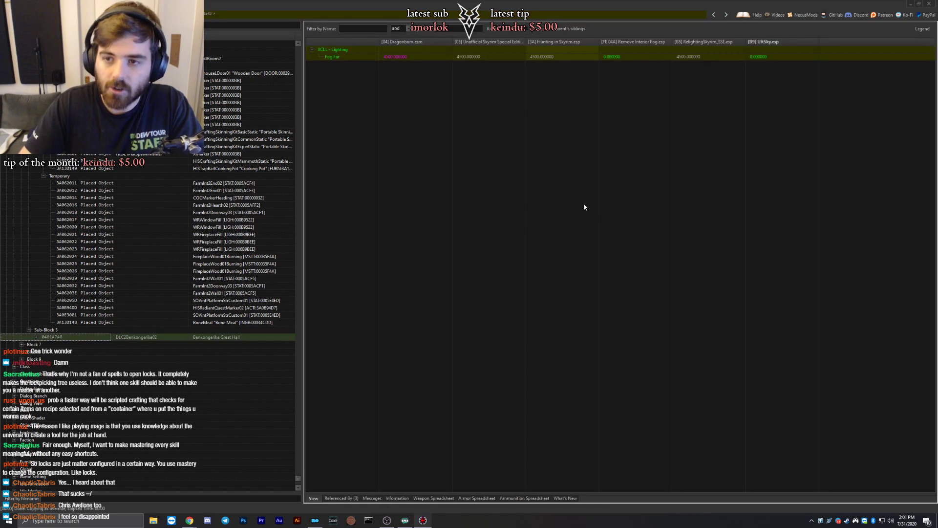
Expand the Benkongerike Great Hall cell's temporary references and examine the overridden fishing rod placed object.
click(36, 337)
scroll(74, 333, down, 3)
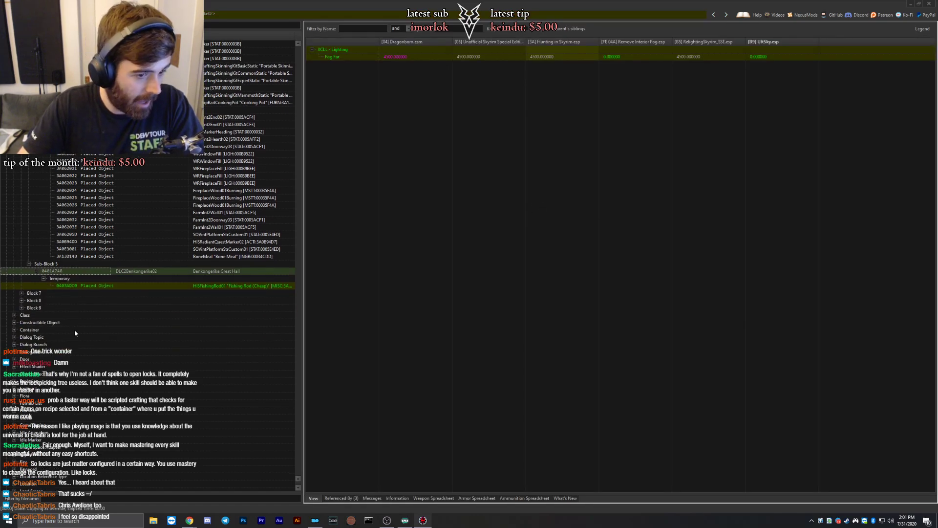
click(85, 287)
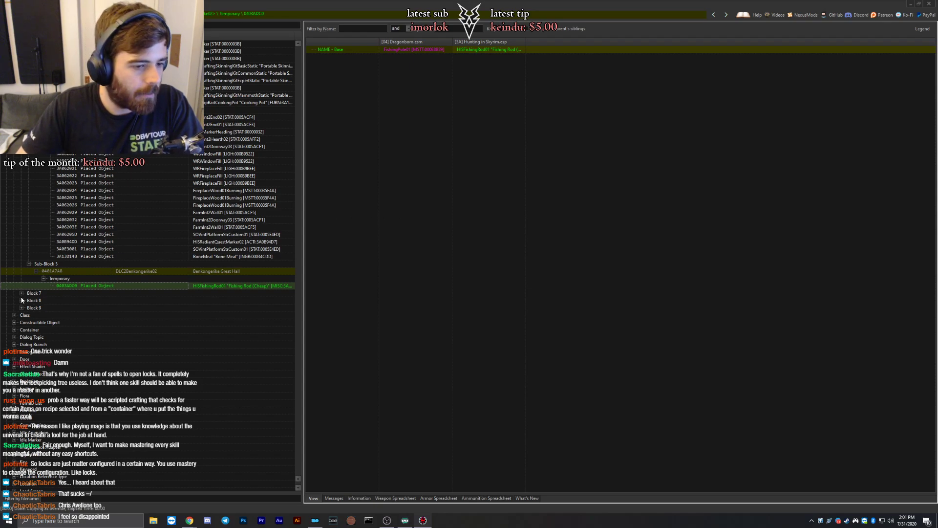
Expand the Whiterun Hunting Guild Armoury cell in Block 7, Sub-Block 1, and review its persistent and temporary references.
click(21, 293)
click(29, 300)
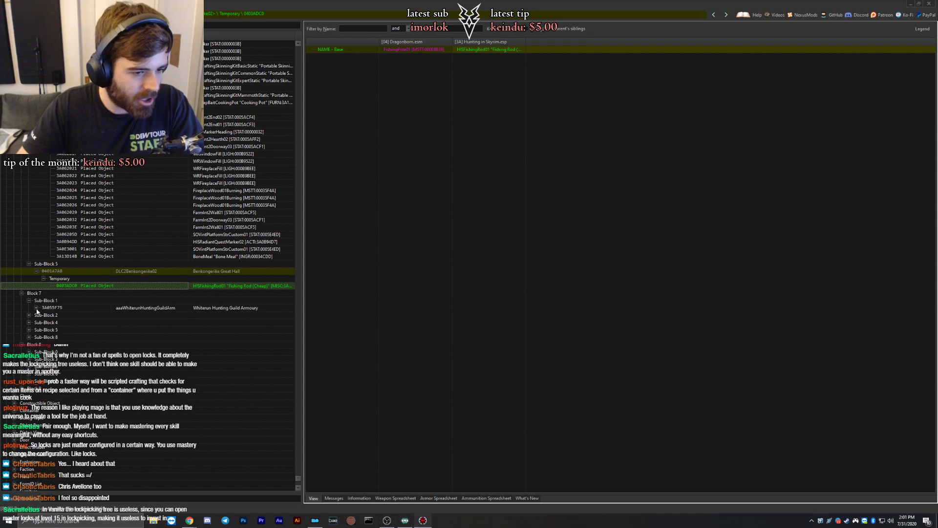
click(36, 307)
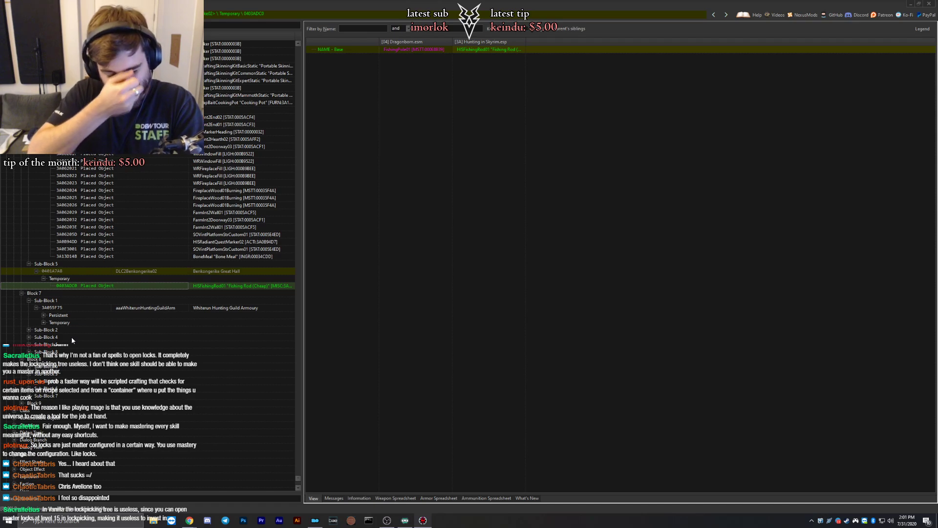
click(44, 315)
scroll(49, 376, down, 1)
scroll(48, 376, down, 4)
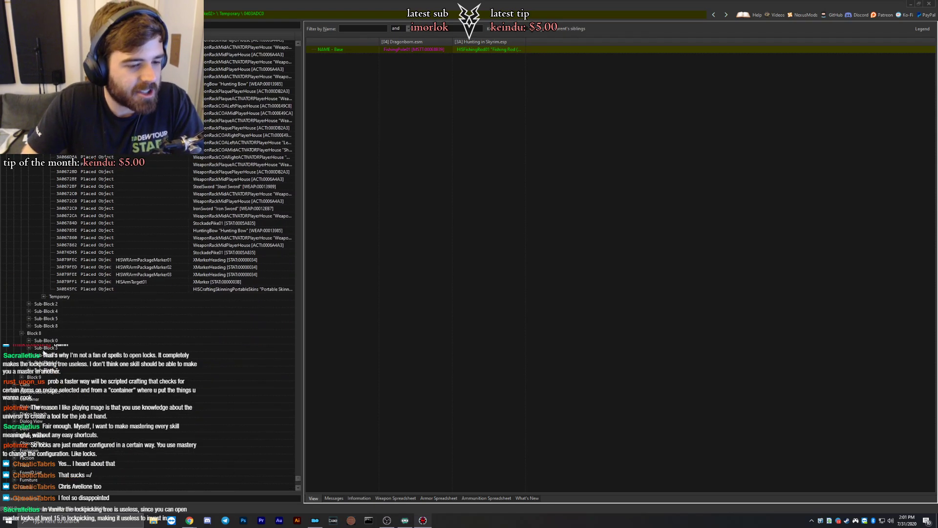
click(42, 297)
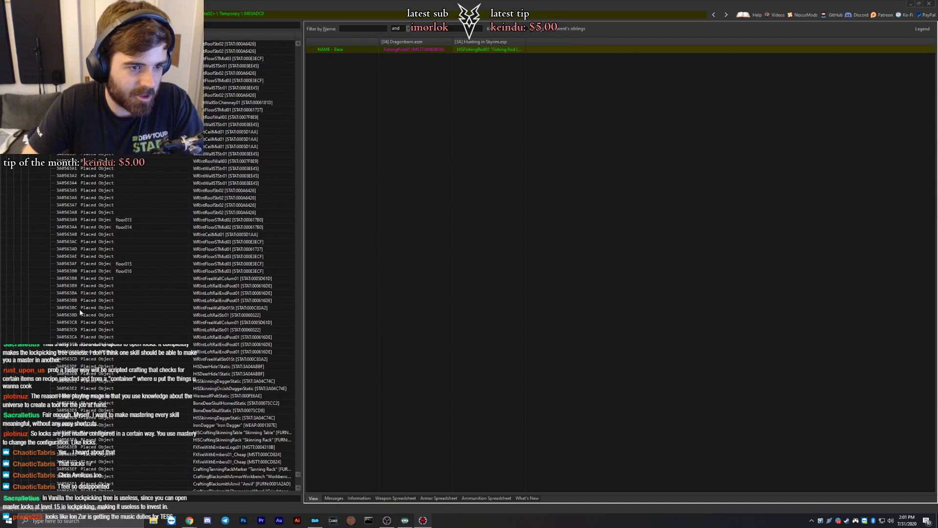
scroll(80, 312, down, 10)
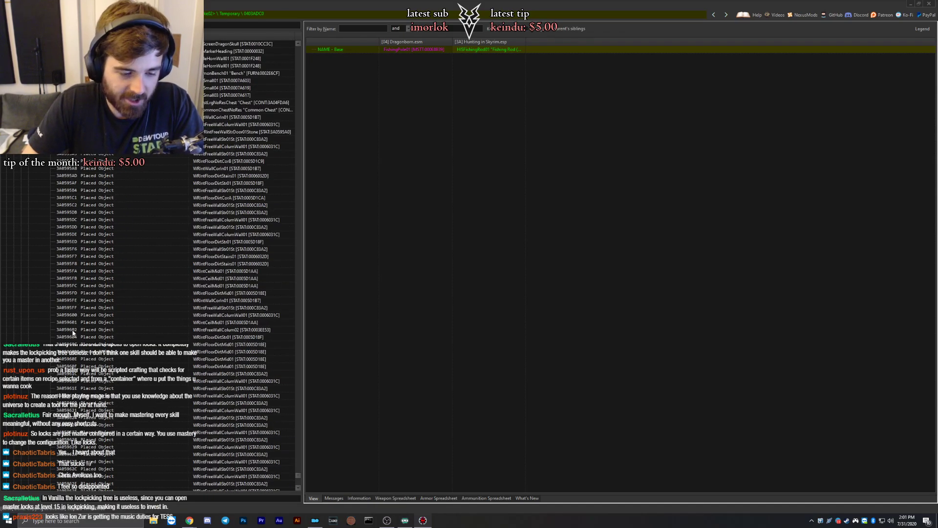
scroll(74, 332, down, 10)
scroll(77, 344, down, 15)
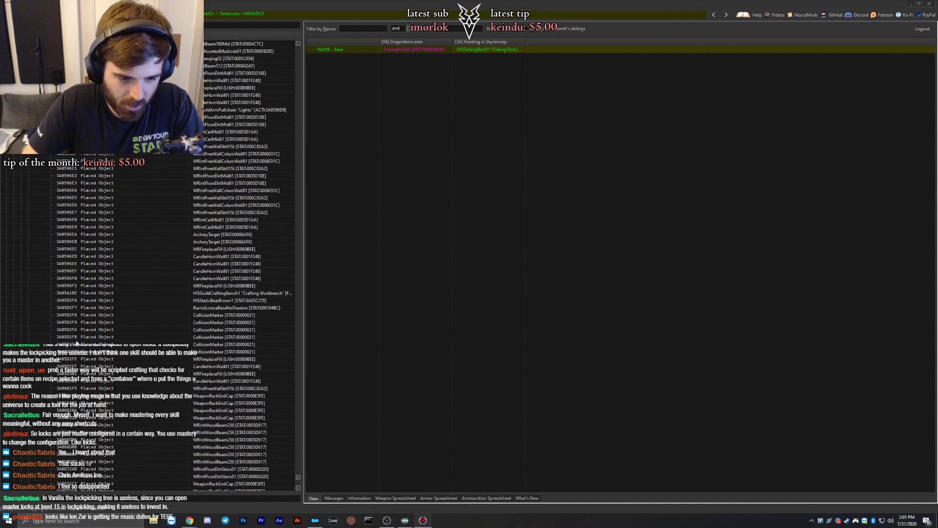
Expand the Deerstalker Lodge Trophy Room cell in Block 7, Sub-Block 2, and review its persistent and temporary references.
click(29, 345)
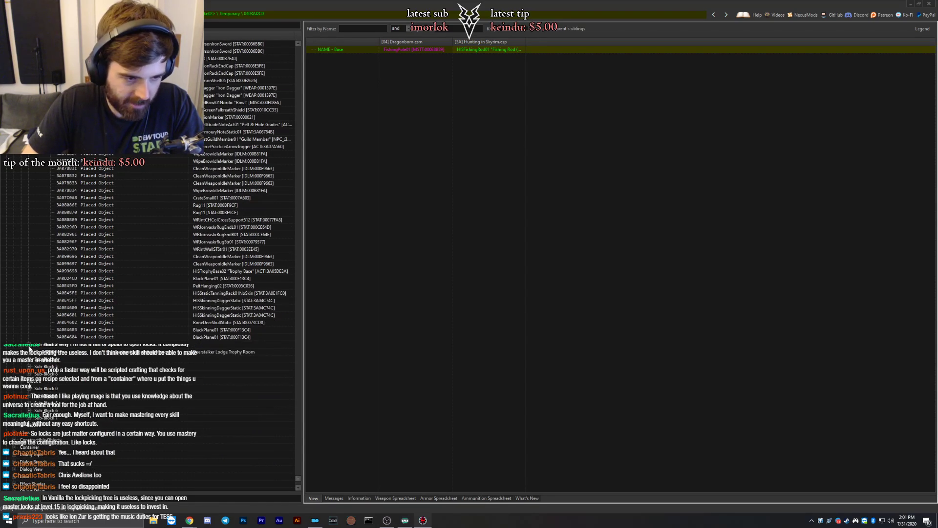
click(36, 352)
click(44, 359)
click(44, 374)
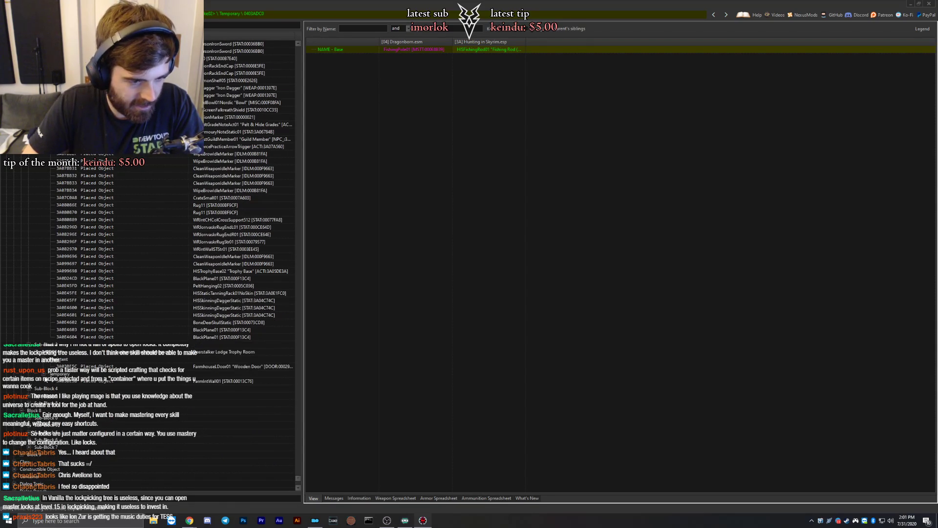
Copy the SoundsofSkyrimComplete.esp version of the Riften Fishery cell in Block 7, Sub-Block 4, as an override into UltSky.esp.
click(30, 388)
click(37, 396)
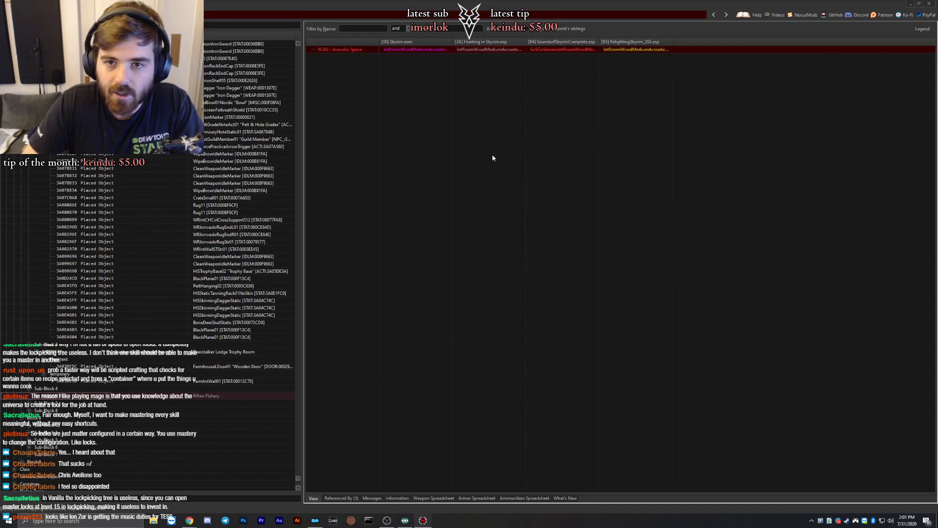
right_click(560, 43)
click(570, 48)
key(Return)
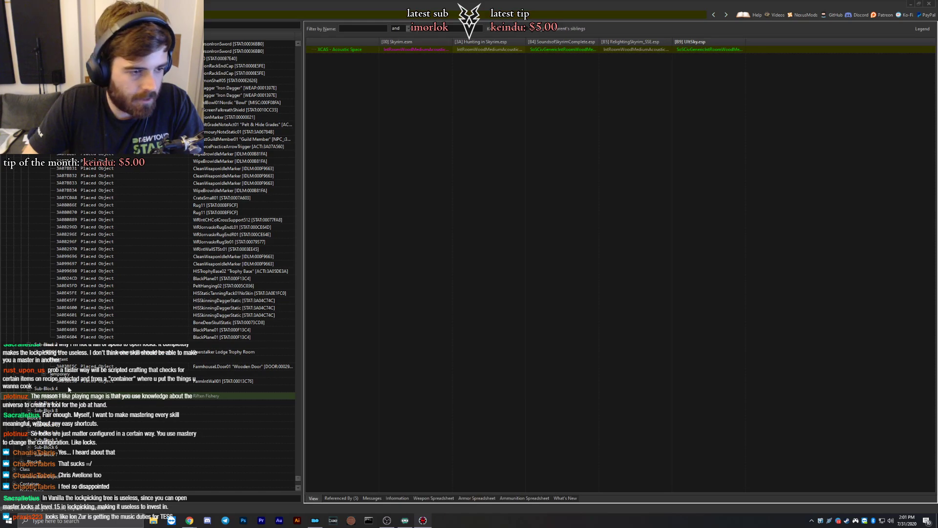
Expand the Riften Fishery cell's temporary references and examine the overridden fishing rod placed objects.
click(37, 397)
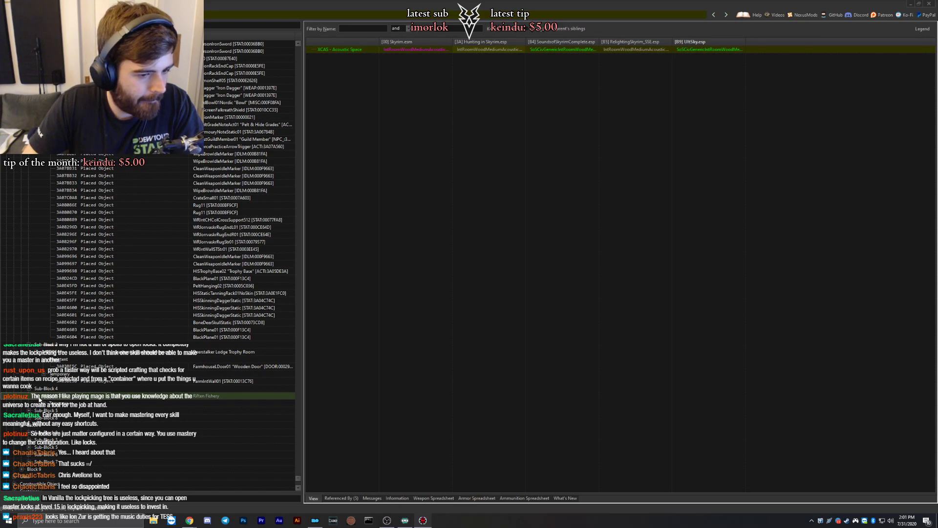
click(43, 404)
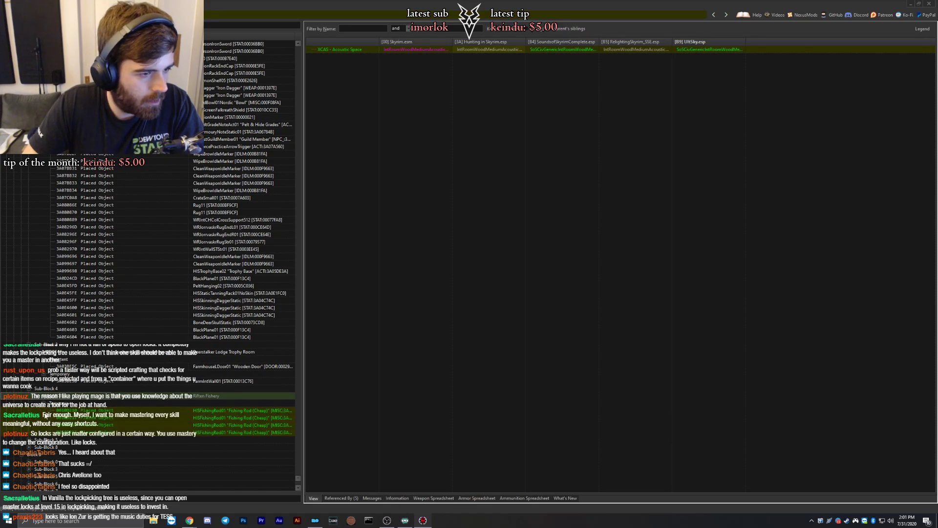
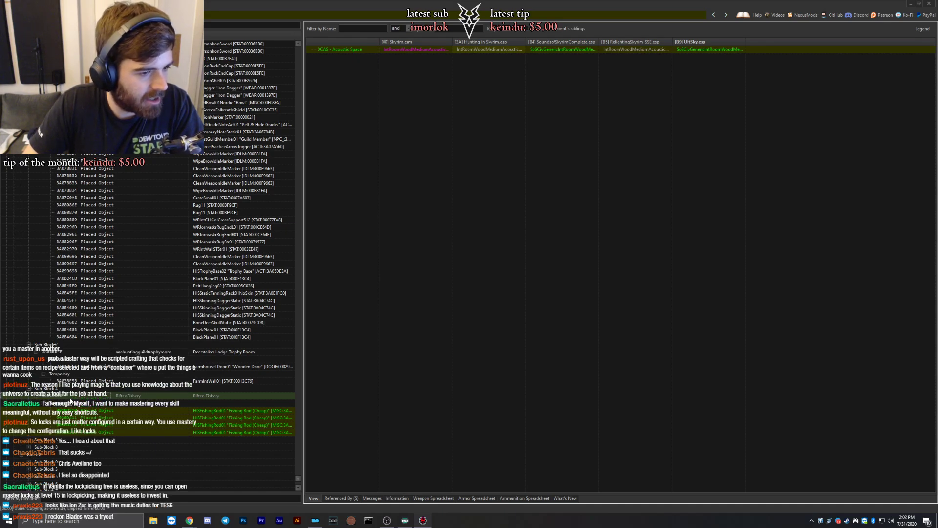
scroll(71, 400, down, 3)
click(96, 359)
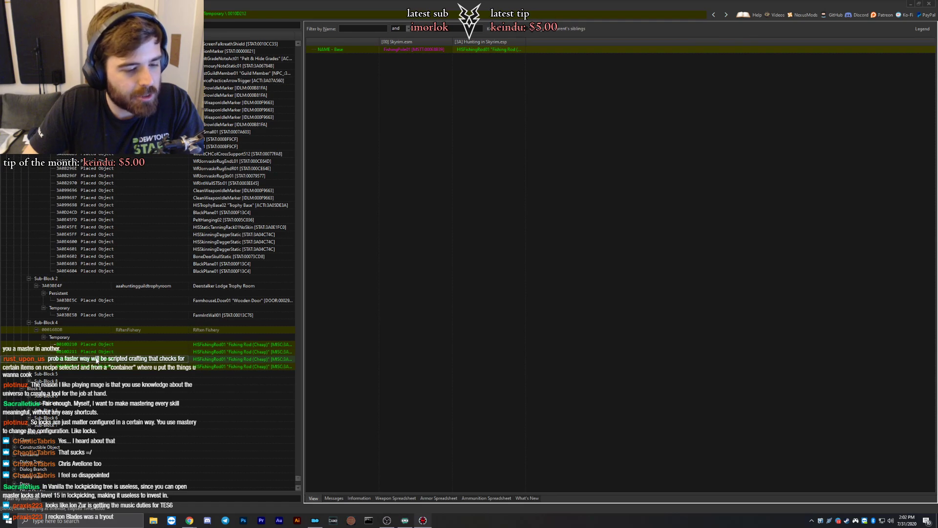
click(92, 367)
Expand the Amberleaf Den cell in Block 7, Sub-Block 5, and review its persistent and temporary references.
click(29, 373)
click(37, 381)
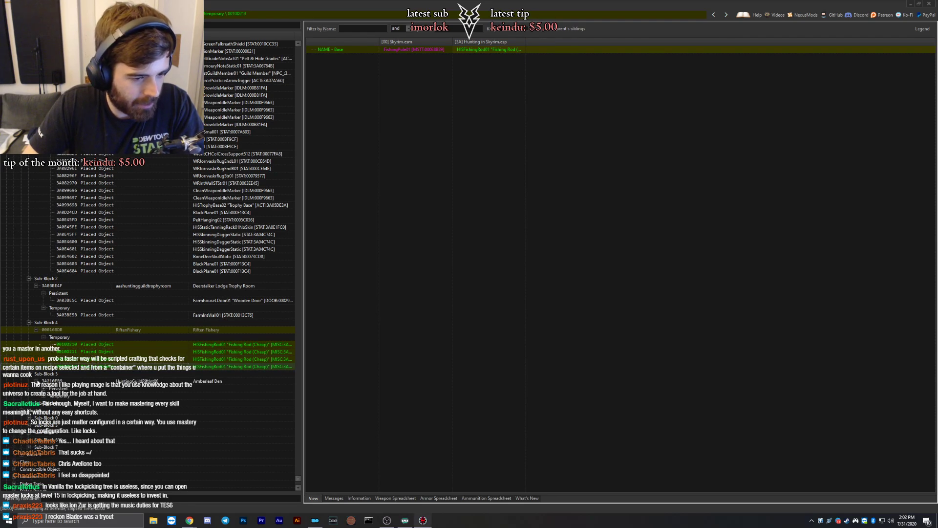
click(43, 388)
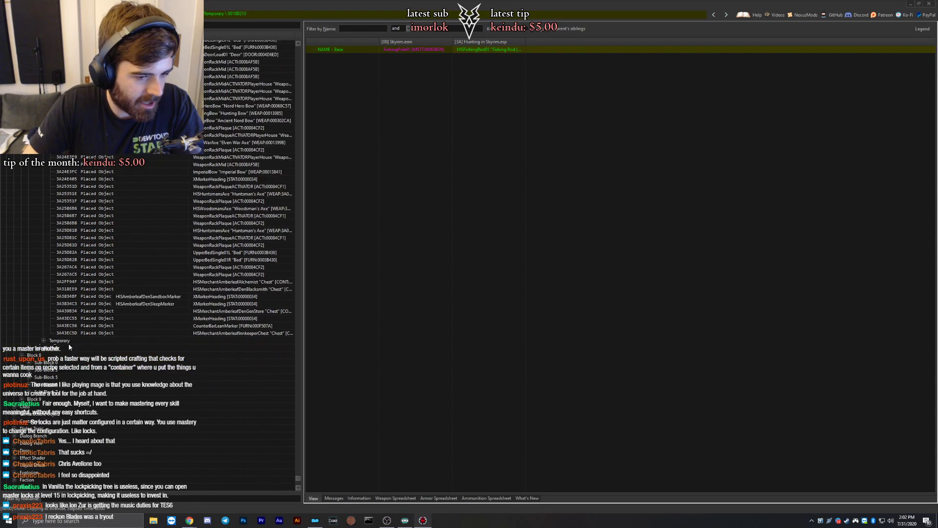
click(42, 341)
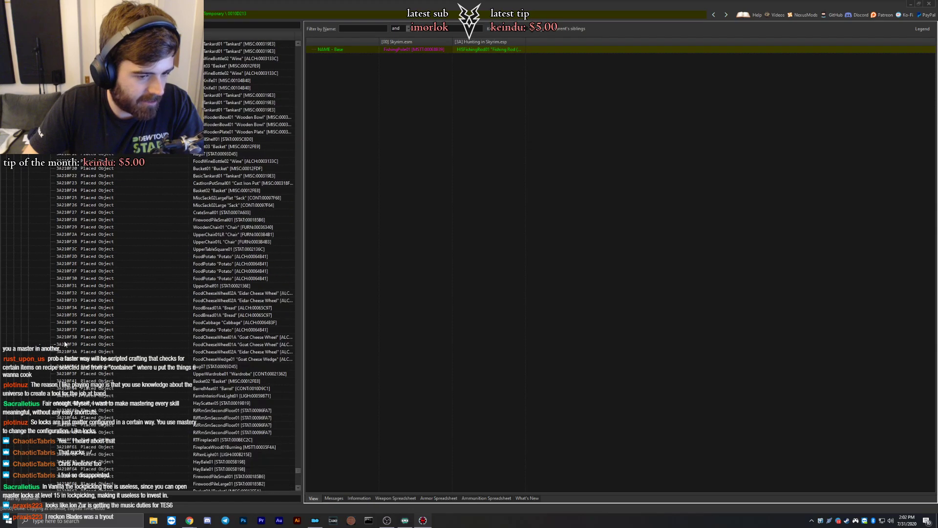
scroll(68, 343, down, 10)
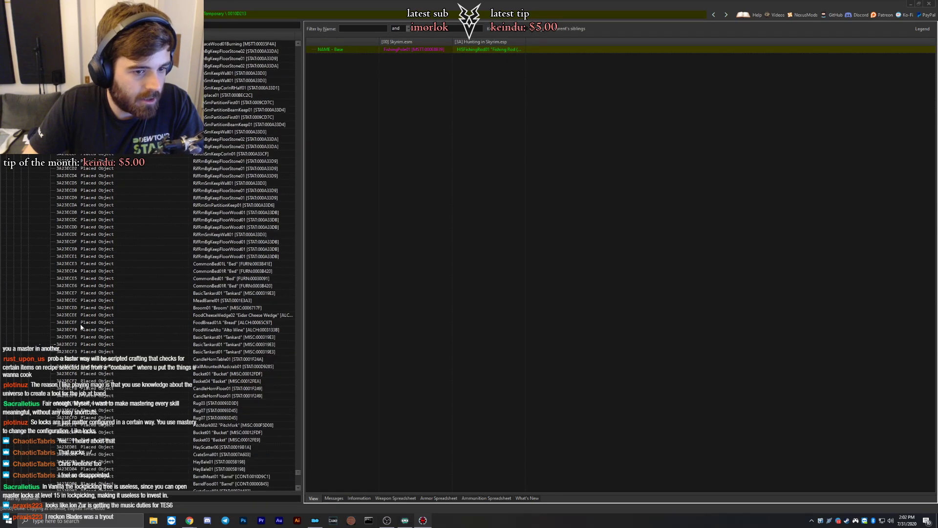
scroll(78, 328, down, 15)
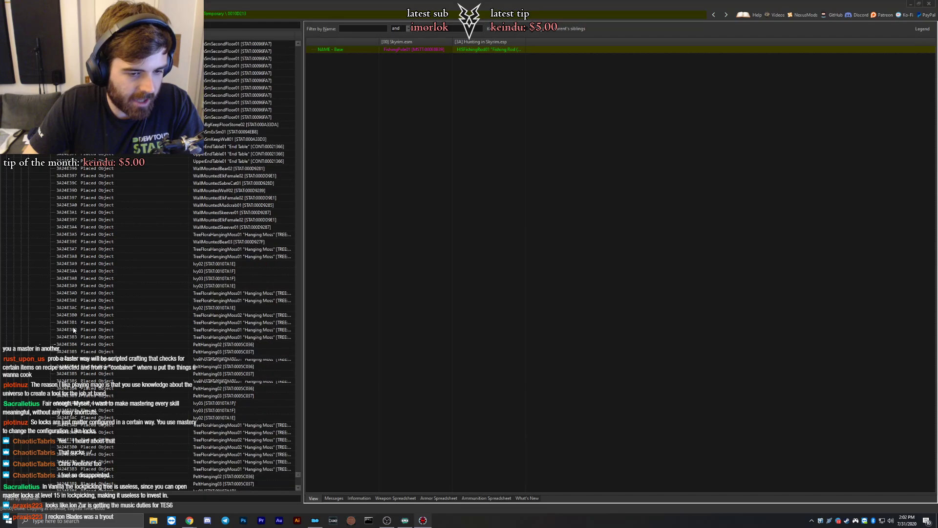
scroll(80, 331, down, 15)
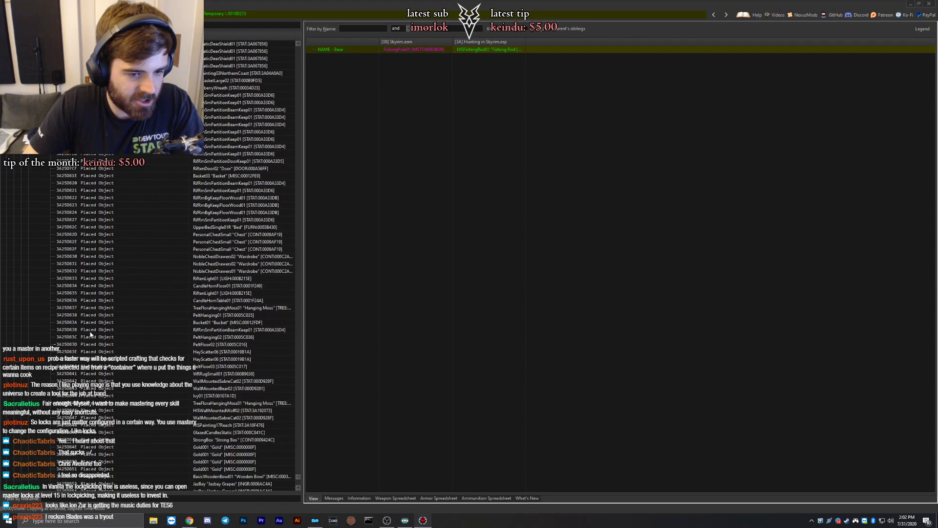
scroll(110, 338, down, 15)
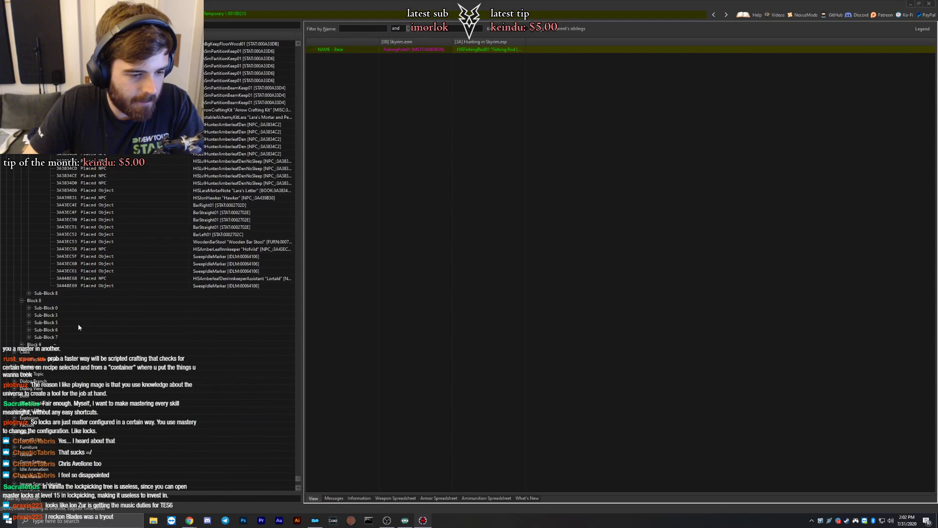
Expand the Hunting Guild - Whiterun Outpost cell in Block 7, Sub-Block 8, and review its persistent and temporary references.
click(28, 293)
click(36, 300)
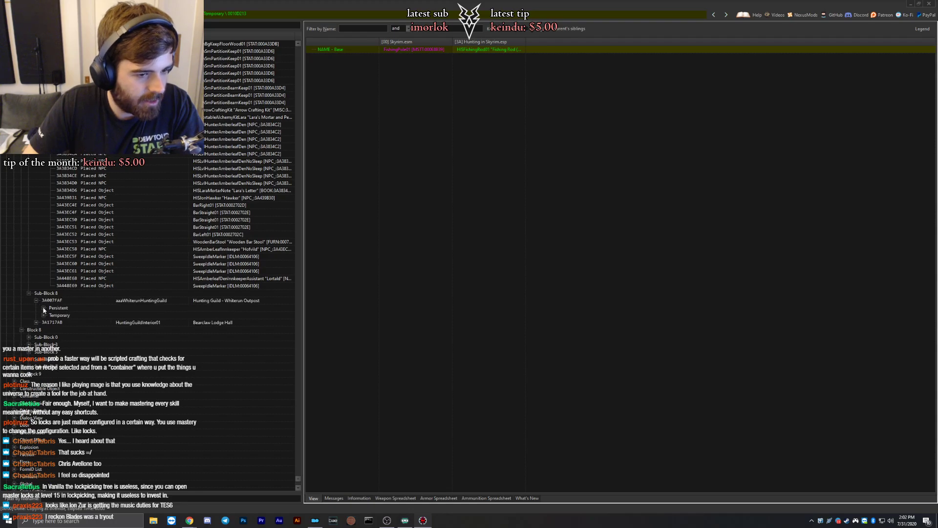
click(44, 308)
scroll(68, 308, down, 1)
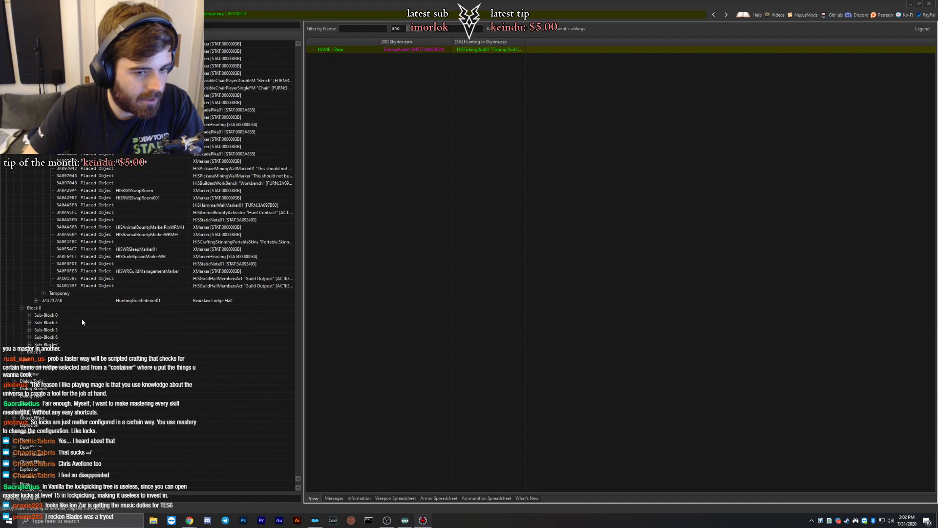
click(44, 293)
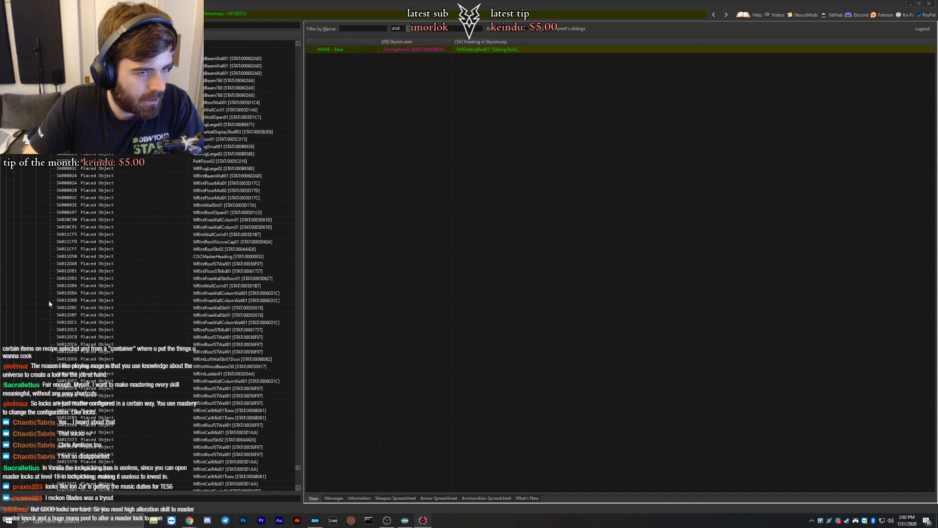
scroll(102, 370, down, 15)
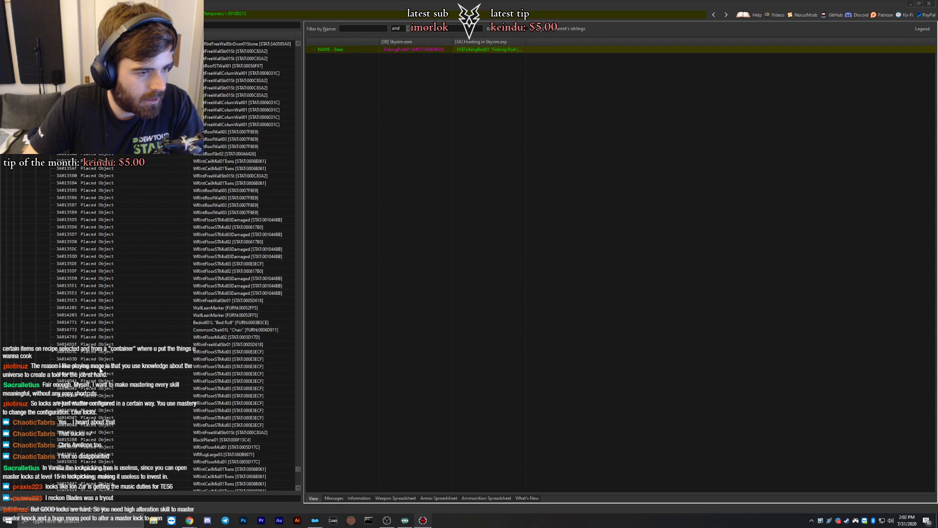
scroll(100, 334, down, 13)
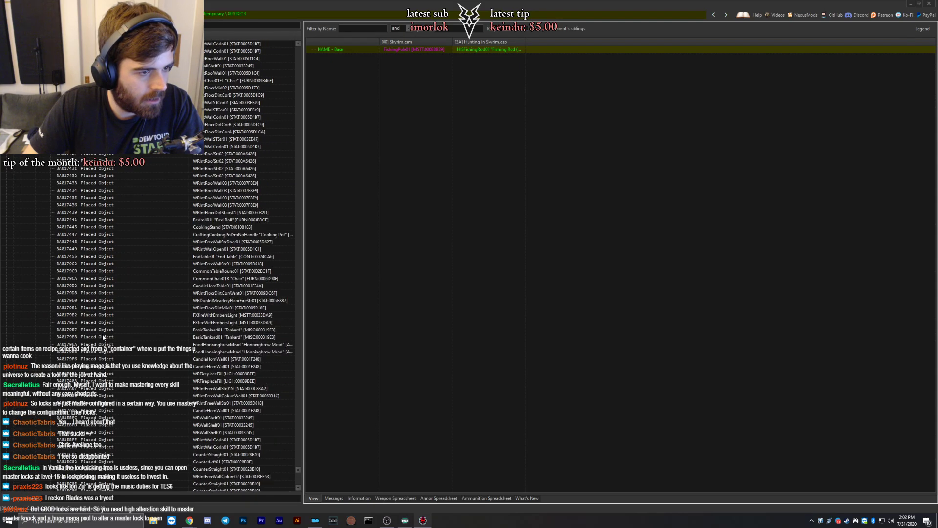
scroll(118, 327, down, 2)
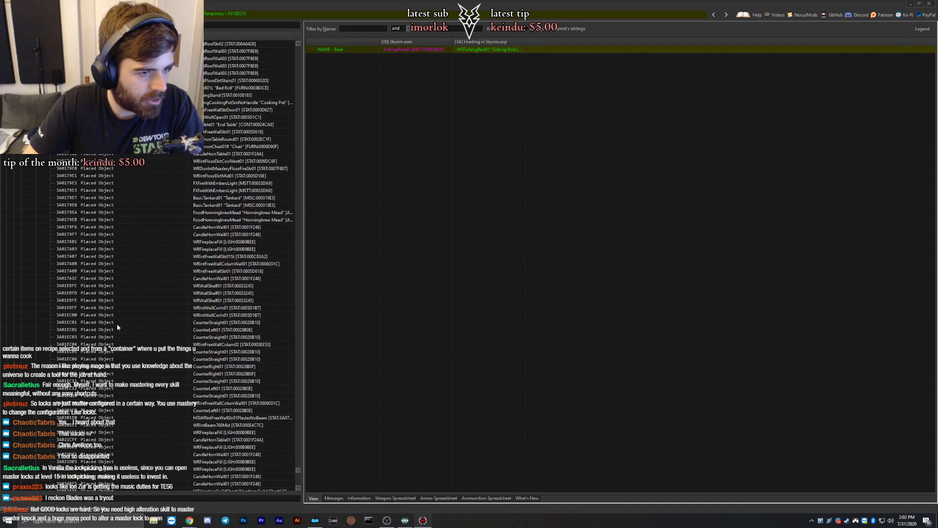
scroll(111, 327, down, 13)
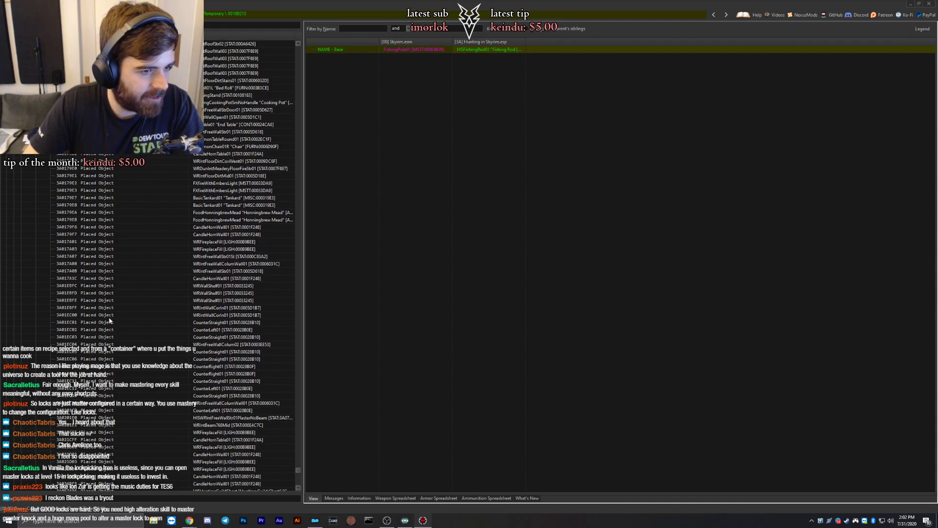
scroll(103, 326, down, 20)
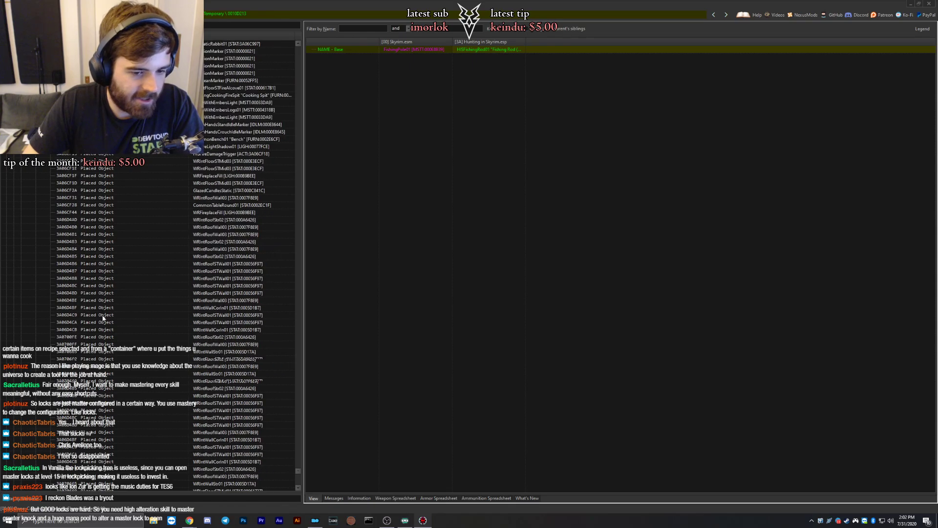
scroll(97, 335, down, 15)
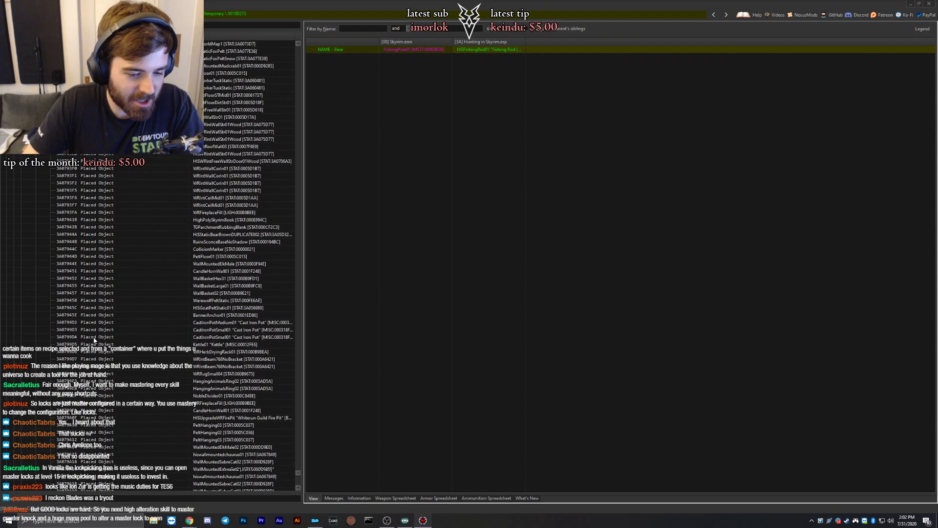
scroll(78, 352, down, 15)
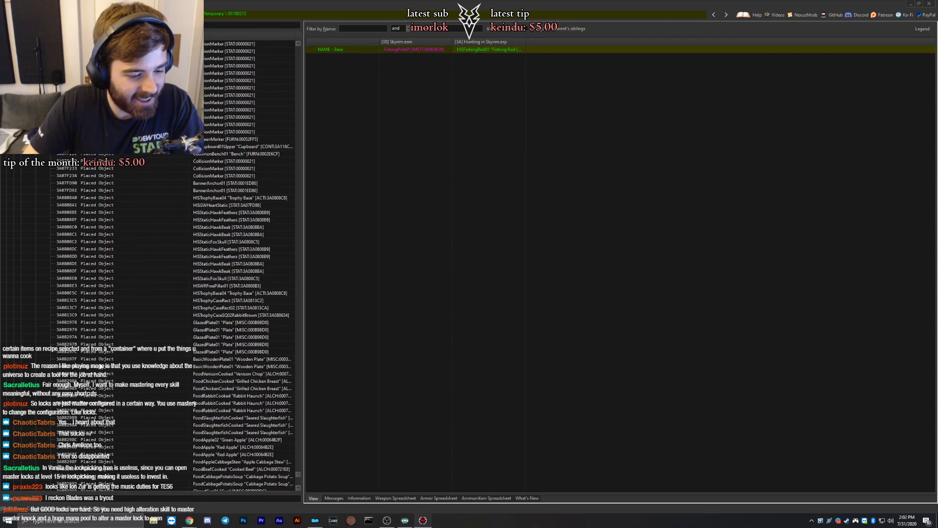
scroll(99, 364, down, 15)
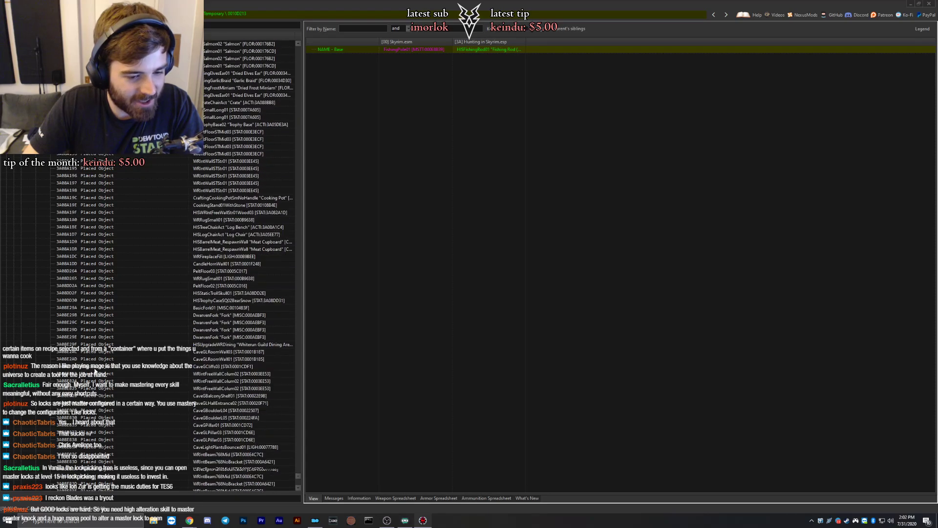
scroll(95, 369, down, 15)
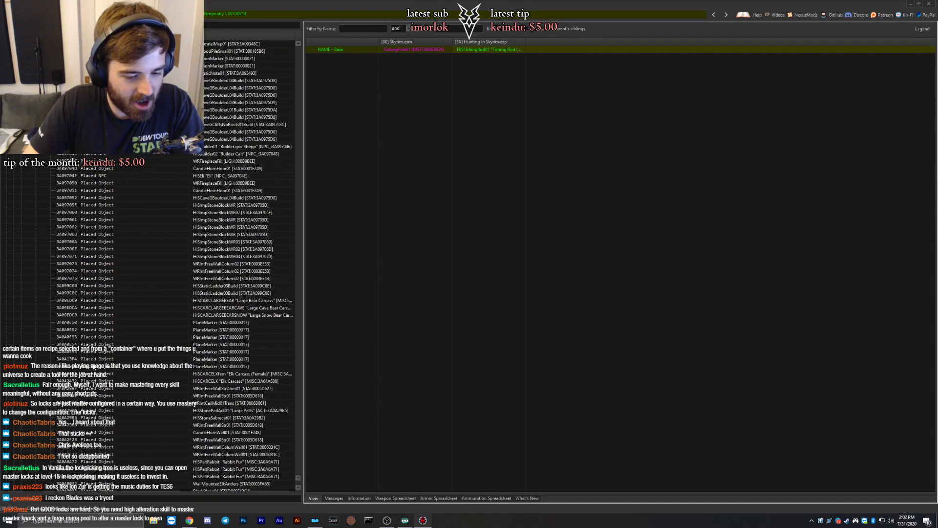
Expand the Bearclaw Lodge Hall cell (HuntingGuildInterior01) and review its persistent and temporary references.
click(37, 220)
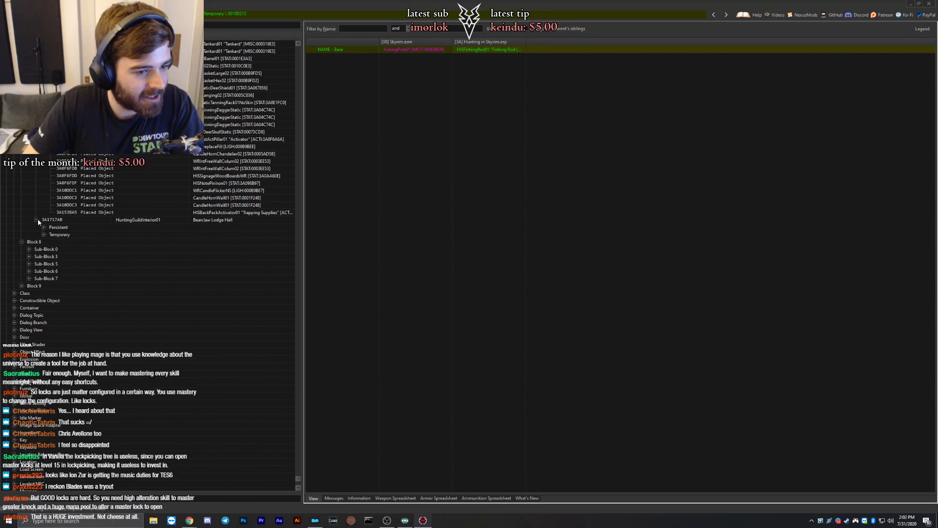
click(44, 227)
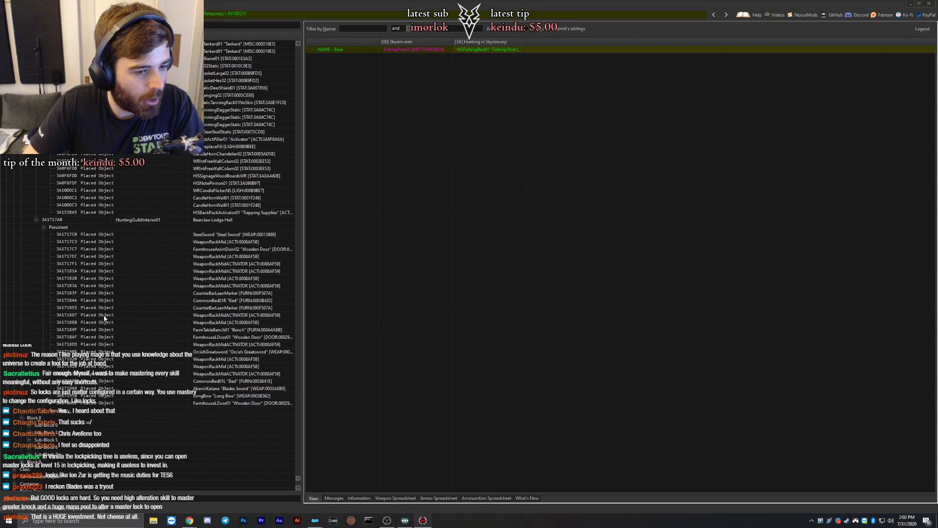
scroll(86, 325, down, 5)
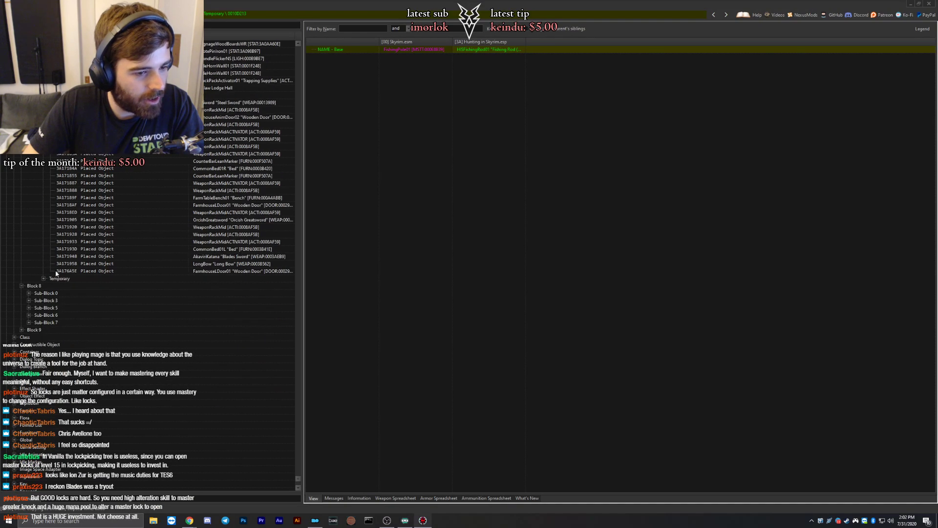
double_click(79, 313)
scroll(80, 312, down, 20)
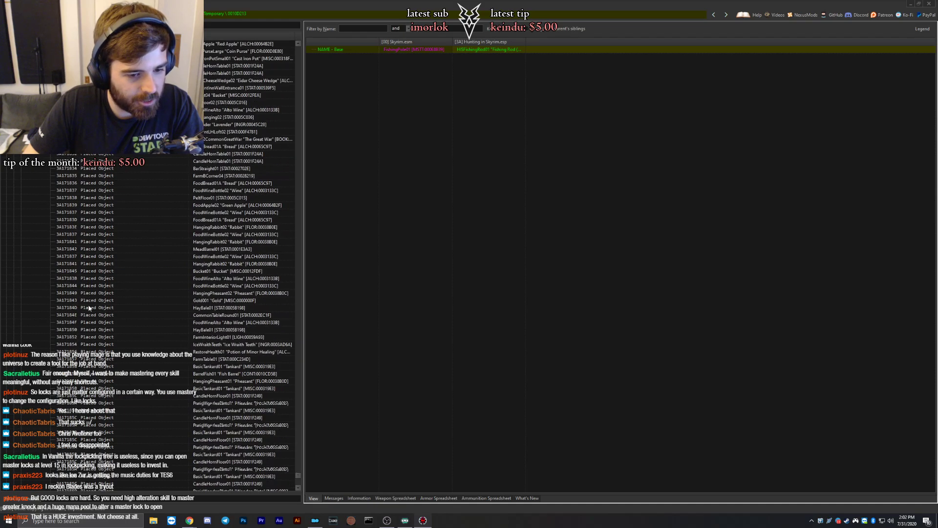
scroll(81, 288, down, 20)
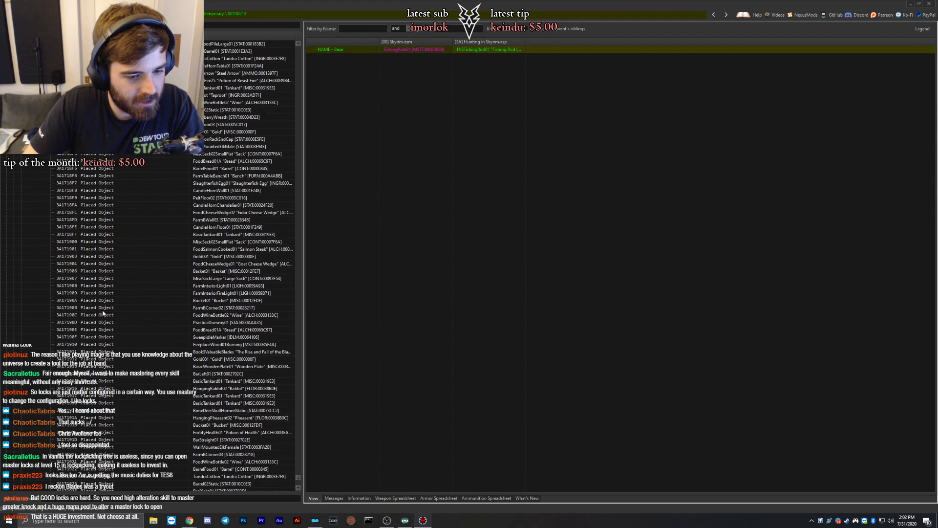
scroll(111, 310, down, 15)
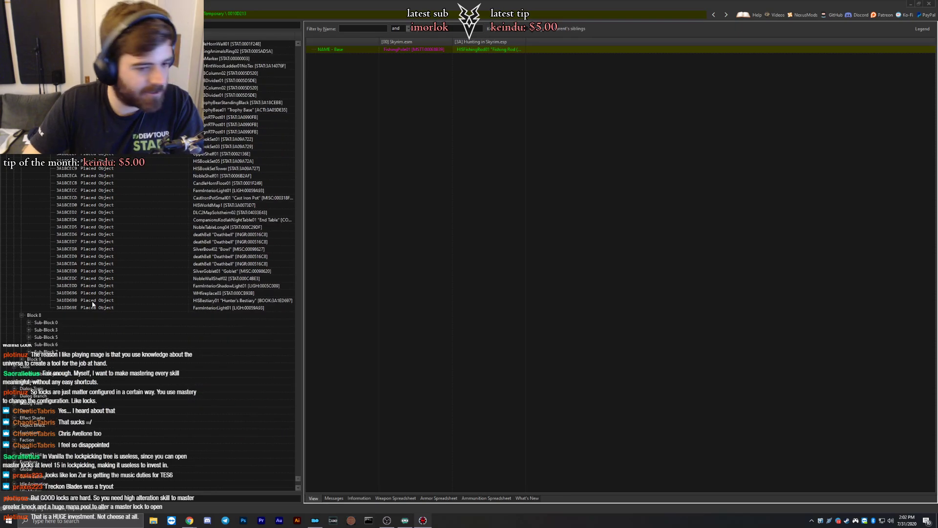
Expand the Animal Den cell in Block 8, Sub-Block 0, and review its persistent and temporary references.
click(29, 322)
click(36, 330)
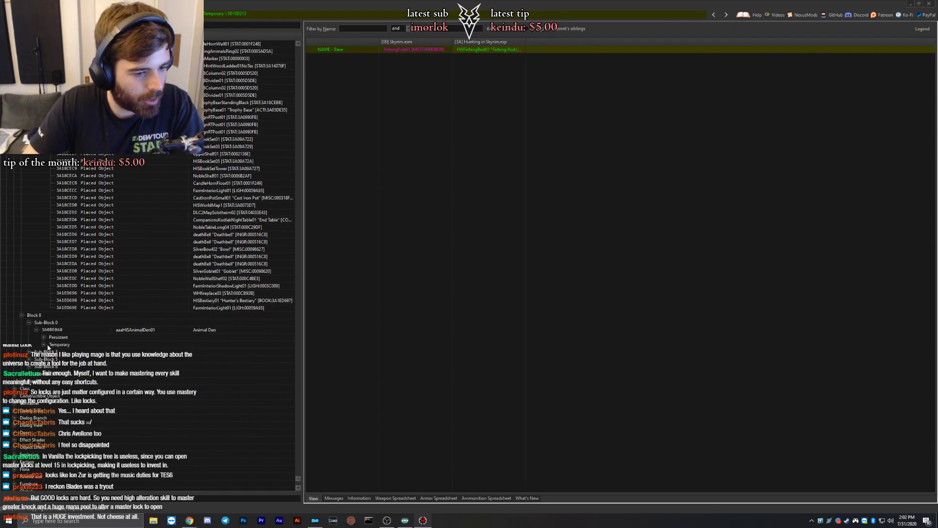
click(43, 337)
scroll(71, 353, down, 7)
click(44, 301)
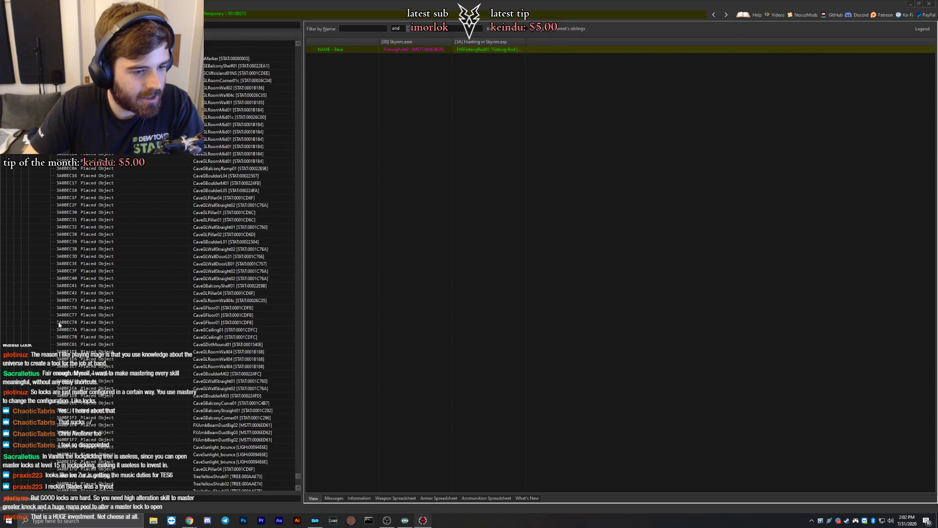
scroll(60, 324, down, 5)
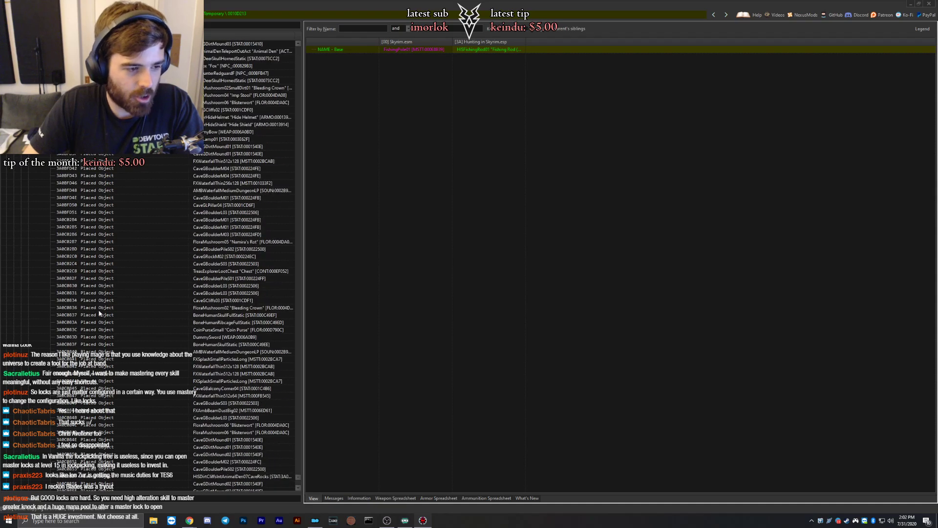
scroll(99, 313, down, 20)
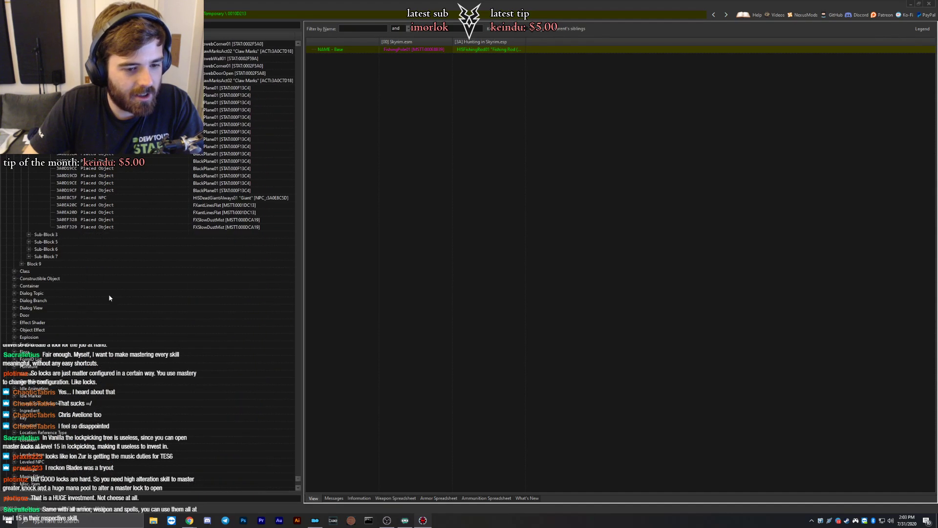
Expand the Hunting Guild Tower cell in Block 8, Sub-Block 3, and review its persistent and temporary references.
click(29, 234)
click(37, 241)
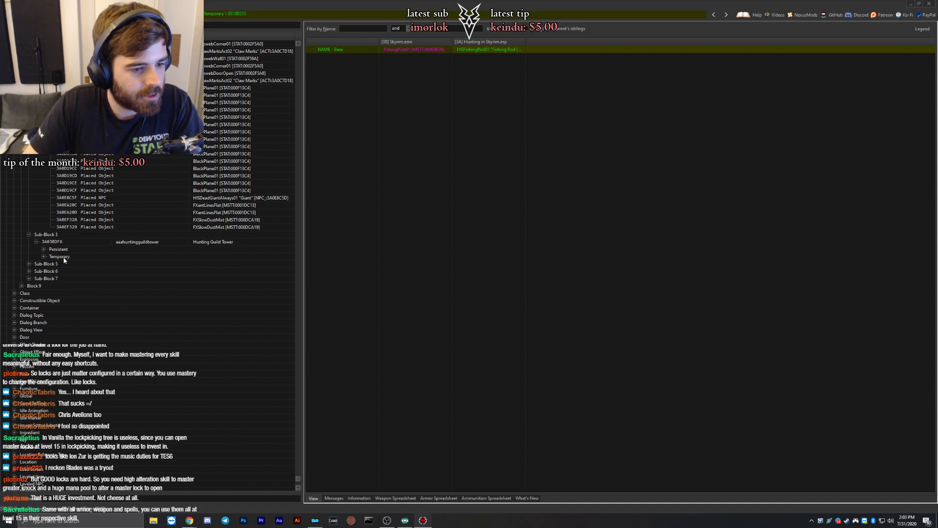
click(44, 250)
scroll(143, 292, down, 5)
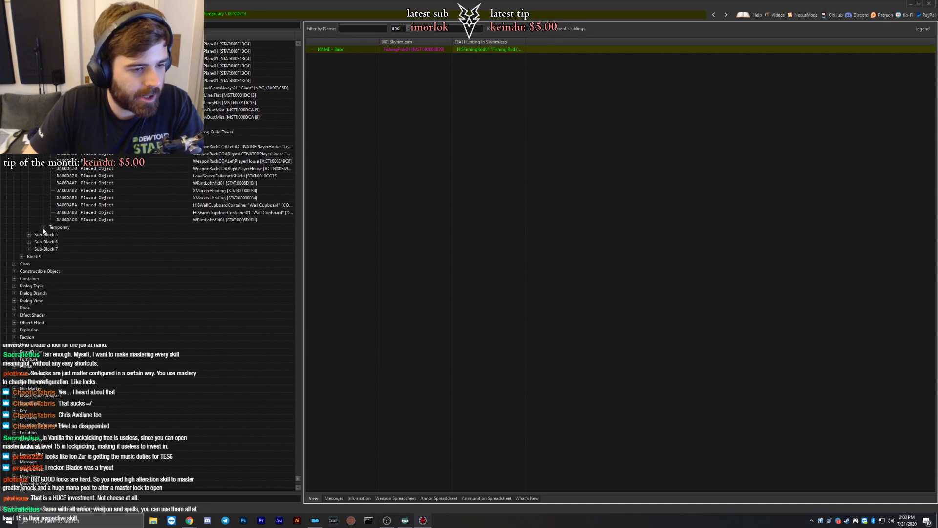
click(44, 227)
scroll(125, 269, down, 10)
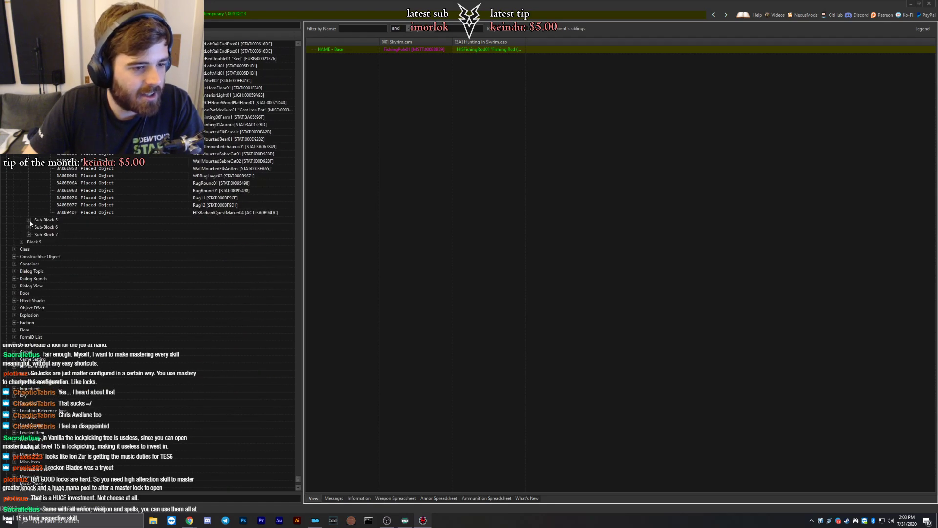
Expand the aaaHISTestBaits cell in Block 8, Sub-Block 5, and review its persistent and temporary references.
click(29, 220)
click(36, 228)
click(44, 235)
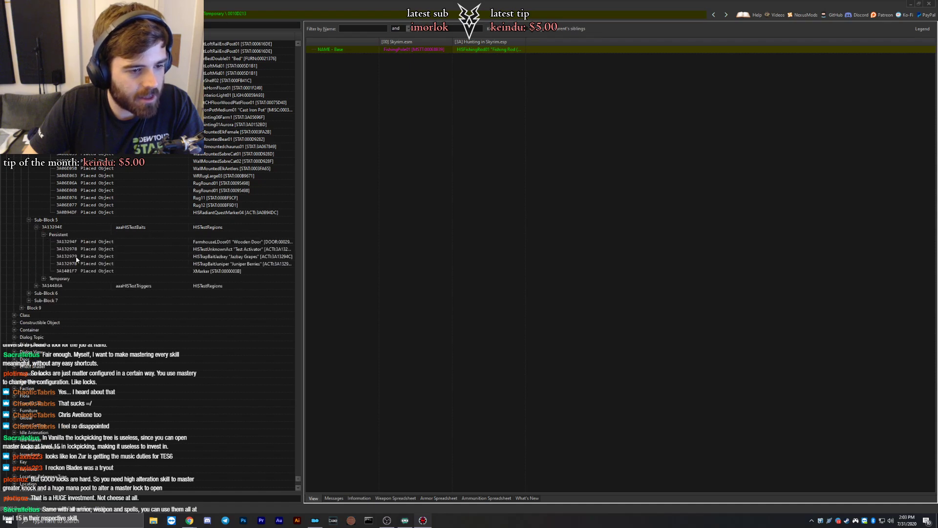
scroll(77, 261, down, 3)
click(44, 212)
scroll(83, 241, down, 5)
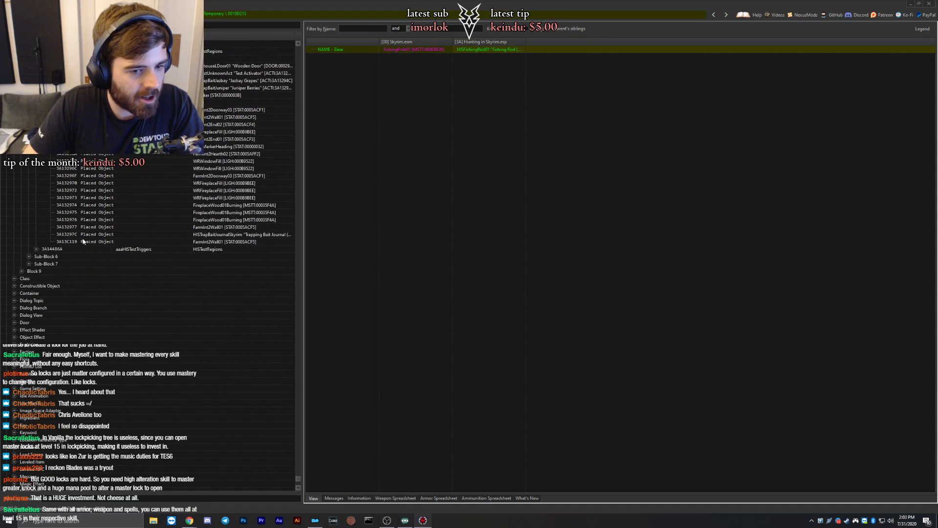
Expand the aaaHISTestTriggers cell in Block 8, Sub-Block 5, and review its persistent and temporary references.
click(37, 249)
click(43, 257)
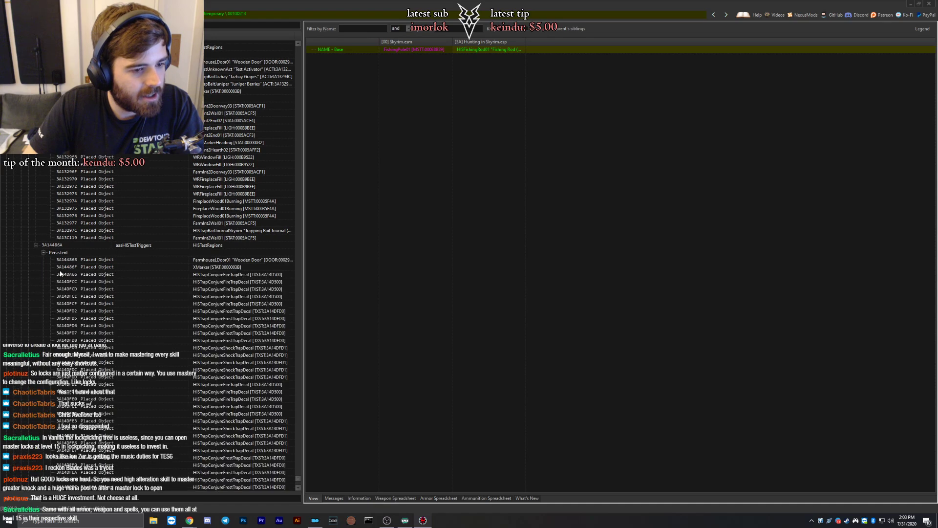
scroll(61, 269, down, 5)
click(44, 191)
scroll(59, 206, down, 13)
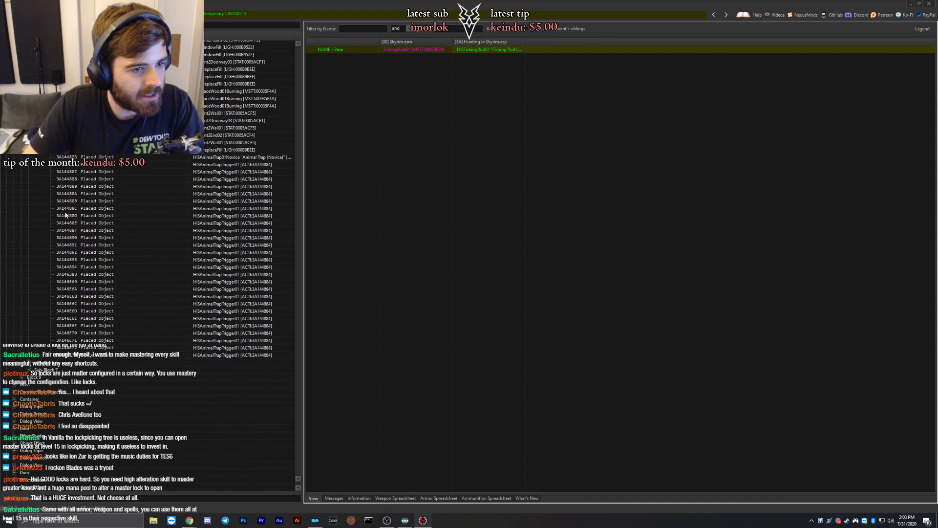
Expand the aaaHISTestRoom cell in Block 8, Sub-Block 6, and review its persistent and temporary references.
click(30, 209)
click(36, 216)
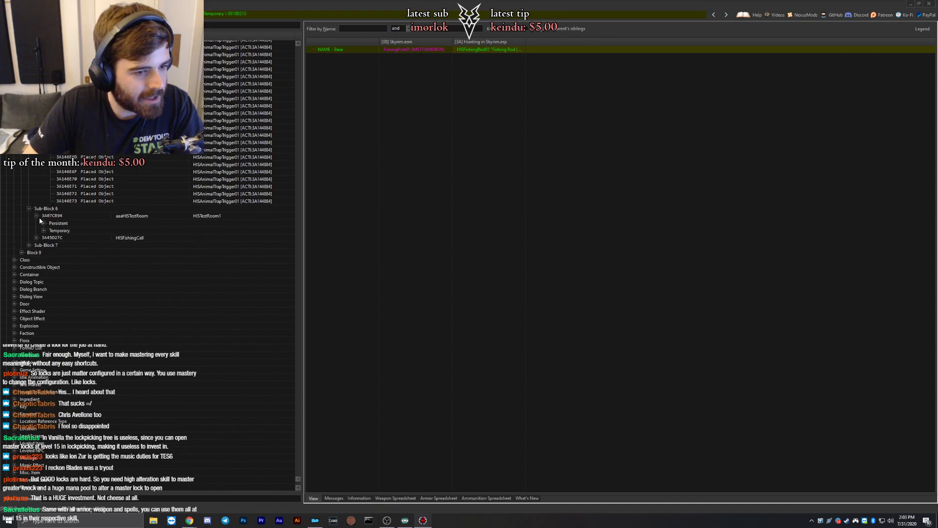
click(44, 229)
click(44, 229)
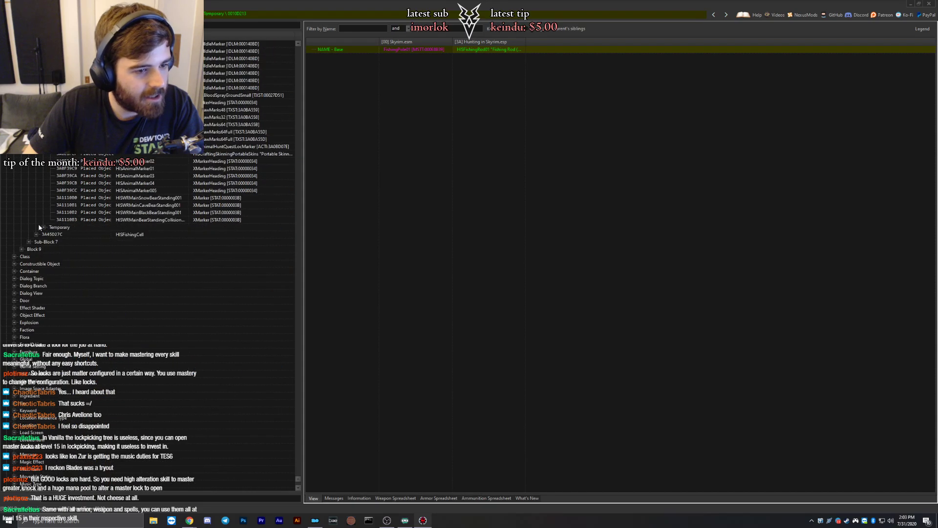
click(44, 231)
scroll(89, 260, down, 15)
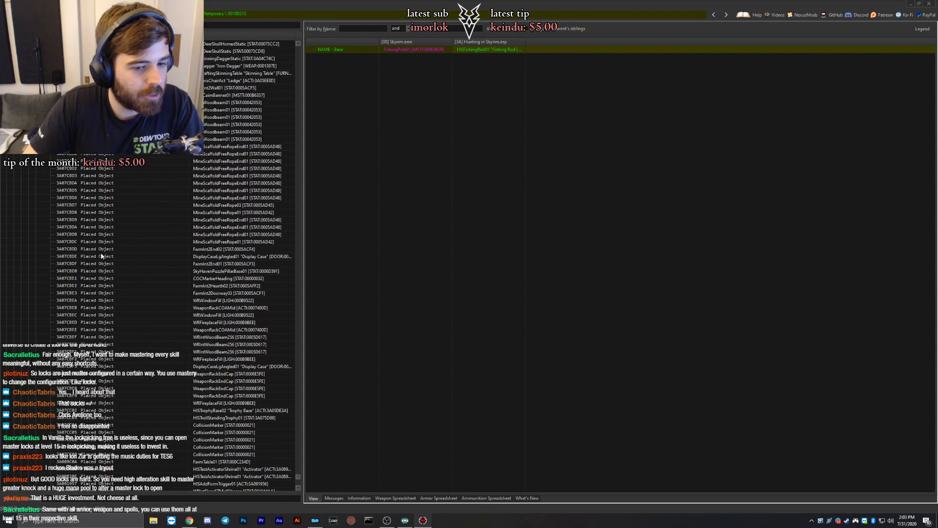
scroll(95, 253, down, 9)
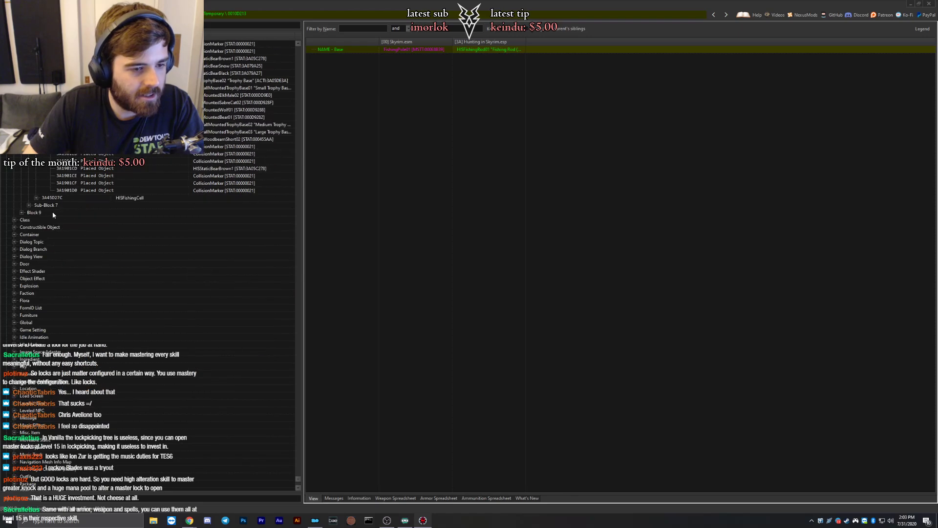
Expand the HISFishingCell cell in Block 8, Sub-Block 6, and review its persistent and temporary references.
click(36, 198)
click(43, 205)
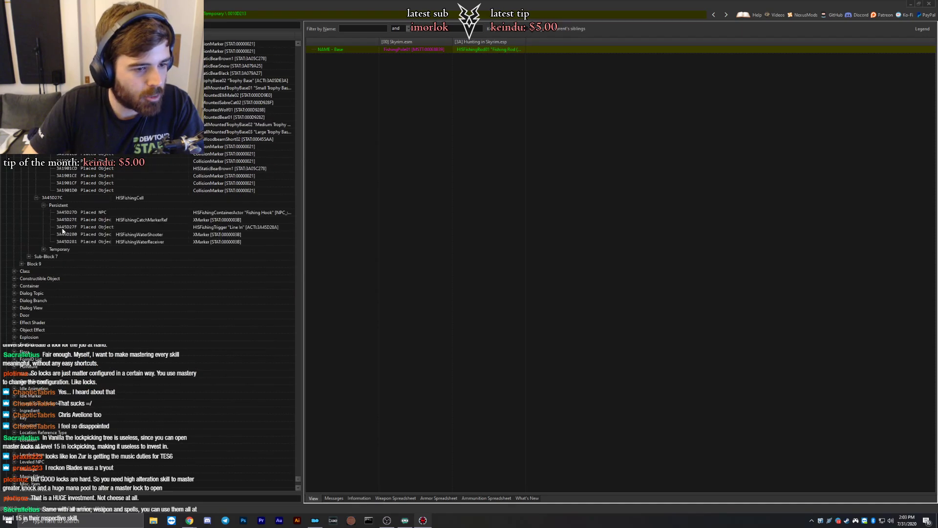
click(44, 249)
scroll(45, 183, down, 8)
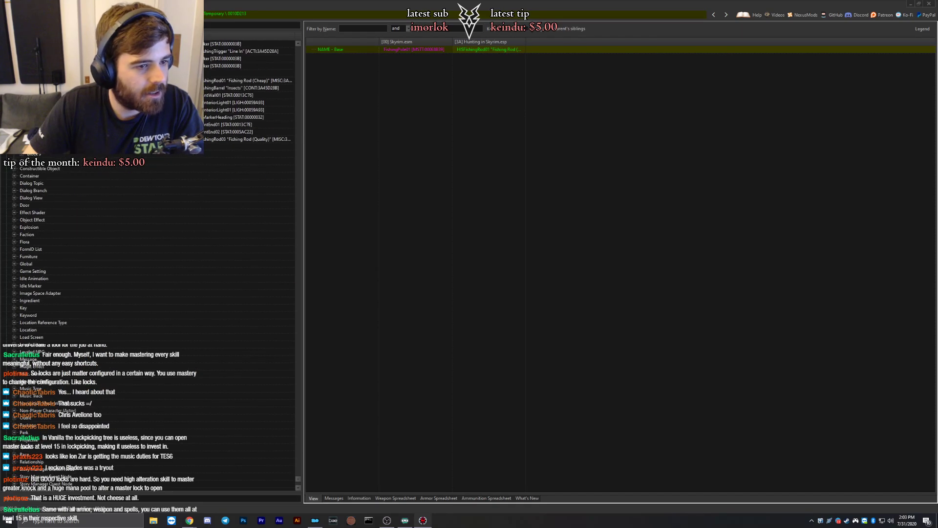
Review the persistent and temporary references of the Animal Den cell in Block 8, Sub-Block 7.
scroll(45, 169, up, 1)
click(44, 168)
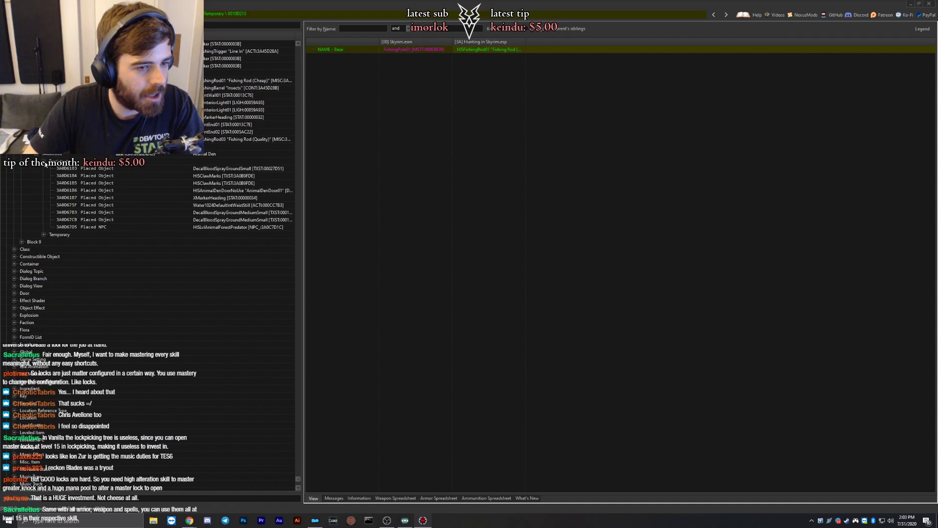
scroll(44, 168, down, 3)
scroll(65, 187, down, 15)
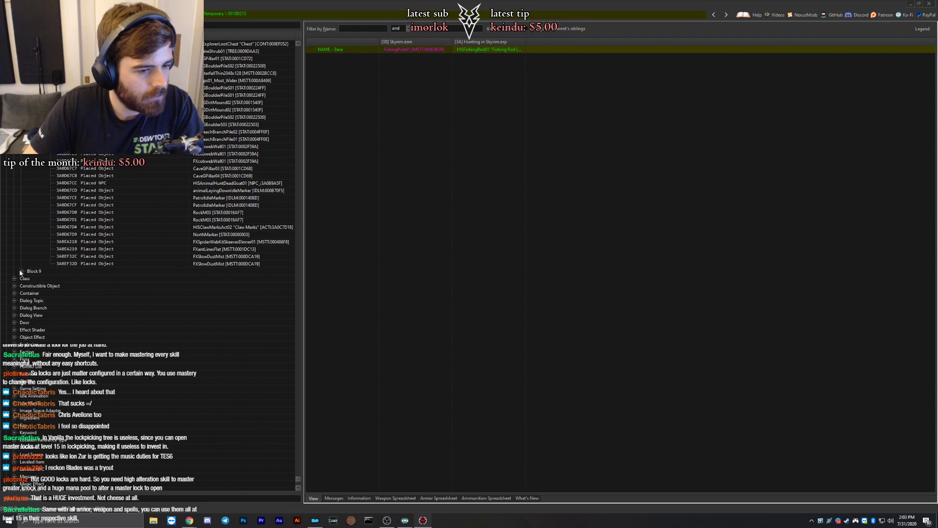
Copy the Remove Interior Fog.esp version of the Bristleback Cave cell in Block 9, Sub-Block 5, as an override into UltSky.esp.
click(21, 272)
click(29, 278)
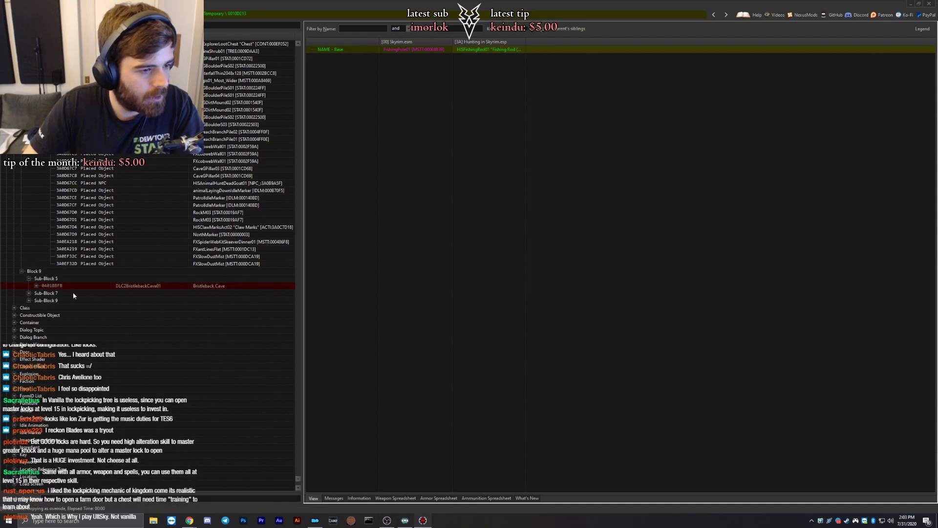
click(69, 286)
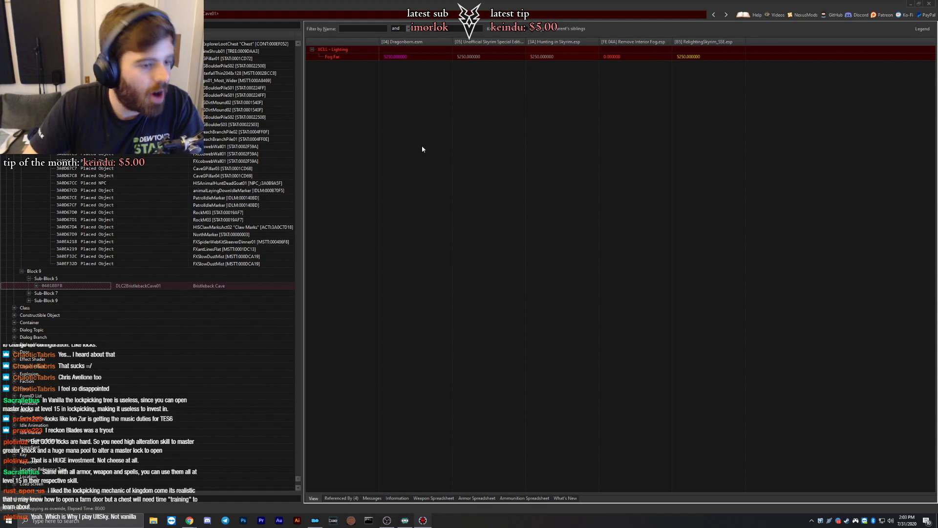
right_click(620, 44)
click(621, 73)
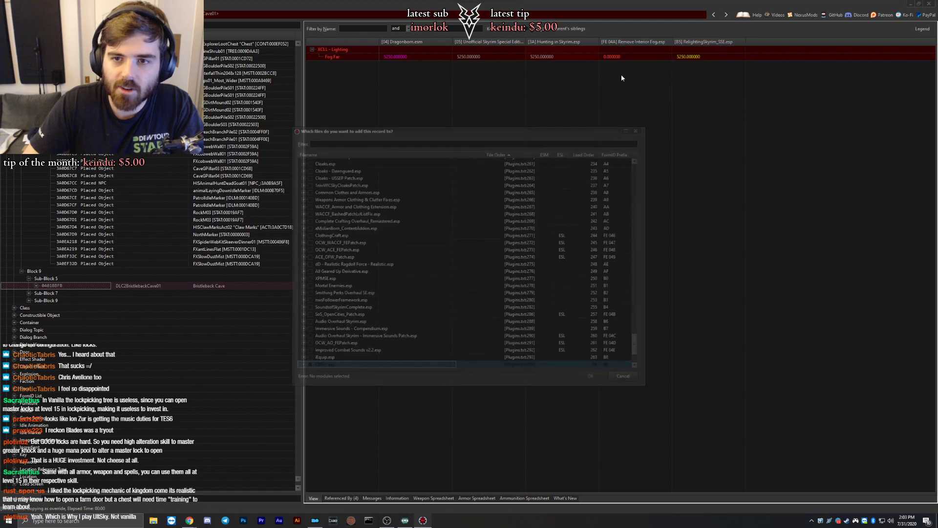
key(Return)
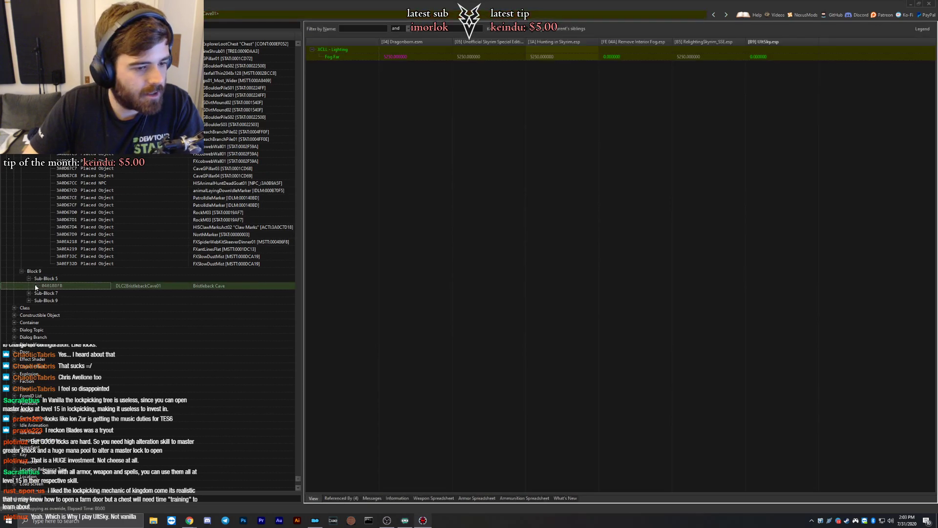
Expand the Bristleback Cave cell's temporary references and examine the overridden fishing rod placed object.
click(36, 285)
click(44, 293)
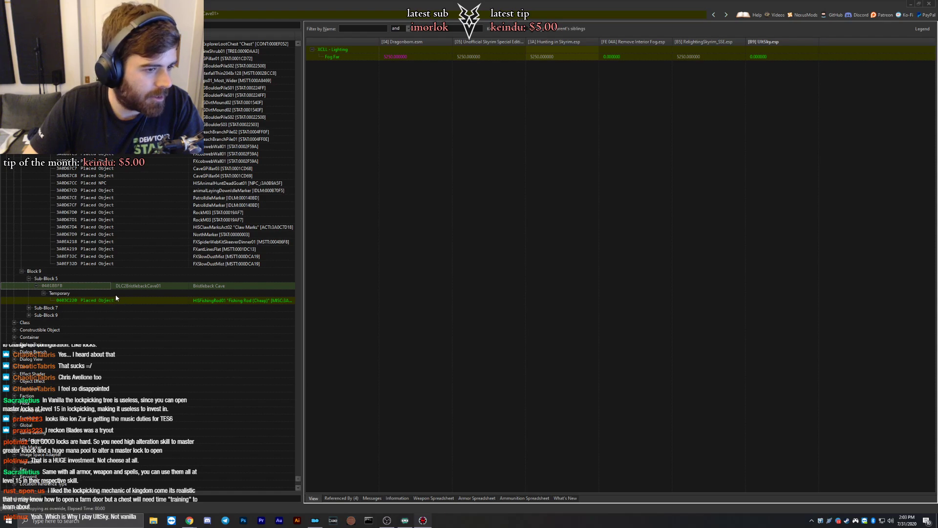
click(83, 301)
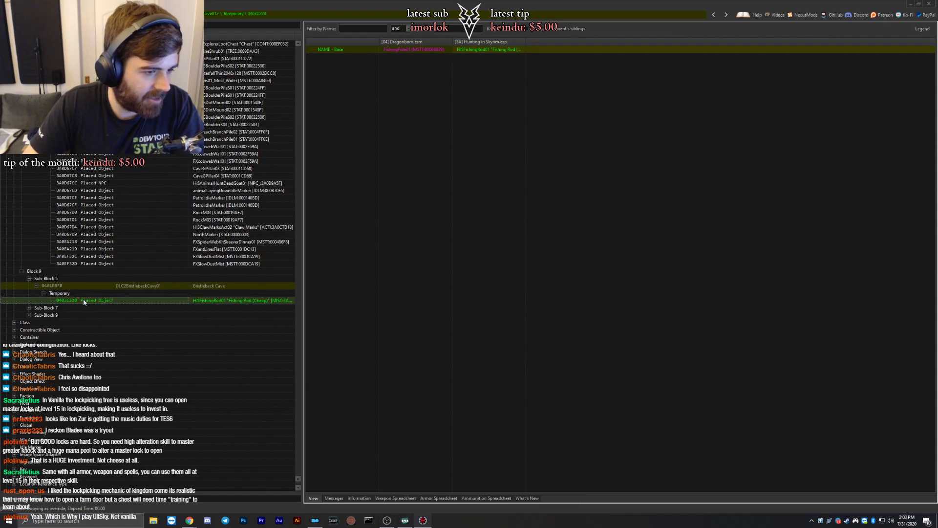
Copy the Remove Interior Fog.esp version of the Frossel cell in Block 9, Sub-Block 7, as an override with overwriting into UltSky.esp.
click(29, 307)
click(58, 316)
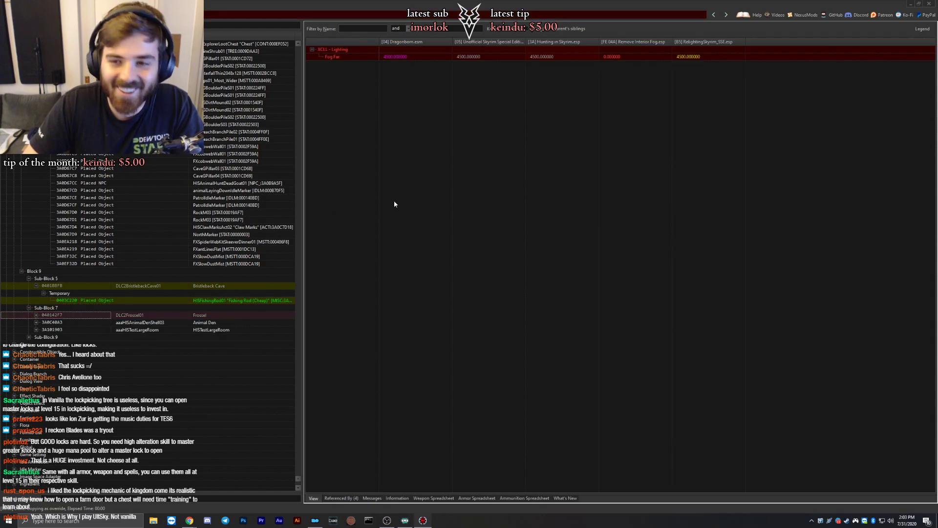
right_click(619, 40)
click(660, 52)
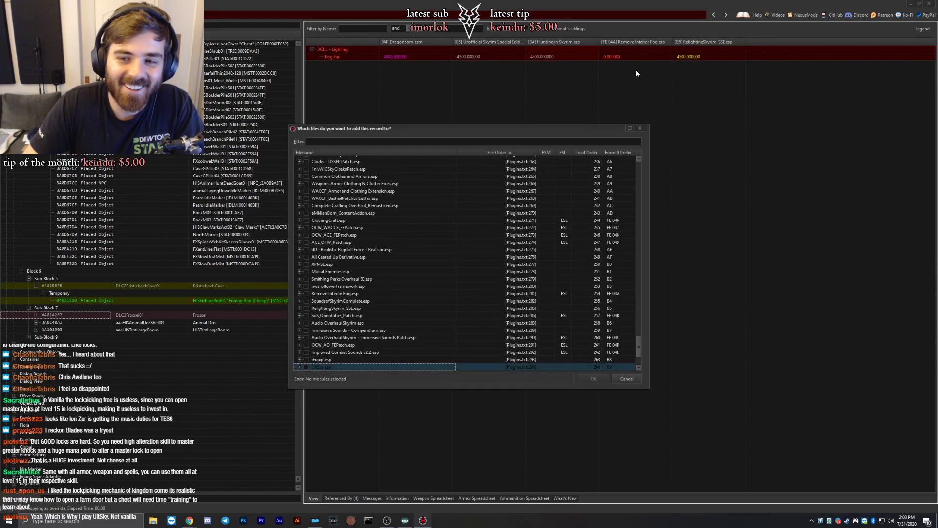
click(638, 127)
Expand the Frossel cell's temporary references and examine the first overridden fishing rod placed object.
click(36, 315)
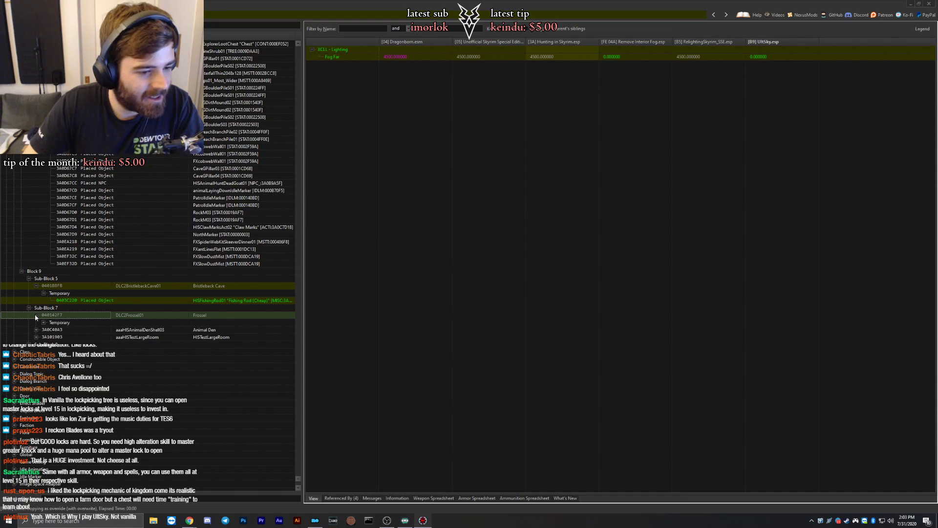
click(43, 322)
click(84, 330)
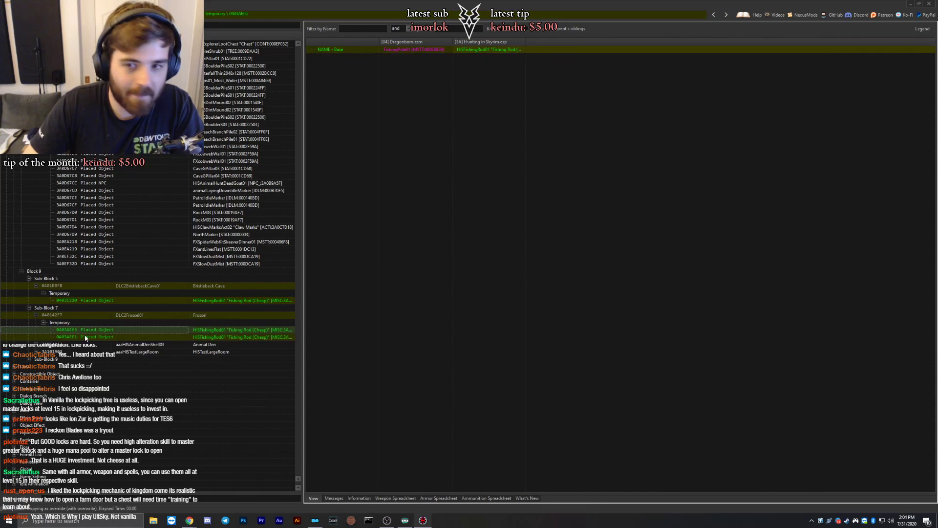
Examine the Frossel cell's second fishing rod placed object and check the Sub-Block 7 Animal Den cell's persistent and temporary references for conflicts.
click(85, 337)
scroll(44, 277, down, 4)
click(37, 256)
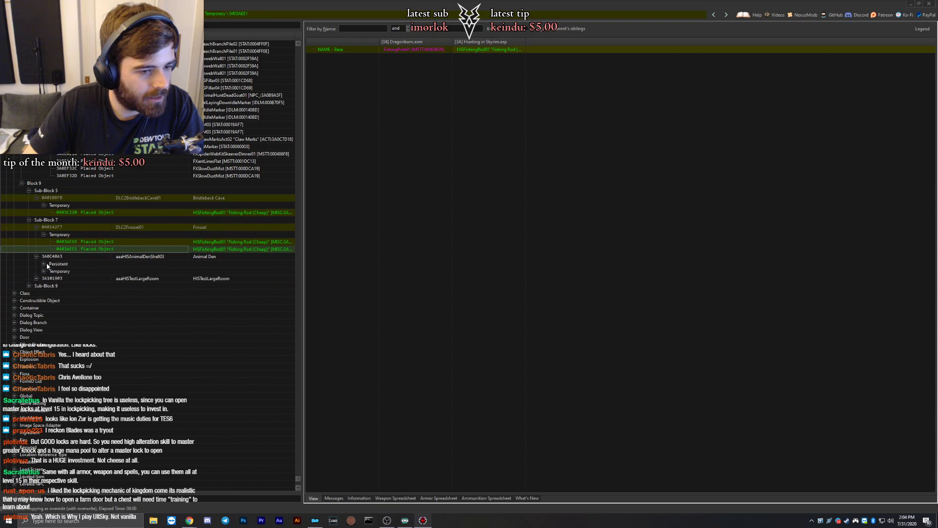
click(43, 264)
click(43, 308)
scroll(49, 310, down, 5)
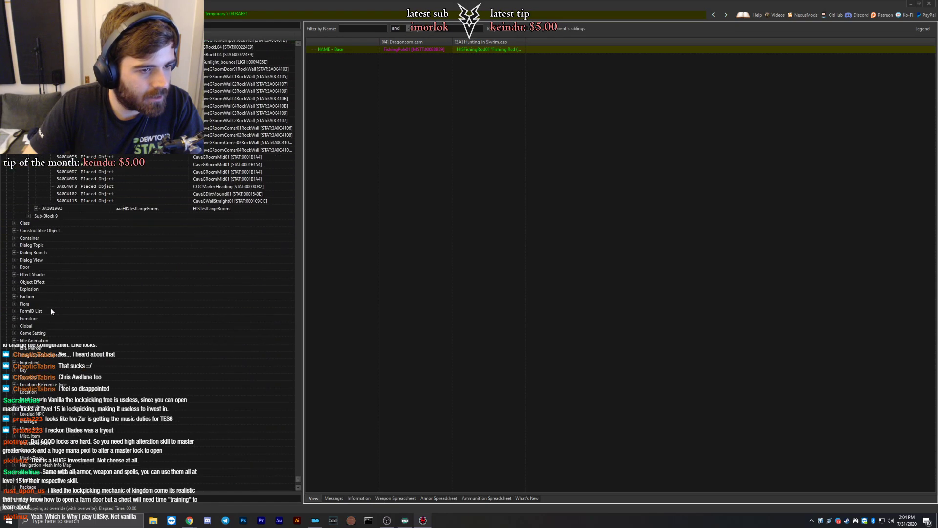
Expand the HISTestLargeRoom cell's persistent and temporary references and look through the placed objects and NPCs for conflicts.
click(36, 209)
double_click(46, 217)
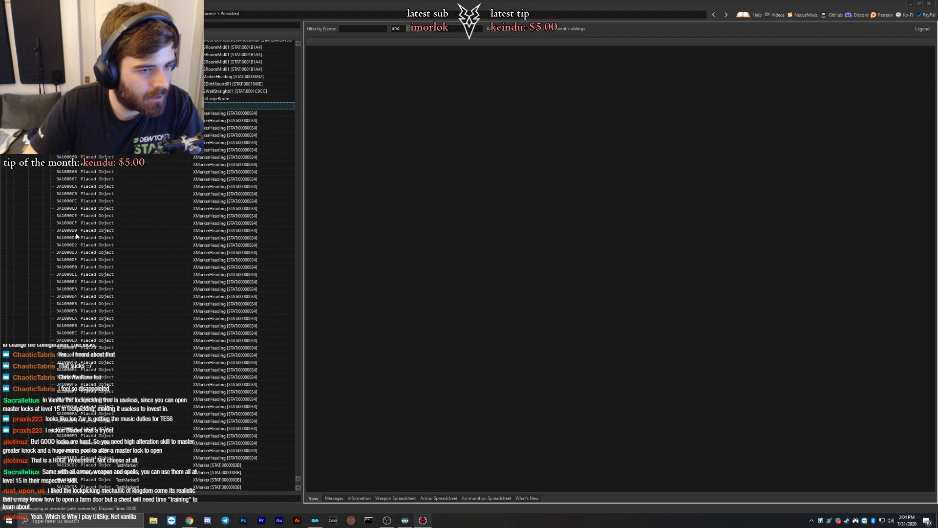
scroll(75, 259, down, 8)
click(44, 318)
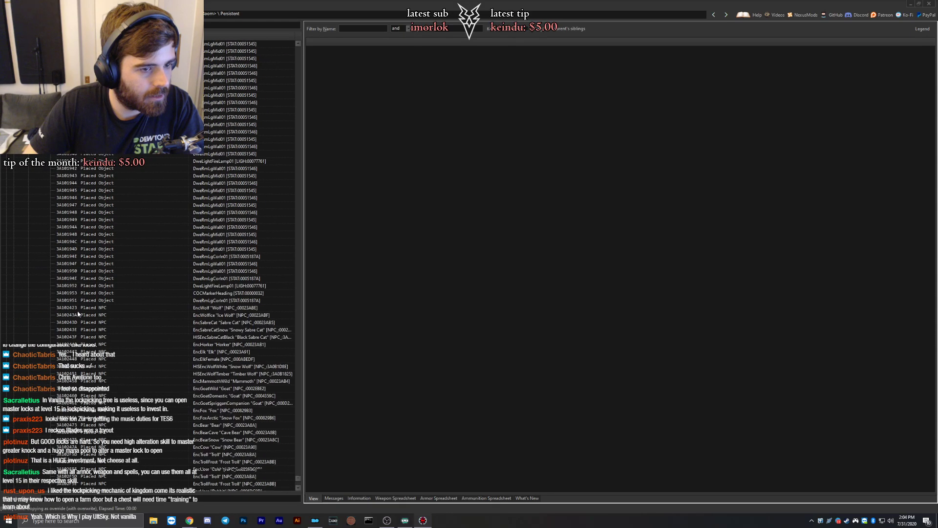
scroll(76, 318, down, 5)
Expand the Animal Den cell in Block 9, Sub-Block 9, and look through its persistent and temporary references for conflicts.
click(29, 228)
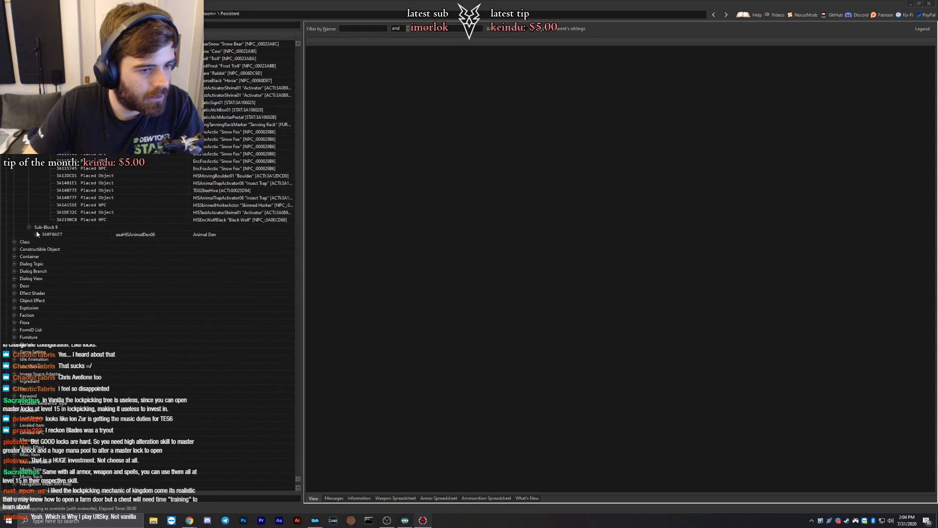
click(37, 234)
click(44, 242)
scroll(63, 266, down, 5)
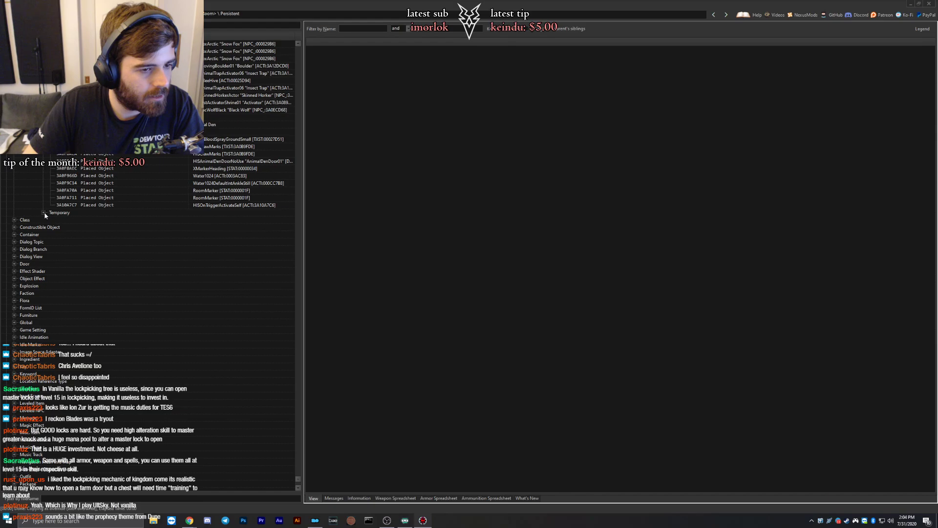
click(43, 213)
scroll(90, 325, down, 5)
scroll(89, 324, down, 10)
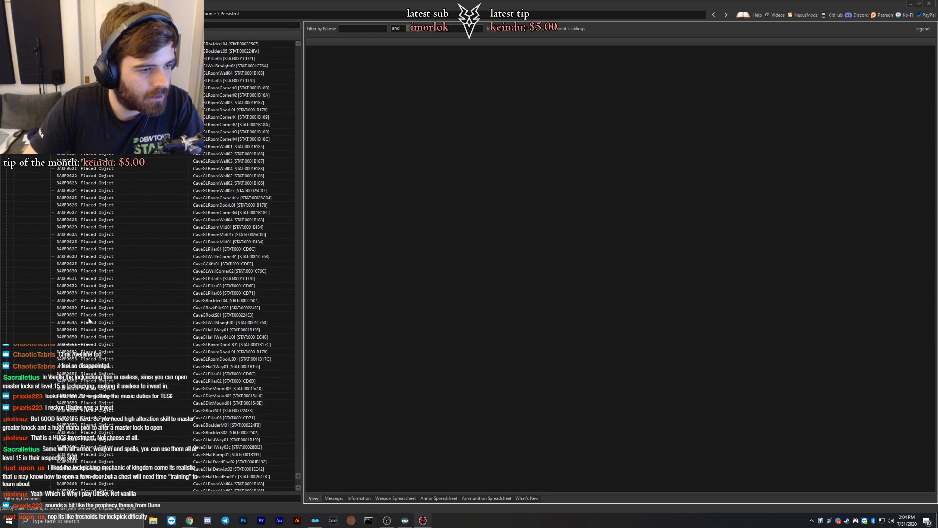
scroll(87, 327, down, 7)
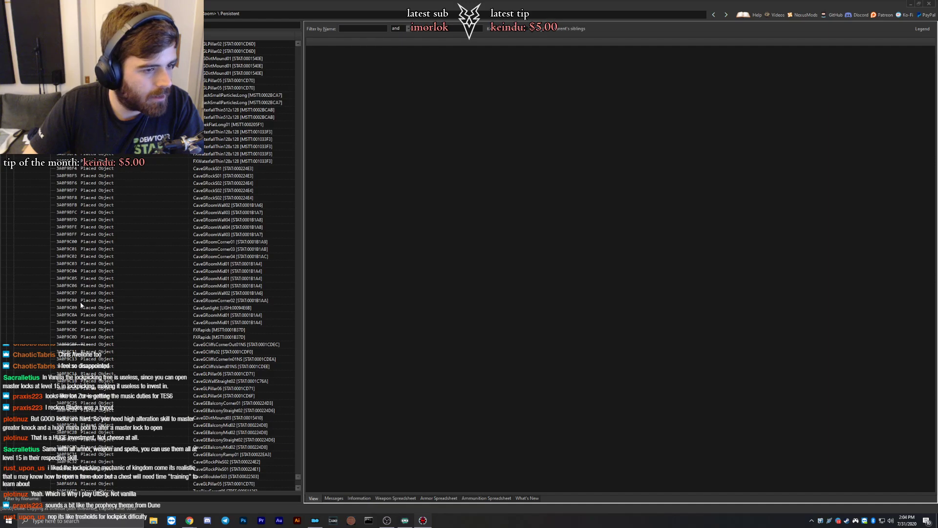
scroll(86, 283, down, 15)
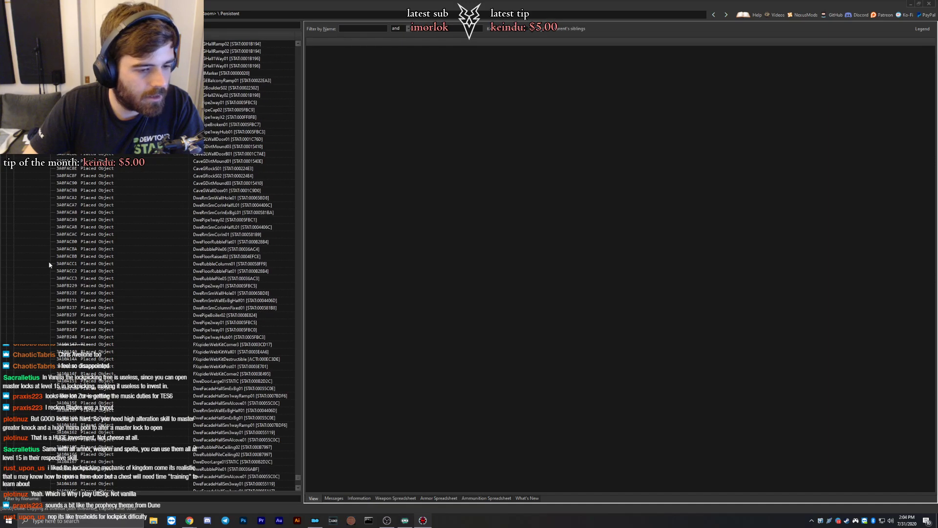
scroll(62, 268, down, 15)
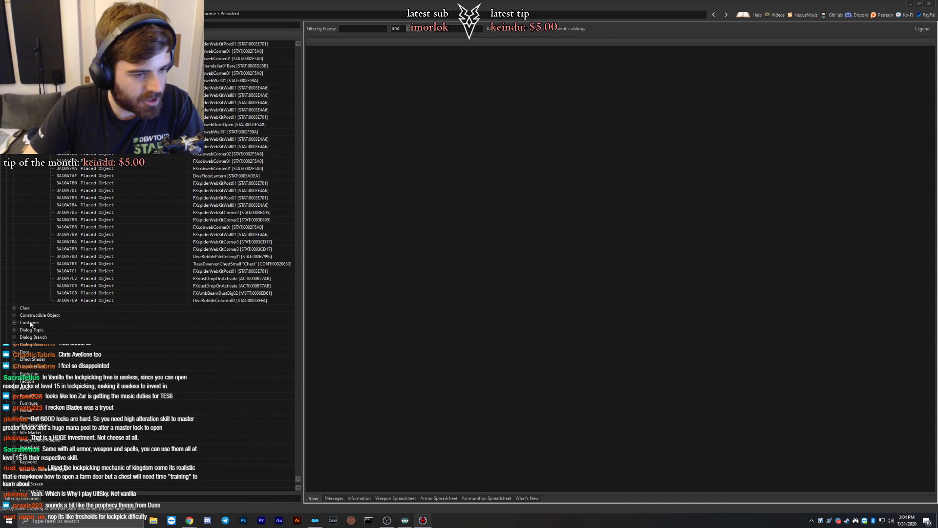
Expand the Class and Constructible Object groups and check their records for conflicts, including the RecipeHISElkHideFlawless recipe.
click(29, 309)
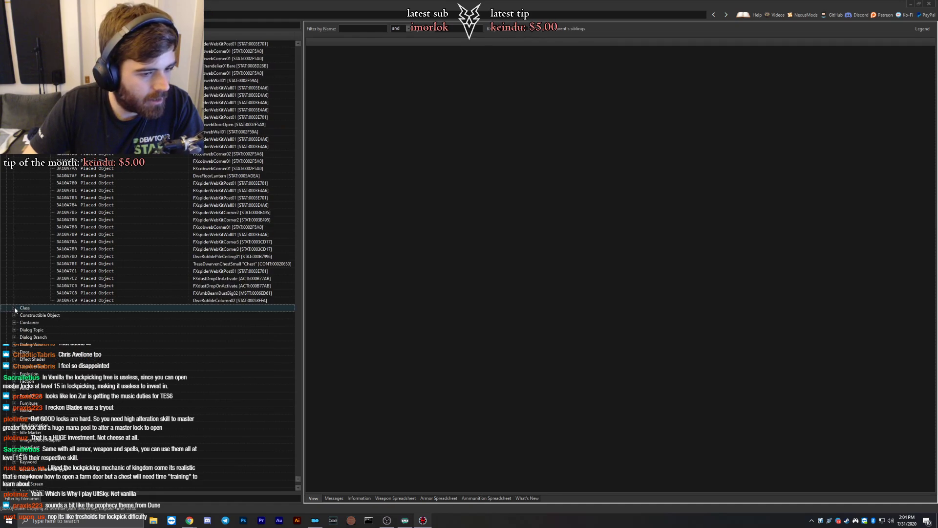
click(14, 308)
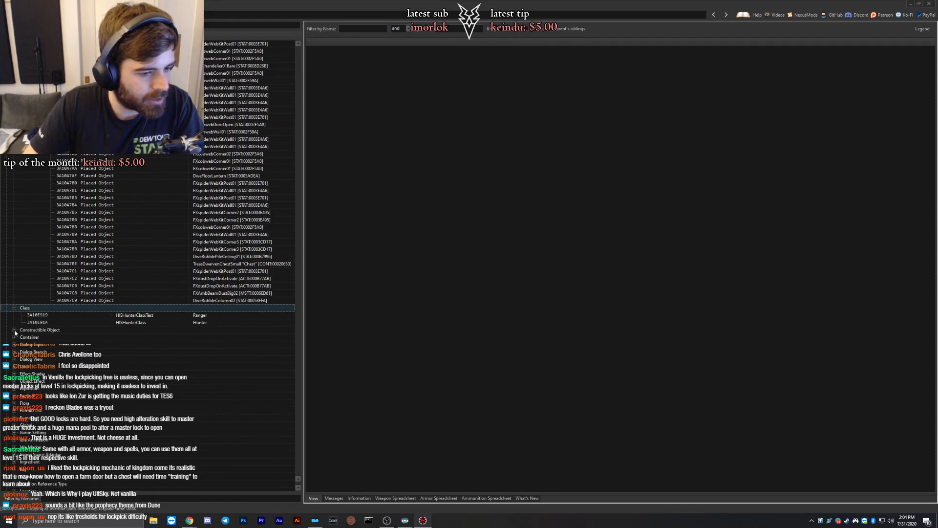
click(15, 330)
scroll(43, 336, down, 10)
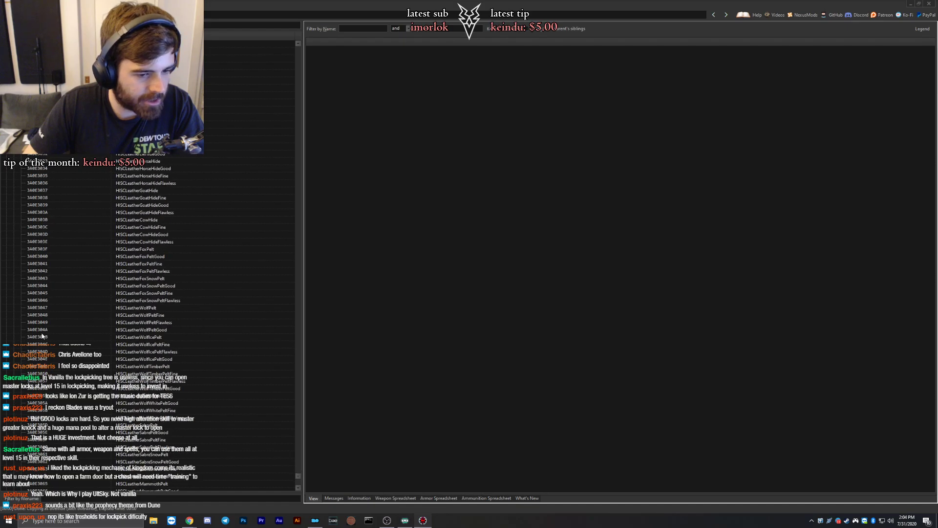
scroll(45, 334, down, 15)
click(190, 316)
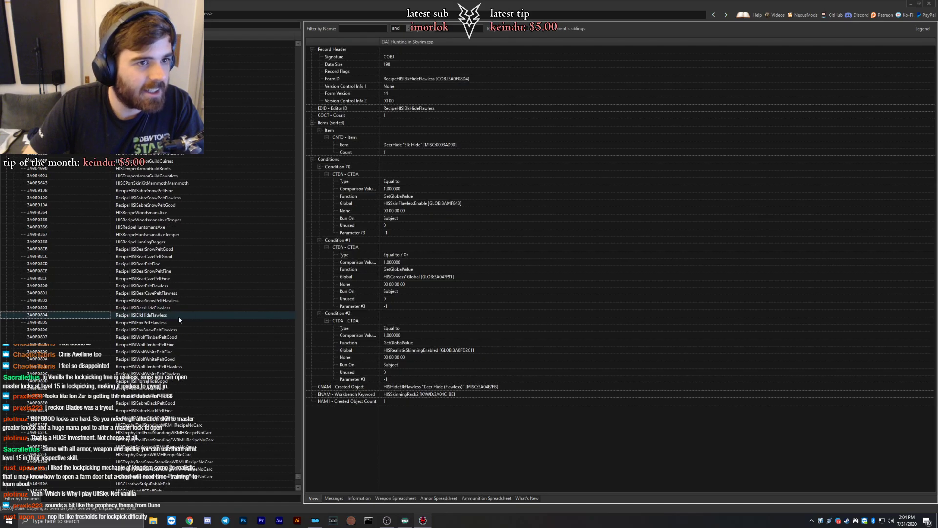
scroll(166, 325, down, 10)
scroll(166, 325, down, 20)
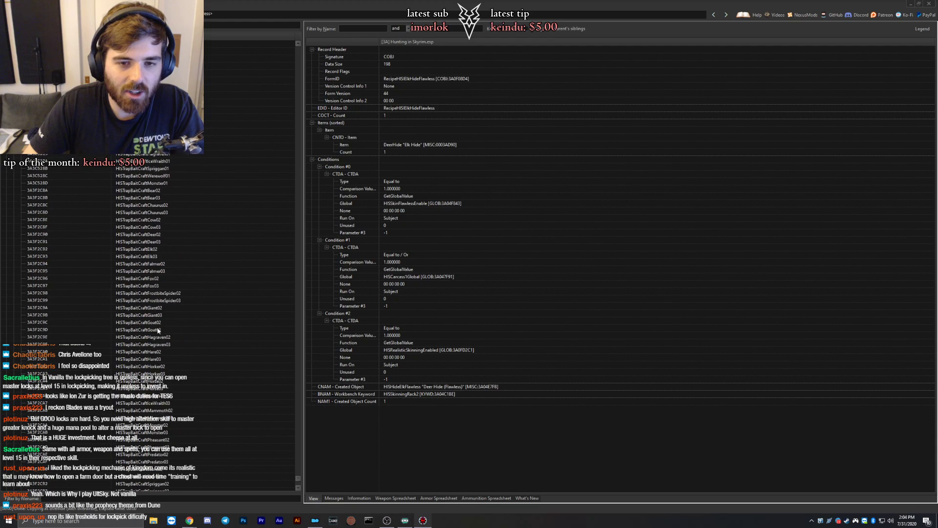
scroll(24, 263, down, 5)
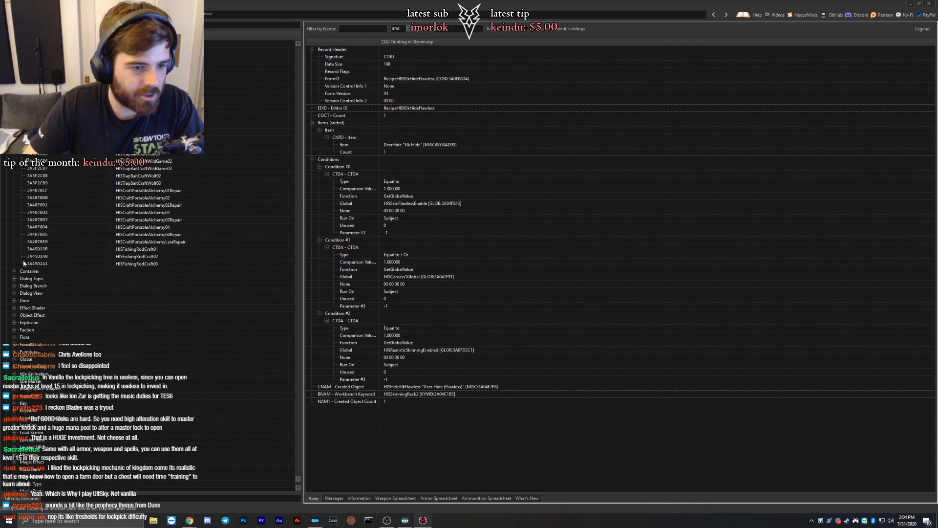
Look through the Container records and expand the Dialog Topic group down to the Alchemy training topic's responses.
click(15, 271)
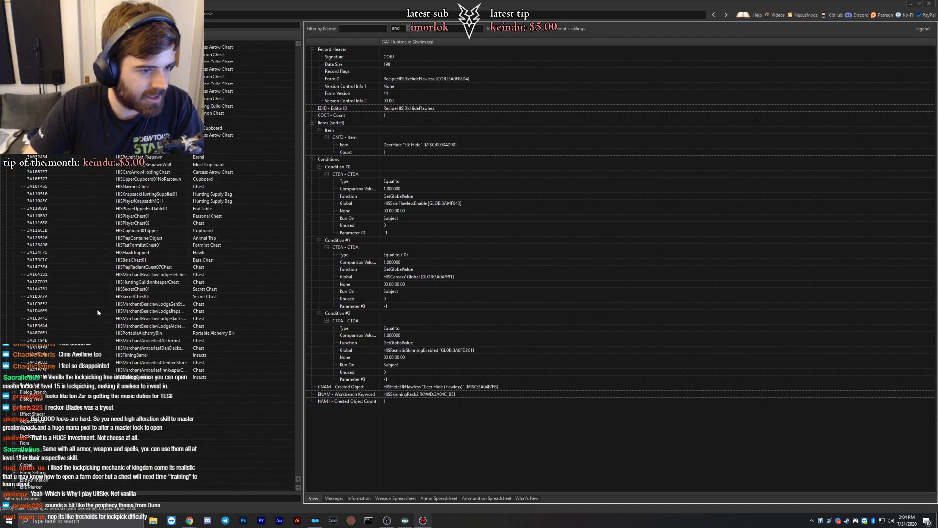
scroll(116, 300, down, 7)
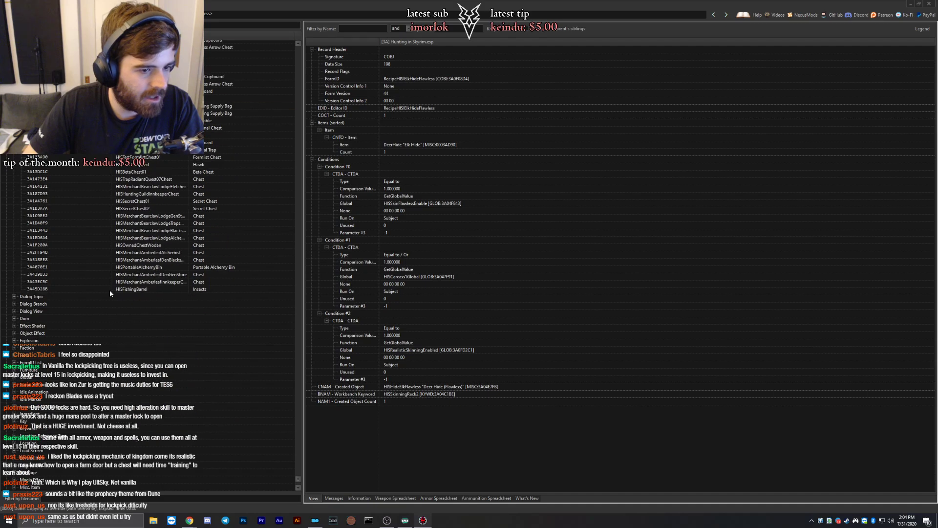
double_click(24, 297)
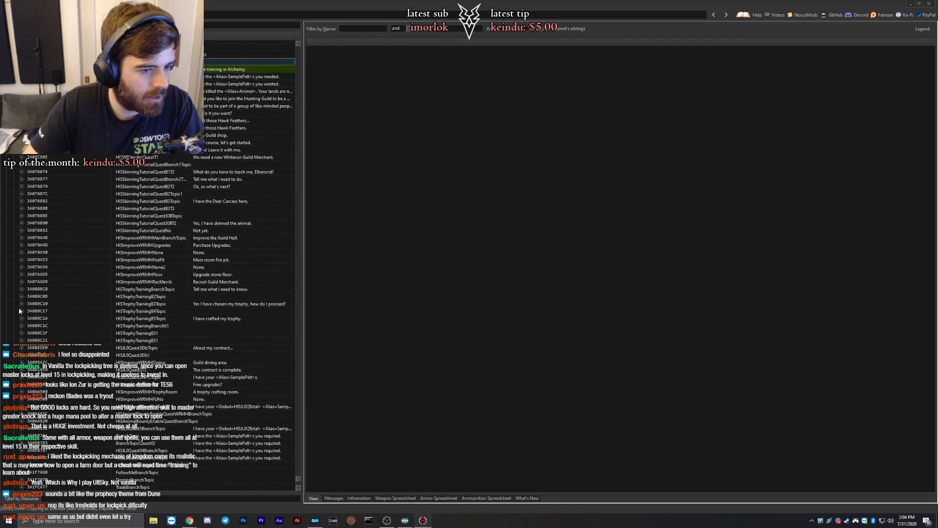
scroll(47, 309, up, 4)
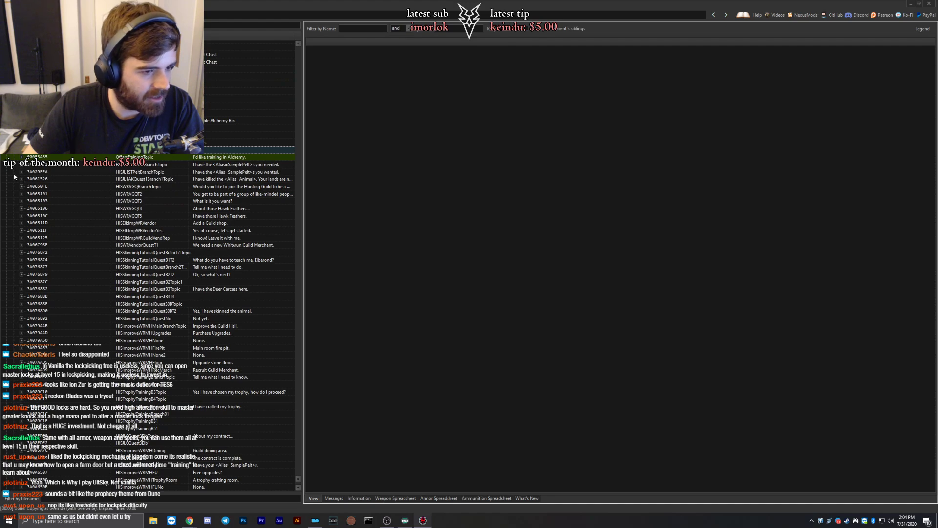
click(20, 157)
click(21, 158)
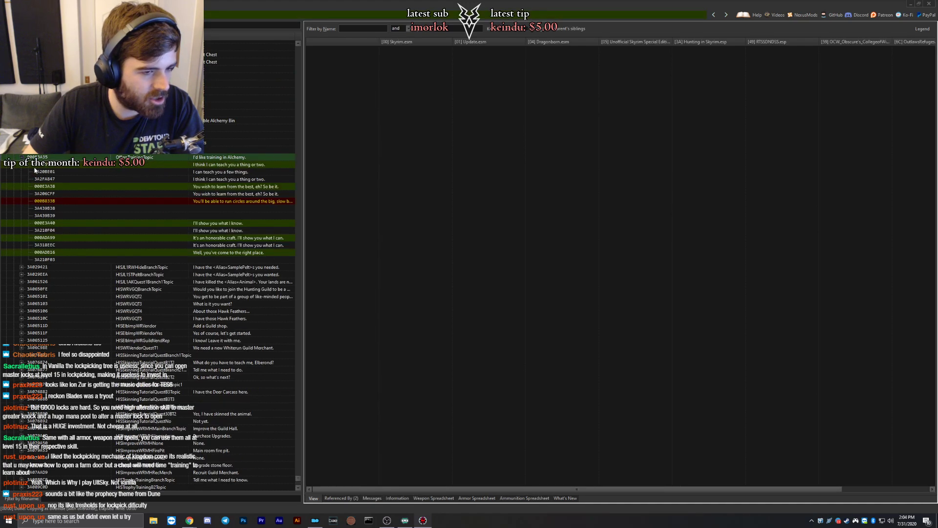
Open the conflicting "run circles around the big, slow brutes" response and compare its full text across the three plugins.
click(181, 201)
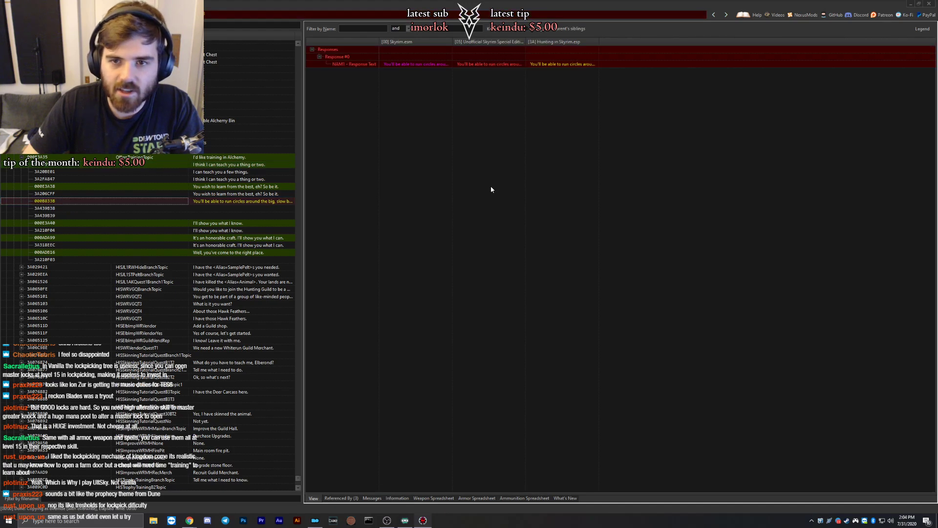
double_click(366, 42)
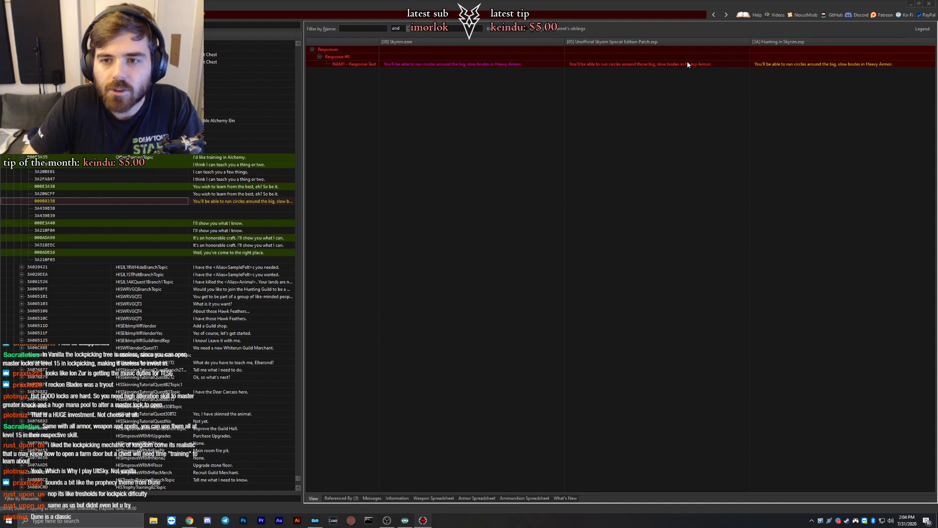
click(629, 65)
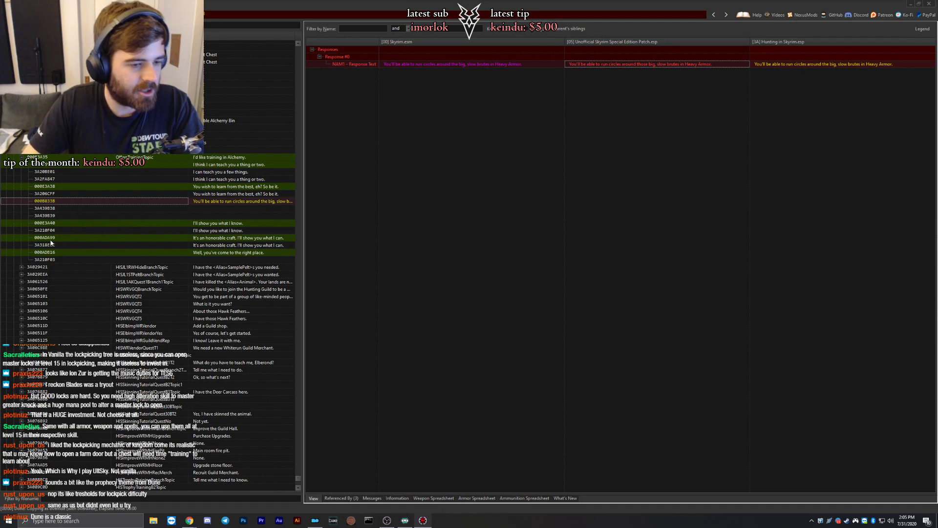
Expand the hide, pelt and animal-kill quest topics below the training topic to check their responses for conflicts.
scroll(48, 235, down, 3)
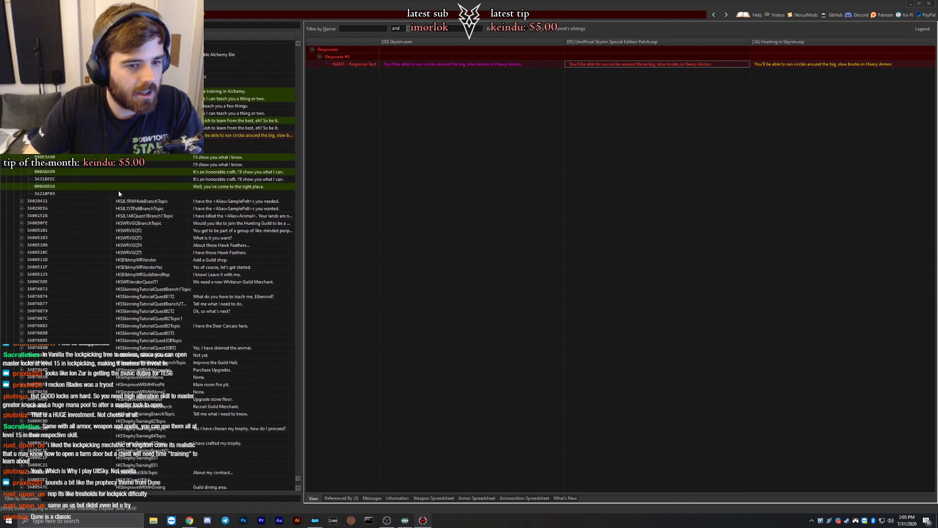
click(21, 201)
click(22, 230)
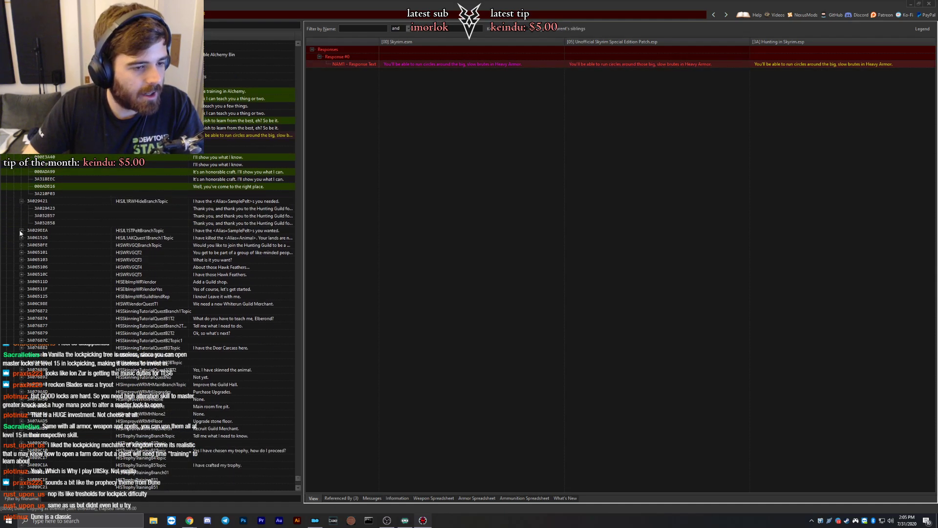
click(21, 274)
scroll(21, 234, down, 4)
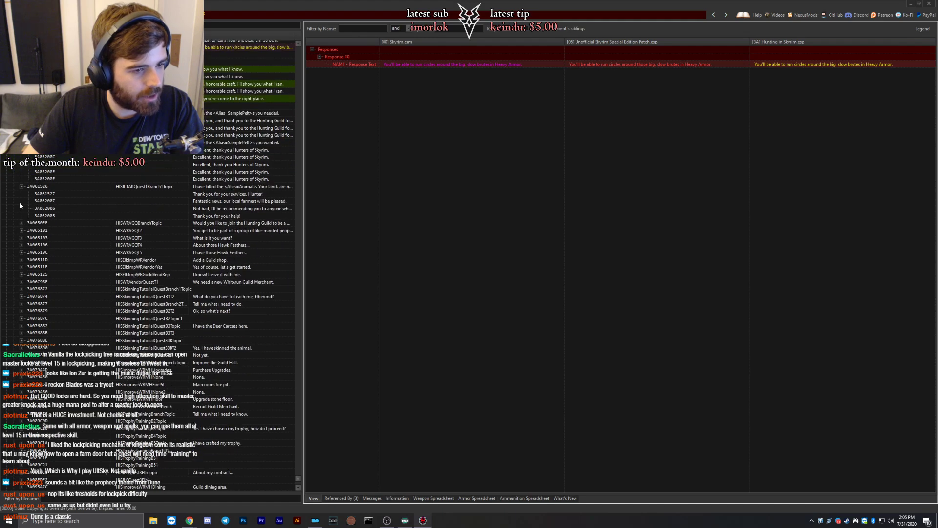
Expand the Hunting Guild joining topics, from HISWRVGQBranchTopic through HISWRVGQT5, to check their responses.
click(22, 223)
click(22, 238)
click(21, 252)
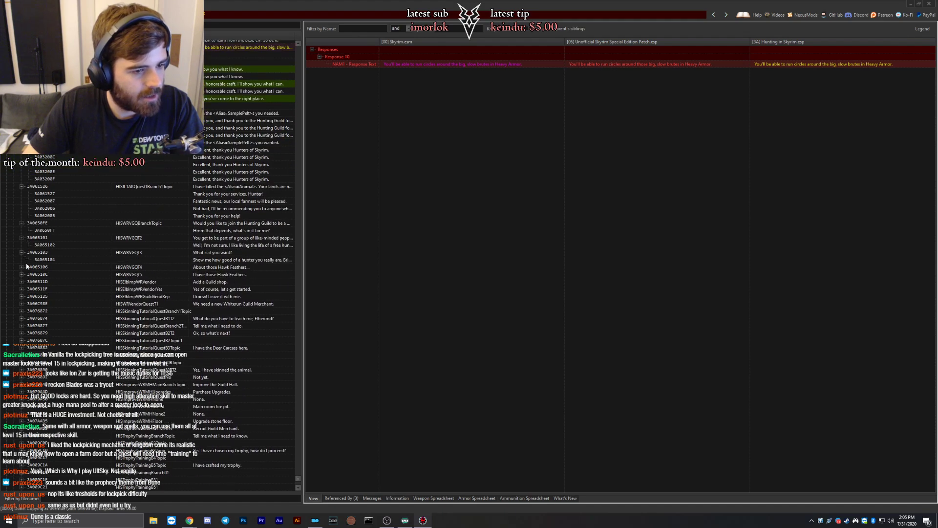
click(22, 266)
click(22, 282)
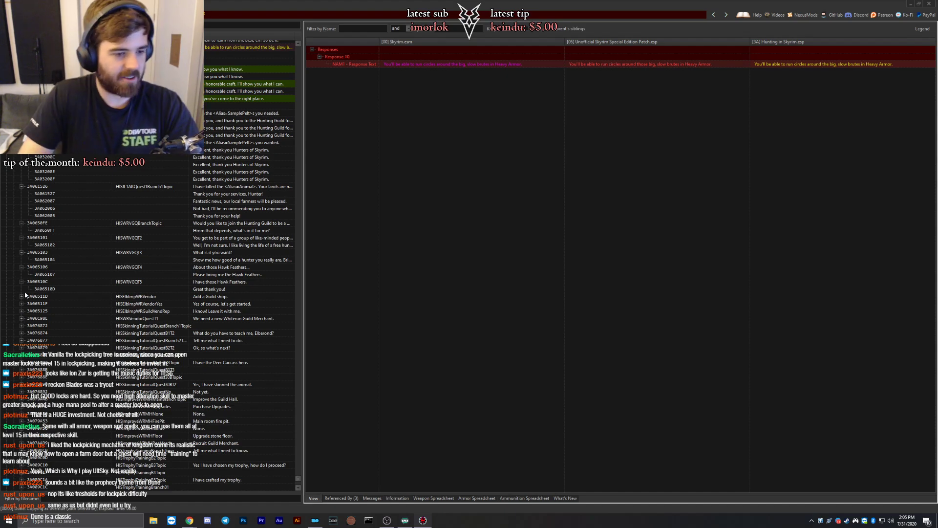
Expand the guild vendor topics, from HISElbImpWRVendor through HISWRVendorQuestT1, to check their responses.
click(23, 297)
click(22, 311)
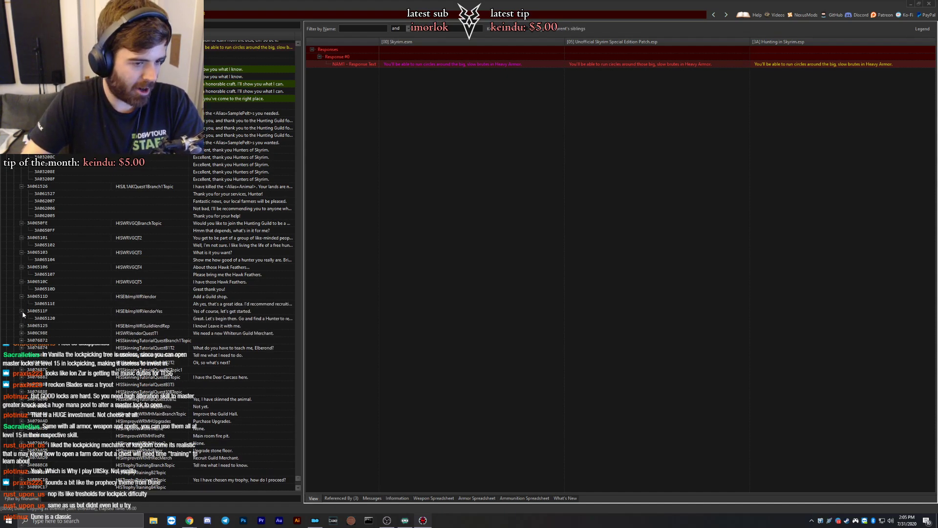
scroll(20, 292, down, 3)
click(22, 260)
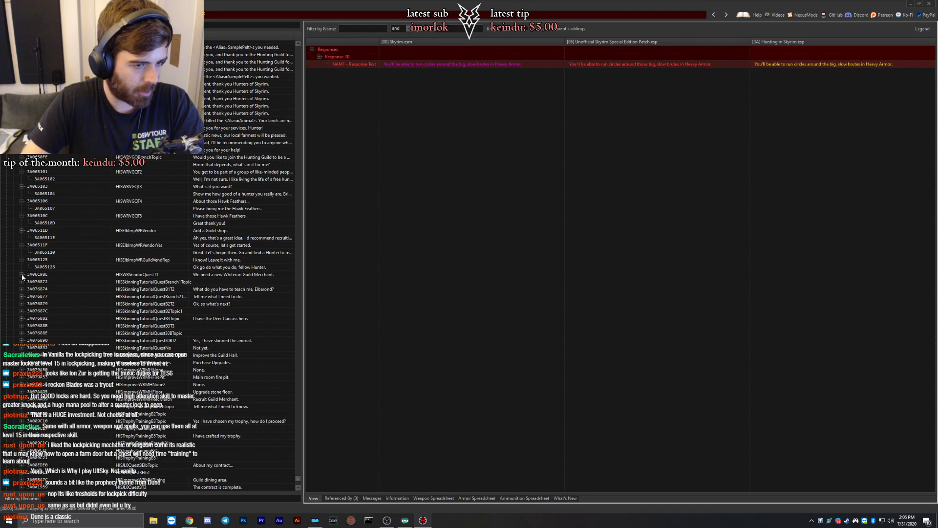
click(21, 274)
Expand the skinning tutorial topics, from HISSkinningTutorialQuestBranch1Topic through HISSkinningTutorialQuestB3Topic, to check their responses.
click(22, 289)
click(21, 304)
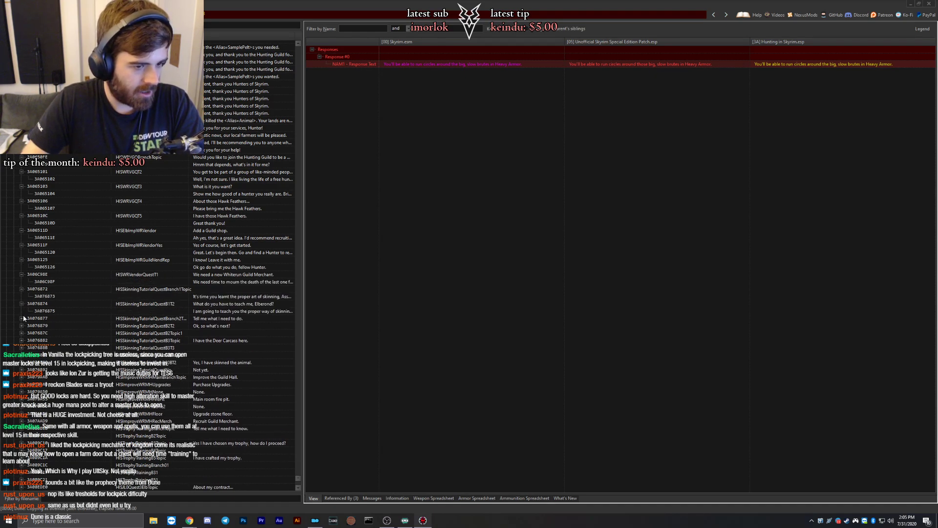
click(22, 318)
click(21, 332)
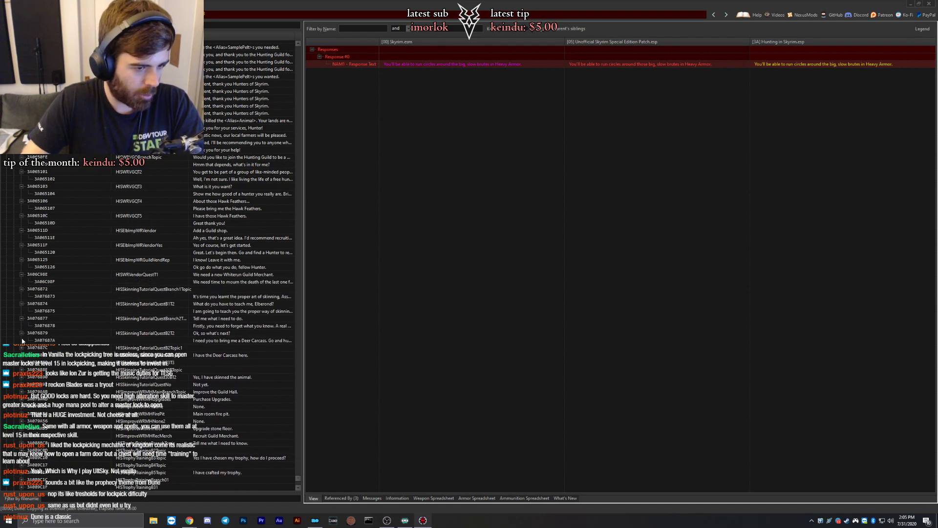
click(21, 348)
scroll(13, 305, down, 3)
click(22, 296)
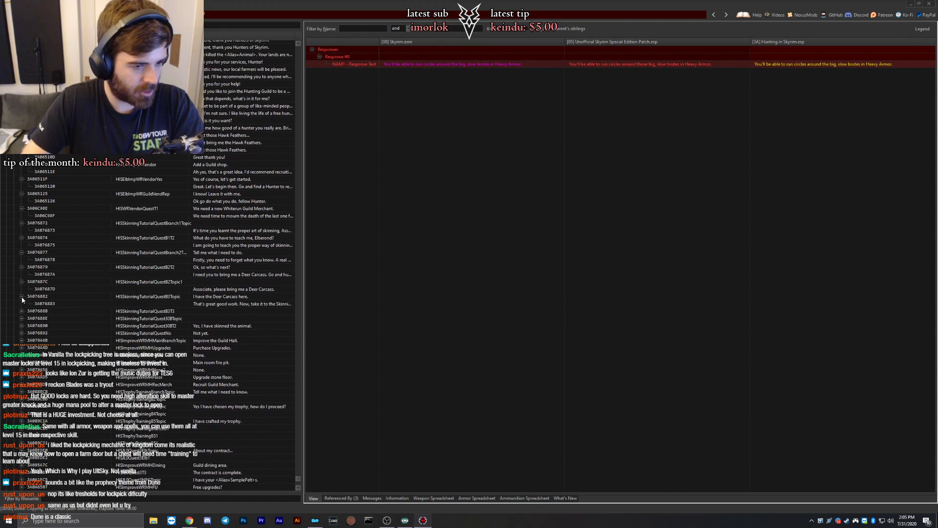
Expand the remaining skinning tutorial topics, from HISSkinningTutorialQuestB3T3 through HISSkinningTutorialQuestNo, to check their responses.
scroll(21, 297, down, 2)
click(21, 267)
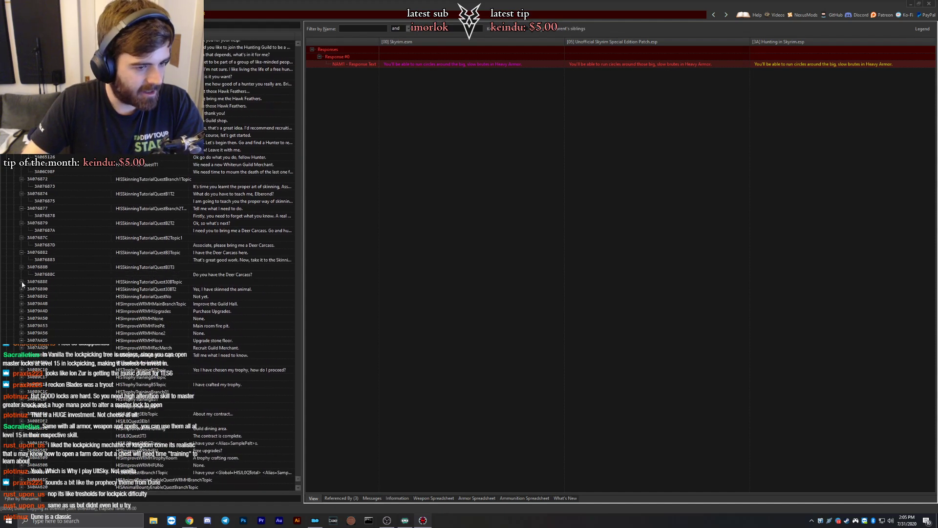
click(21, 281)
click(22, 296)
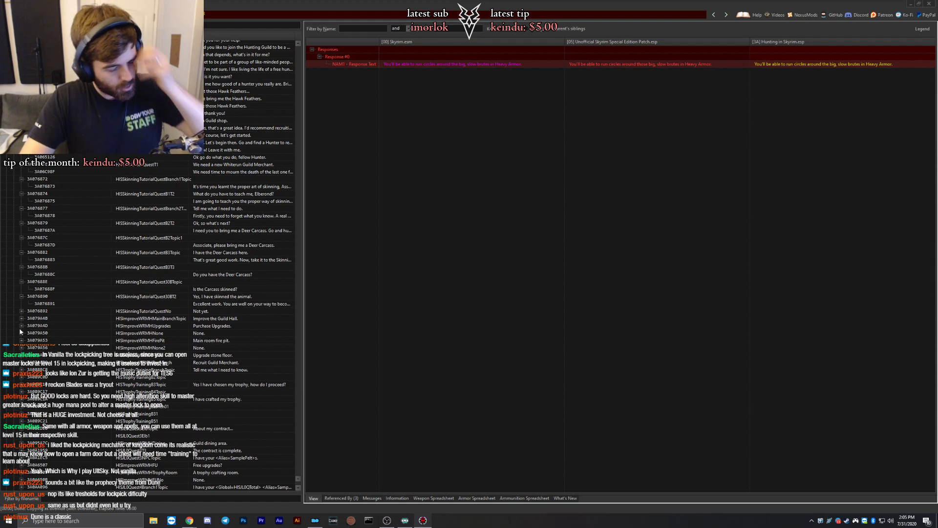
click(21, 311)
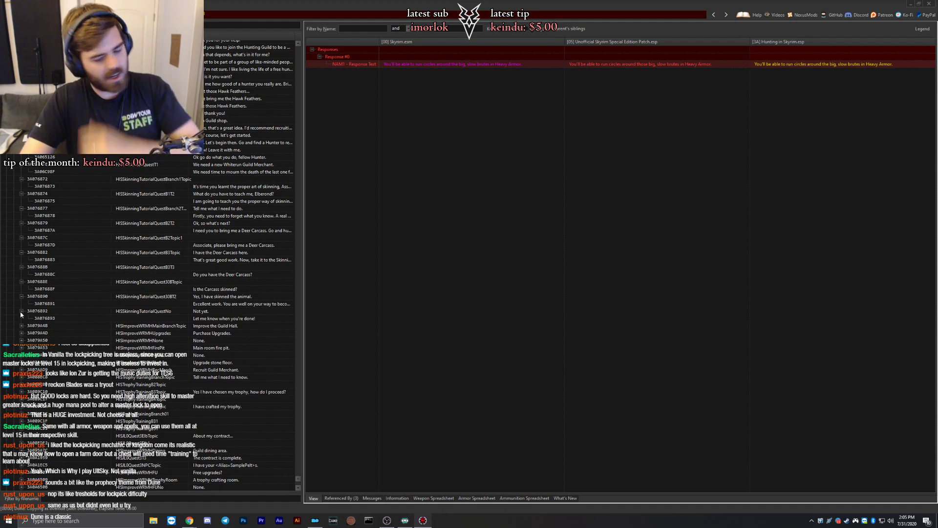
Expand the guild hall improvement topics, from HISImproveWRMHMainBranchTopic through HISImproveWRMHRecMerch, to check their responses.
click(21, 326)
scroll(22, 306, down, 3)
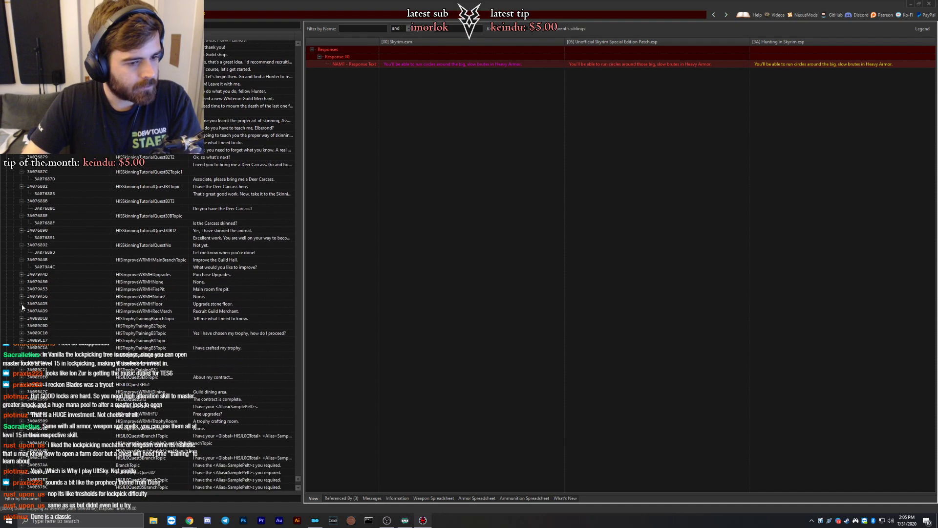
click(21, 274)
click(22, 296)
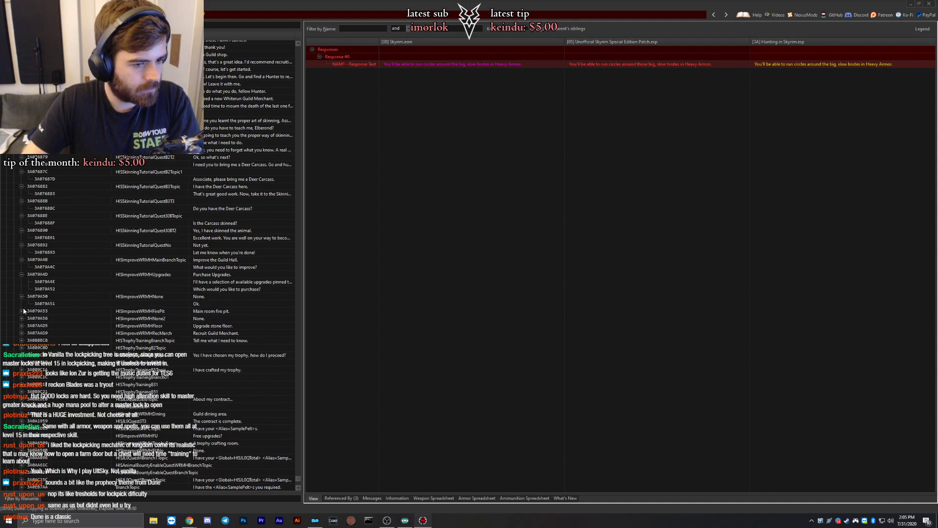
click(21, 311)
scroll(25, 320, down, 2)
scroll(26, 325, down, 1)
click(21, 260)
click(21, 274)
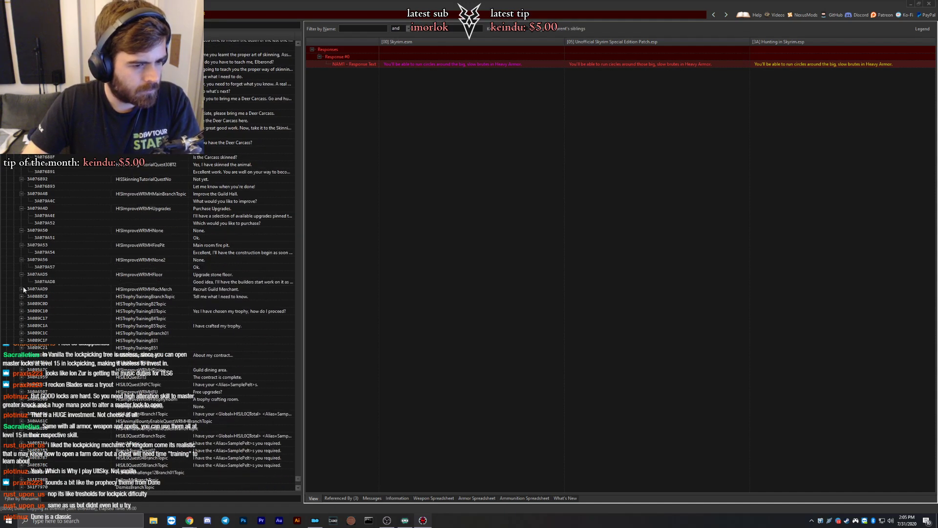
click(22, 289)
Expand the trophy training topics, from HISTrophyTrainingBranchTopic through HISTrophyTrainingB51, to check their responses.
click(22, 303)
click(21, 318)
click(22, 333)
scroll(22, 327, down, 4)
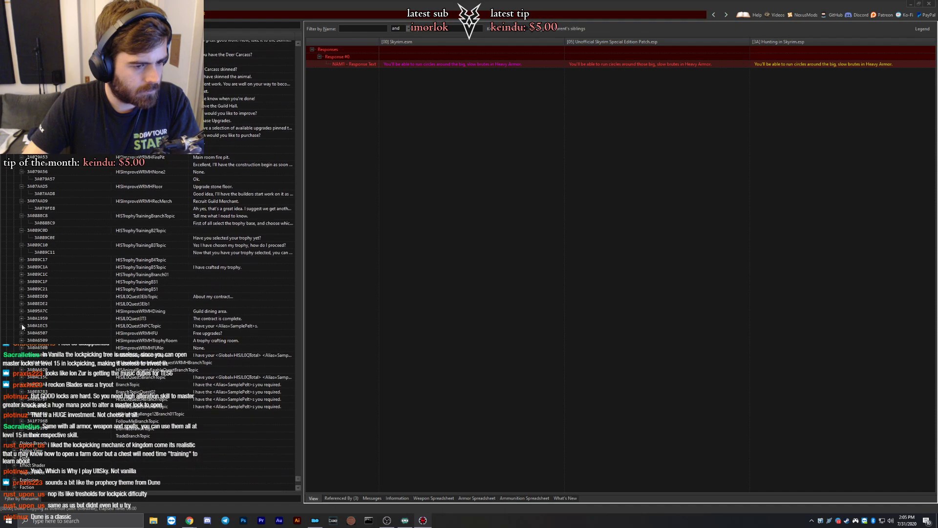
click(21, 260)
click(22, 267)
click(22, 274)
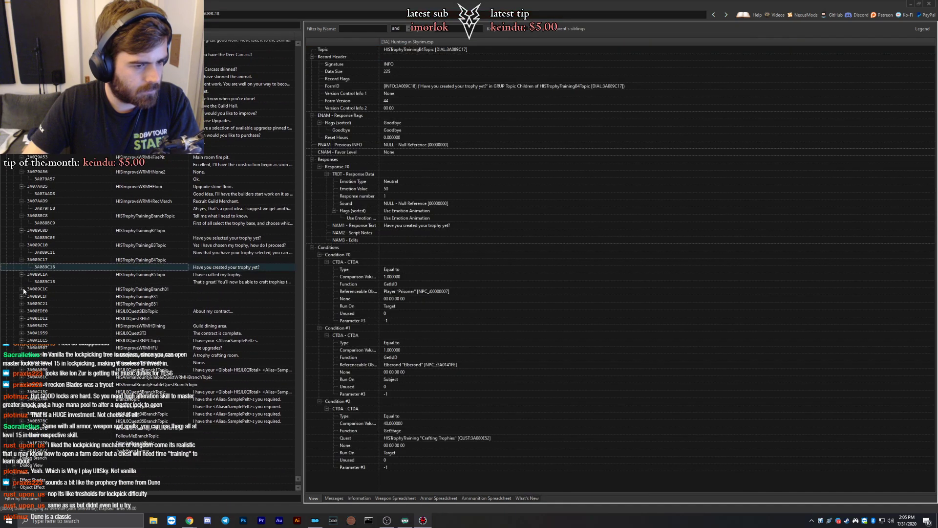
click(21, 289)
click(22, 303)
click(22, 318)
Expand the contract quest topics and the guild dining area topic to check their responses.
click(21, 333)
click(22, 347)
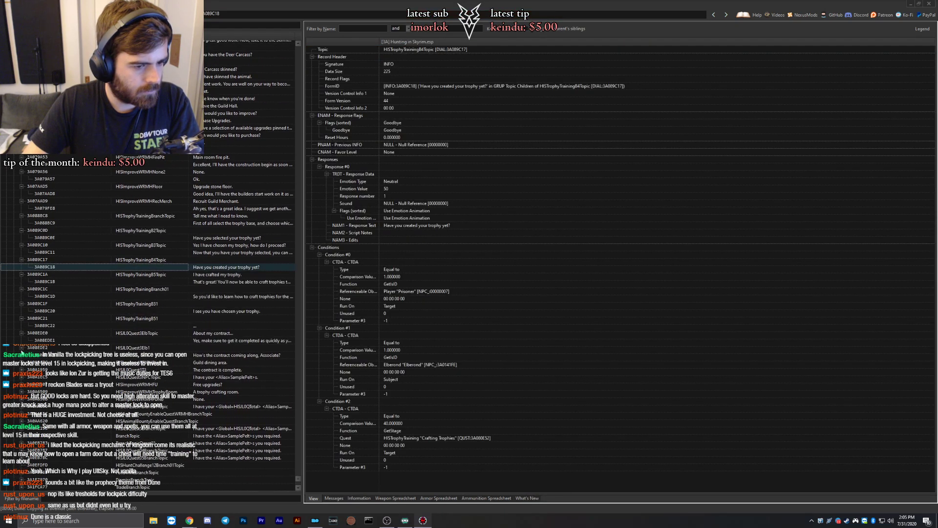
click(21, 362)
scroll(16, 319, down, 5)
click(21, 266)
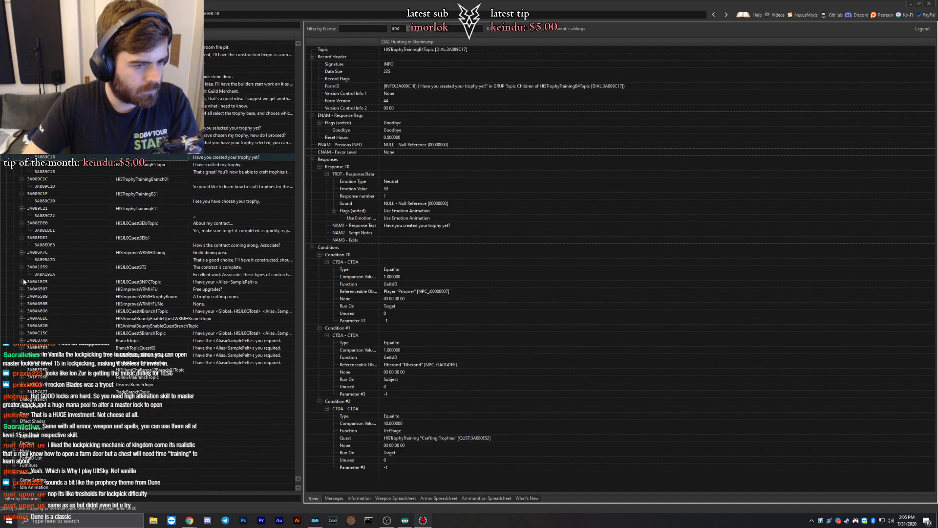
click(21, 282)
Expand the free upgrade, trophy crafting room and decline topics and the Quest4 branch topic to check their responses.
click(22, 296)
click(22, 310)
click(22, 326)
click(21, 340)
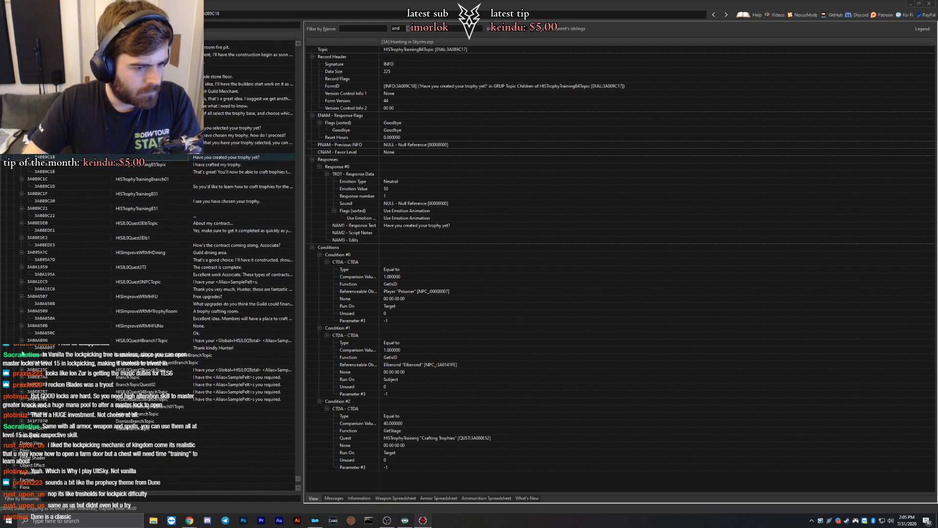
Expand the two animal bounty topics, the Quest5 branch topic and BranchTopic to check their responses.
click(21, 355)
click(22, 377)
click(22, 377)
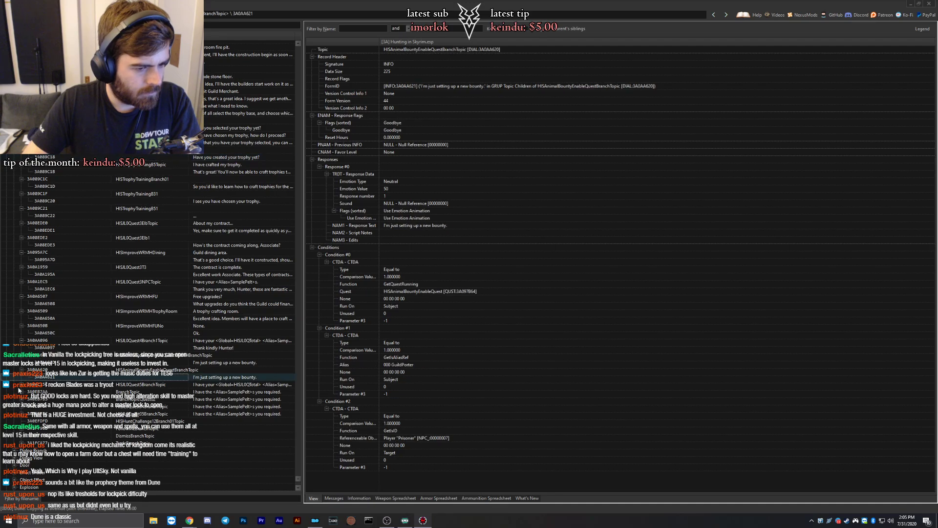
click(21, 384)
click(21, 399)
scroll(28, 322, down, 5)
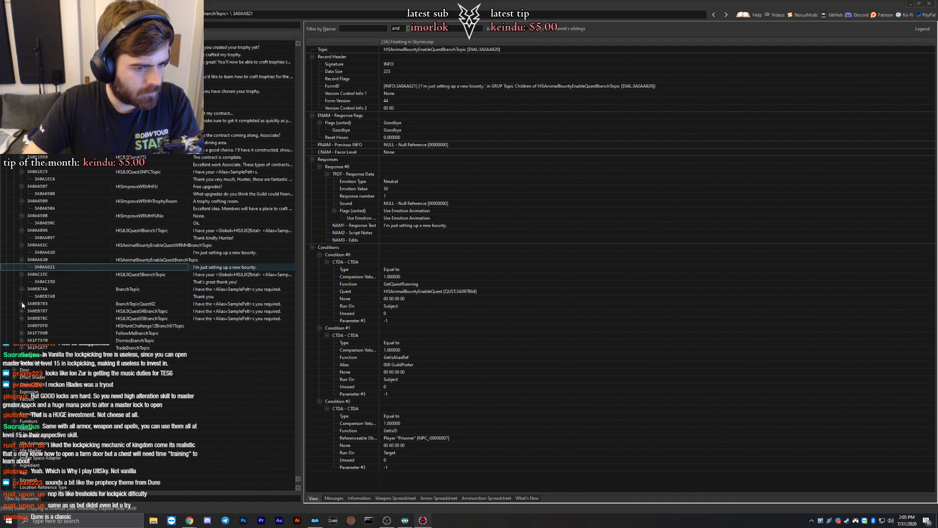
Expand the remaining dialog topics, from BranchTopicQuest02 through the follow, dismiss and trade topics, to check their responses.
click(21, 303)
click(22, 318)
click(21, 333)
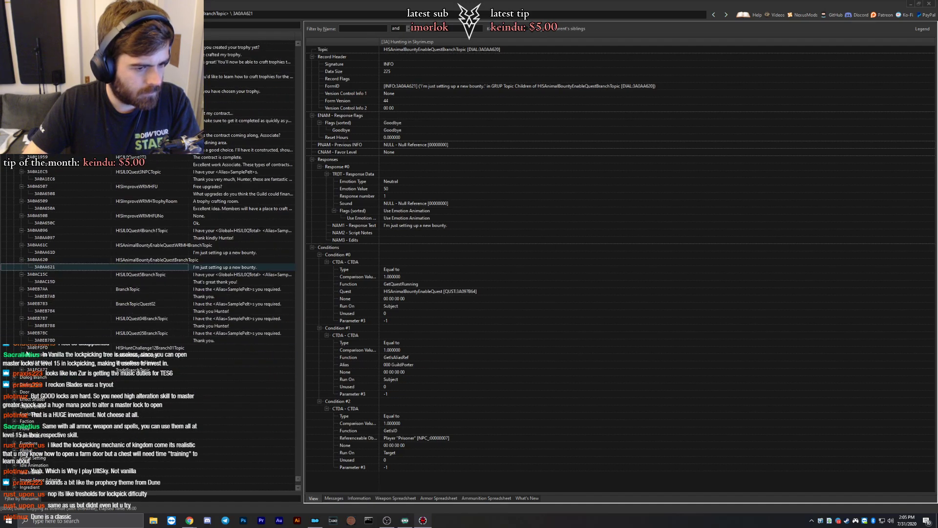
click(21, 362)
click(22, 377)
click(21, 384)
Expand the Dialog Branch group below the dialog topics to check its records.
scroll(55, 344, down, 5)
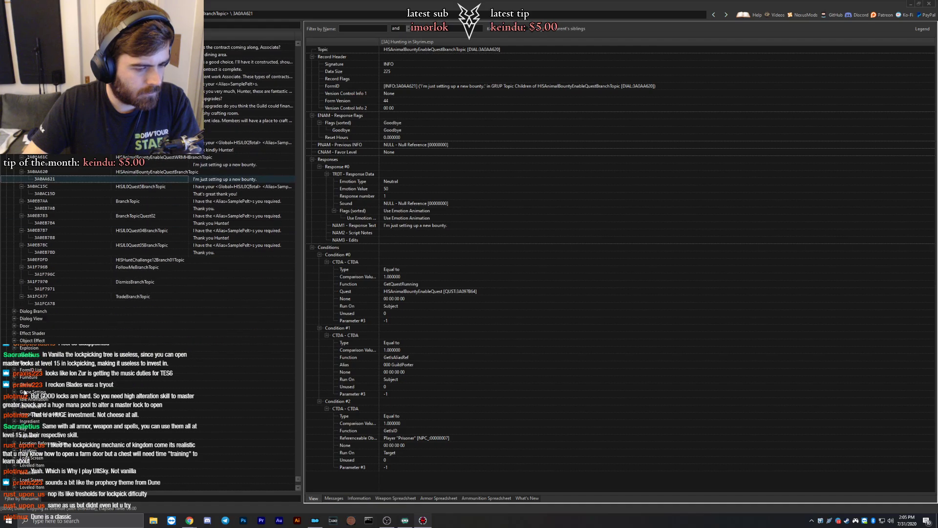
click(16, 290)
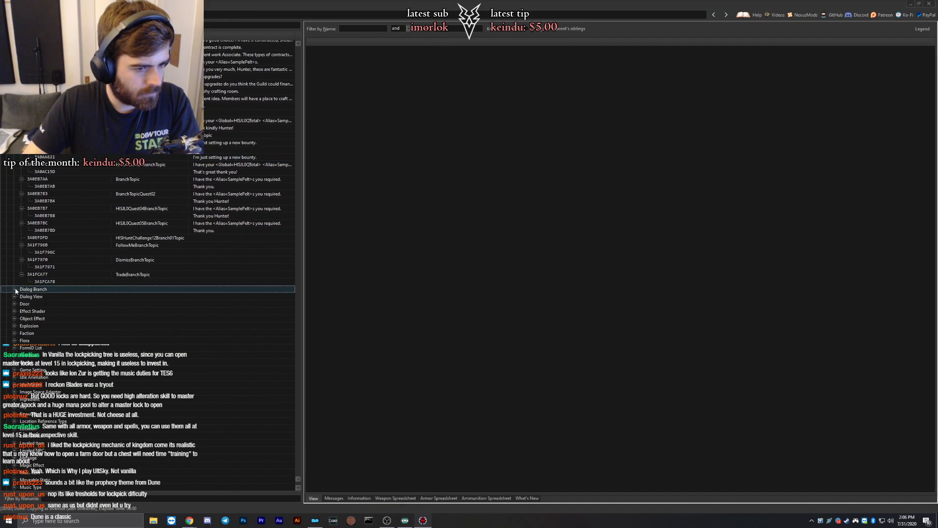
click(14, 289)
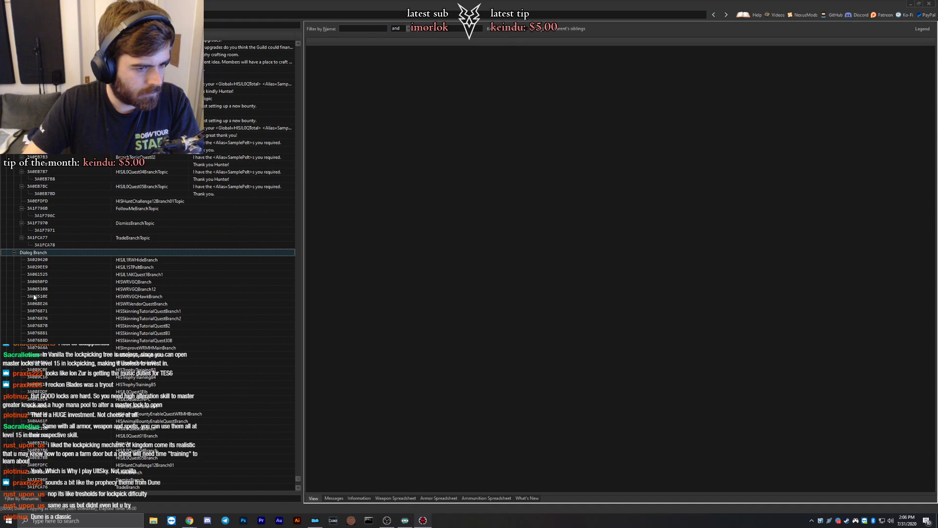
Expand the Door, Effect Shader and Object Effect groups below the Dialog View group to check their records.
scroll(34, 296, down, 6)
scroll(15, 363, down, 8)
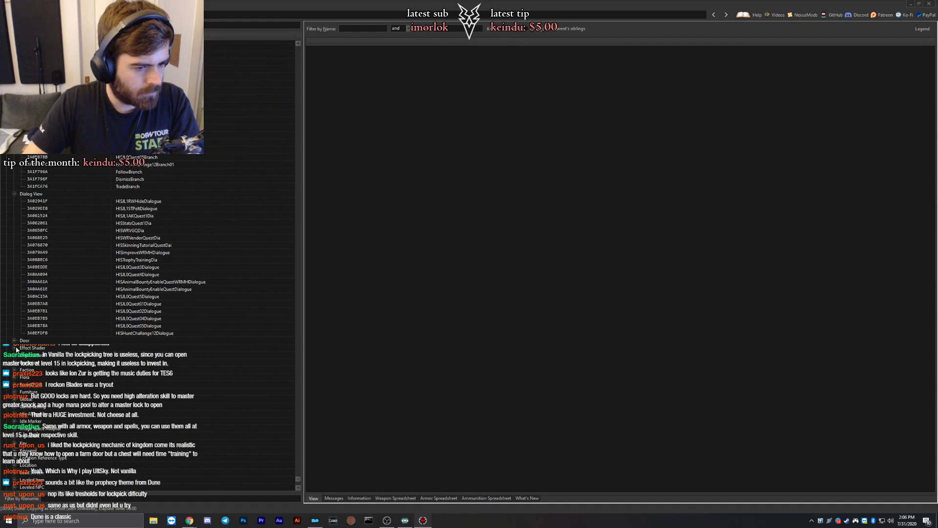
click(14, 340)
click(15, 308)
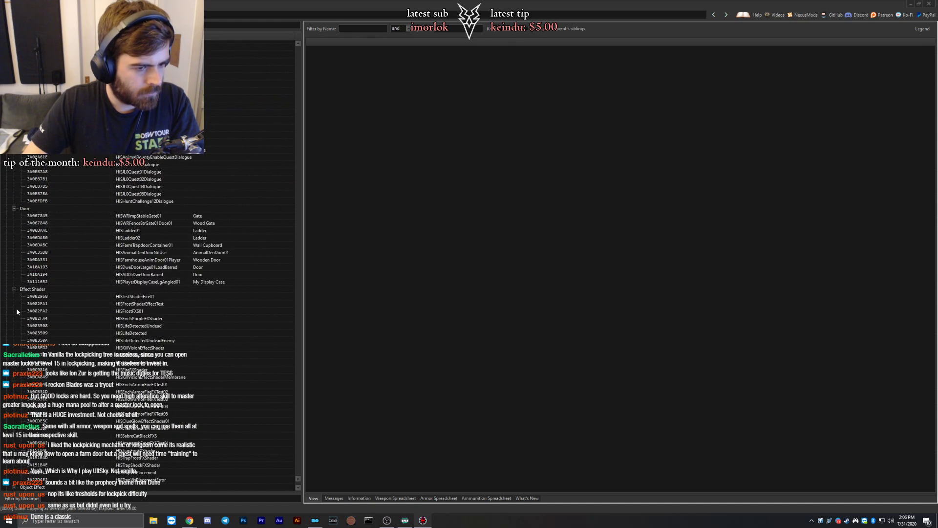
click(14, 333)
scroll(20, 293, down, 6)
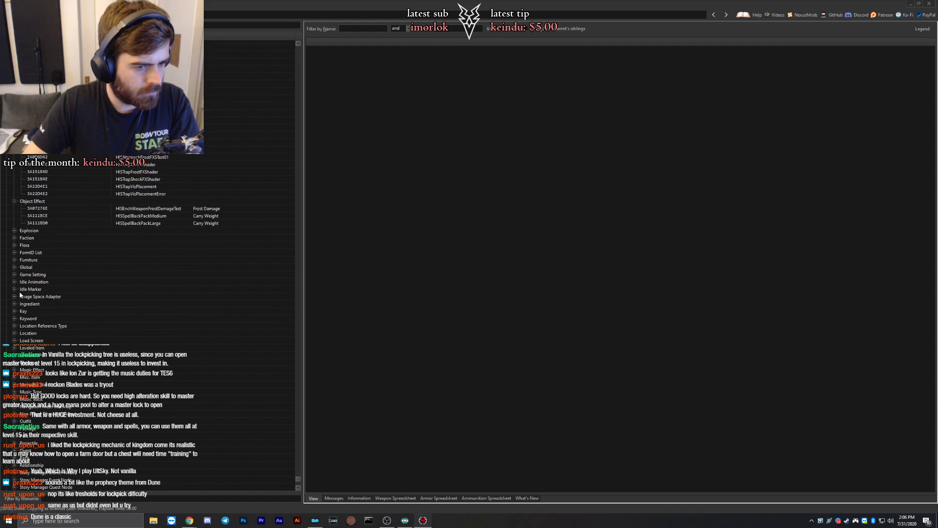
Expand the Explosion and Faction groups and compare the HunterFaction override with Skyrim.esm.
click(15, 230)
click(14, 318)
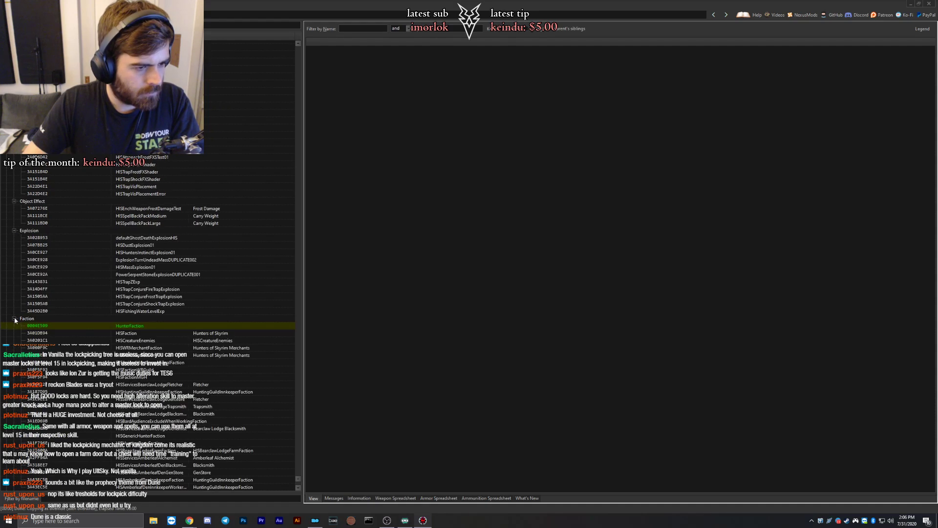
scroll(94, 293, down, 4)
click(95, 238)
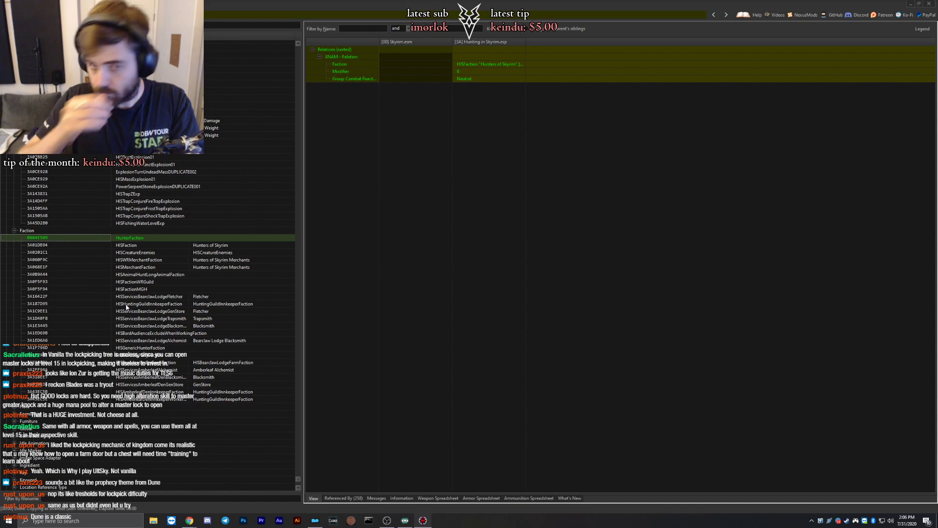
scroll(131, 315, down, 6)
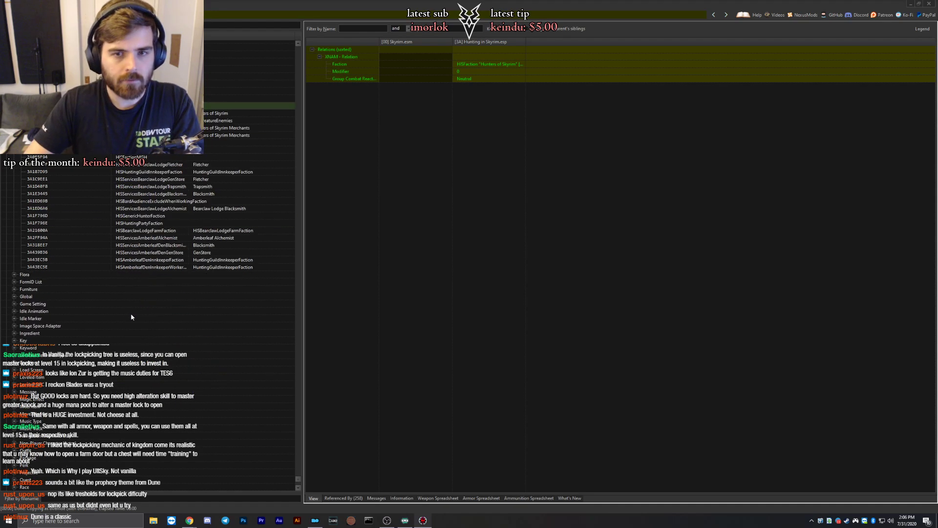
Expand the Flora, FormID List, Furniture and Global groups to check their records for conflicts.
click(14, 274)
scroll(14, 274, down, 5)
click(14, 216)
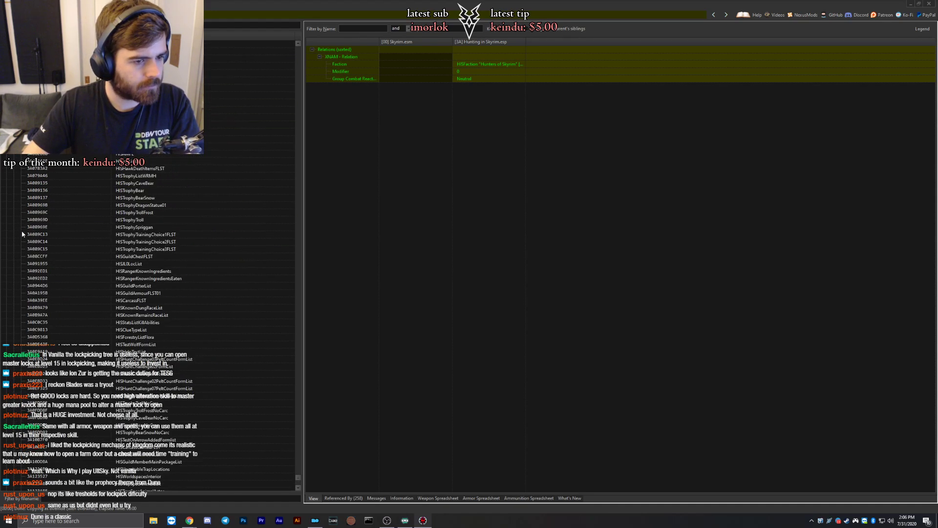
scroll(44, 274, down, 11)
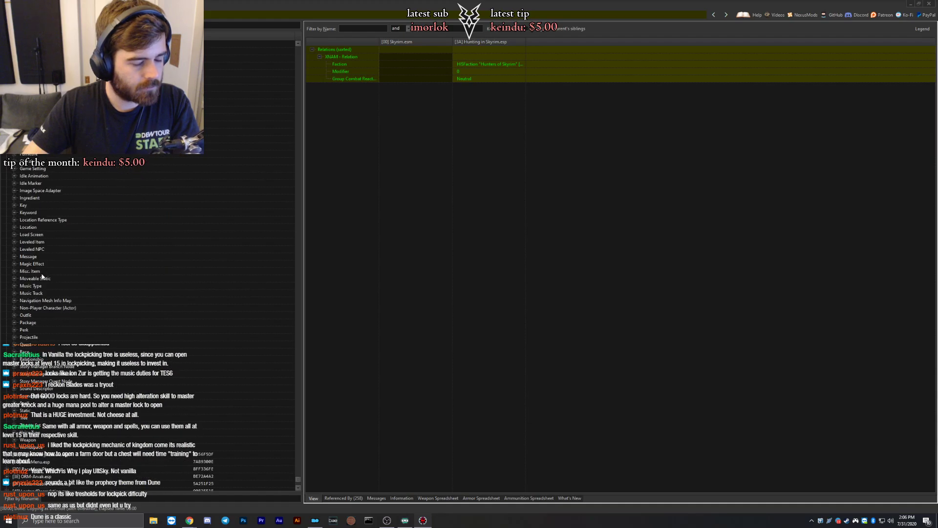
click(14, 154)
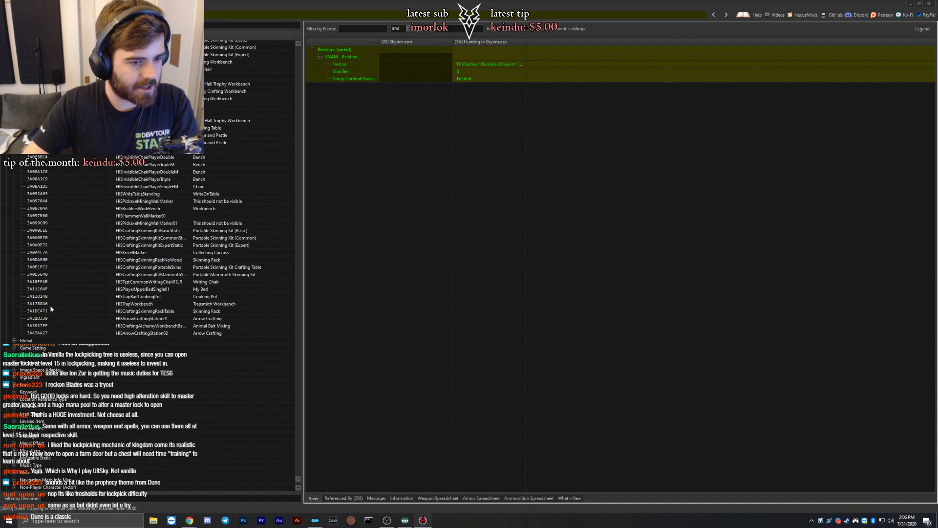
scroll(15, 293, down, 3)
click(15, 275)
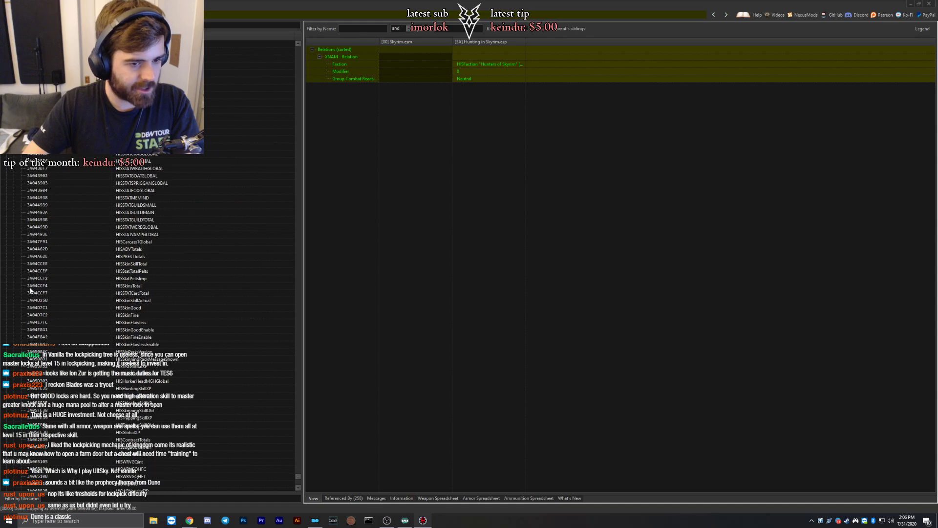
scroll(19, 272, down, 10)
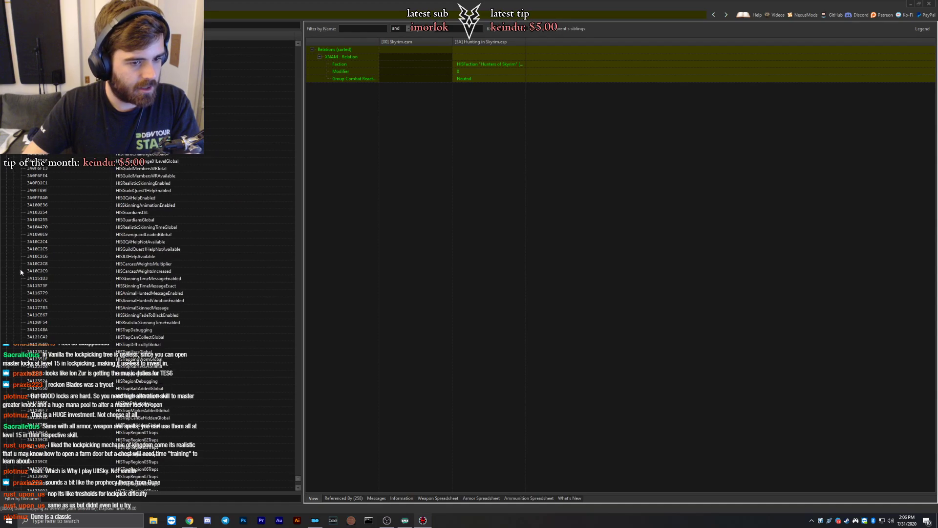
Expand the Game Setting group and compare its sCantEquipGeneric record across the plugins.
double_click(29, 285)
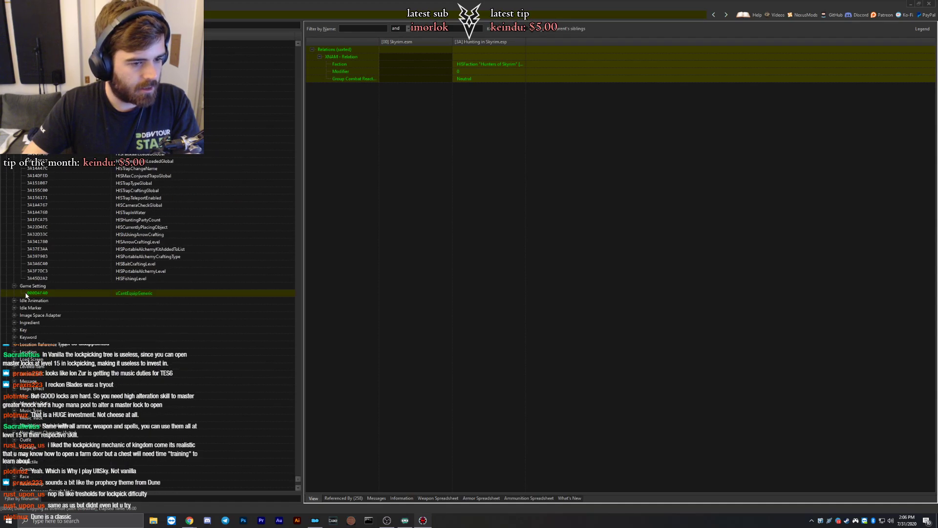
scroll(28, 293, down, 5)
click(52, 183)
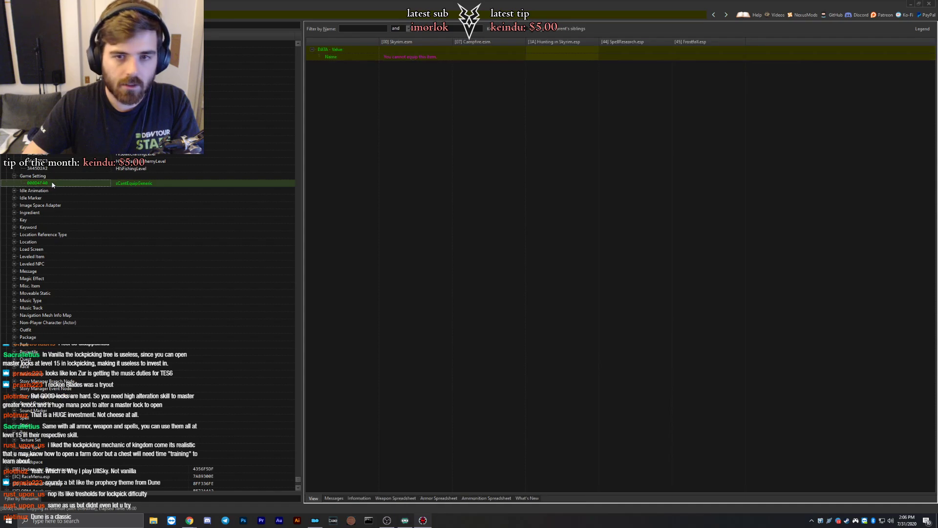
Expand the Idle Animation, Idle Marker and Image Space Adapter groups to check their records.
click(15, 191)
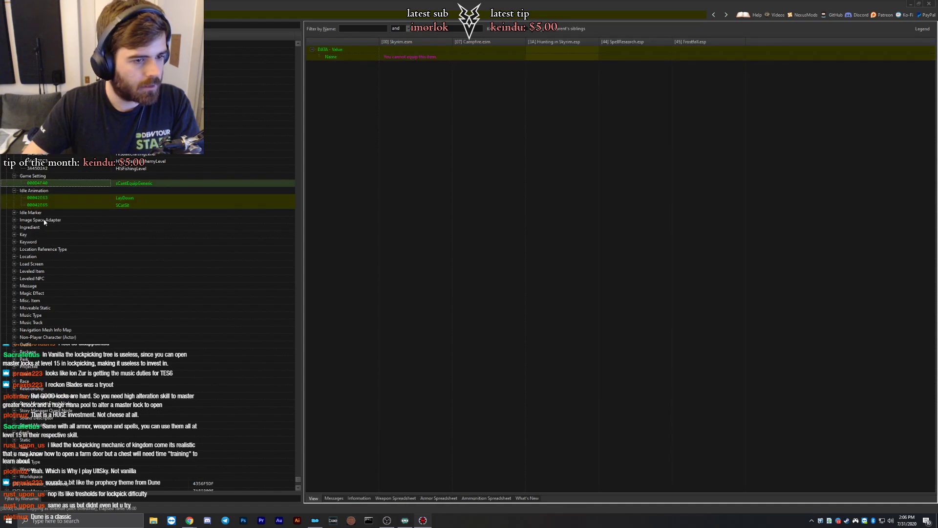
click(14, 213)
click(15, 235)
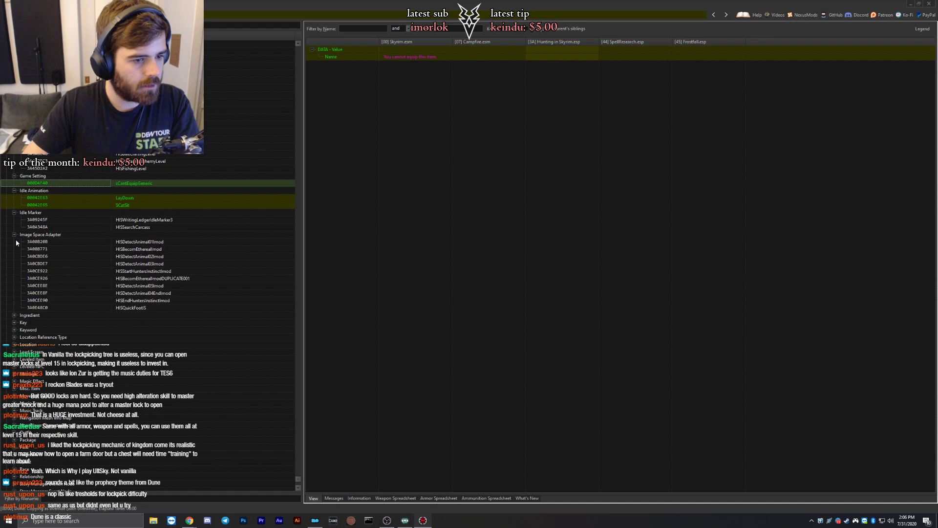
scroll(25, 263, down, 4)
Expand the Ingredient and Key groups to check their records.
click(14, 228)
scroll(29, 251, down, 2)
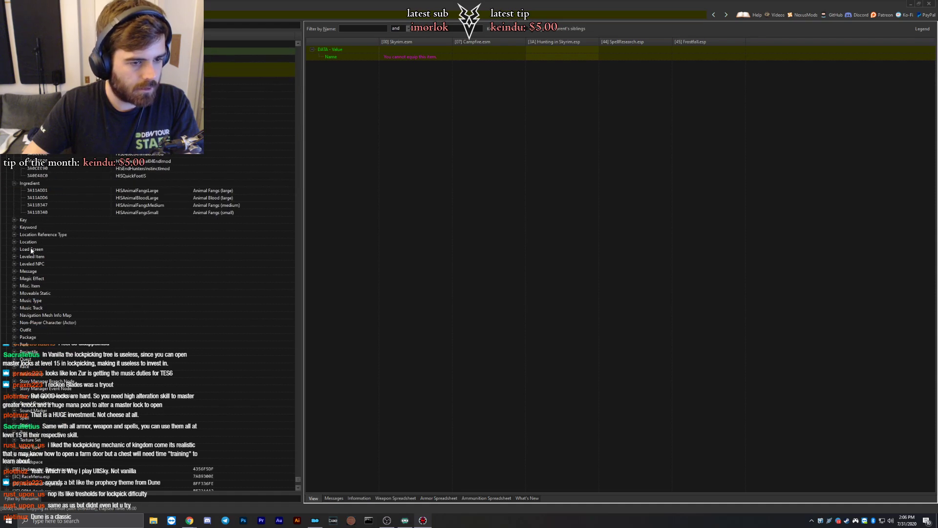
click(14, 220)
scroll(37, 261, down, 1)
scroll(37, 261, down, 1)
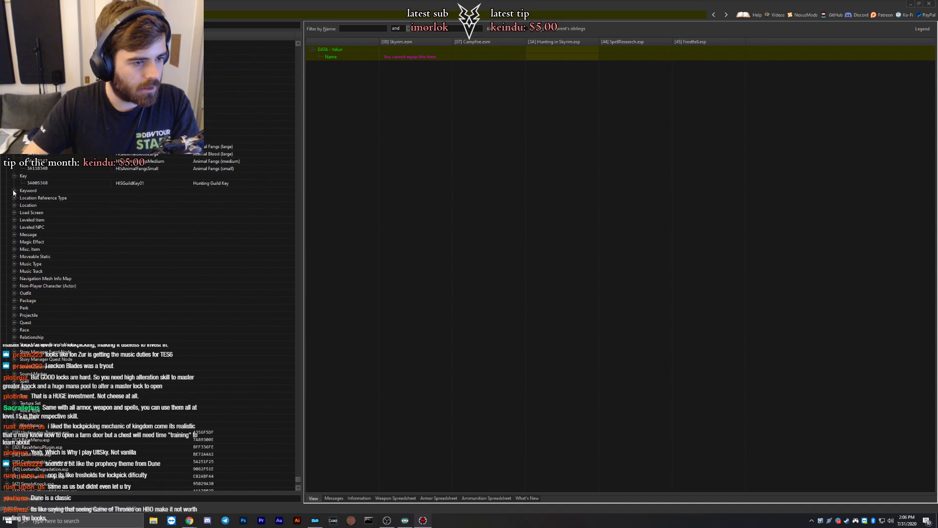
Expand the Keyword group and compare the color values of its highlighted conflicting keywords with the other plugins.
click(14, 191)
scroll(21, 218, down, 6)
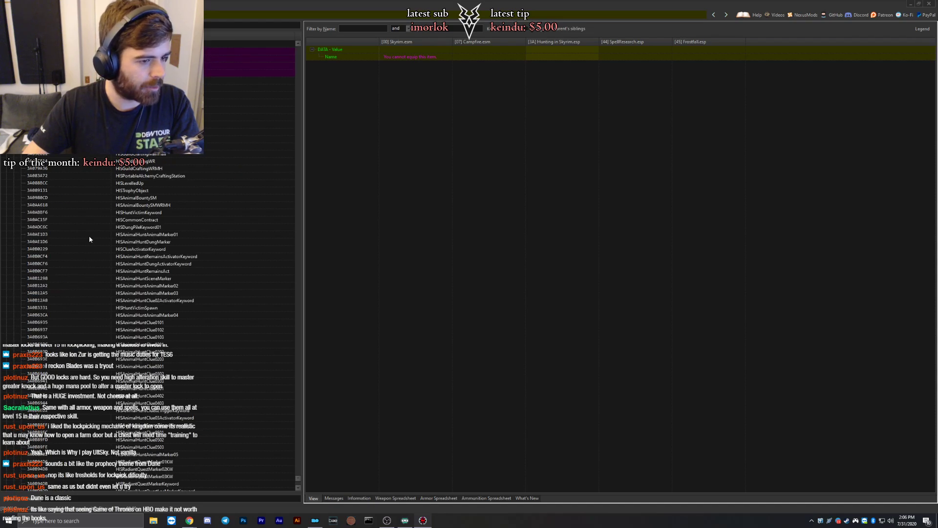
scroll(89, 226, up, 3)
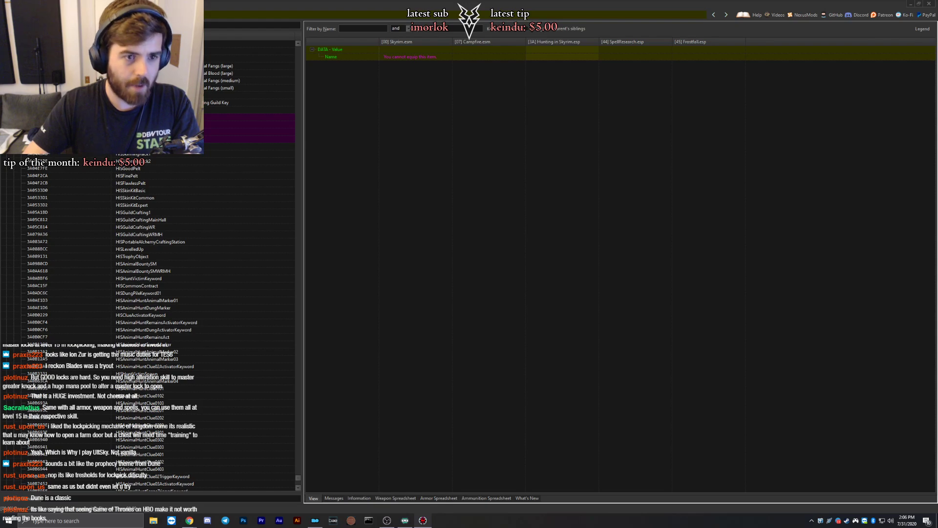
click(127, 117)
key(Down)
key(Down)
key(Down)
click(107, 118)
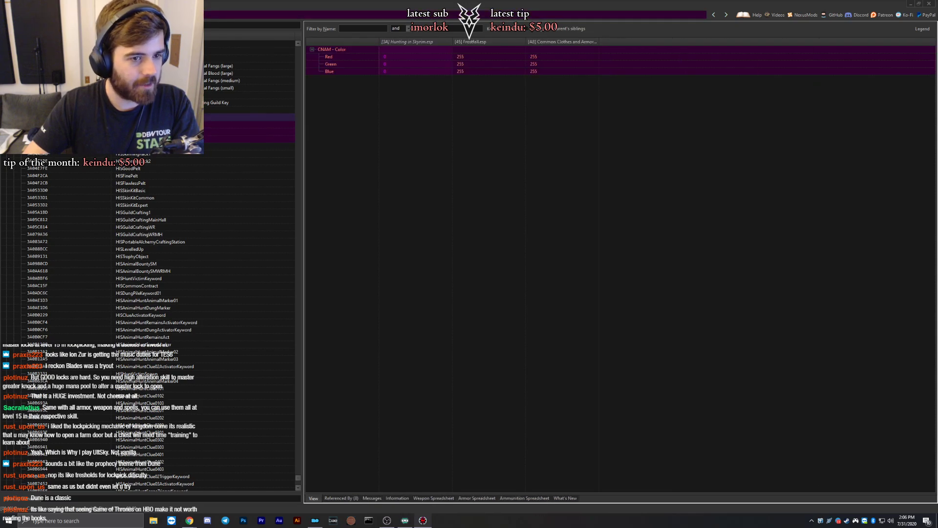
click(107, 125)
click(106, 132)
click(107, 139)
scroll(106, 154, down, 1)
scroll(86, 169, down, 15)
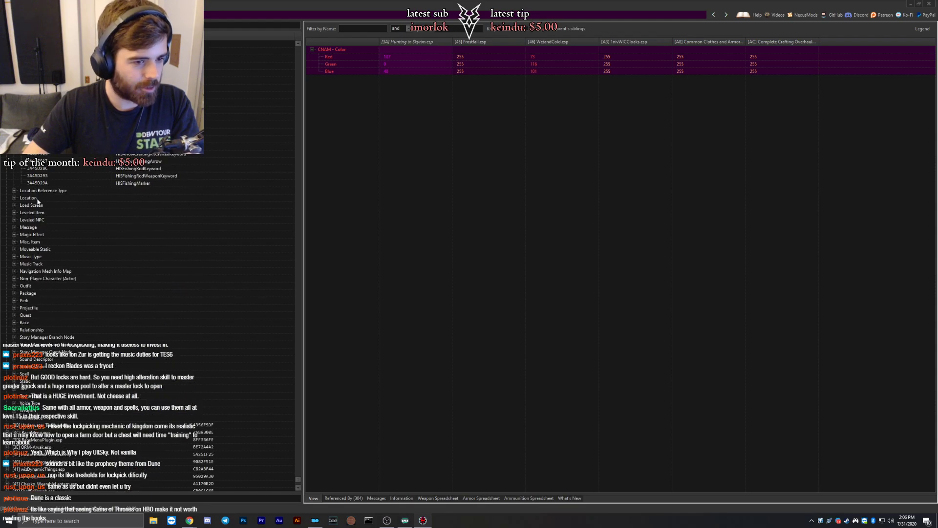
Expand the Location Reference Type and Location groups and compare the Merryfair Farm and Dustman's Cairn overrides across plugins.
click(14, 190)
scroll(14, 215, down, 4)
click(14, 219)
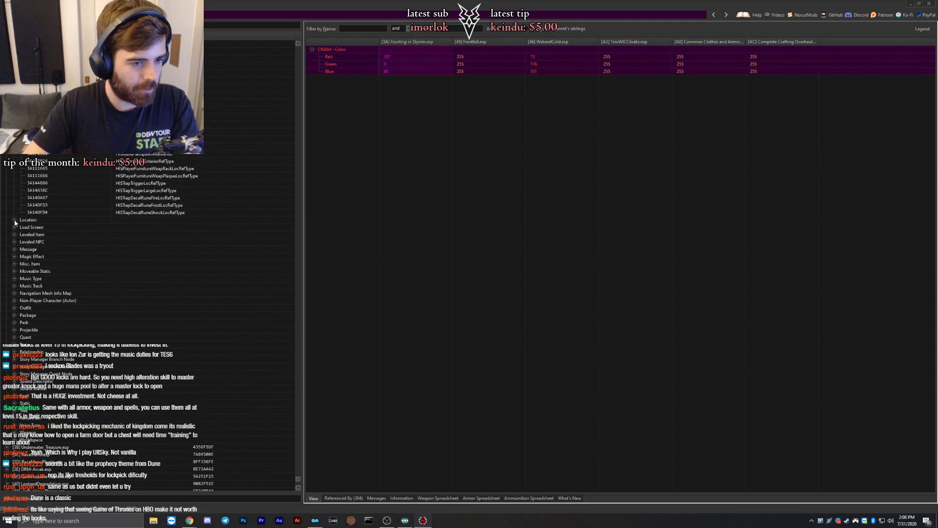
click(83, 235)
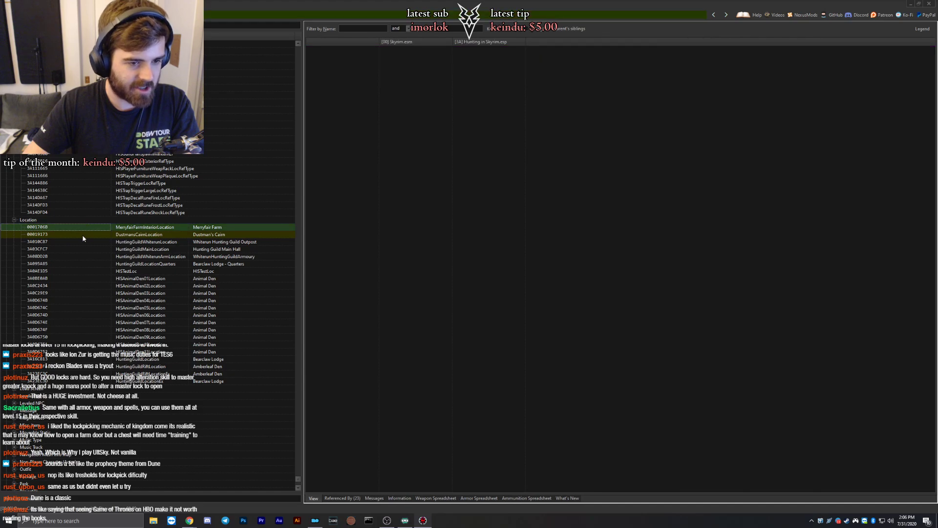
scroll(97, 254, down, 5)
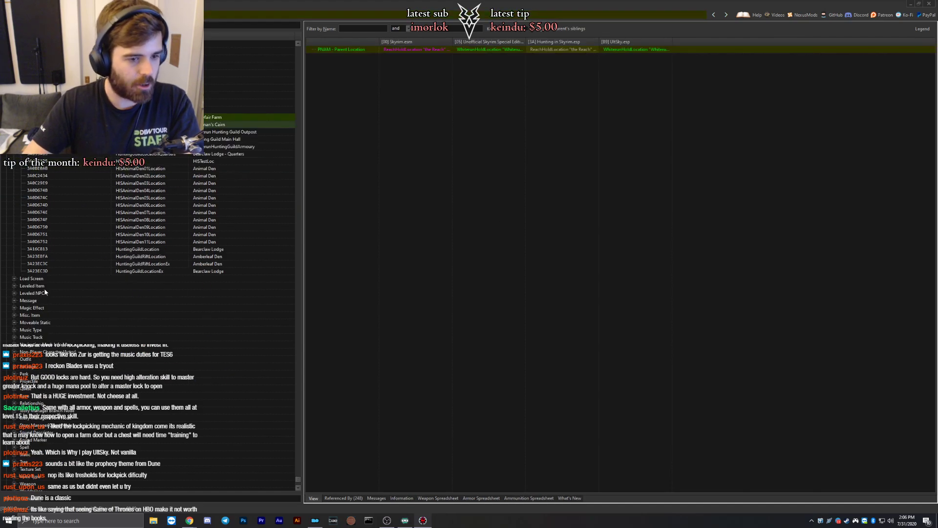
Expand the Load Screen and Leveled Item groups and examine the conflict in the DeathItemGoat leveled list.
click(14, 279)
scroll(14, 279, down, 4)
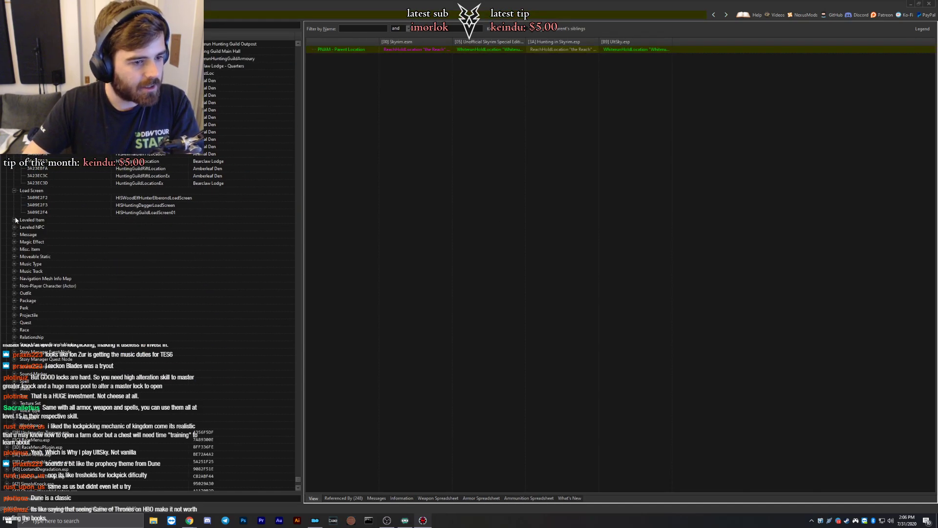
click(14, 220)
scroll(52, 288, up, 4)
click(139, 157)
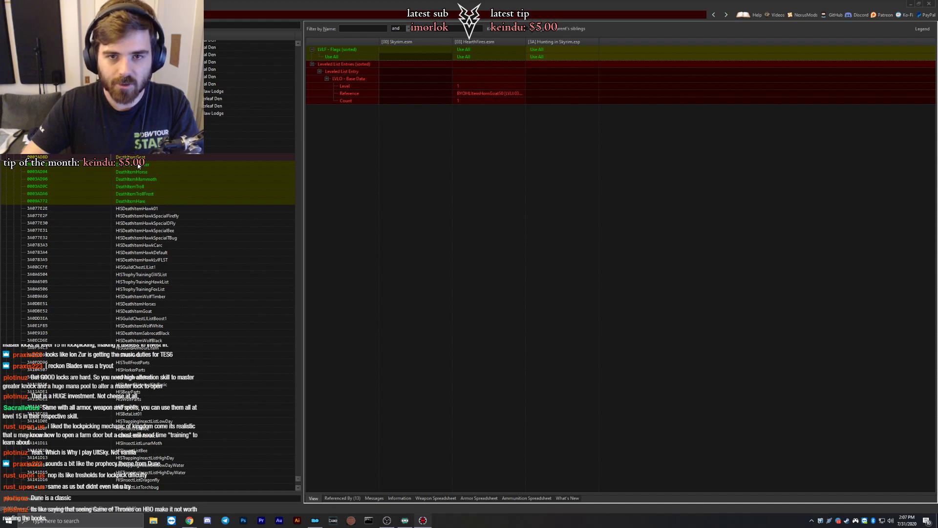
Copy the DeathItemGoat record as an override into UltSky.esp and add the goat horn entry from HearthFires.esm to it.
right_click(549, 40)
click(508, 183)
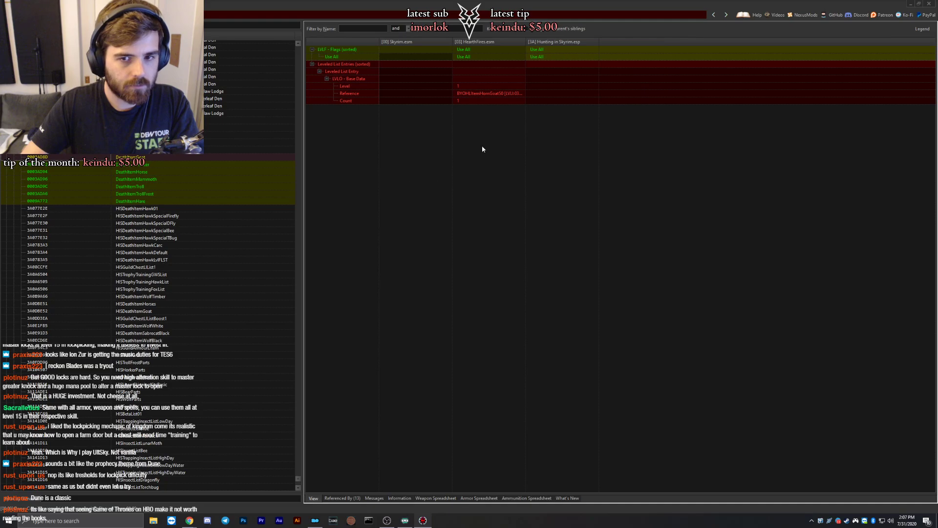
right_click(540, 42)
click(548, 49)
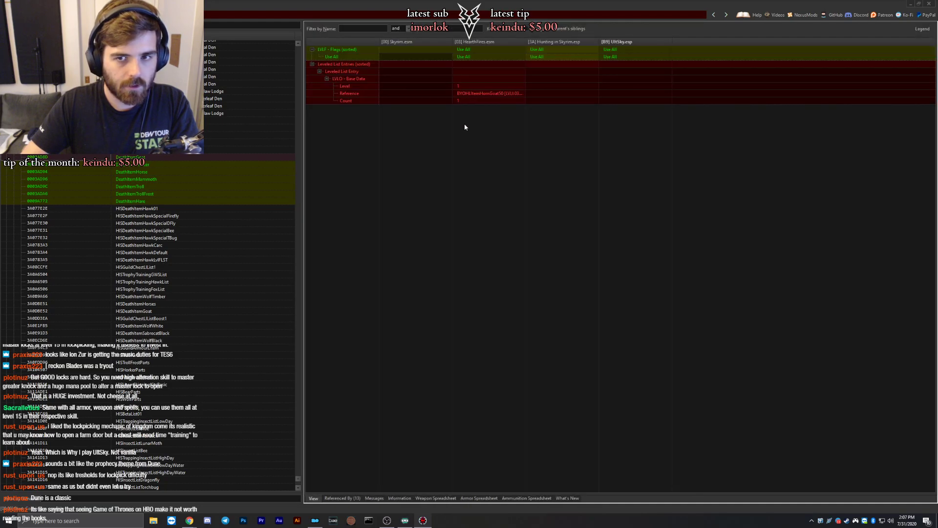
drag(457, 93, 635, 71)
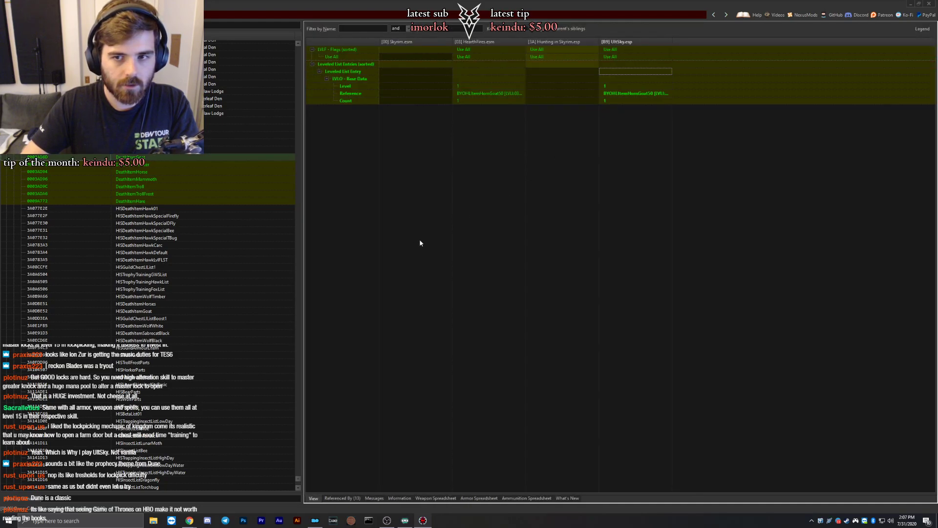
Compare the DeathItemTroll override with Skyrim.esm and expand the Leveled NPC group to check its records.
scroll(163, 194, down, 3)
click(147, 120)
scroll(147, 122, down, 5)
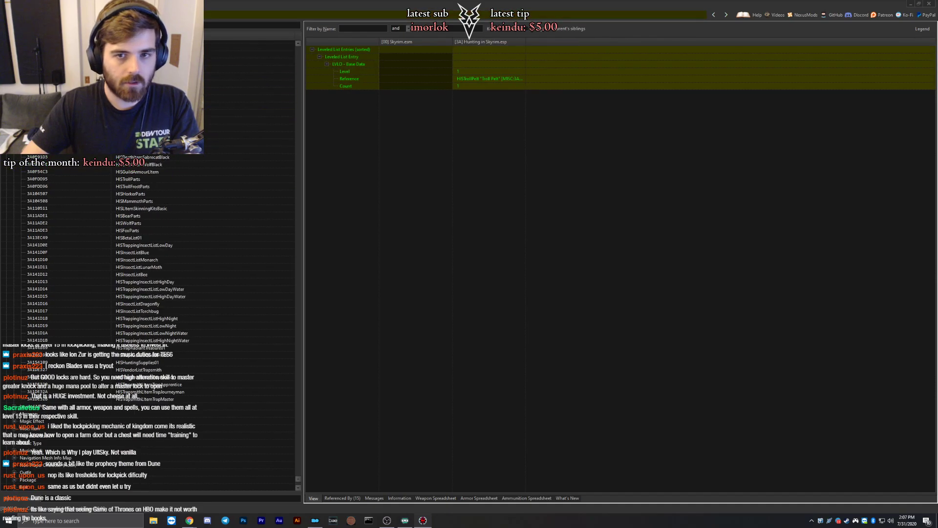
scroll(83, 197, down, 11)
click(14, 164)
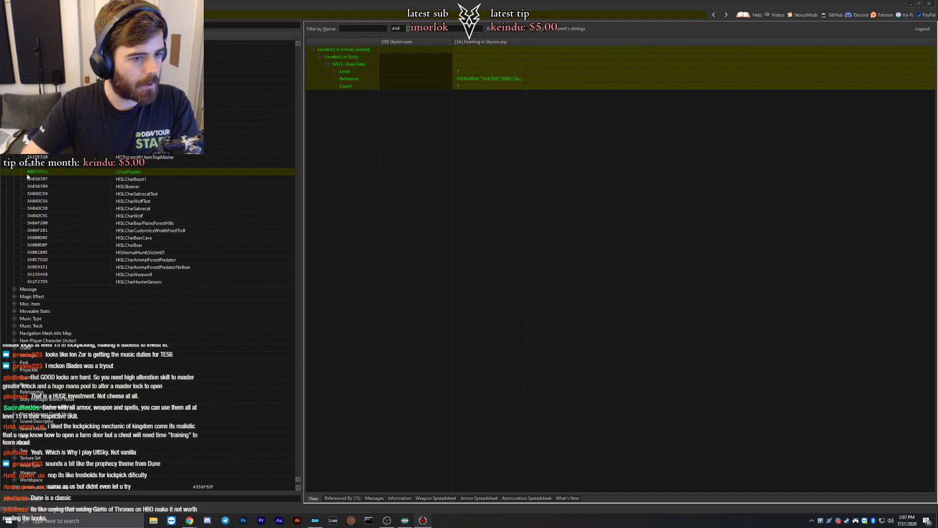
scroll(45, 200, down, 5)
Expand the Message and Magic Effect groups and go through their records for conflicts.
click(14, 180)
scroll(58, 254, down, 10)
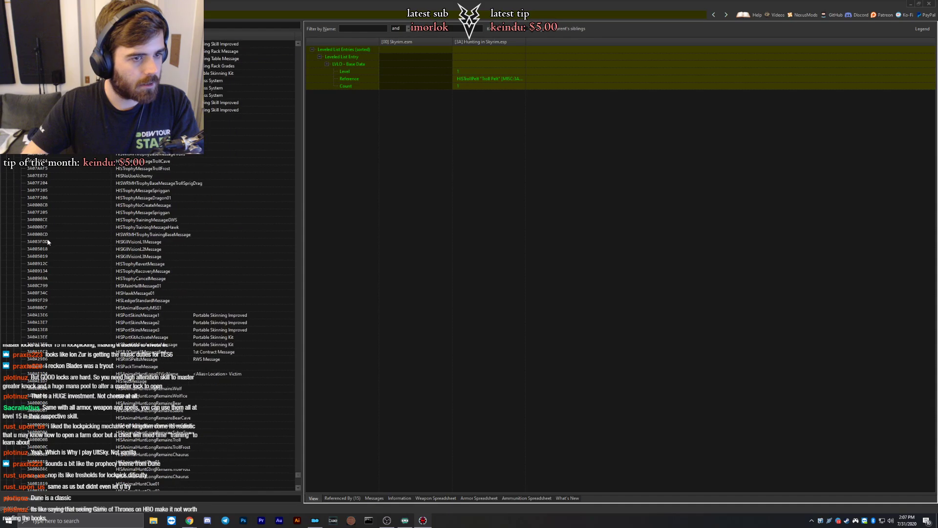
scroll(69, 252, down, 10)
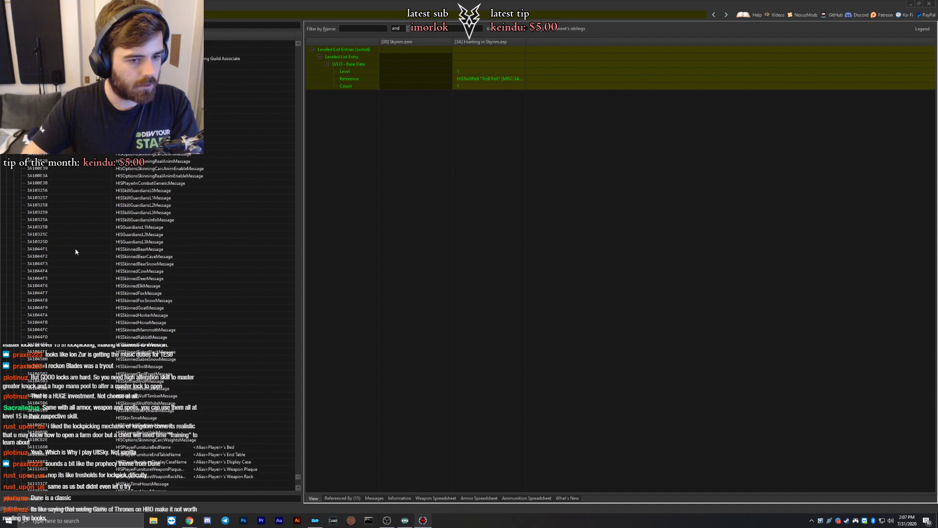
scroll(77, 253, down, 10)
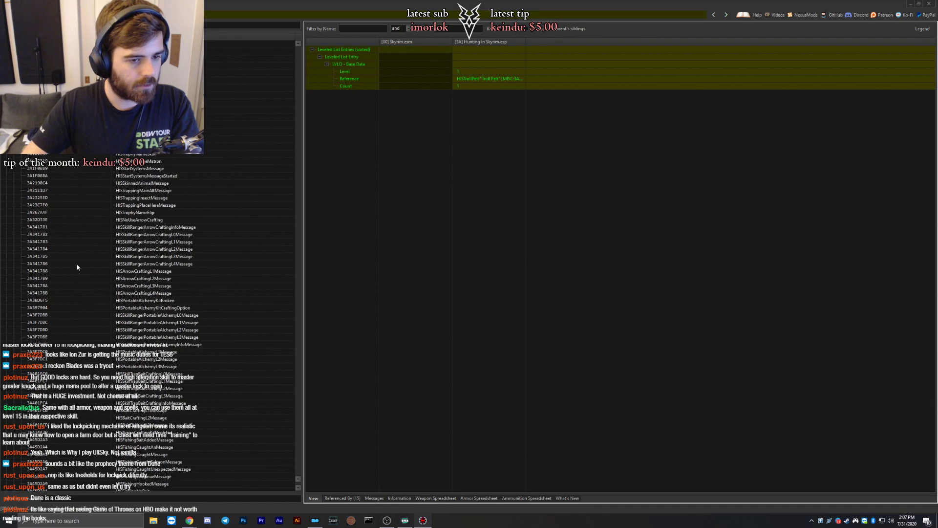
click(14, 220)
scroll(47, 271, down, 12)
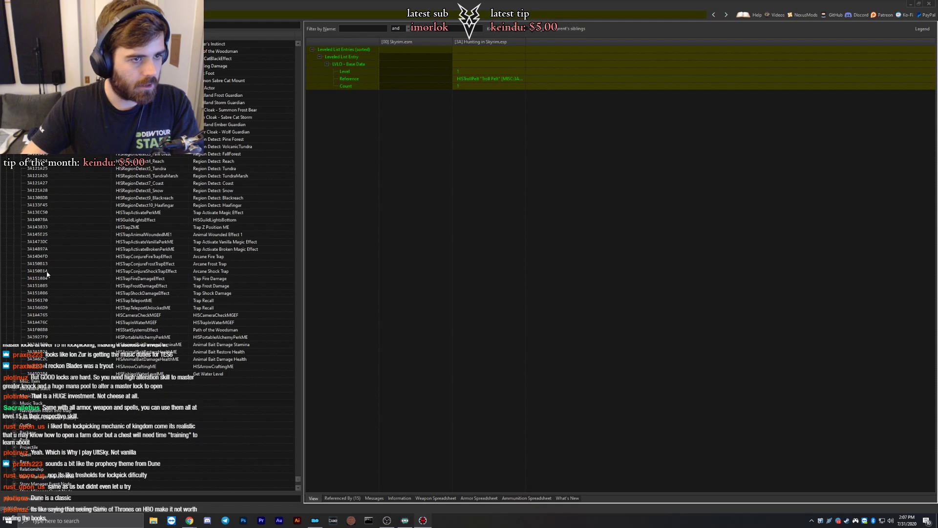
In the Misc. Item group, copy the Bear Pelt from Weapons Armor Clothing & Clutter Fixes.esp as an override into UltSky.esp and set its value to 100.
click(14, 205)
scroll(55, 290, up, 5)
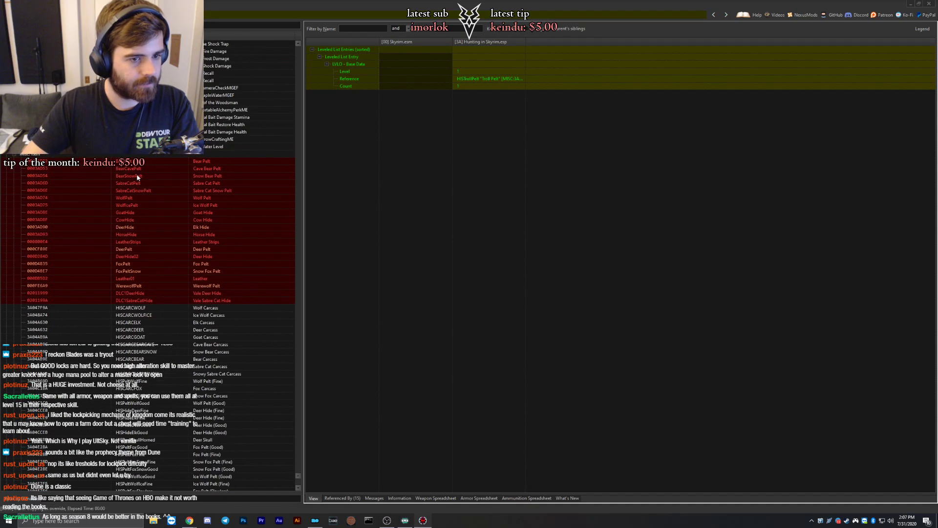
click(161, 192)
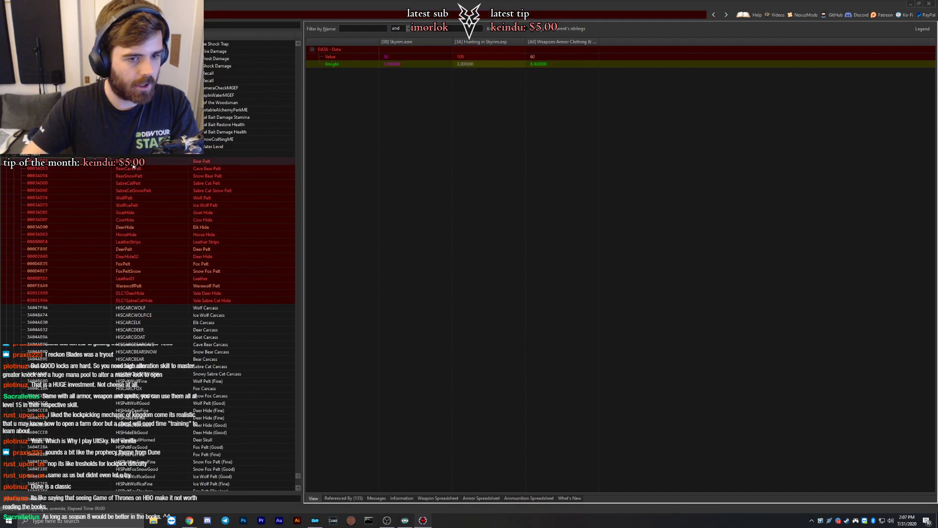
right_click(556, 41)
click(563, 45)
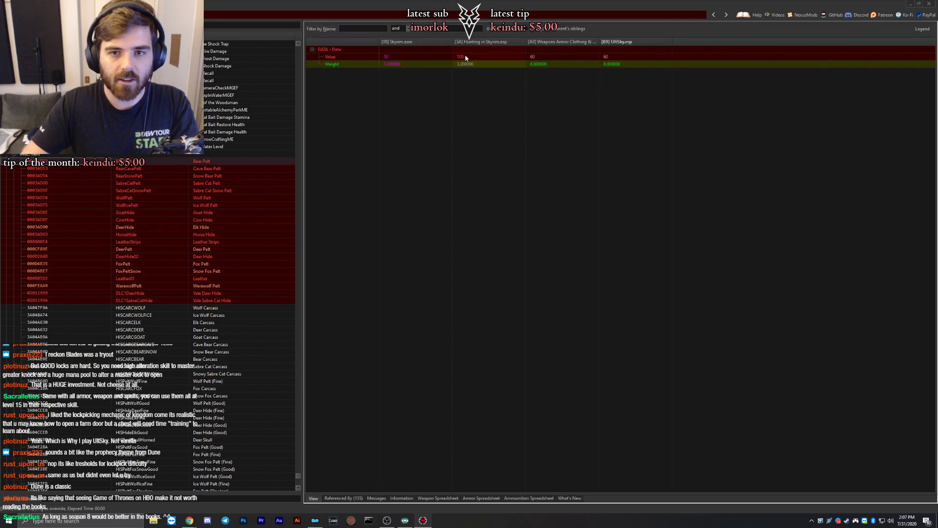
drag(464, 54, 620, 57)
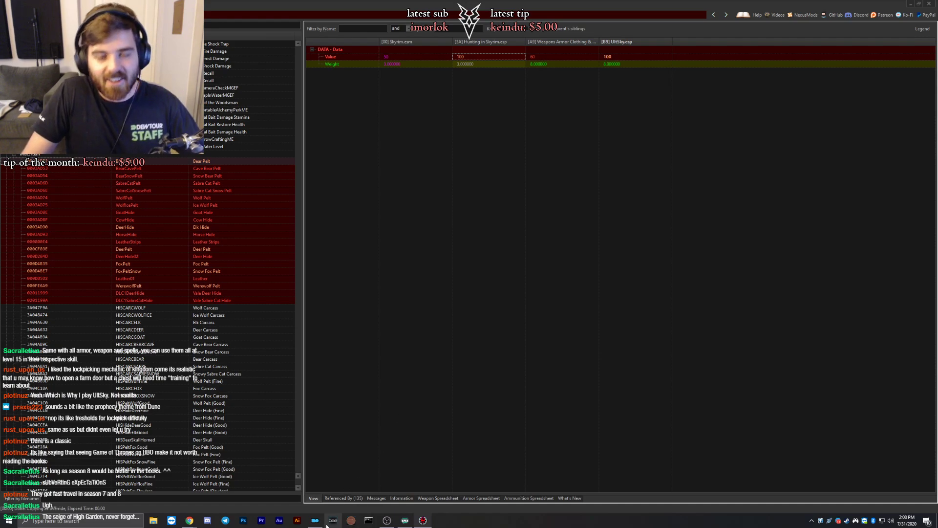
click(471, 63)
click(465, 58)
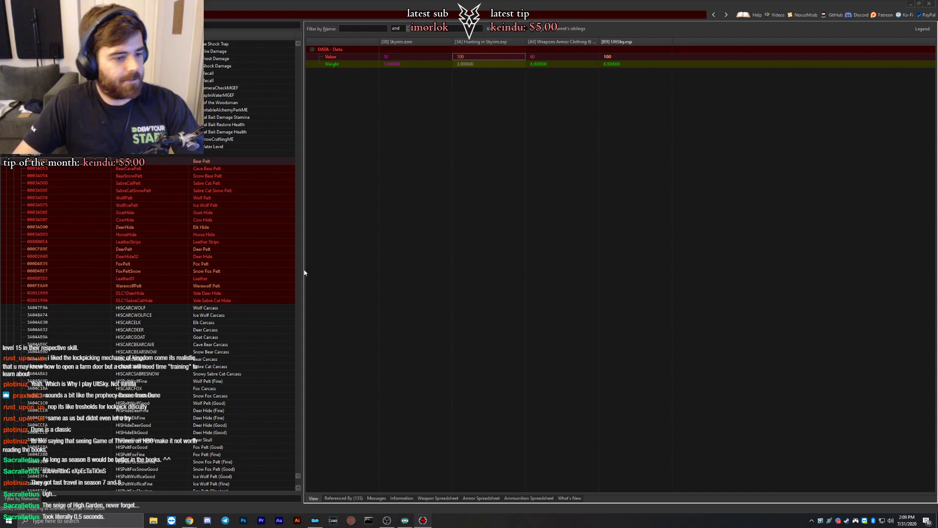
Copy the Cave Bear Pelt from Weapons Armor Clothing & Clutter Fixes.esp into UltSky.esp as an override with Hunting in Skyrim's value of 120.
click(196, 170)
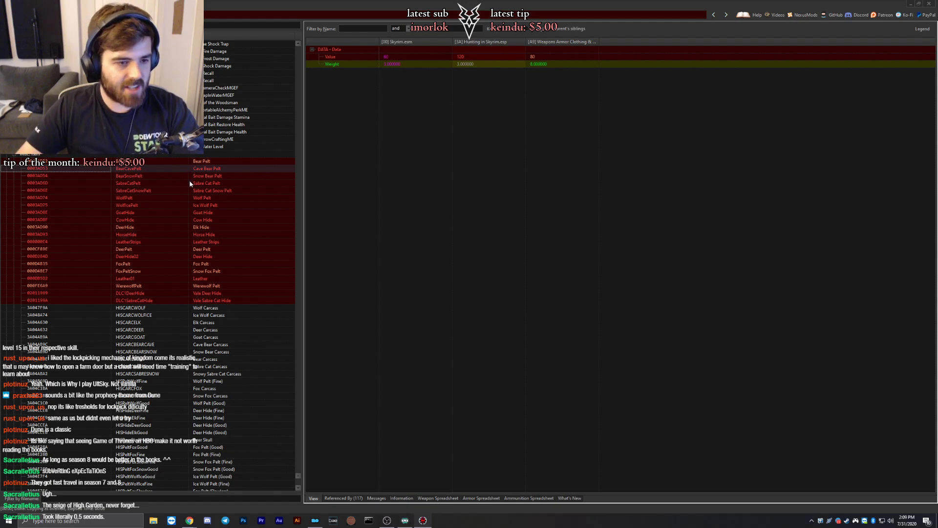
right_click(552, 44)
click(581, 47)
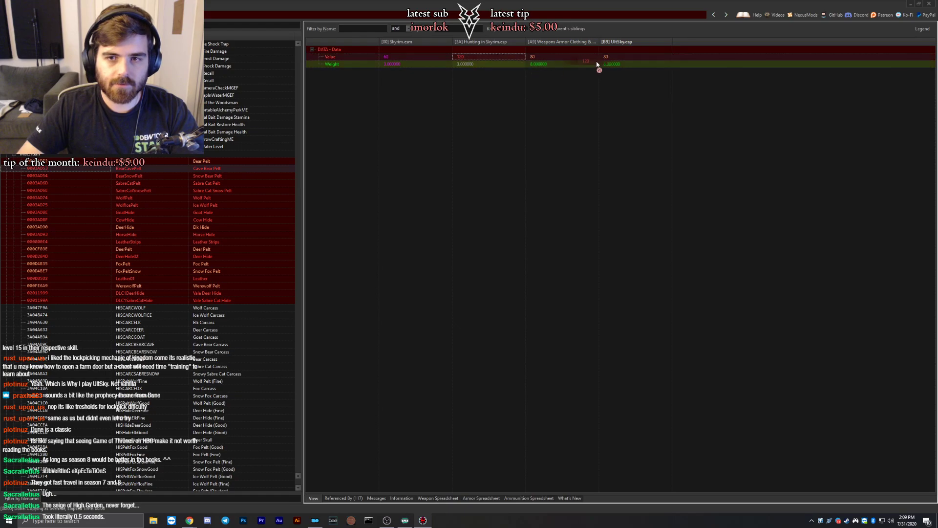
Copy the Snow Bear Pelt as an override into UltSky.esp and carry over its value from Hunting in Skyrim.esp.
click(212, 176)
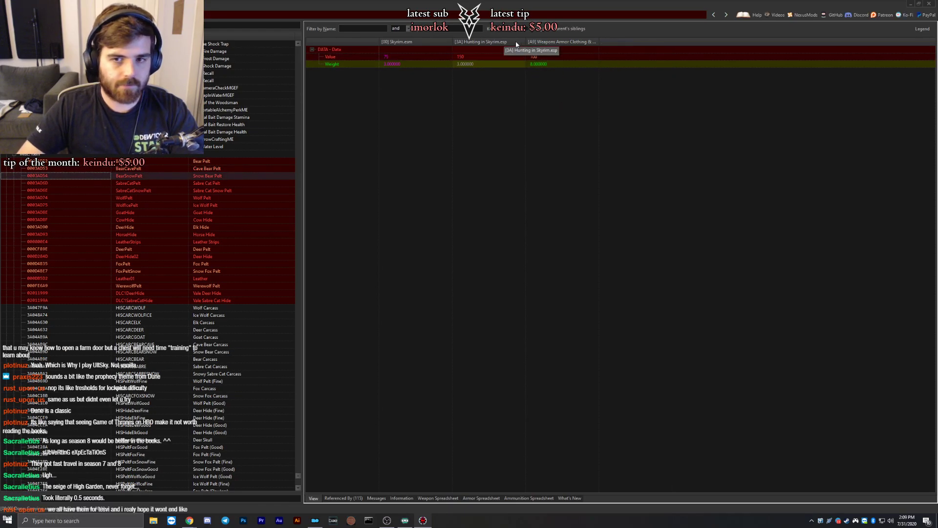
right_click(549, 45)
click(576, 49)
drag(461, 56, 611, 57)
Override the Sabre Cat Pelt in UltSky.esp with Hunting in Skyrim's object bounds and value 50, keeping the weight of 6 from the Clutter Fixes plugin.
click(204, 184)
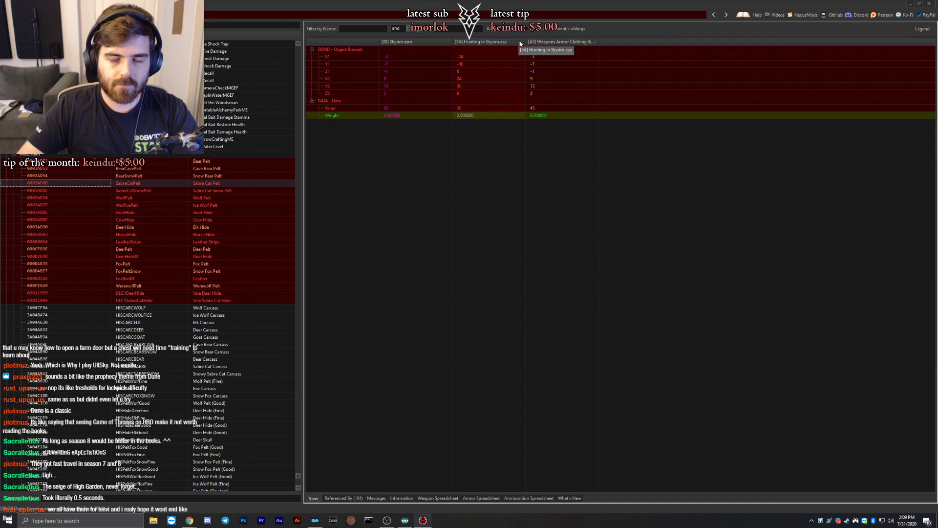
right_click(551, 42)
click(560, 46)
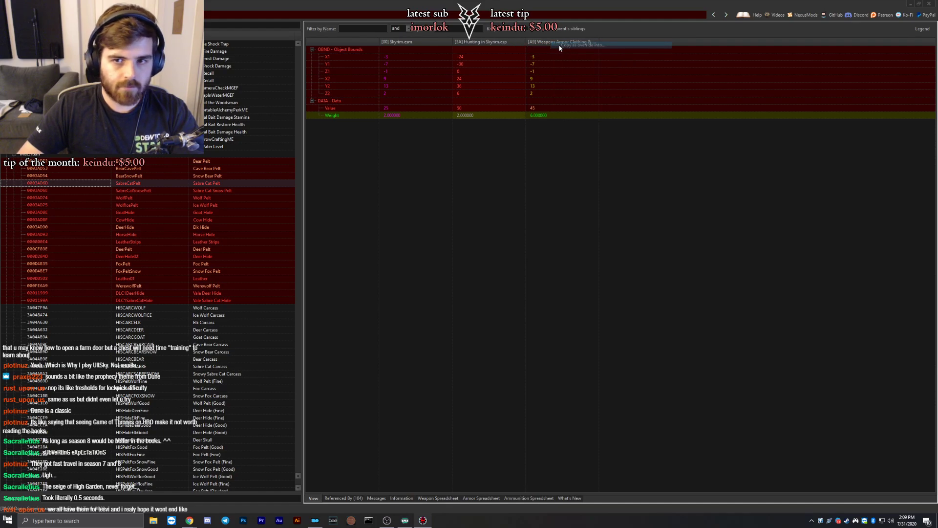
key(Return)
drag(468, 57, 607, 55)
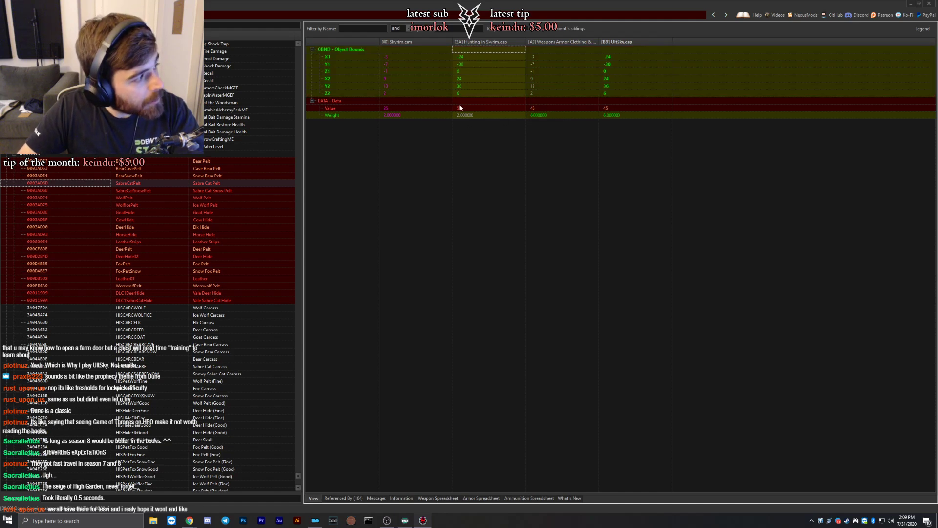
drag(460, 107, 607, 105)
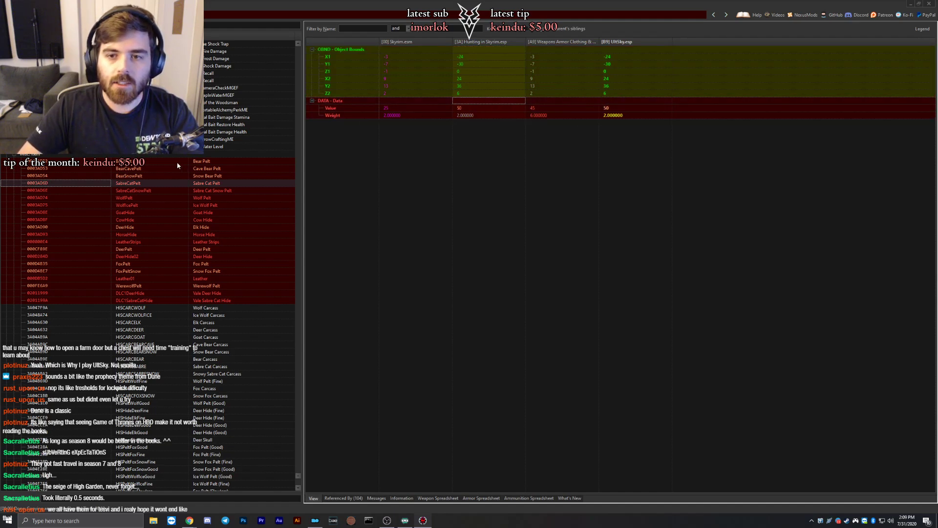
drag(537, 115, 651, 128)
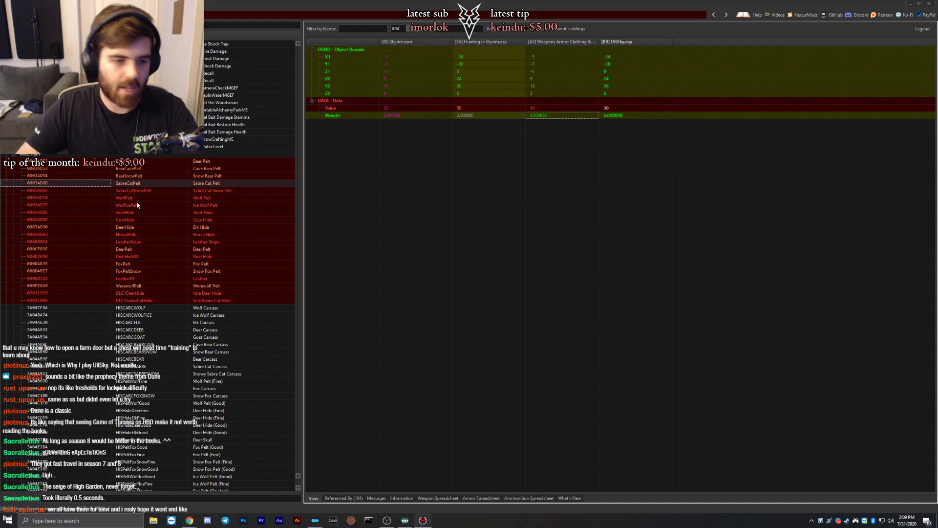
Copy the Sabre Cat Snow Pelt as an override into UltSky.esp and carry over the object bounds and data from Hunting in Skyrim.esp.
click(174, 191)
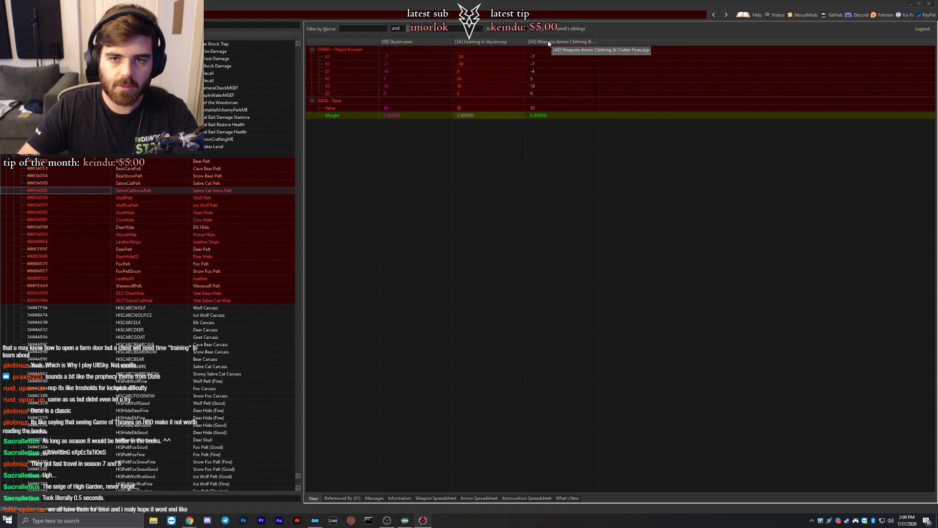
click(211, 185)
click(211, 190)
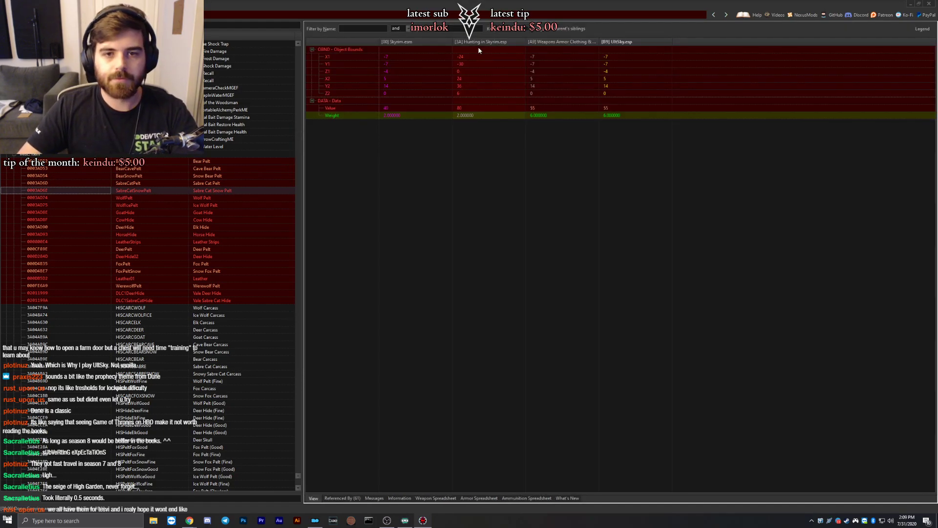
drag(477, 49, 601, 85)
drag(468, 102, 613, 117)
Copy the Wolf Pelt as an override into UltSky.esp and set its value to 20 from Hunting in Skyrim.esp.
click(204, 196)
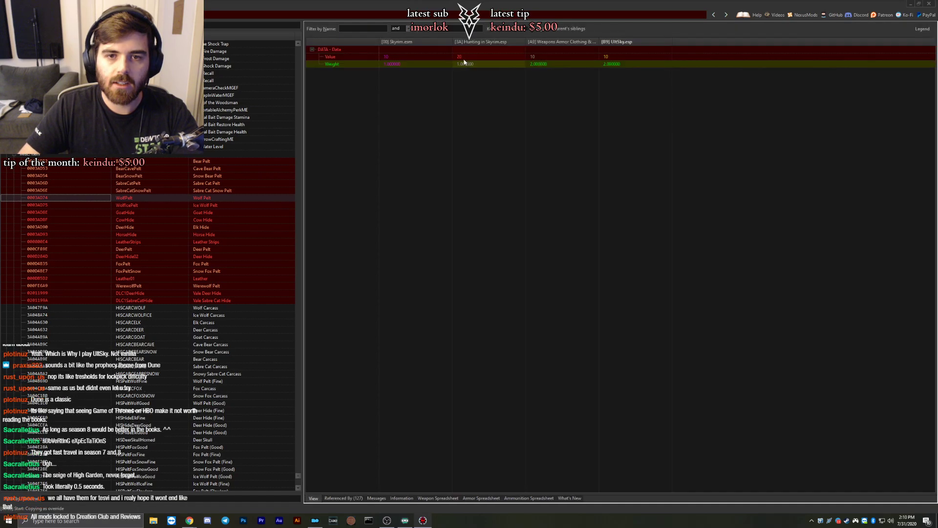
click(464, 58)
drag(613, 60, 611, 61)
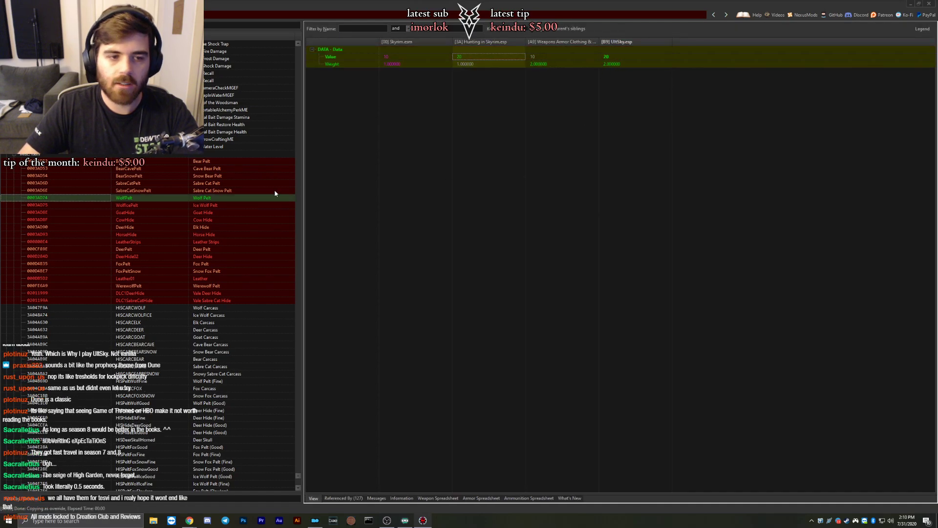
Copy the Ice Wolf Pelt as an override into UltSky.esp with the value and object bounds from Hunting in Skyrim.esp.
click(204, 205)
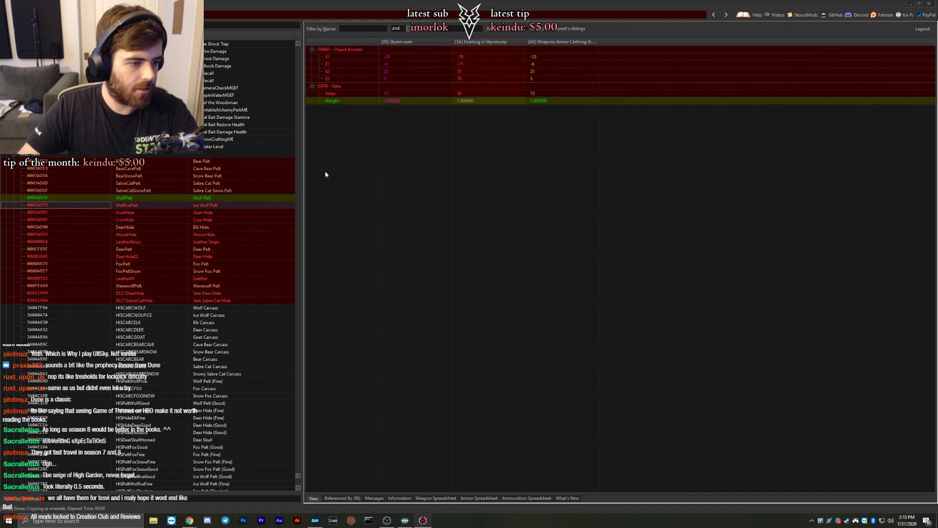
right_click(542, 41)
click(552, 45)
key(Return)
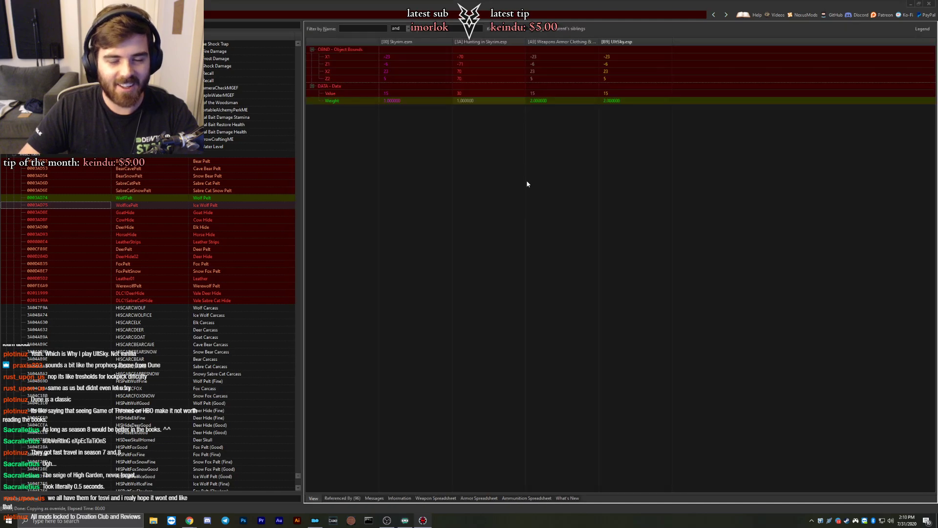
drag(462, 90, 624, 95)
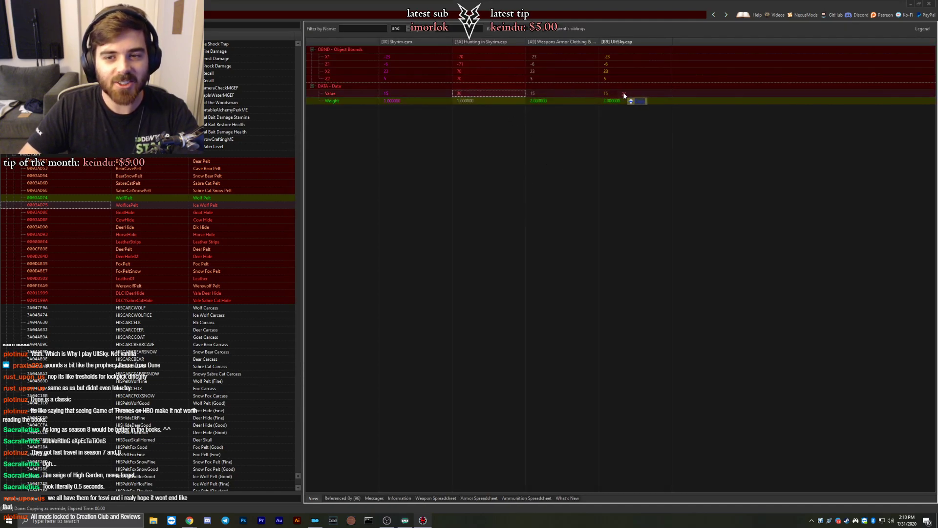
drag(476, 51, 622, 53)
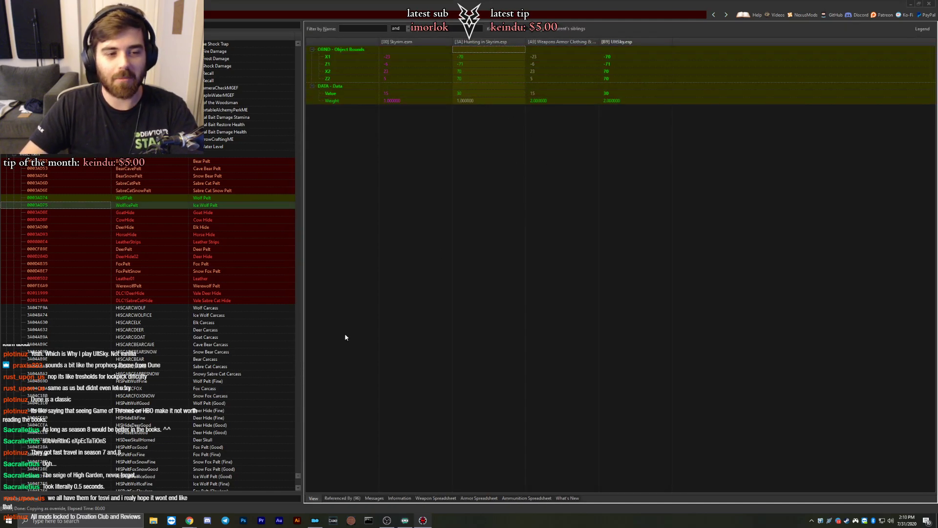
Copy the Goat Hide from Complete Crafting Overhaul as an override into UltSky.esp and set its value to 10.
click(201, 213)
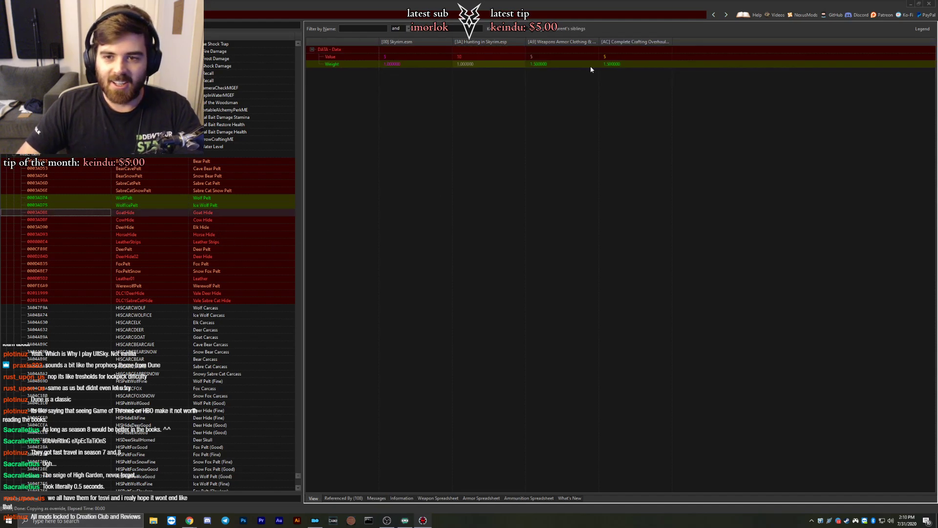
right_click(612, 43)
click(643, 44)
double_click(466, 190)
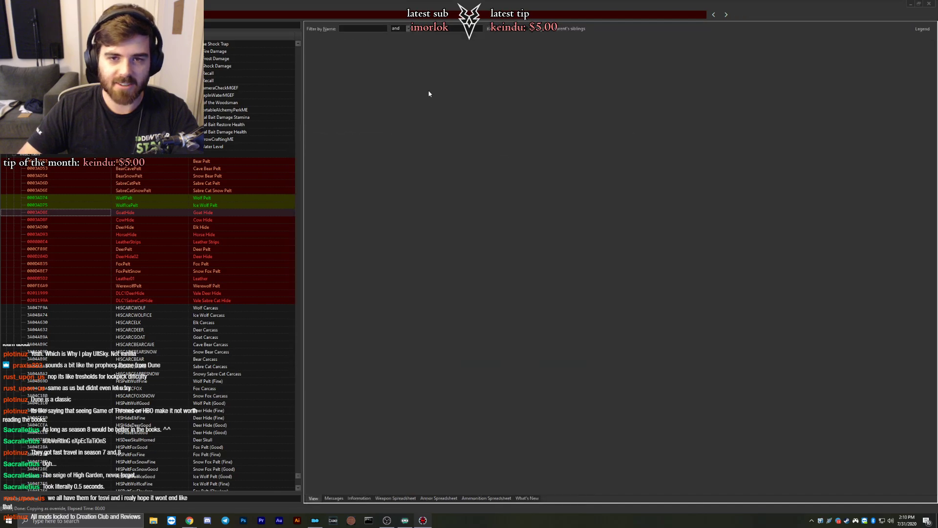
drag(459, 57, 702, 58)
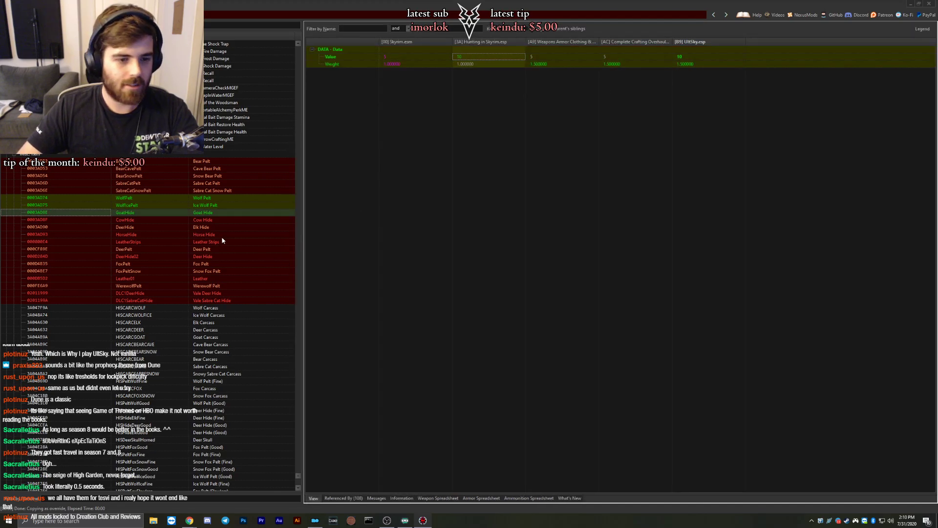
Copy all Hunting in Skyrim.esp records from Cow Hide through Vale Sabre Cat Hide as overrides into UltSky.esp together.
click(213, 221)
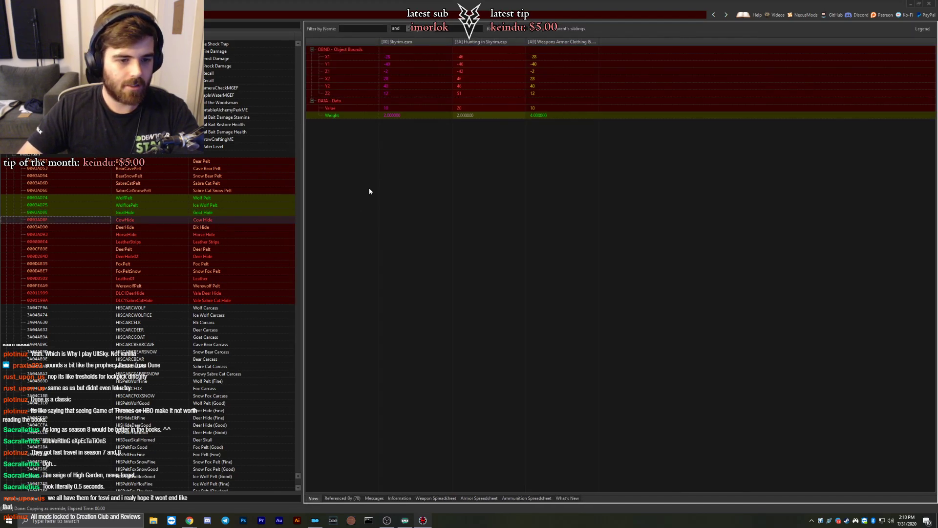
click(210, 227)
click(205, 301)
right_click(206, 302)
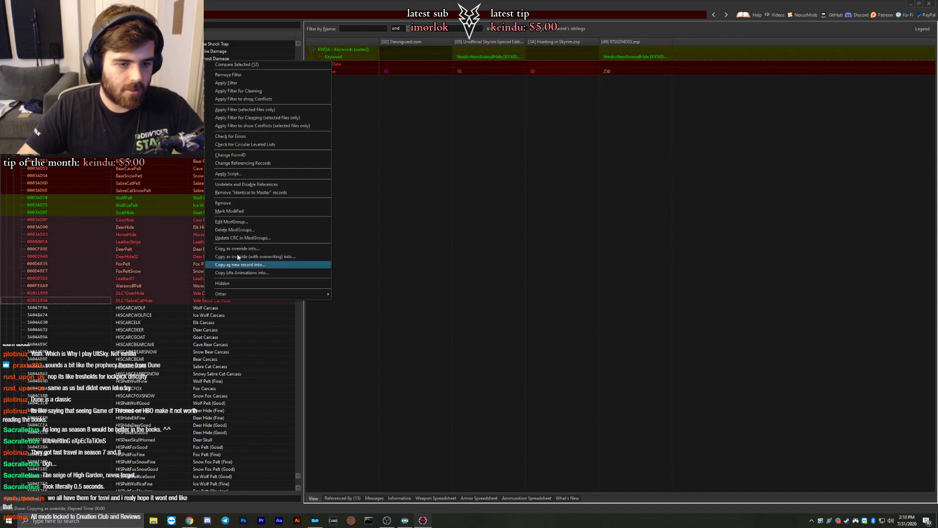
click(239, 249)
key(space)
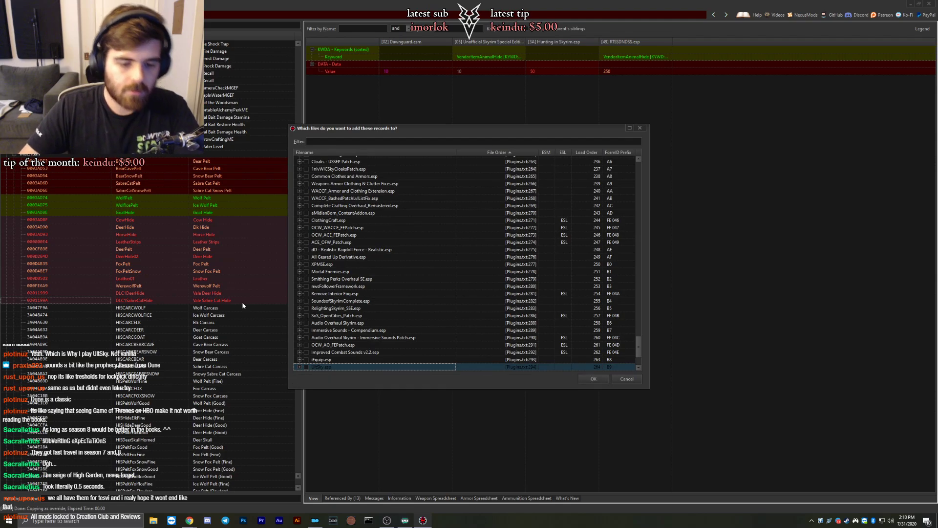
key(Return)
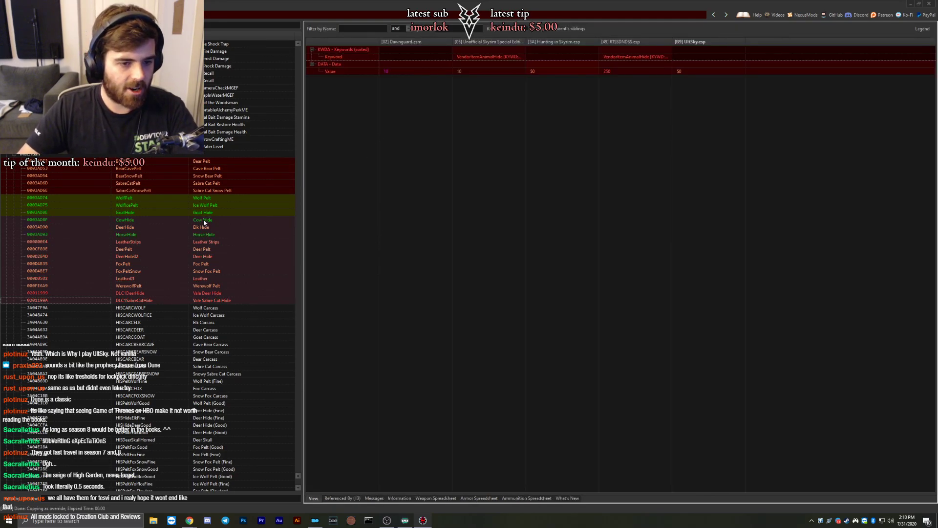
In UltSky.esp, set the Cow Hide's weight to 4 and give the Elk Hide the ArmorMaterialHide keyword and a weight of 3.
click(207, 220)
drag(574, 115, 617, 116)
click(198, 227)
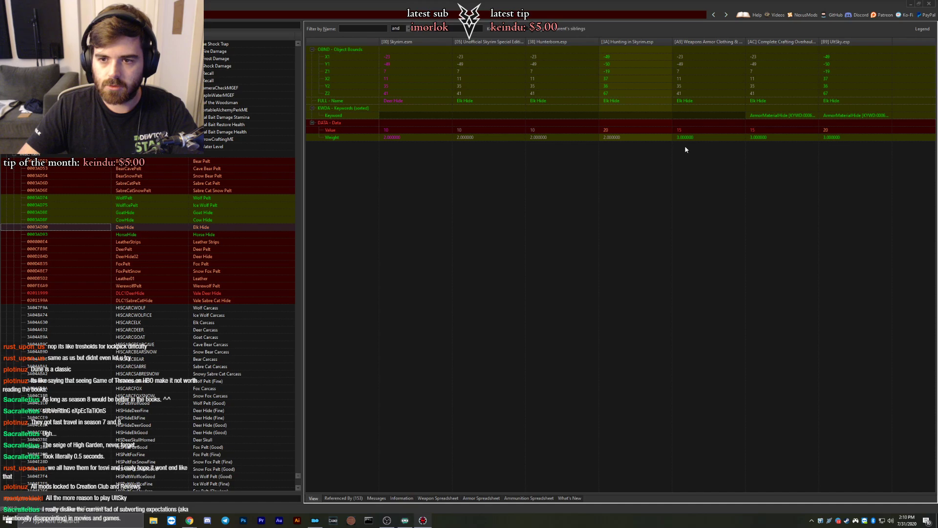
Carry over Complete Crafting Overhaul's object bounds and weight of 4 to the Horse Hide override in UltSky.esp.
click(199, 236)
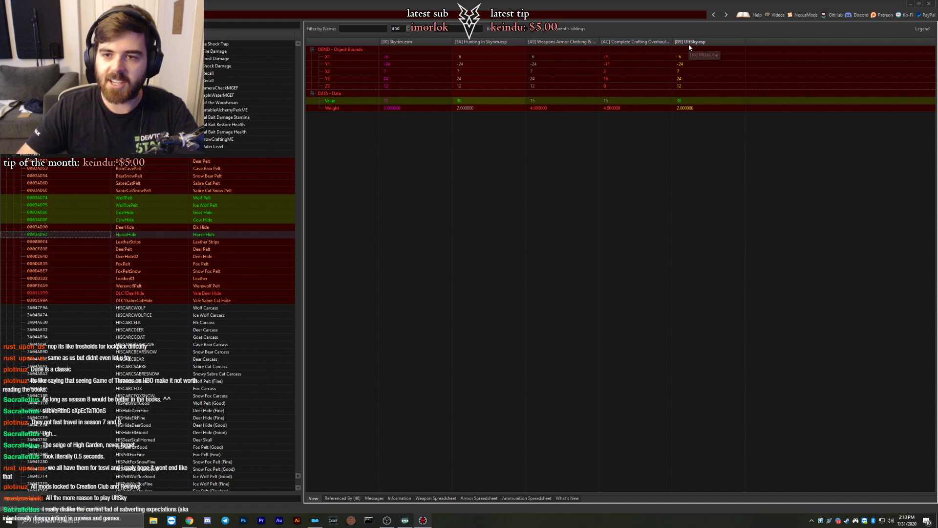
drag(610, 48, 690, 49)
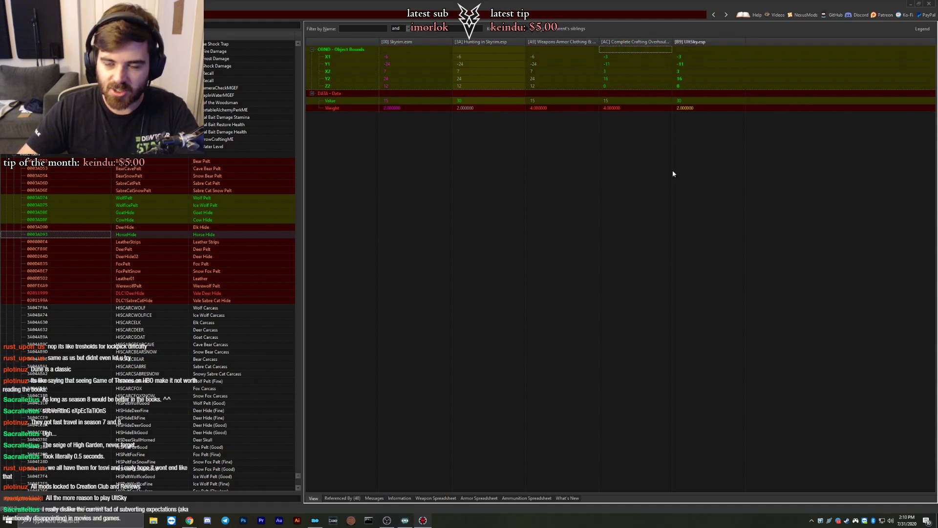
click(610, 110)
drag(610, 110, 681, 108)
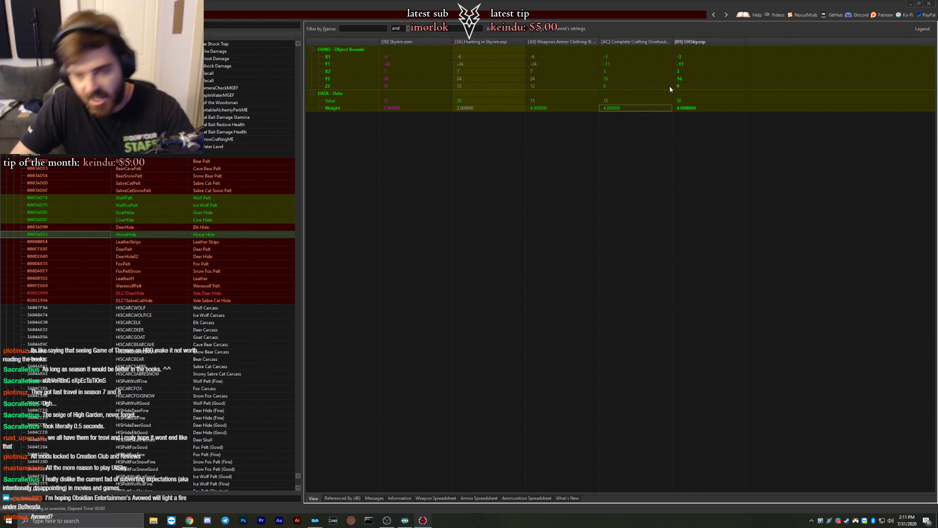
Carry over Complete Crafting Overhaul's keyword and weight to the UltSky.esp Leather Strips (ArmorMaterialLeather, 0.2) and Deer Pelt (ArmorMaterialHide, 3).
click(208, 242)
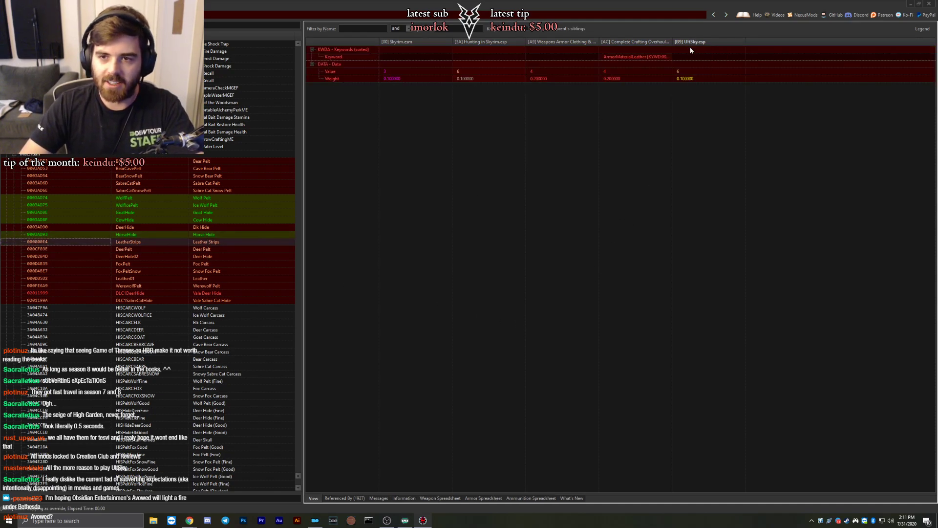
drag(617, 55, 677, 66)
drag(615, 80, 686, 79)
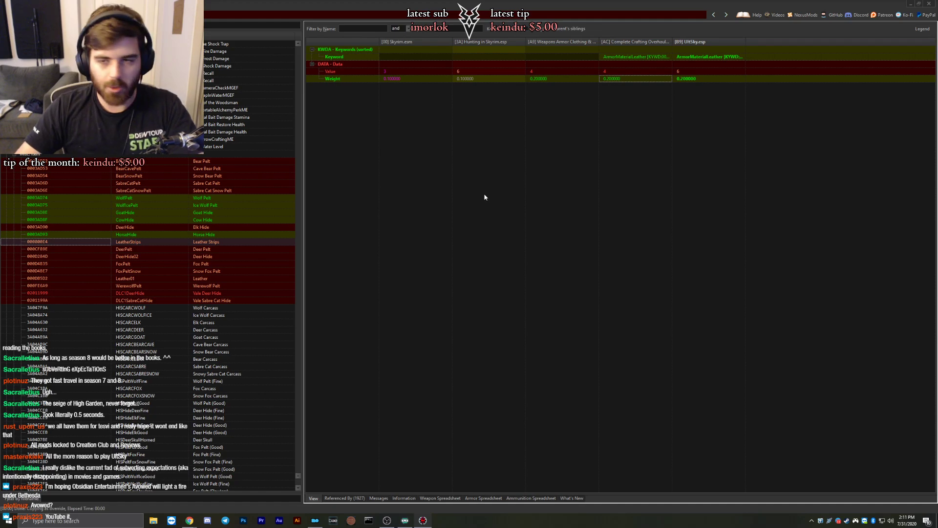
click(196, 248)
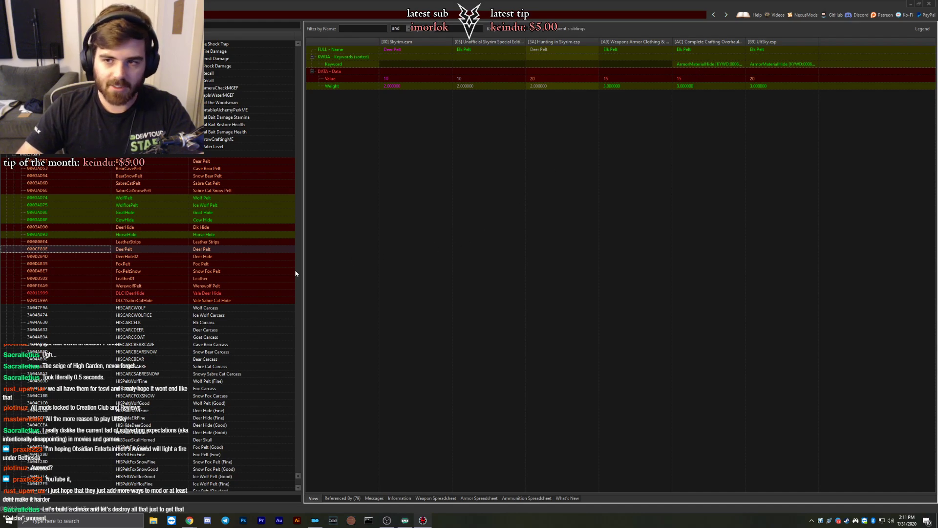
Carry over Complete Crafting Overhaul's ArmorMaterialHide keyword and weight of 3 to the Deer Hide override in UltSky.esp.
click(204, 257)
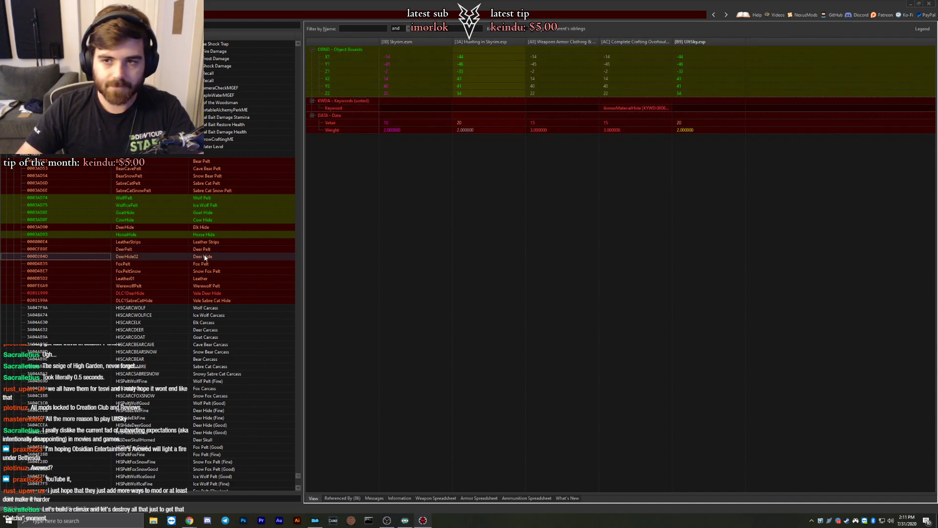
click(206, 251)
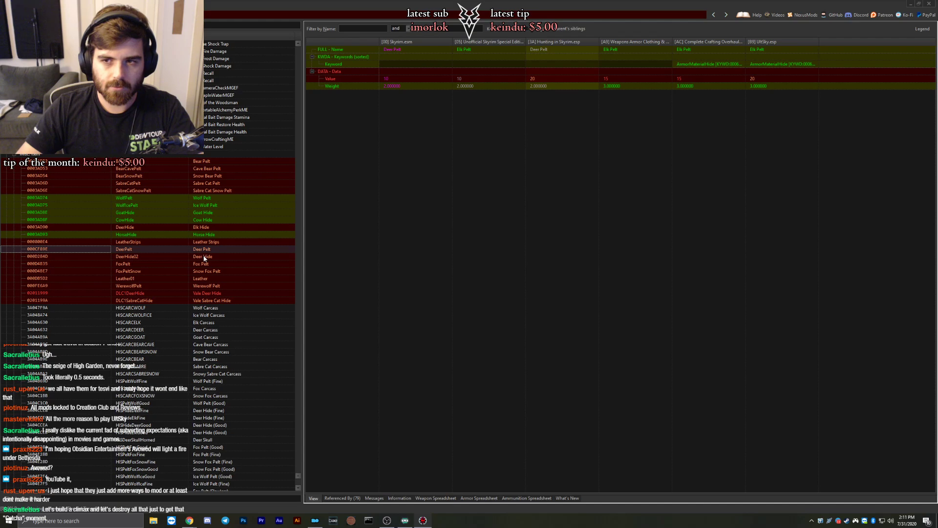
click(204, 257)
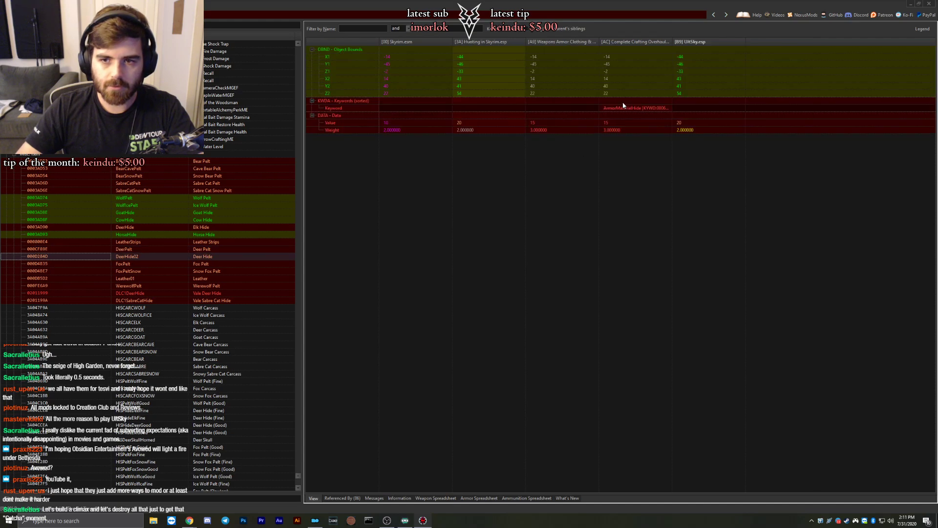
drag(625, 108, 682, 107)
drag(635, 130, 686, 131)
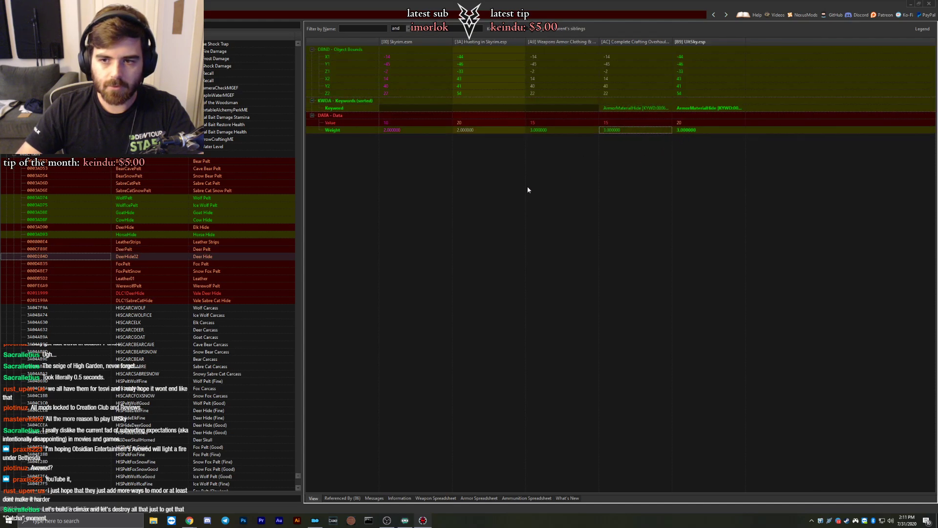
Check the Fox Pelt and Snow Fox Pelt records, and add Complete Crafting Overhaul's ArmorMaterialLeather keyword to Leather in UltSky.esp.
click(205, 265)
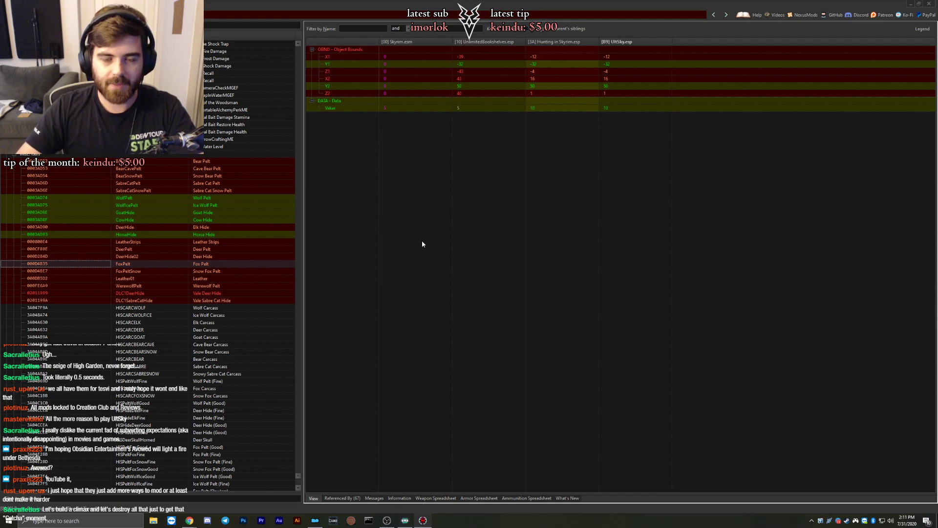
click(208, 272)
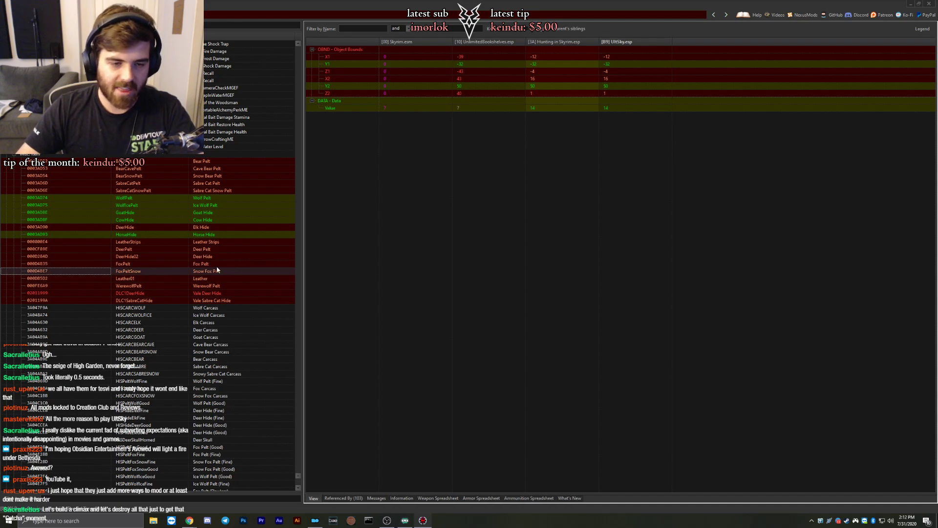
click(204, 279)
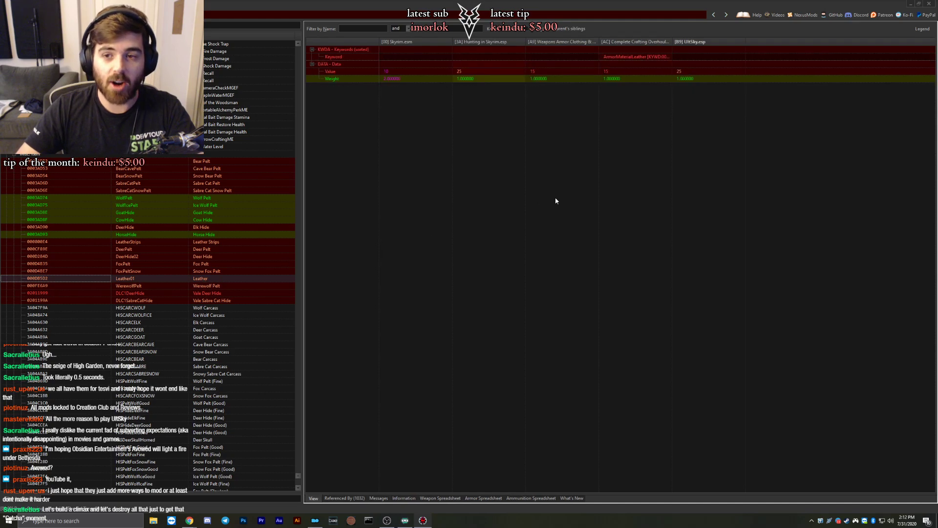
drag(631, 57, 707, 56)
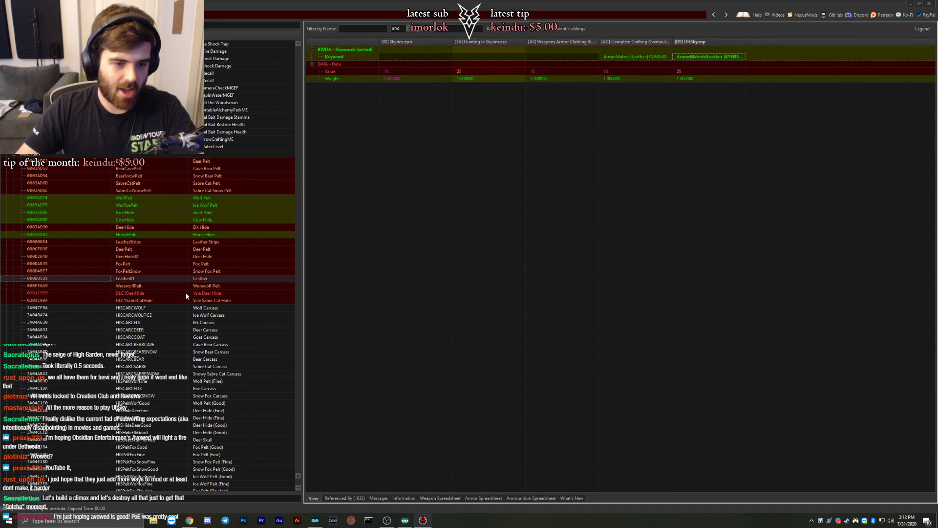
Check the Werewolf Pelt and Vale Deer Hide, and give UltSky.esp's Vale Sabre Cat Hide a value of 250 and the VendorItemAnimalHide keyword.
click(197, 287)
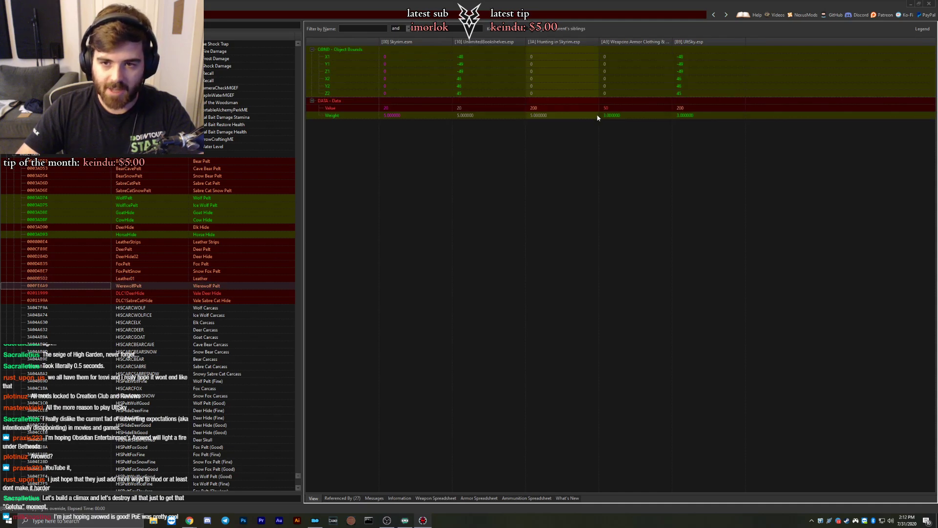
click(203, 295)
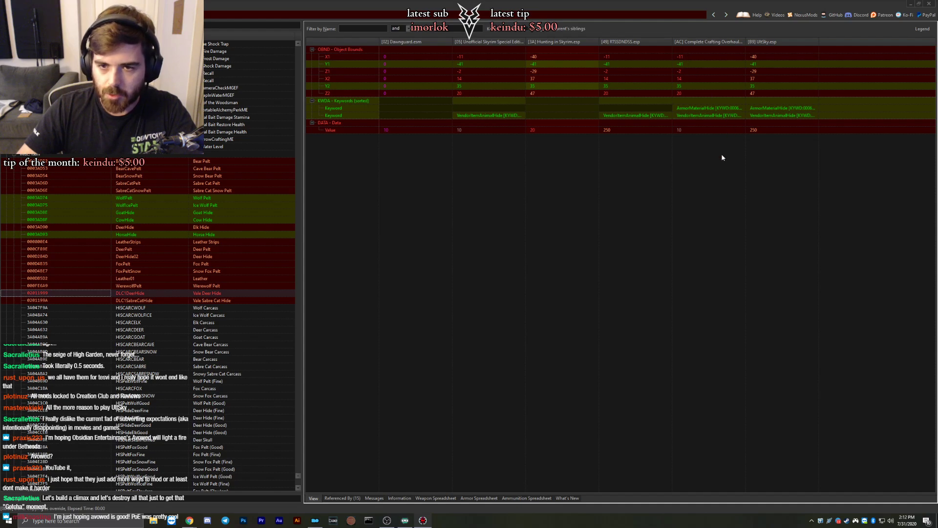
click(195, 302)
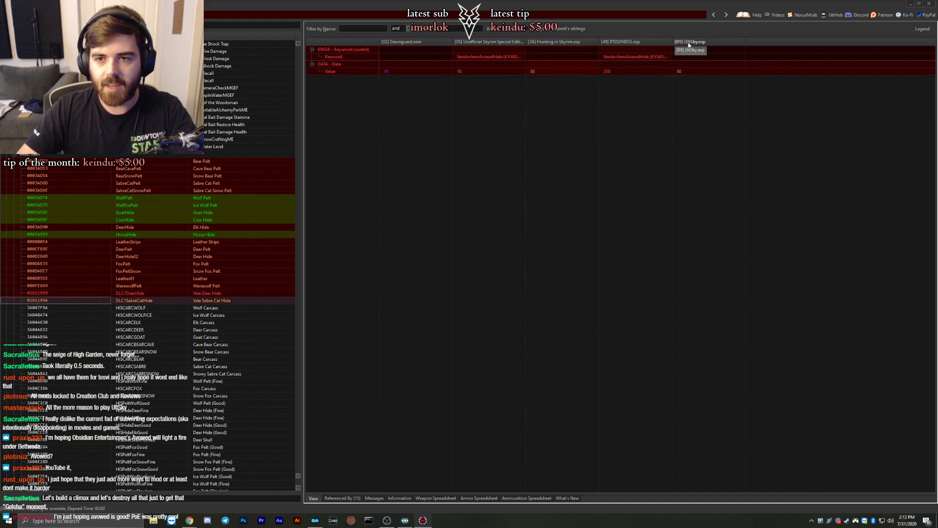
drag(611, 74, 688, 72)
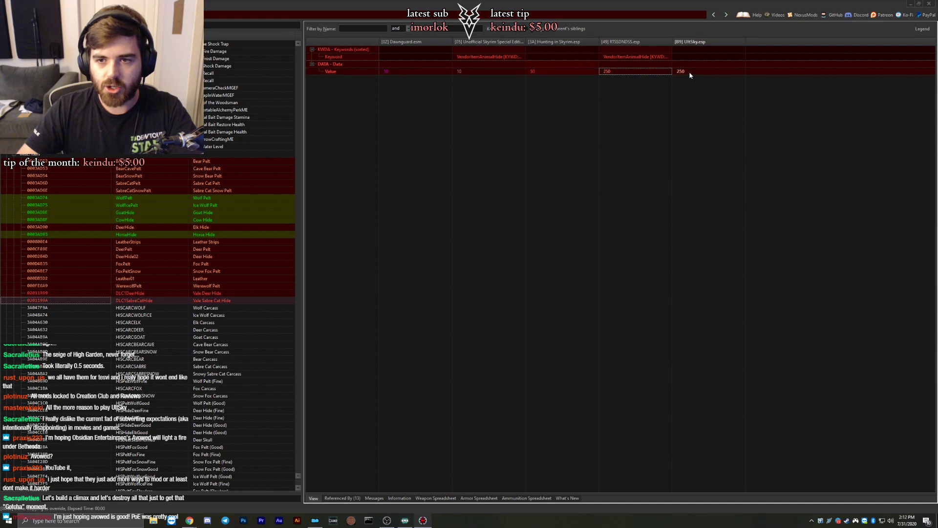
drag(632, 55, 698, 51)
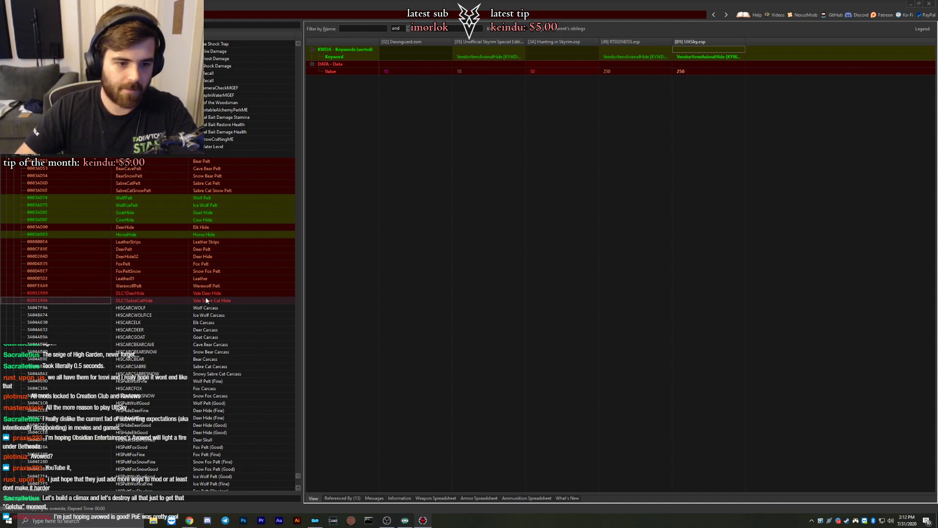
Compare the keywords and values of the Vale Deer Hide and Vale Sabre Cat Hide records across the plugins.
key(Up)
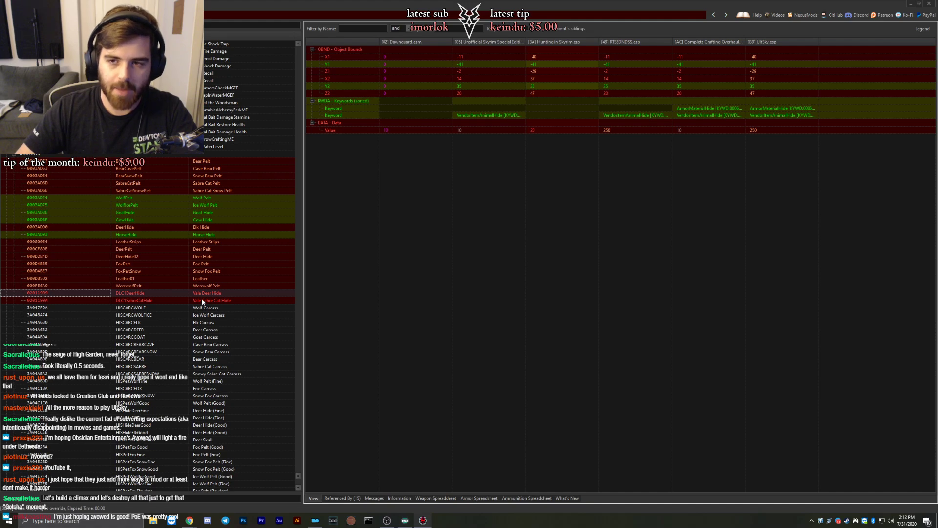
key(Down)
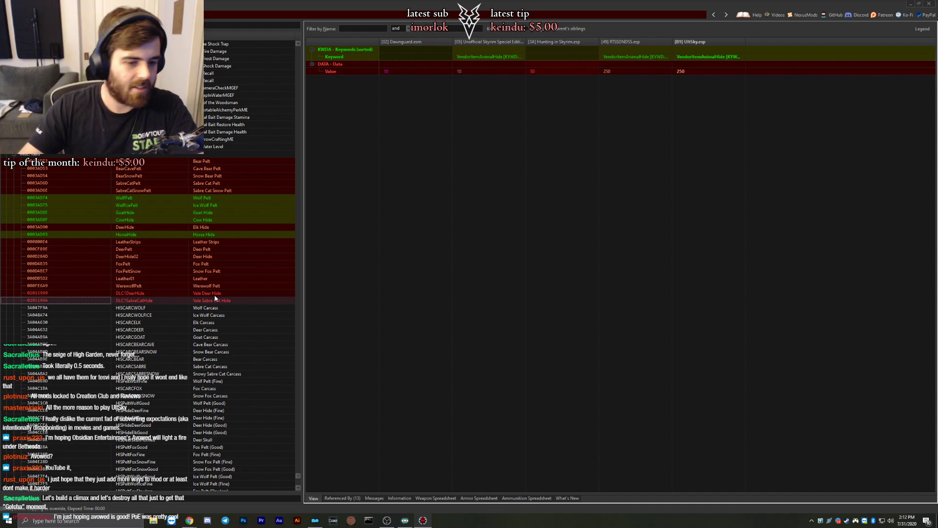
key(Down)
key(Up)
click(207, 293)
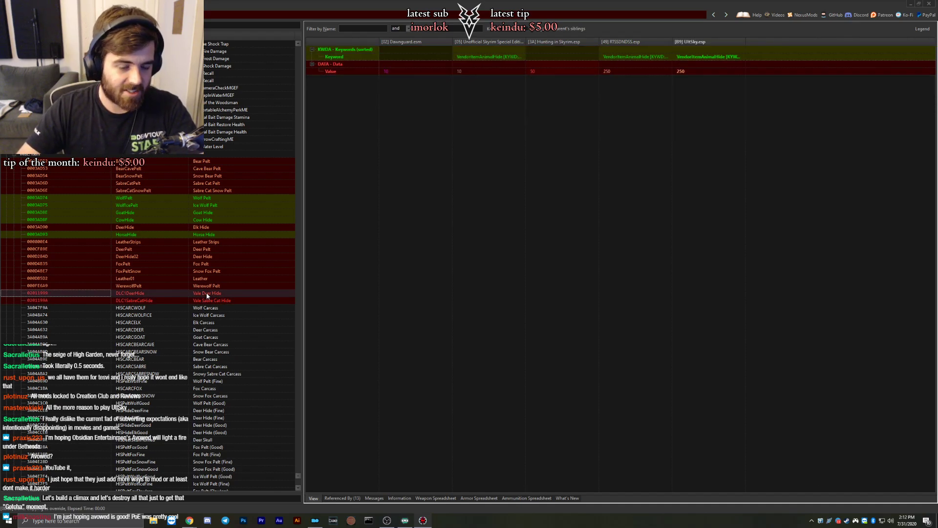
key(Down)
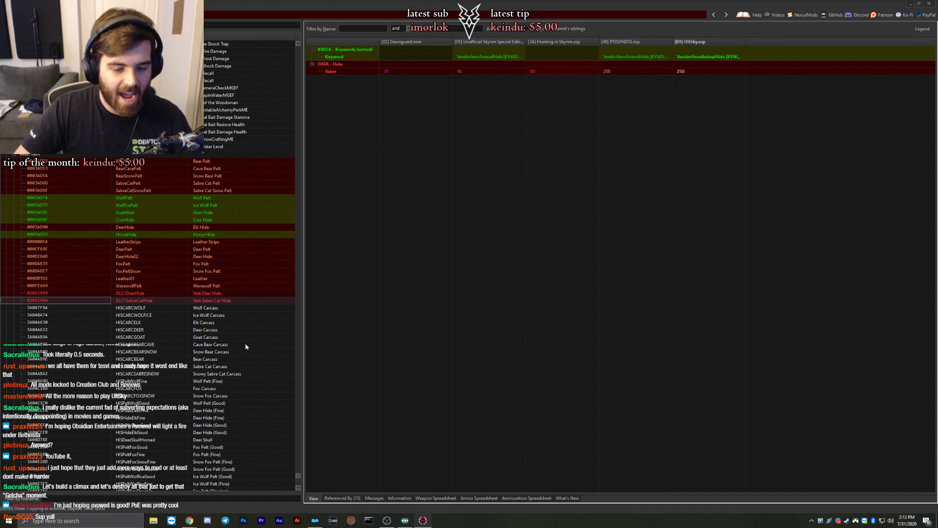
Scan the remaining Hunting in Skyrim.esp item records, from the carcasses and graded pelts through the fishing rods, for conflicts.
scroll(206, 307, down, 5)
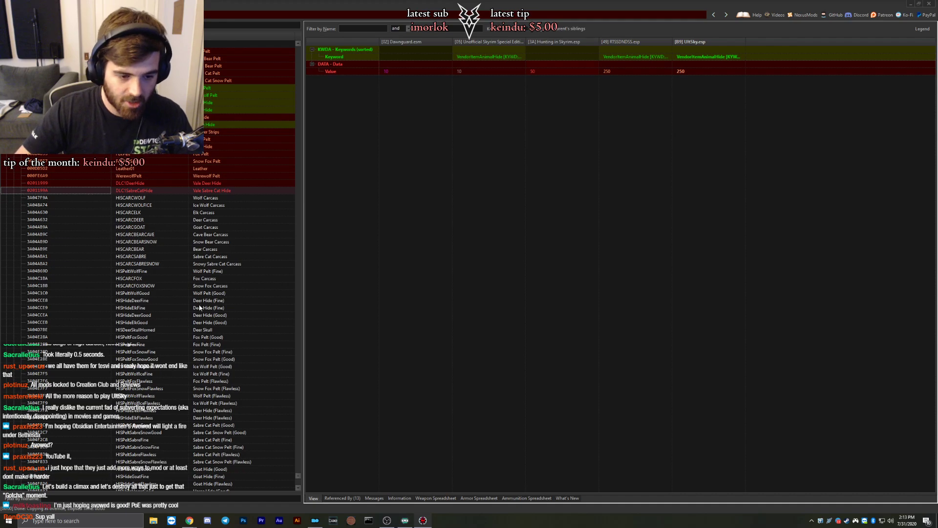
scroll(200, 308, down, 4)
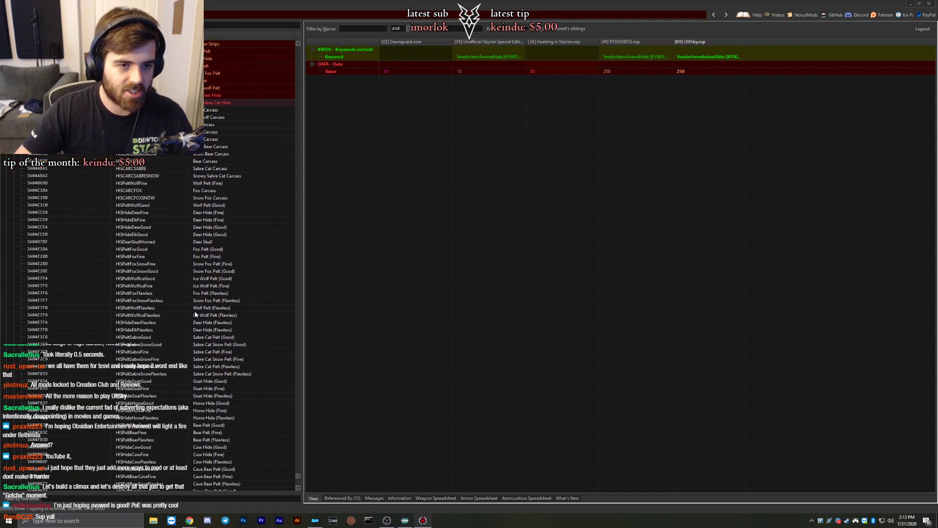
scroll(195, 314, down, 13)
scroll(159, 315, down, 5)
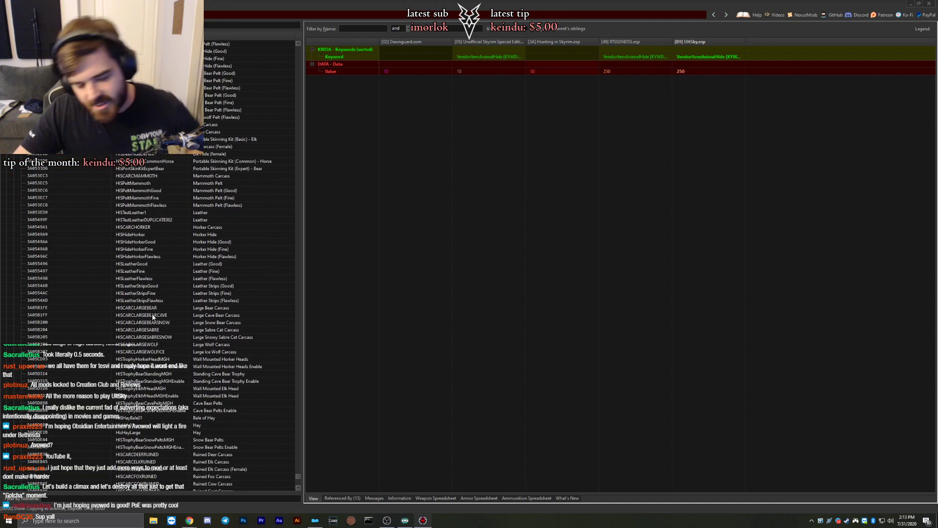
scroll(161, 337, down, 6)
scroll(162, 334, down, 20)
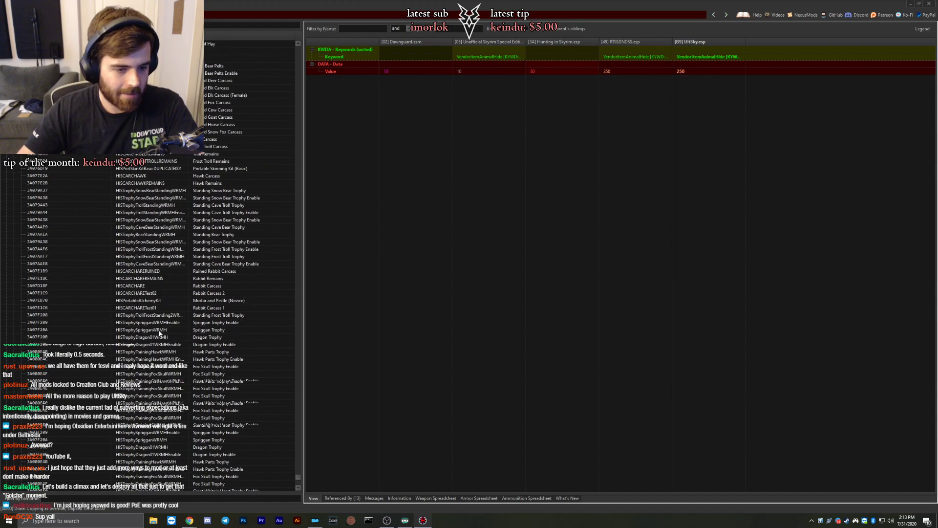
scroll(164, 337, down, 20)
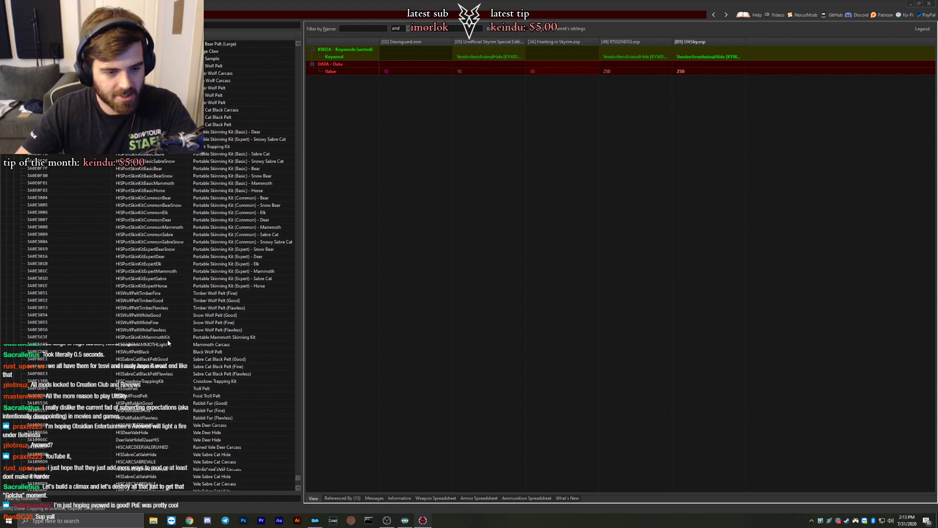
scroll(200, 341, down, 15)
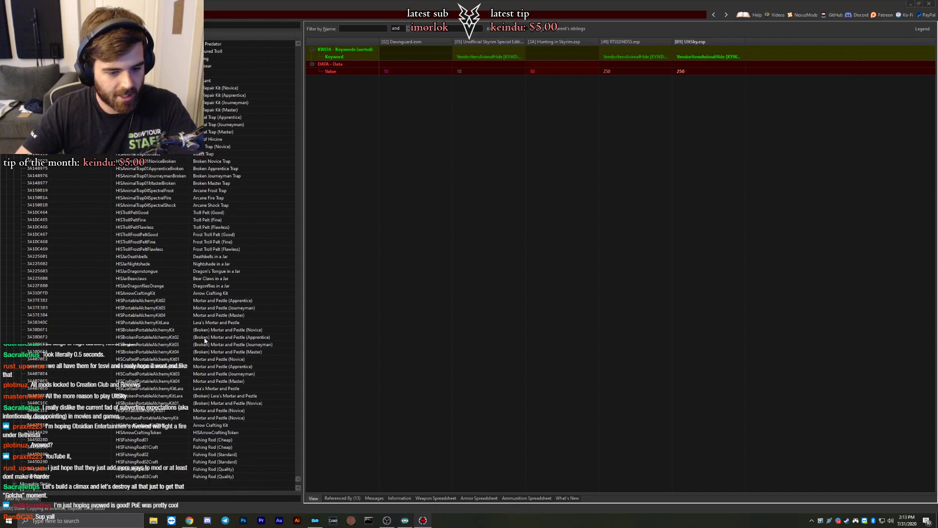
Inspect the Moveable Static records for conflicts, and look over the Music Type, Music Track and Navigation Mesh Info Map groups.
click(14, 330)
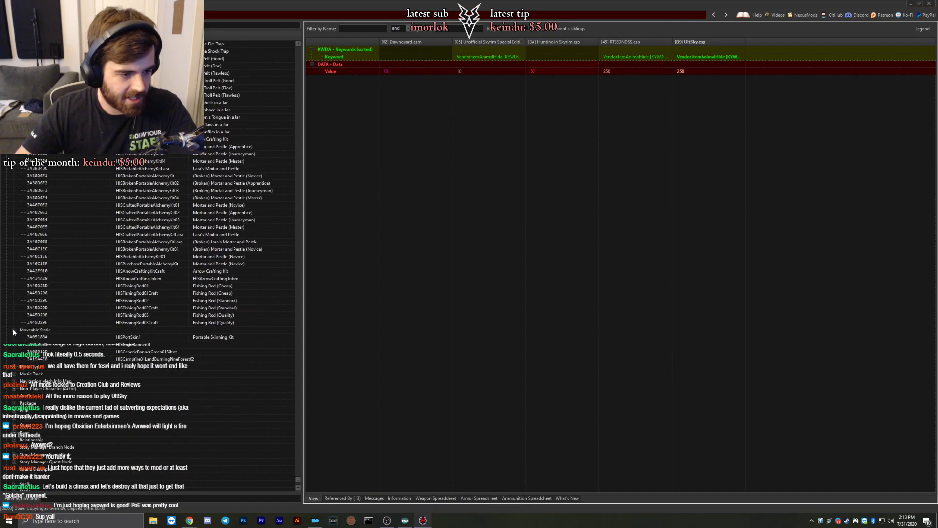
click(129, 337)
click(138, 345)
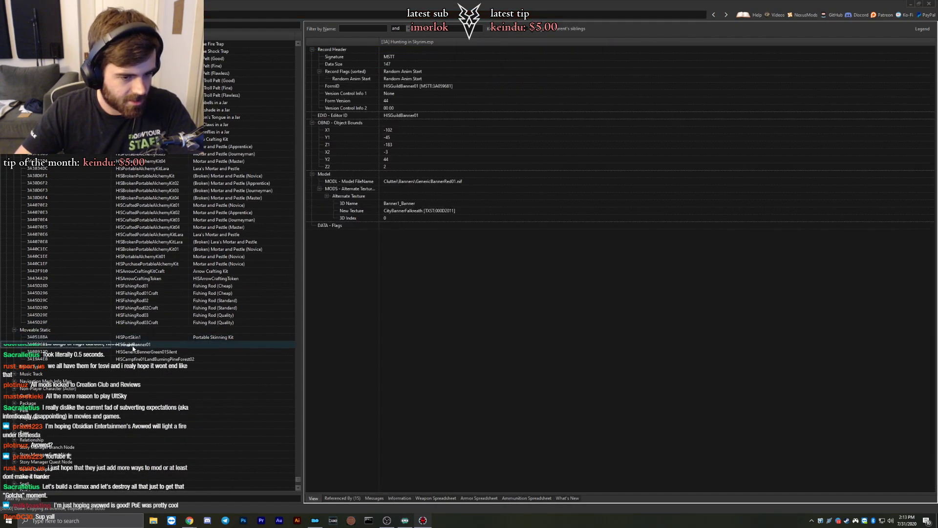
click(145, 352)
click(144, 360)
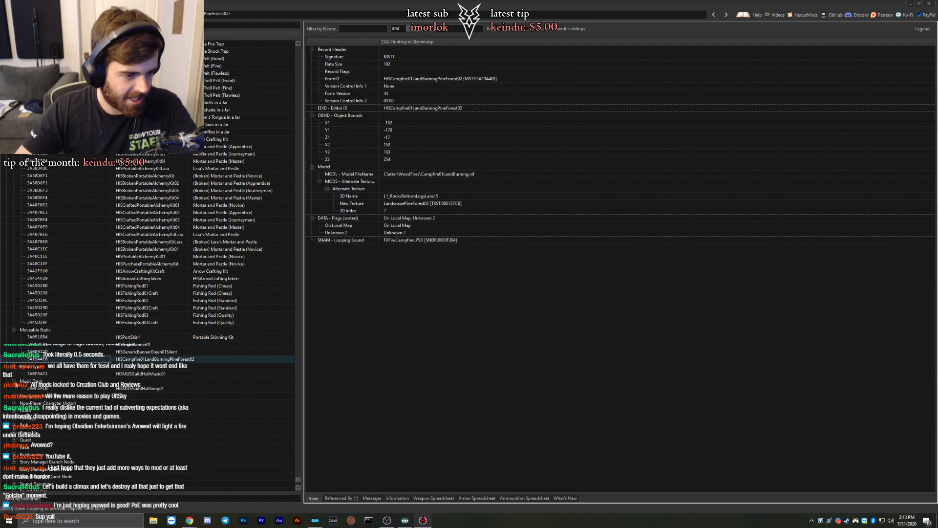
scroll(55, 392, down, 5)
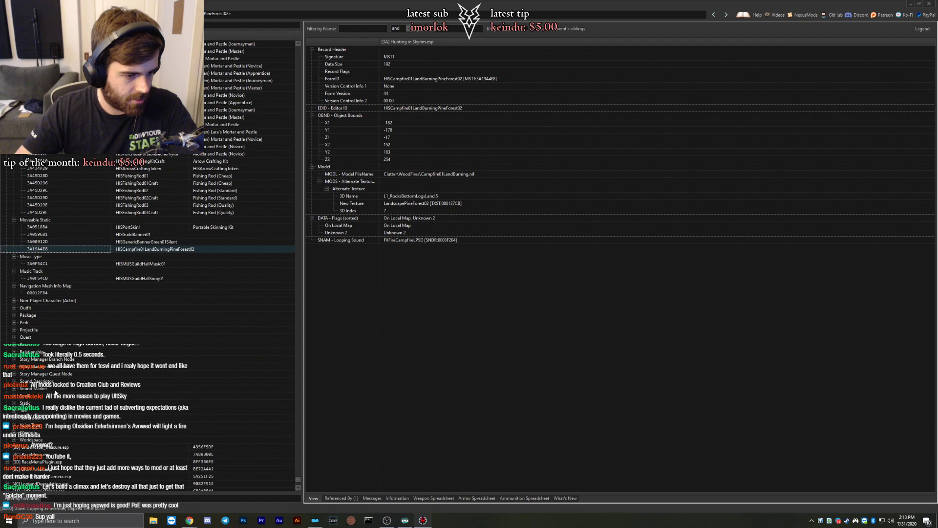
Review the Non-Player Character (Actor) group for conflicts, comparing the overridden actors at its start and scanning the remaining records.
click(14, 299)
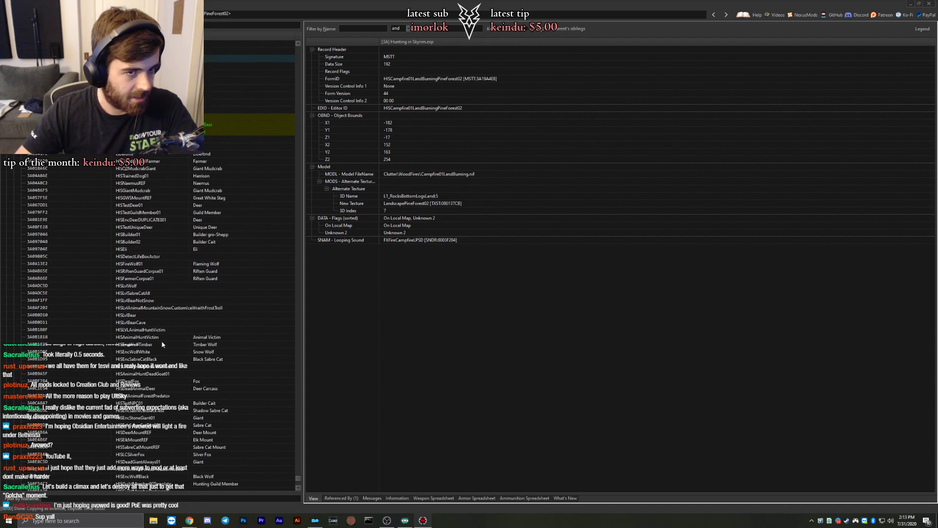
click(213, 118)
click(213, 125)
click(201, 132)
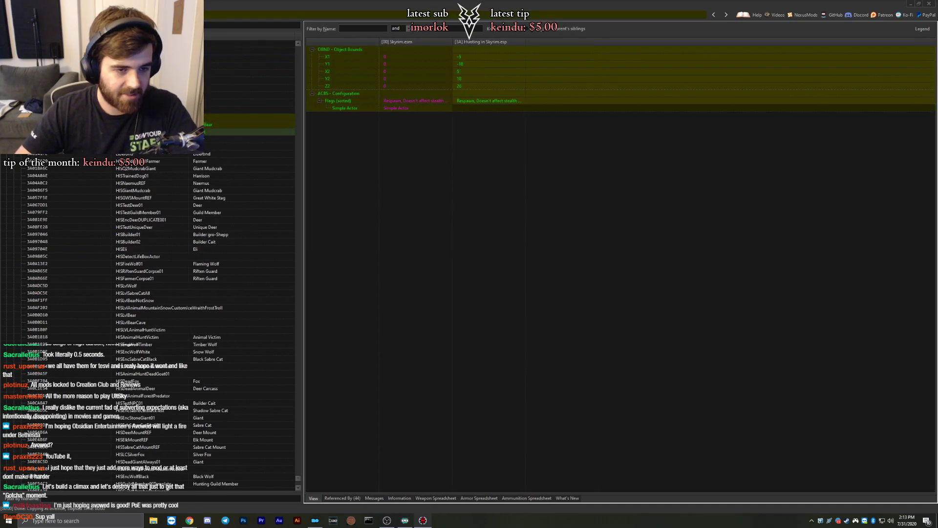
click(201, 125)
click(201, 118)
click(203, 126)
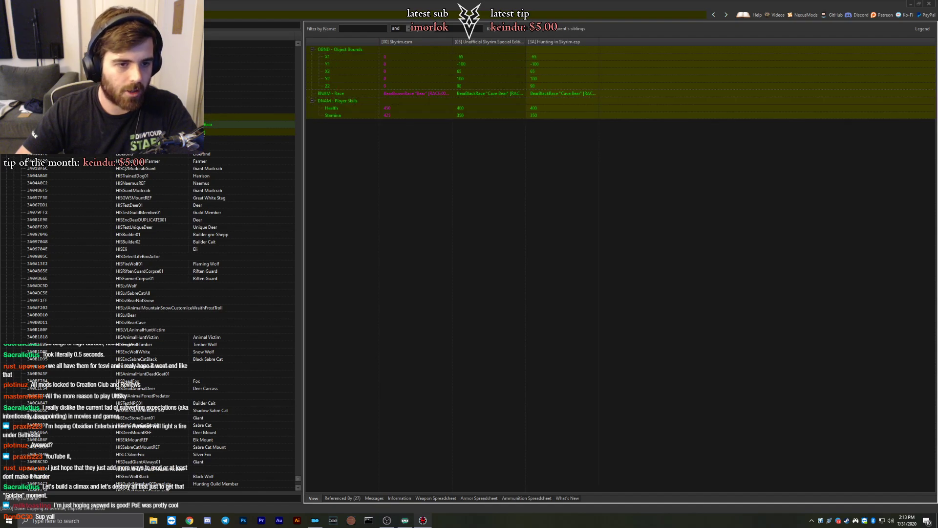
click(204, 131)
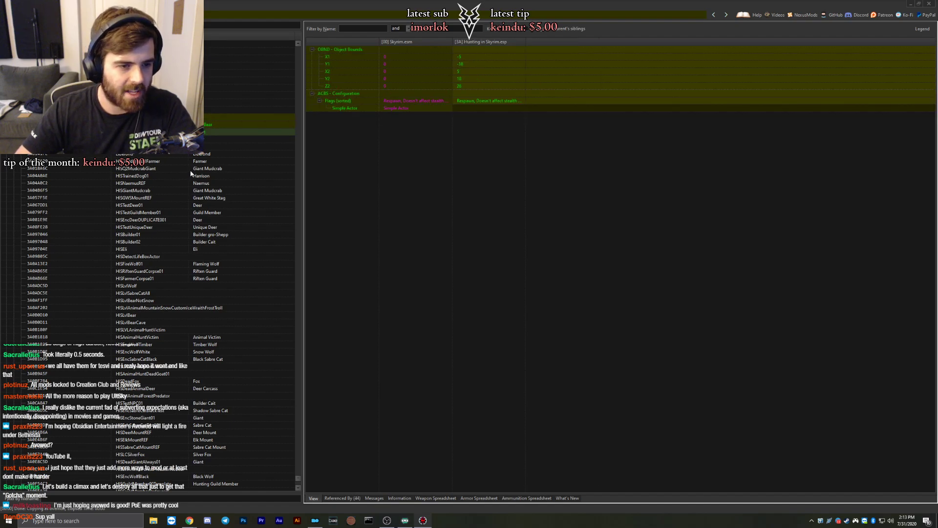
scroll(170, 180, down, 15)
scroll(143, 268, down, 8)
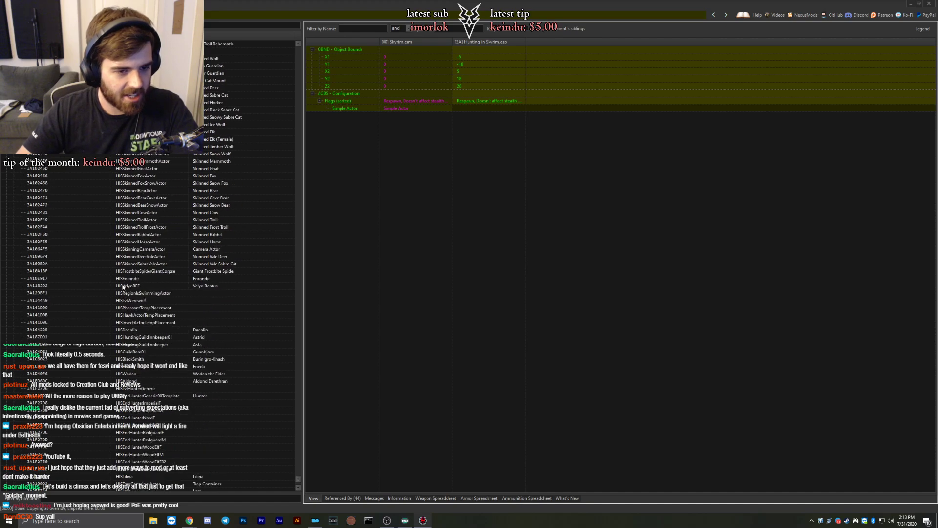
scroll(156, 264, down, 9)
scroll(156, 264, down, 1)
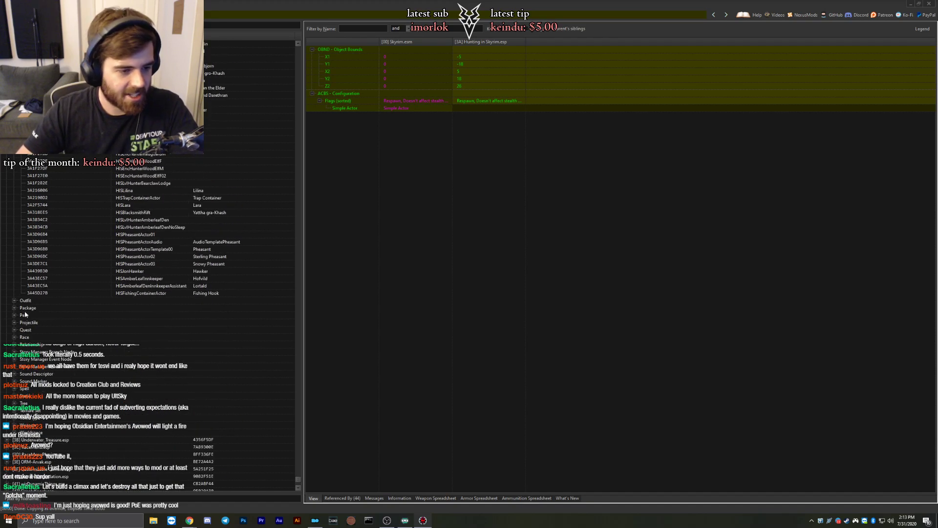
Check the Outfit group for conflicts, opening the HunterOutfitDUPLICATE005 record, and scan the Package records.
click(14, 301)
click(137, 307)
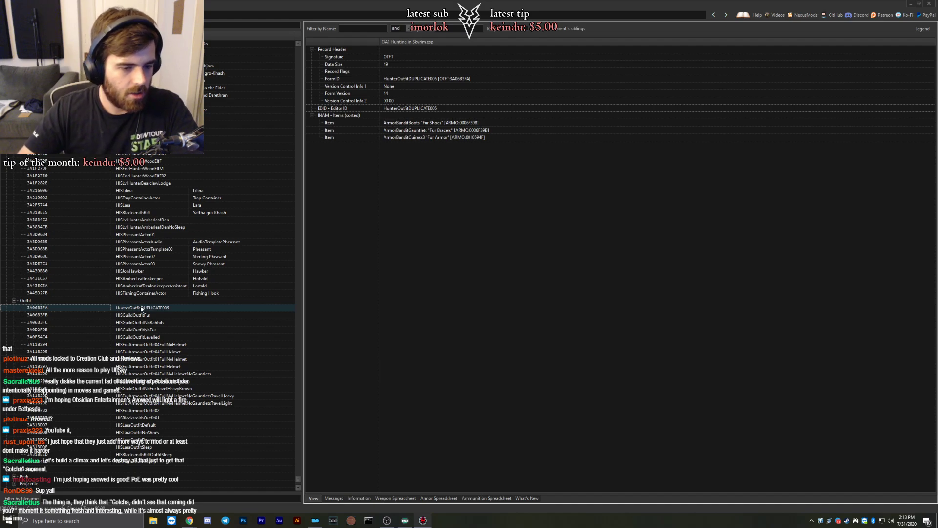
scroll(143, 328, down, 8)
click(14, 293)
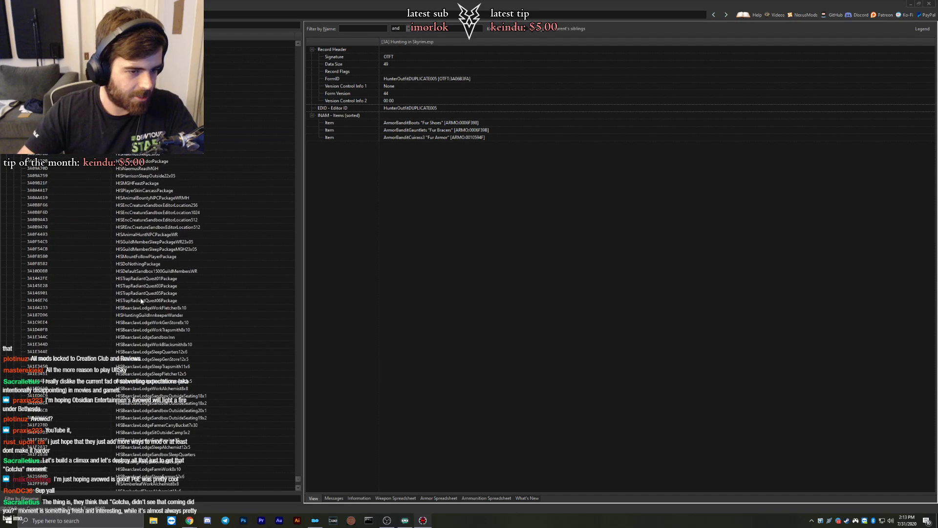
scroll(142, 299, down, 8)
scroll(140, 282, down, 5)
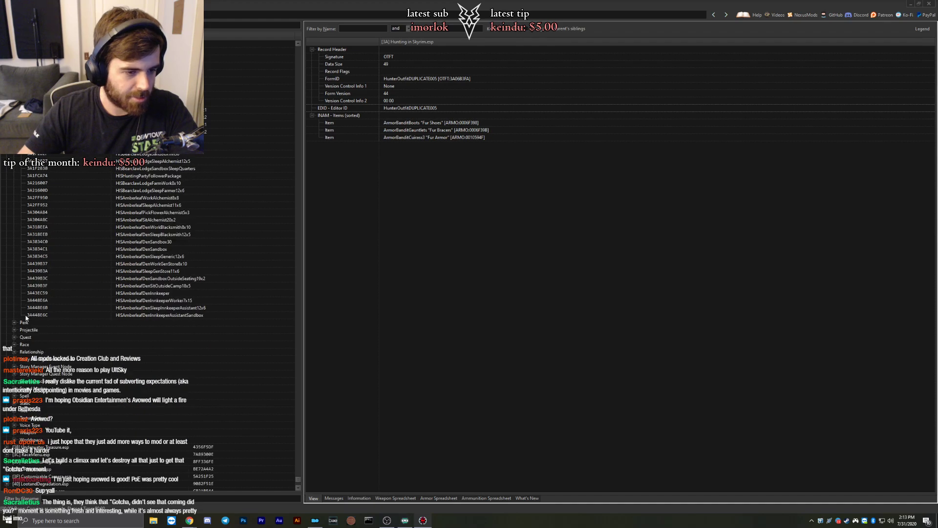
Look over the Perk and Projectile groups of Hunting in Skyrim.esp for conflicting records.
click(14, 323)
scroll(96, 321, down, 10)
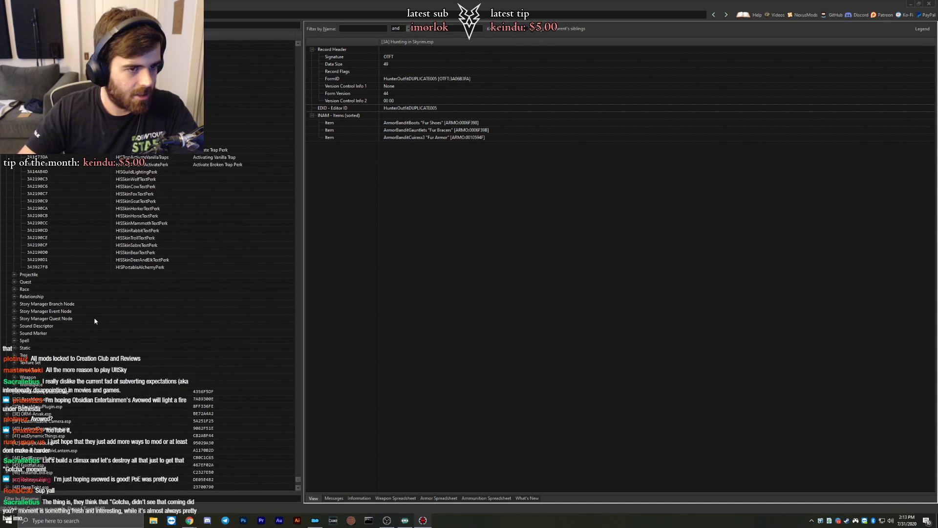
click(14, 274)
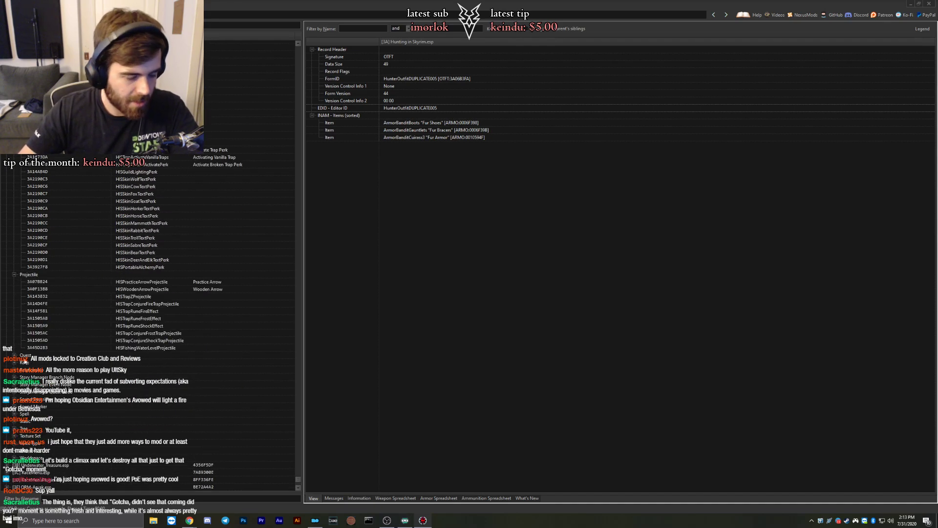
Scan the whole Quest group for conflicts, inspecting the HISCARCHARE1 quest record along the way.
click(14, 355)
scroll(87, 335, down, 15)
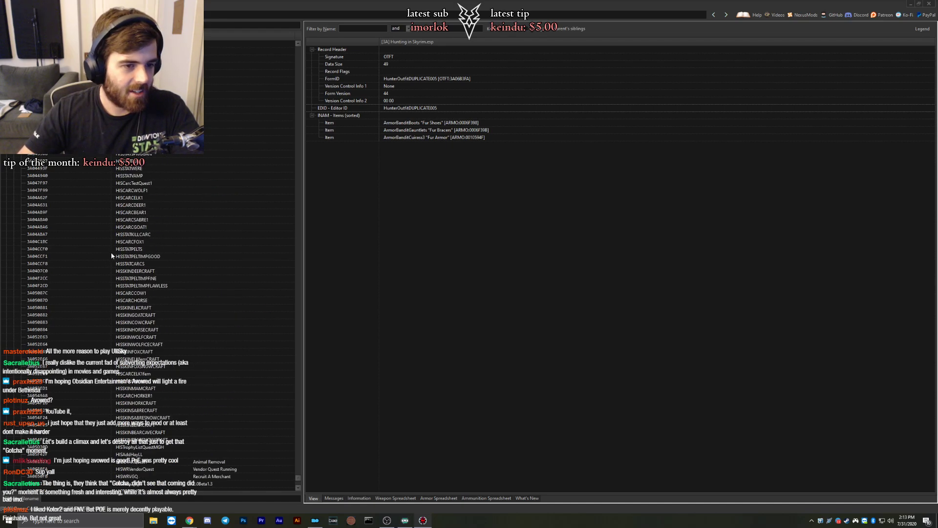
scroll(130, 263, up, 15)
scroll(126, 257, down, 10)
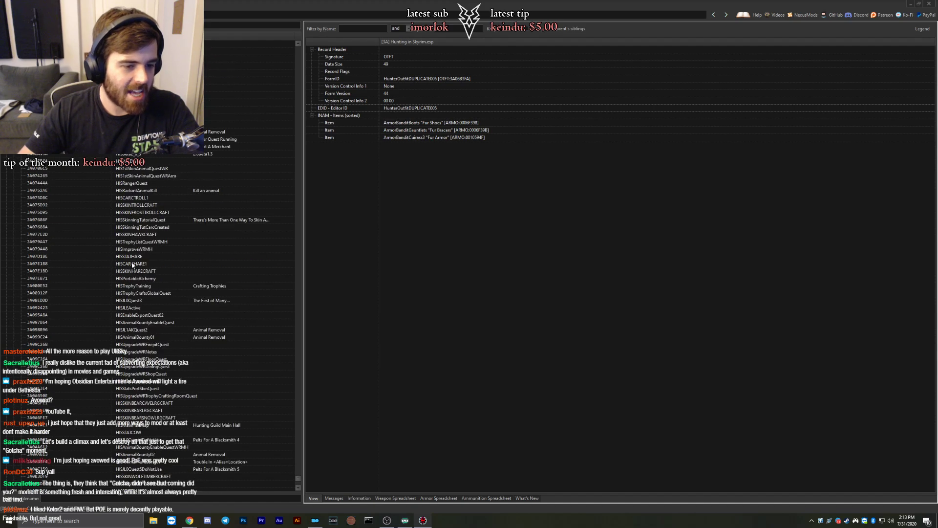
click(127, 257)
click(126, 264)
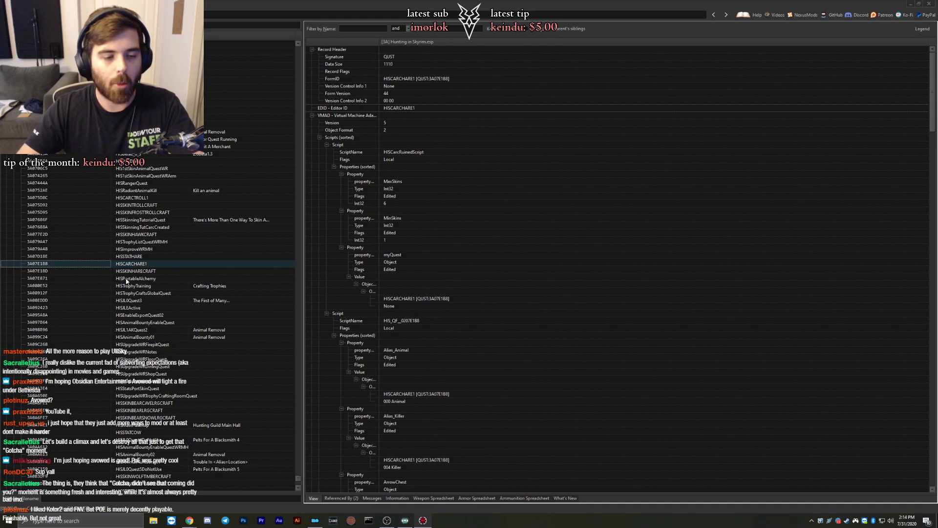
scroll(126, 281, down, 20)
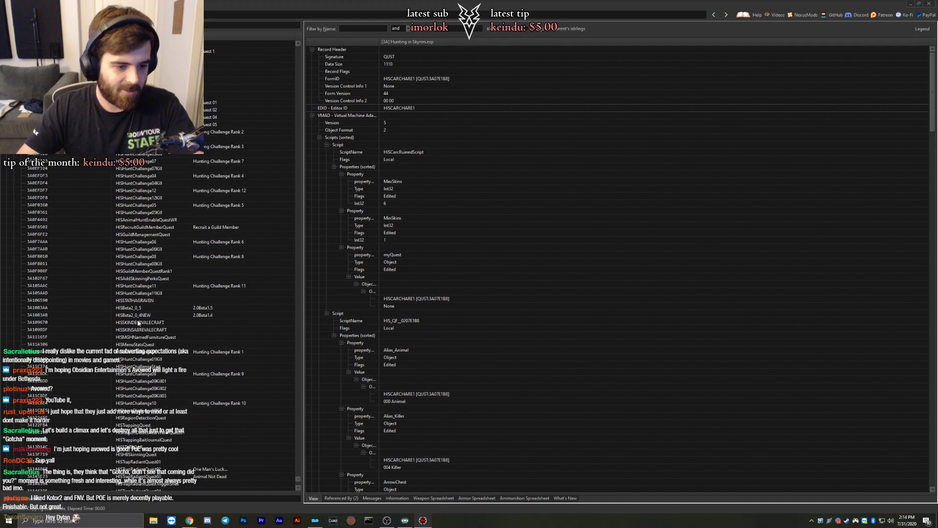
scroll(138, 322, down, 14)
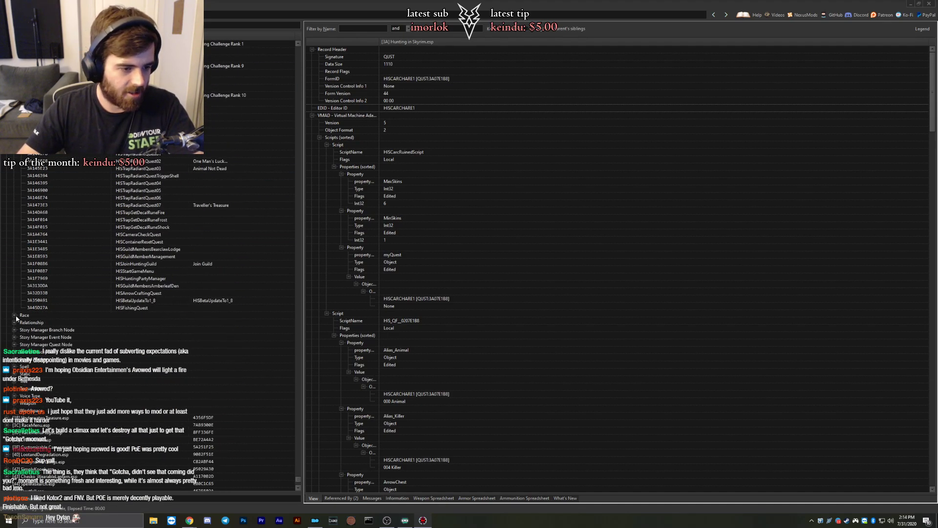
Review the Race group for conflicts, inspecting the white stag and giant mudcrab race records.
click(14, 316)
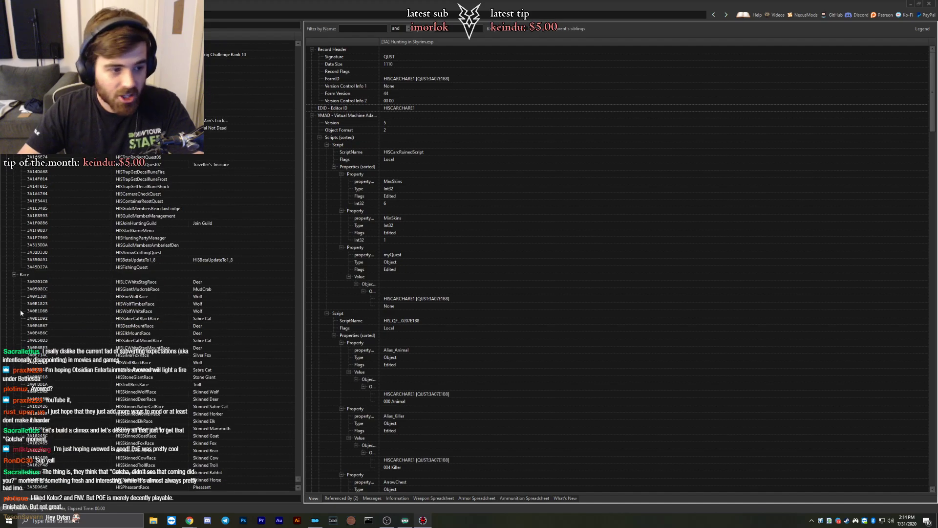
click(131, 282)
click(128, 290)
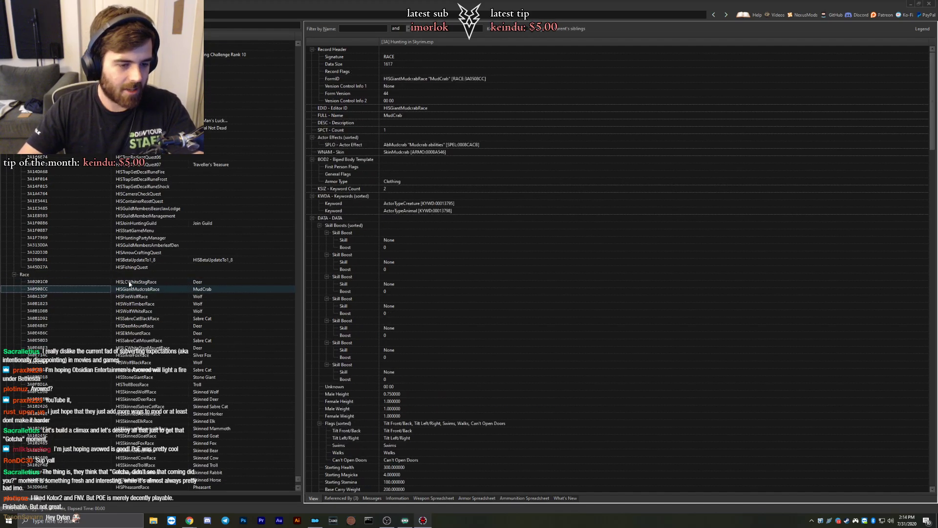
scroll(125, 307, down, 6)
scroll(121, 318, down, 4)
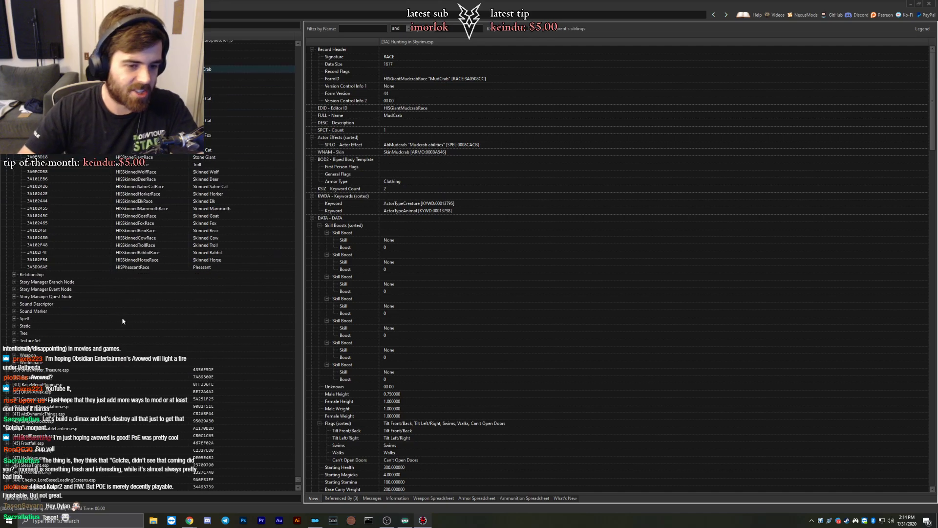
Inspect the FriendPlayer, PlayerGWSMountFriend and PlayerFriend records in the Relationship group.
click(14, 275)
click(126, 284)
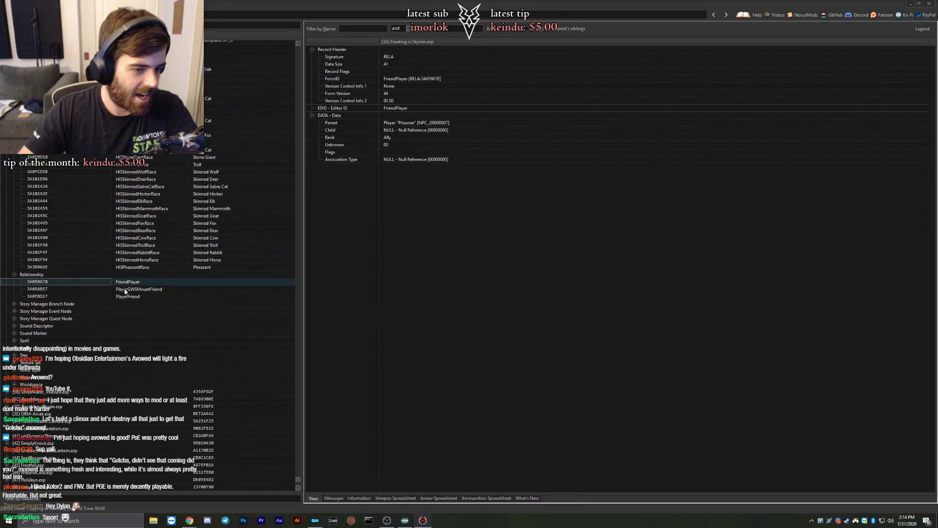
click(125, 290)
click(122, 297)
Check the overridden records in the Story Manager Branch Node and Story Manager Event Node groups, including DLC1RadiantQuestNode.
click(15, 304)
scroll(15, 305, down, 1)
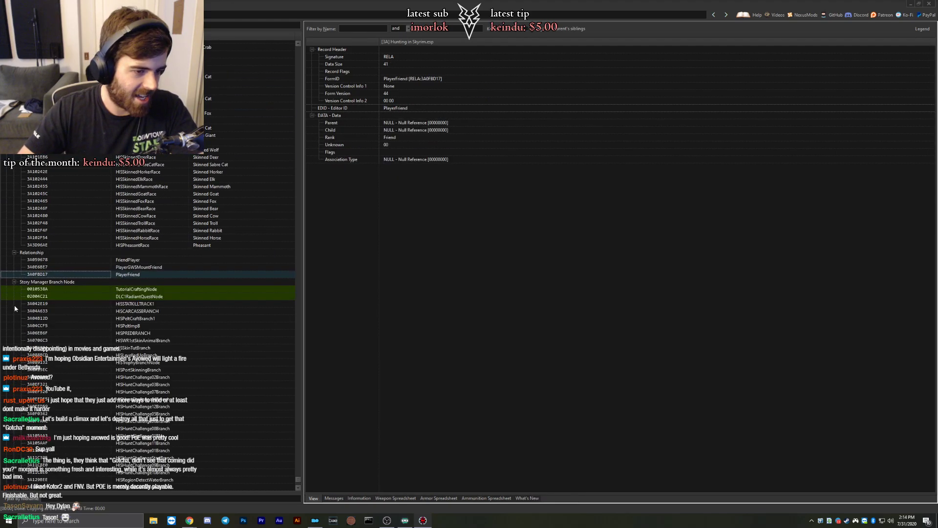
click(126, 296)
scroll(124, 312, down, 5)
scroll(125, 312, down, 5)
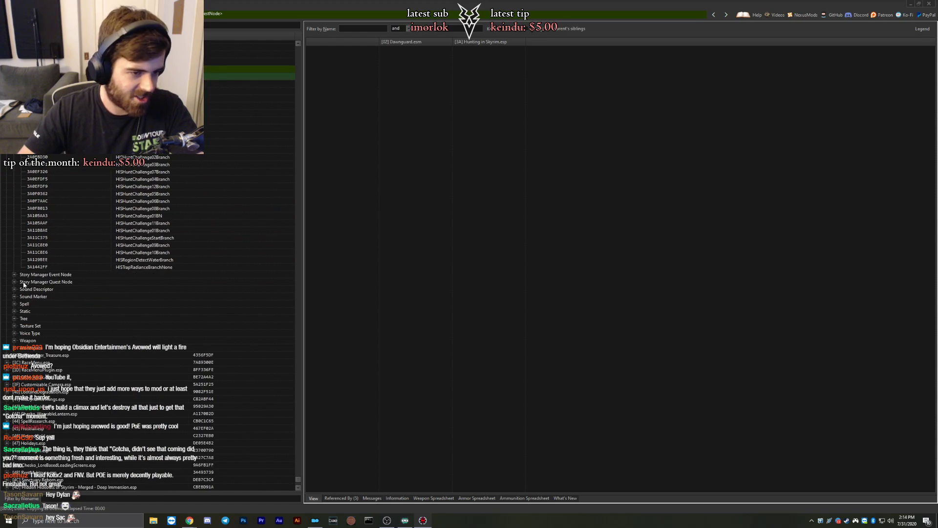
click(14, 275)
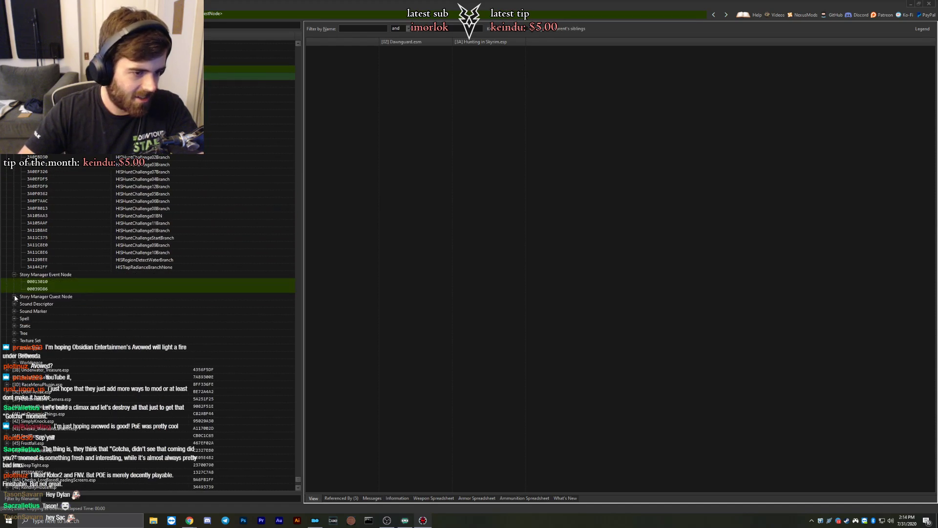
click(43, 289)
Compare the three overridden records at the start of the Story Manager Quest Node group and scan the remaining nodes.
click(14, 297)
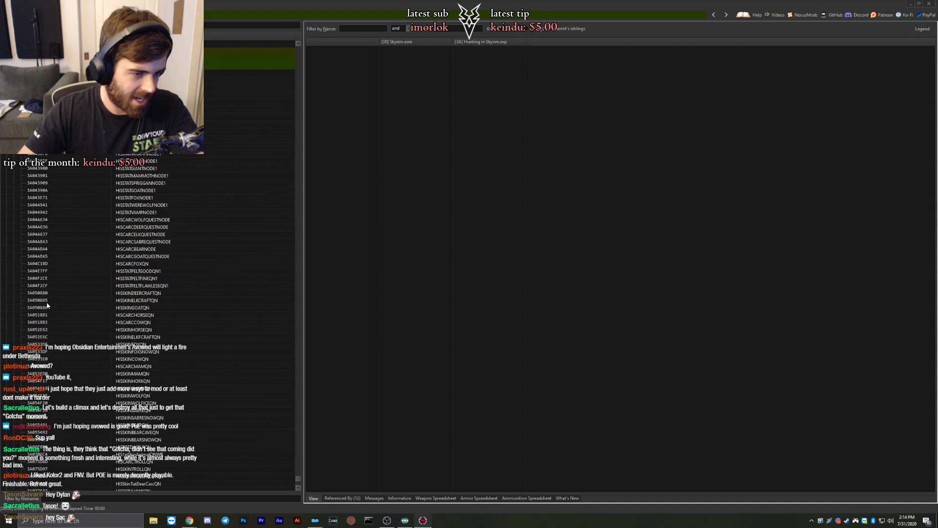
click(130, 163)
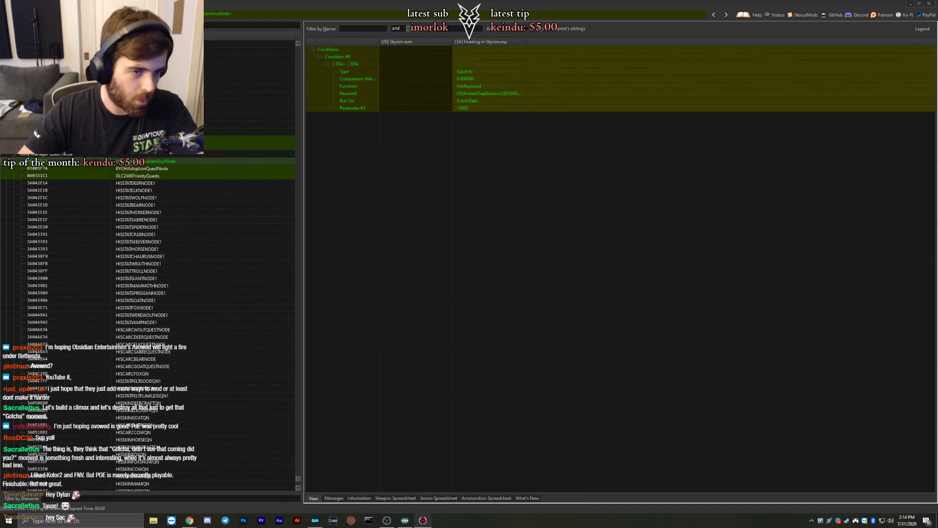
click(131, 169)
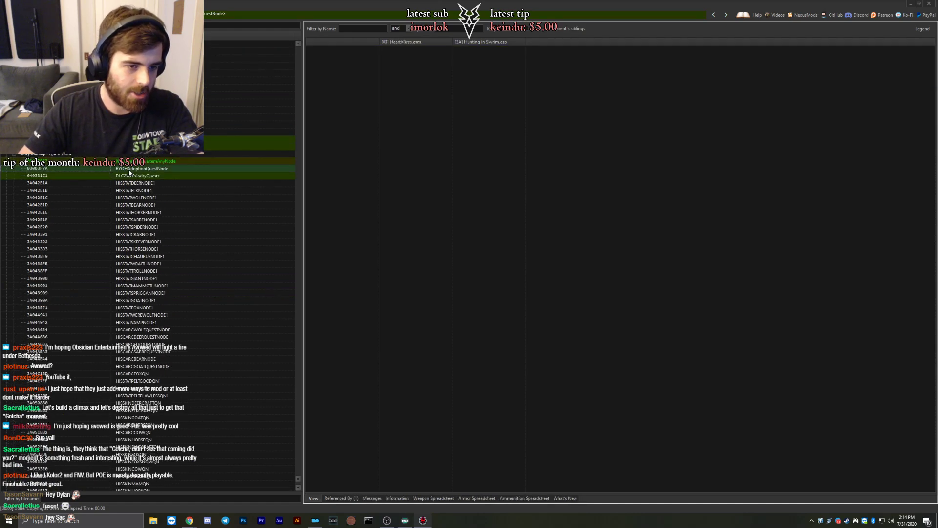
click(135, 178)
scroll(132, 217, down, 20)
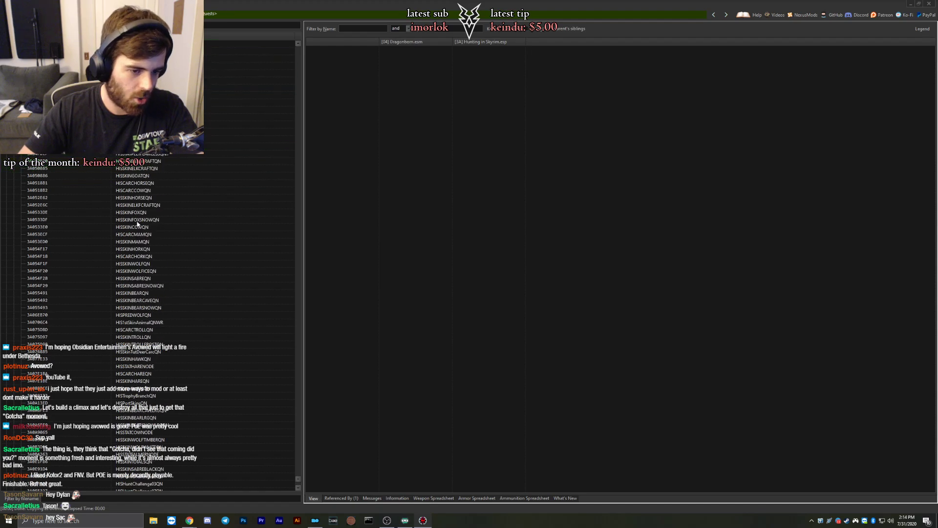
scroll(141, 238, down, 12)
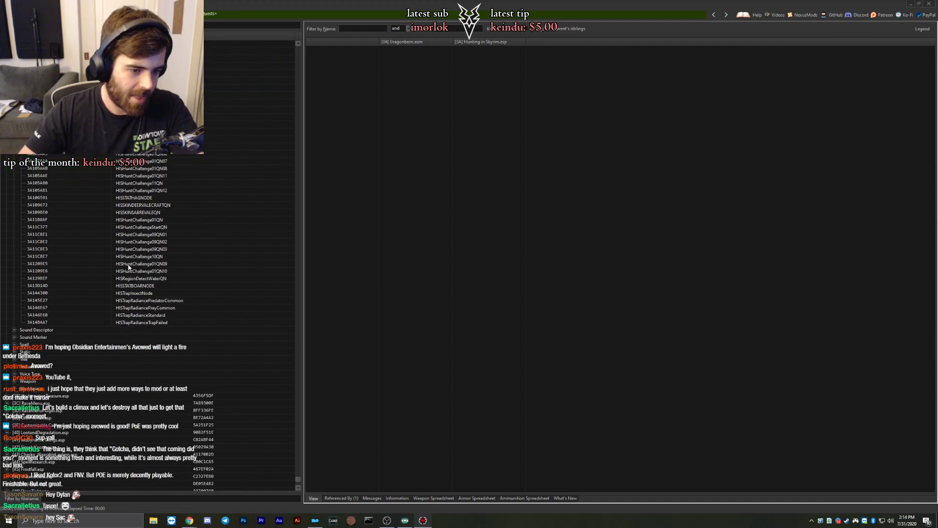
Examine the Sound Descriptor group, comparing HISTakeALook01, MAGPowerSerpentStoneExplosionDUPLICATE001 and HISSilentSound1Sec.
click(14, 330)
click(124, 340)
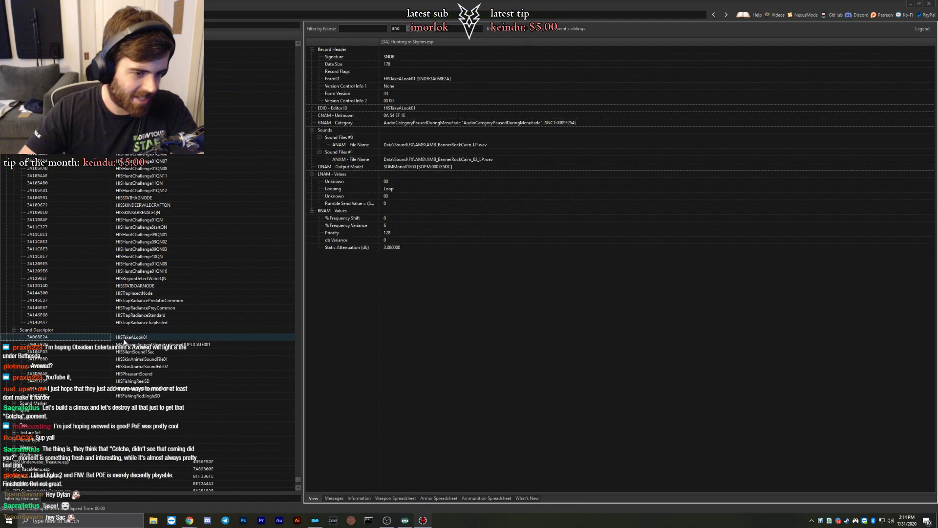
click(124, 351)
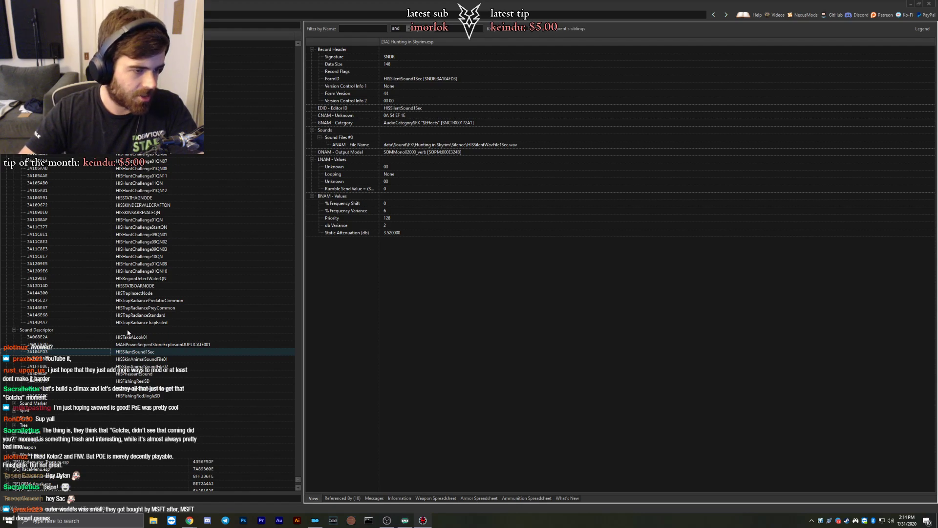
scroll(146, 304, down, 2)
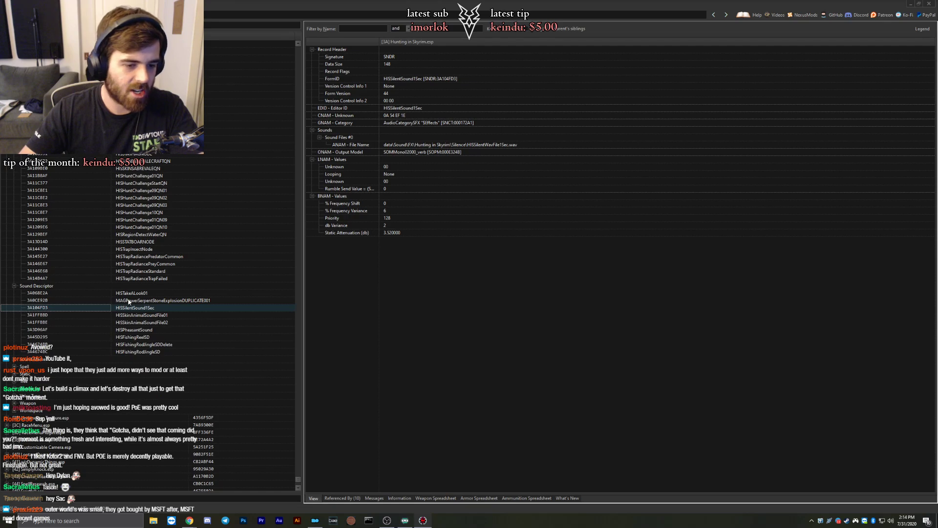
click(126, 300)
click(126, 294)
click(126, 300)
click(127, 295)
click(126, 299)
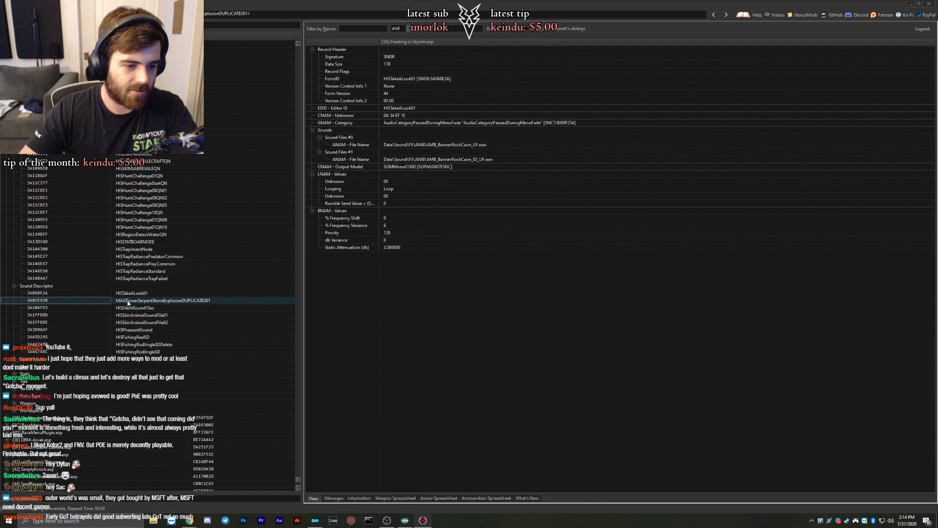
click(122, 308)
scroll(123, 311, down, 2)
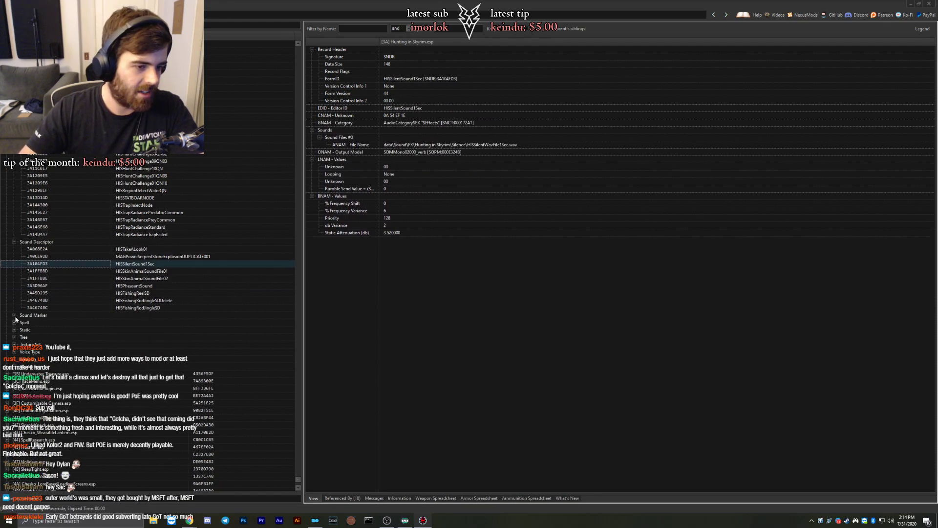
Inspect each record in the Sound Marker group for conflicts, from HISTakeALook through HISFishingReelSM.
click(14, 315)
click(126, 323)
click(126, 331)
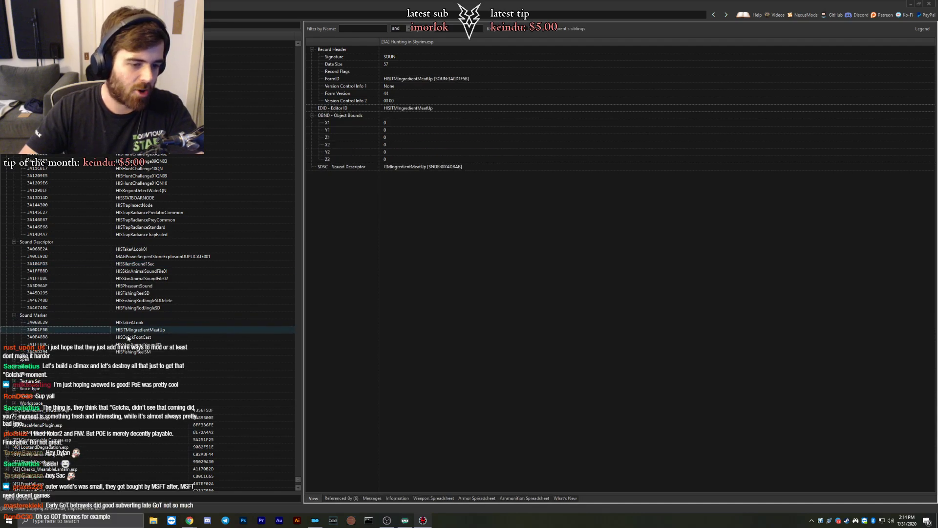
click(125, 337)
click(125, 344)
click(124, 352)
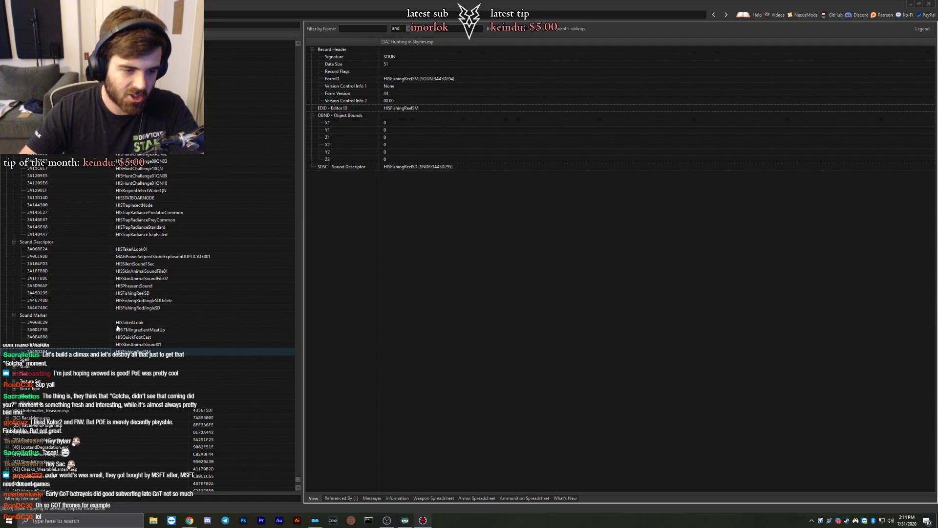
click(118, 323)
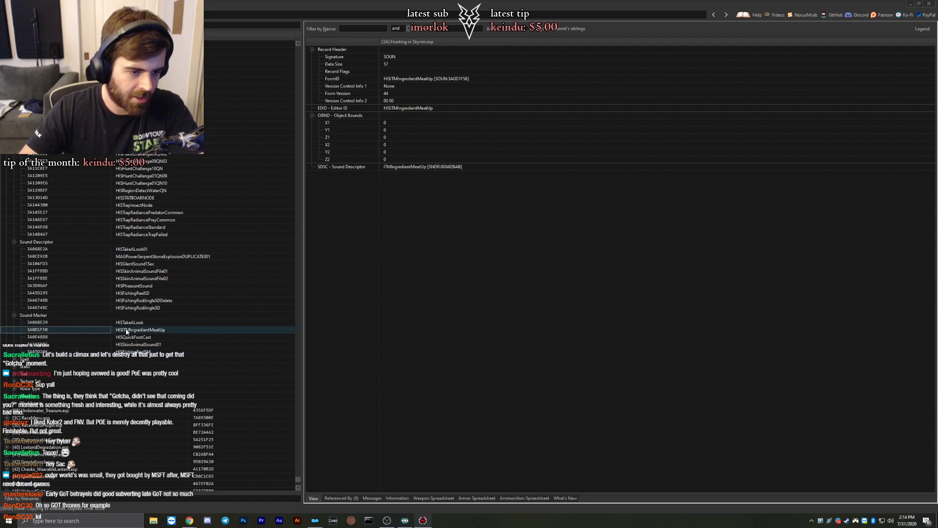
click(121, 330)
click(126, 345)
click(128, 351)
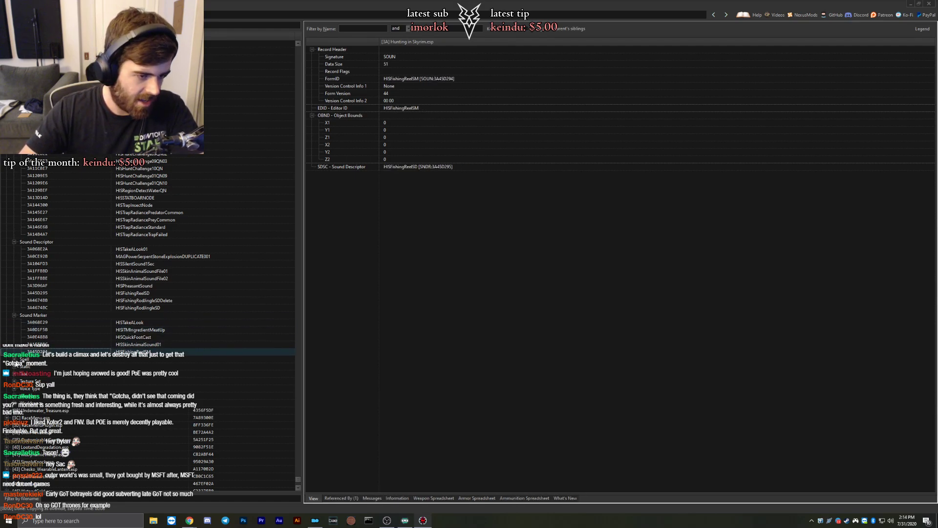
Scan the Spell group of Hunting in Skyrim.esp for conflicting records.
click(14, 360)
scroll(129, 362, up, 3)
scroll(124, 345, down, 14)
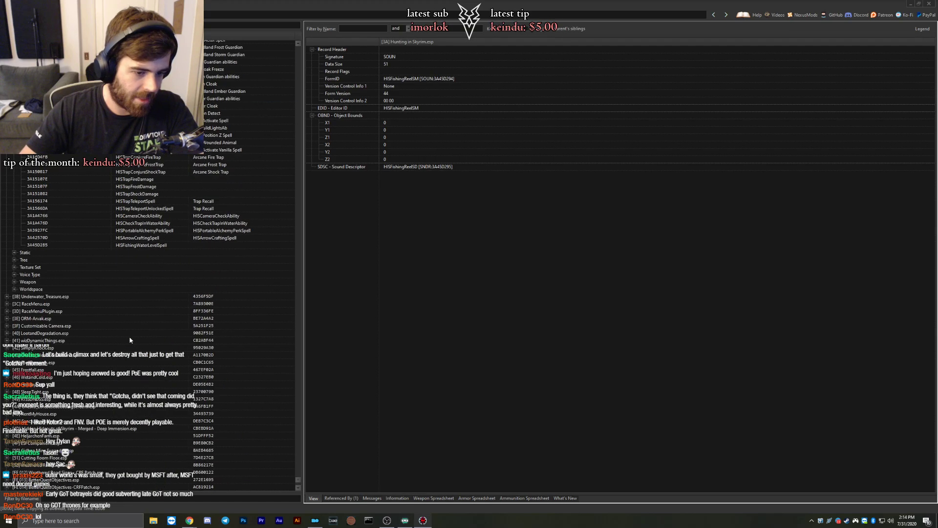
Scan the Static group through to its last records for conflicts.
click(14, 252)
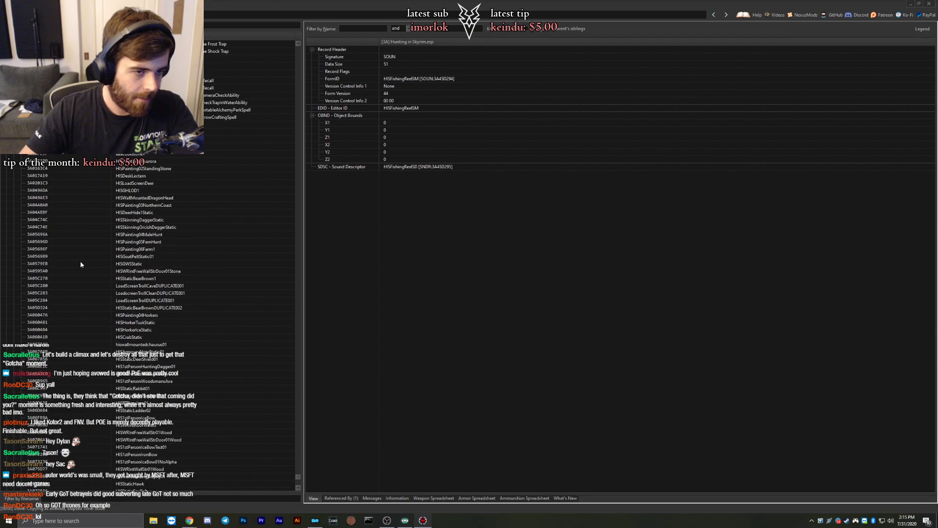
scroll(90, 265, down, 15)
scroll(96, 272, down, 15)
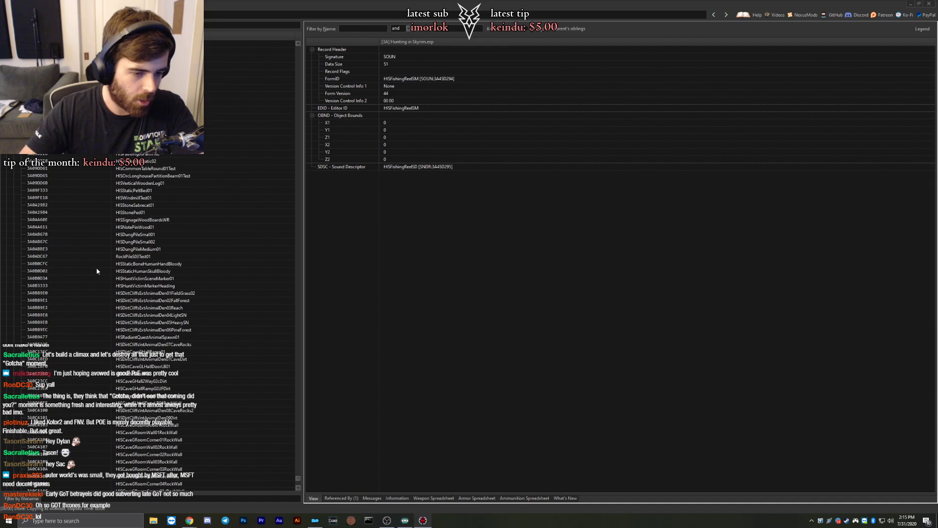
scroll(77, 290, down, 7)
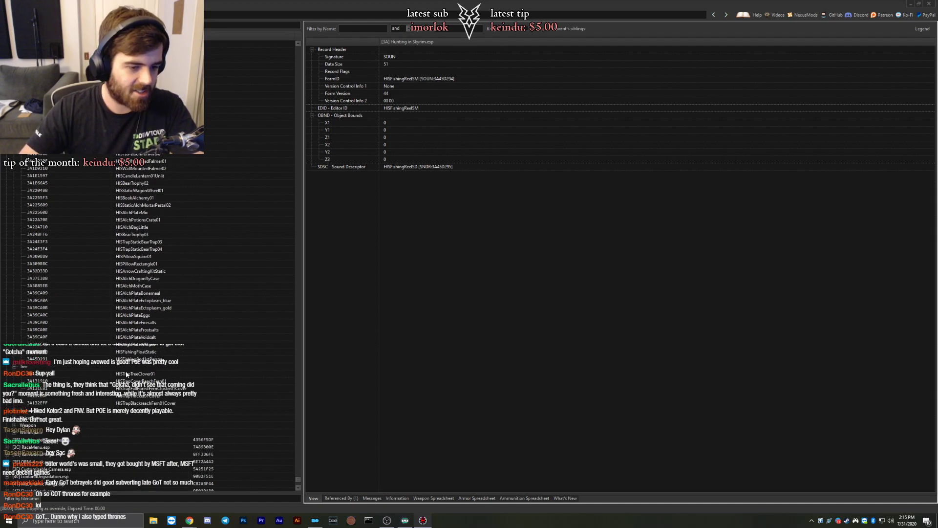
Inspect the Tree group's records for conflicts, from HISTrapTreeClover01 through HISTrapThicket01Cover.
click(126, 374)
click(125, 381)
click(125, 388)
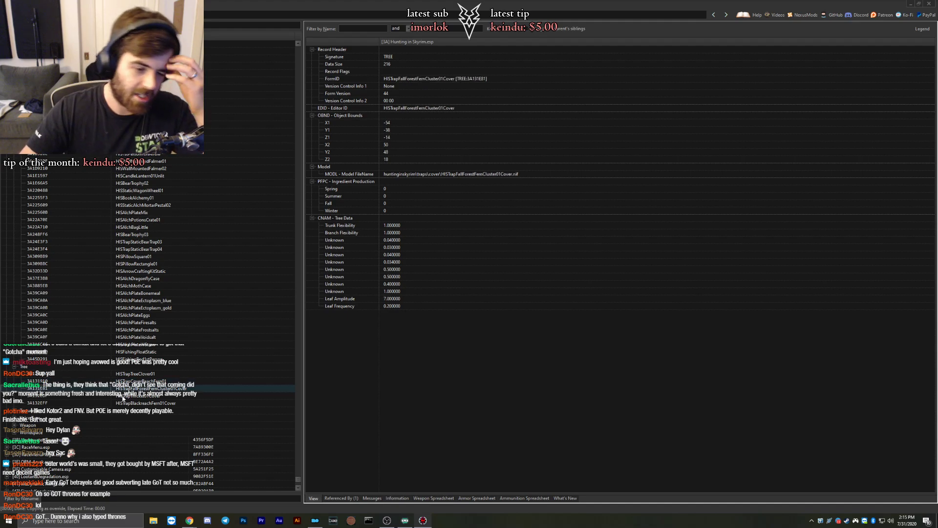
click(122, 396)
Scan the Texture Set group of Hunting in Skyrim.esp through to its last records for conflicts.
scroll(60, 370, down, 1)
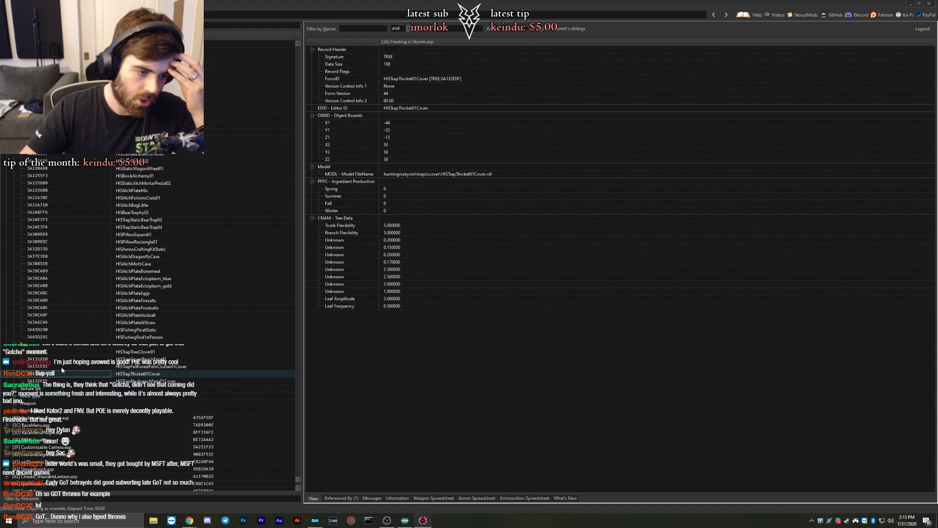
click(14, 389)
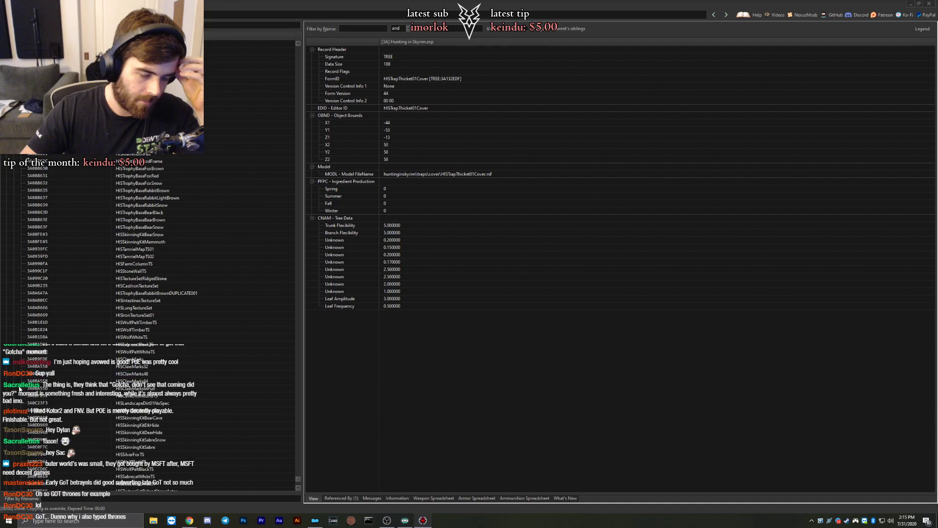
scroll(100, 356, down, 3)
scroll(106, 349, down, 14)
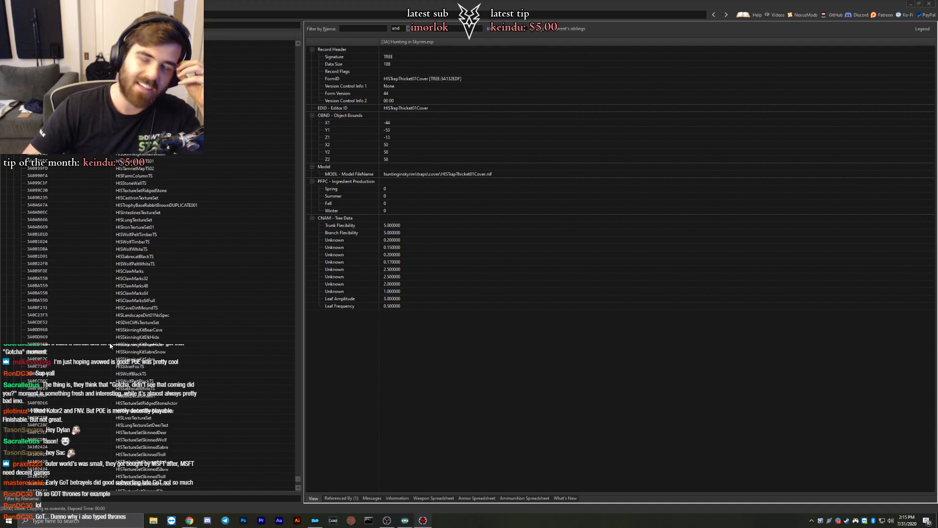
scroll(108, 347, down, 5)
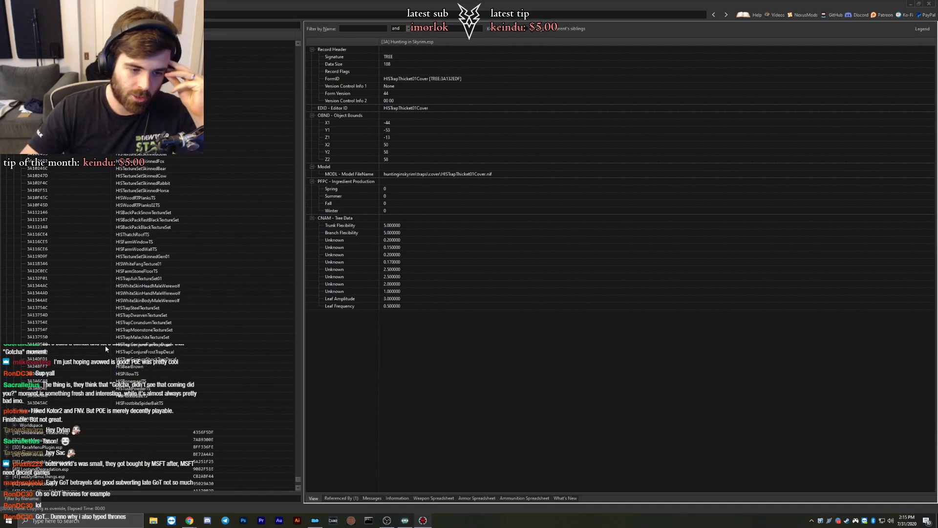
Check the Voice Type group's HISSkinnedSilentVoiceType and HISEngarVoice records for conflicts.
click(131, 358)
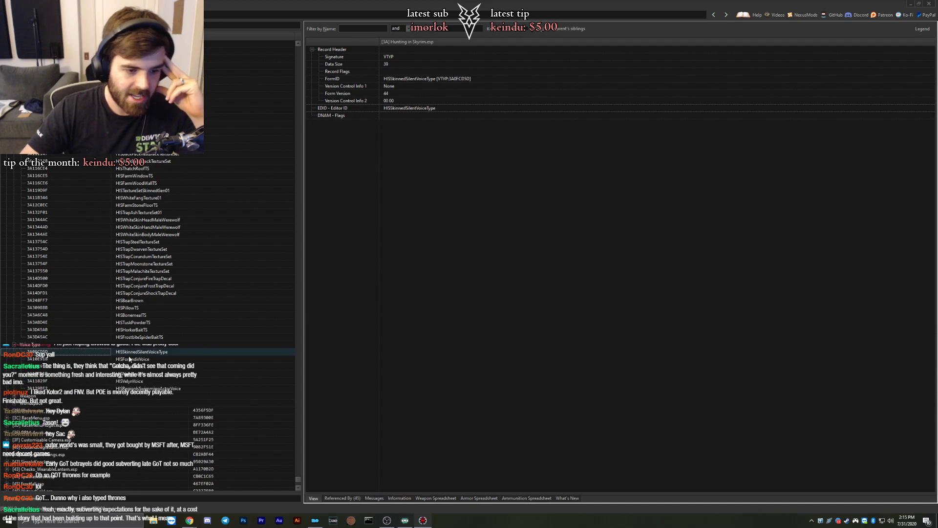
click(126, 367)
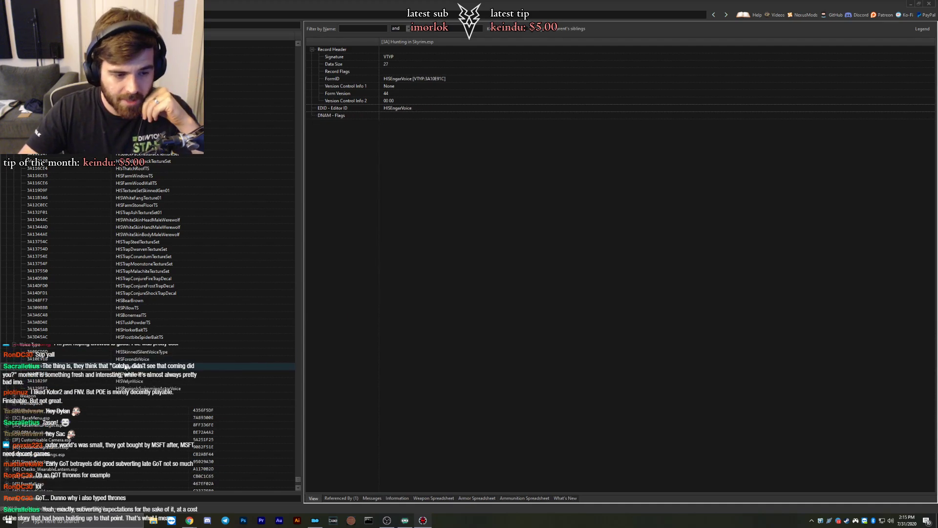
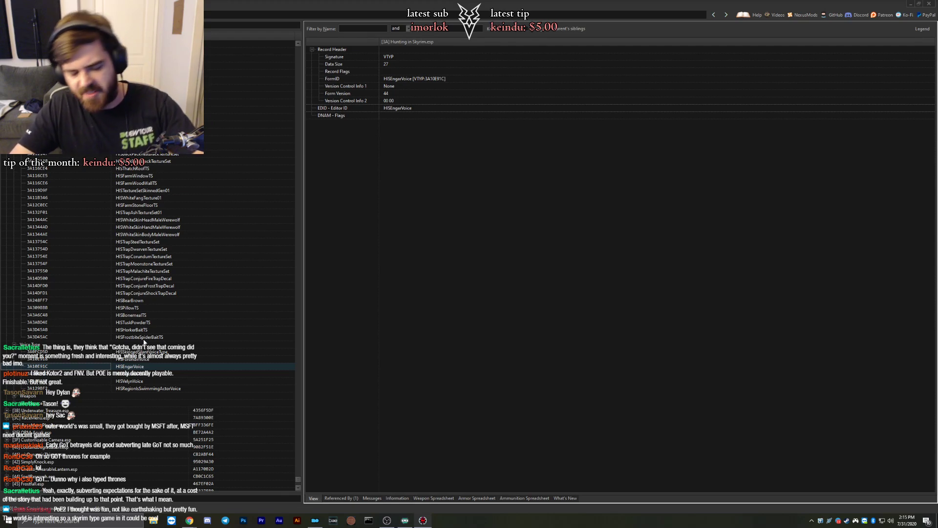
click(126, 353)
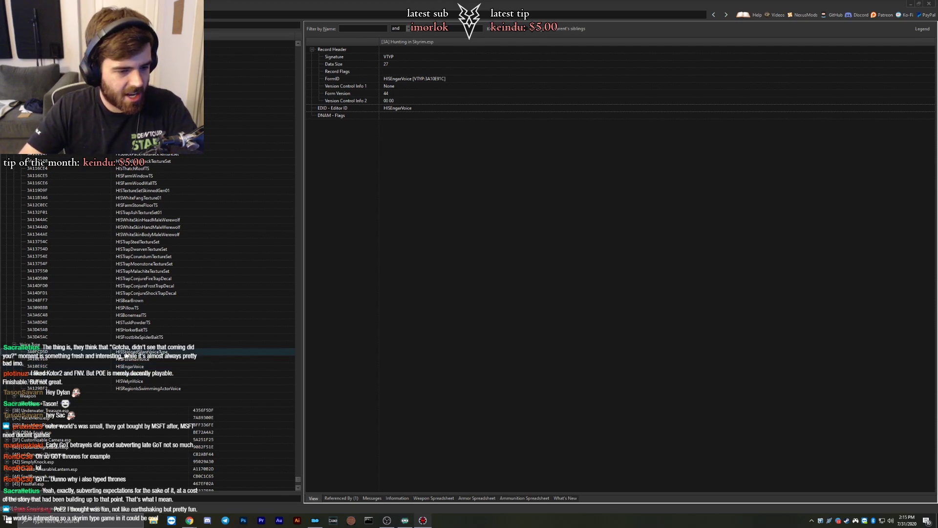
Check the Weapon group for conflicts and list the records of the Worldspace group.
scroll(125, 356, down, 4)
click(14, 309)
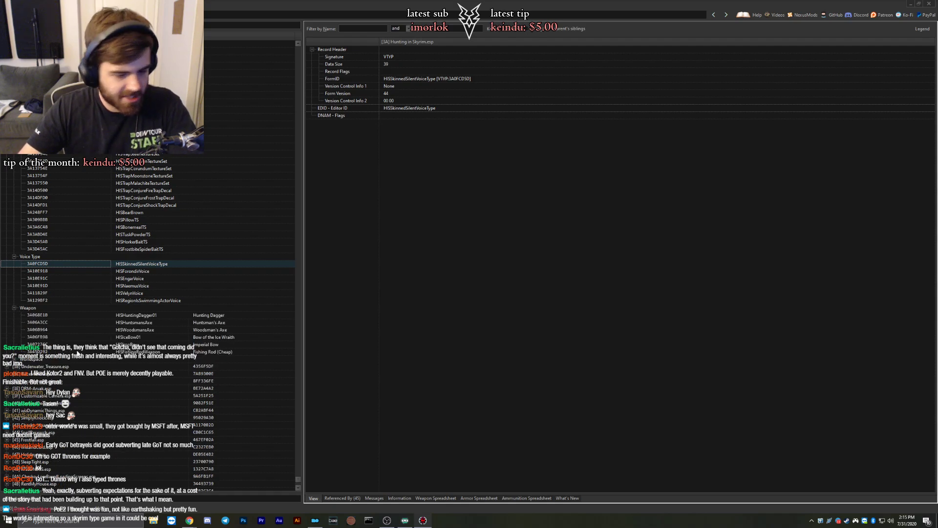
click(14, 359)
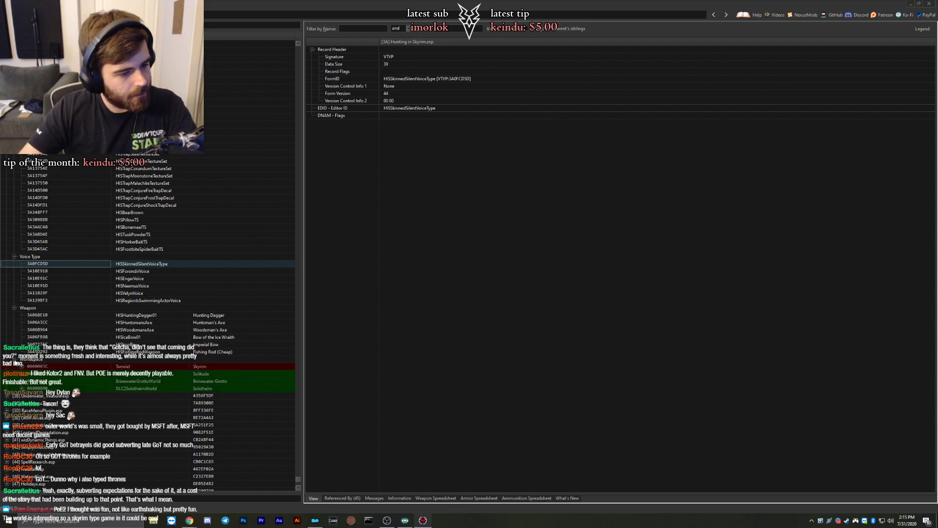
Examine the Tamriel worldspace record and scan the placed objects in its persistent cell for conflicts.
click(105, 365)
click(22, 366)
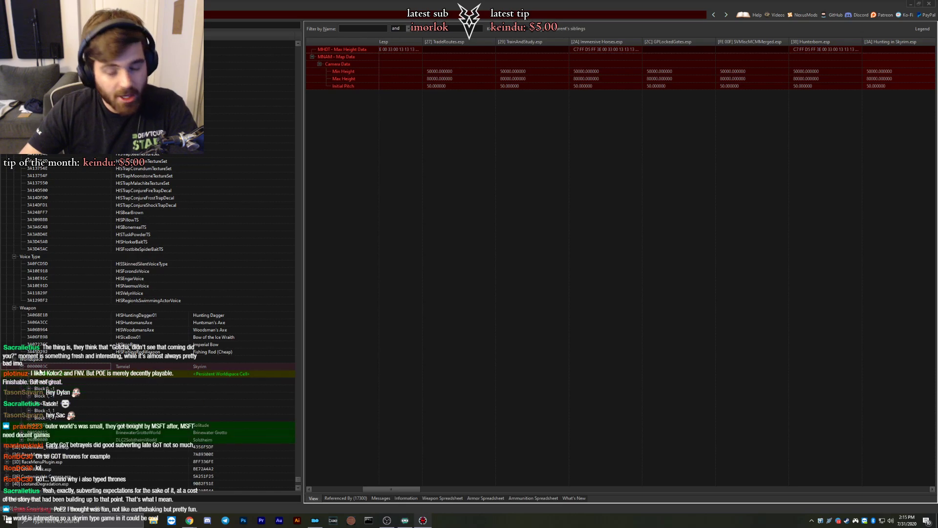
click(37, 380)
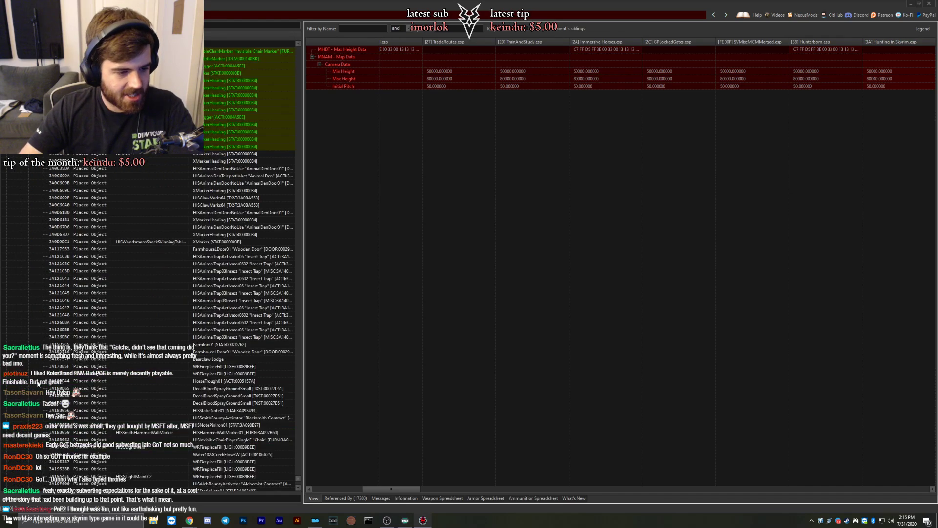
scroll(211, 225, up, 5)
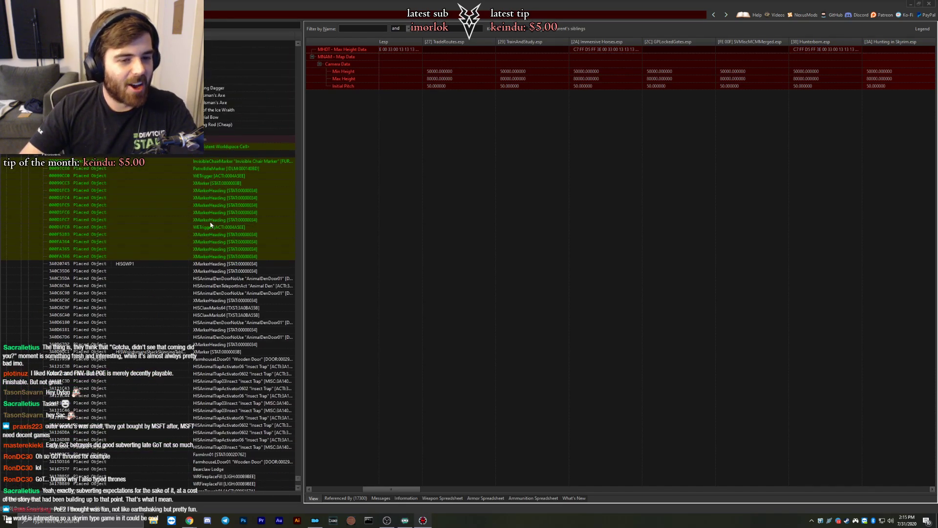
scroll(205, 172, down, 15)
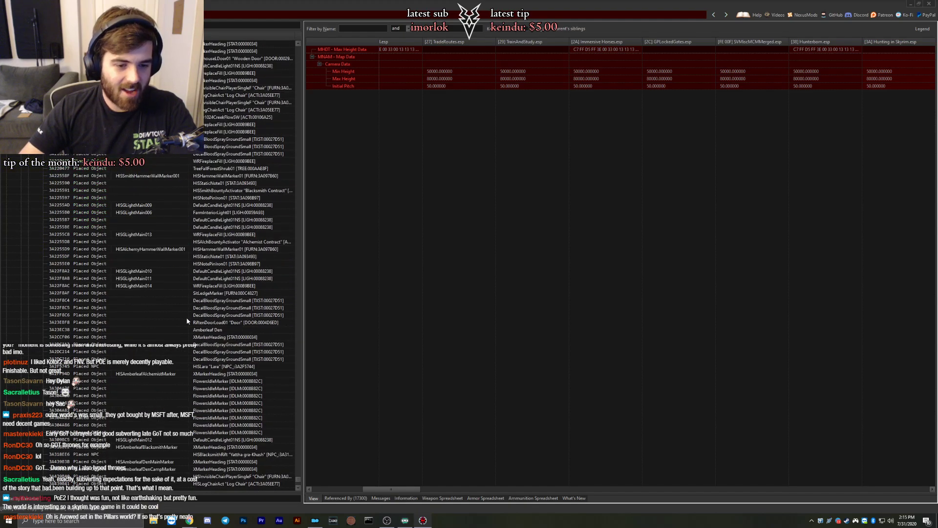
scroll(173, 329, down, 6)
Compare the Landscape record of cell 000091A1 in Tamriel's Block 0, 0, Sub-Block 0, 0 across plugins.
click(29, 182)
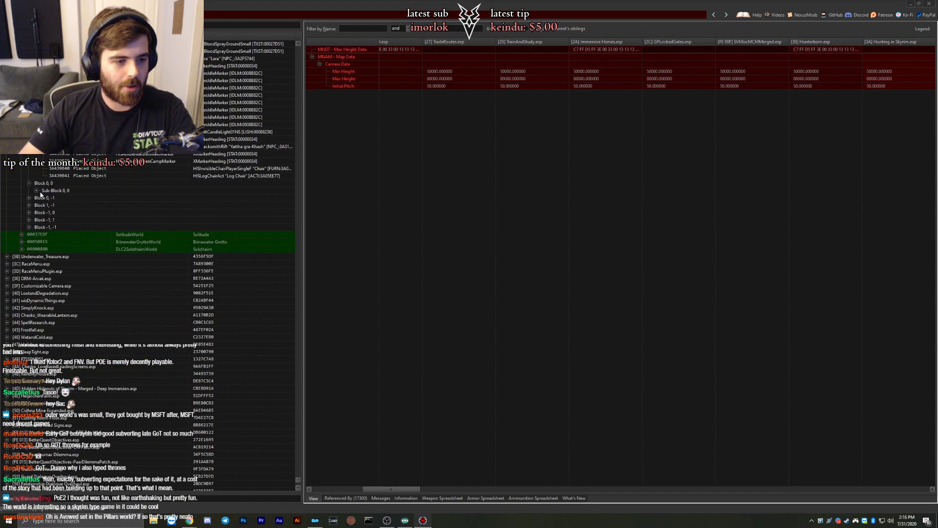
click(36, 190)
click(43, 197)
click(51, 205)
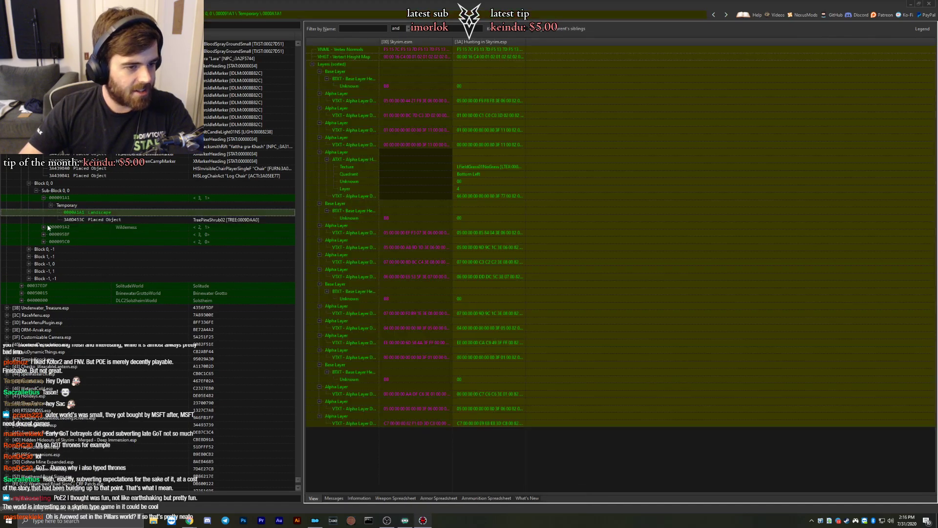
Compare the Landscape and TreePineForest05 placed object overrides in Wilderness cell 000091A2.
click(43, 226)
click(51, 234)
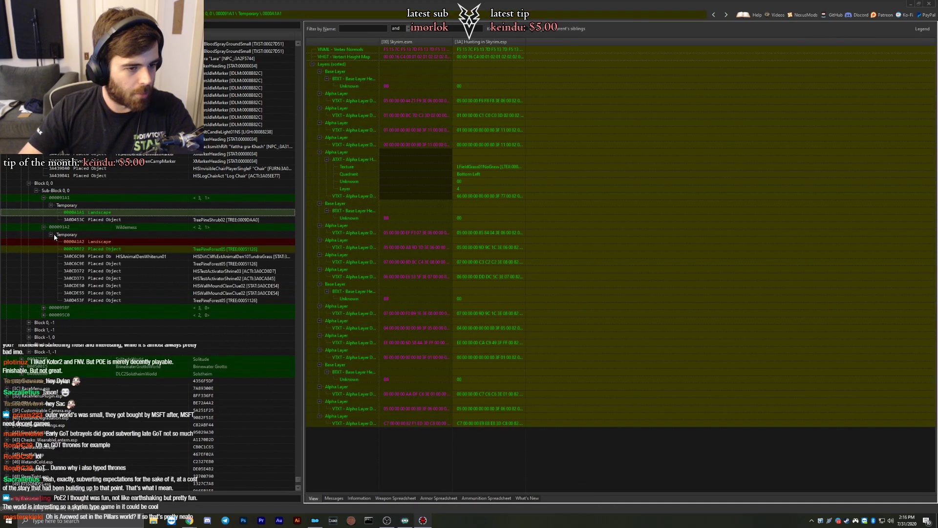
click(85, 241)
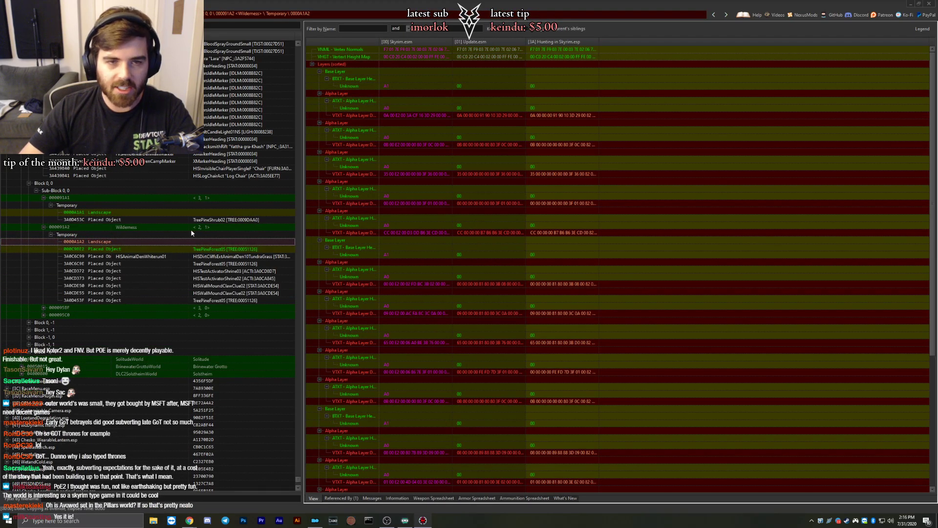
key(Down)
Compare the Landscape records of the cells at 3, 0 and 2, 0 in Sub-Block 0, 0.
scroll(122, 234, down, 4)
click(44, 220)
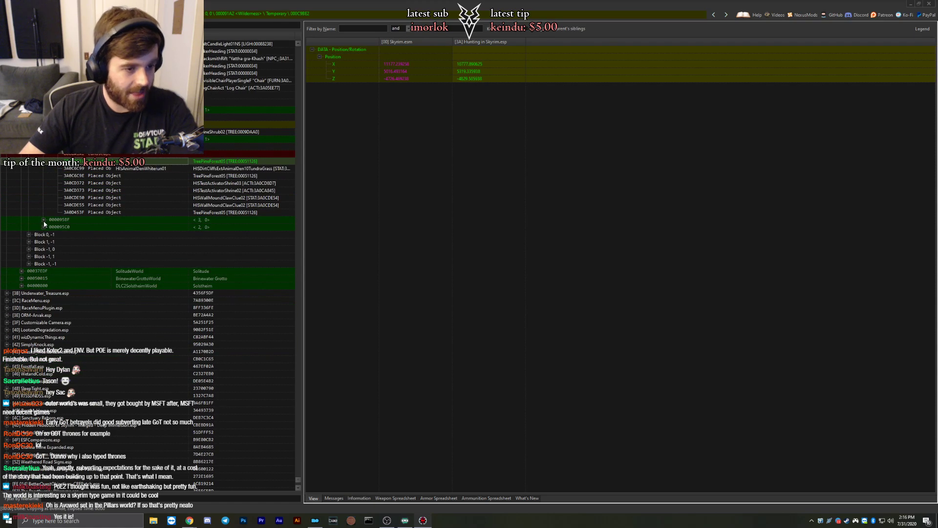
click(51, 226)
click(88, 234)
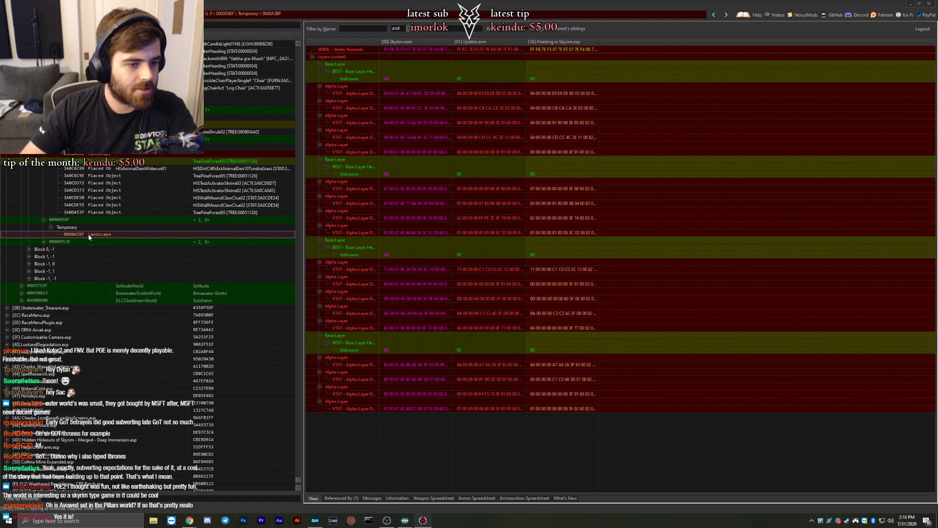
click(44, 242)
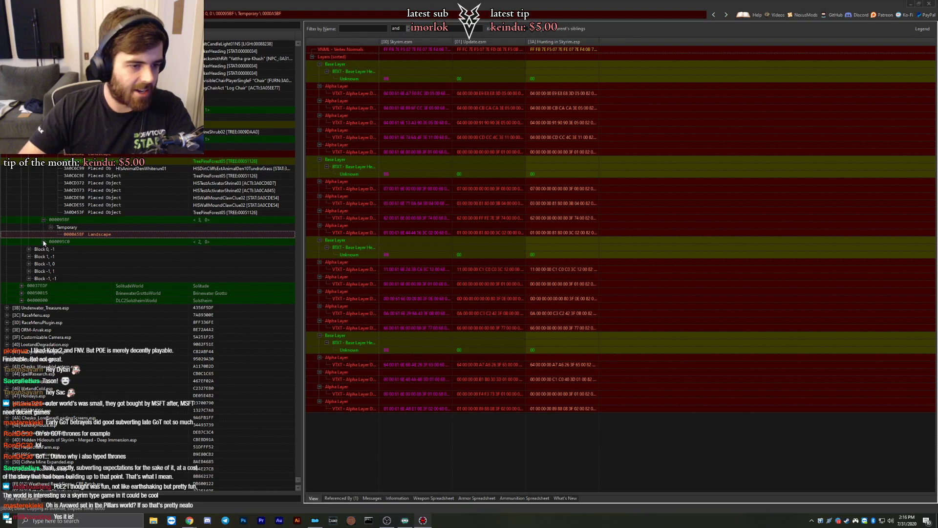
click(51, 248)
click(83, 256)
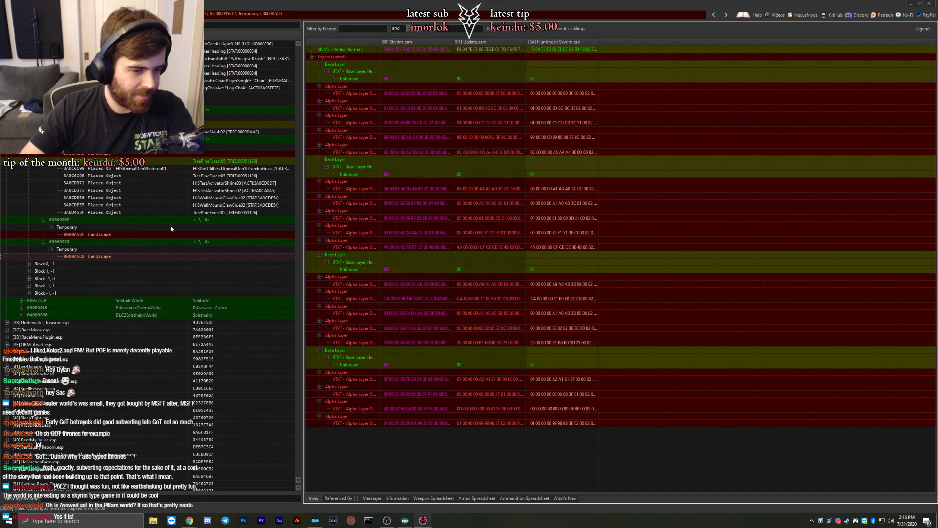
Compare the Landscape record of the cell in Block 0, -1, Sub-Block 0, -1 across plugins.
scroll(67, 257, down, 2)
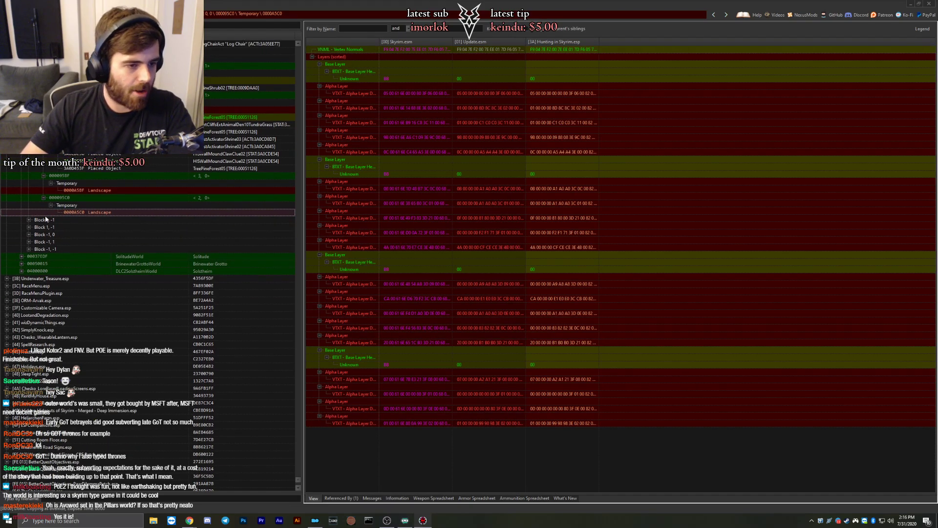
click(29, 220)
click(36, 227)
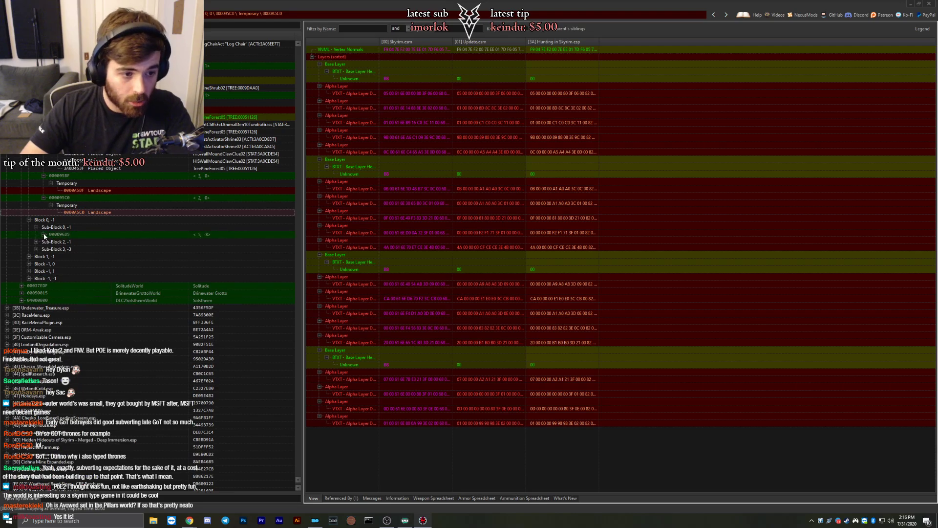
click(43, 235)
click(50, 242)
click(102, 249)
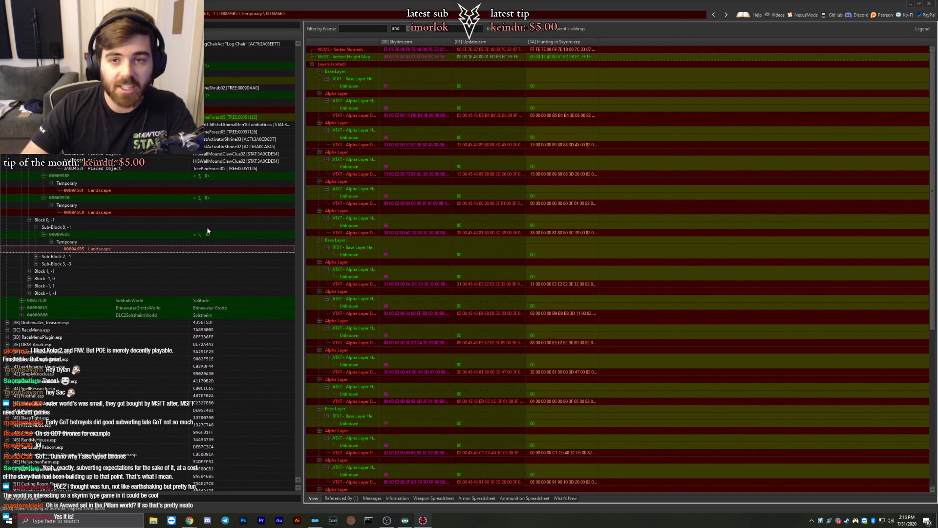
Examine the POIVolcanicTundra08 cell in Sub-Block 2, -1 and its conflicting HISFishingRod01 placed object.
click(36, 257)
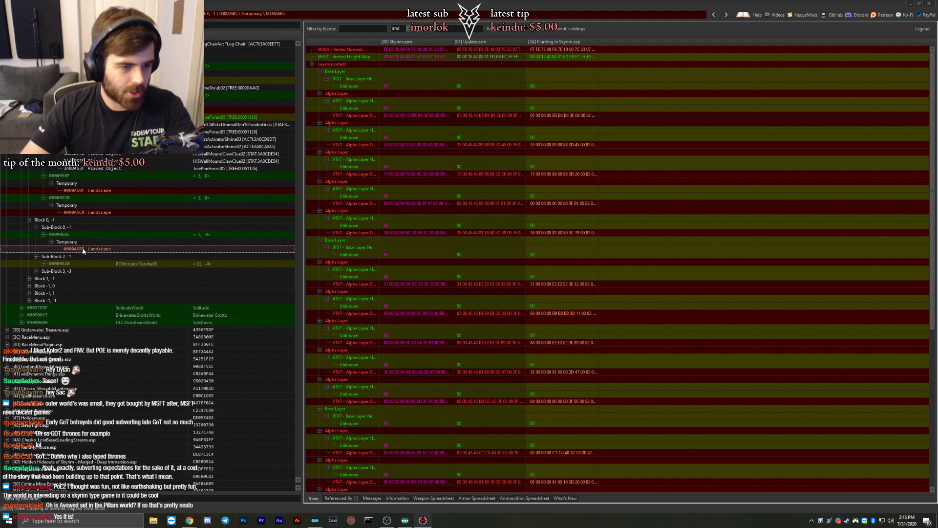
double_click(51, 266)
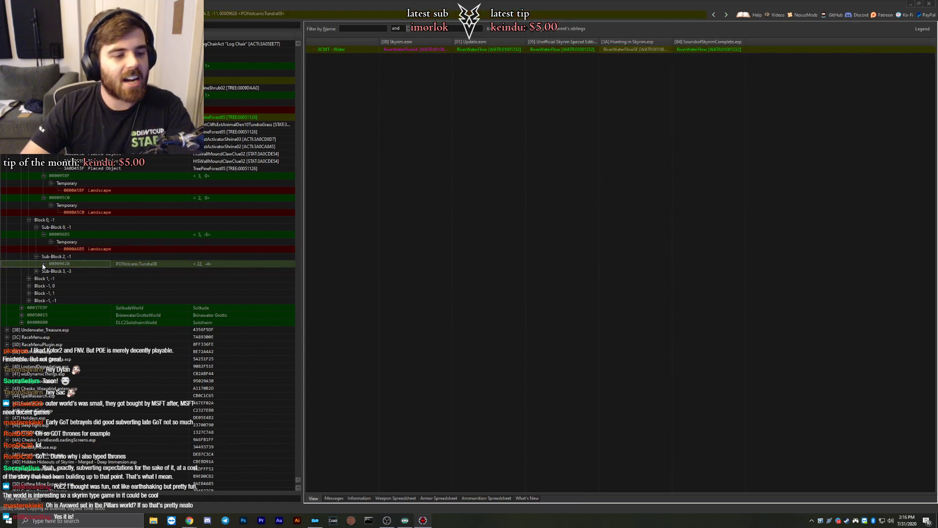
click(67, 278)
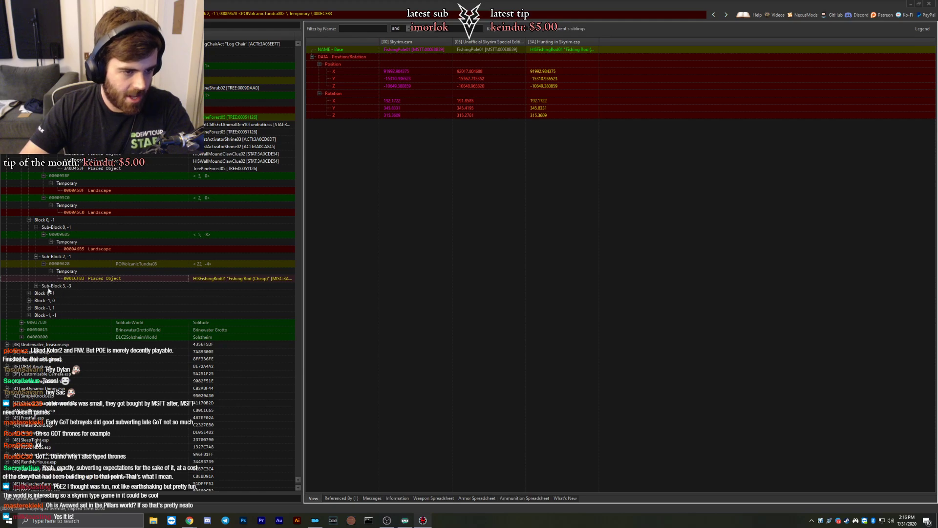
Inspect the skinning rack and ShackBrokePole02 placed objects of the TestFallForest cell in Sub-Block 3, -3.
click(48, 287)
click(37, 286)
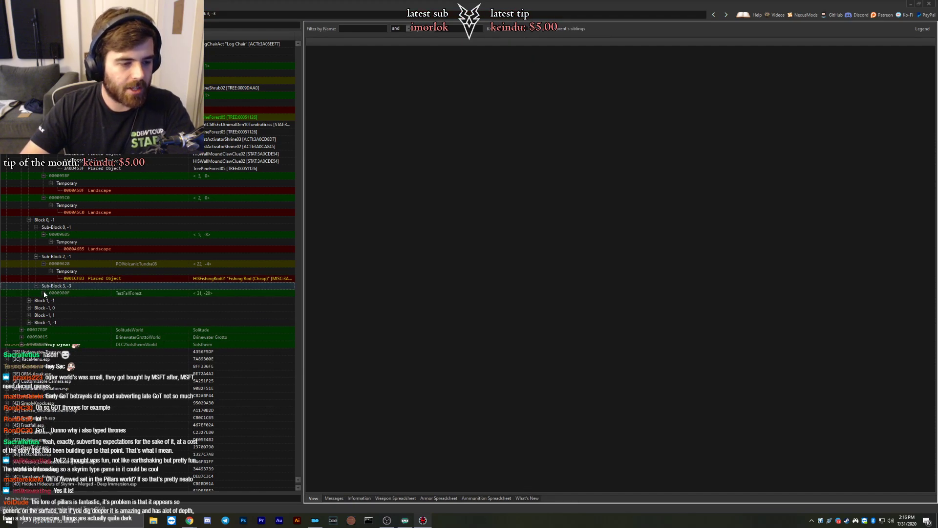
click(43, 293)
click(51, 300)
click(84, 315)
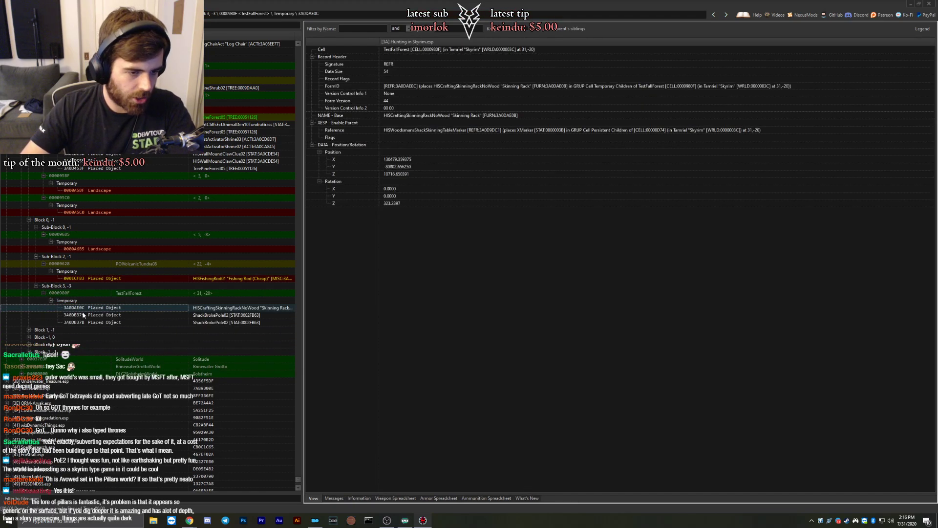
click(78, 323)
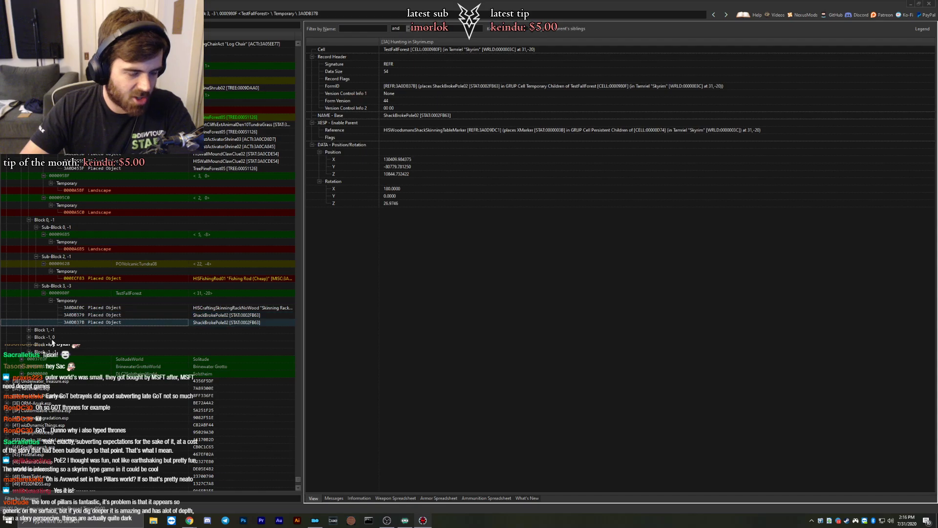
Recheck the HISFishingRod01 placed object against the Landscape conflicts of the cells at 2, 0 and 3, 0.
click(100, 279)
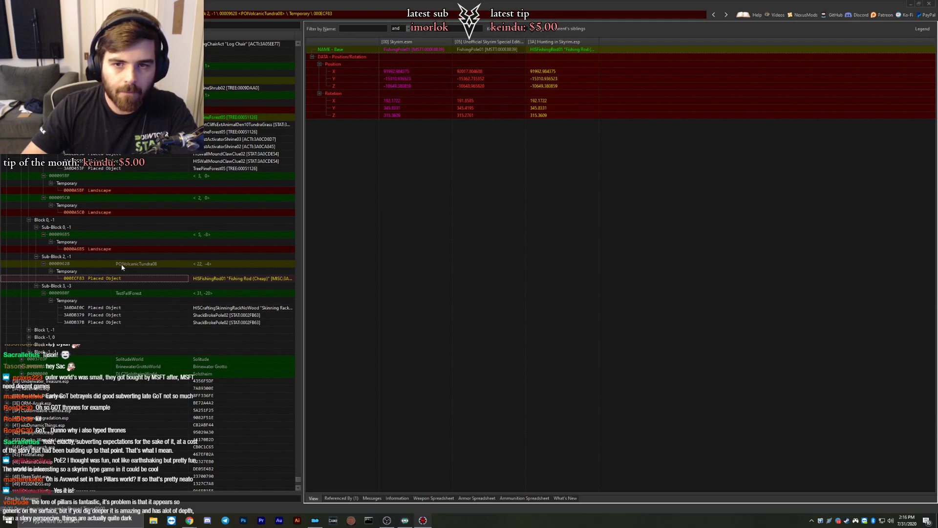
click(94, 213)
click(94, 191)
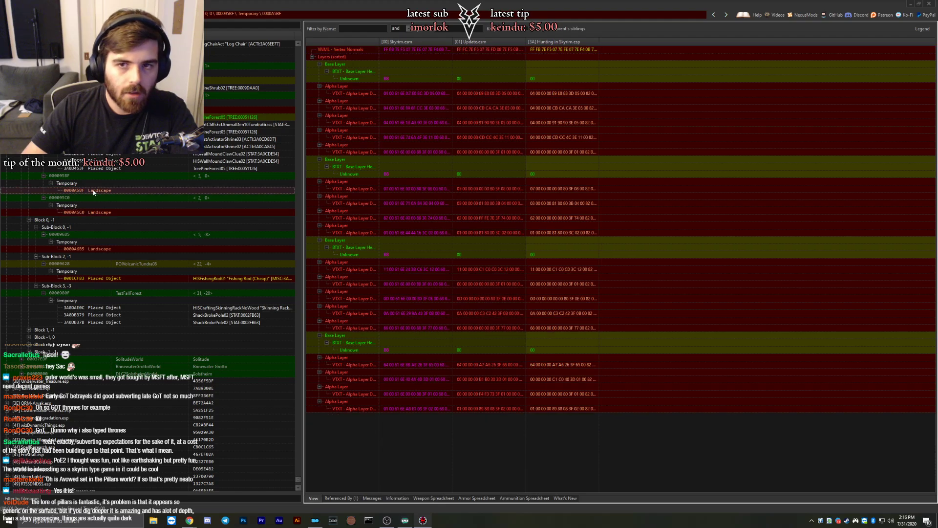
click(106, 278)
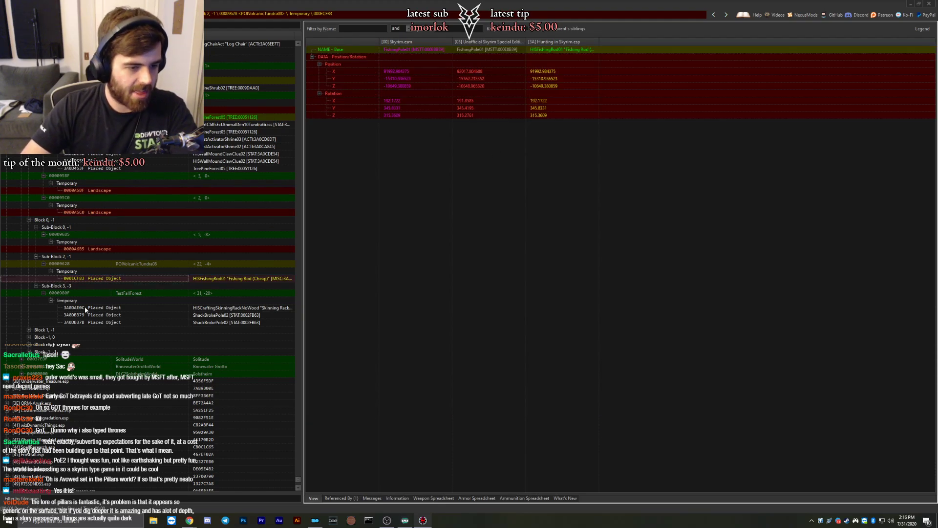
Copy the Unofficial Skyrim Special Edition Patch version of the HISFishingRod01 placed object as an override into UltSky.esp.
right_click(475, 44)
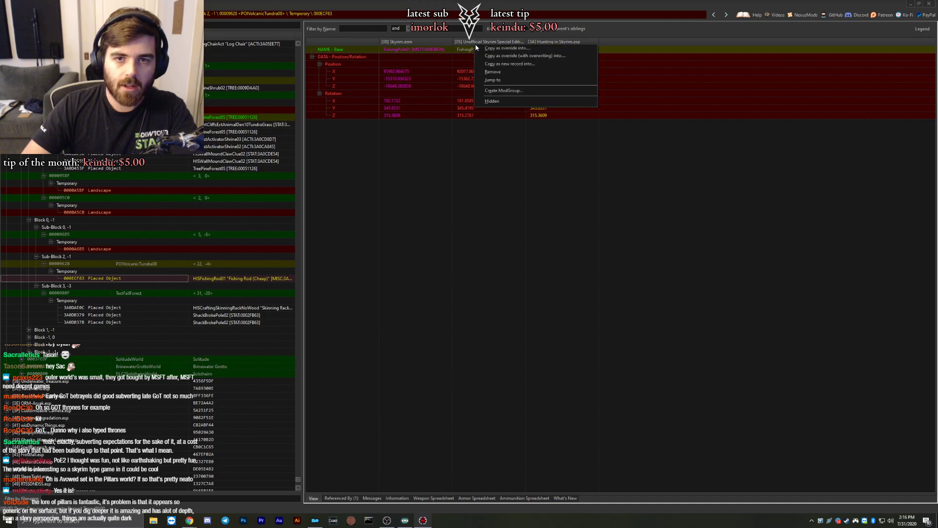
click(498, 101)
key(space)
key(Return)
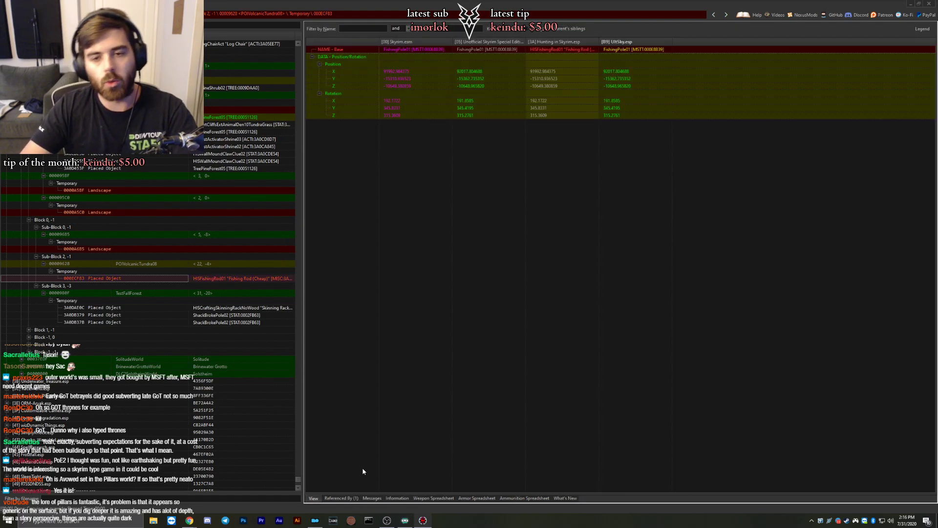
Check the TestFallForest placed objects, and compare the Landscape and Navigation Mesh of cell 39, -27 in Sub-Block 4, -4.
click(78, 315)
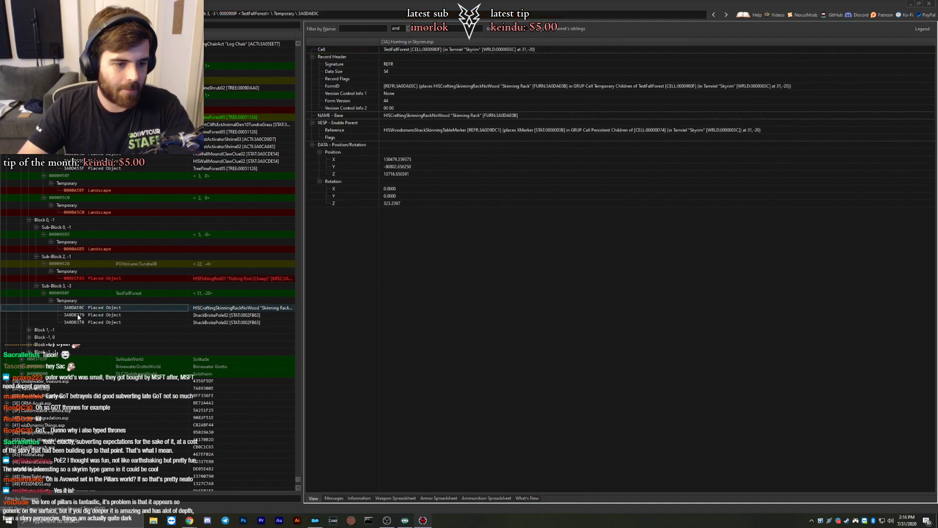
click(77, 323)
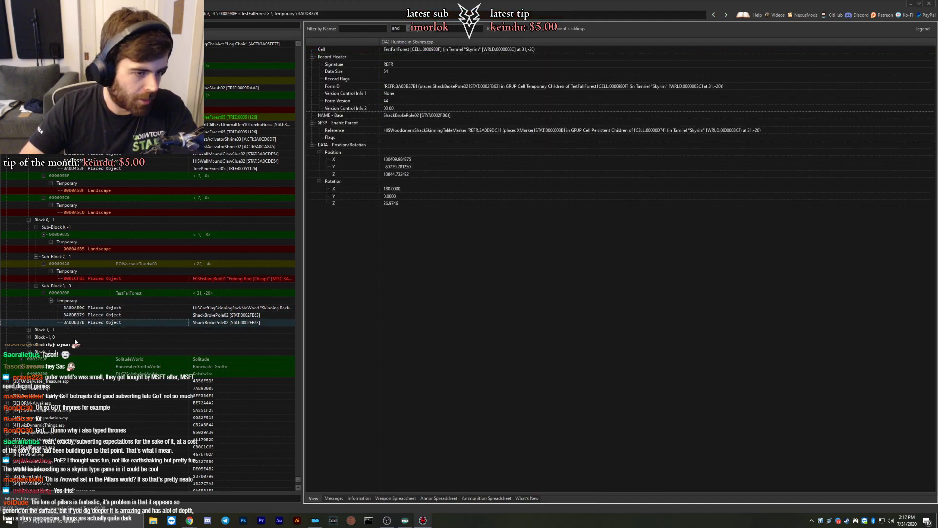
click(29, 330)
click(36, 337)
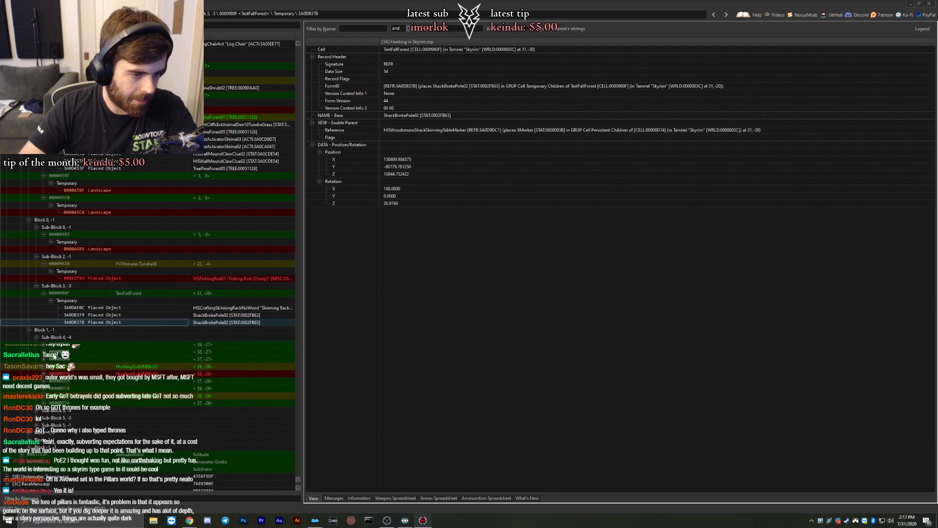
click(43, 345)
click(51, 352)
click(80, 359)
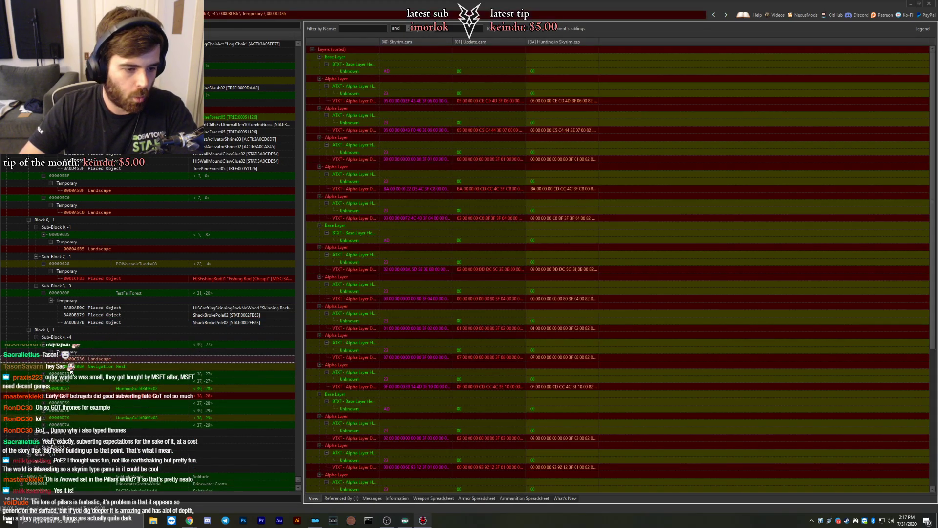
click(71, 367)
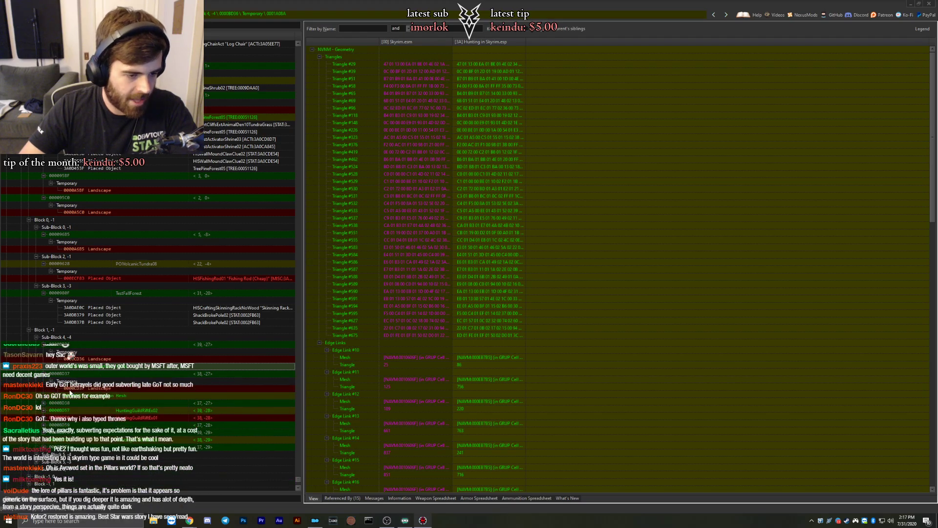
Compare the Landscape and Navigation Mesh records of cell 38, -27 across plugins.
click(72, 388)
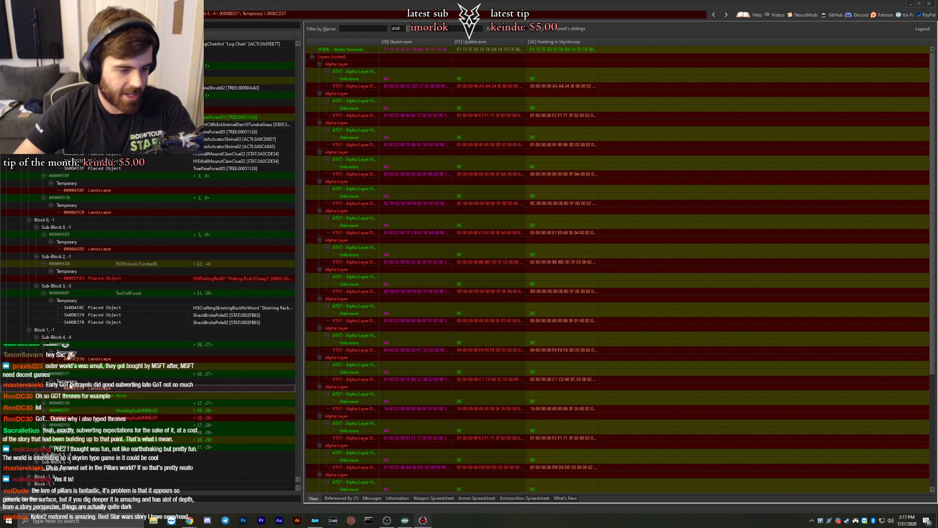
click(81, 395)
scroll(280, 342, down, 2)
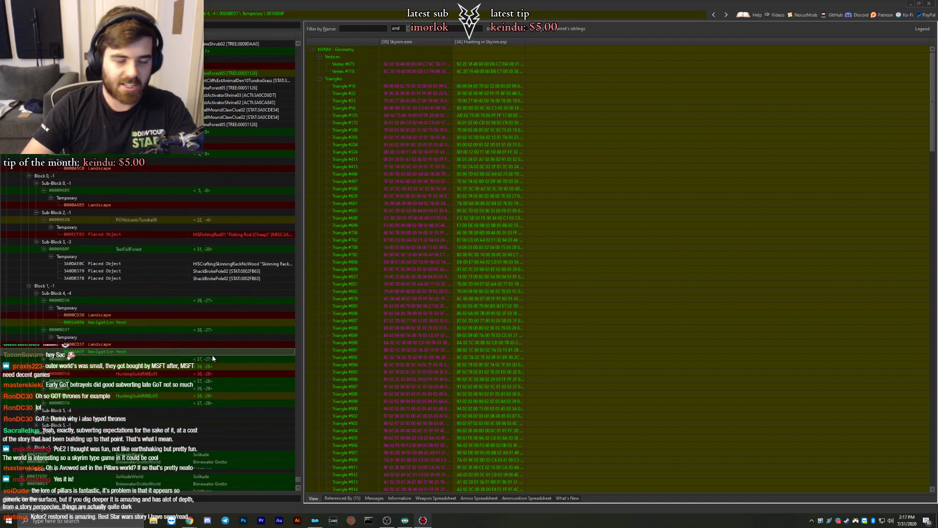
Expand cell 37, -27 and compare its Landscape and Navigation Mesh records across plugins.
click(43, 359)
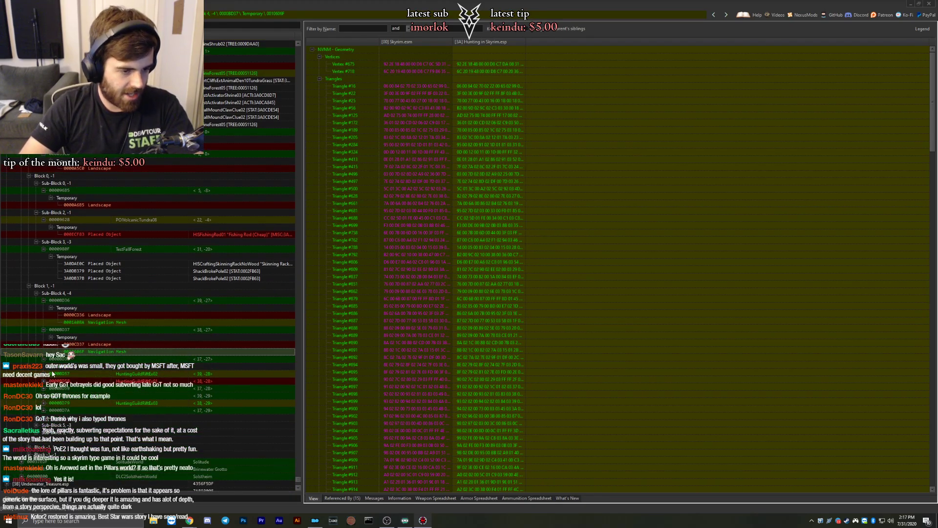
click(50, 366)
click(75, 374)
click(78, 380)
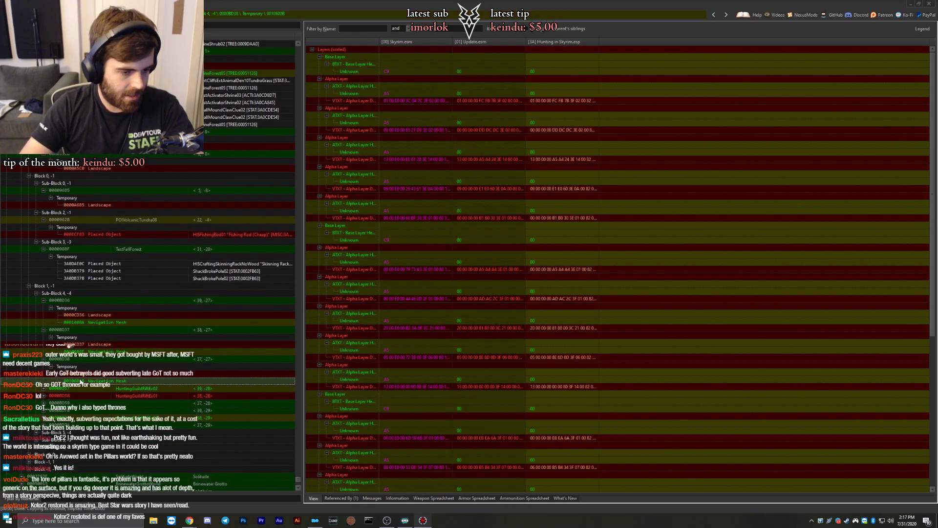
click(77, 374)
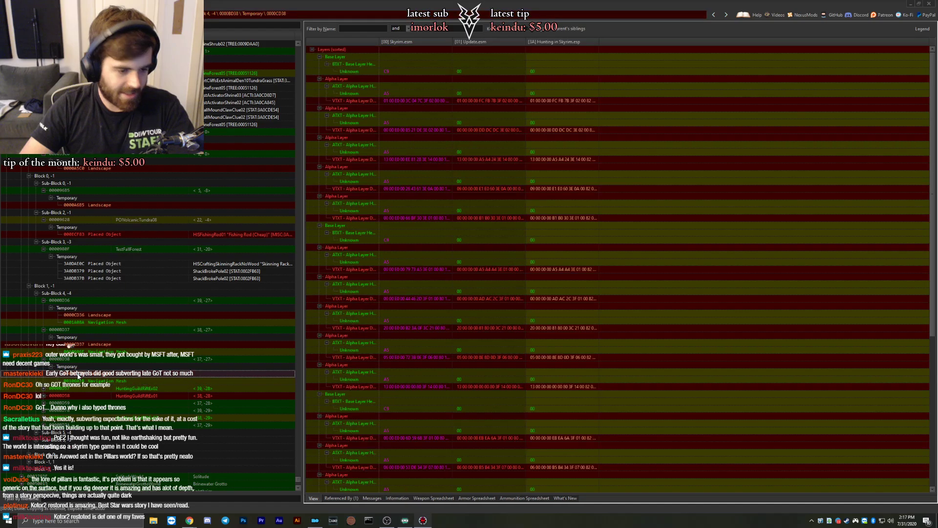
click(77, 381)
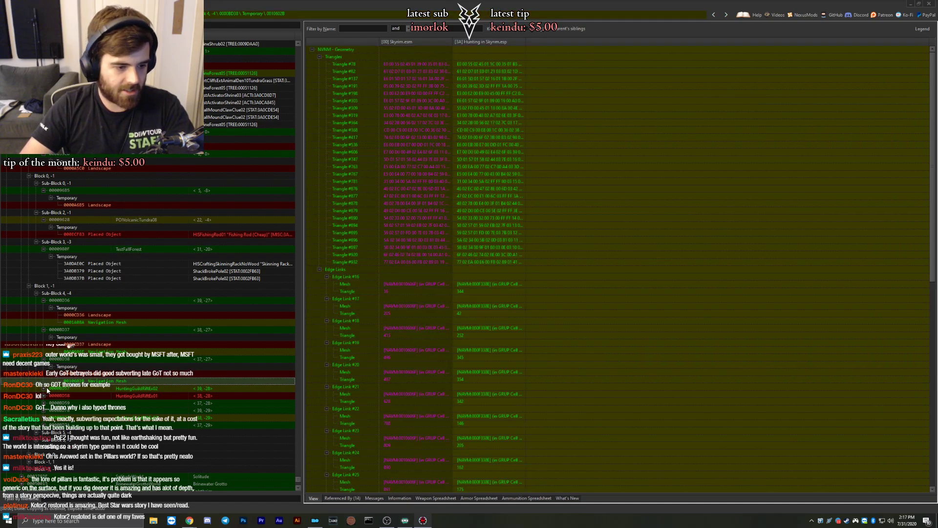
Expand the HuntingGuildRiftEx02 cell and examine its placed NPC, tree, thicket, shrub and fern records one by one for conflicts.
click(45, 388)
scroll(59, 398, down, 3)
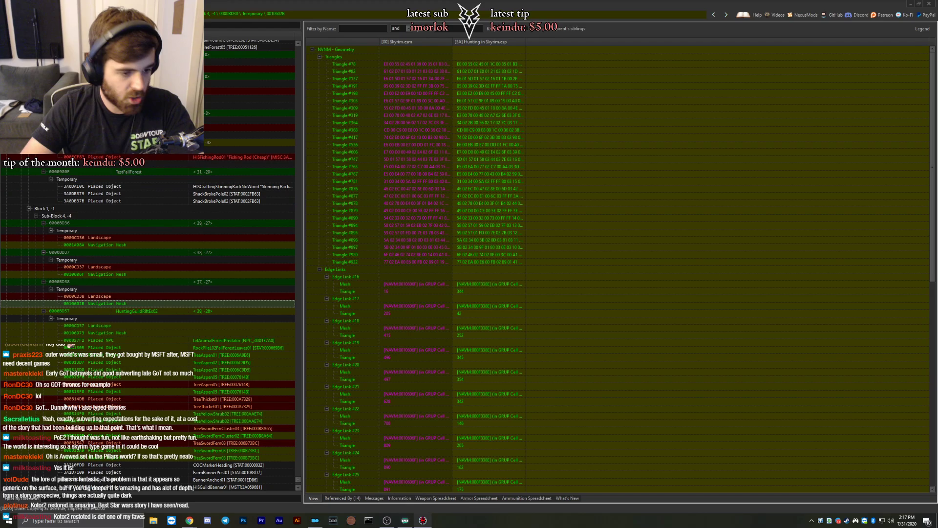
click(95, 332)
click(108, 340)
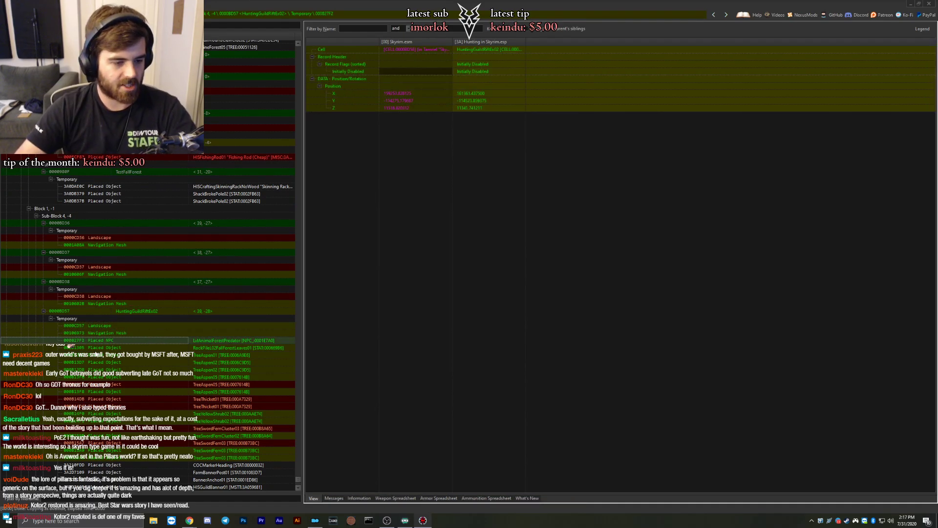
key(Down)
key(Down)
key(Down)
key(Down)
key(Down)
key(Down)
key(Down)
key(Down)
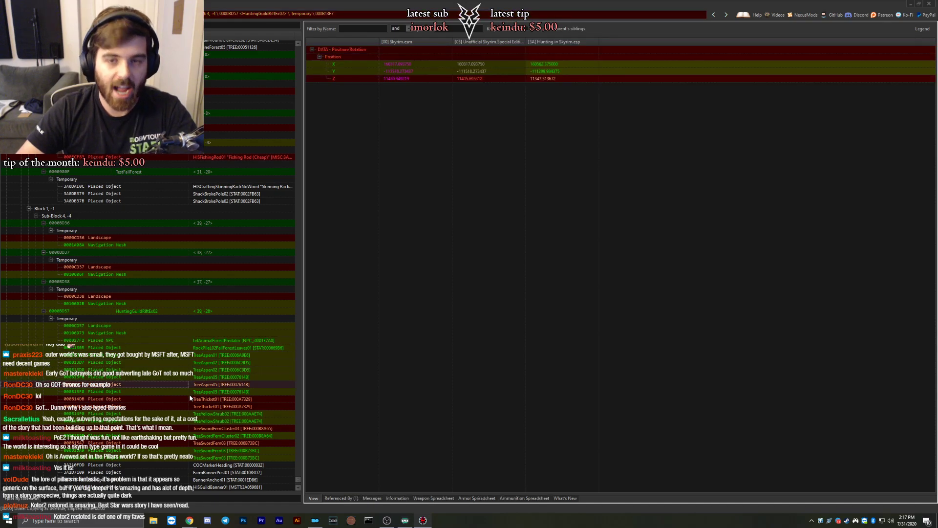
key(Down)
key(Down)
key(Down)
key(Down)
key(Down)
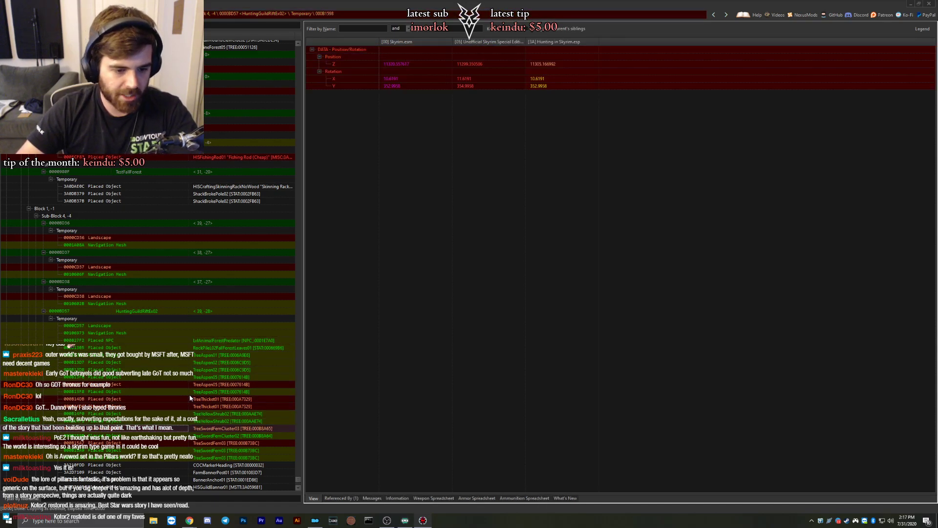
key(Down)
key(Down)
scroll(176, 398, down, 5)
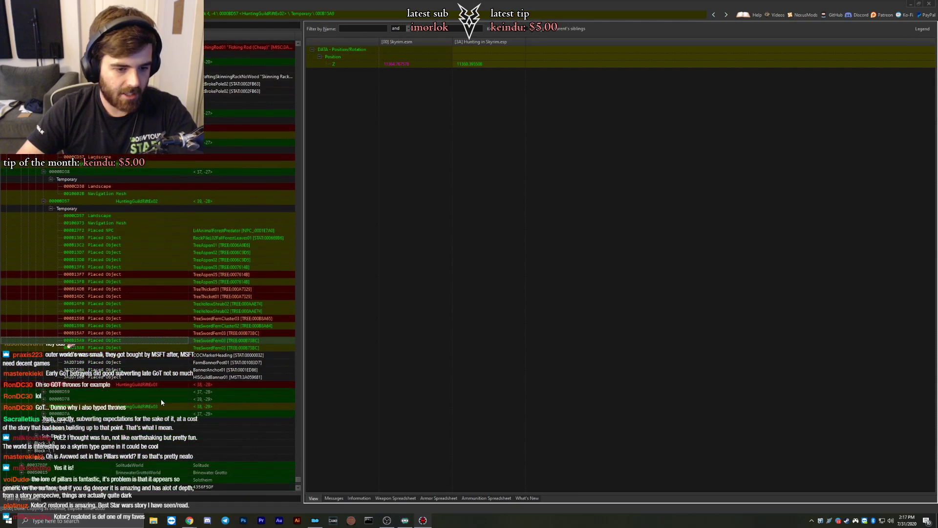
Copy the Hunting in Skyrim.esp version of the HuntingGuildRiftEx01 cell as an override into UltSky.esp.
click(59, 384)
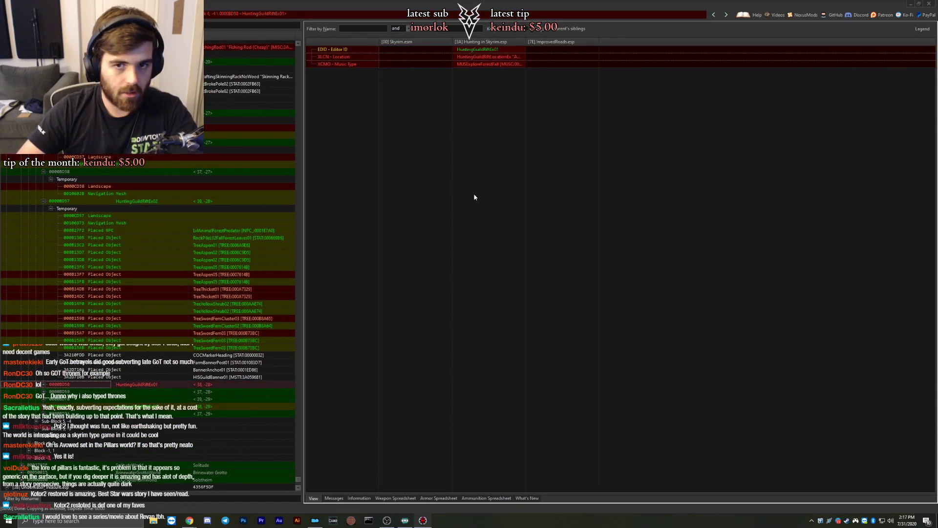
right_click(543, 45)
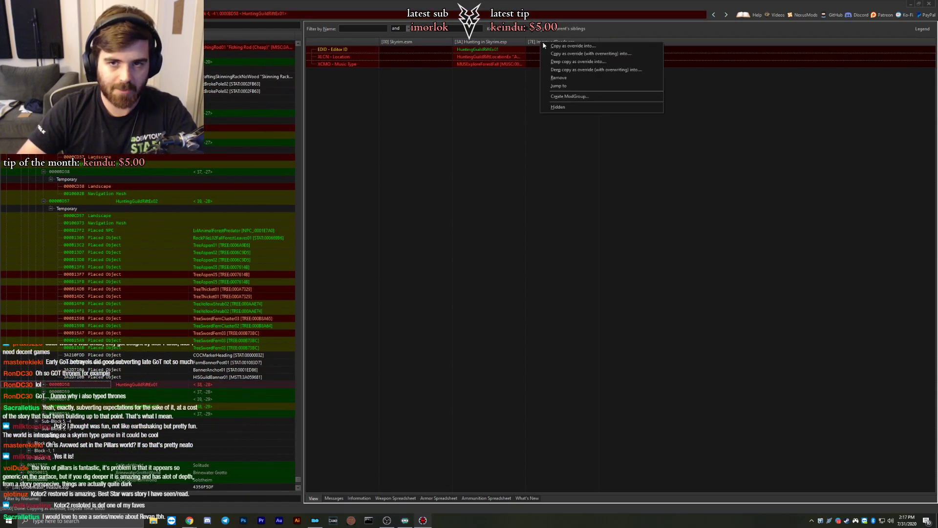
click(492, 43)
right_click(490, 43)
click(500, 47)
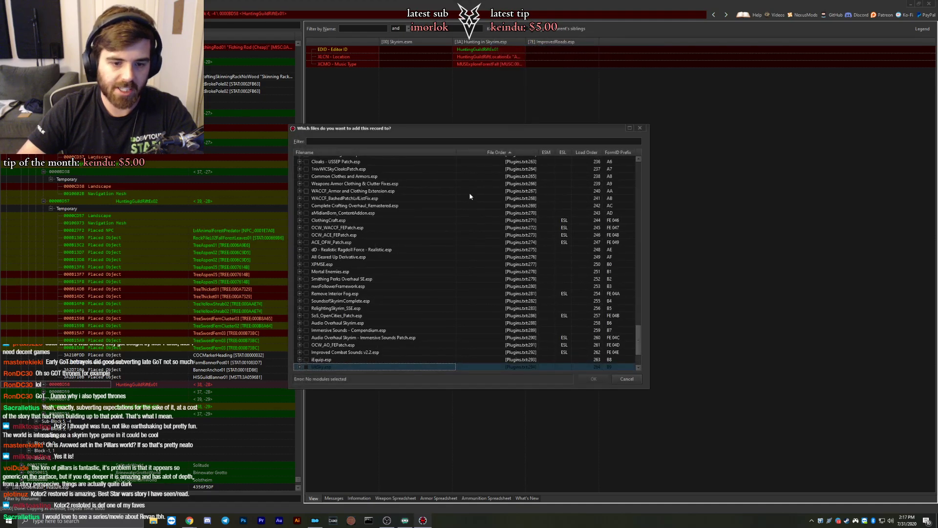
key(Return)
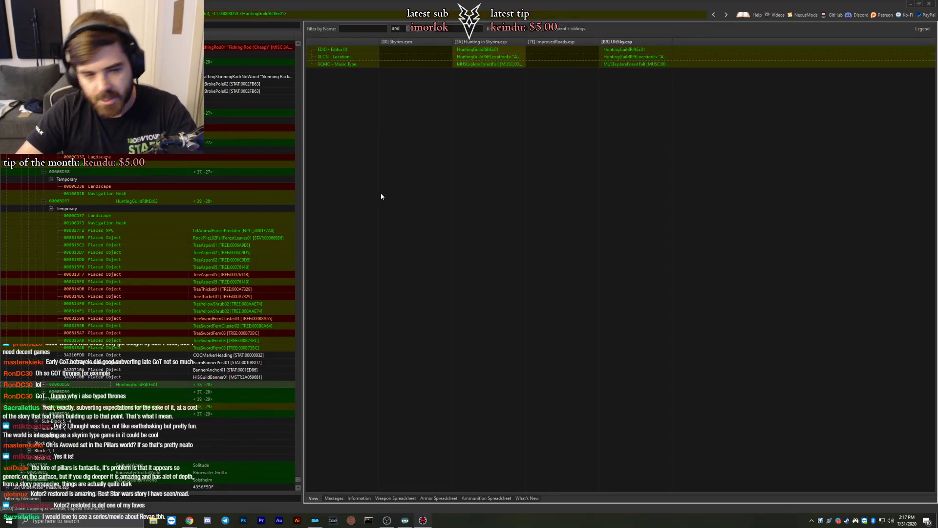
Carry the HISFishingRod01 base from Hunting in Skyrim.esp into the UltSky.esp override of the POIVolcanicTundra08 placed object.
scroll(101, 204, up, 4)
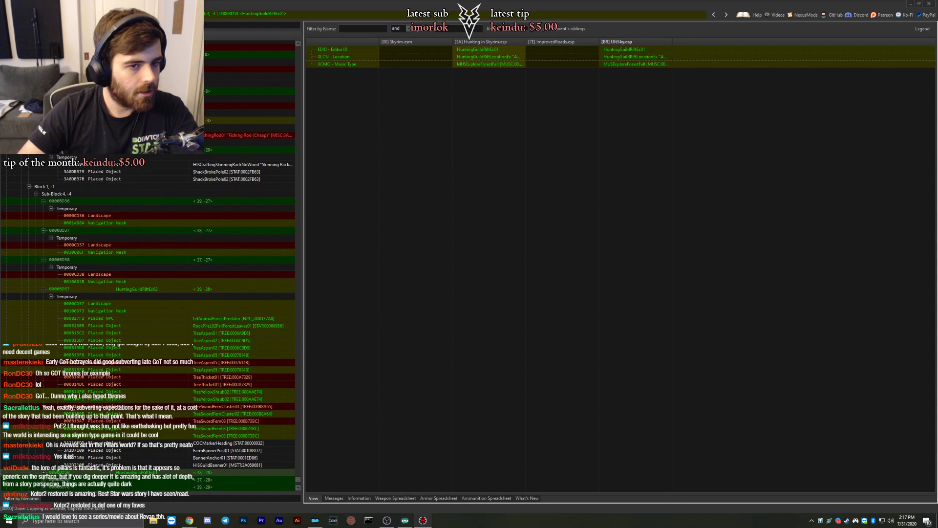
click(102, 135)
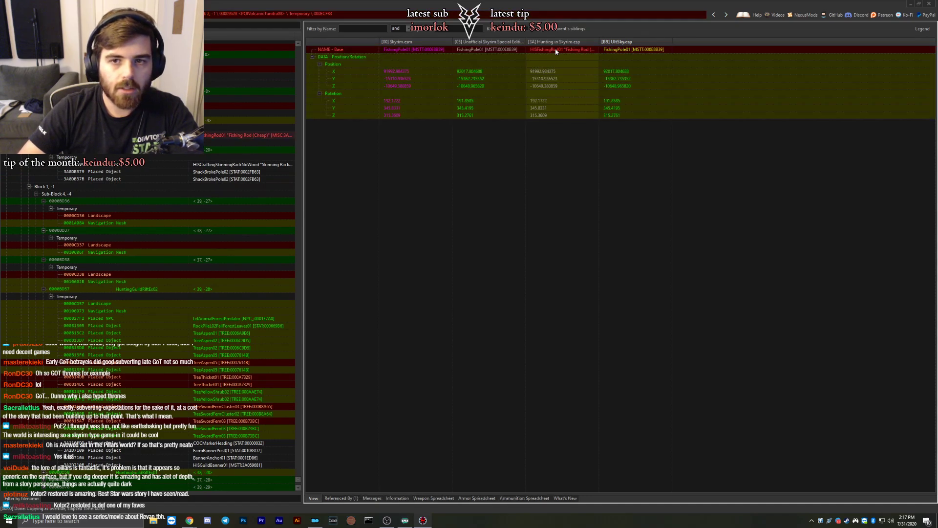
drag(555, 49, 633, 50)
scroll(126, 277, up, 6)
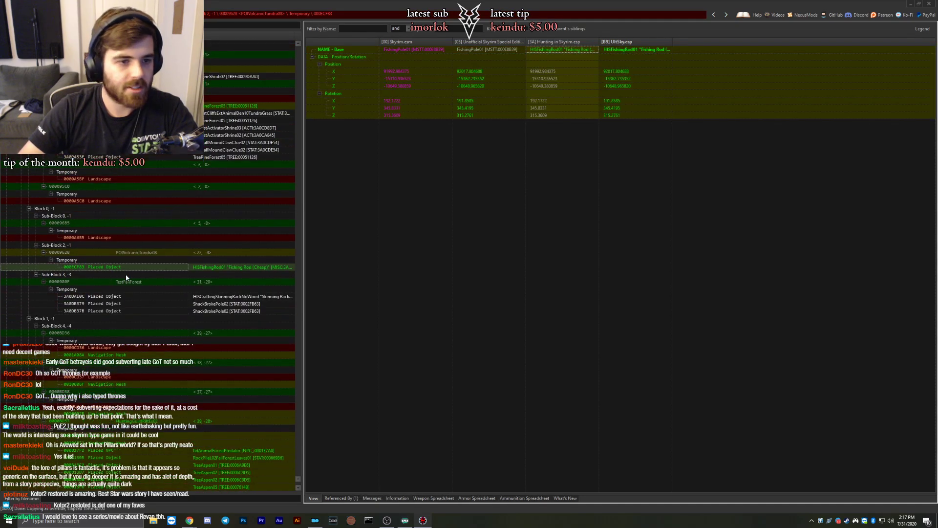
Recheck the TreeAspen05 and TreeSwordFern03 placed objects of the HuntingGuildRiftEx02 cell for position differences between plugins.
scroll(148, 292, down, 4)
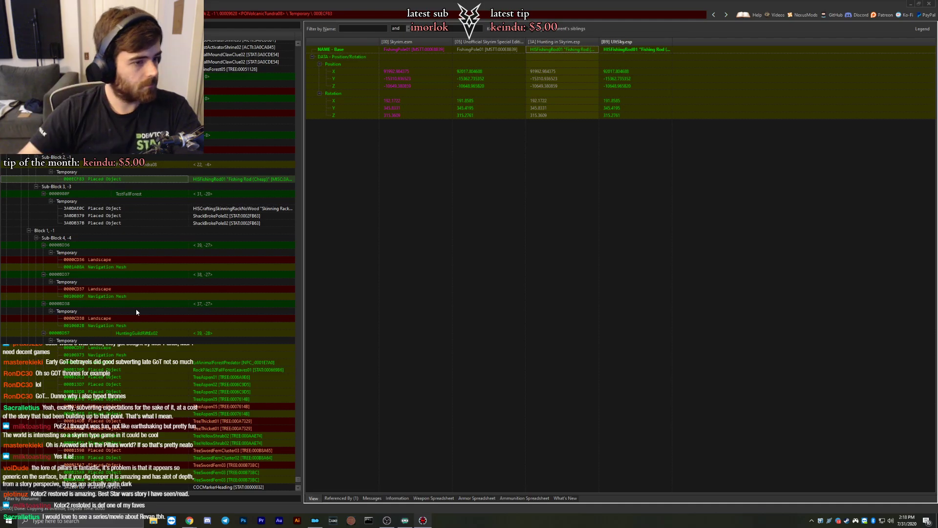
scroll(128, 306, down, 2)
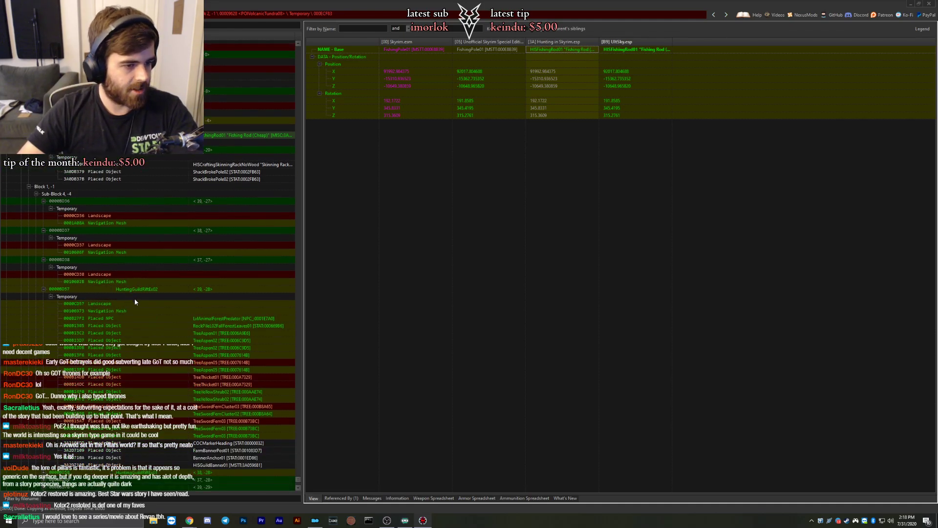
scroll(100, 318, down, 4)
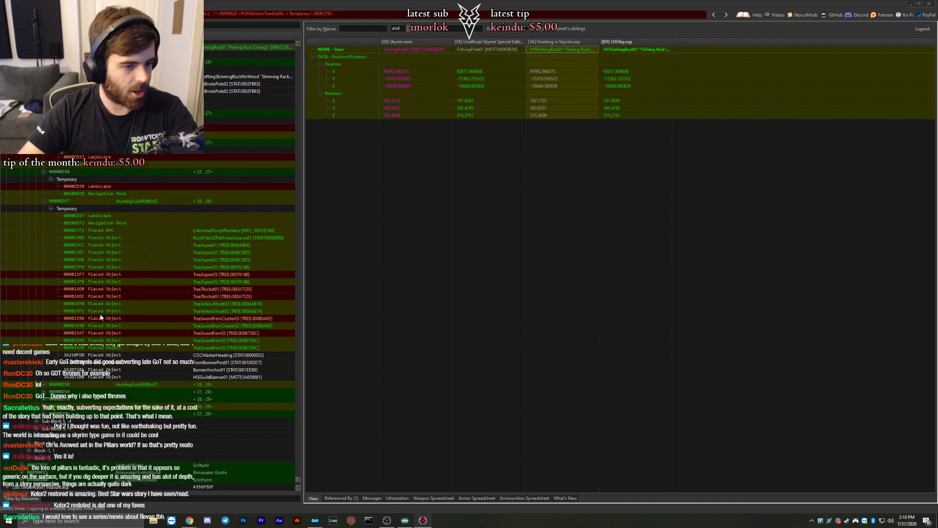
click(104, 282)
scroll(112, 281, down, 3)
click(123, 276)
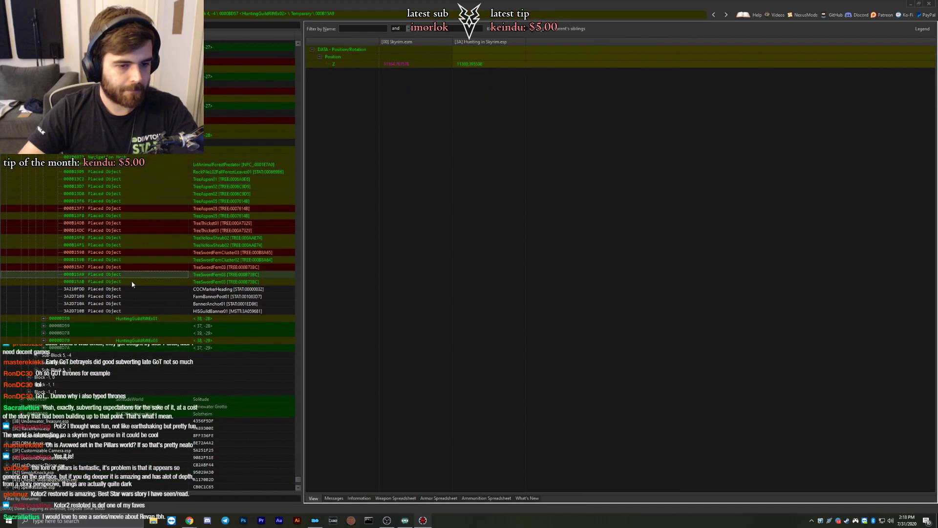
click(132, 282)
scroll(124, 288, up, 3)
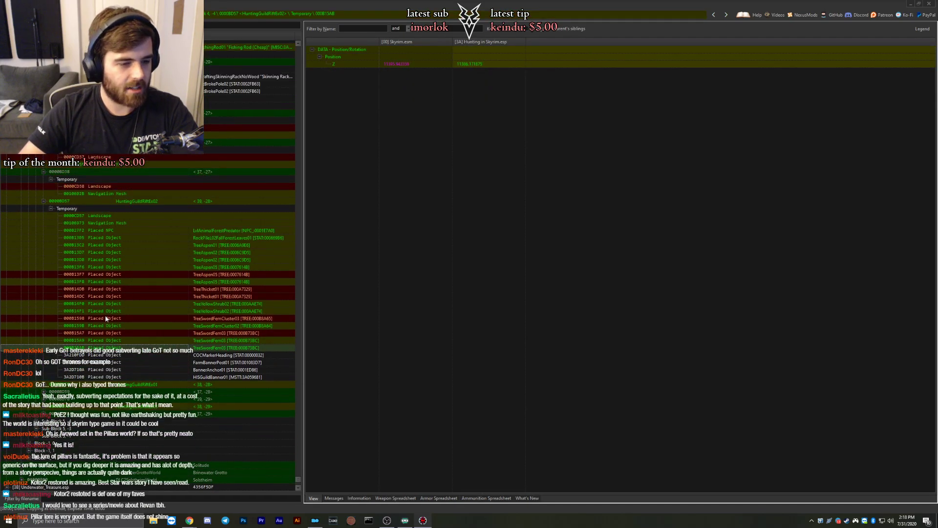
scroll(106, 316, down, 1)
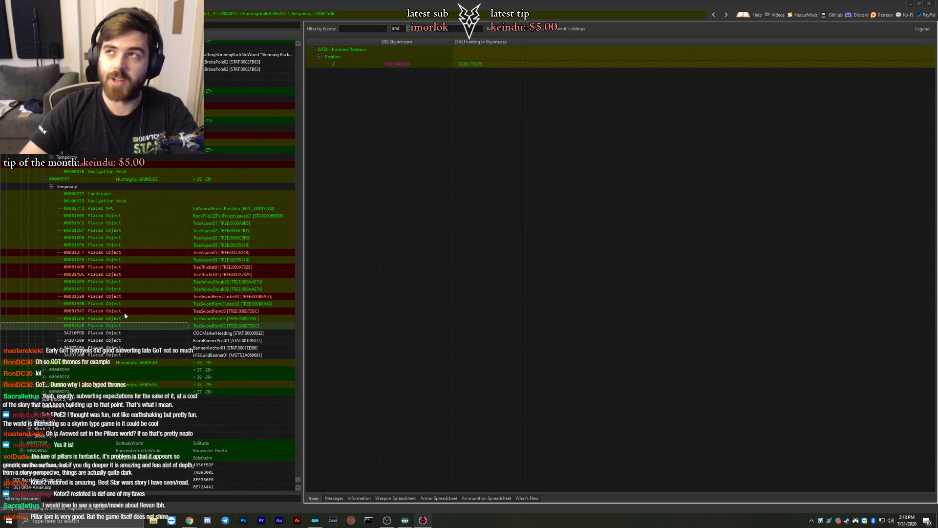
Expand the HuntingGuildRiftEx01 cell and look through its temporary placed object and NPC records for conflicts.
scroll(108, 308, down, 3)
click(42, 297)
click(42, 296)
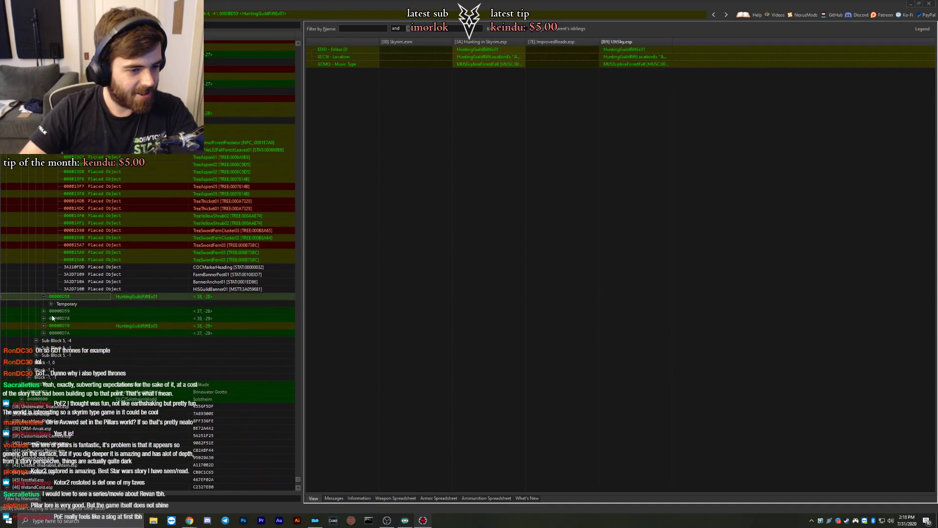
click(51, 303)
scroll(77, 321, down, 20)
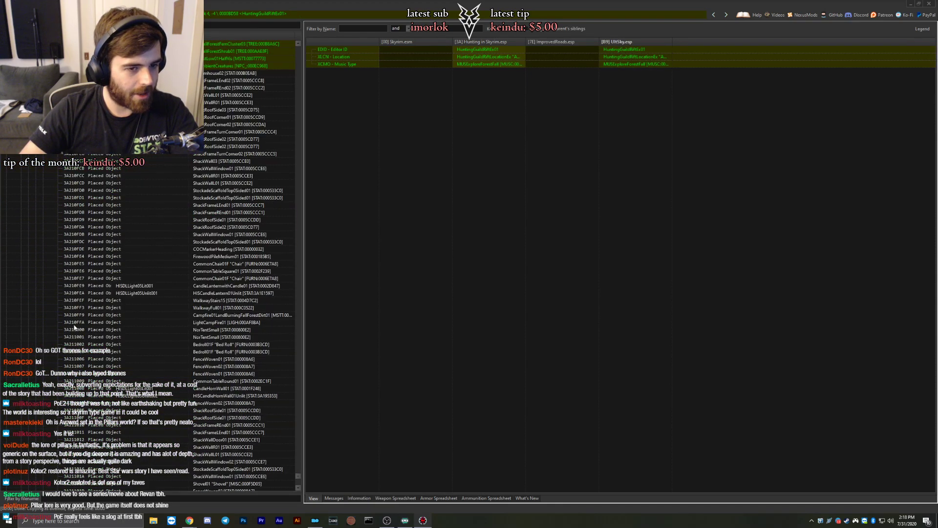
scroll(78, 328, down, 20)
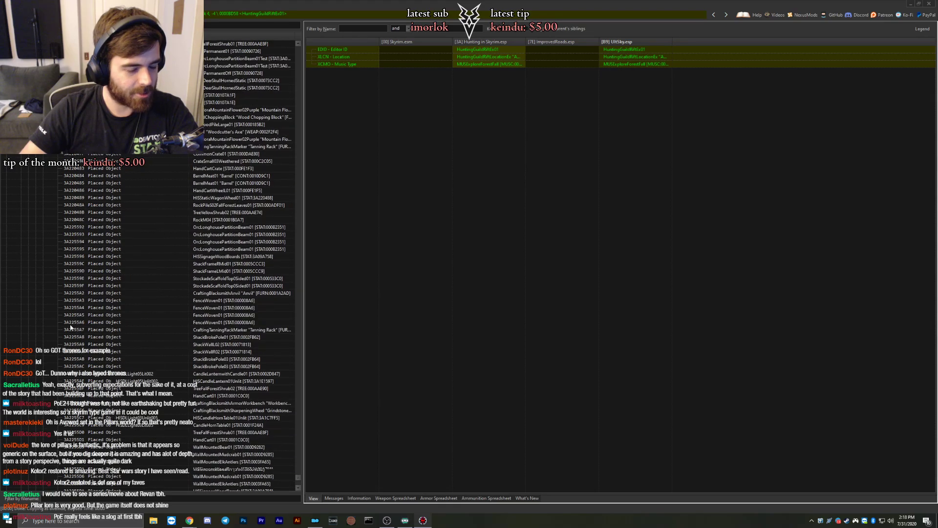
scroll(86, 332, down, 20)
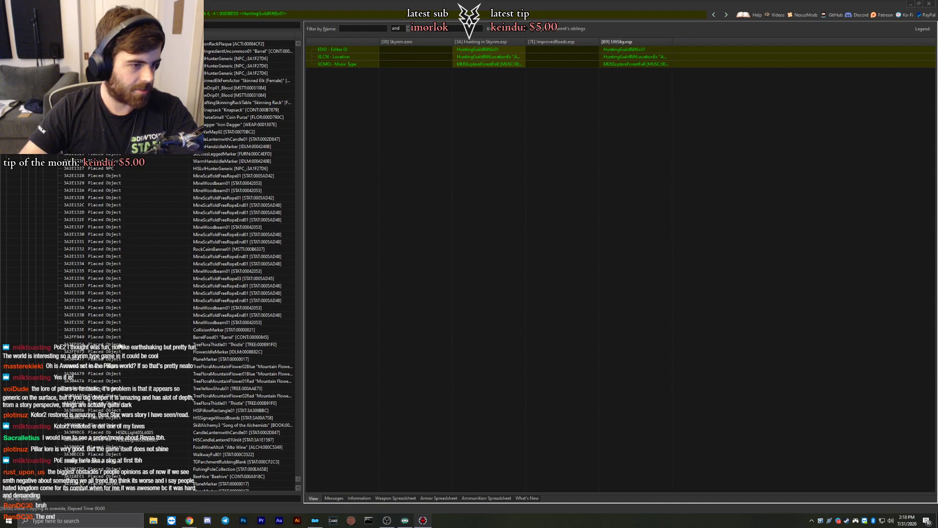
scroll(127, 316, down, 15)
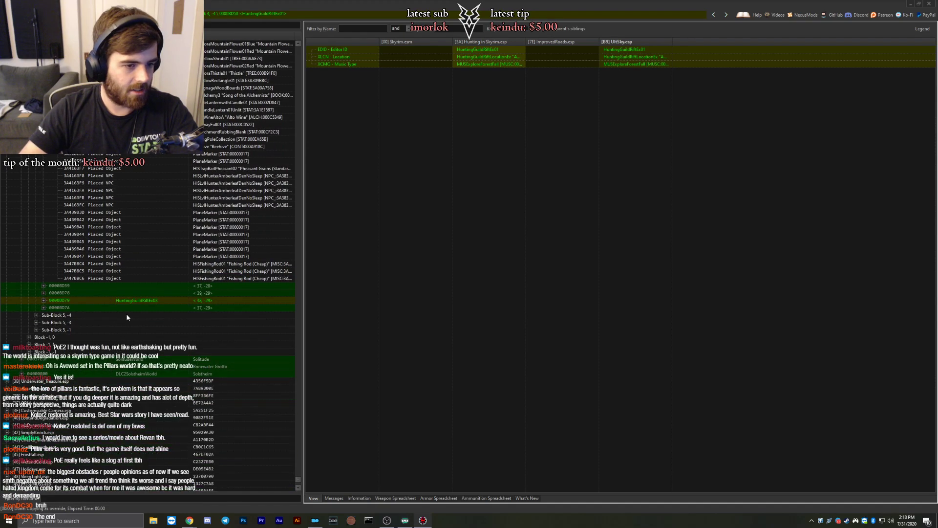
Expand cell 0000BD59 and compare its Landscape and Navigation Mesh records between plugins.
click(60, 287)
click(44, 286)
click(51, 293)
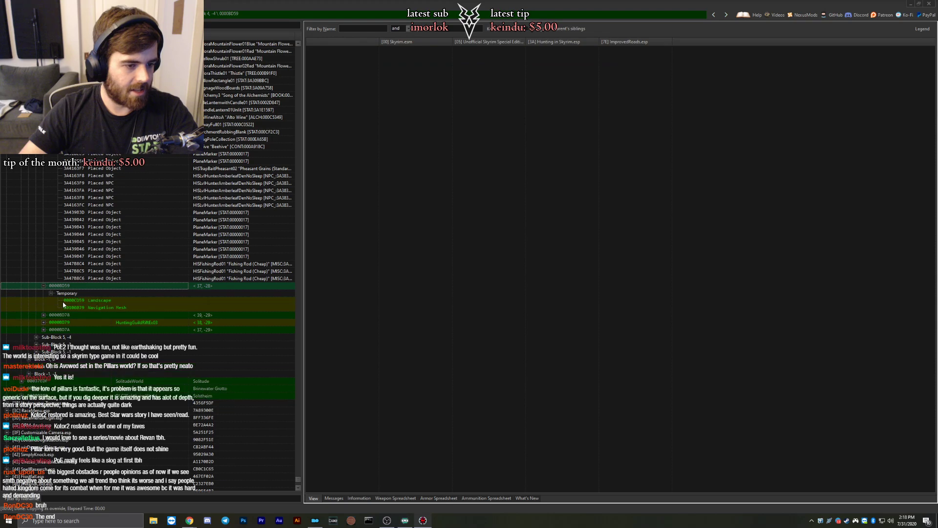
click(84, 301)
click(84, 308)
click(86, 301)
click(85, 308)
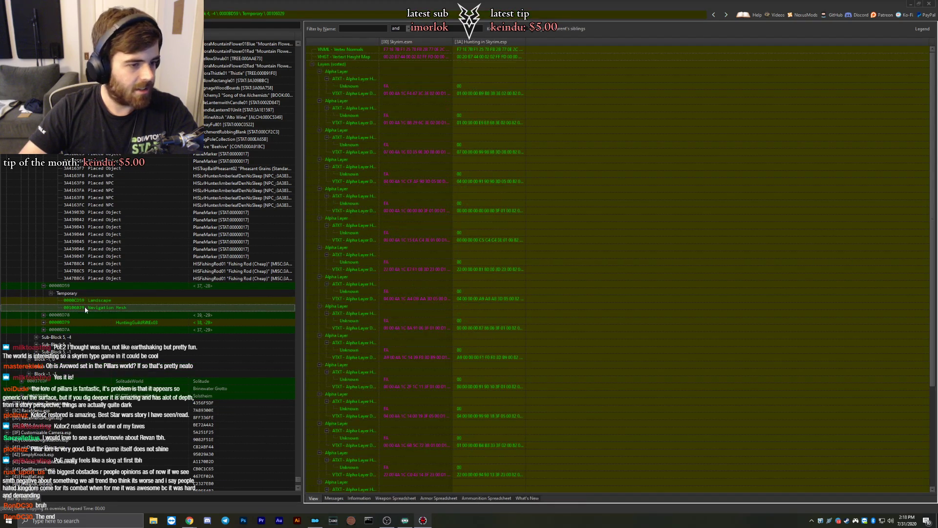
Expand cell 0000BD78 and examine its Landscape and Navigation Mesh records for conflicts.
click(44, 315)
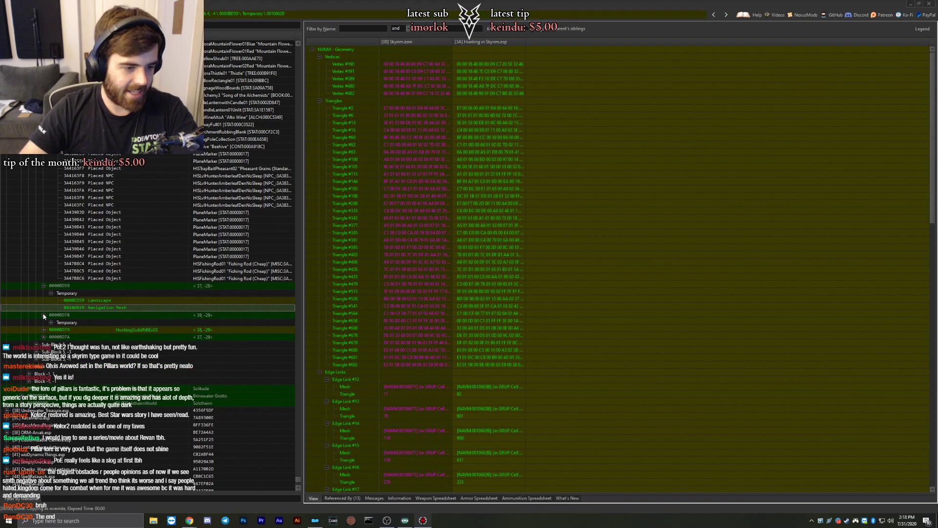
click(51, 322)
click(106, 331)
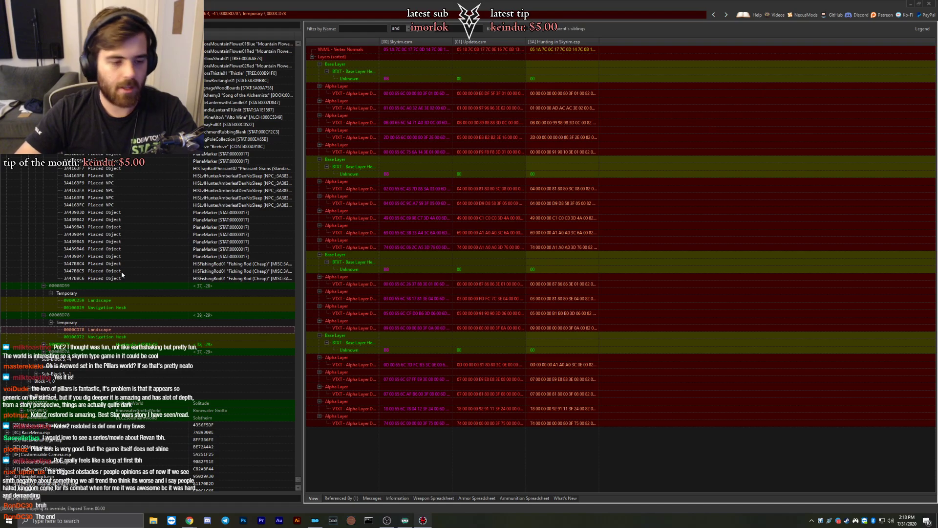
click(74, 337)
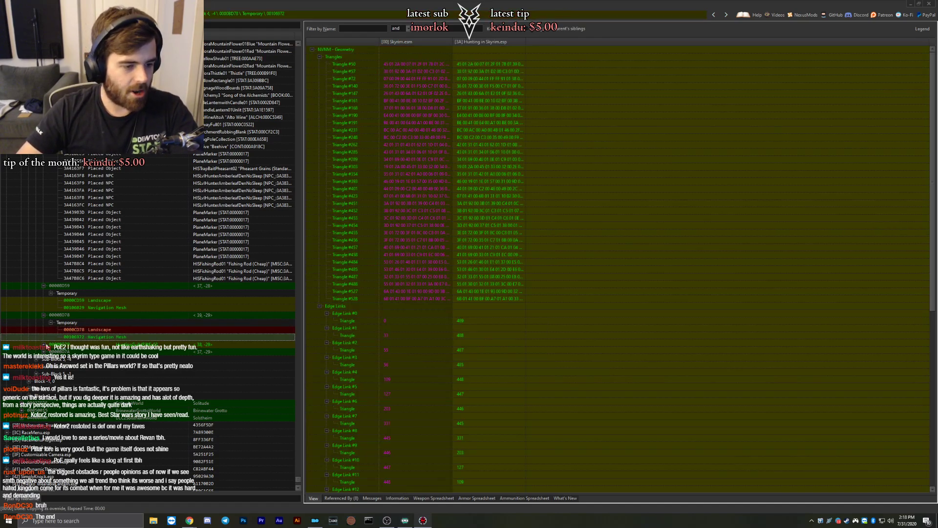
Expand the HuntingGuildRiftEx03 cell and examine its Landscape and Navigation Mesh records for conflicts.
click(44, 345)
click(43, 345)
click(56, 352)
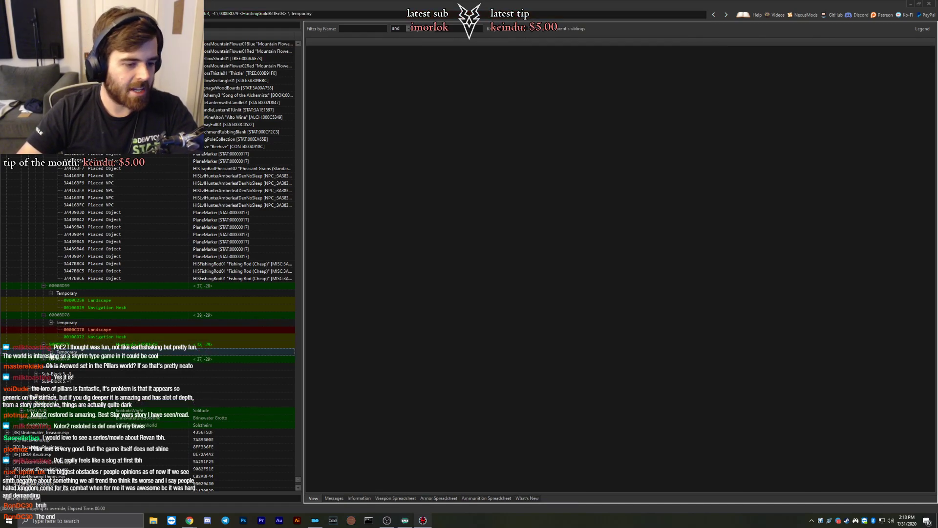
click(51, 352)
click(69, 359)
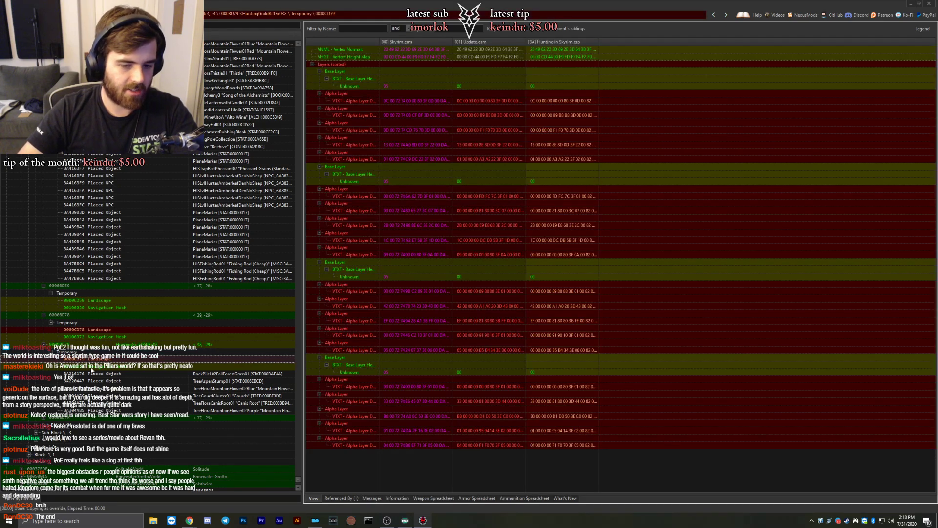
click(95, 365)
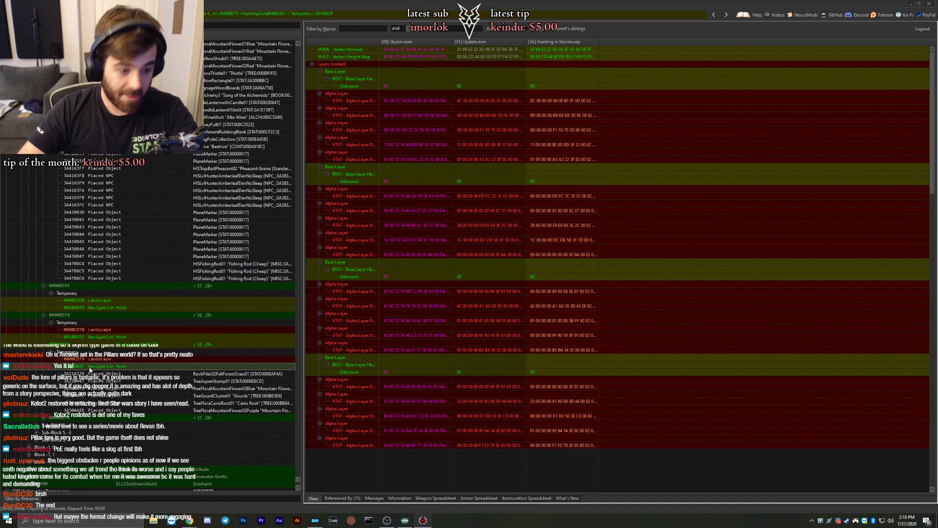
Examine the Landscape and Navigation Mesh records of cell 0000BD7A and the Navigation Mesh in Sub-Block 5, -4.
scroll(111, 386, down, 2)
click(57, 374)
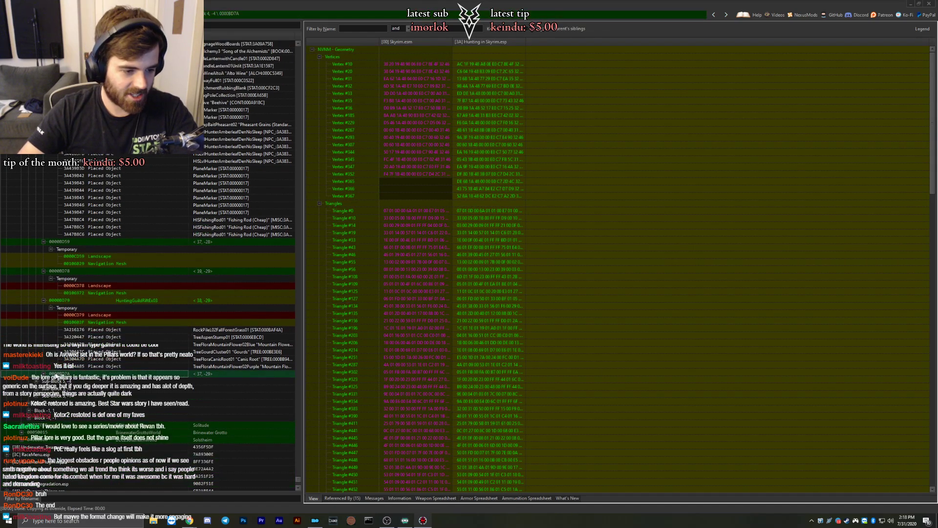
click(51, 381)
click(80, 396)
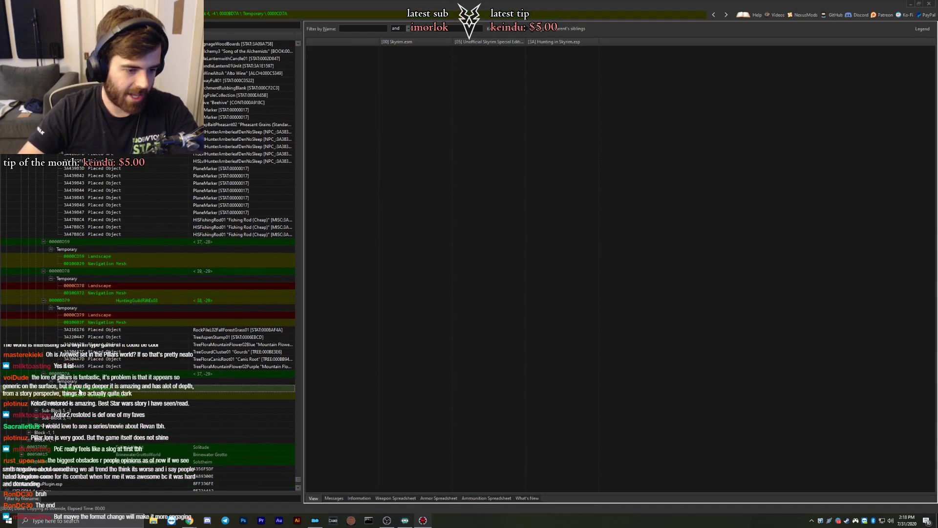
scroll(80, 395, down, 2)
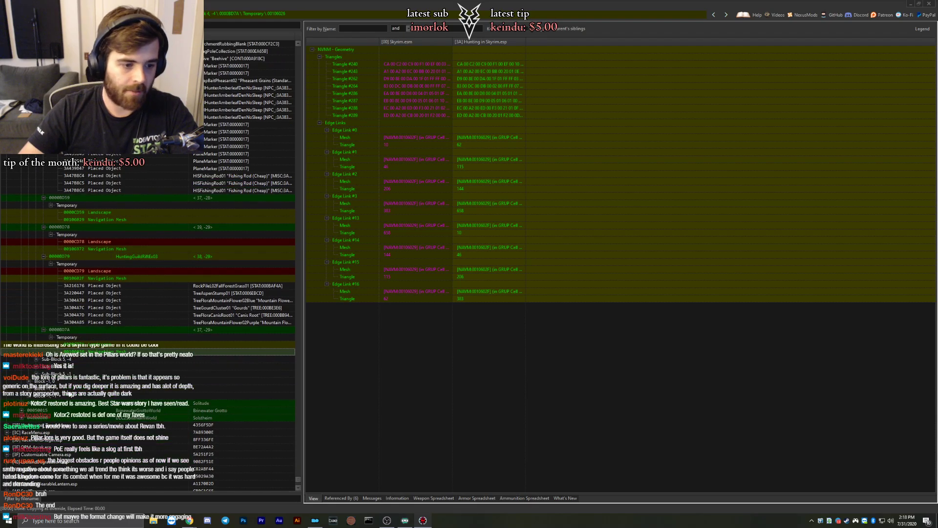
click(43, 367)
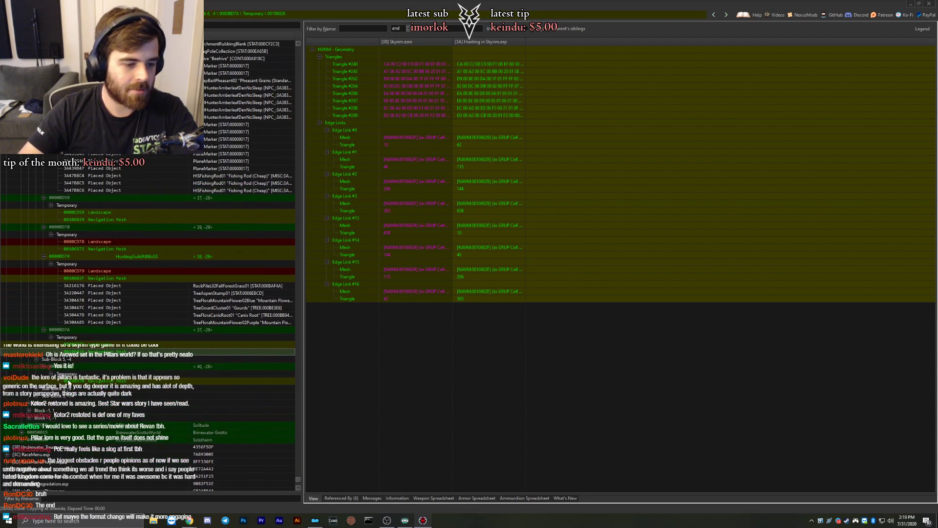
click(79, 381)
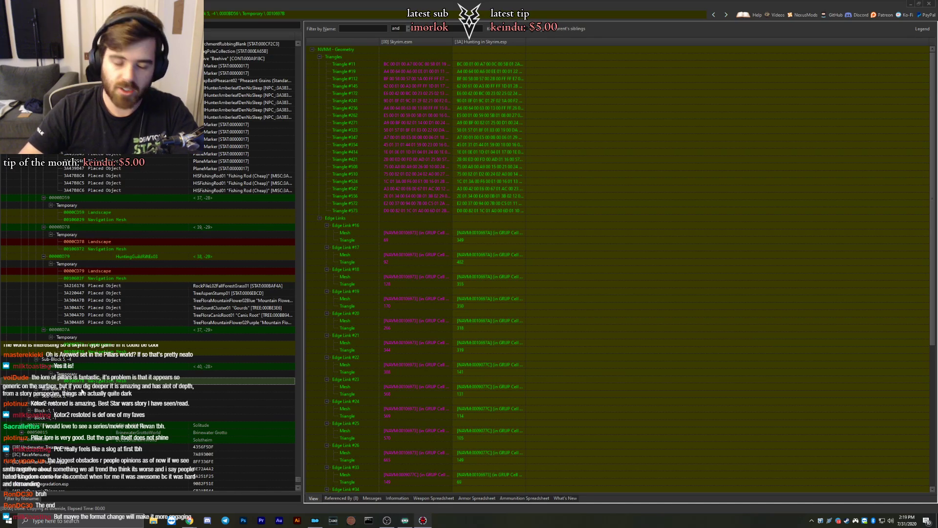
Expand the cell in Sub-Block 5, -3 and compare its two HISFishingRod01 placed objects across the plugins.
scroll(82, 393, down, 3)
click(36, 323)
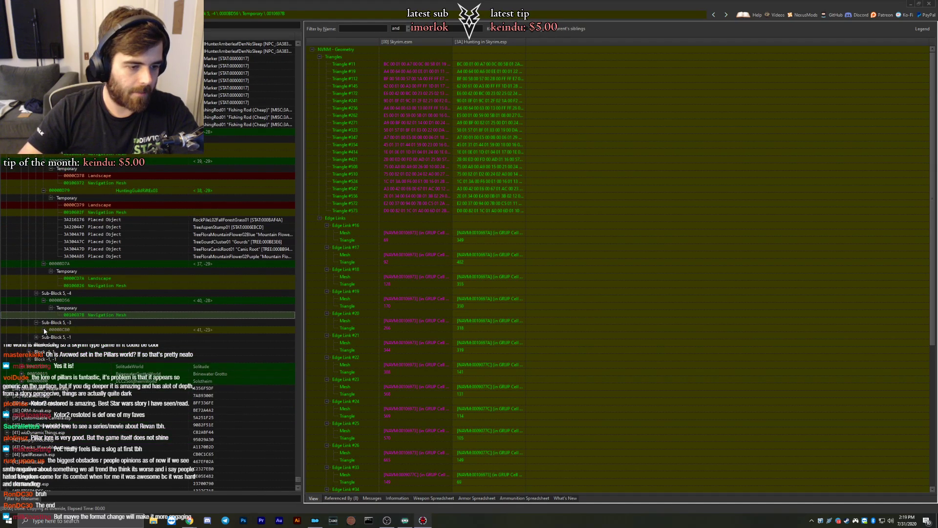
click(43, 330)
click(88, 344)
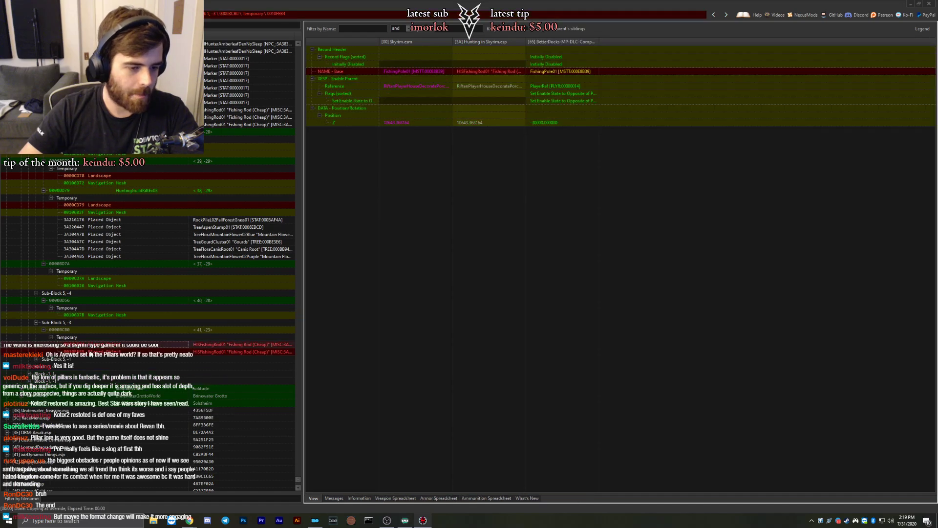
click(89, 352)
click(88, 344)
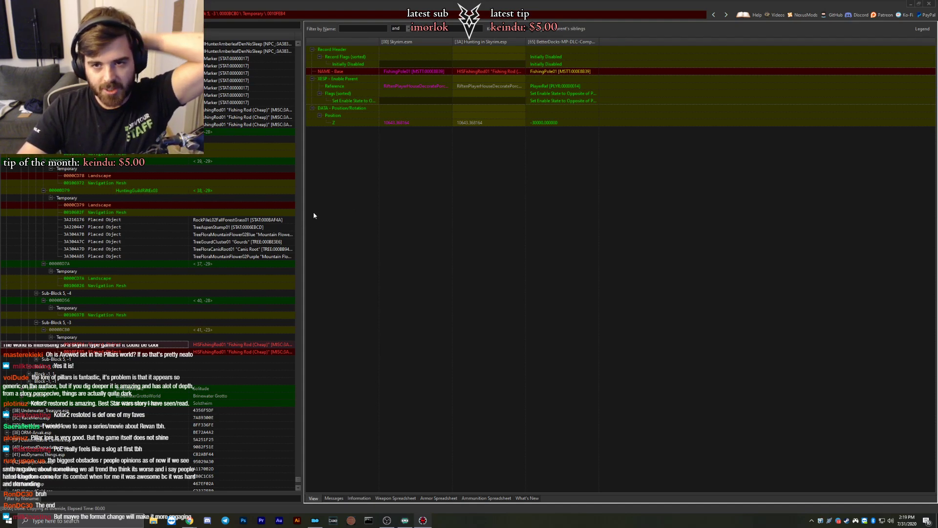
click(204, 350)
click(204, 346)
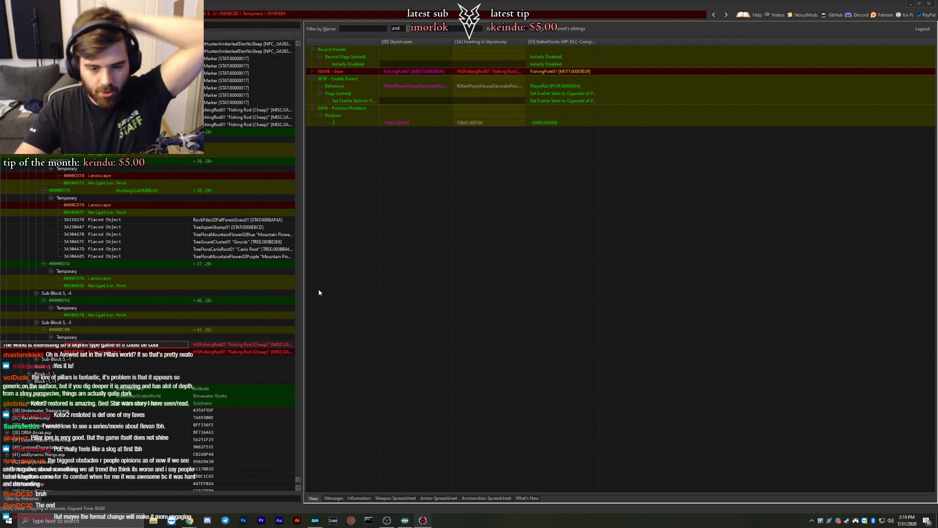
click(220, 346)
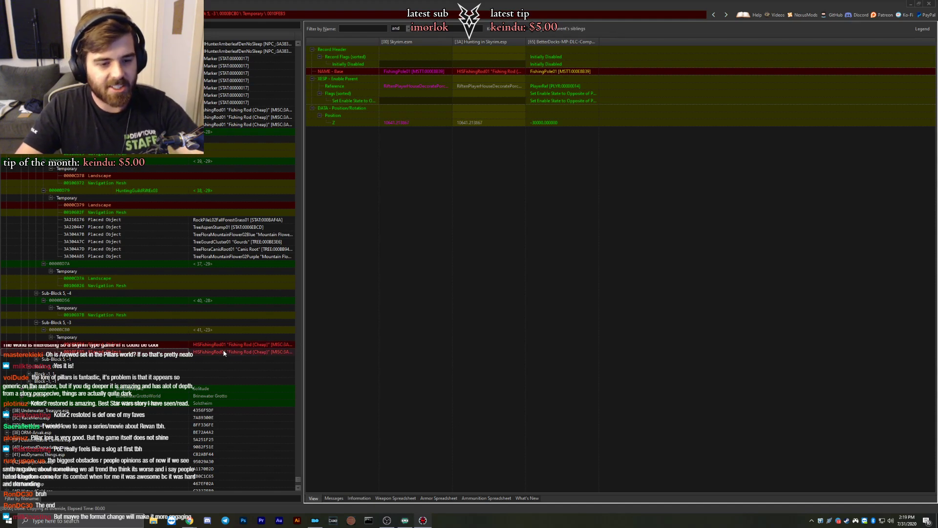
key(Up)
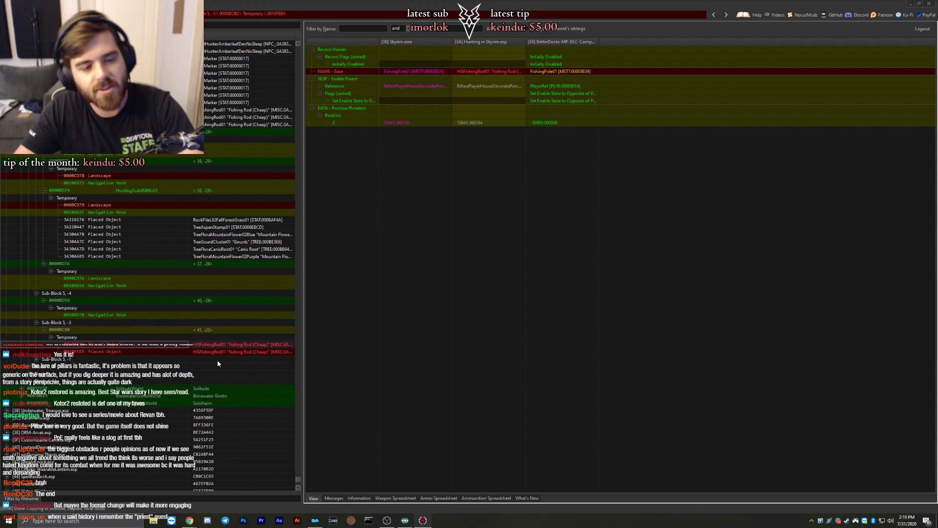
Copy the BetterDocks version of the first fishing rod object as an override into UltSky.esp and set its base to HISFishingRod01.
right_click(558, 43)
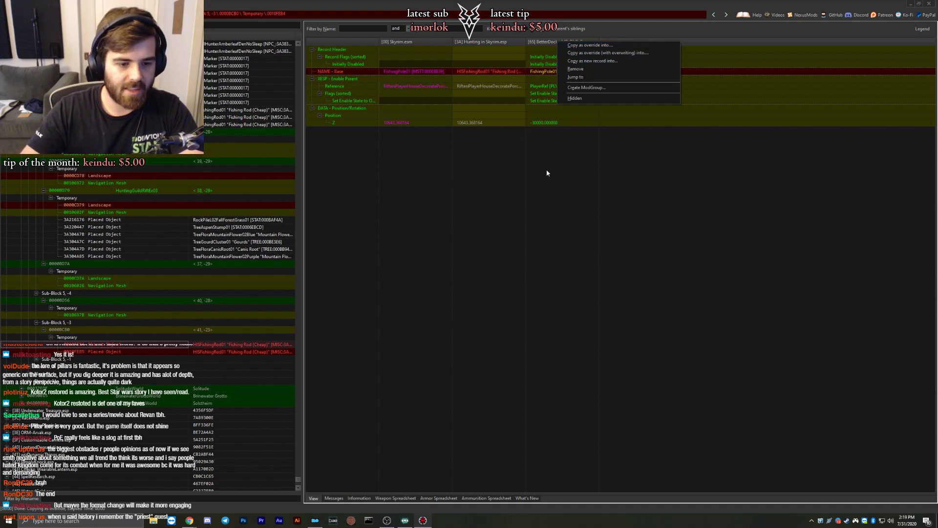
click(589, 45)
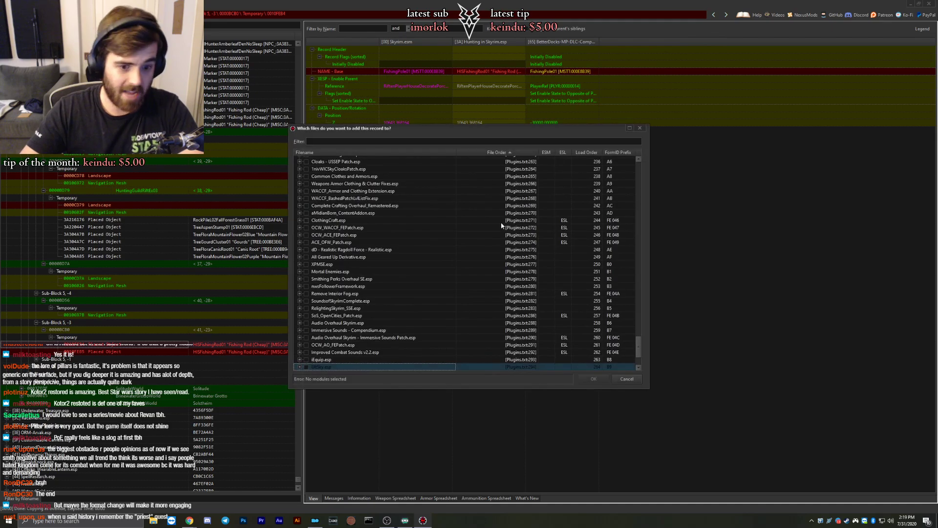
double_click(542, 187)
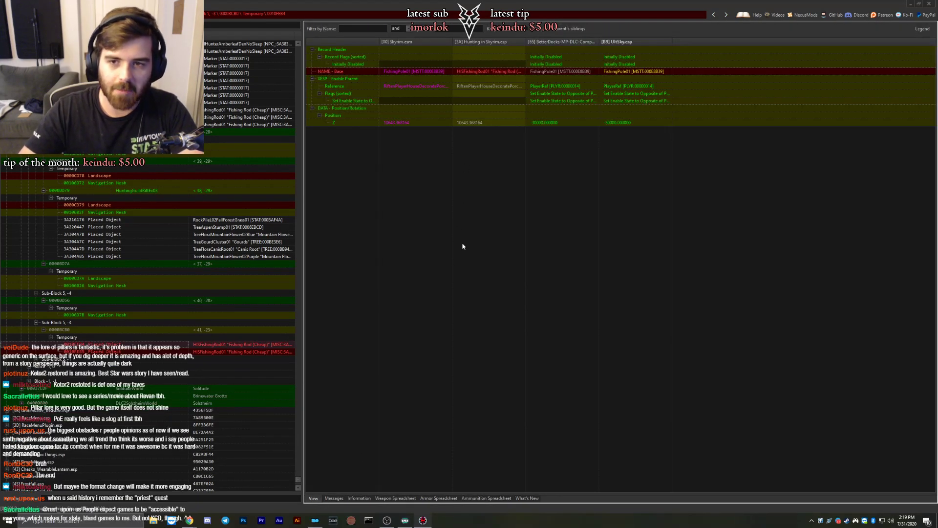
click(489, 71)
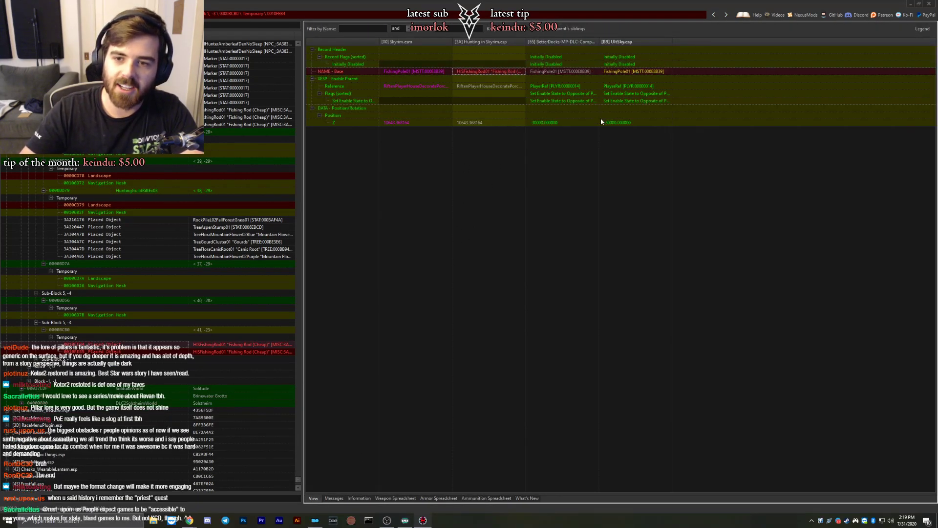
click(615, 56)
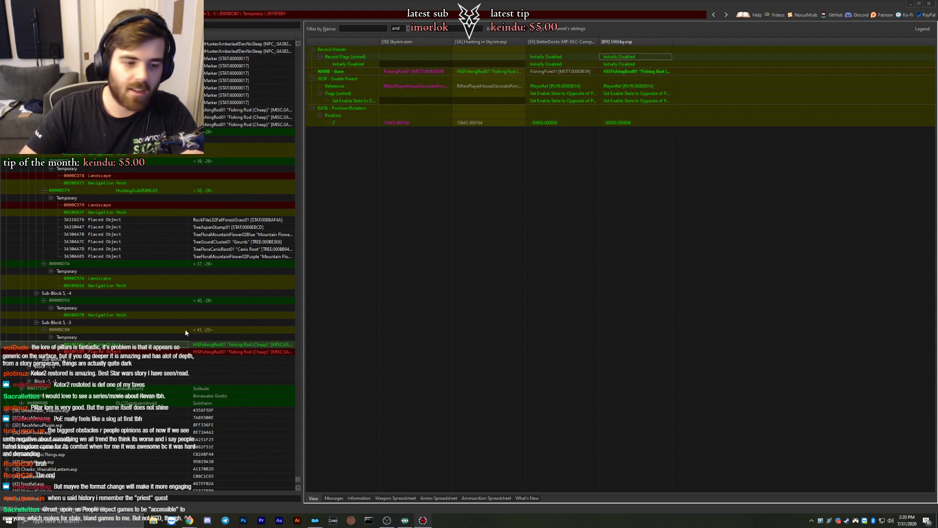
Override the second fishing rod object in UltSky.esp from the BetterDocks version, carrying over the HISFishingRod01 base from Hunting in Skyrim.esp.
click(98, 352)
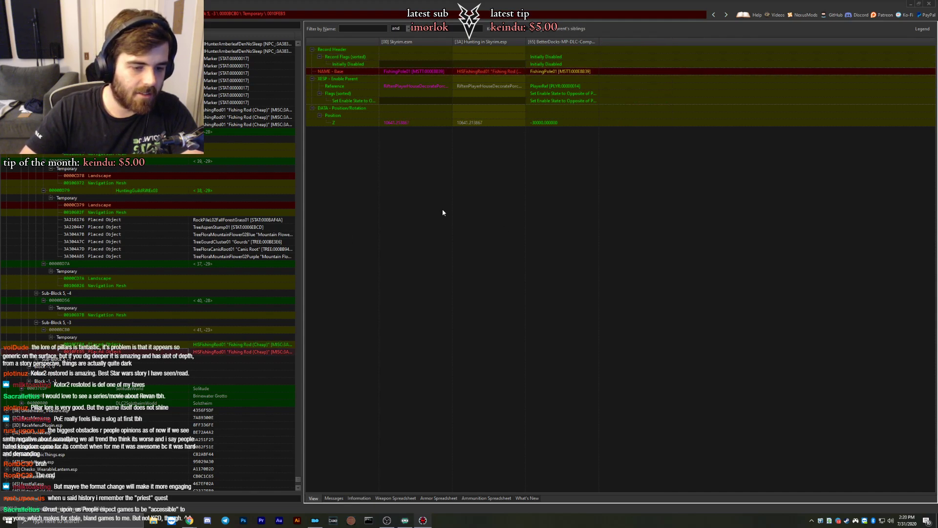
right_click(554, 41)
click(576, 46)
key(space)
key(Return)
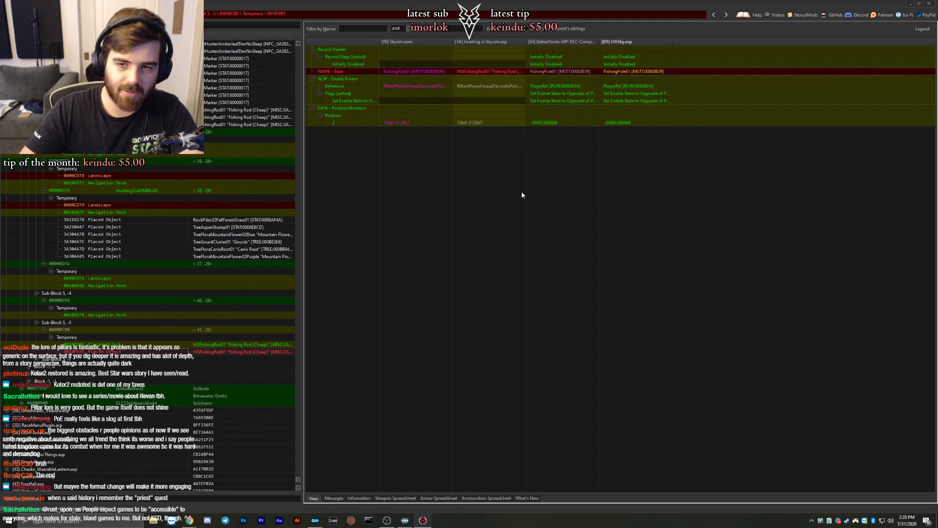
click(490, 72)
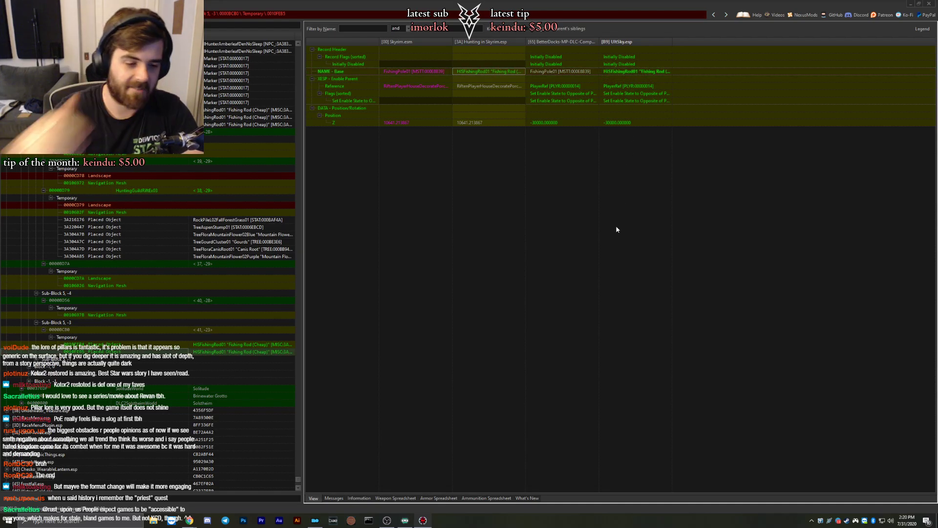
Recheck the HuntingGuildRiftEx03 cell's Landscape and Navigation Mesh records for differences between plugins.
scroll(66, 316, down, 1)
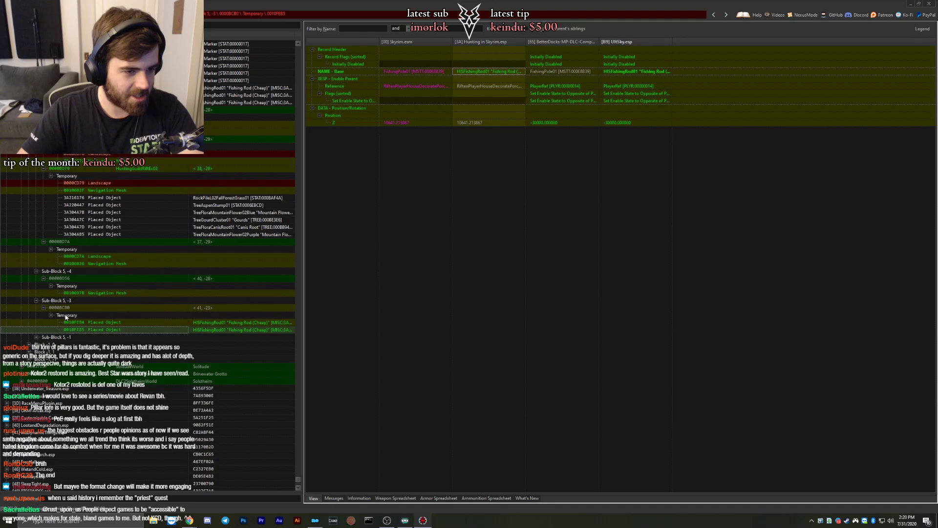
click(72, 184)
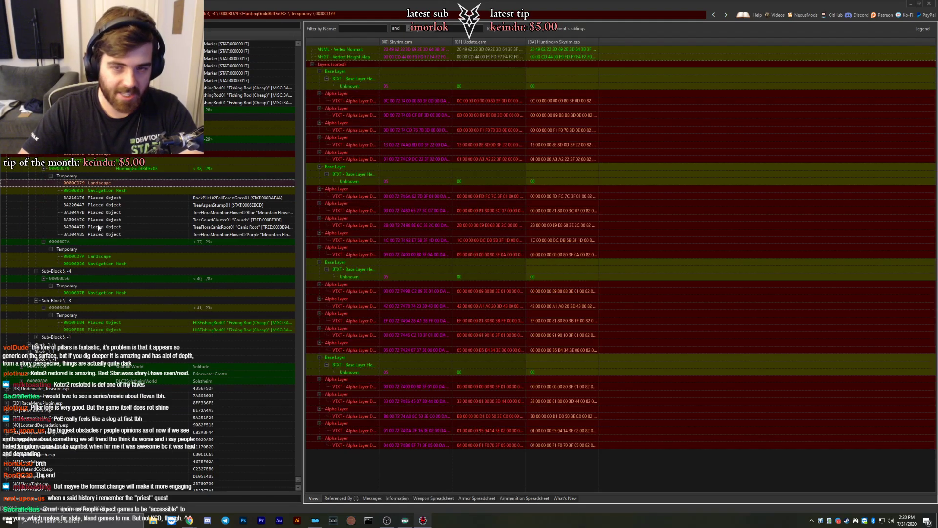
click(87, 191)
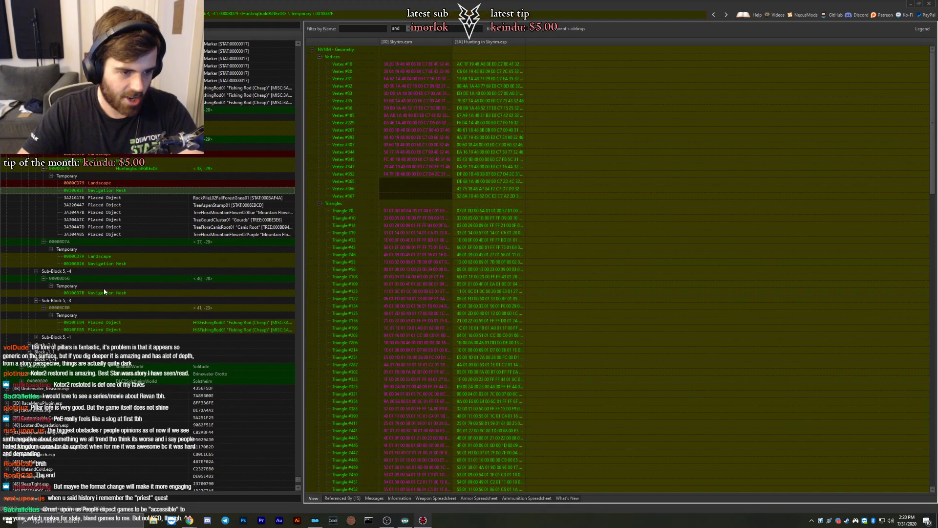
Check the second fishing rod override, expand StonyCreekCaveExterior01 in Sub-Block 5, -1 and compare its placed fishing rod across the plugins.
click(84, 329)
click(36, 337)
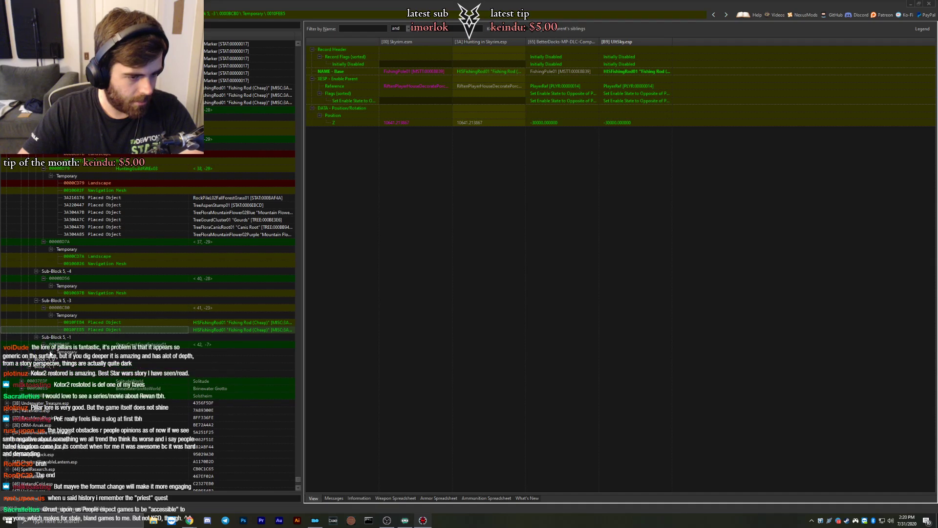
click(44, 344)
scroll(95, 315, down, 2)
click(87, 314)
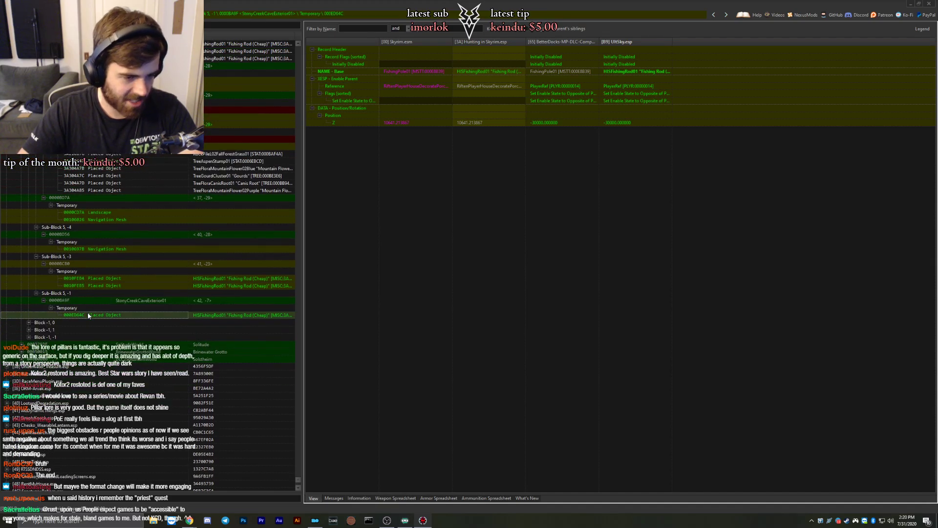
Expand the CliffsideRetreat cell in Block -1, 0, Sub-Block -4, 1 and compare its placed skinning rack across the plugins.
click(29, 323)
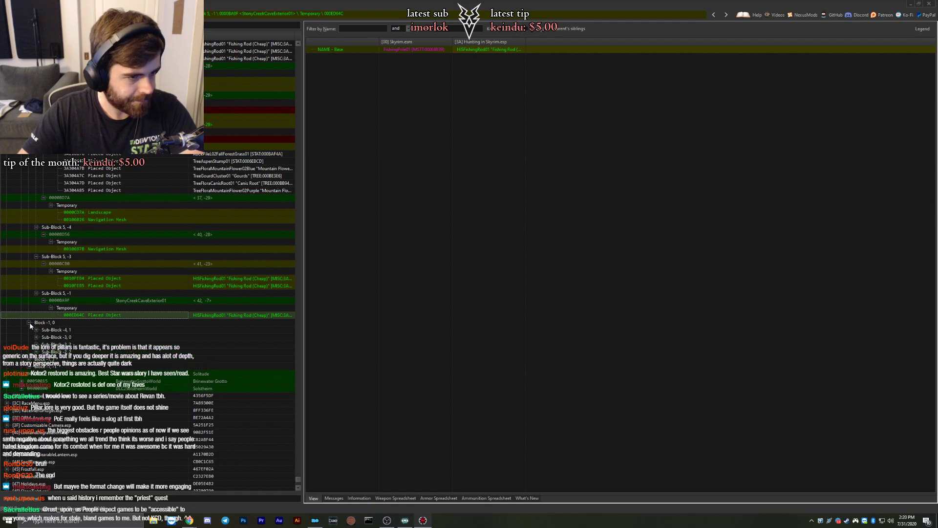
click(36, 330)
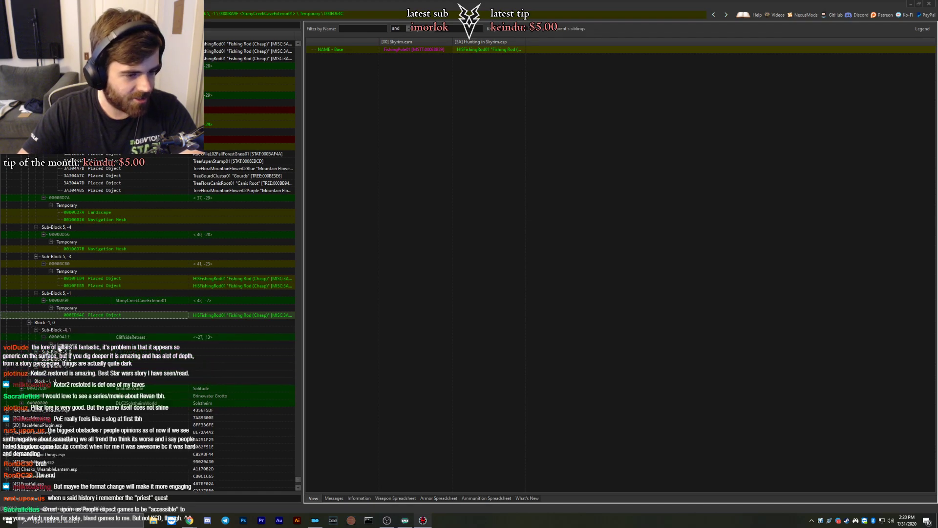
click(44, 337)
click(76, 352)
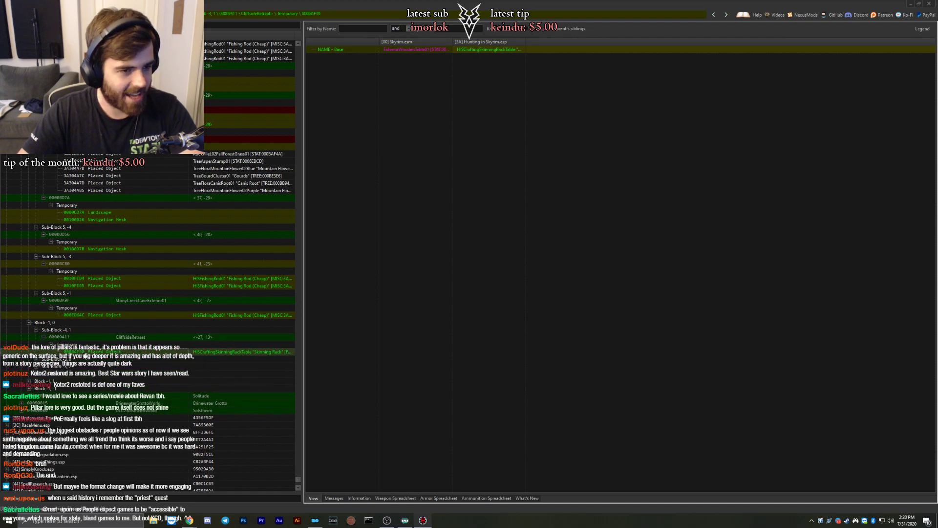
Expand cells -19, 4 and -19, 3 in Sub-Block -3, 0 and compare their Landscape records, checking against the earlier Landscape record 0000CD78.
scroll(80, 352, down, 1)
click(36, 337)
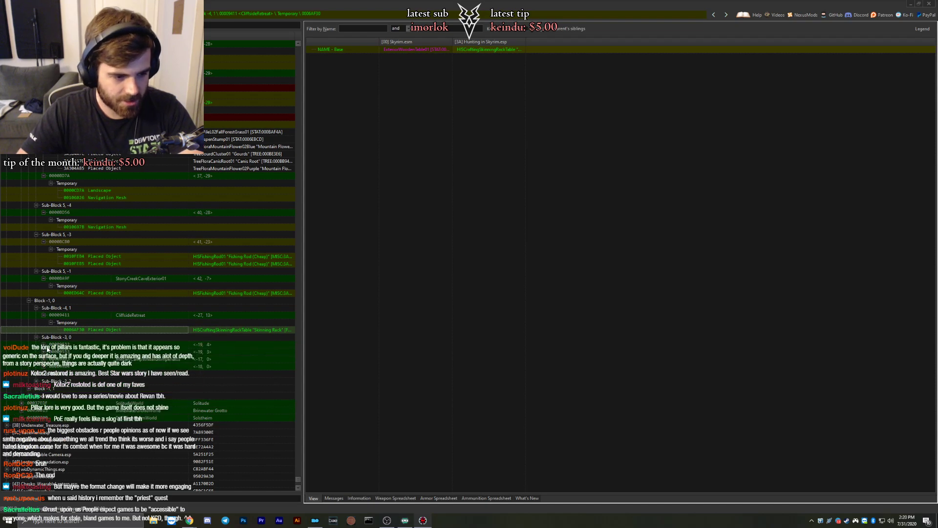
click(43, 344)
click(68, 358)
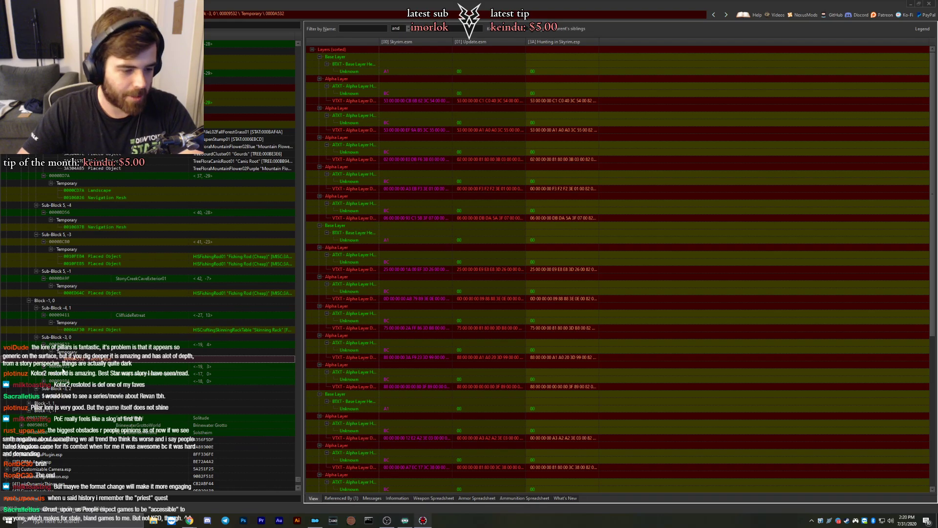
click(44, 366)
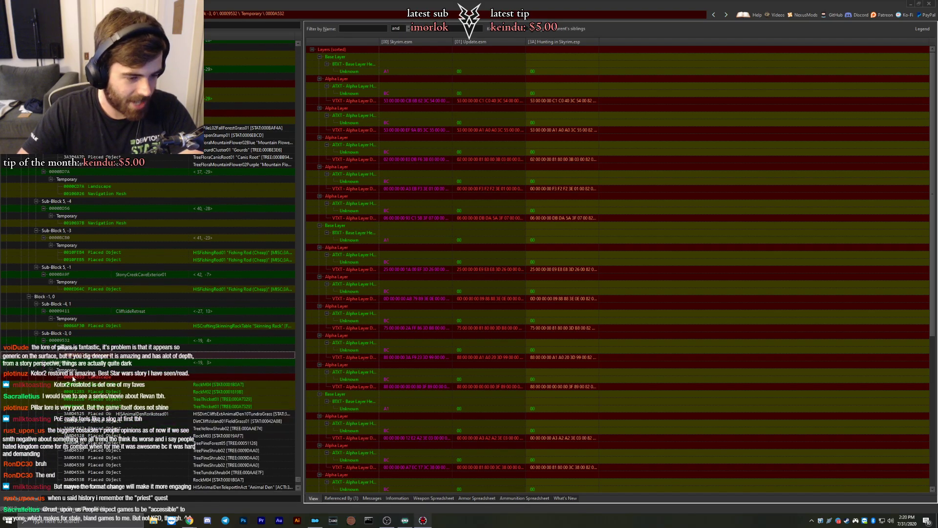
click(73, 377)
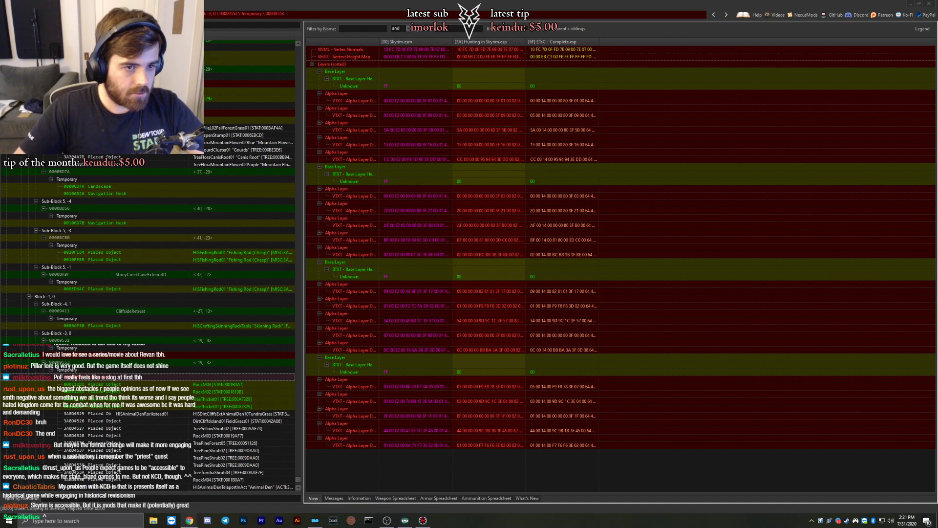
click(100, 84)
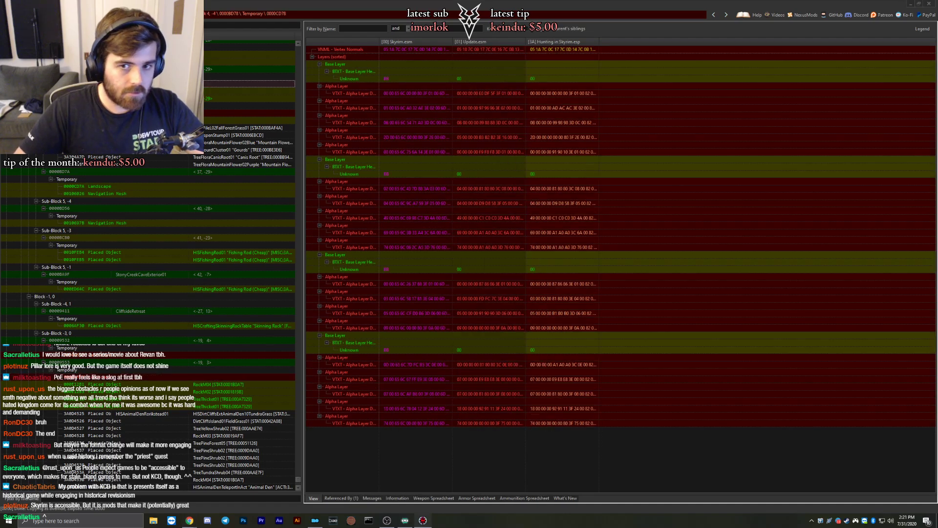
click(97, 377)
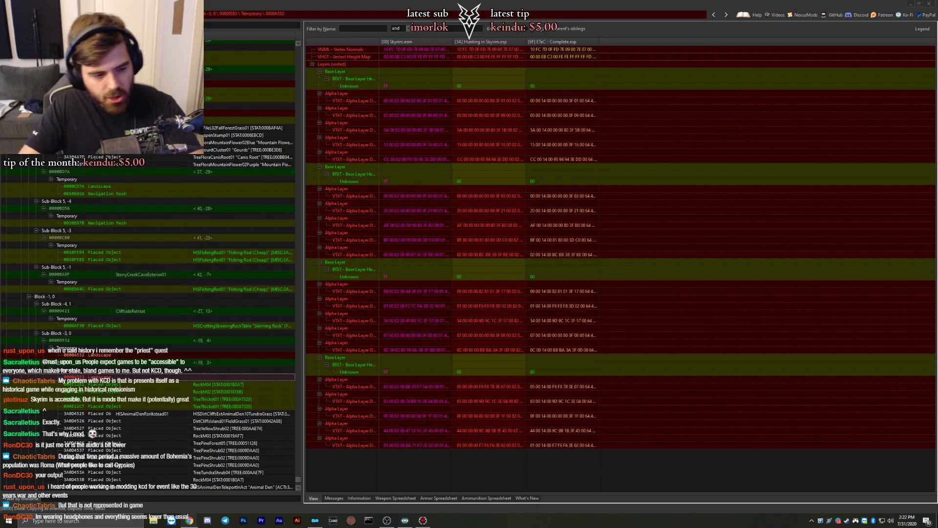
Go through the overridden rock and thicket placed objects in cell -19, 3 and compare their positions between plugins.
key(Down)
key(Down)
key(Down)
key(Down)
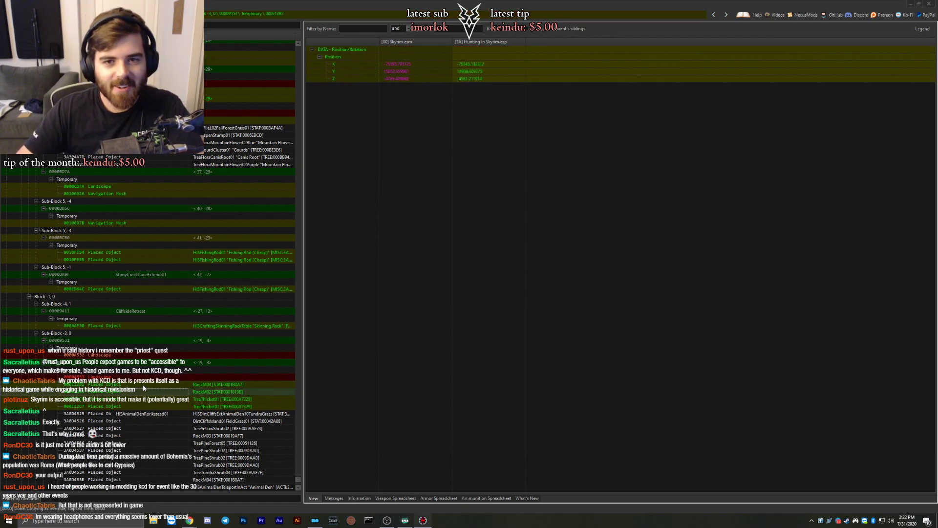
key(Up)
key(Up)
key(Up)
Expand the MilitaryCampWhiterunImperial03 cell and cell -18, 0, and compare the Landscape and TreeThicket01 records of the latter.
scroll(97, 336, down, 6)
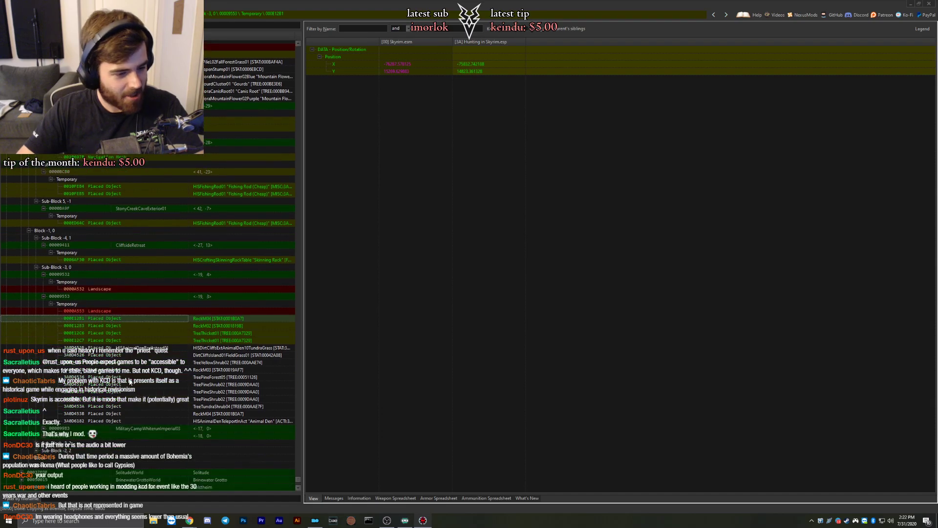
click(43, 364)
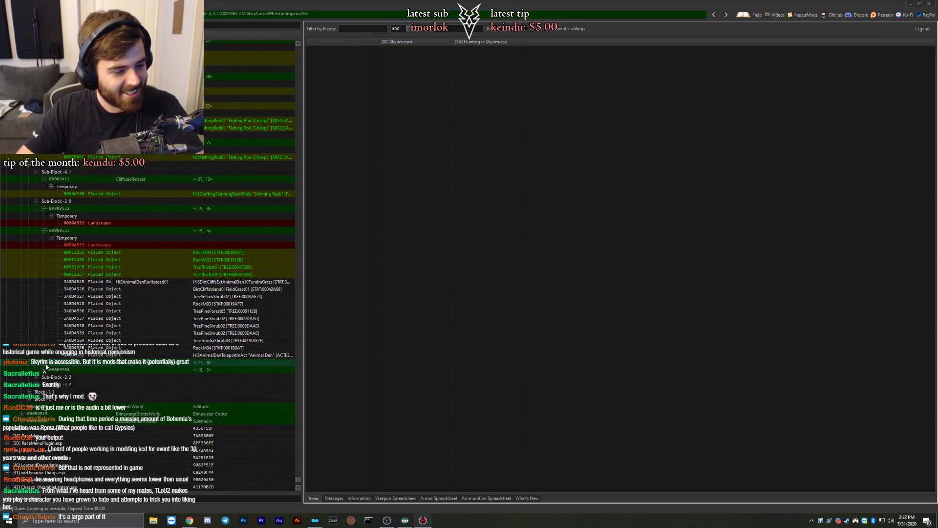
click(51, 370)
scroll(53, 366, down, 4)
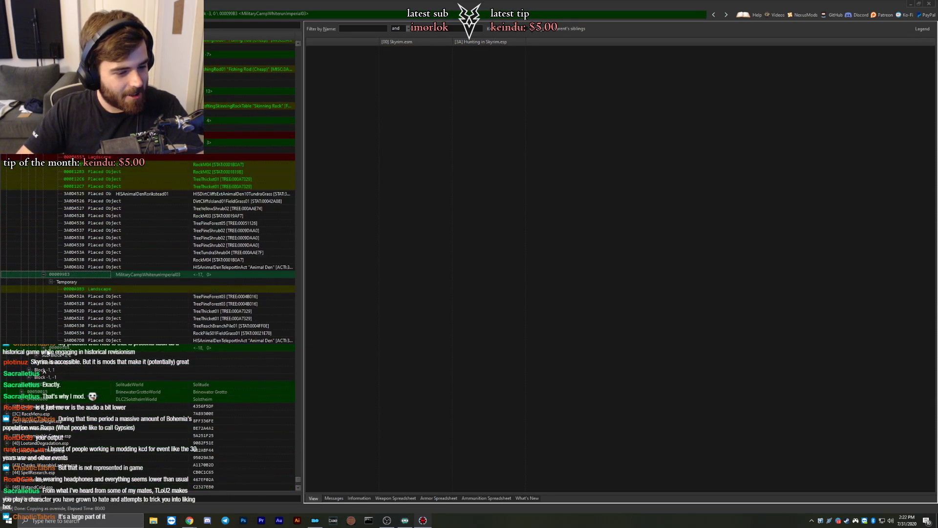
click(51, 355)
click(89, 296)
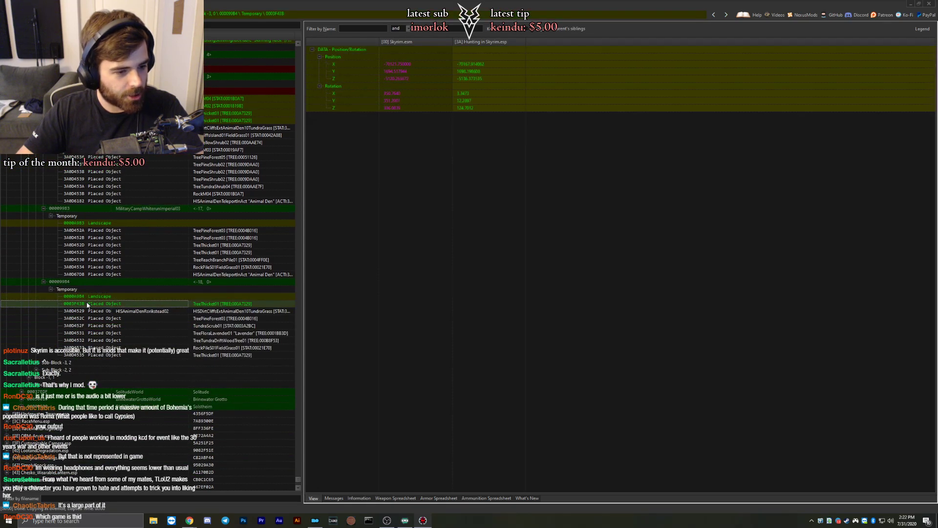
click(87, 303)
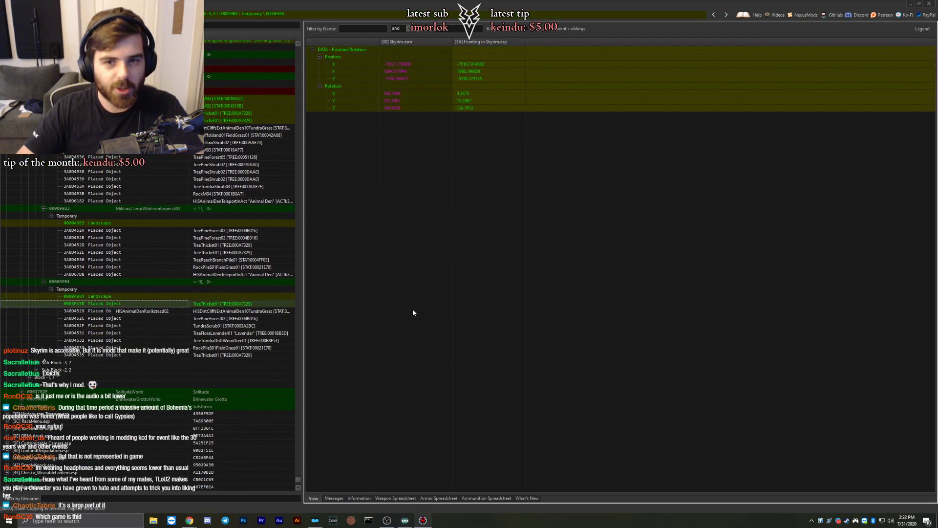
Expand the cell in Sub-Block -3, 2 and compare its placed fishing rod's base across the plugins.
click(37, 363)
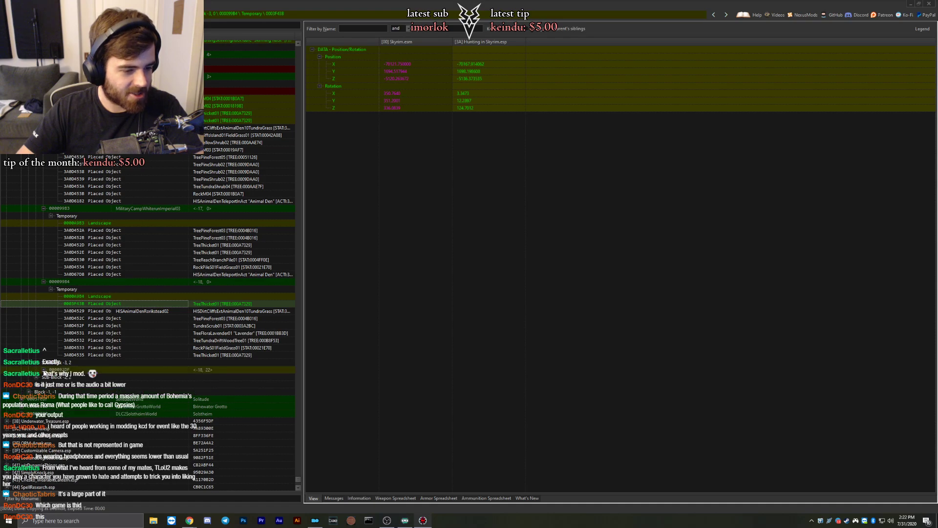
click(51, 377)
click(98, 384)
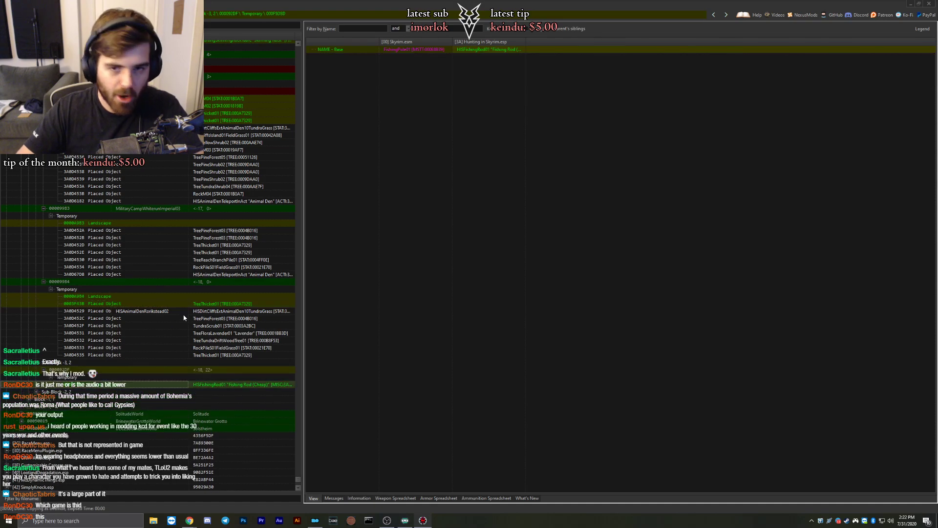
Expand the cell in Sub-Block -2, 2 and inspect its fishing rod object, including the existing UltSky.esp override.
scroll(173, 334, down, 1)
click(39, 370)
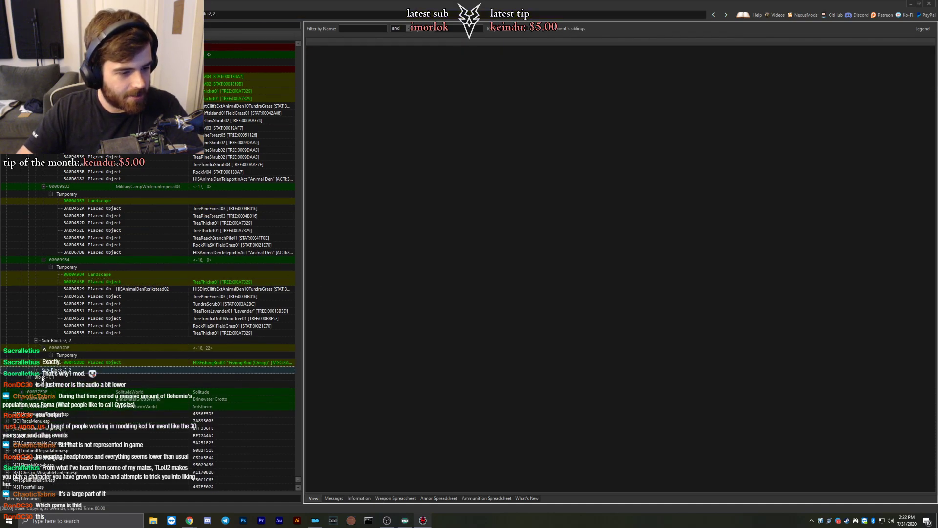
click(36, 369)
click(44, 376)
click(51, 384)
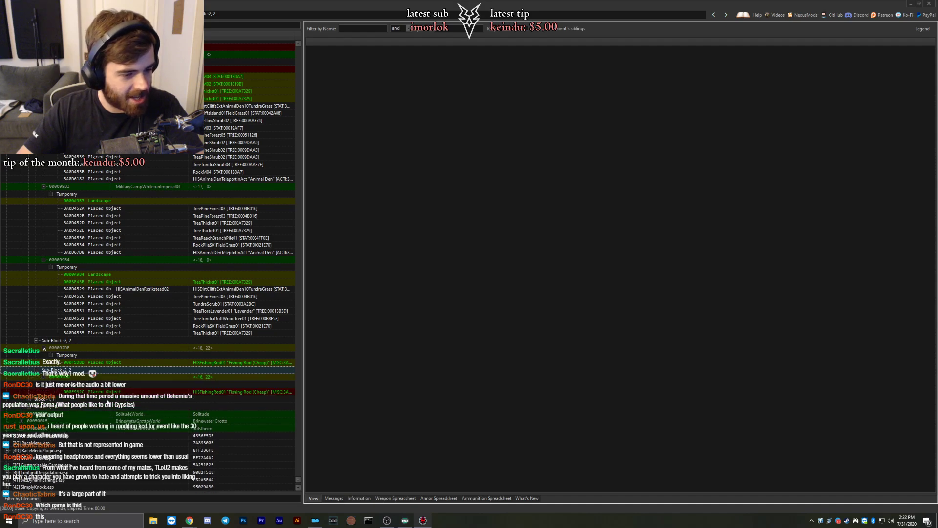
click(105, 392)
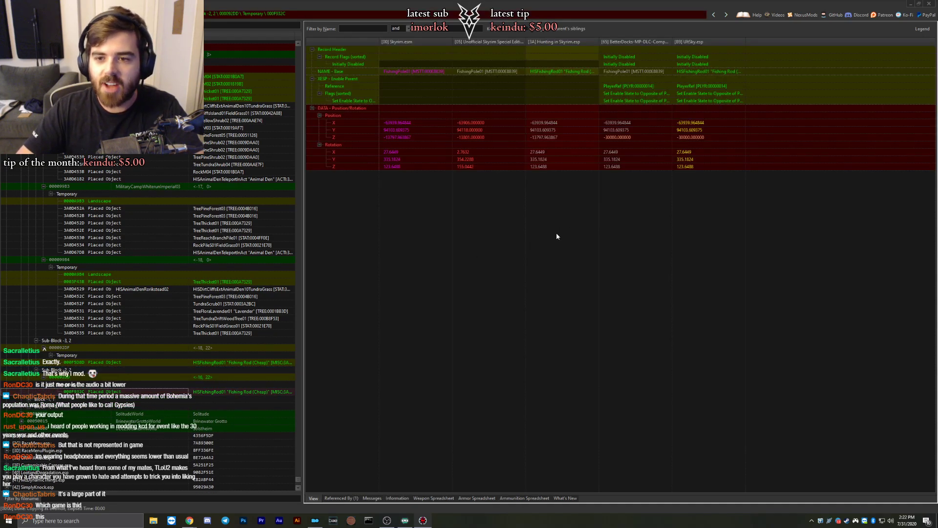
Expand Block -1, 1 down to the cell in Sub-Block -4, 4 and compare its placed fishing rod across the plugins.
scroll(55, 320, down, 4)
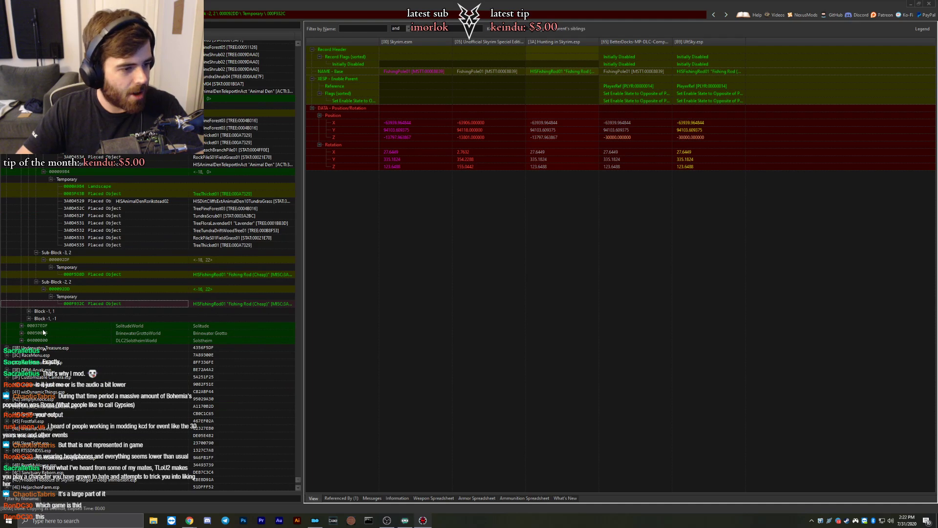
click(29, 310)
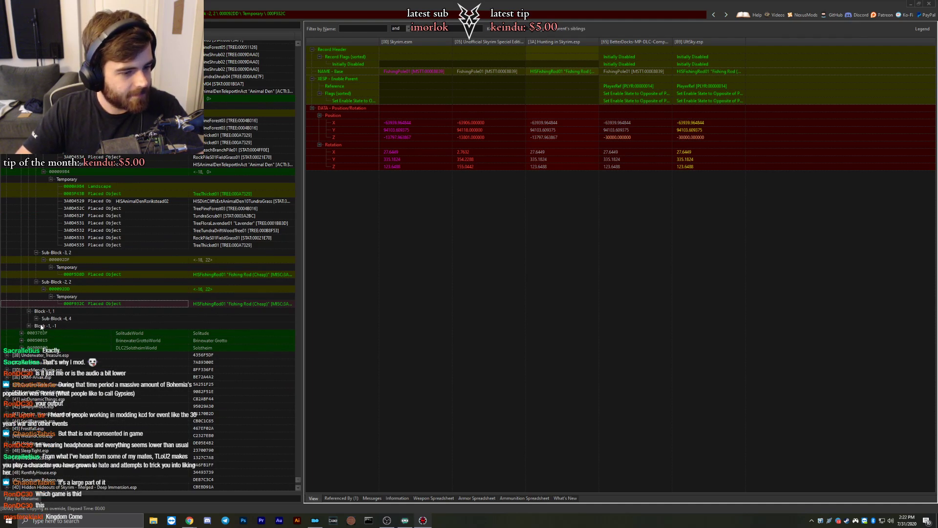
click(36, 318)
click(43, 324)
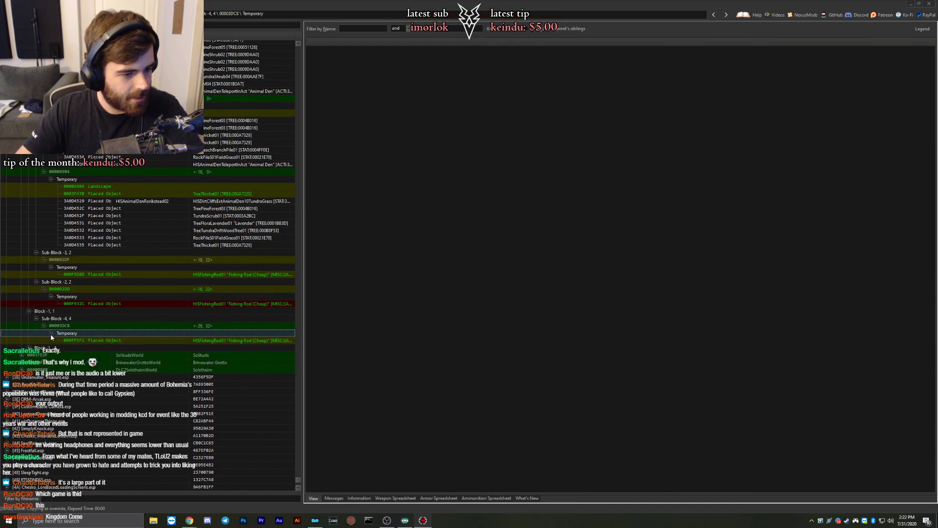
click(51, 332)
click(61, 341)
Expand the four cells in Block -1, -1, Sub-Block -4, -1 and scan their Landscape and placed object records for conflicts.
click(29, 348)
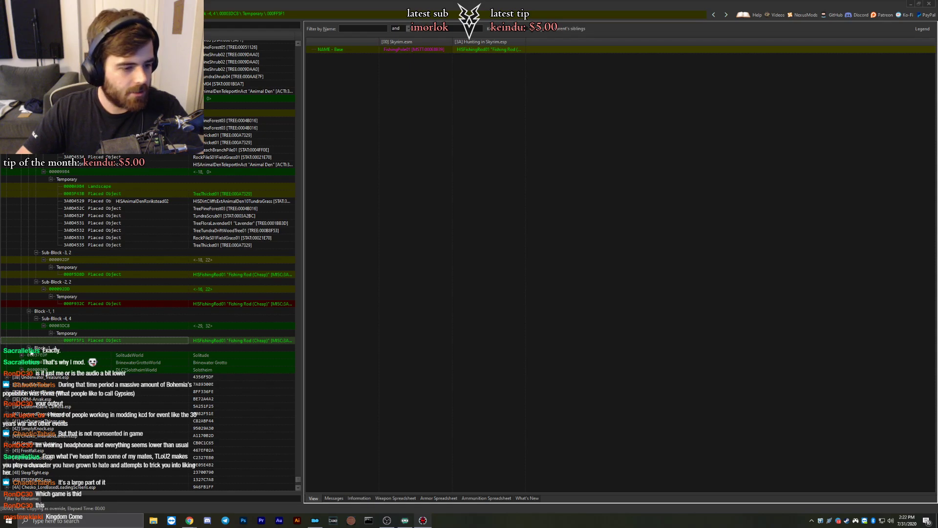
click(36, 354)
click(44, 362)
click(51, 369)
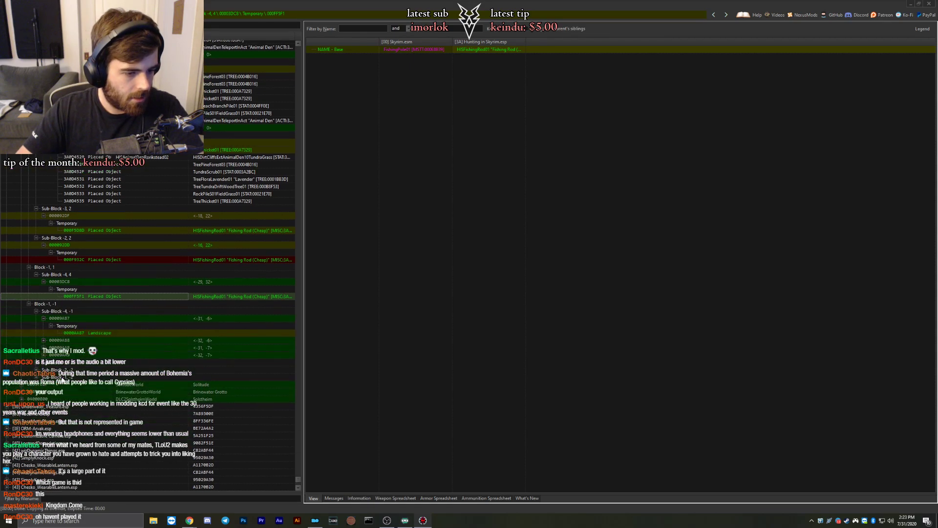
scroll(46, 342, down, 3)
click(43, 318)
click(51, 325)
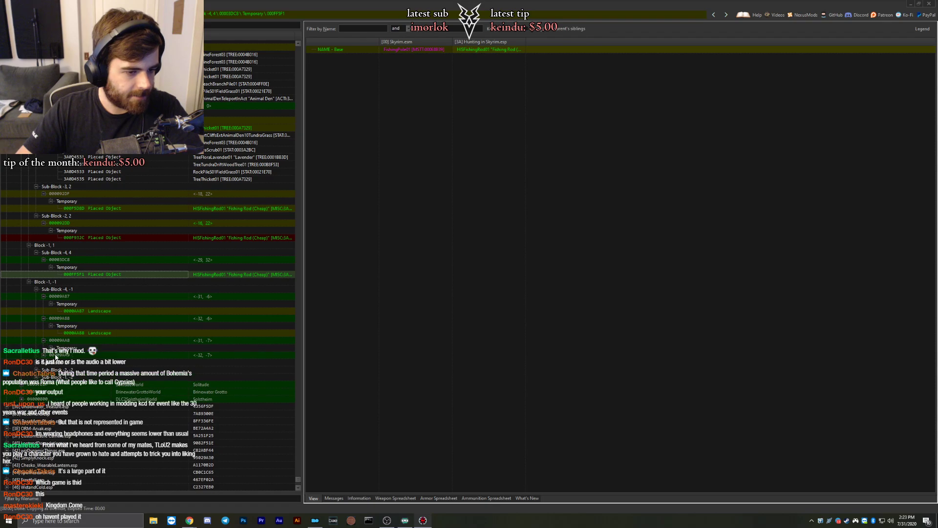
click(43, 340)
click(51, 347)
click(43, 347)
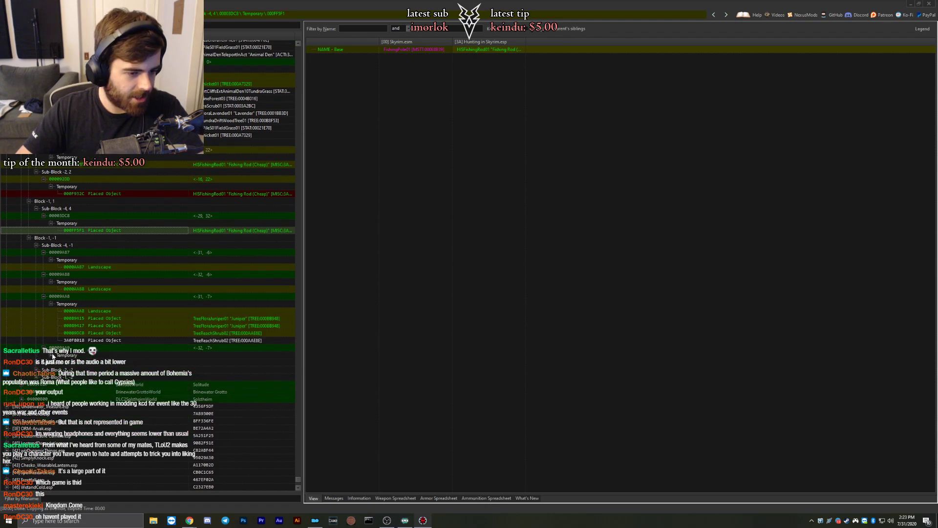
click(51, 354)
Expand MilitaryCampFalkreathImperial03 in Sub-Block -3, -2 and compare its TreePineForest03 placed object between plugins.
scroll(51, 355, down, 4)
click(36, 303)
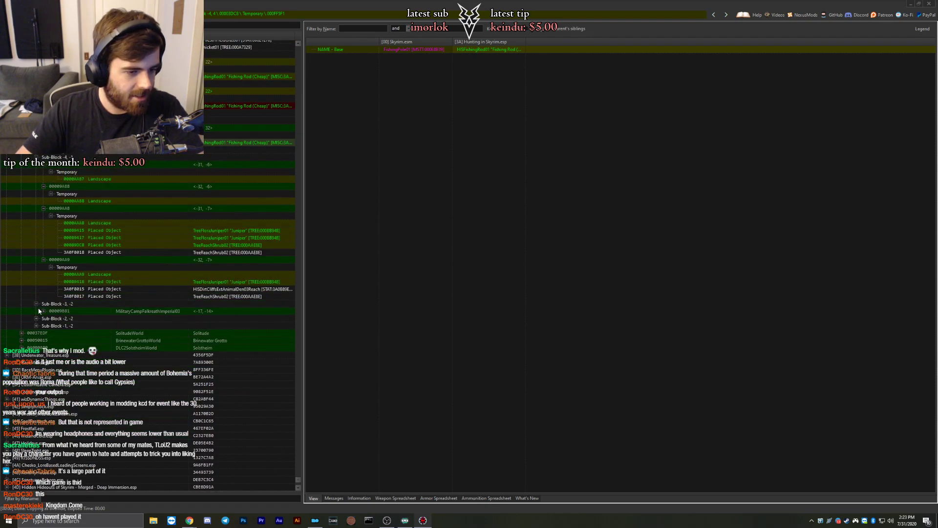
click(44, 311)
click(50, 318)
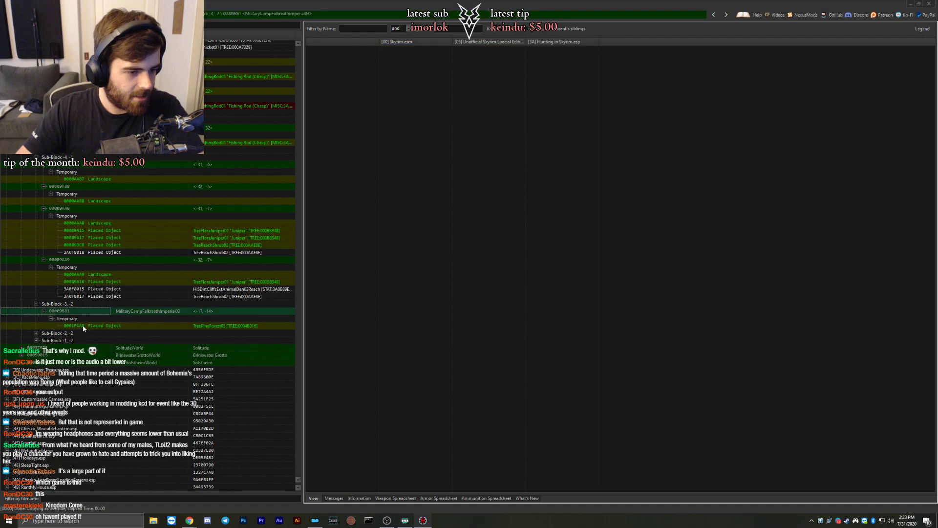
click(83, 325)
Expand Sub-Block -2, -2 and check the records of POITundra08, the cell at -13, -13 and MossMotherCavernExterior01 for conflicts.
click(36, 332)
click(43, 340)
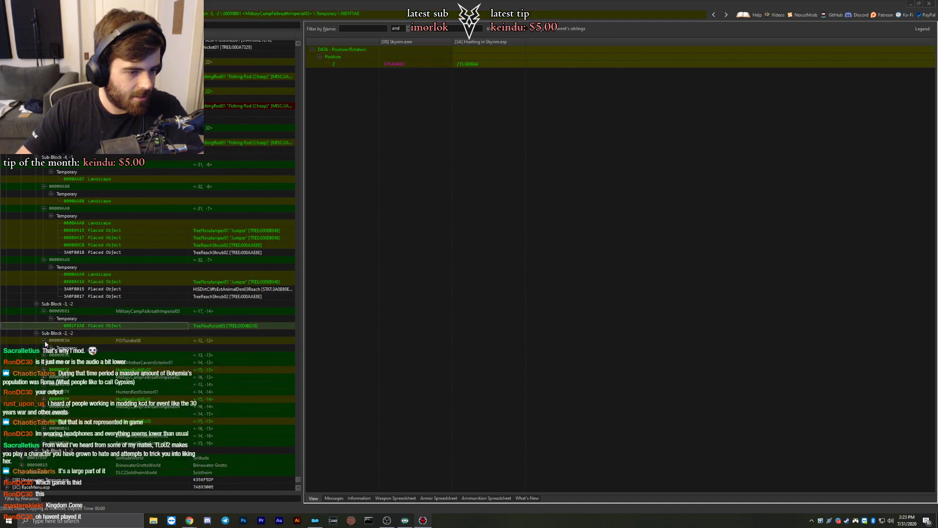
click(51, 348)
click(66, 348)
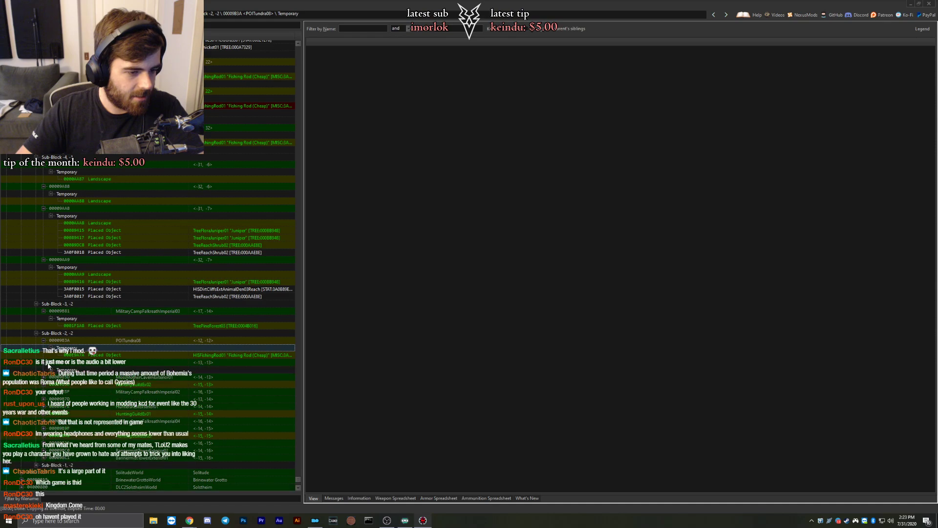
scroll(46, 332, down, 3)
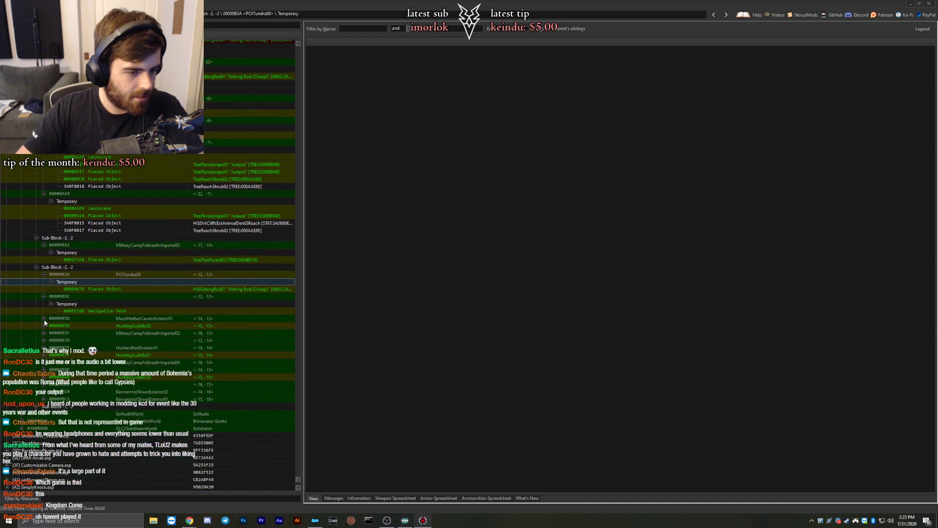
click(44, 319)
click(51, 325)
scroll(45, 308, down, 2)
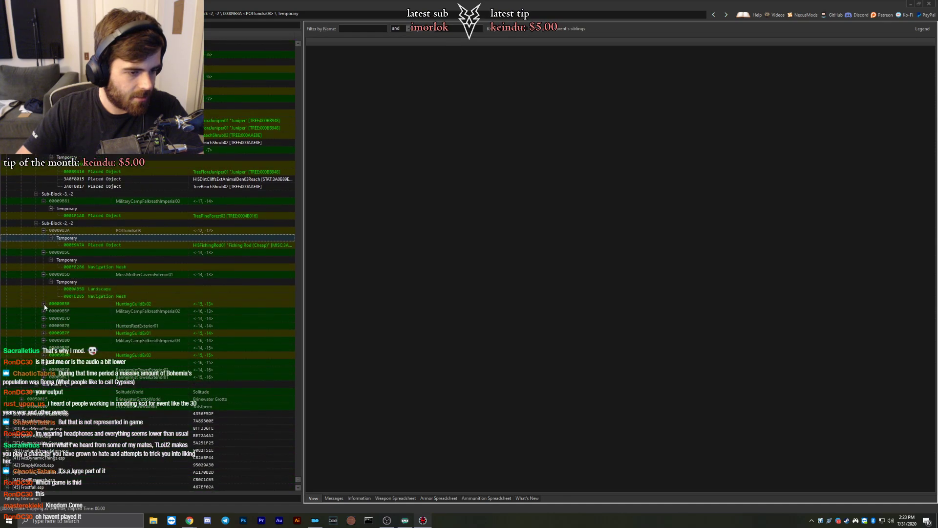
Expand the HuntingGuildEx02 cell and scan its full list of placed objects for conflicts.
click(44, 303)
click(50, 311)
scroll(71, 329, down, 8)
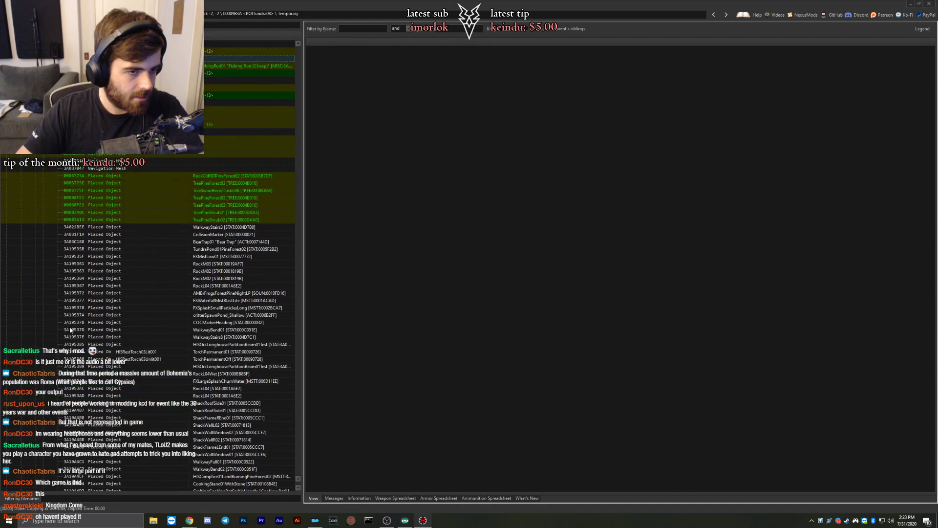
scroll(117, 303, down, 15)
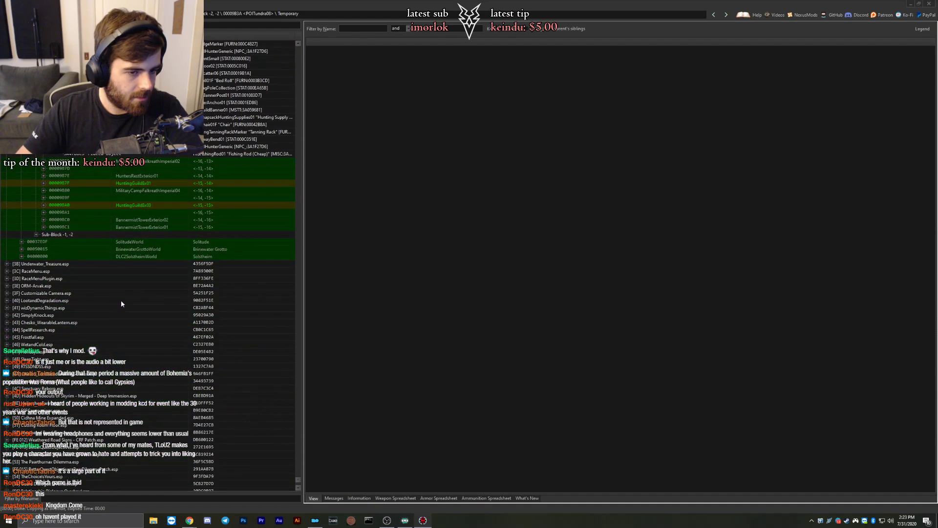
scroll(121, 301, up, 4)
Expand MilitaryCampFalkreathImperial02 and the cell at -13, -14 to check their Landscape and Navigation Mesh records.
click(58, 250)
click(44, 249)
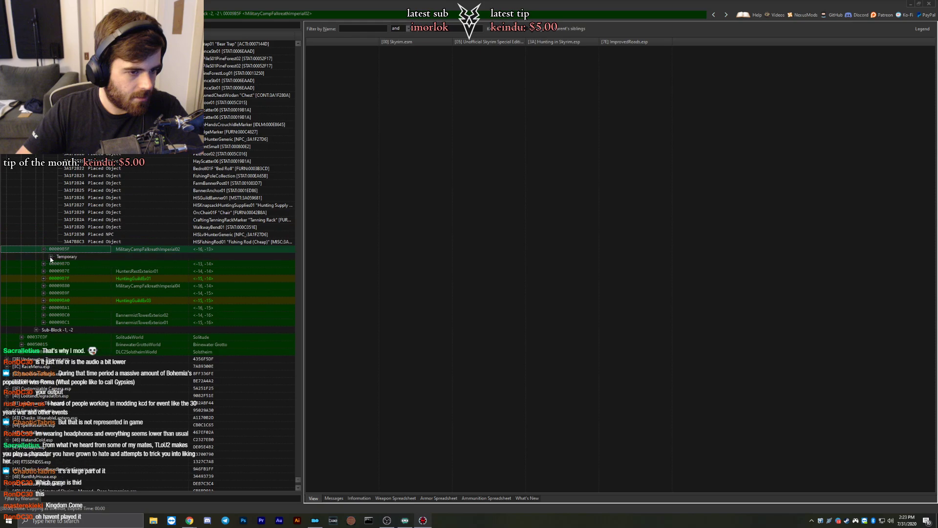
click(51, 257)
click(44, 278)
click(48, 285)
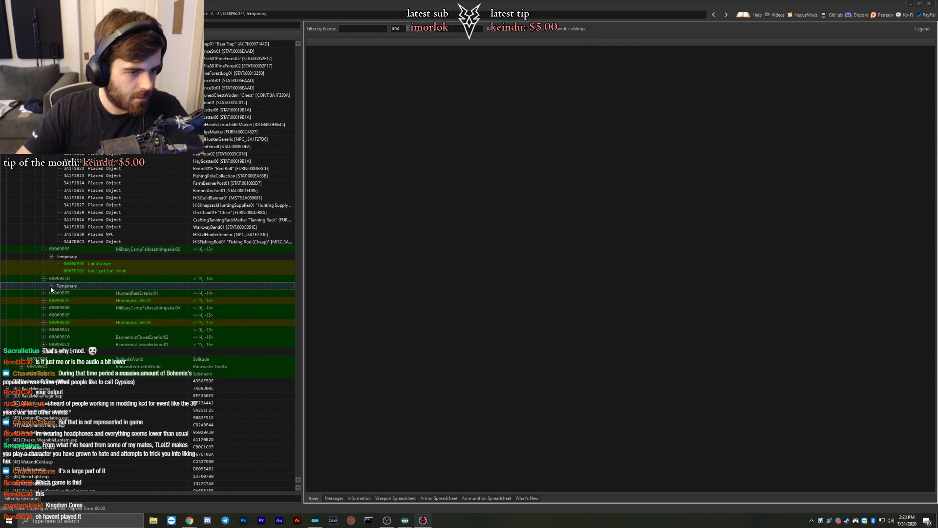
click(50, 285)
Expand HuntersRestExterior01 and compare its conflicting FoodVenison placed object across the plugins, including the UltSky.esp override.
scroll(46, 236, down, 3)
click(45, 234)
click(43, 234)
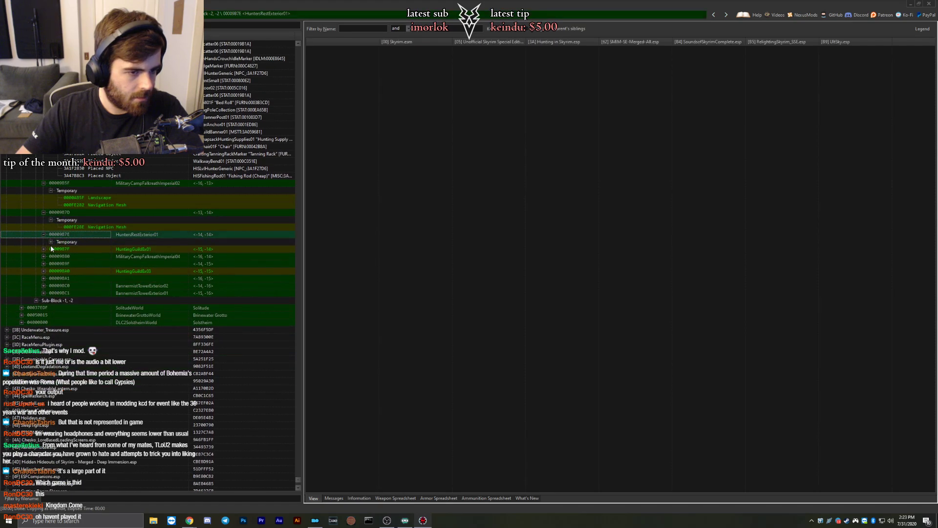
click(51, 243)
scroll(72, 265, down, 2)
click(105, 256)
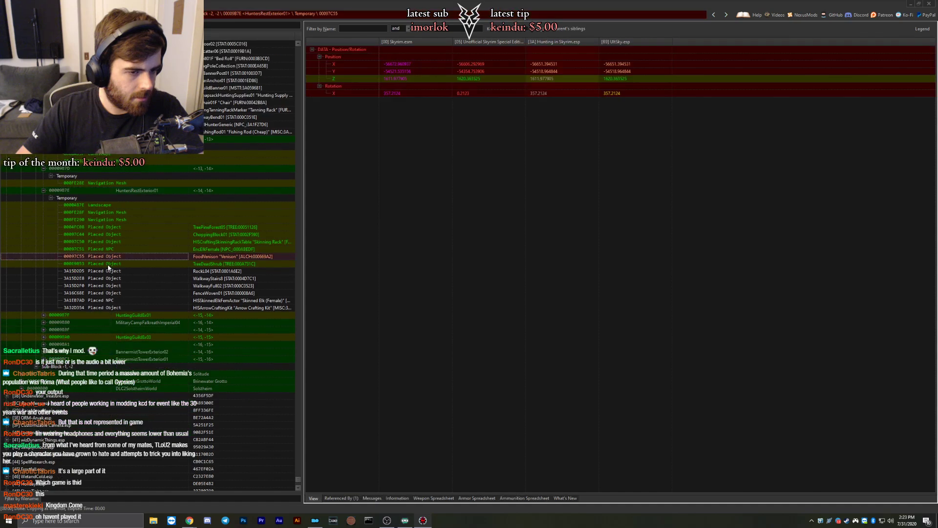
scroll(93, 288, down, 1)
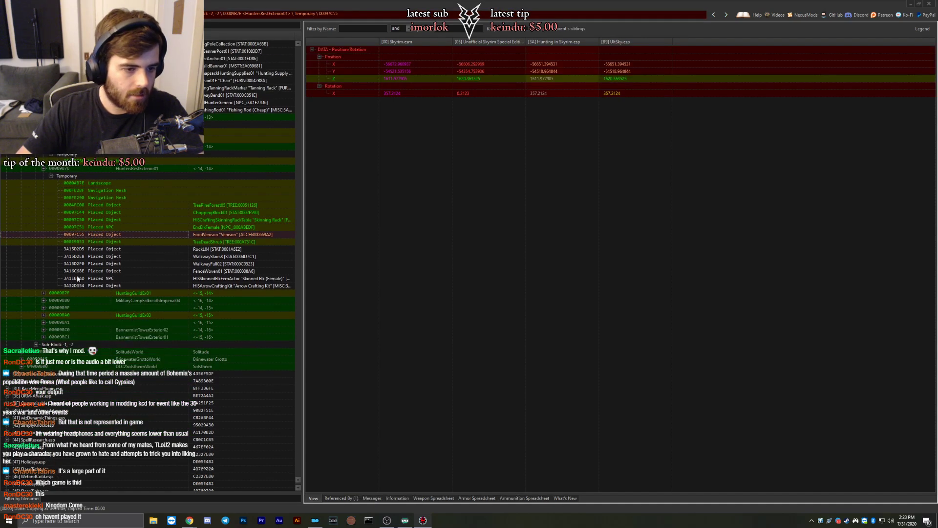
Expand HuntingGuildEx01 and compare its conflicting red mountain flower and TreePineShrub02 placed objects between plugins.
click(44, 292)
click(51, 301)
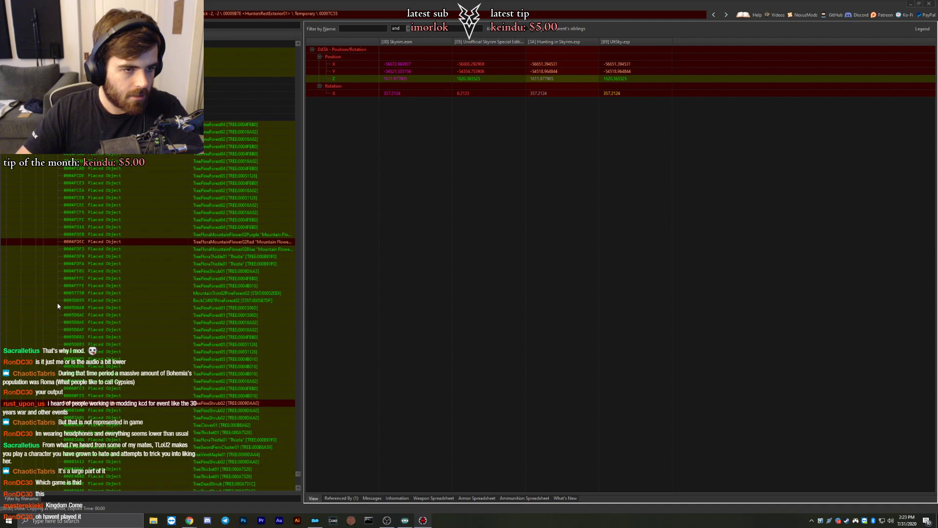
scroll(77, 291, down, 10)
click(132, 287)
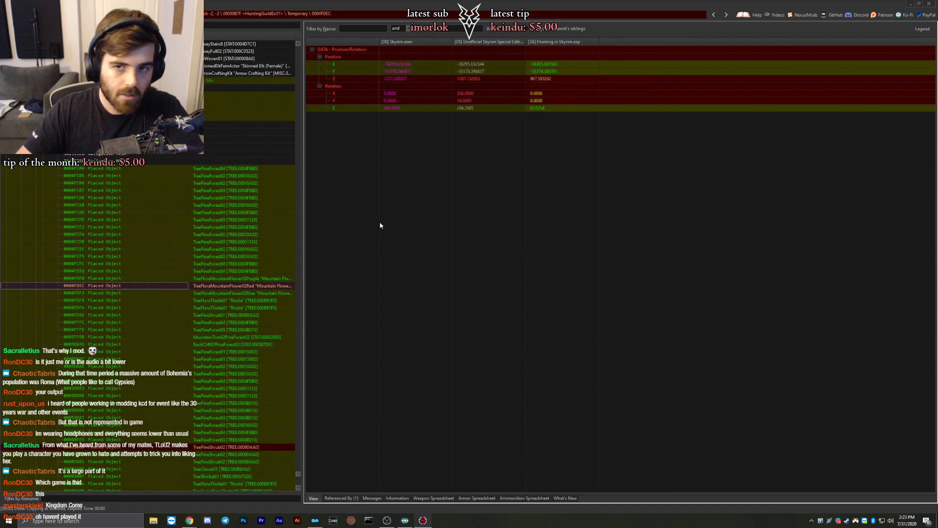
scroll(185, 290, down, 1)
scroll(185, 289, down, 9)
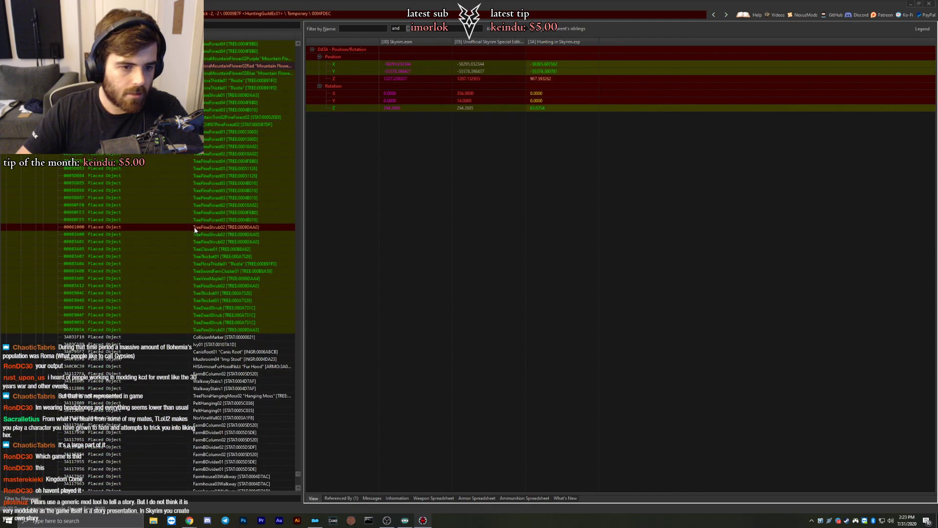
click(147, 226)
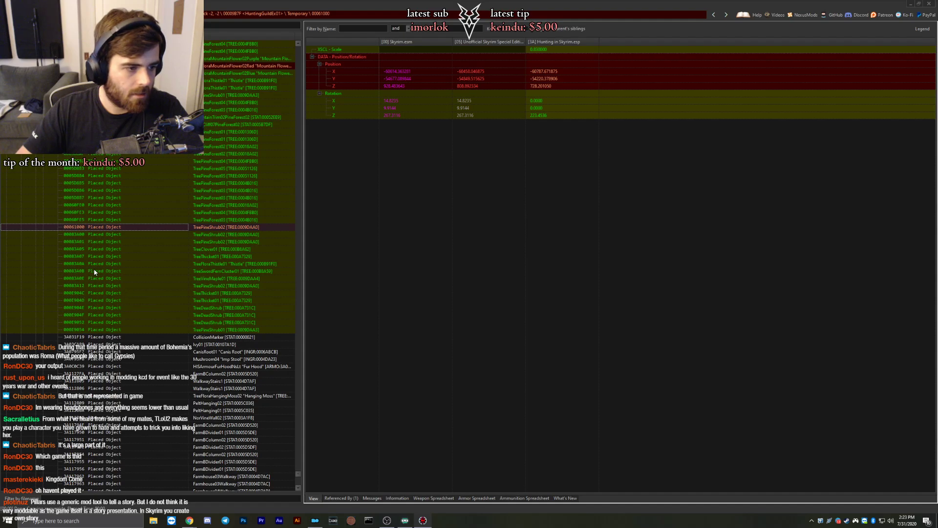
Check the shrub next to the conflicting TreePineShrub02, then scan the remaining HuntingGuildEx01 records for further conflicts.
scroll(119, 270, down, 4)
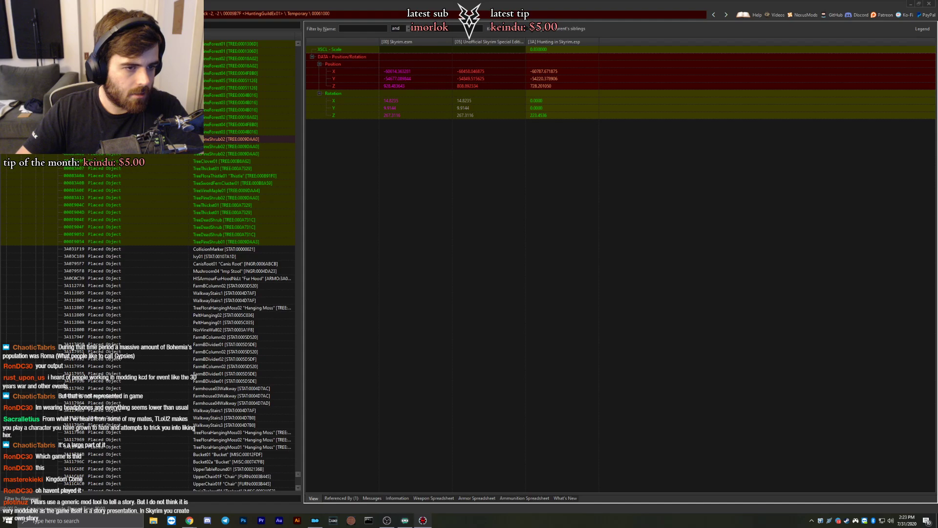
click(91, 147)
click(92, 139)
click(91, 147)
scroll(113, 212, down, 20)
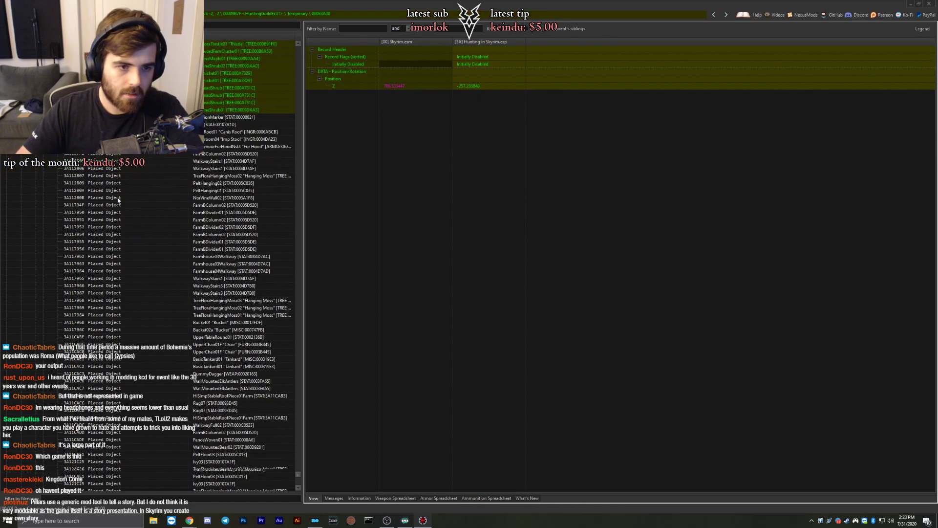
scroll(118, 211, down, 20)
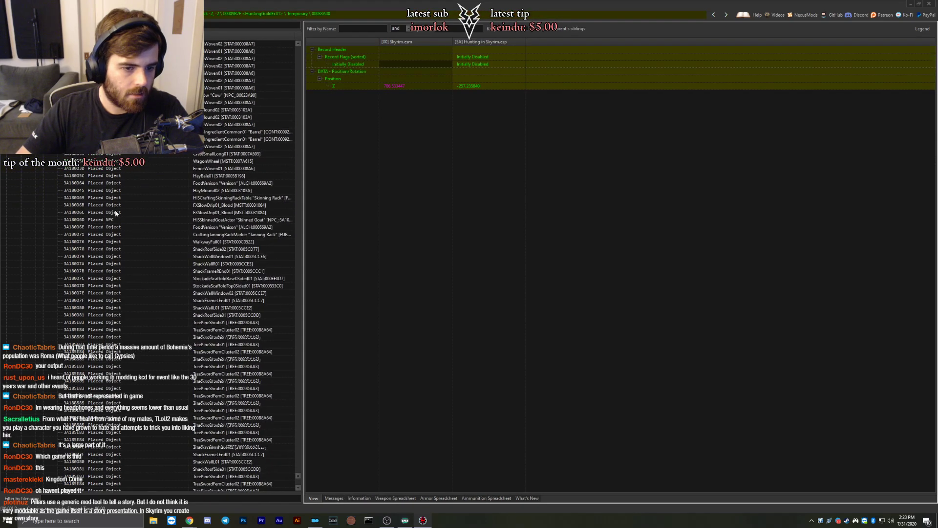
scroll(116, 215, down, 20)
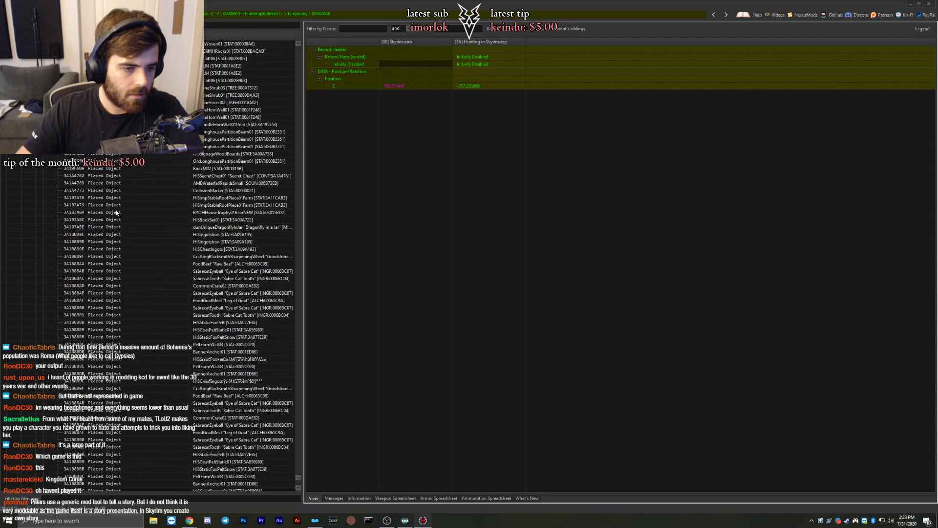
scroll(112, 228, down, 8)
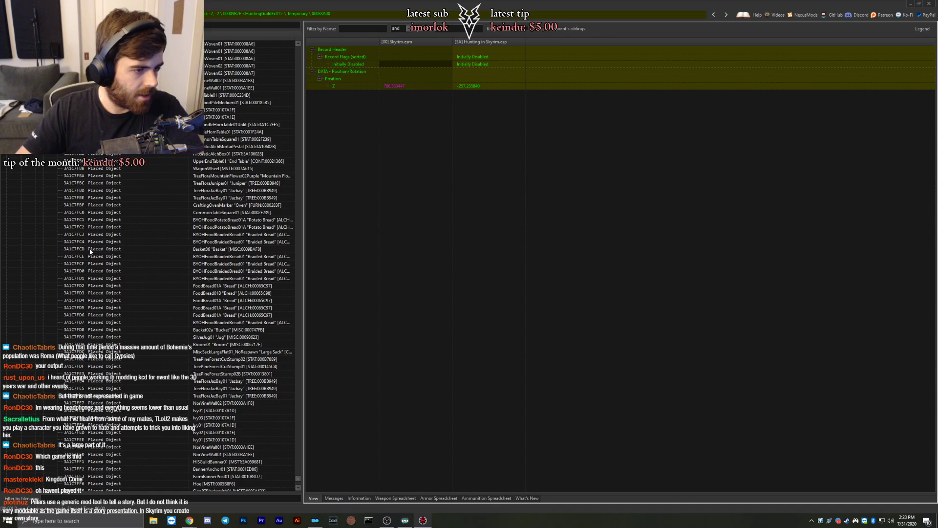
scroll(90, 251, down, 3)
scroll(90, 251, down, 20)
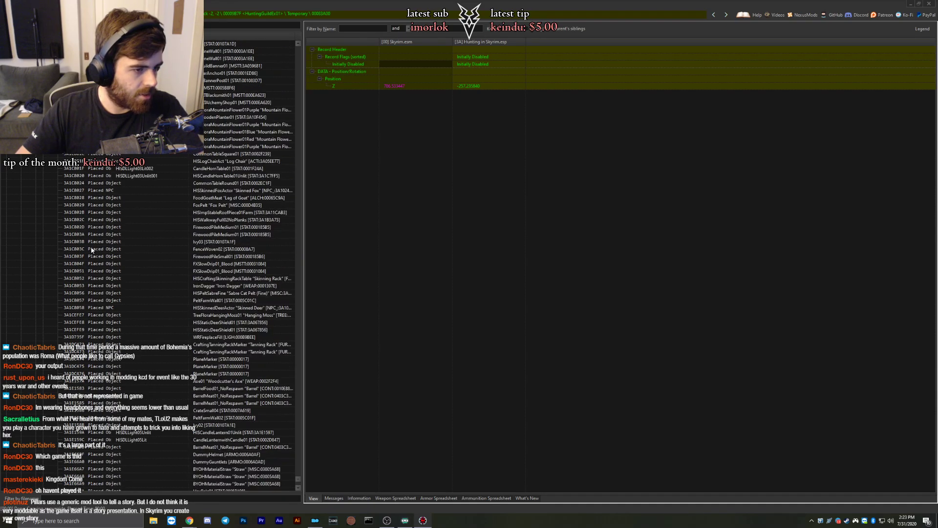
scroll(91, 249, down, 11)
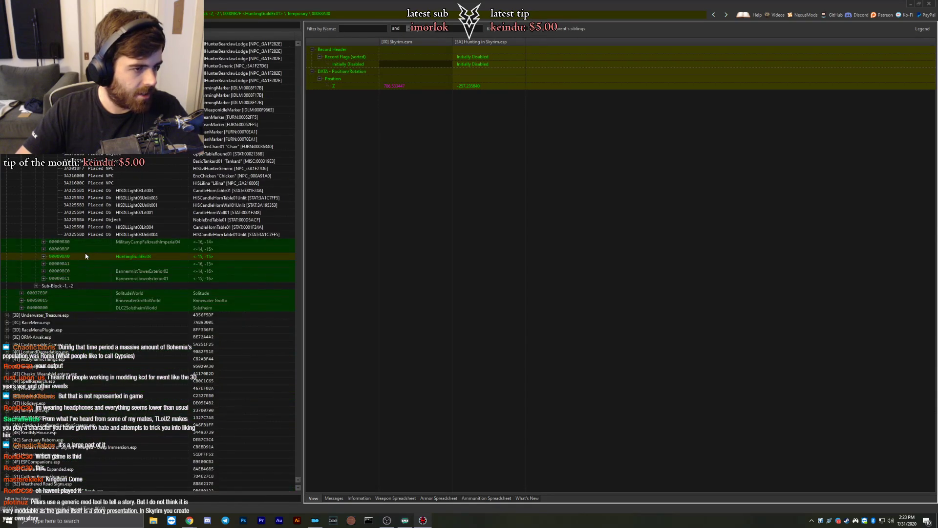
Expand MilitaryCampFalkreathImperial04 and review its records from the Landscape through the conflicting TreePineForest04 placed object.
click(77, 241)
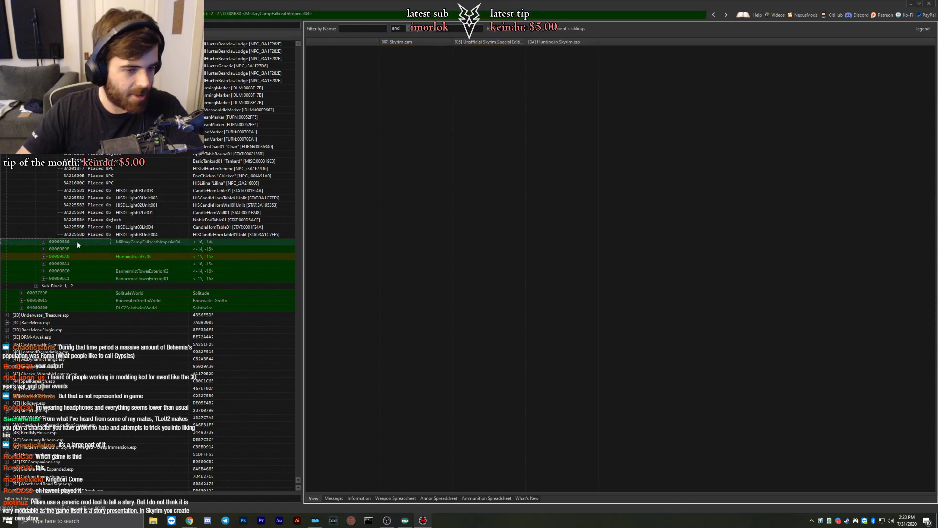
click(43, 242)
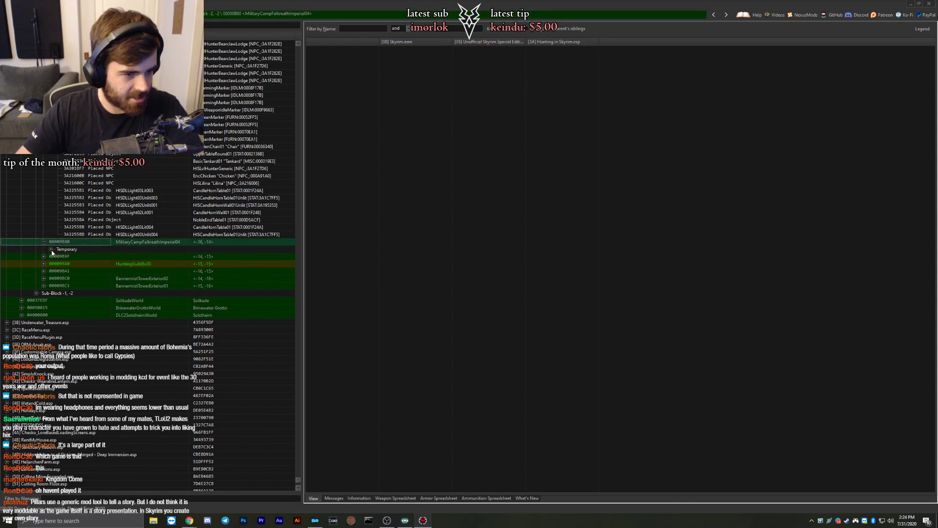
click(51, 249)
click(103, 258)
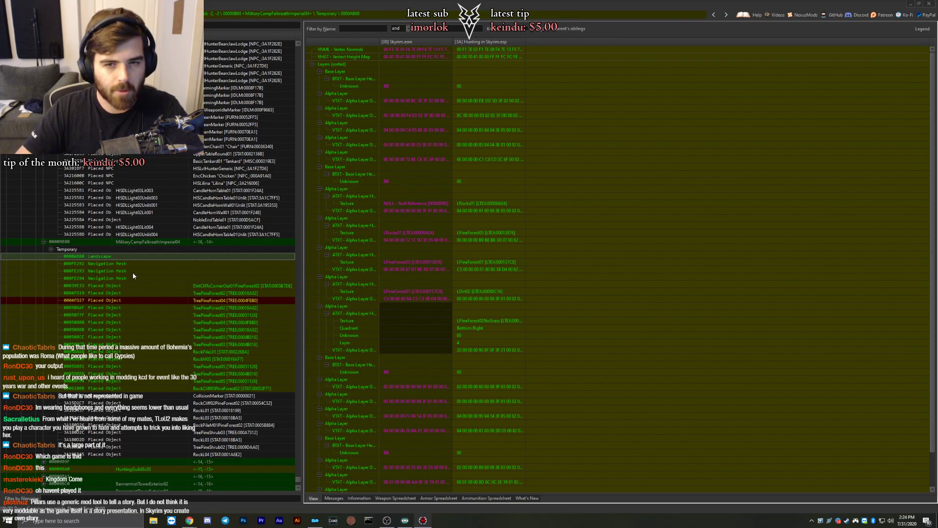
key(Down)
key(Down)
key(Down)
key(Down)
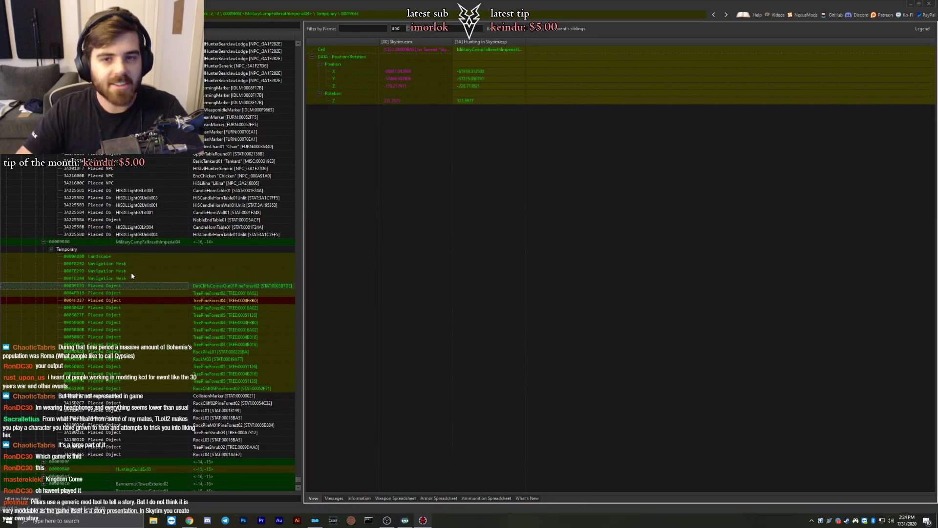
key(Down)
key(Down)
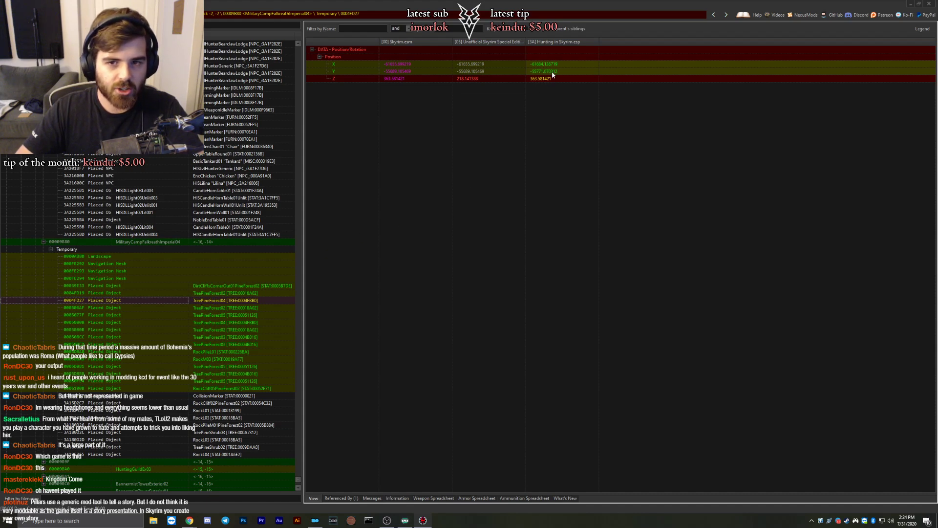
Compare the remaining pine trees and the RockPileL01 object in MilitaryCampFalkreathImperial04 between Skyrim.esm and Hunting in Skyrim.esp.
click(204, 308)
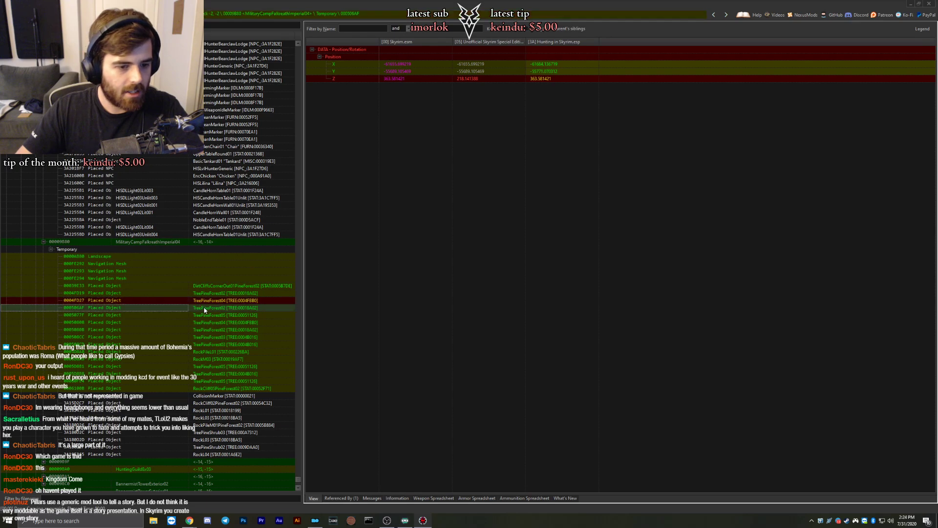
scroll(200, 315, down, 2)
scroll(200, 314, down, 2)
key(Down)
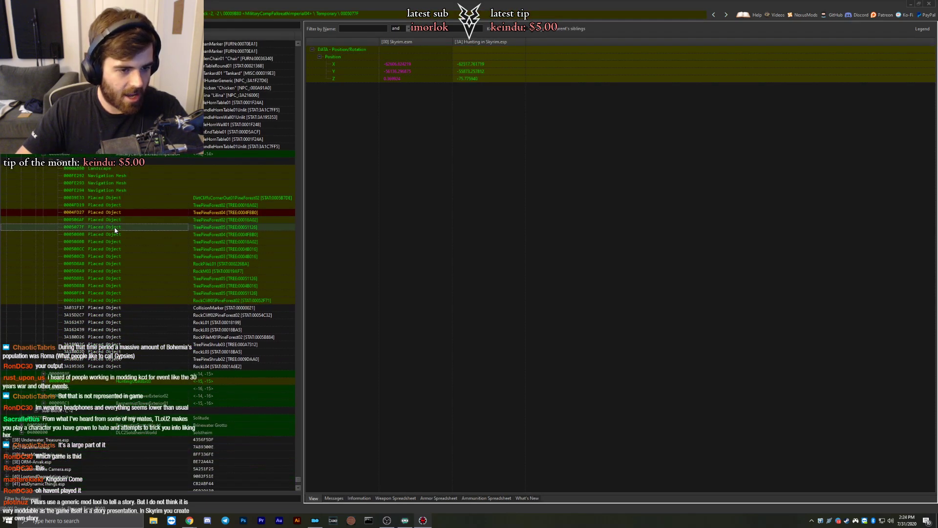
click(115, 235)
click(112, 240)
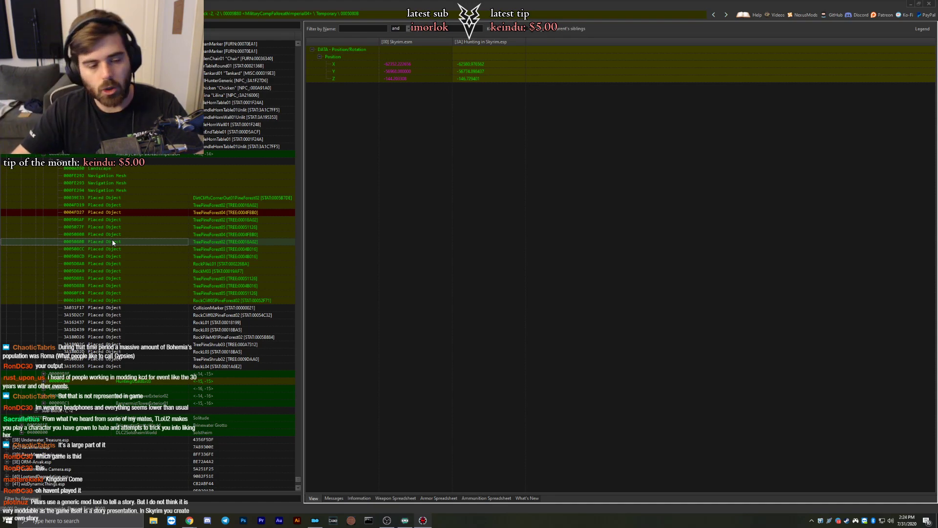
scroll(113, 239, down, 4)
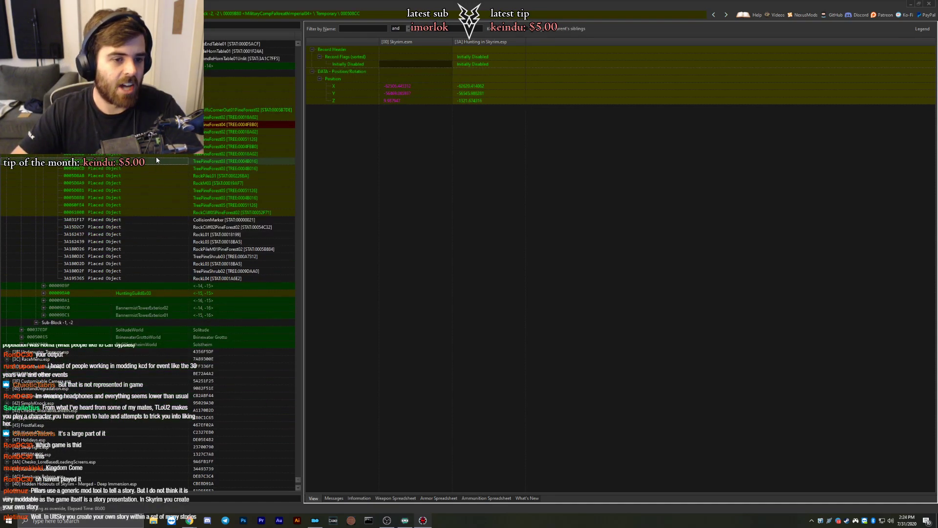
click(159, 175)
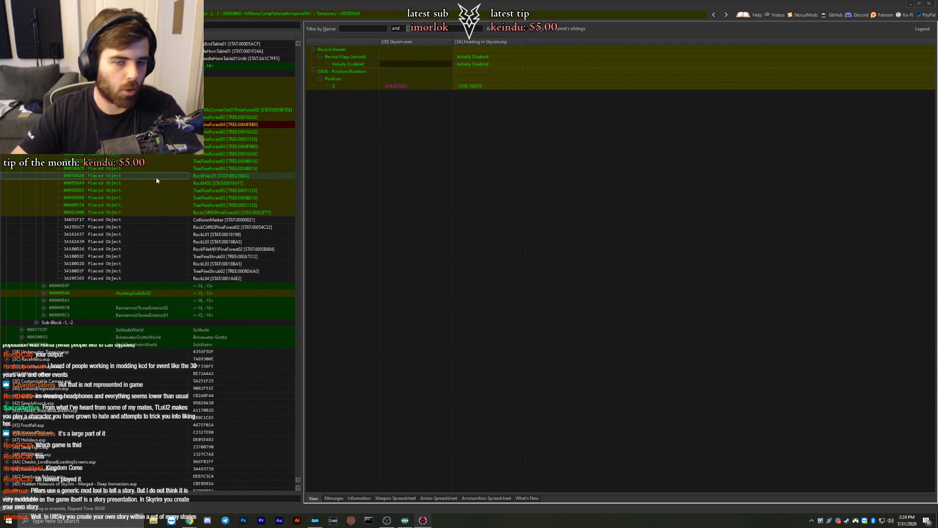
scroll(177, 197, down, 3)
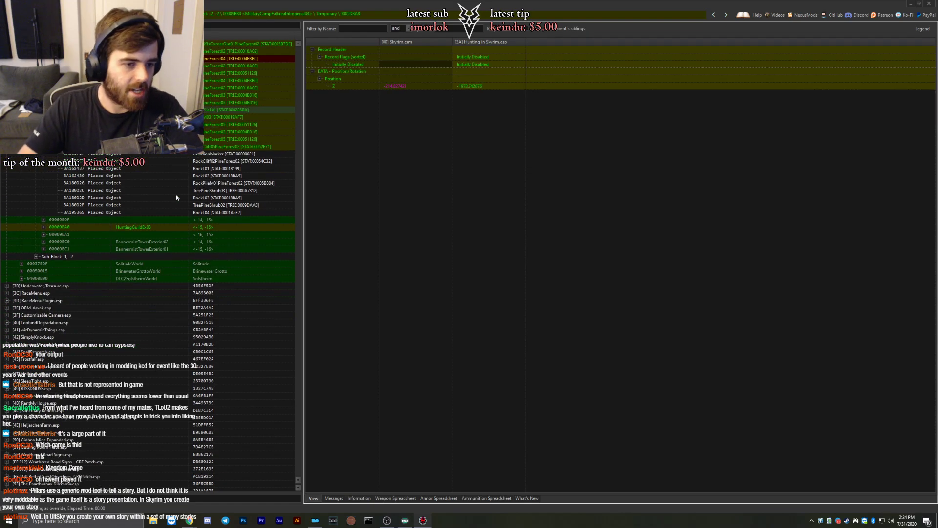
Expand the cell at -14, -15 and compare its Landscape and two Navigation Mesh records between plugins.
click(44, 219)
click(51, 227)
click(62, 234)
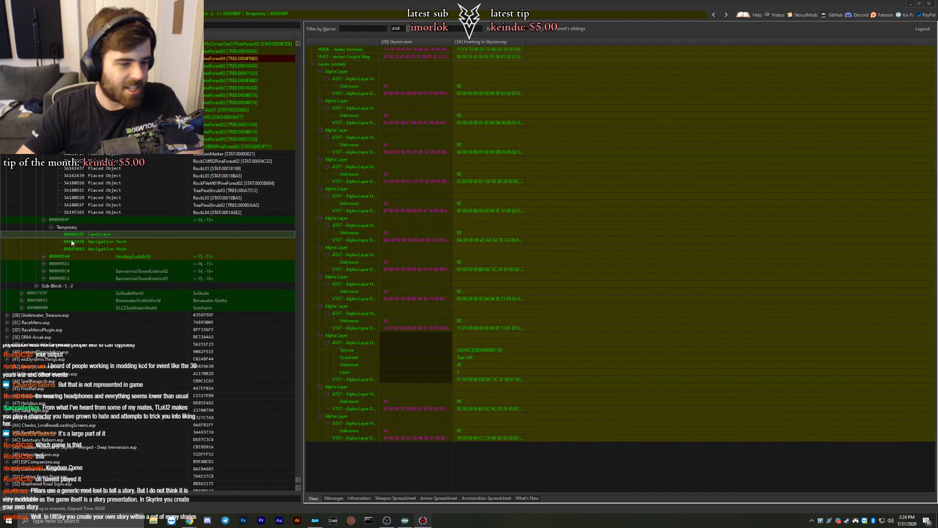
click(63, 242)
click(63, 249)
Expand the hunting guild cell at -15, -15 and compare its overridden placed objects from TreePineForest05 through TreeSwordFernCluster02 between plugins.
click(44, 256)
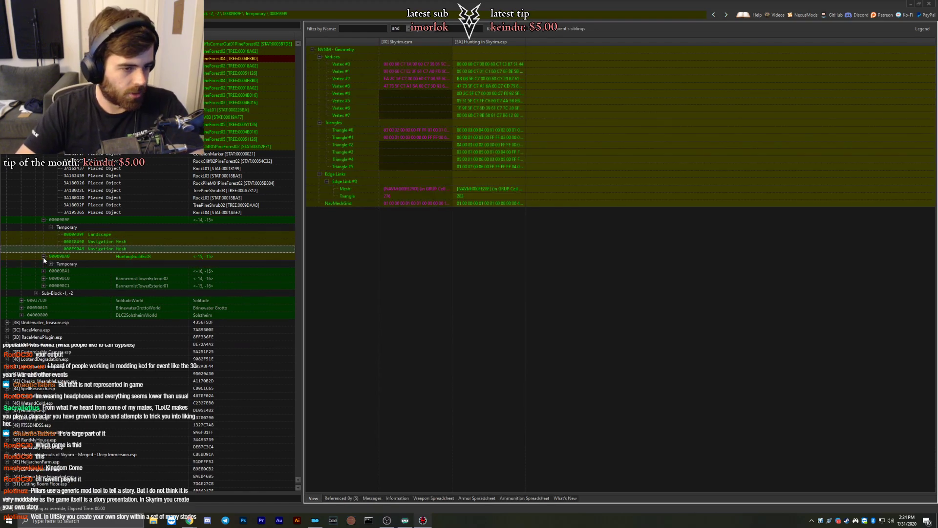
click(51, 263)
scroll(116, 259, down, 7)
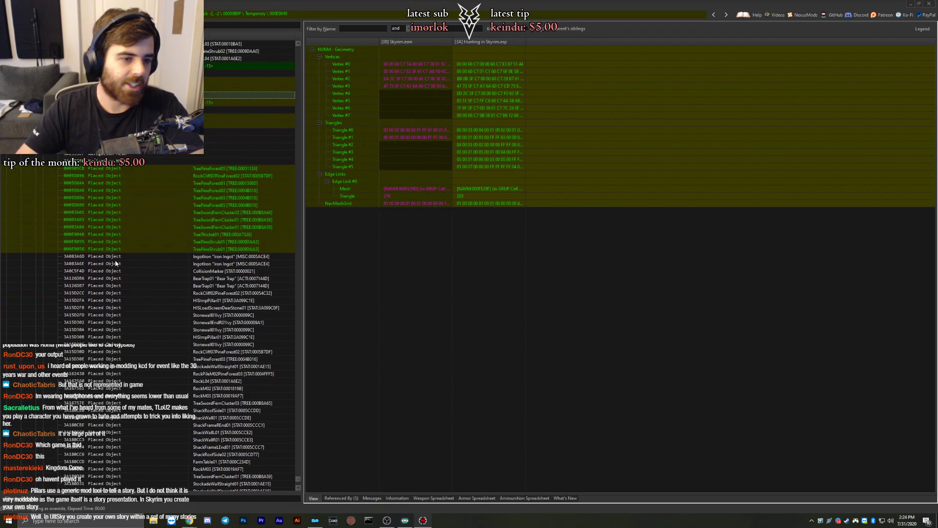
click(130, 175)
scroll(156, 247, down, 2)
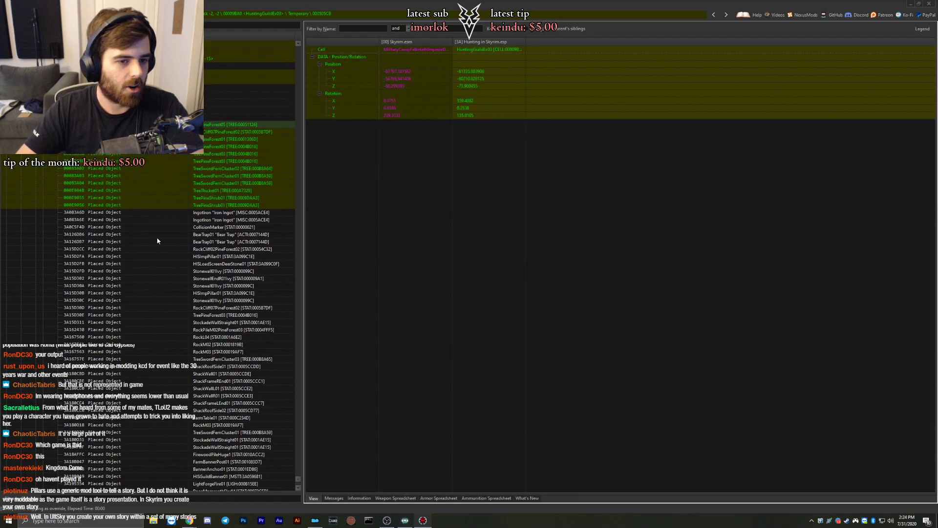
key(Down)
key(Down)
key(Down)
key(Down)
key(Down)
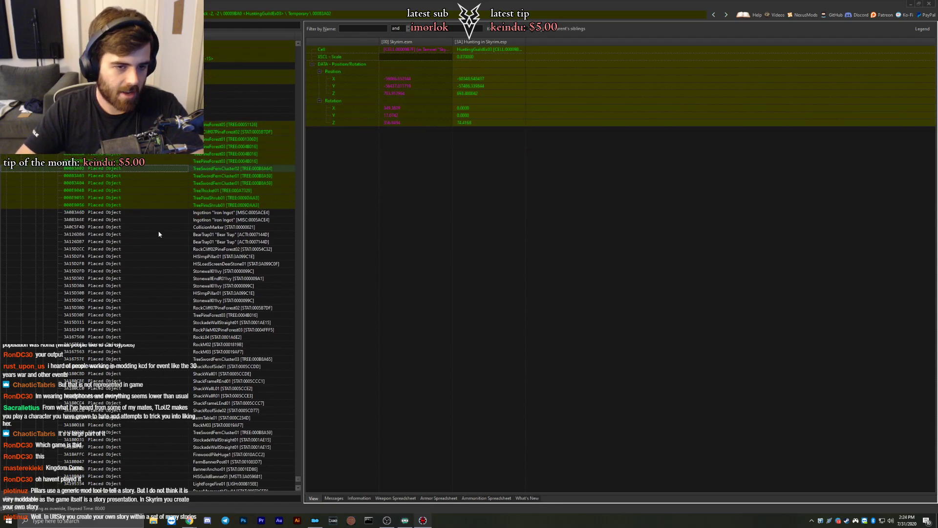
Expand the cell at -16, -15 and compare its Landscape, Navigation Mesh and two overridden pine tree records between plugins.
scroll(161, 234, down, 1)
scroll(161, 234, down, 16)
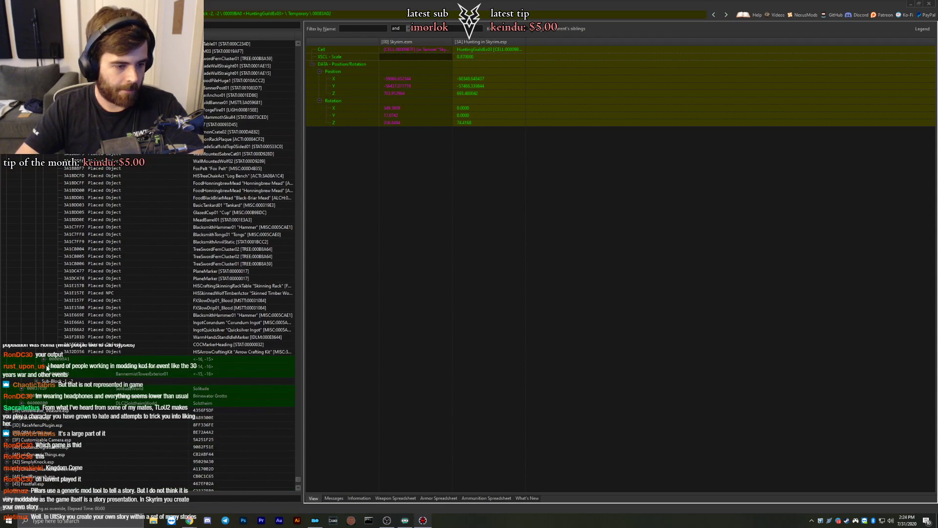
click(44, 360)
click(103, 338)
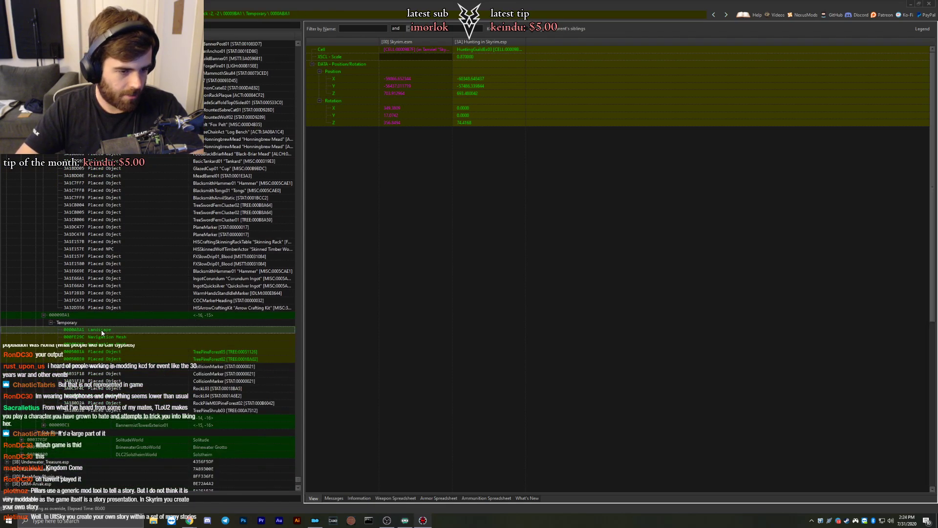
click(103, 343)
click(102, 352)
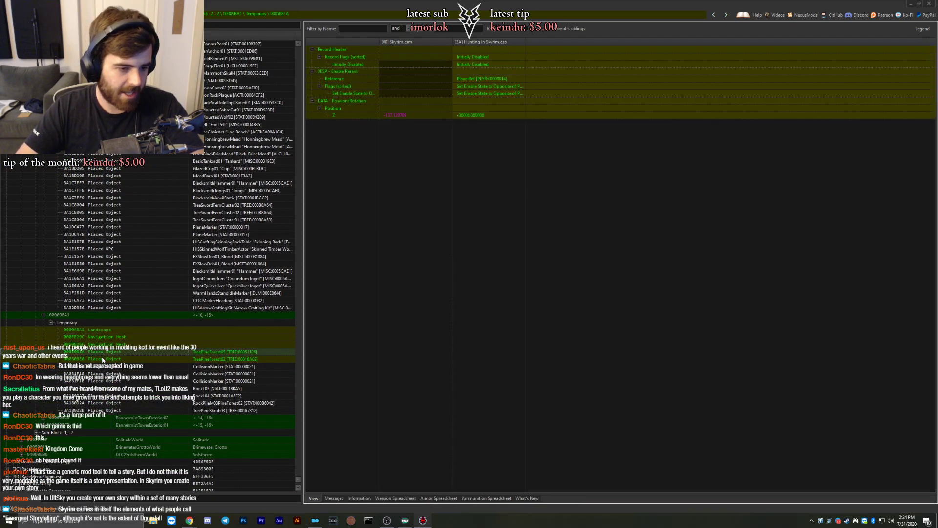
click(103, 359)
scroll(110, 362, down, 4)
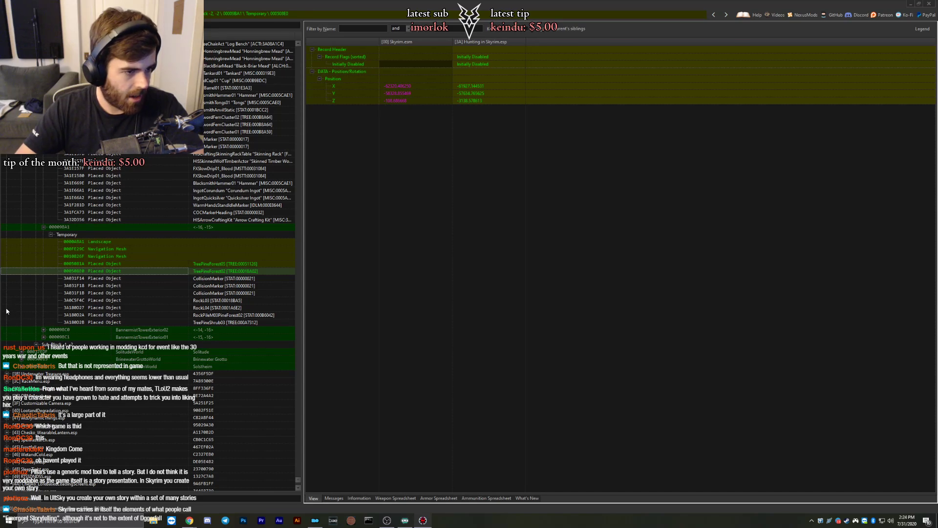
Compare the Navigation Mesh records of BannermistTowerExterior02 and BannermistTowerExterior01, plus the second mesh in cell -16, -15.
click(44, 329)
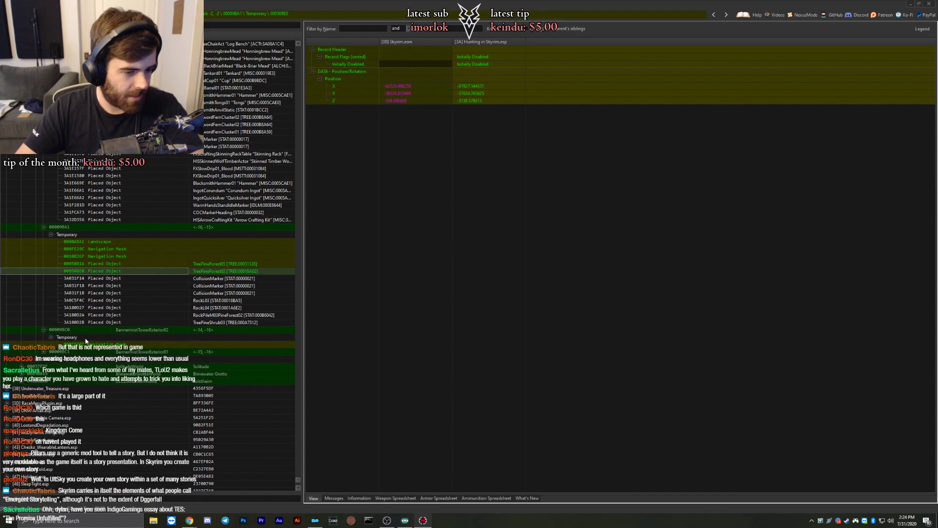
click(66, 344)
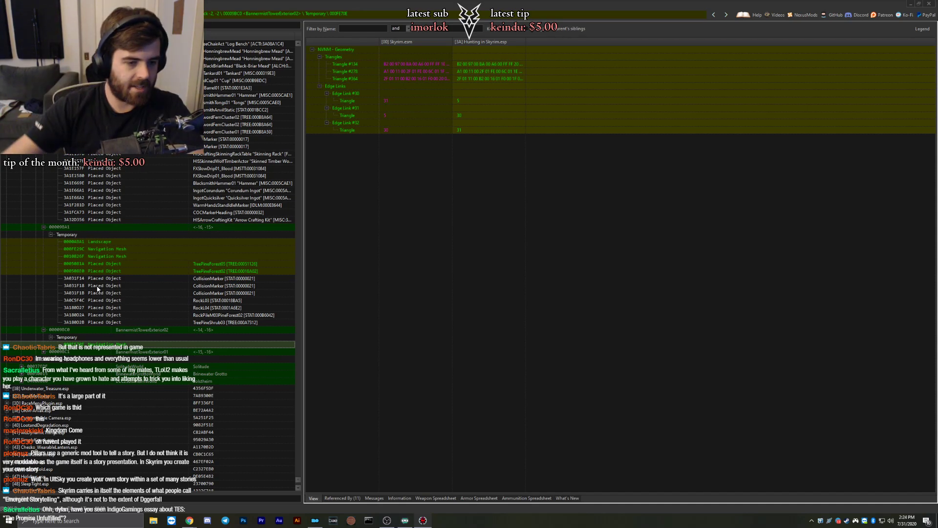
click(78, 256)
scroll(71, 267, down, 3)
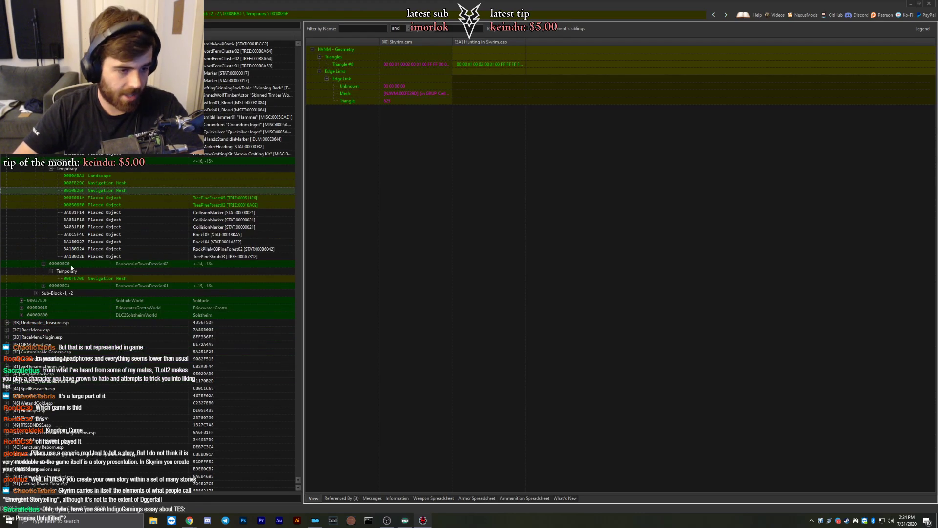
click(43, 285)
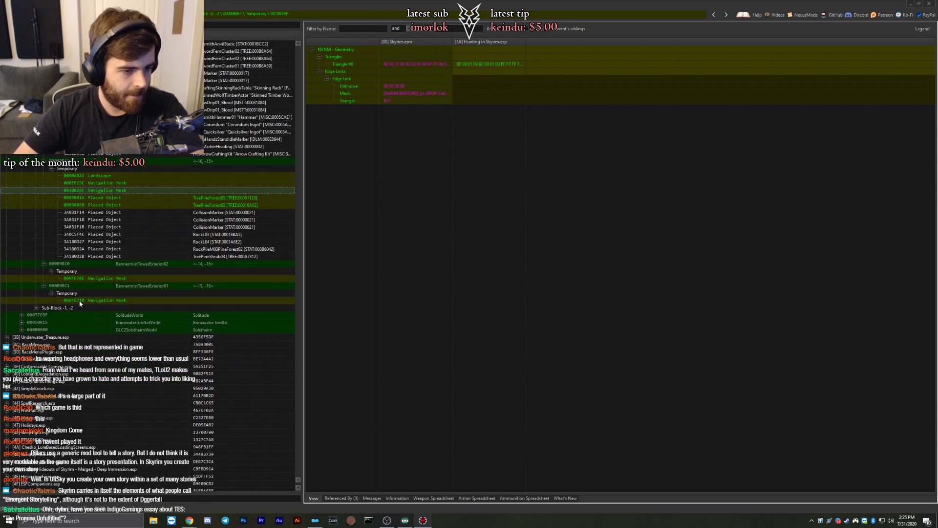
click(69, 300)
Expand Sub-Block -1, -2 and compare the Landscape records of its cells at -1, -12 and -2, -12.
click(36, 307)
click(44, 315)
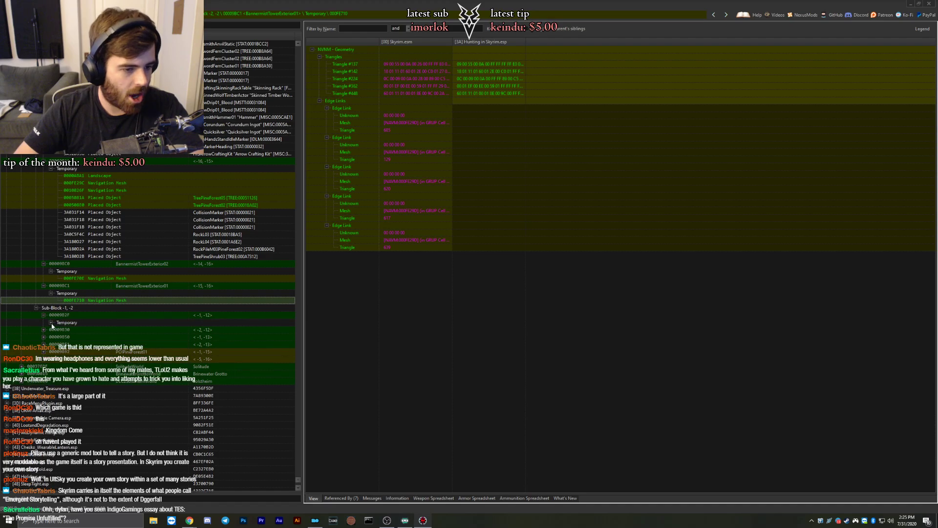
click(52, 323)
click(79, 331)
click(44, 337)
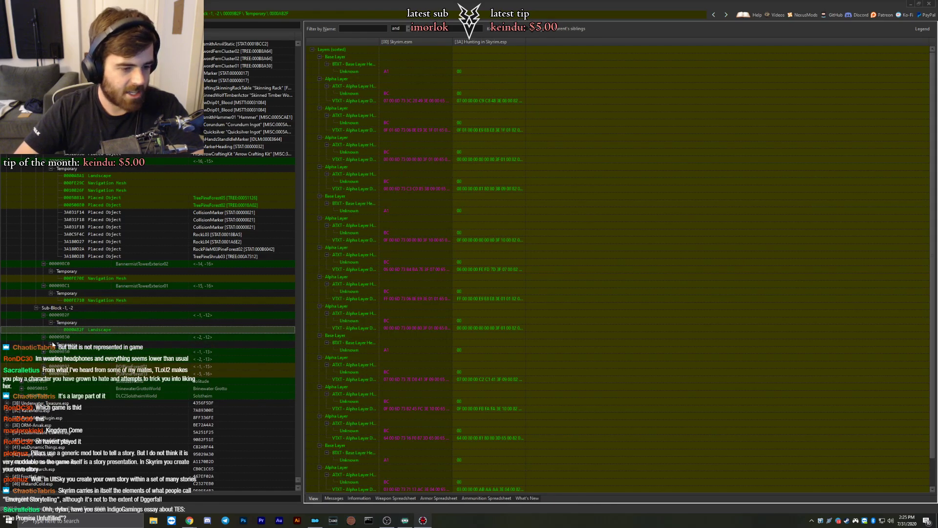
click(52, 345)
click(78, 352)
Expand the cells at -1, -13 and -2, -13 and compare their Landscape records between Skyrim.esm and Hunting in Skyrim.esp.
click(44, 359)
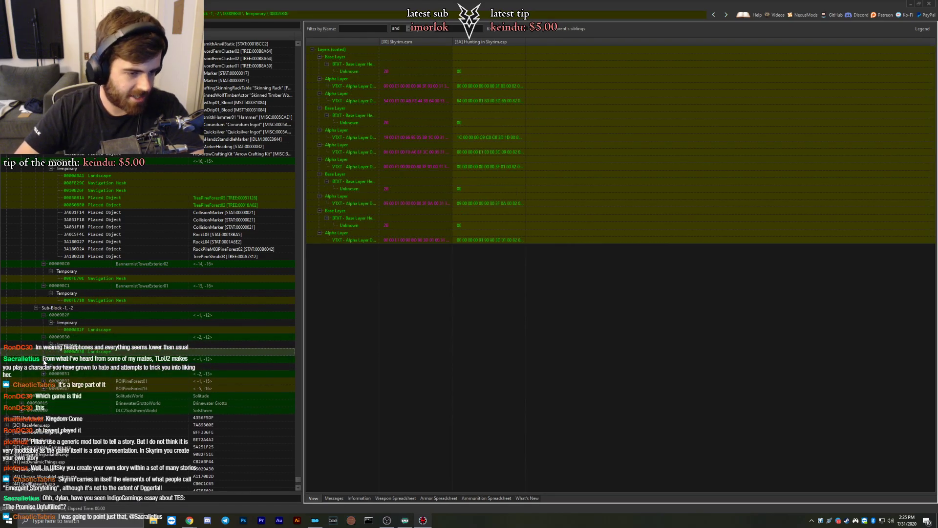
click(52, 365)
click(78, 373)
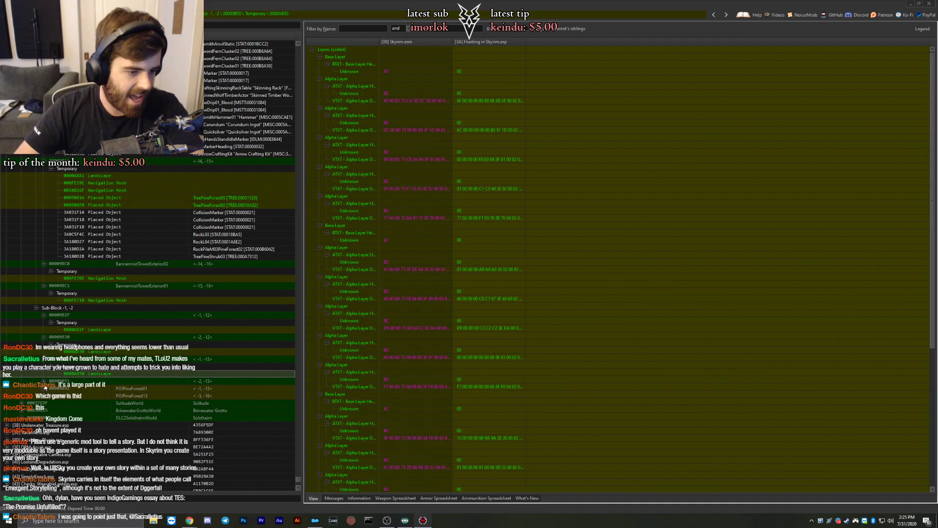
click(44, 381)
click(51, 388)
click(108, 396)
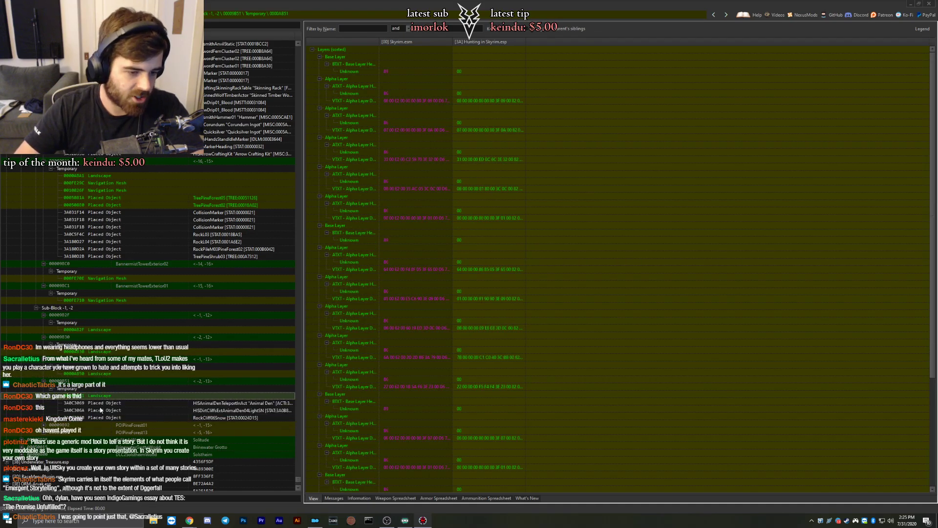
Inspect the overridden fishing rod placed objects in the POIPineForest01 and POIPineForest13 cells.
scroll(108, 396, down, 3)
click(52, 366)
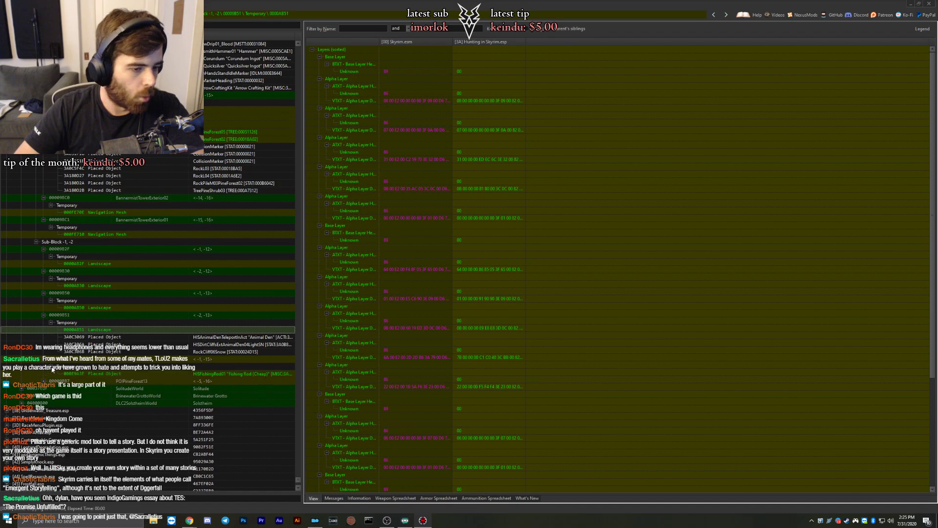
click(83, 373)
click(52, 388)
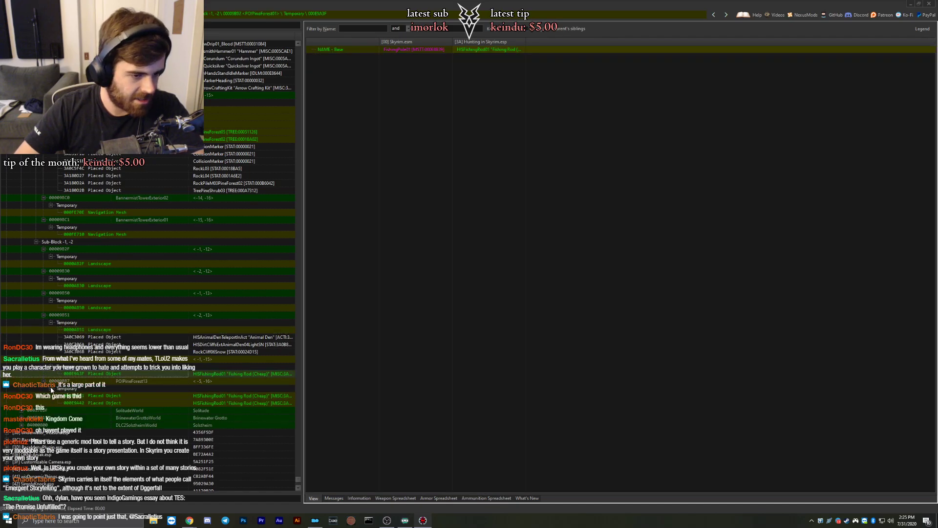
click(87, 401)
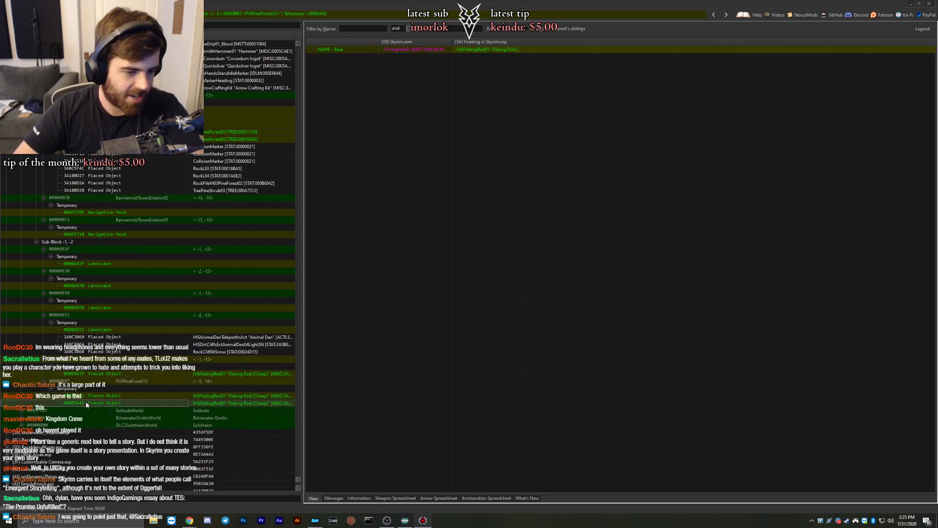
Expand SolitudeWorld down to the SolitudeOrigin cell's temporary records and inspect its placed object override.
scroll(86, 401, down, 3)
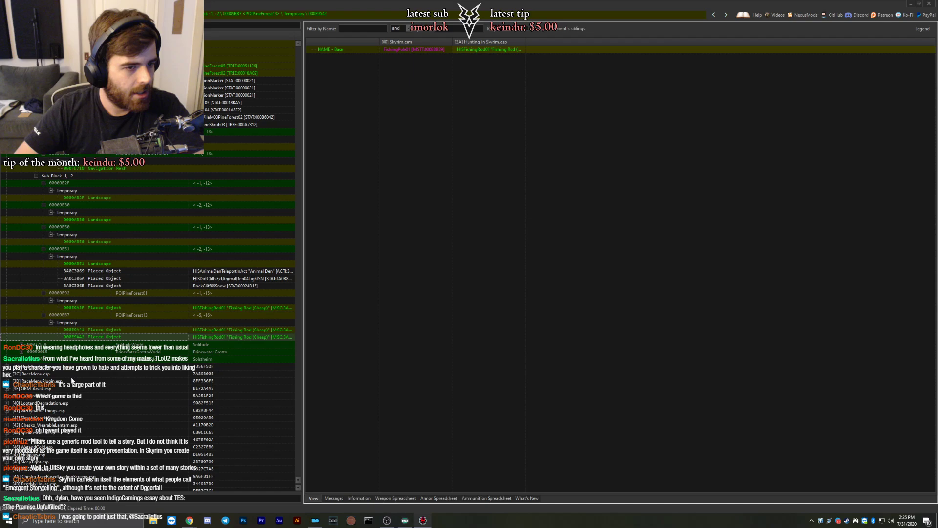
click(21, 344)
click(30, 351)
click(37, 358)
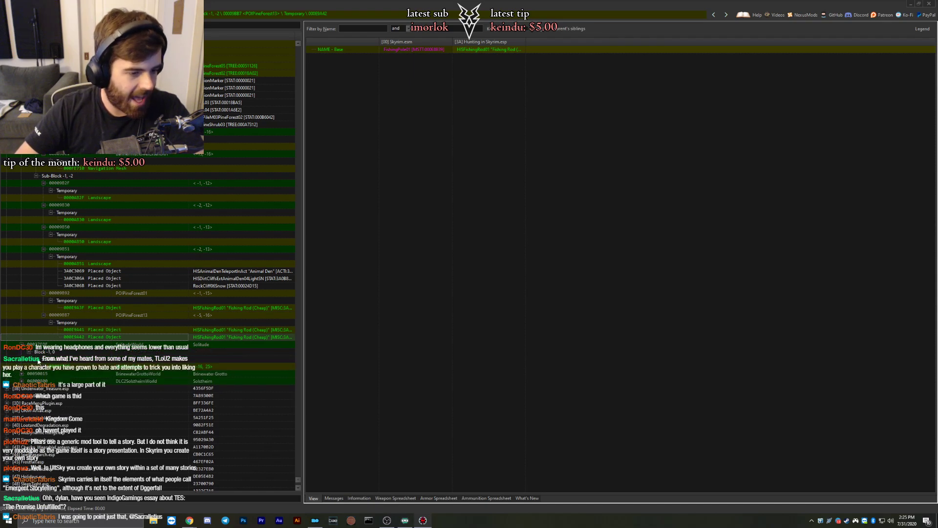
click(44, 366)
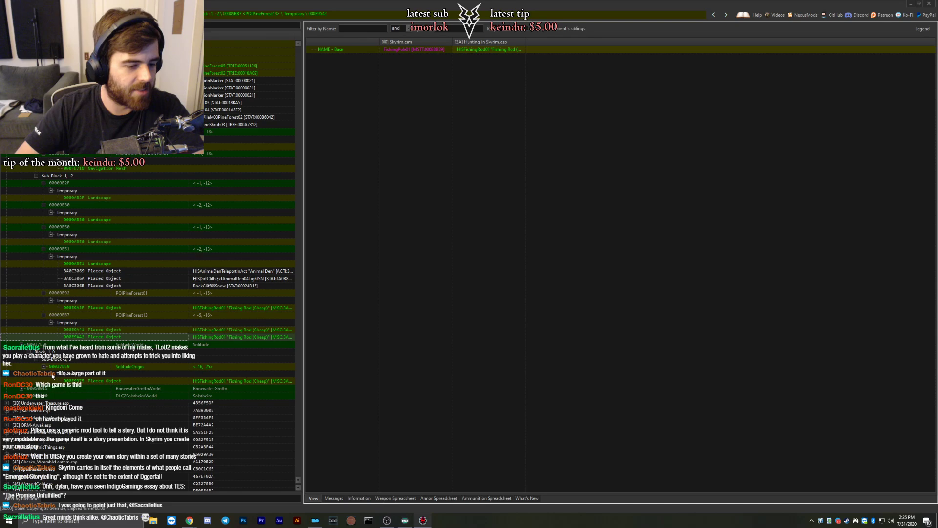
click(80, 380)
Expand BrinewaterGrottoWorld down to the BrinewaterGrottoEnding cell and inspect its placed object override.
click(22, 389)
click(29, 397)
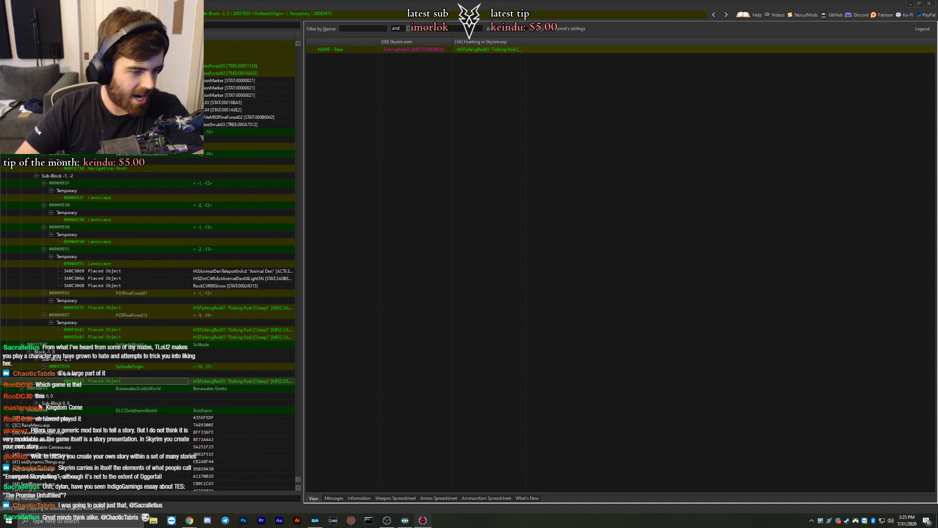
click(36, 403)
click(44, 410)
click(51, 418)
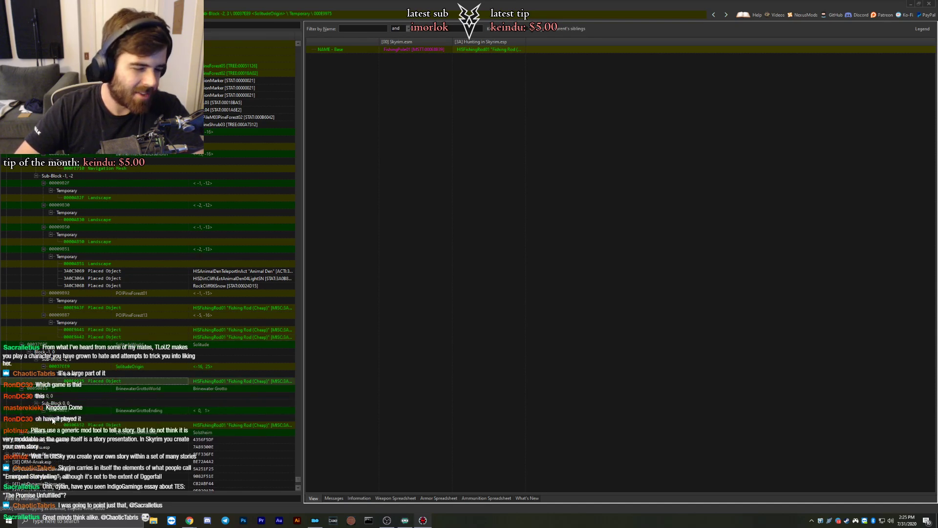
click(58, 424)
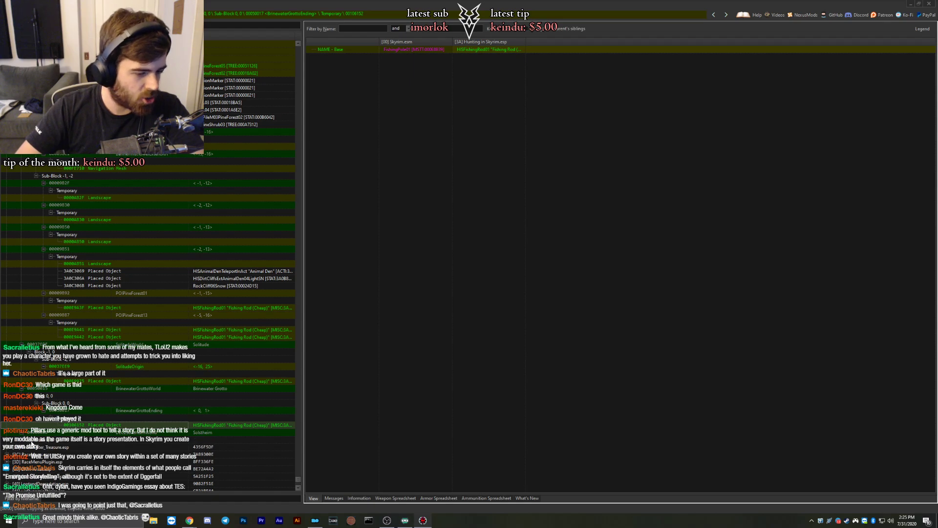
Expand the only cell under DLC2SolstheimWorld and inspect its temporary placed object override.
scroll(45, 441, down, 4)
click(43, 366)
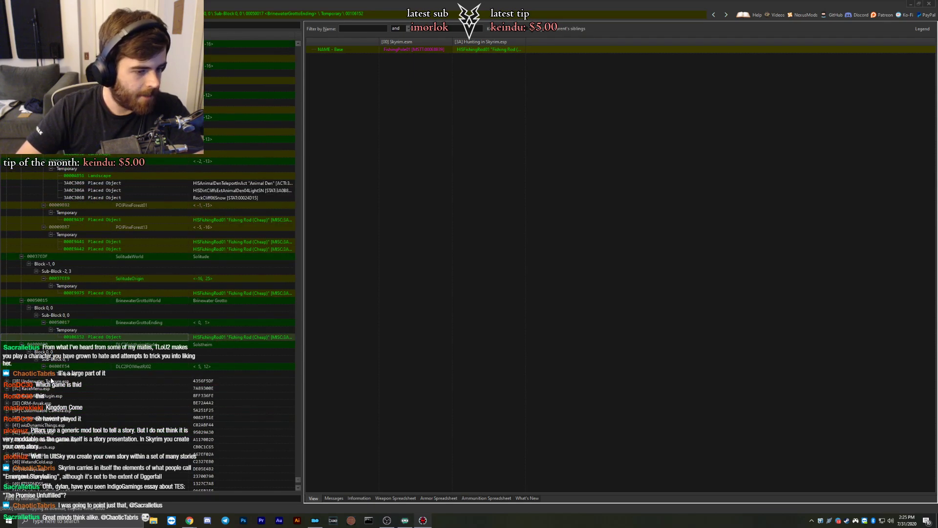
click(51, 374)
click(80, 381)
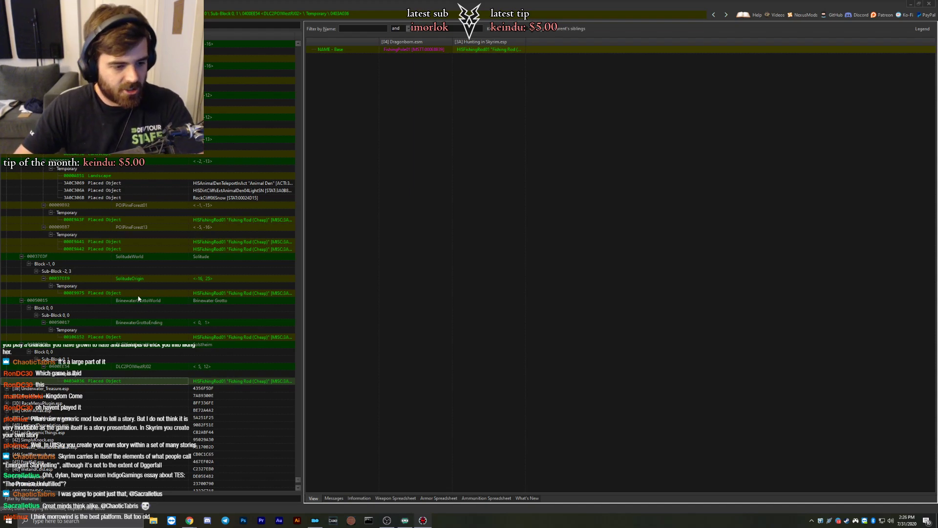
Review the file header of Underwater_Treasure.esp and expand the plugin's Book records.
scroll(138, 298, down, 3)
click(32, 322)
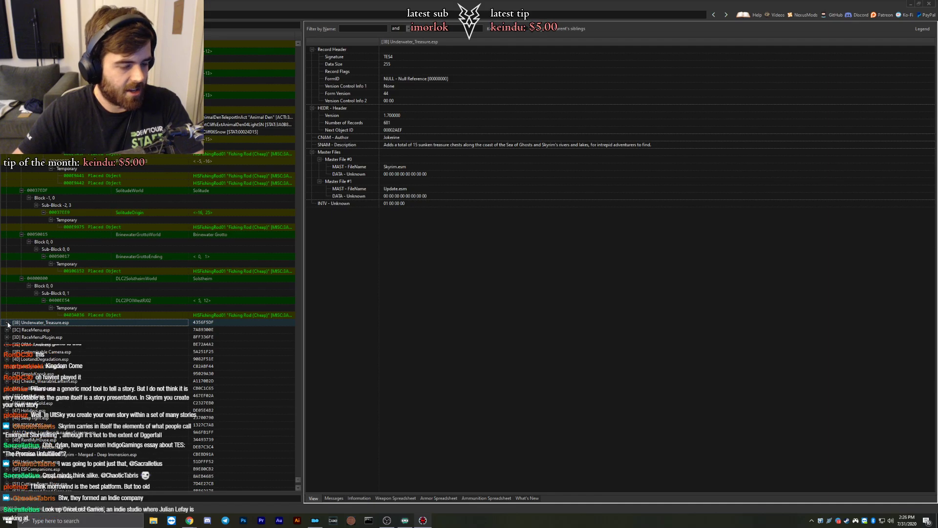
click(7, 323)
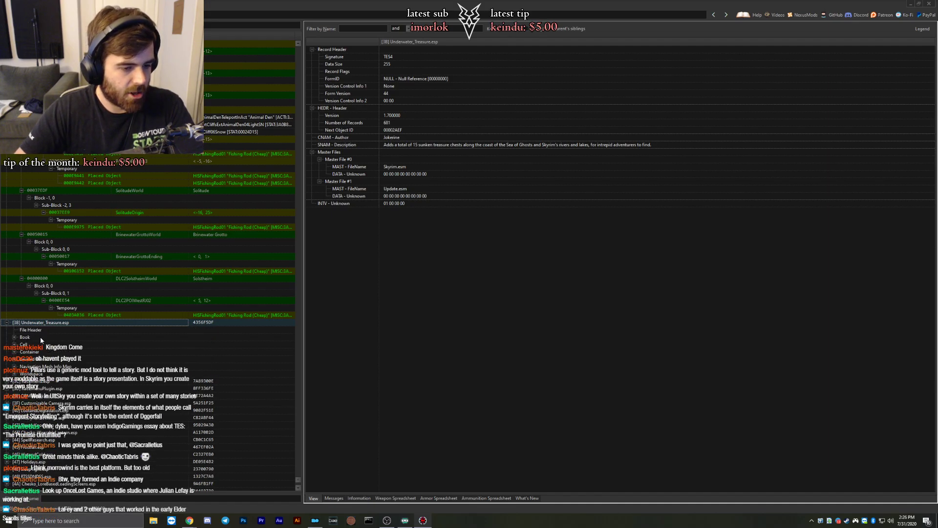
click(14, 337)
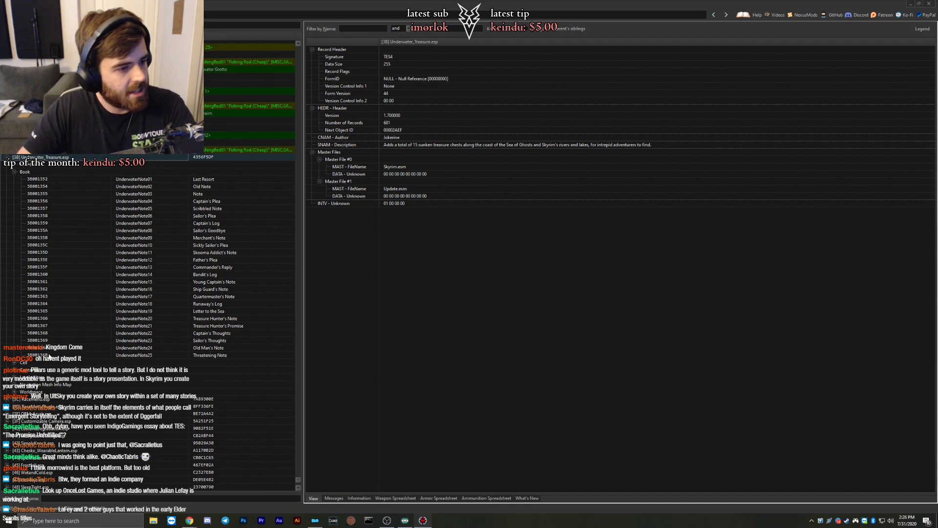
Expand the plugin's Cell group through Block 0, Sub-Block 5 to the Underwater Dwemer Ruins cell's placed objects.
click(15, 363)
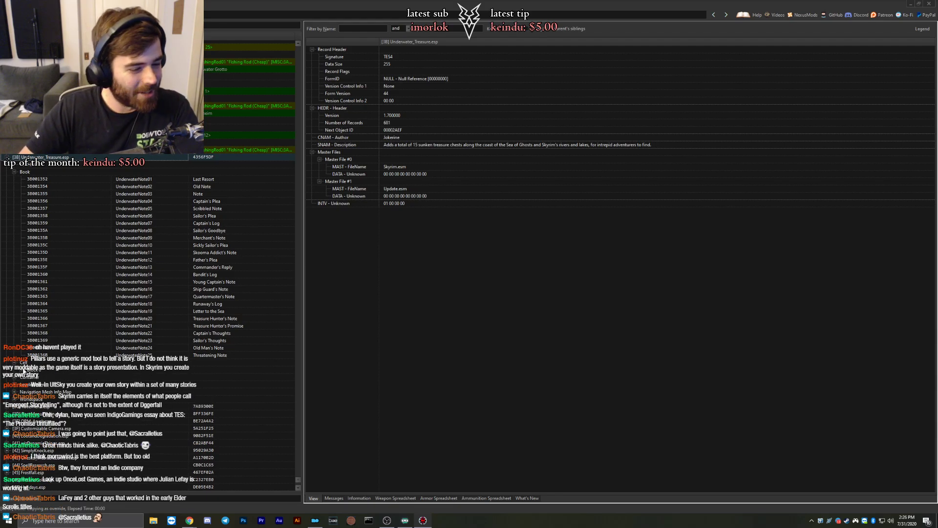
scroll(55, 369, up, 10)
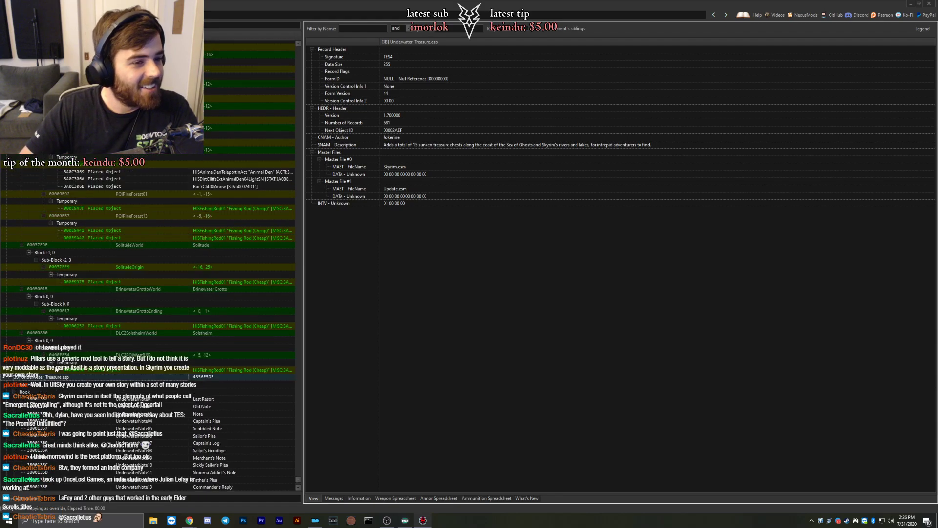
scroll(57, 370, down, 15)
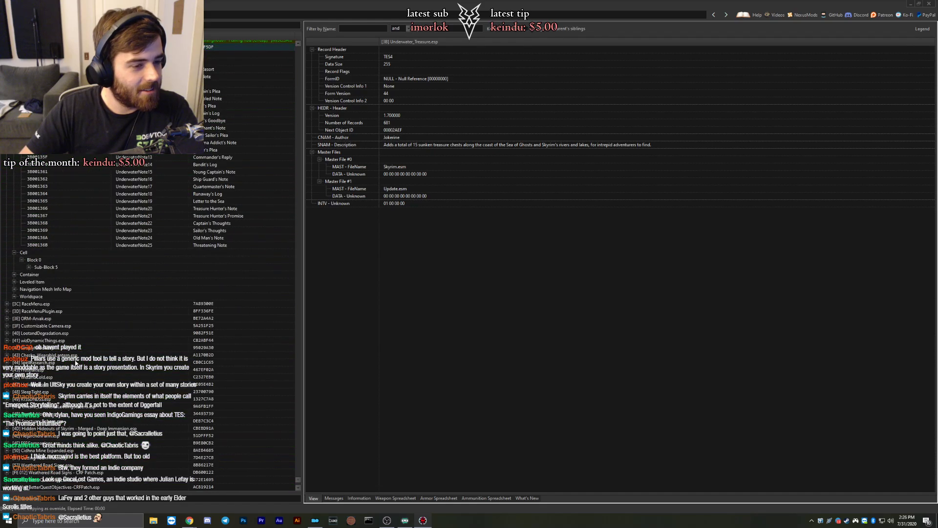
scroll(76, 363, down, 3)
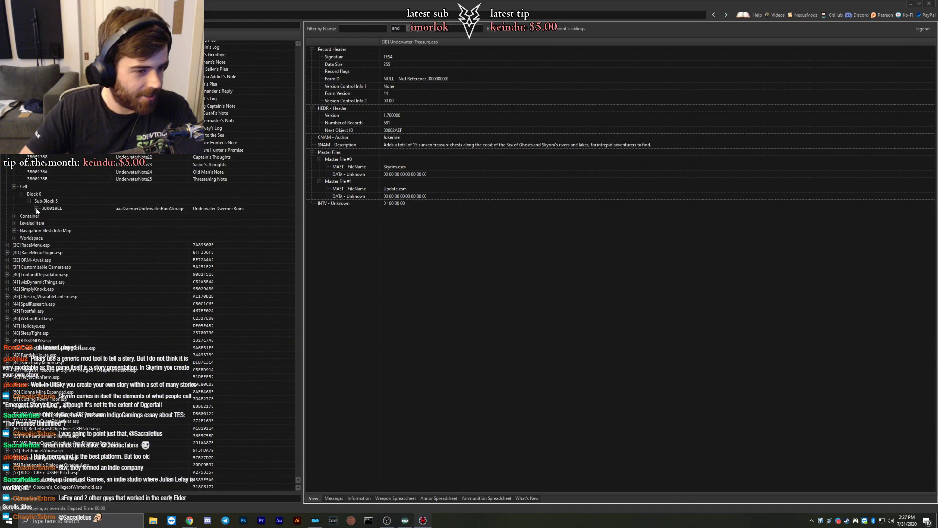
click(28, 201)
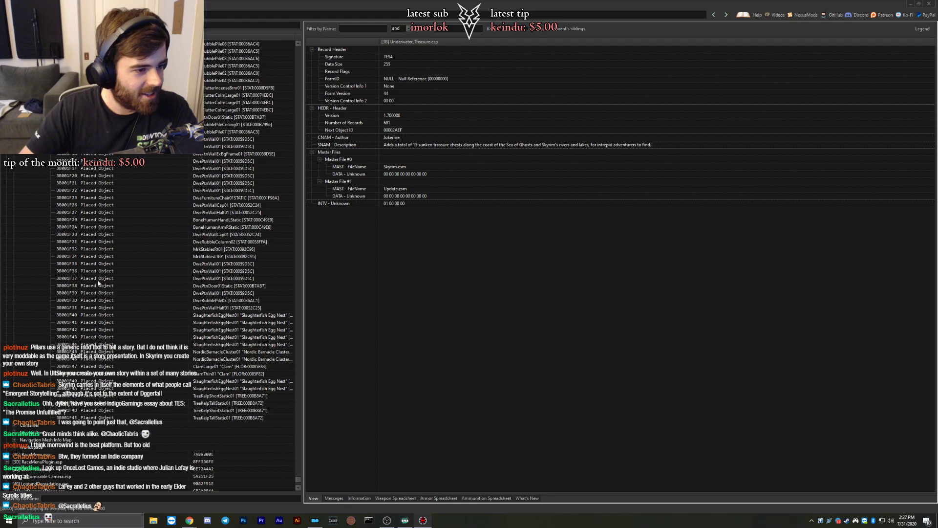
Inspect the TreasUnderwaterSMChest container record and the UnderwaterNotes leveled item in Underwater_Treasure.esp.
scroll(83, 298, down, 8)
click(14, 250)
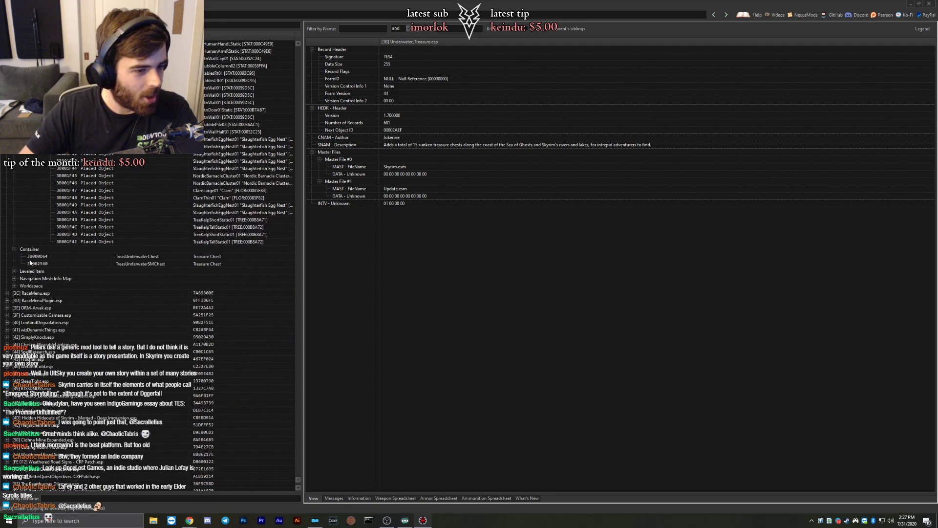
click(58, 262)
scroll(14, 260, down, 2)
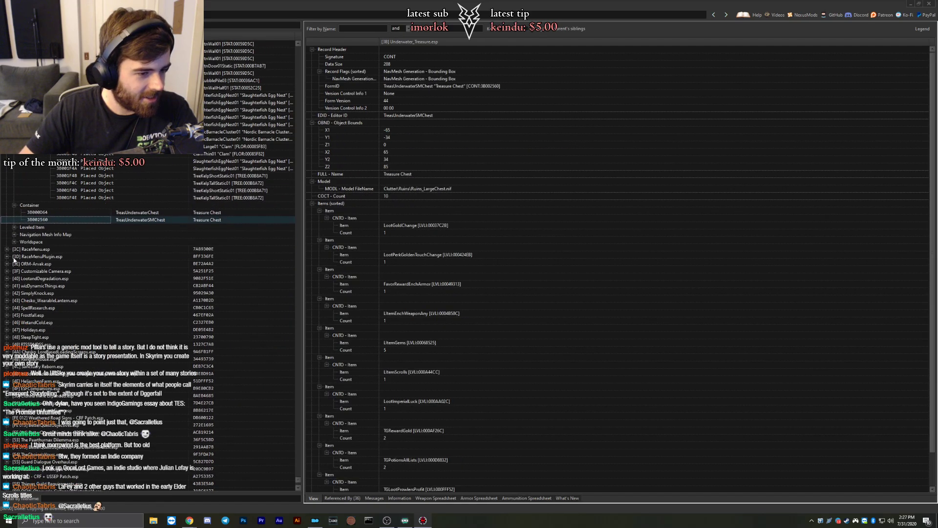
click(14, 227)
click(34, 242)
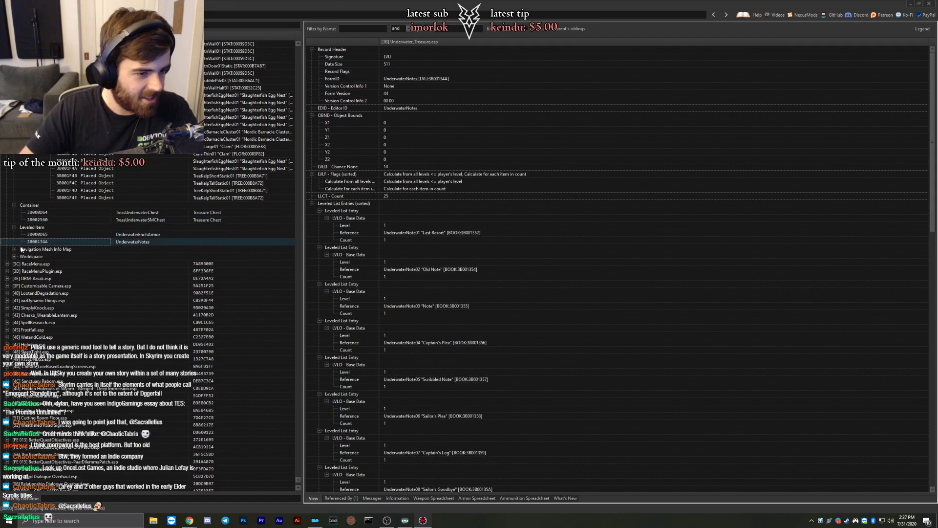
Inspect the plugin's Navigation Mesh Info Map record and its Tamriel worldspace record, and expand Tamriel's blocks.
click(14, 249)
click(28, 257)
click(14, 263)
click(27, 271)
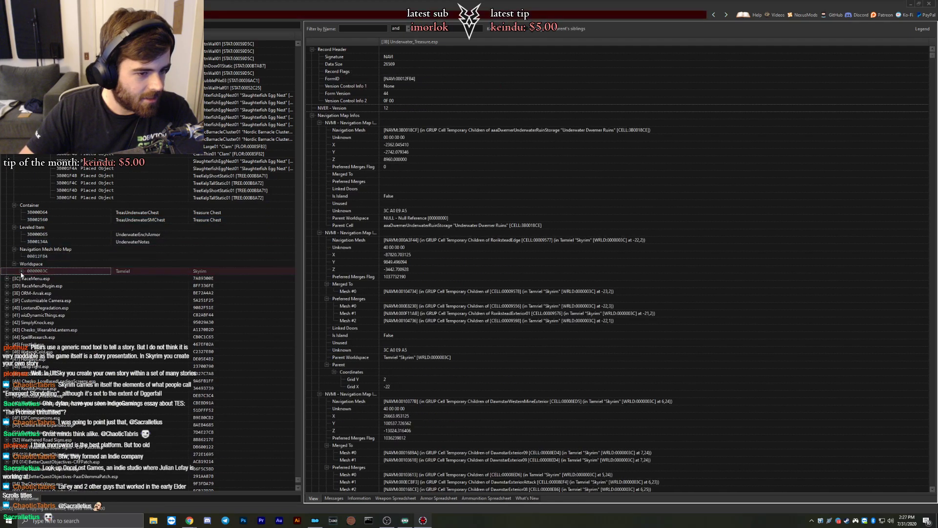
click(22, 271)
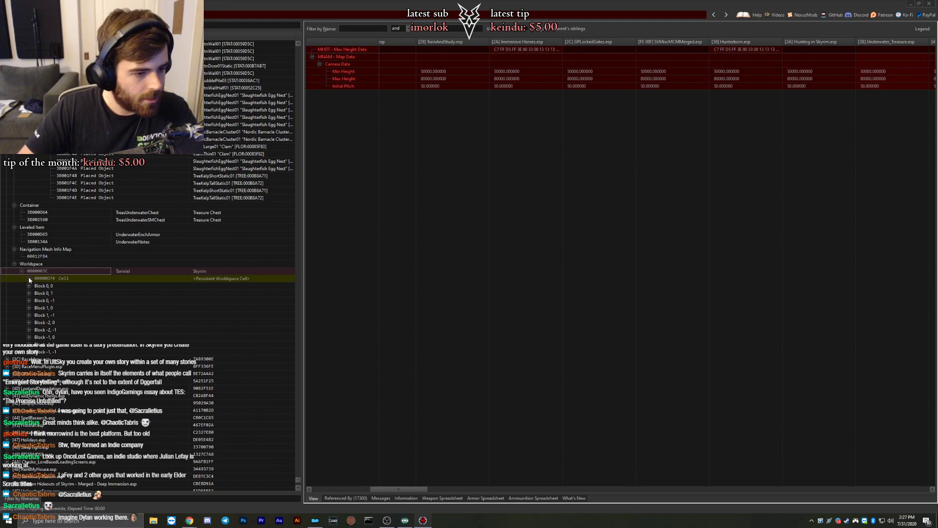
Expand Tamriel's persistent worldspace cell and the temporary objects under Block 0, 0, Sub-Block 0, 3.
scroll(55, 294, down, 20)
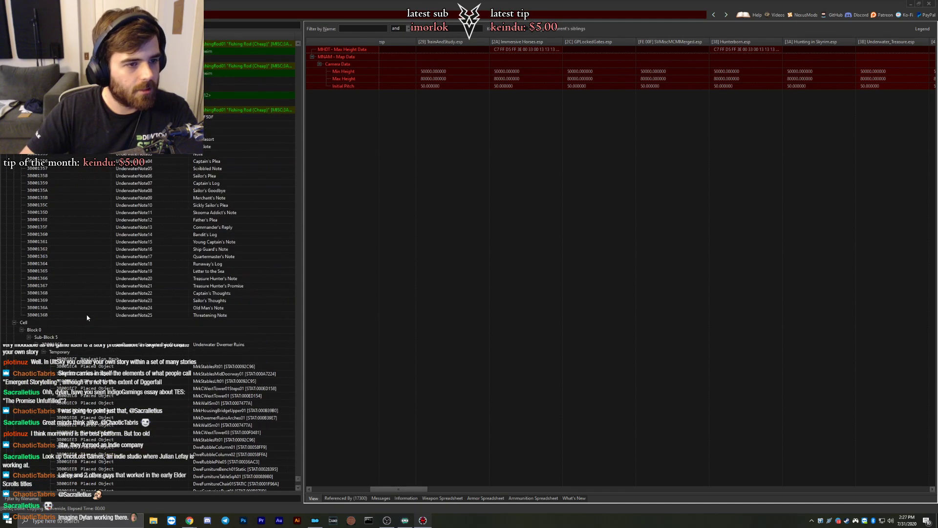
scroll(84, 318, down, 20)
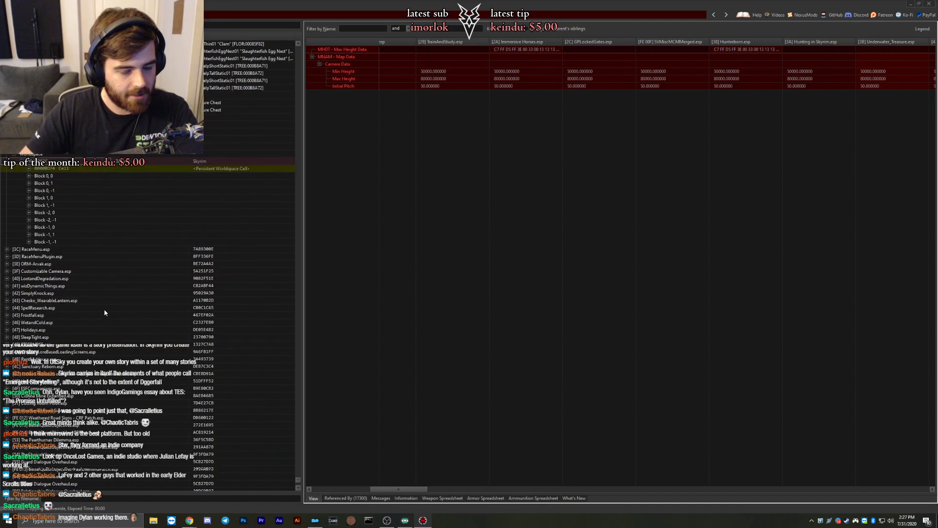
click(29, 169)
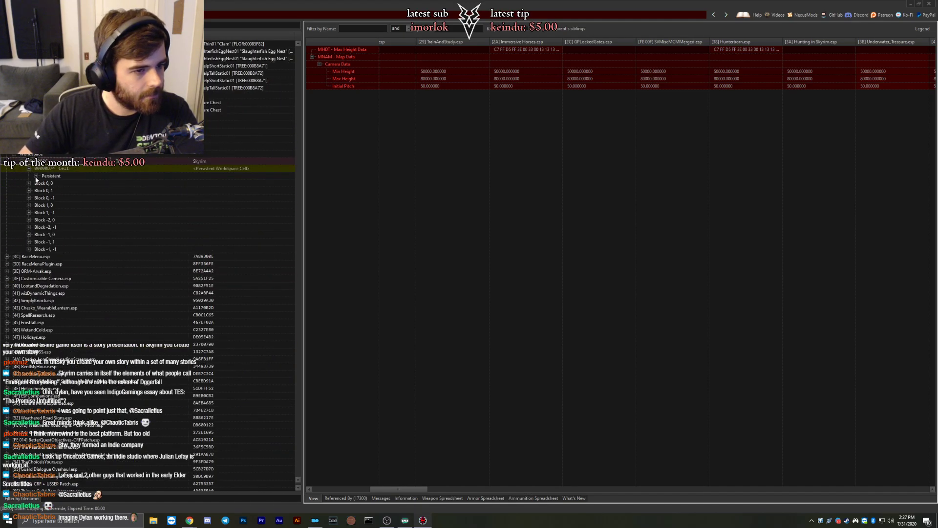
click(36, 176)
click(28, 206)
click(36, 212)
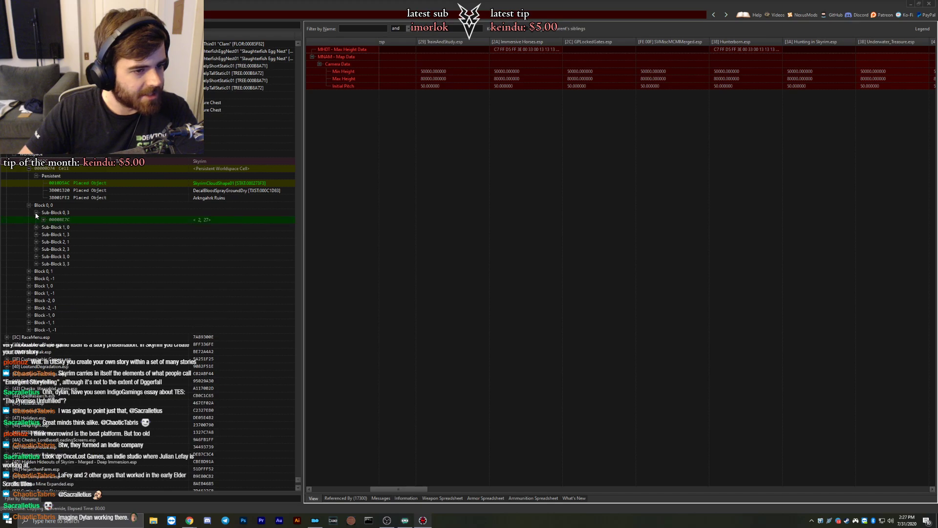
click(43, 220)
click(50, 227)
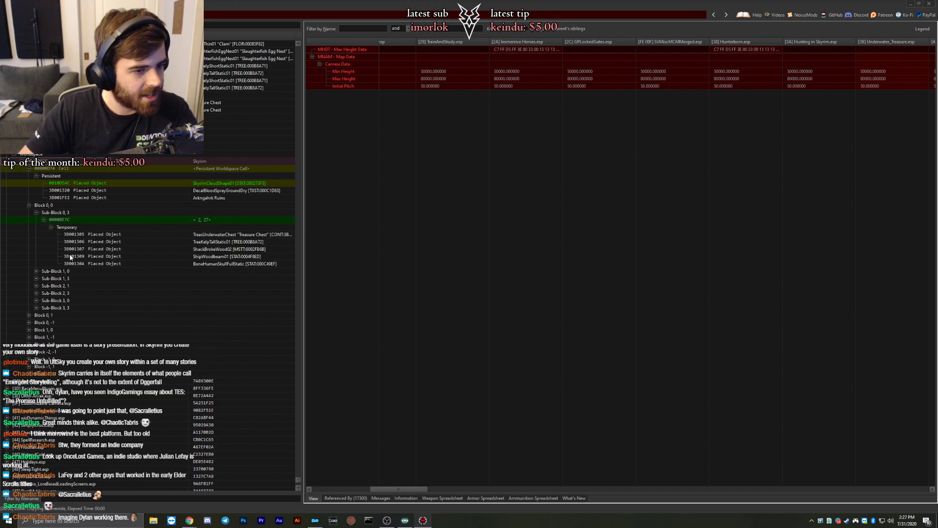
Expand both cells in Sub-Block 1, 0 to review their temporary placed objects.
click(36, 272)
click(44, 279)
click(50, 285)
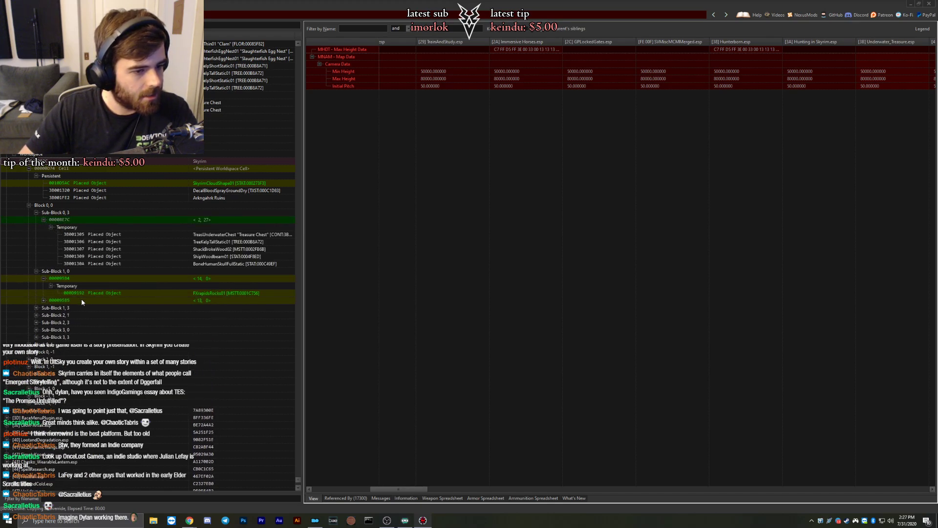
click(43, 300)
click(50, 308)
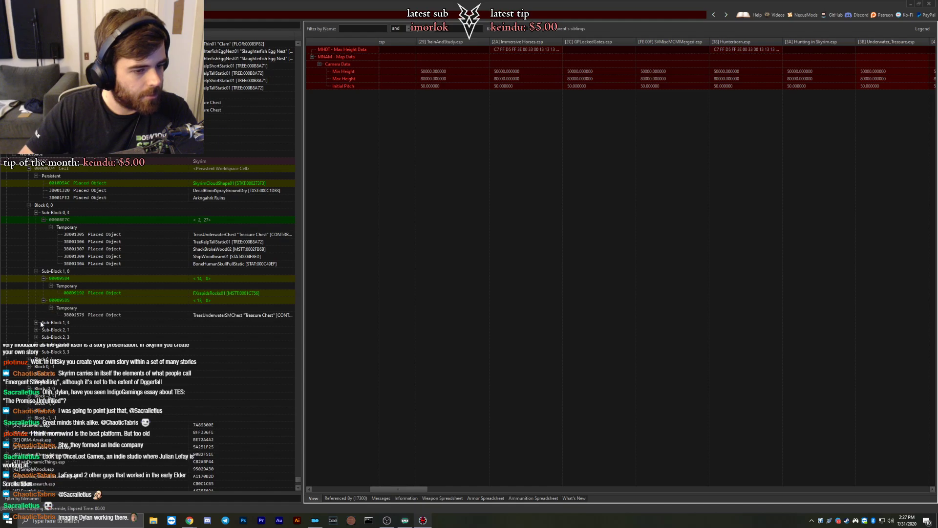
Expand both cells in Sub-Block 1, 3 and inspect the ShipOar01 and CrateSmall04Weathered placed objects.
click(36, 322)
click(43, 329)
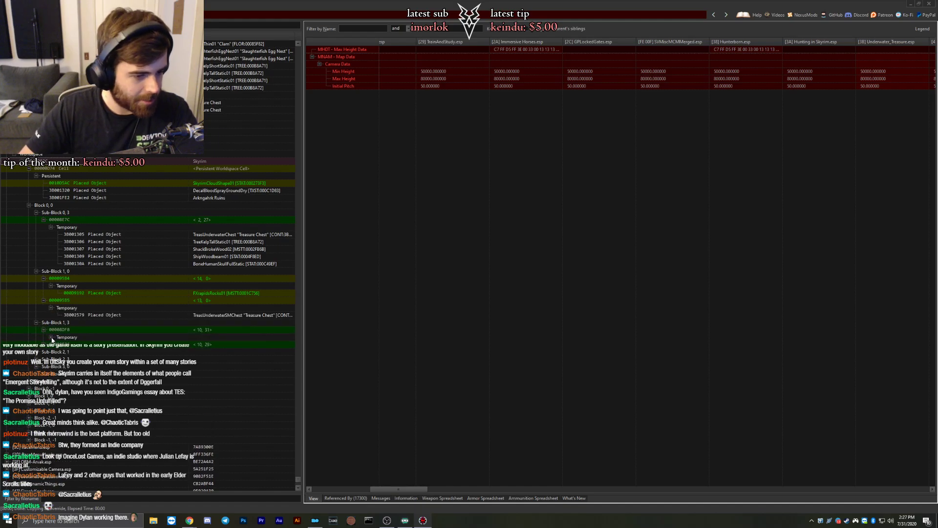
click(51, 337)
click(44, 381)
click(51, 387)
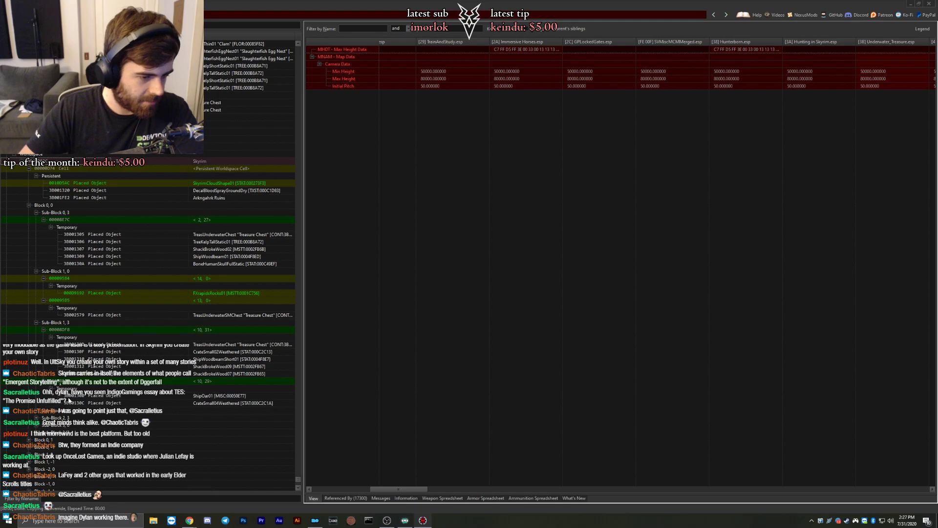
click(73, 396)
click(74, 403)
Expand the cell in Sub-Block 2, 1 to list its temporary placed object.
scroll(73, 400, down, 4)
click(37, 322)
click(44, 330)
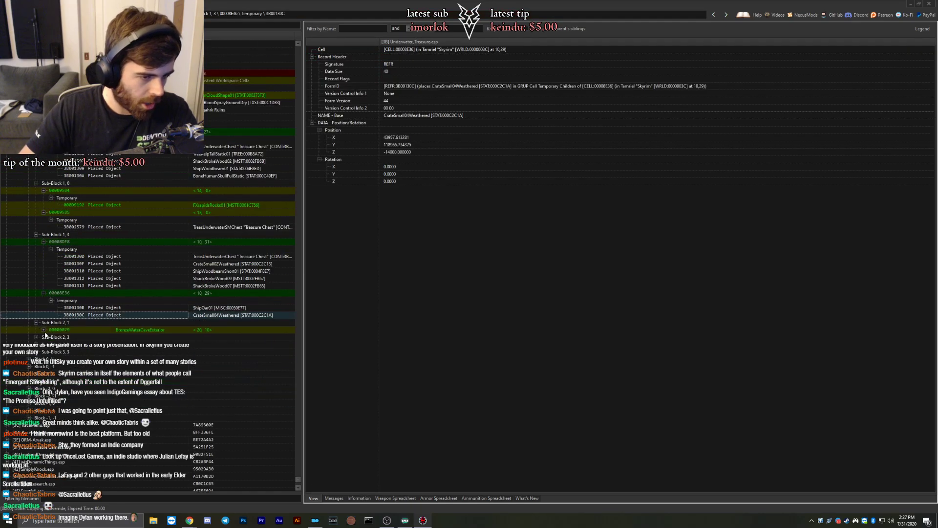
click(51, 337)
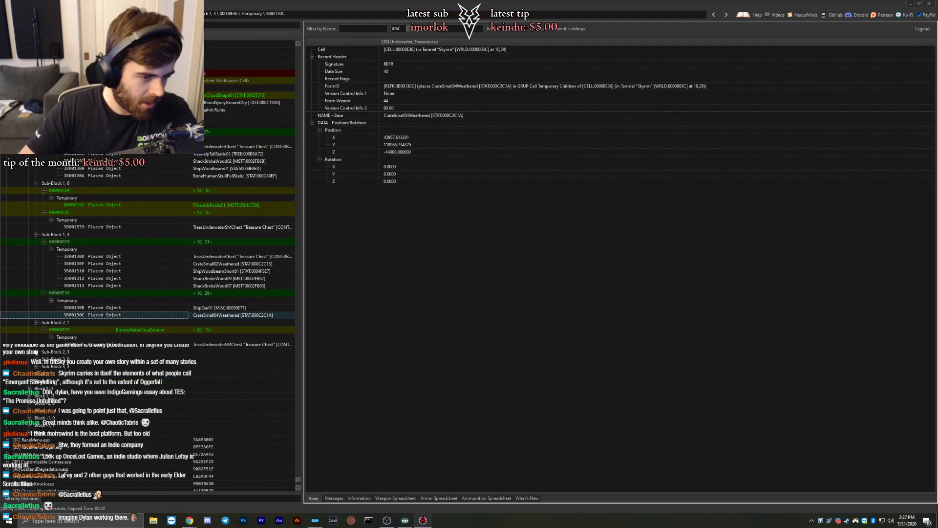
Expand Sub-Block 2, 3 and its three cells to list their temporary placed objects.
click(36, 351)
click(43, 358)
click(51, 366)
scroll(51, 366, down, 4)
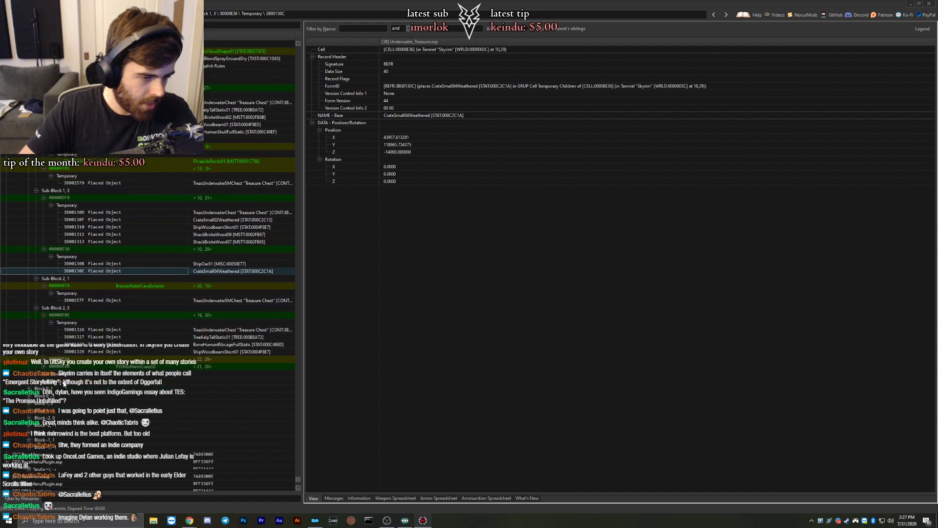
click(44, 315)
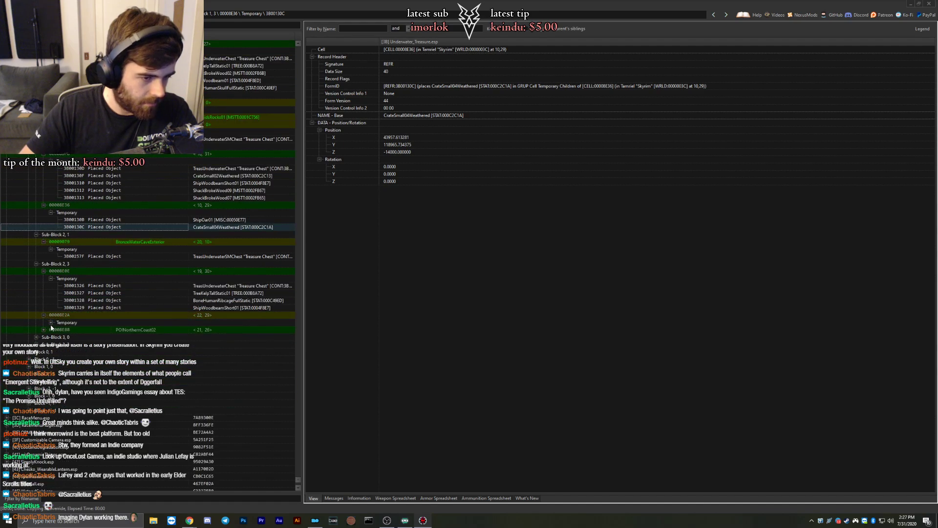
click(50, 322)
click(44, 351)
click(51, 359)
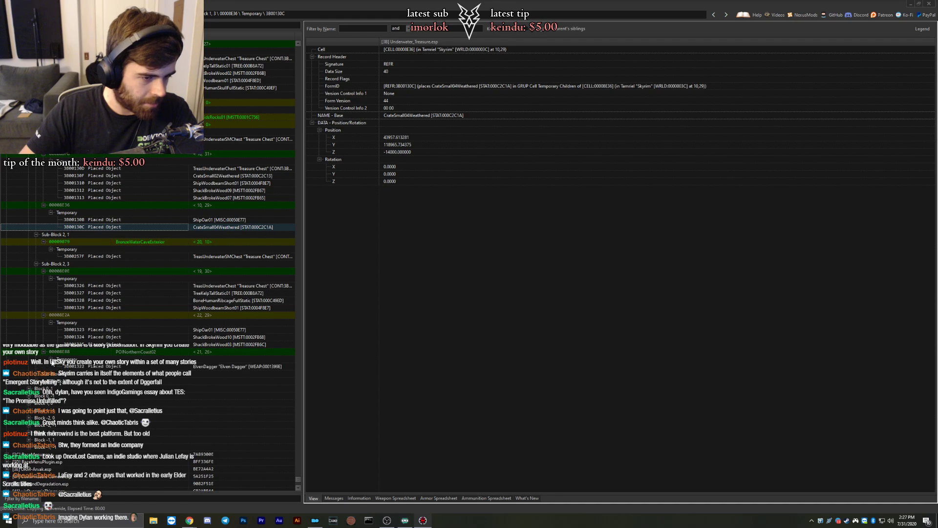
Expand Sub-Block 3, 0 and the temporary placed objects of its cells at 25, 7 and 24, 7.
scroll(47, 319, down, 4)
click(36, 286)
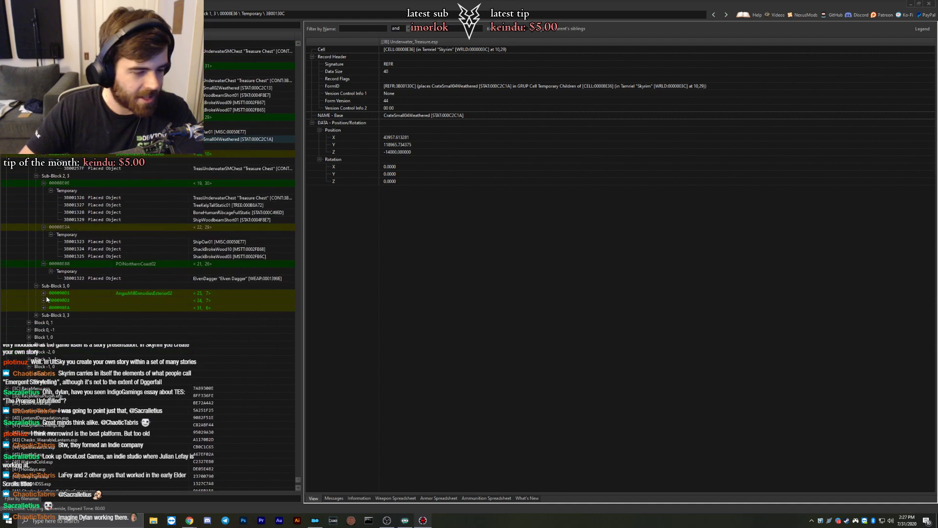
click(44, 300)
click(44, 293)
click(50, 300)
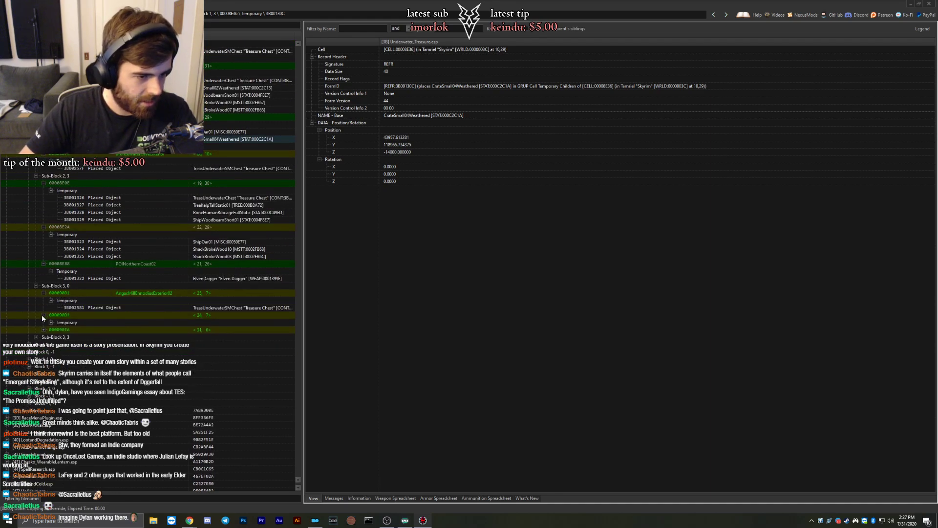
click(51, 322)
Copy the CrateSmallLong01Weathered placed object from Underwater_Treasure.esp as an override into UltSky.esp.
click(101, 337)
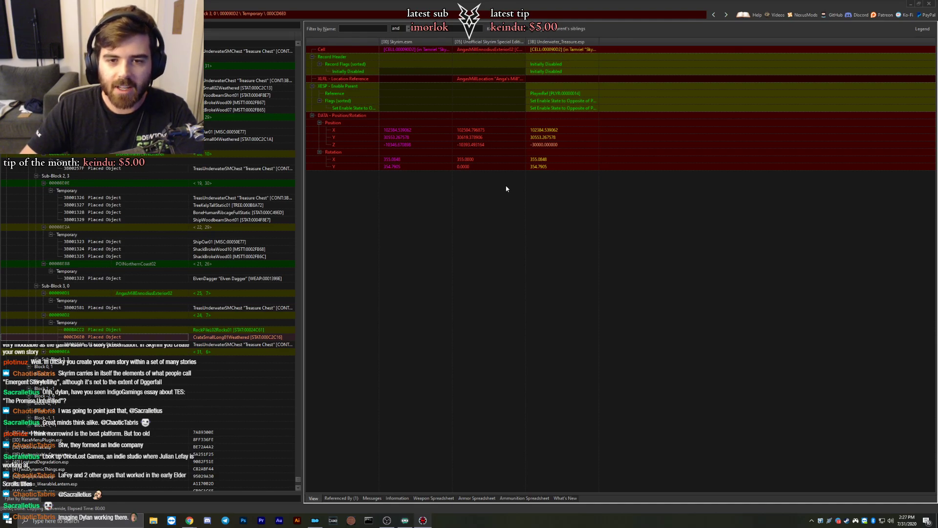
click(475, 58)
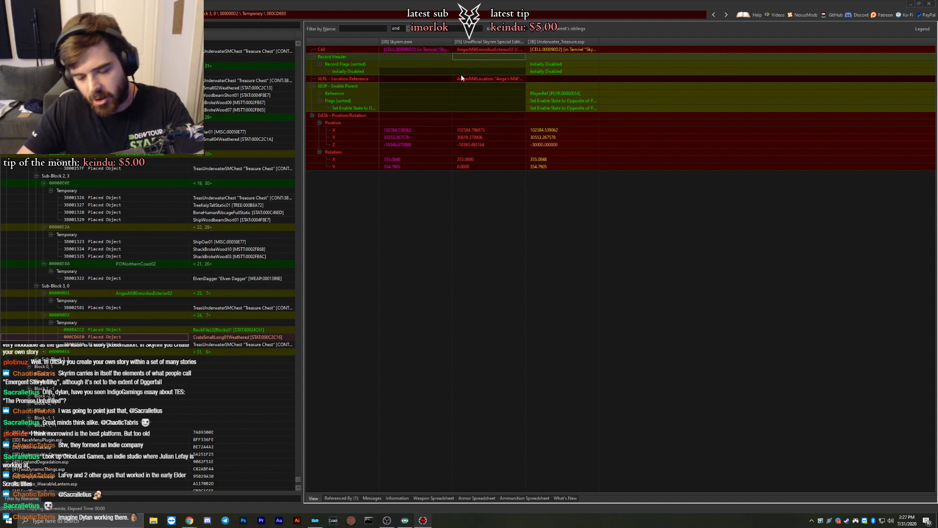
right_click(547, 42)
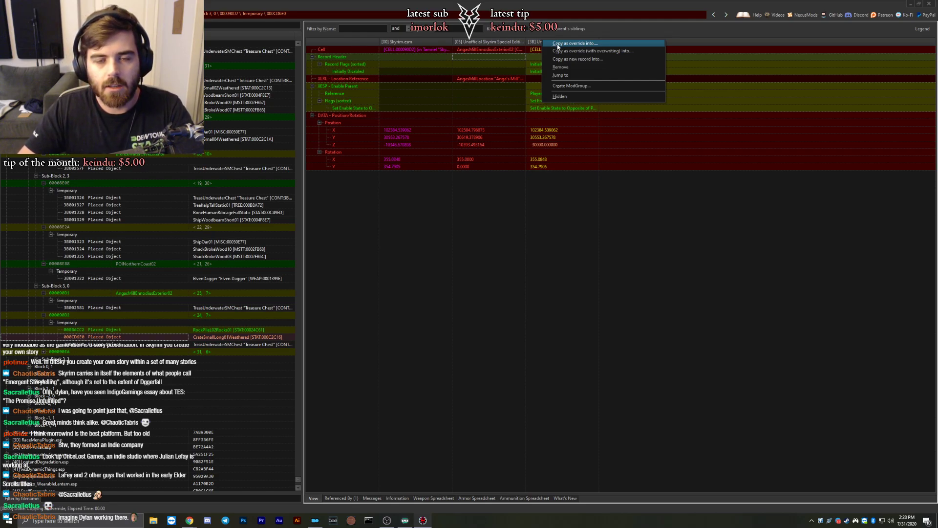
click(557, 44)
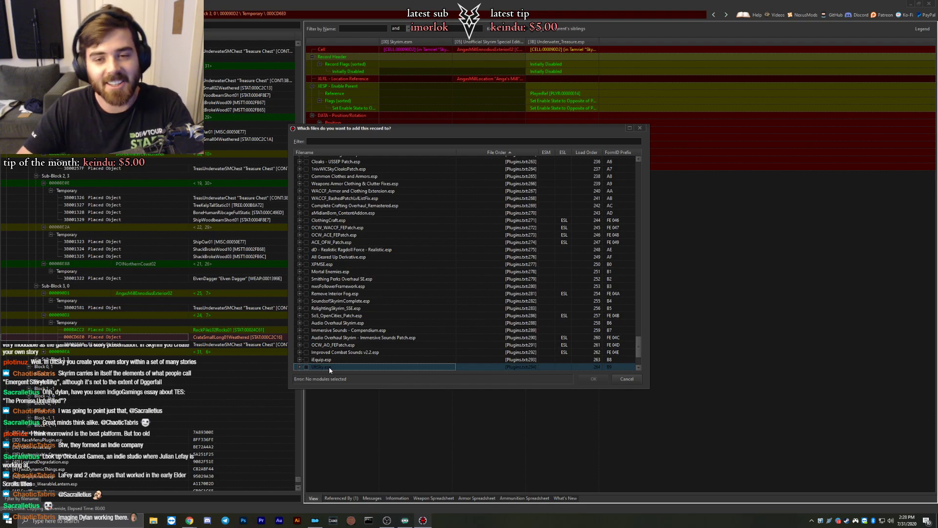
double_click(329, 367)
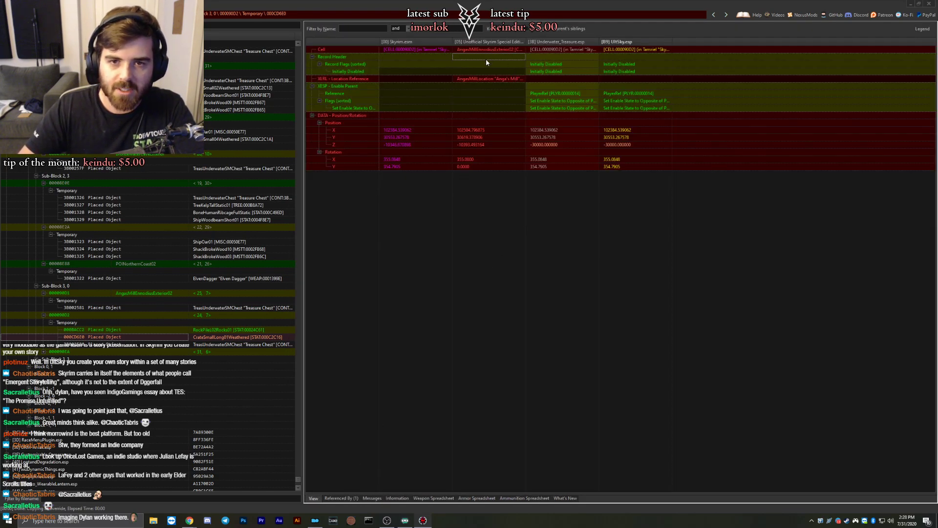
Remove the crate record's XLRL location reference in the Unofficial Skyrim Special Edition Patch version.
click(478, 50)
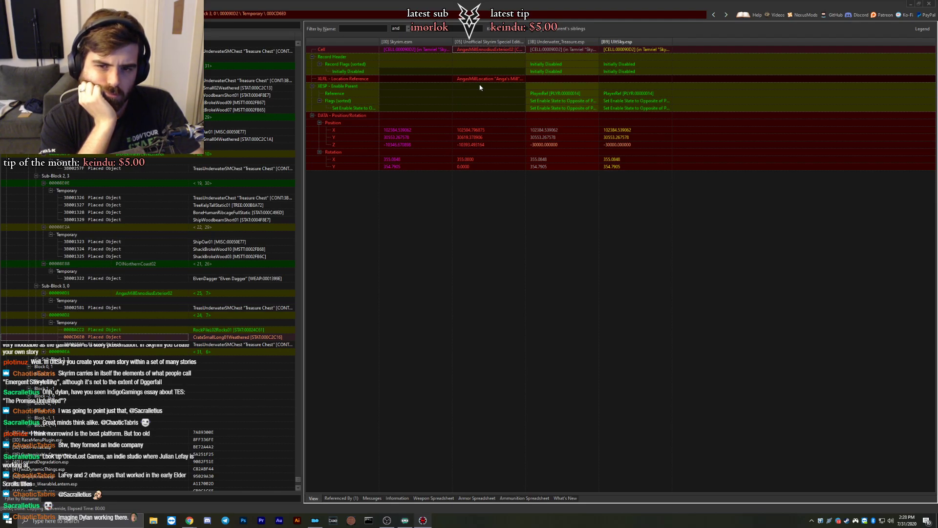
drag(489, 80, 552, 208)
key(Delete)
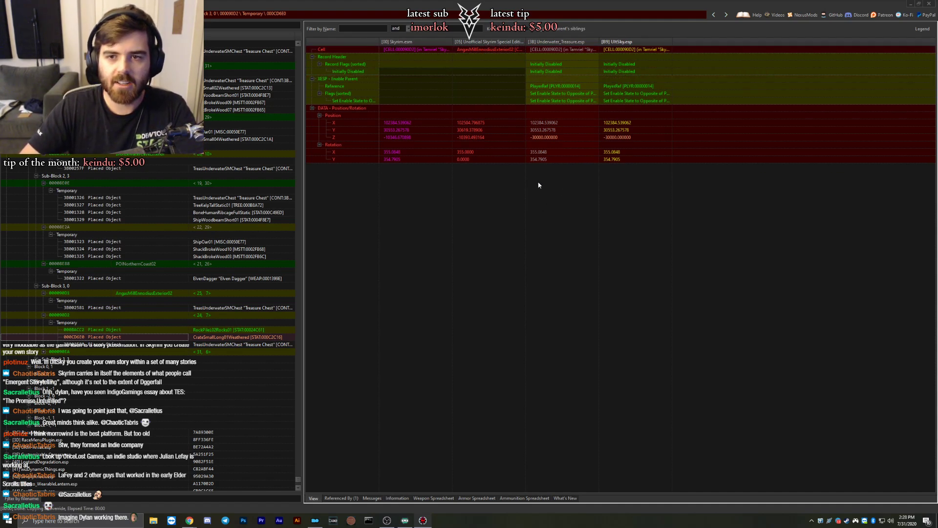
Expand the cell at 31, 6 in Sub-Block 3, 0 and inspect its underwater treasure chest.
scroll(126, 307, down, 2)
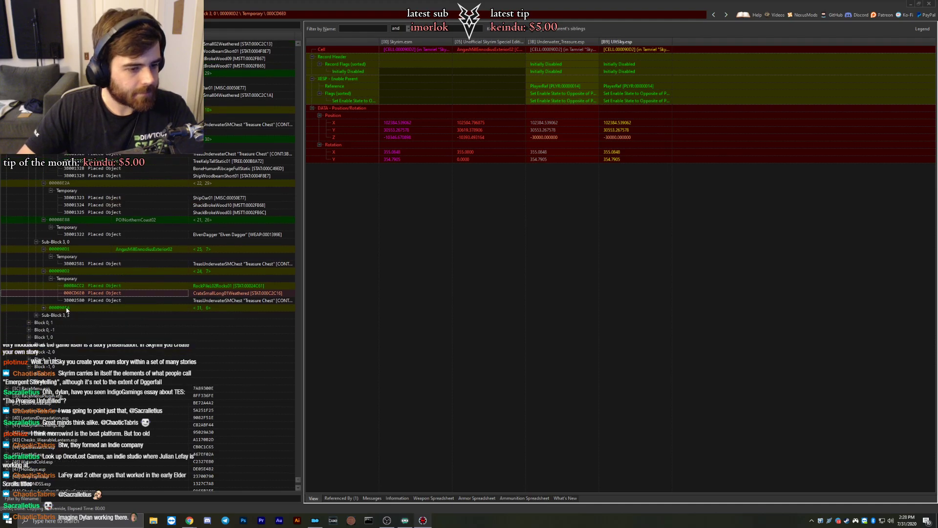
click(126, 306)
click(67, 330)
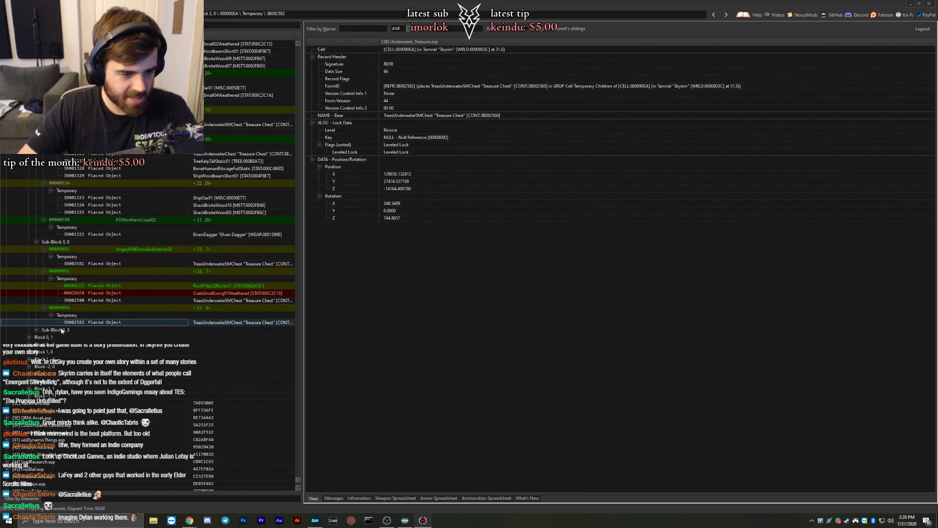
Expand Sub-Block 3, 3 down to its temporary objects and inspect the ShipAnchorWheel01 placed object.
click(36, 330)
click(43, 337)
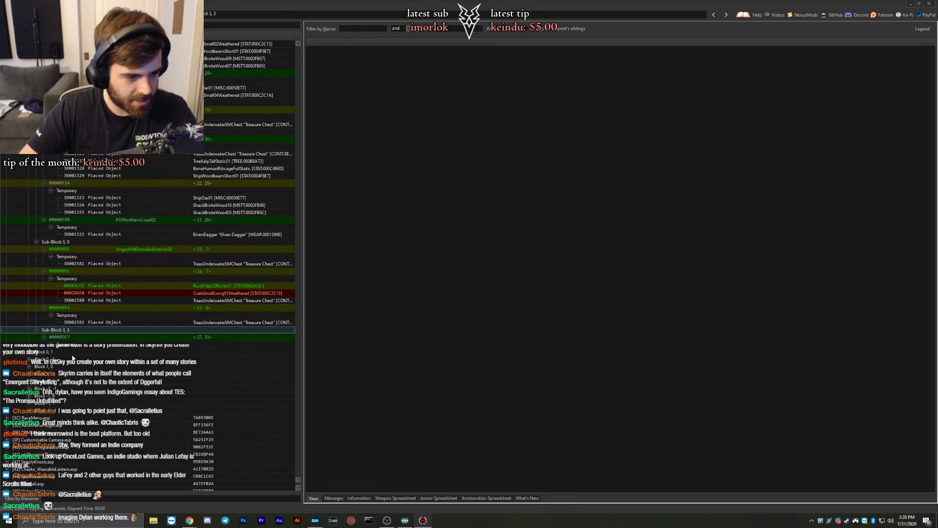
click(51, 344)
click(84, 351)
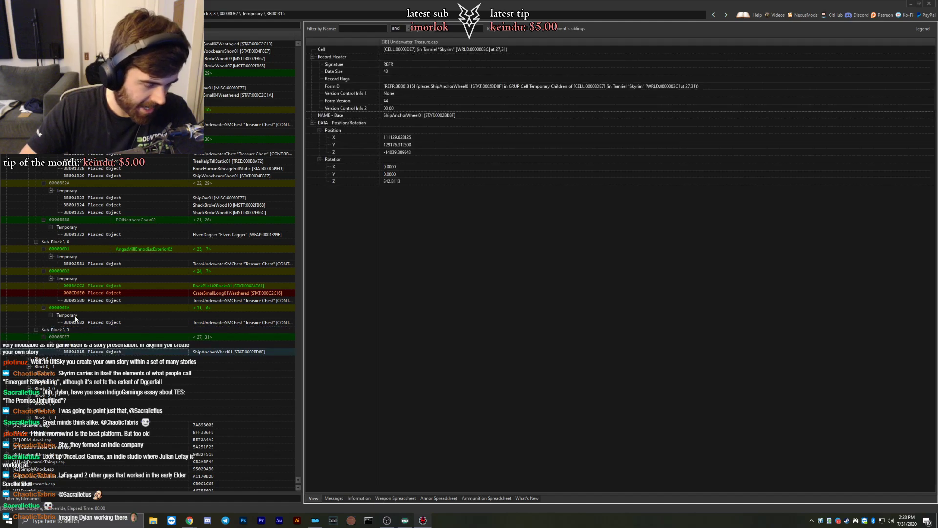
click(74, 321)
Expand Block 0, 1 down to the temporary objects in Sub-Block 3, 4 and inspect the TreeKelpShortStatic01 placed object.
scroll(48, 318, down, 2)
click(42, 315)
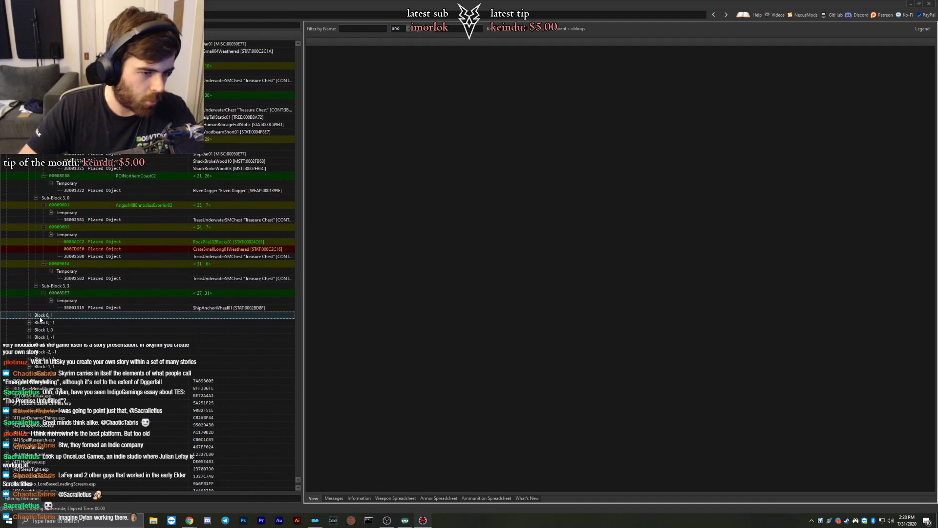
click(28, 315)
click(36, 322)
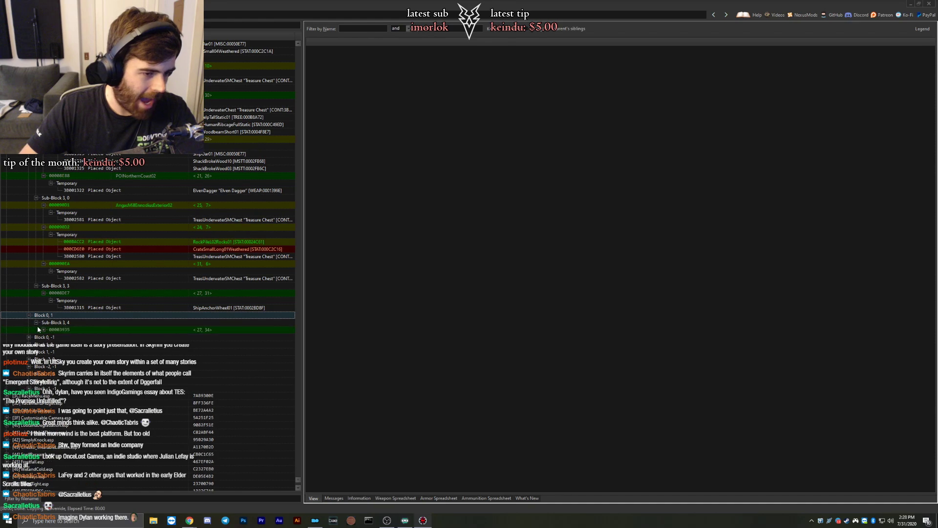
click(44, 330)
click(51, 337)
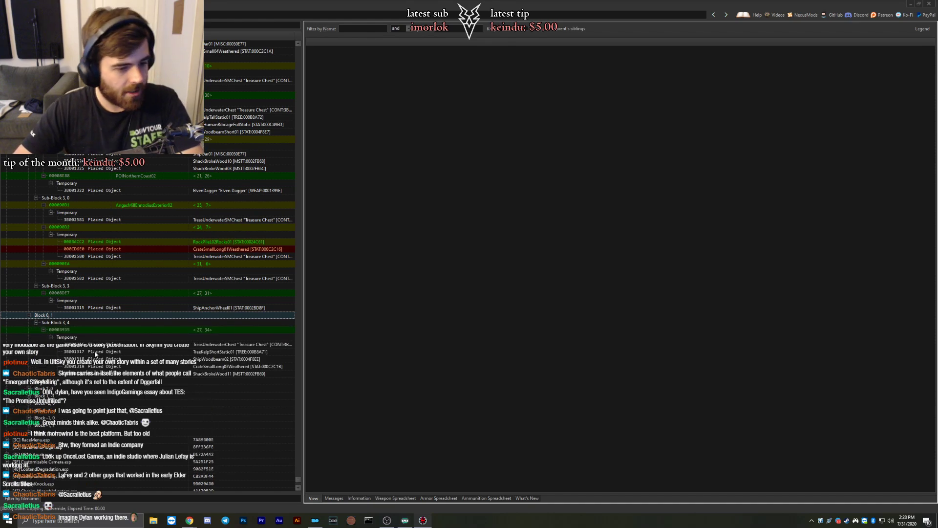
click(89, 352)
Expand both cells in Block 0, -1, Sub-Block 0, -1 and inspect the treasure chest in the cell at 7, -8.
scroll(98, 327, down, 4)
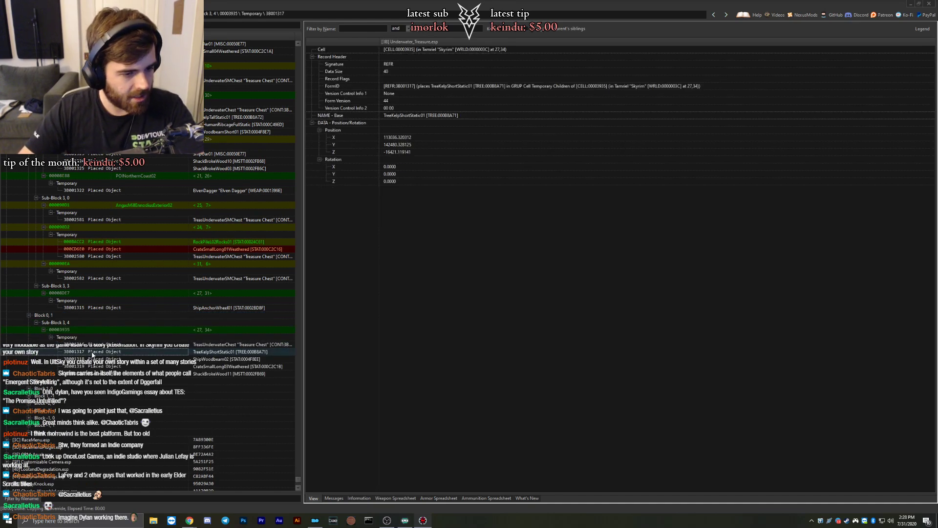
click(29, 293)
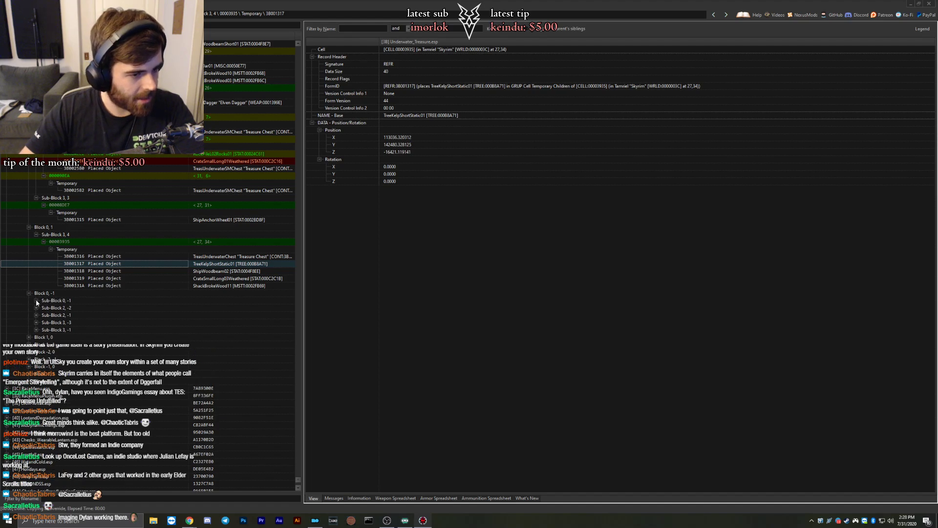
click(36, 300)
click(43, 308)
click(51, 316)
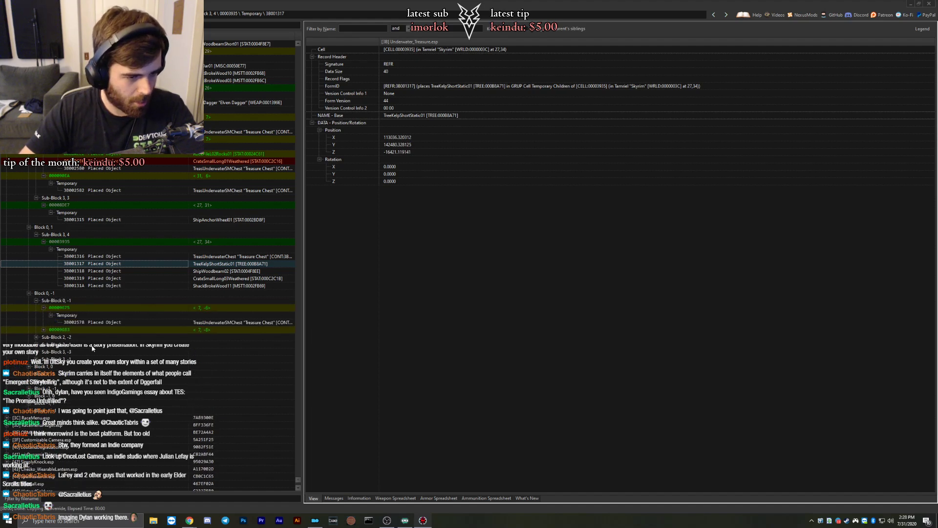
click(44, 329)
click(44, 330)
click(51, 337)
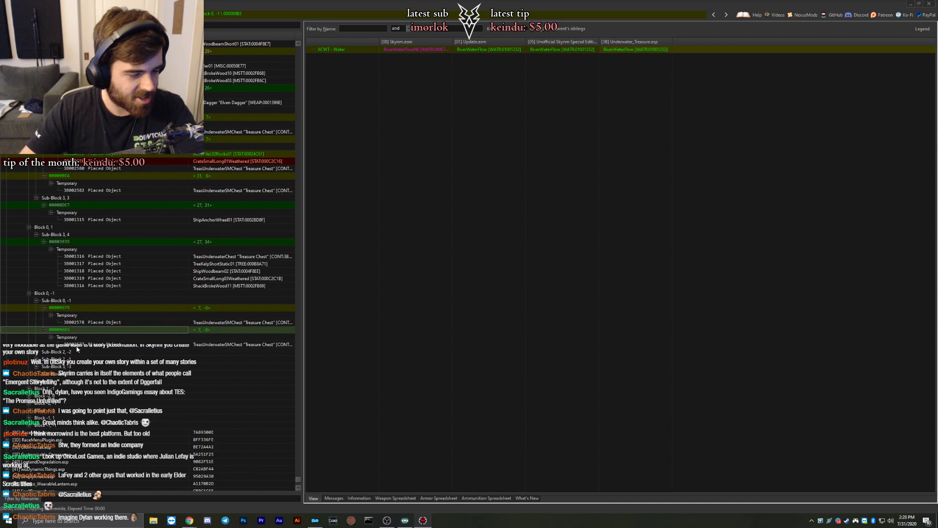
click(55, 344)
Expand IvarsteadExterior03 in Sub-Block 2, -2 and inspect its placed treasure chest.
click(36, 352)
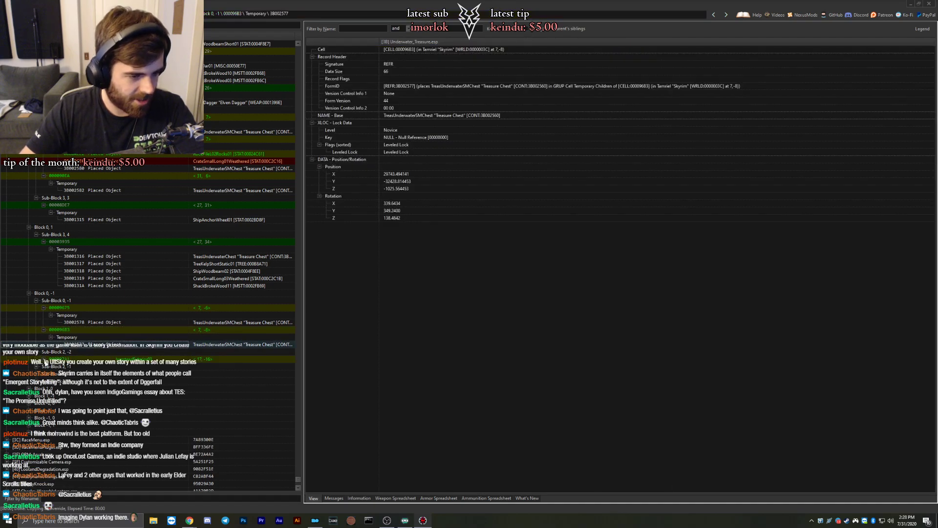
click(44, 359)
click(51, 367)
click(69, 373)
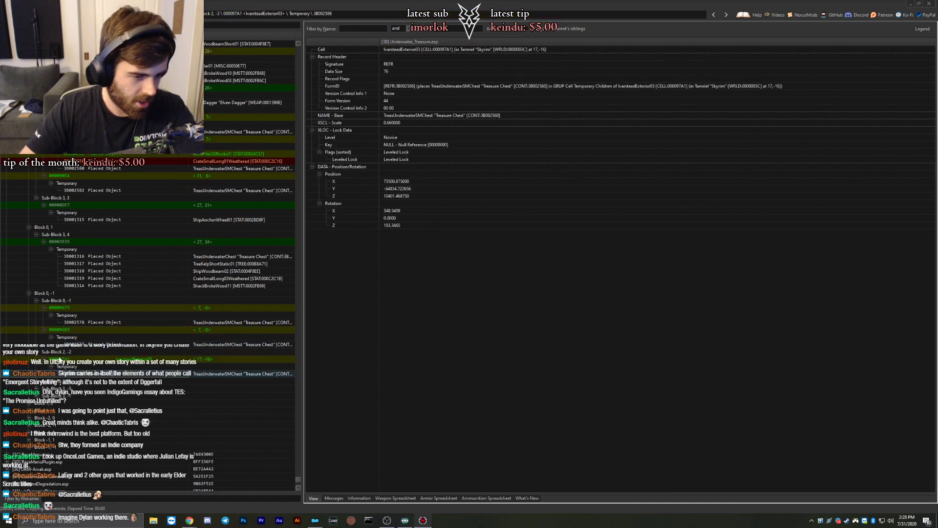
Expand DarkshadeExterior01 in Sub-Block 2, -1 to list its temporary placed objects.
scroll(55, 332, down, 3)
click(36, 315)
click(44, 322)
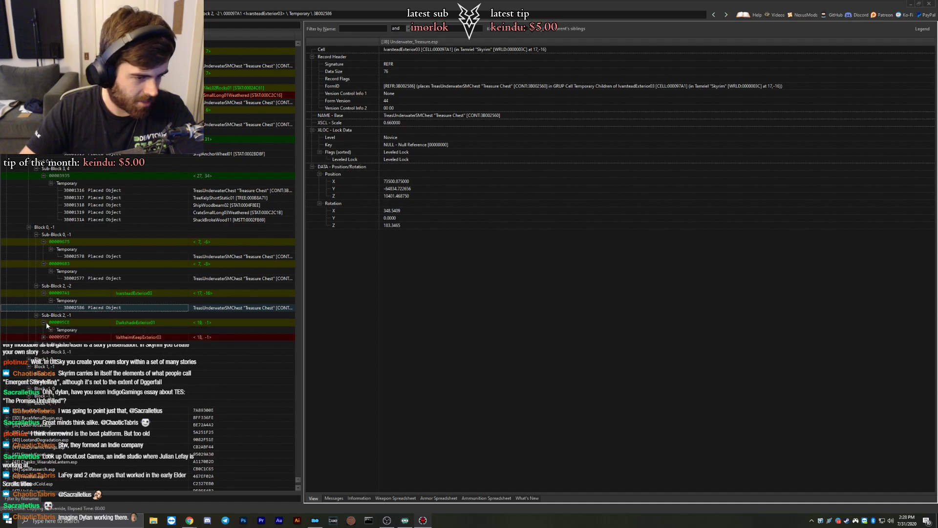
click(51, 330)
Expand the ValtheimKeepExterior03 cell and compare its XCWT water value across all plugins, fitting every plugin column into view.
click(69, 351)
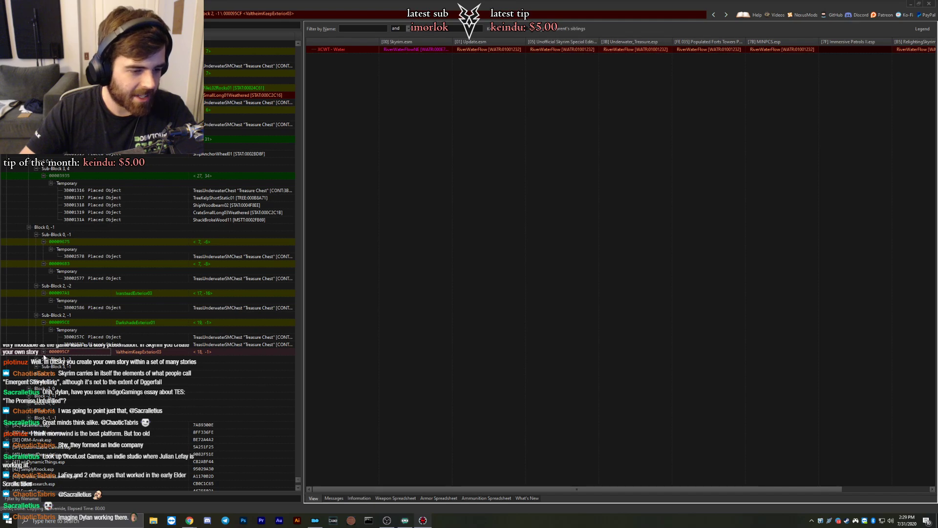
click(44, 351)
click(51, 359)
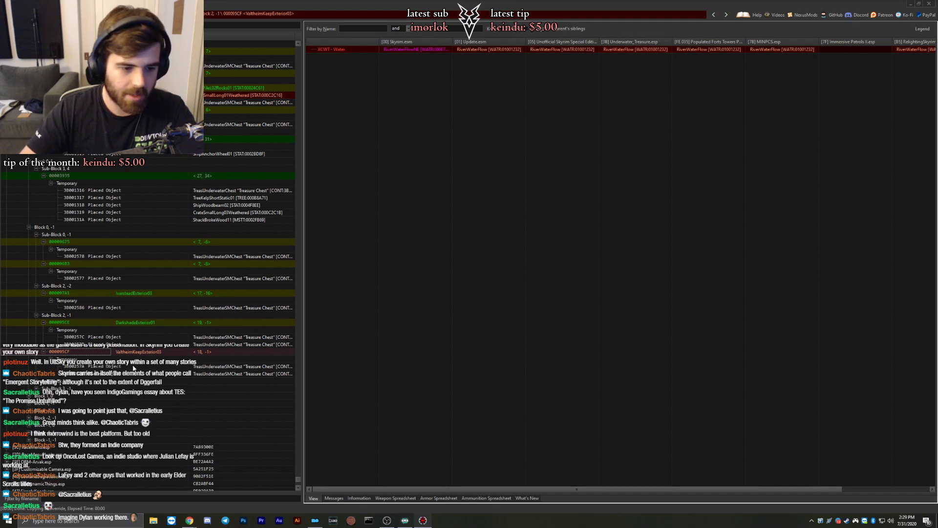
click(133, 366)
click(142, 352)
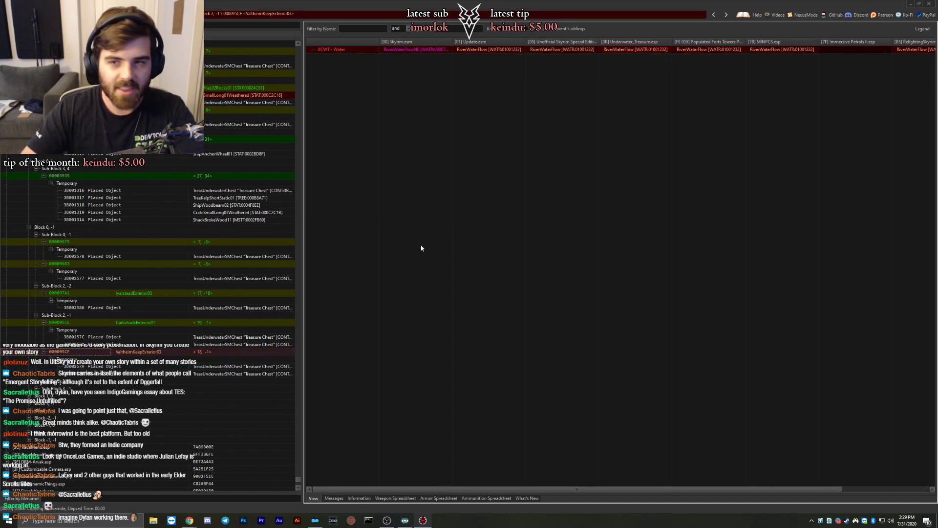
click(347, 43)
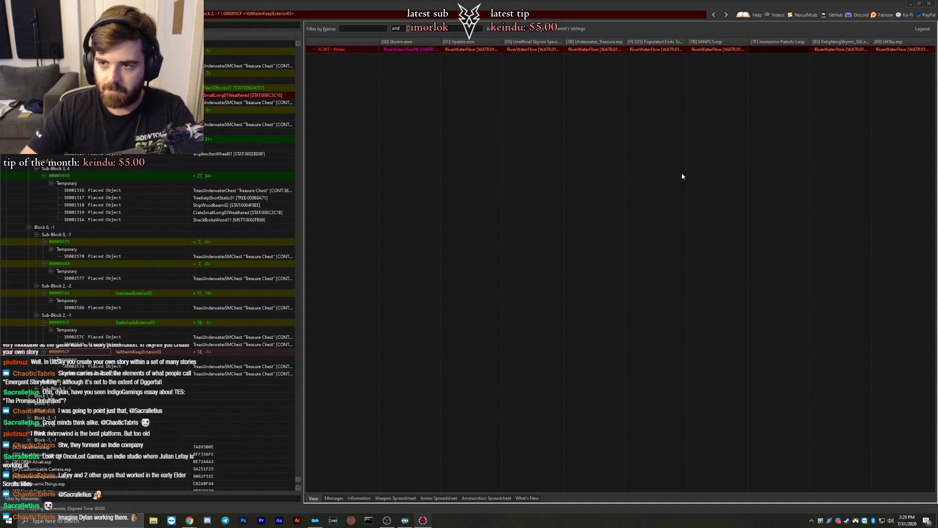
Inspect and compare the two treasure chest placed objects in ValtheimKeepExterior03.
scroll(94, 366, down, 3)
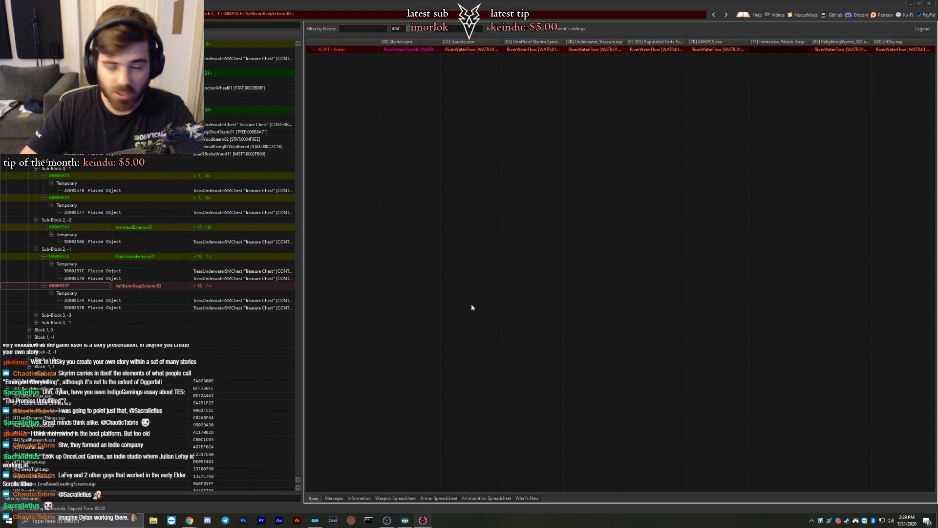
click(79, 301)
click(76, 309)
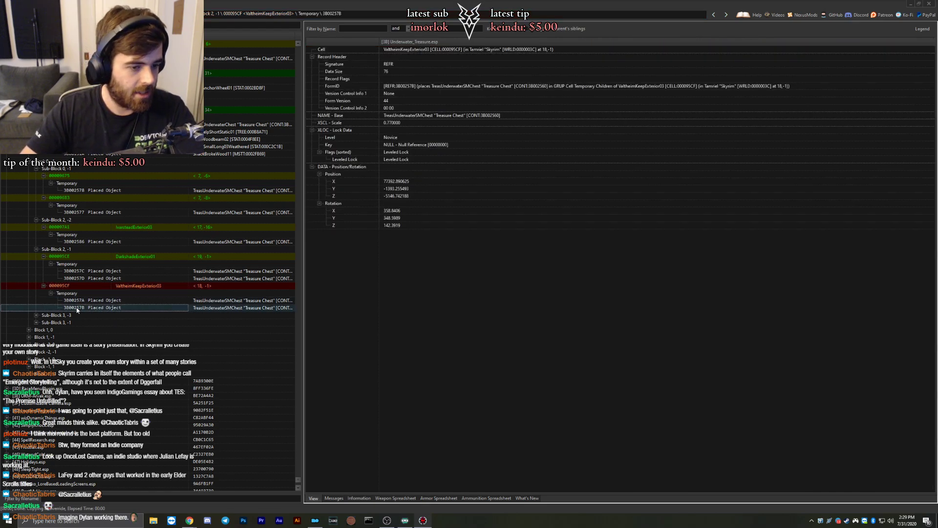
click(83, 301)
click(104, 308)
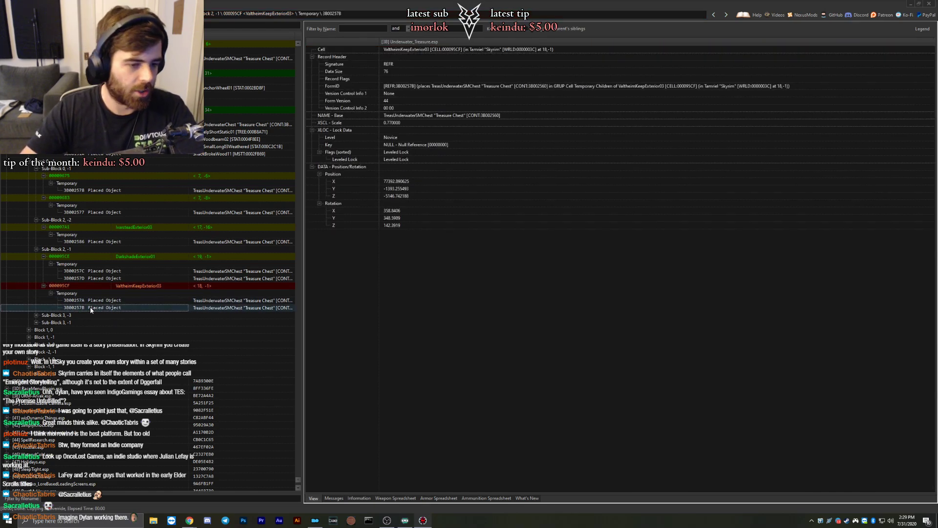
click(87, 301)
click(77, 308)
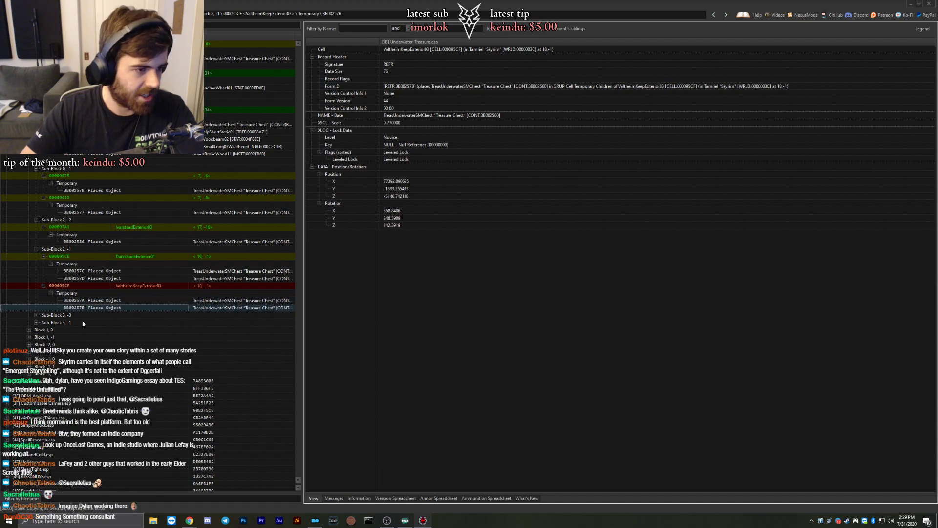
Expand TrevasWatchStallessCamp in Sub-Block 3, -3 and inspect its placed treasure chest.
click(36, 315)
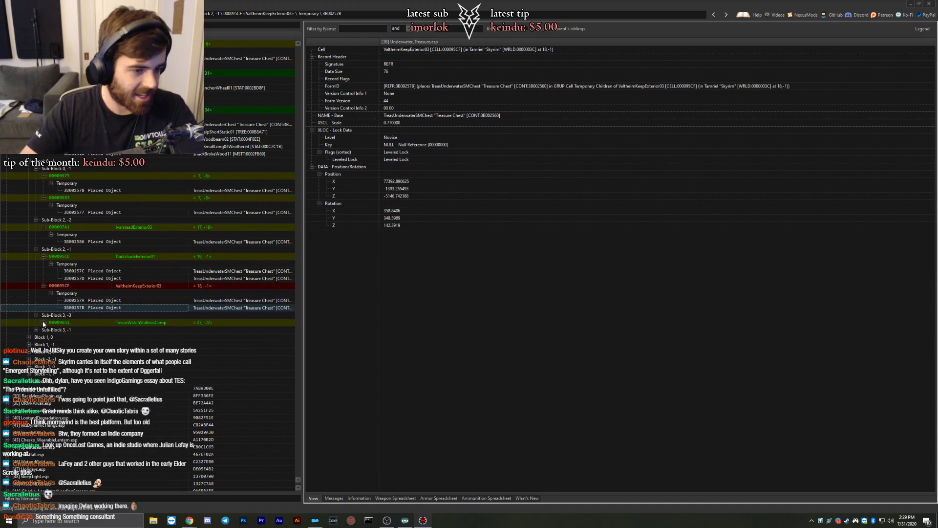
click(43, 322)
click(75, 337)
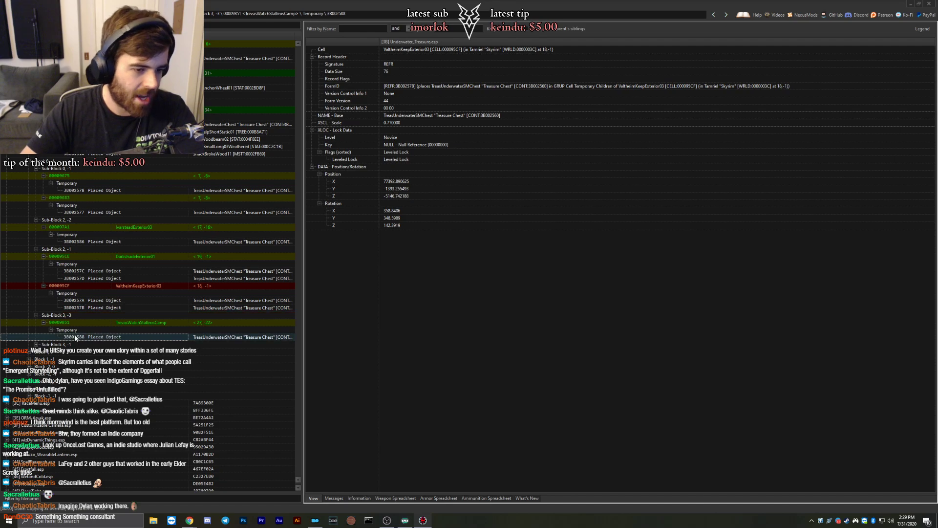
Expand the three cells in Sub-Block 3, -1, comparing water values for POIVolcanicTundra11 and 000096A1 and inspecting the latter's chest.
click(36, 344)
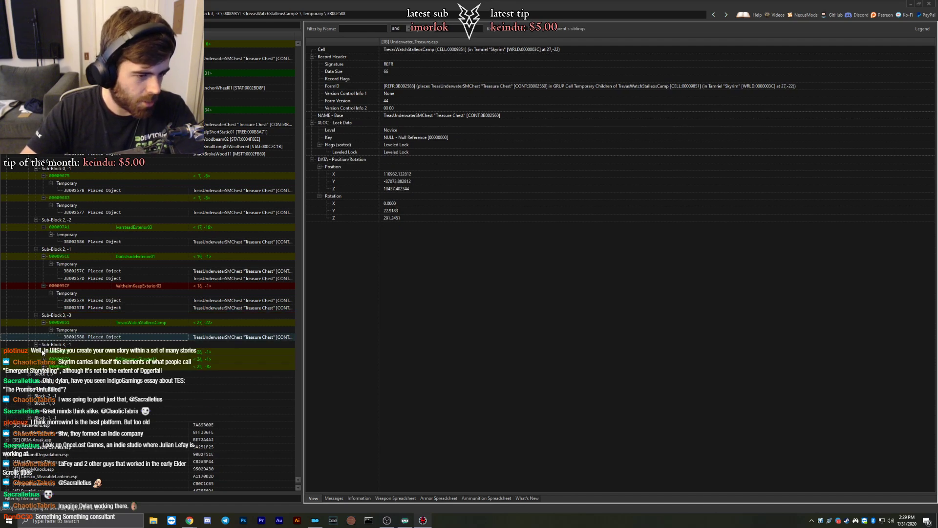
click(43, 352)
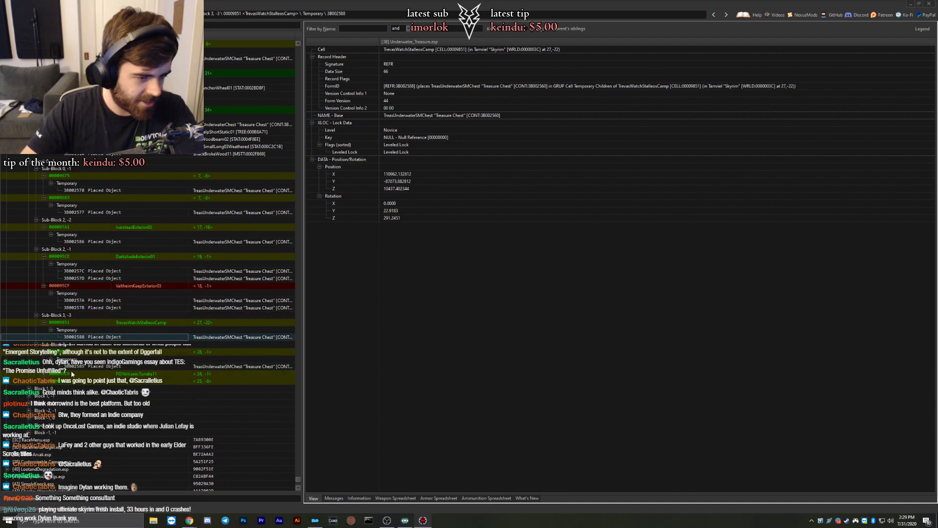
click(55, 374)
click(44, 374)
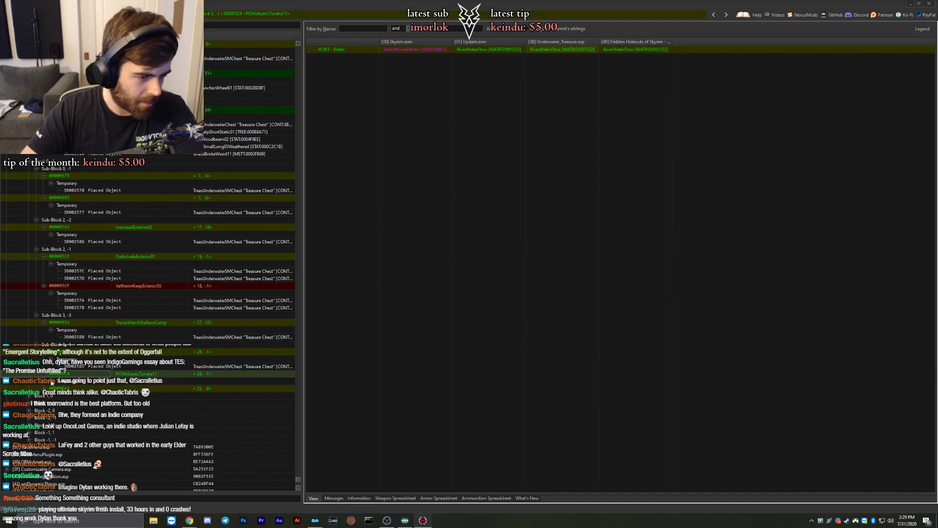
click(62, 395)
click(43, 396)
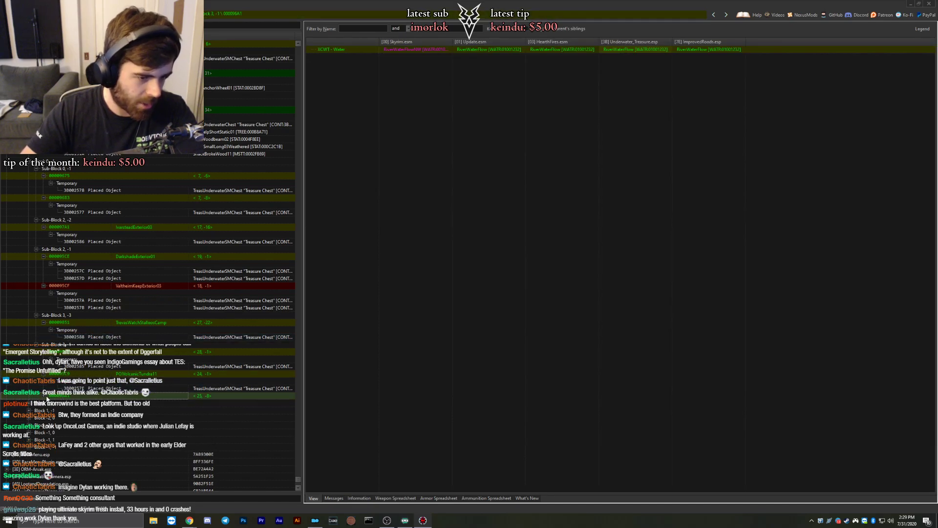
click(80, 410)
scroll(81, 413, down, 3)
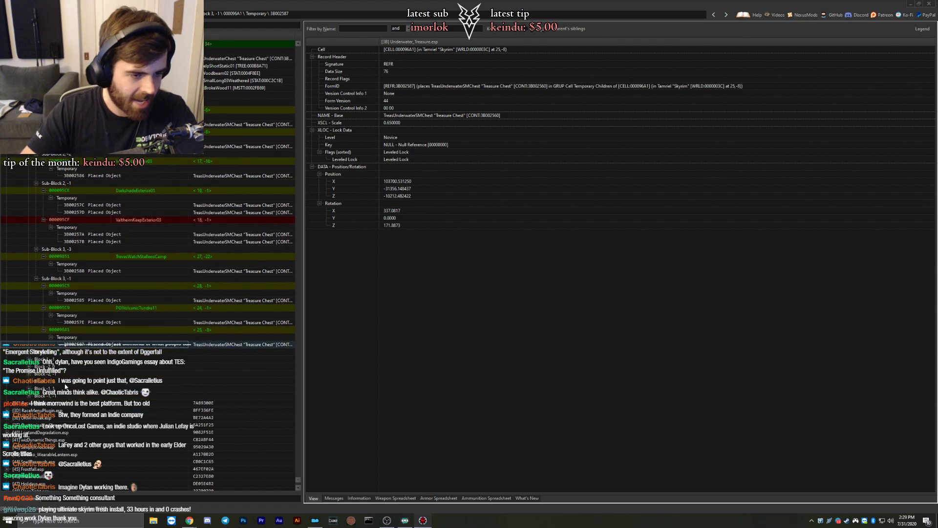
Expand the Windhelm bridge cell in Block 1, 0, Sub-Block 4, 0 and inspect its placed treasure chest.
click(32, 355)
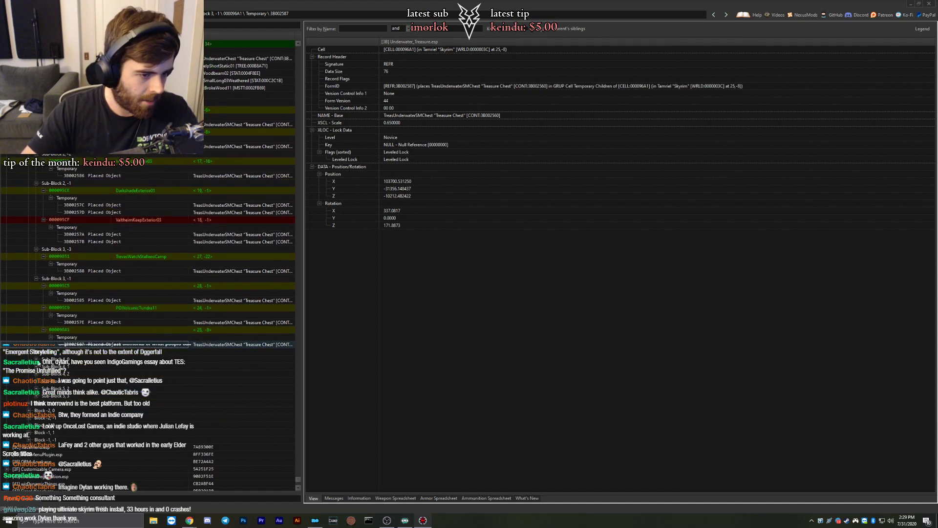
click(37, 362)
click(51, 374)
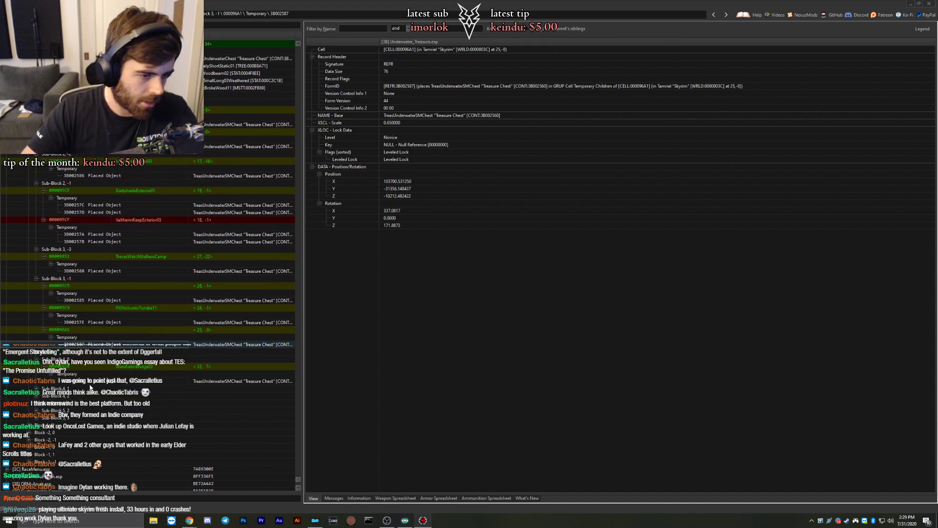
click(68, 381)
Expand WindhelmDocksExterior01 in Sub-Block 4, 1 and inspect its placed treasure chest.
click(37, 388)
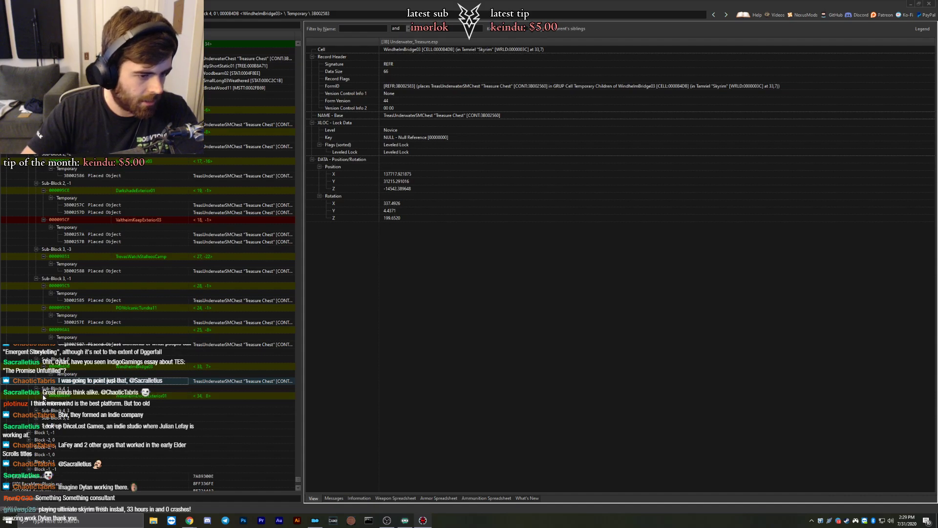
click(43, 396)
click(51, 403)
click(72, 411)
scroll(73, 413, down, 4)
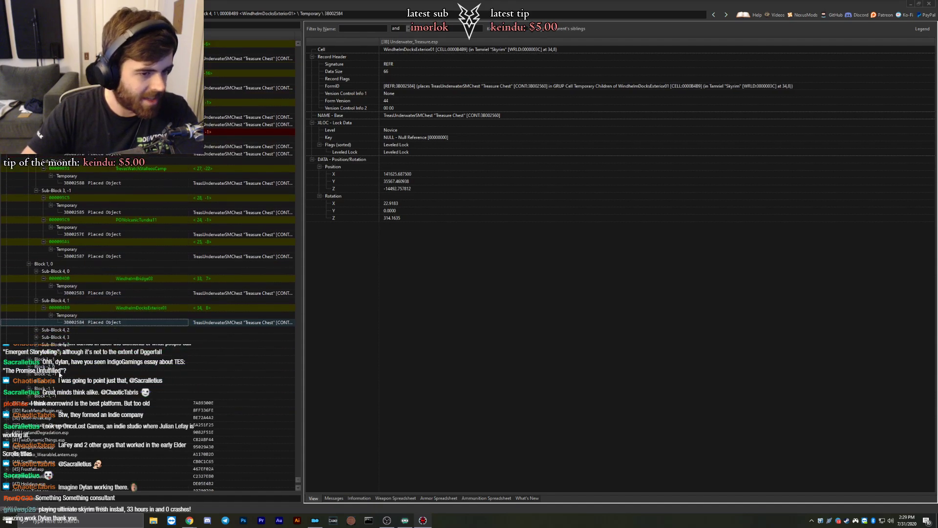
Expand the cell at 38, 22 in Sub-Block 4, 2 to list its temporary placed objects.
click(37, 331)
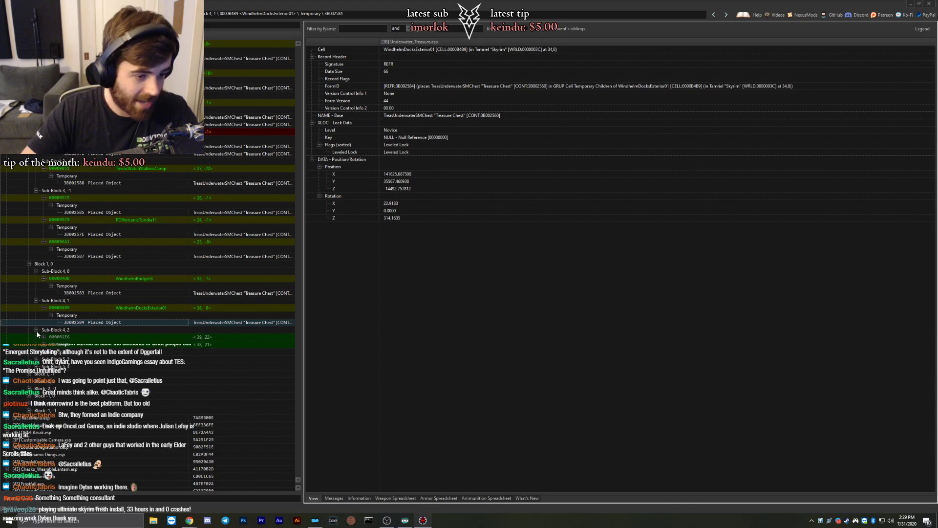
click(43, 336)
click(51, 343)
scroll(78, 355, down, 1)
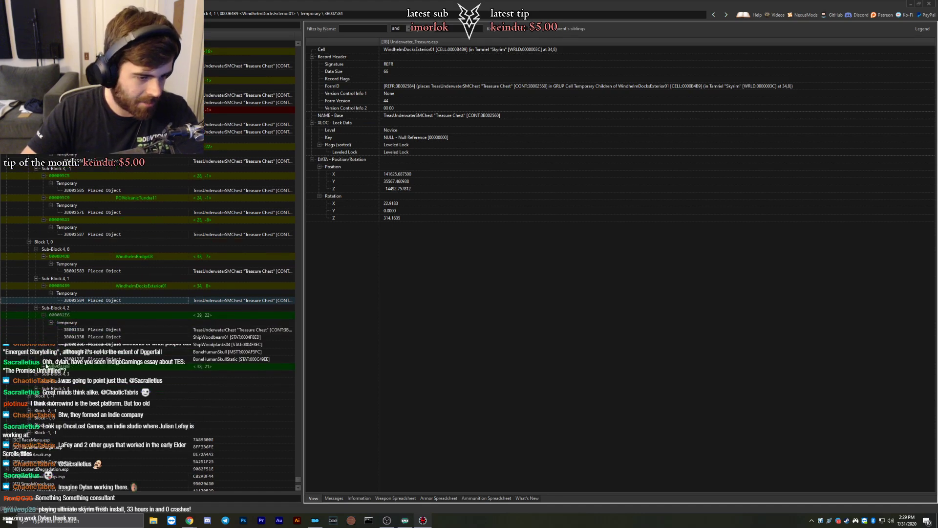
Expand the cell at 38, 21, compare its MountainTrimSlab override with Skyrim.esm, and inspect the crates and broken wood placed there.
click(43, 366)
click(50, 373)
click(85, 381)
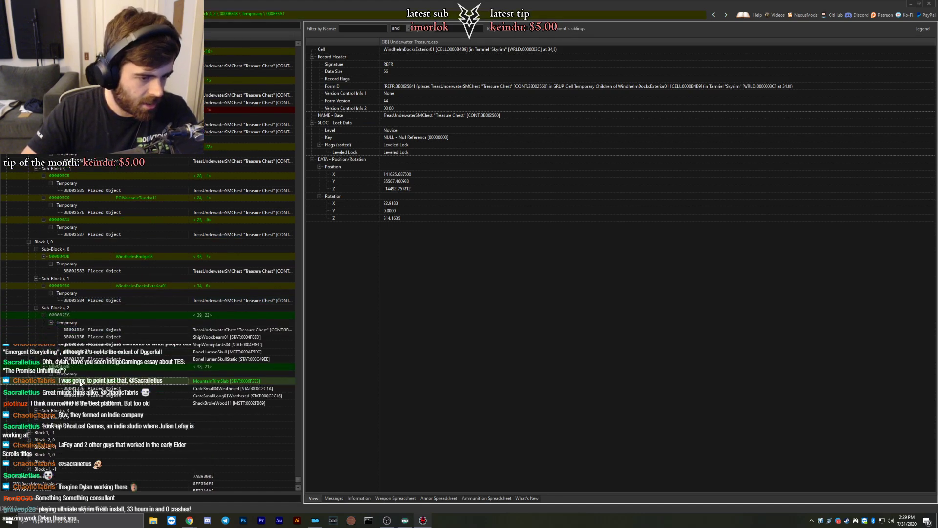
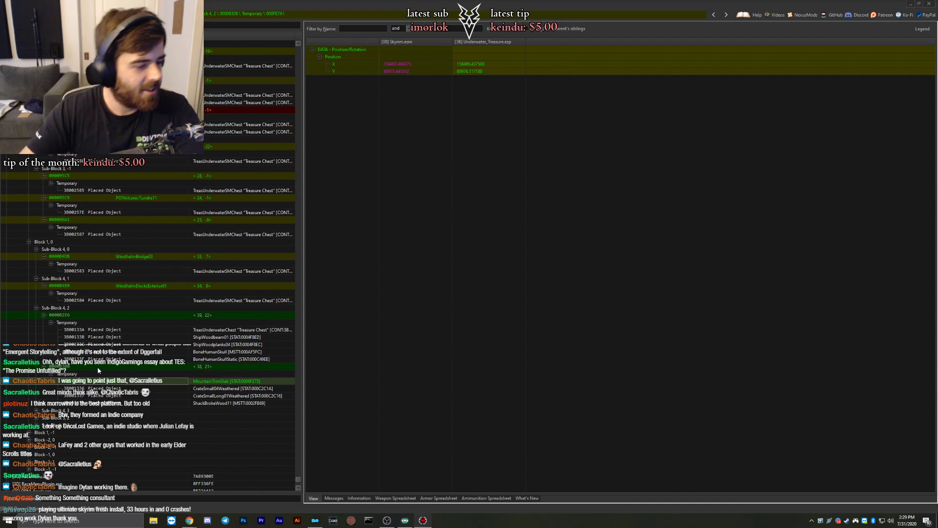
click(81, 388)
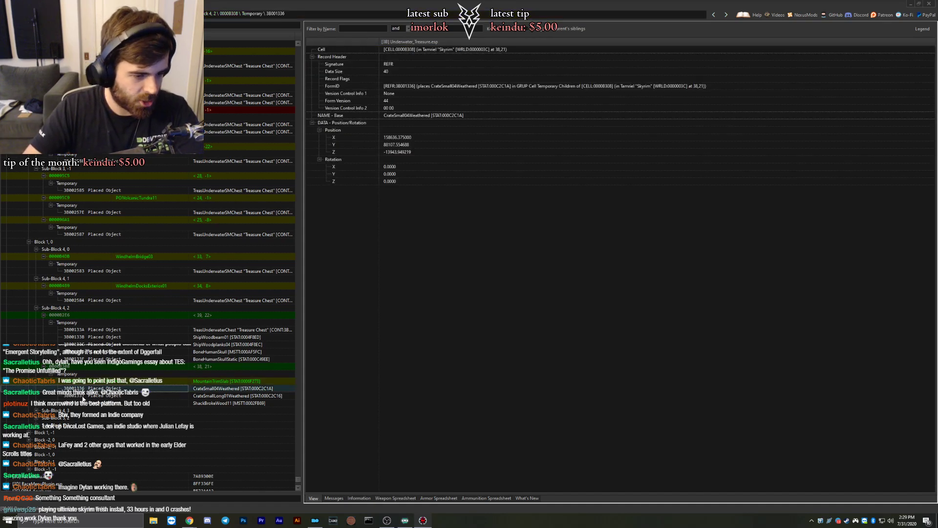
click(81, 396)
click(81, 402)
scroll(32, 308, down, 4)
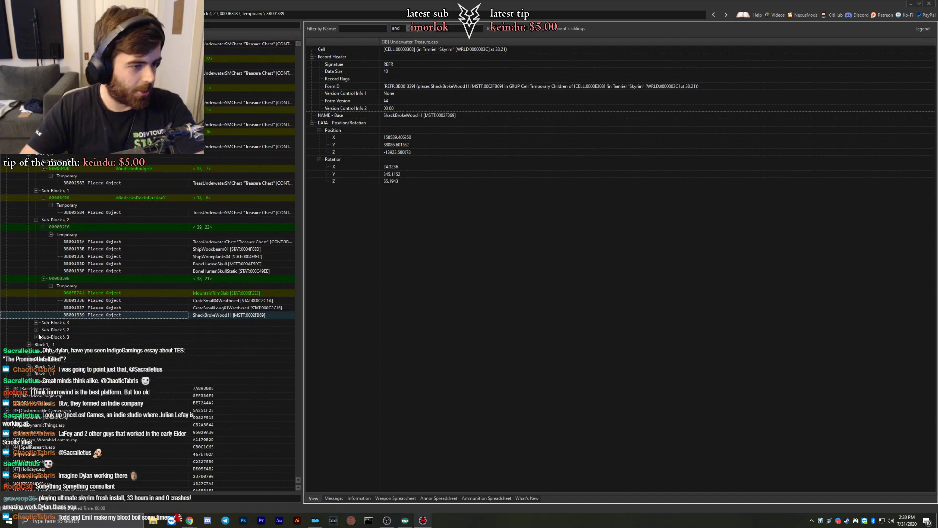
Expand the cell at 32, 31 in Sub-Block 4, 3 and inspect its placed ship oar.
click(36, 322)
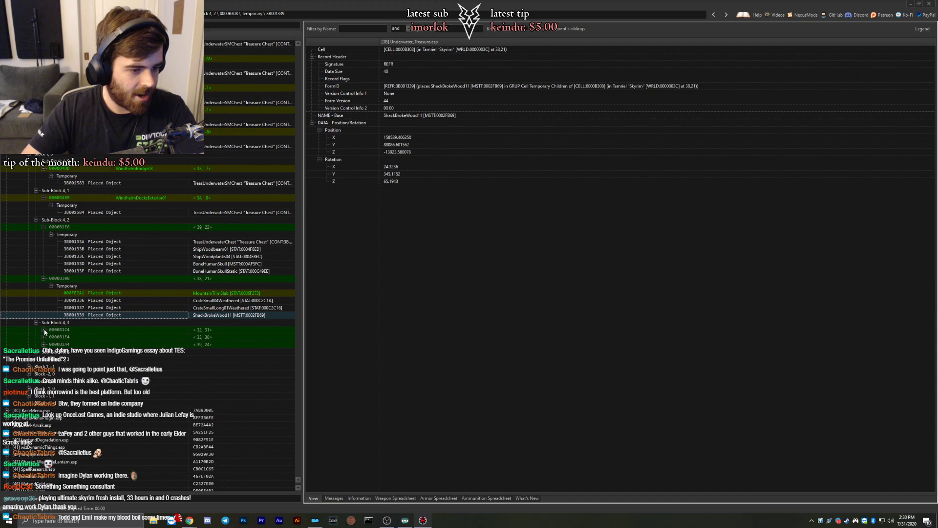
click(43, 330)
click(51, 336)
click(51, 343)
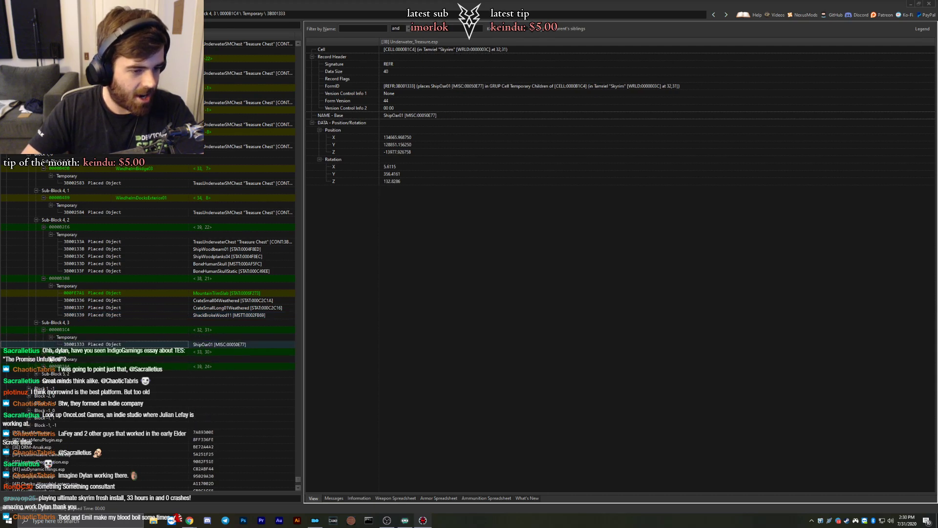
Expand the cell at 33, 30 and inspect its placed treasure chest and tall kelp.
click(44, 351)
click(51, 359)
click(73, 366)
click(73, 373)
scroll(33, 343, down, 2)
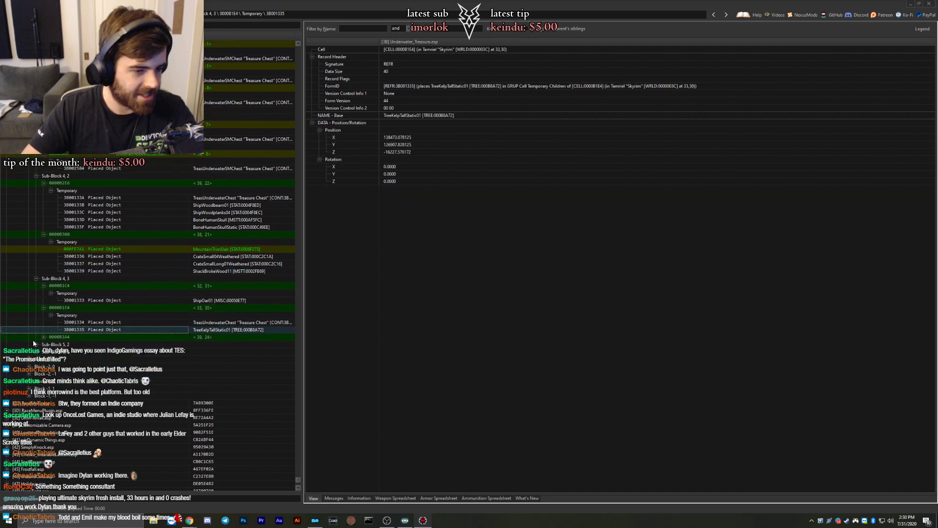
Expand the cell at 38, 24 in Sub-Block 4, 3 to list its temporary placed objects.
click(43, 337)
click(51, 344)
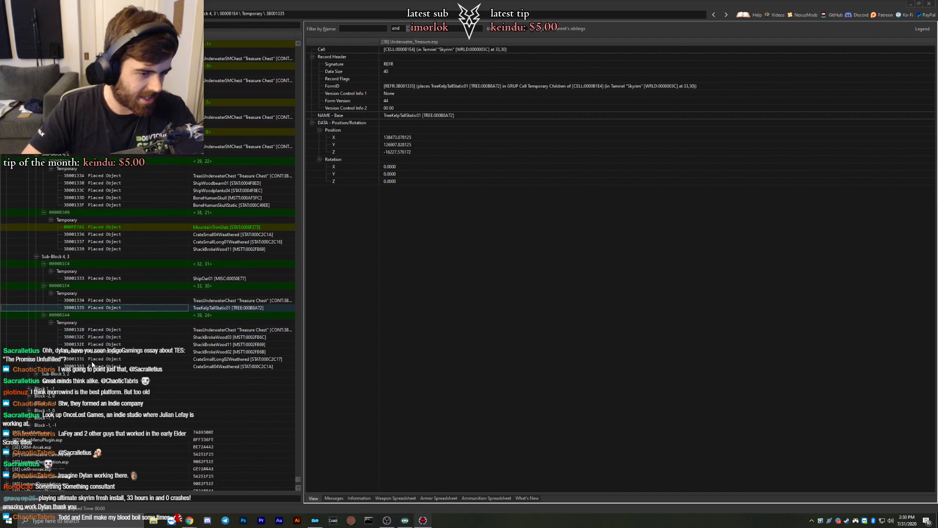
scroll(51, 343, down, 3)
Expand the three cells in Sub-Block 5, 2 to list their temporary placed objects.
click(36, 263)
click(43, 271)
click(51, 278)
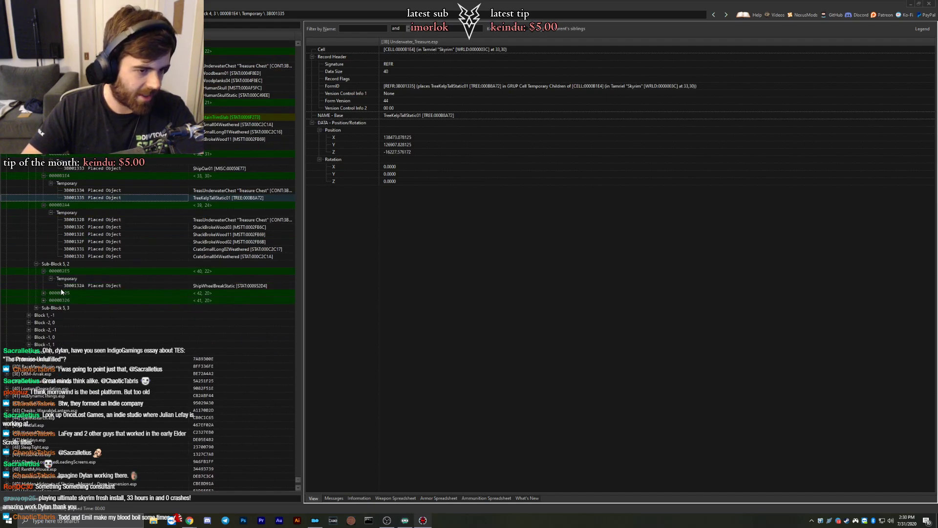
click(43, 293)
click(51, 300)
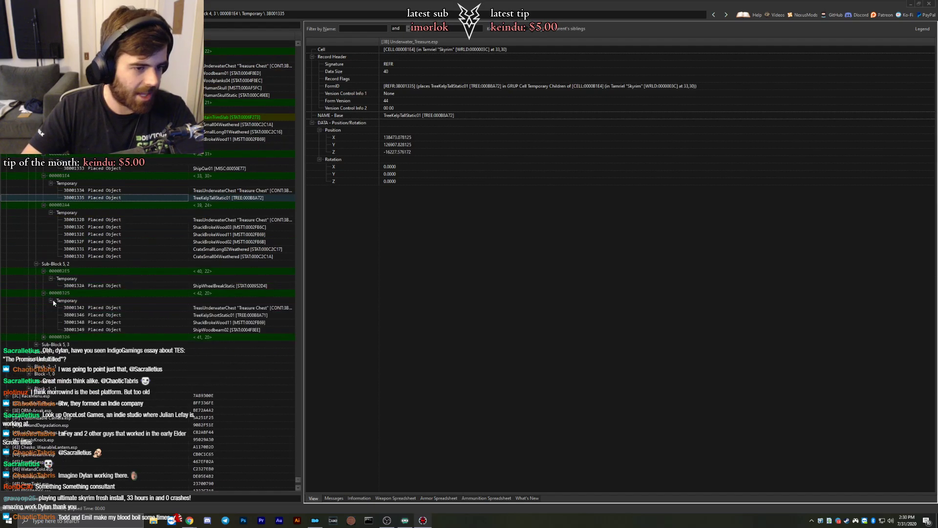
click(44, 336)
click(50, 344)
scroll(41, 332, down, 2)
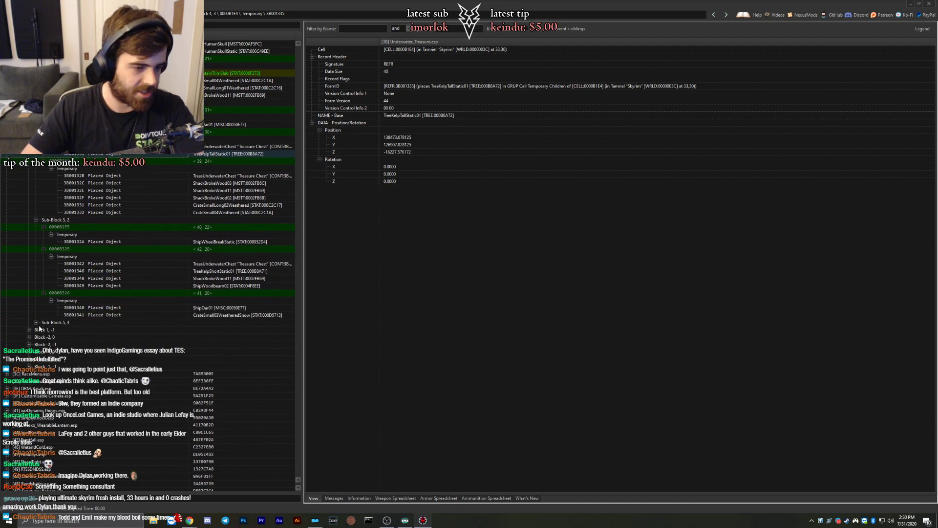
Expand the cells in Sub-Block 5, 3 and look through their placed objects, including the long list of Dwemer pieces, for overrides.
click(36, 322)
click(44, 329)
click(50, 337)
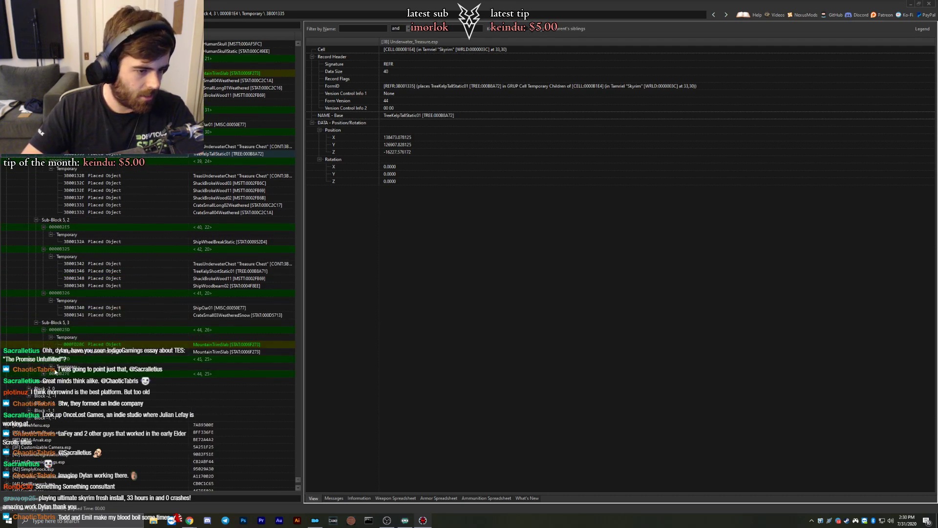
click(50, 367)
click(43, 388)
click(51, 395)
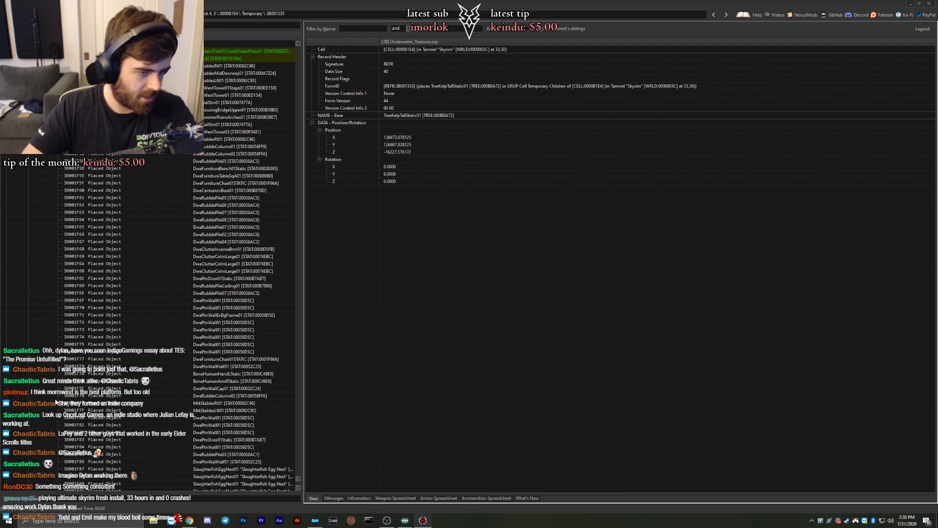
scroll(120, 377, down, 11)
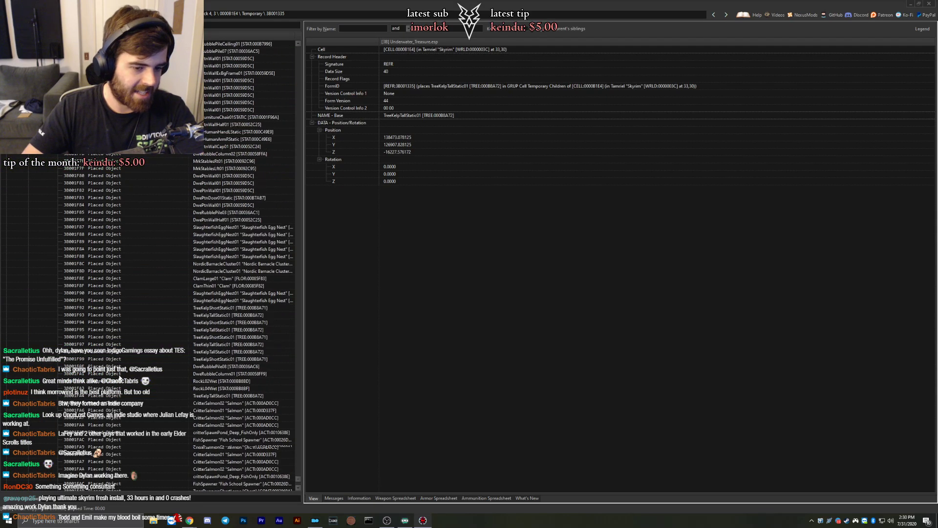
scroll(119, 377, down, 20)
Expand the Goldenglow Estate cell in Block 1, -1, Sub-Block 4, -4 to list its placed objects.
click(29, 241)
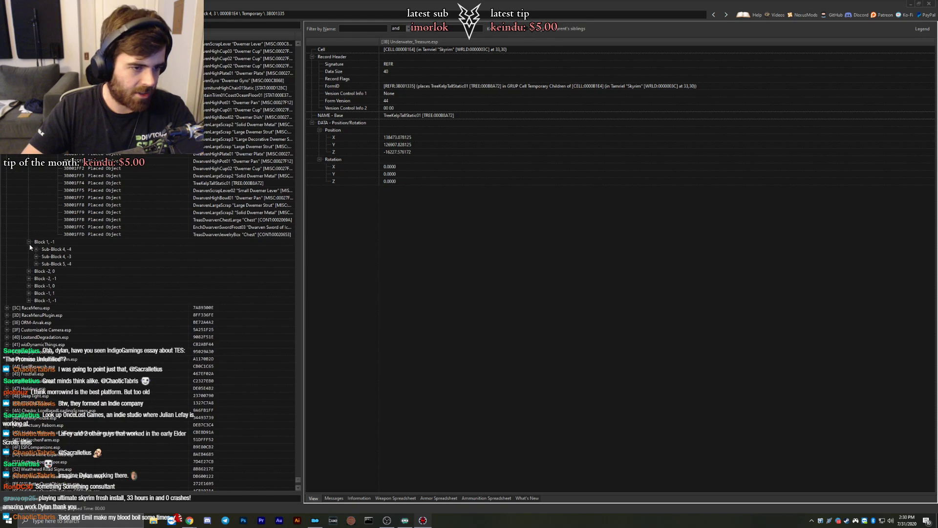
click(36, 248)
click(43, 255)
click(51, 264)
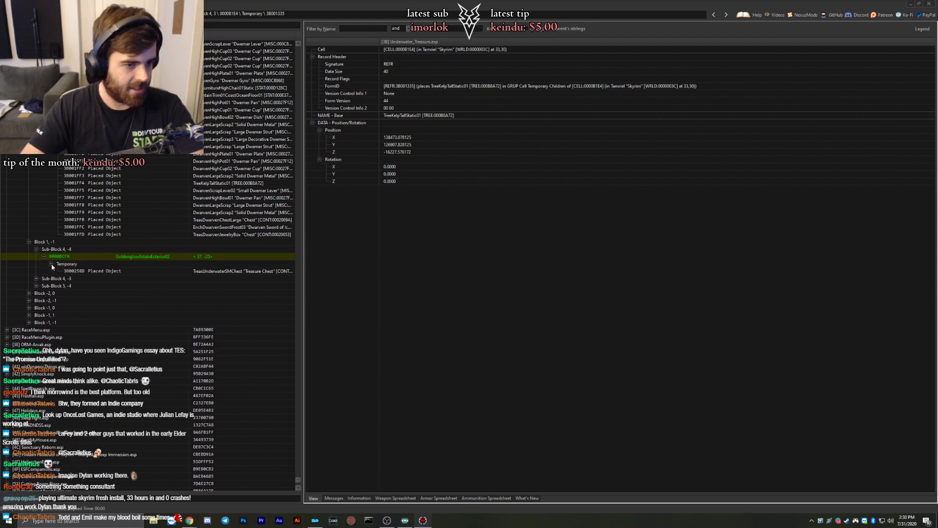
Expand the cells in Sub-Block 4, -3 and Sub-Block 5, -4 to list their temporary placed objects.
click(36, 278)
click(43, 285)
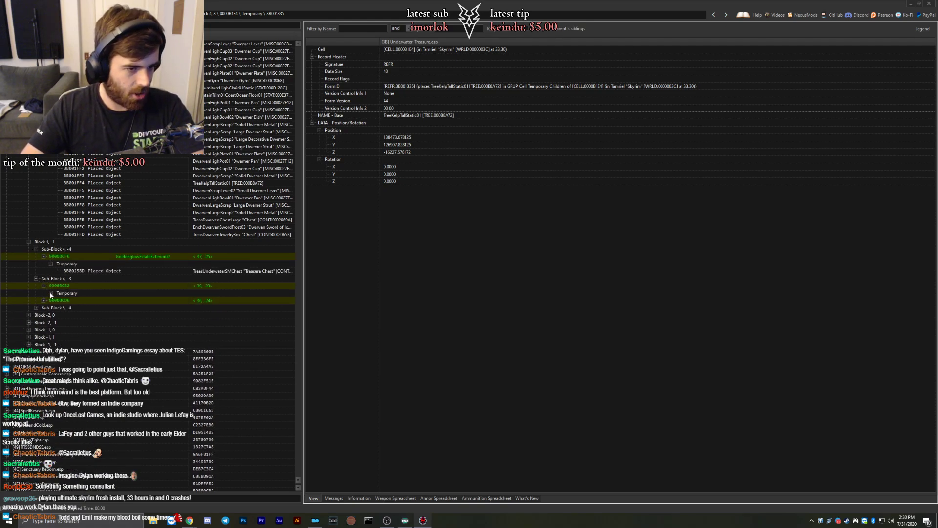
click(50, 292)
click(43, 307)
click(51, 315)
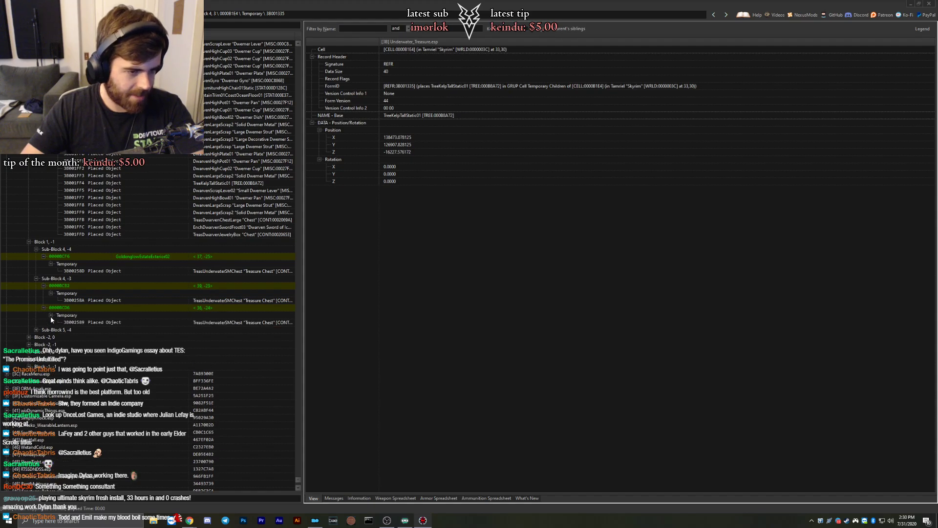
click(36, 330)
click(43, 336)
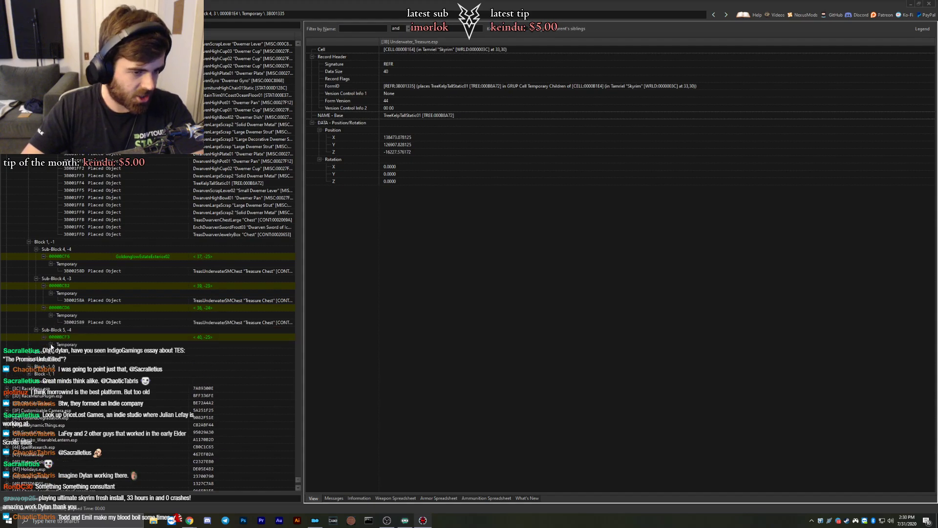
click(51, 344)
scroll(59, 337, down, 2)
Expand MarkarthMainGate in Block -2, 0, Sub-Block -6, 0 to list its temporary placed objects.
click(29, 314)
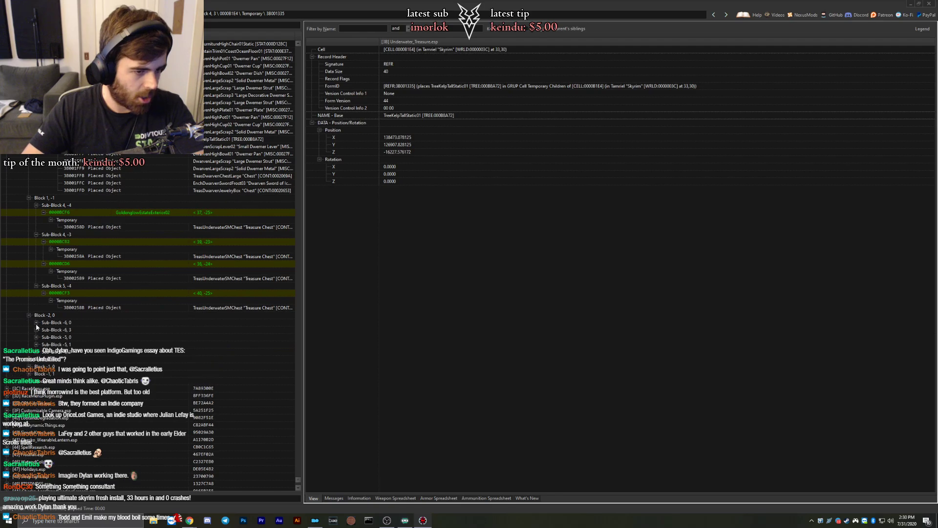
click(36, 322)
click(44, 329)
click(52, 337)
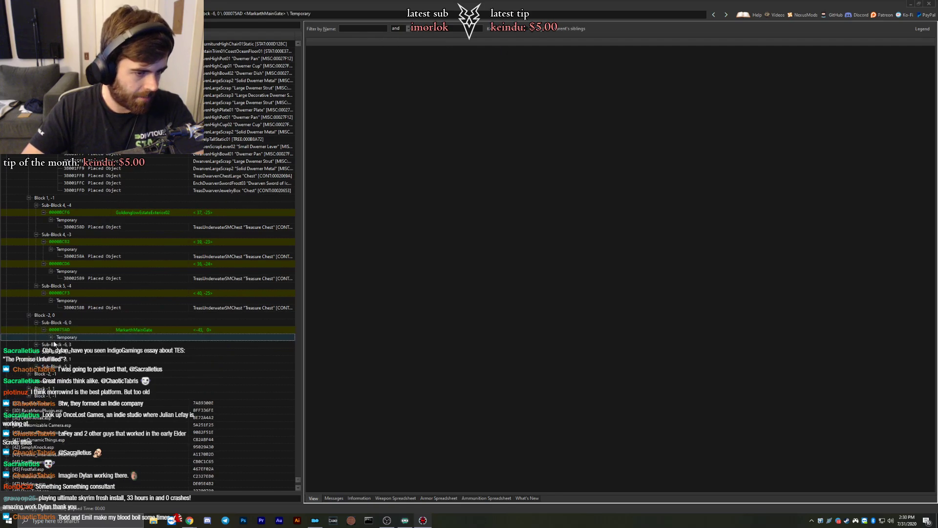
click(50, 337)
scroll(39, 318, down, 4)
Copy cell 00006E34 from Sub-Block -6, 3 into UltSky.esp as an override and carry over Dawnguard.esm's DLC1BorderRegionSkyrim region.
click(36, 264)
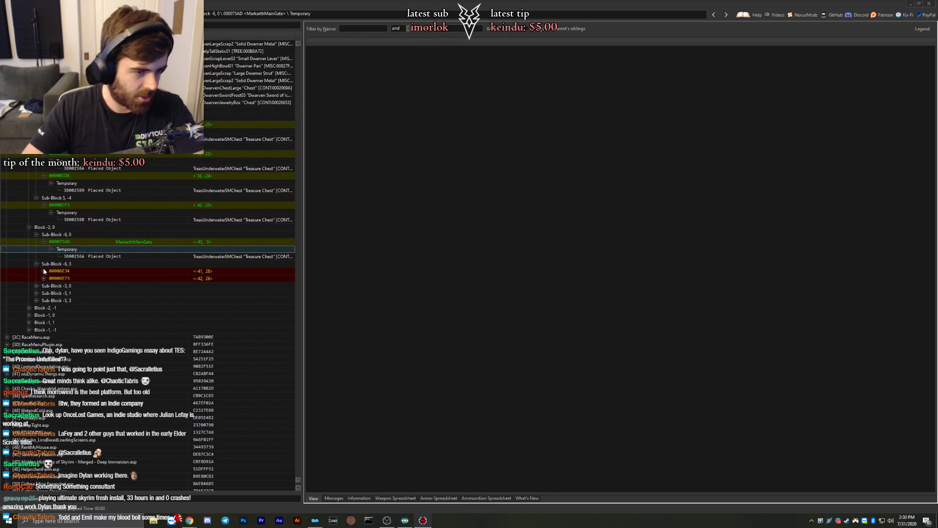
click(60, 272)
right_click(547, 41)
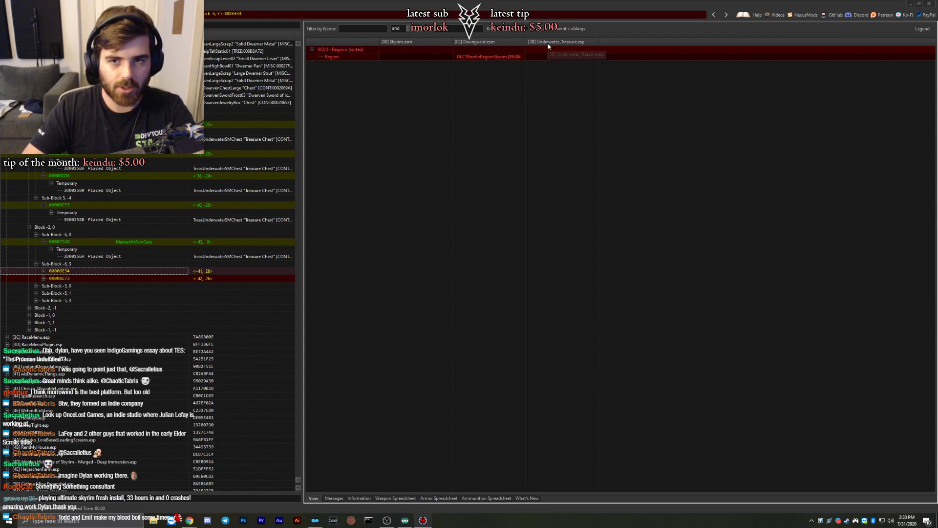
click(555, 46)
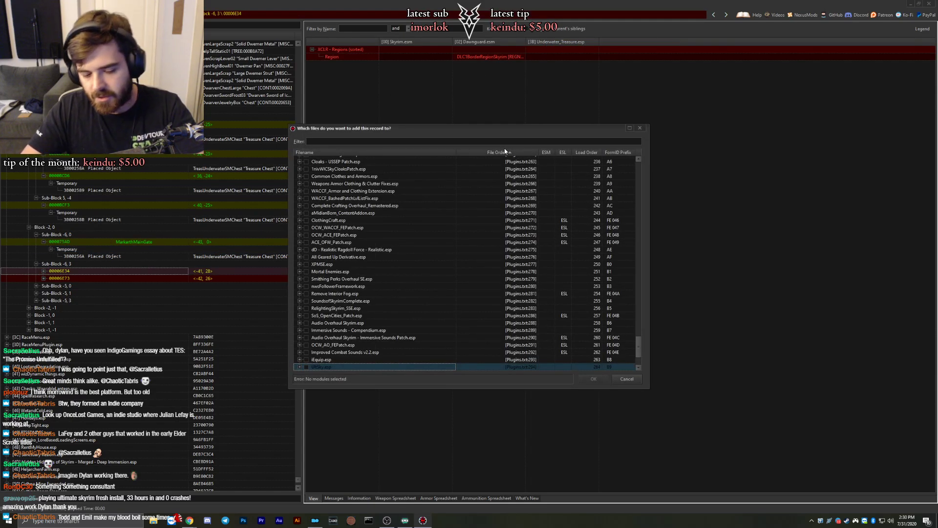
key(space)
key(Return)
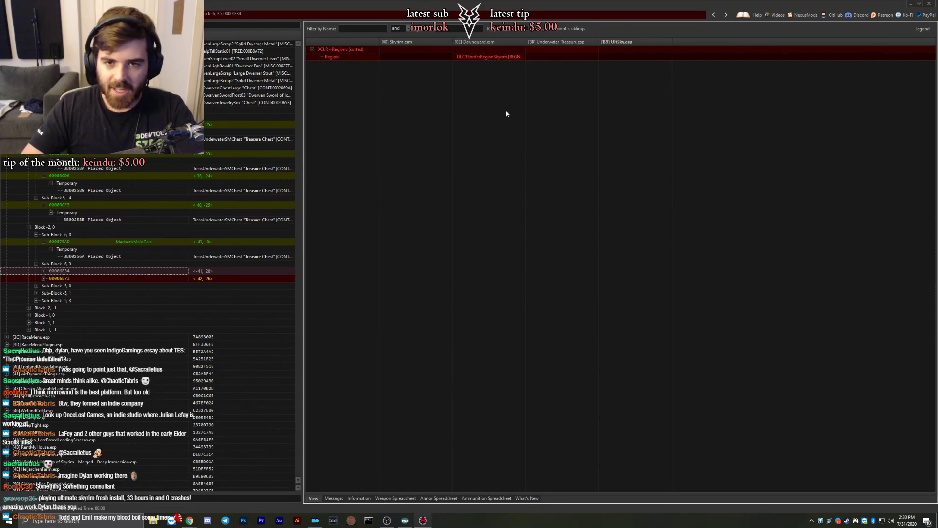
click(489, 57)
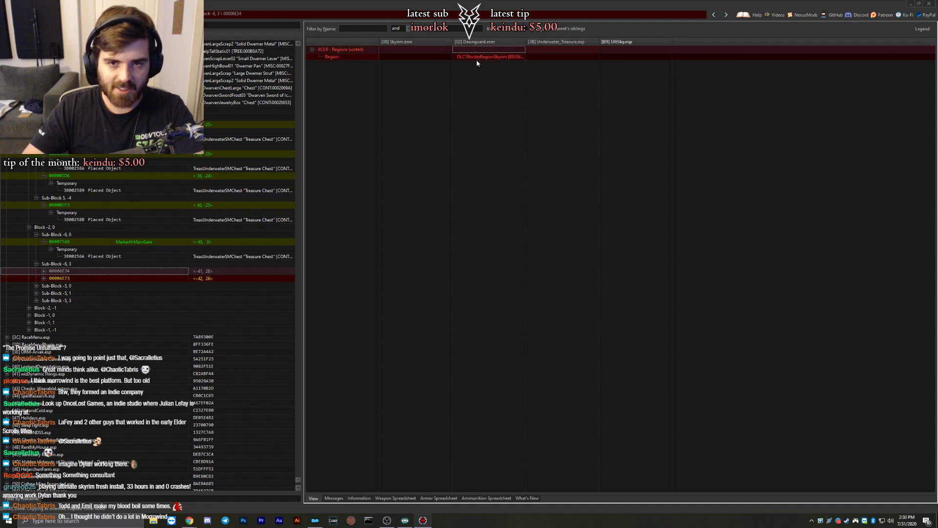
drag(473, 59, 623, 59)
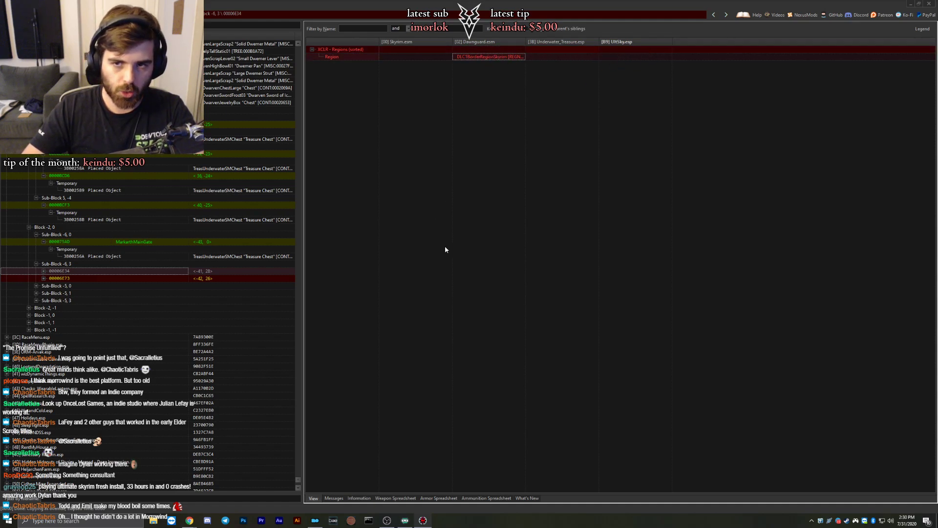
Copy cell 00006E73 into UltSky.esp as an override and carry over Dawnguard.esm's DLC1BorderRegionSkyrim region.
click(67, 278)
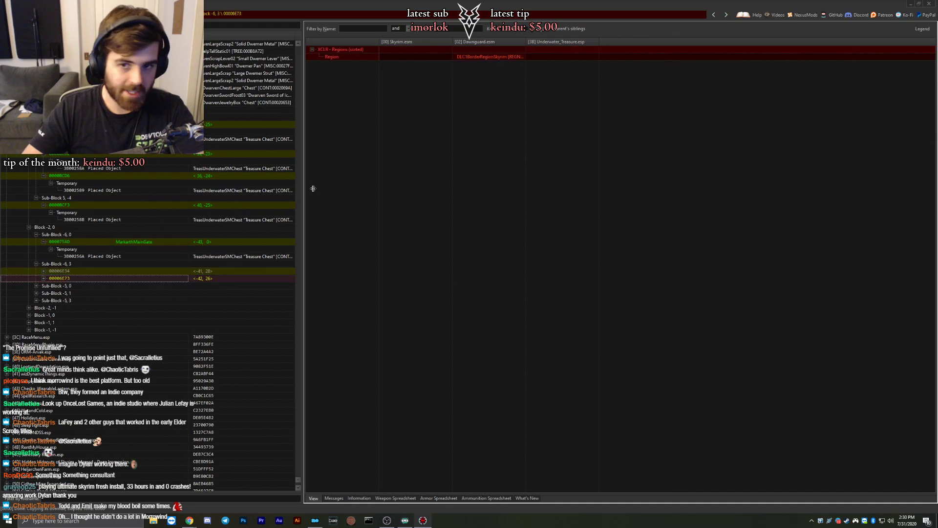
right_click(556, 42)
click(559, 43)
key(Return)
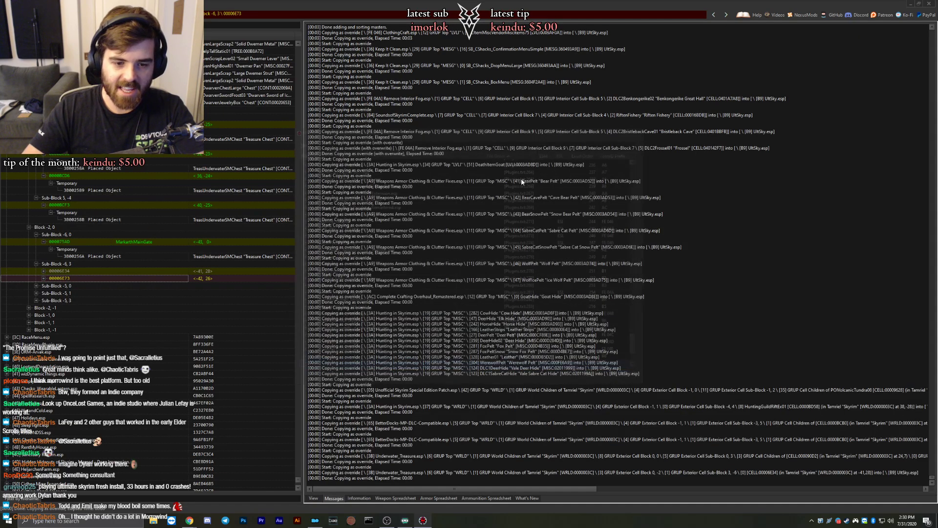
drag(495, 57, 595, 67)
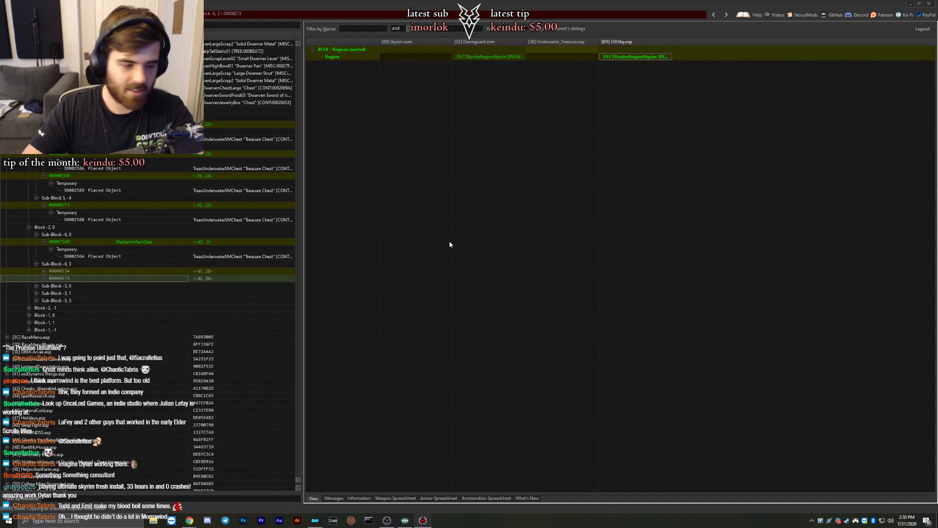
Expand cells 00006E34 and 00006E73 to list their temporary placed objects.
click(44, 271)
click(53, 278)
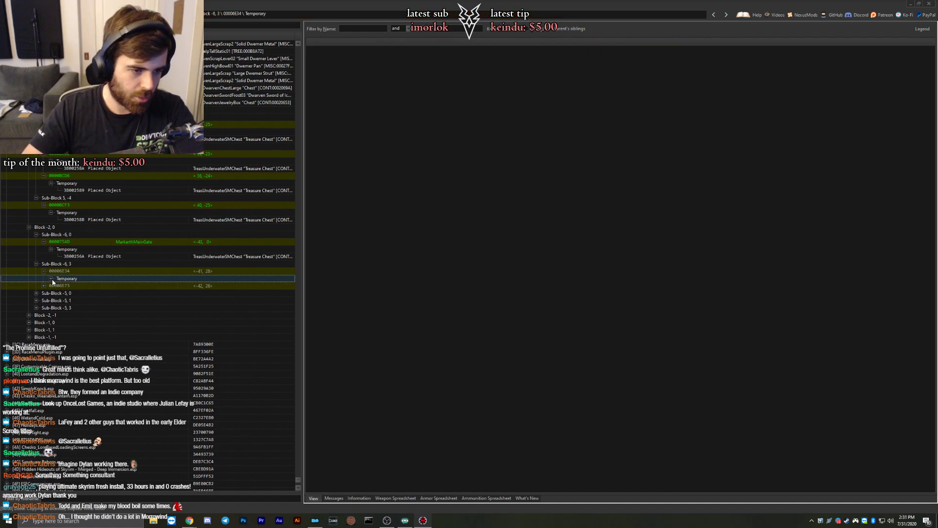
click(51, 279)
click(43, 322)
scroll(52, 330, down, 3)
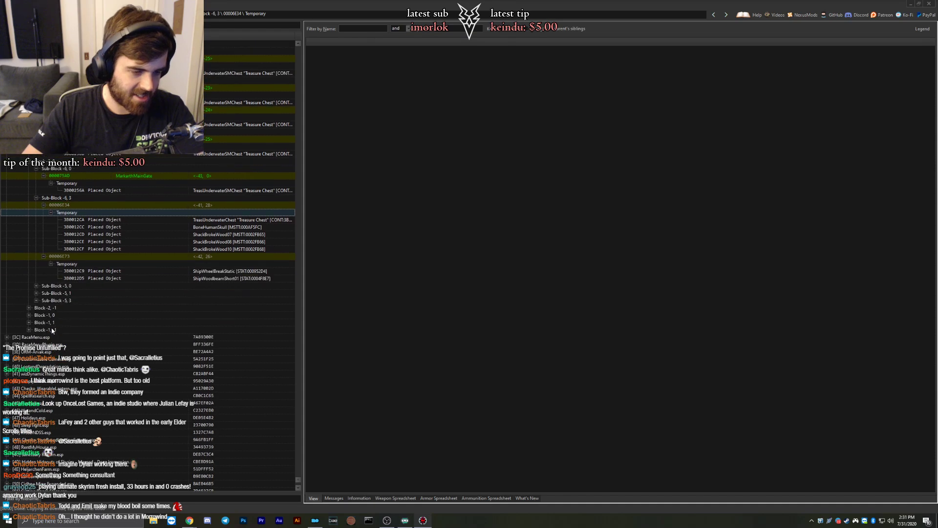
Expand the cells in Sub-Block -5, 0 and Sub-Block -5, 1 to check their water record and placed objects.
click(37, 286)
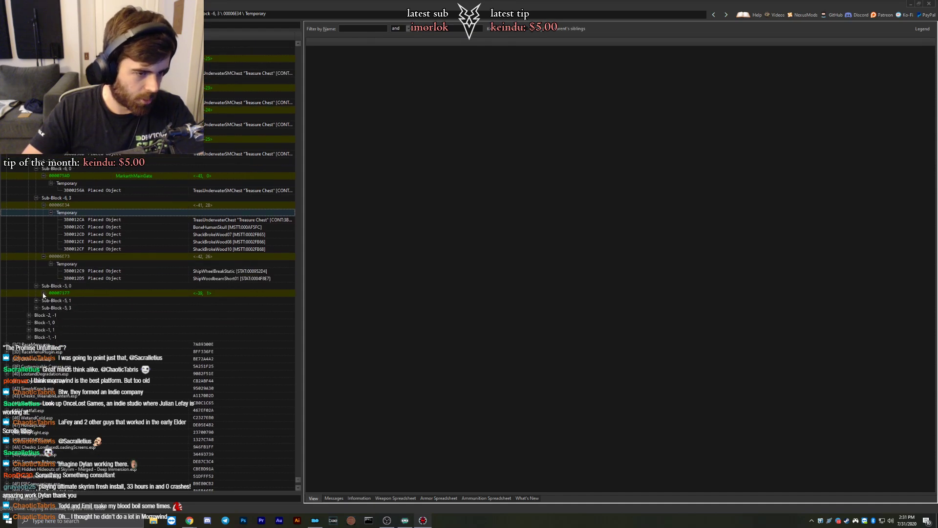
click(44, 293)
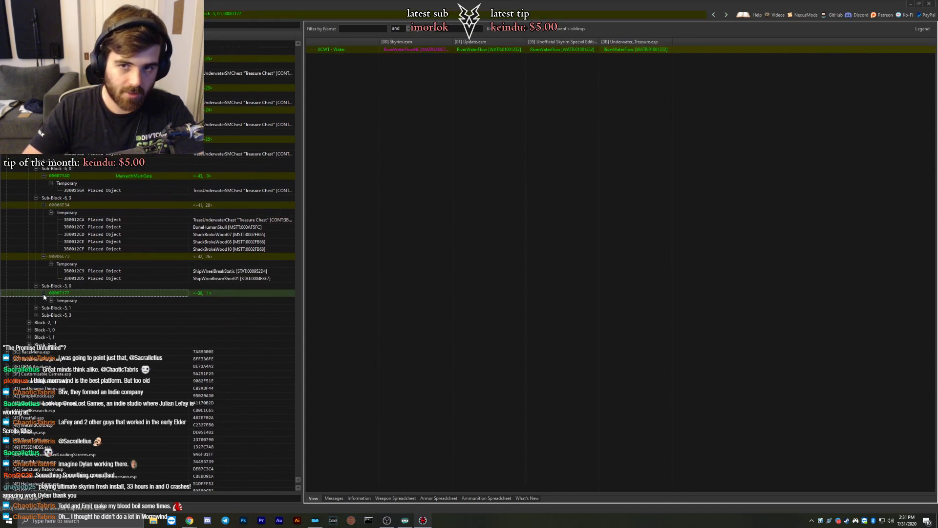
click(43, 293)
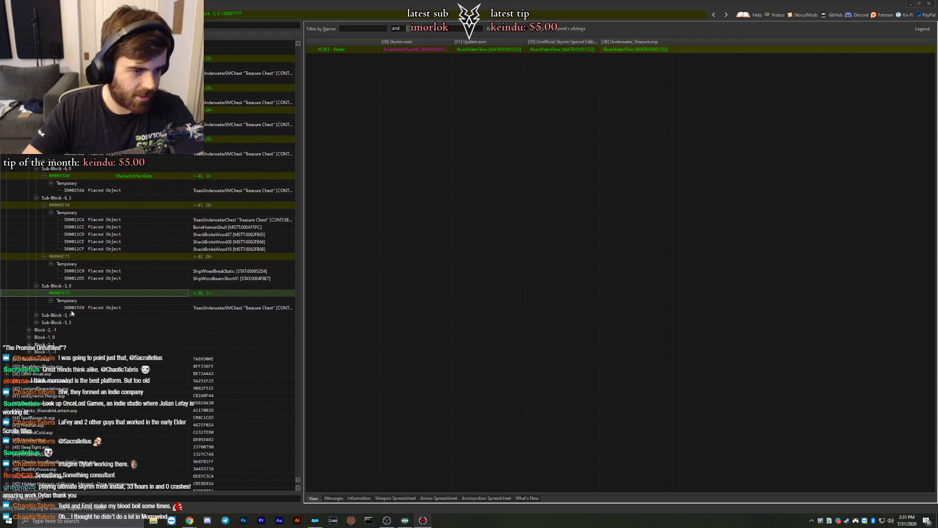
click(36, 315)
scroll(42, 294, down, 3)
Copy cell 00006E13 from Sub-Block -5, 3 into UltSky.esp as an override and carry over Dawnguard.esm's DLC1BorderRegionSkyrim region.
click(36, 285)
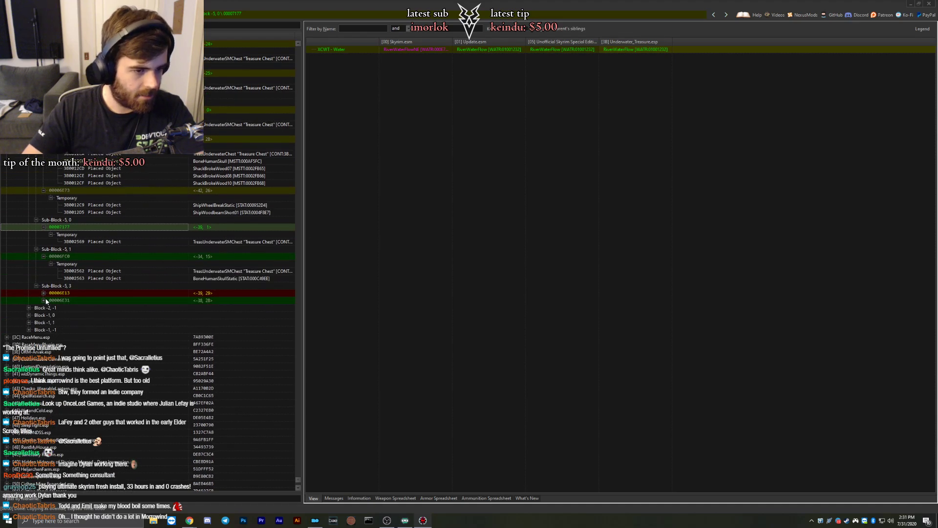
click(43, 293)
click(63, 293)
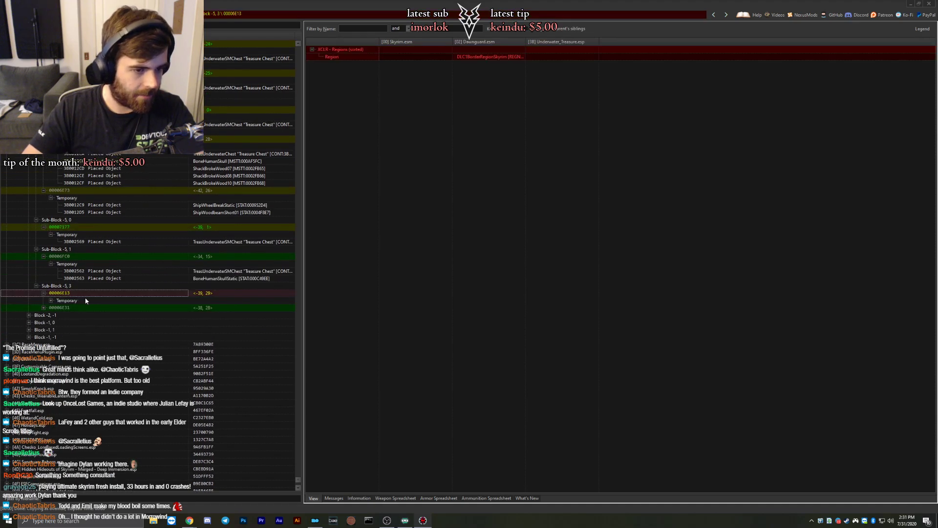
right_click(553, 42)
click(562, 45)
key(Return)
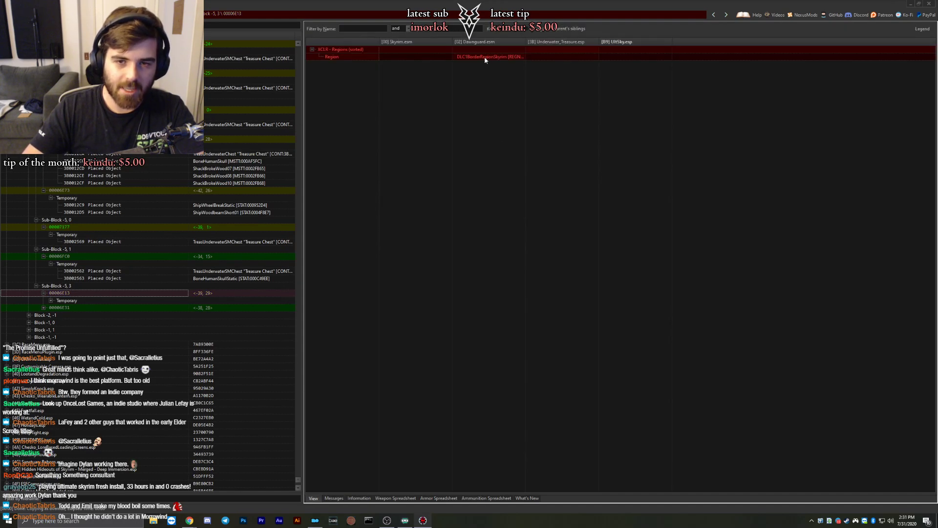
drag(484, 56, 630, 57)
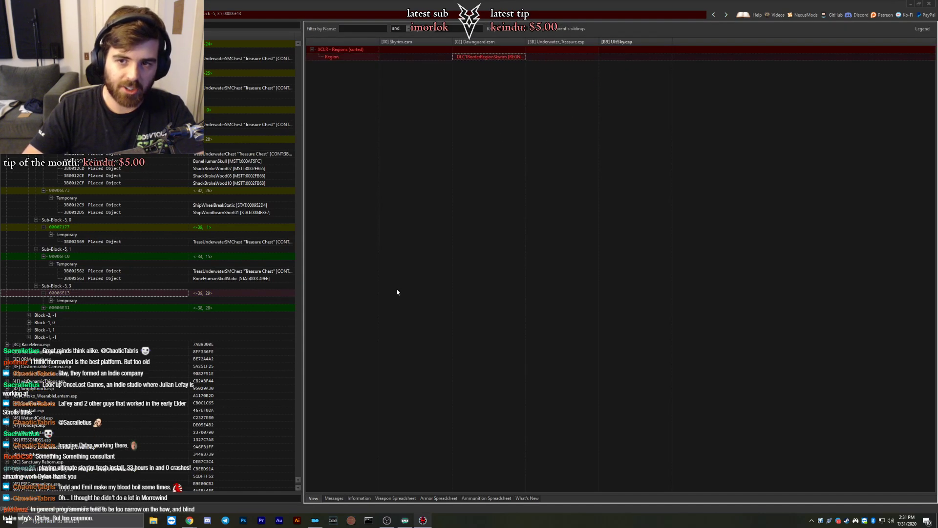
Inspect the treasure chest placed in cell 00006E13 and list the temporary objects of cell 00006E31.
click(51, 300)
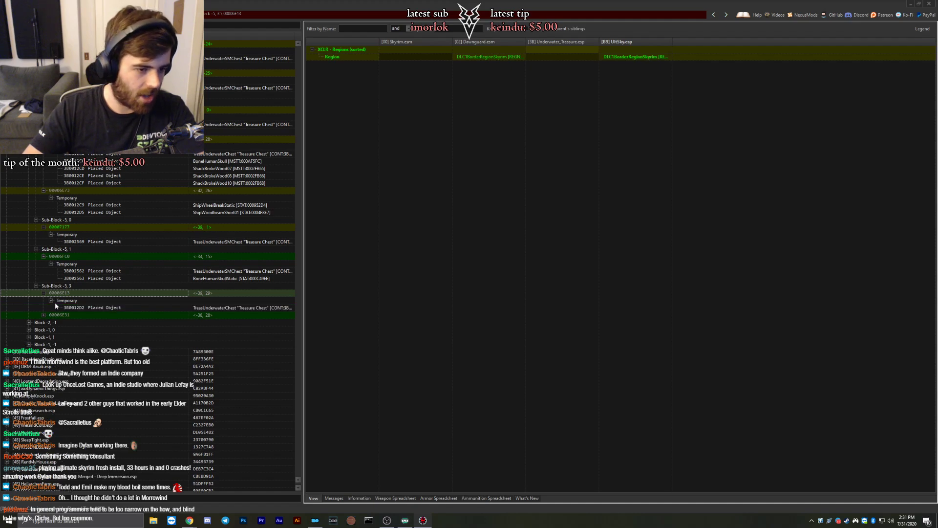
click(69, 308)
click(44, 315)
click(50, 322)
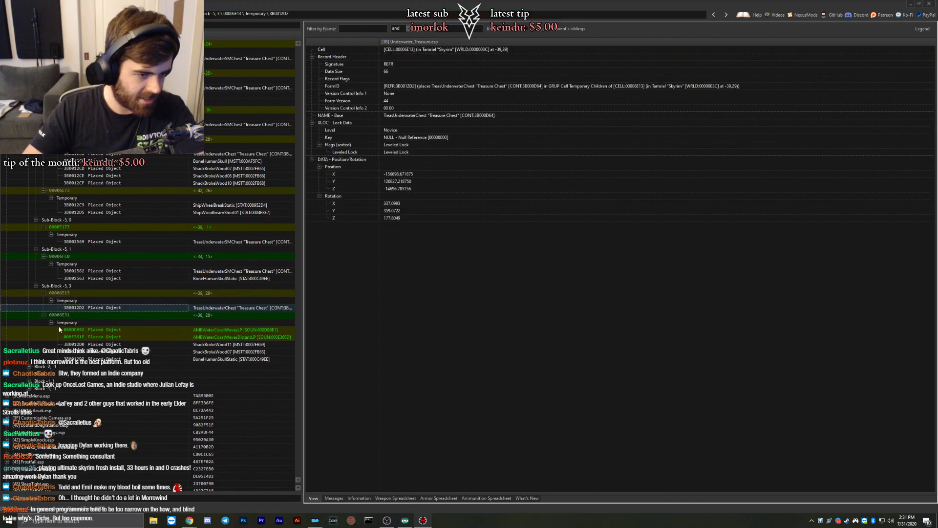
Review the coast wave sound overrides and the placed shack wood and skull records in cell 00006E31.
click(72, 330)
click(73, 337)
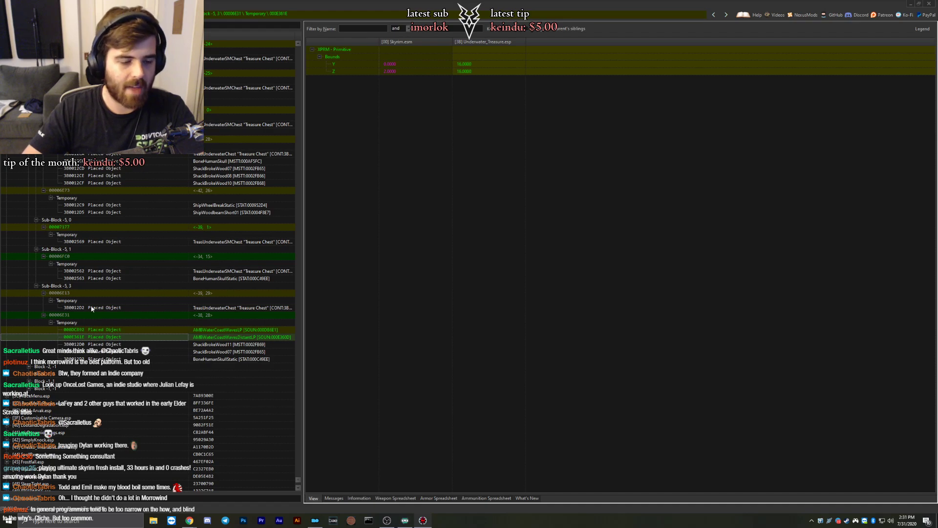
scroll(58, 334, down, 1)
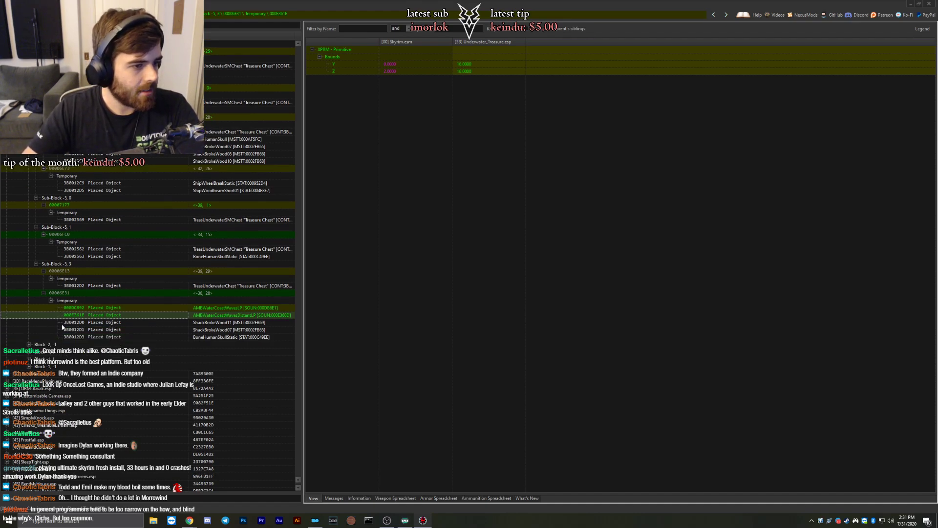
click(84, 323)
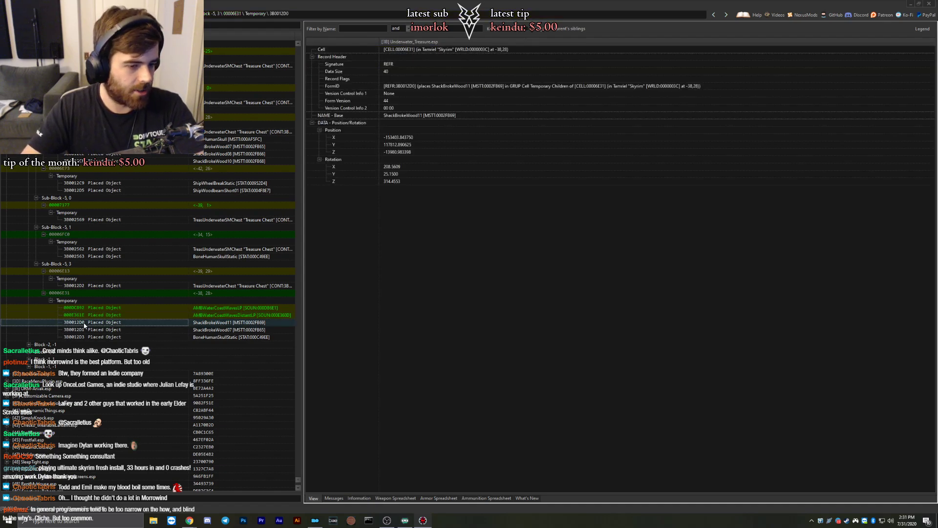
key(Down)
key(Down)
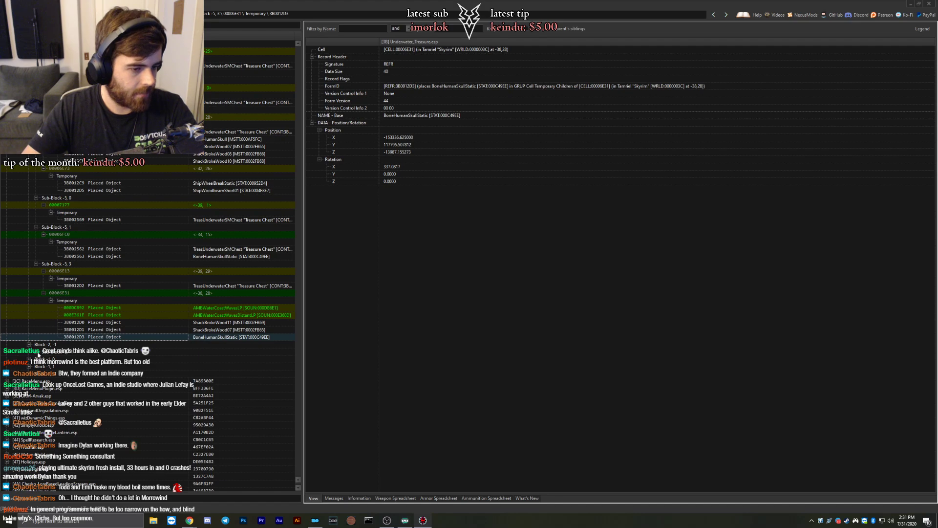
Expand ReachwaterRockExterior01 and cell 00007603 in Block -2, -1 and inspect the treasure chest placed in each.
click(37, 352)
click(43, 359)
click(52, 367)
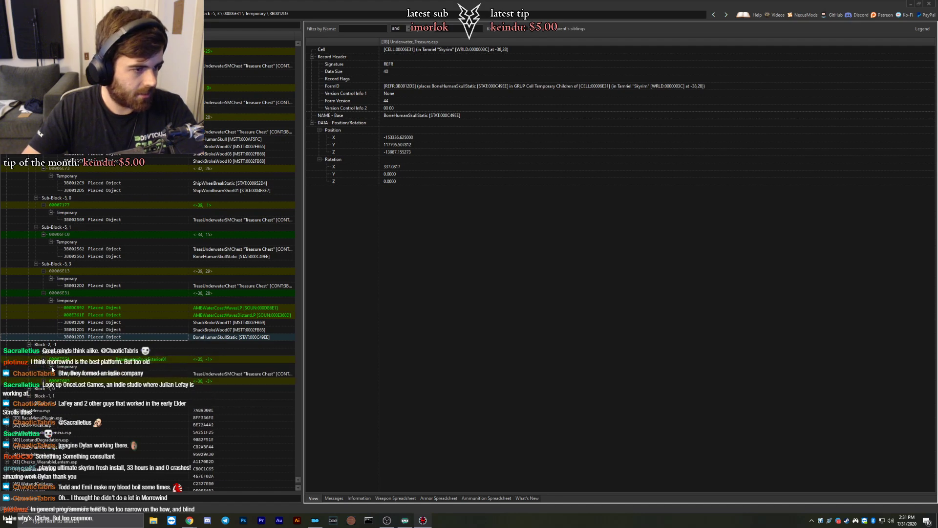
click(68, 374)
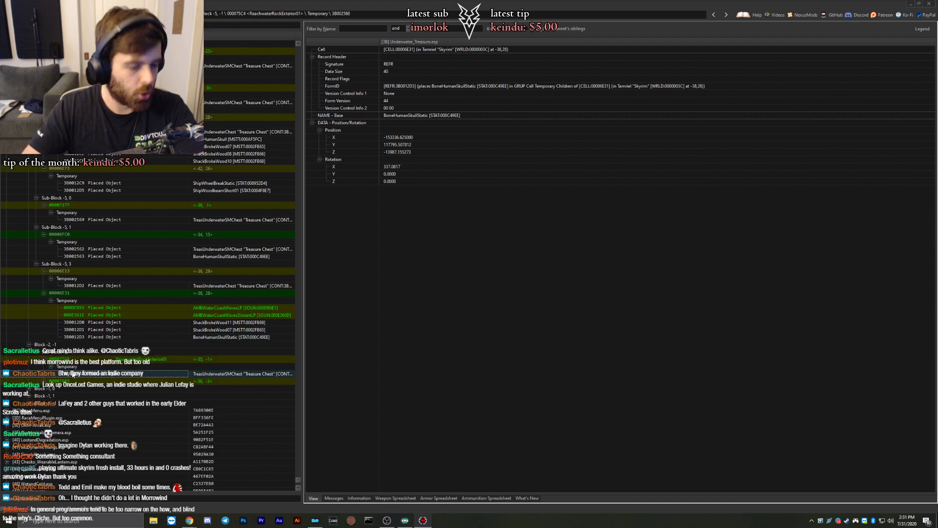
click(44, 381)
click(52, 389)
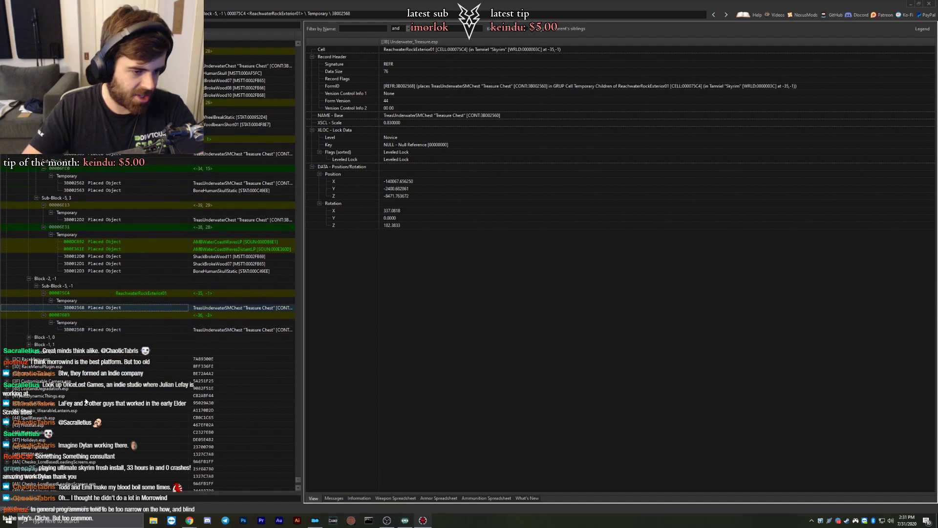
scroll(53, 389, down, 3)
click(77, 330)
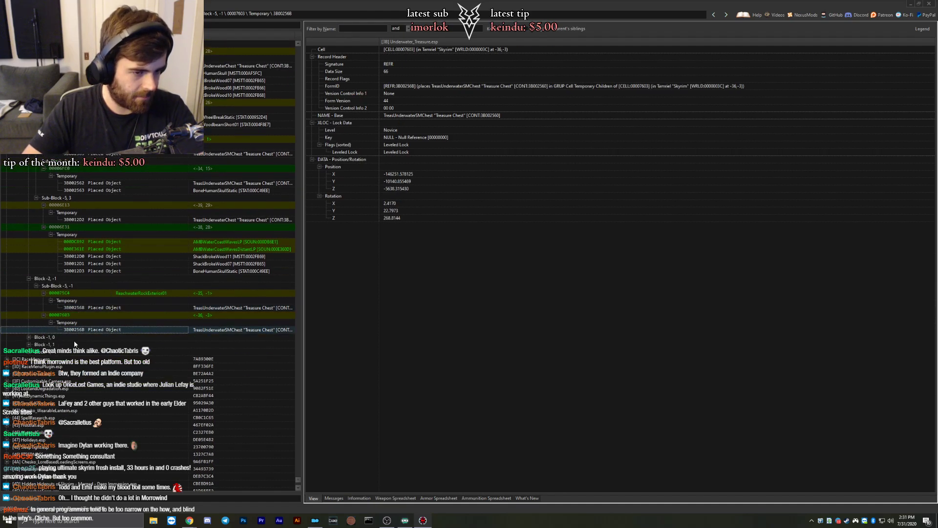
Inspect the treasure chests in Block -1, 0's Sub-Block -4, 0 cell and in DragonBridgeExterior03 of Sub-Block -4, 2.
click(29, 337)
click(36, 344)
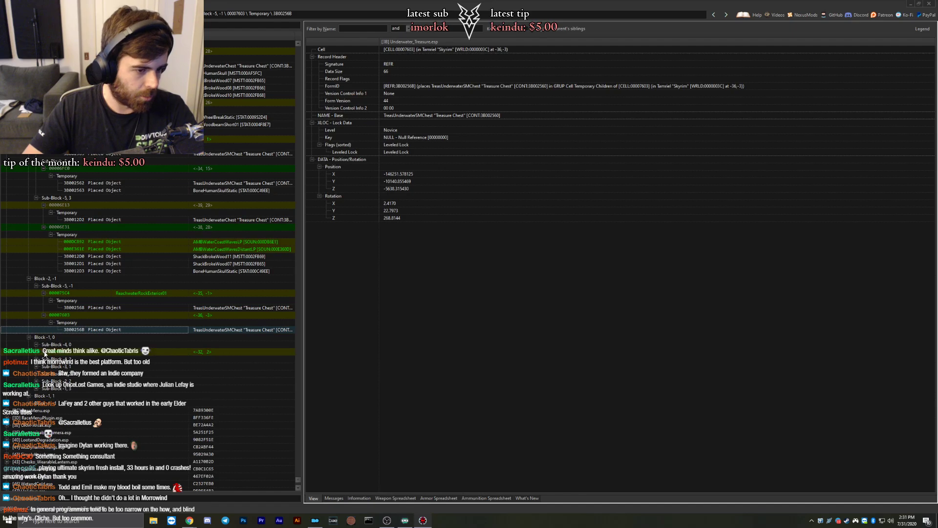
click(45, 351)
click(81, 366)
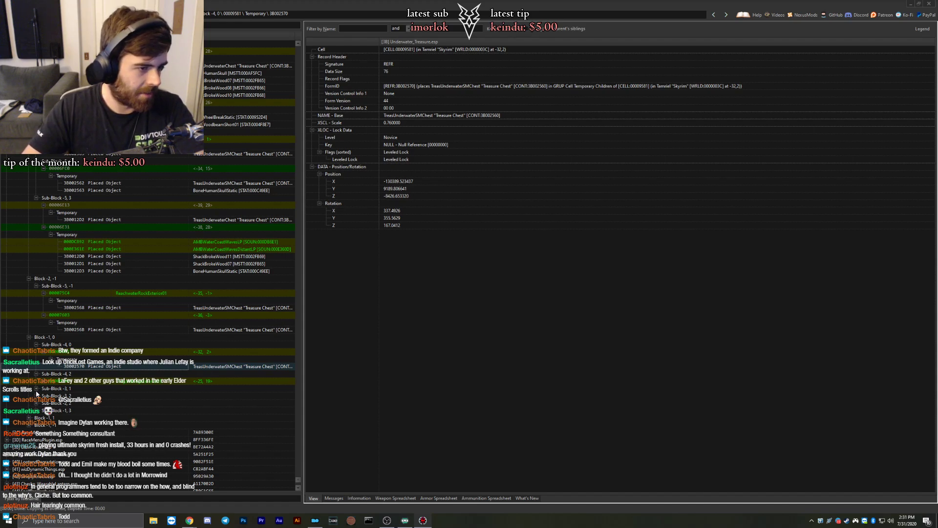
double_click(53, 383)
click(51, 388)
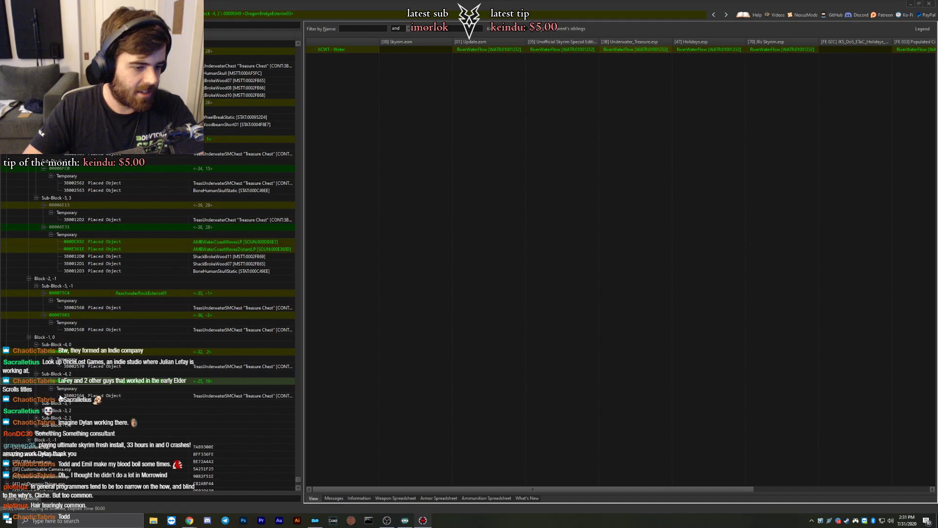
click(66, 396)
Expand RobbersGorgeExterior01 in Sub-Block -3, 1 and inspect its placed treasure chest.
click(37, 404)
click(43, 410)
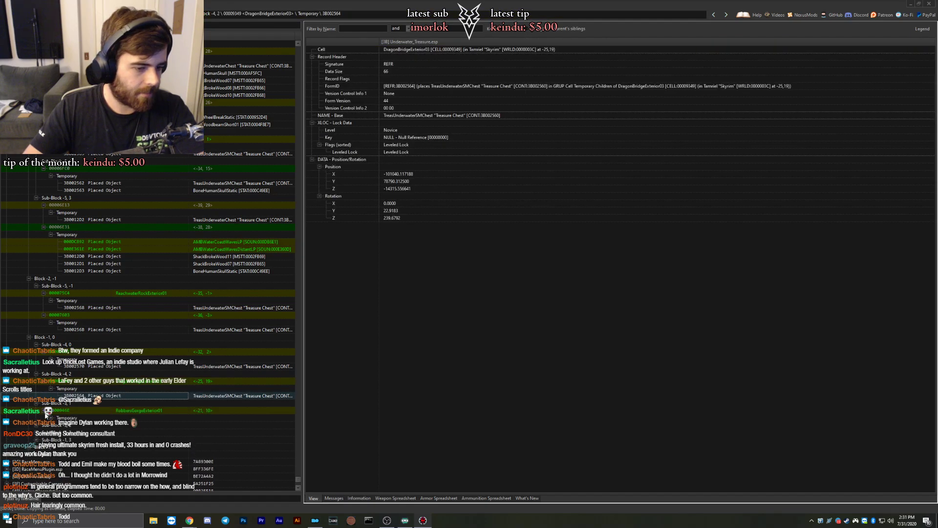
double_click(53, 419)
click(57, 426)
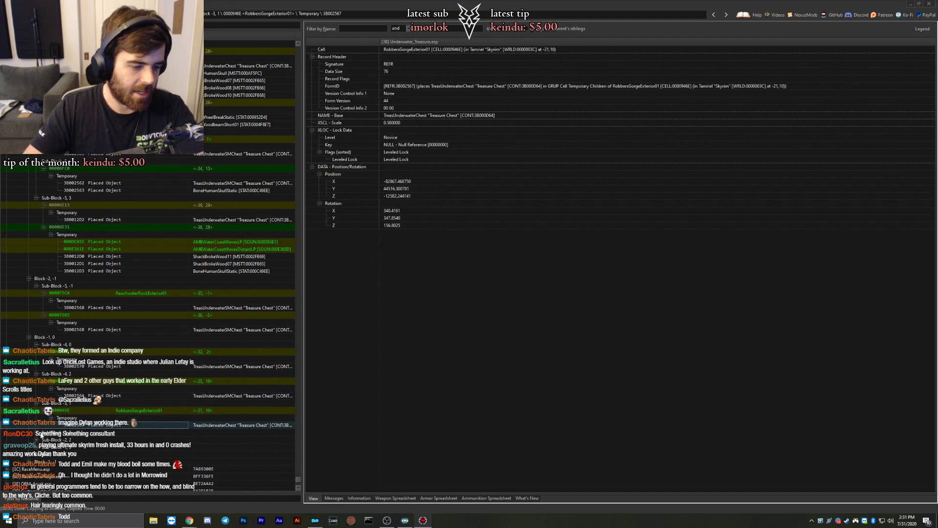
Copy cell 00009301 from Underwater_Treasure.esp as an override into UltSky.esp and carry over the region from Dawnguard.esm.
click(71, 441)
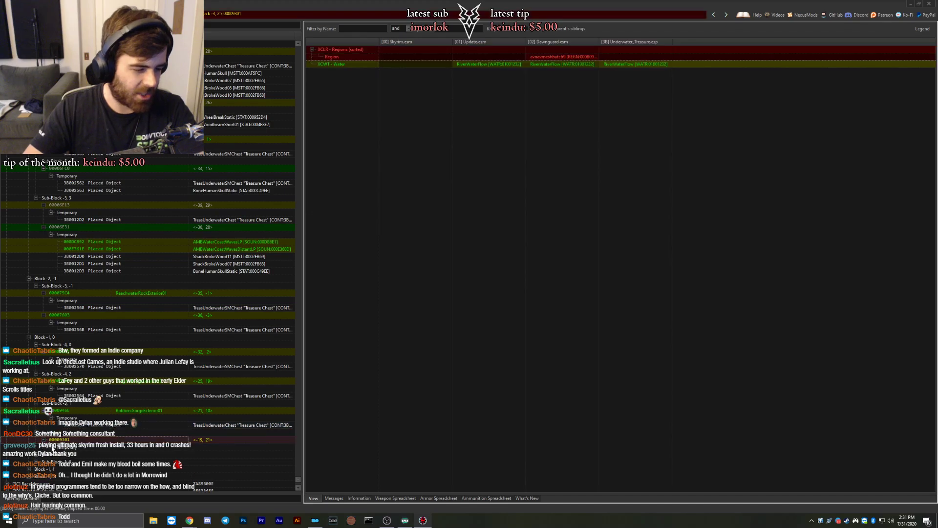
scroll(54, 448, down, 4)
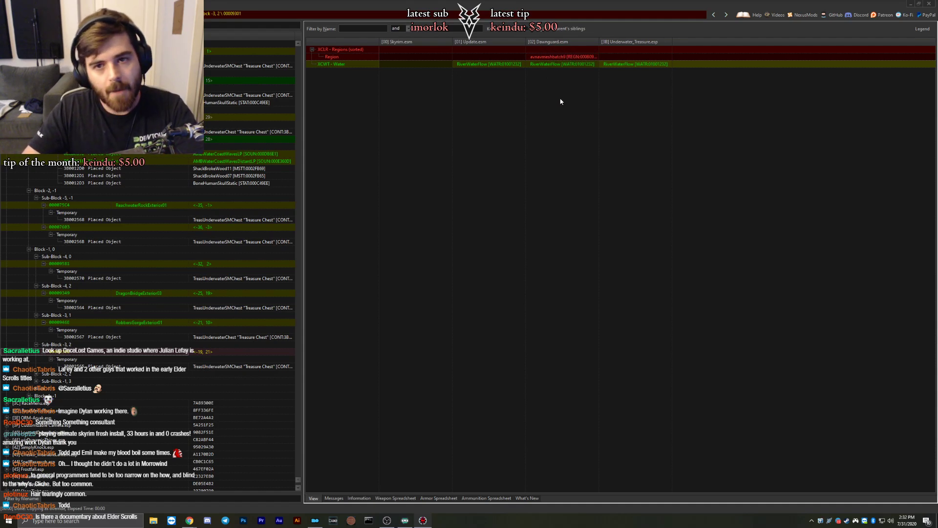
click(549, 63)
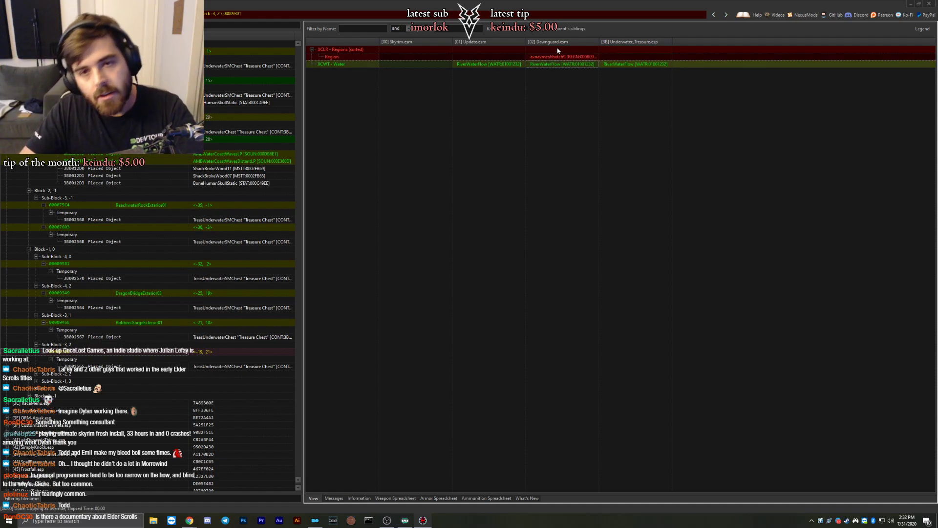
right_click(545, 45)
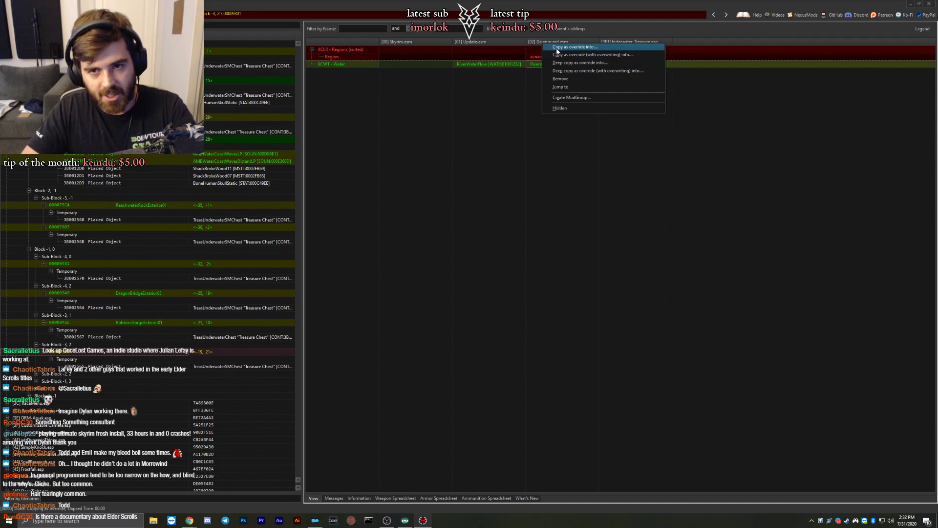
click(631, 49)
right_click(630, 45)
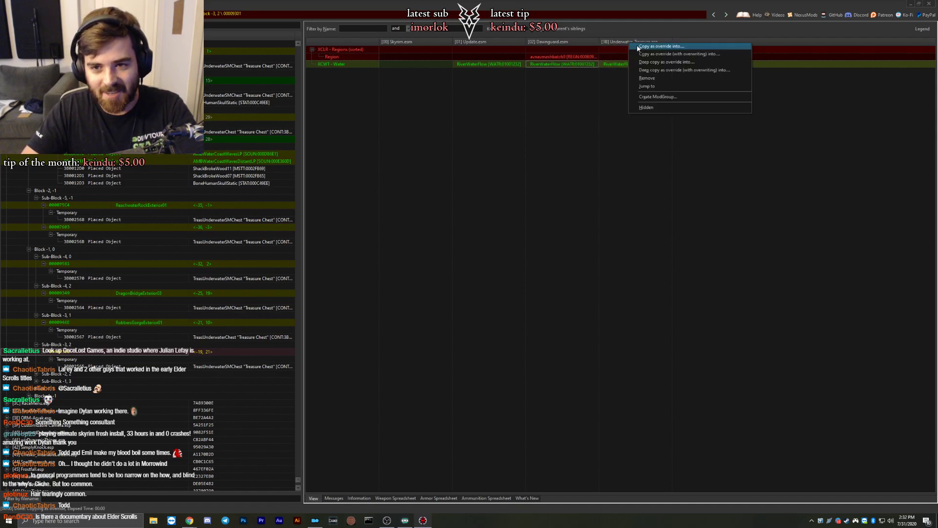
click(645, 47)
key(space)
key(Return)
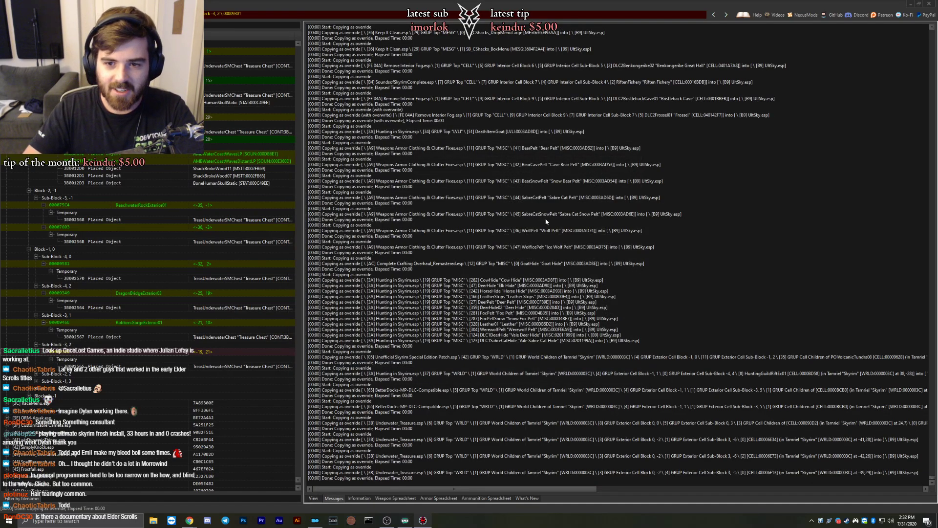
drag(549, 57, 722, 58)
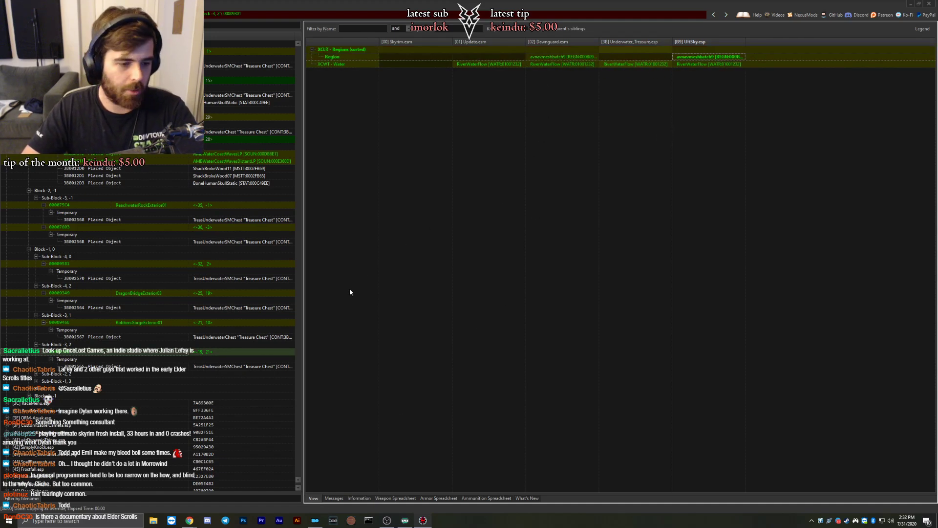
Inspect the treasure chest in cell 00009301 and expand the cells of Sub-Block -2, 2 and Sub-Block -1, 3.
click(70, 366)
click(36, 373)
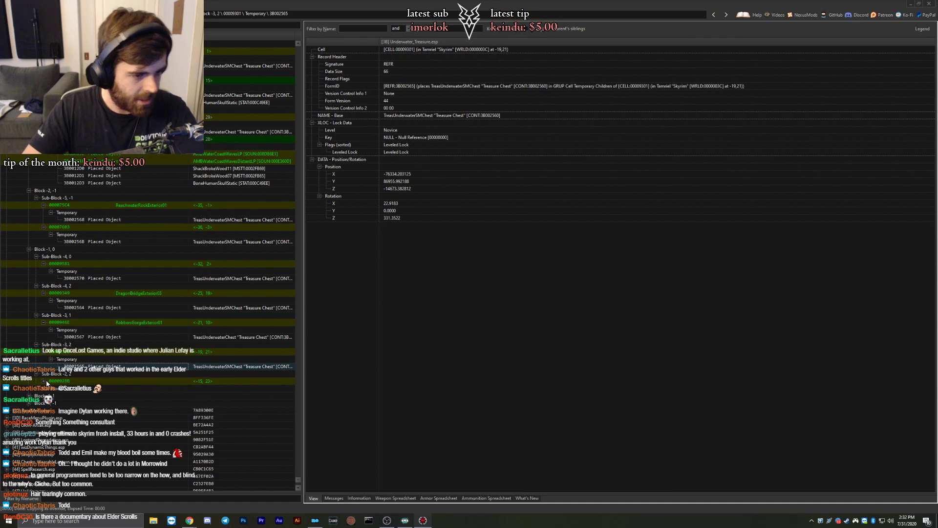
double_click(57, 388)
scroll(54, 420, down, 3)
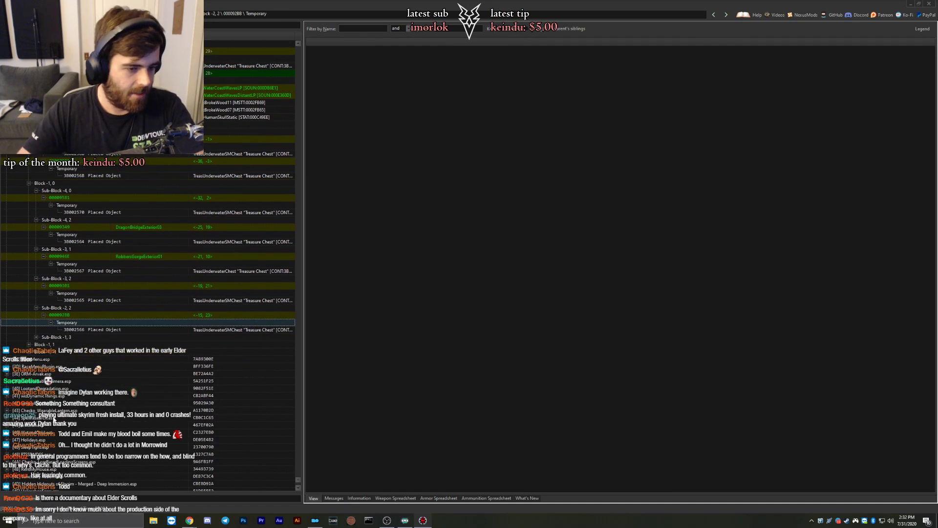
click(36, 337)
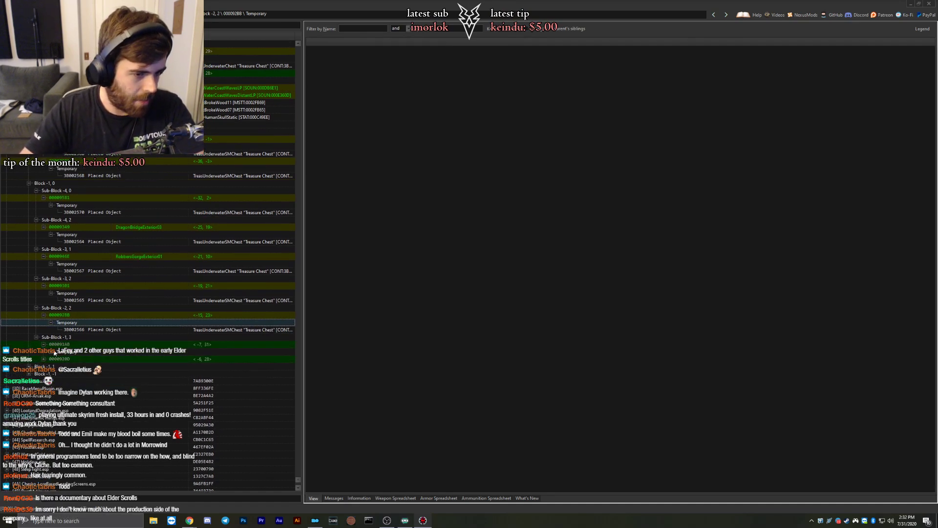
click(43, 395)
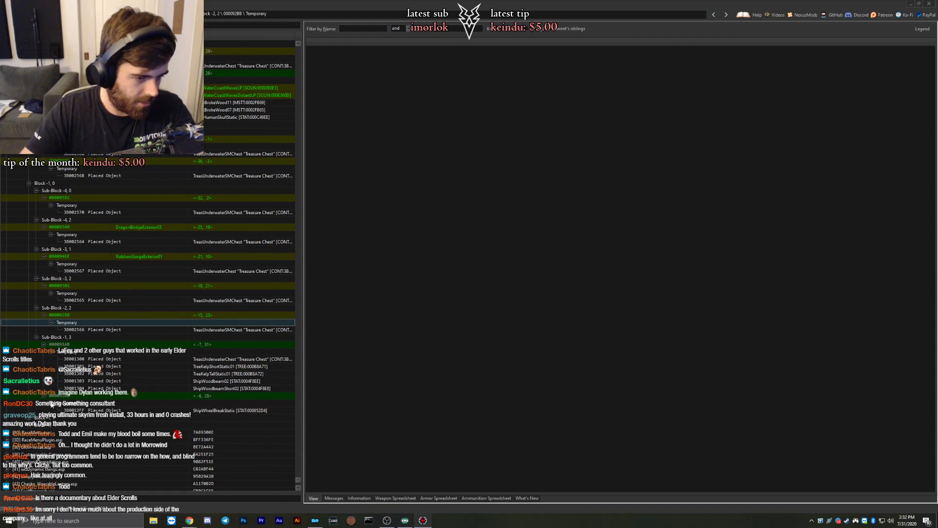
Expand Sub-Block -4, 4 of Block -1, 1 and inspect the treasure chest placed in cell 00003D86.
scroll(44, 391, down, 4)
click(41, 330)
double_click(41, 330)
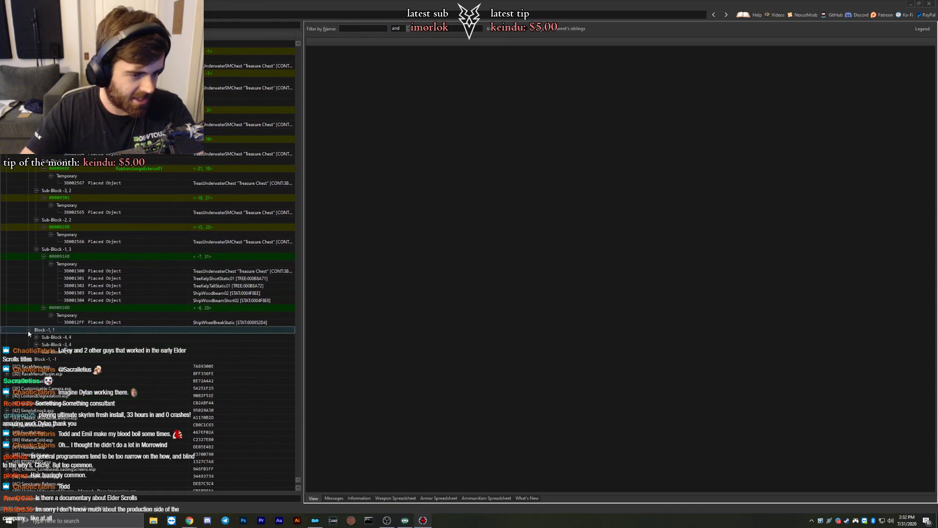
click(51, 351)
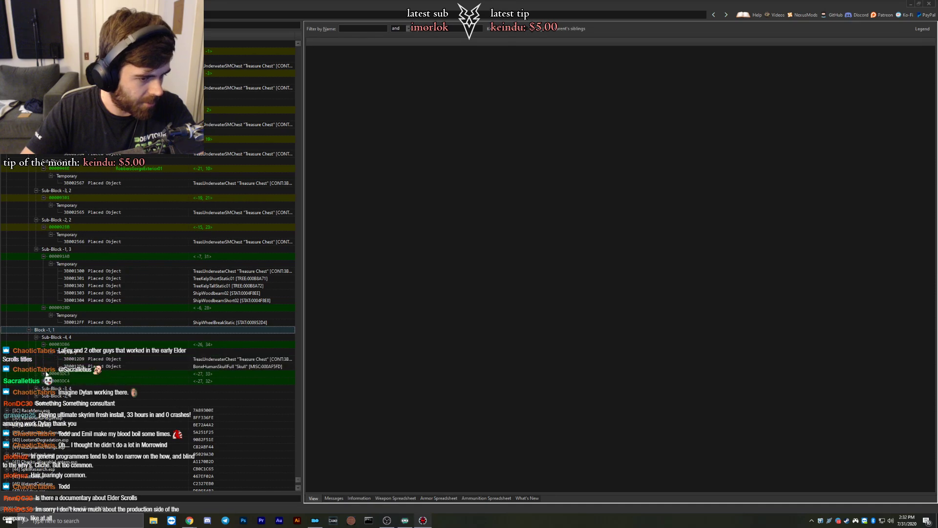
click(44, 374)
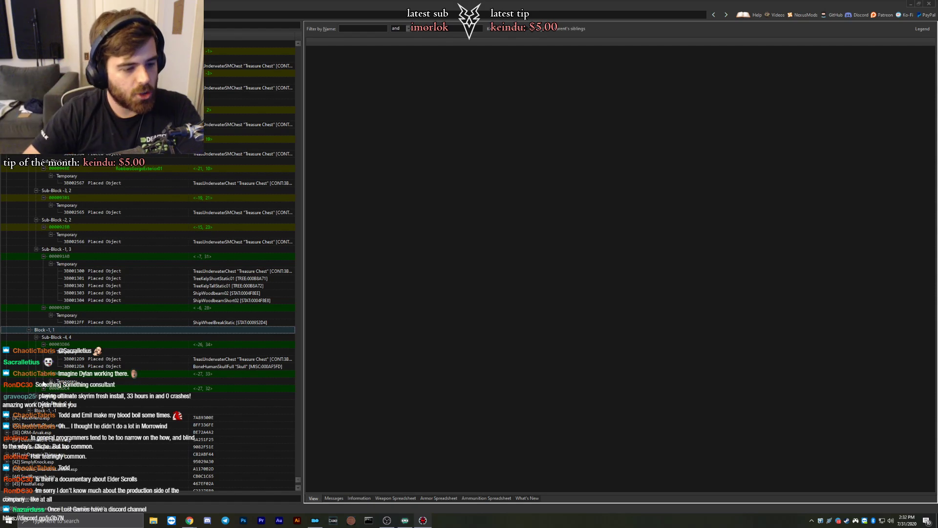
click(67, 358)
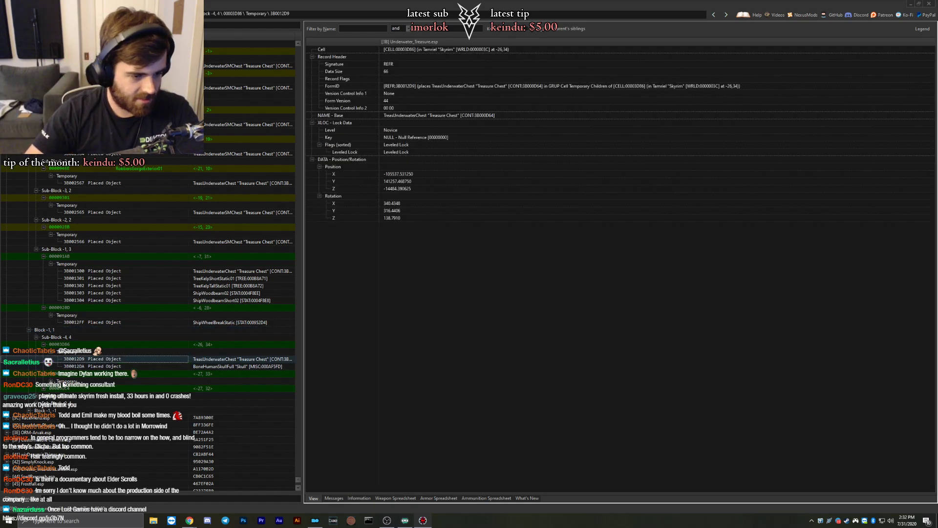
Expand cell 00003DC3's temporary records and inspect its placed vampire boss chest and skull.
double_click(66, 381)
click(74, 388)
click(78, 397)
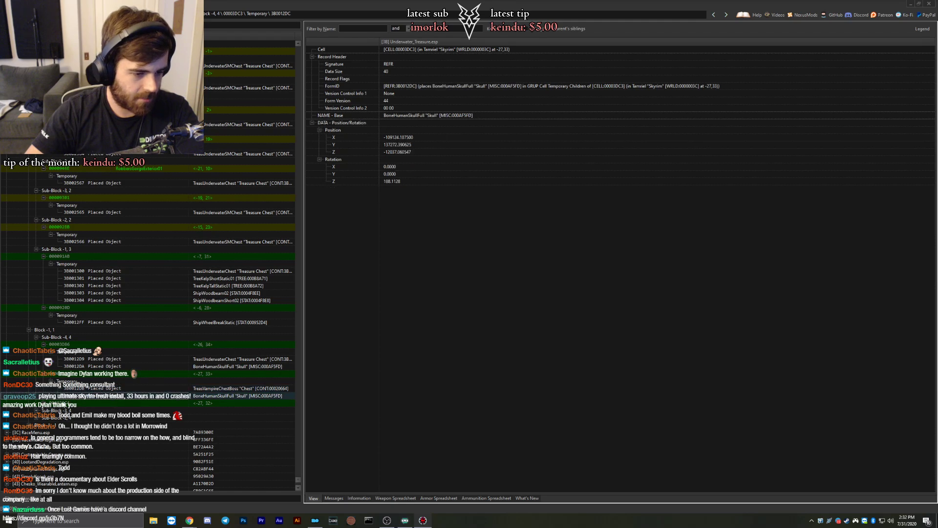
Expand cell 00003DC4 and review its distant coast wave sound override and placed ship anchor wheel.
click(54, 404)
click(50, 411)
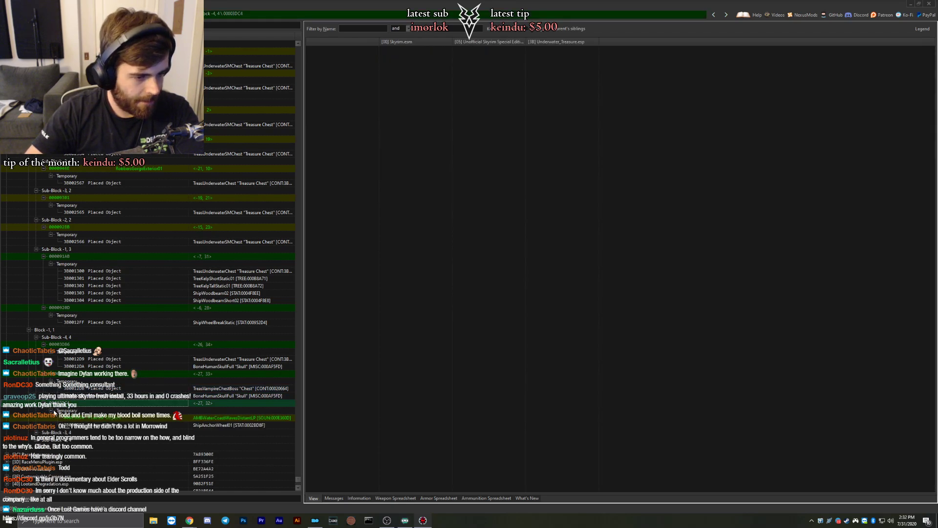
scroll(71, 398, down, 3)
click(80, 351)
click(82, 359)
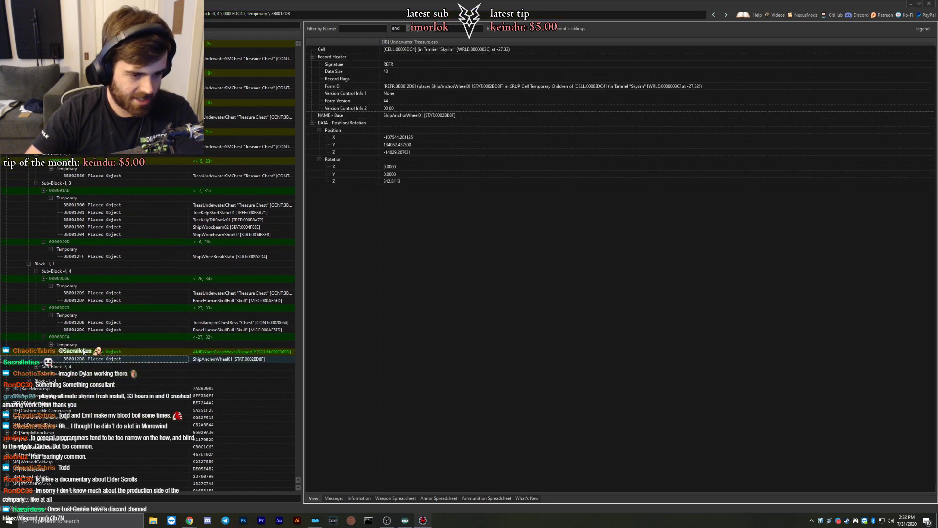
click(85, 352)
click(84, 359)
click(80, 351)
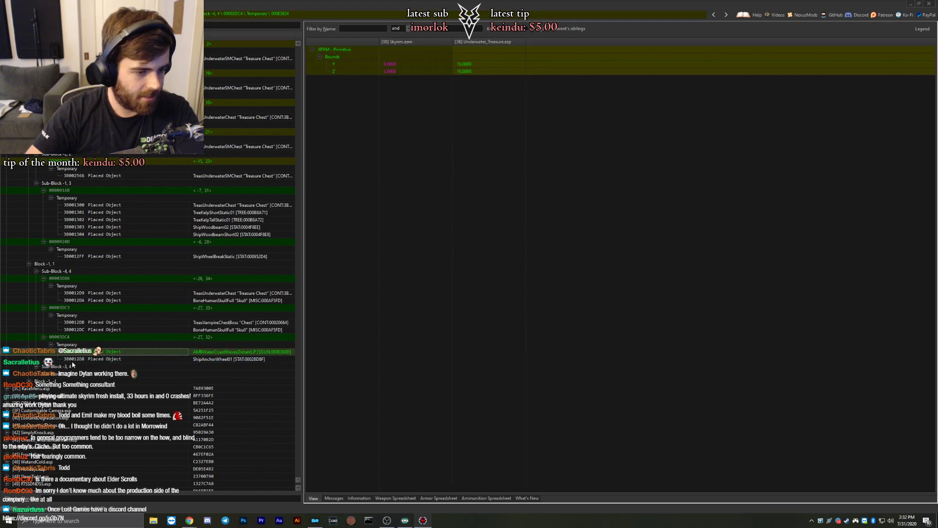
click(74, 359)
Expand cells 00003CFC and 00003D1C in Sub-Block -3, 4 and inspect the coast wave sound override in 00003D1C.
scroll(59, 337, down, 3)
click(37, 299)
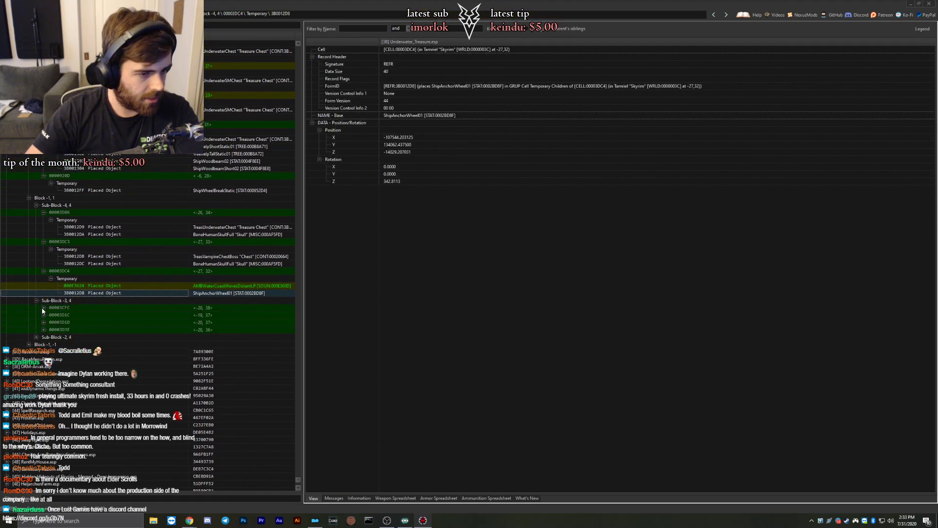
click(44, 307)
click(51, 315)
click(44, 359)
click(50, 365)
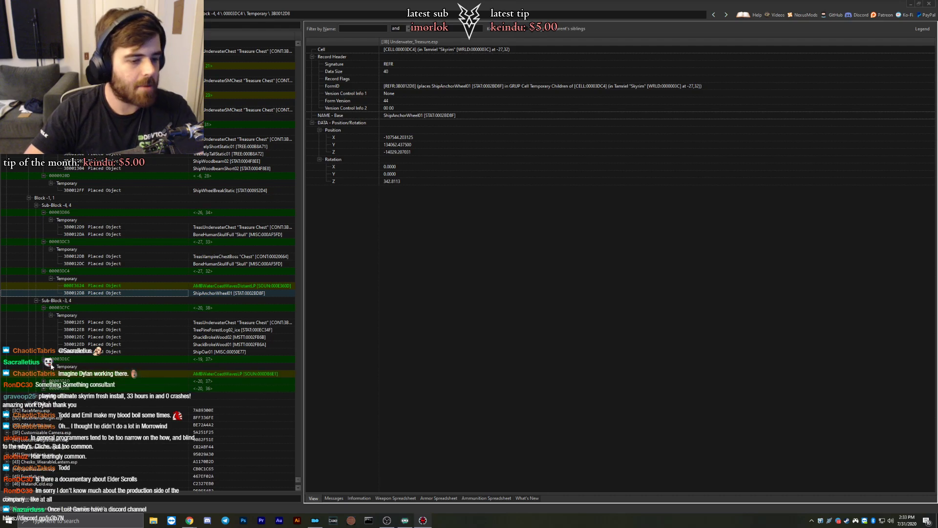
click(66, 375)
Expand the remaining two cells of Sub-Block -3, 4 and compare their coast wave sound overrides with the one in 00003D1C.
click(43, 380)
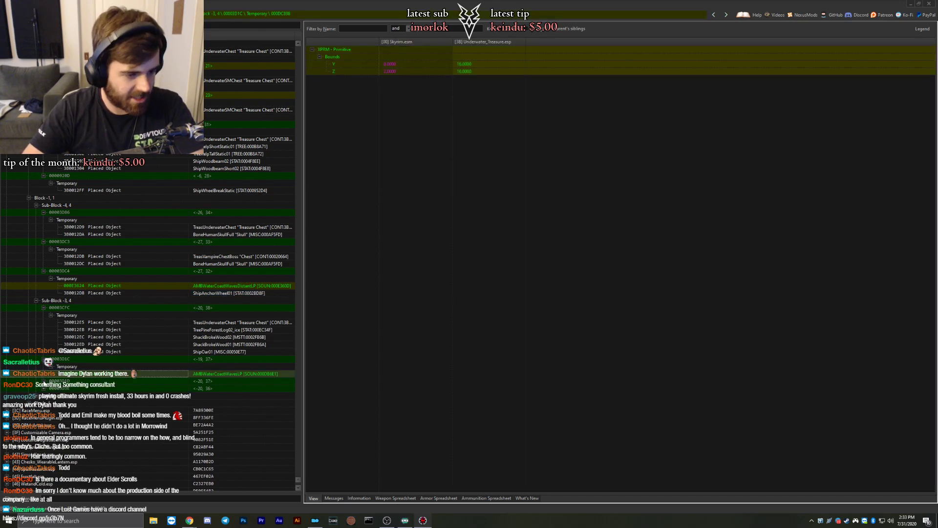
click(51, 388)
click(70, 397)
click(44, 402)
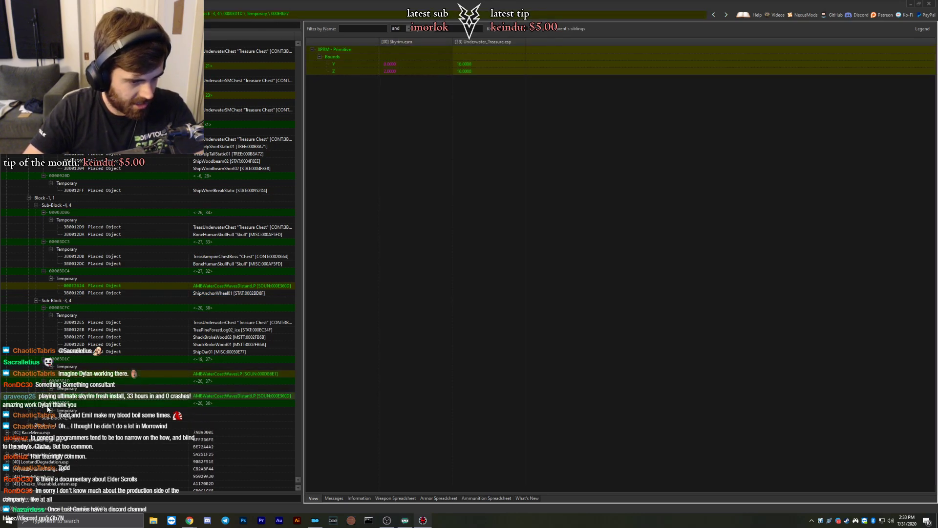
click(51, 410)
click(80, 417)
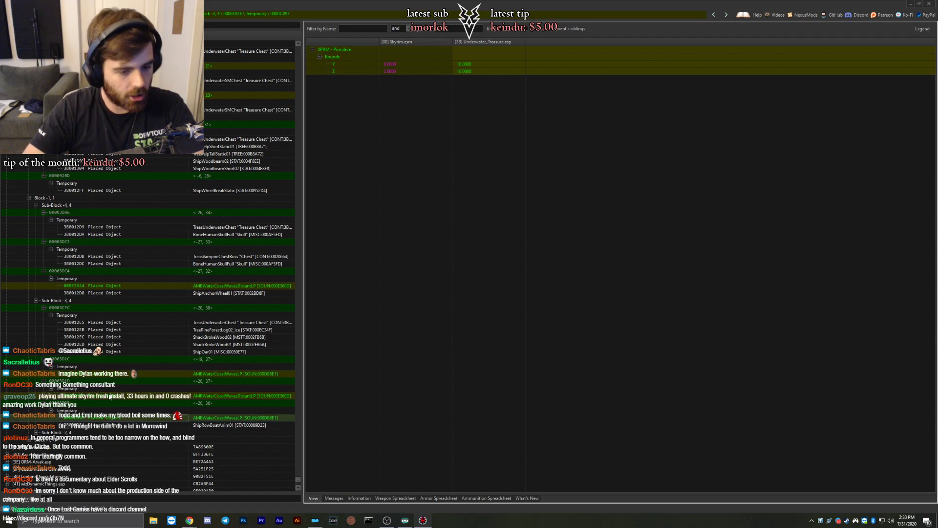
scroll(93, 314, down, 5)
click(83, 285)
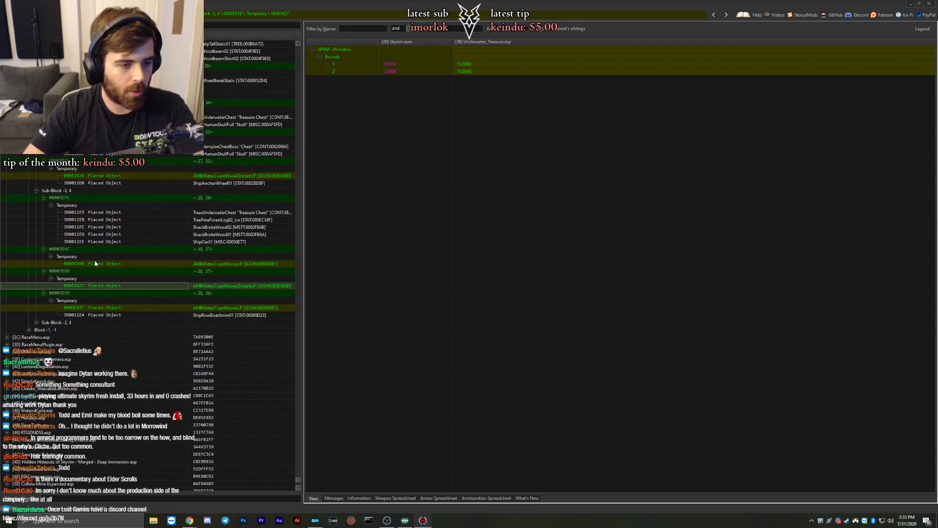
click(94, 263)
click(92, 285)
Expand the three cells of Sub-Block -2, 4, including 00003DA3, down to their temporary placed objects.
click(37, 322)
click(43, 329)
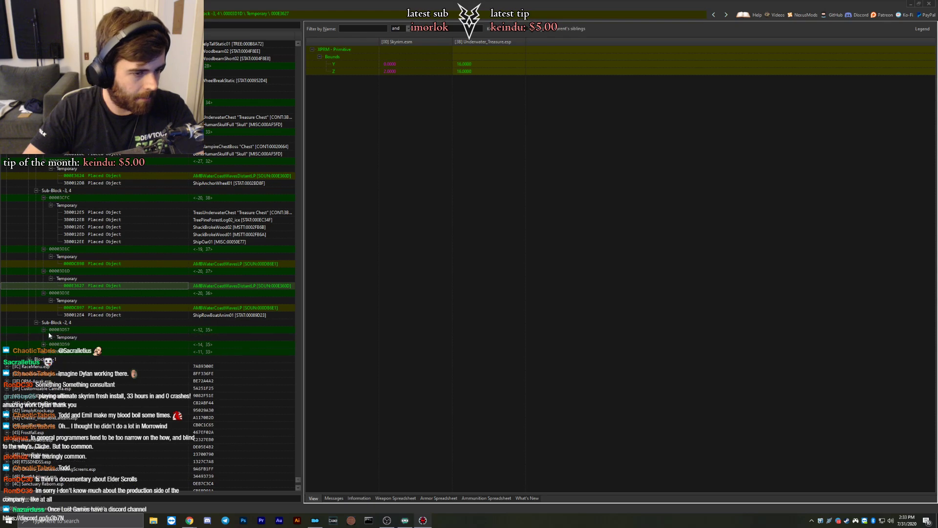
click(51, 336)
scroll(45, 371, down, 2)
click(43, 337)
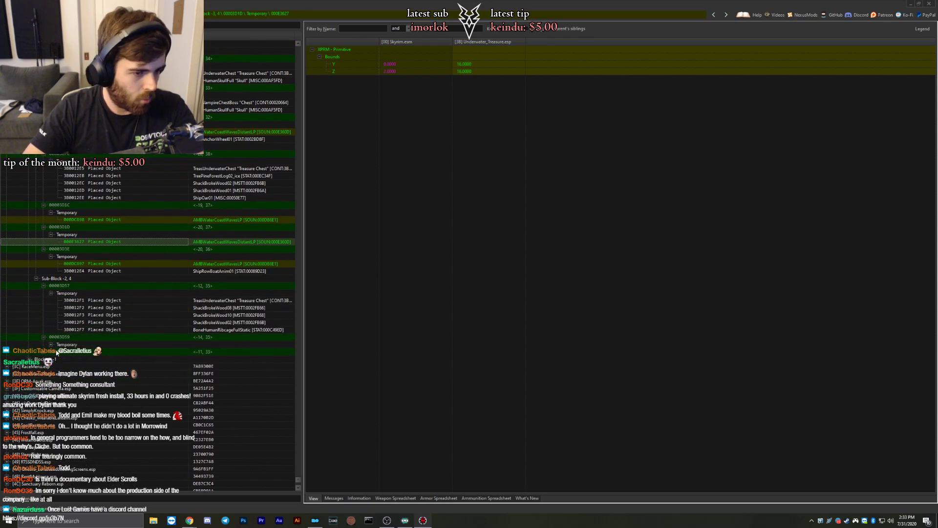
click(51, 344)
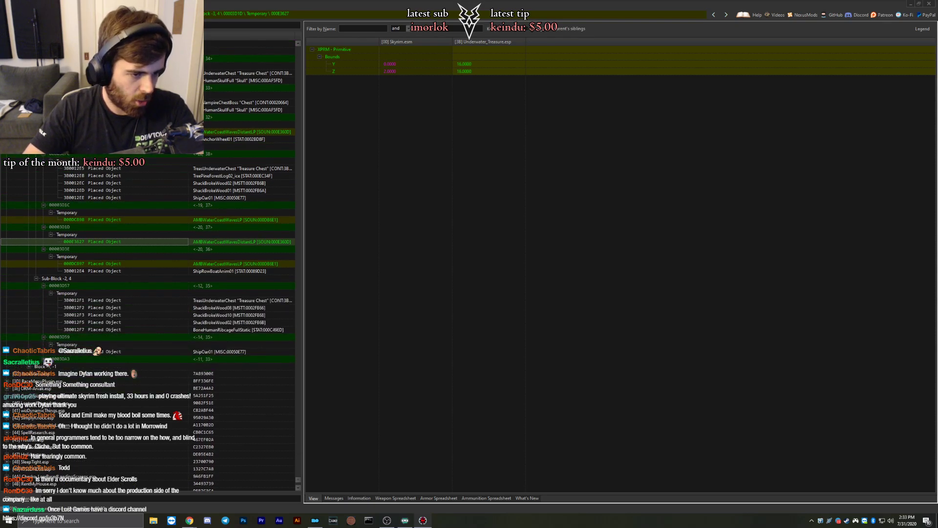
click(43, 358)
click(51, 366)
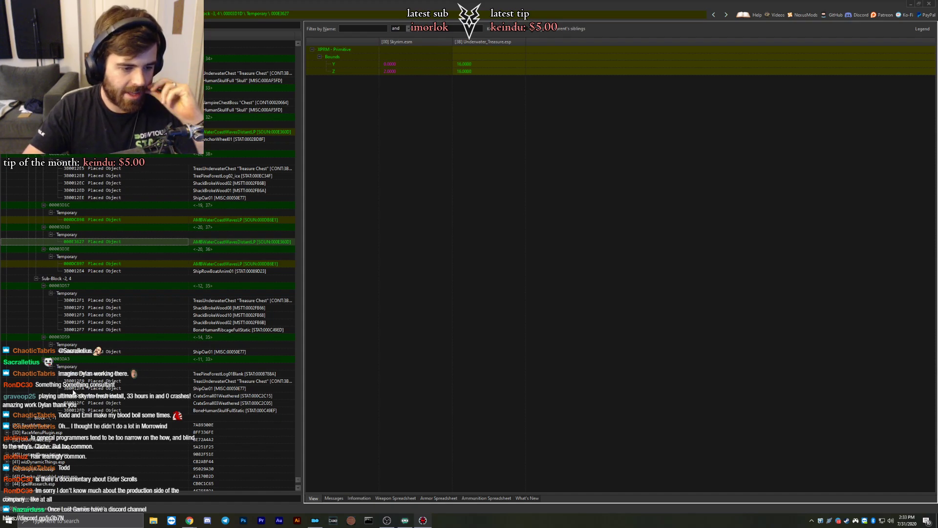
Inspect the ship oar, the two weathered crates and the skull placed in cell 00003DA3.
click(73, 390)
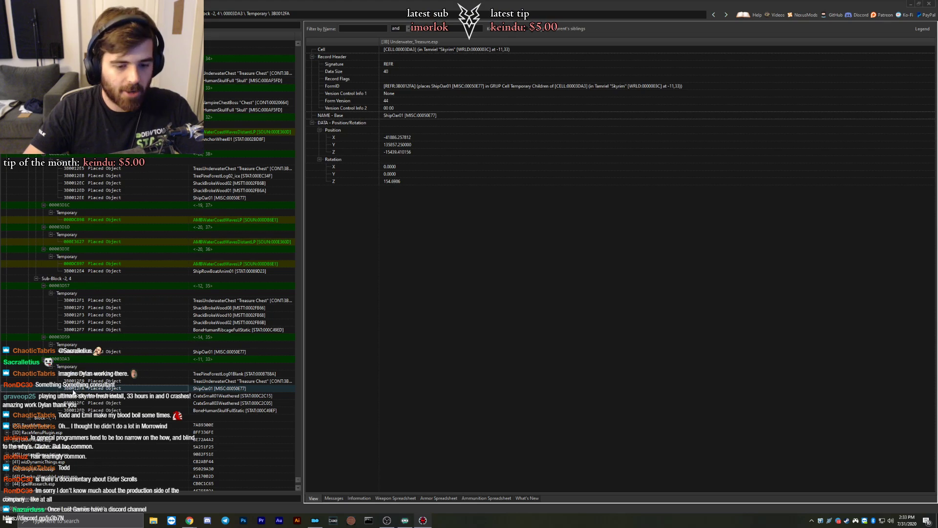
click(77, 397)
click(75, 404)
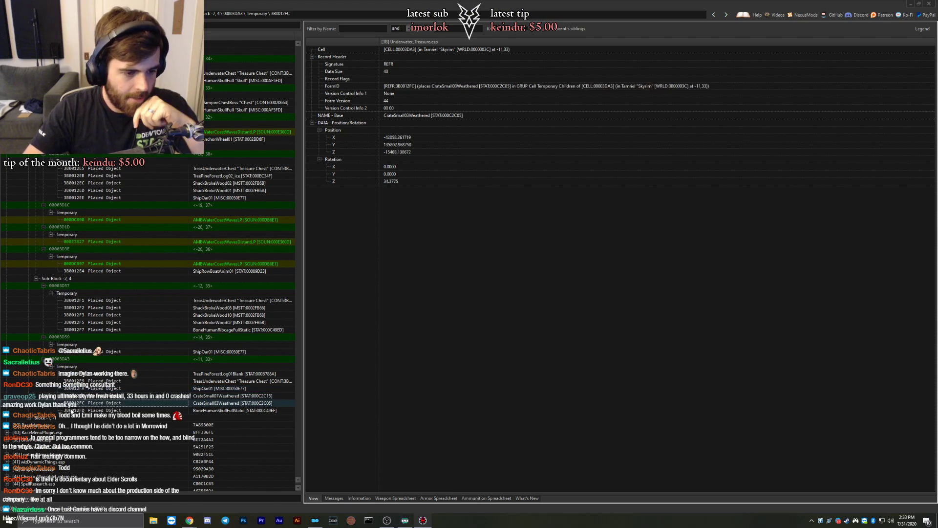
click(73, 410)
Expand the cell in Sub-Block -4, -1 of Block -1, -1 and review its water override.
scroll(34, 419, down, 3)
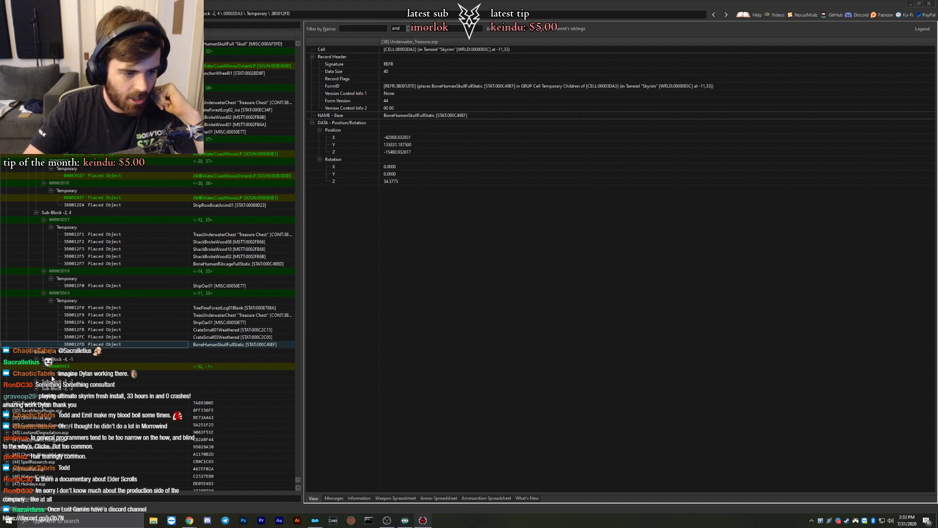
click(51, 373)
click(72, 366)
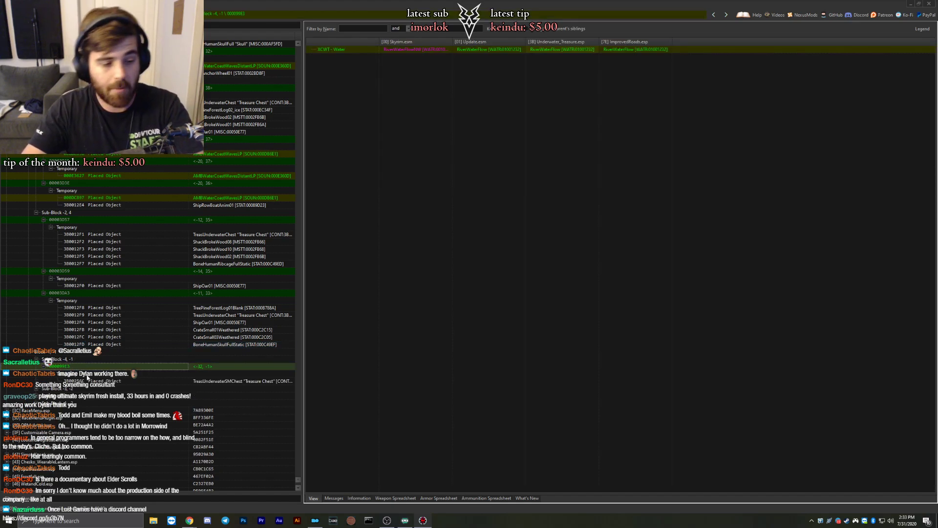
Expand the BardsLeapSummitExterior cell in Sub-Block -3, -2 and review its water override.
click(37, 388)
click(44, 396)
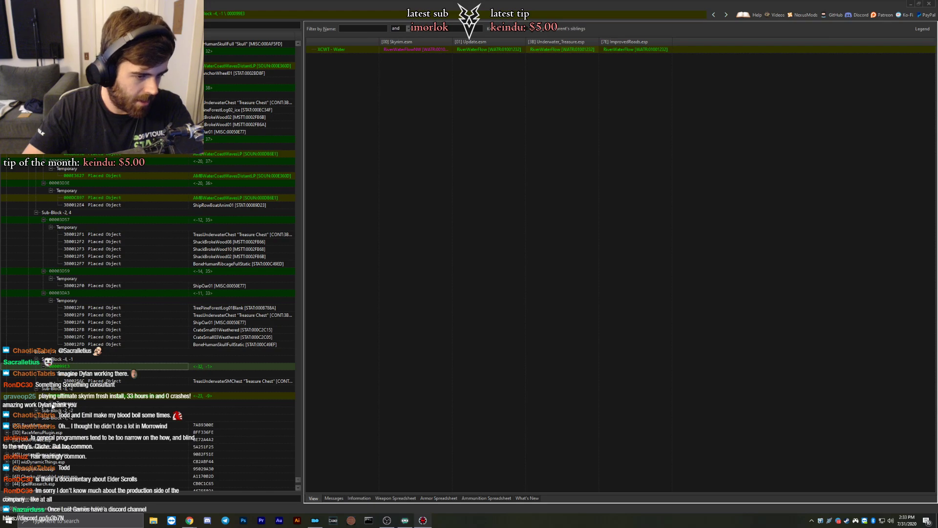
click(51, 403)
click(68, 396)
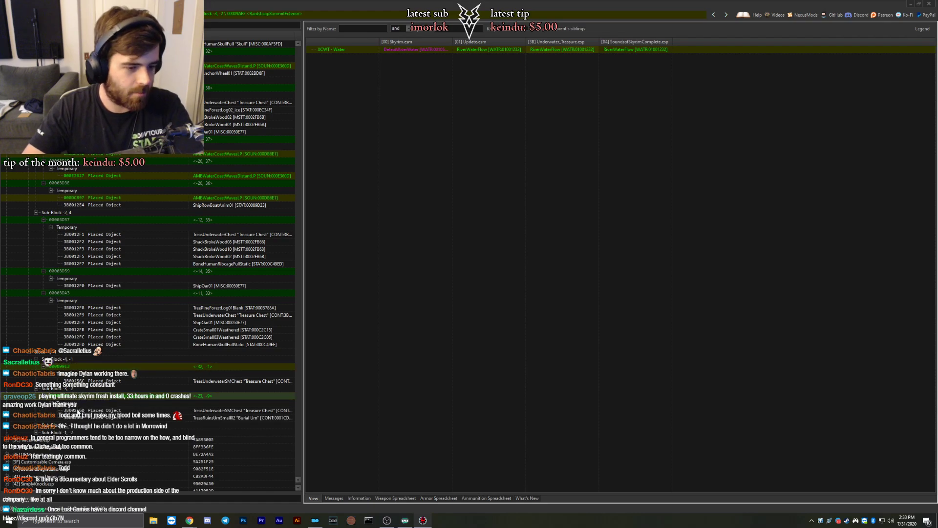
Inspect the treasure chests placed in the BardsLeapSummitExterior, POIPineForest30 and POIPineForest25 cells of Underwater_Treasure.esp.
click(77, 410)
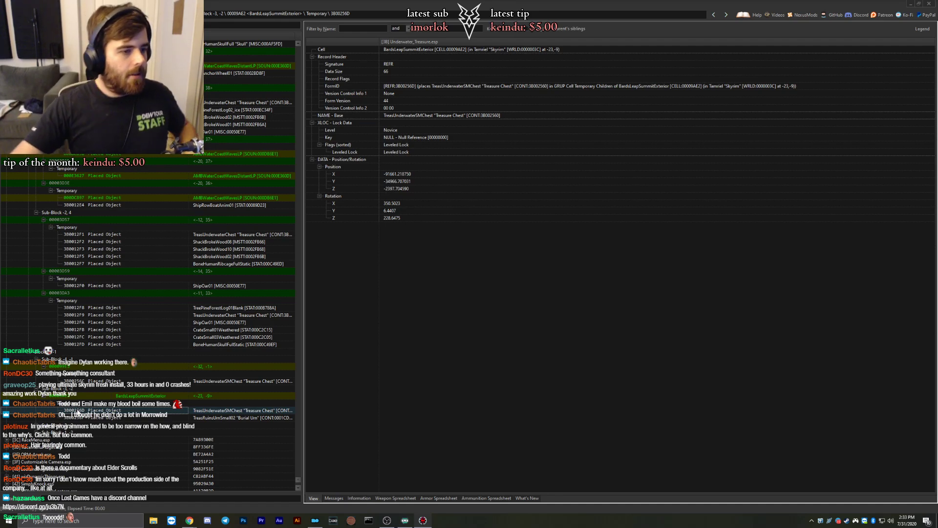
click(36, 425)
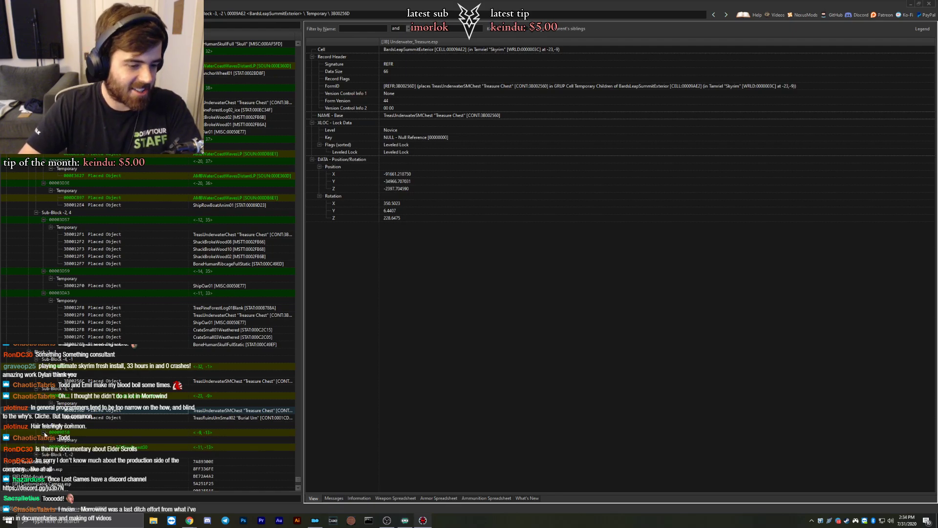
scroll(41, 433, down, 4)
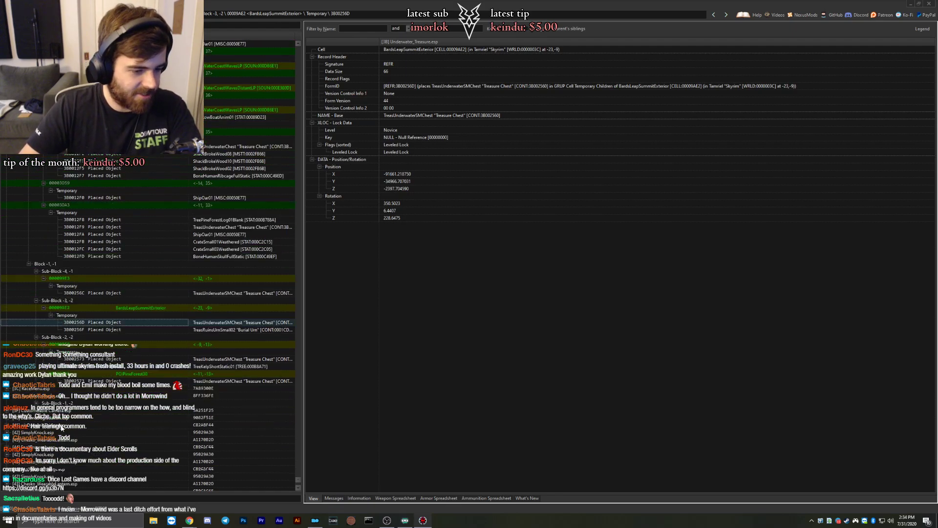
click(44, 373)
click(51, 380)
click(81, 387)
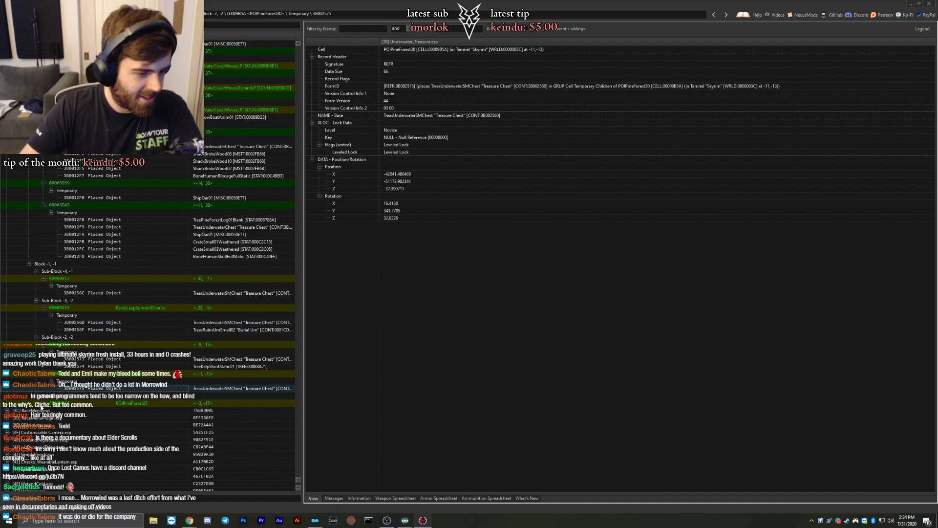
scroll(88, 422, down, 5)
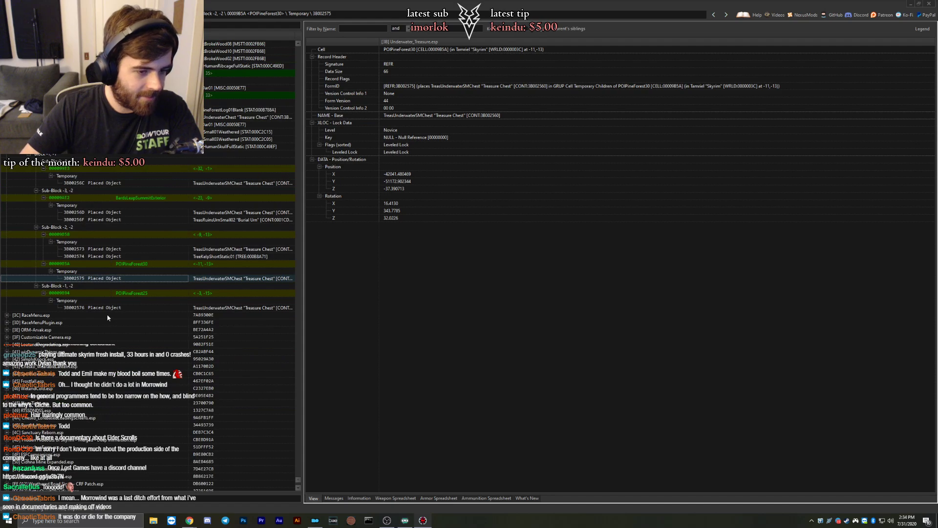
click(98, 307)
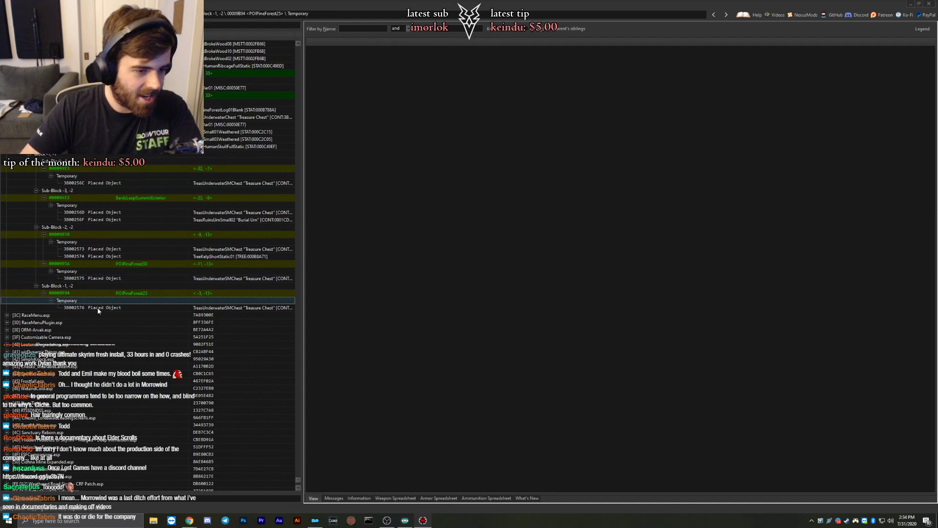
Review RaceMenu.esp's file header and its RaceMenuHairColor and RaceMenuLight records.
click(28, 317)
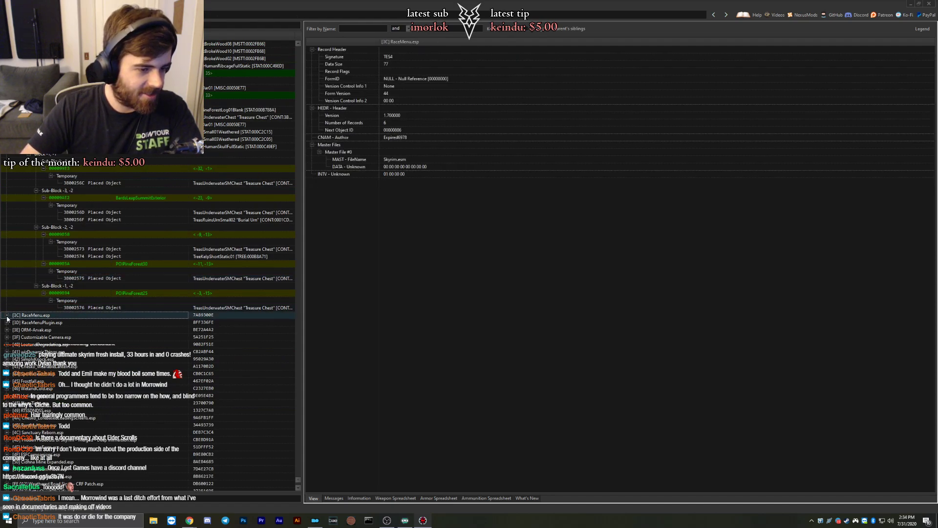
click(7, 315)
click(15, 330)
click(22, 337)
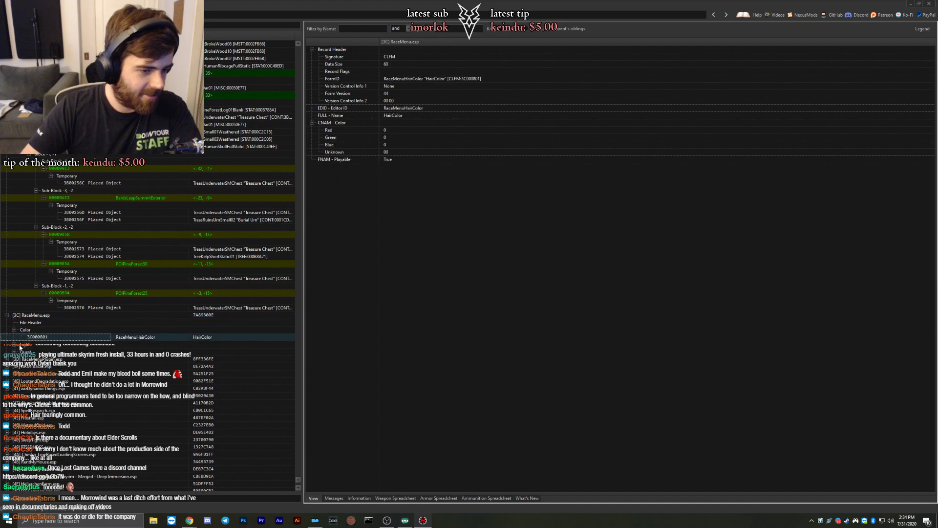
click(15, 344)
click(20, 351)
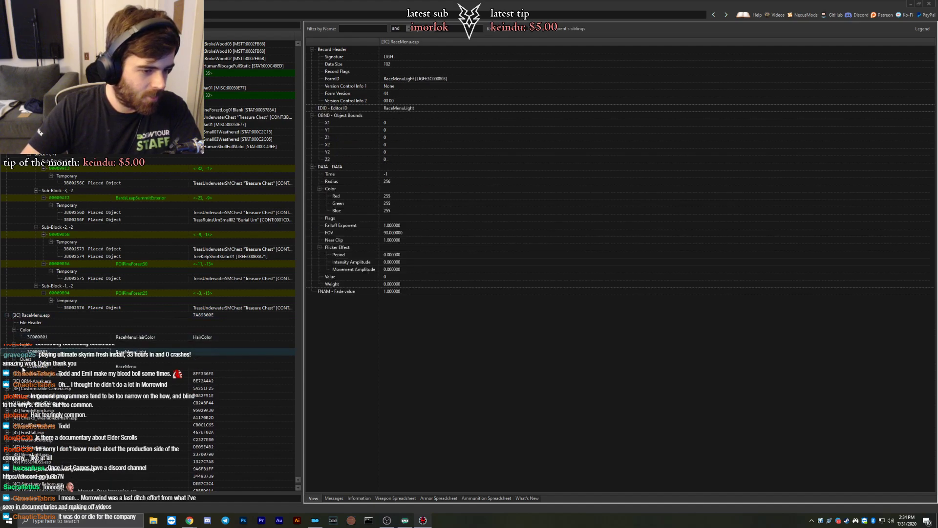
scroll(24, 298, down, 3)
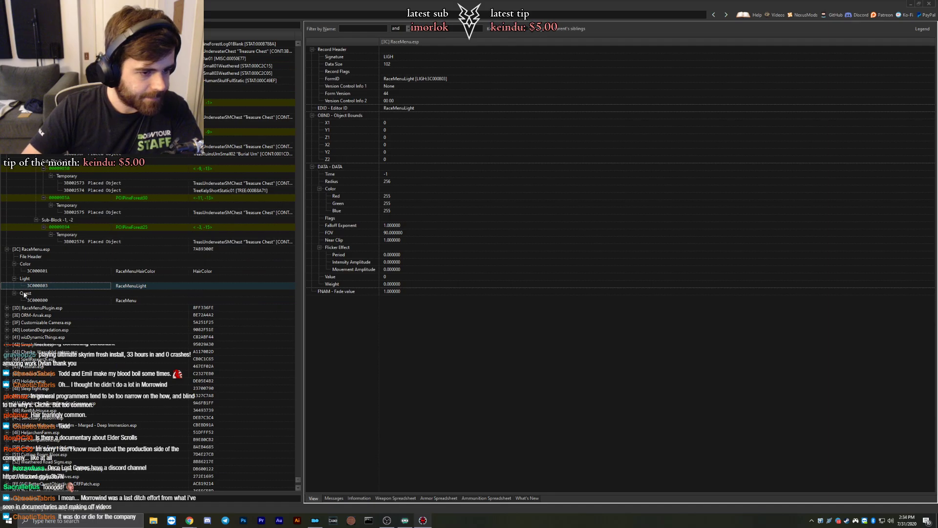
Expand RaceMenuPlugin.esp down to its quest record and view the ORM-Arvak.esp header.
scroll(24, 295, down, 3)
click(7, 241)
click(14, 256)
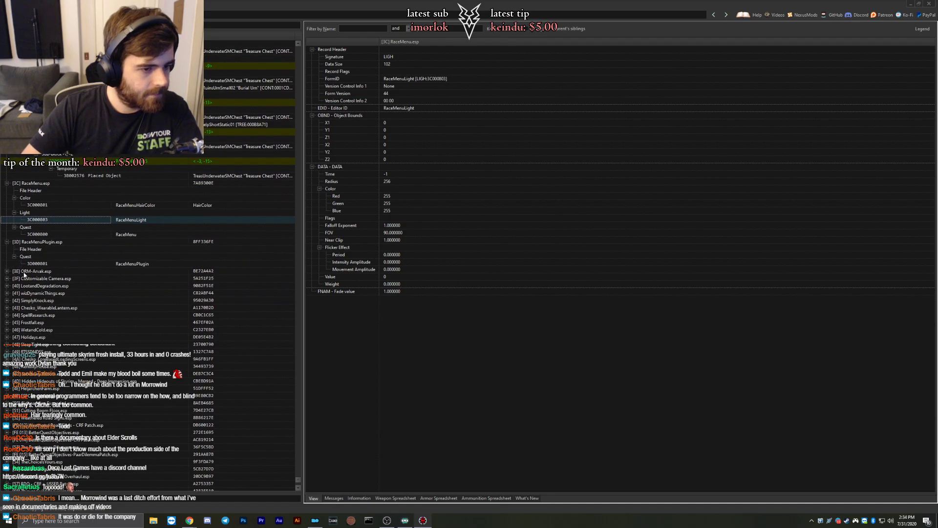
click(23, 271)
Collapse the whole plugin tree and select ORM-Arvak.esp again.
scroll(73, 301, down, 15)
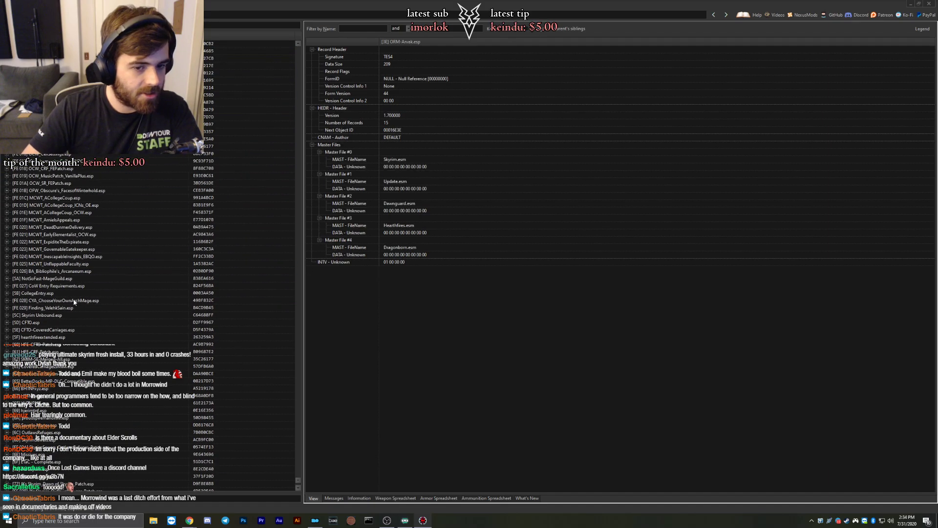
scroll(87, 298, up, 12)
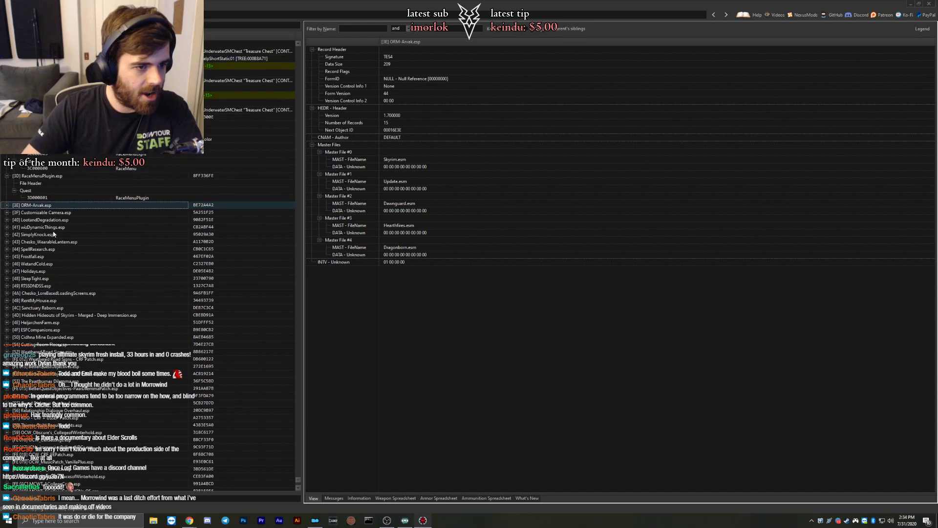
right_click(53, 234)
click(76, 254)
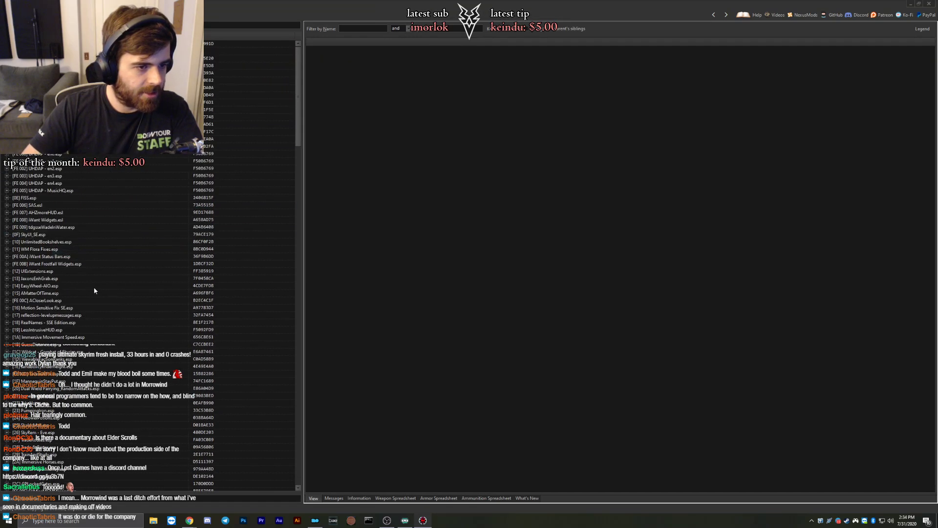
drag(295, 59, 289, 188)
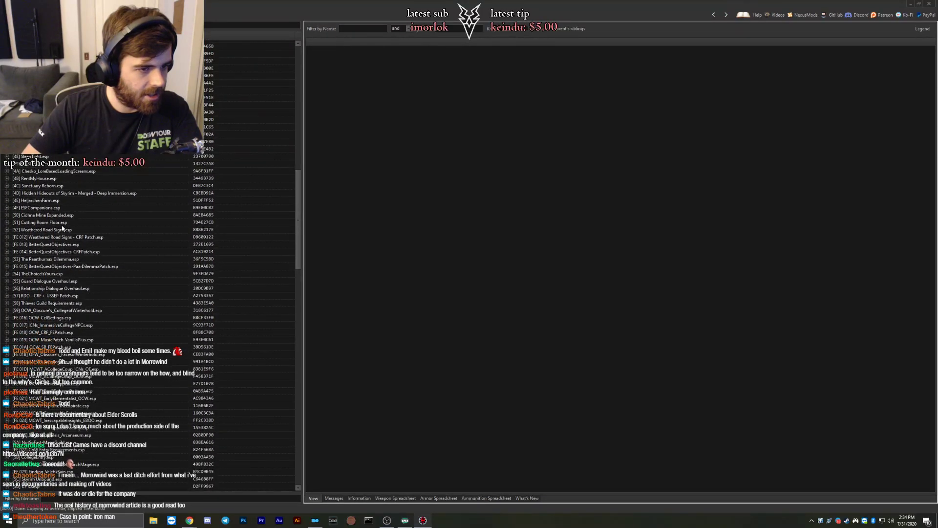
scroll(48, 167, up, 3)
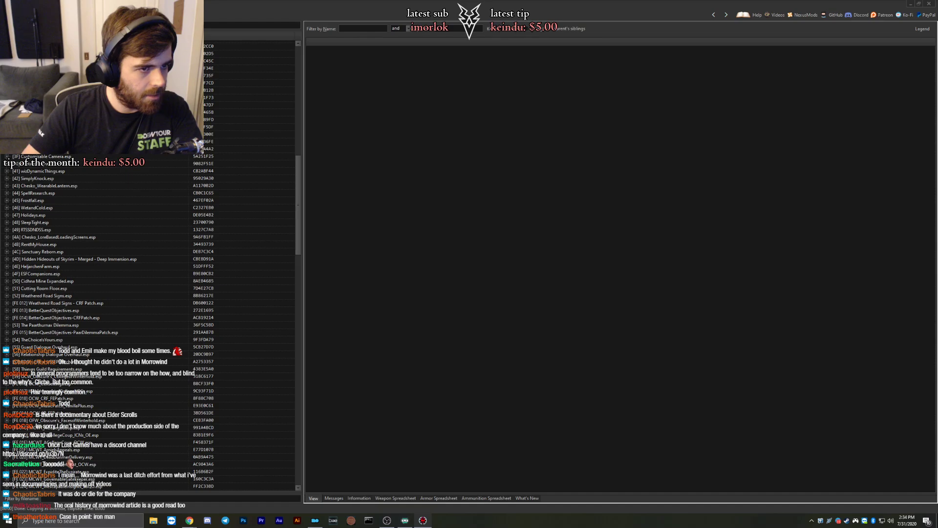
click(122, 149)
scroll(133, 263, up, 20)
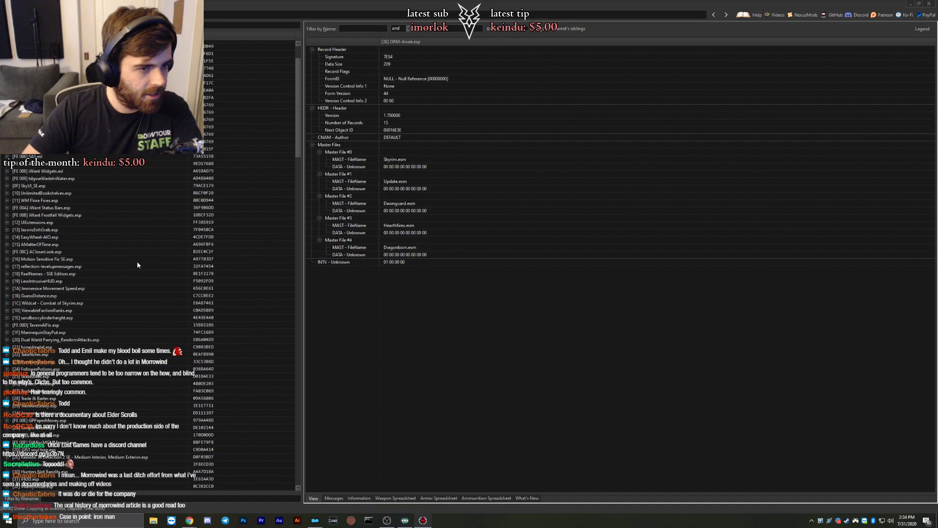
scroll(137, 267, down, 20)
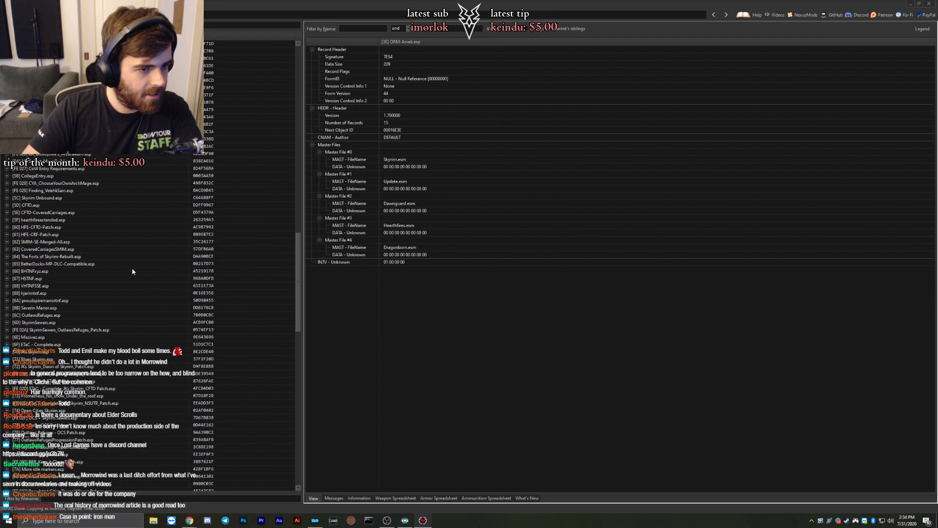
scroll(137, 283, up, 18)
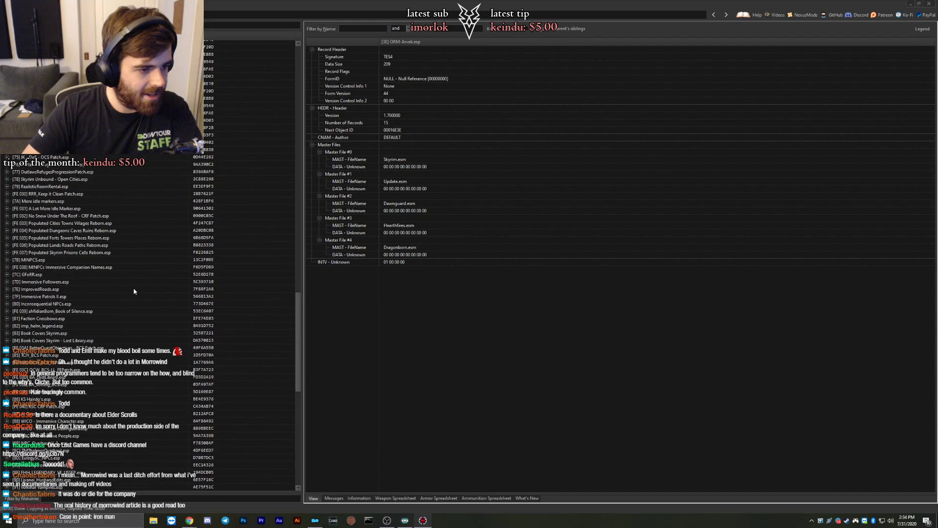
Expand all record groups of ORM-Arvak.esp and view its ORMHorseSaddleImperialOutfit record.
scroll(135, 293, up, 16)
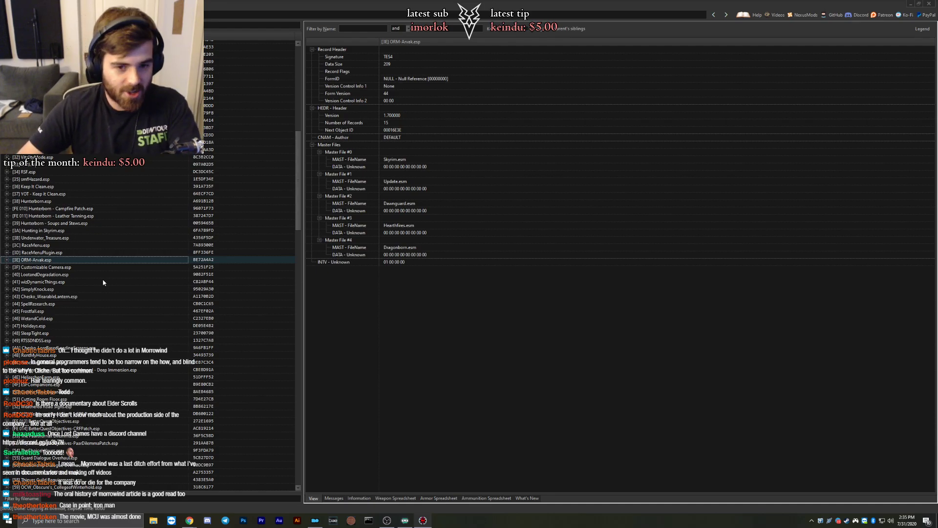
click(7, 260)
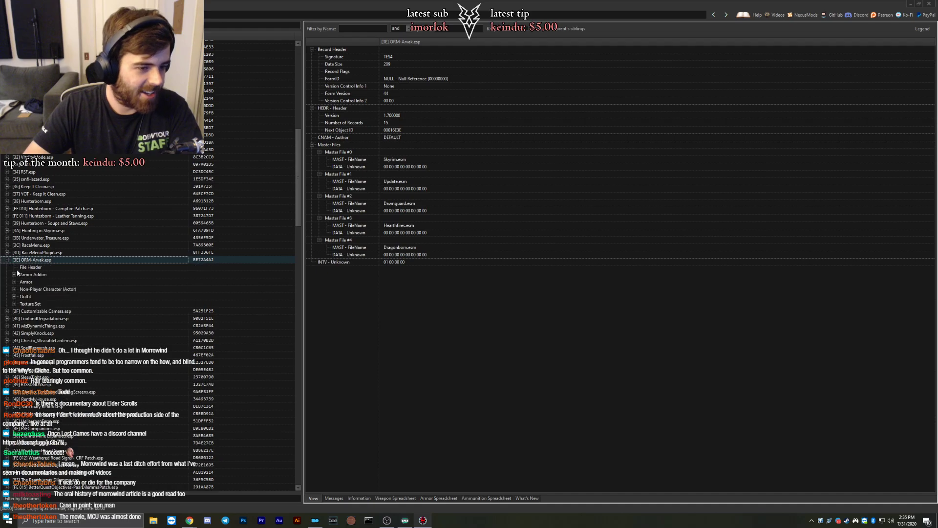
click(14, 274)
click(14, 290)
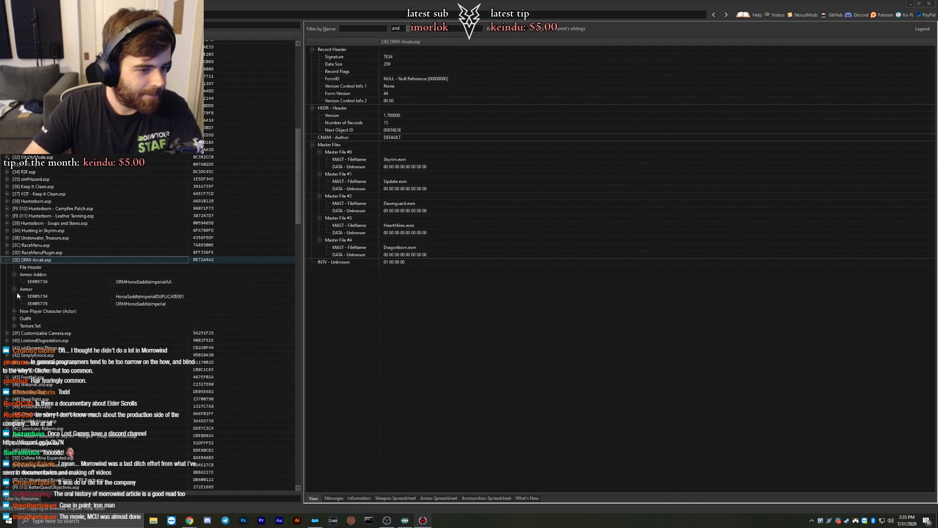
click(14, 311)
scroll(27, 300, down, 2)
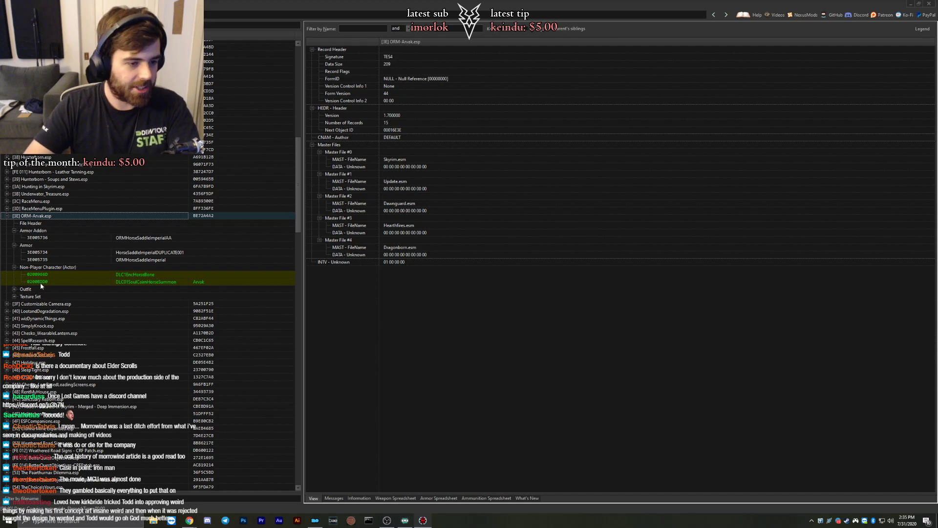
click(14, 289)
click(19, 296)
click(15, 304)
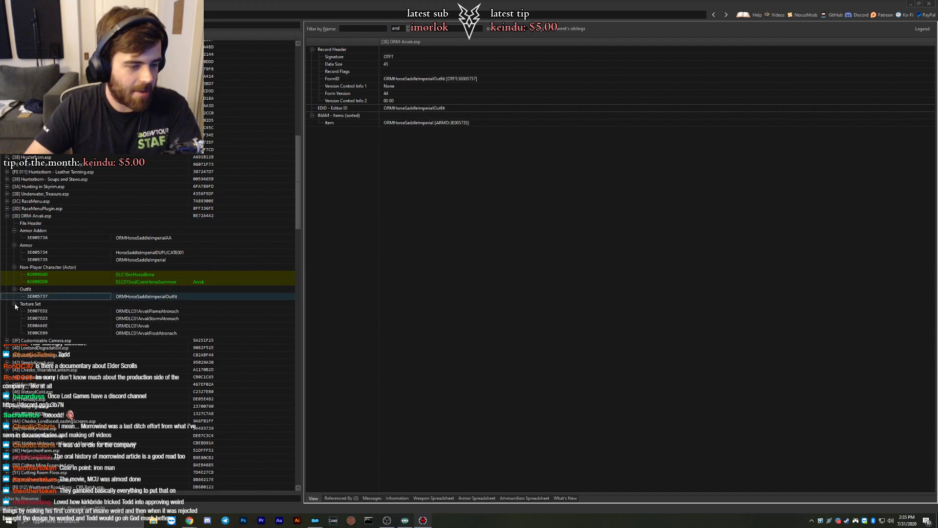
Review the four Arvak texture sets in ORM-Arvak.esp, from ArvakFlameAtronach to ArvakFrostAtronach.
click(57, 311)
key(Down)
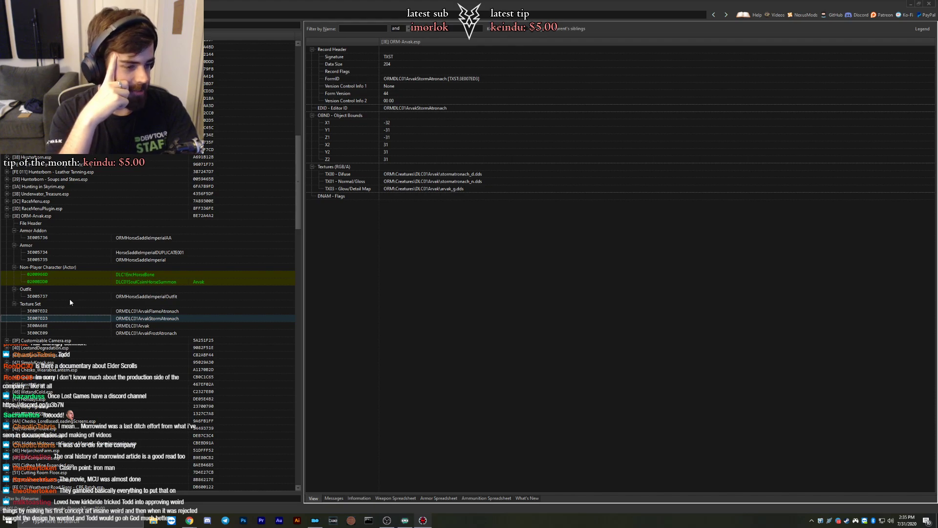
click(36, 325)
click(36, 332)
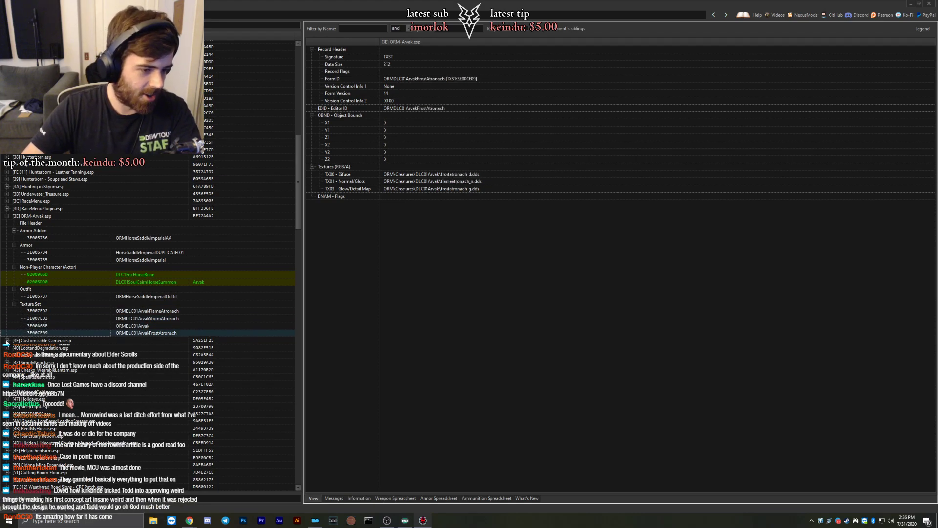
Expand Customizable Camera.esp and view its 001CustomizableCamera quest record.
click(7, 340)
click(65, 356)
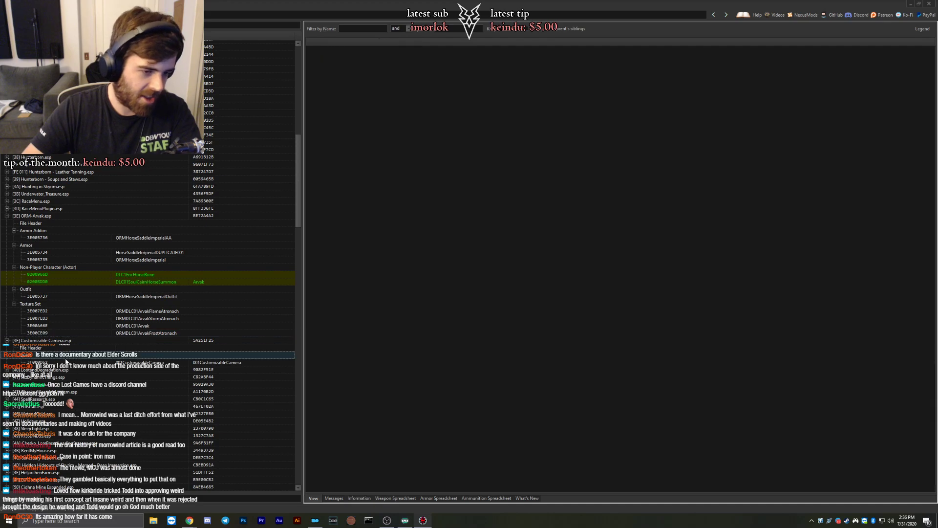
scroll(52, 314, down, 5)
click(36, 253)
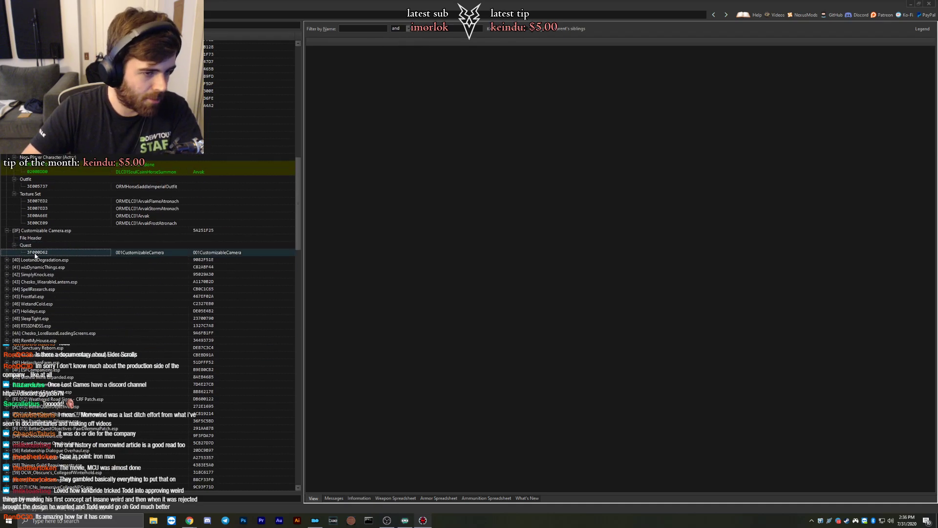
Expand LootandDegradation.esp's _EDEmptyCell and inspect its persistent container, armor workbench and sharpening wheel.
click(7, 260)
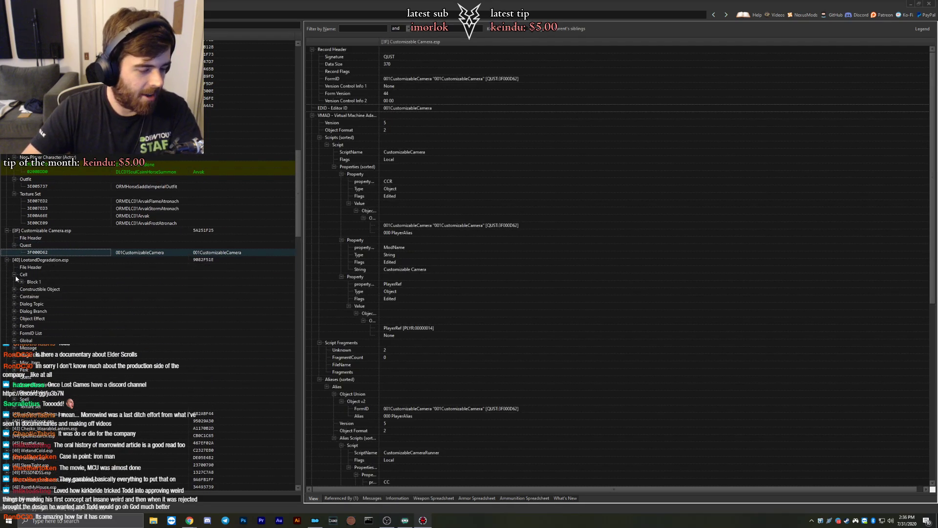
click(22, 282)
click(26, 289)
click(29, 289)
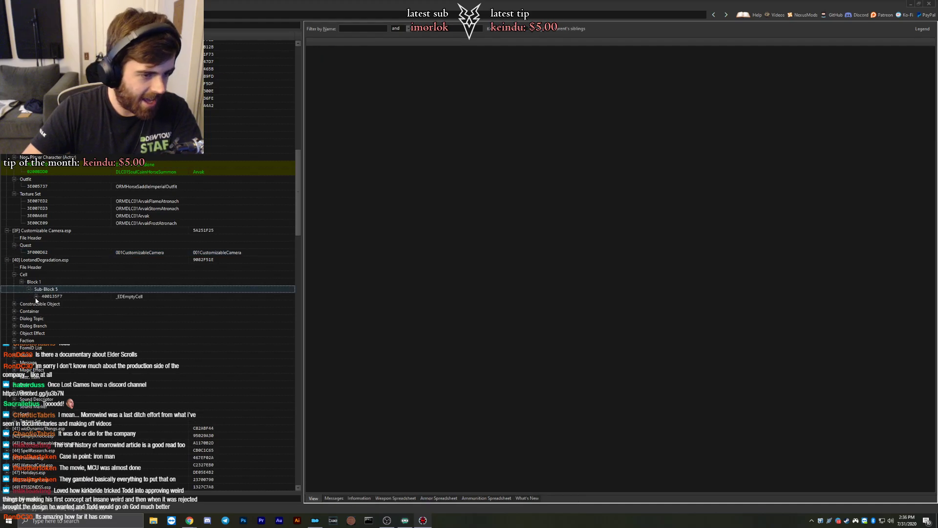
click(36, 296)
click(44, 304)
click(78, 311)
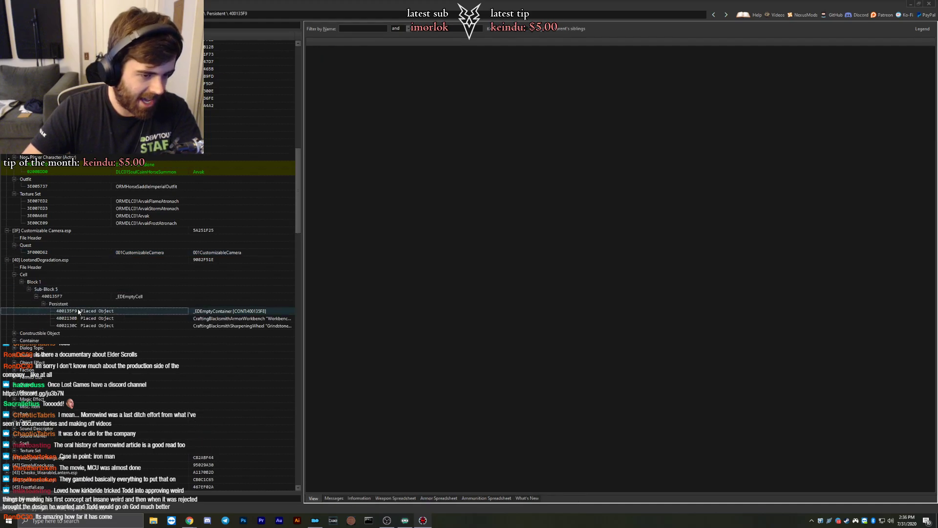
key(Down)
key(Down)
Expand the Constructible Object, Container and Dialog Topic groups of LootandDegradation.esp.
click(15, 333)
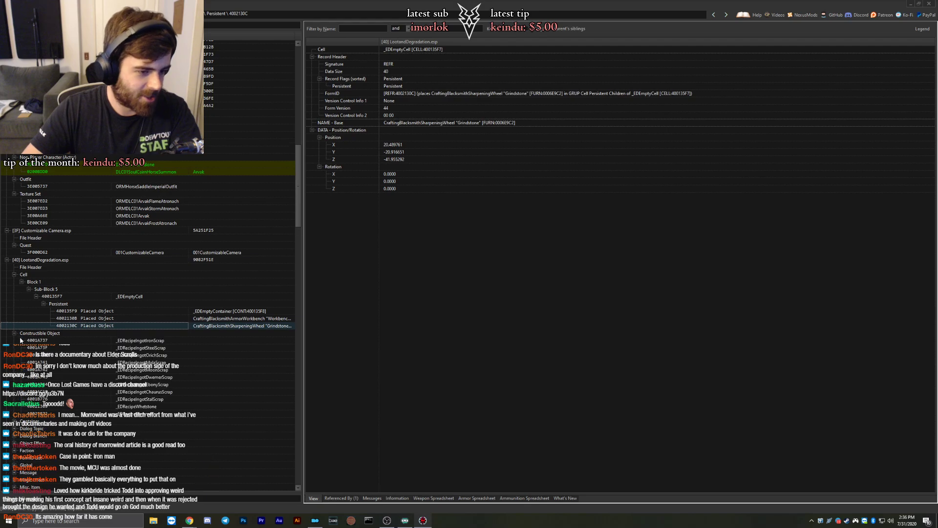
scroll(86, 349, down, 4)
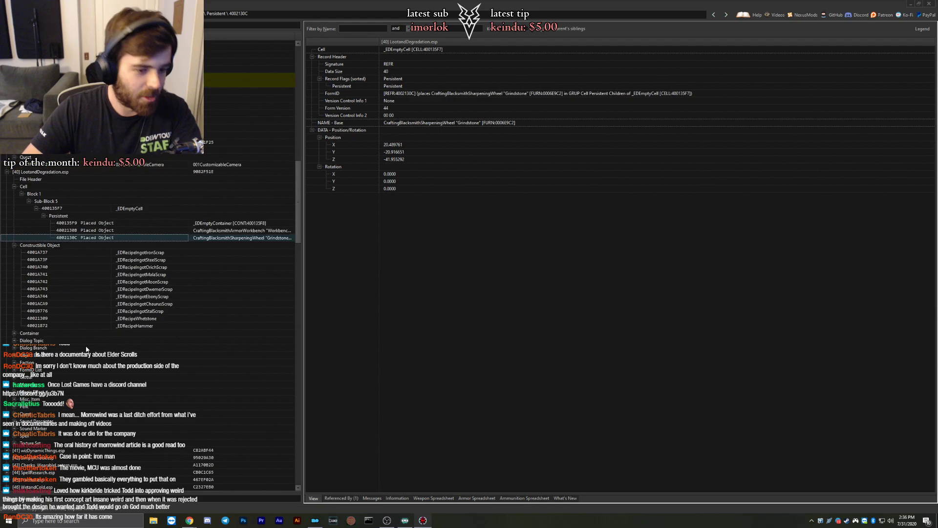
click(14, 333)
click(14, 347)
scroll(29, 357, down, 2)
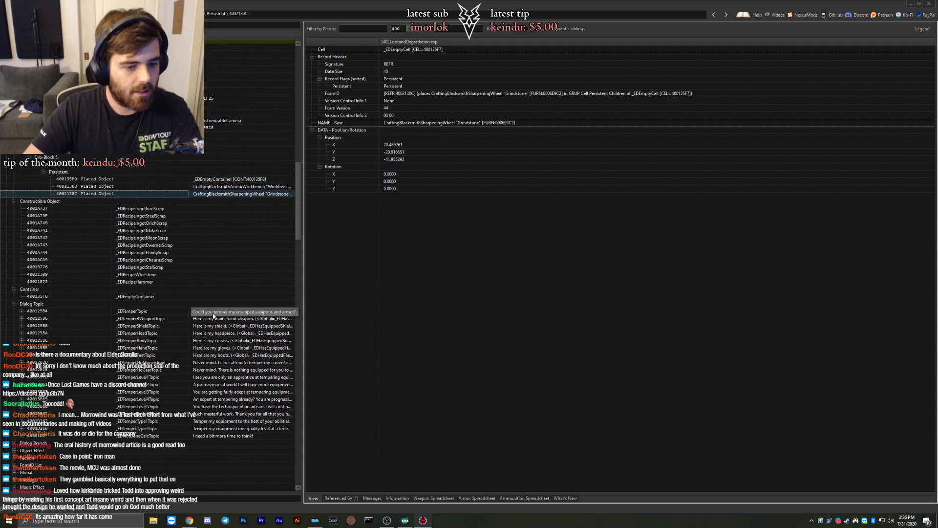
Expand LootandDegradation.esp's equipment tempering dialog topics, from _EDTemperTopic through _EDTemperFeetTopic.
click(22, 311)
click(21, 325)
click(22, 340)
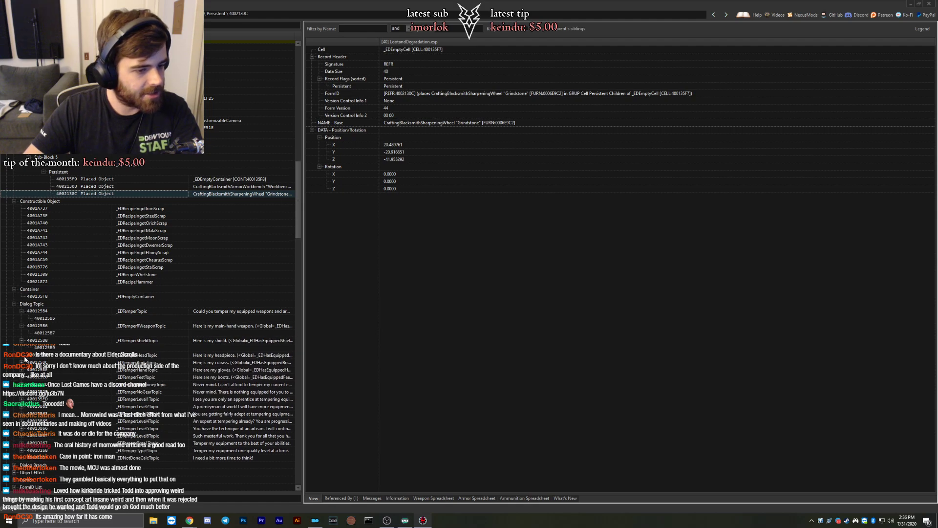
click(22, 355)
click(21, 369)
click(22, 384)
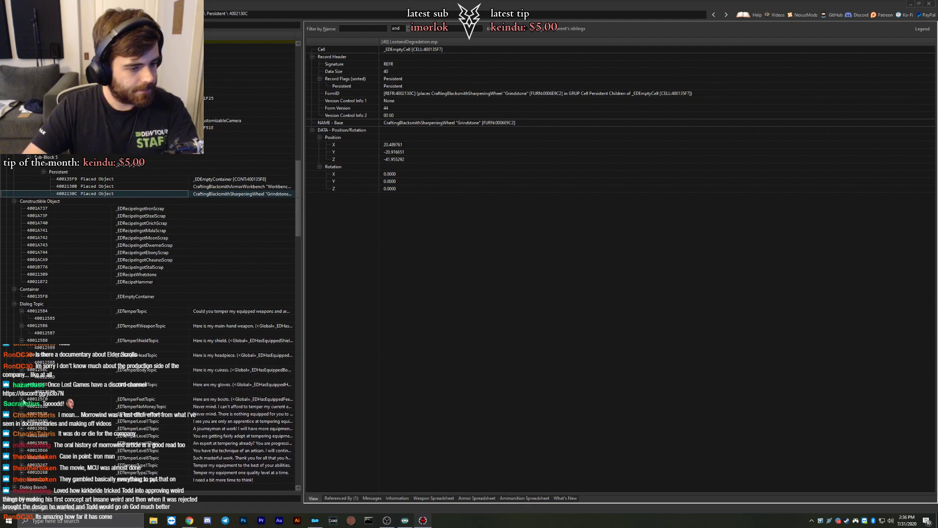
click(21, 399)
Expand the remaining LootandDegradation.esp dialog topics, from _EDTemperNoMoneyTopic through _EDNotDoneCalcTopic.
scroll(23, 401, down, 5)
click(21, 303)
click(21, 318)
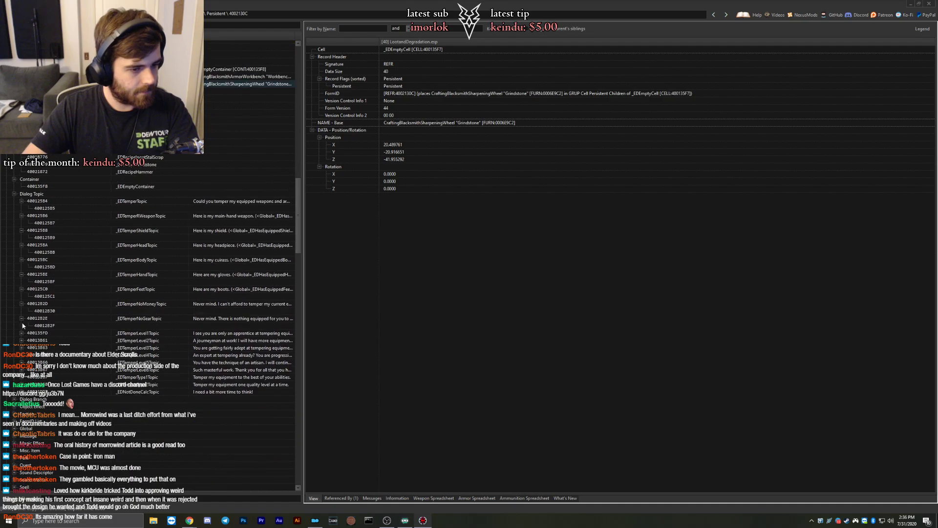
click(21, 332)
click(22, 347)
click(21, 362)
click(21, 376)
click(21, 392)
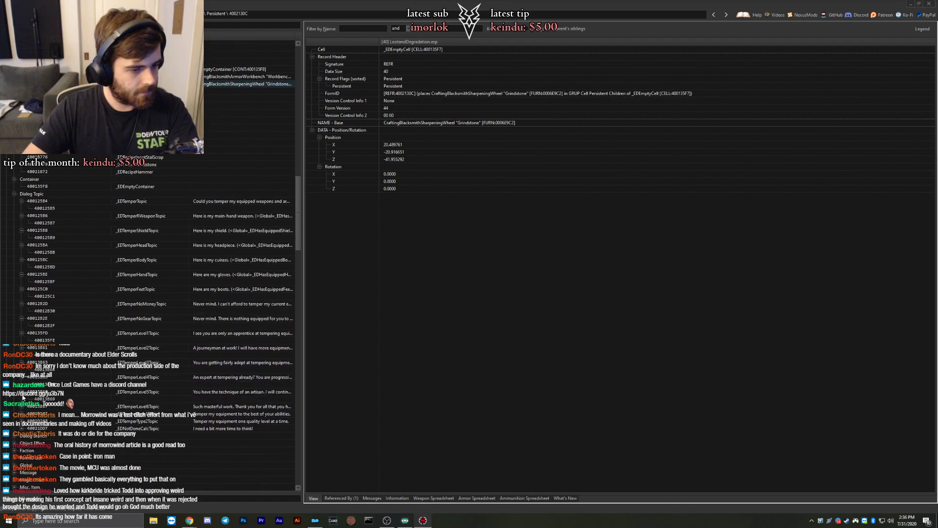
click(21, 406)
click(22, 421)
click(22, 435)
click(22, 450)
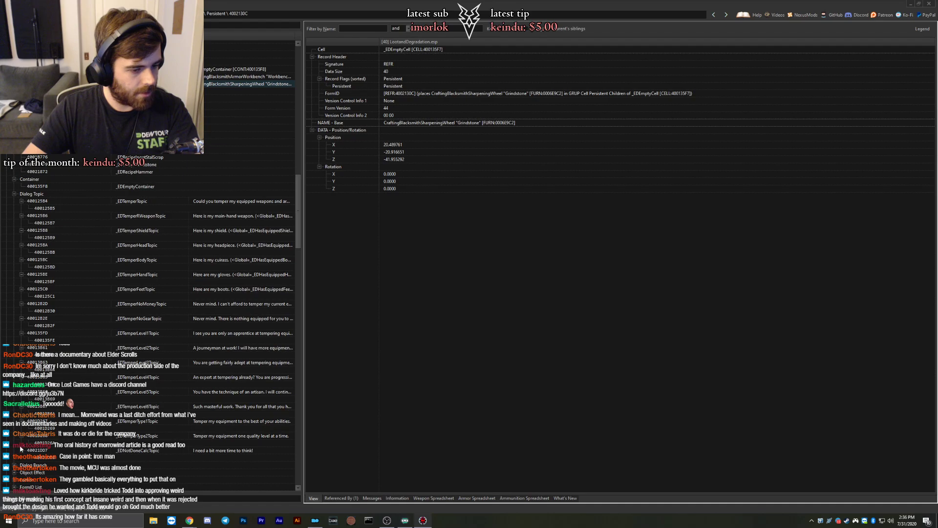
Expand the Dialog Branch, Object Effect, Faction and FormID List groups of LootandDegradation.esp.
scroll(21, 450, down, 6)
click(14, 333)
click(14, 347)
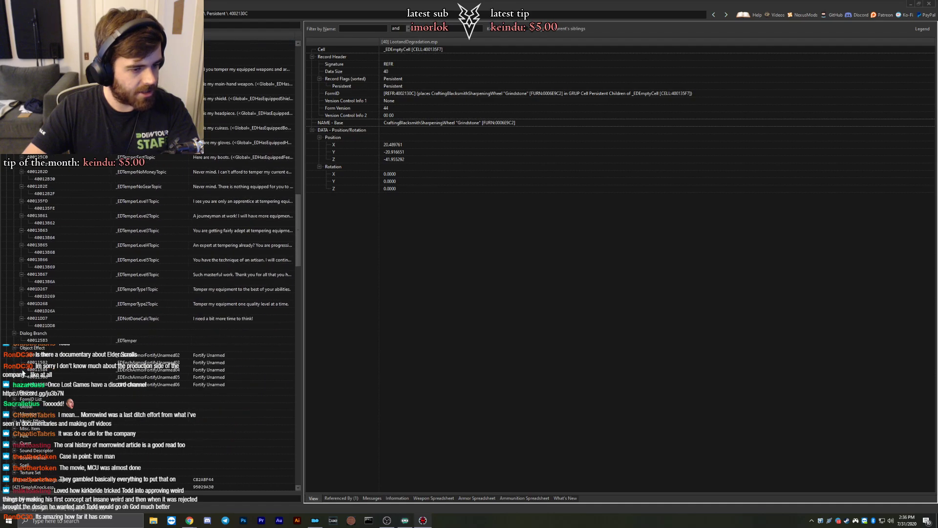
click(14, 392)
scroll(14, 392, down, 4)
click(14, 318)
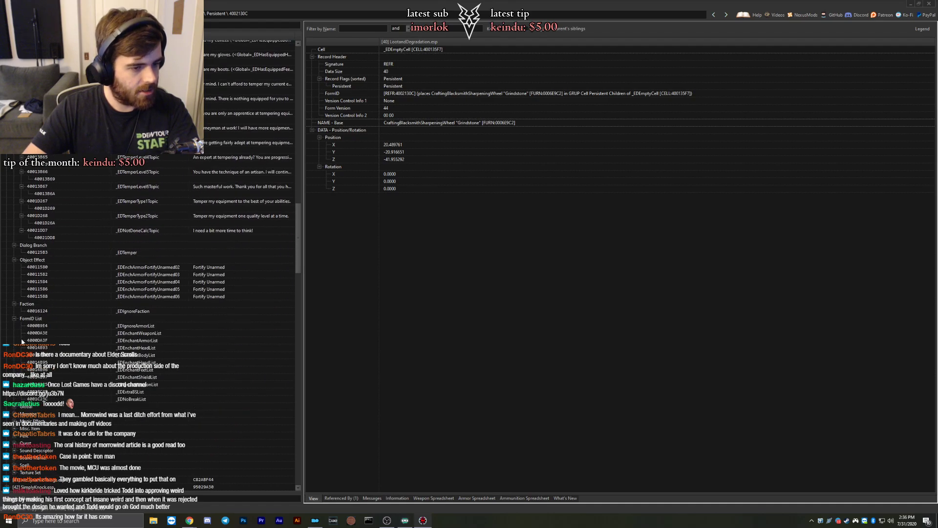
View the _EDNoBreakList record and expand the Global group of LootandDegradation.esp.
scroll(16, 320, down, 5)
click(17, 292)
click(14, 296)
scroll(16, 296, down, 7)
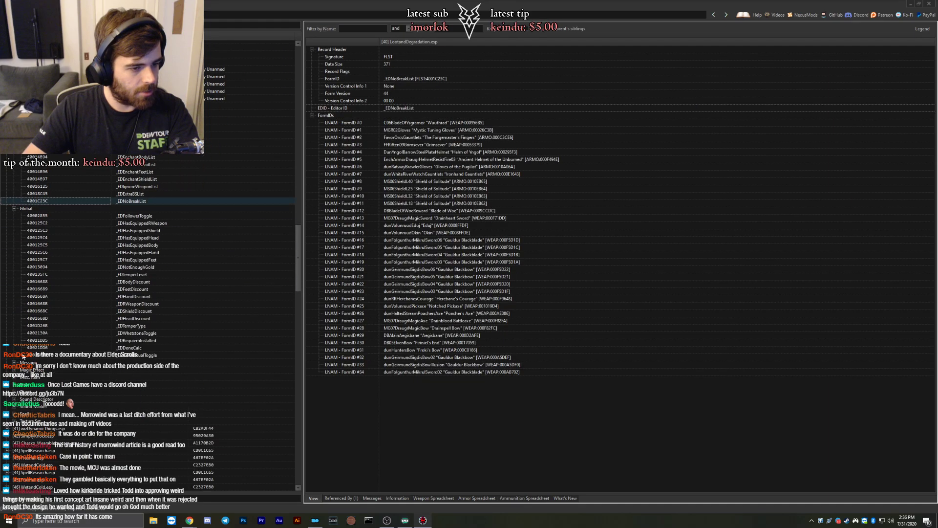
Expand the Message, Magic Effect, Misc. Item and Perk groups of LootandDegradation.esp.
click(14, 296)
scroll(20, 296, down, 2)
click(14, 274)
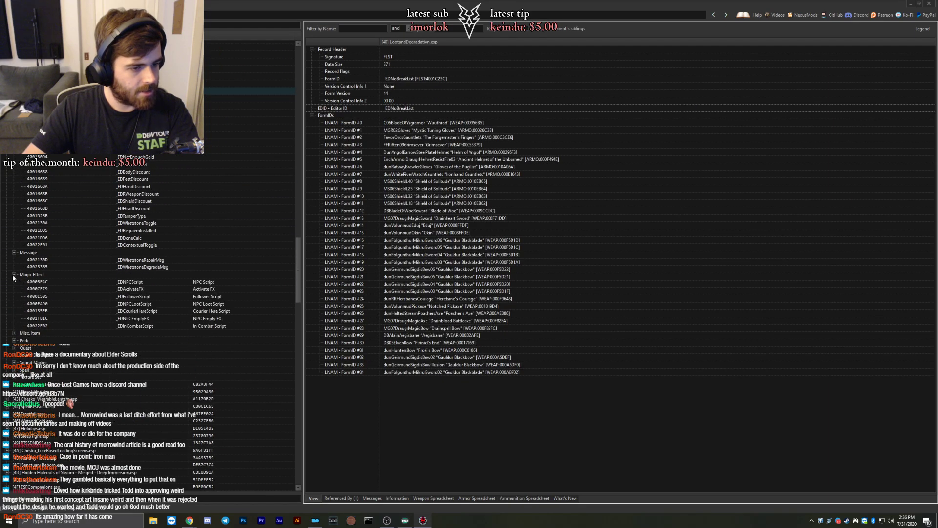
click(14, 332)
scroll(17, 323, down, 5)
click(14, 311)
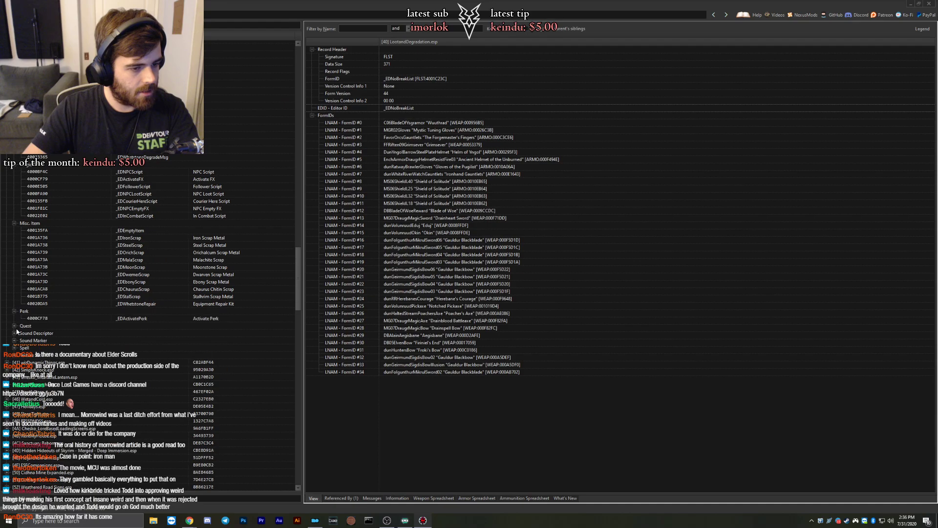
Expand the Quest, Sound Descriptor, Sound Marker, Spell and Texture Set groups of LootandDegradation.esp.
click(15, 327)
scroll(20, 361, down, 2)
click(14, 325)
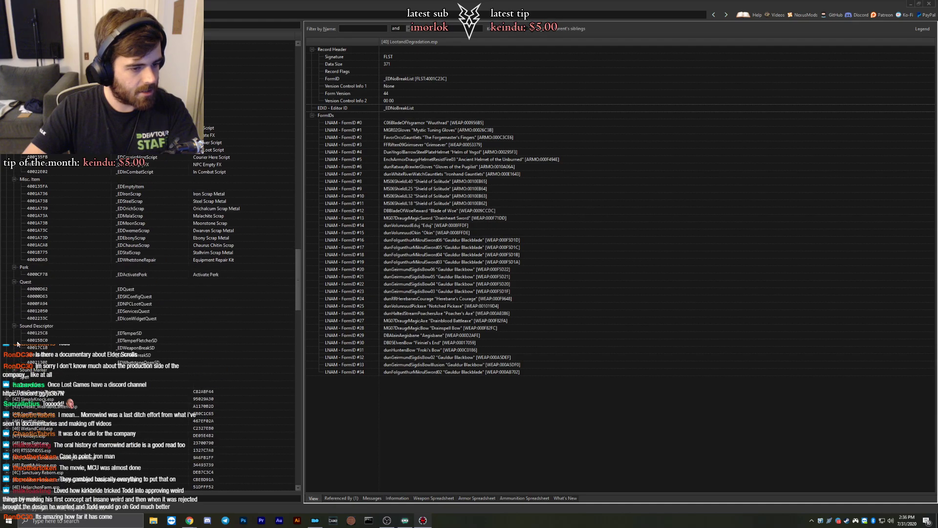
scroll(15, 313, down, 4)
click(14, 282)
click(14, 340)
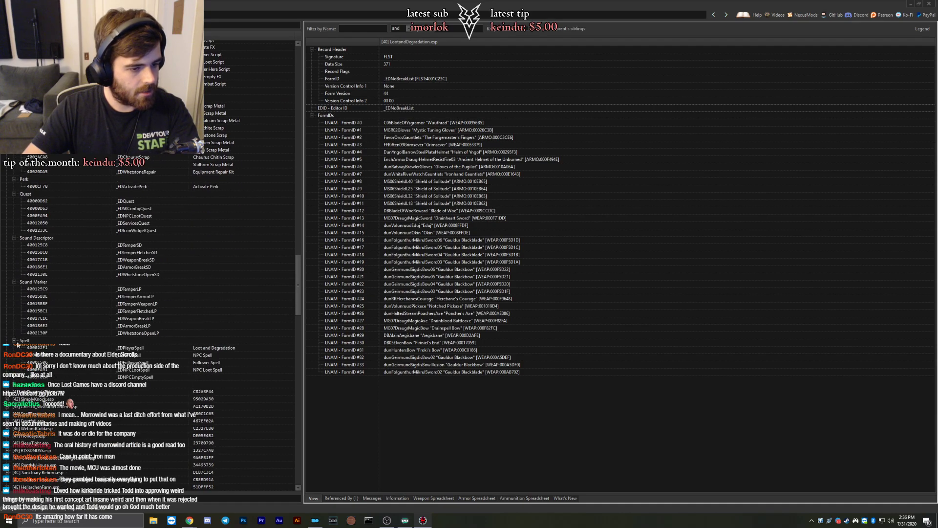
scroll(15, 303, down, 3)
click(14, 329)
Expand wizDynamicThings.esp and look through its Activator and Container records.
scroll(22, 312, down, 3)
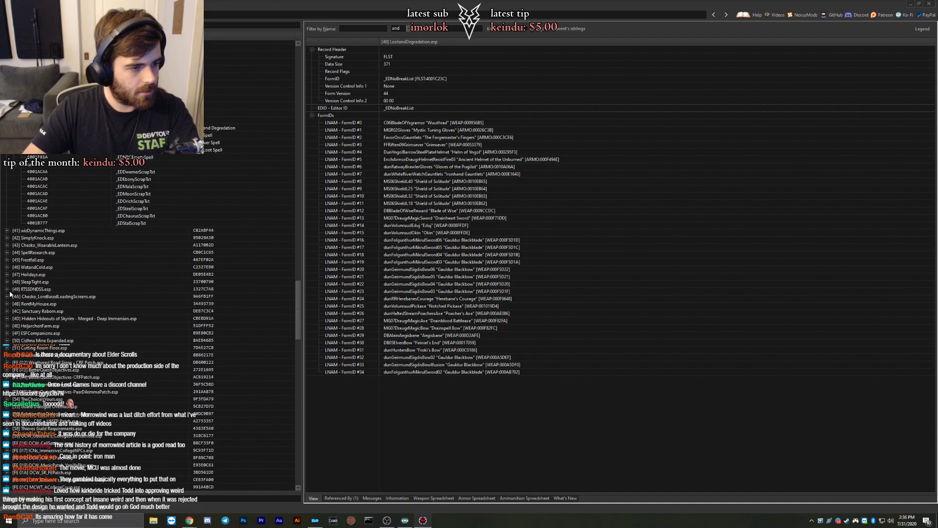
click(7, 230)
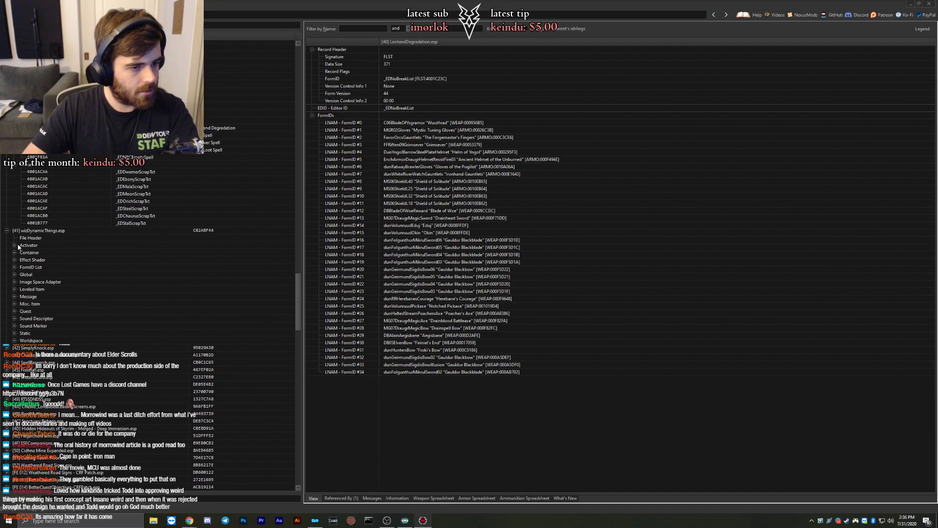
click(15, 245)
scroll(16, 250, down, 5)
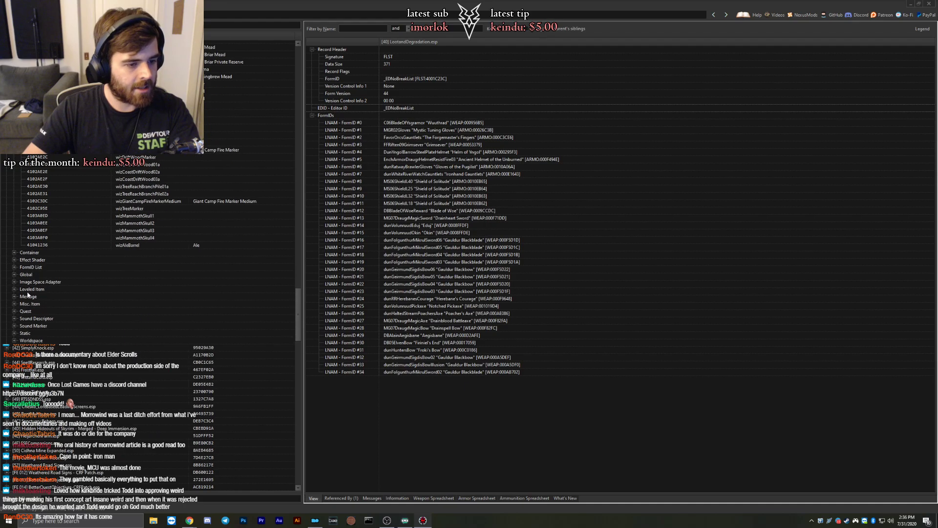
click(14, 252)
scroll(16, 244, down, 5)
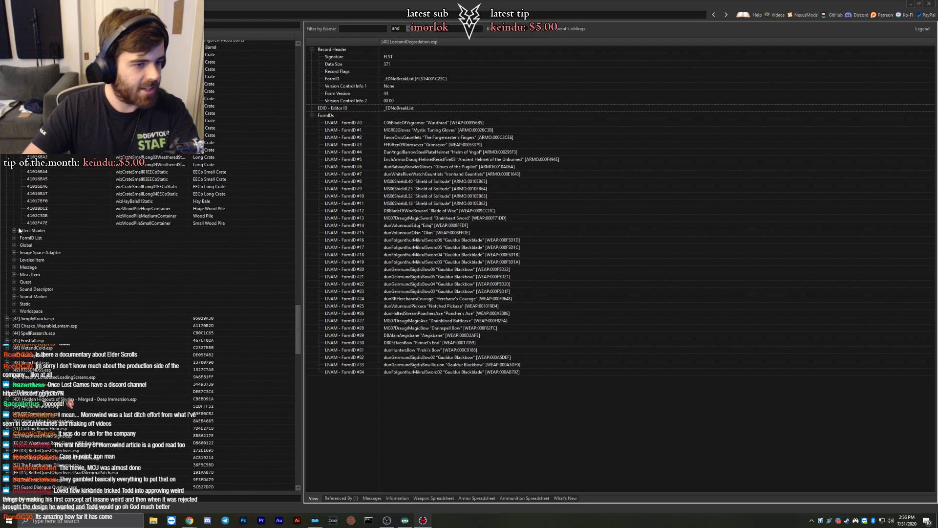
Expand the Effect Shader, FormID List and Global groups of wizDynamicThings.esp and look through their records.
click(14, 230)
click(14, 245)
scroll(18, 259, down, 5)
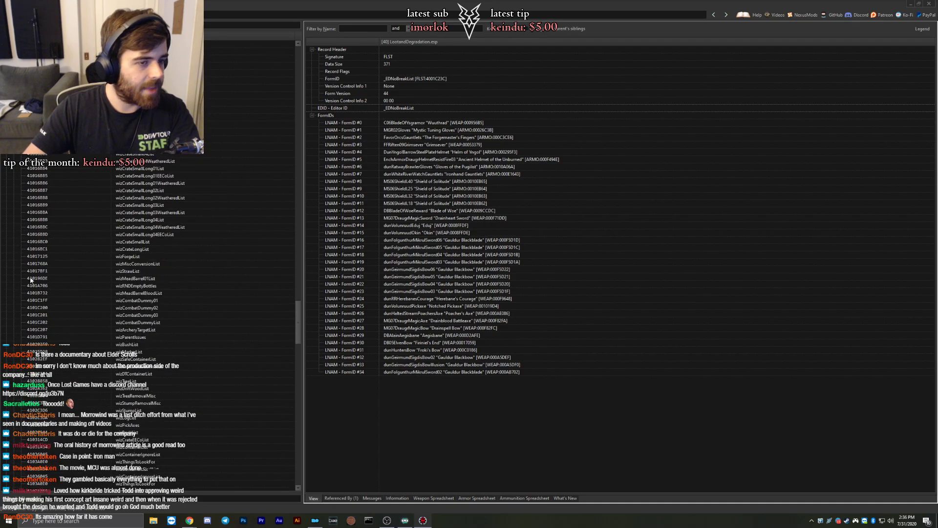
click(15, 263)
scroll(19, 288, down, 5)
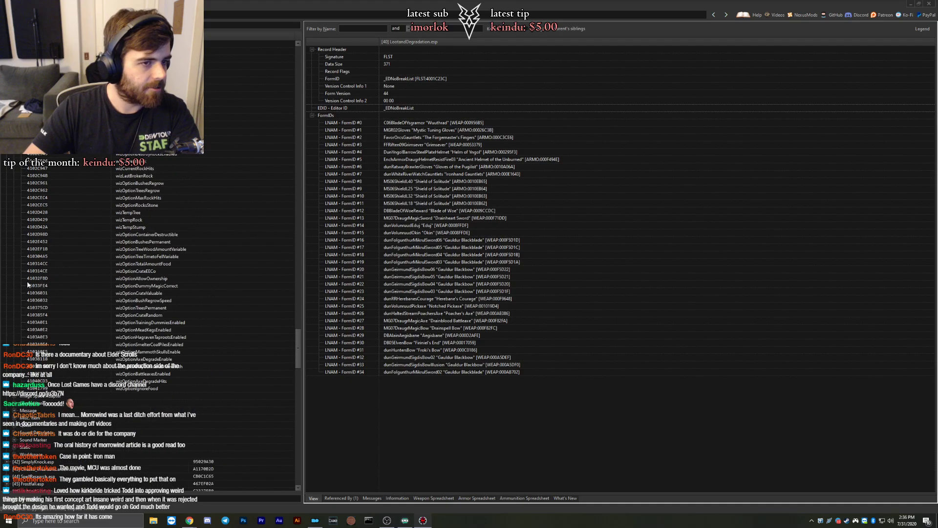
Expand the Image Space Adapter, Leveled Item and Message groups of wizDynamicThings.esp.
click(14, 264)
click(14, 292)
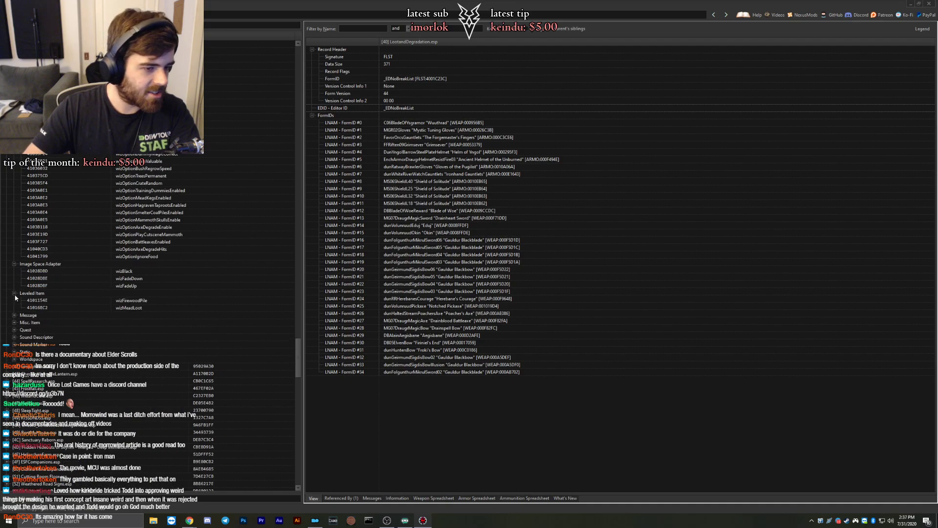
scroll(30, 286, down, 3)
click(14, 249)
scroll(15, 258, down, 3)
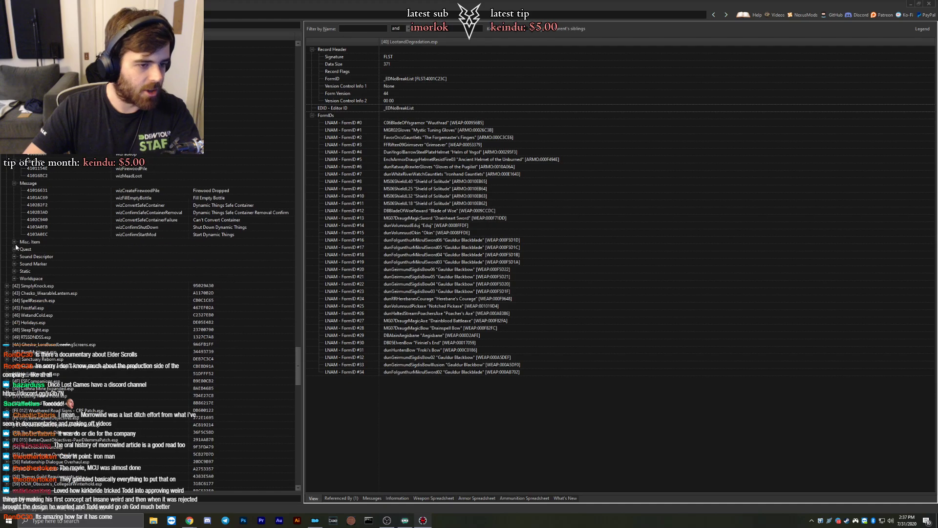
Expand the Misc. Item, Quest, Sound Descriptor and Sound Marker groups of wizDynamicThings.esp.
click(14, 241)
click(14, 264)
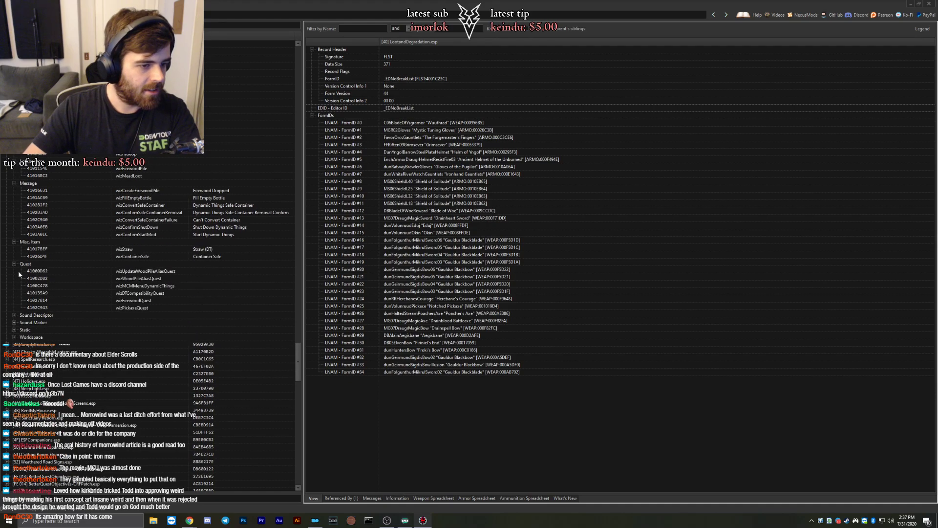
click(14, 315)
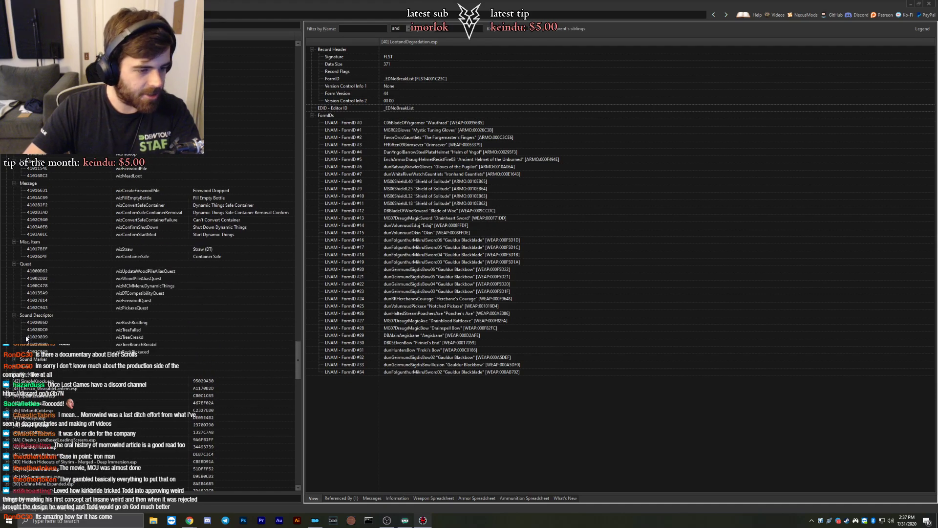
click(14, 359)
scroll(19, 337, down, 4)
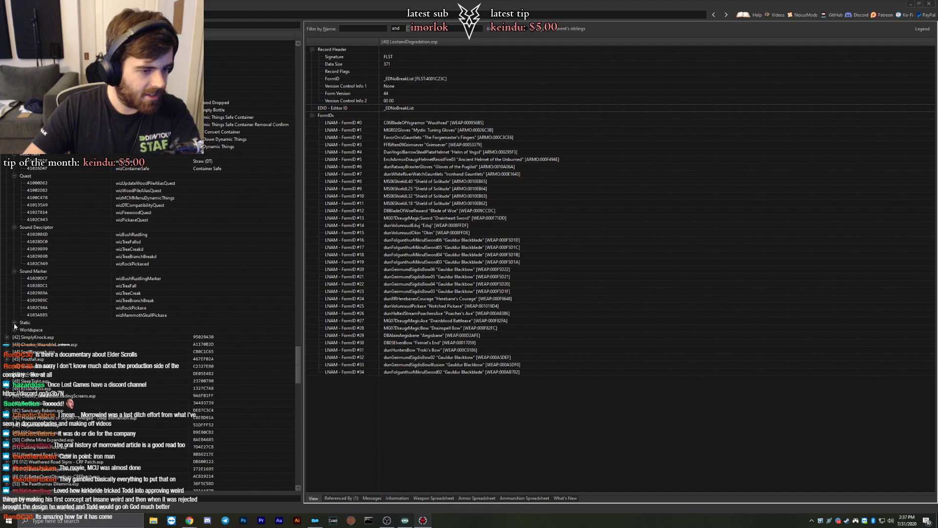
Expand the Static and Worldspace groups of wizDynamicThings.esp.
click(14, 322)
scroll(22, 334, down, 2)
click(15, 315)
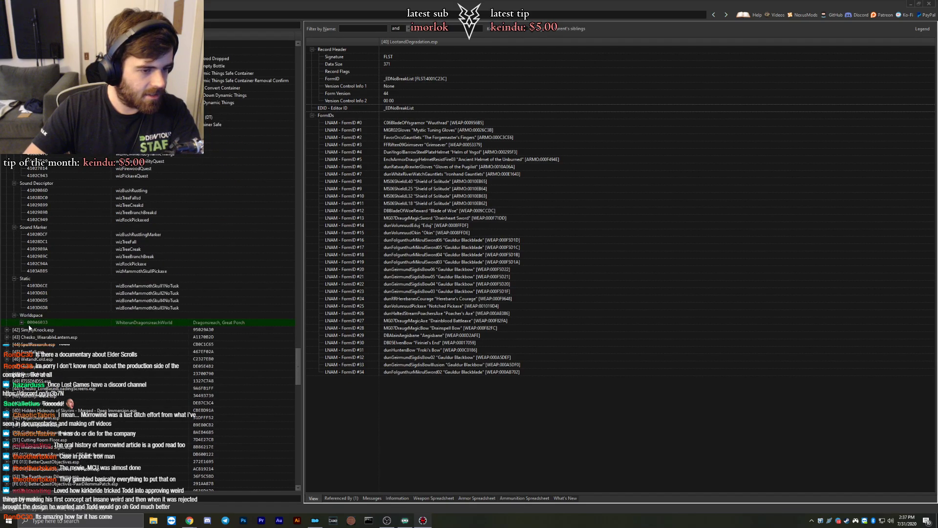
Expand WhiterunDragonsreachWorld down to cell 000F59C1's temporary references and view the wizTriggerBush placed object.
click(29, 325)
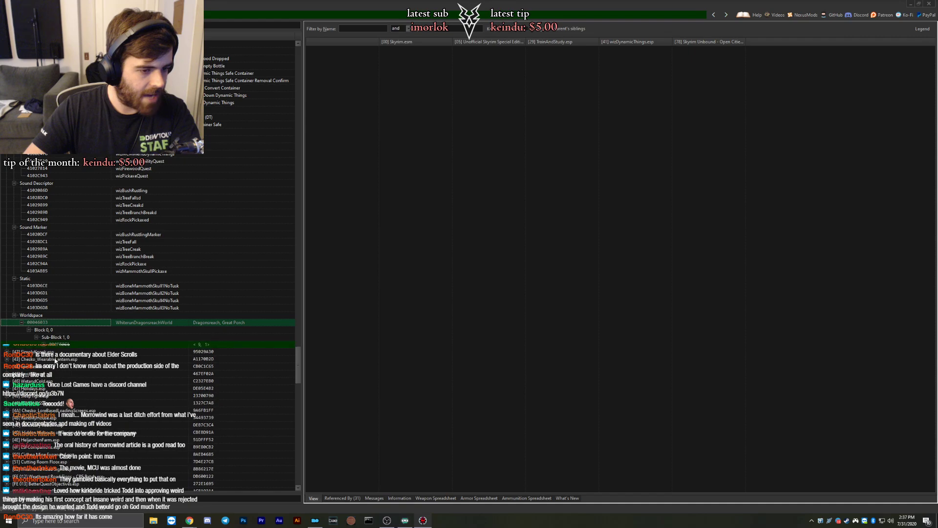
scroll(54, 359, down, 1)
click(45, 323)
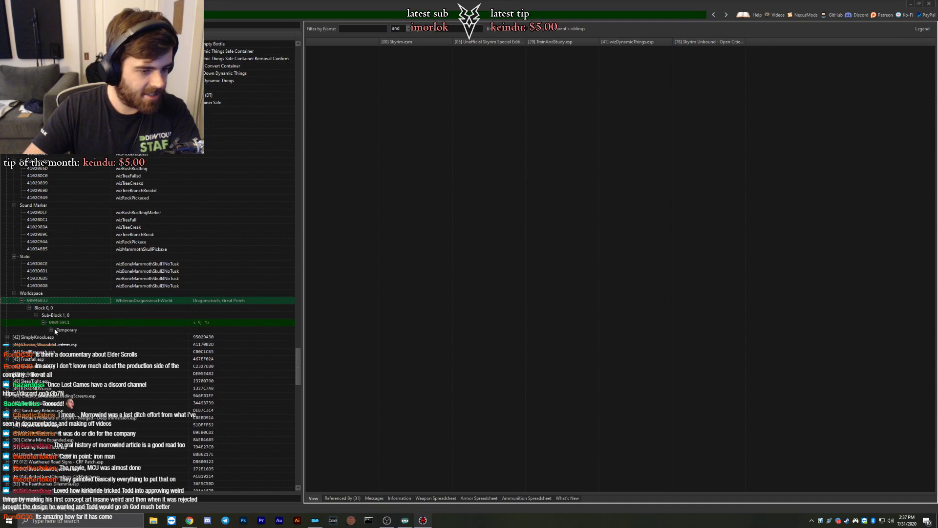
click(51, 329)
click(72, 337)
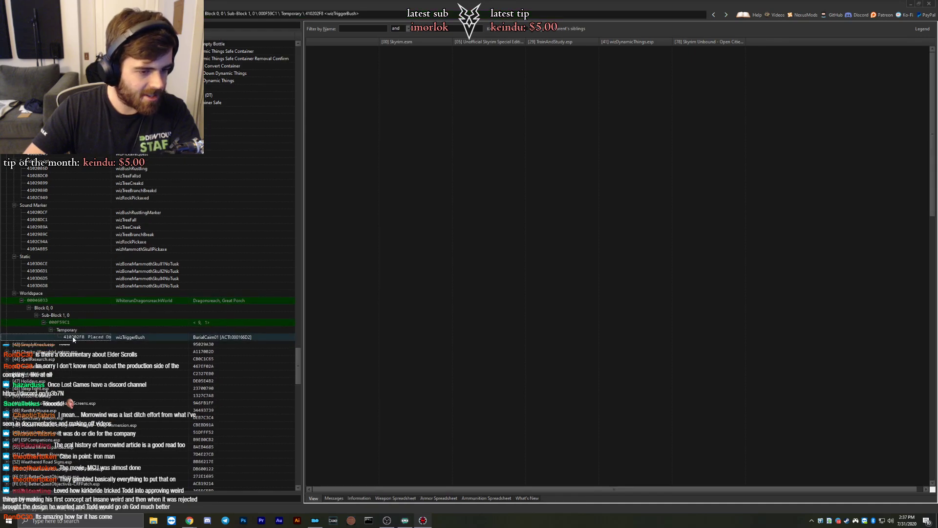
Expand SimplyKnock.esp with its Activator and Dialog Topic groups.
click(6, 345)
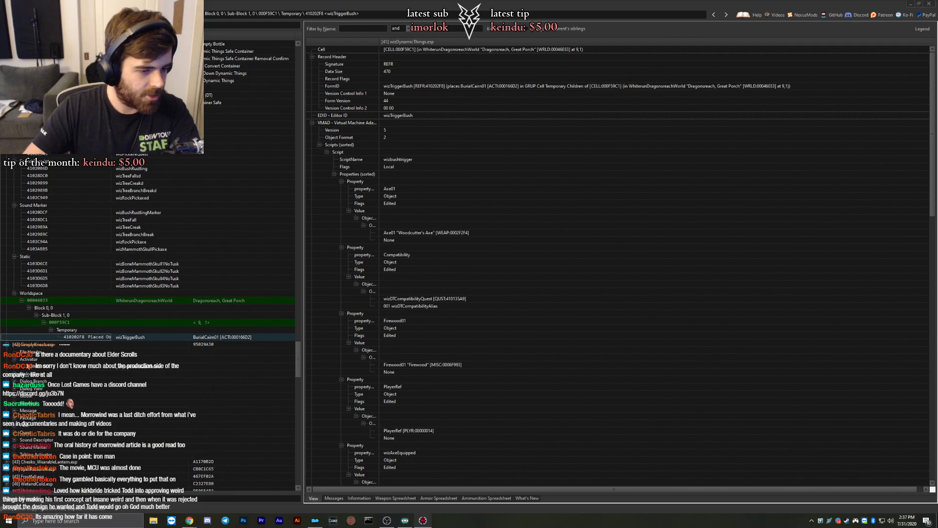
click(15, 374)
scroll(17, 371, down, 5)
Expand SimplyKnock.esp's dialog topics from _SimplyKnockDialogueQuestBranchTopic through _SK_Diag_Normal_Persuade2.
click(22, 271)
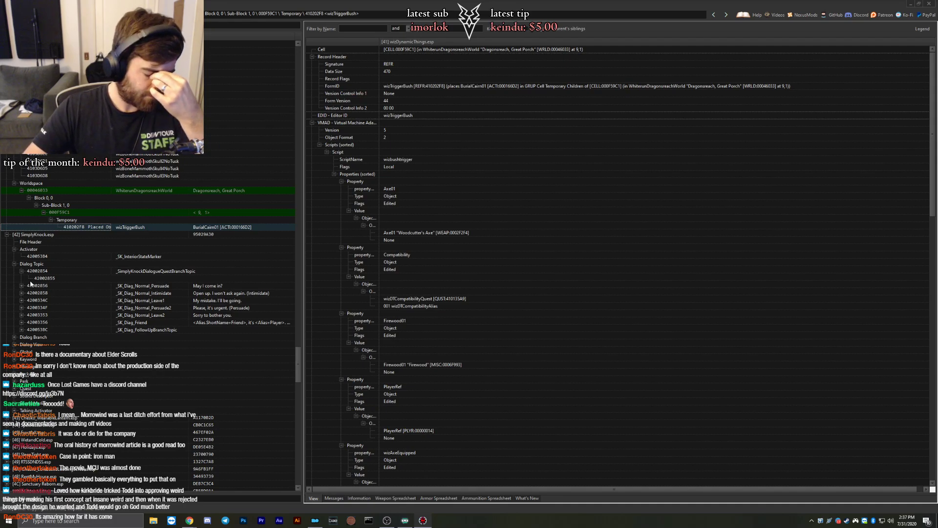
click(22, 286)
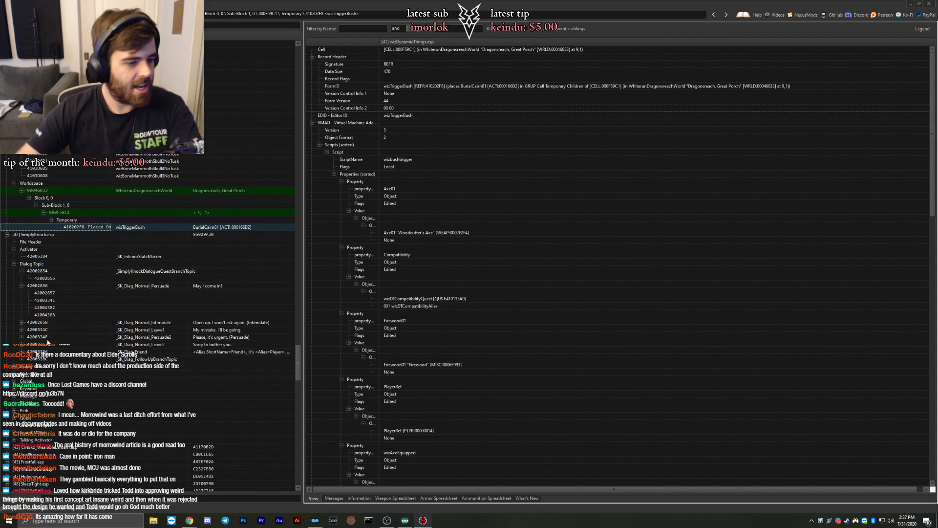
click(22, 322)
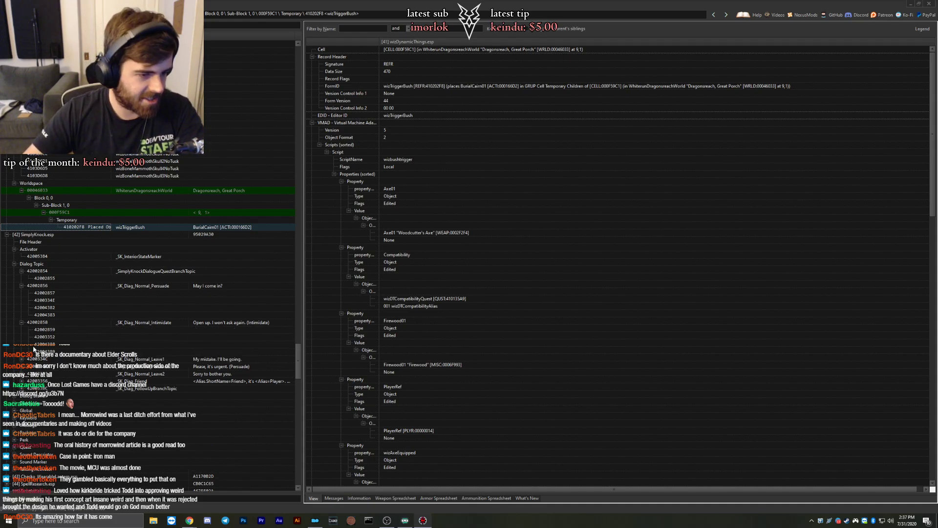
click(22, 366)
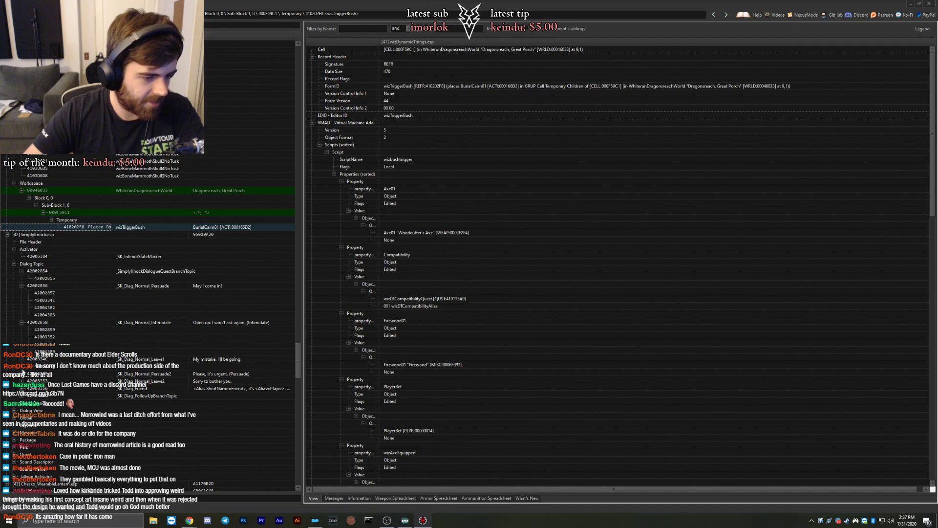
click(22, 374)
Expand the _SK_Diag_Normal_Leave2, _SK_Diag_Friend and _SK_Diag_FollowUpBranchTopic topics, plus SimplyKnock.esp's Dialog Branch group.
click(22, 411)
scroll(22, 412, down, 3)
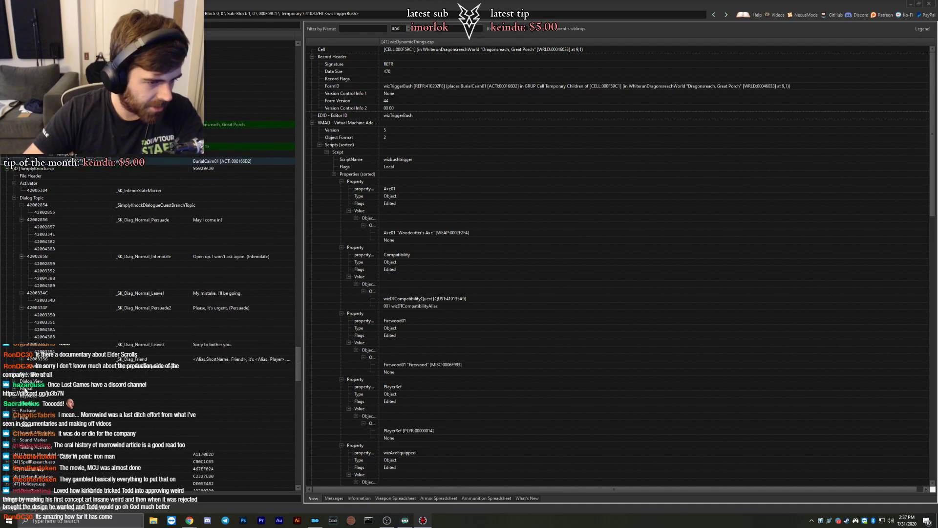
click(22, 360)
click(22, 373)
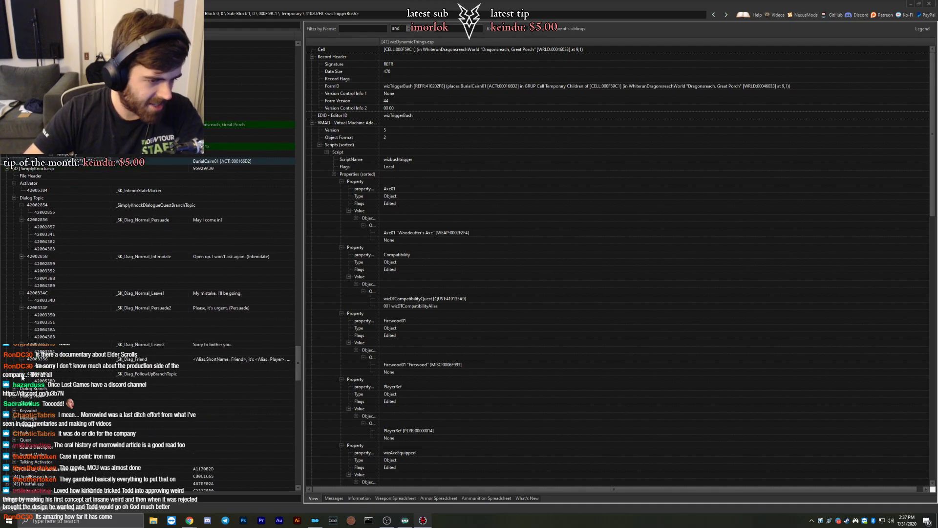
scroll(21, 342, down, 4)
click(14, 300)
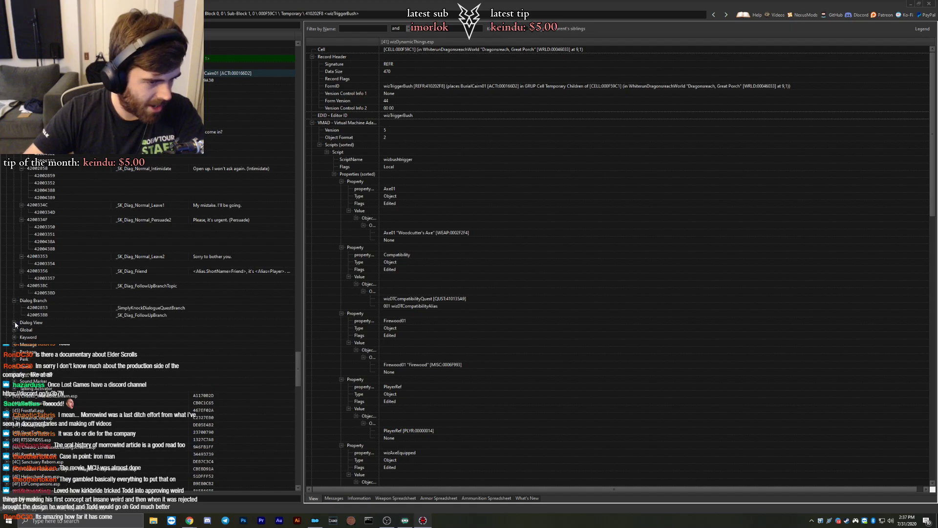
Expand SimplyKnock.esp's Dialog View, Global, Keyword, Message, Package and Perk groups.
click(15, 322)
click(16, 337)
scroll(22, 326, down, 4)
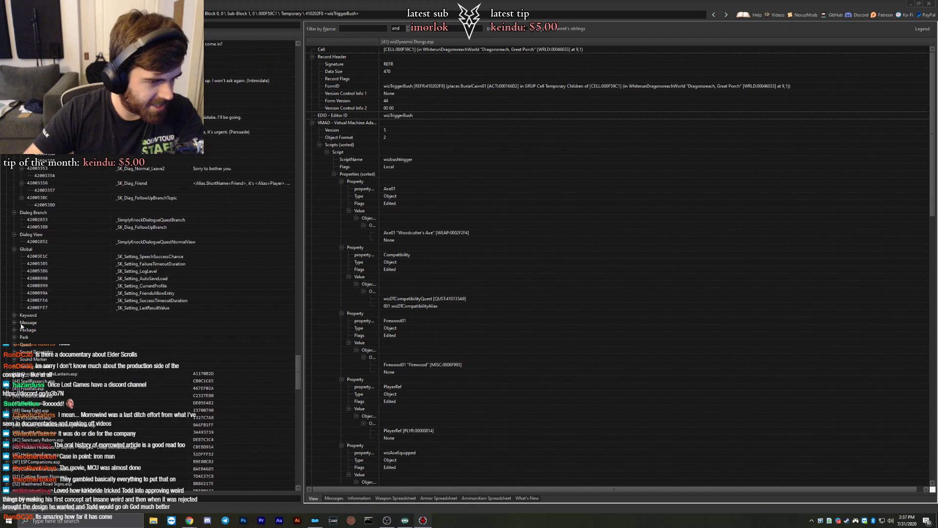
click(14, 315)
click(14, 330)
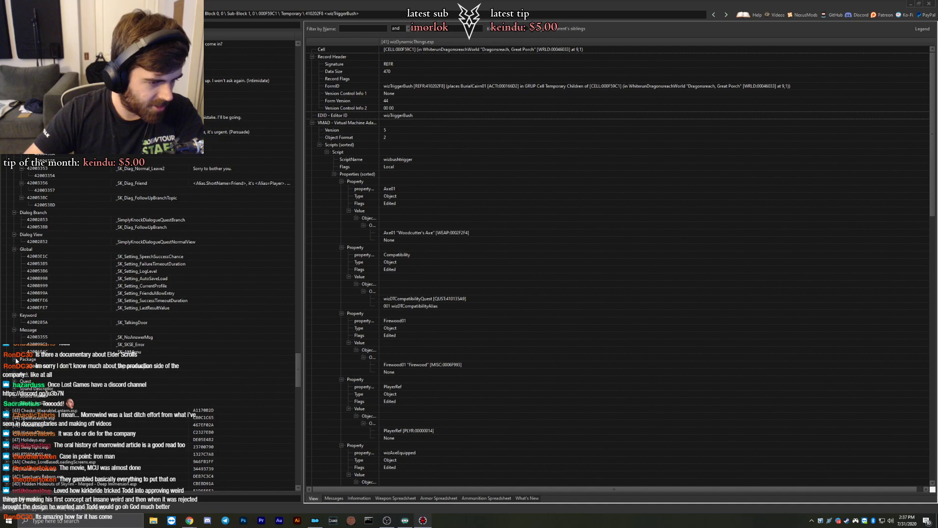
scroll(16, 361, down, 2)
click(14, 329)
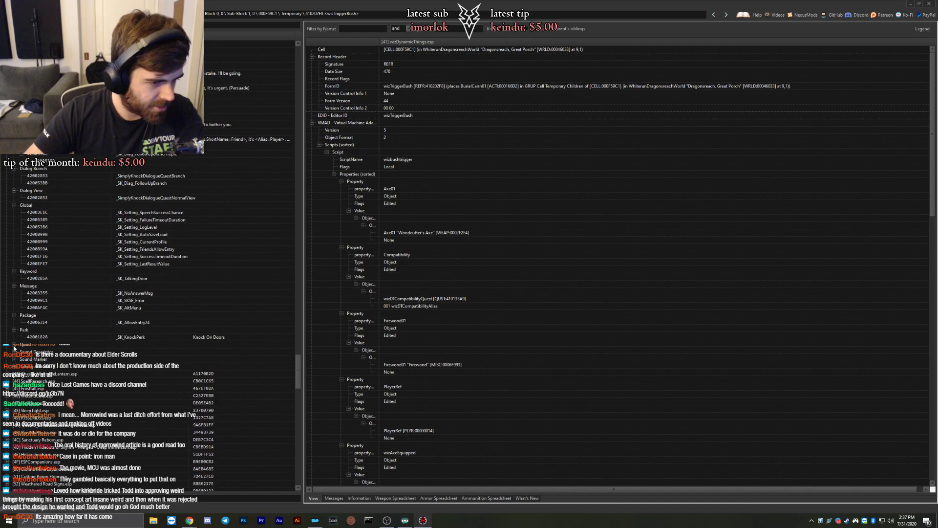
Expand SimplyKnock.esp's remaining groups, from Quest and the sound records through Talking Activator.
click(14, 344)
click(14, 374)
click(14, 388)
scroll(16, 390, down, 2)
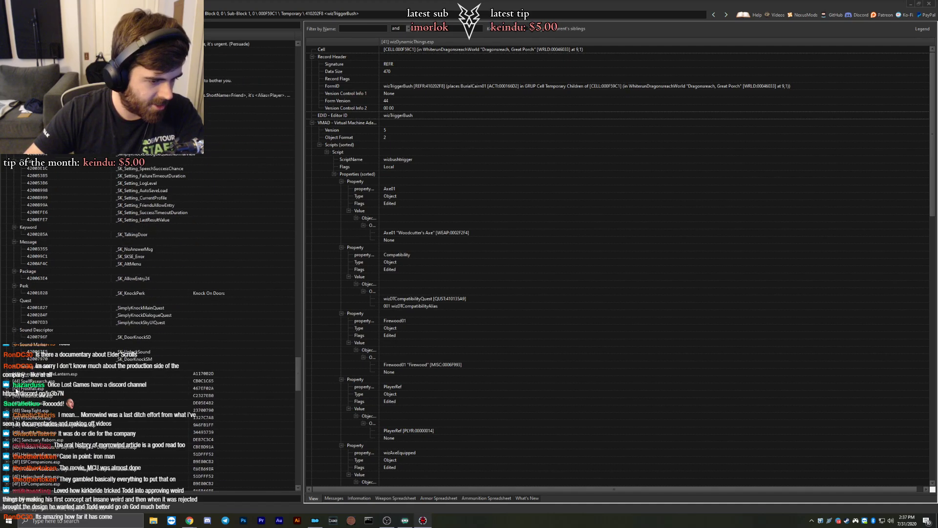
scroll(16, 391, down, 2)
click(14, 322)
scroll(19, 342, down, 15)
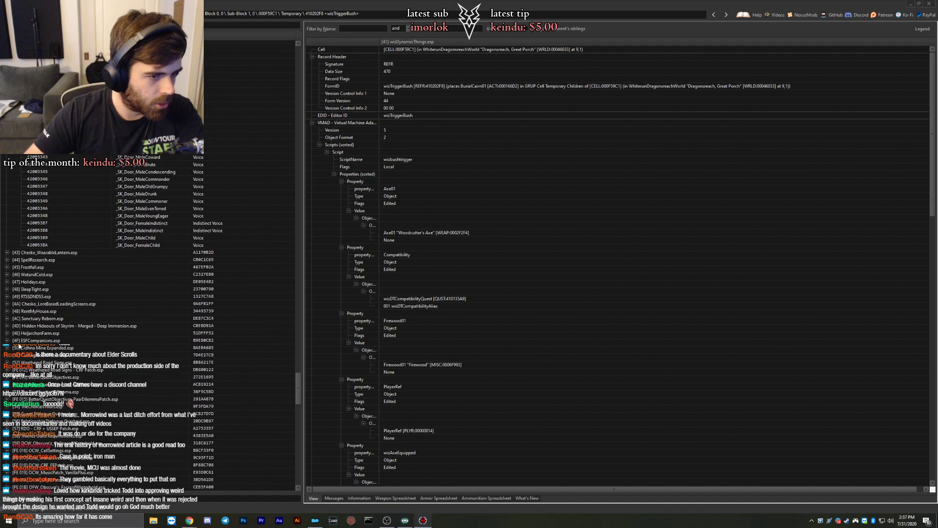
Open Chesko_WearableLantern.esp and expand its Armor Addon and Armor groups.
click(22, 253)
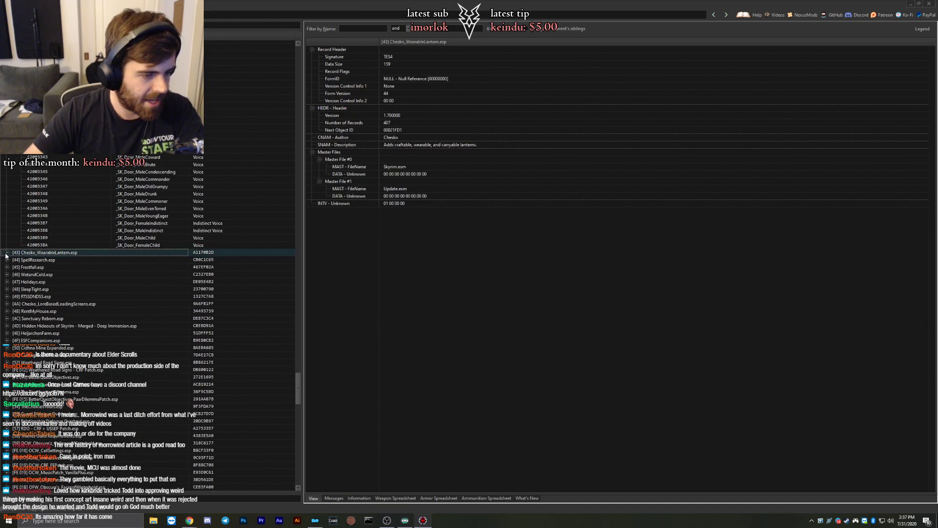
click(7, 253)
click(14, 267)
scroll(32, 308, down, 3)
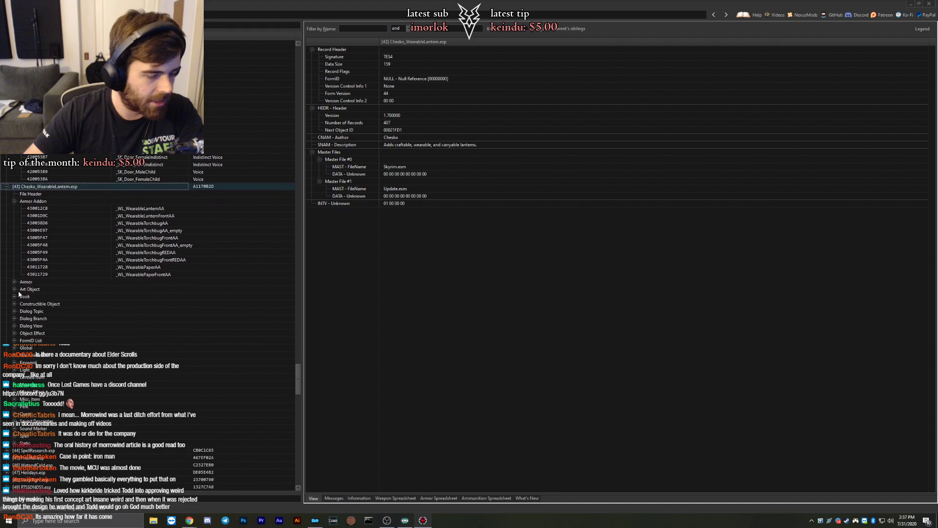
click(14, 281)
scroll(28, 307, down, 6)
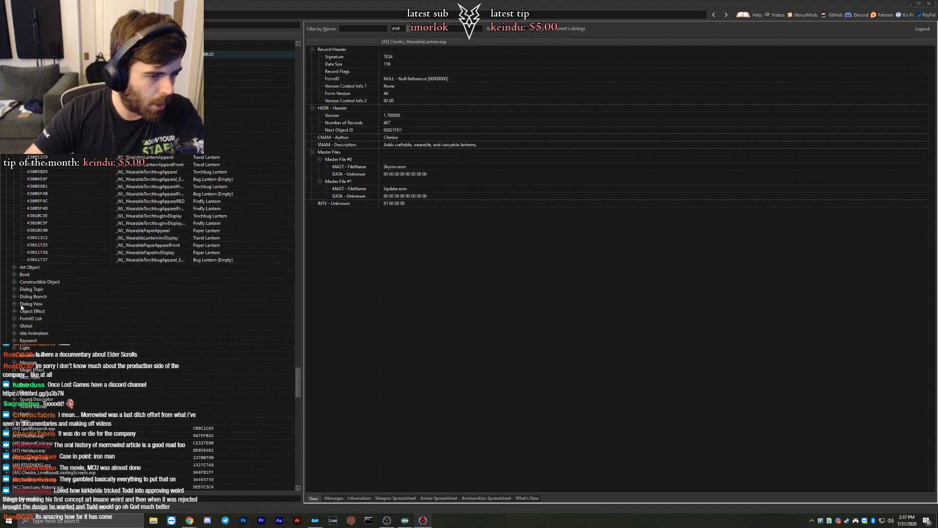
Expand Chesko_WearableLantern.esp's Art Object, Book, Constructible Object and Dialog Topic groups.
click(15, 268)
scroll(23, 295, down, 5)
click(15, 238)
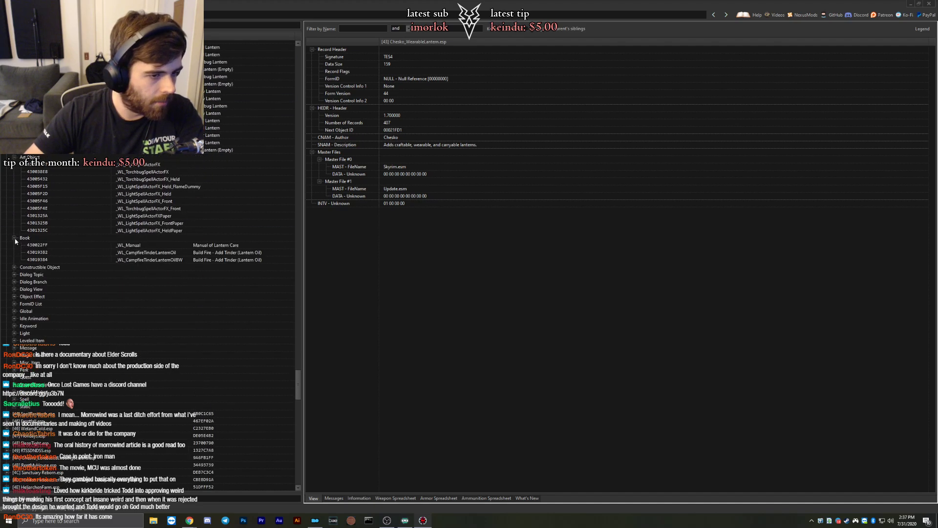
click(14, 268)
click(14, 325)
scroll(22, 308, down, 2)
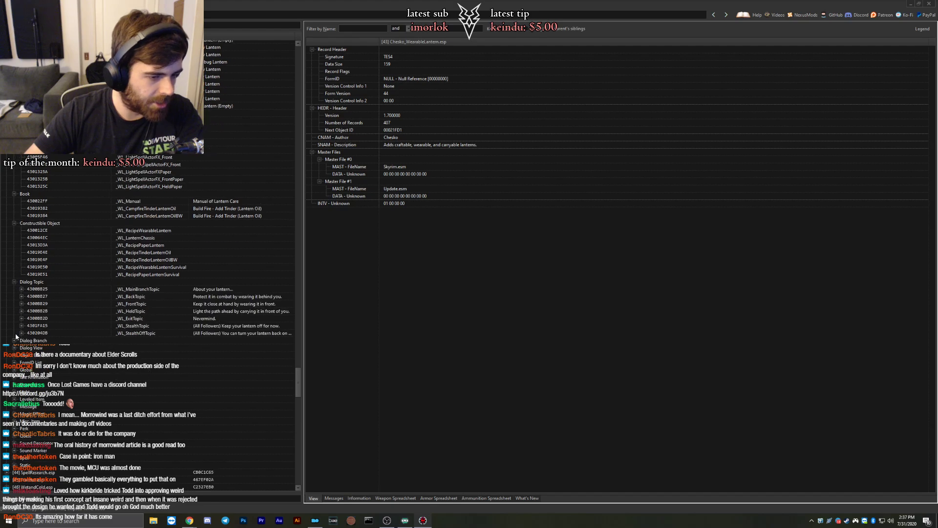
Expand Chesko_WearableLantern.esp's dialog topics from _WL_MainBranchTopic through _WL_StealthOffTopic.
click(22, 288)
click(22, 303)
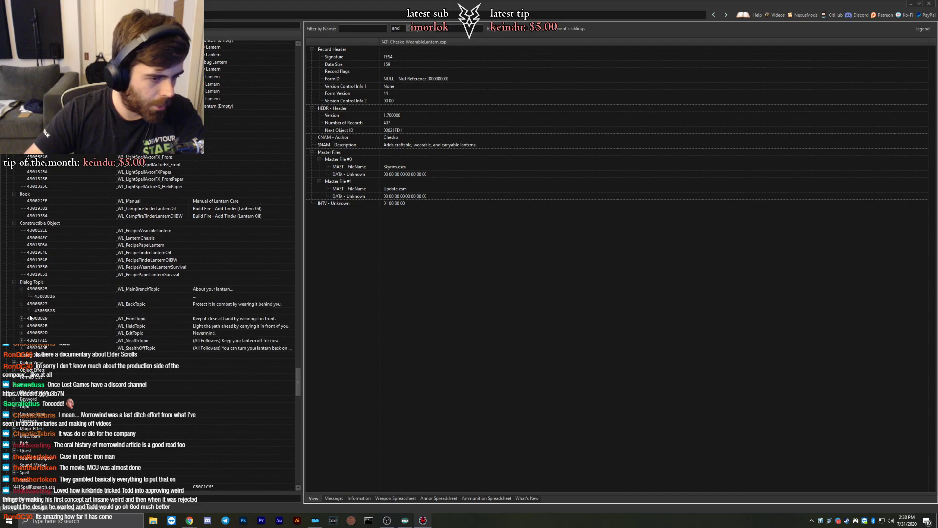
click(22, 318)
click(21, 333)
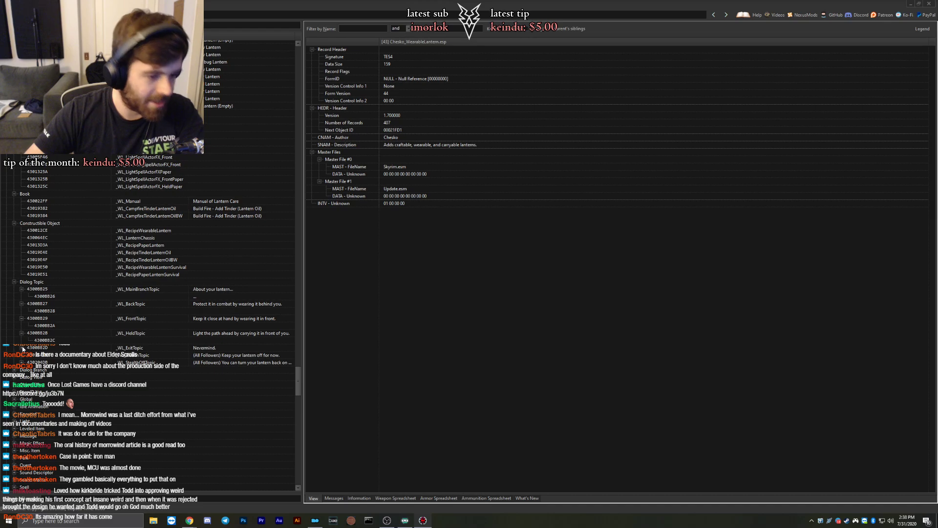
click(22, 347)
click(22, 362)
scroll(22, 364, down, 3)
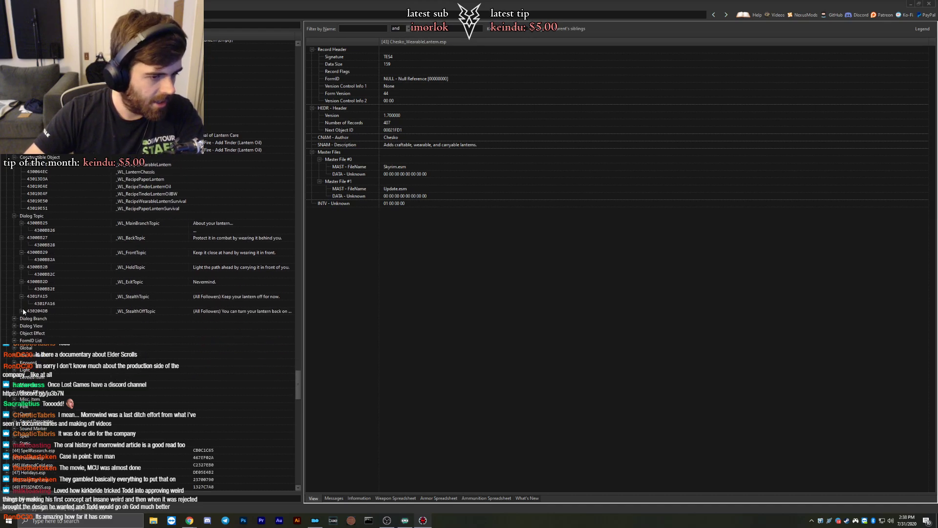
scroll(22, 308, down, 3)
click(22, 244)
Expand Chesko_WearableLantern.esp's Dialog Branch, Dialog View, Object Effect, FormID List and Global groups.
click(15, 259)
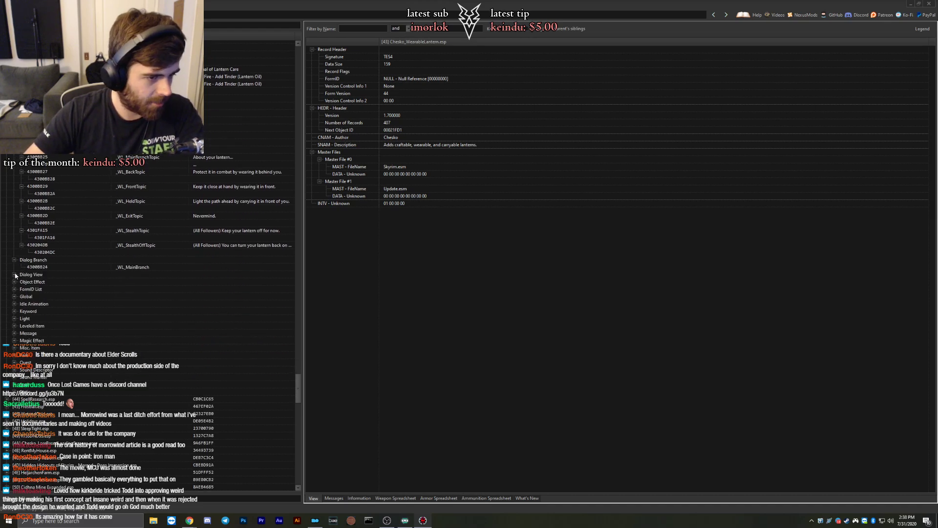
click(14, 274)
click(14, 289)
click(14, 332)
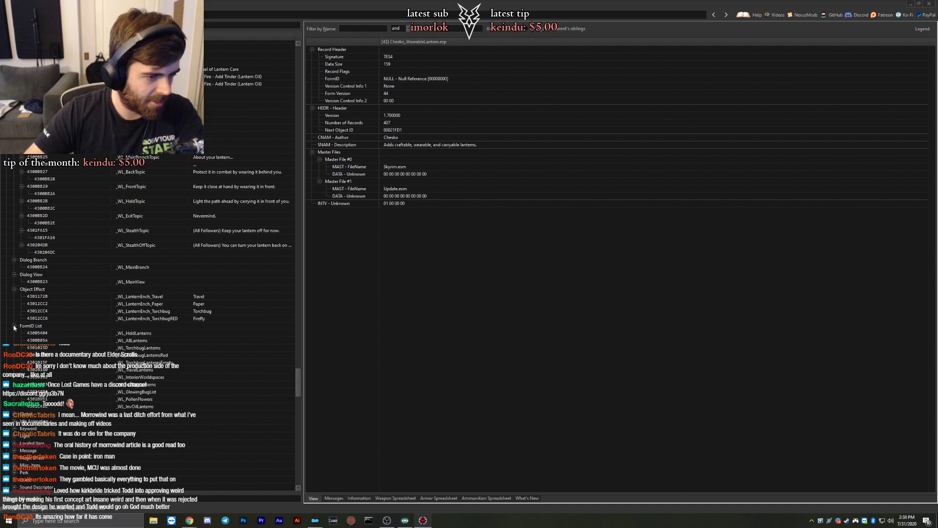
scroll(14, 351, down, 6)
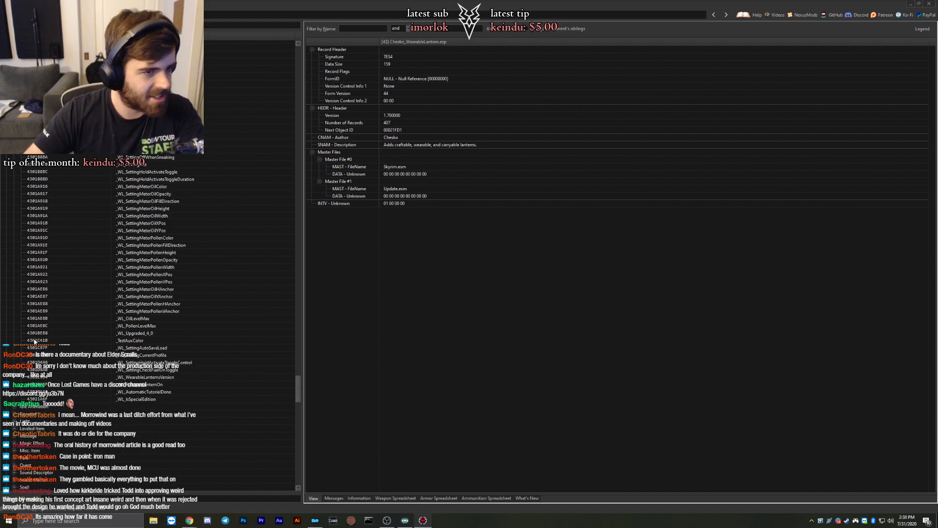
scroll(15, 350, down, 7)
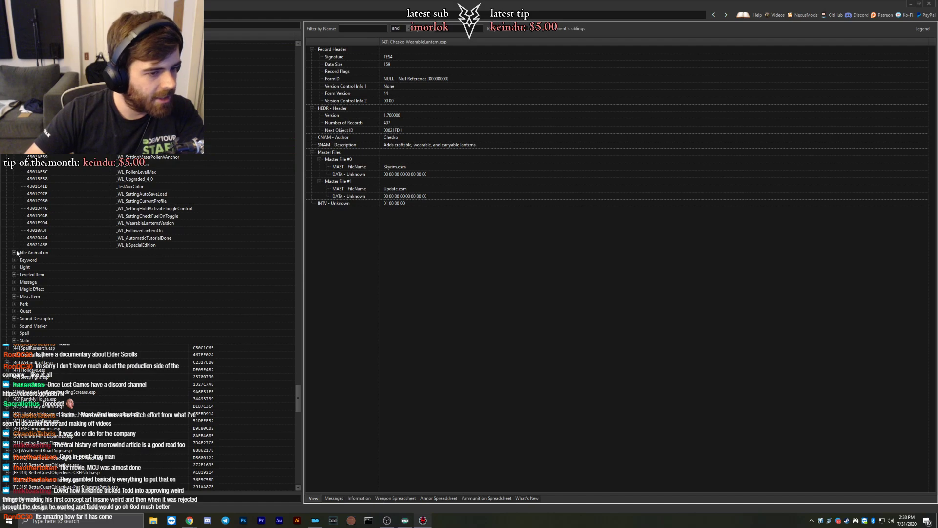
Compare the overrides of Chesko_WearableLantern.esp's TorchEvents idle animation and its overridden Campfire keywords.
click(14, 252)
click(37, 260)
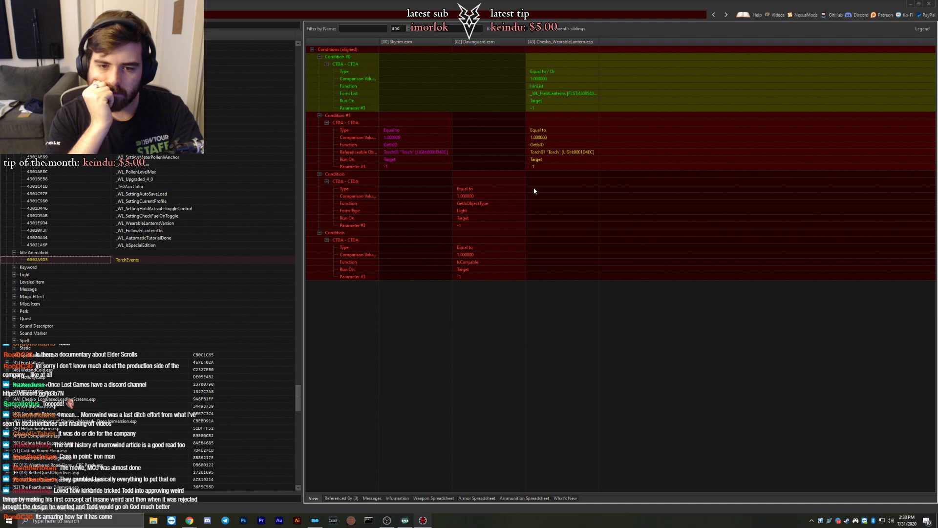
click(14, 267)
click(46, 276)
click(43, 282)
scroll(39, 283, down, 6)
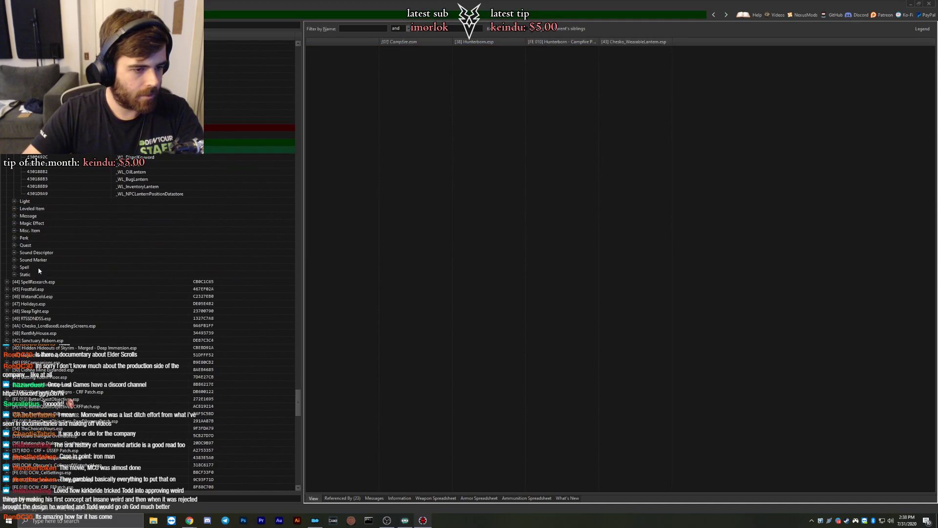
Expand Chesko_WearableLantern.esp's Light, Leveled Item and Message groups.
click(14, 201)
scroll(35, 279, down, 5)
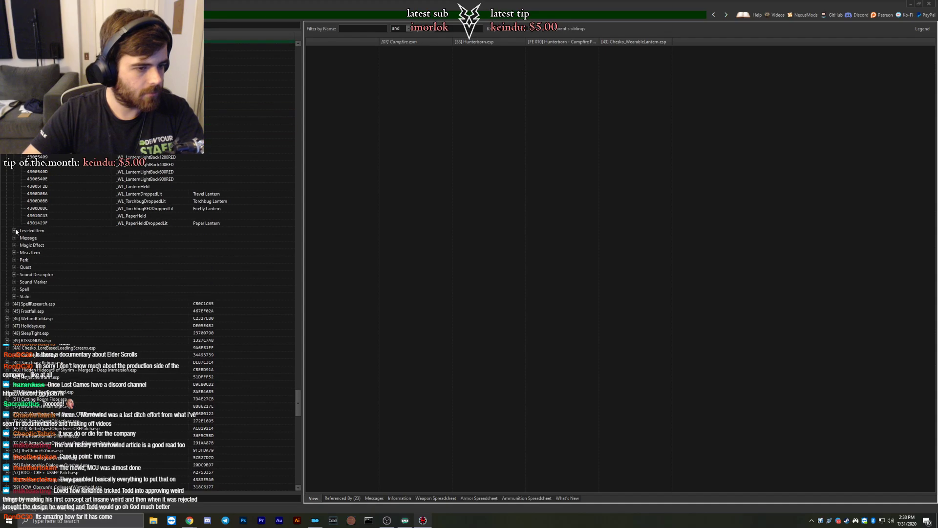
click(15, 231)
click(15, 275)
scroll(23, 293, down, 14)
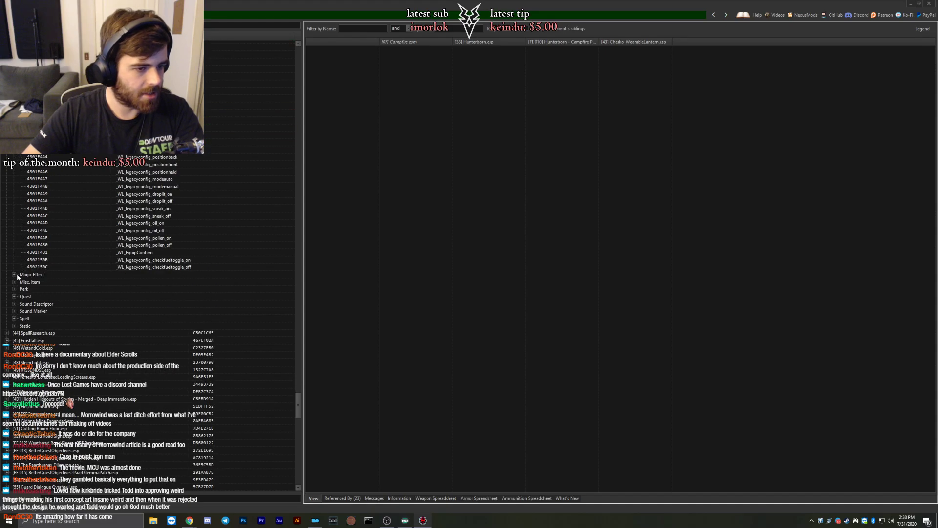
Expand Chesko_WearableLantern.esp's Magic Effect, Misc. Item and Perk groups.
click(14, 281)
click(14, 275)
scroll(29, 291, down, 20)
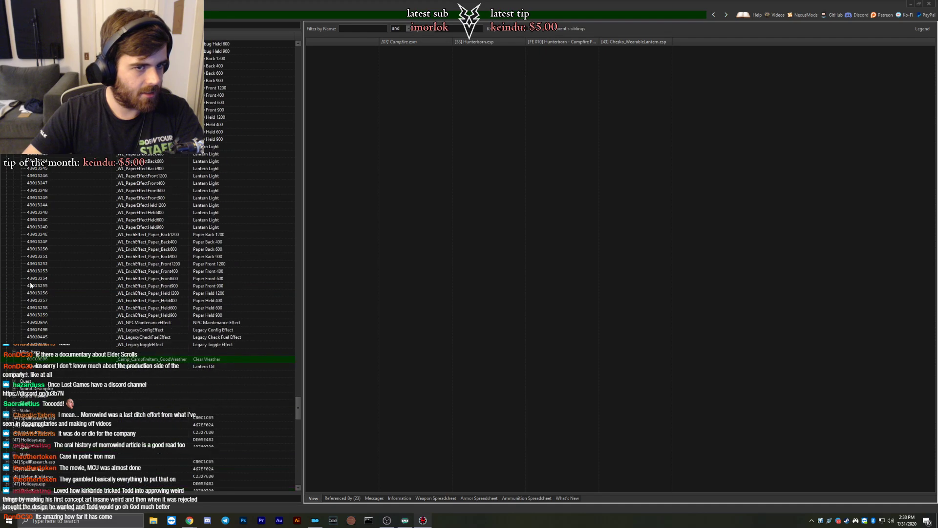
scroll(31, 285, down, 6)
click(14, 241)
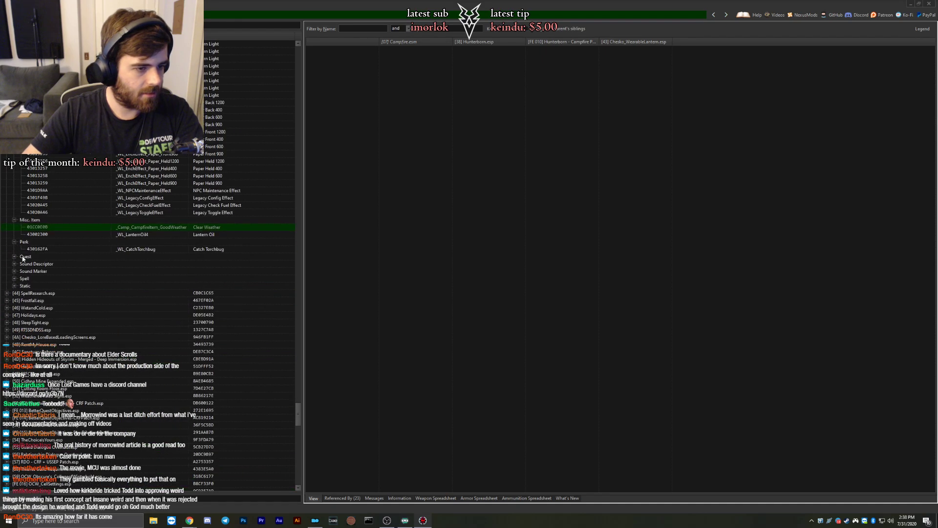
Expand Chesko_WearableLantern.esp's Quest, Sound Descriptor, Sound Marker, Spell and Static groups.
click(15, 256)
scroll(16, 254, down, 4)
click(14, 249)
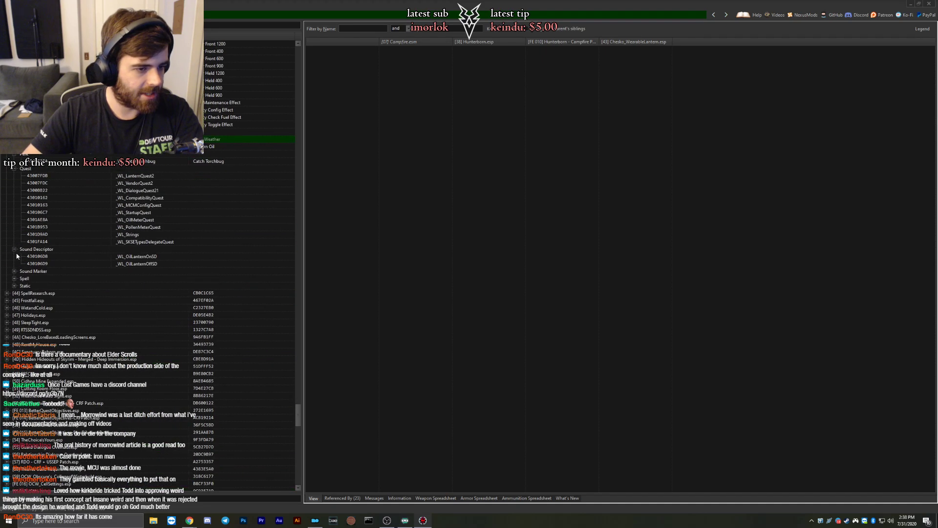
click(15, 249)
click(14, 263)
scroll(19, 263, down, 5)
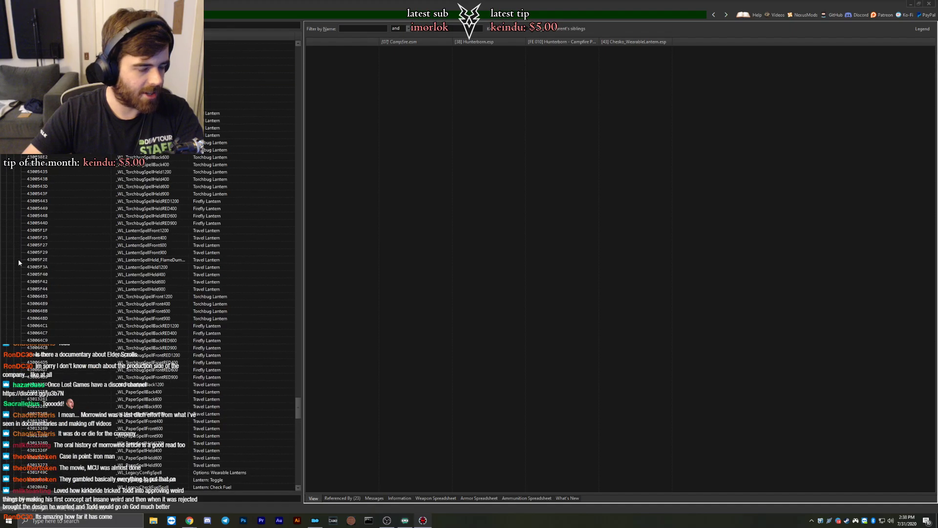
scroll(17, 263, down, 10)
click(13, 275)
scroll(14, 276, down, 5)
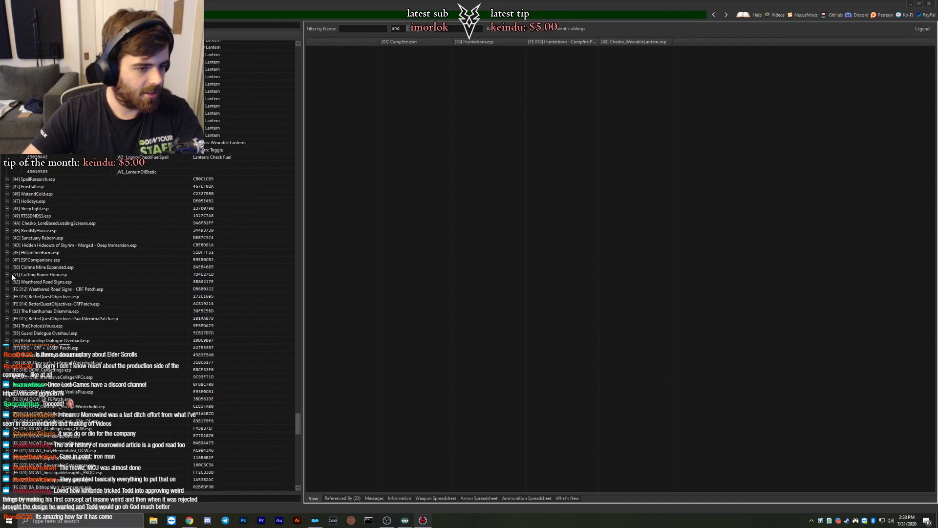
In SpellResearch.esp's Book group, open Gallus's Journal and copy its Spell Research keyword into the UltSky.esp override.
click(6, 179)
click(14, 193)
click(117, 204)
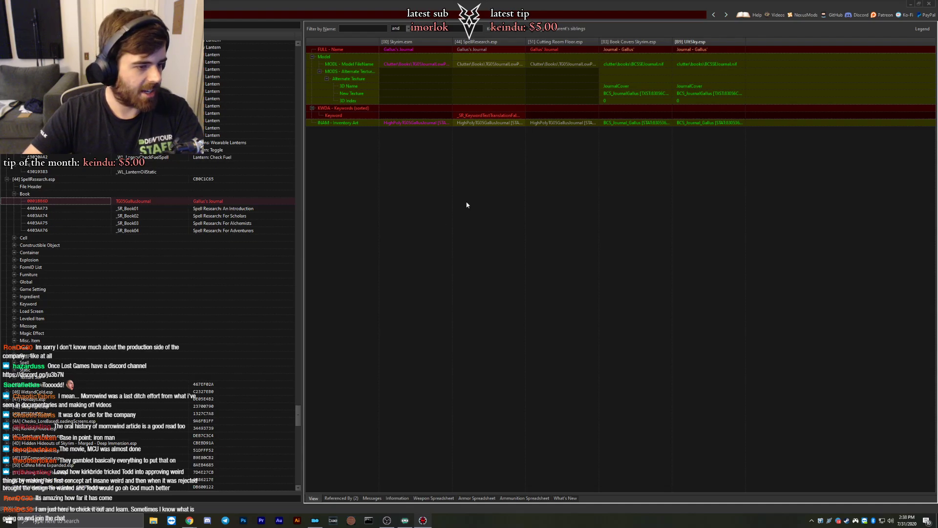
drag(481, 115, 687, 121)
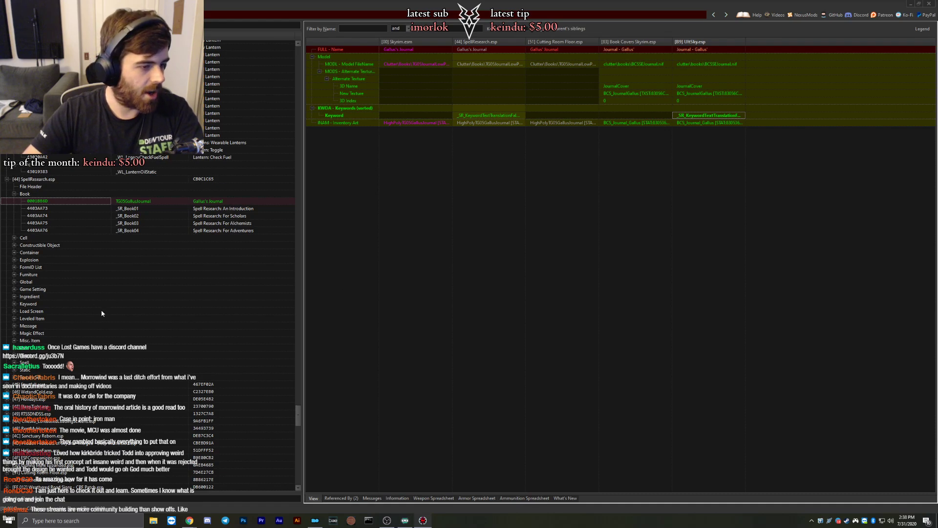
View SpellResearch.esp's _SR_Book01 record, "Spell Research: An Introduction".
click(53, 208)
key(Up)
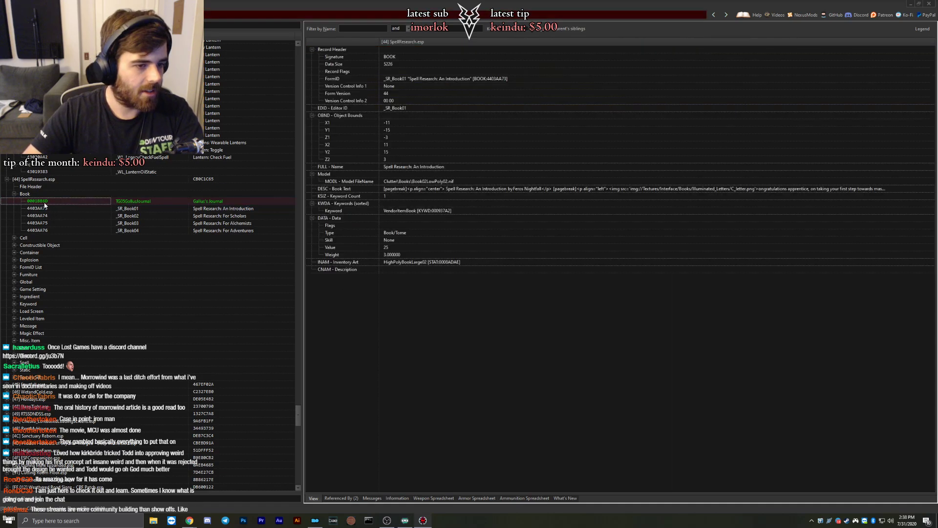
click(42, 209)
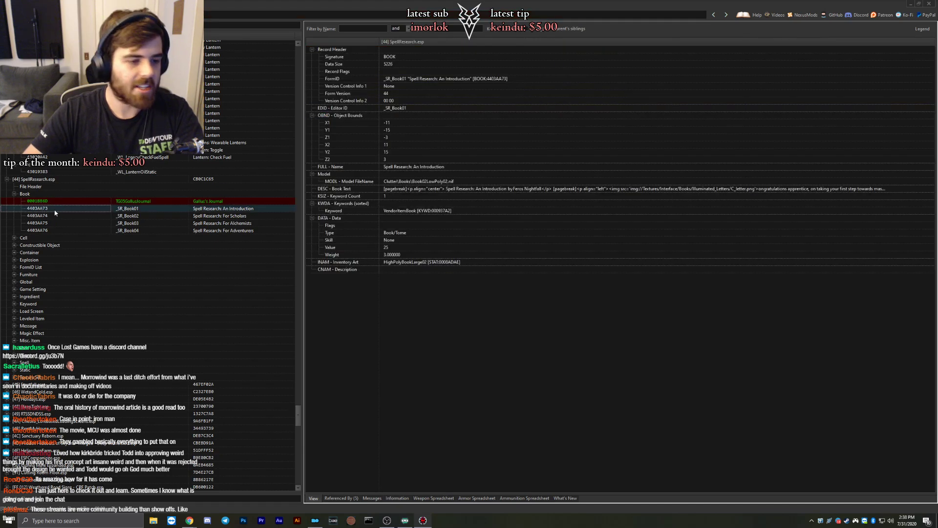
Expand SpellResearch.esp's cells down to _SR_Cell's persistent references and view the Alembic and Research Journal placed objects.
scroll(54, 212, down, 1)
click(15, 215)
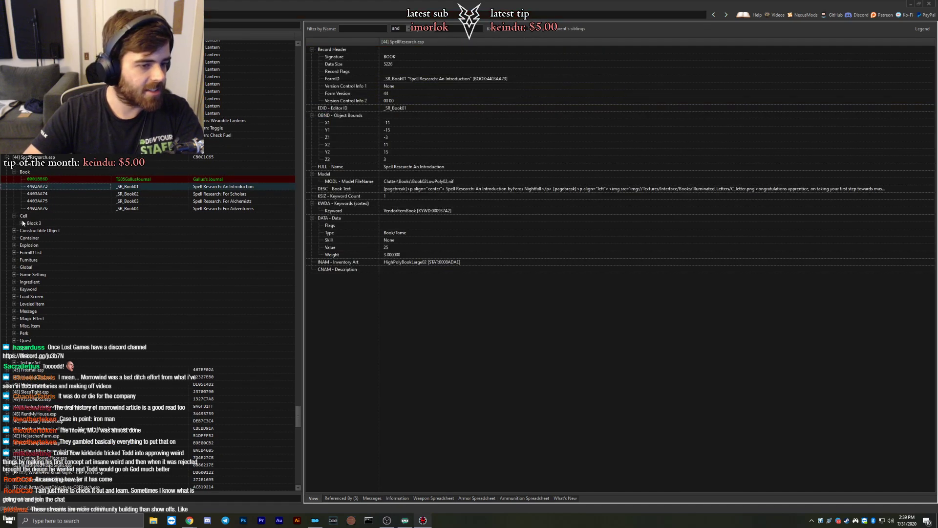
click(28, 230)
click(36, 237)
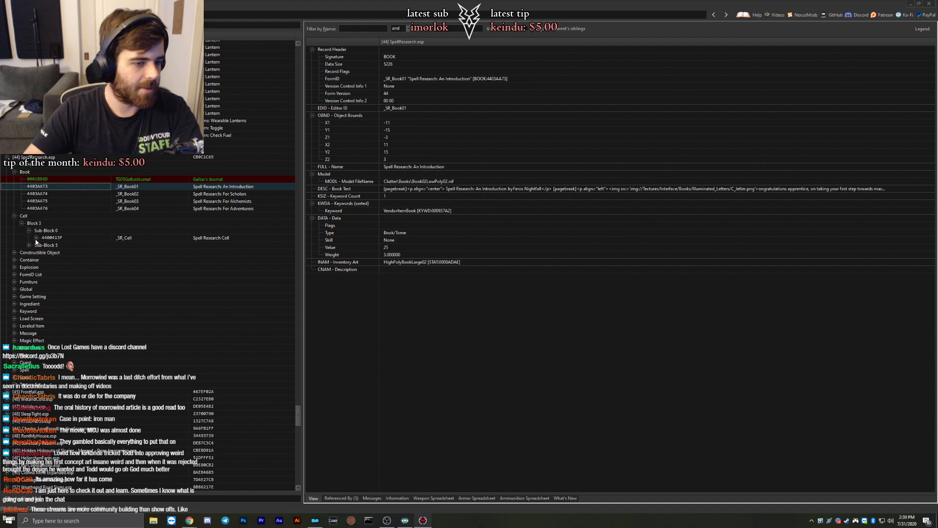
click(44, 245)
click(93, 253)
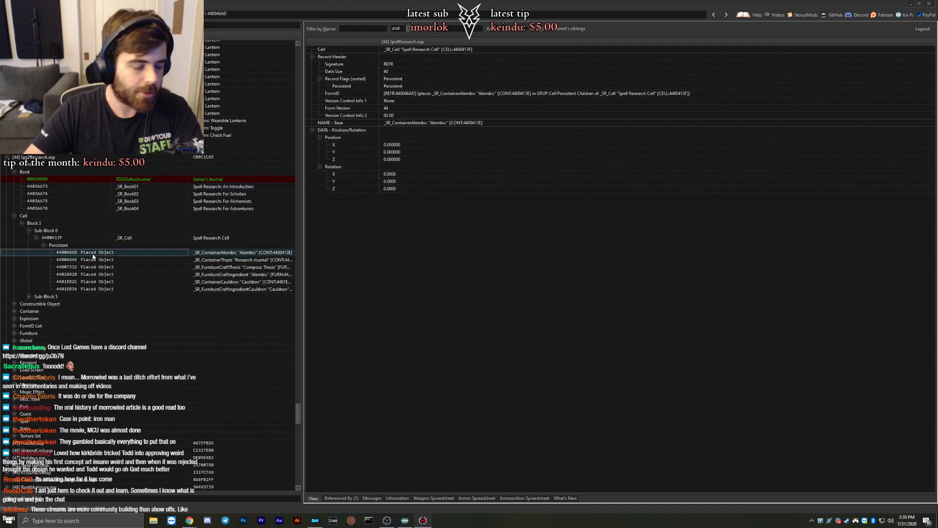
click(93, 260)
scroll(144, 277, down, 3)
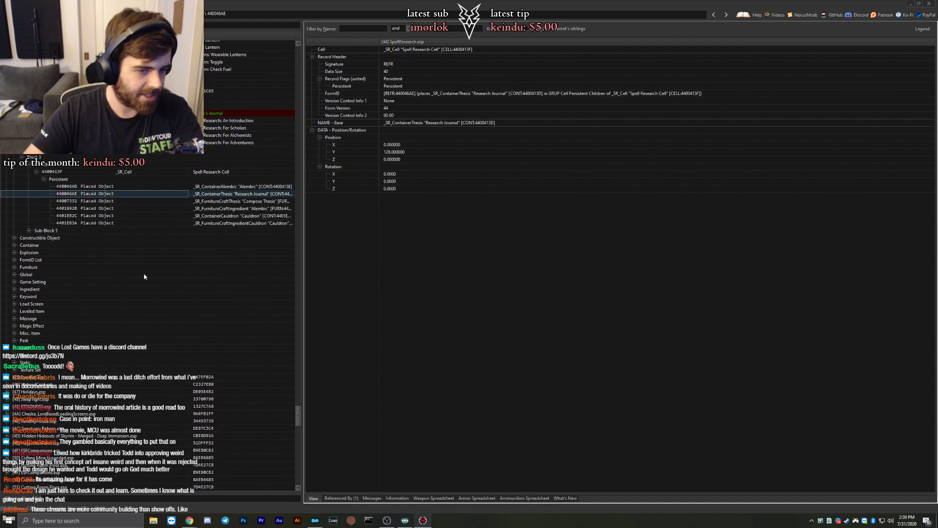
Expand Sub-Block 5 and compare the overrides of the WinterholdCollegeHallofAttainment cell.
click(29, 230)
click(52, 238)
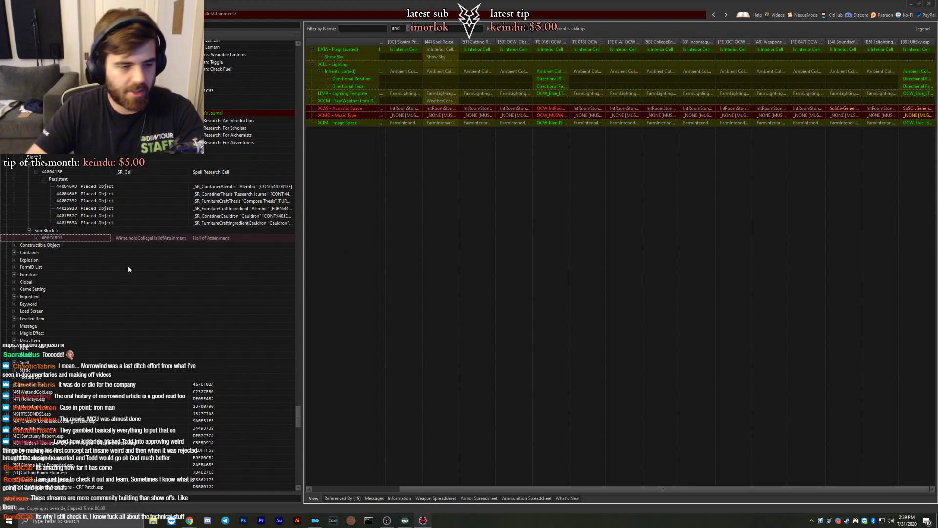
Recheck the Hall of Attainment cell's lighting, acoustic space and music overrides across all plugins through UltSky.esp.
click(89, 228)
click(72, 237)
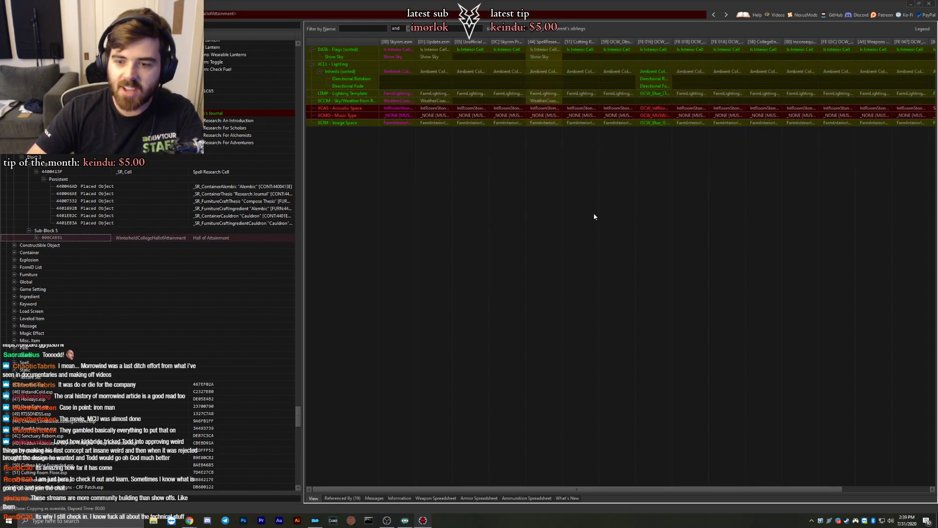
drag(667, 488, 754, 489)
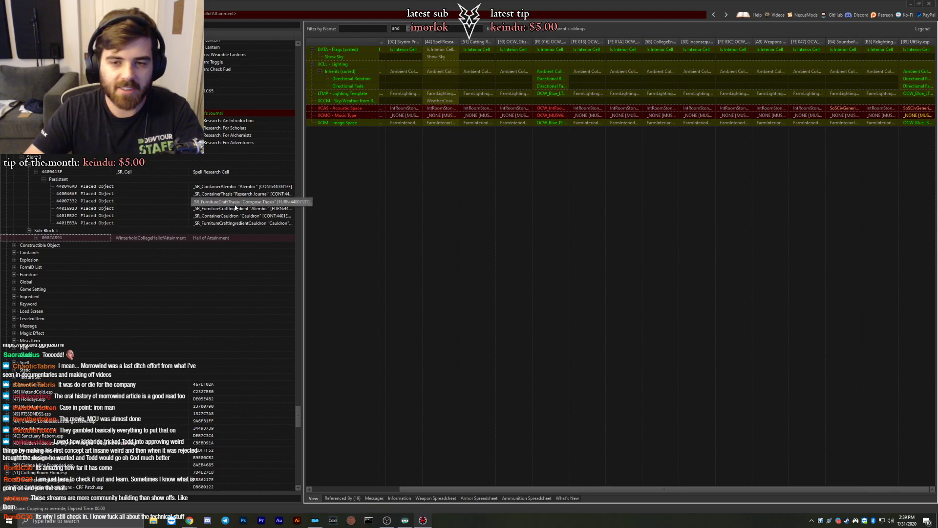
Expand the Hall of Attainment cell's temporary references and compare the first Skull's record flags and enable parent overrides.
click(37, 237)
click(43, 245)
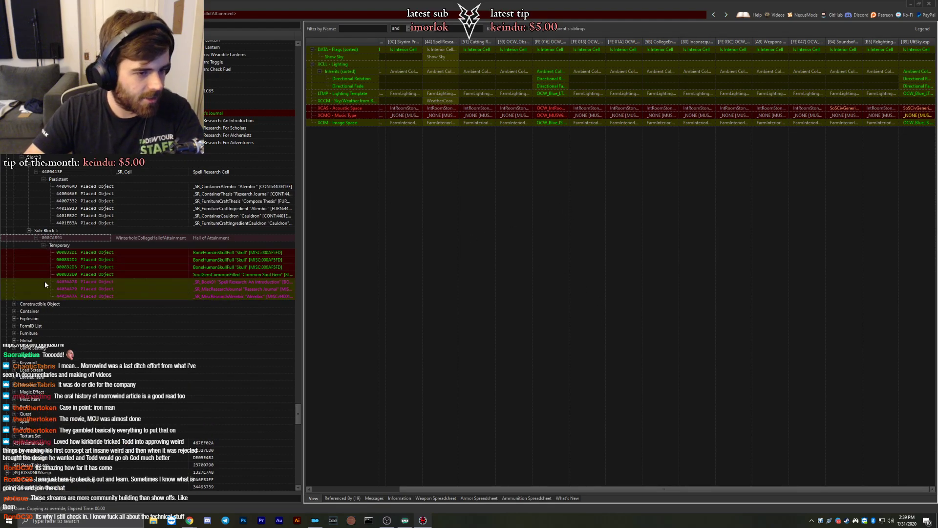
scroll(74, 239, down, 3)
click(105, 186)
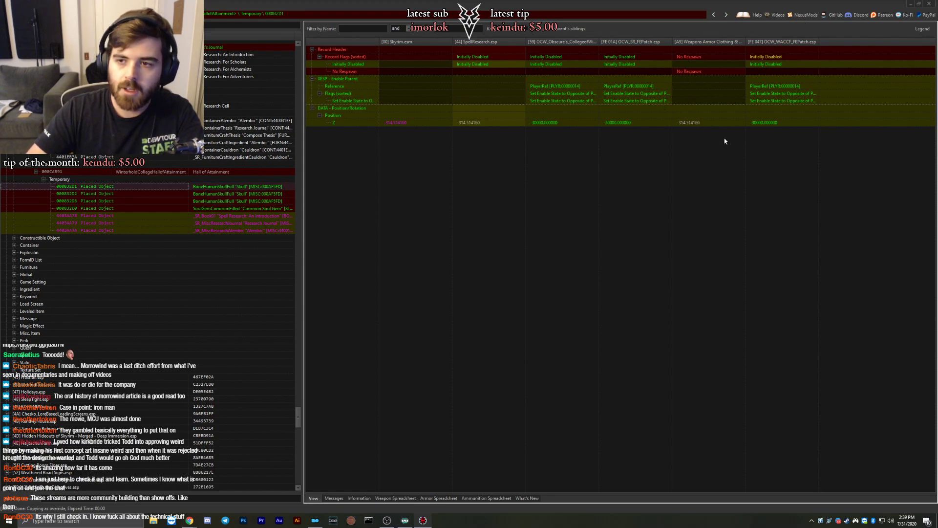
click(714, 92)
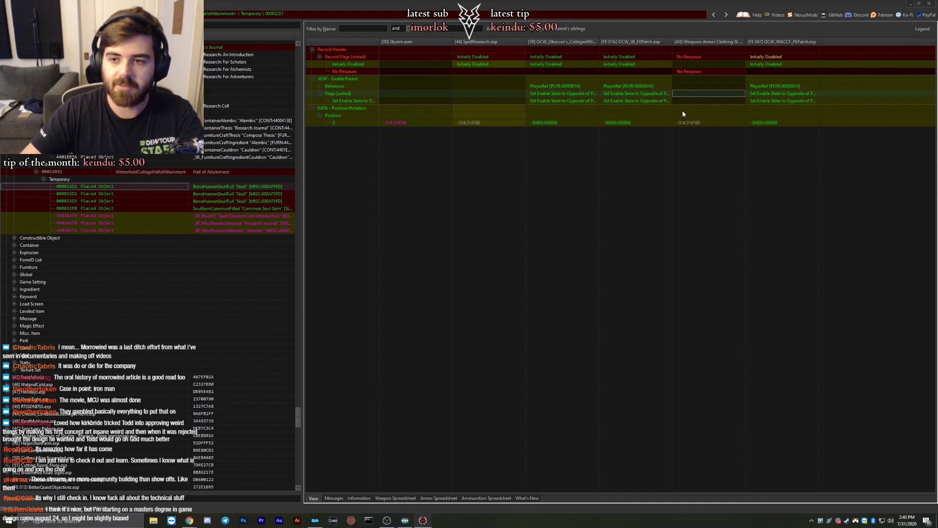
click(687, 64)
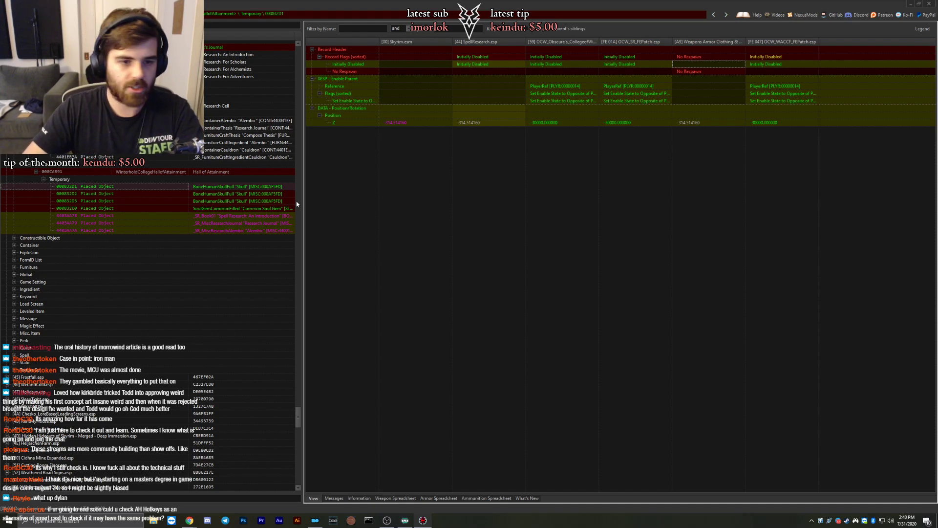
Compare the overrides of the remaining Skulls, the Common Soul Gem and the Spell Research objects in the temporary references.
click(205, 194)
click(210, 200)
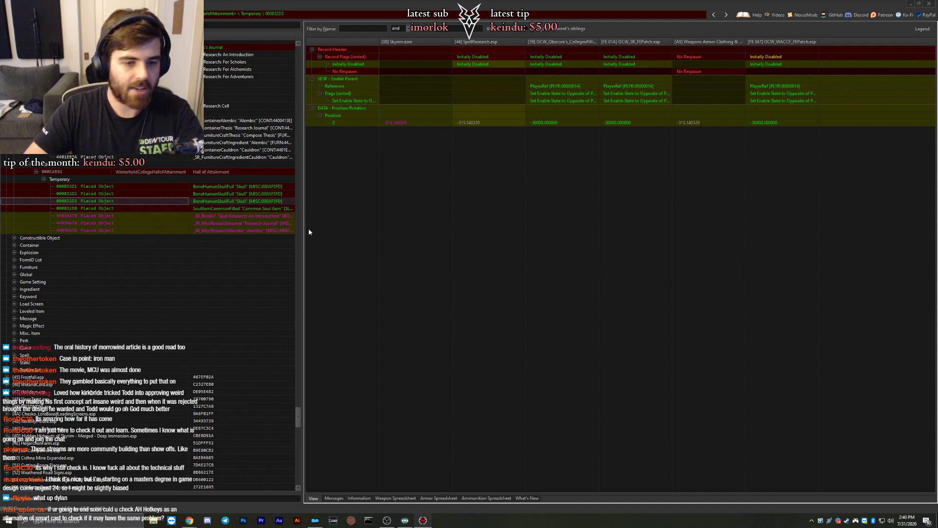
click(219, 209)
key(Down)
key(Down)
key(Down)
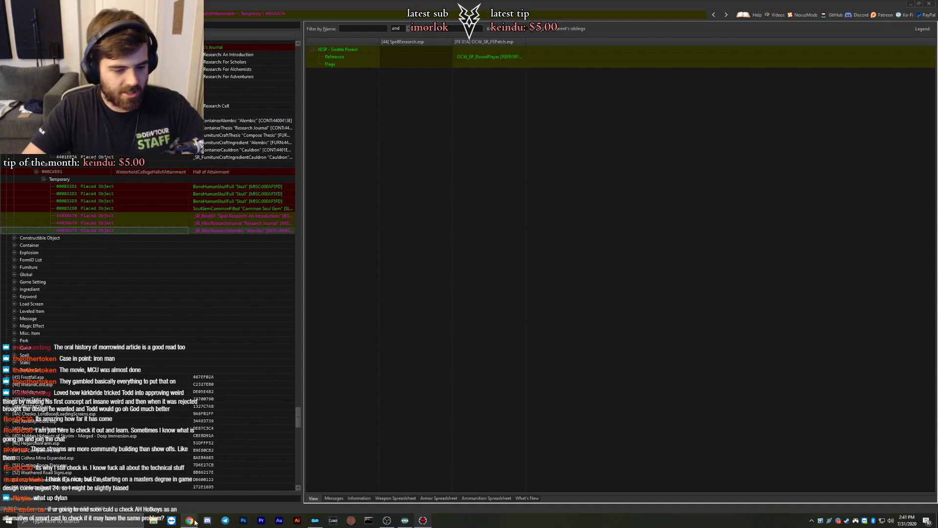
Switch to Chrome, look up "ah hotkeys", open the Nexus Mods page and view the mod's configuration menu screenshots.
mouse_move(190, 520)
click(196, 497)
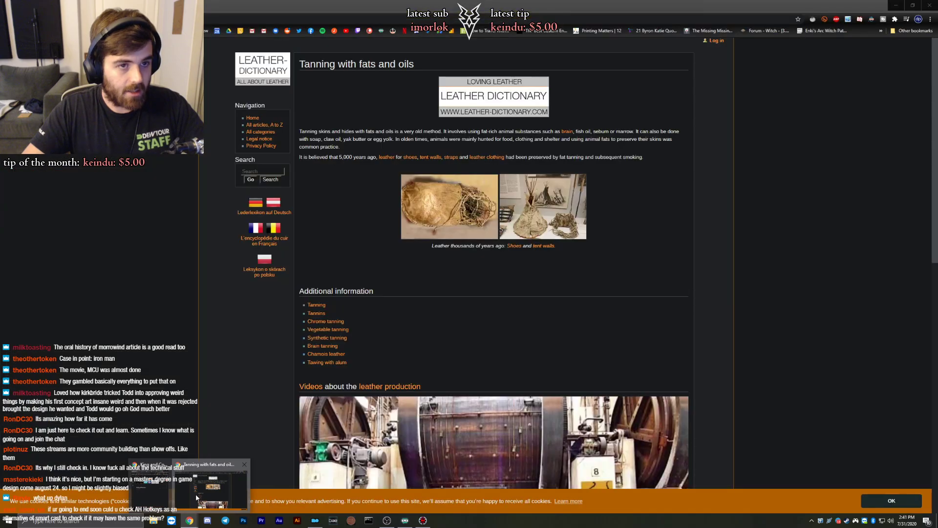
text(ah hotkeys)
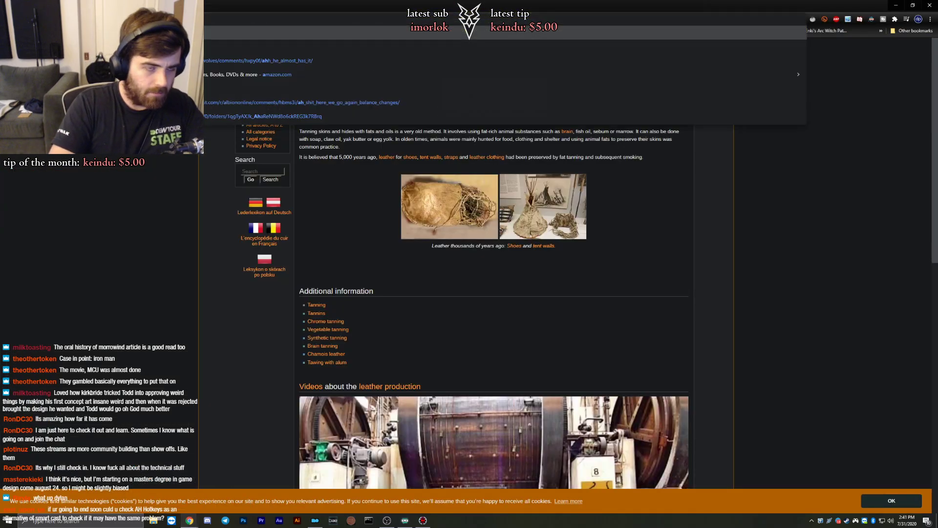
key(Return)
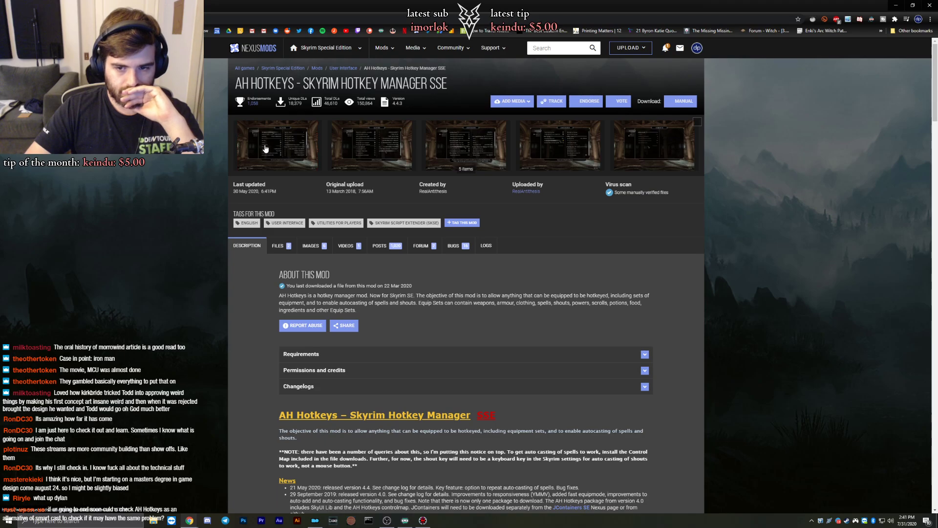
click(264, 150)
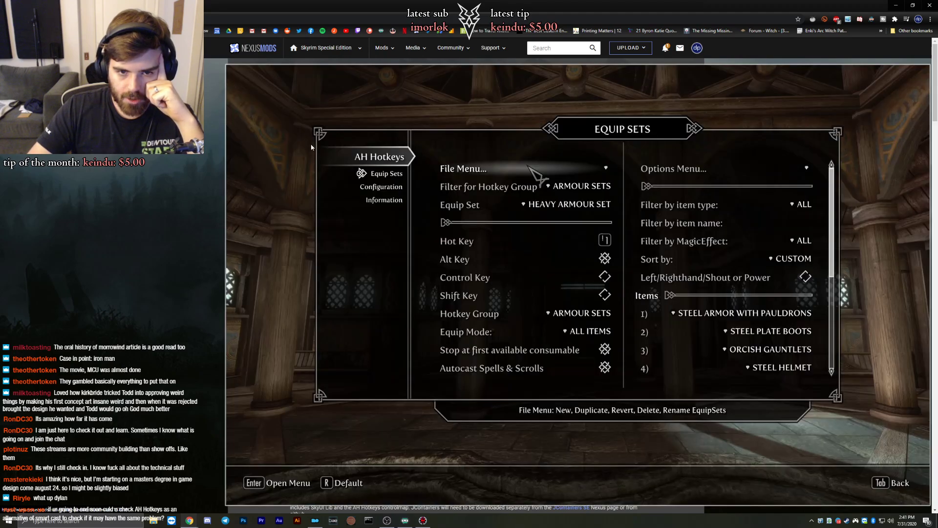
mouse_move(342, 148)
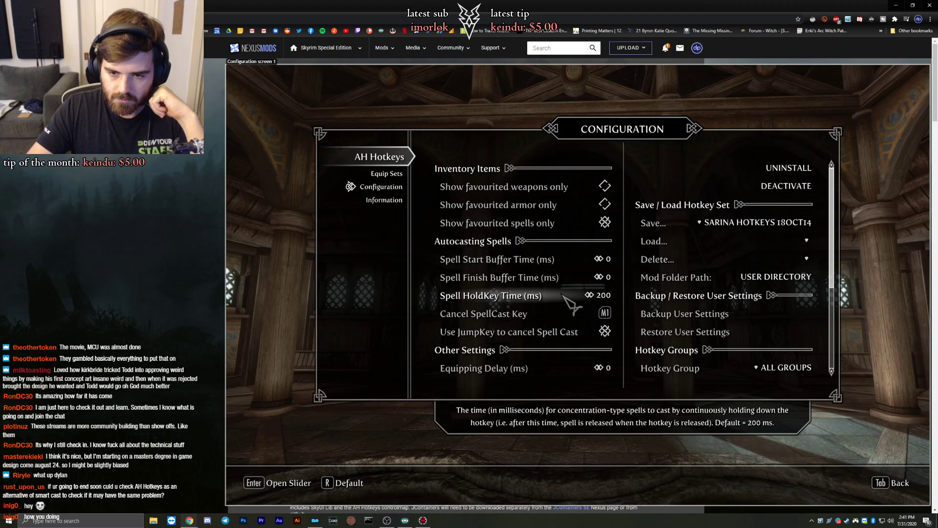
key(Escape)
Read the AH Hotkeys description, examining its news, simple tutorial and the features covering equip sets and spell autocasting.
scroll(242, 277, down, 5)
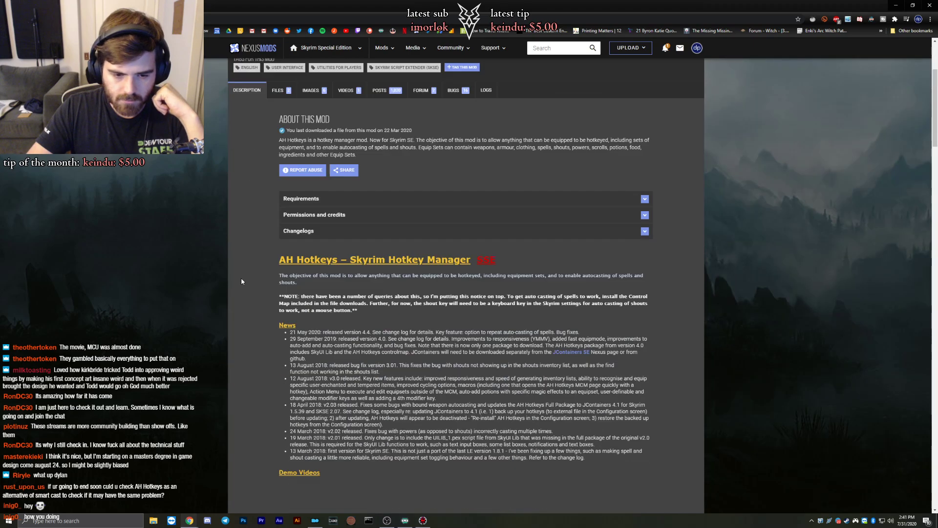
scroll(248, 270, down, 3)
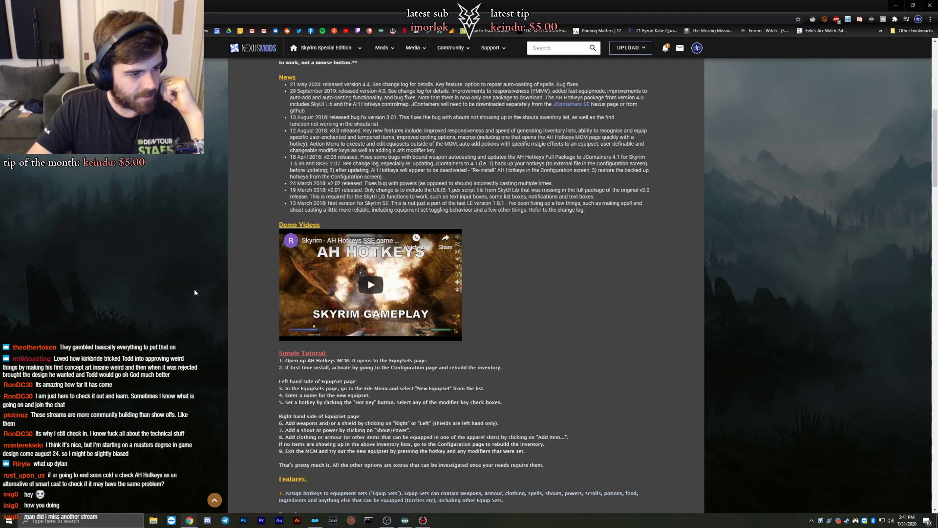
scroll(177, 308, down, 2)
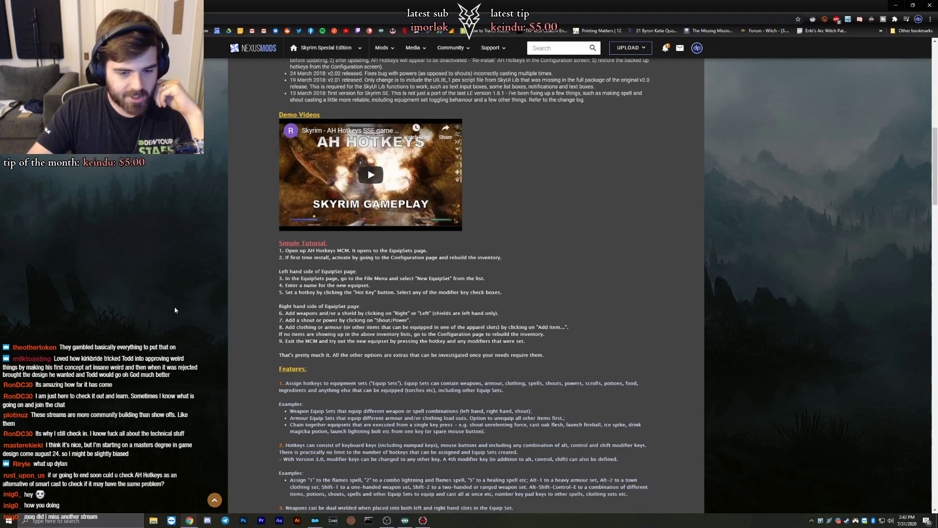
scroll(176, 310, down, 1)
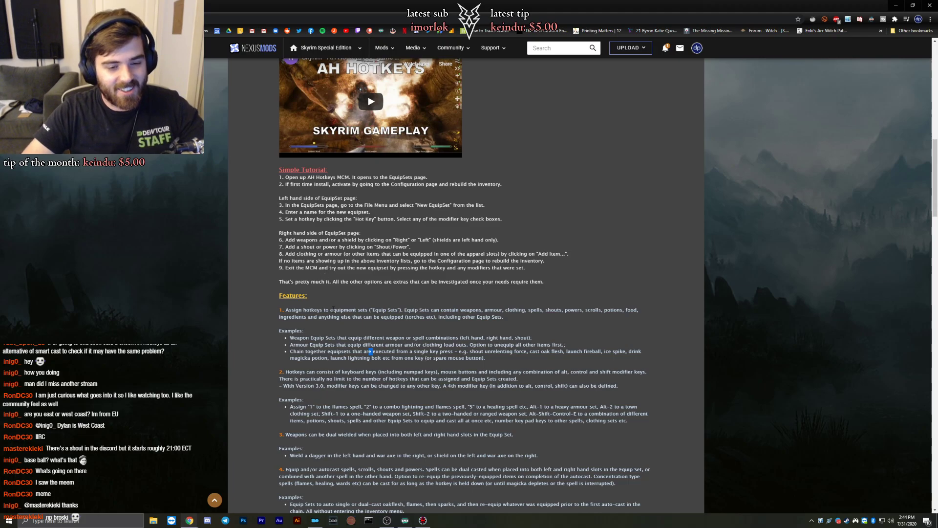
click(335, 307)
scroll(344, 273, down, 7)
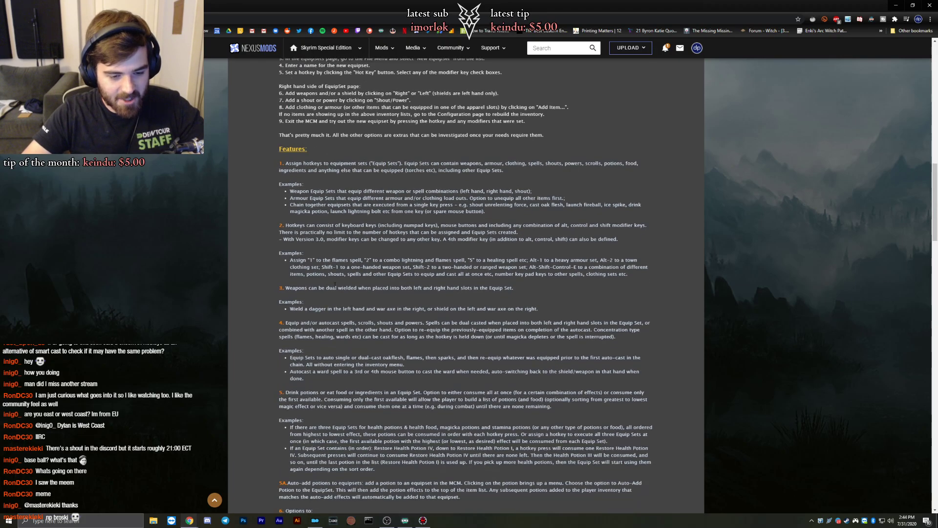
scroll(325, 276, up, 5)
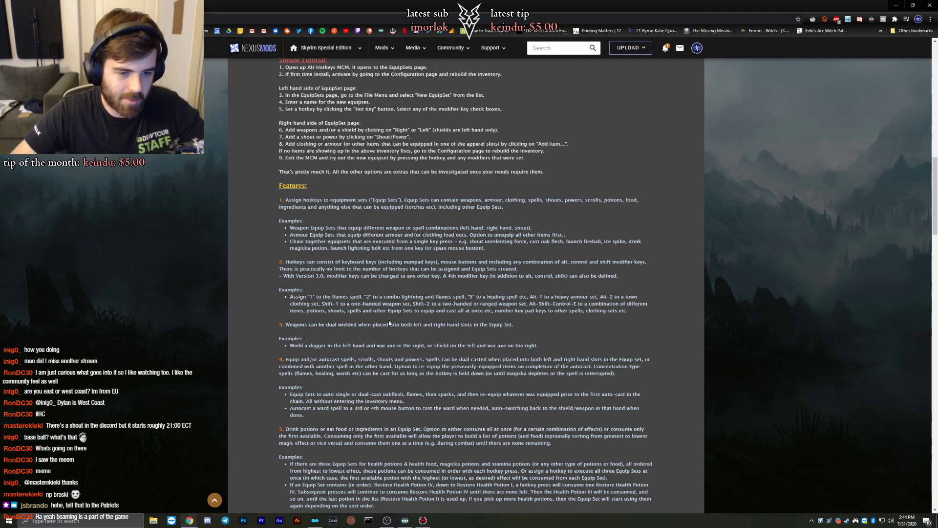
scroll(391, 335, down, 3)
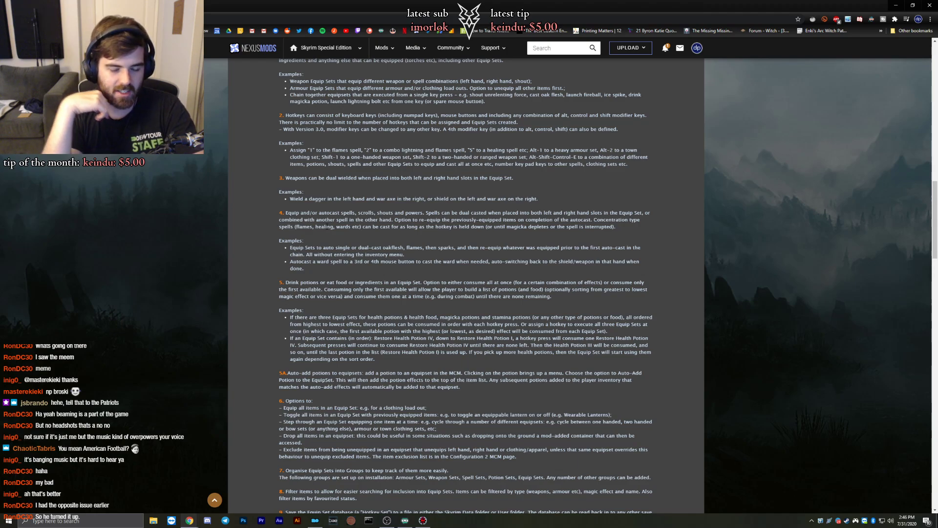
scroll(425, 391, up, 3)
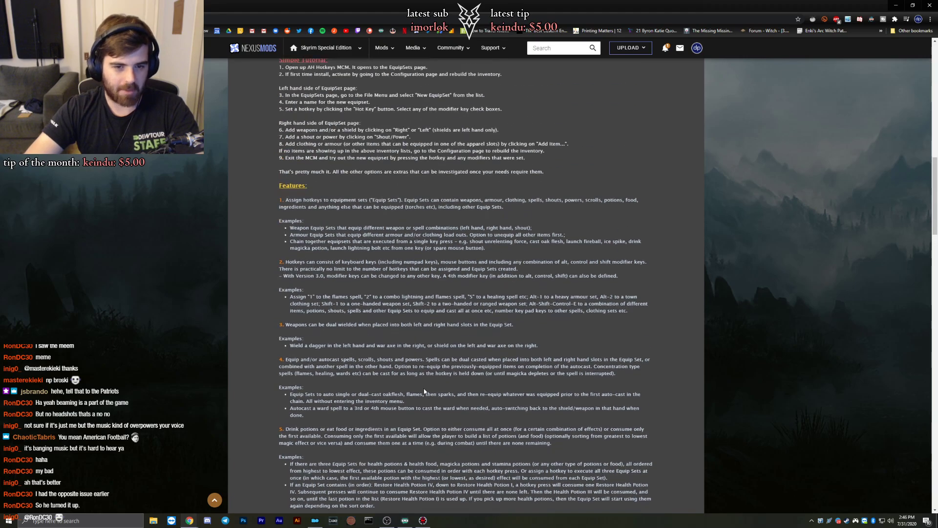
scroll(425, 391, up, 15)
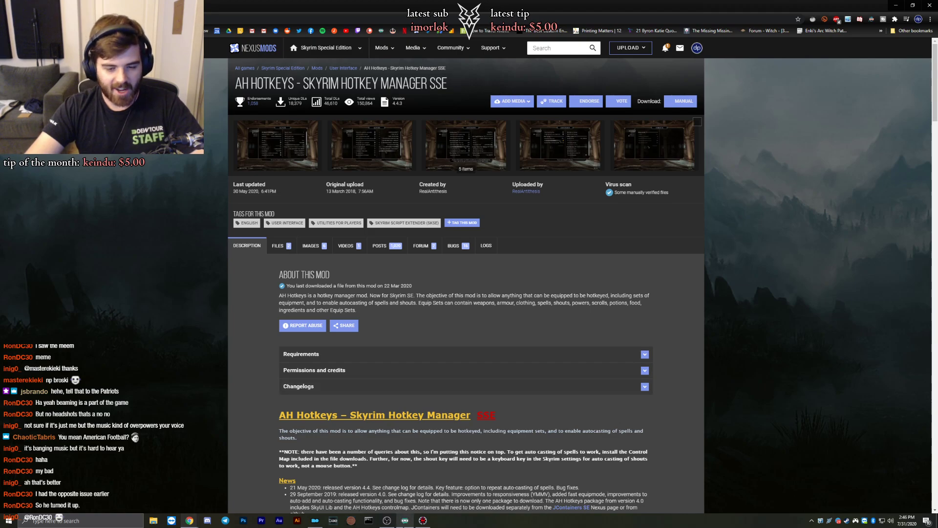
Return to SSEEdit and go through all the Hall of Attainment's temporary placed objects again, from the first Skull to the Alembic.
key(alt+Tab)
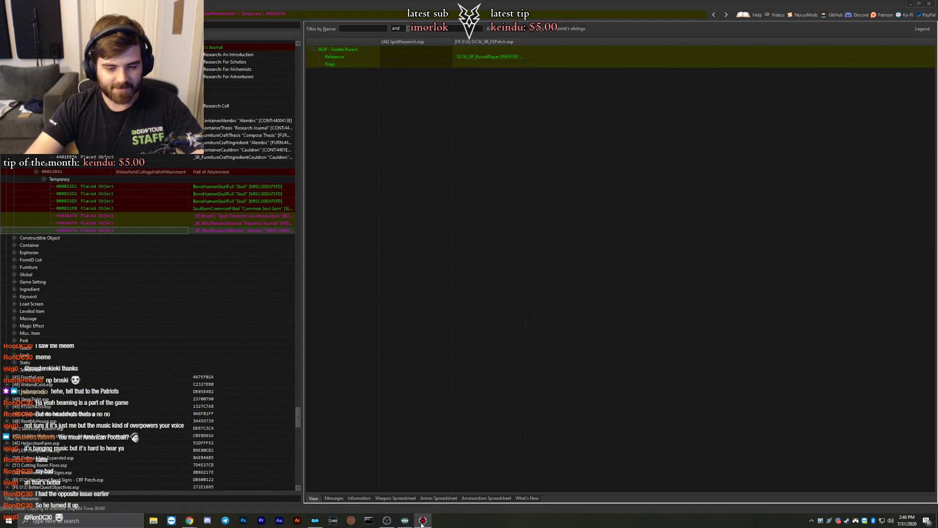
click(66, 238)
scroll(147, 249, up, 3)
click(187, 253)
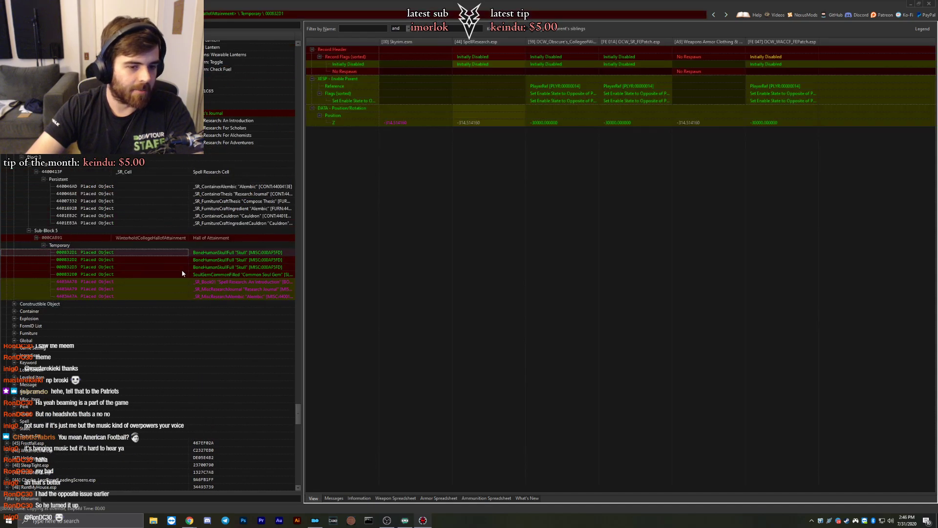
key(Down)
key(Down)
key(Down)
key(Down)
key(Down)
key(Down)
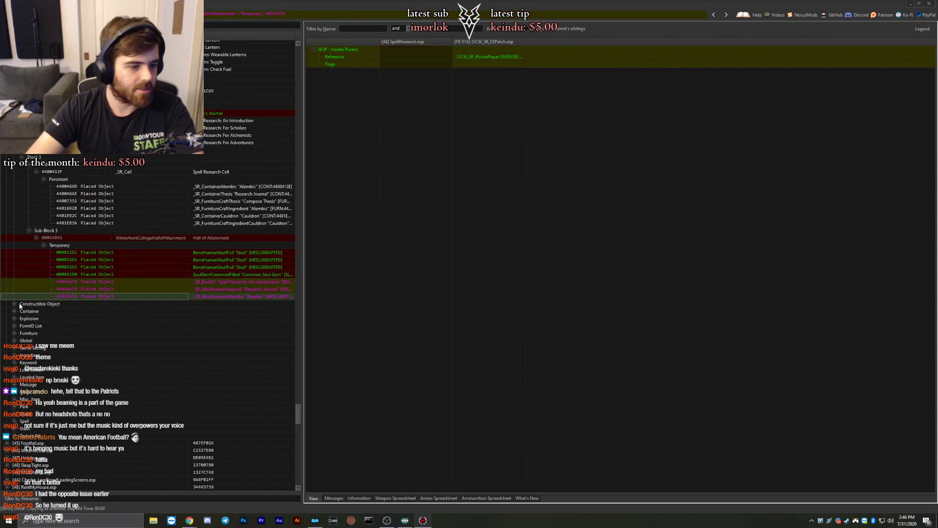
Expand SpellResearch.esp's Constructible Object group, scan its records for conflicts and select the Container group.
click(17, 305)
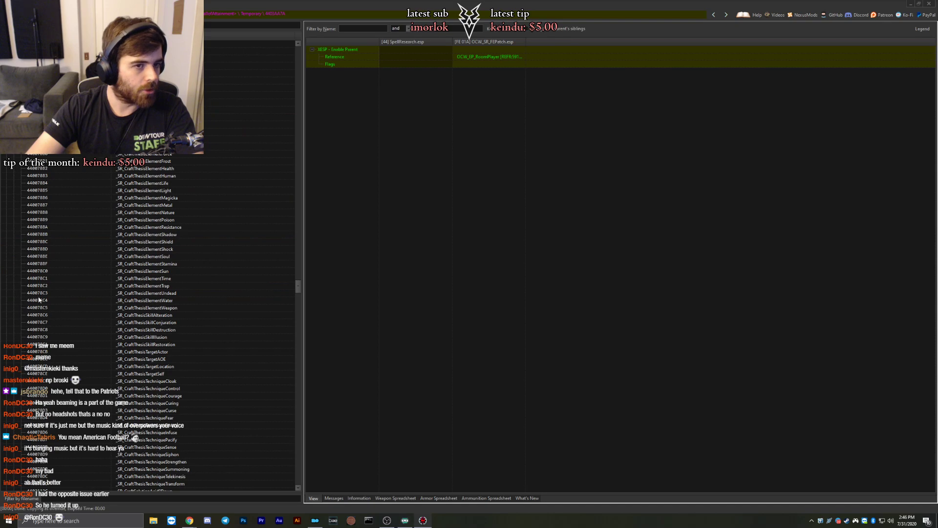
scroll(39, 299, down, 20)
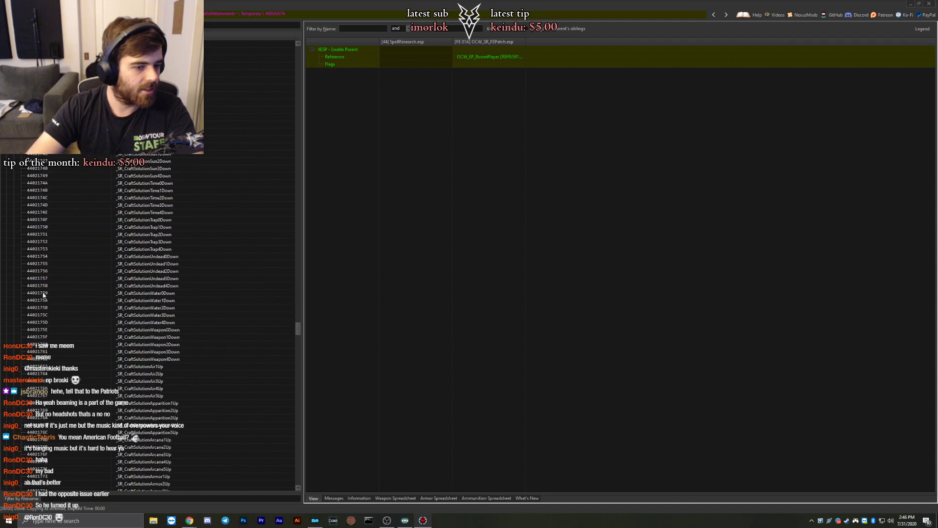
scroll(43, 294, down, 20)
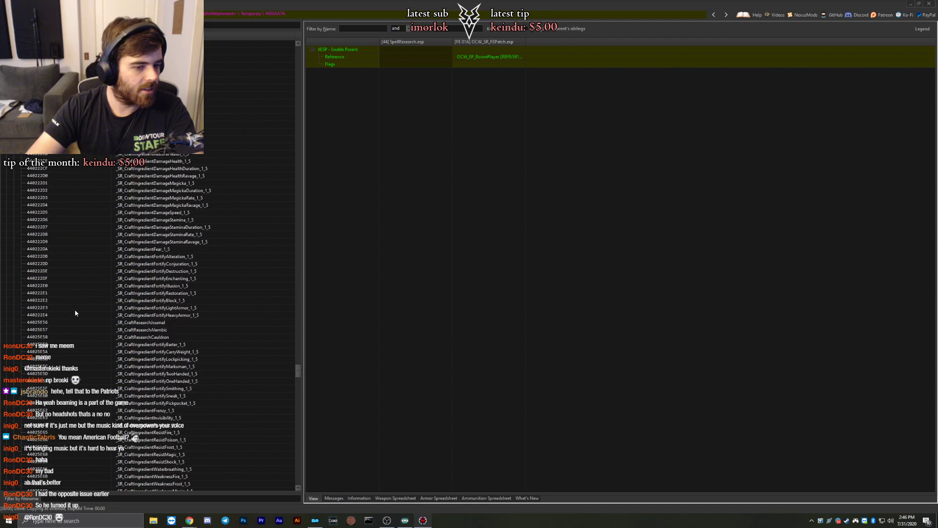
scroll(76, 313, down, 20)
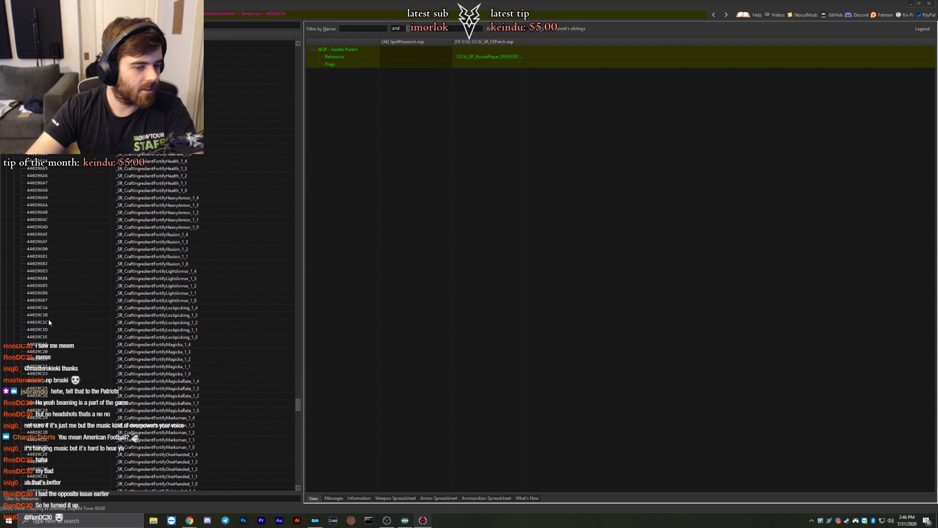
scroll(49, 323, down, 20)
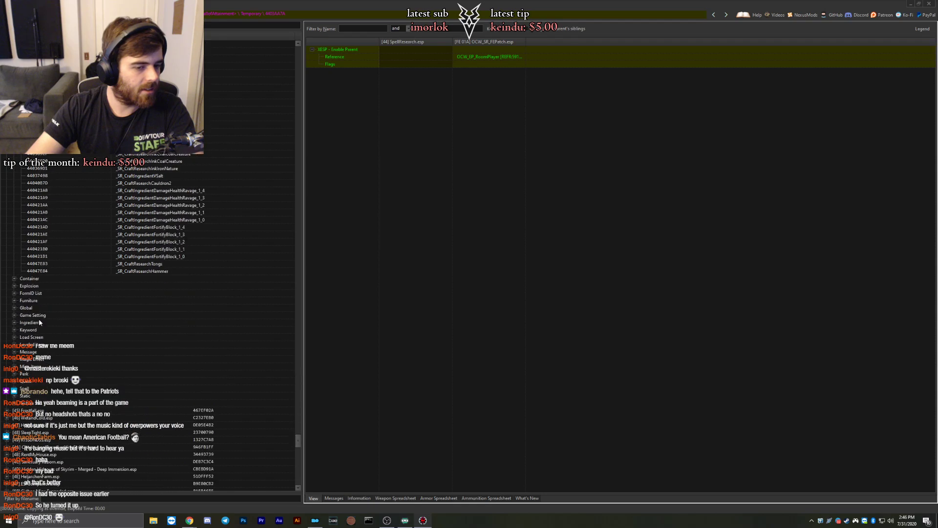
click(28, 279)
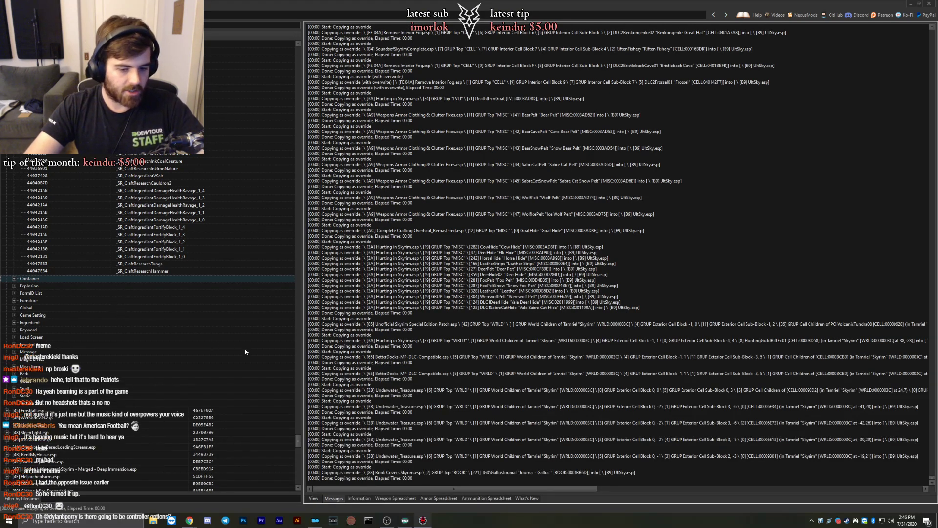
Save the changes to UltSky.esp and close the plugin editor.
key(ctrl+s)
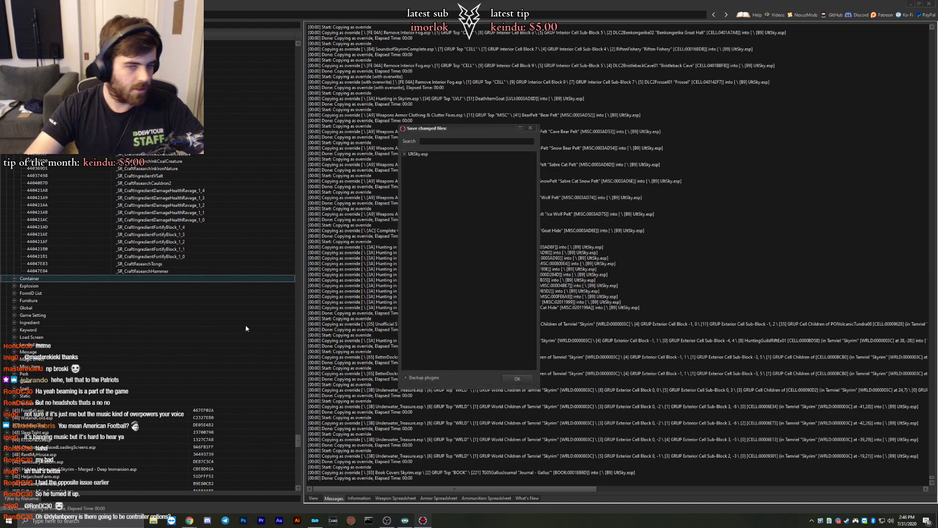
click(517, 379)
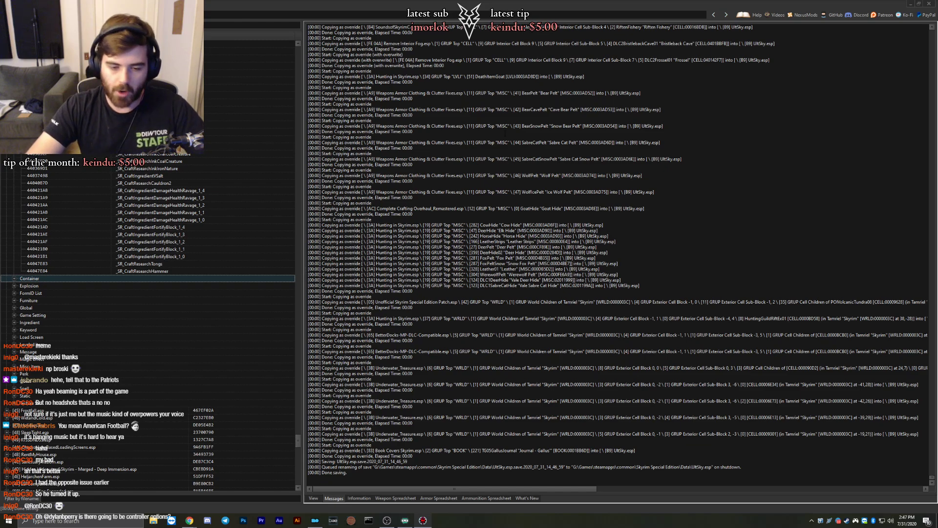
click(927, 5)
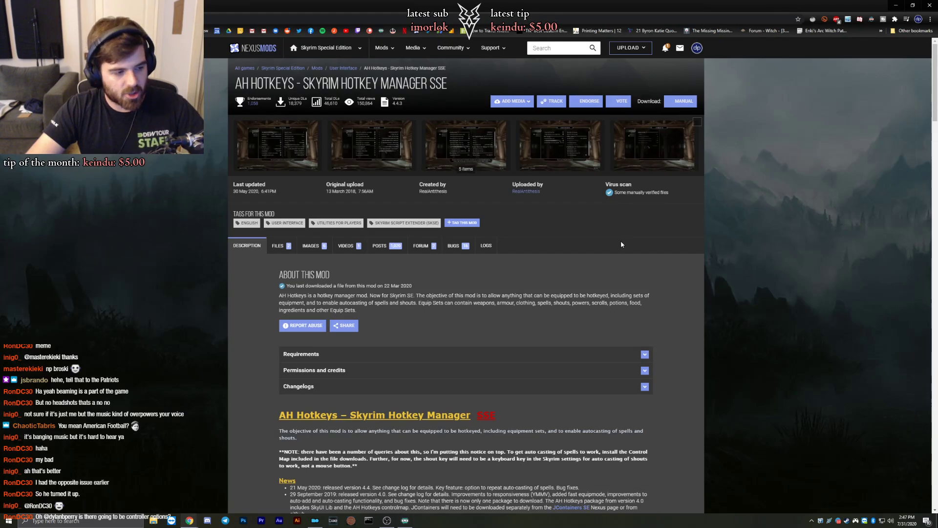
View the downloadable files of AH Hotkeys on its Nexus Mods page in Chrome.
click(278, 245)
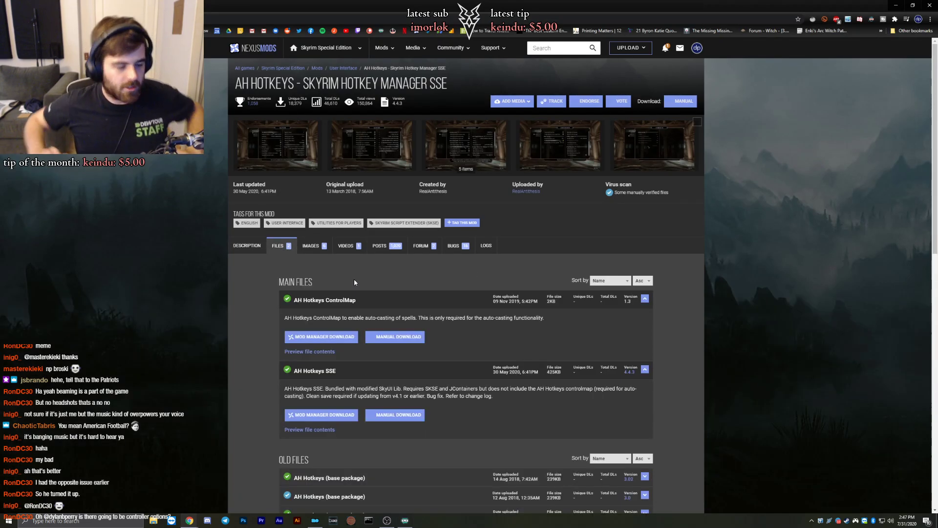
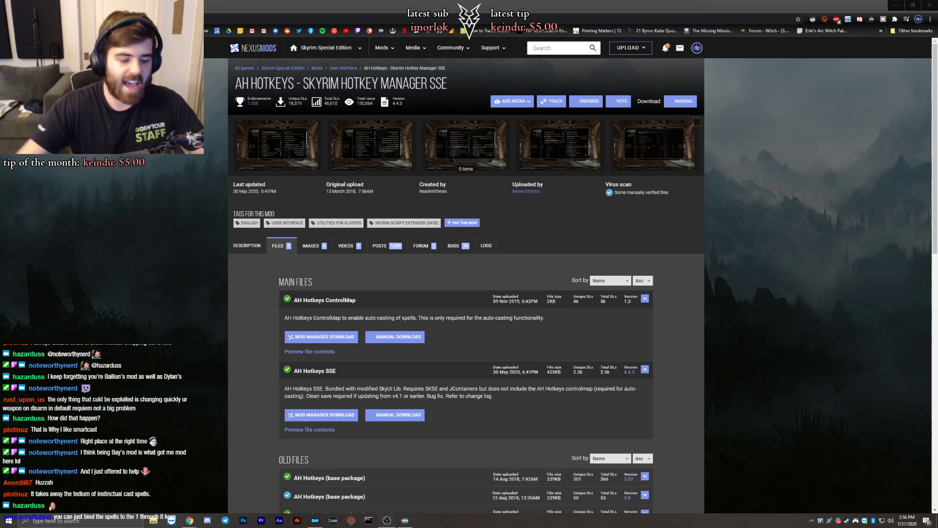
Search the Skyrim Special Edition mods on Nexus Mods for "backpack container".
click(545, 44)
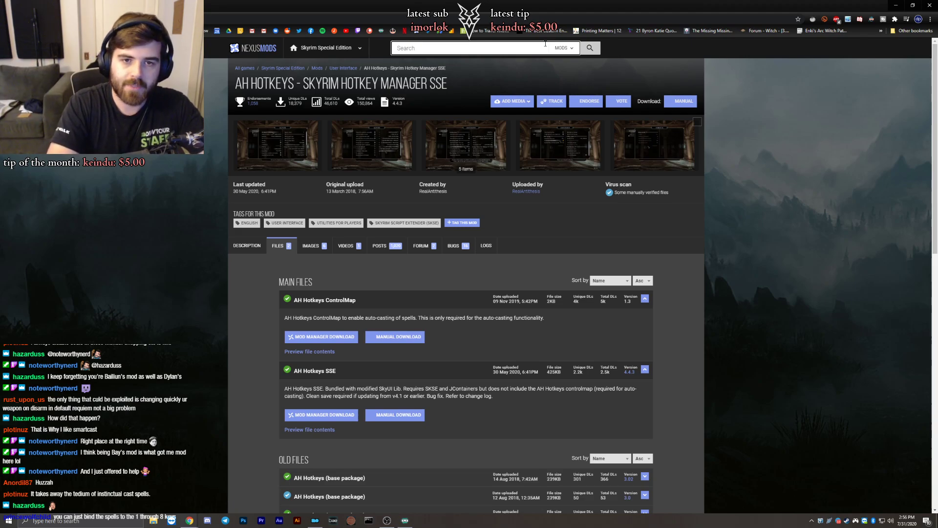
text(rbackpack container)
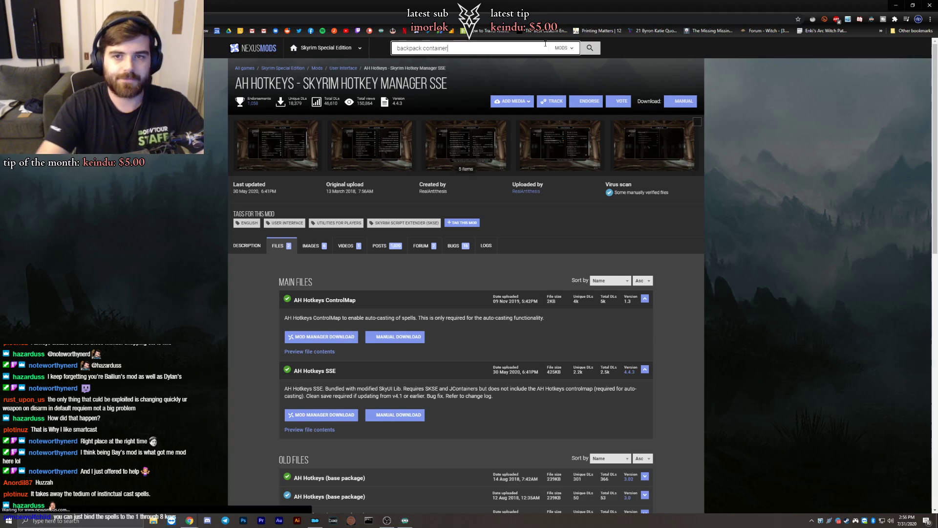
click(387, 157)
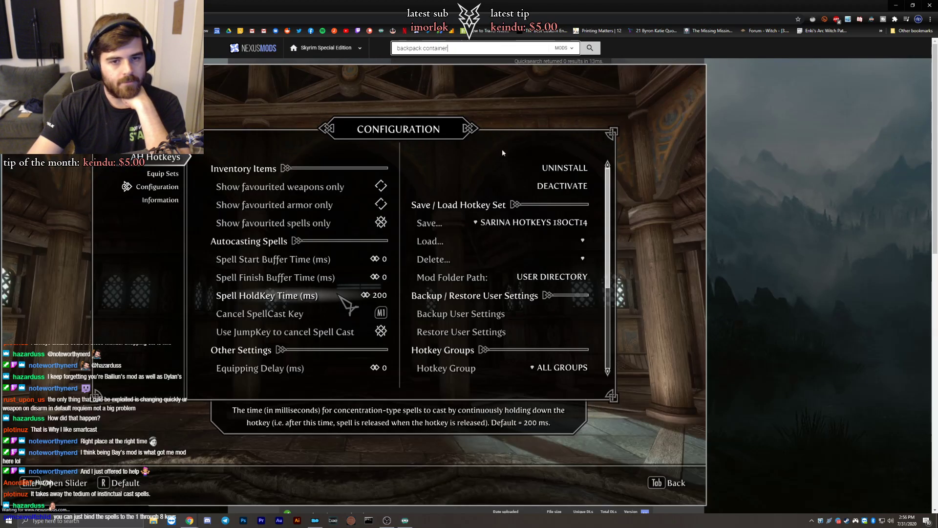
key(Return)
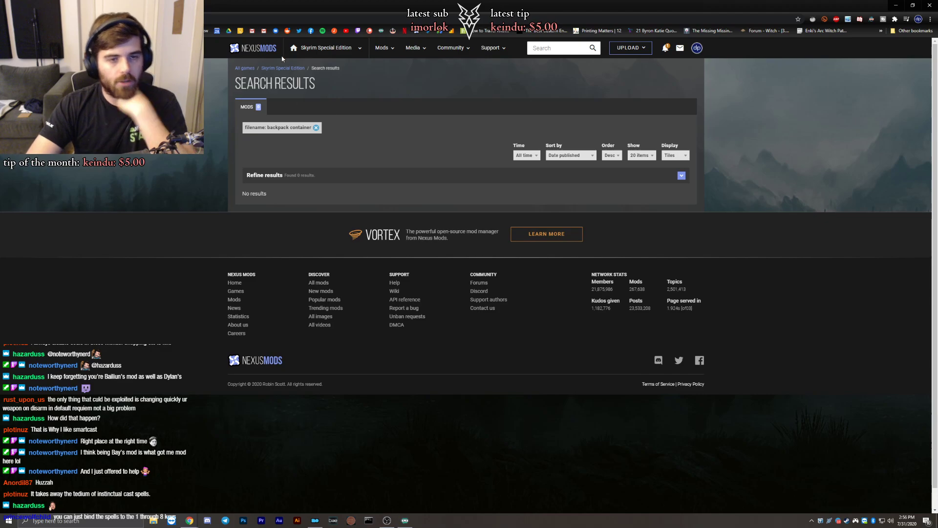
Search the web for "backpack container sse" and open the Nexus Mods pages of Portable Containers and Backpack Containers.
text(backpack container sse)
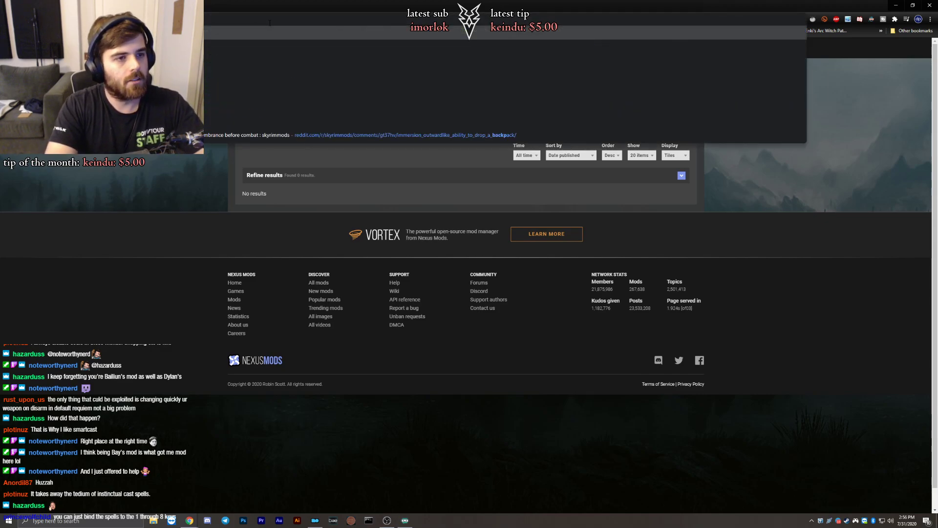
key(Return)
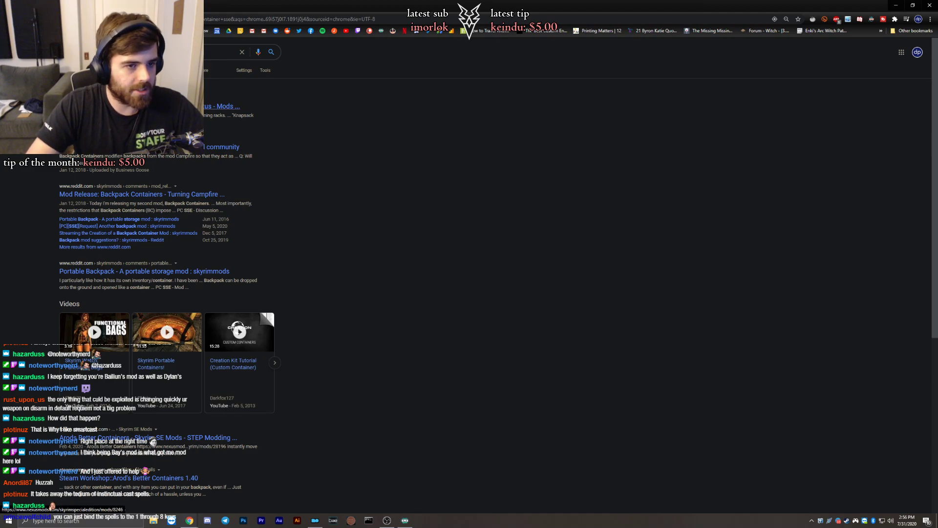
middle_click(137, 106)
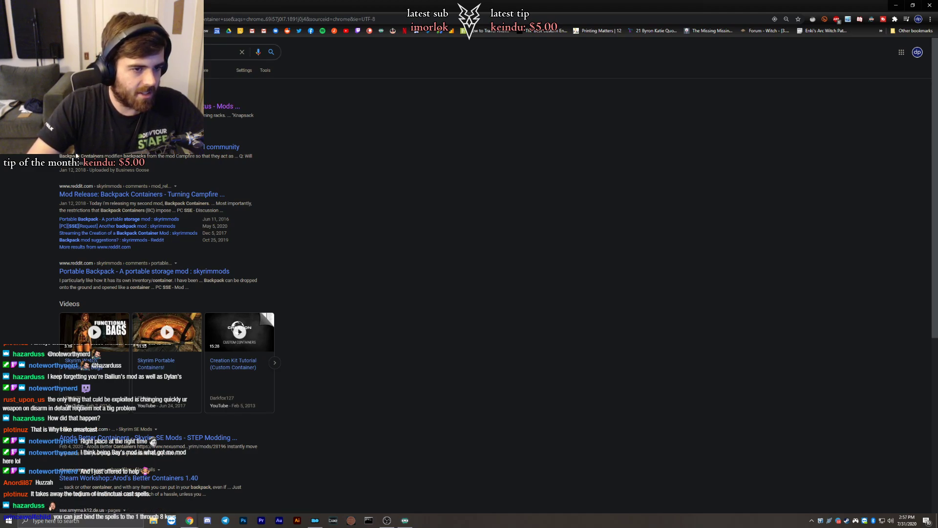
click(141, 144)
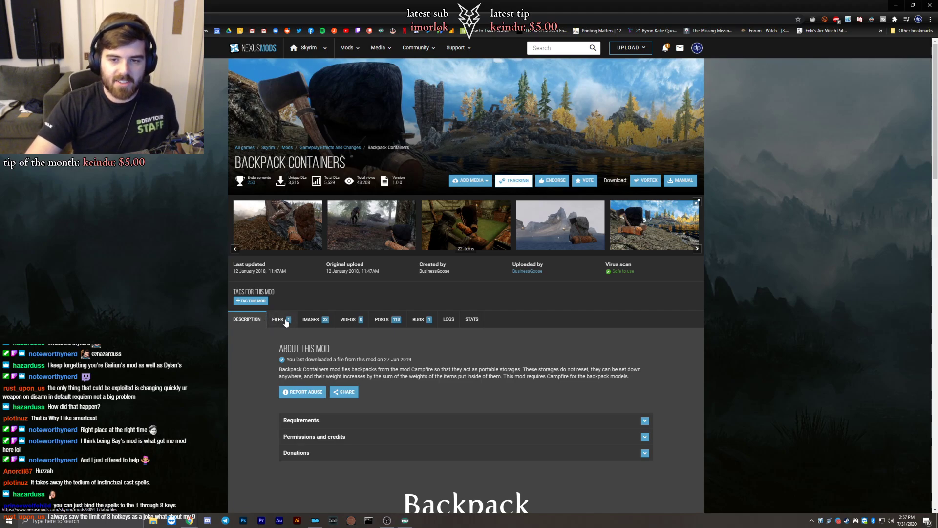
Preview a gallery image of Backpack Containers, close it and read the mod's description from requirements through the FAQ and credits.
click(278, 247)
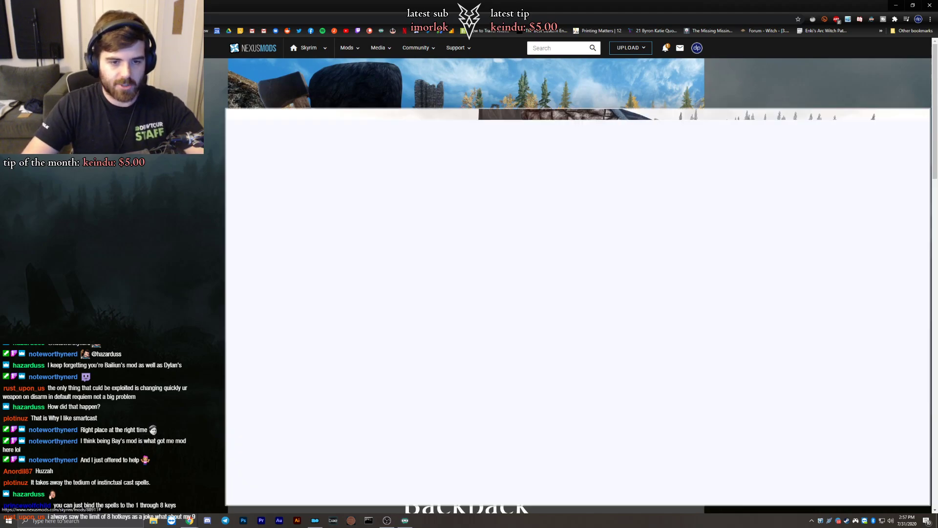
click(210, 303)
scroll(210, 304, down, 7)
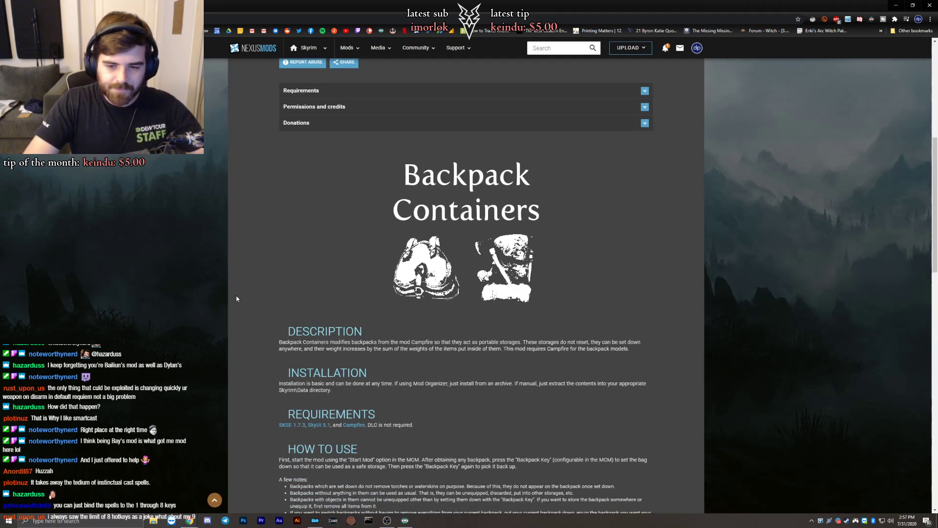
scroll(253, 281, down, 2)
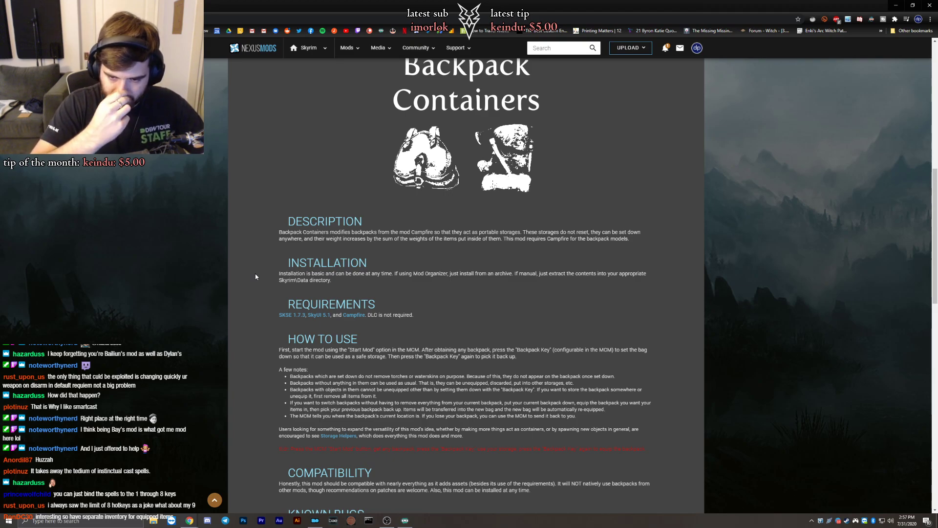
scroll(252, 305, down, 3)
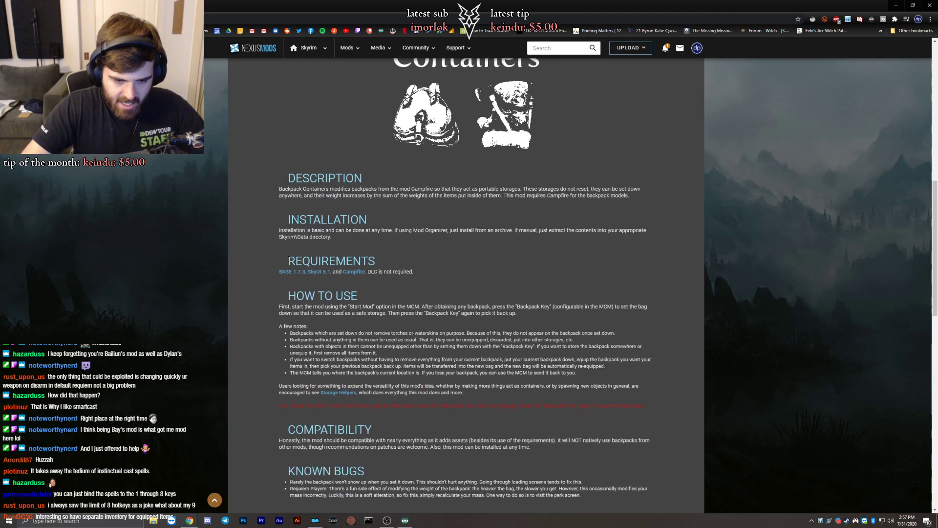
scroll(252, 306, down, 3)
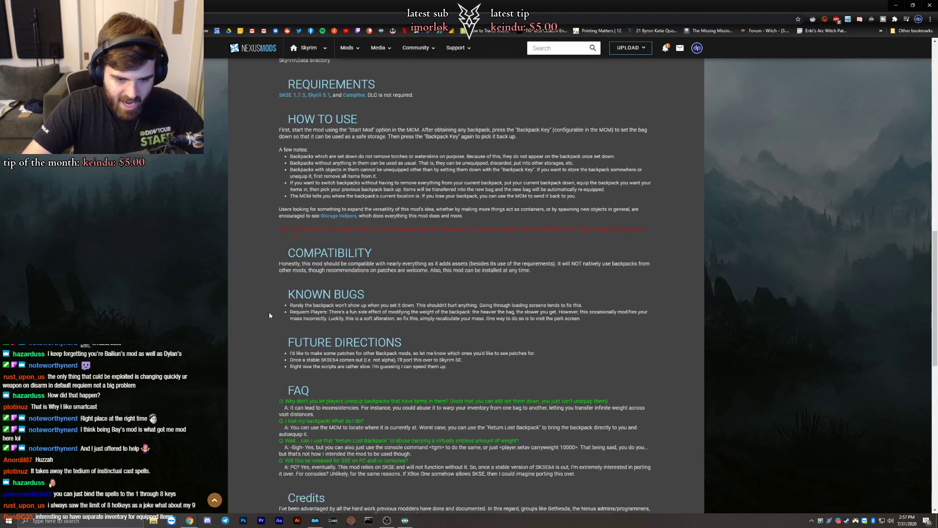
scroll(253, 310, down, 4)
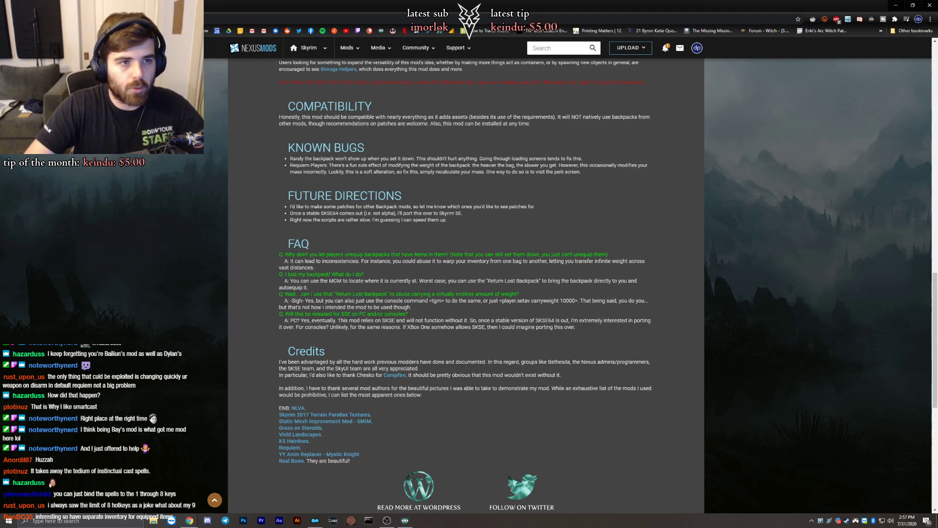
Switch to the Portable Containers mod page, preview its first gallery image and read the mod's summary.
click(157, 6)
click(246, 250)
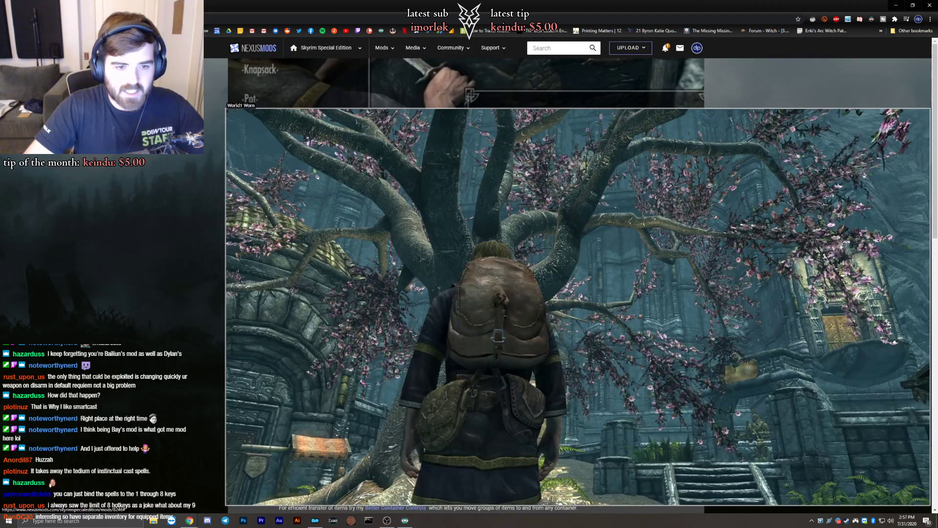
click(133, 308)
scroll(139, 357, down, 2)
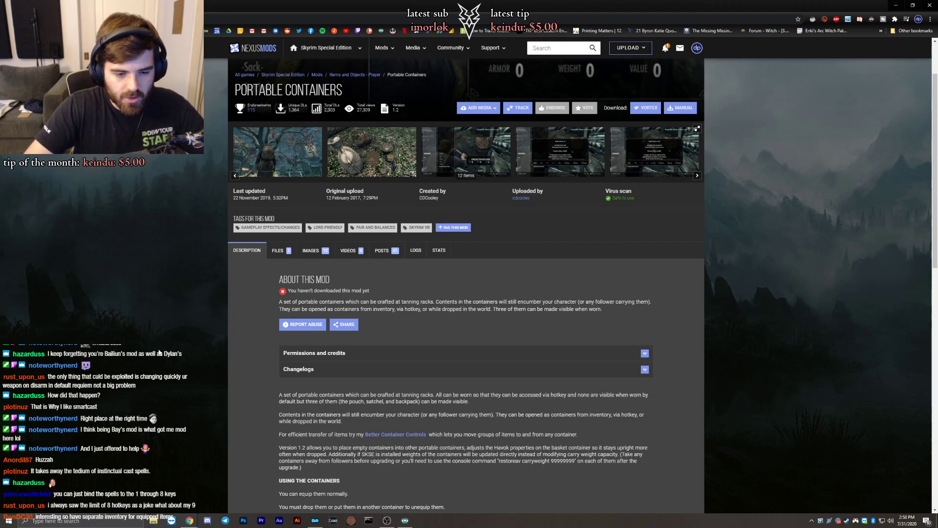
Follow the Portable Containers description's link to Better Container Controls and open its version for SkyUI.
click(392, 434)
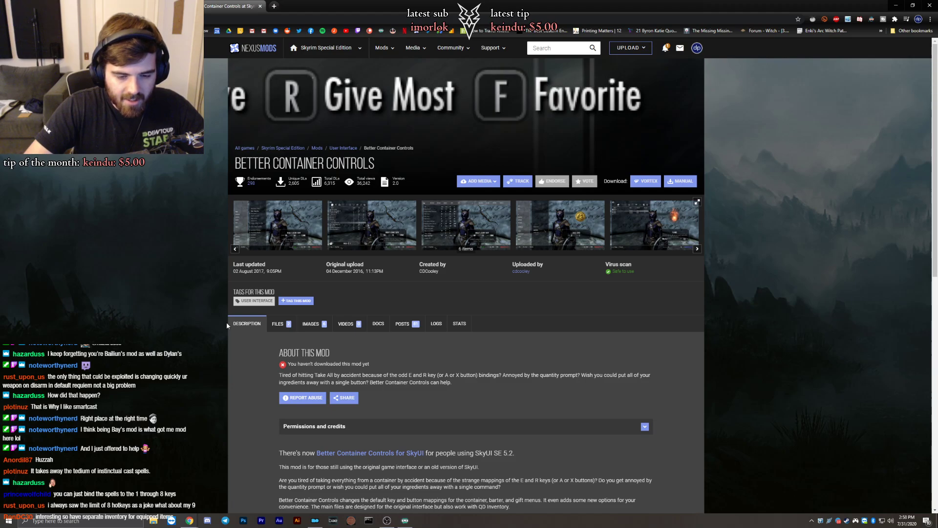
click(352, 454)
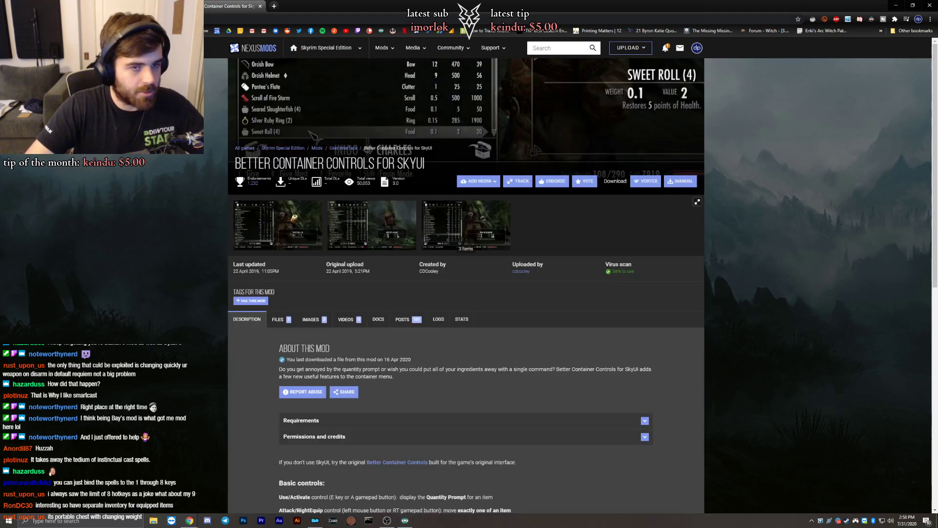
Return to Portable Containers and read how its containers are used, weighted, configured and made visible when worn.
click(127, 6)
scroll(175, 296, down, 1)
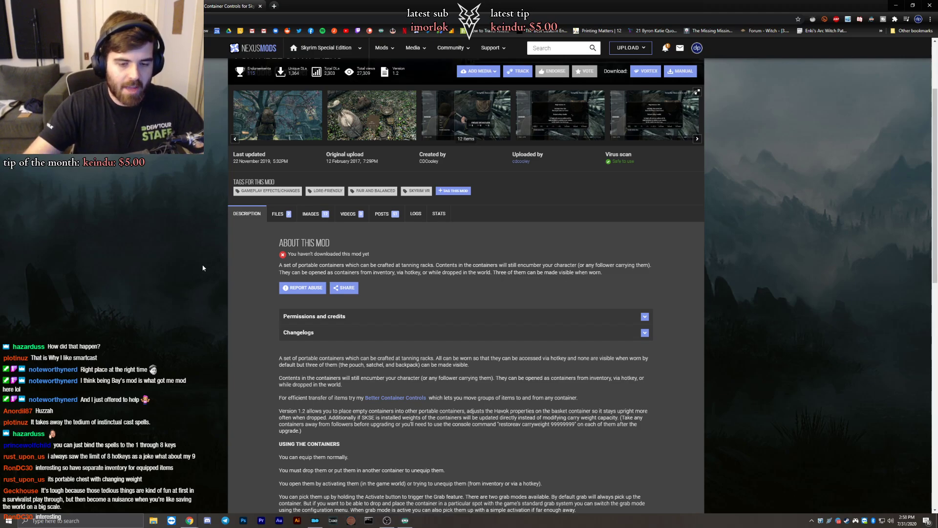
scroll(311, 298, down, 2)
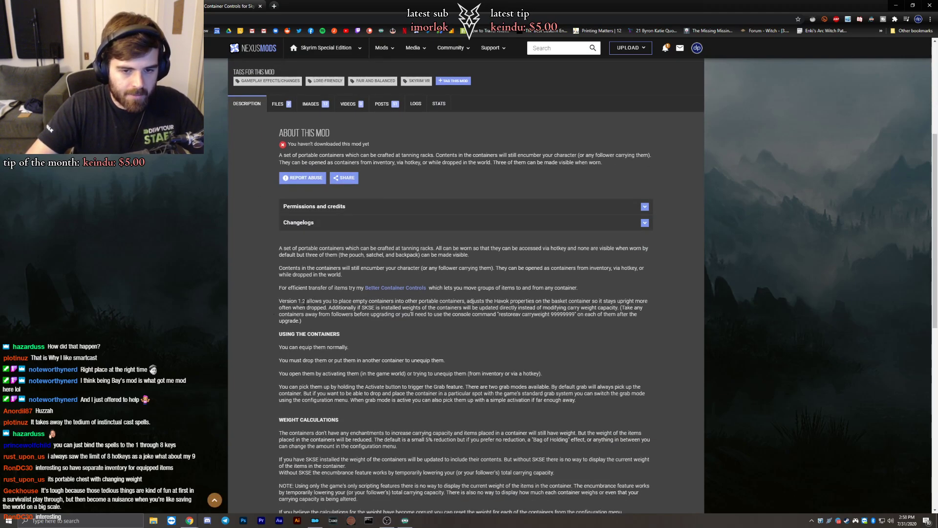
scroll(304, 301, down, 1)
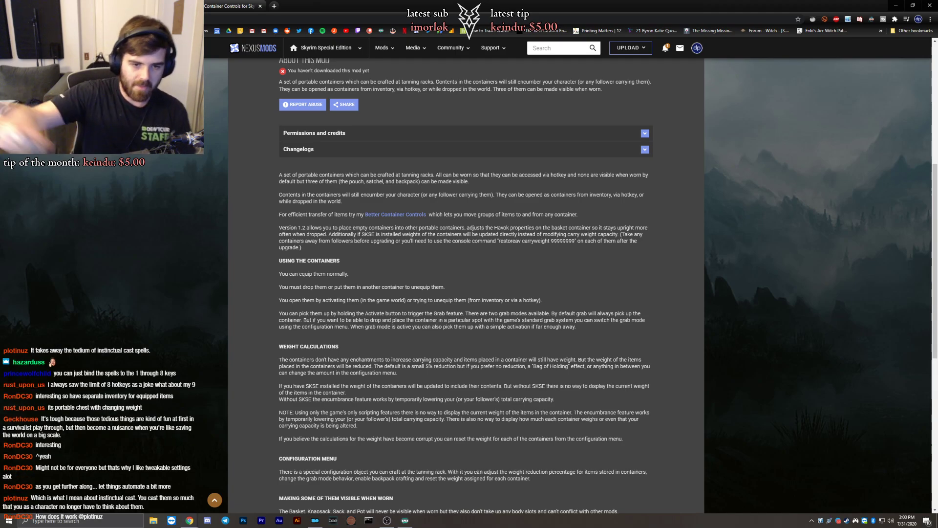
scroll(281, 342, down, 3)
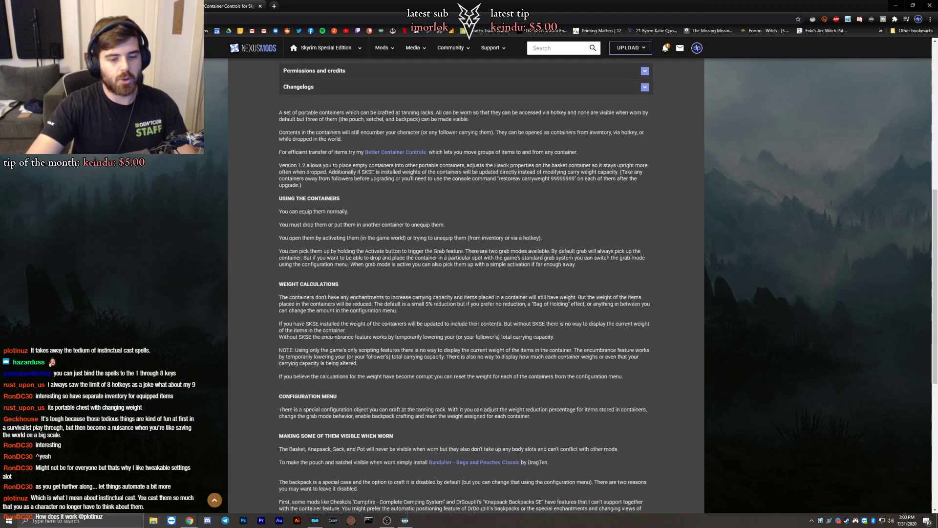
right_click(281, 362)
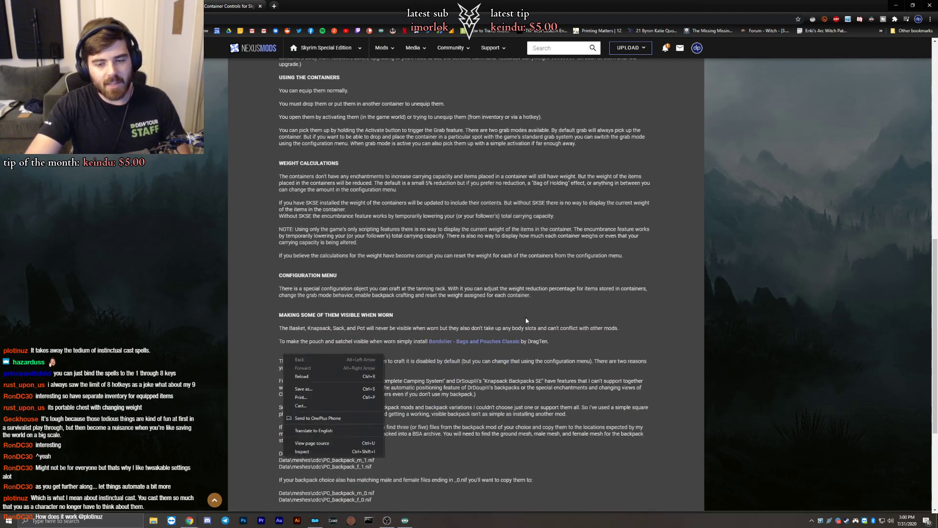
click(474, 325)
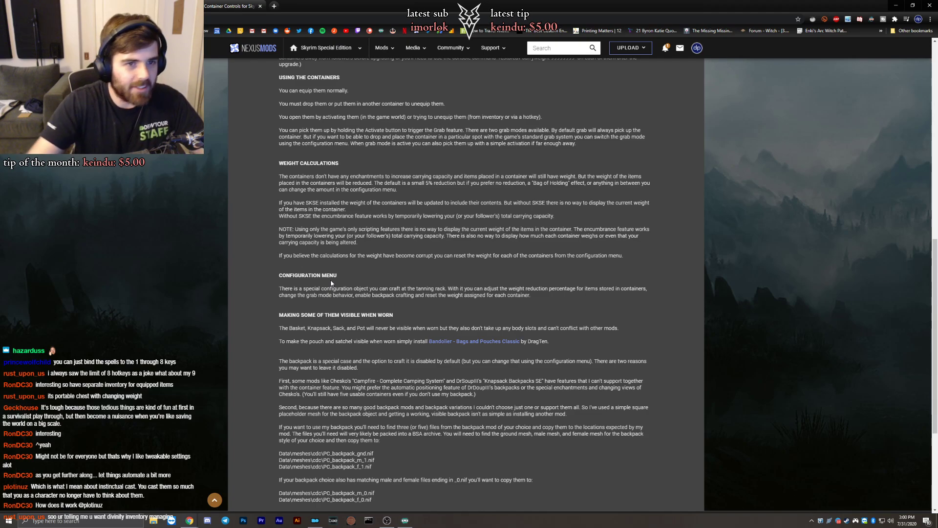
Go back to the Backpack Containers page and re-read its usage notes, known bugs, FAQ and tutorials, ending at the mod's summary.
click(107, 6)
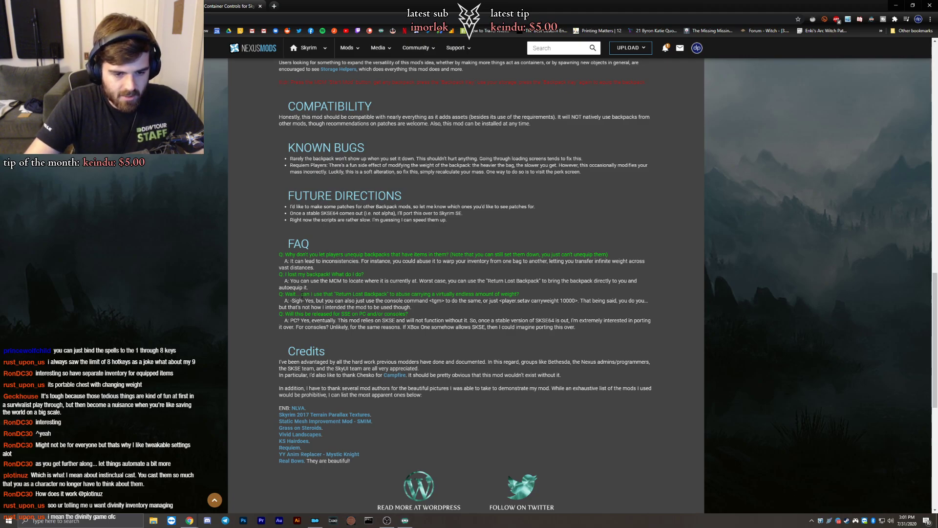
scroll(323, 409, up, 7)
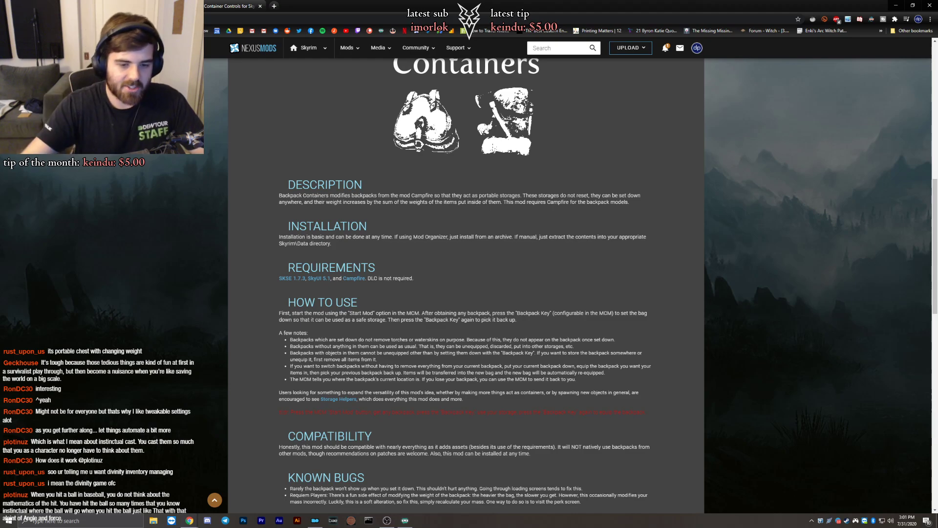
scroll(283, 316, down, 1)
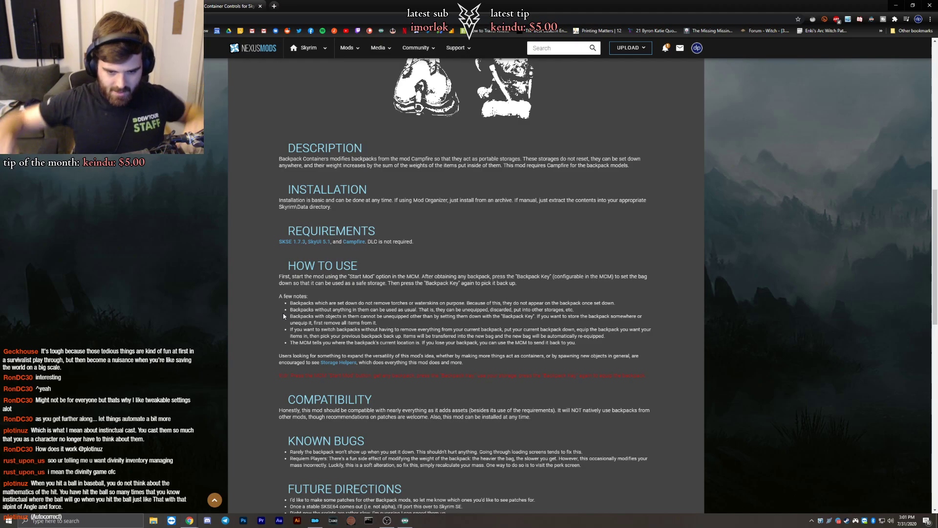
scroll(487, 418, down, 2)
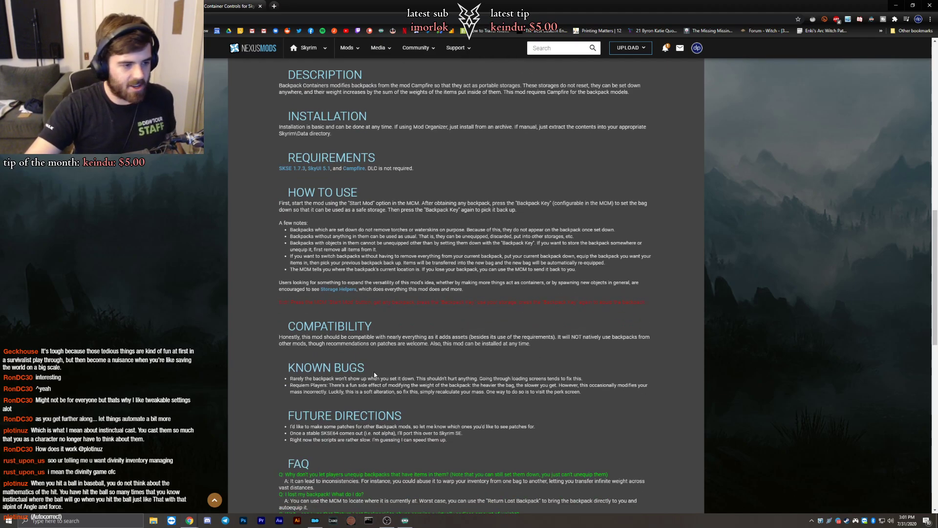
scroll(375, 374, down, 2)
scroll(336, 443, down, 5)
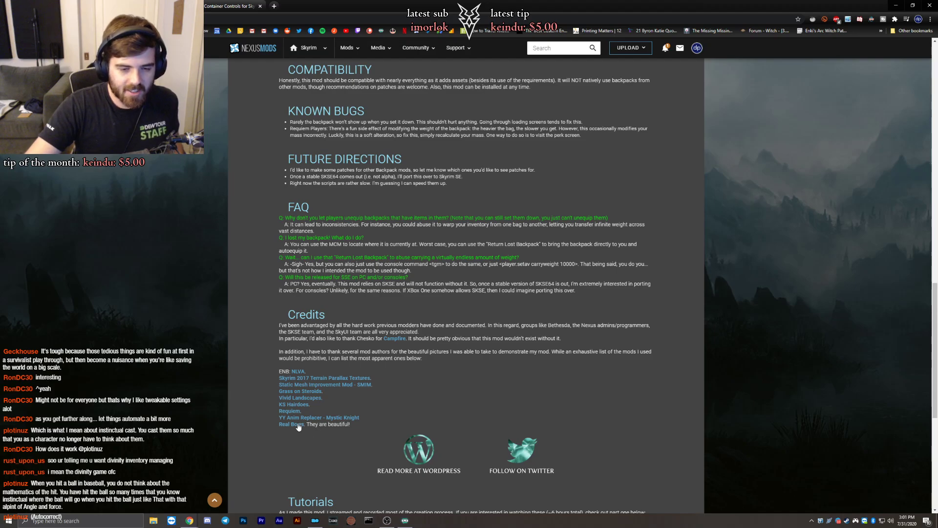
scroll(258, 426, up, 1)
scroll(250, 425, down, 10)
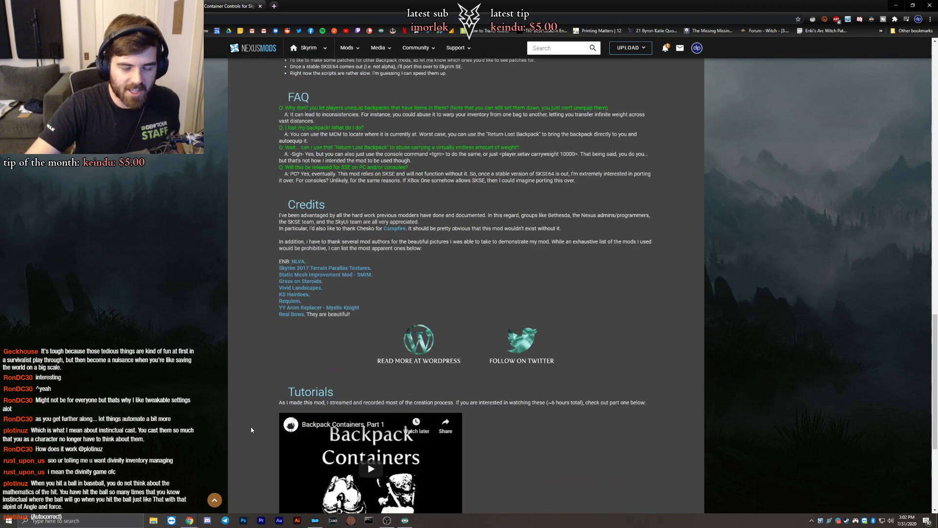
scroll(245, 415, up, 18)
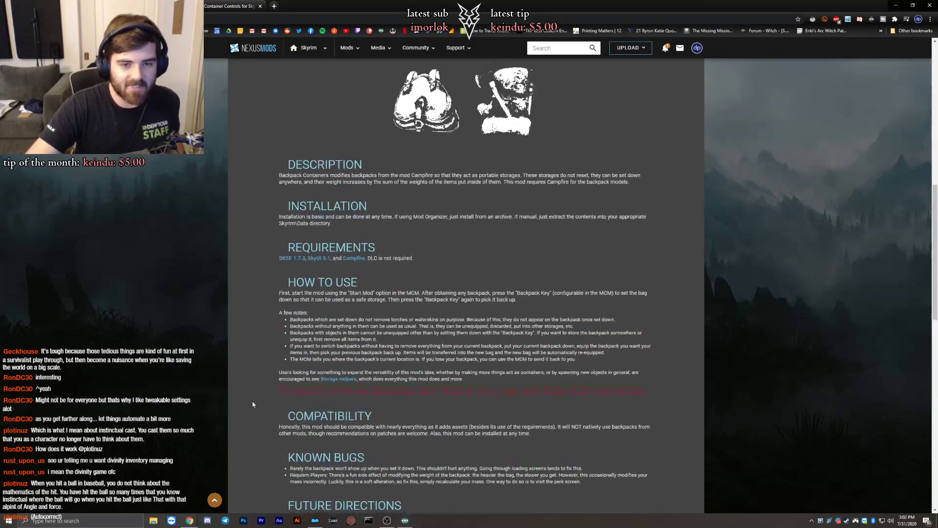
scroll(262, 382, up, 10)
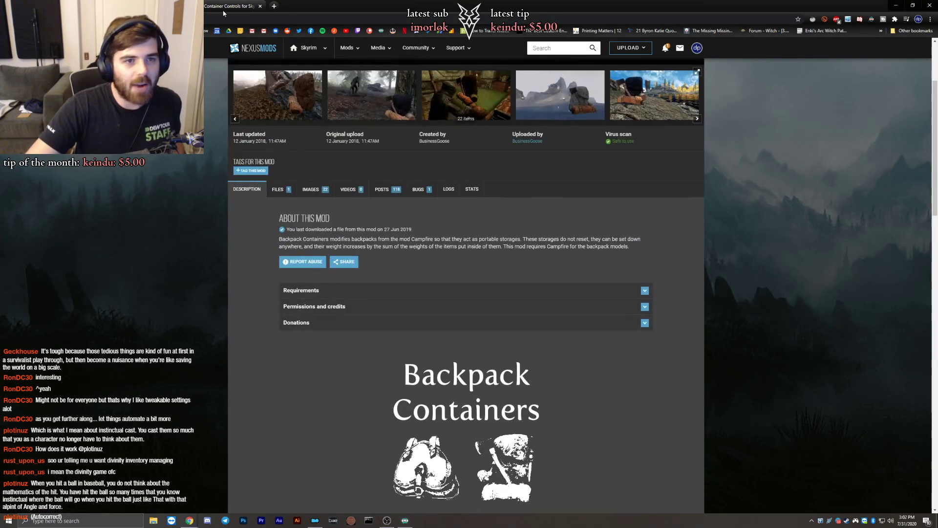
scroll(400, 303, down, 1)
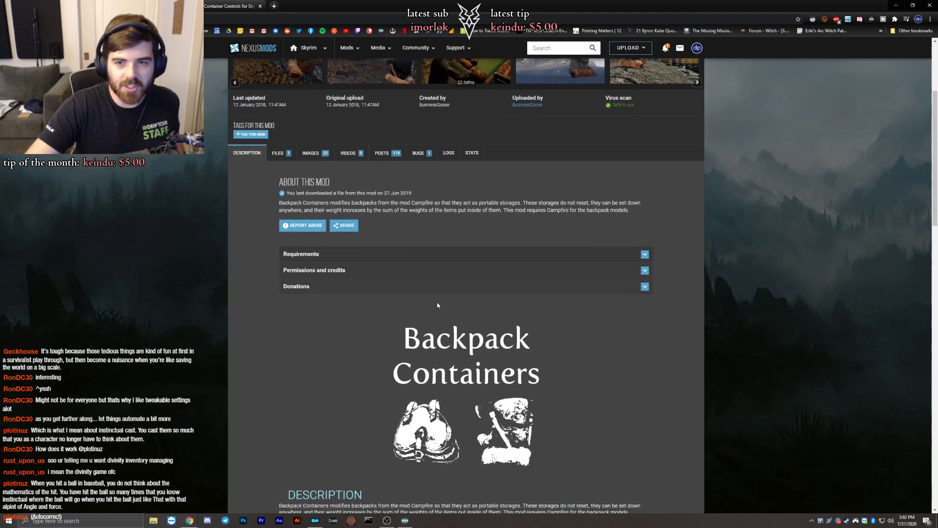
scroll(403, 328, up, 3)
scroll(406, 351, down, 2)
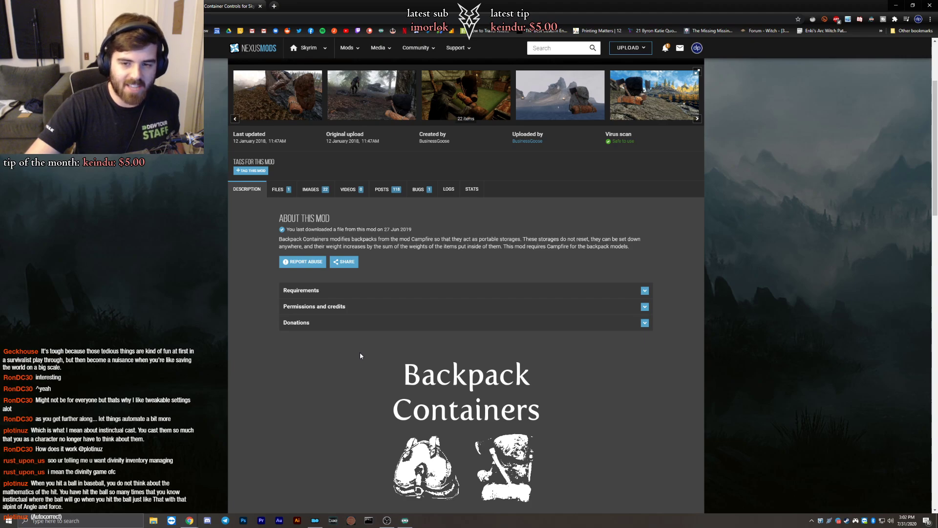
Compare Backpack Containers with Portable Containers by re-reading both descriptions, covering usage, weight calculations, configuration, worn visibility and compatibility.
scroll(342, 332, down, 1)
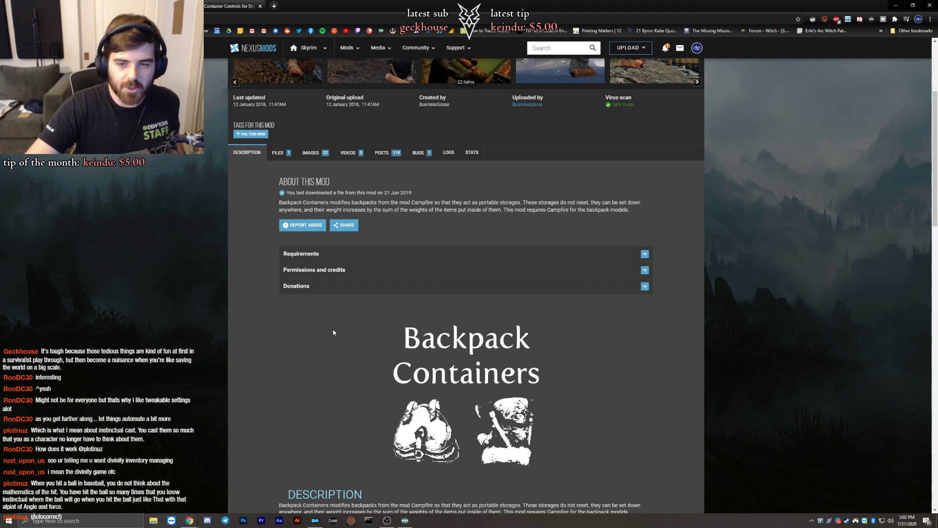
scroll(329, 455, down, 15)
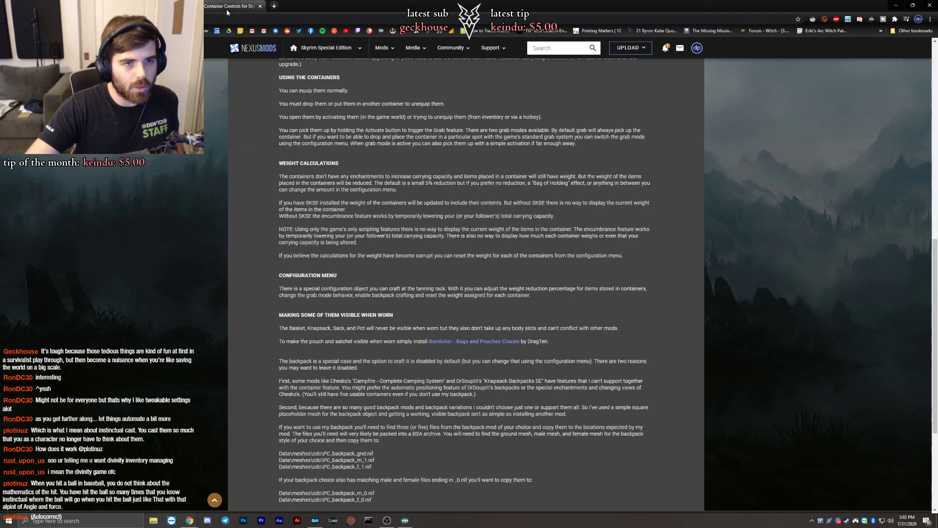
scroll(310, 255, down, 3)
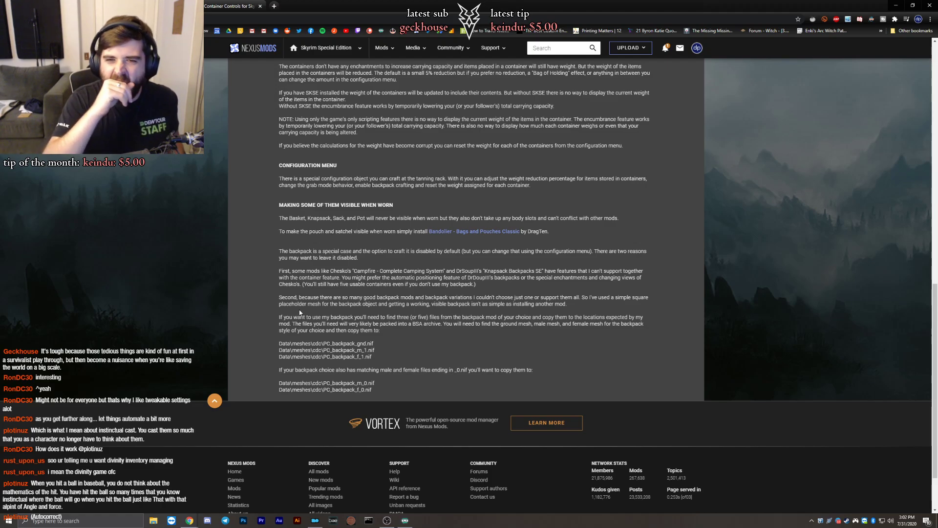
scroll(300, 312, up, 5)
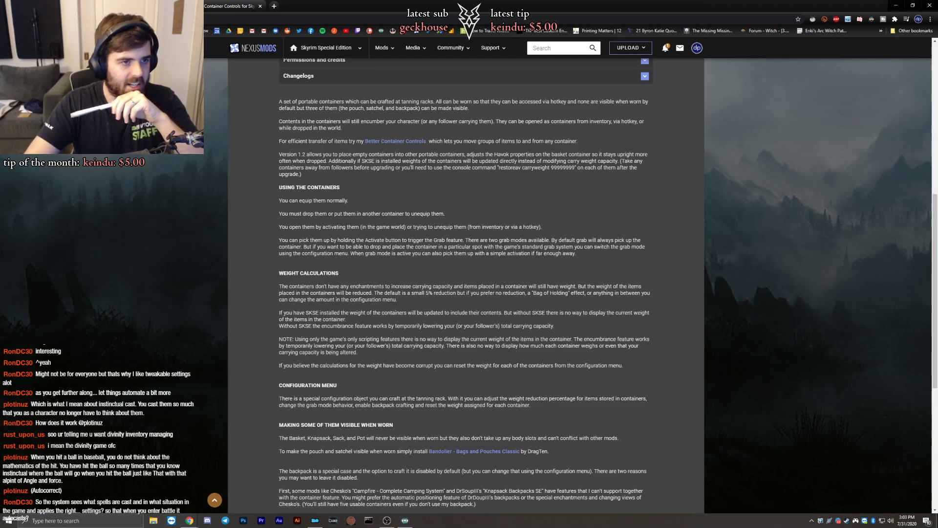
key(alt+Left)
scroll(370, 331, down, 7)
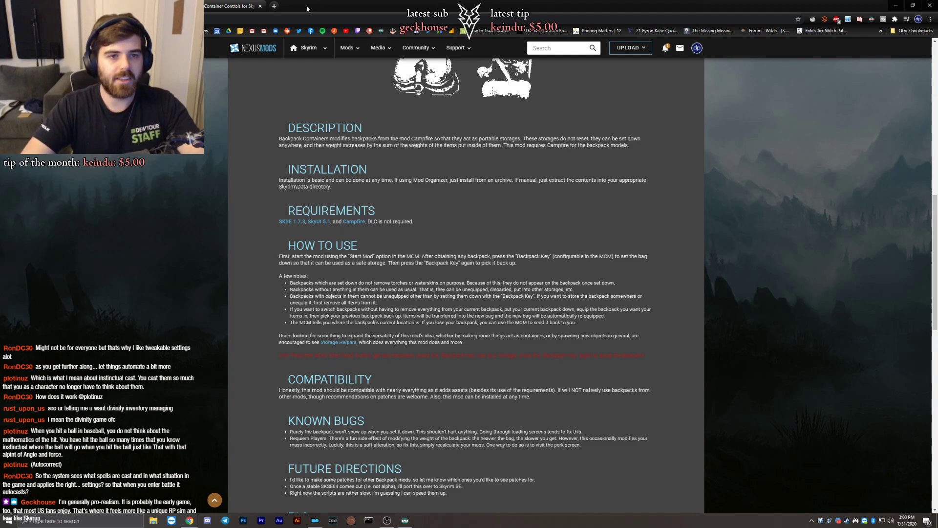
Open Reddit in a new tab, go to the DayZ community and look through its hot posts.
click(274, 6)
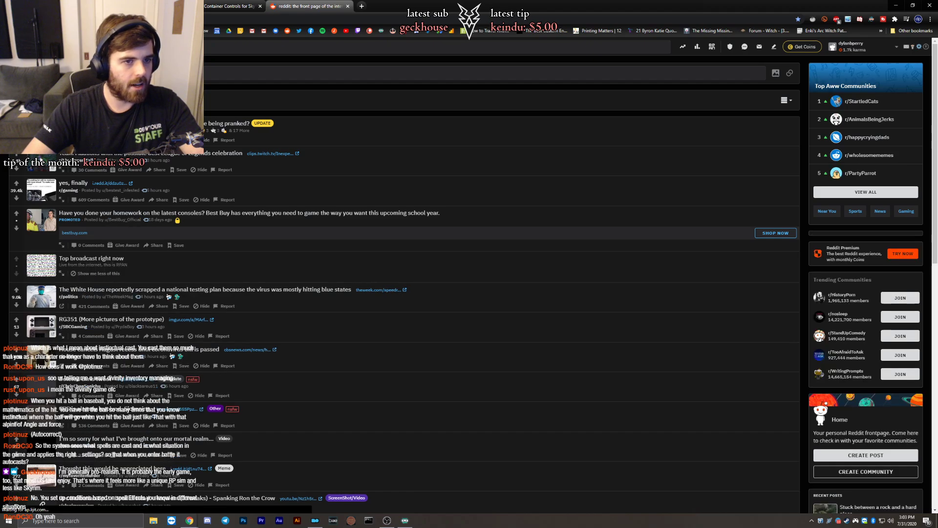
click(100, 47)
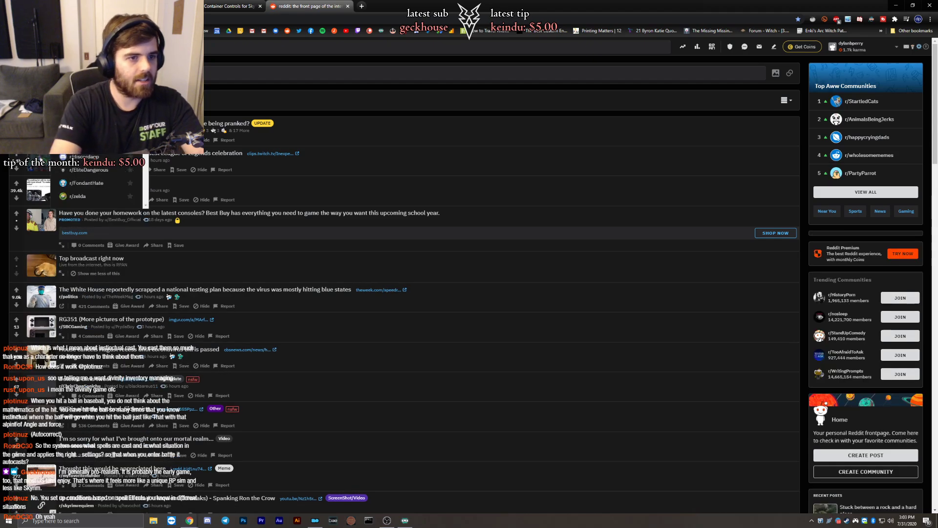
click(93, 93)
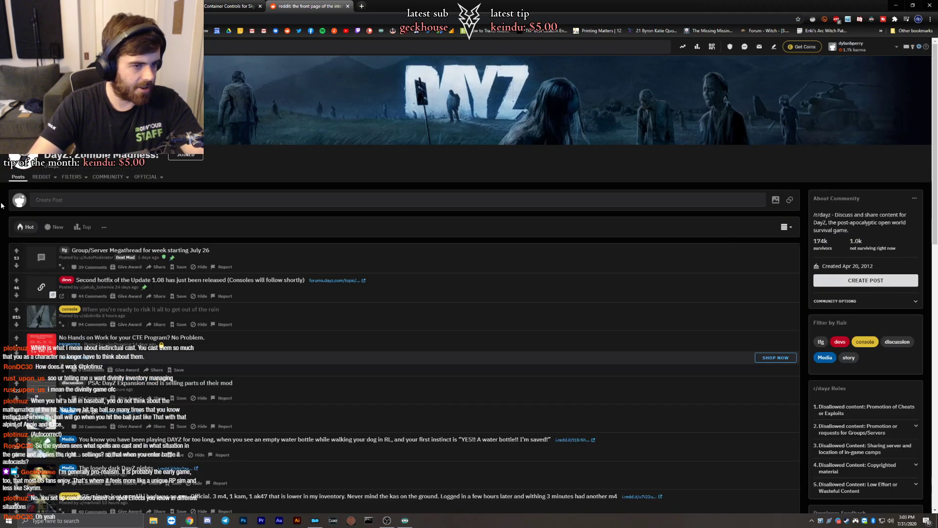
scroll(5, 226, down, 2)
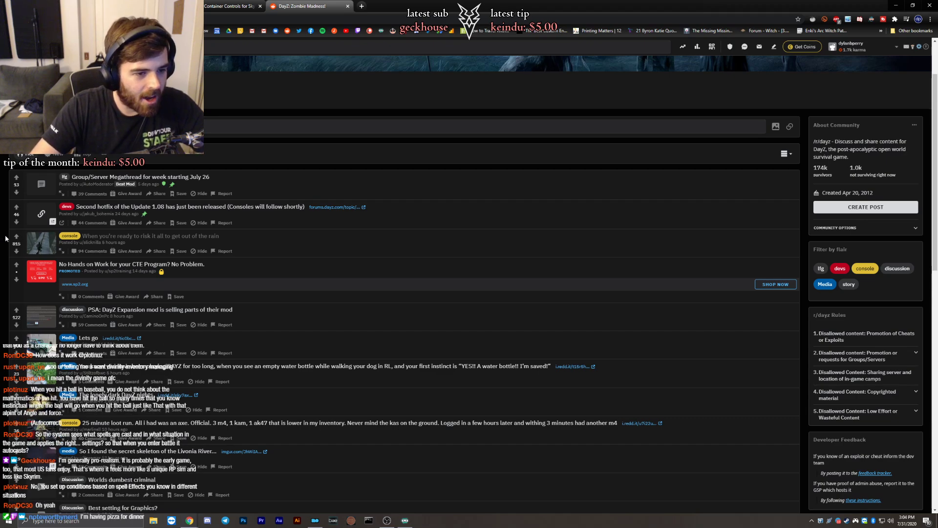
mouse_move(115, 241)
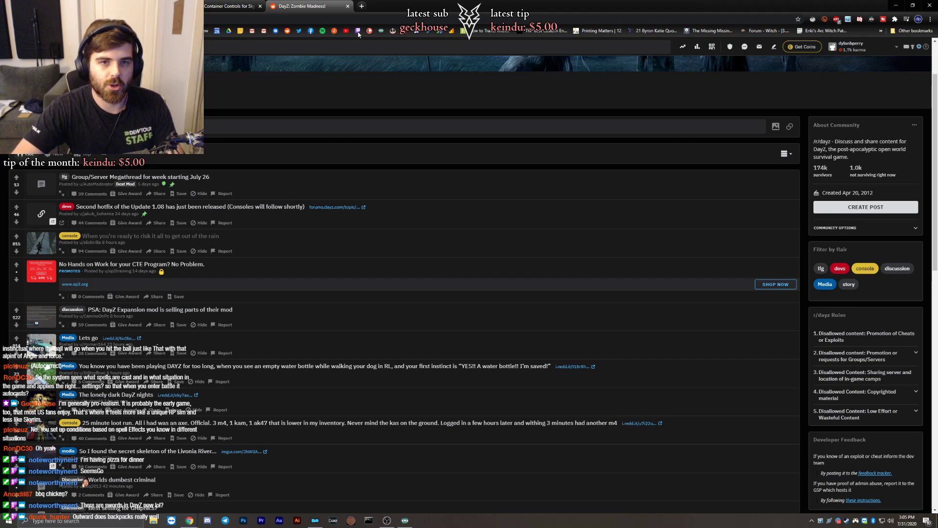
Open the streamer's Twitch channel page in a new tab and bring up the first online friend's profile card.
click(334, 31)
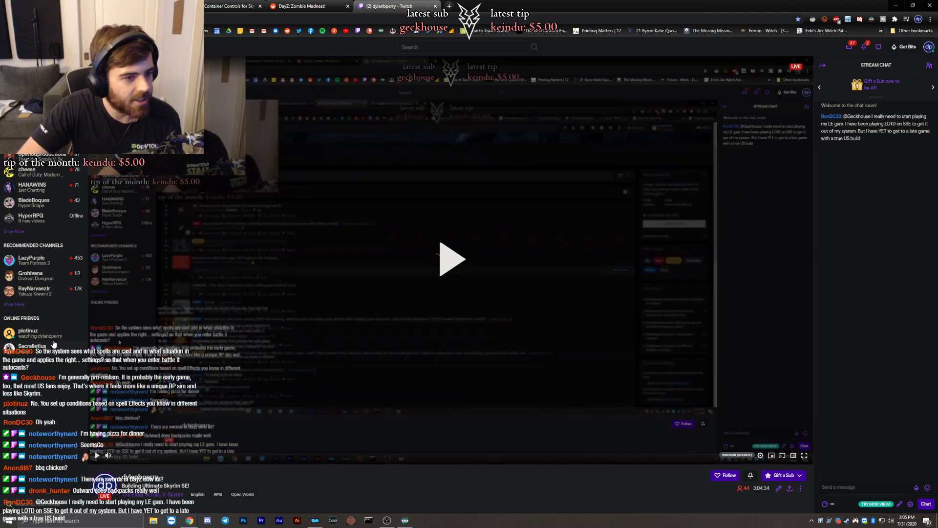
mouse_move(55, 335)
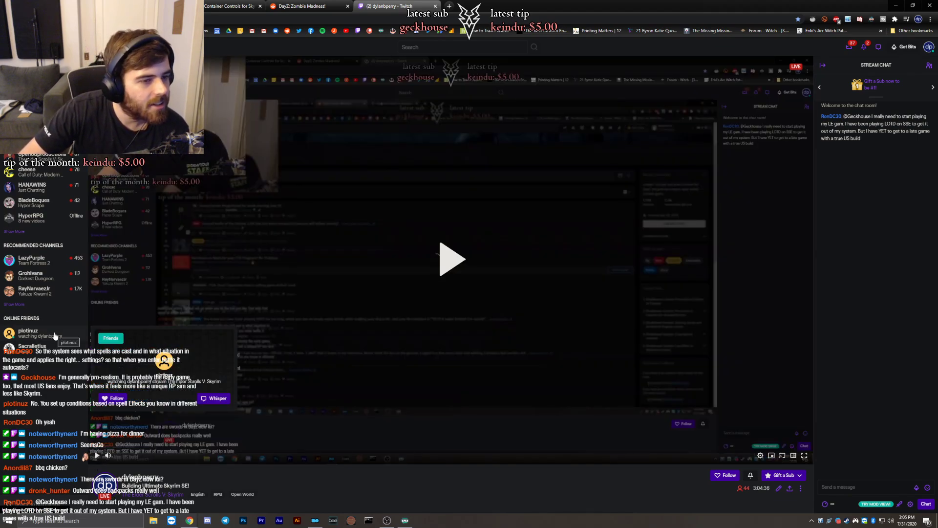